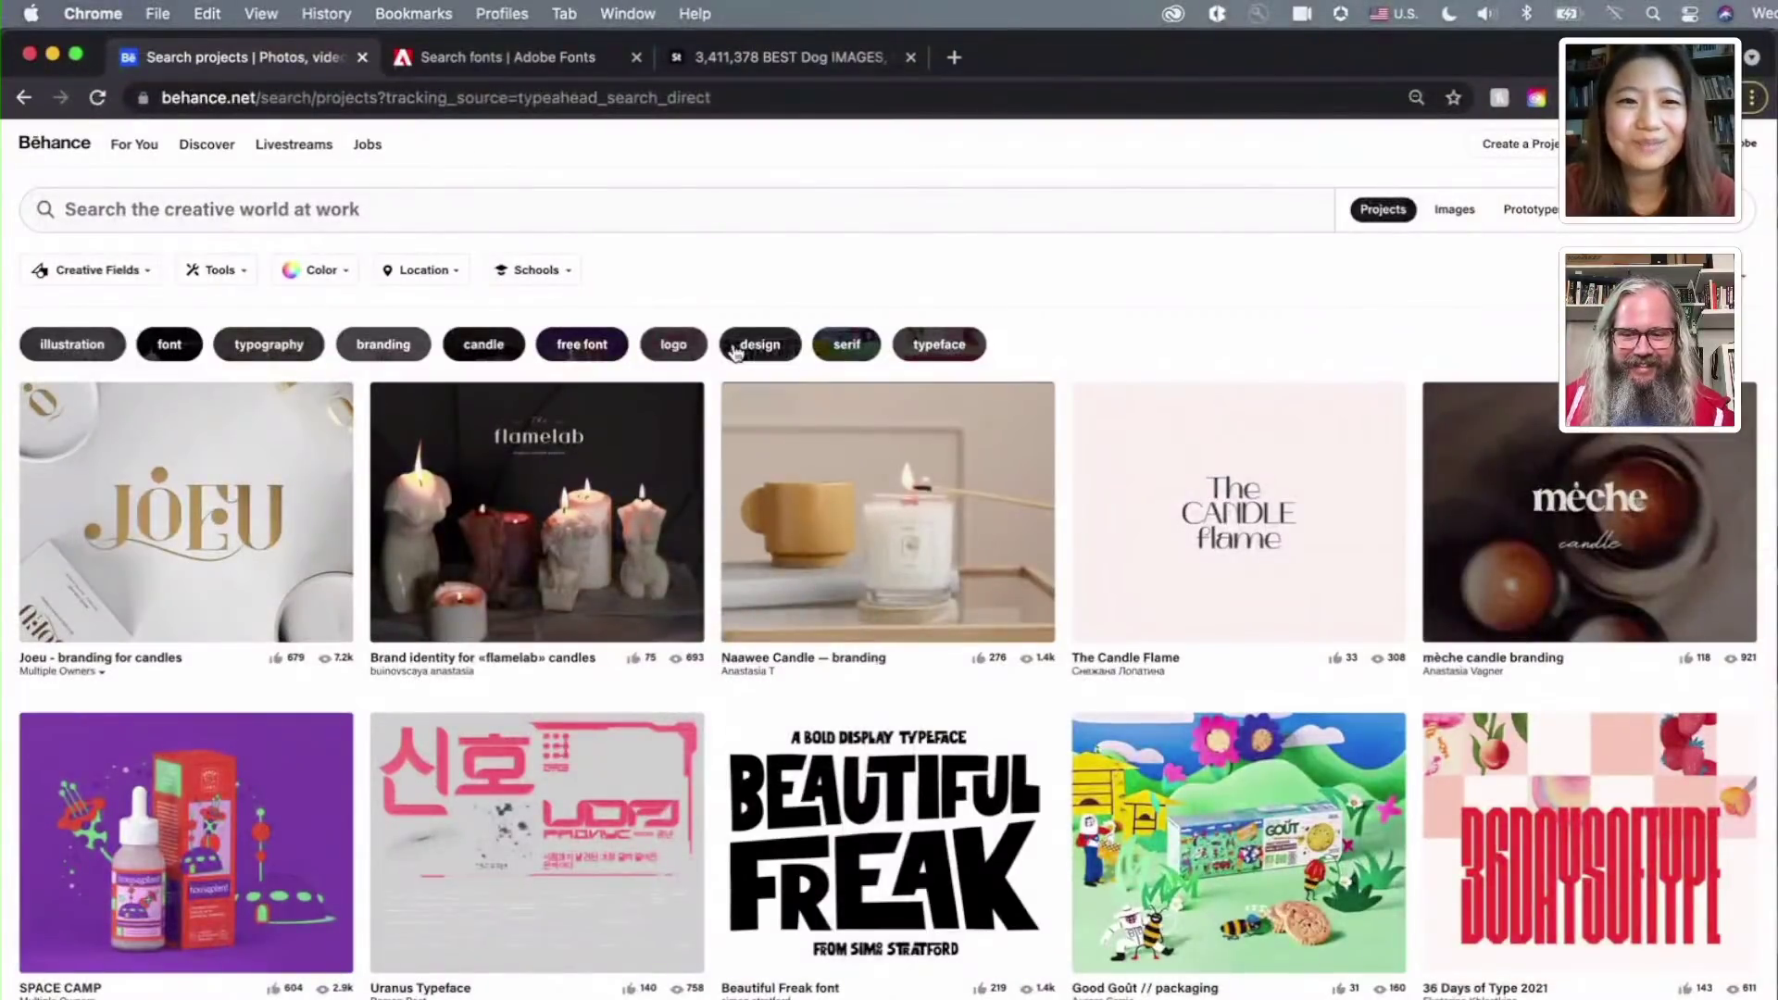
# Search Behance projects for "candle design"
pyautogui.click(586, 210)
pyautogui.write('candle ')
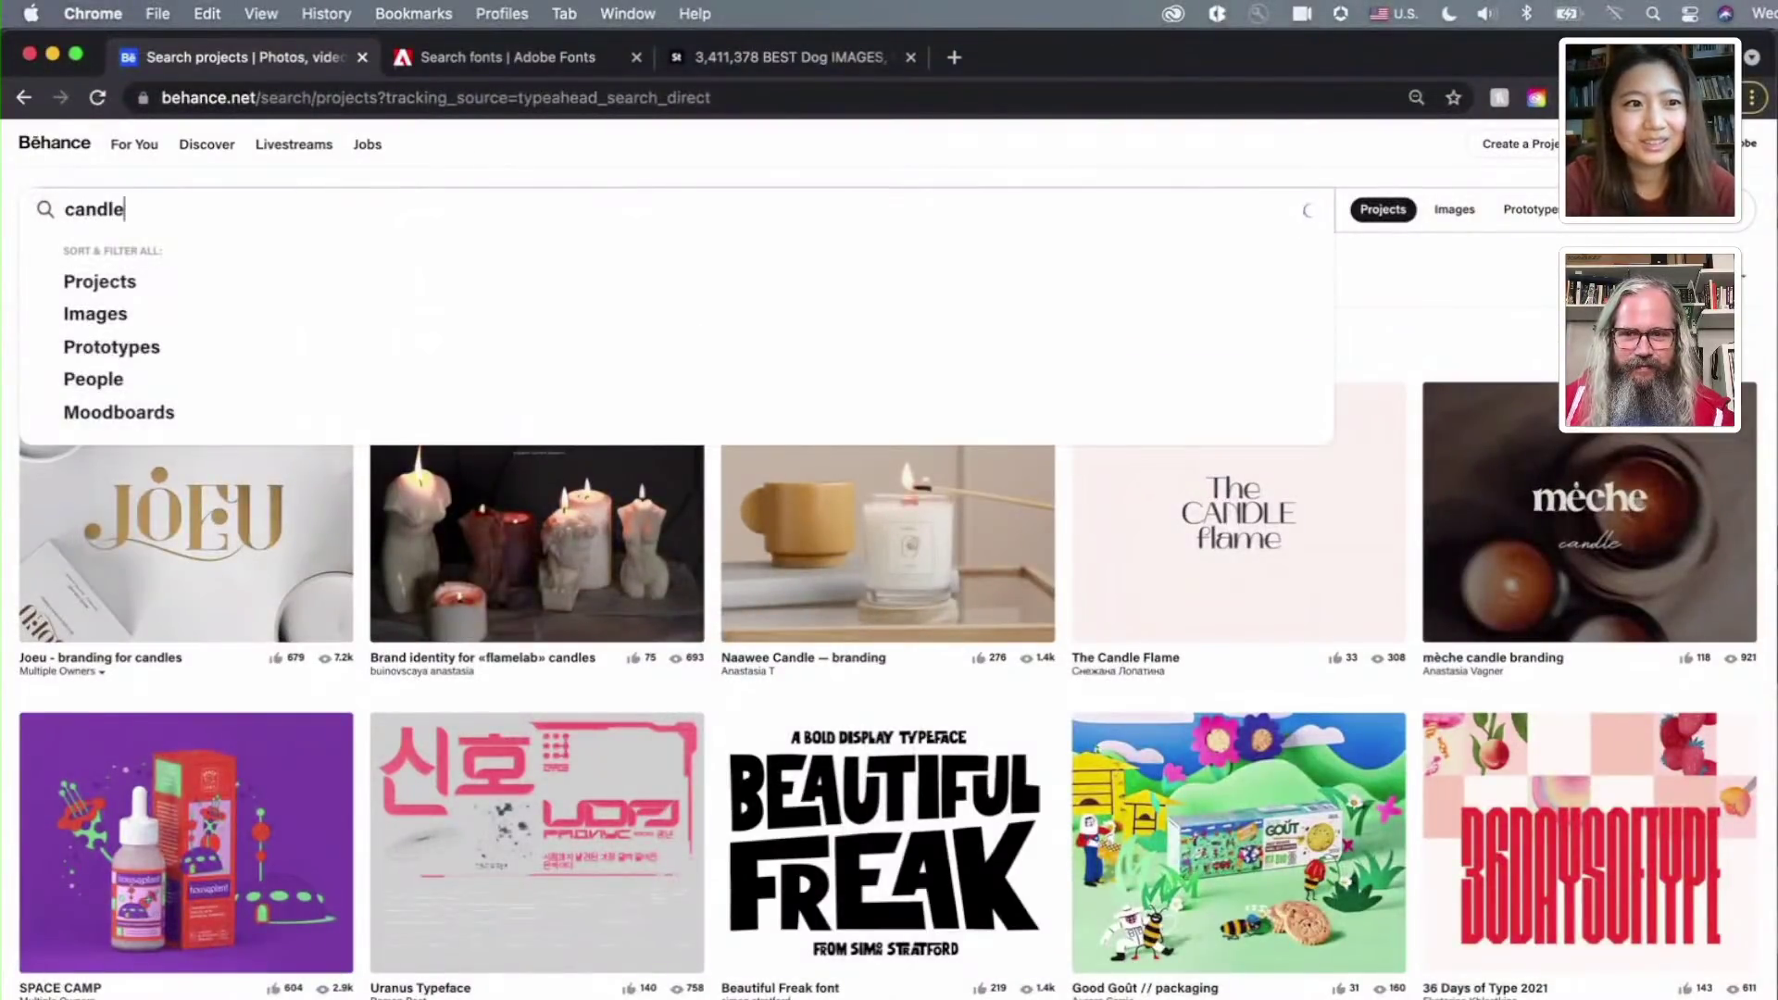
pyautogui.write('design')
pyautogui.press('Return')
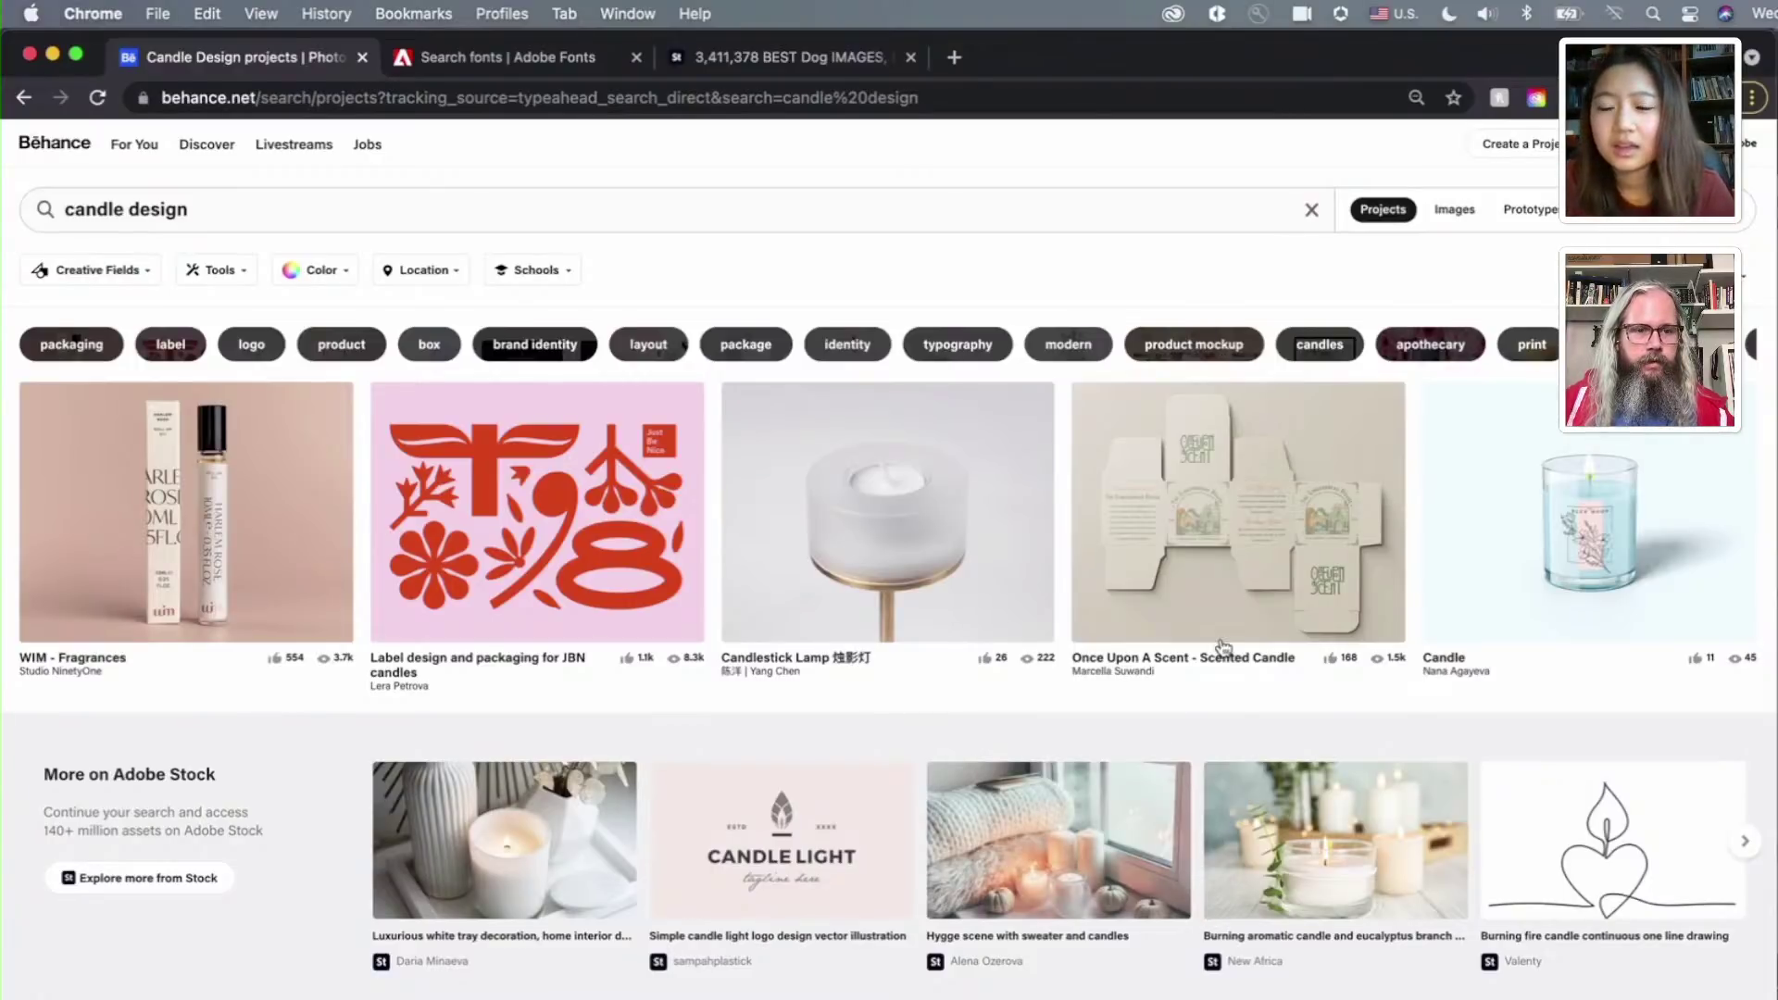
# Browse the candle design project results for branding, label and packaging inspiration
pyautogui.scroll(-1, 1223, 648)
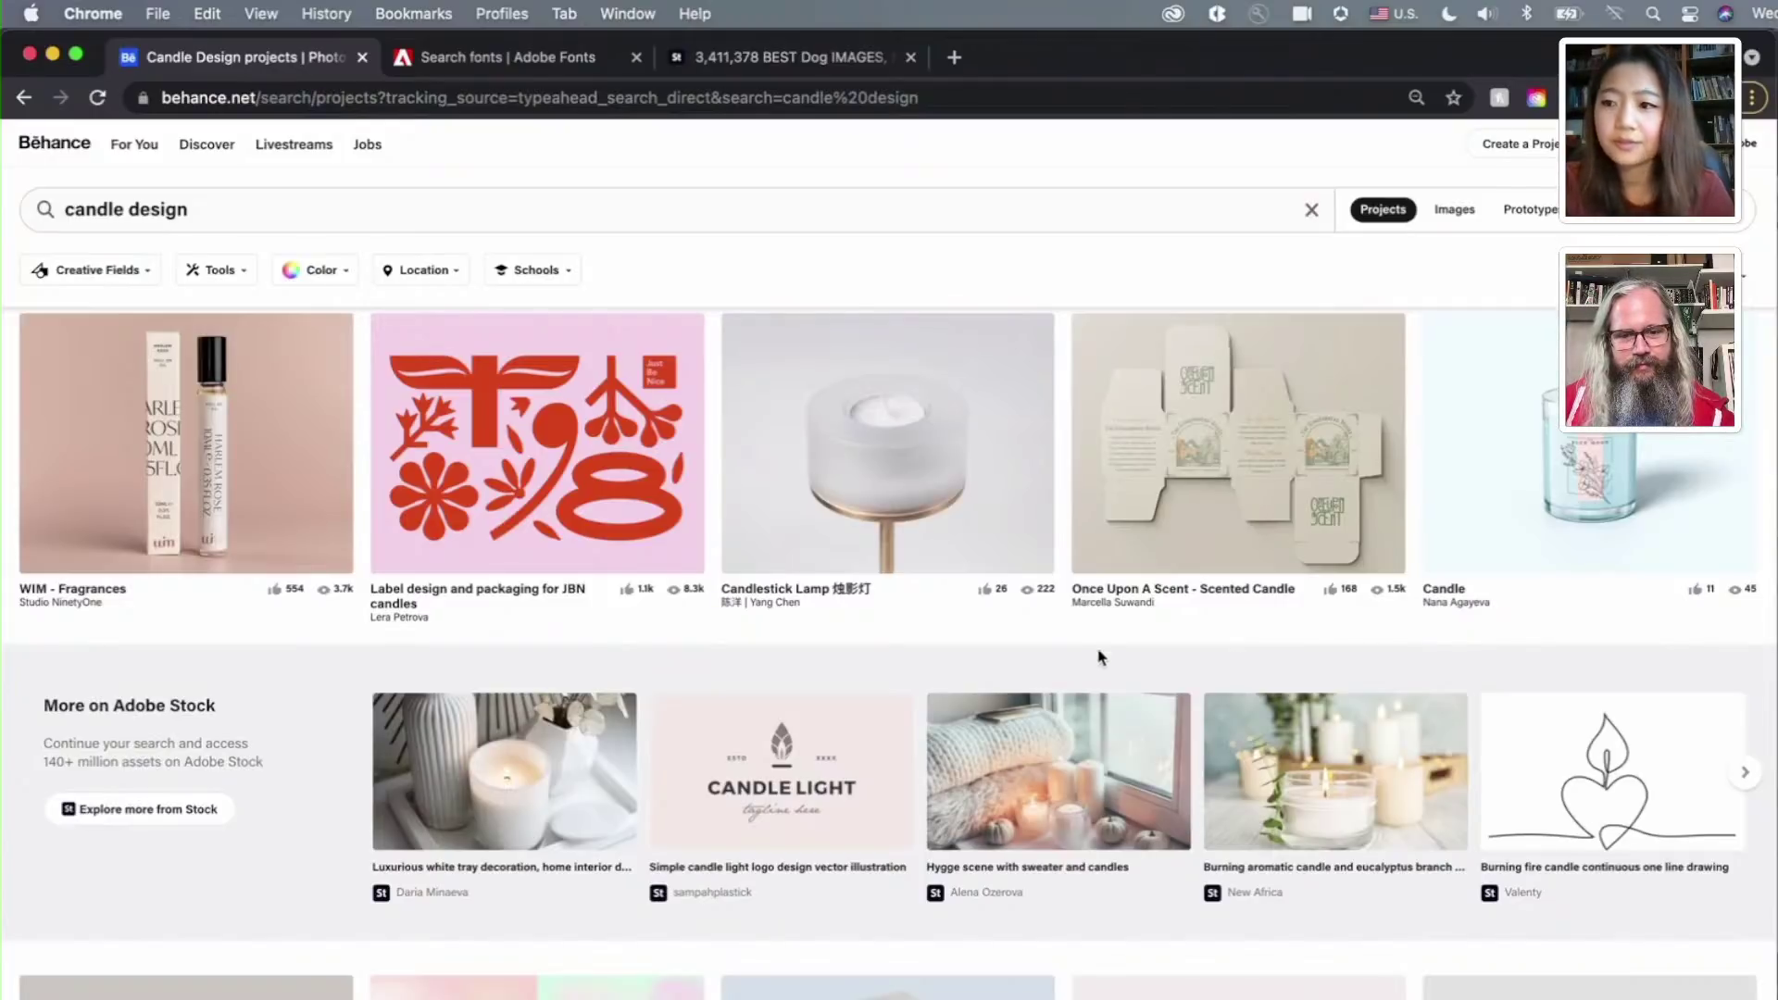
pyautogui.scroll(-1, 1108, 644)
pyautogui.scroll(-3, 1108, 643)
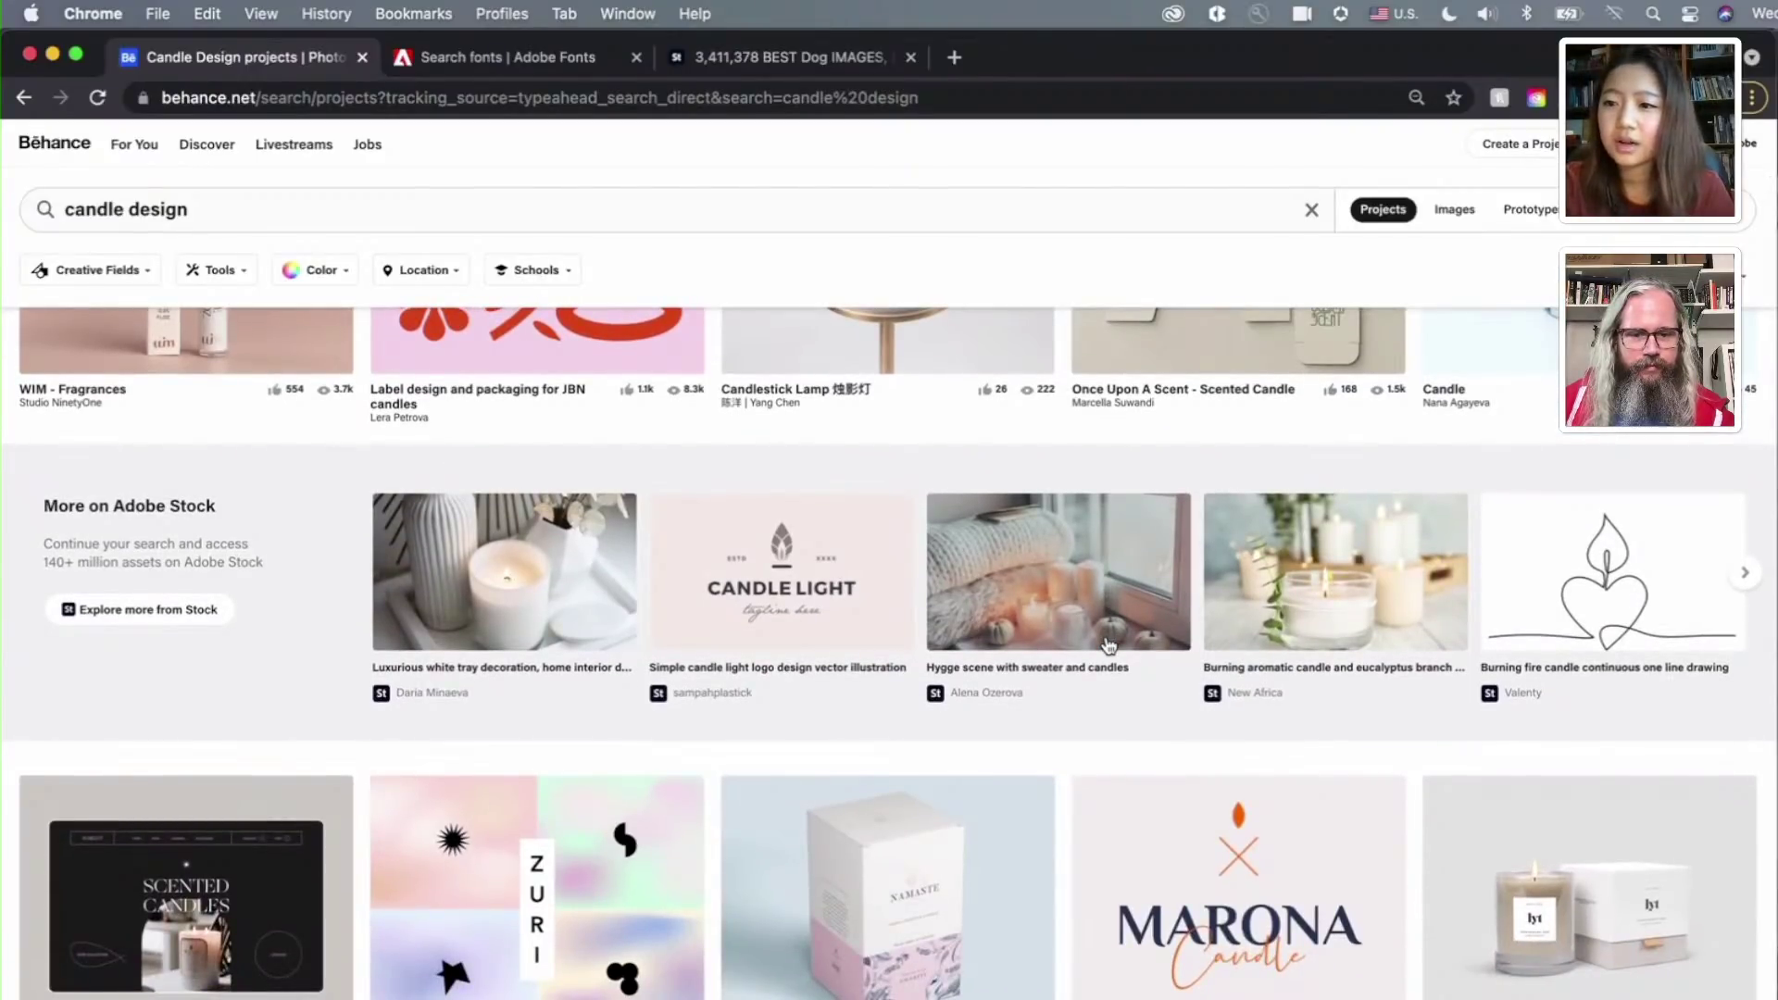
pyautogui.scroll(-4, 1108, 645)
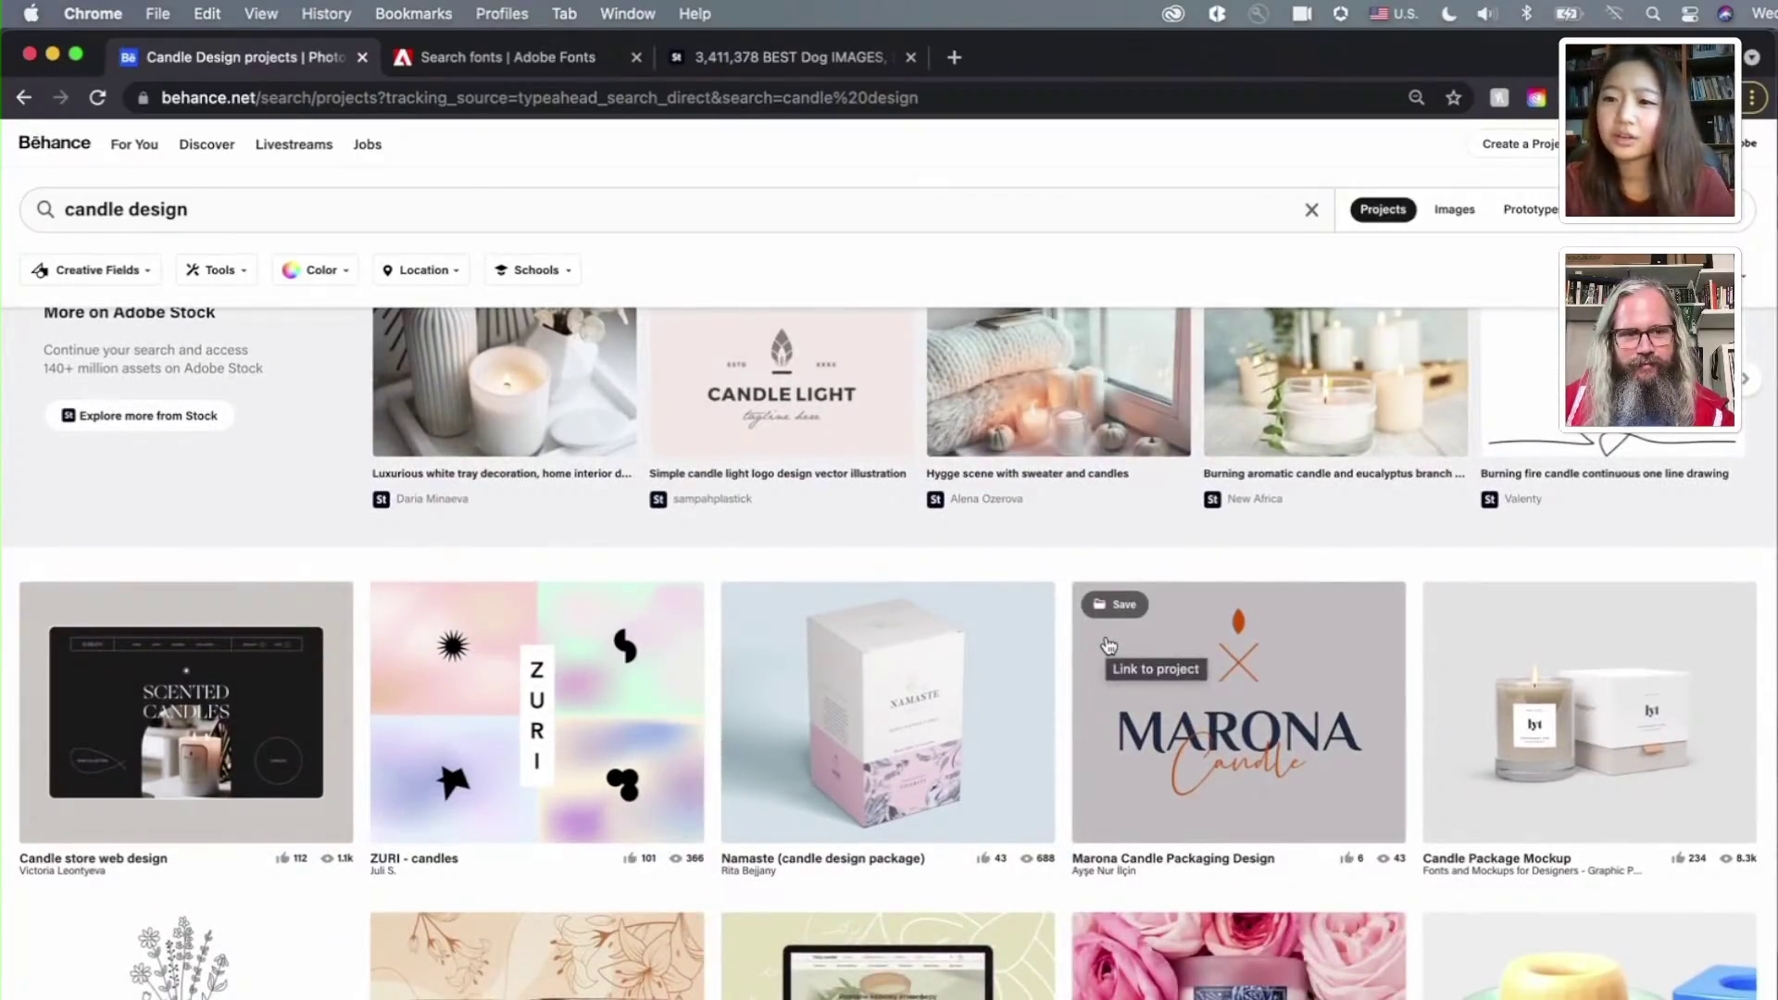
pyautogui.scroll(-1, 1154, 567)
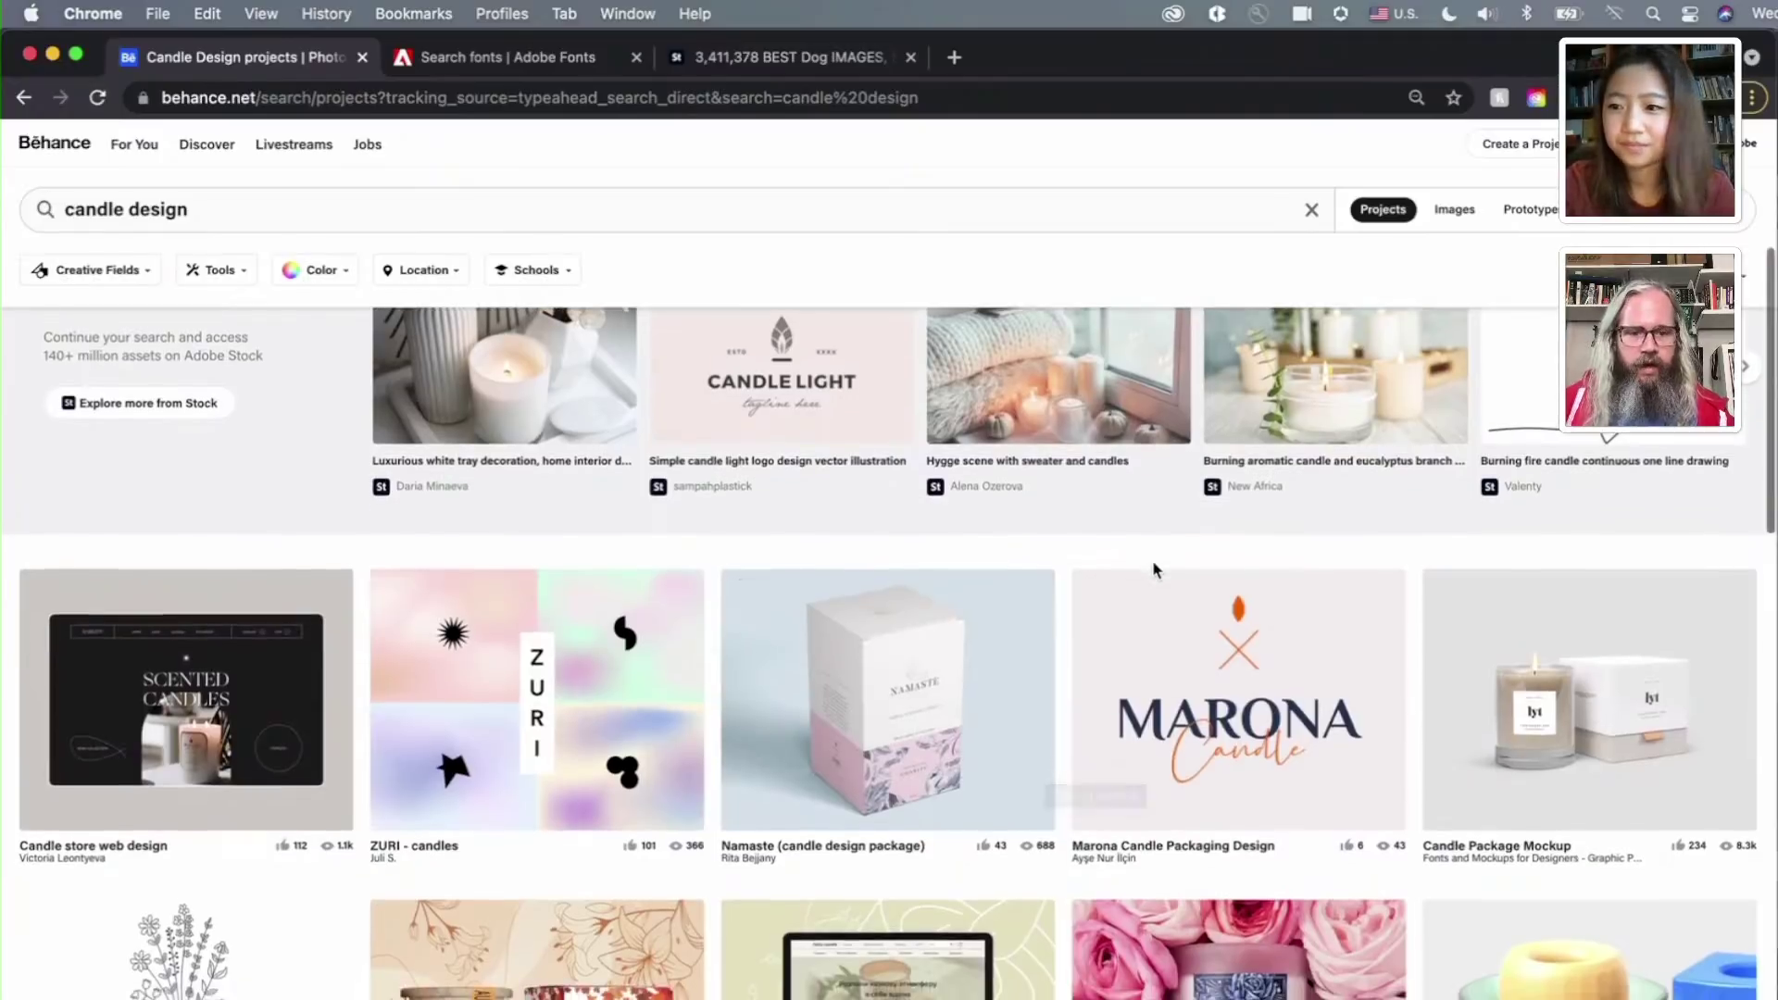
pyautogui.scroll(-6, 1154, 567)
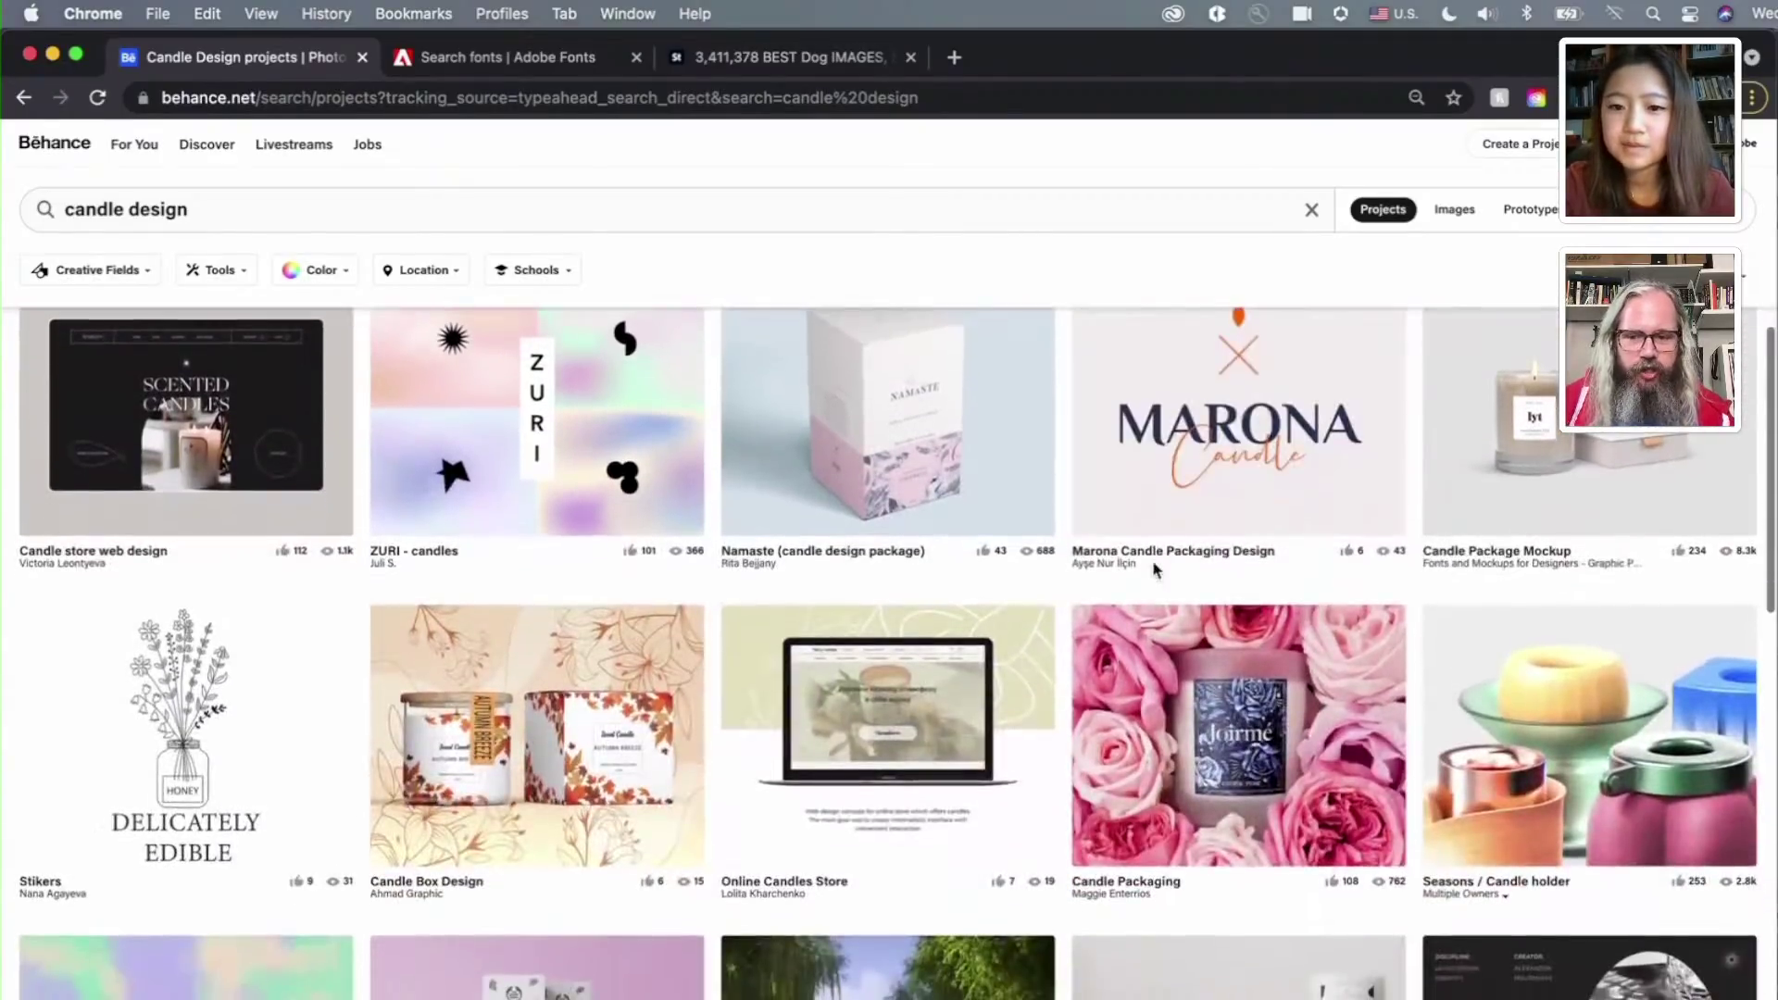
pyautogui.scroll(-3, 1154, 568)
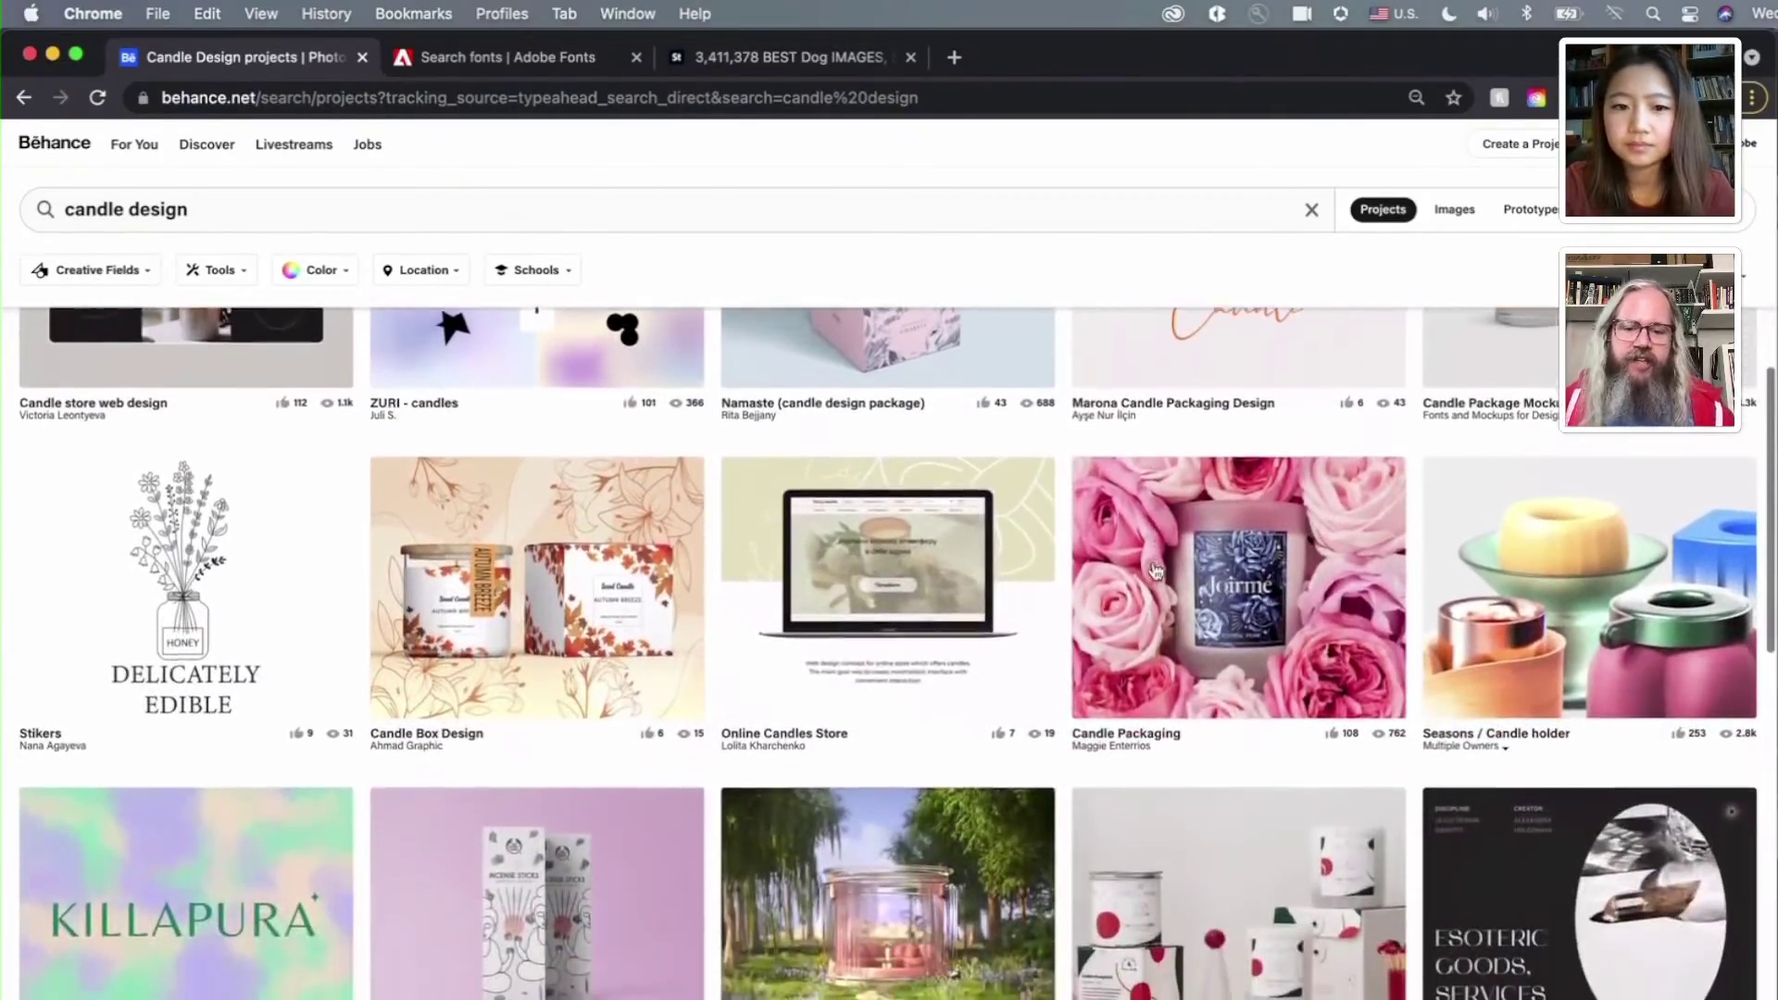
pyautogui.scroll(-4, 1154, 567)
pyautogui.scroll(-7, 1154, 567)
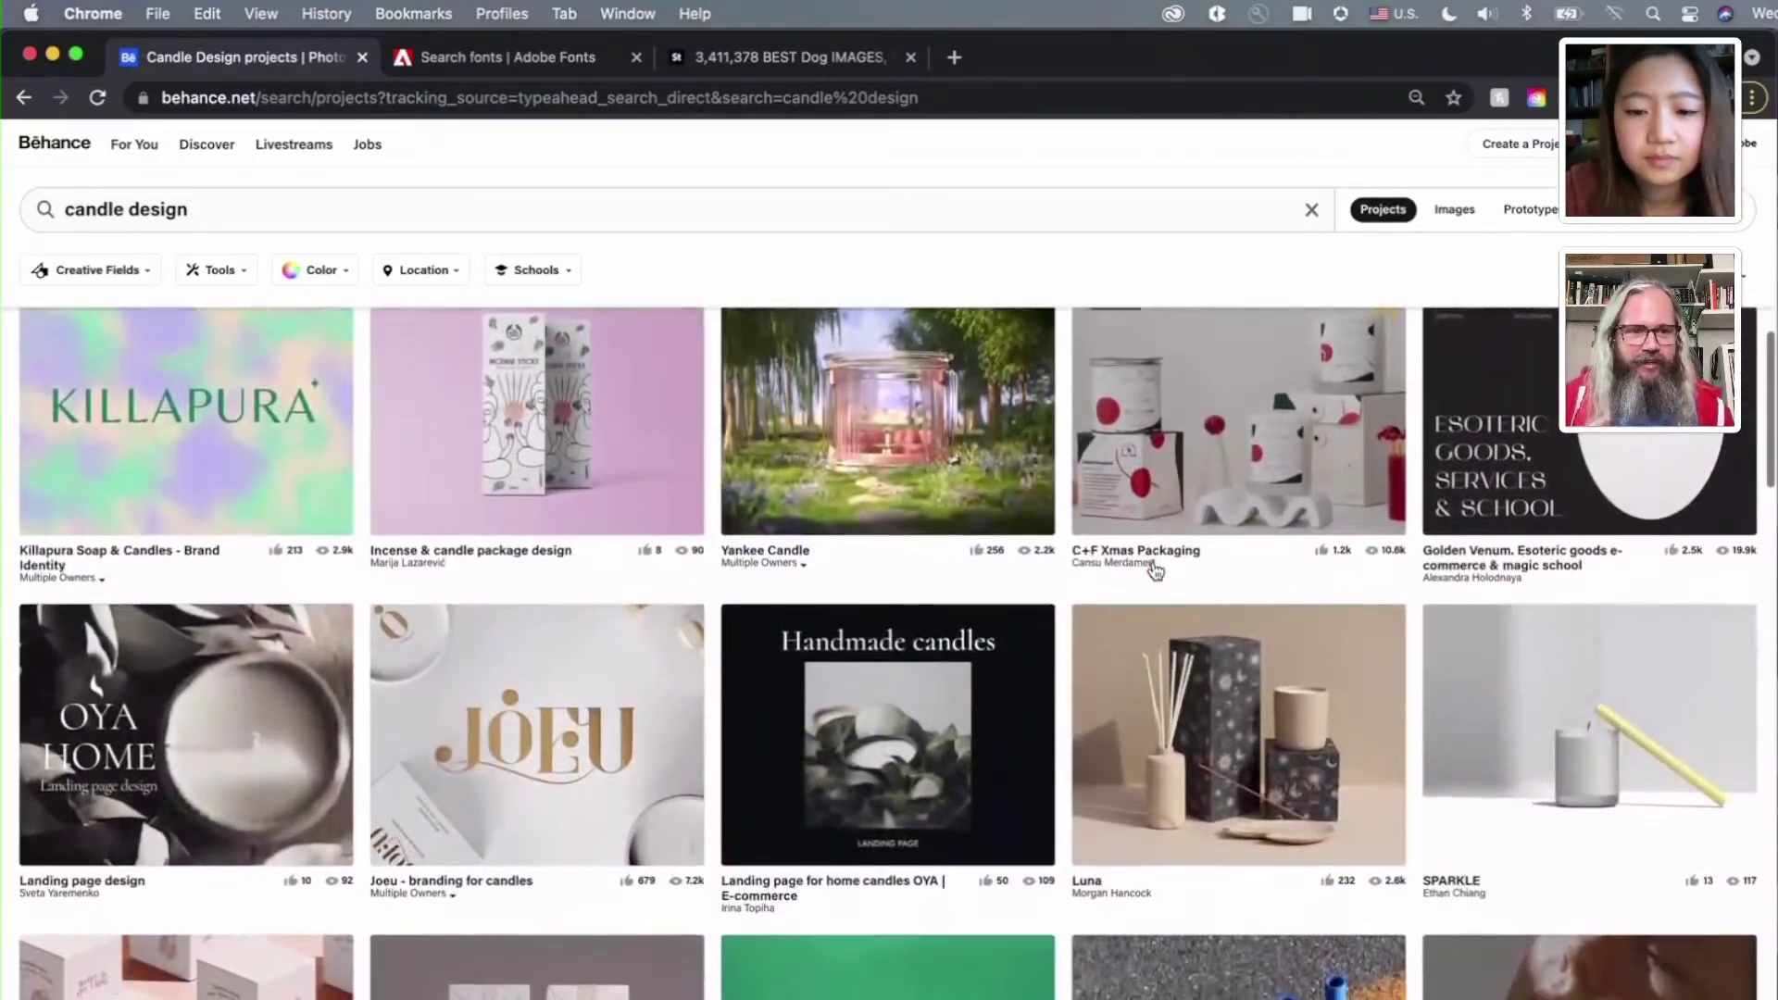
pyautogui.scroll(-5, 1154, 567)
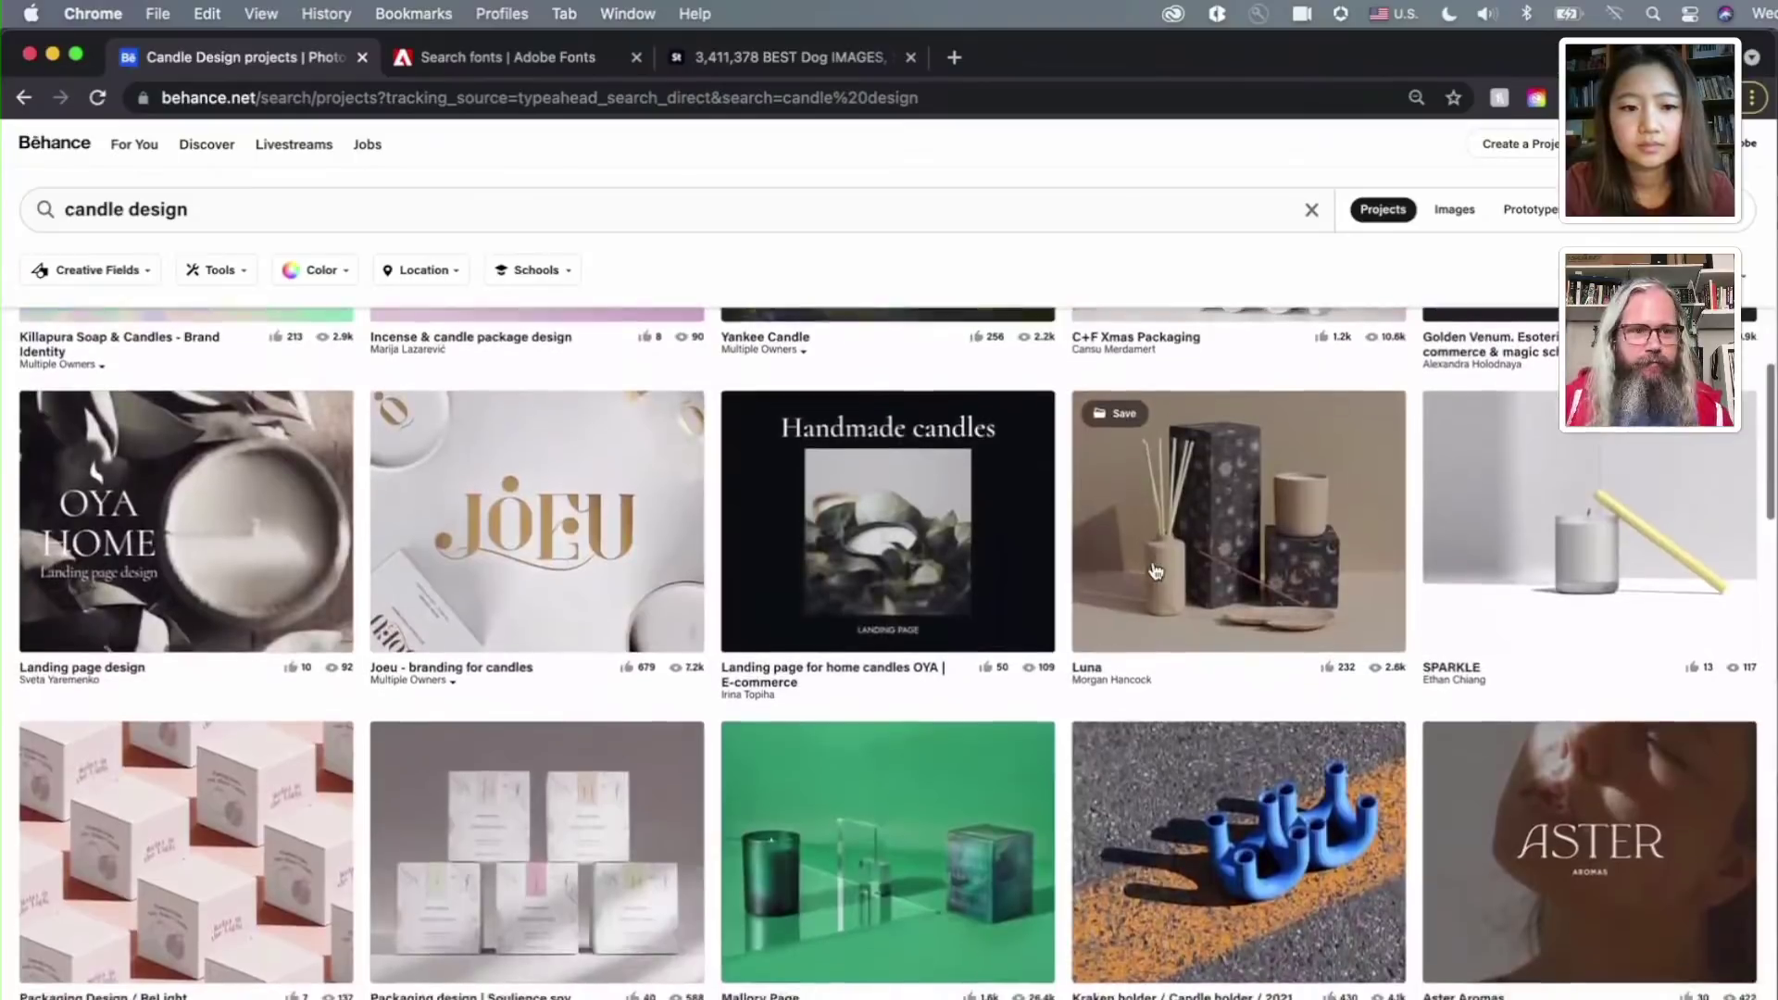
pyautogui.scroll(-3, 1156, 571)
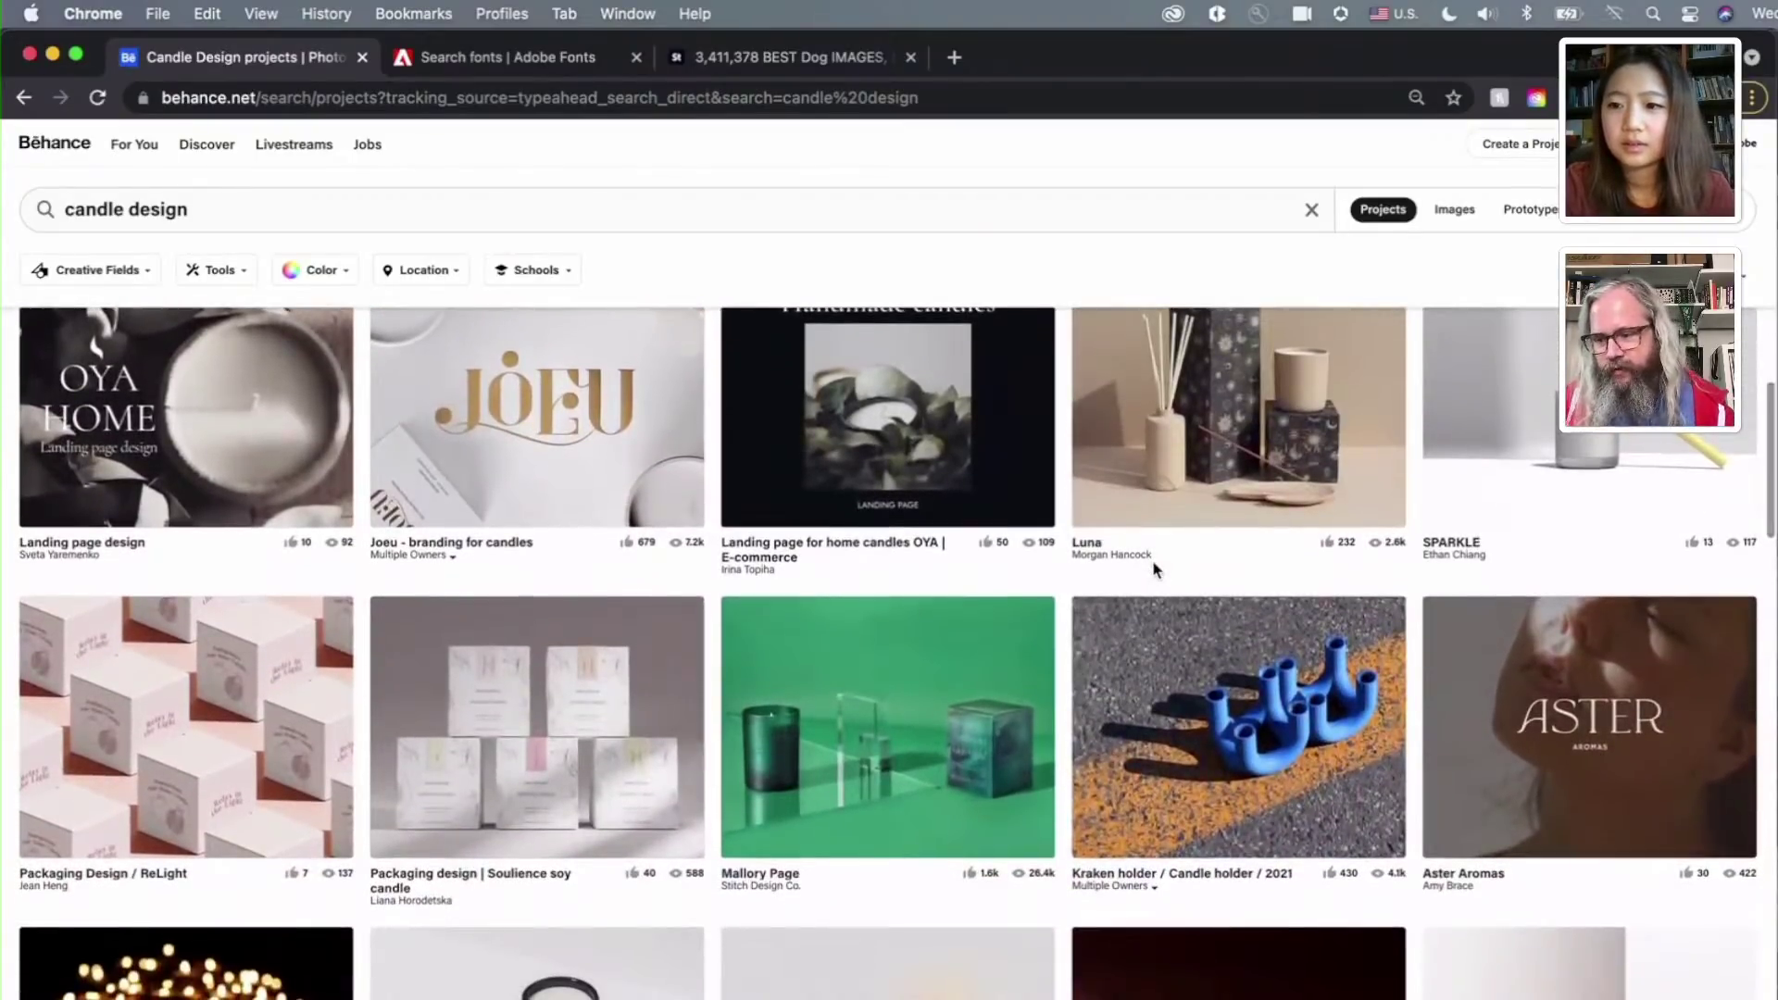
pyautogui.scroll(-5, 1158, 569)
pyautogui.scroll(-1, 1164, 570)
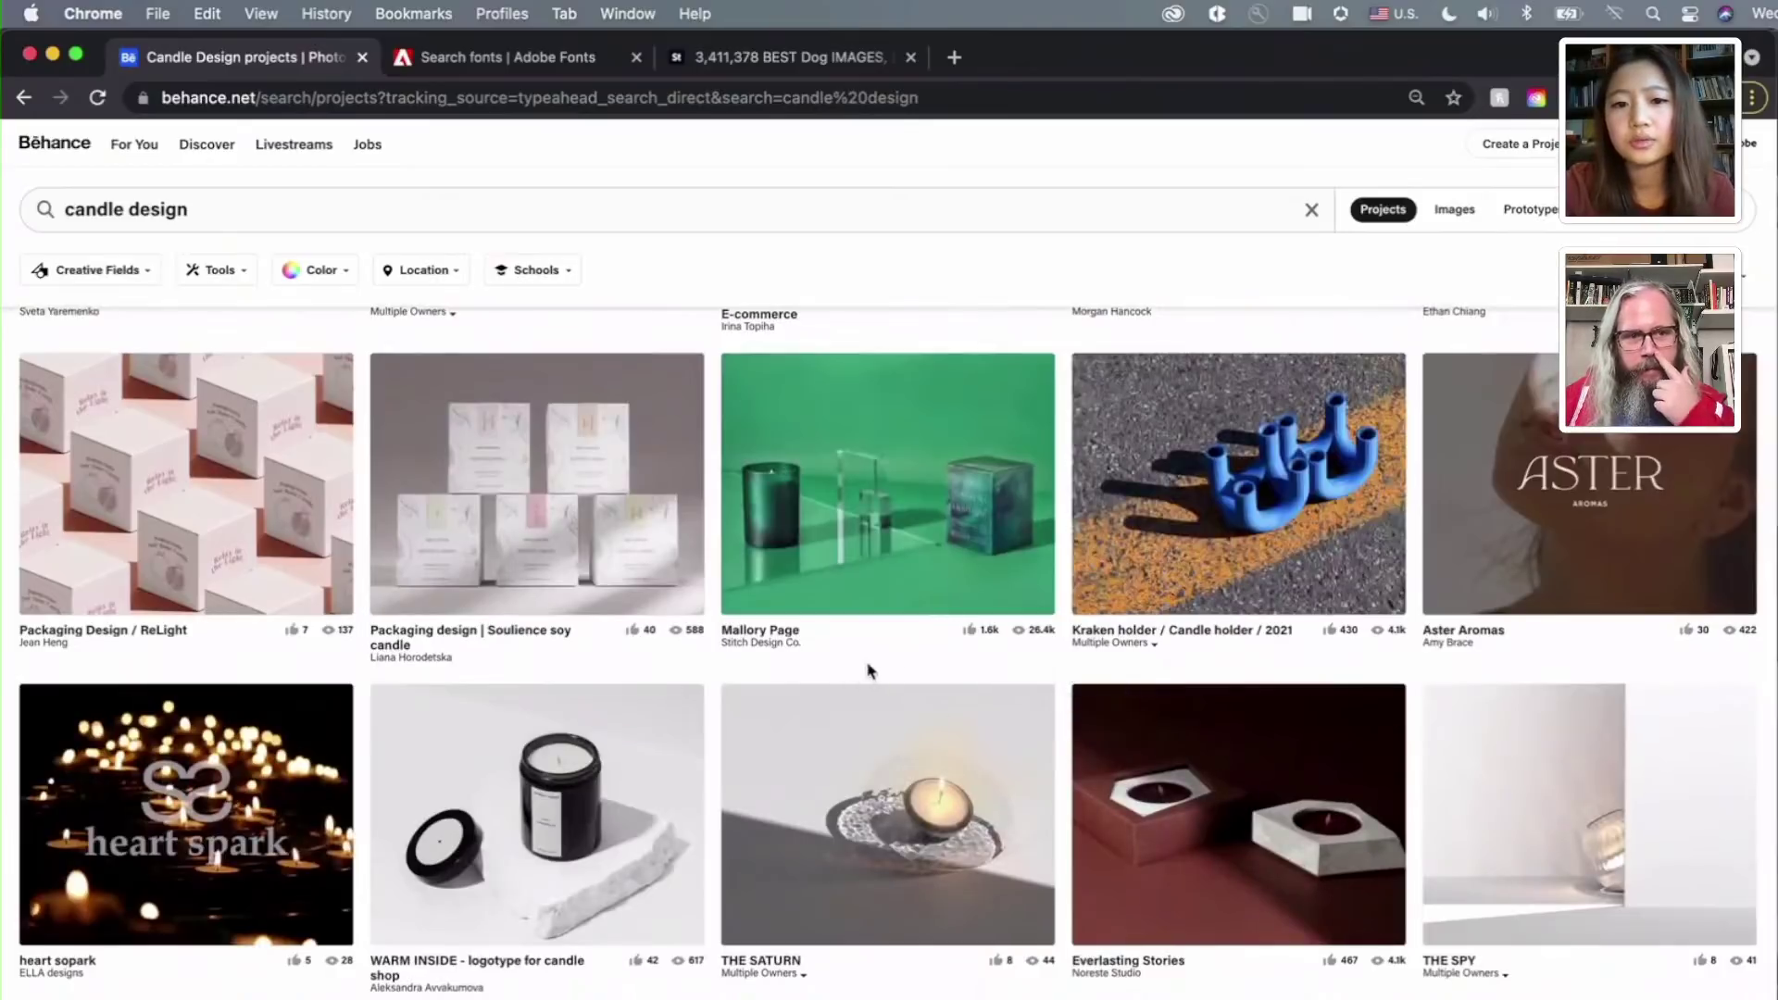
pyautogui.scroll(-2, 924, 676)
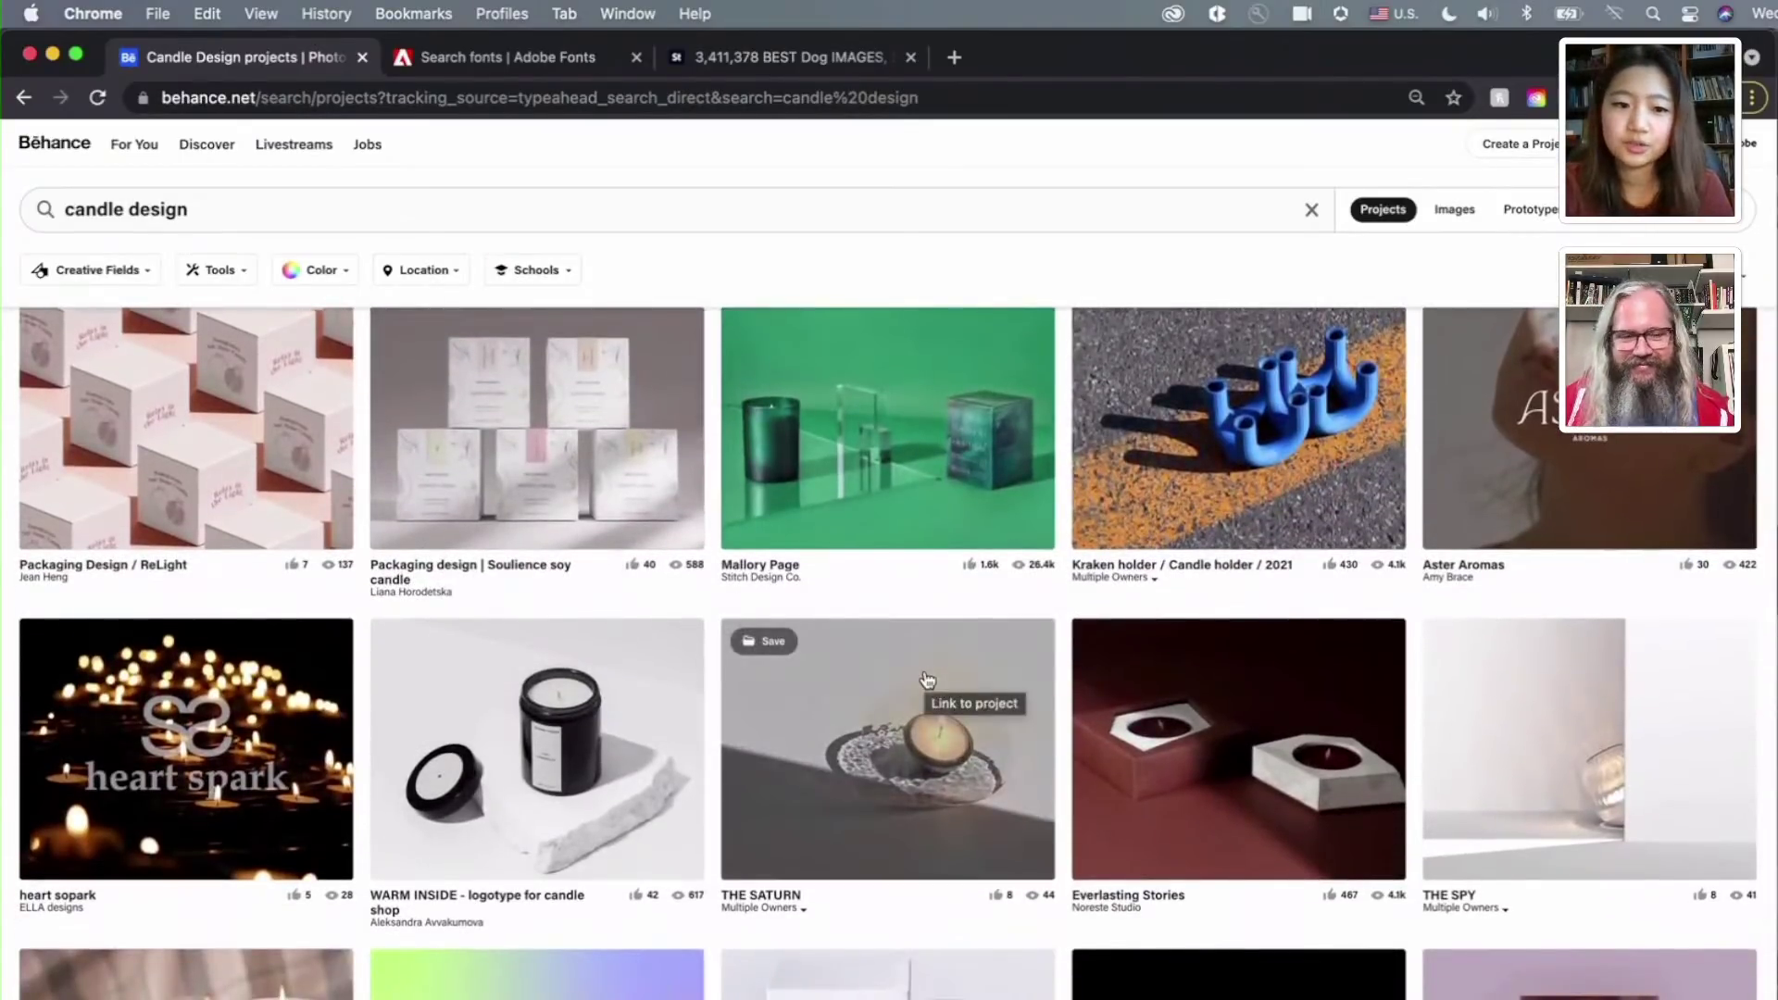
pyautogui.scroll(-5, 926, 681)
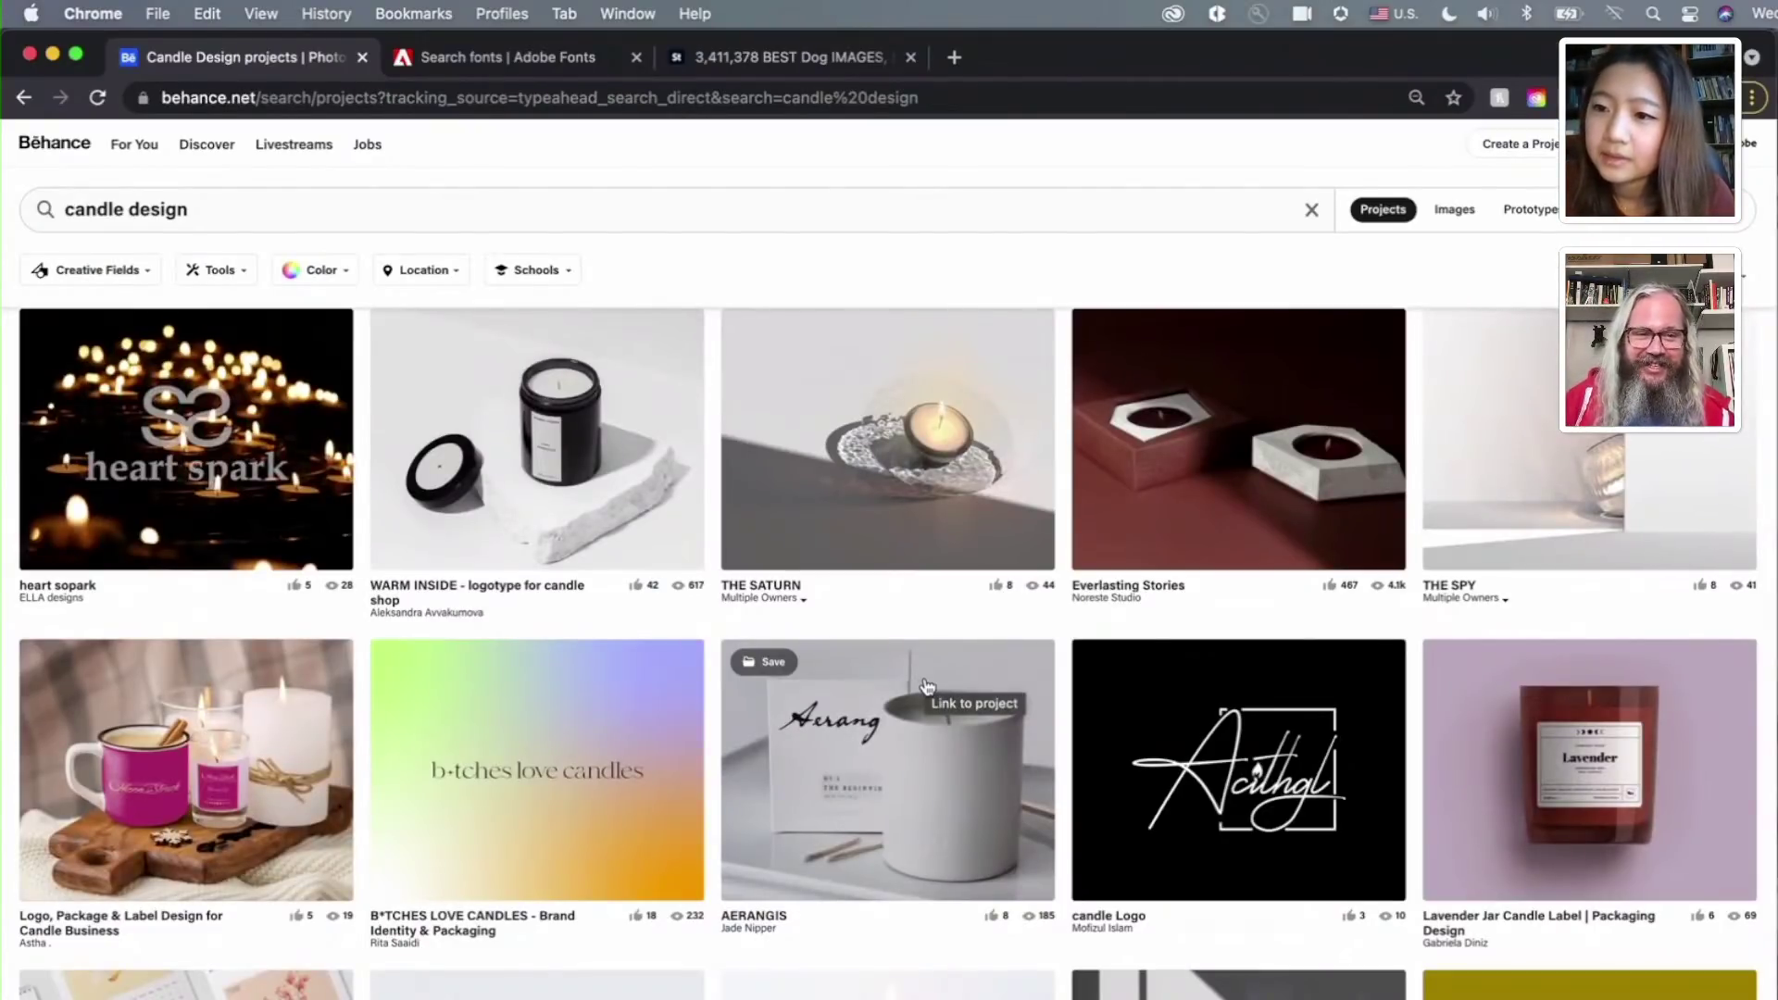
pyautogui.scroll(-6, 1067, 977)
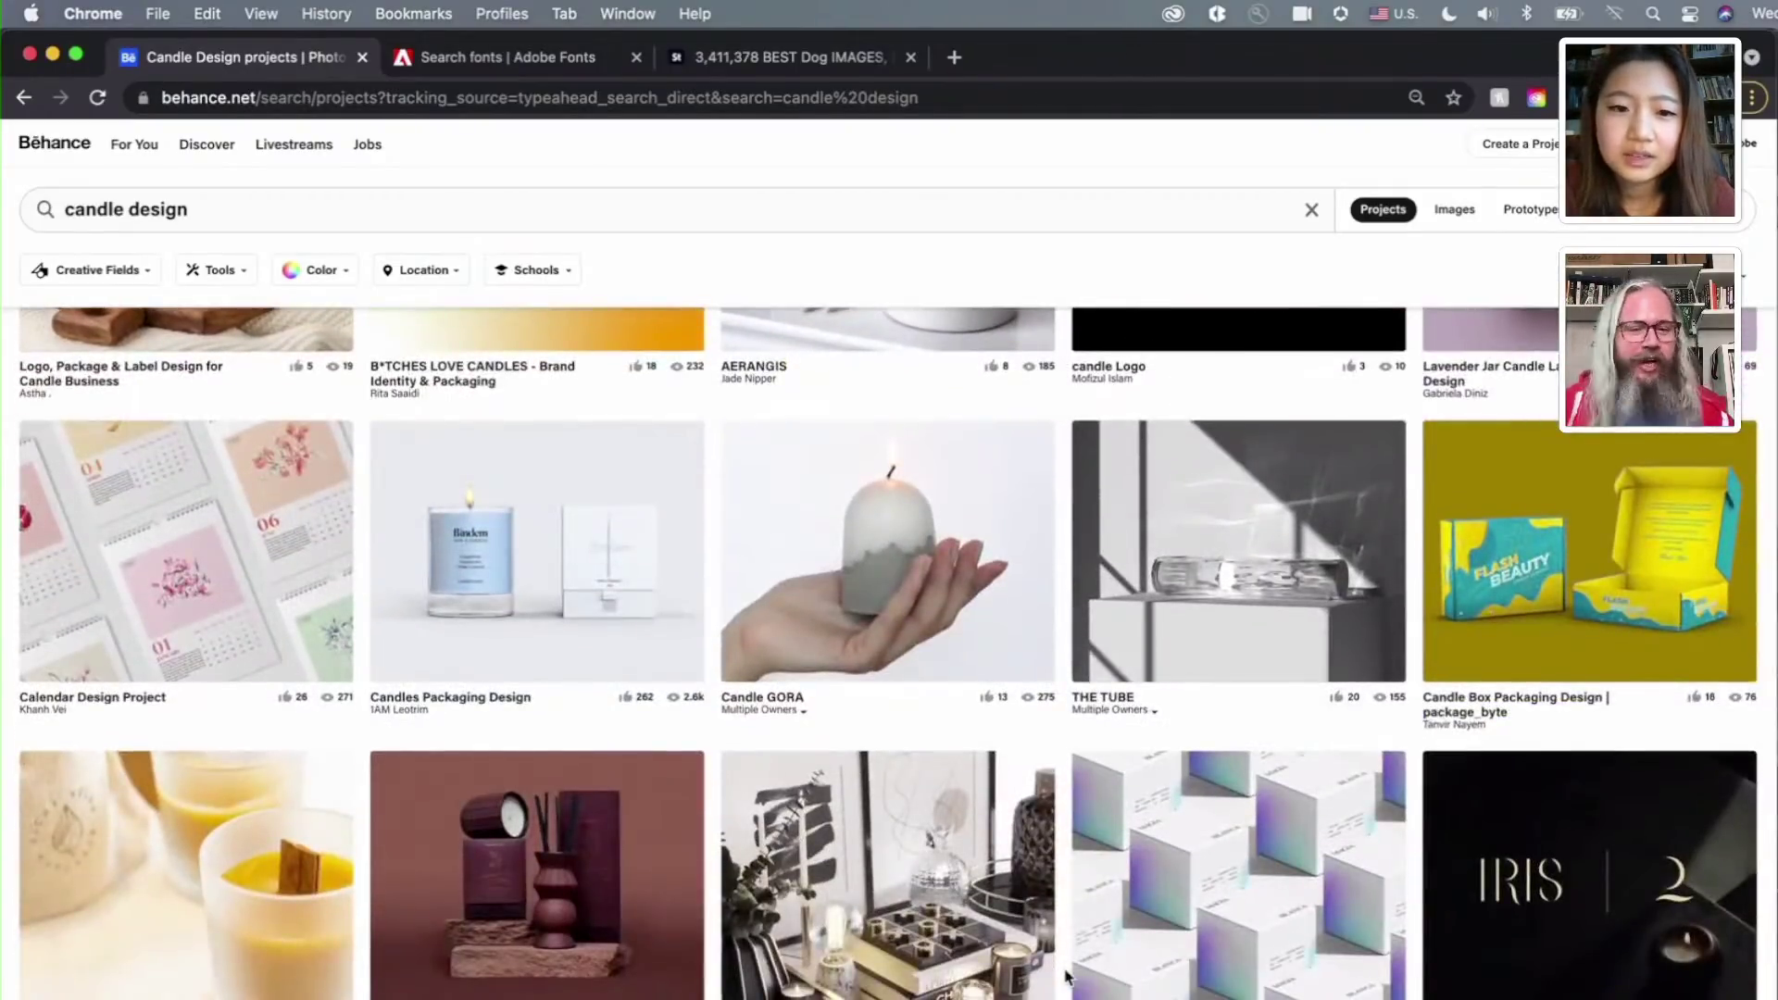
pyautogui.scroll(-8, 1067, 977)
pyautogui.scroll(-4, 1067, 977)
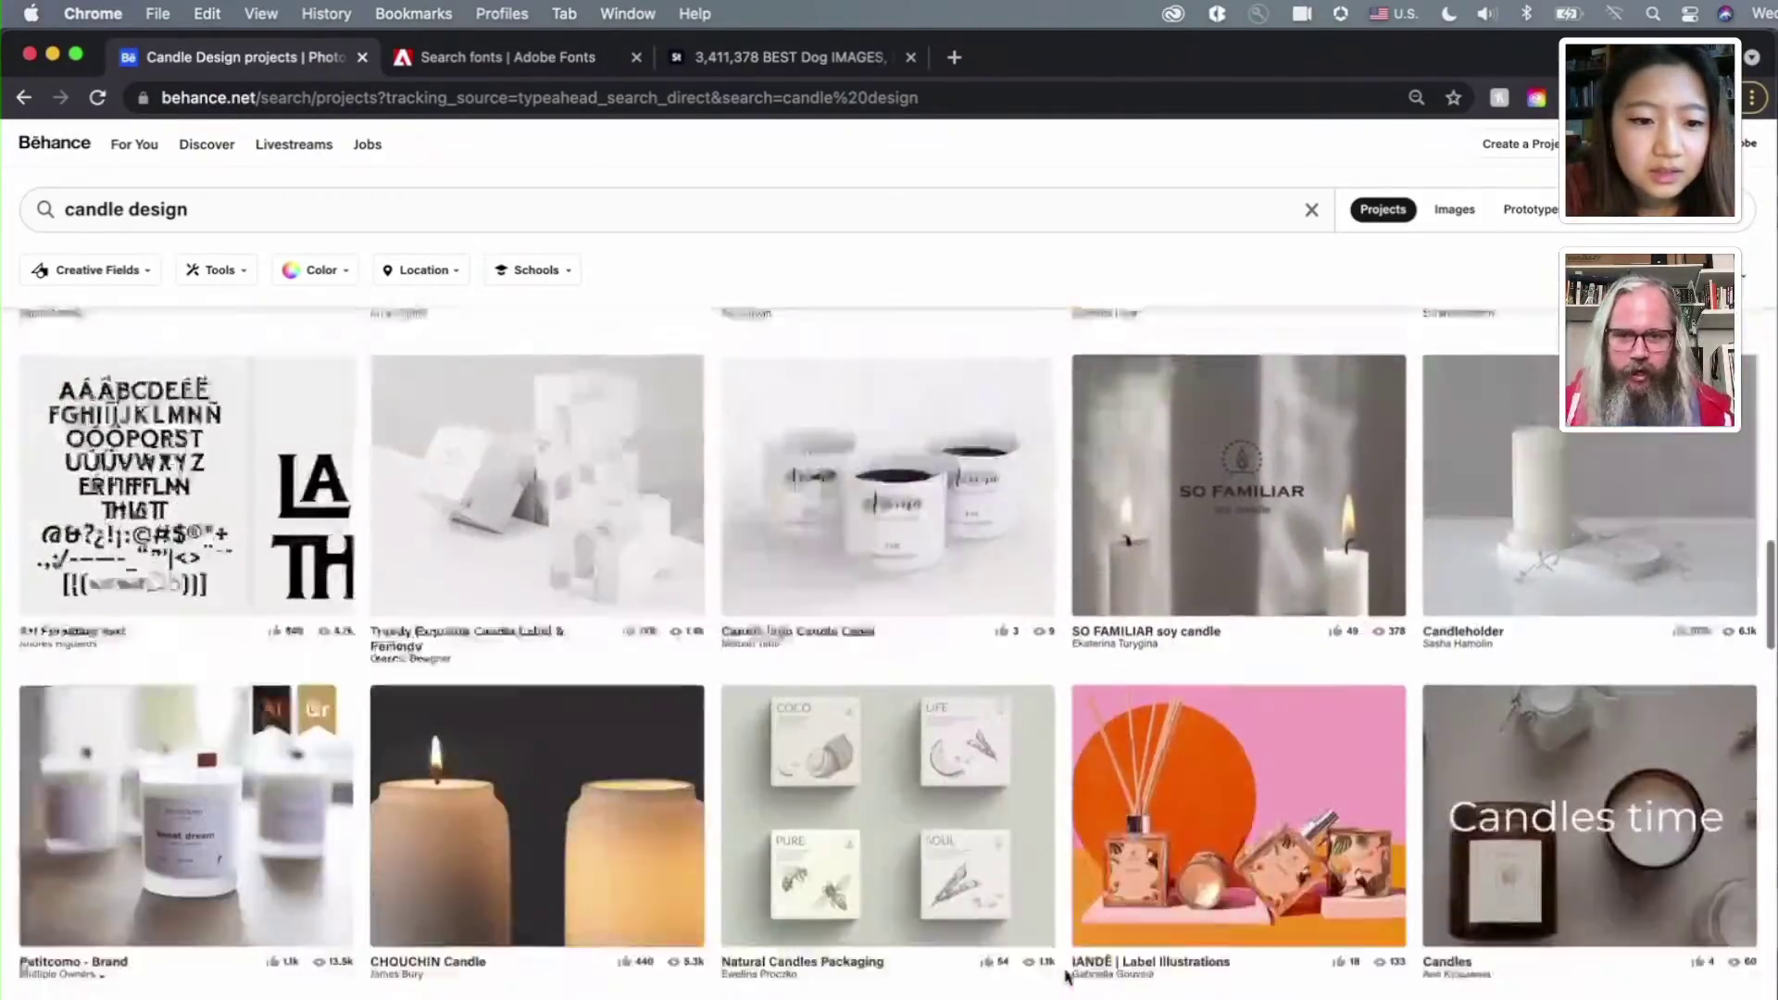
pyautogui.scroll(-4, 1067, 977)
pyautogui.scroll(-1, 1067, 977)
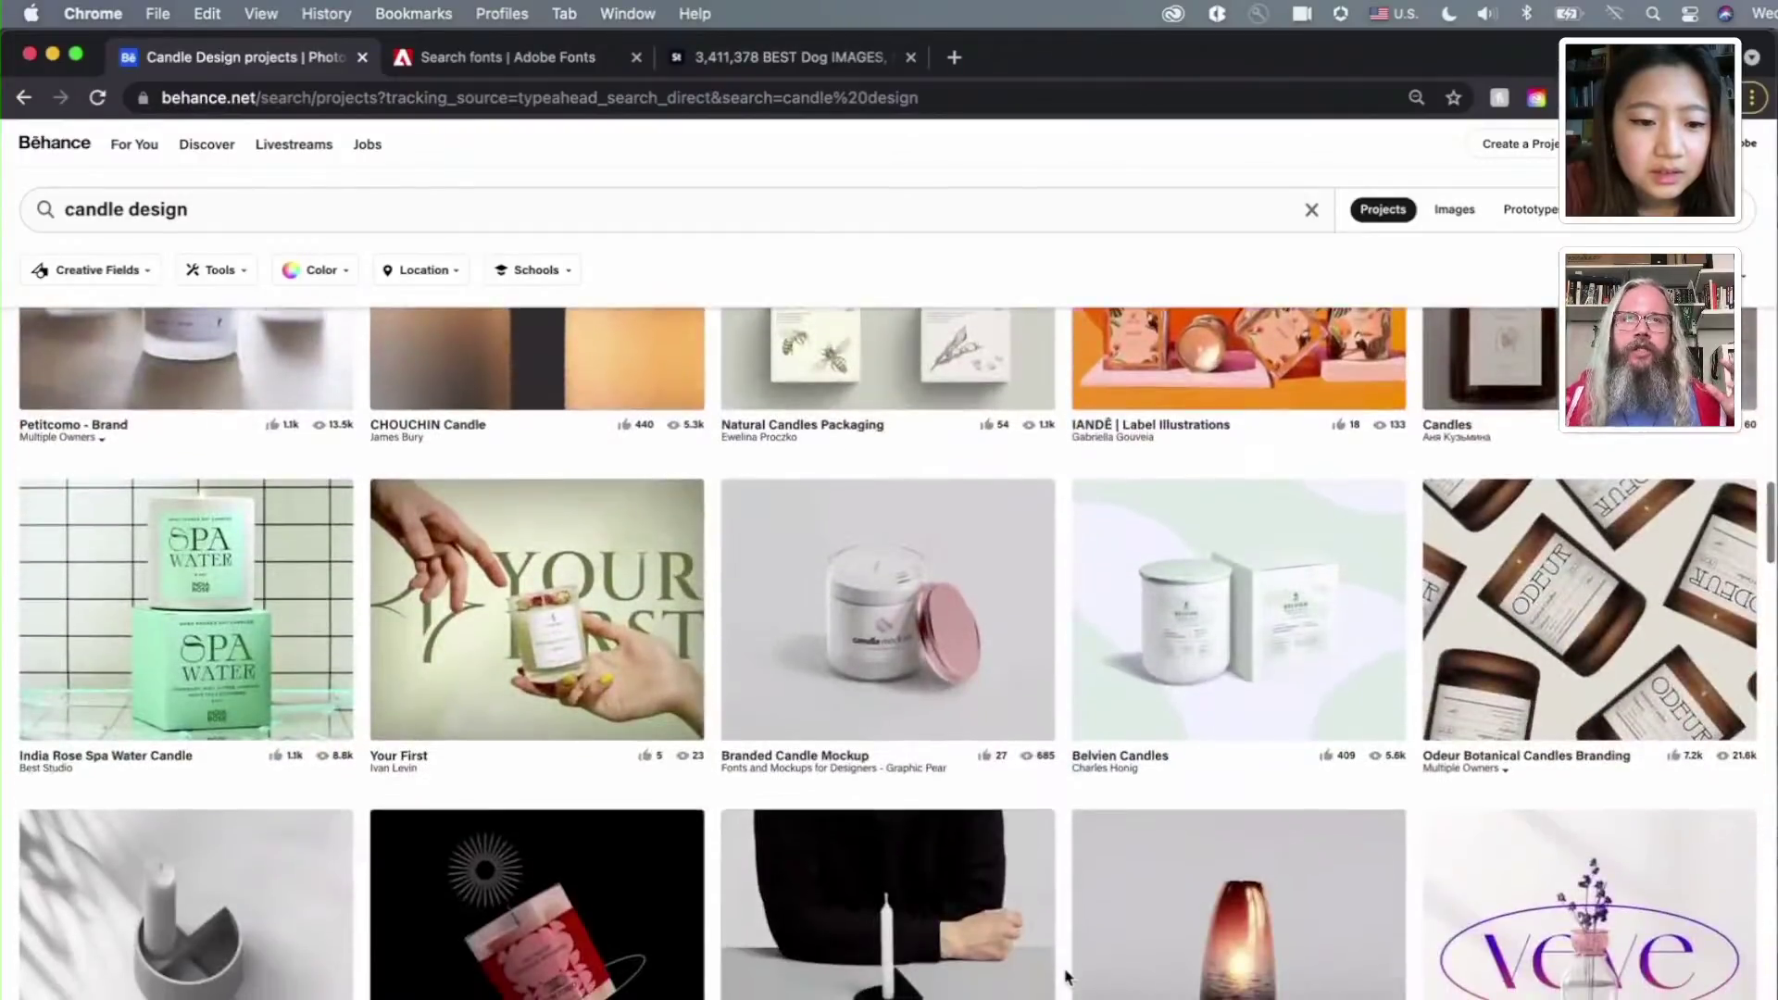
pyautogui.scroll(-6, 1066, 977)
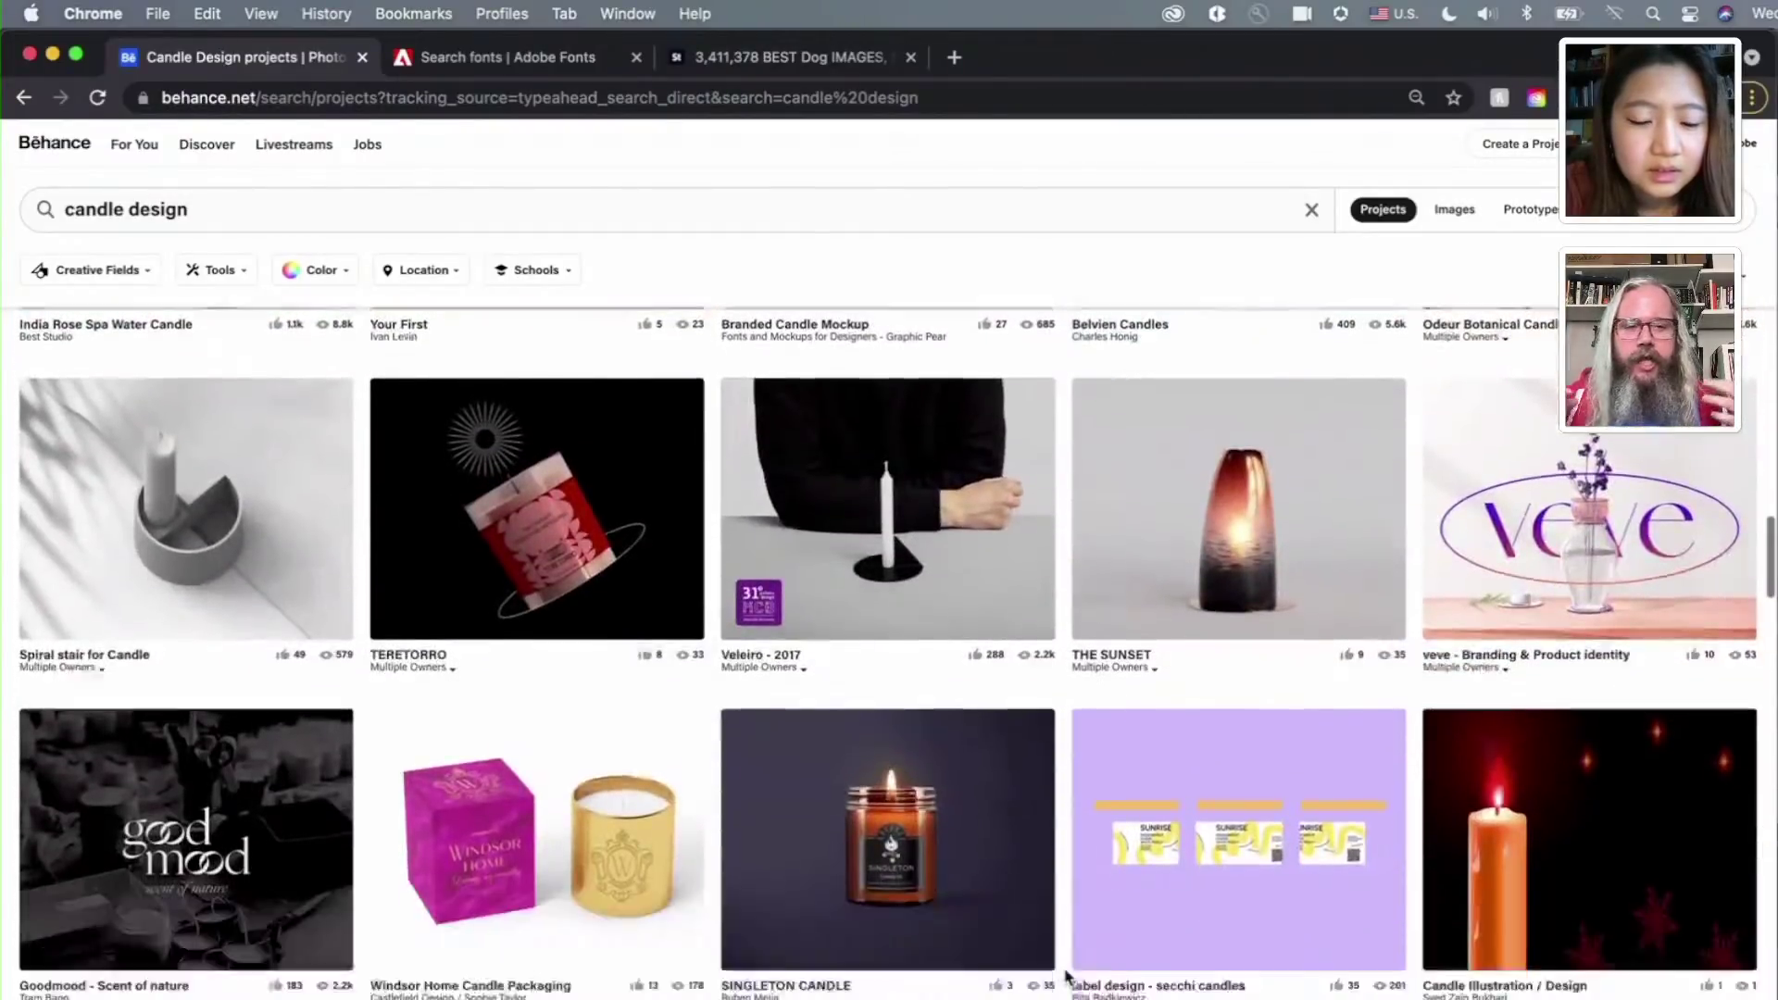
pyautogui.scroll(-2, 1067, 977)
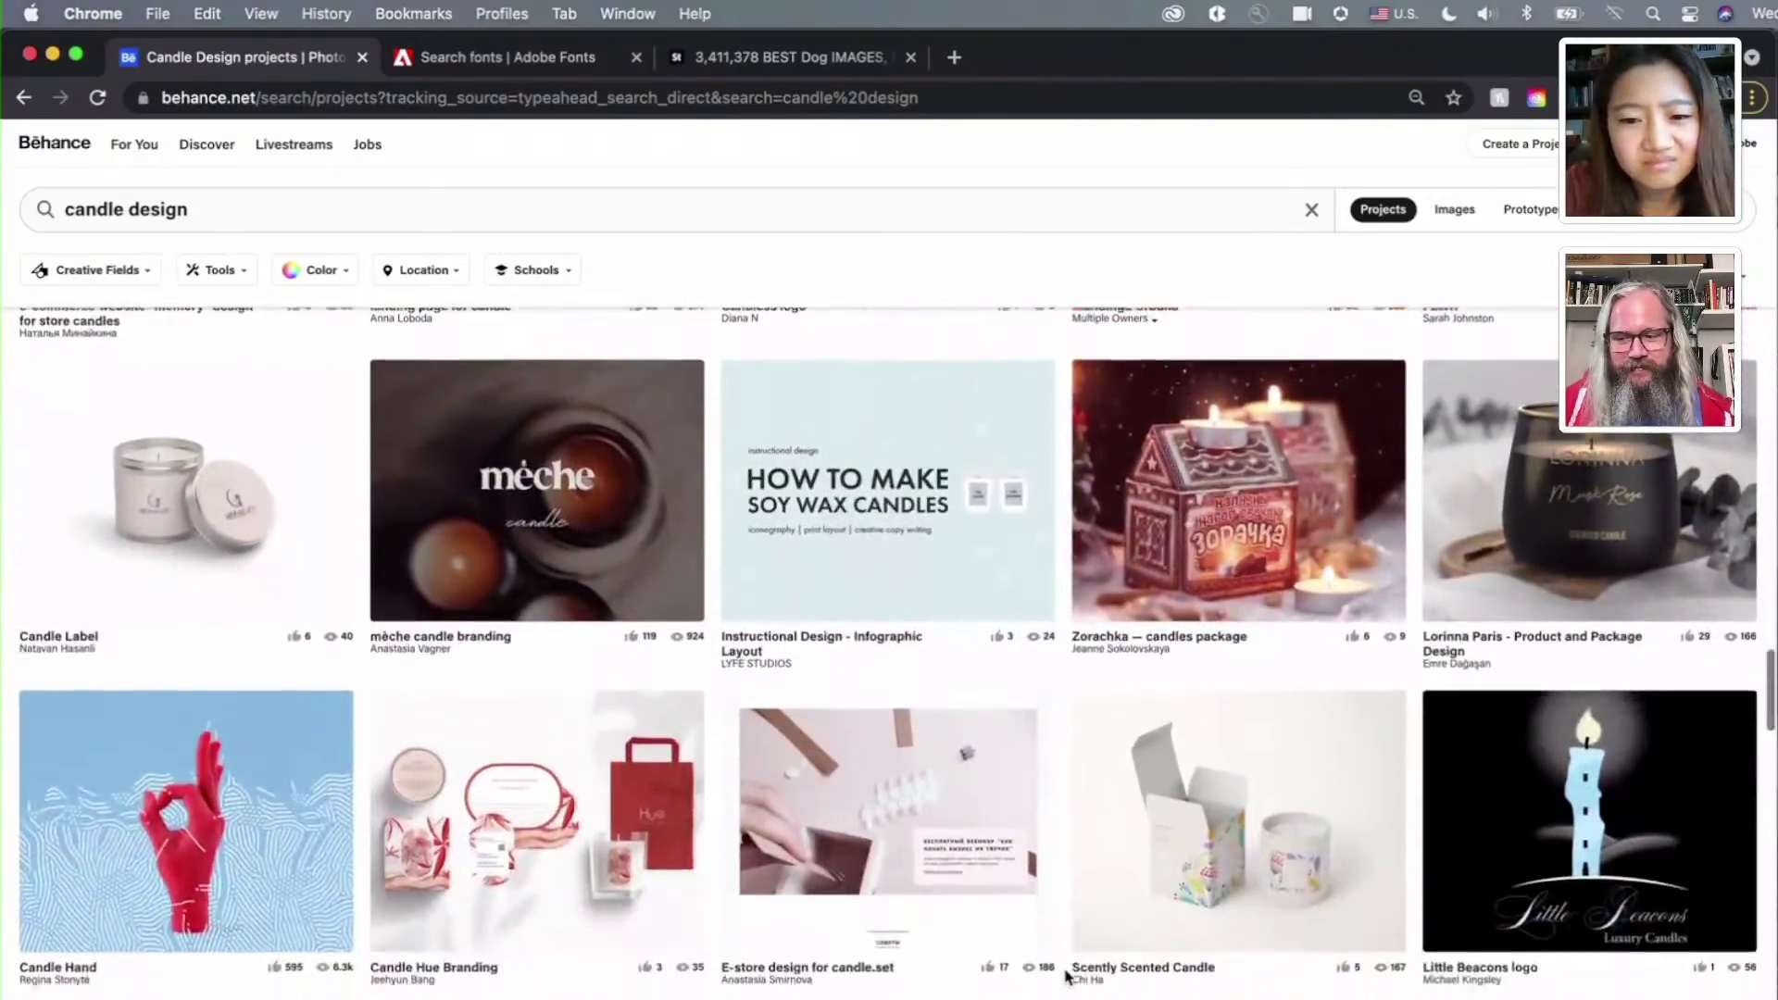
pyautogui.scroll(-3, 1065, 977)
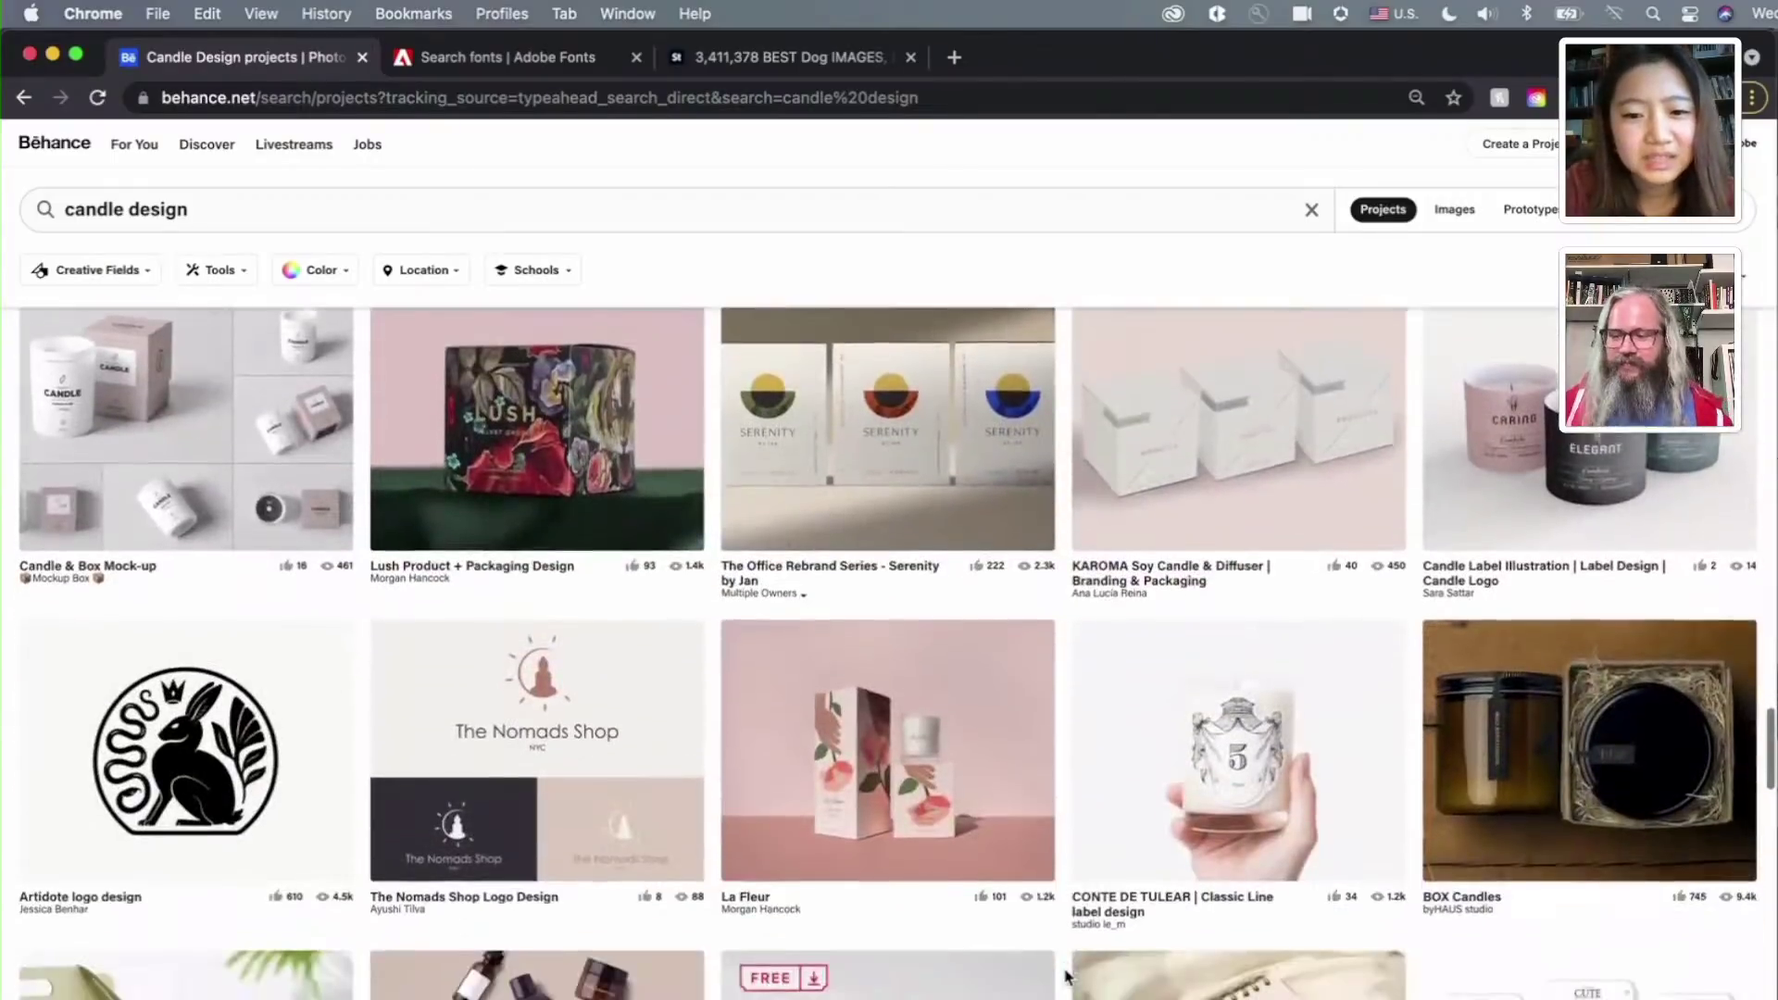
pyautogui.scroll(-8, 1150, 874)
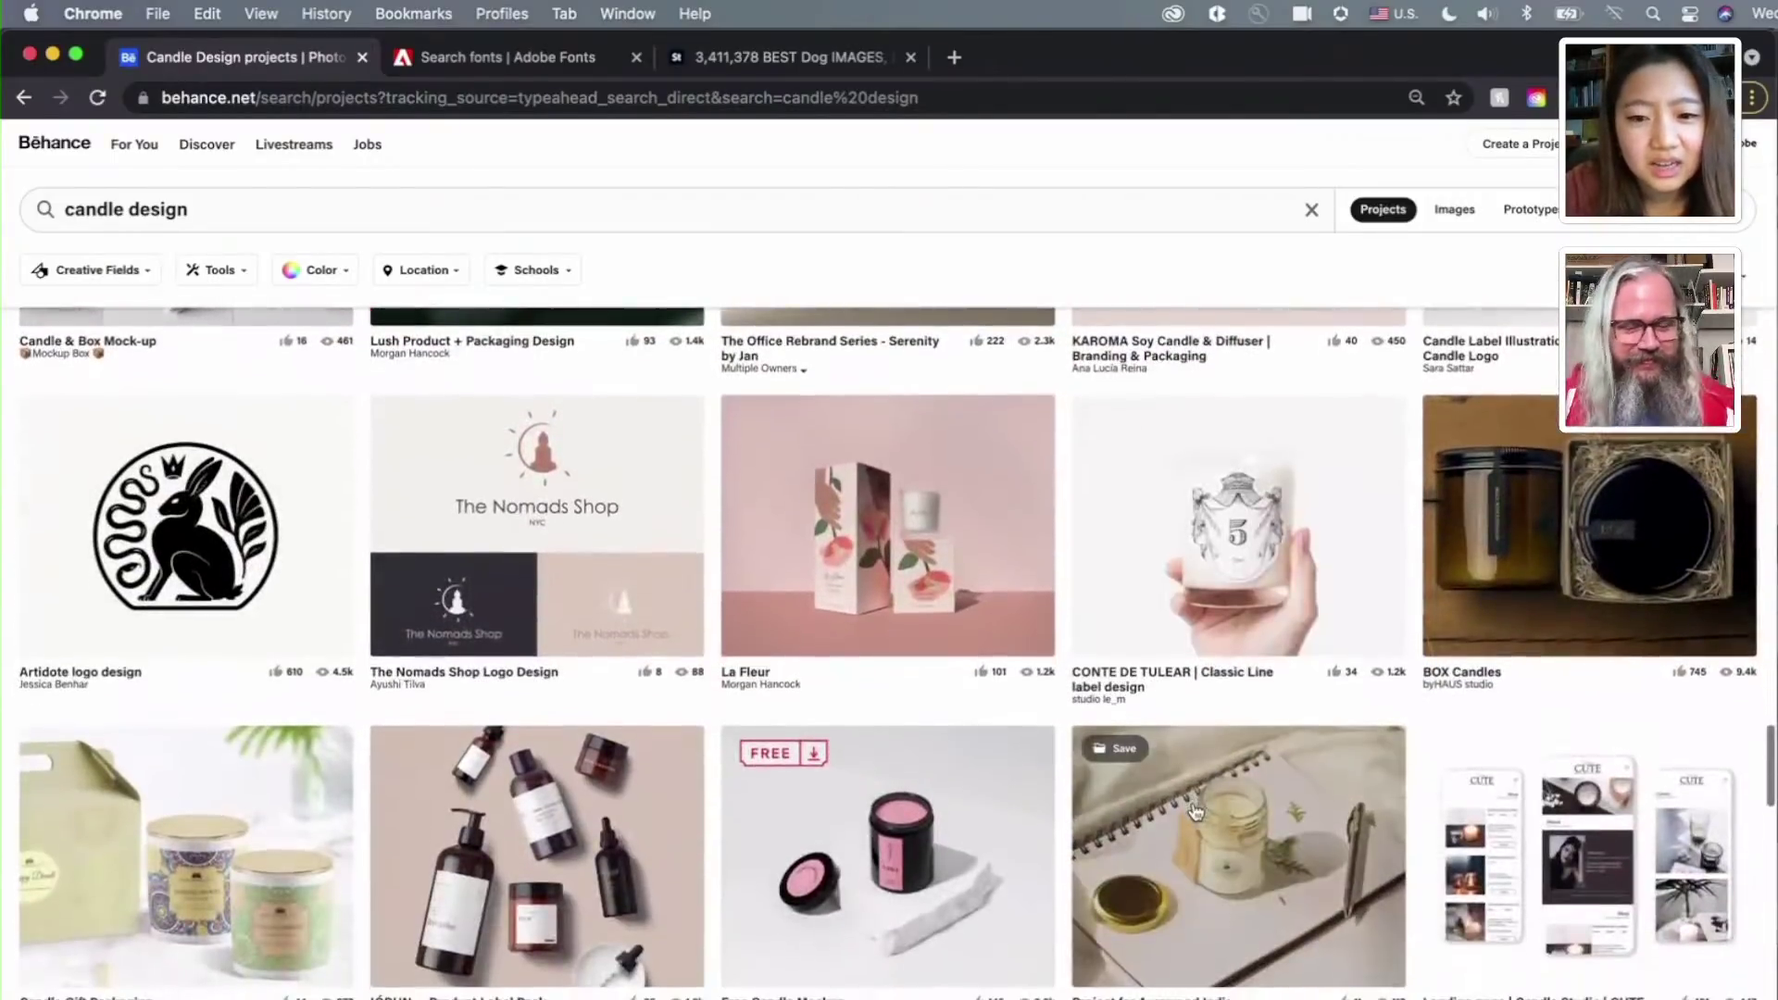
pyautogui.scroll(-6, 1195, 812)
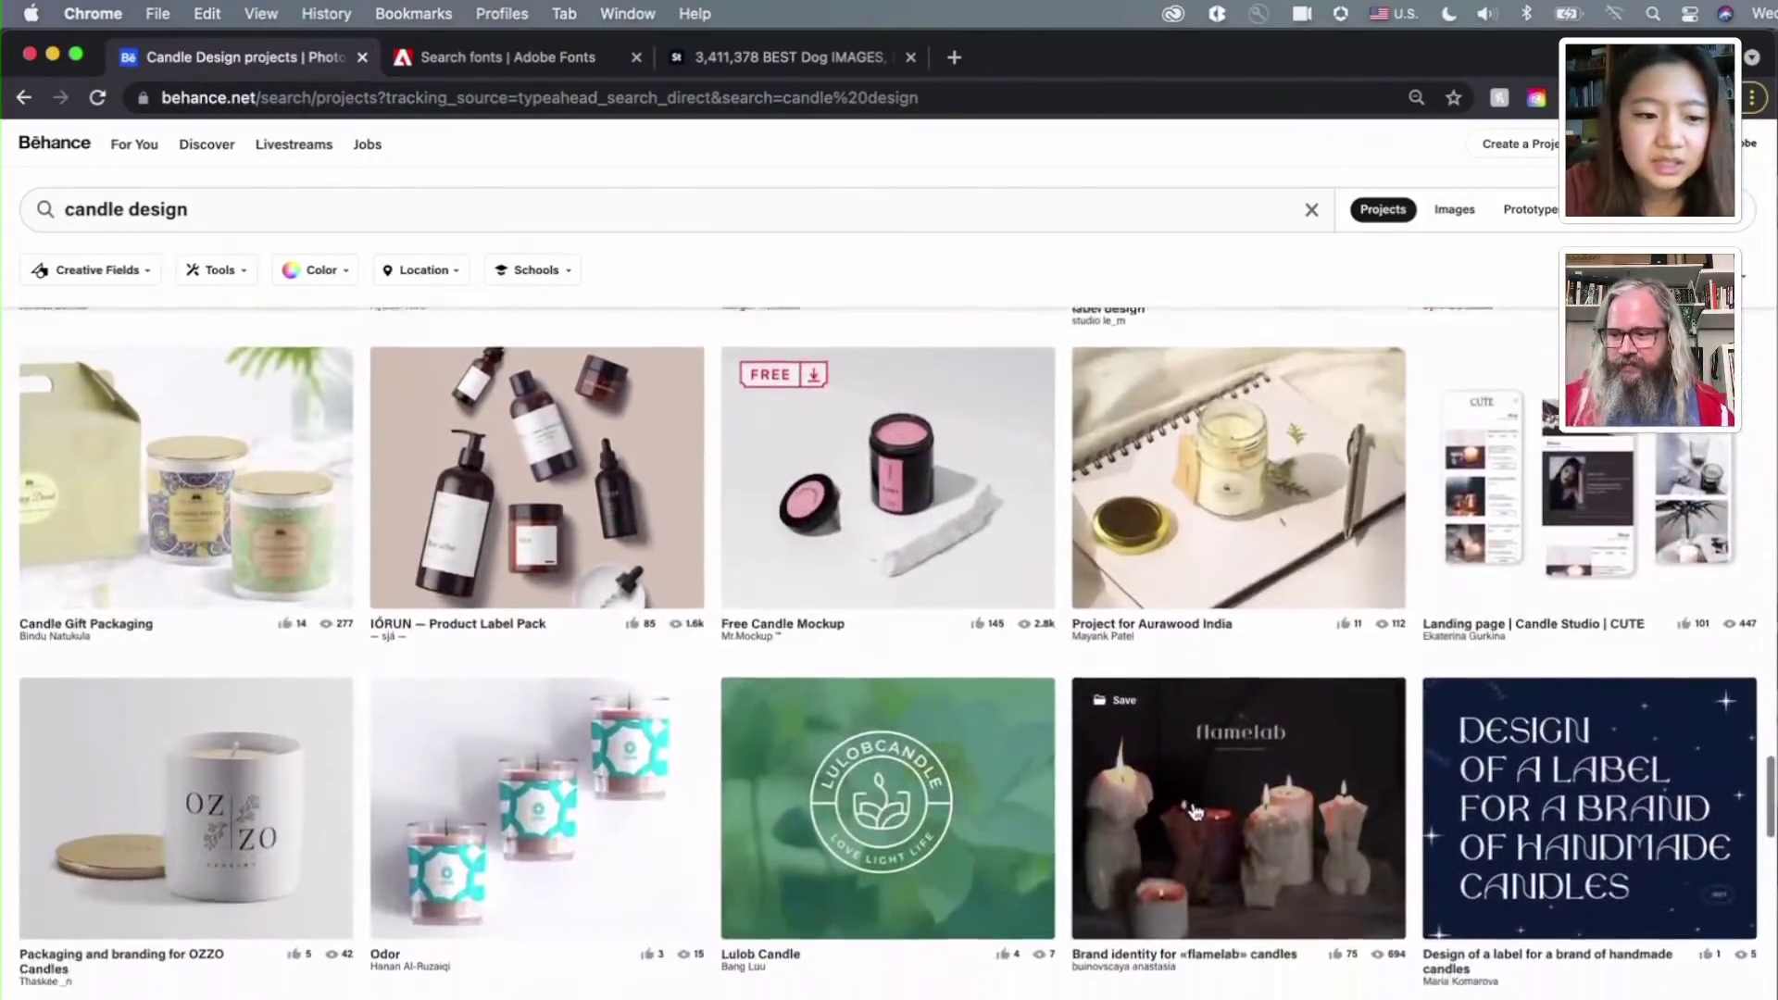
pyautogui.scroll(-3, 1194, 812)
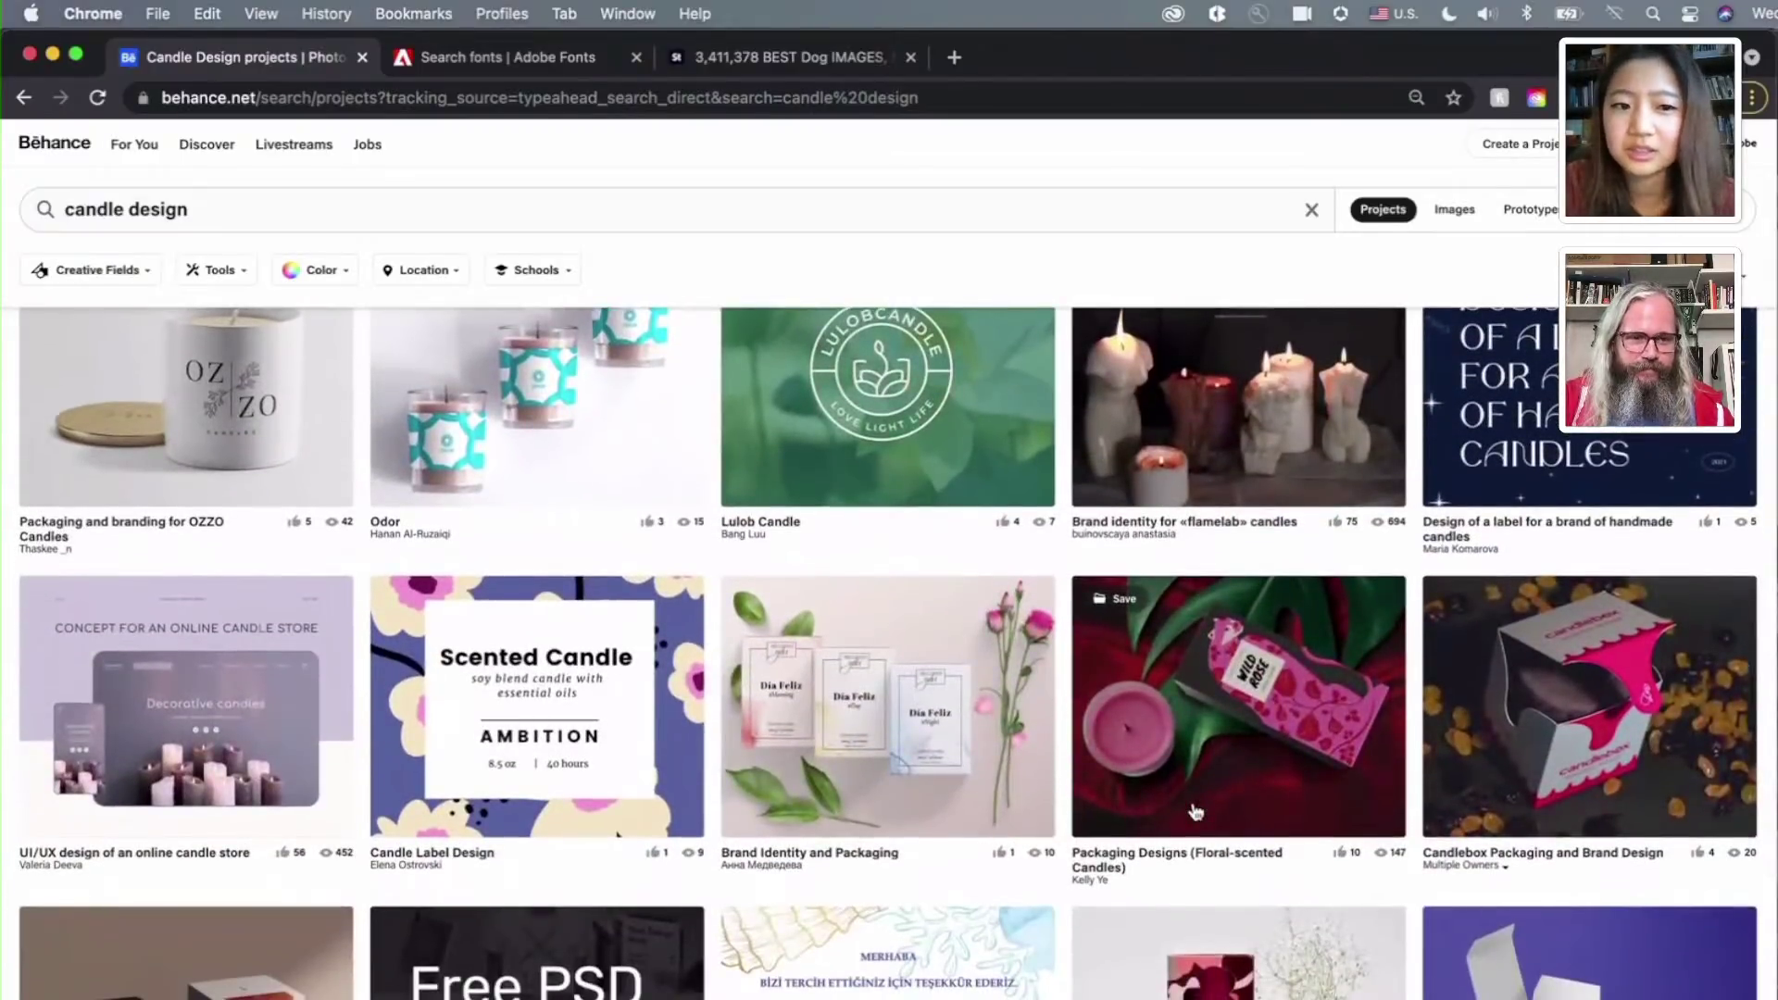
pyautogui.scroll(-5, 1195, 812)
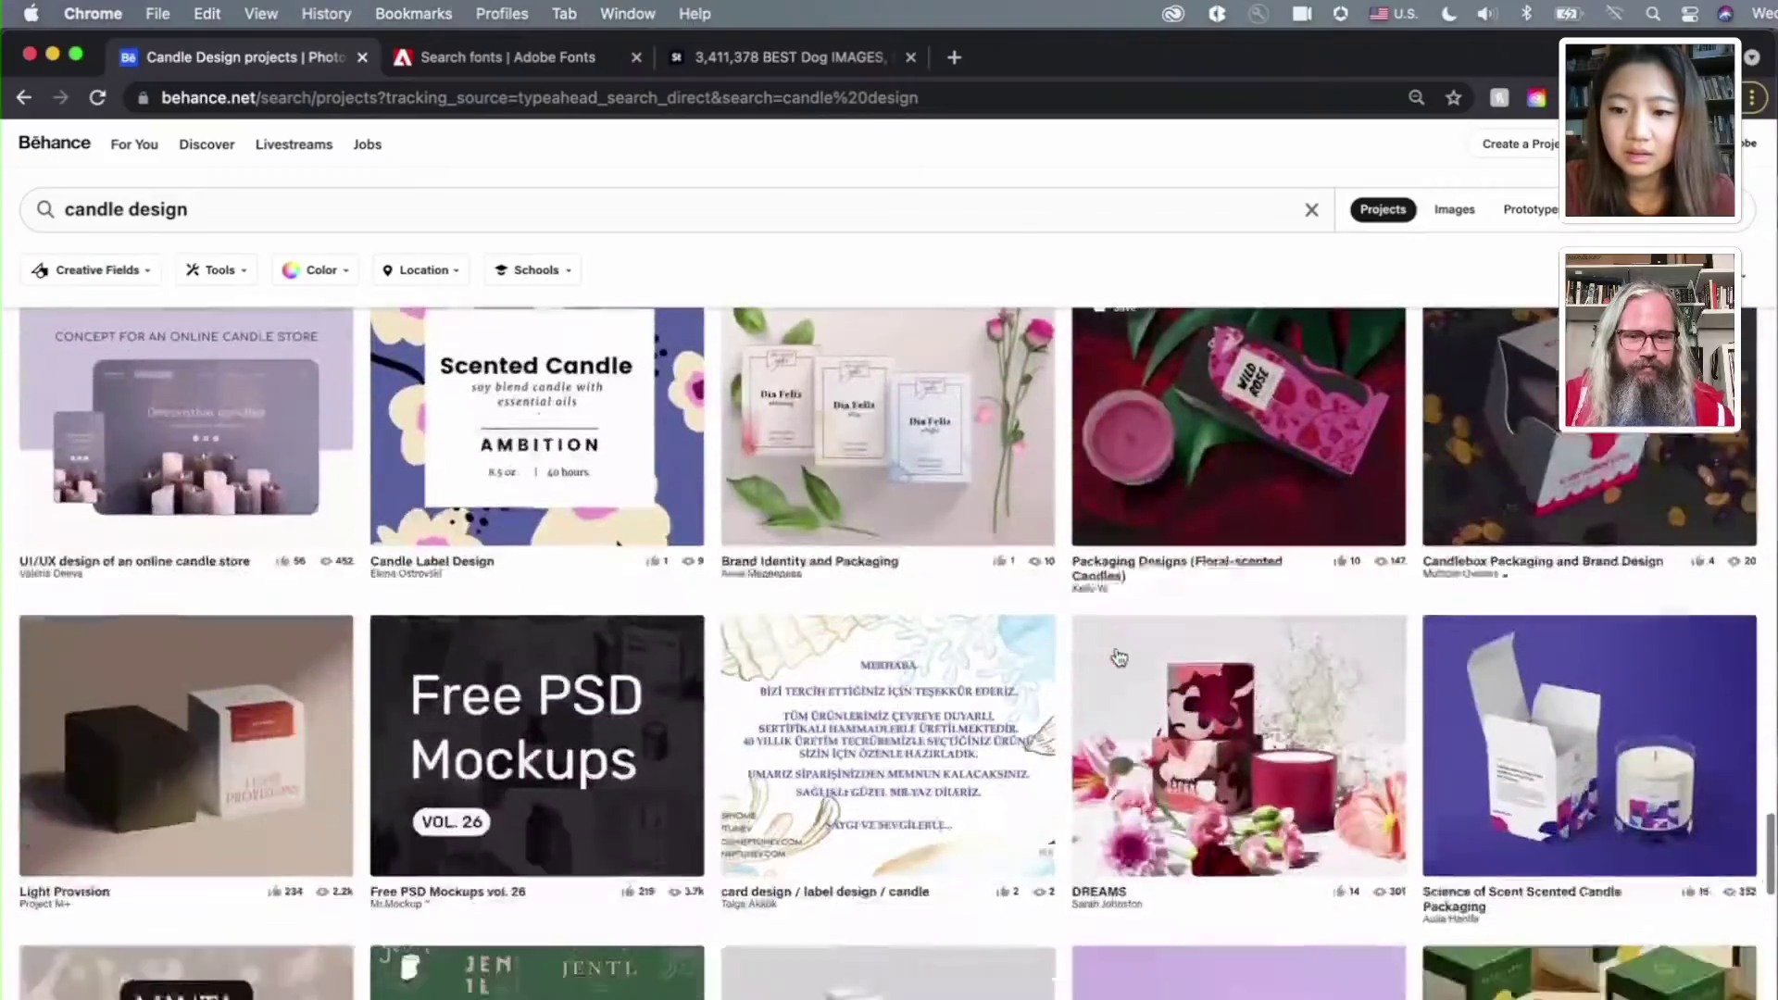
pyautogui.scroll(-4, 1119, 657)
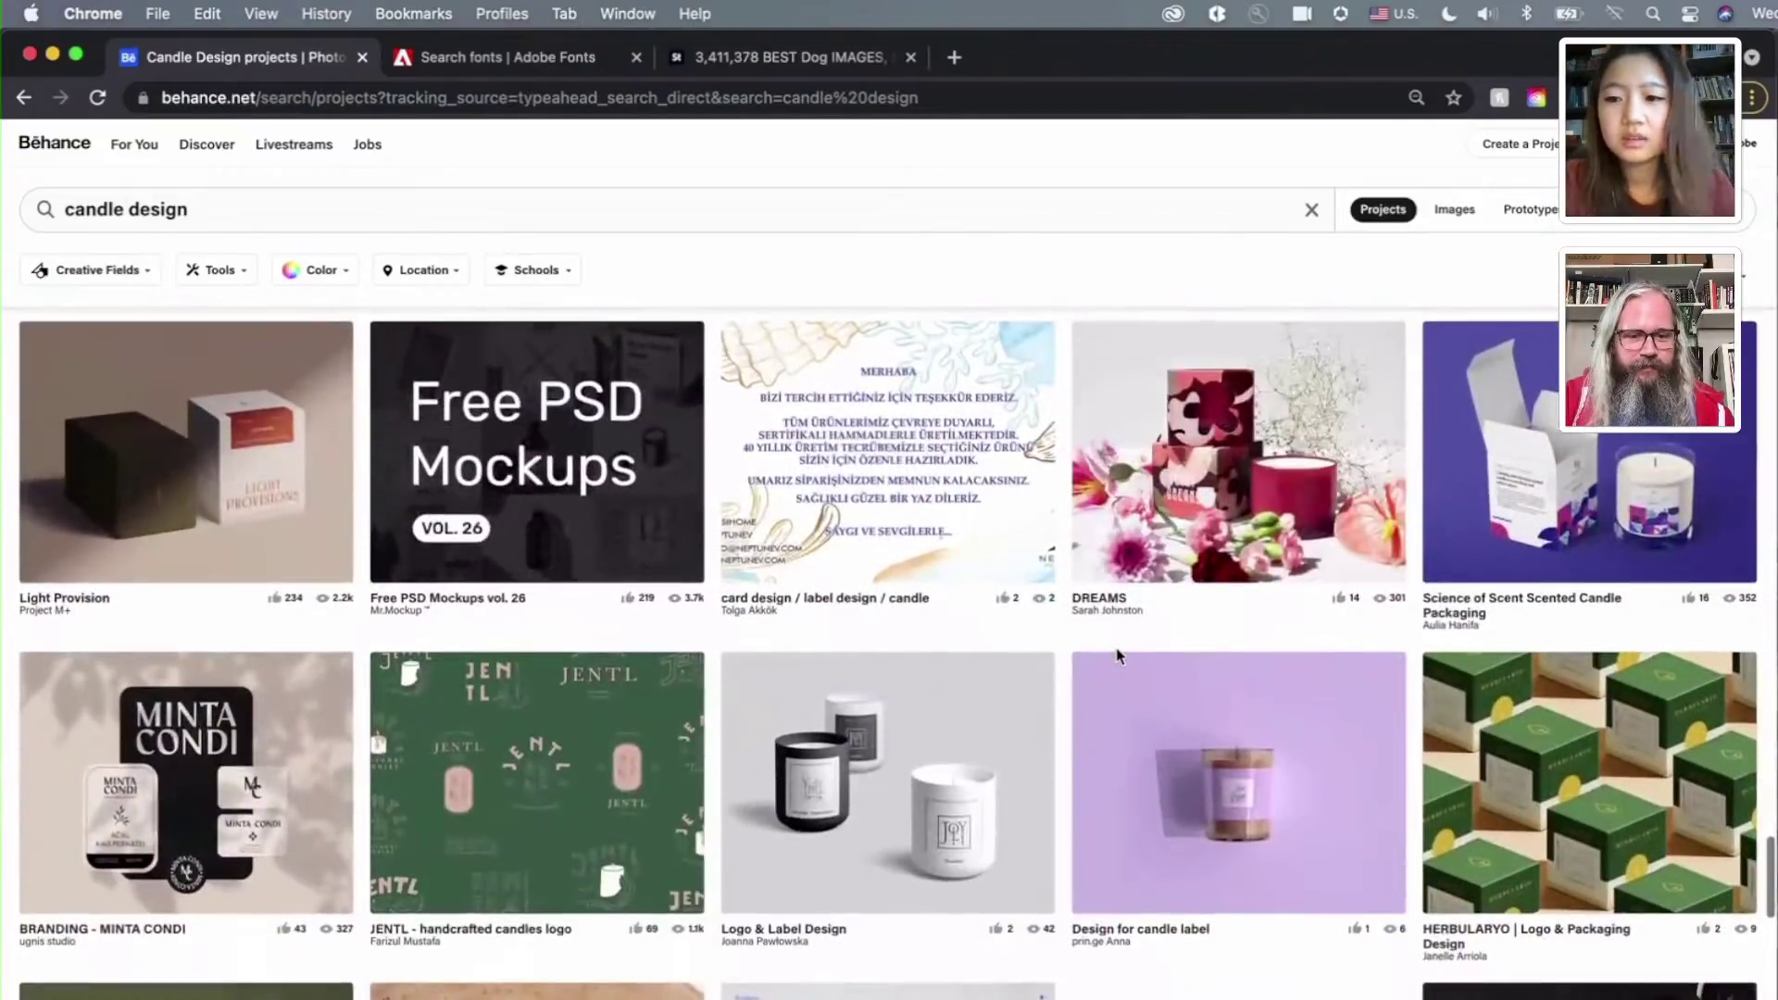
# Switch to Illustrator and show the artboard with the row of colour swatches in livestream-1.ai
pyautogui.hotkey('ctrl', 'Up')
pyautogui.click(1251, 482)
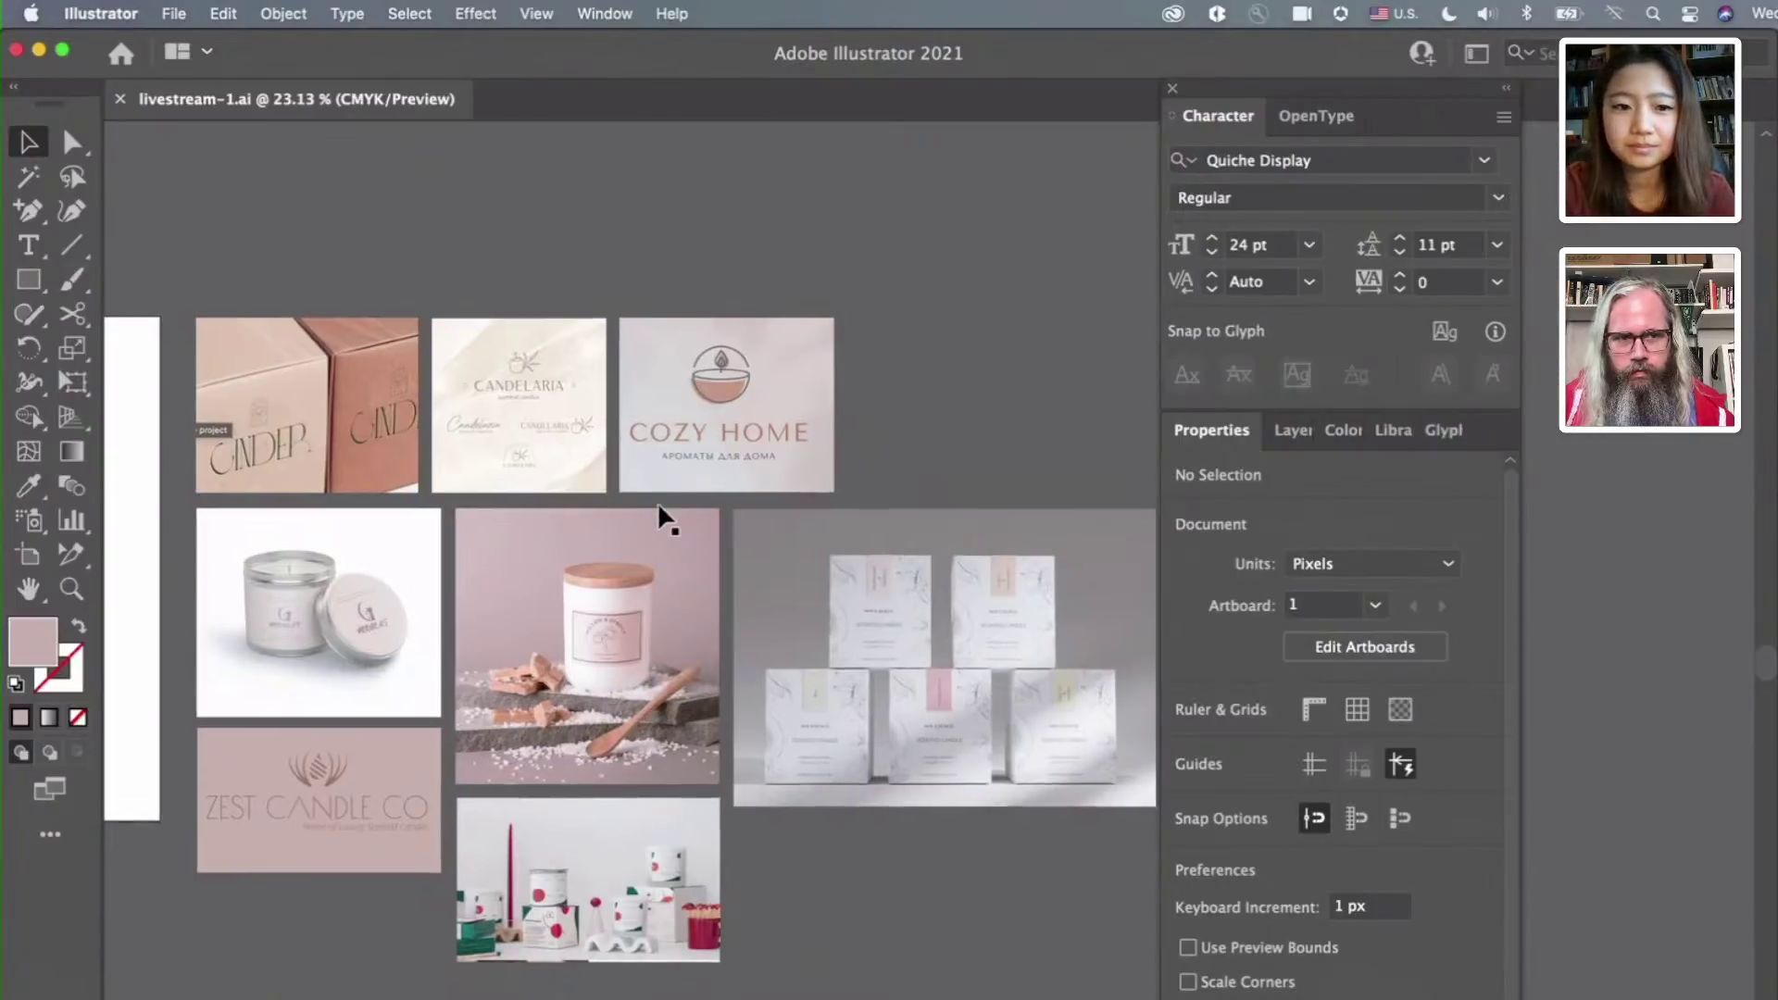
pyautogui.press('super+minus')
pyautogui.press('super+minus')
pyautogui.hscroll(-5, 661, 514)
pyautogui.hscroll(-3, 662, 516)
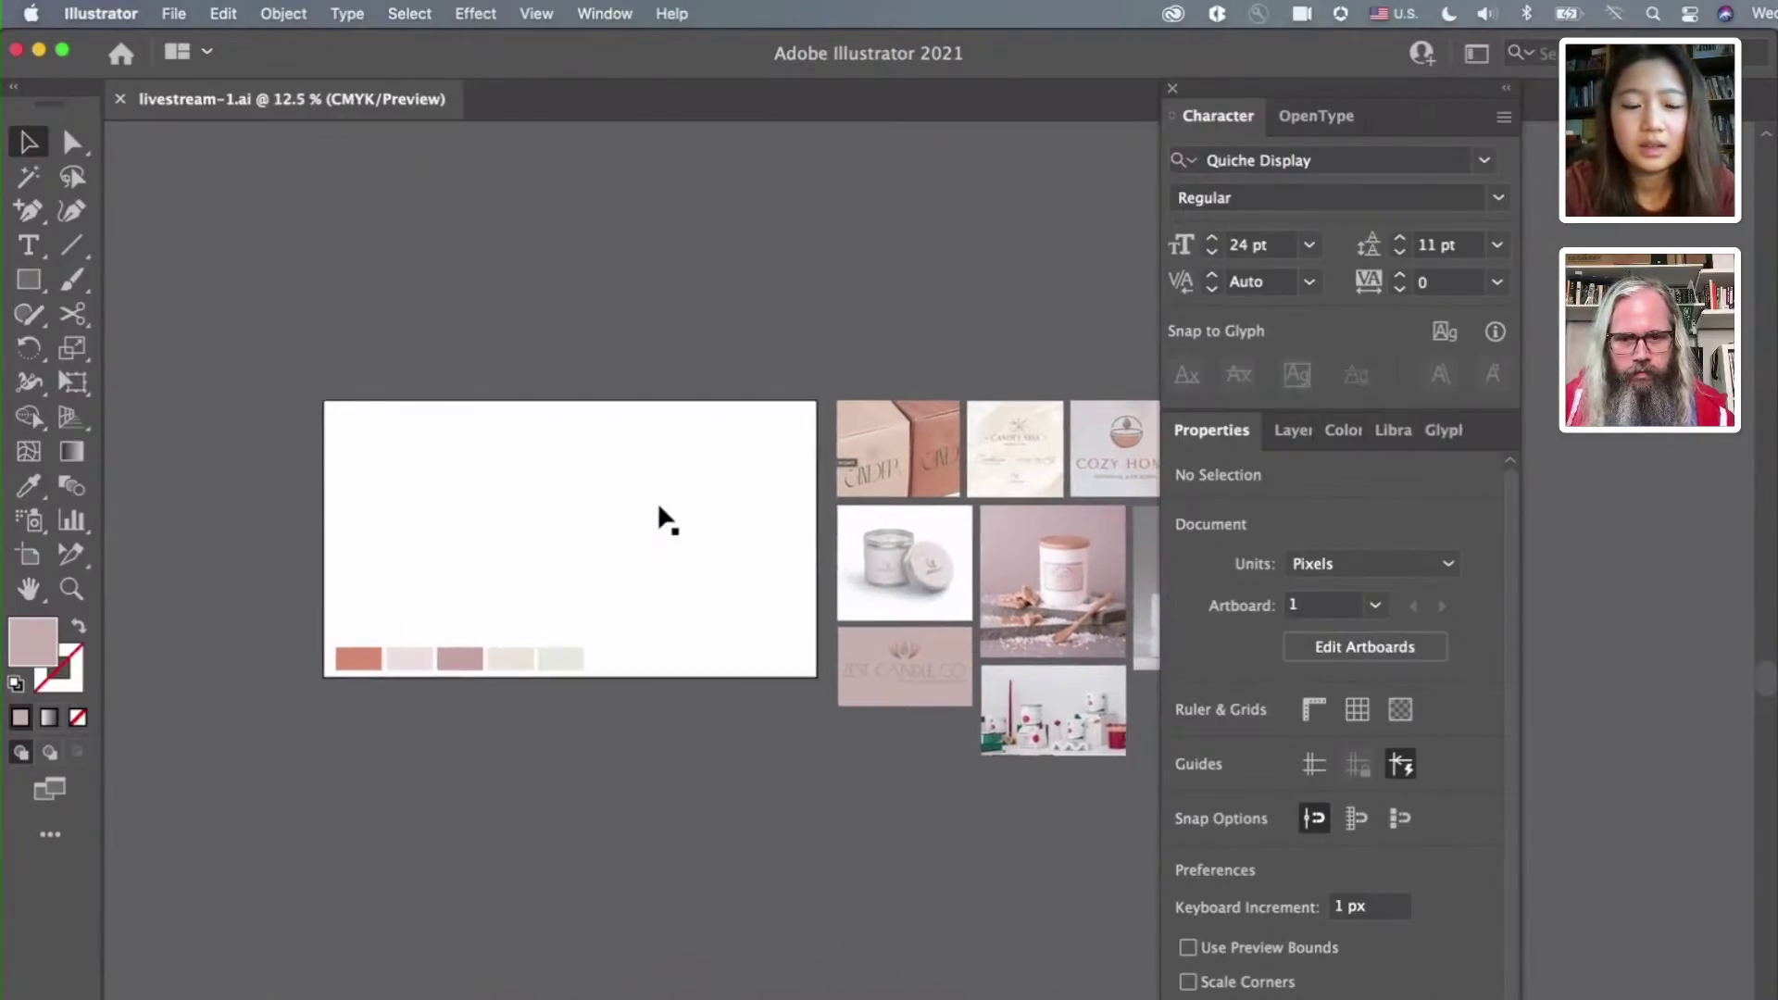
pyautogui.scroll(5, 365, 623)
pyautogui.hscroll(3, 368, 628)
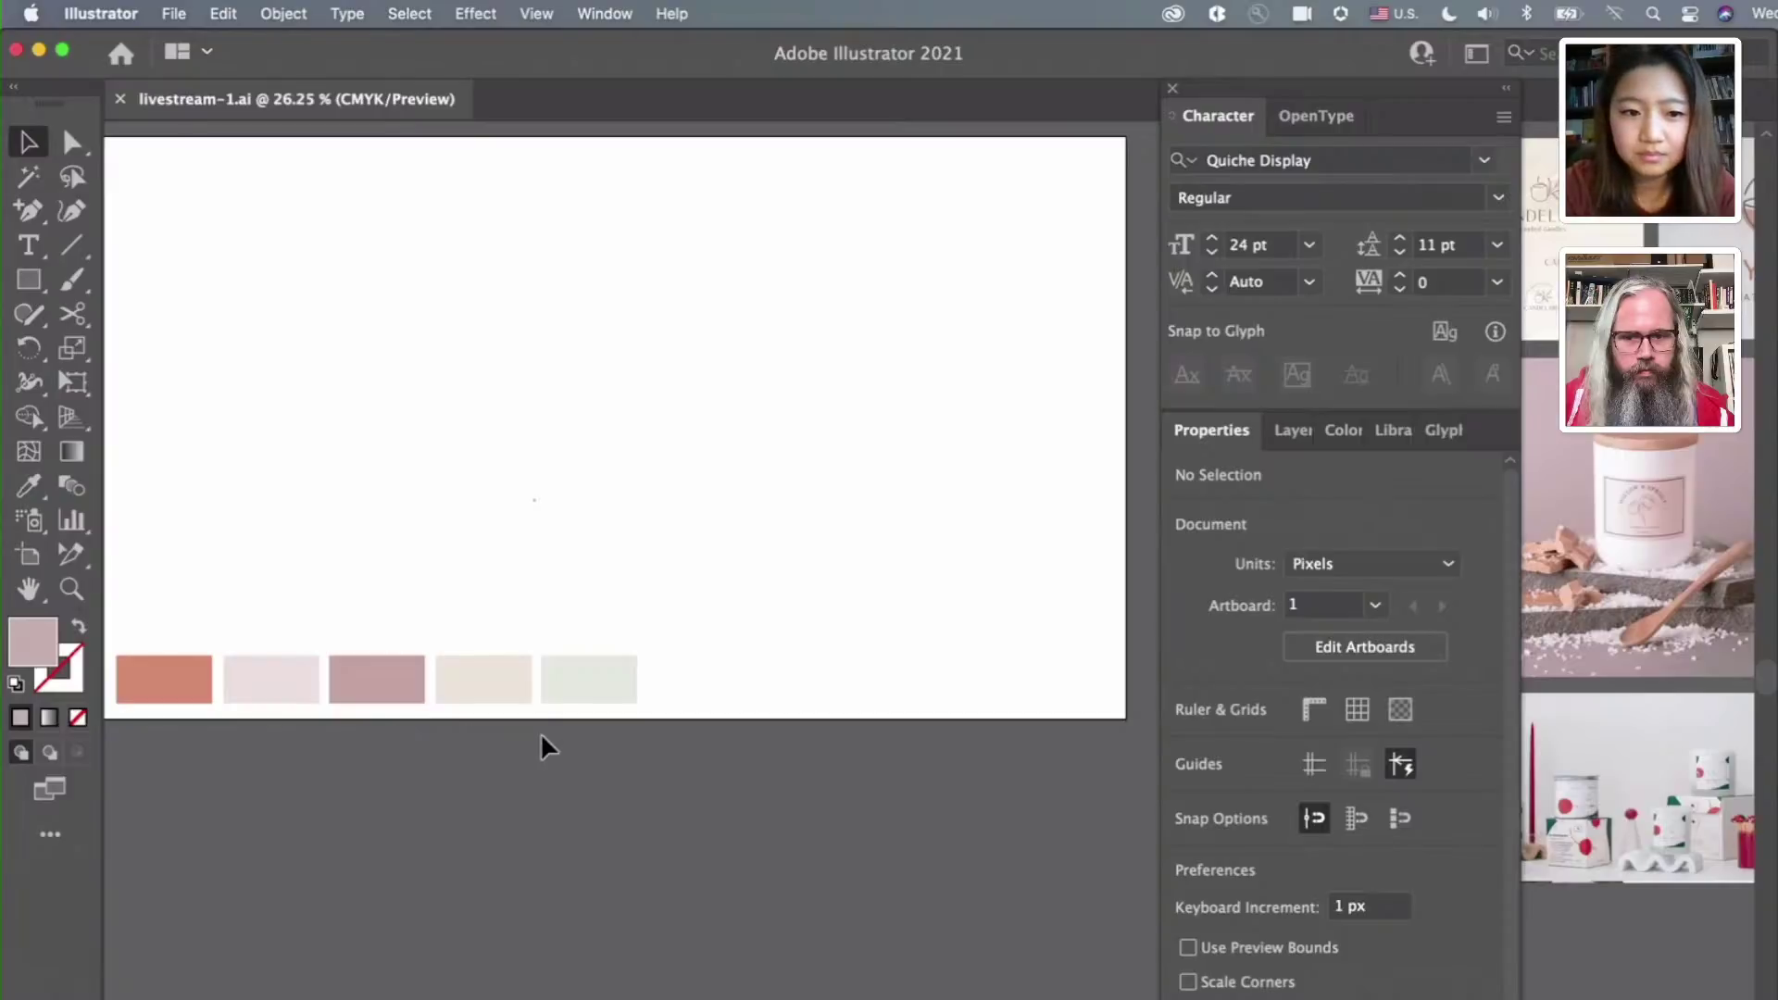
pyautogui.scroll(-1, 542, 773)
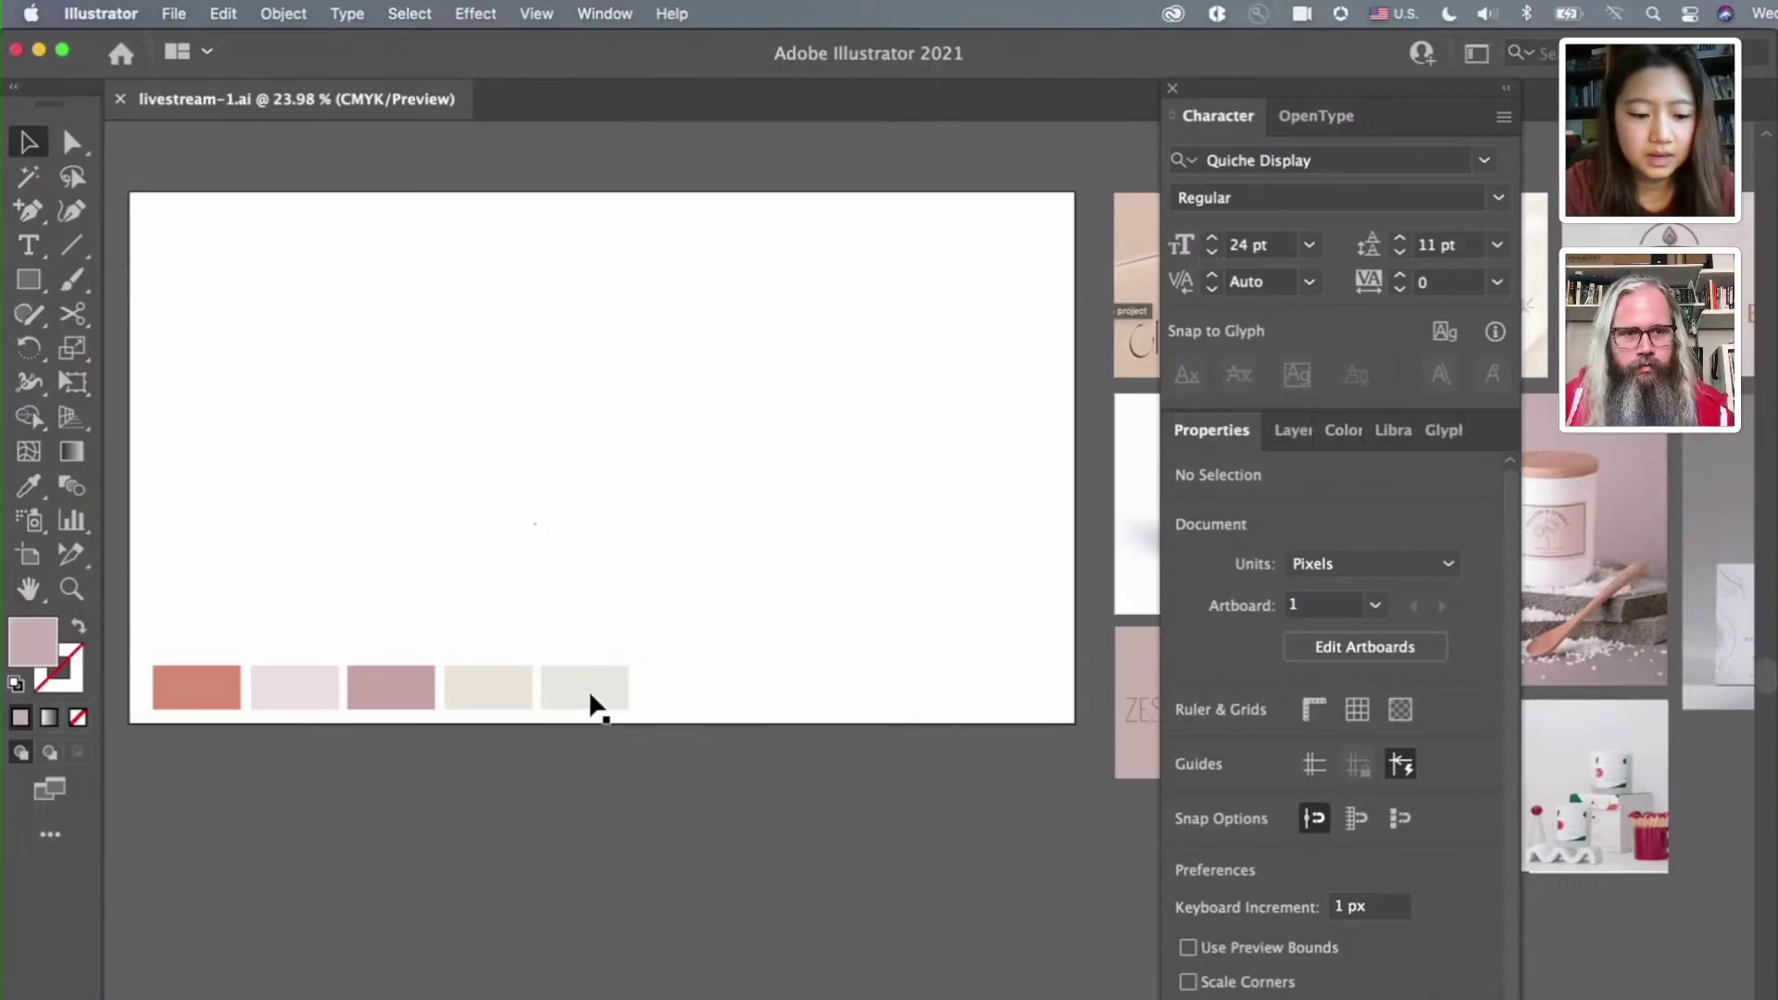
# Duplicate the pale green swatch at the end of the palette row and recolour the copy from the Zest Candle Co image's pink background
pyautogui.moveTo(584, 695); pyautogui.dragTo(692, 696)
pyautogui.click(32, 489)
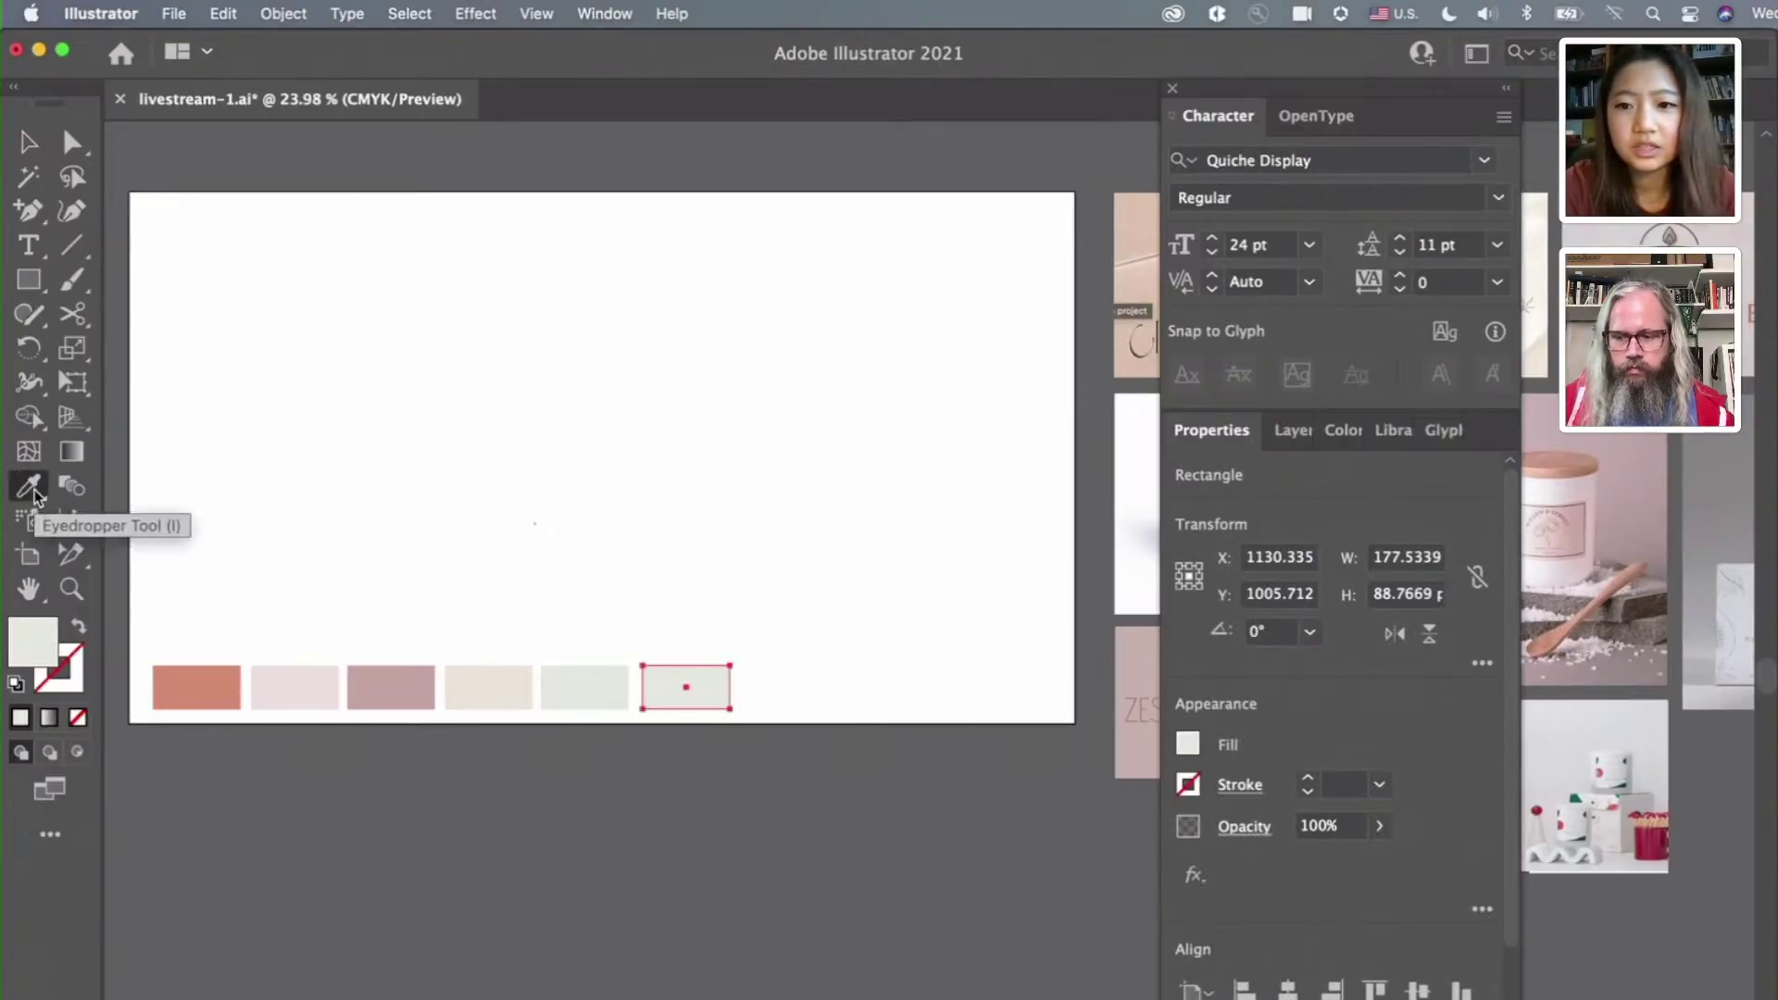
pyautogui.hscroll(5, 921, 659)
pyautogui.scroll(2, 920, 658)
pyautogui.scroll(-1, 924, 660)
pyautogui.click(951, 694)
pyautogui.click(33, 141)
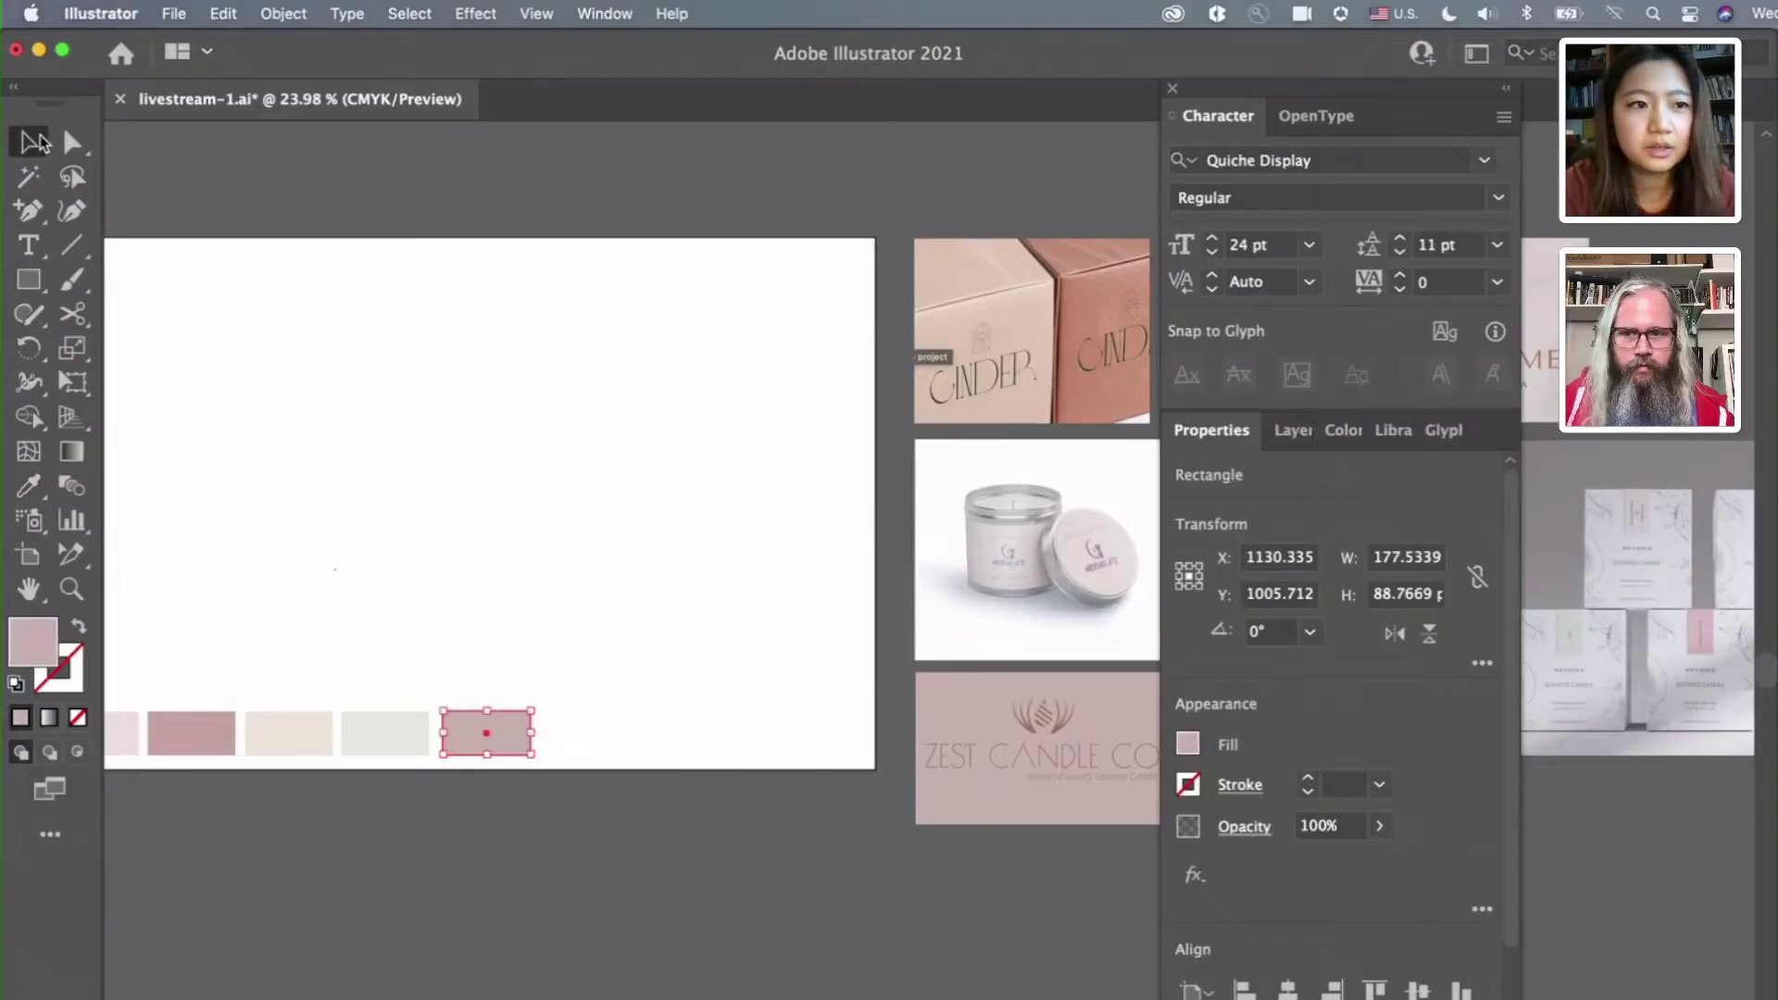
pyautogui.hscroll(-5, 537, 623)
pyautogui.scroll(-2, 537, 623)
pyautogui.click(504, 527)
pyautogui.hscroll(-2, 500, 528)
pyautogui.scroll(1, 500, 528)
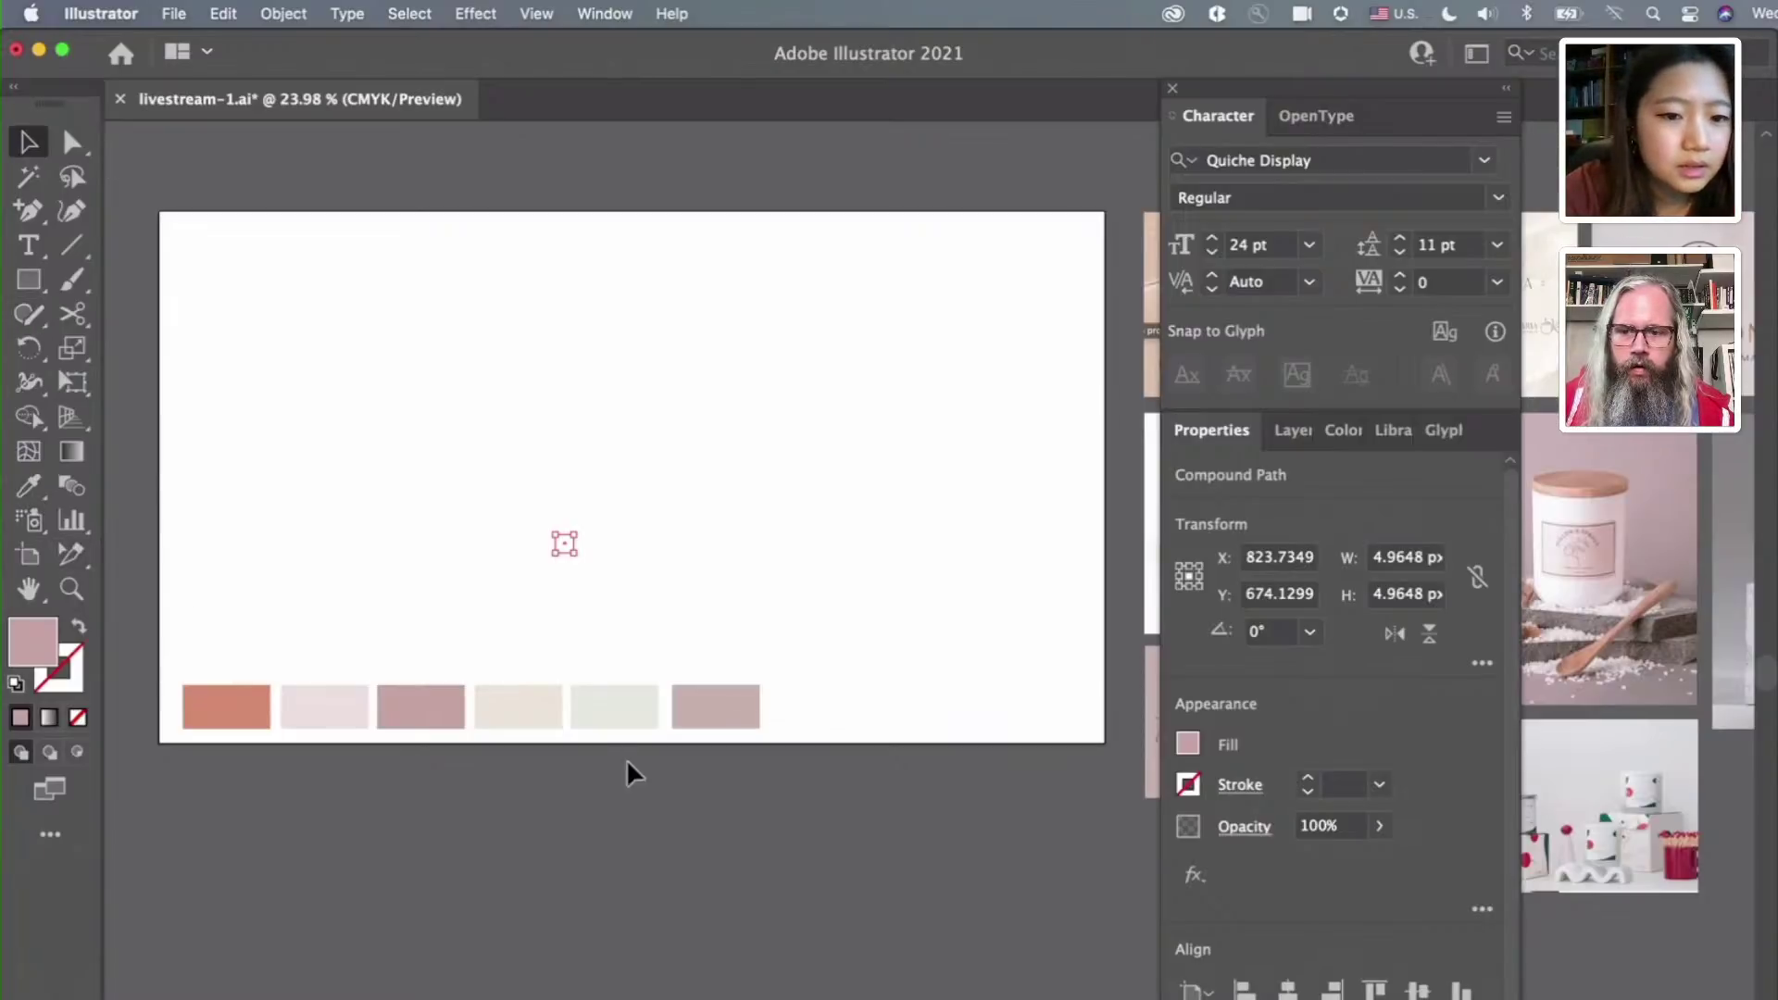
# Recolour the last swatch in the palette row by sampling the pale grey-pink of the candle tin image, and deselect it
pyautogui.click(724, 720)
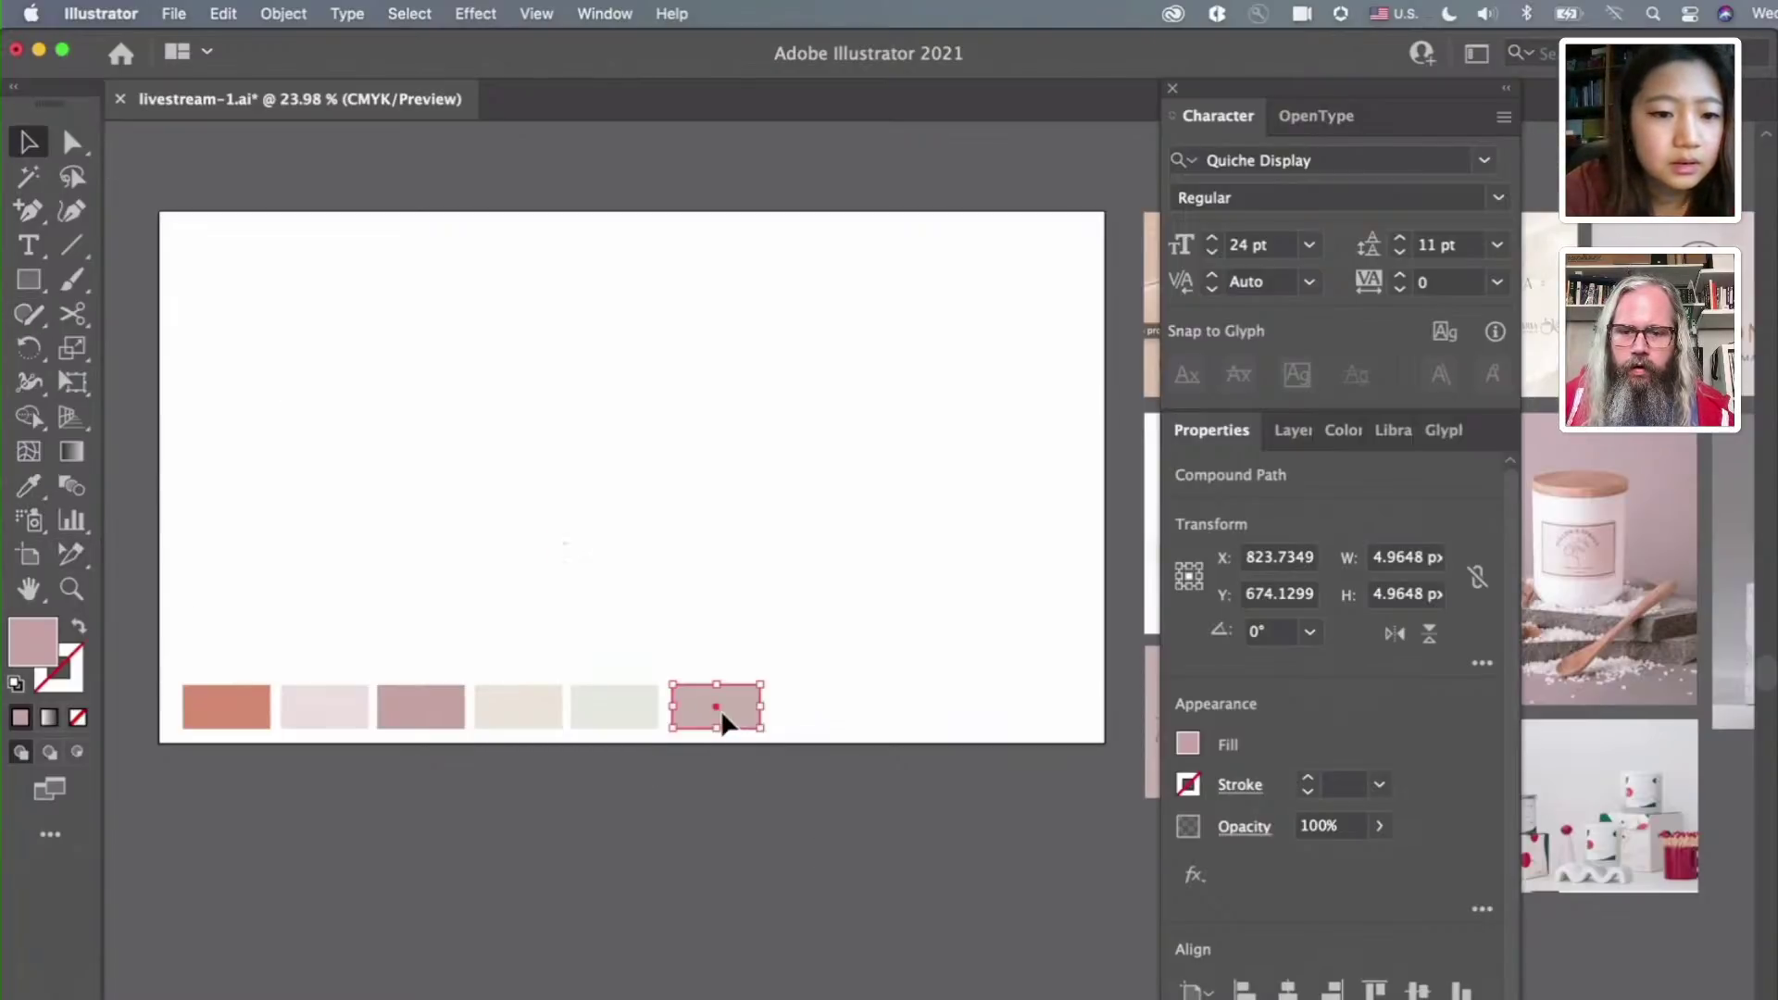
pyautogui.click(29, 486)
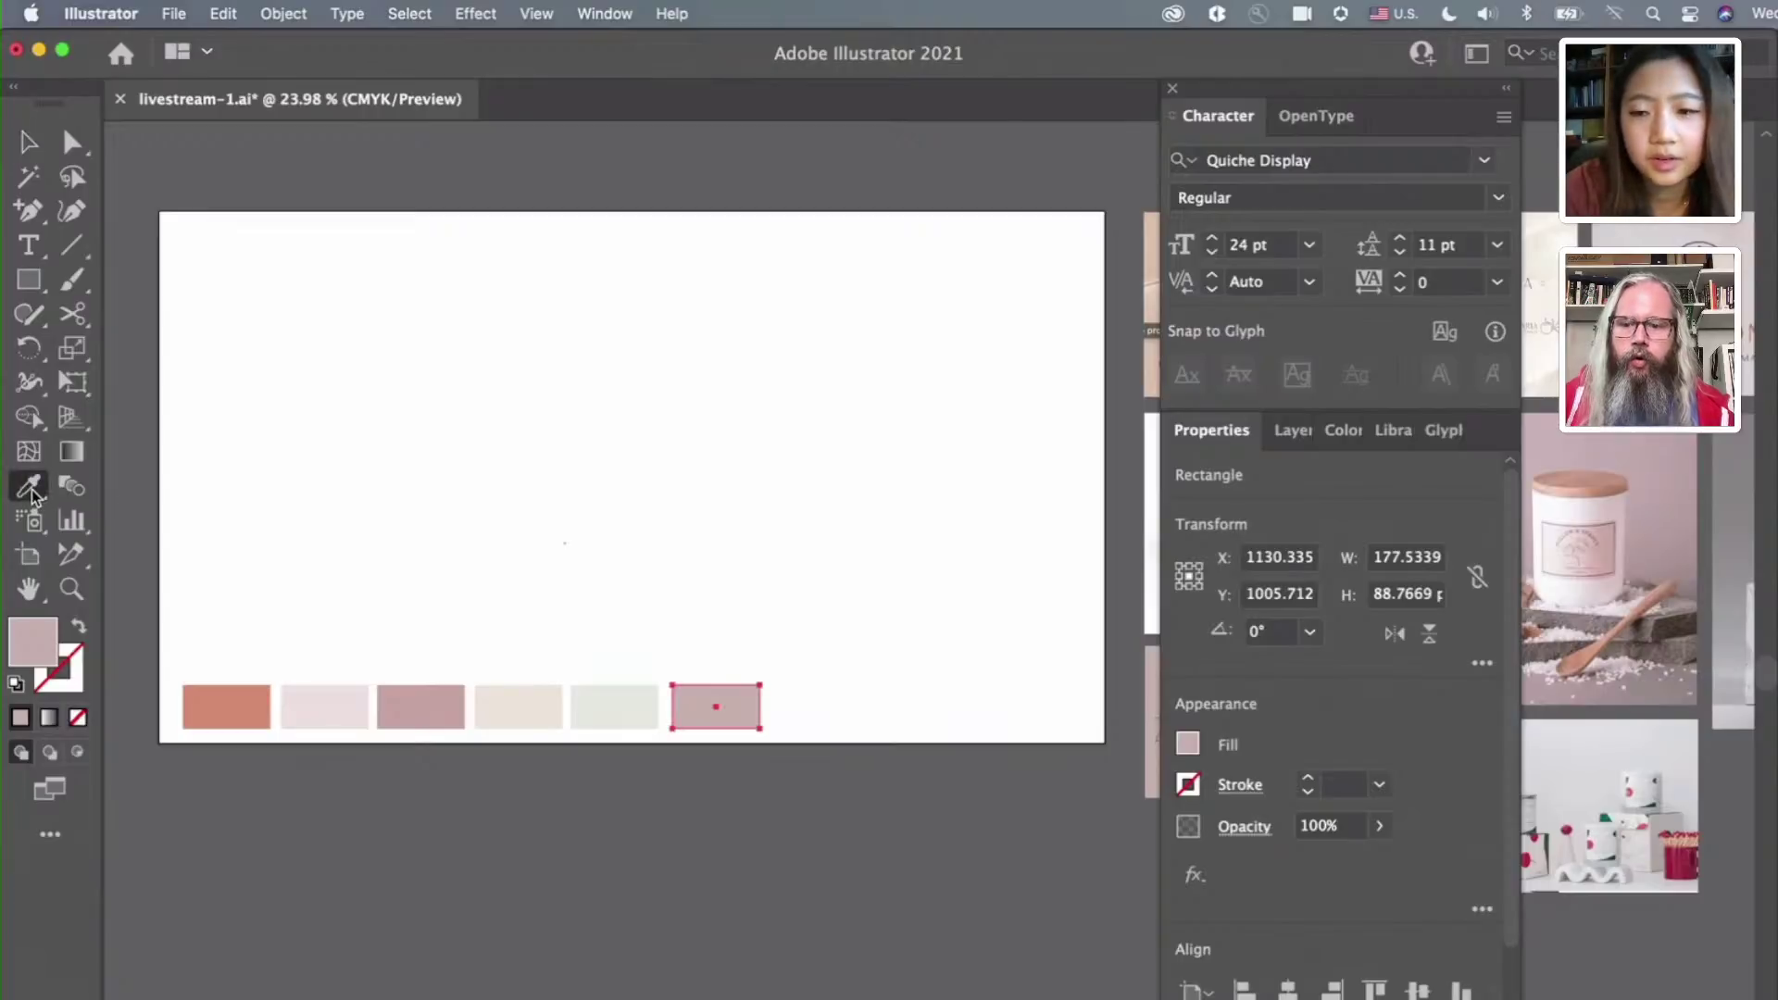
pyautogui.hscroll(3, 834, 599)
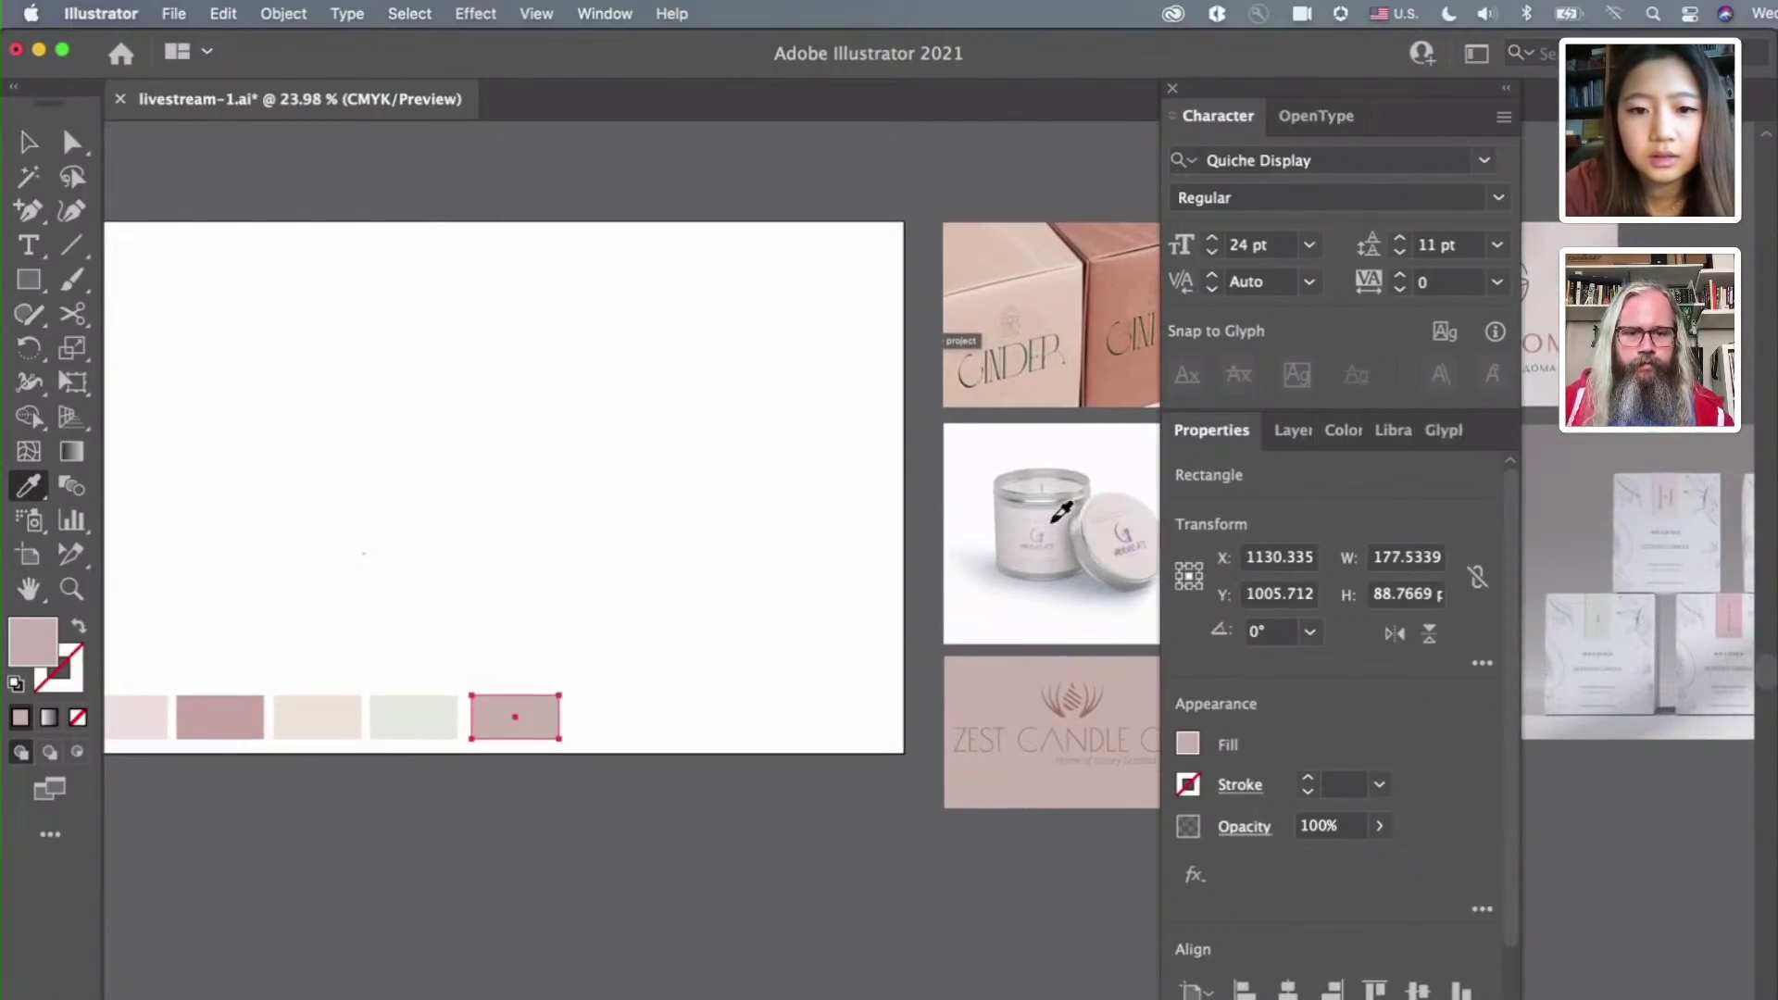
pyautogui.click(1054, 520)
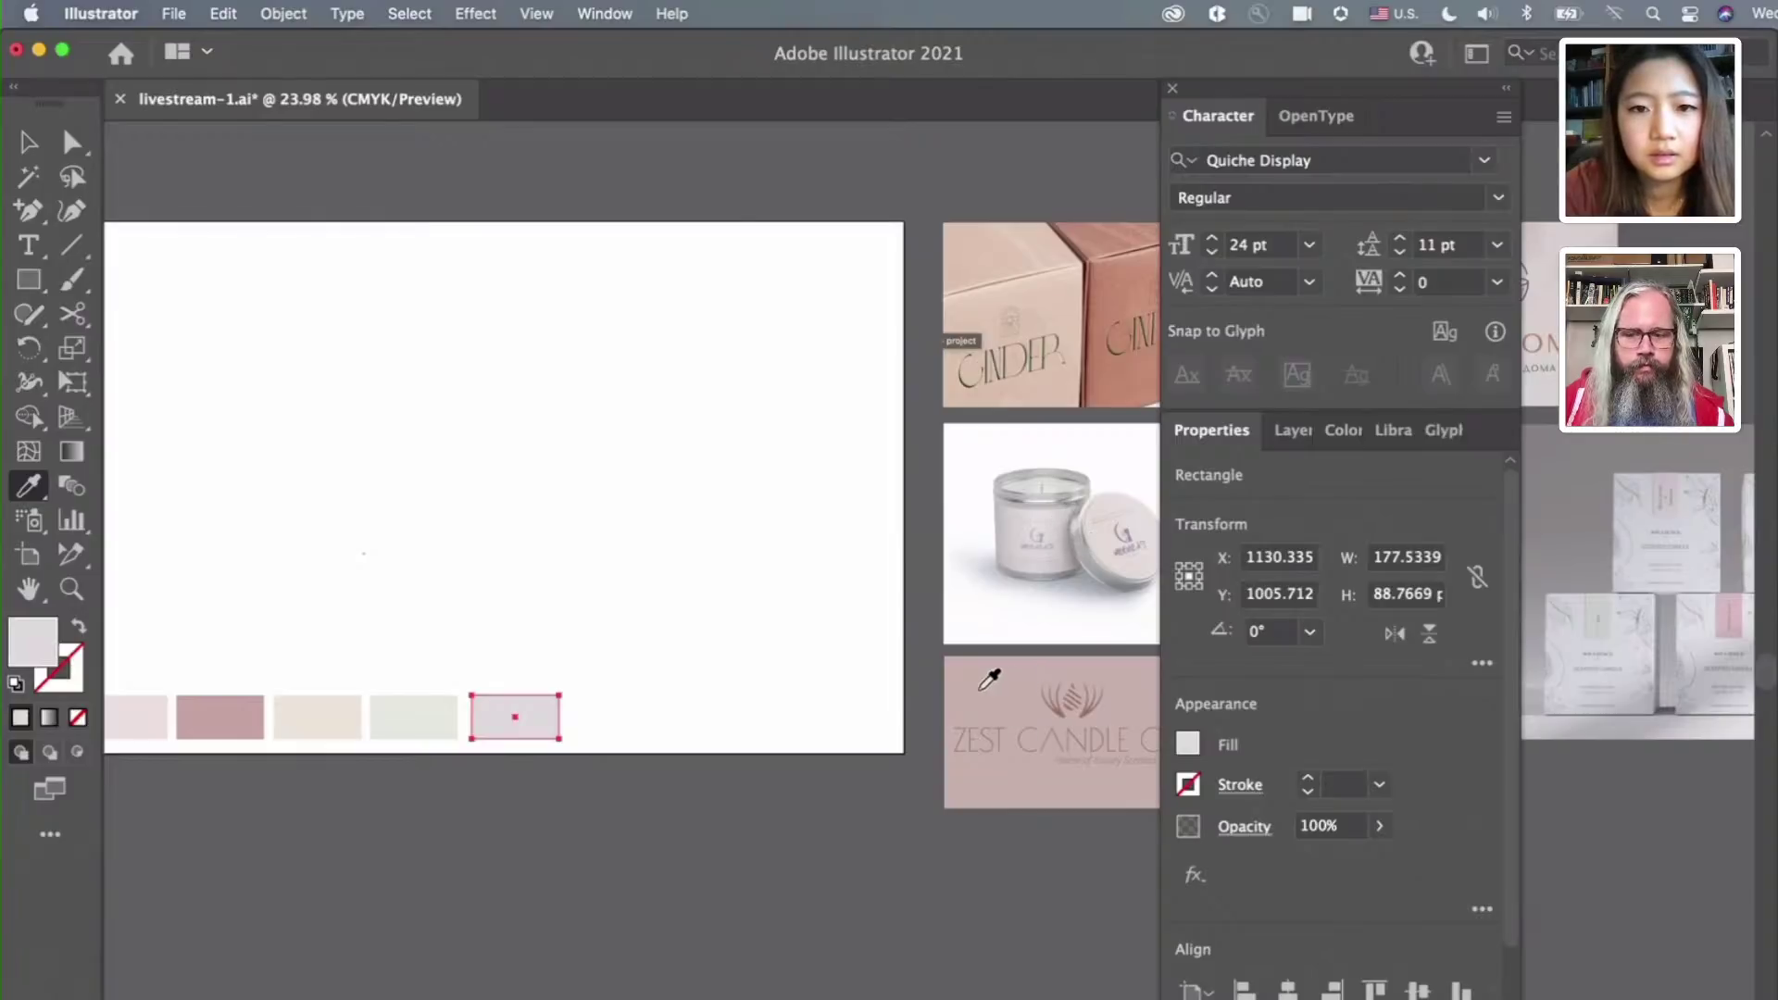
pyautogui.press('v')
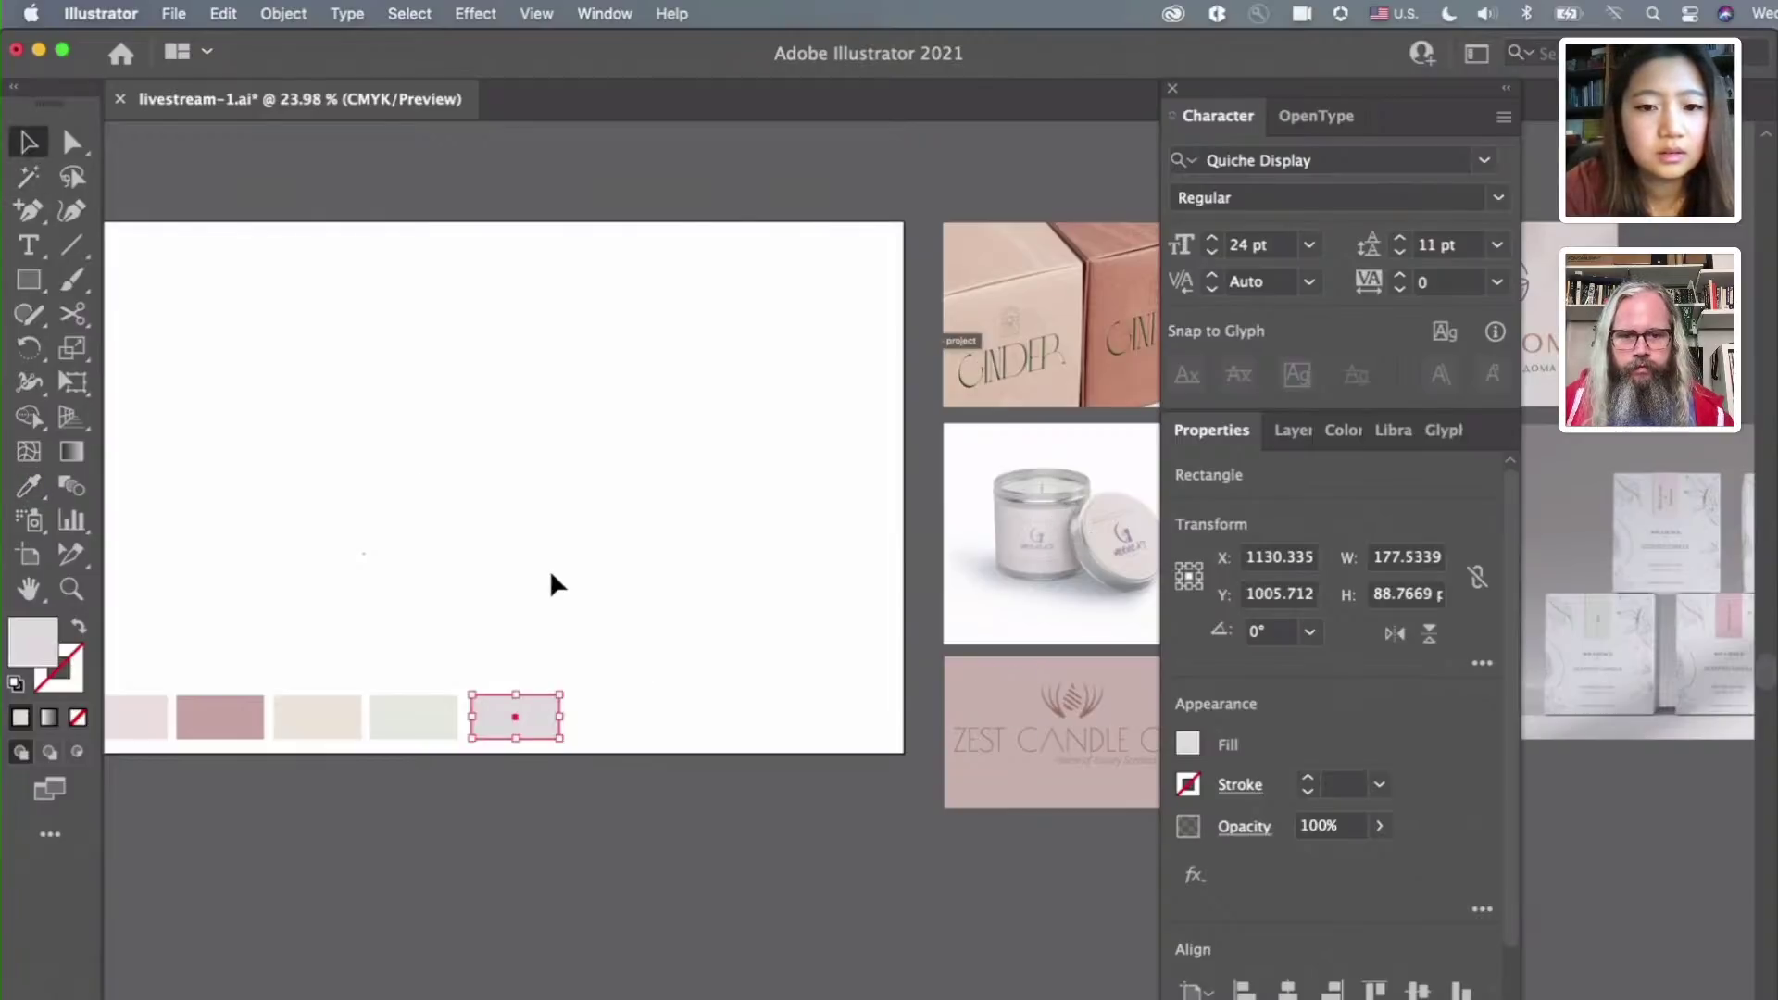
pyautogui.click(666, 643)
pyautogui.hscroll(-3, 667, 643)
pyautogui.hscroll(-1, 760, 719)
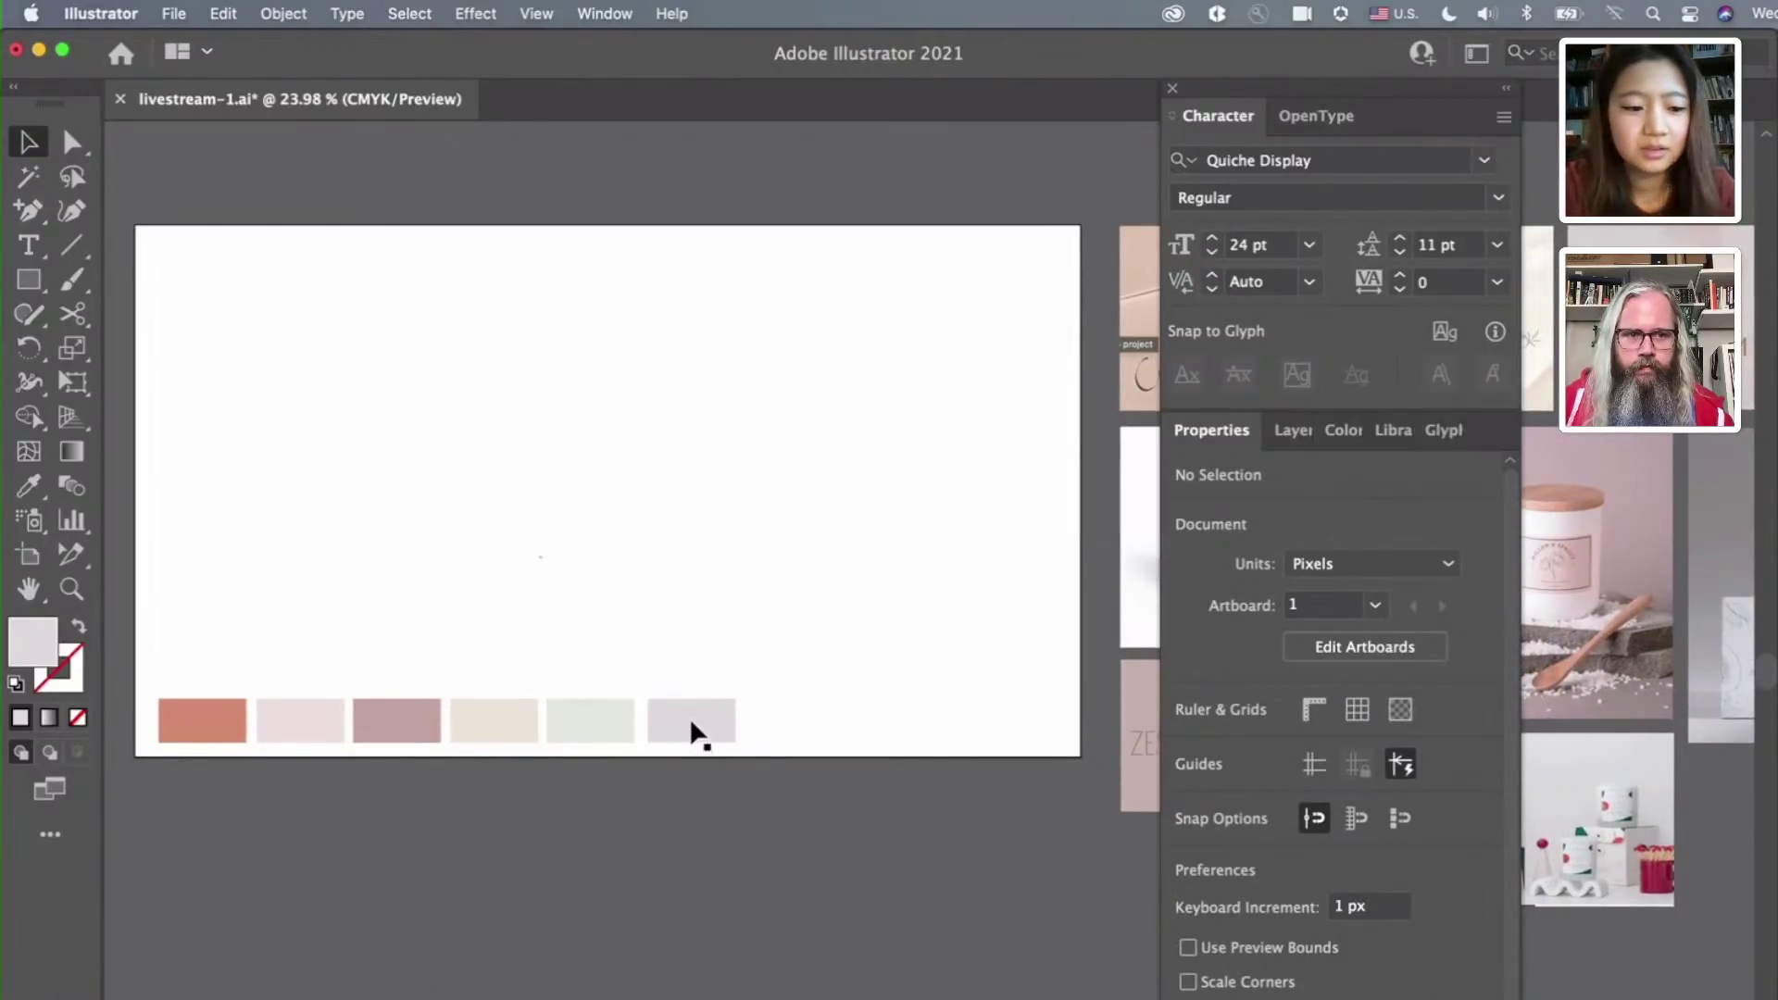
# Switch to Chrome, bring up the Adobe Fonts search page and look over its tag and classification filters
pyautogui.press('super+Tab')
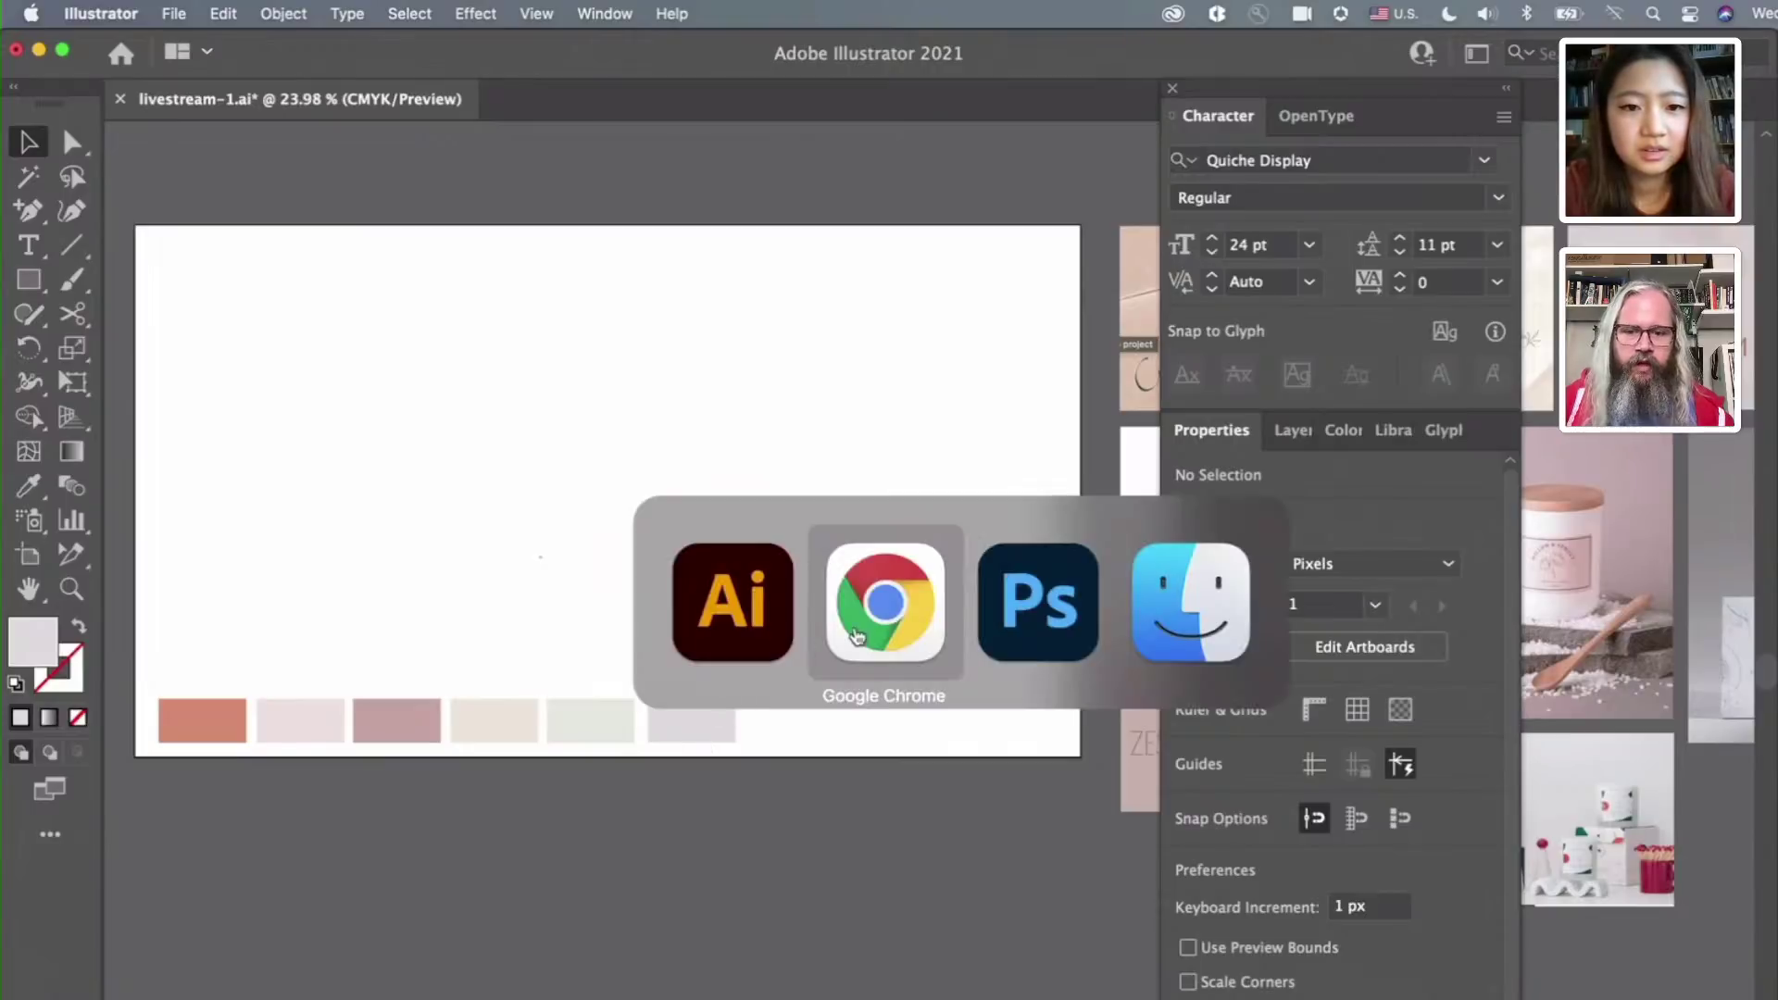
pyautogui.click(883, 629)
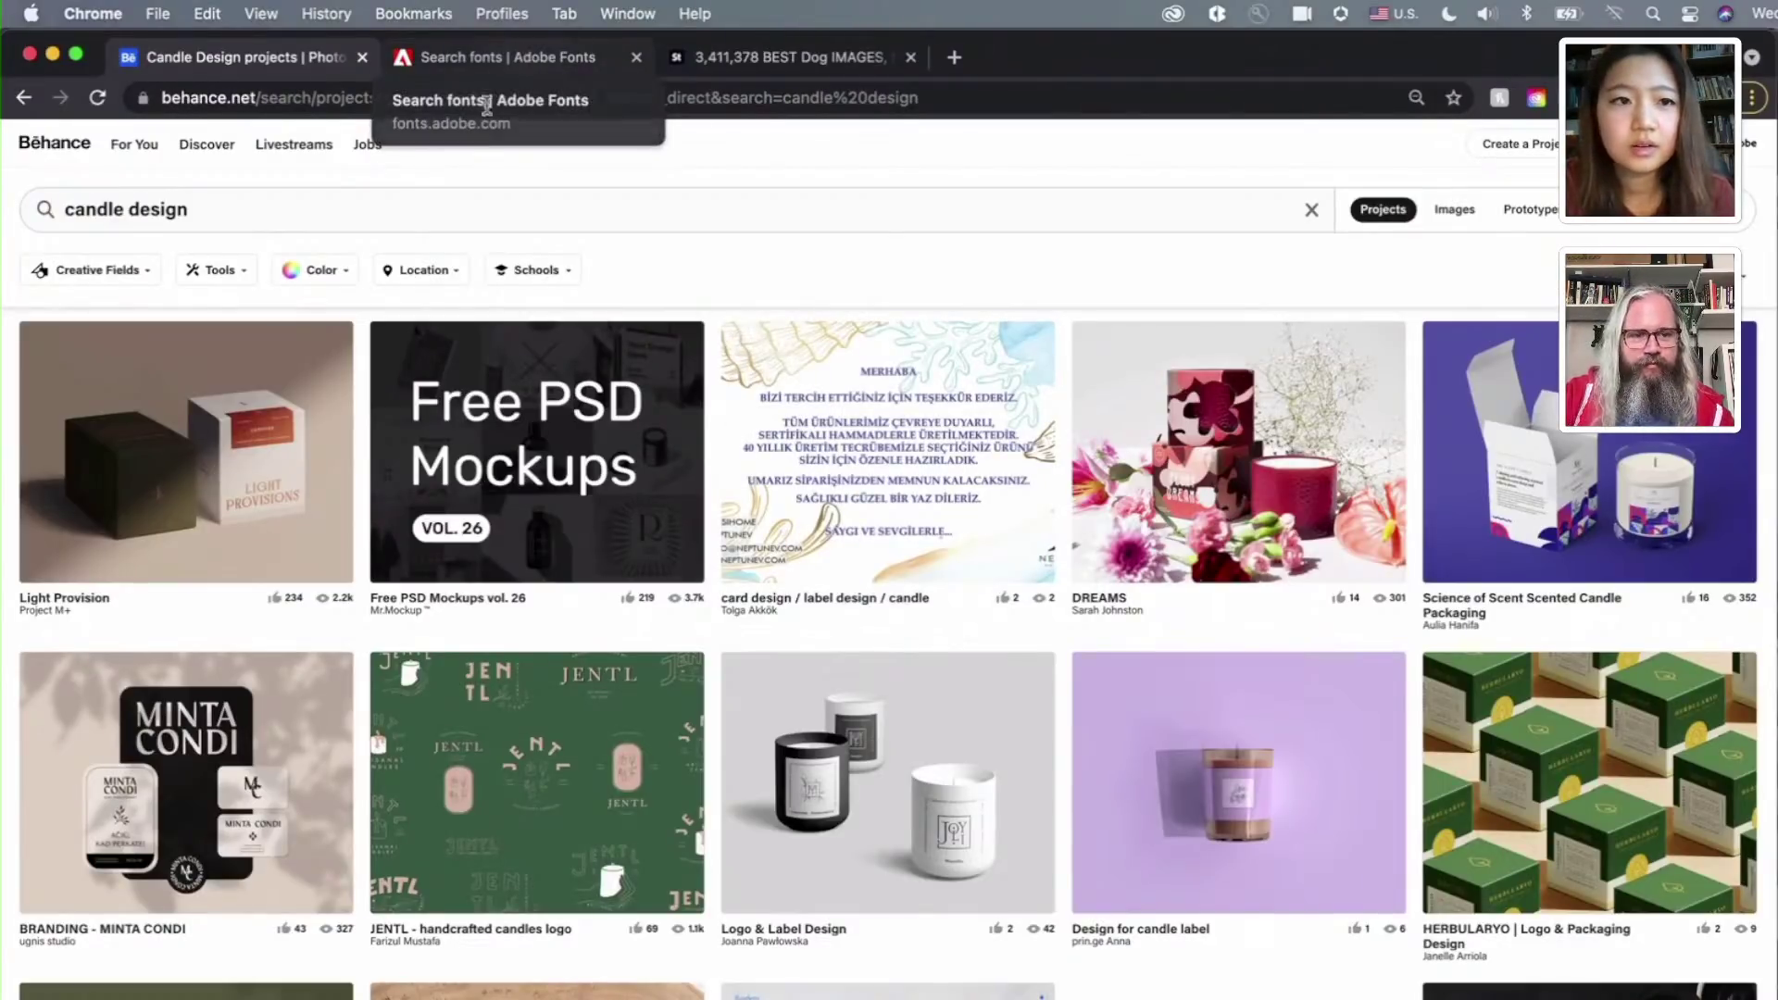
pyautogui.click(519, 59)
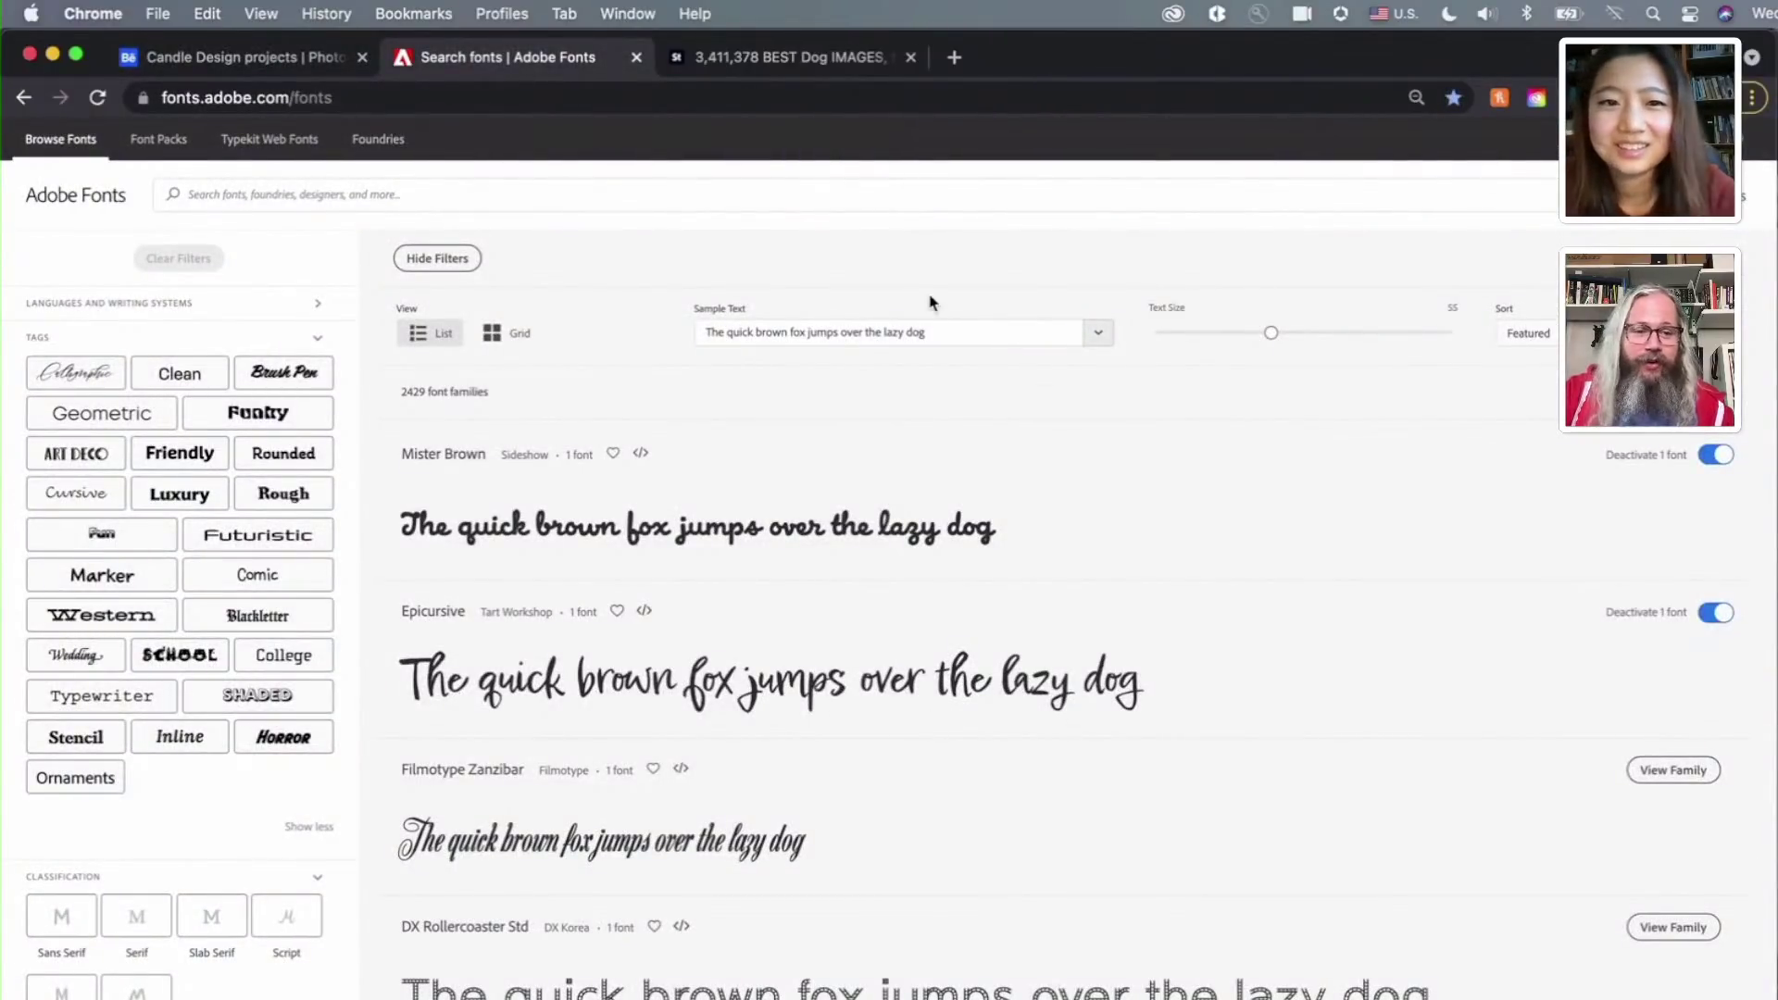
pyautogui.scroll(-1, 964, 336)
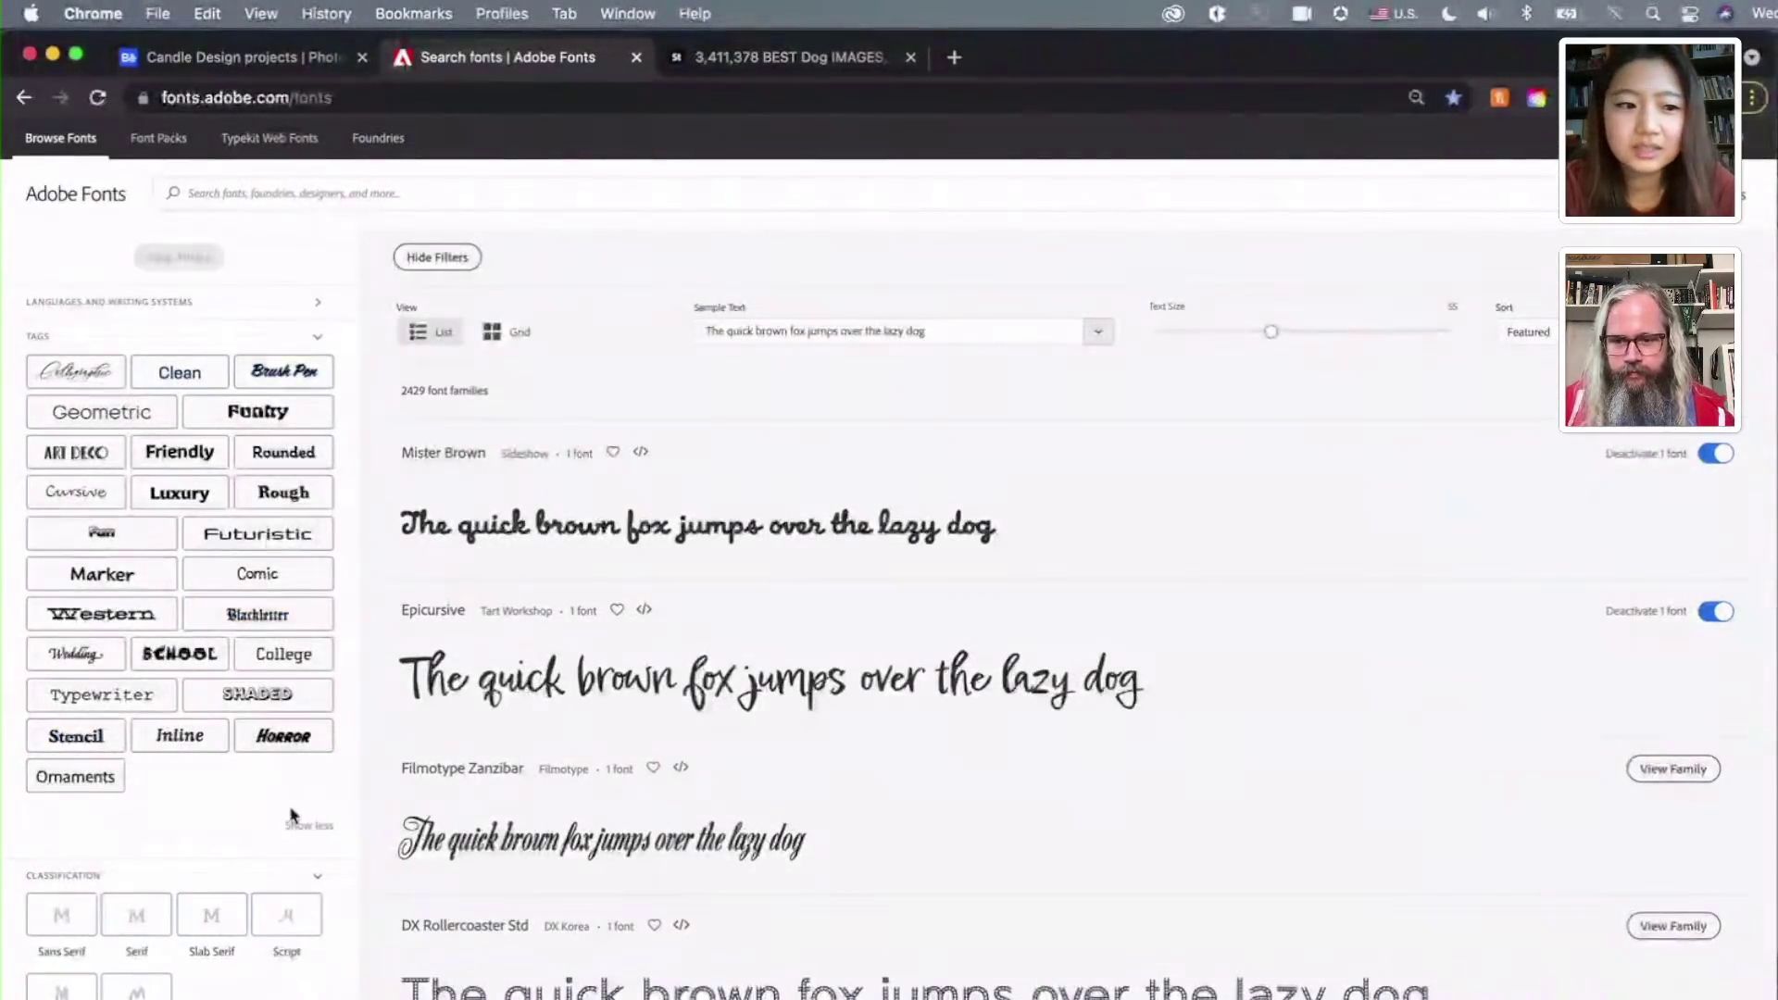
pyautogui.scroll(-2, 156, 879)
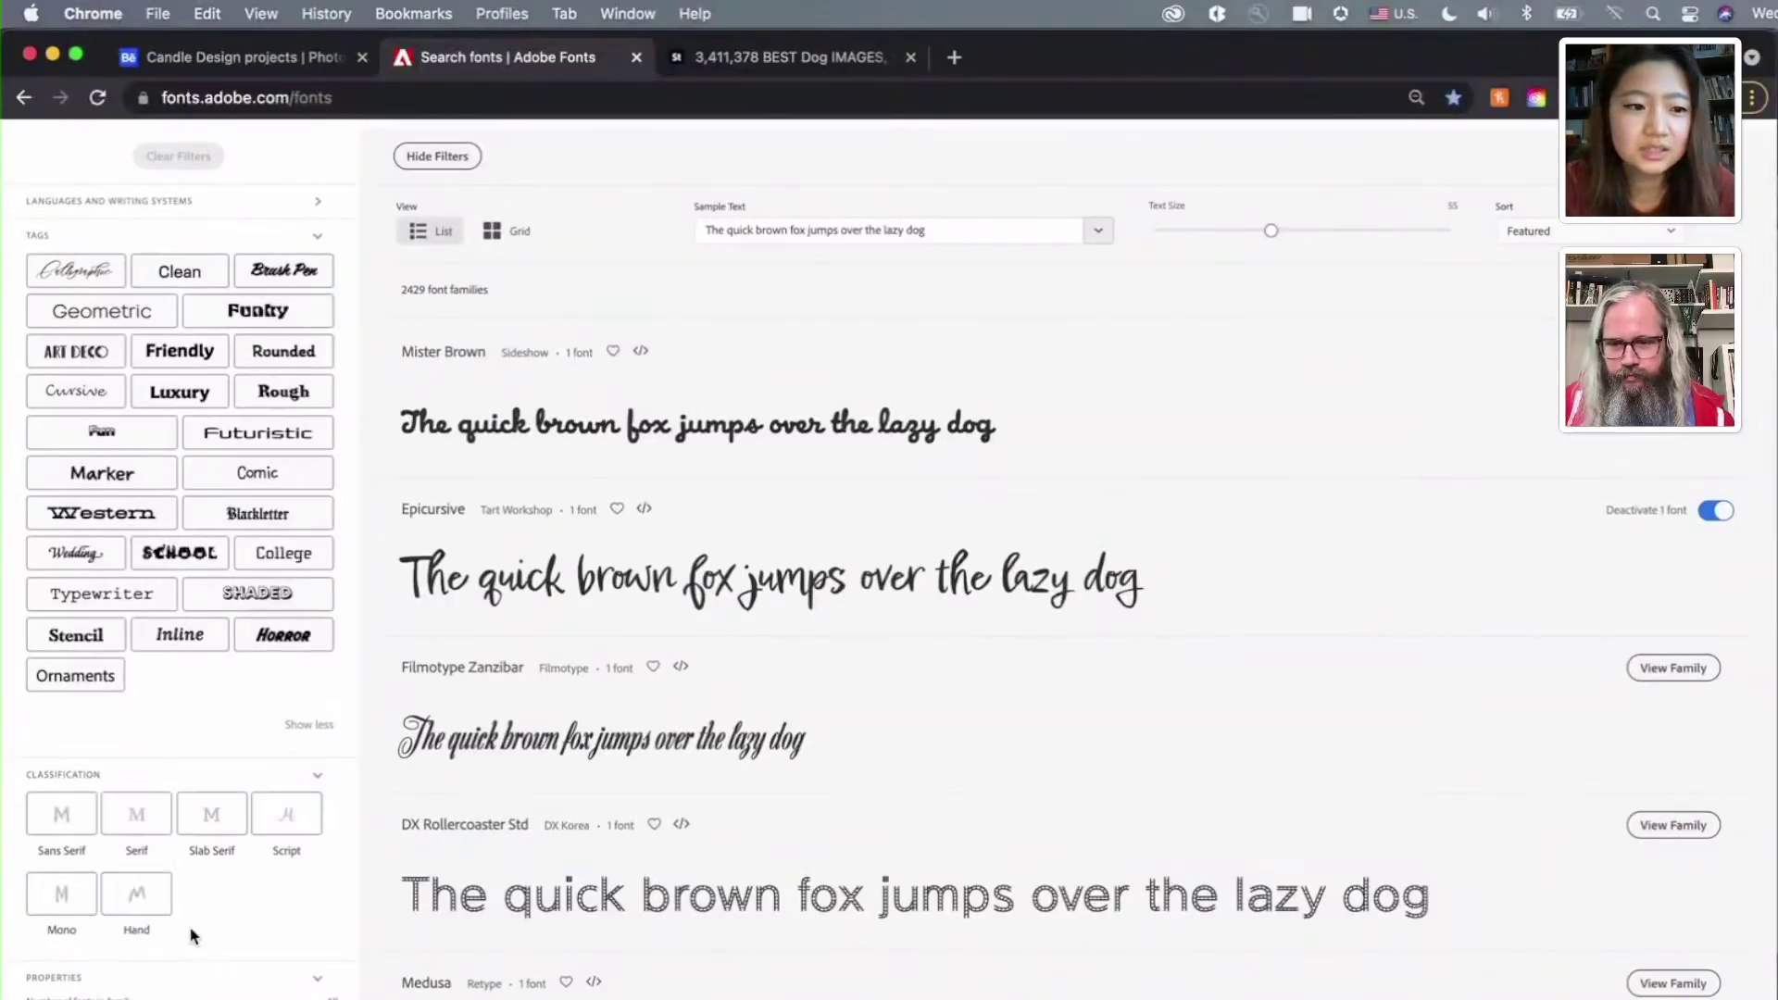
pyautogui.scroll(-3, 191, 935)
pyautogui.scroll(3, 181, 968)
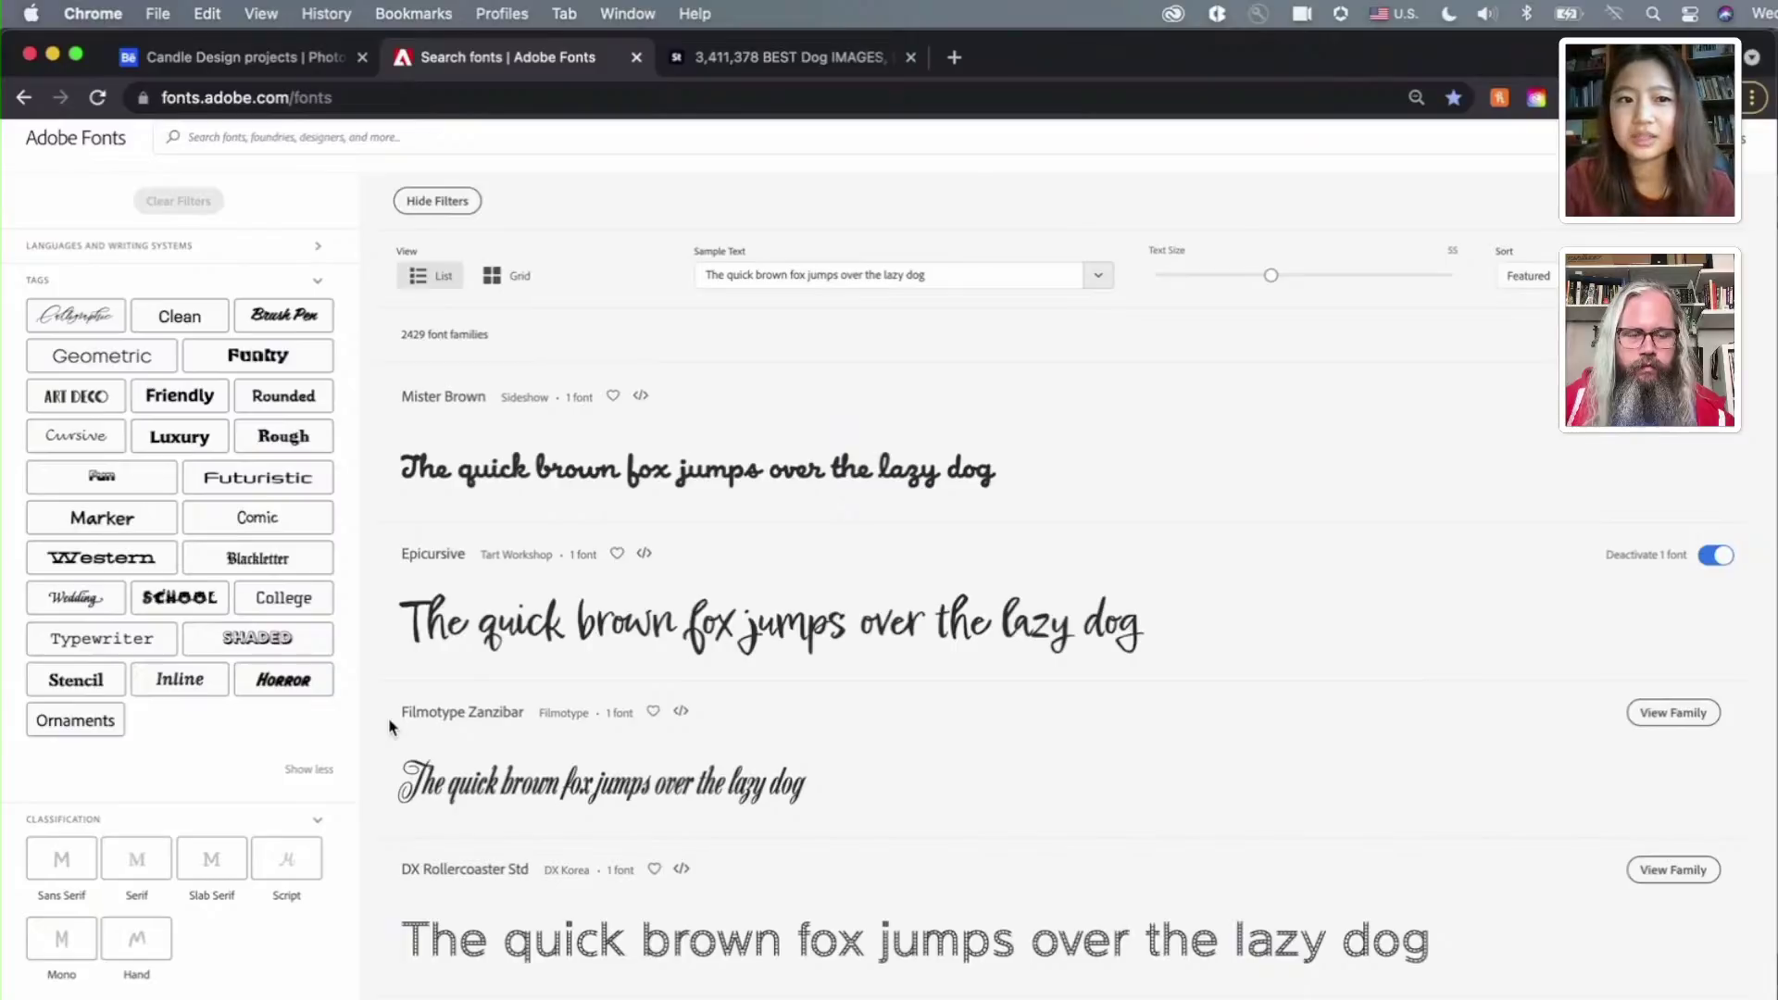
pyautogui.scroll(1, 957, 441)
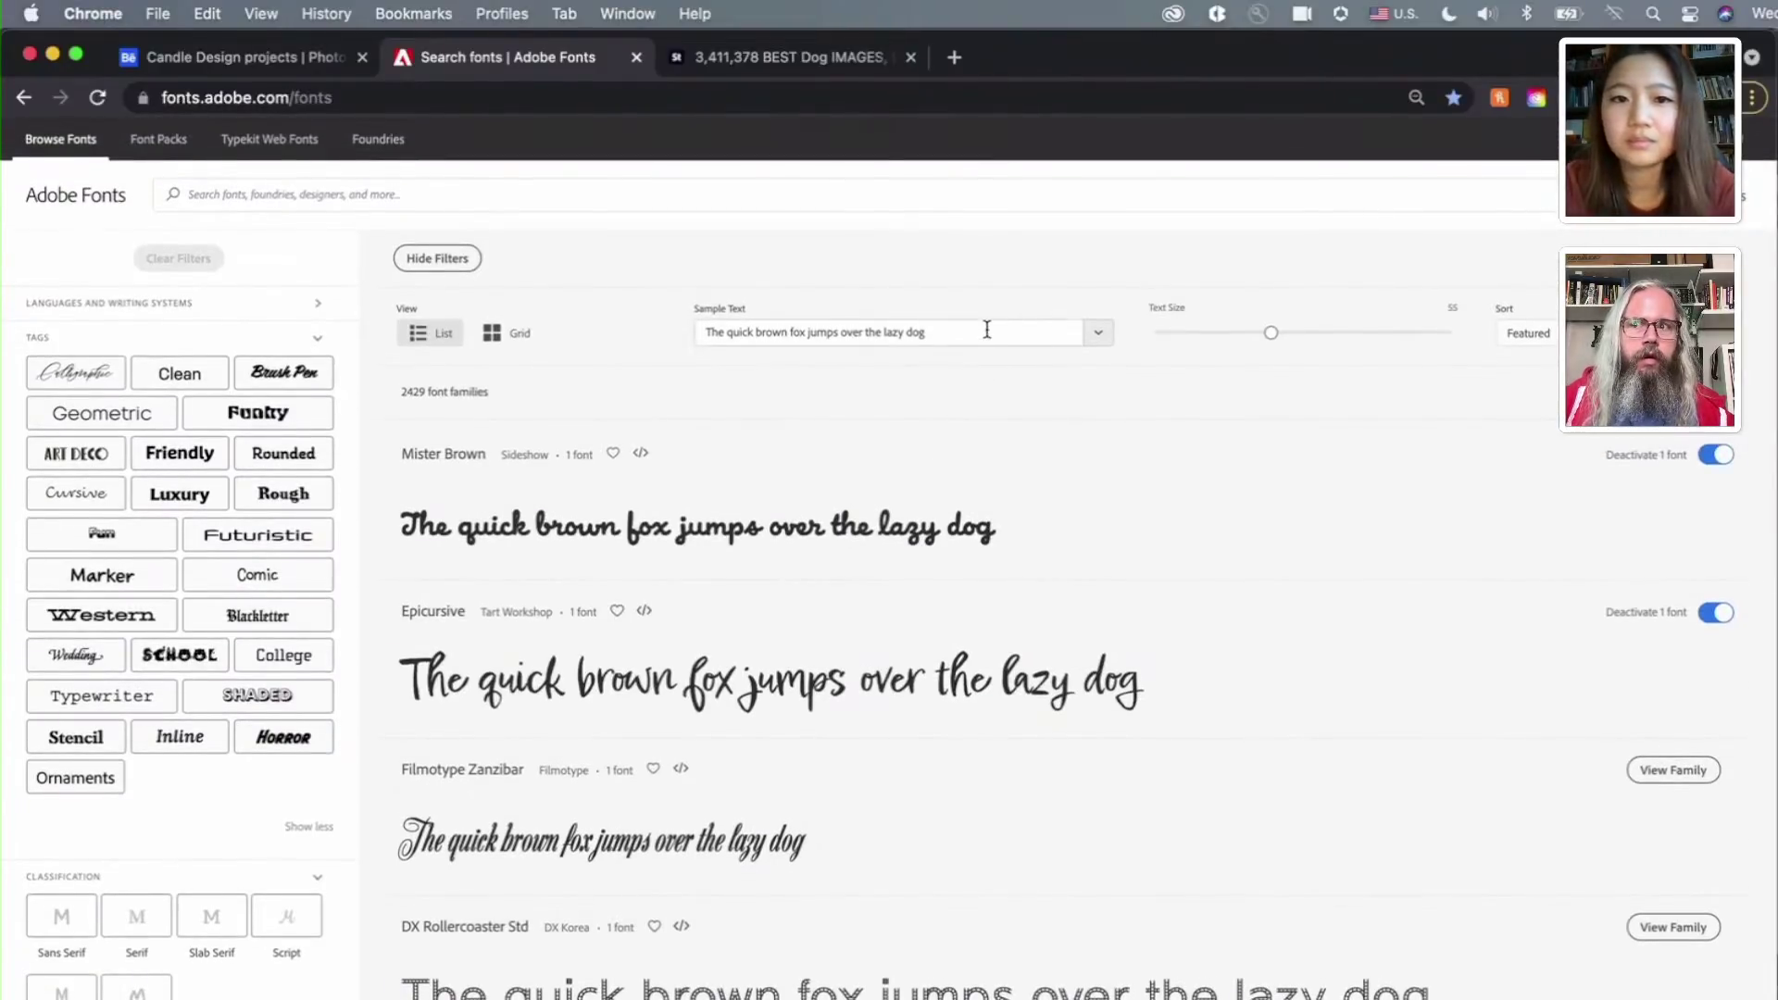
# Set the font preview's sample text to "the candle company THE CANDLE COMPANY"
pyautogui.moveTo(988, 330); pyautogui.dragTo(700, 324)
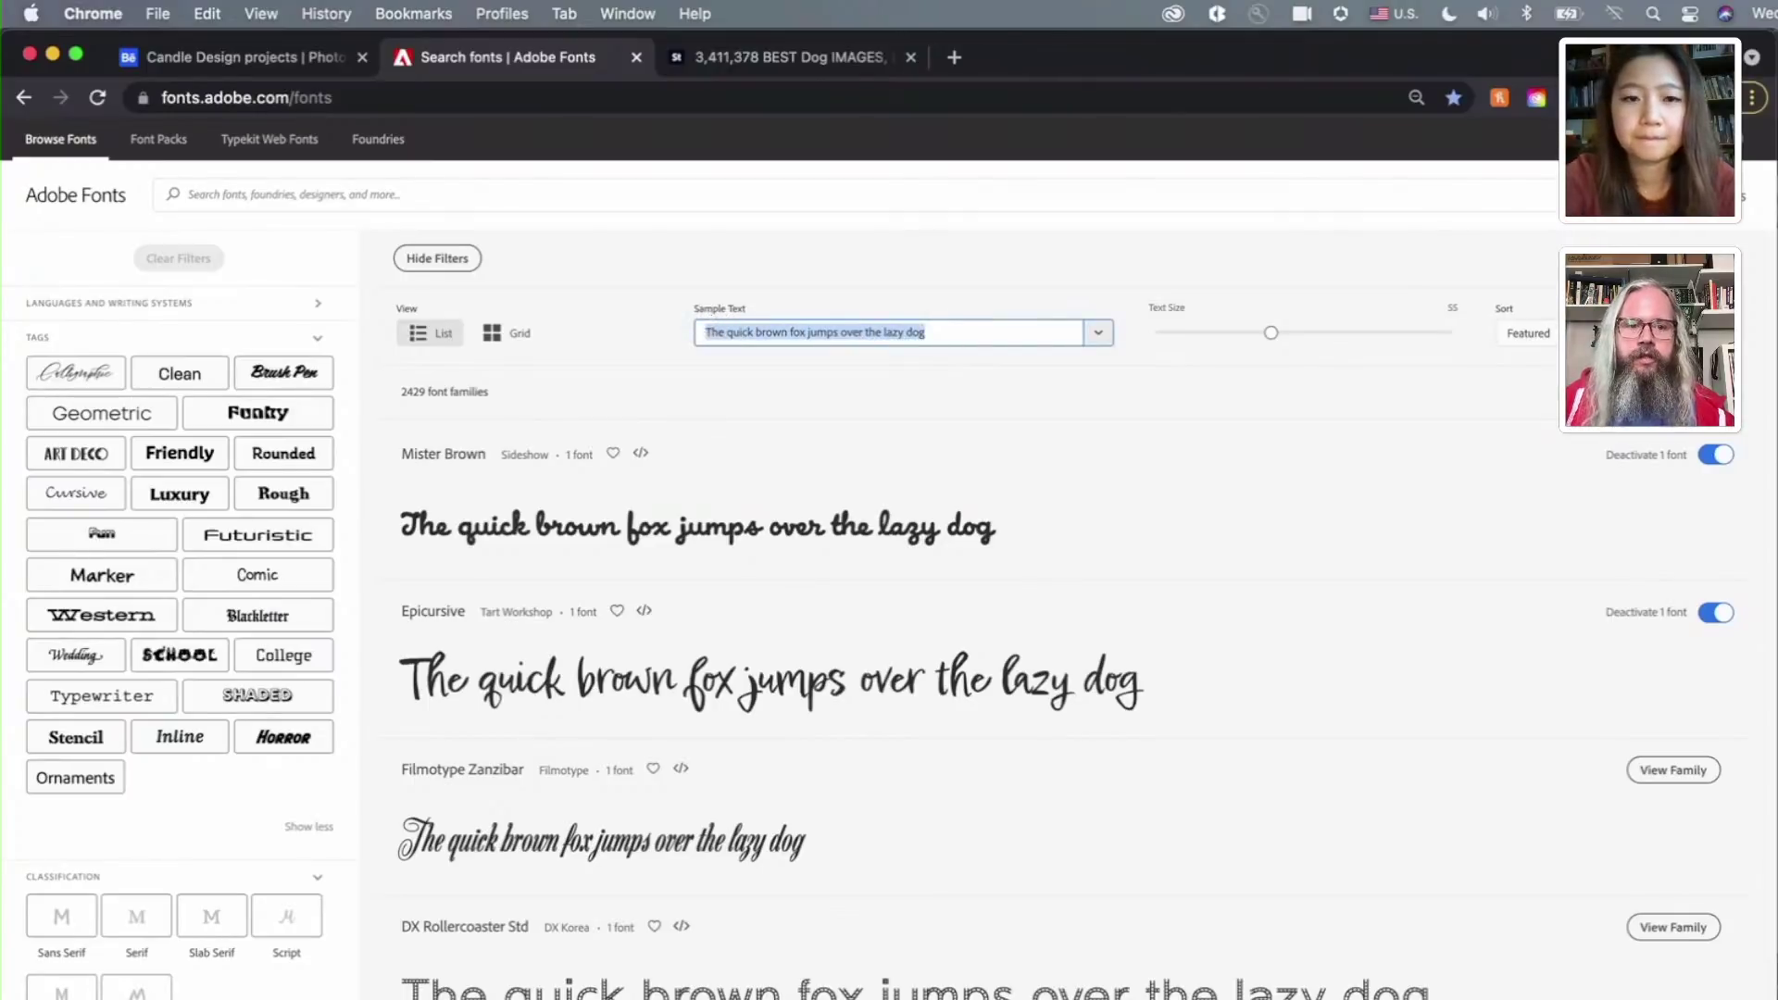
pyautogui.write('the candle compa')
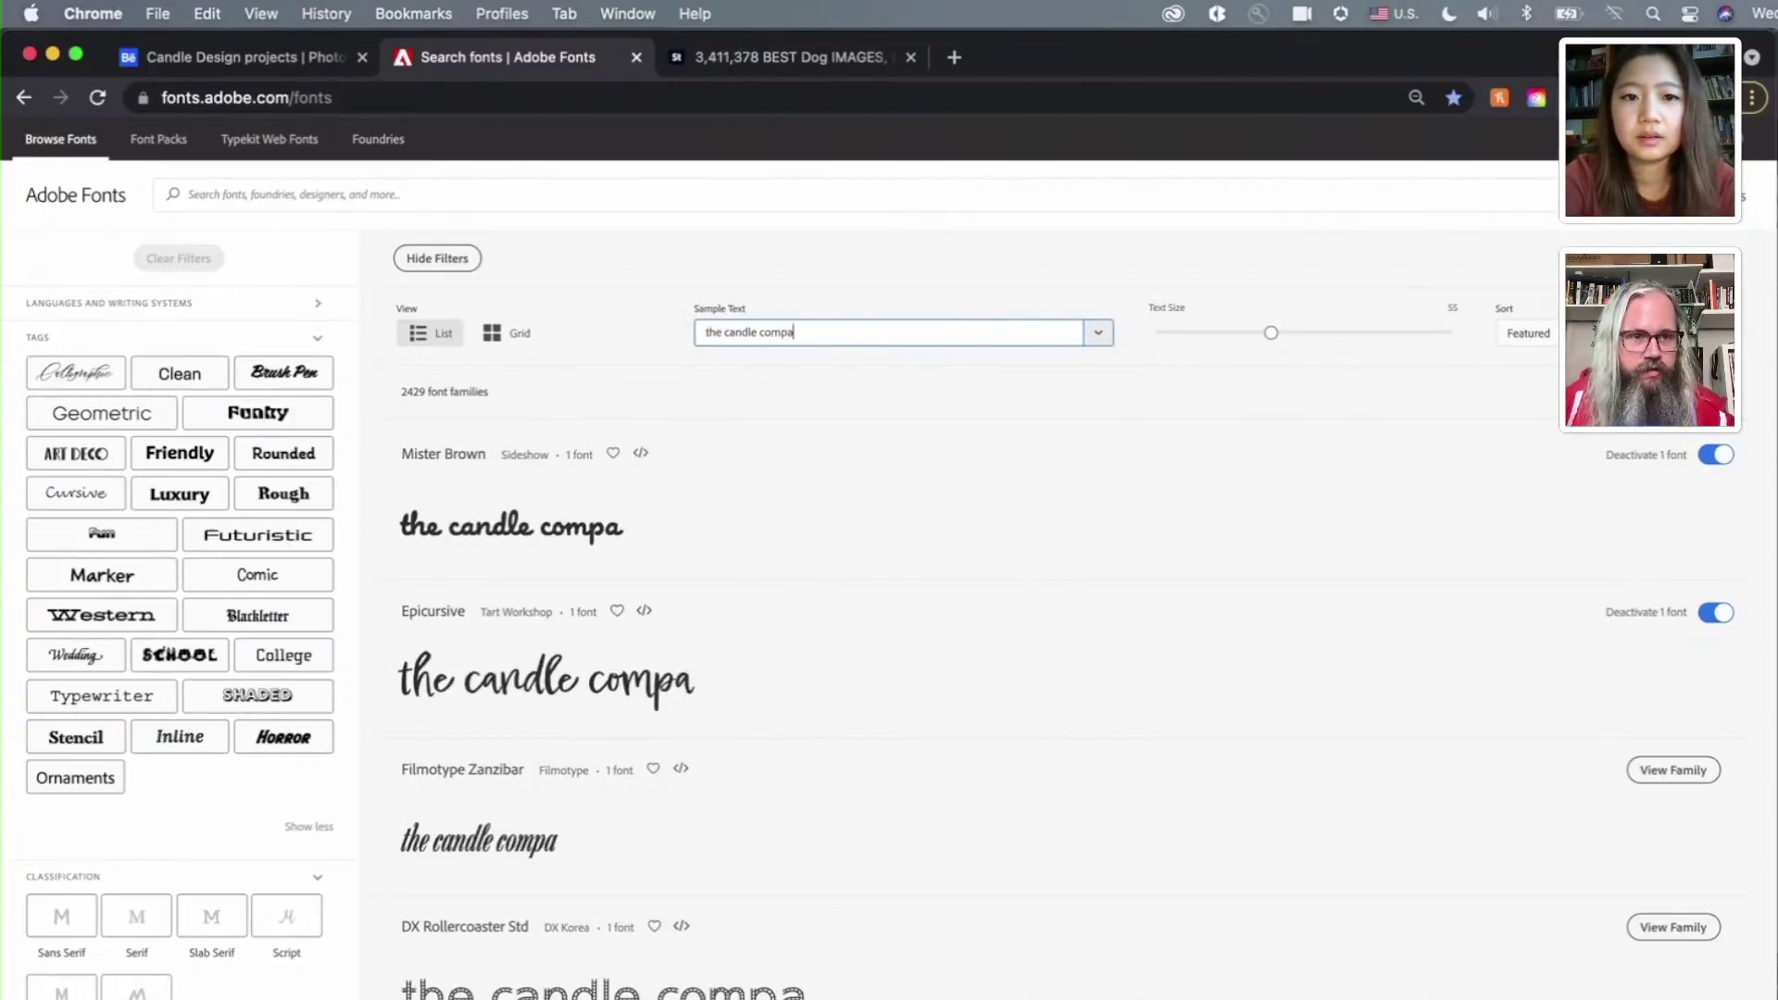
pyautogui.write('ny')
pyautogui.write(' THE CAND')
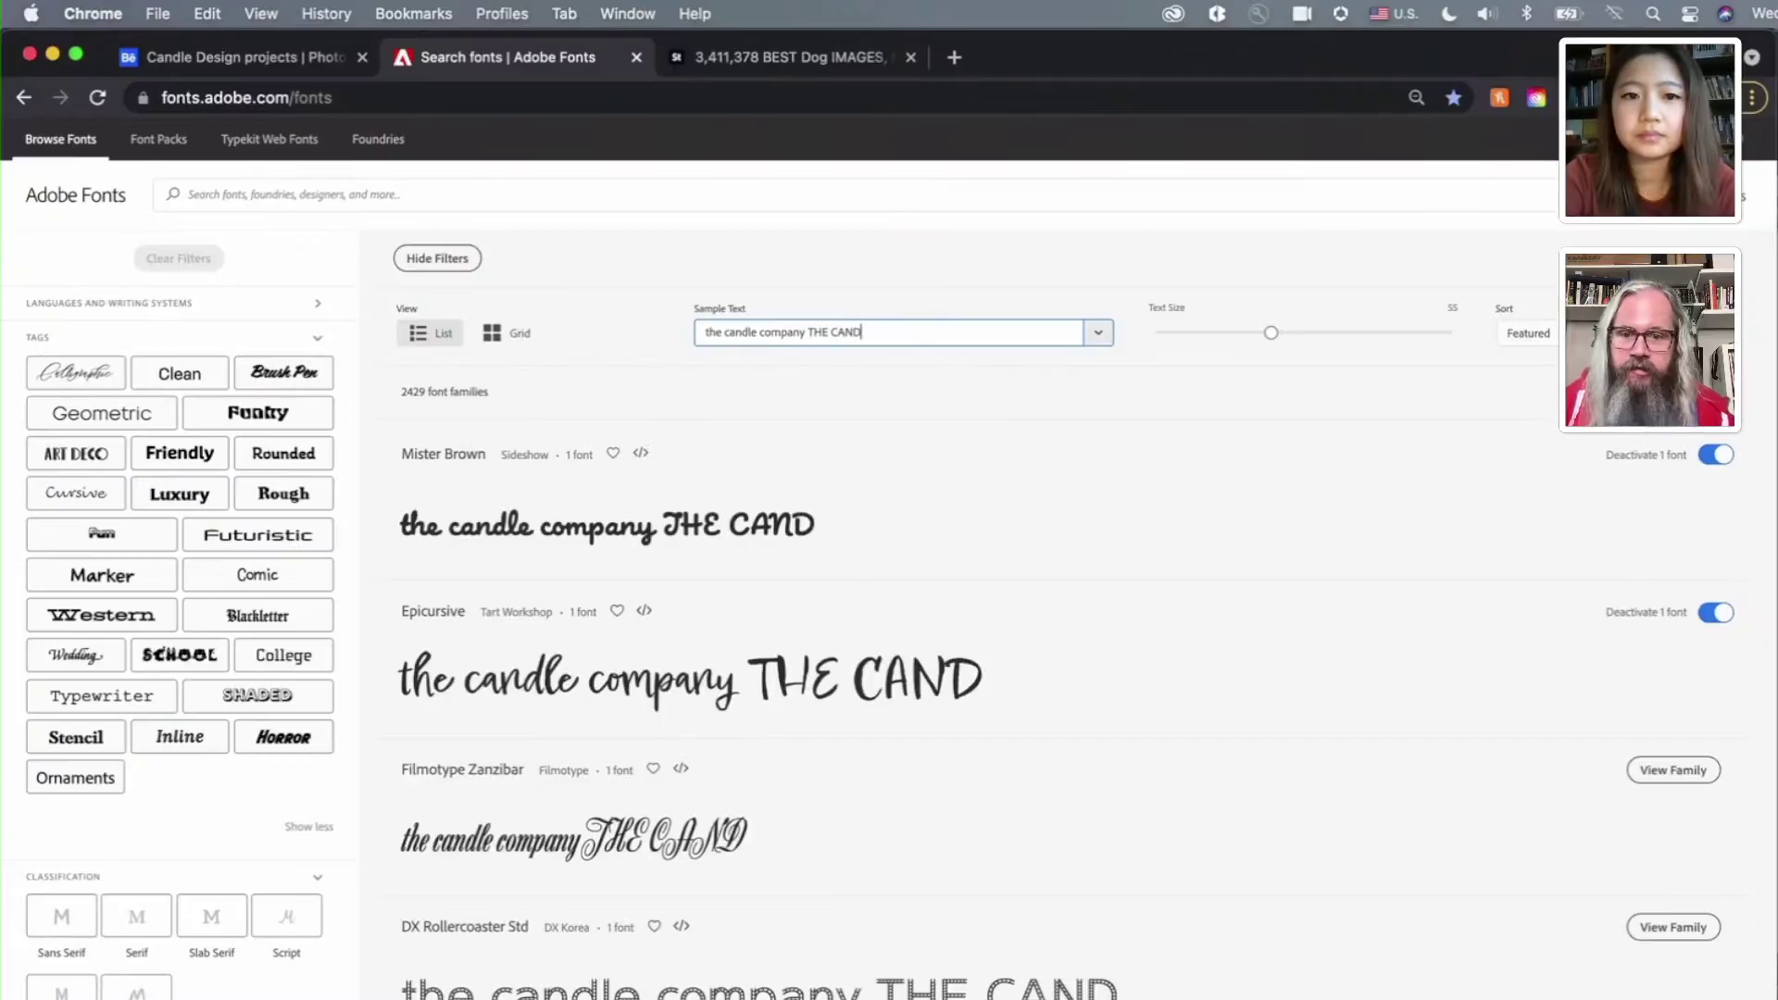
pyautogui.write('LE COMPANY')
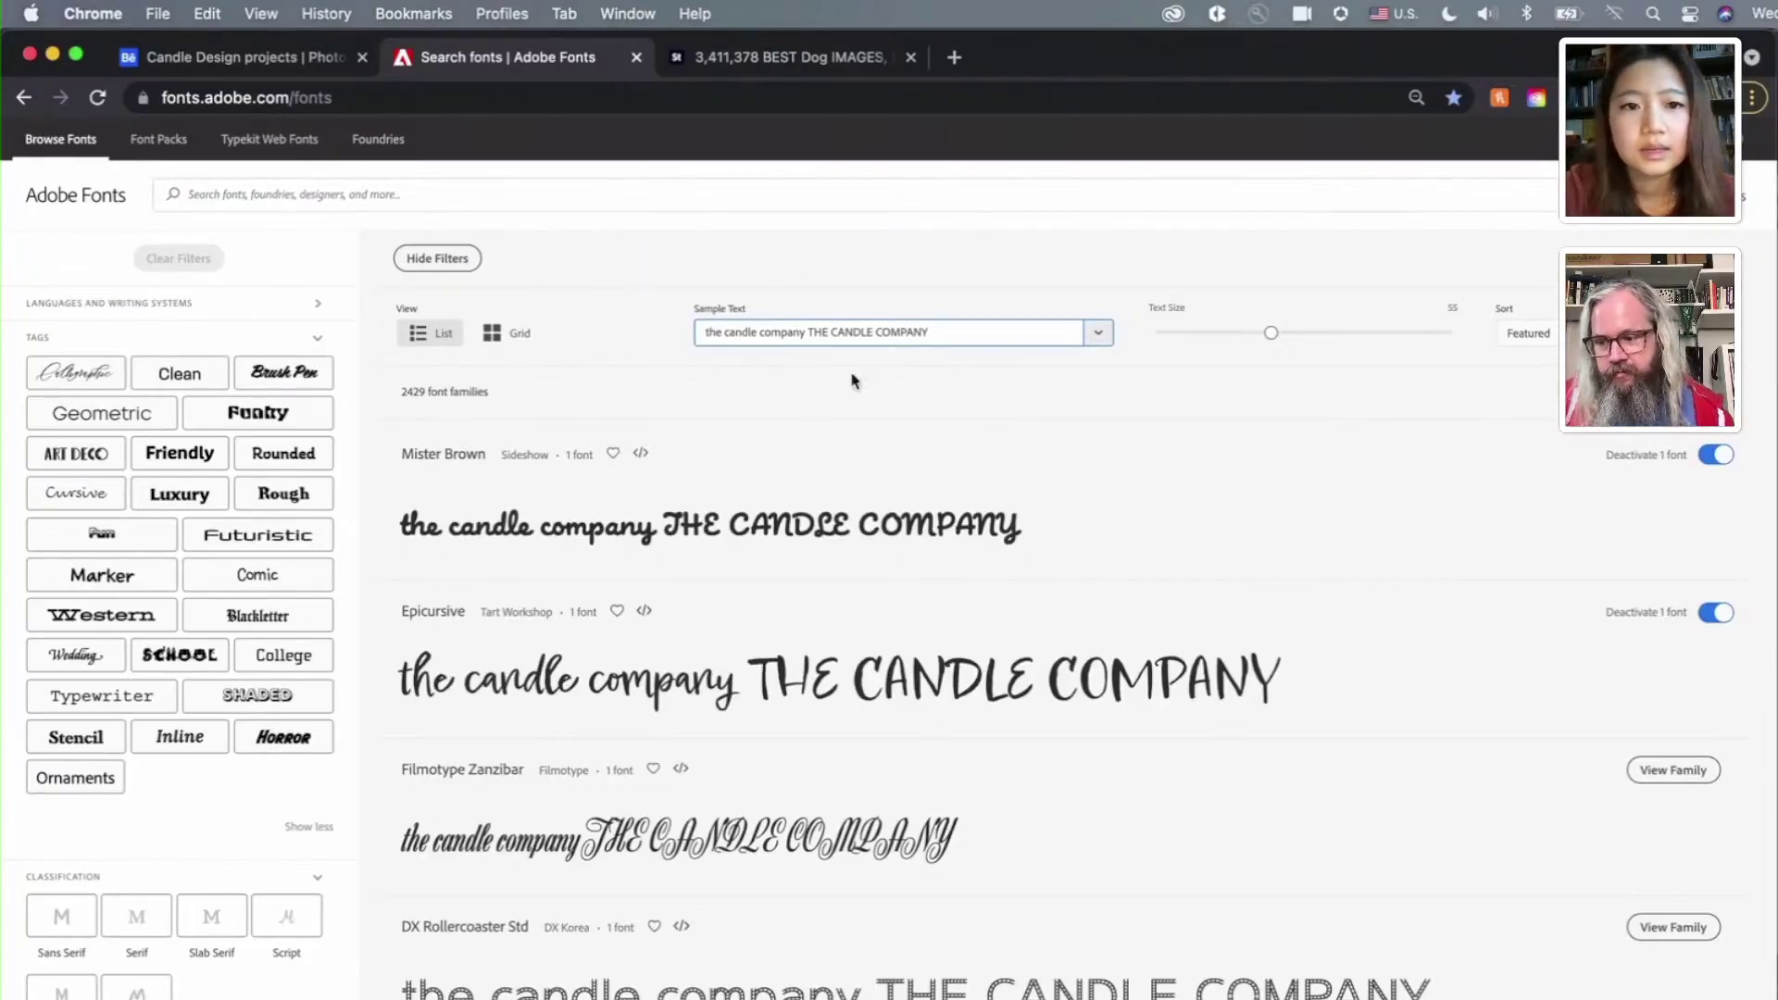
# Filter the font families by the Clean tag and compare how the sample text looks in the results
pyautogui.scroll(-1, 887, 393)
pyautogui.scroll(-1, 886, 391)
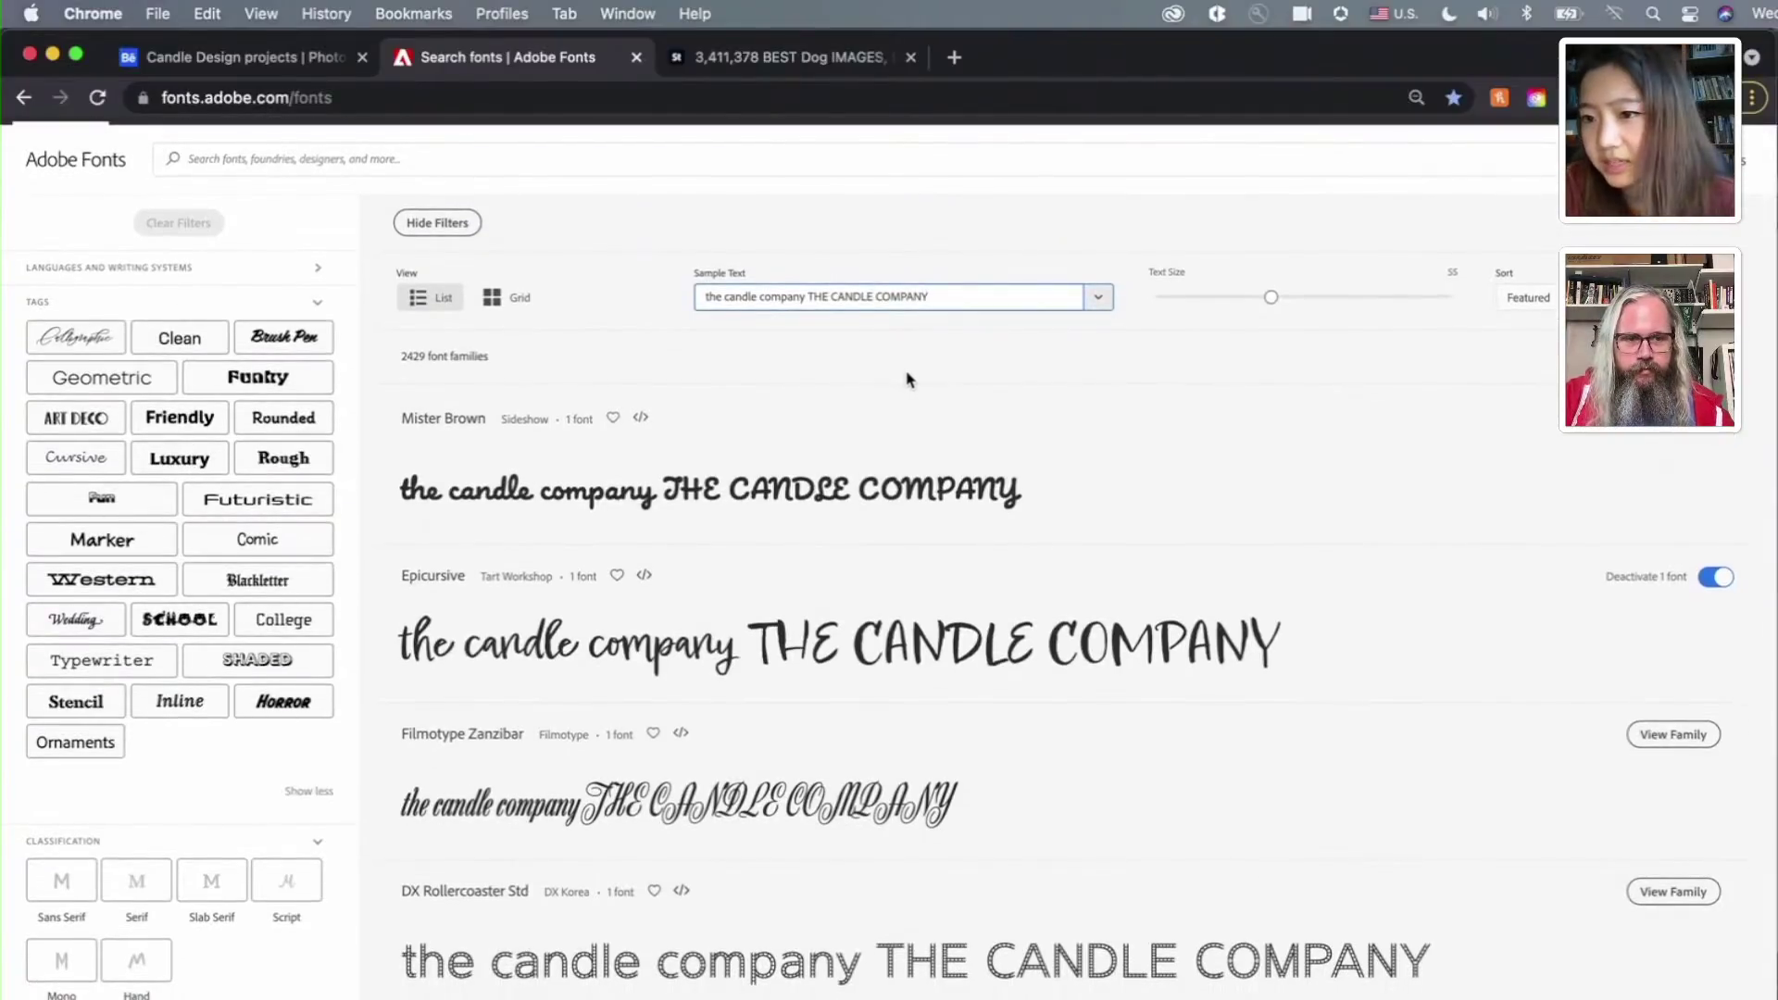
pyautogui.scroll(-1, 908, 381)
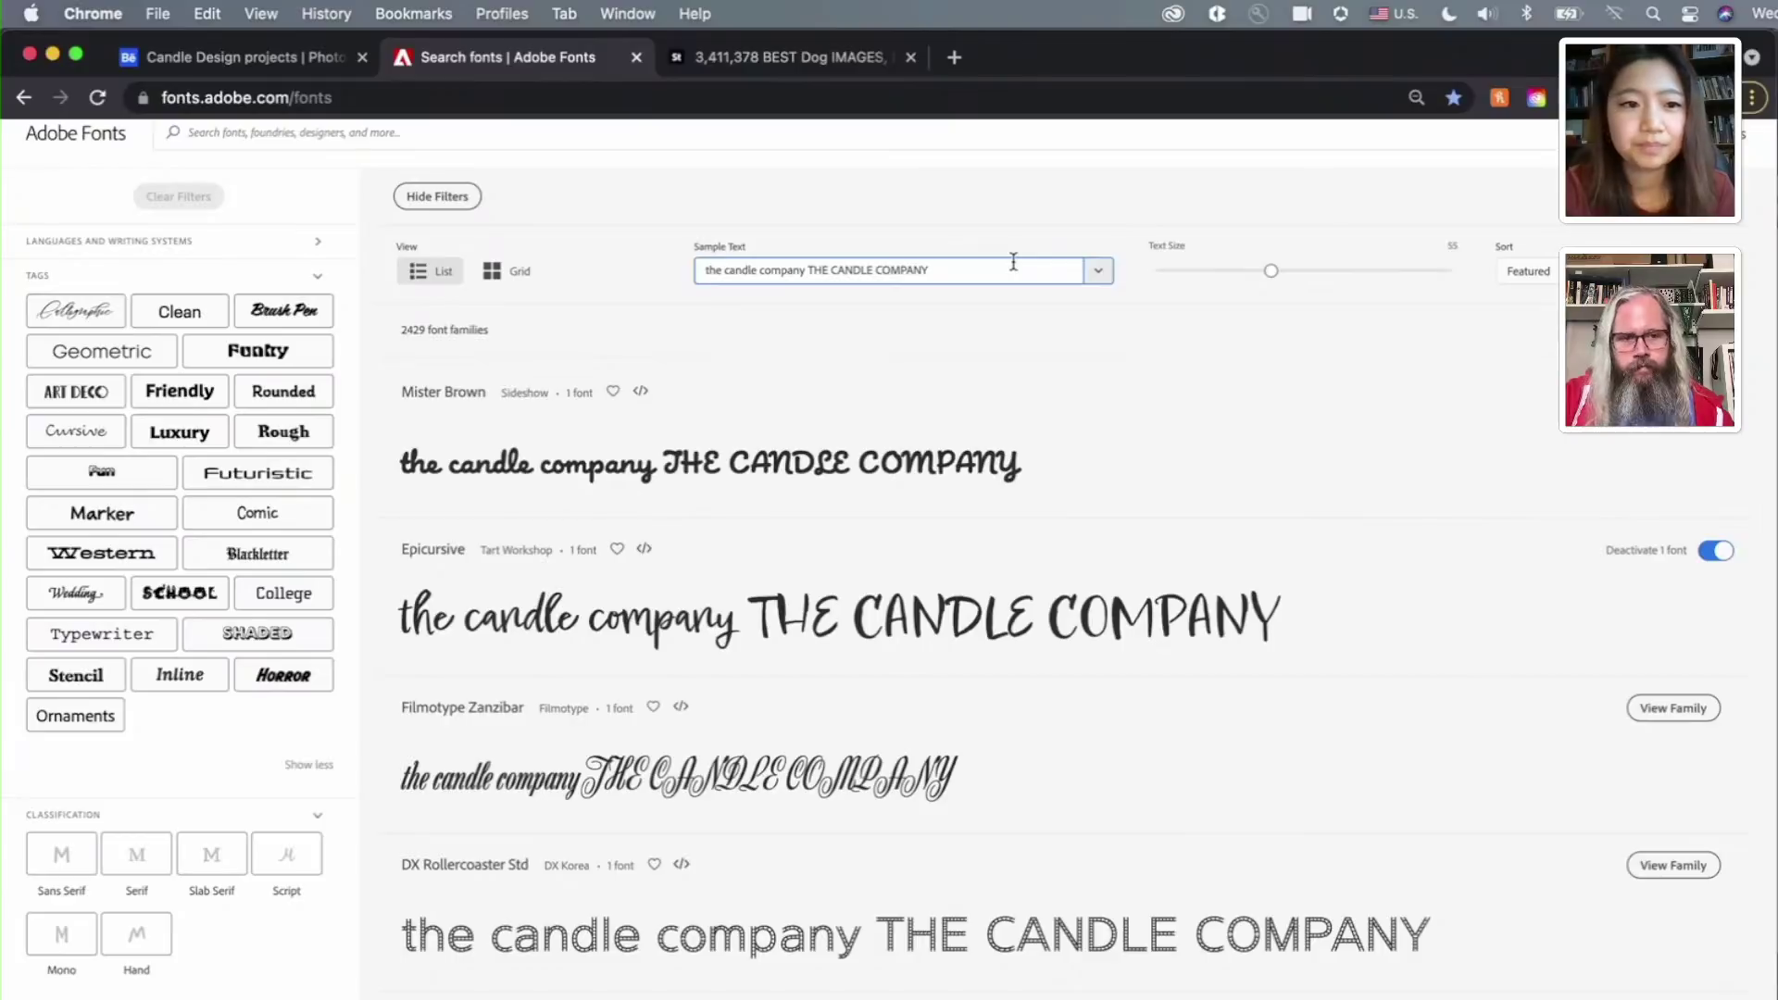
pyautogui.scroll(-2, 244, 569)
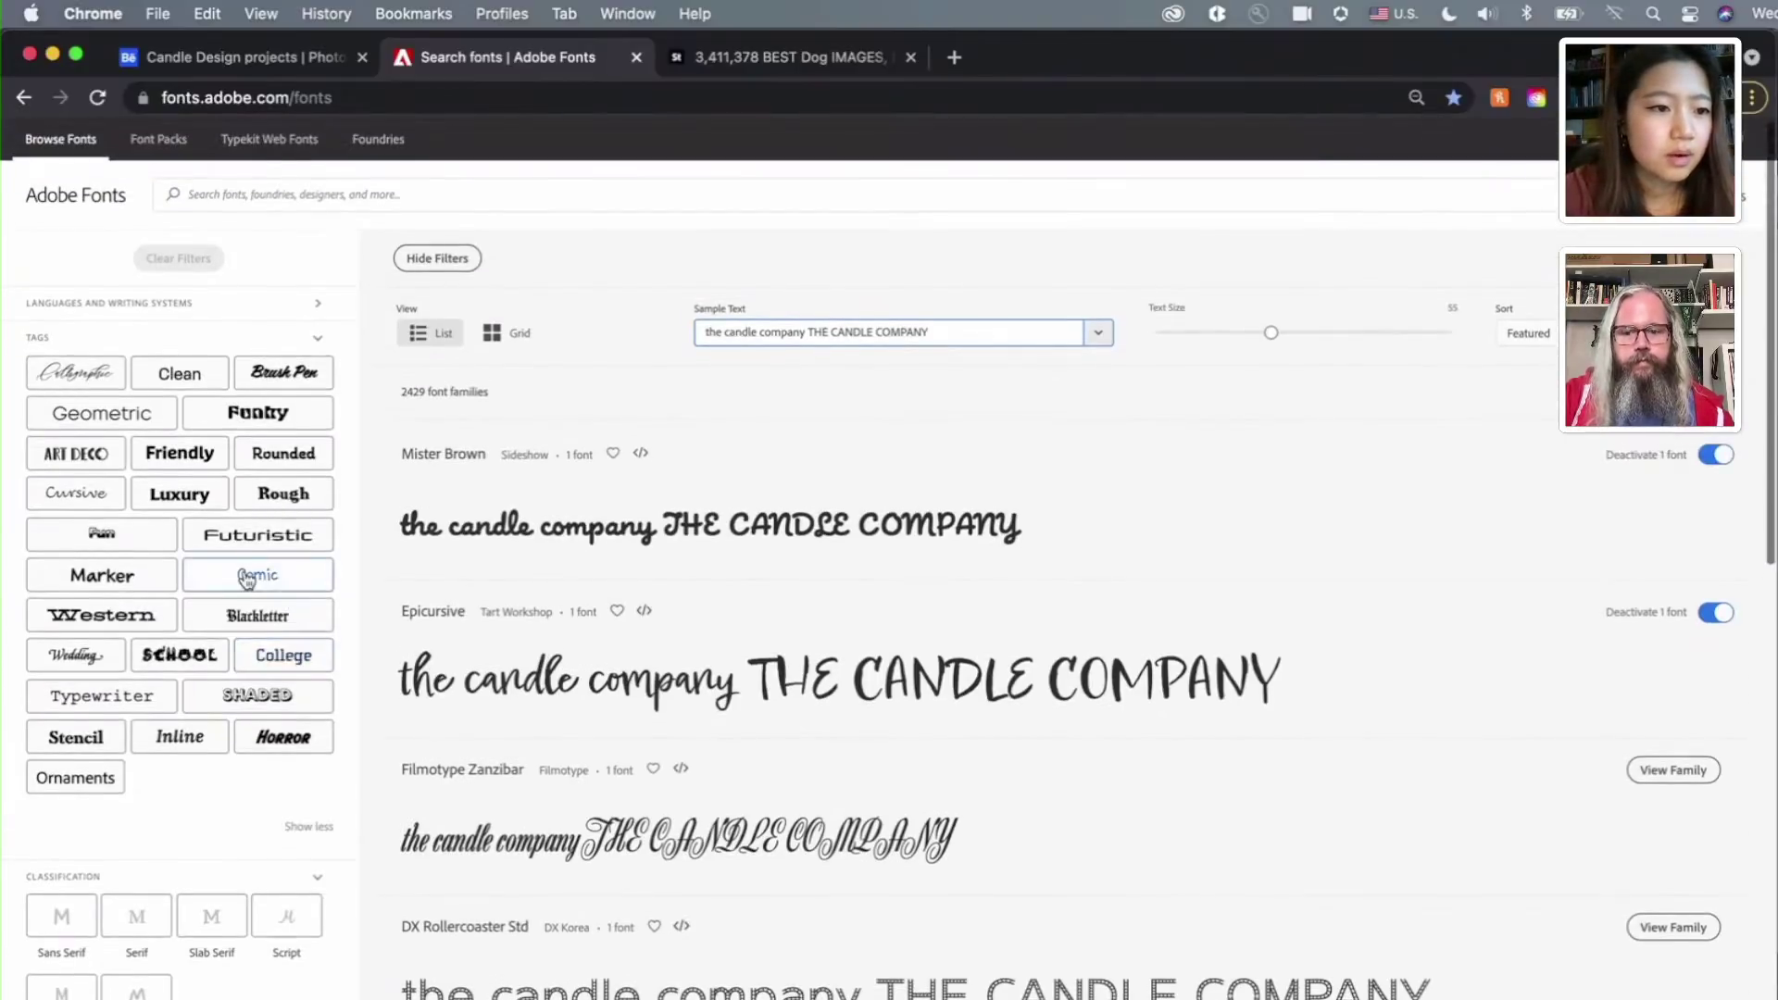
pyautogui.click(179, 286)
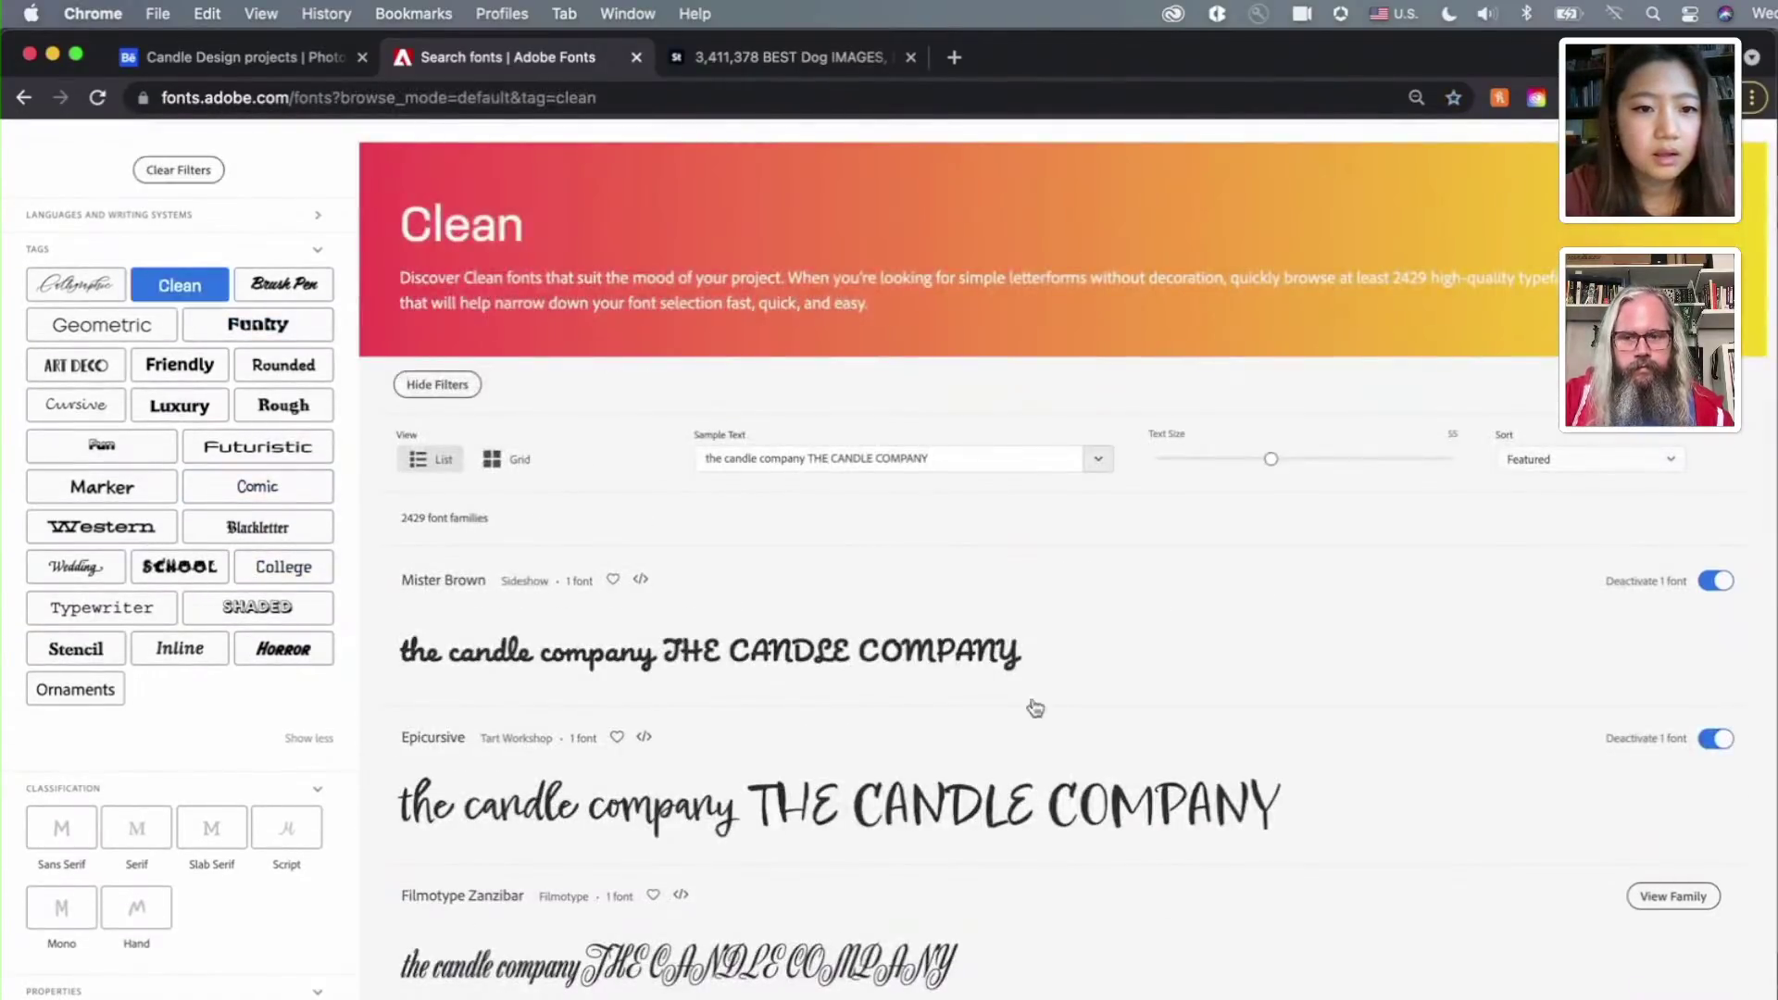
pyautogui.scroll(-2, 1019, 660)
pyautogui.scroll(-3, 1019, 660)
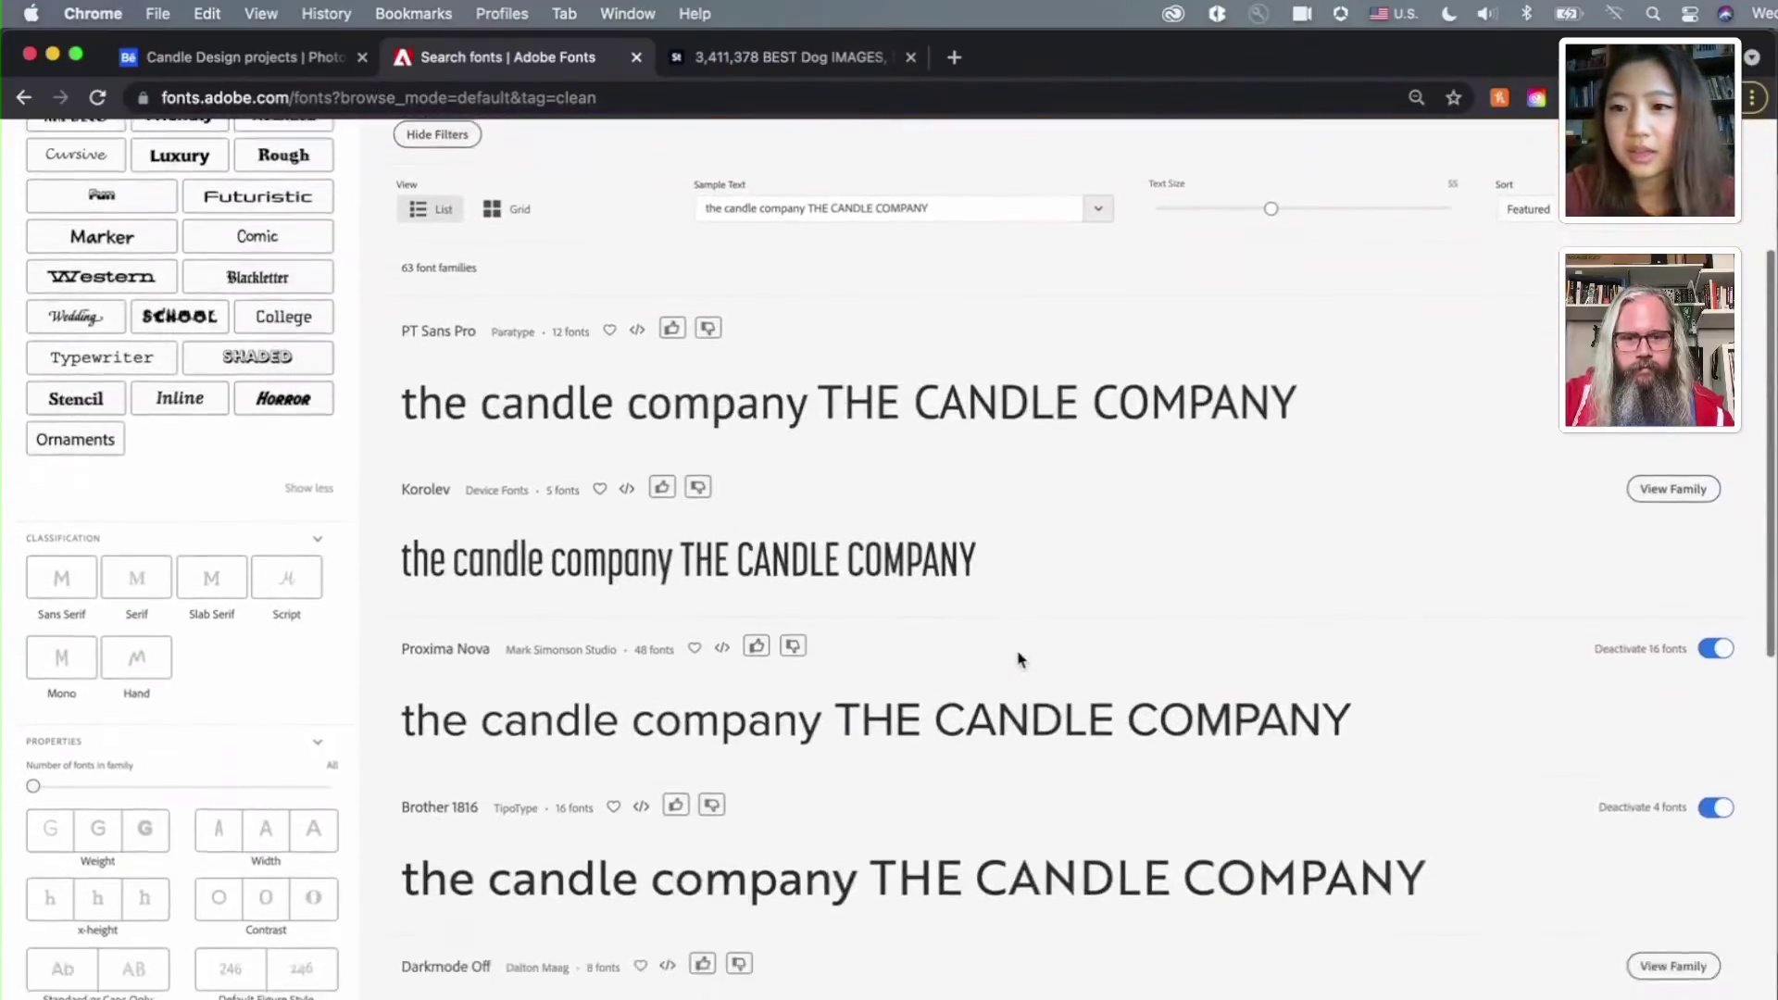
pyautogui.scroll(-8, 1019, 659)
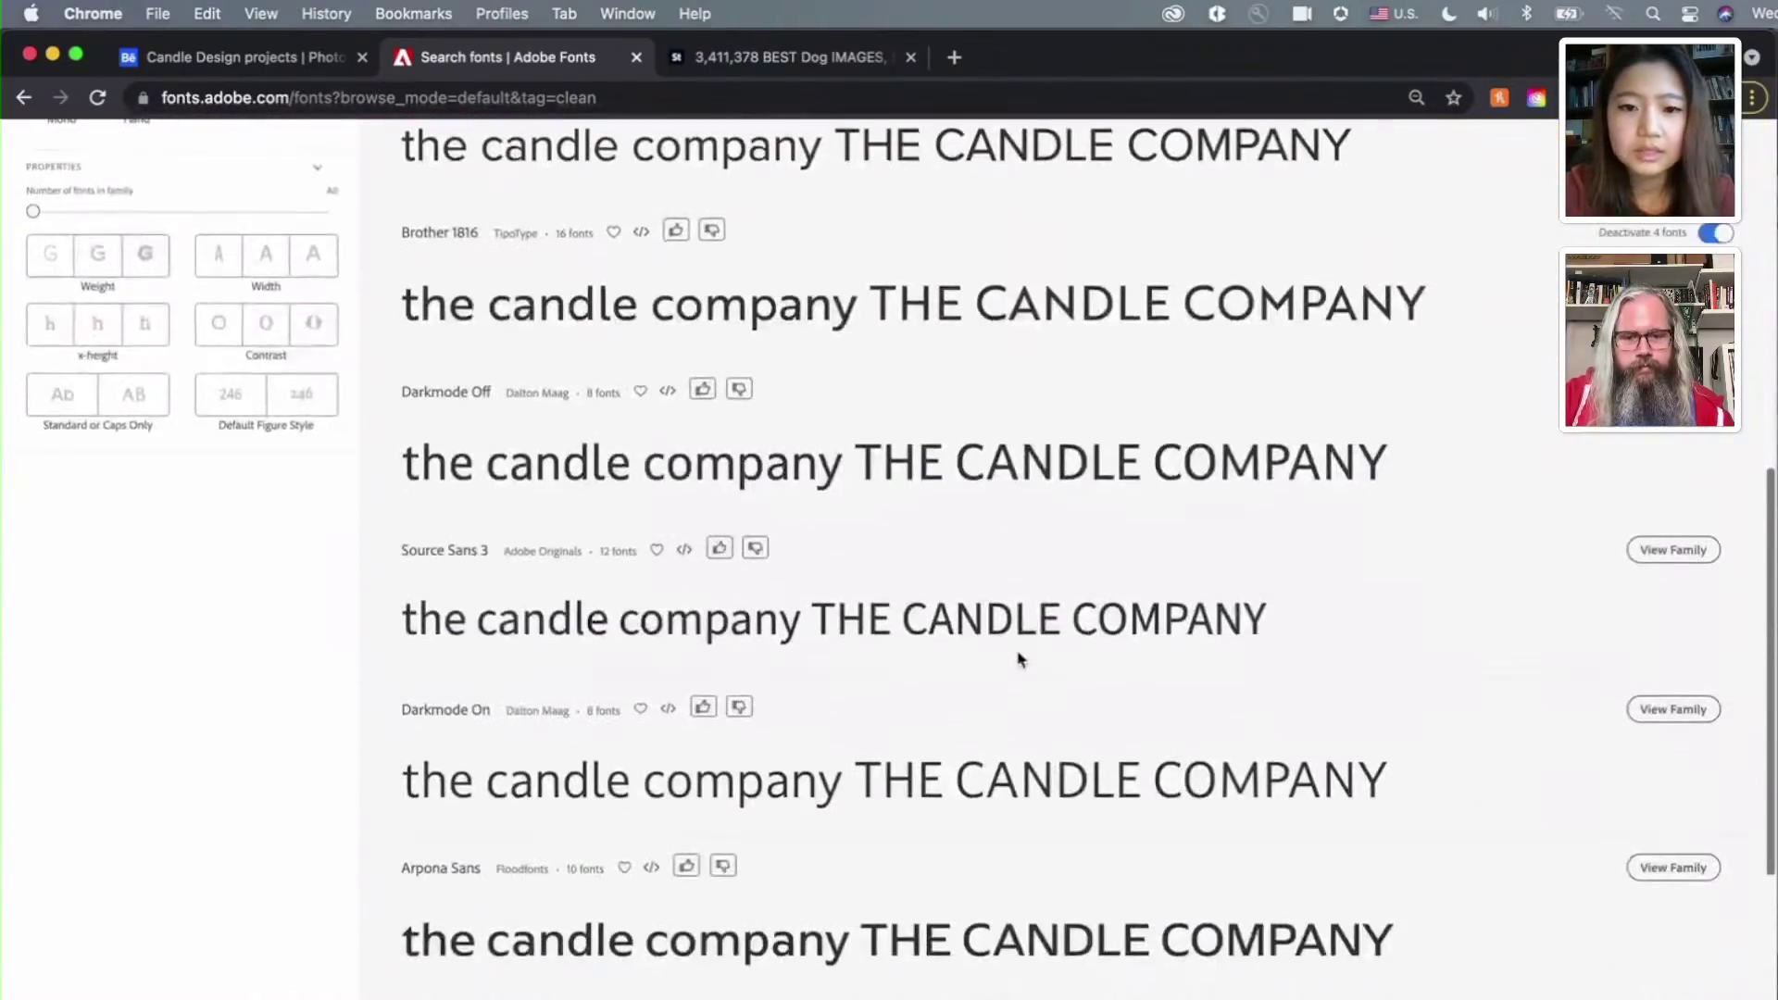
pyautogui.scroll(-5, 1020, 660)
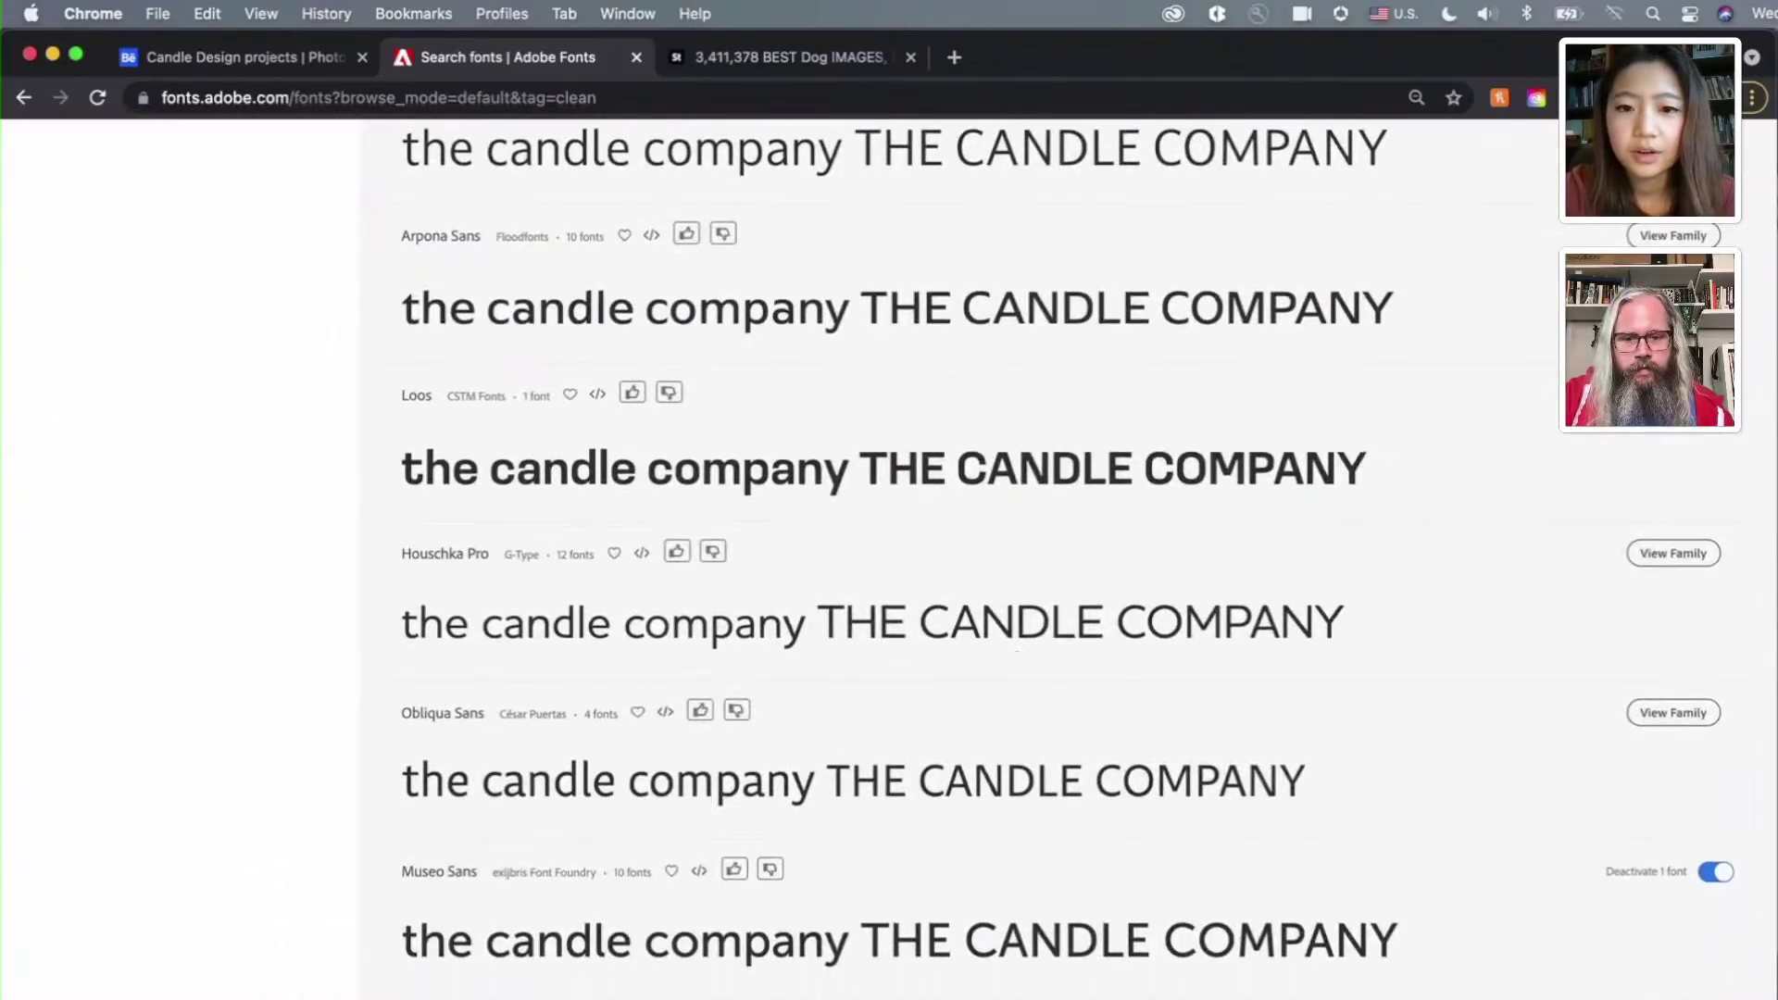
pyautogui.scroll(15, 1019, 658)
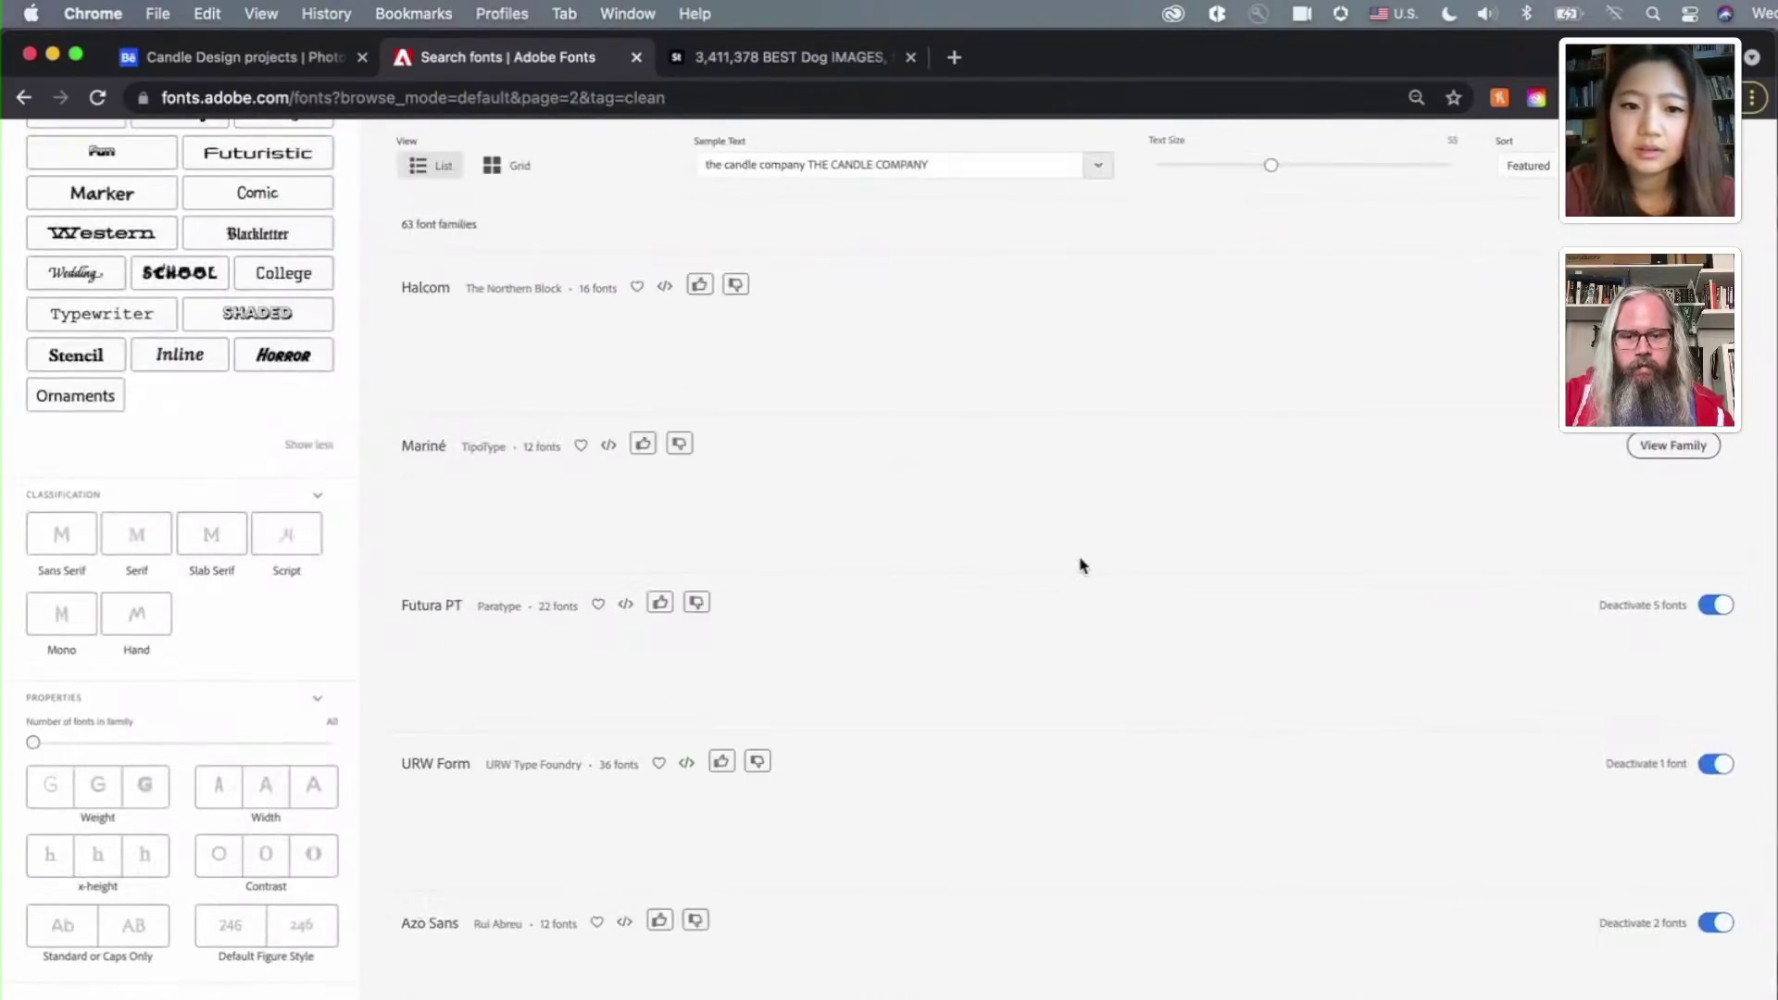
pyautogui.scroll(4, 1080, 565)
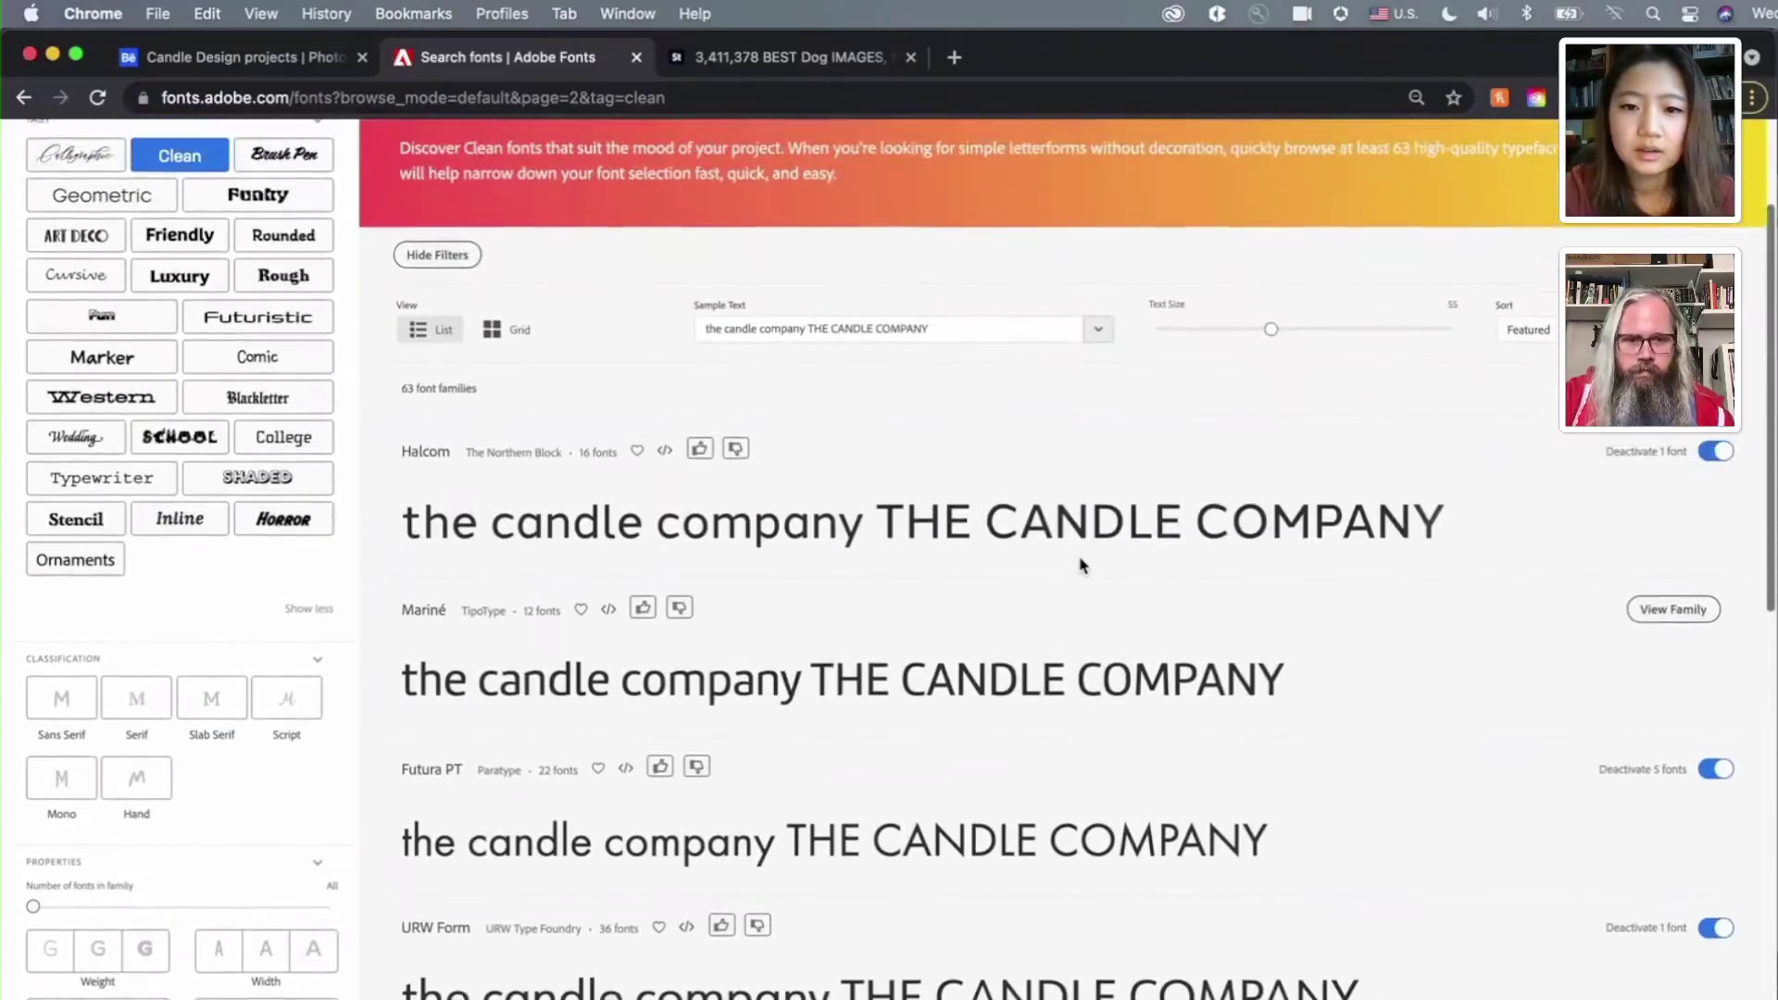
pyautogui.scroll(1, 1080, 565)
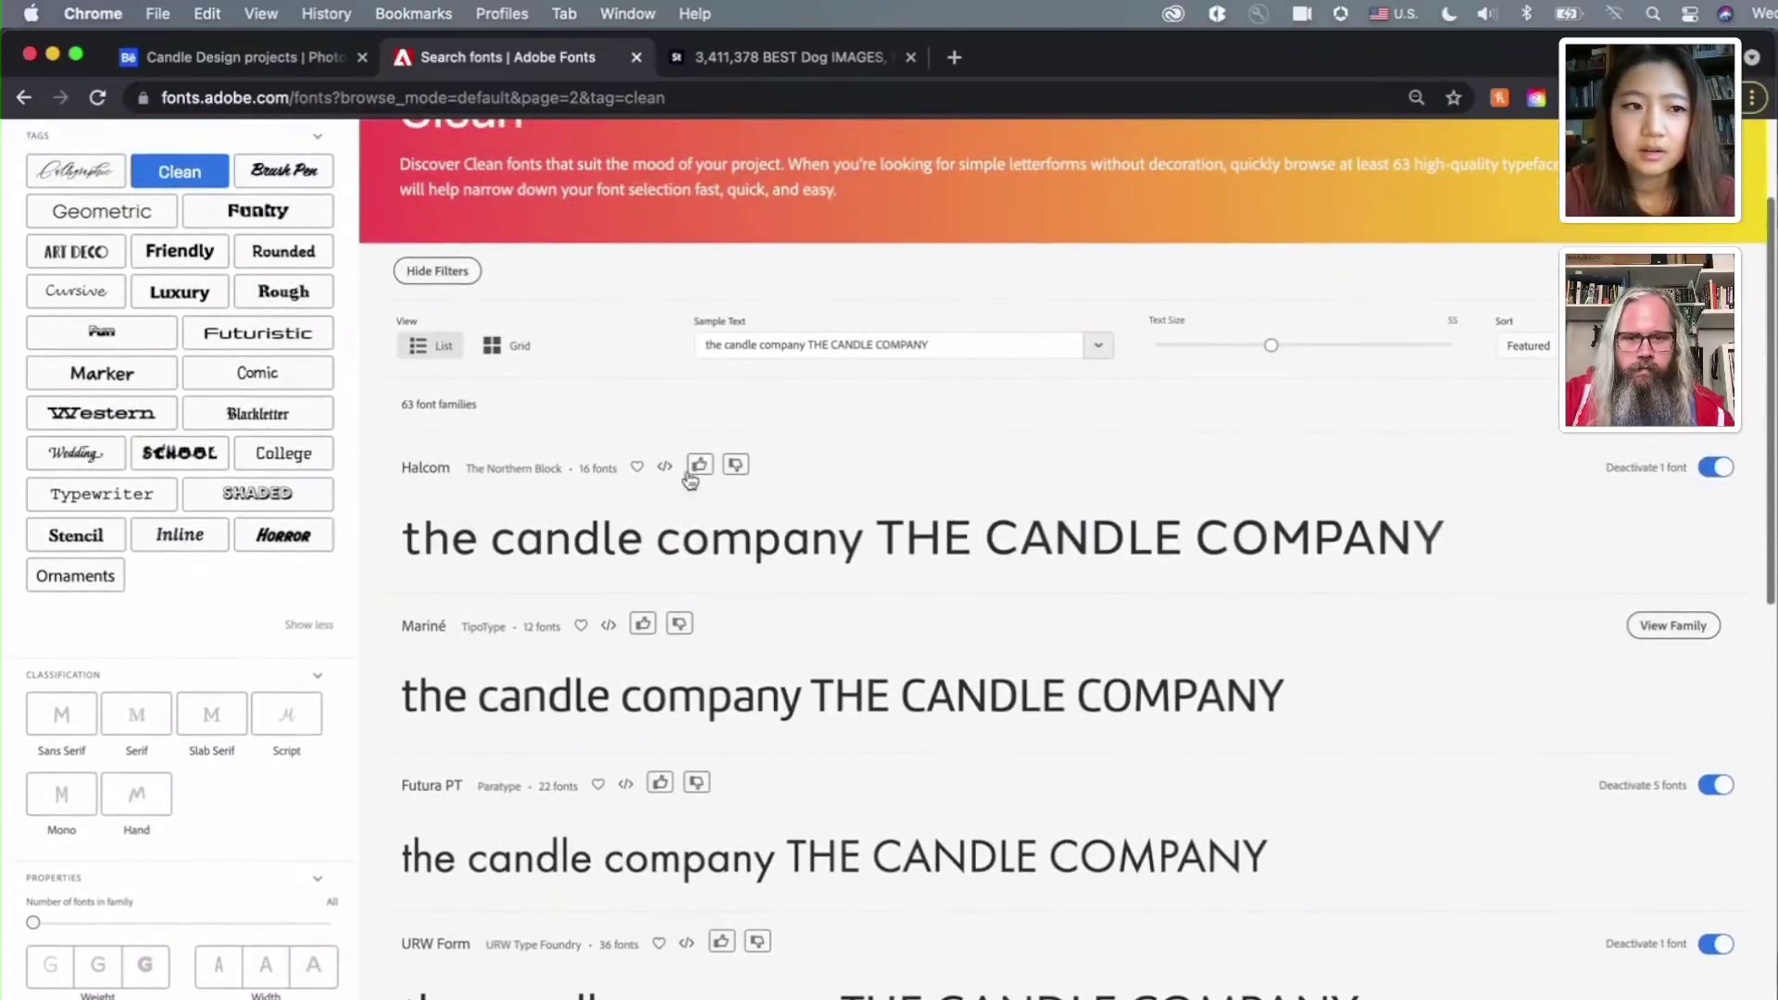
# Filter the font families by the Luxury tag instead and examine the sample text in the listed typefaces
pyautogui.click(206, 295)
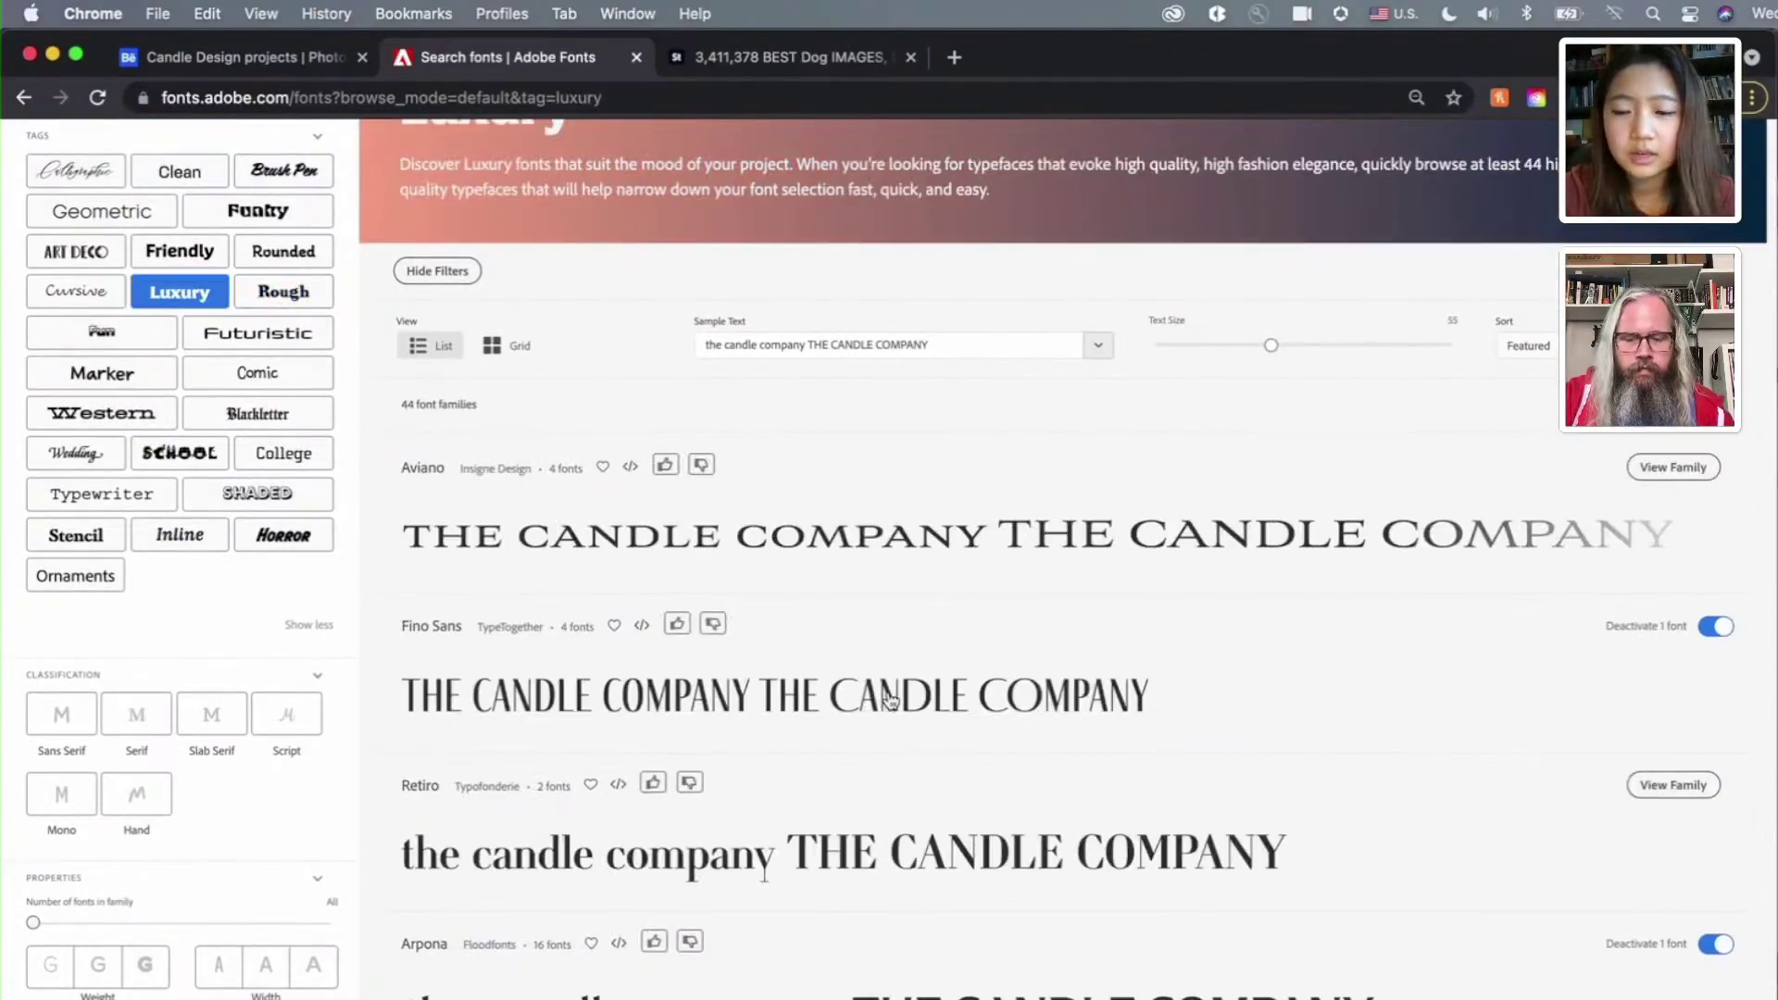
pyautogui.scroll(-3, 889, 700)
pyautogui.scroll(-4, 889, 699)
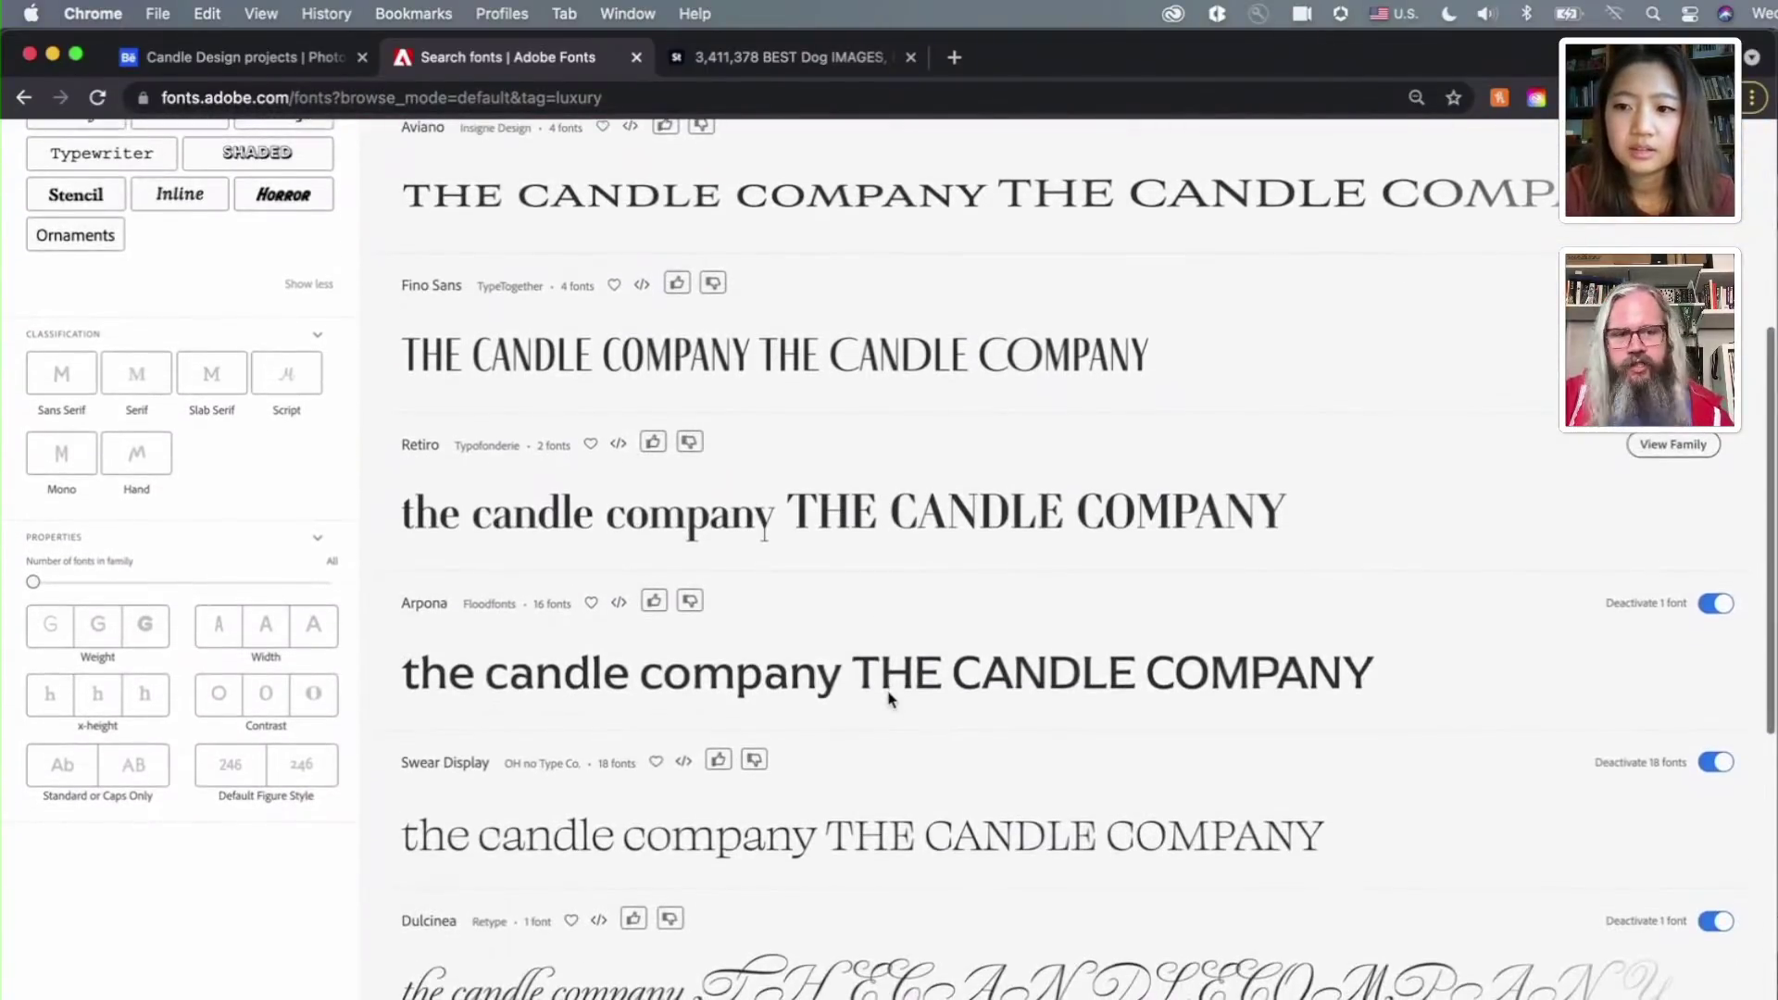
pyautogui.scroll(-1, 890, 699)
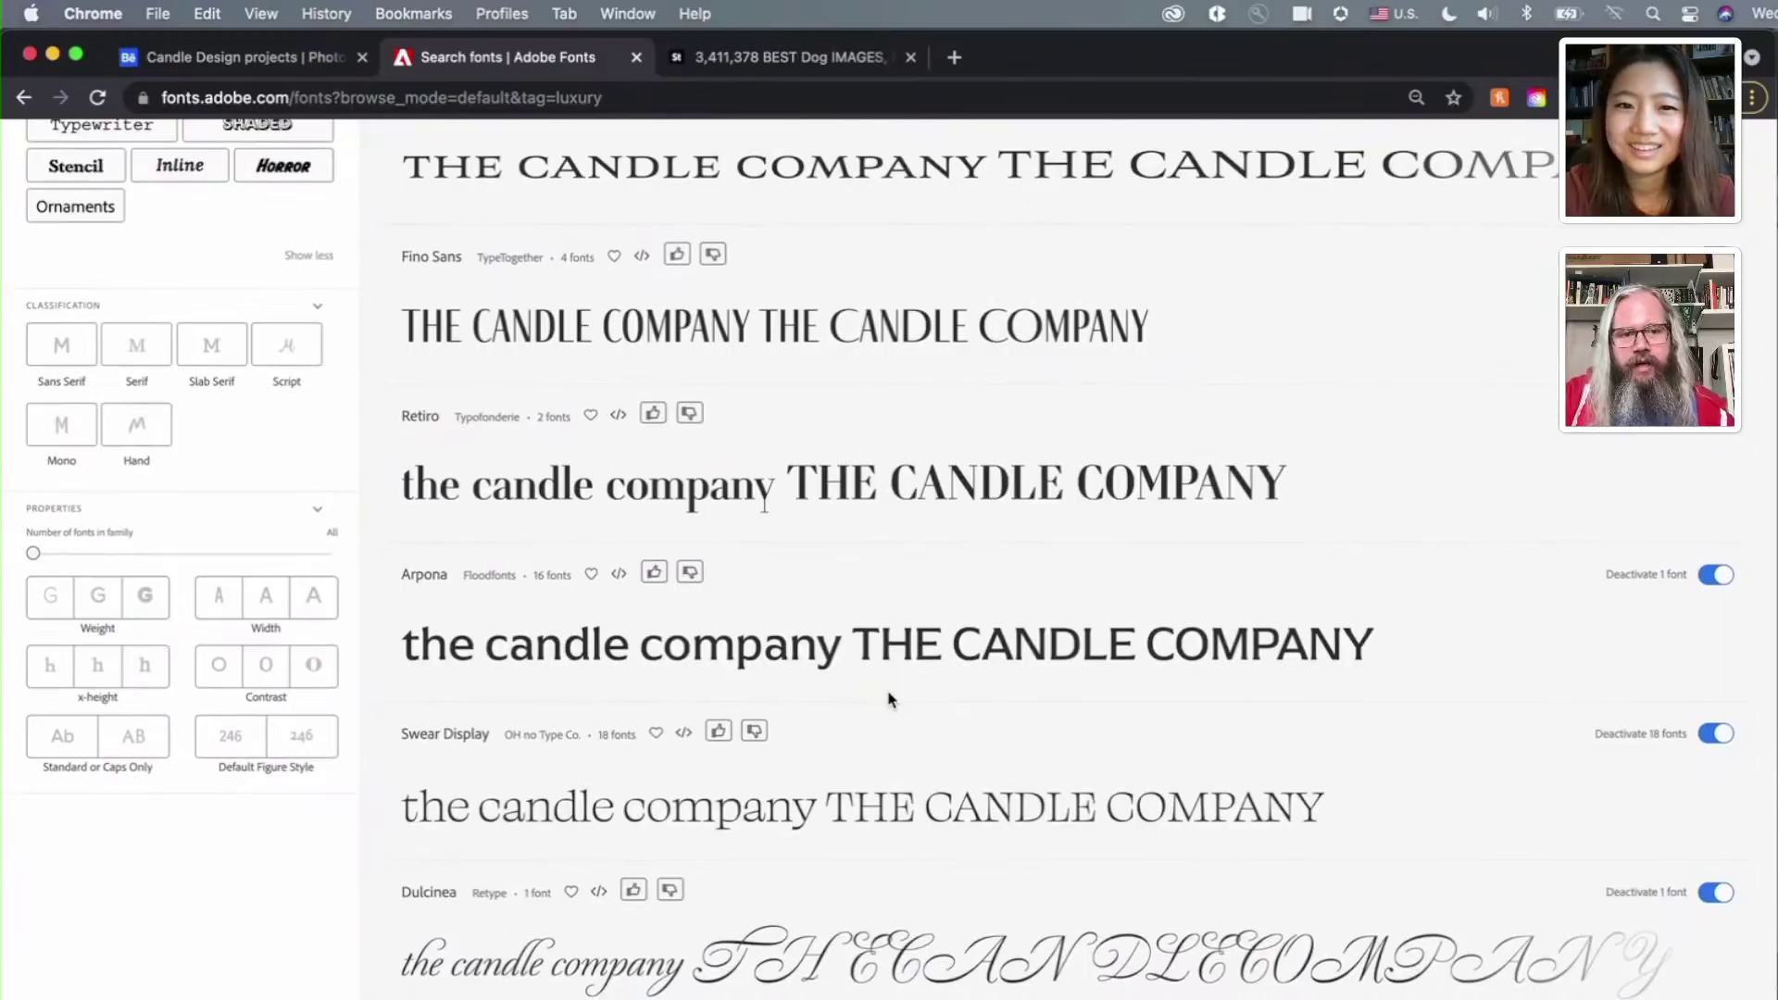
pyautogui.scroll(-3, 889, 699)
pyautogui.scroll(-5, 889, 699)
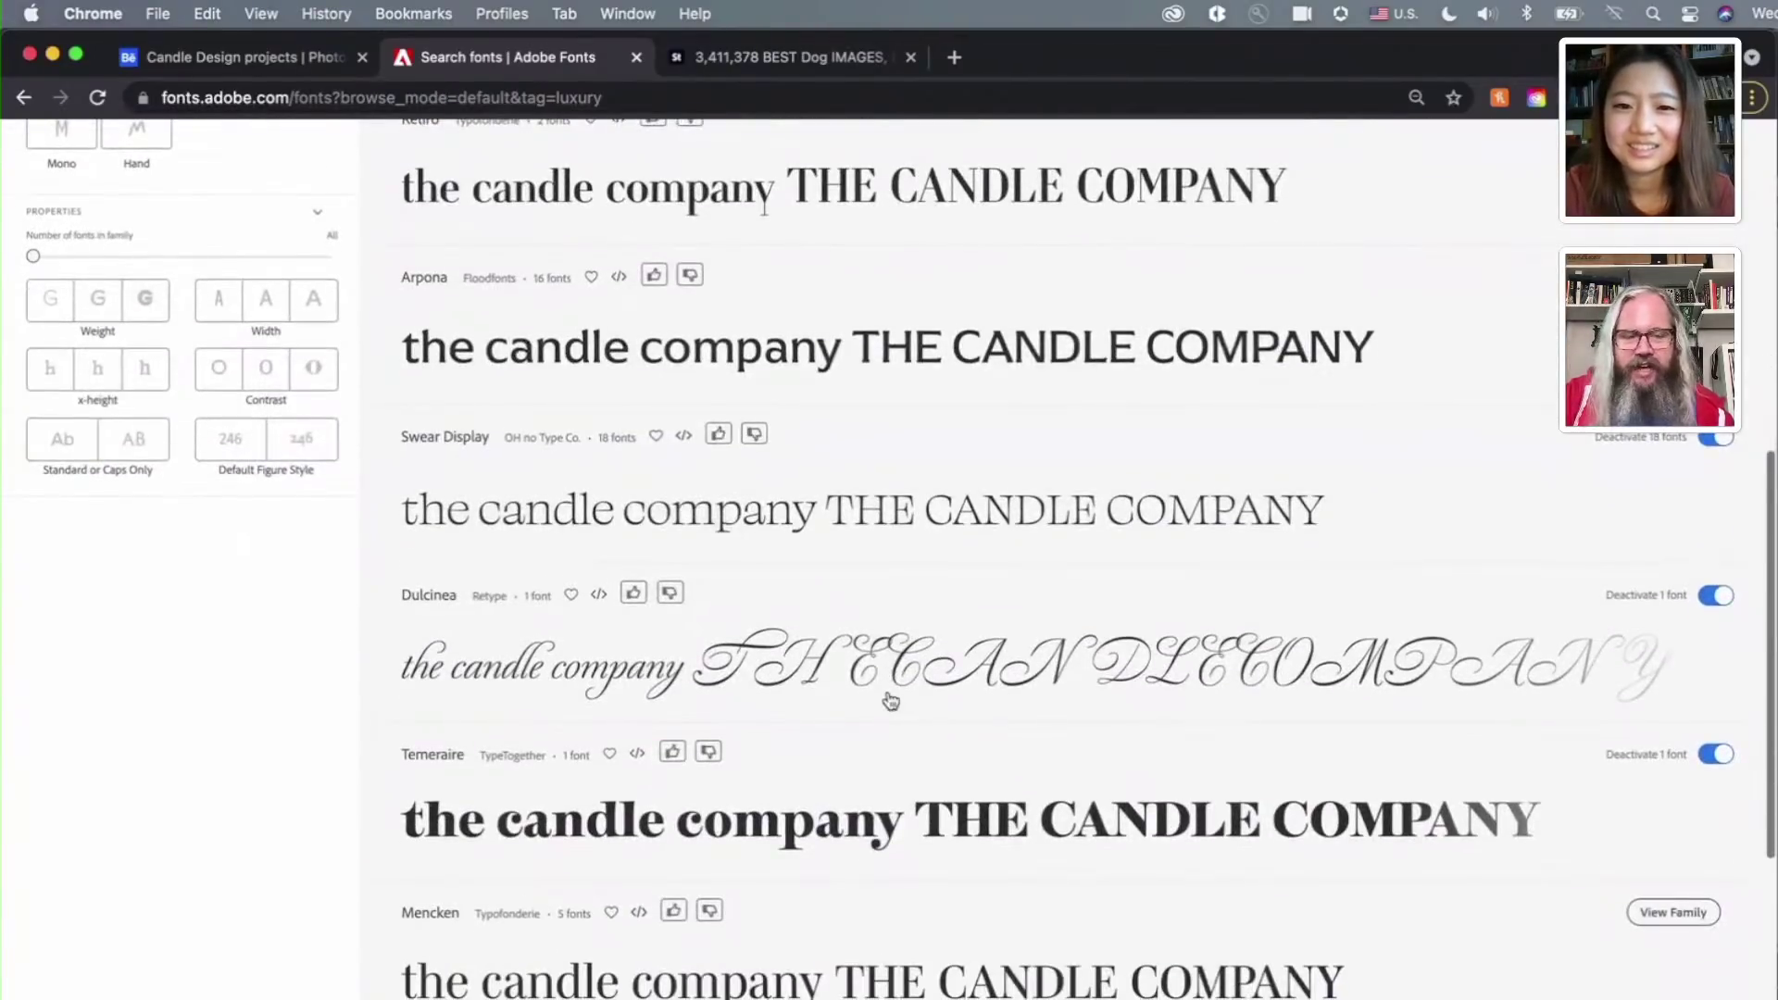
pyautogui.scroll(-2, 889, 699)
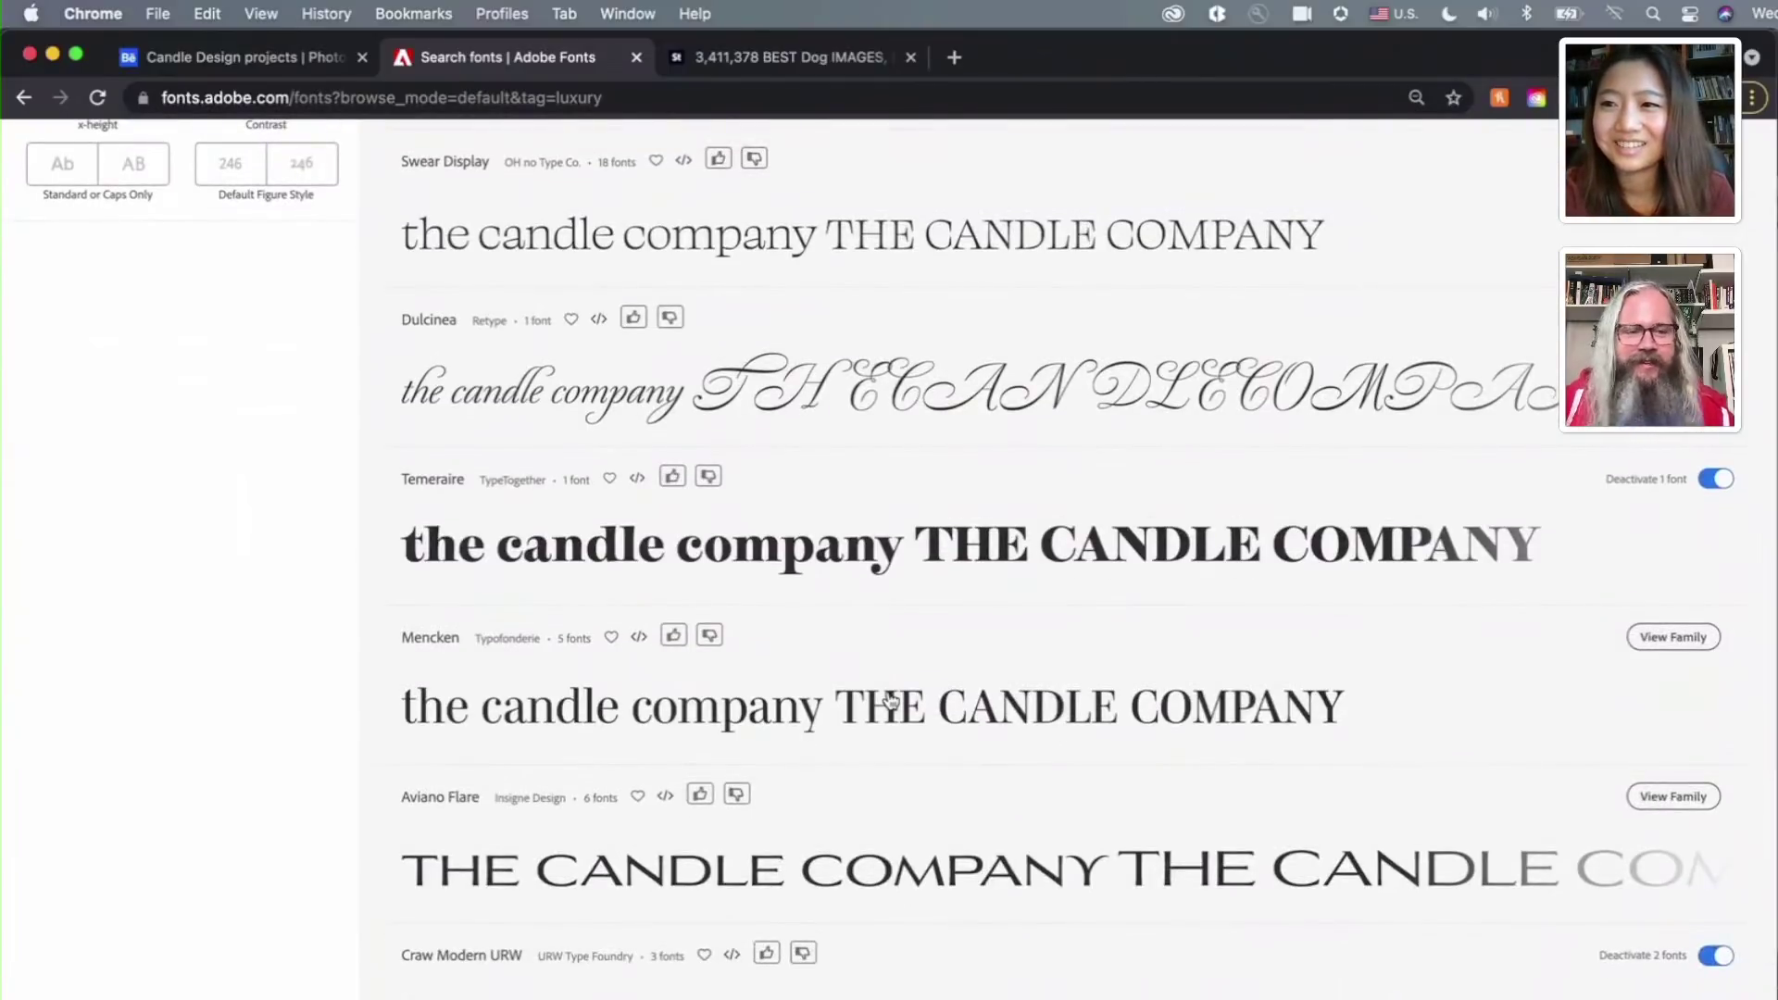
pyautogui.scroll(-6, 973, 754)
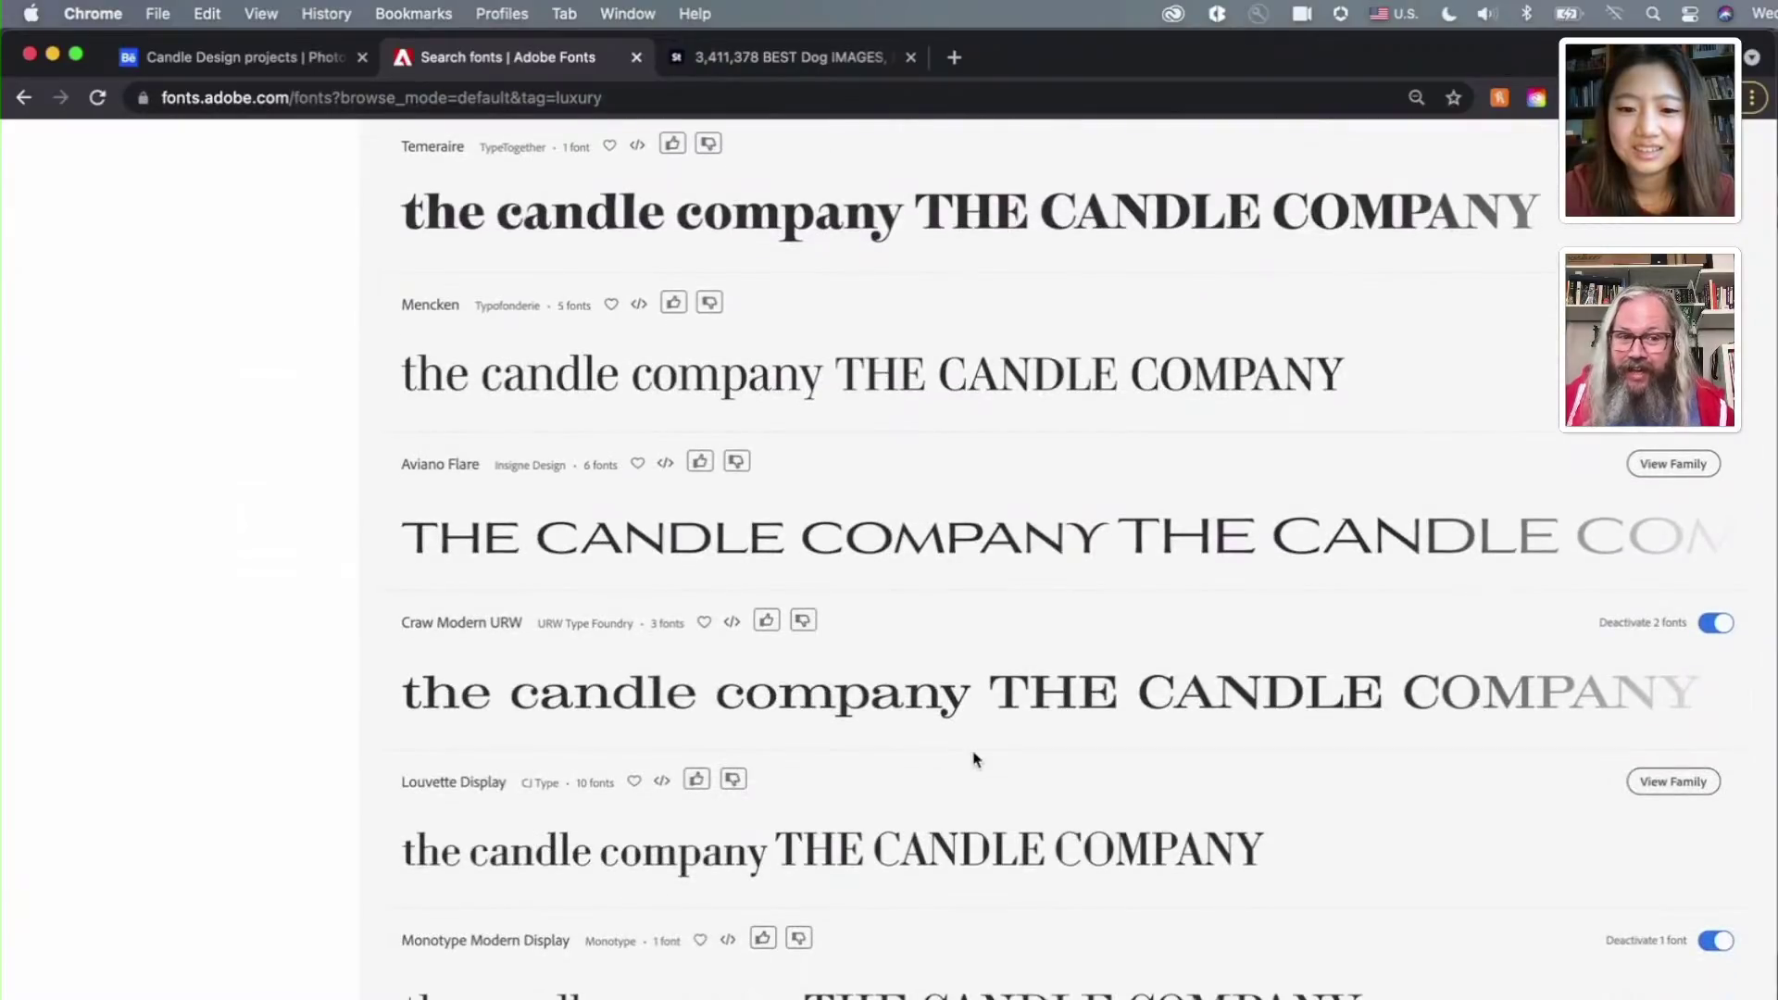
pyautogui.scroll(15, 974, 759)
pyautogui.scroll(5, 974, 759)
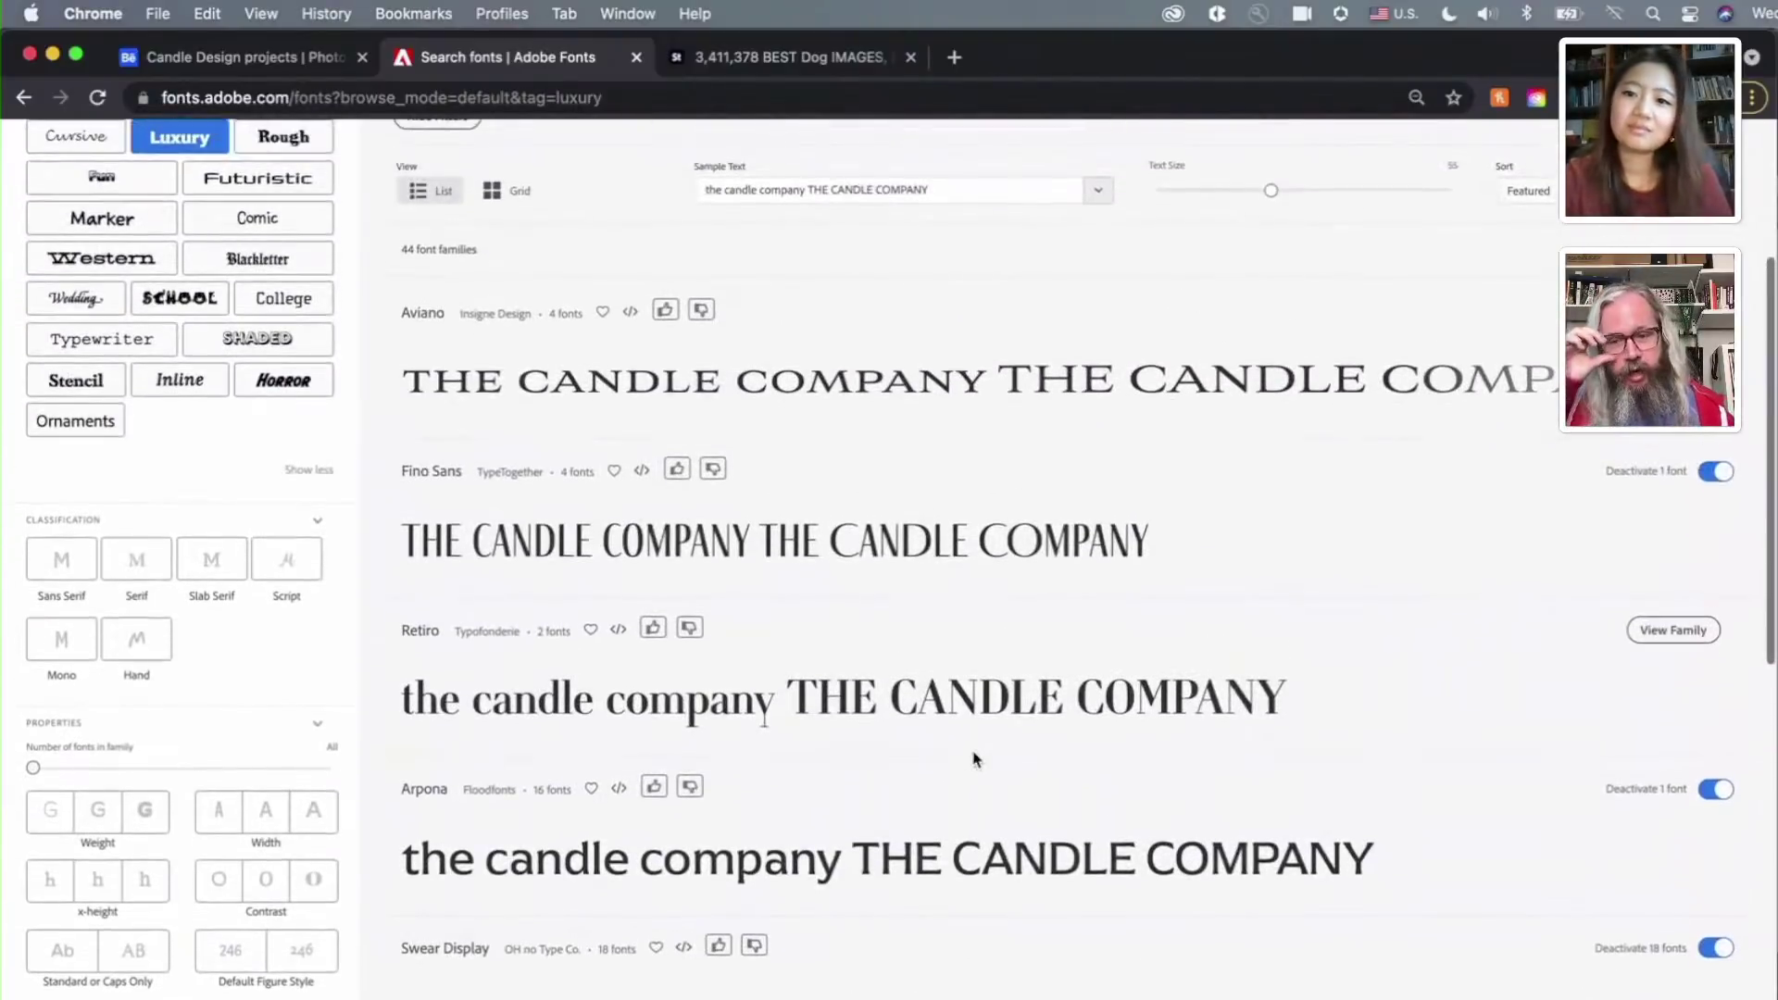
pyautogui.scroll(2, 973, 760)
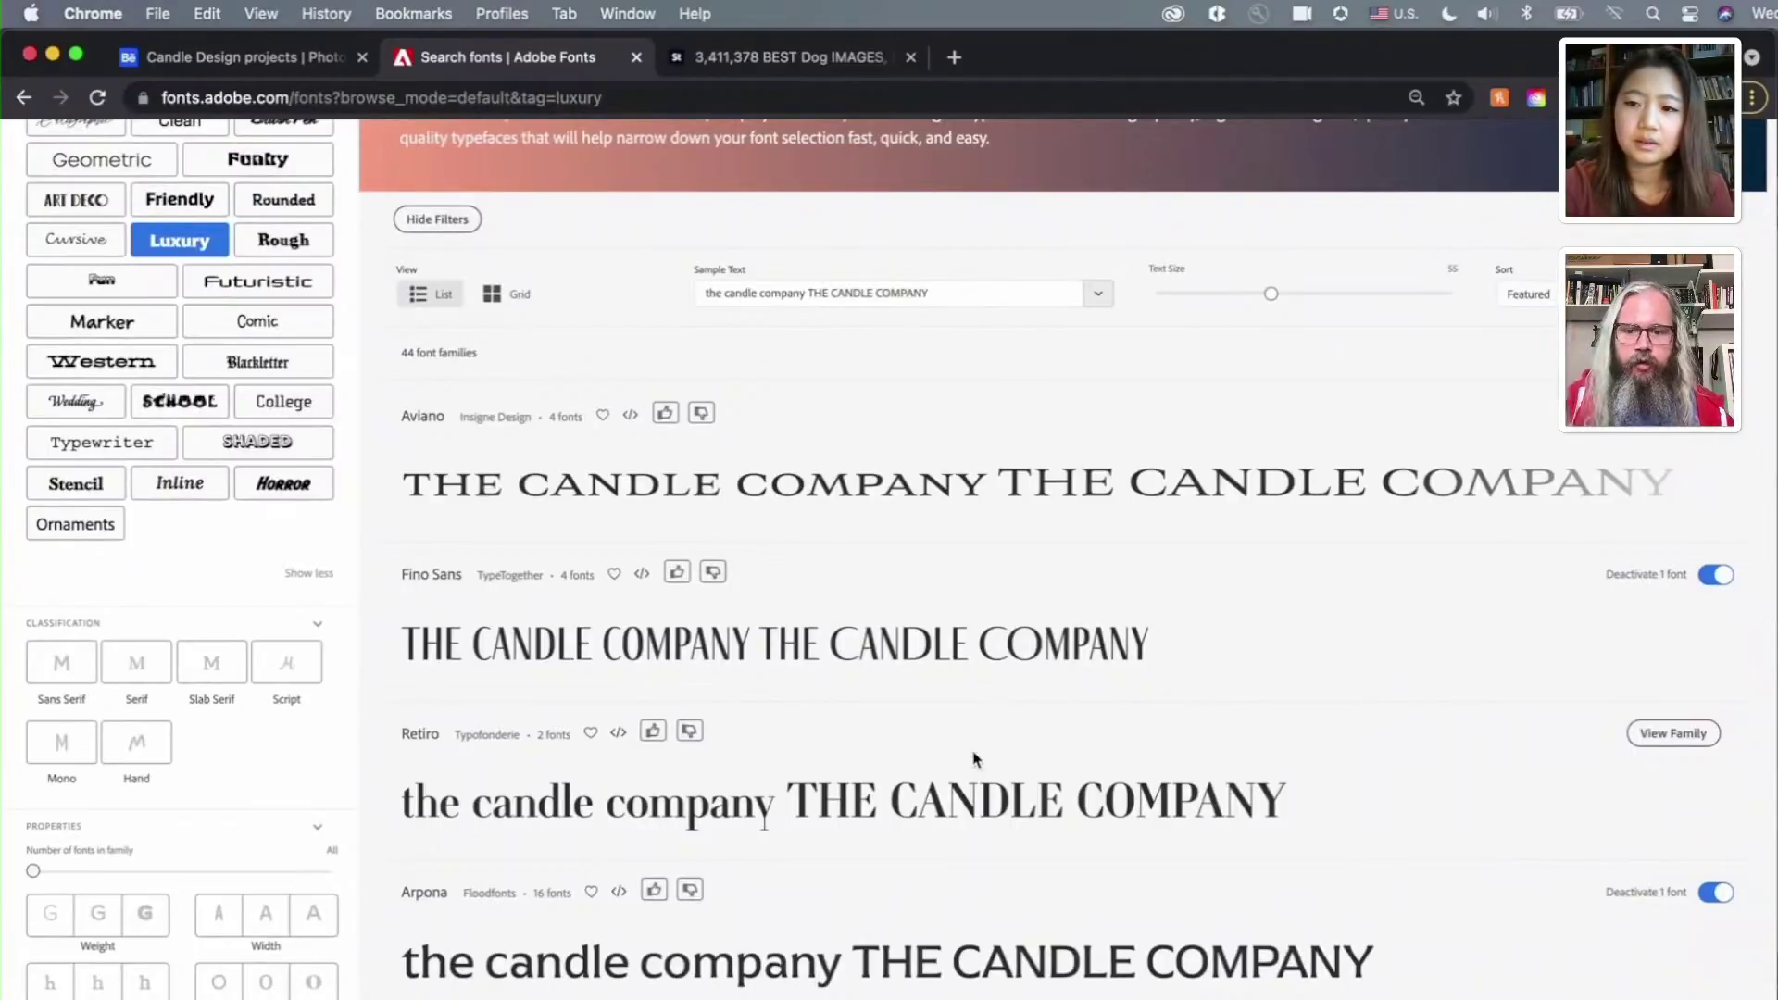
# Narrow the Luxury font families to high-contrast typefaces and compare how the sample text looks in them
pyautogui.scroll(1, 973, 760)
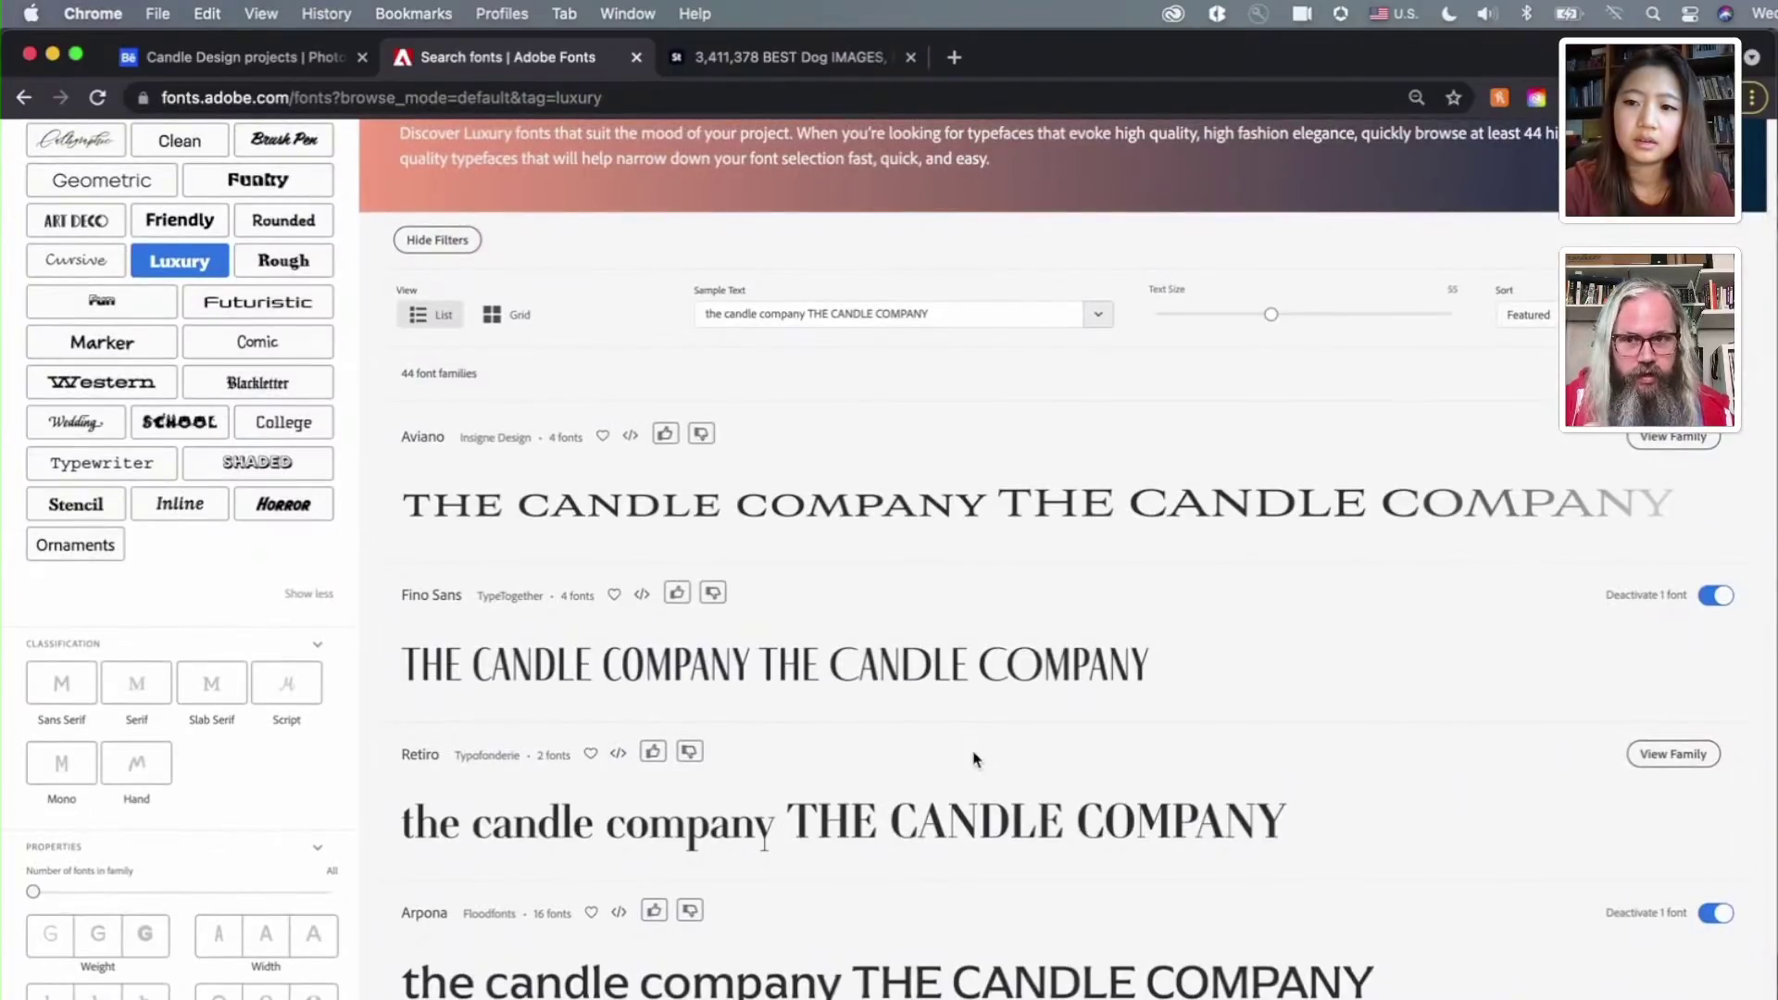
pyautogui.scroll(-1, 973, 759)
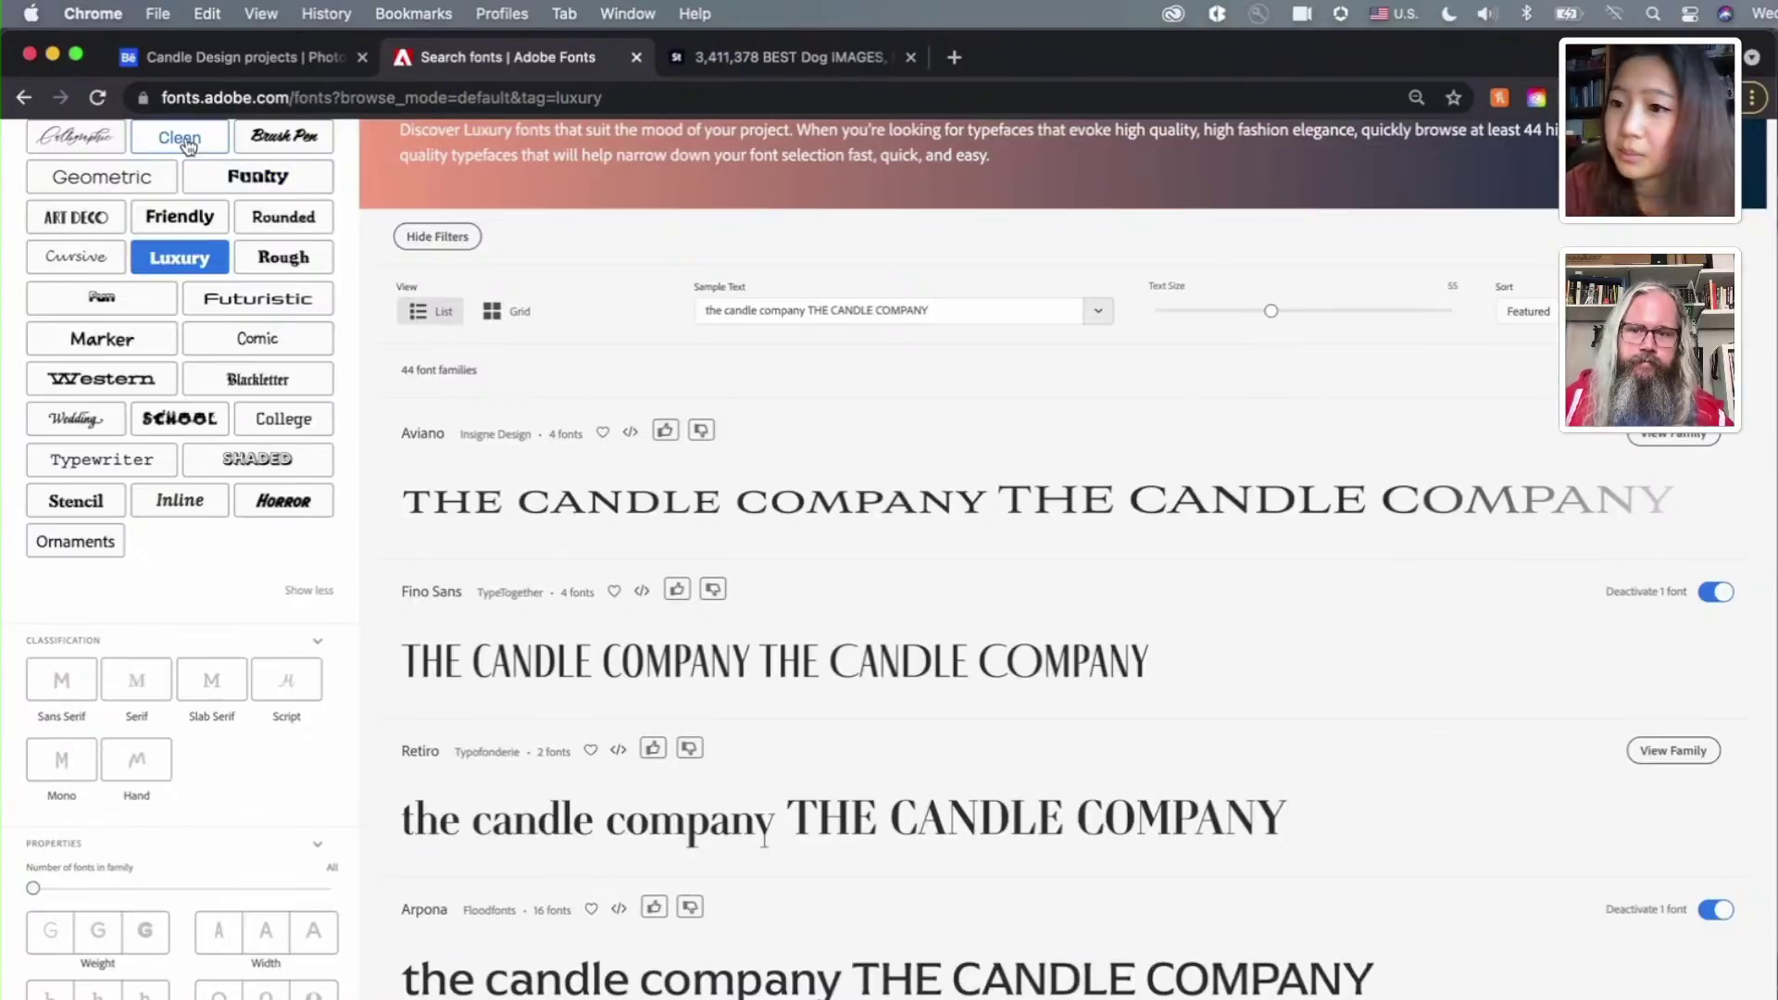
pyautogui.click(314, 993)
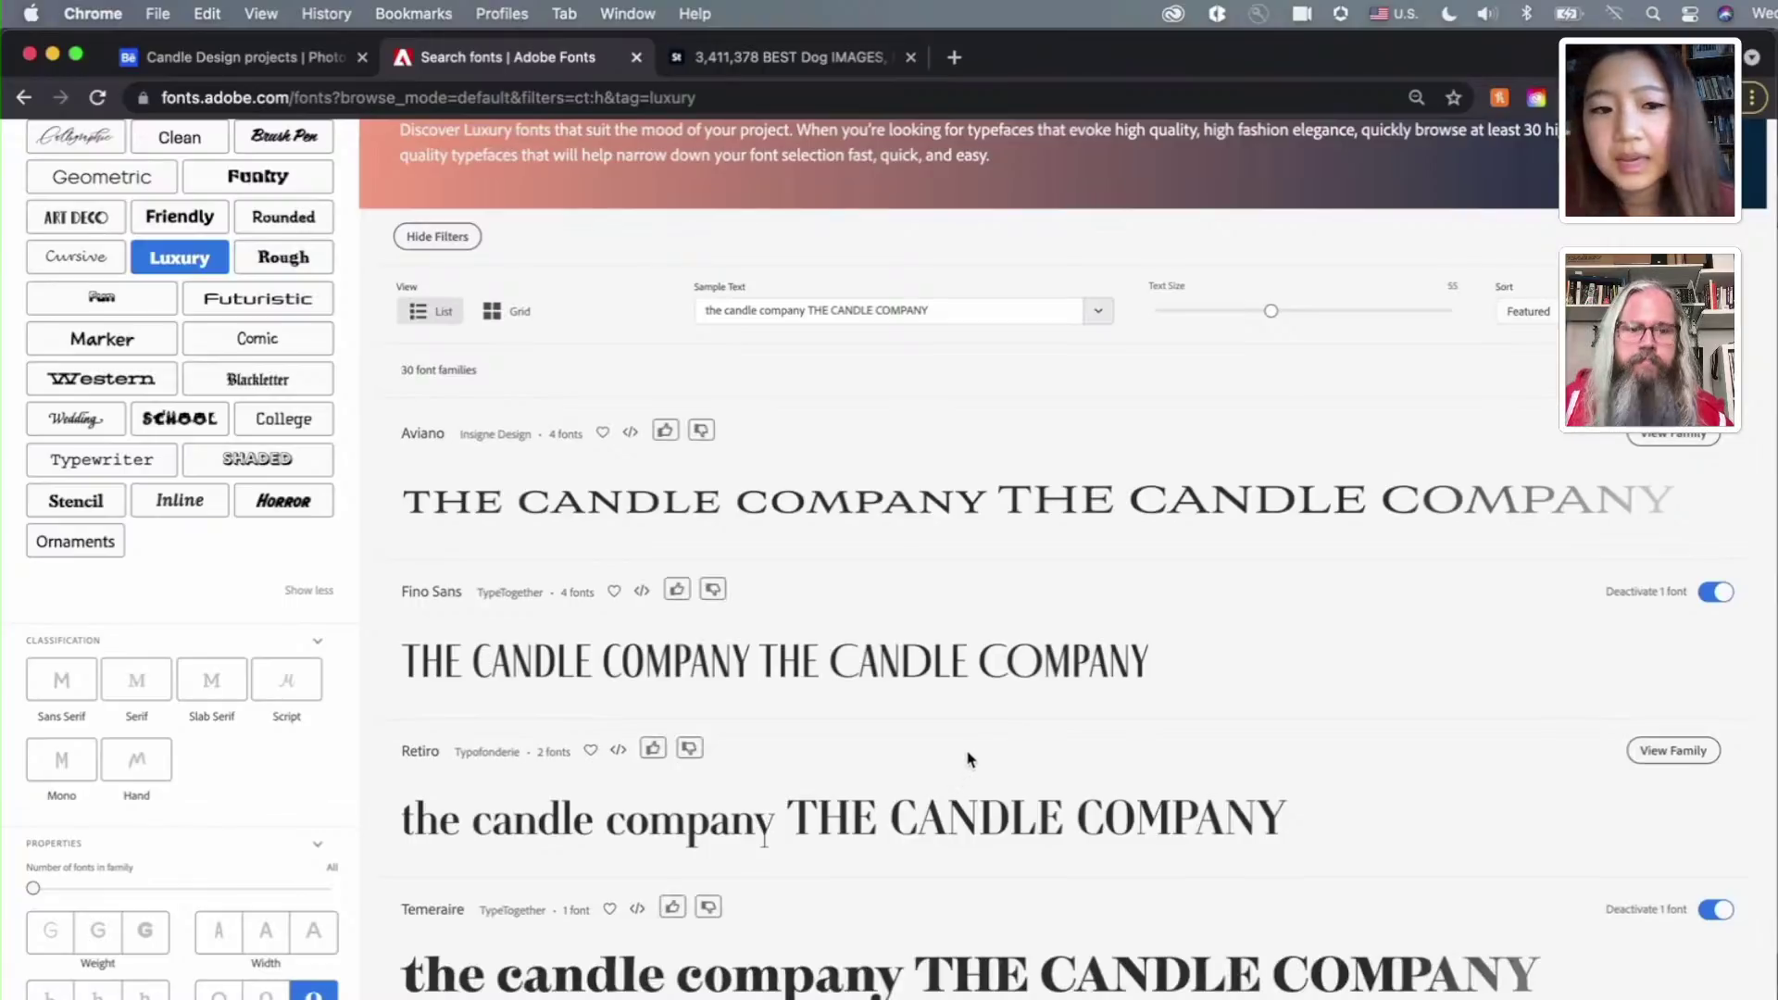
pyautogui.scroll(-3, 512, 650)
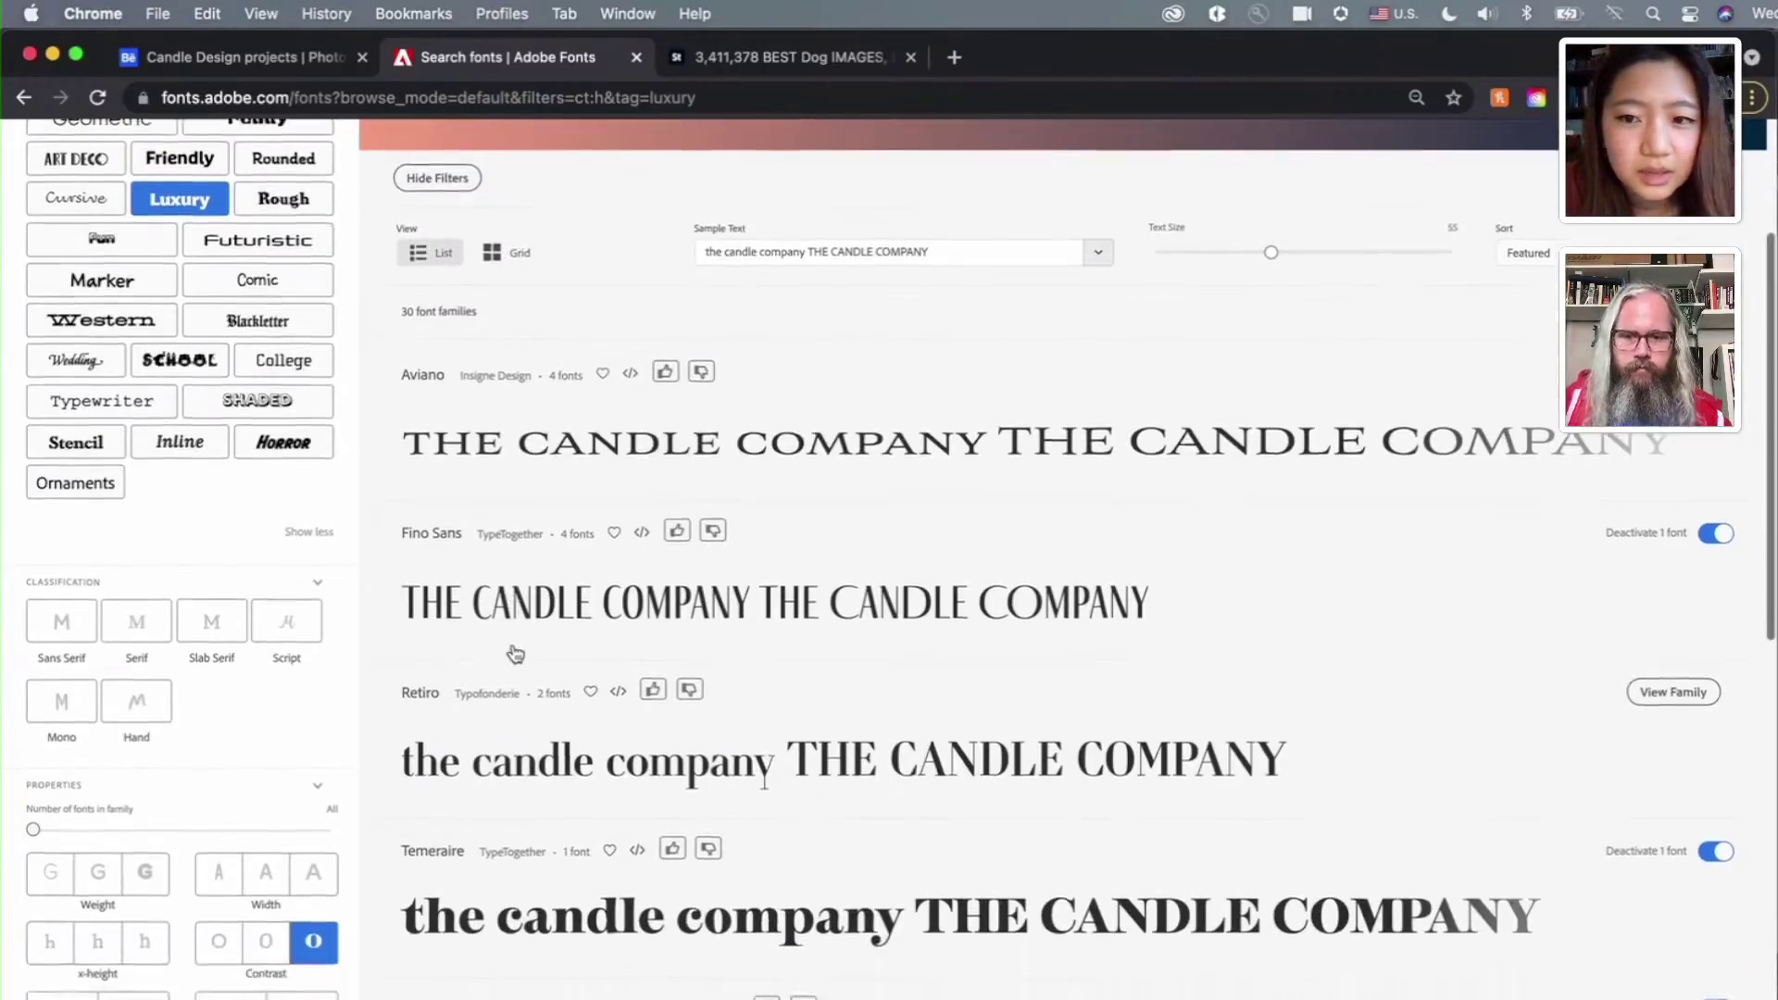
pyautogui.scroll(-1, 516, 653)
pyautogui.scroll(1, 516, 653)
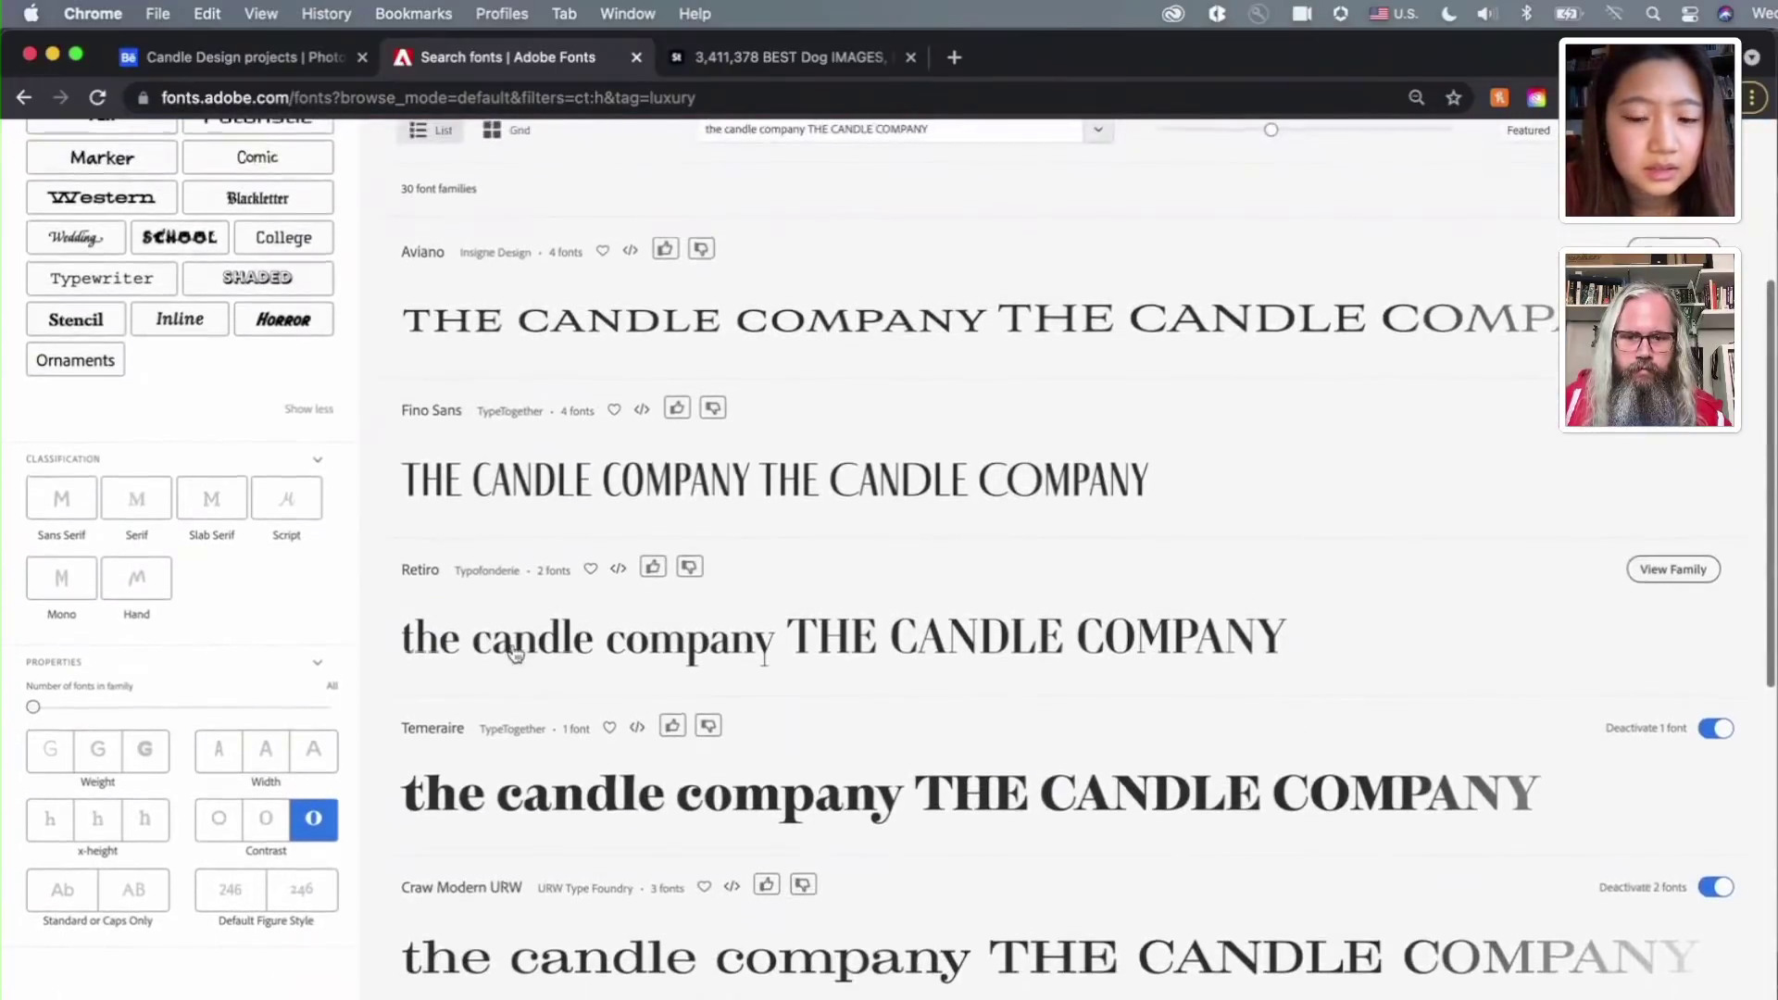
pyautogui.scroll(-4, 516, 653)
pyautogui.scroll(-8, 516, 653)
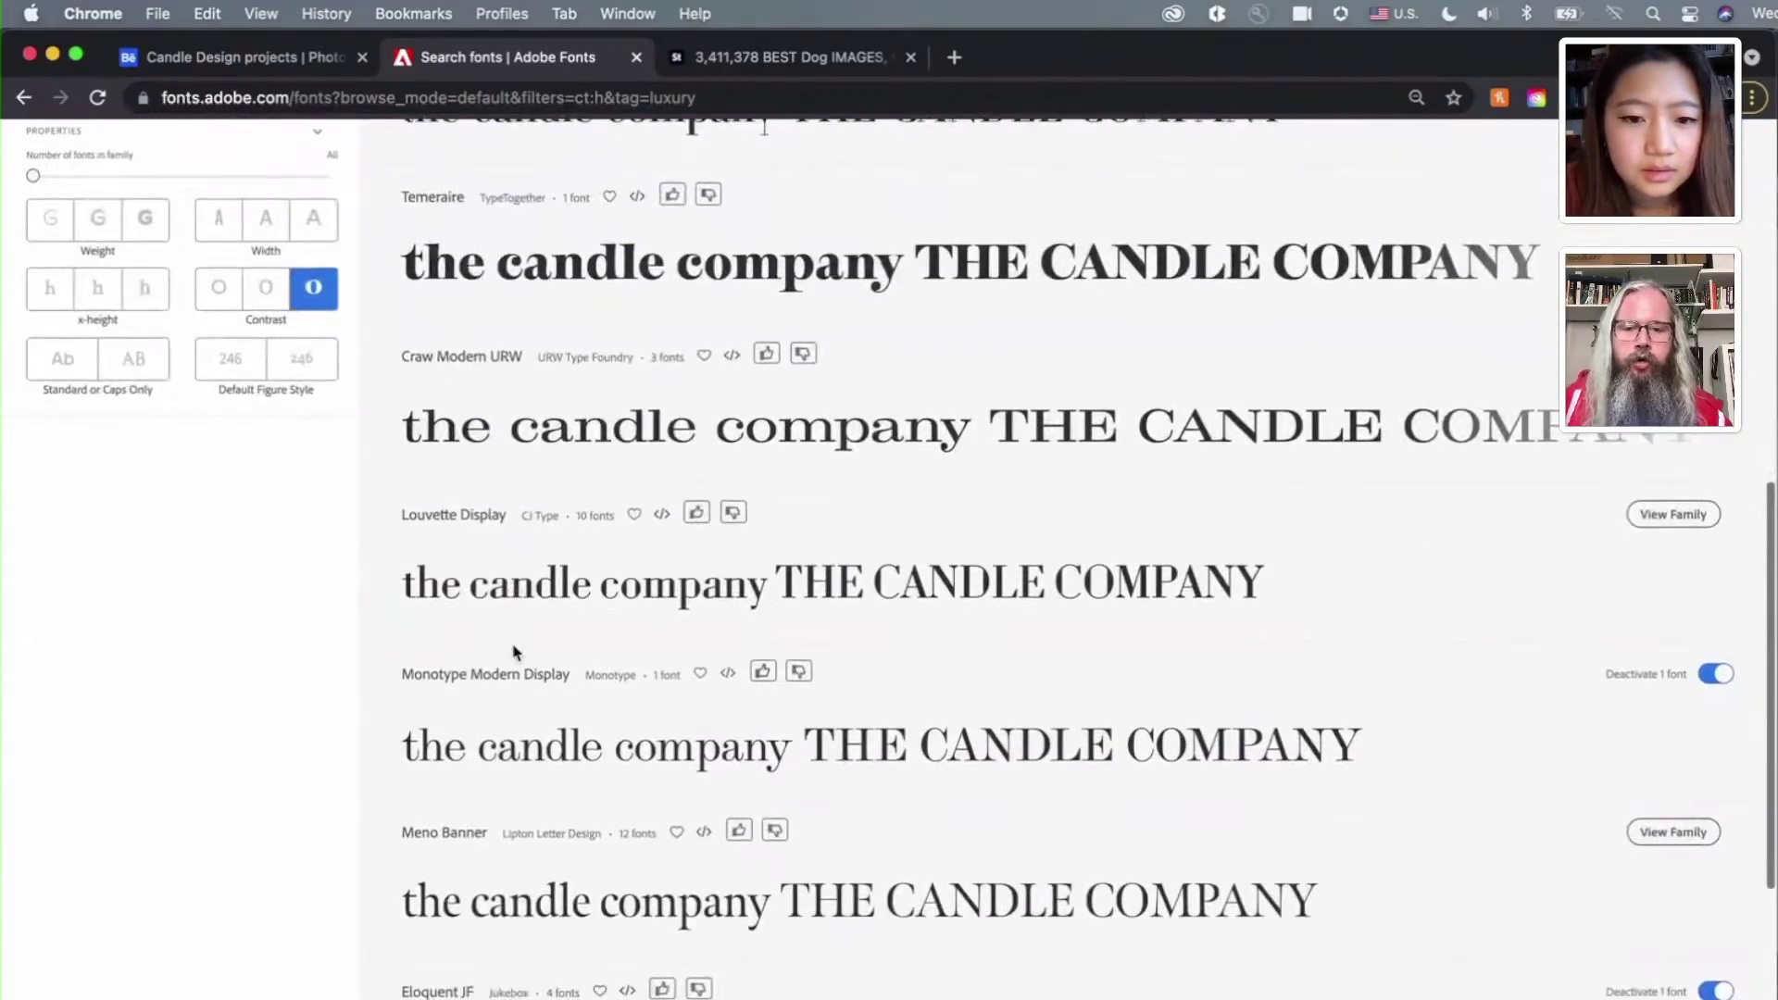
pyautogui.scroll(15, 514, 651)
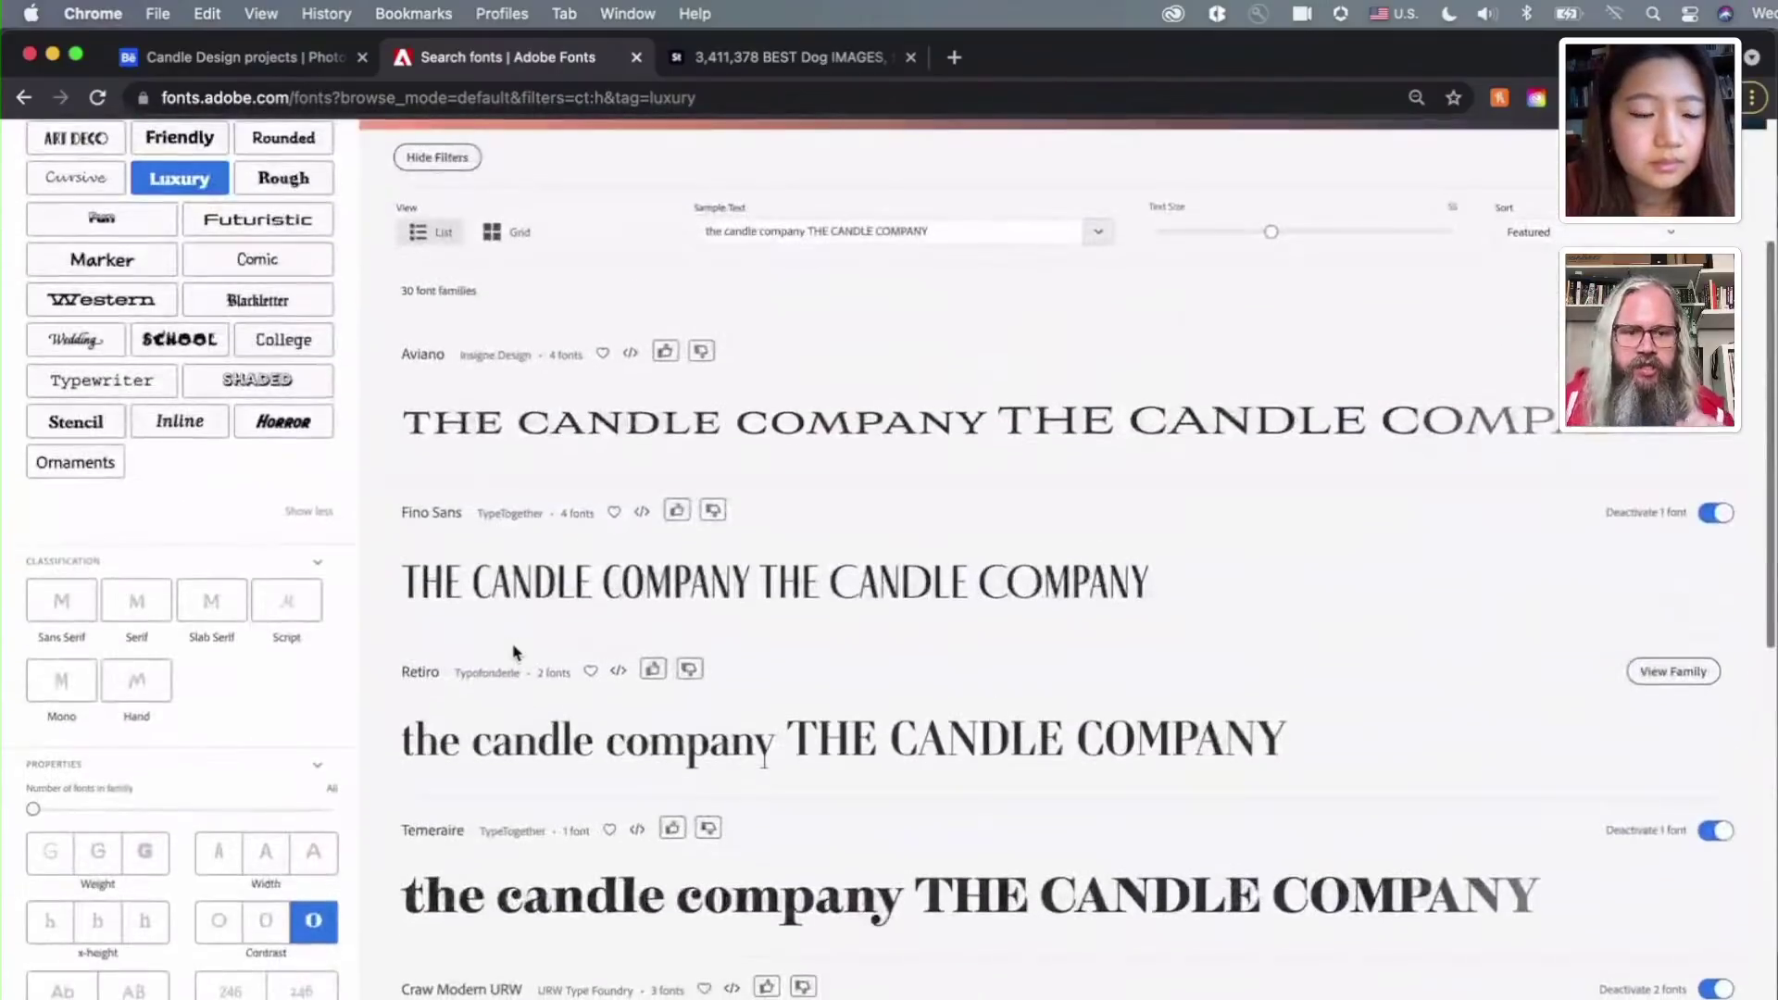
# Remove the Luxury tag, filter the high-contrast families by the Sans Serif classification and review the sample text
pyautogui.click(190, 181)
pyautogui.click(61, 600)
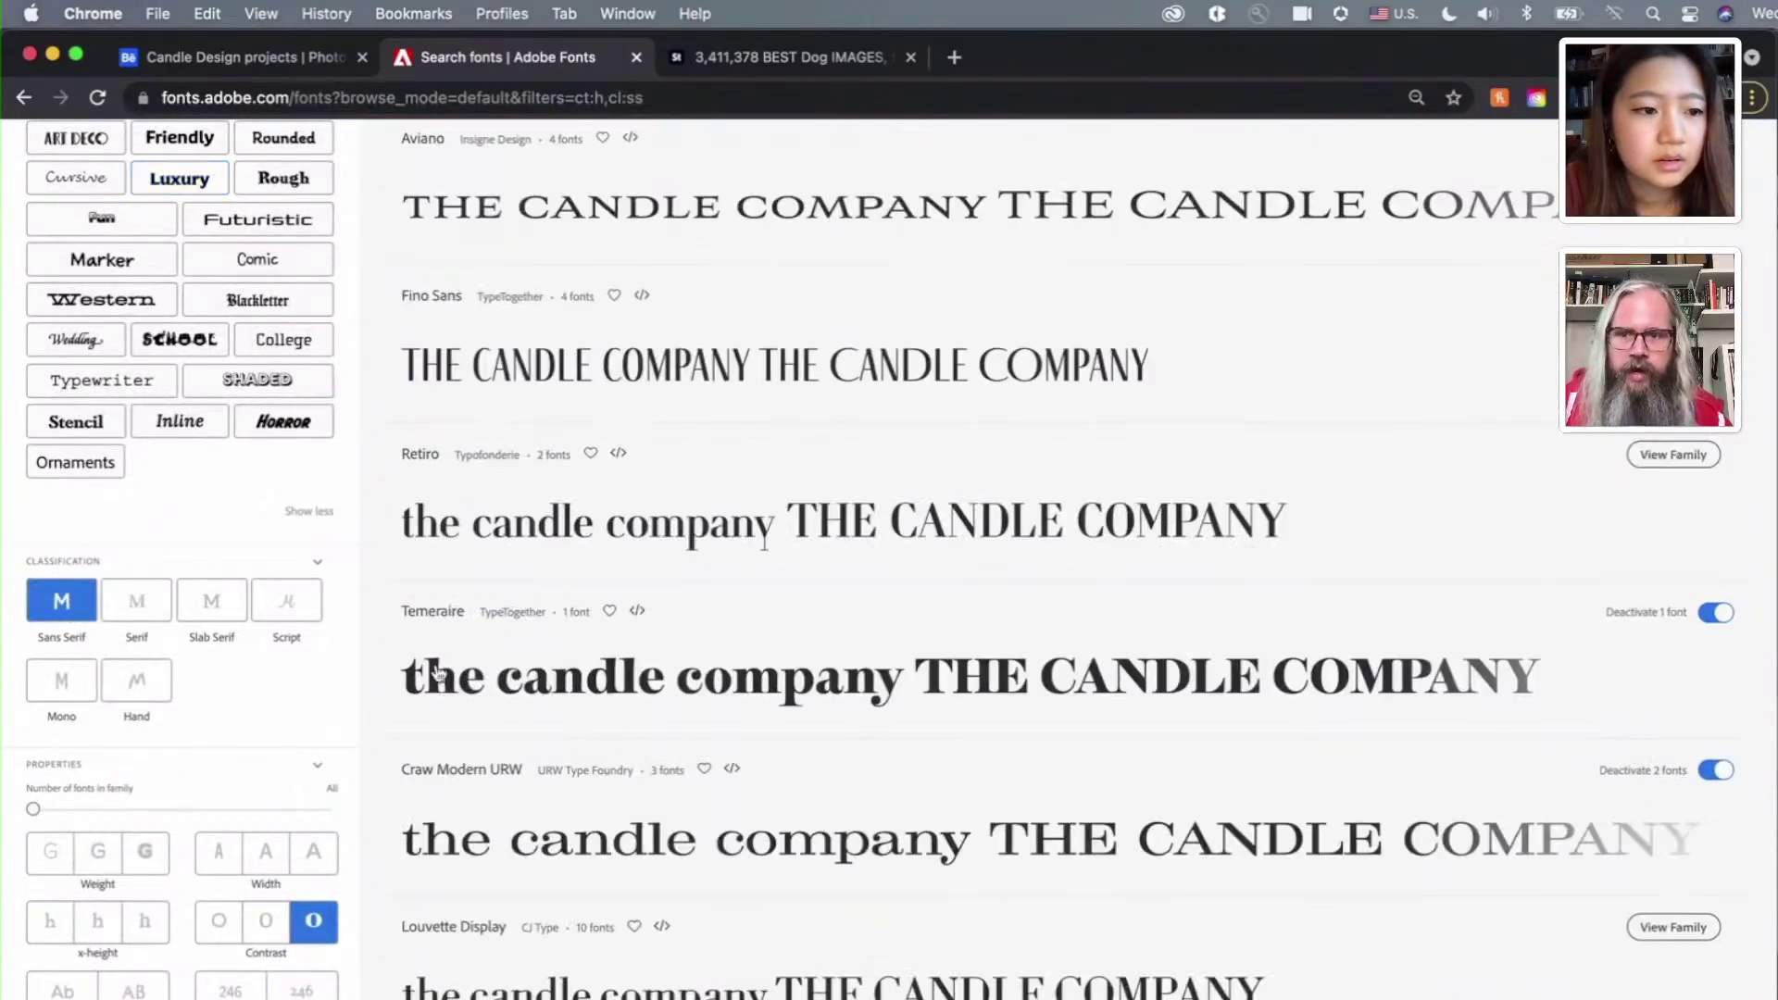
pyautogui.scroll(3, 593, 755)
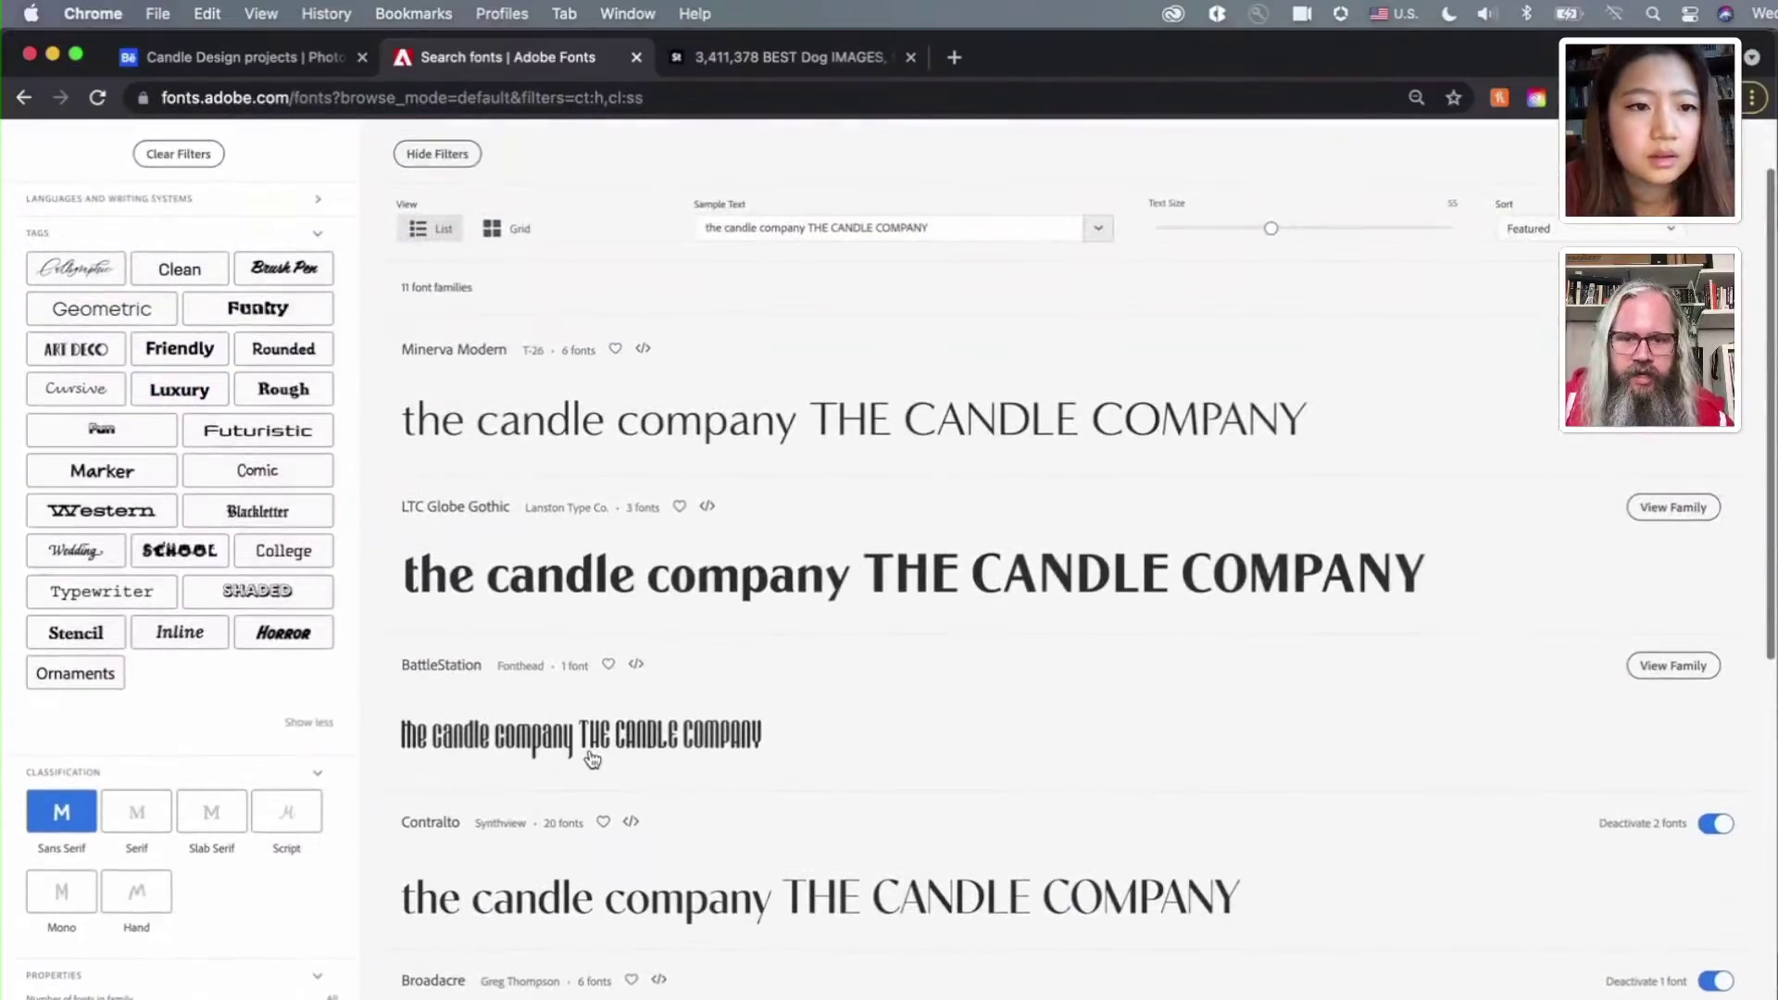
pyautogui.scroll(-2, 592, 758)
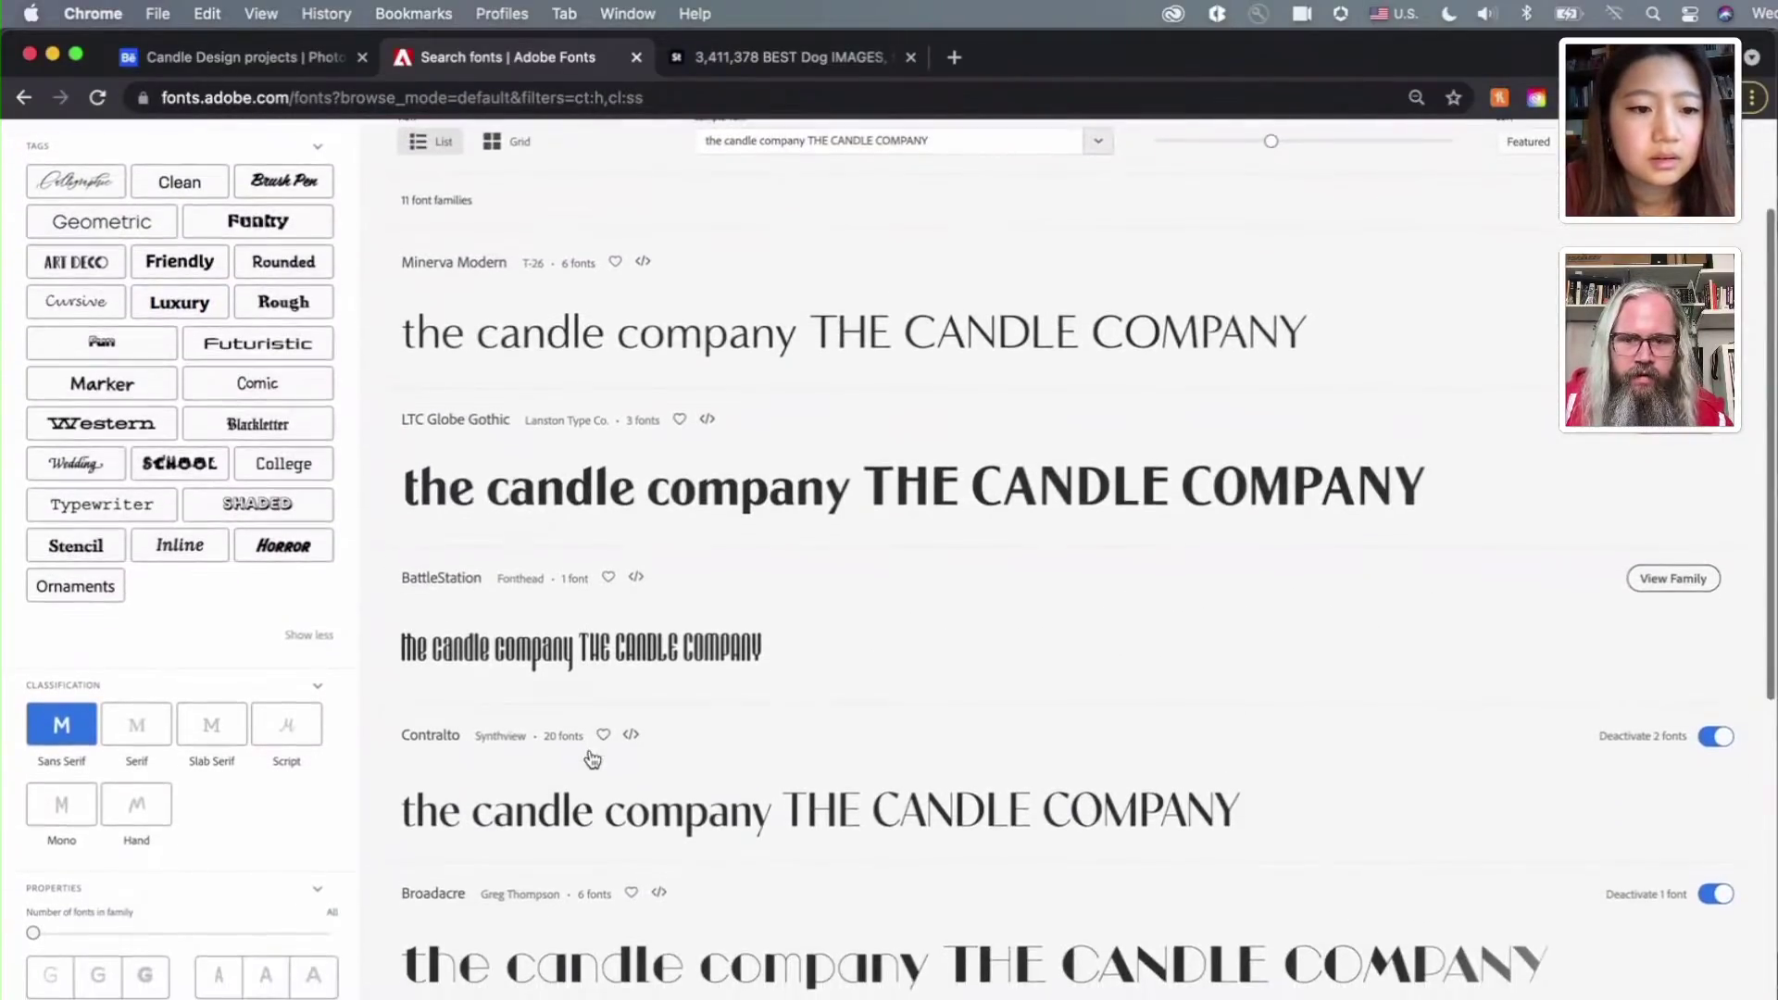
pyautogui.scroll(-1, 115, 876)
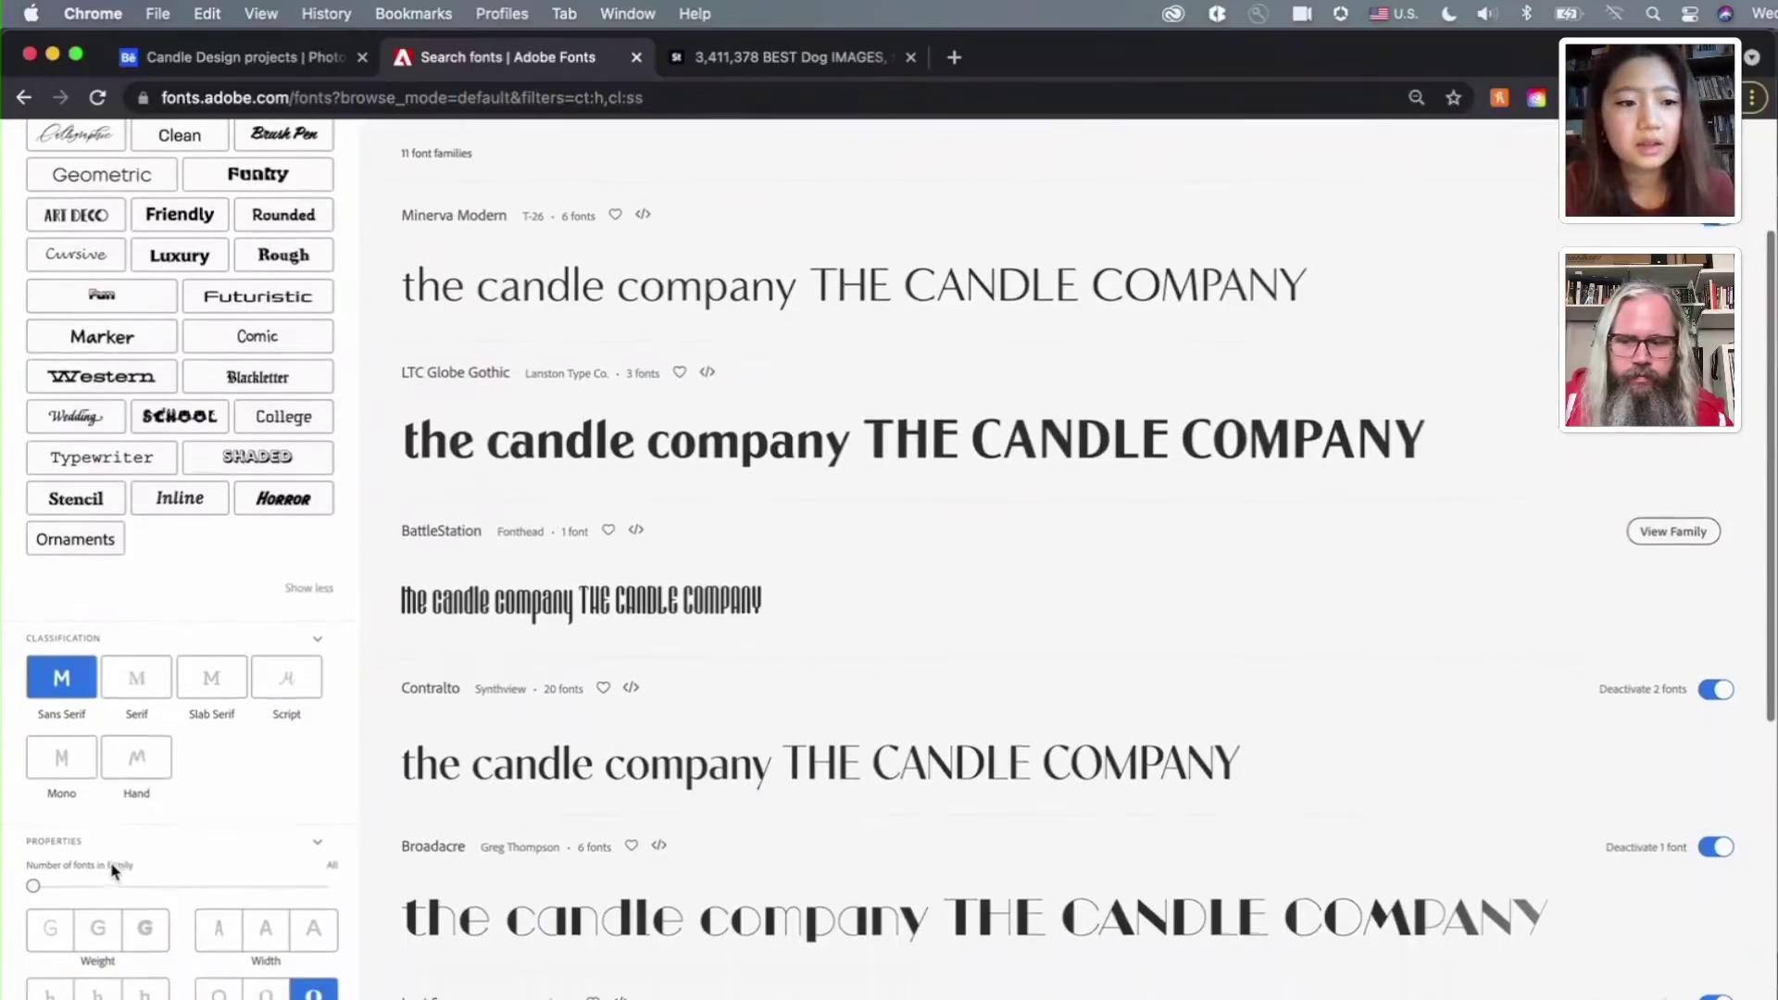
# Limit the results to families containing 3 to 25+ fonts
pyautogui.click(32, 881)
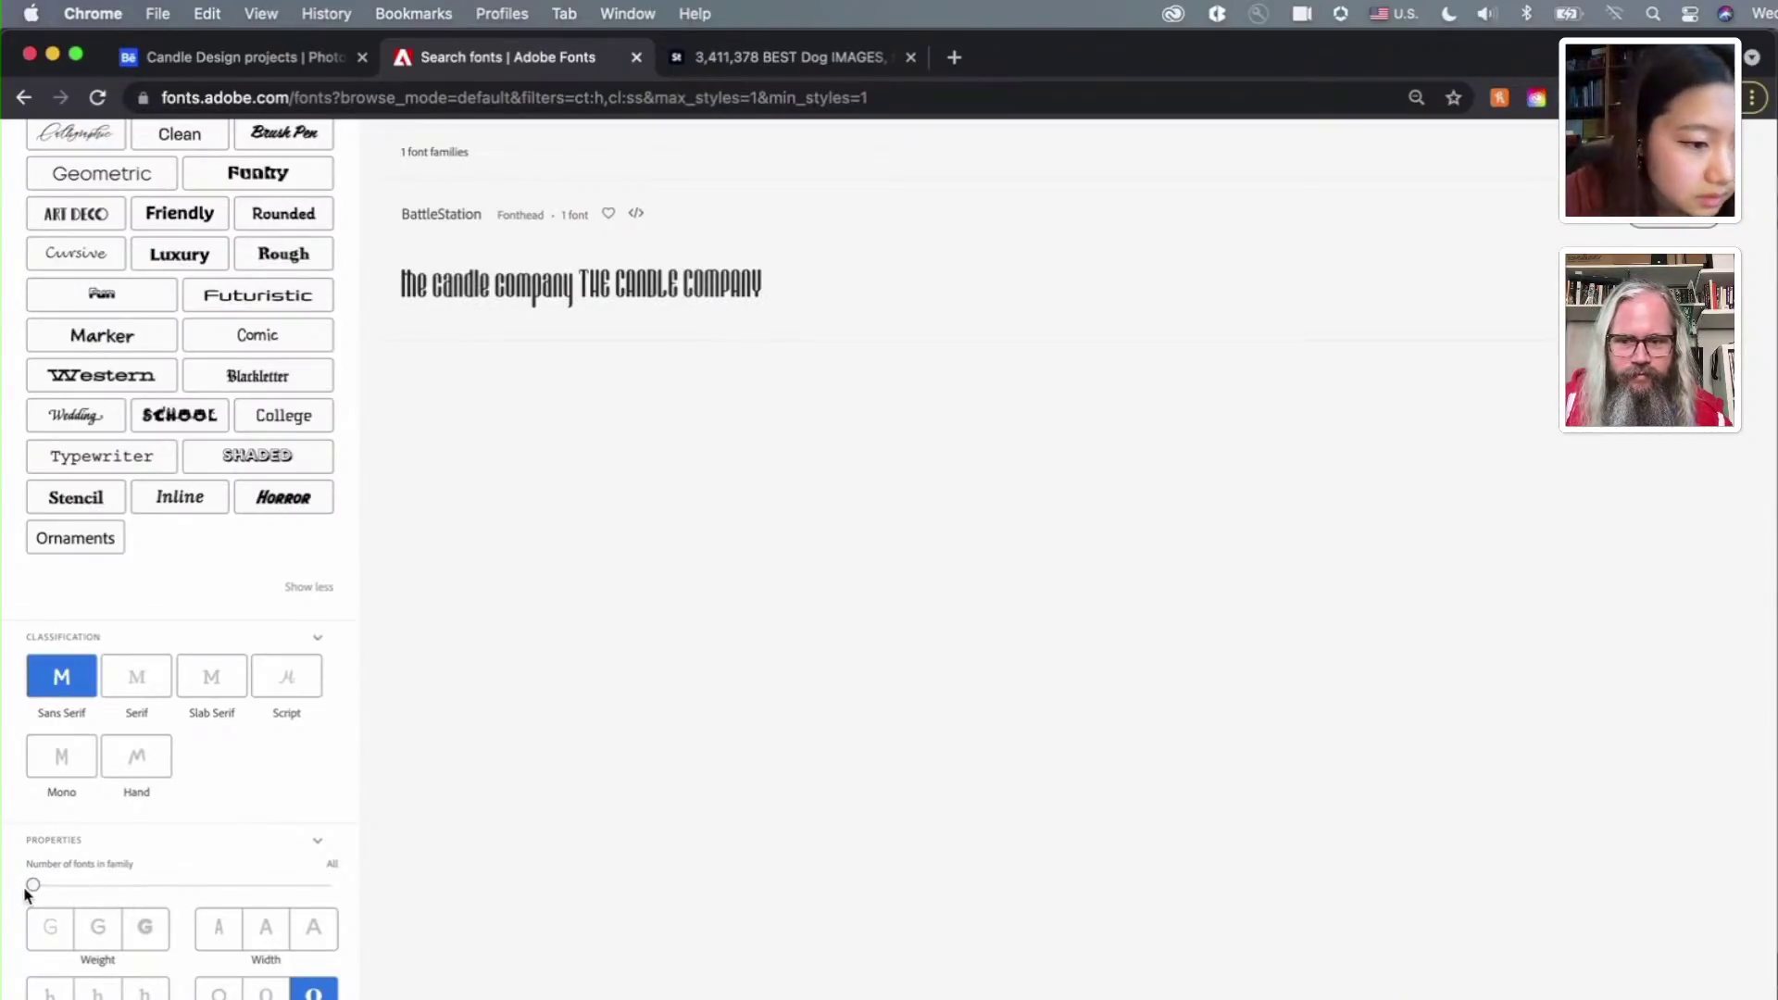
pyautogui.moveTo(30, 887); pyautogui.dragTo(347, 891)
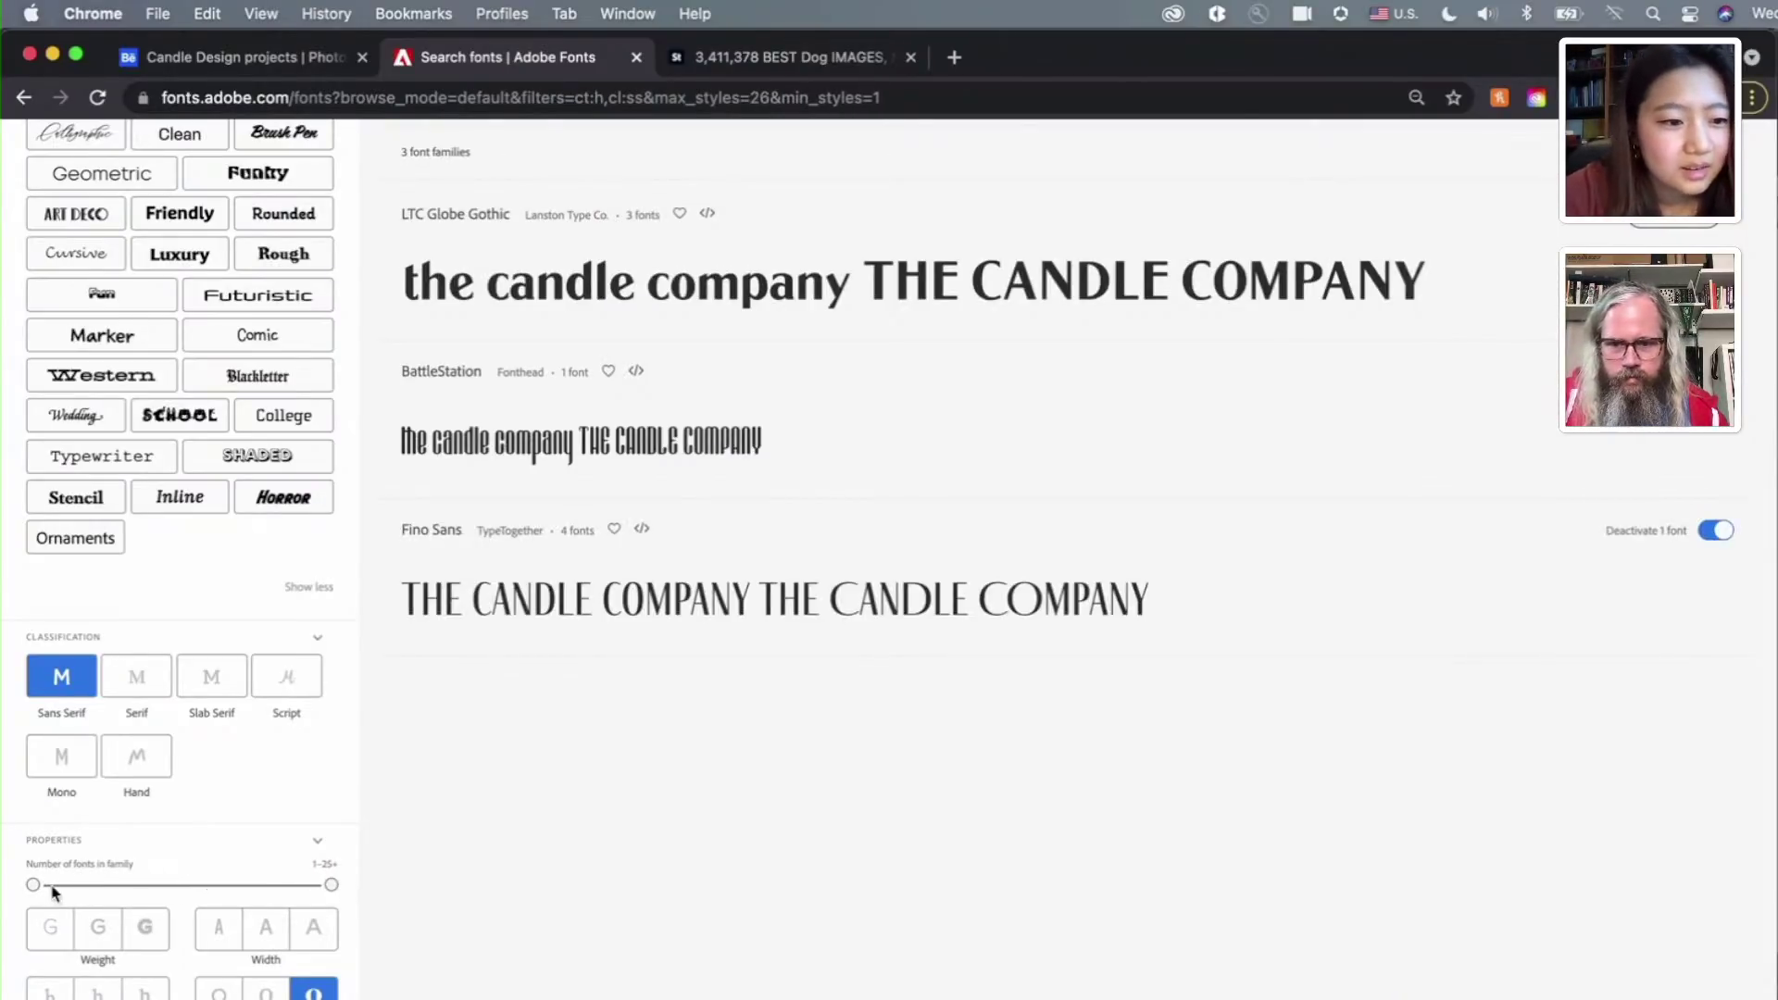
pyautogui.moveTo(33, 884)
pyautogui.mouseDown()
pyautogui.moveTo(85, 884)
pyautogui.moveTo(57, 885)
pyautogui.mouseUp()
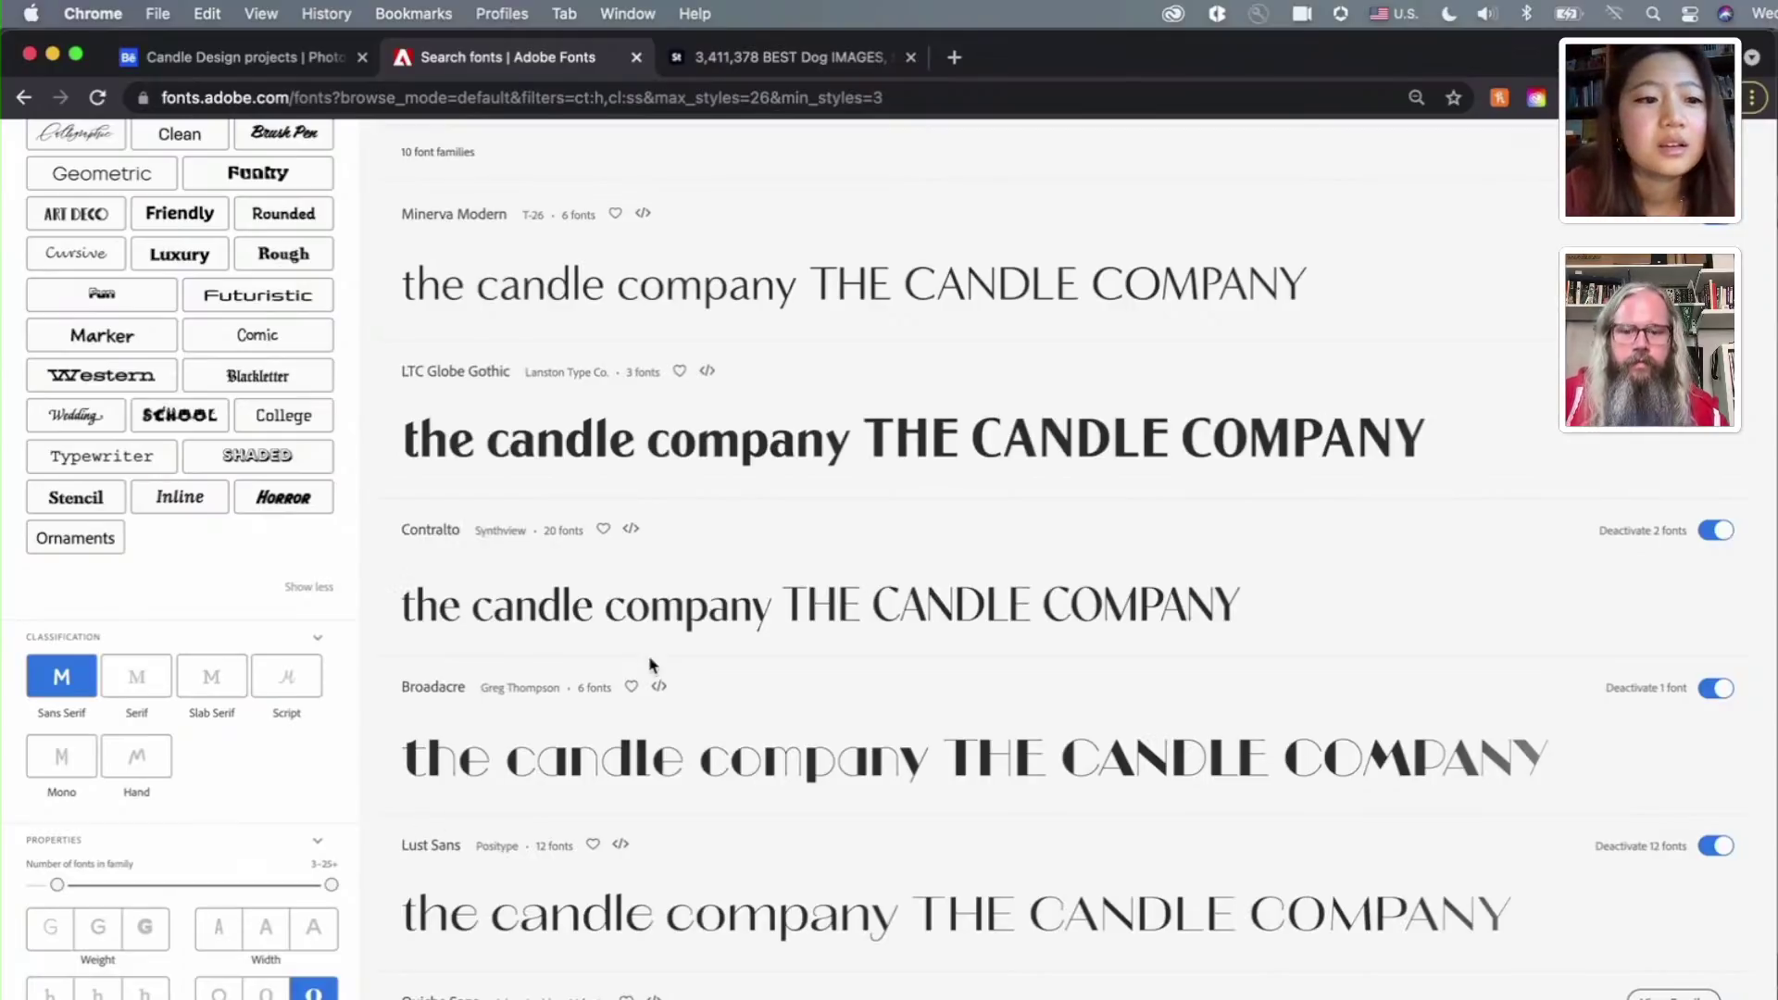
# Compare the sample text's letterforms across the filtered high-contrast sans serif families, from Minerva Modern through Fino Sans
pyautogui.scroll(1, 219, 829)
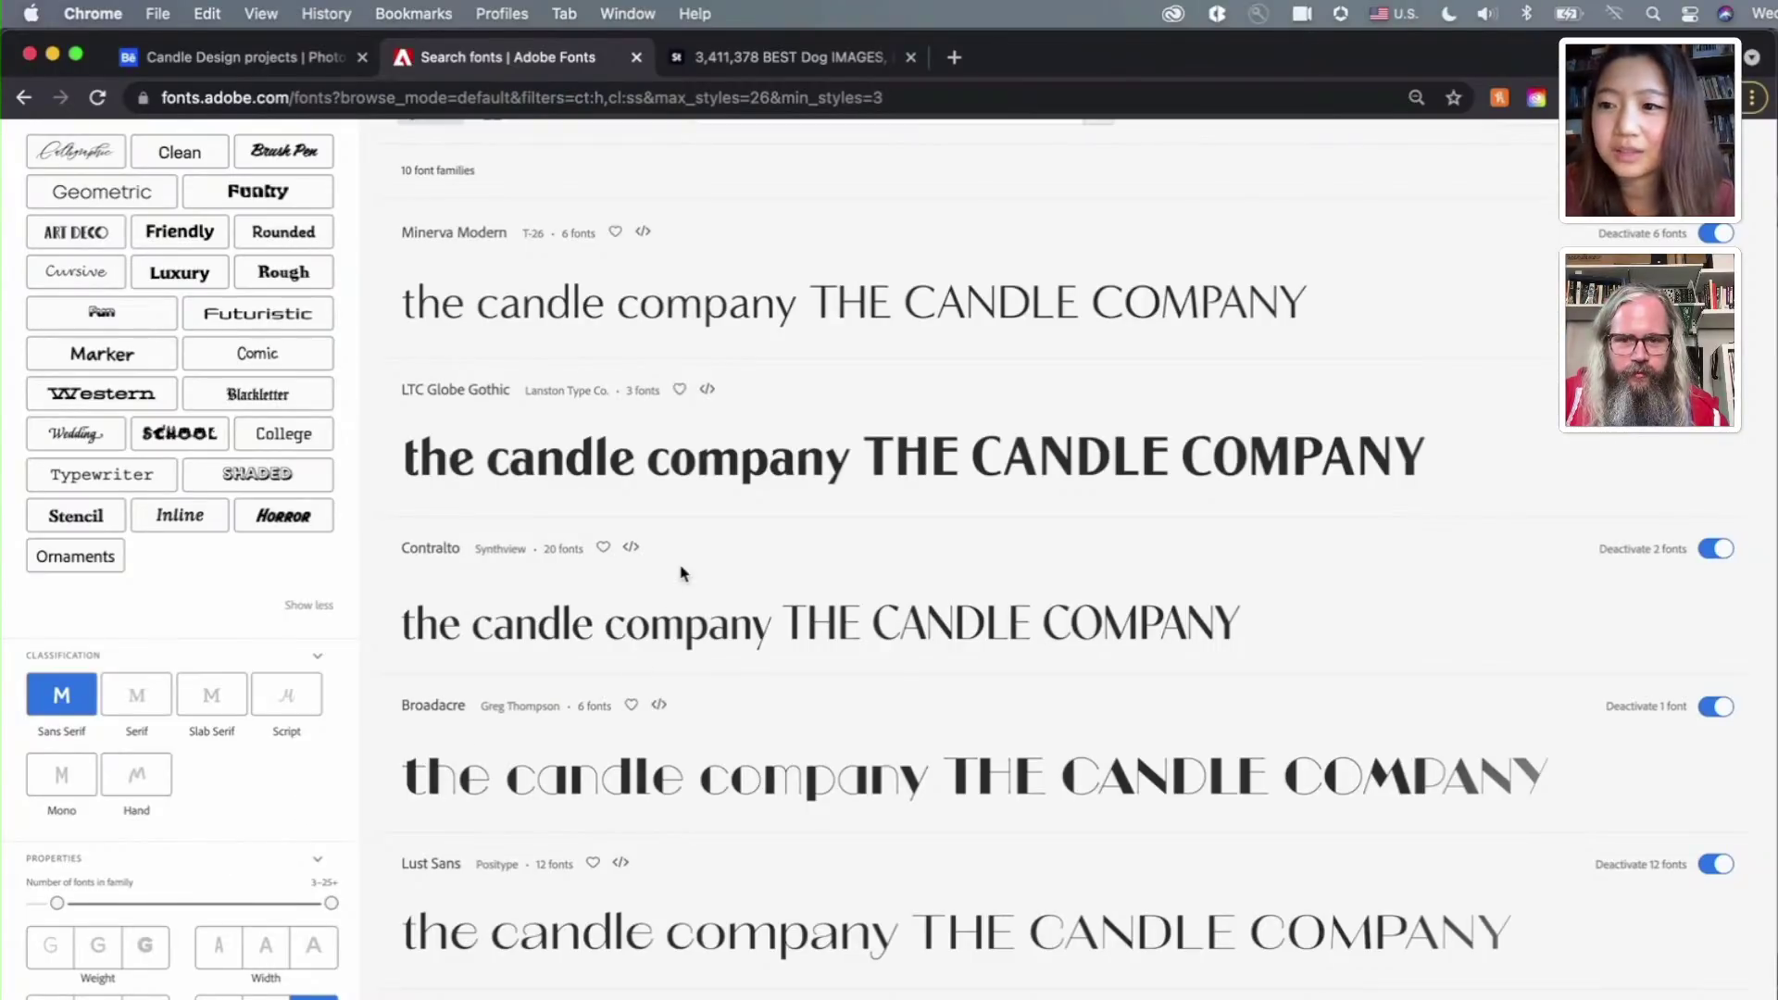
pyautogui.scroll(-1, 921, 325)
pyautogui.scroll(2, 920, 325)
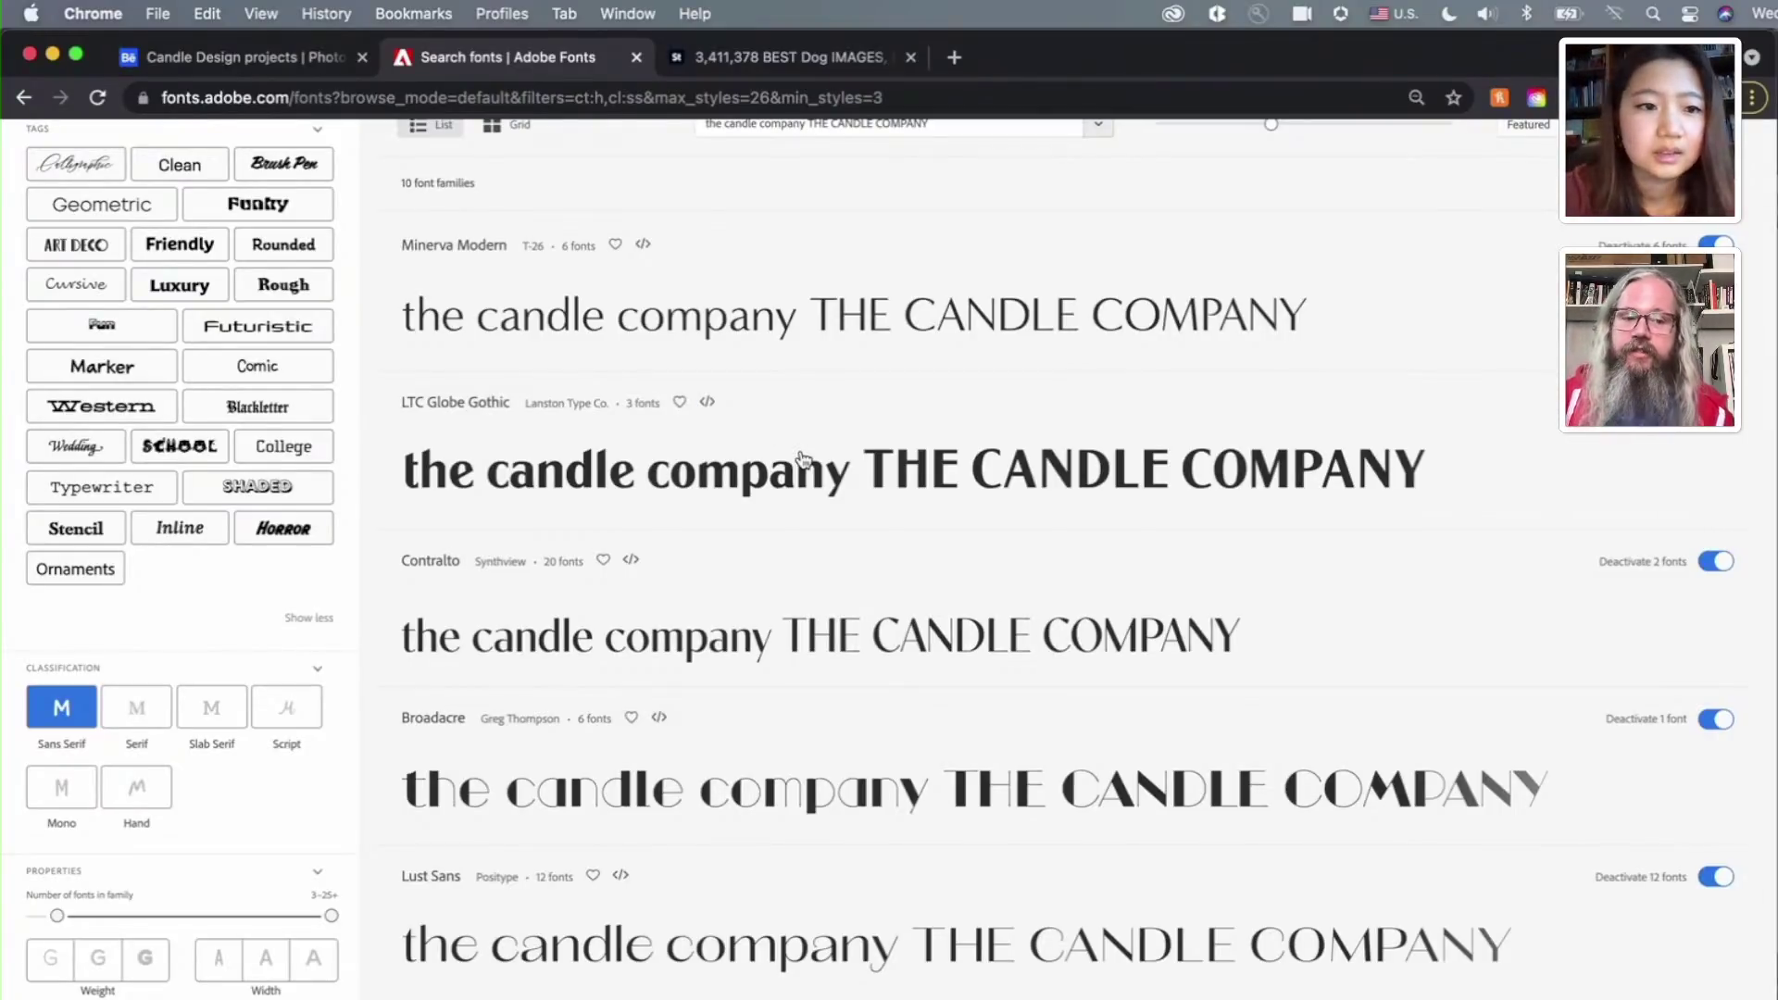
pyautogui.scroll(-5, 827, 708)
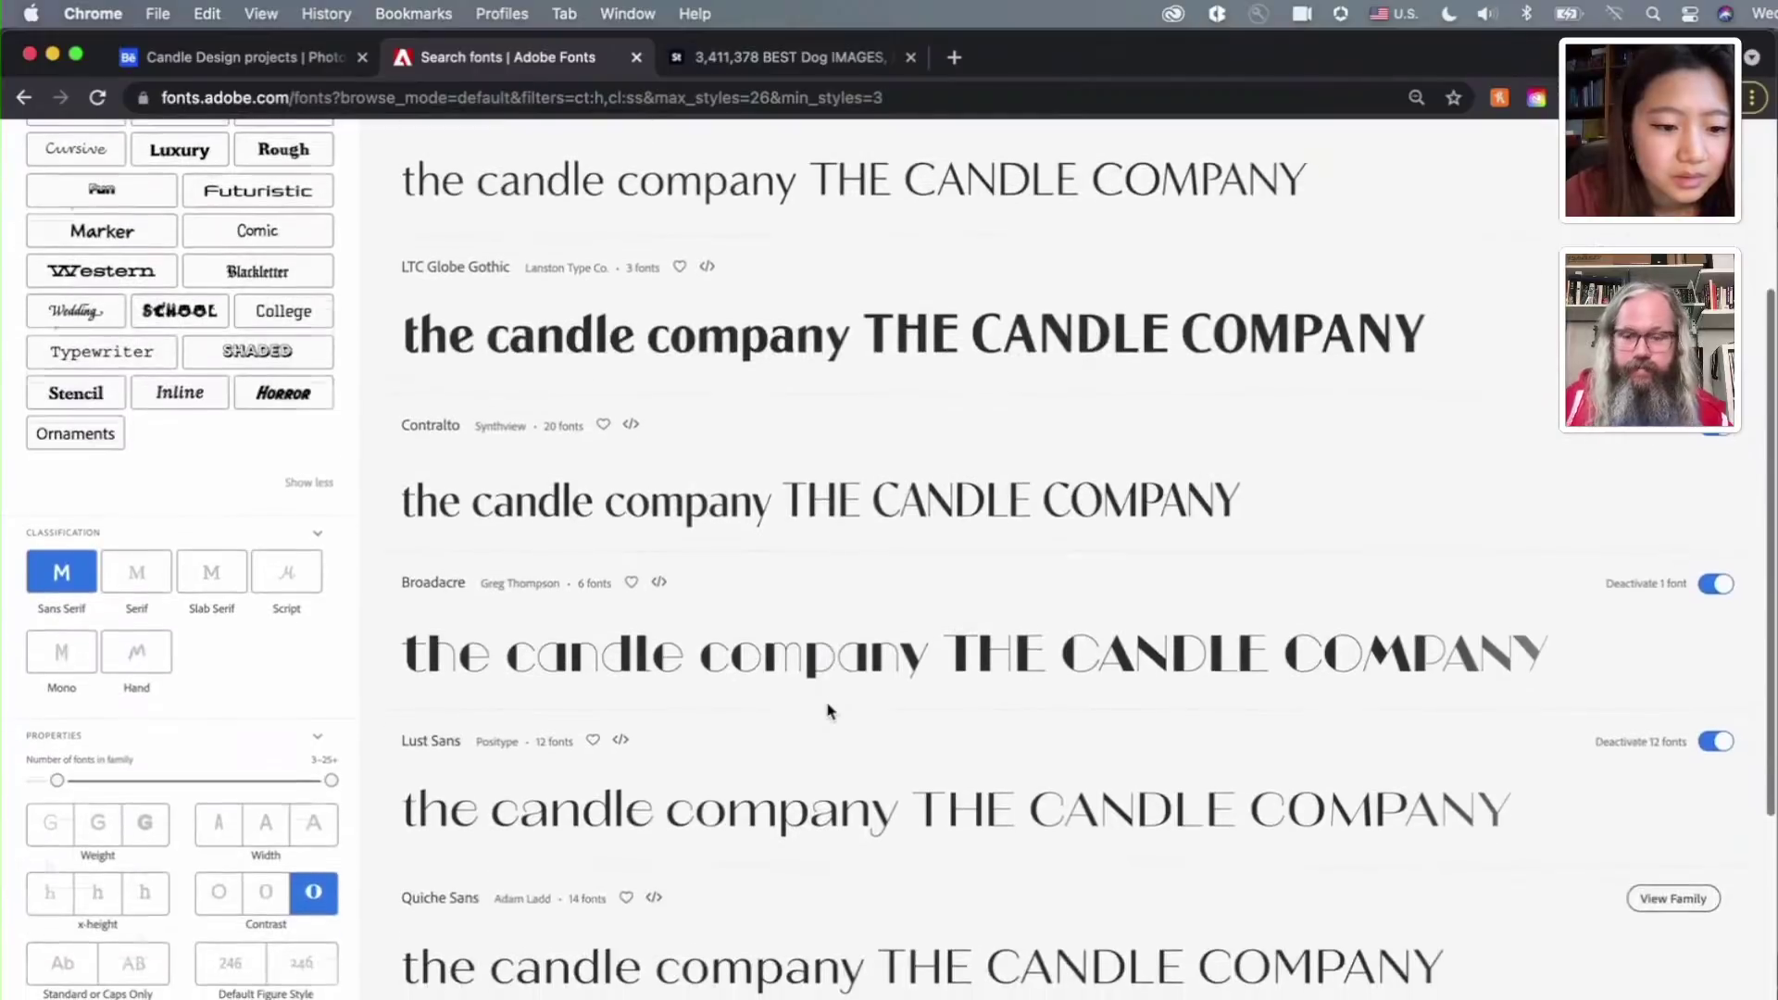
pyautogui.scroll(7, 829, 710)
pyautogui.scroll(-8, 498, 669)
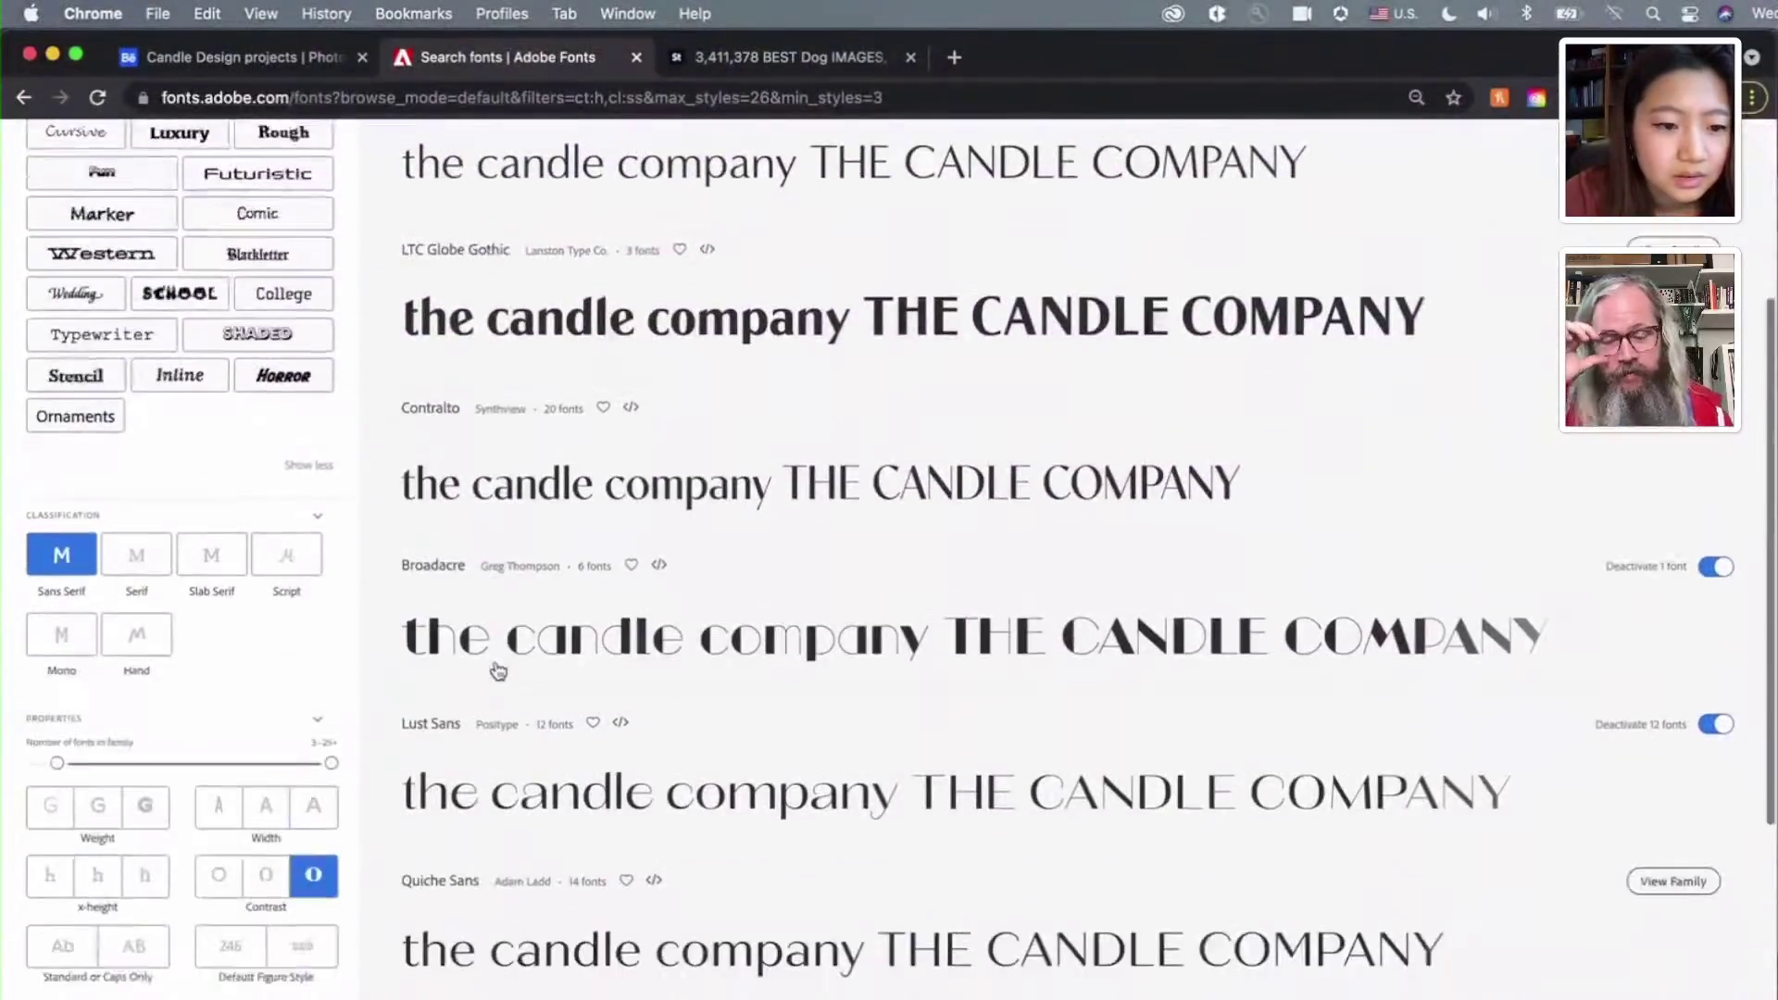
pyautogui.scroll(-5, 664, 864)
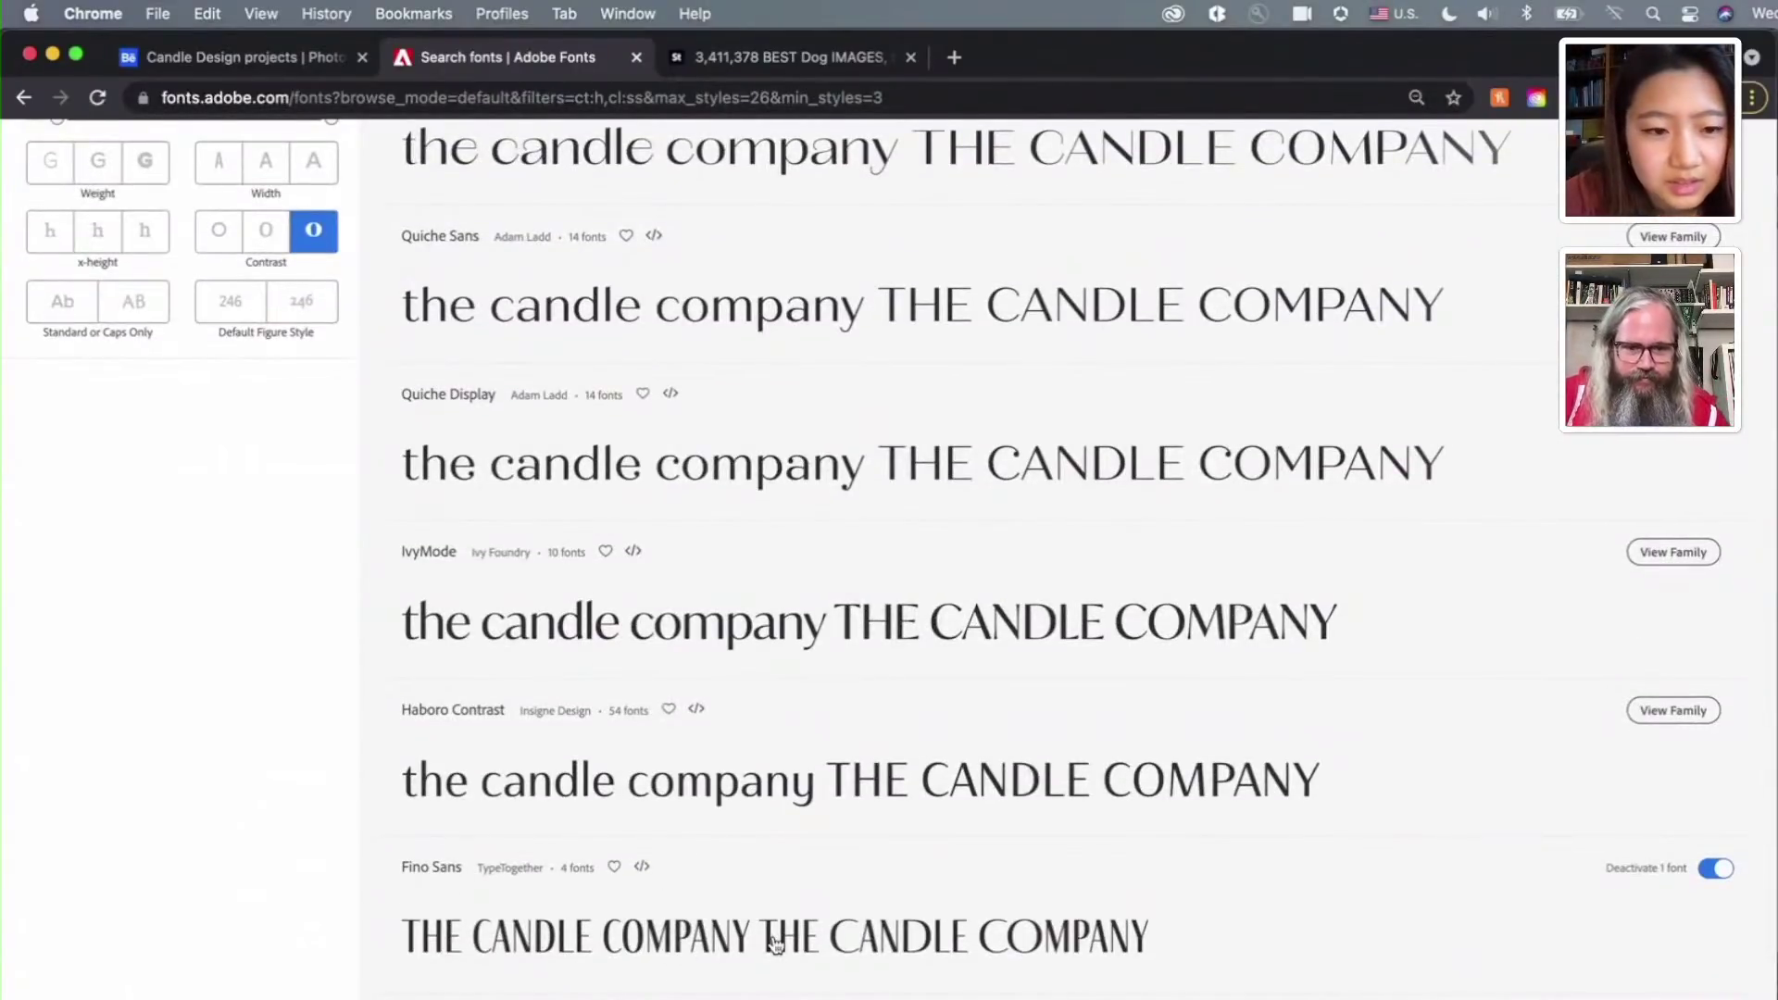
pyautogui.scroll(3, 776, 942)
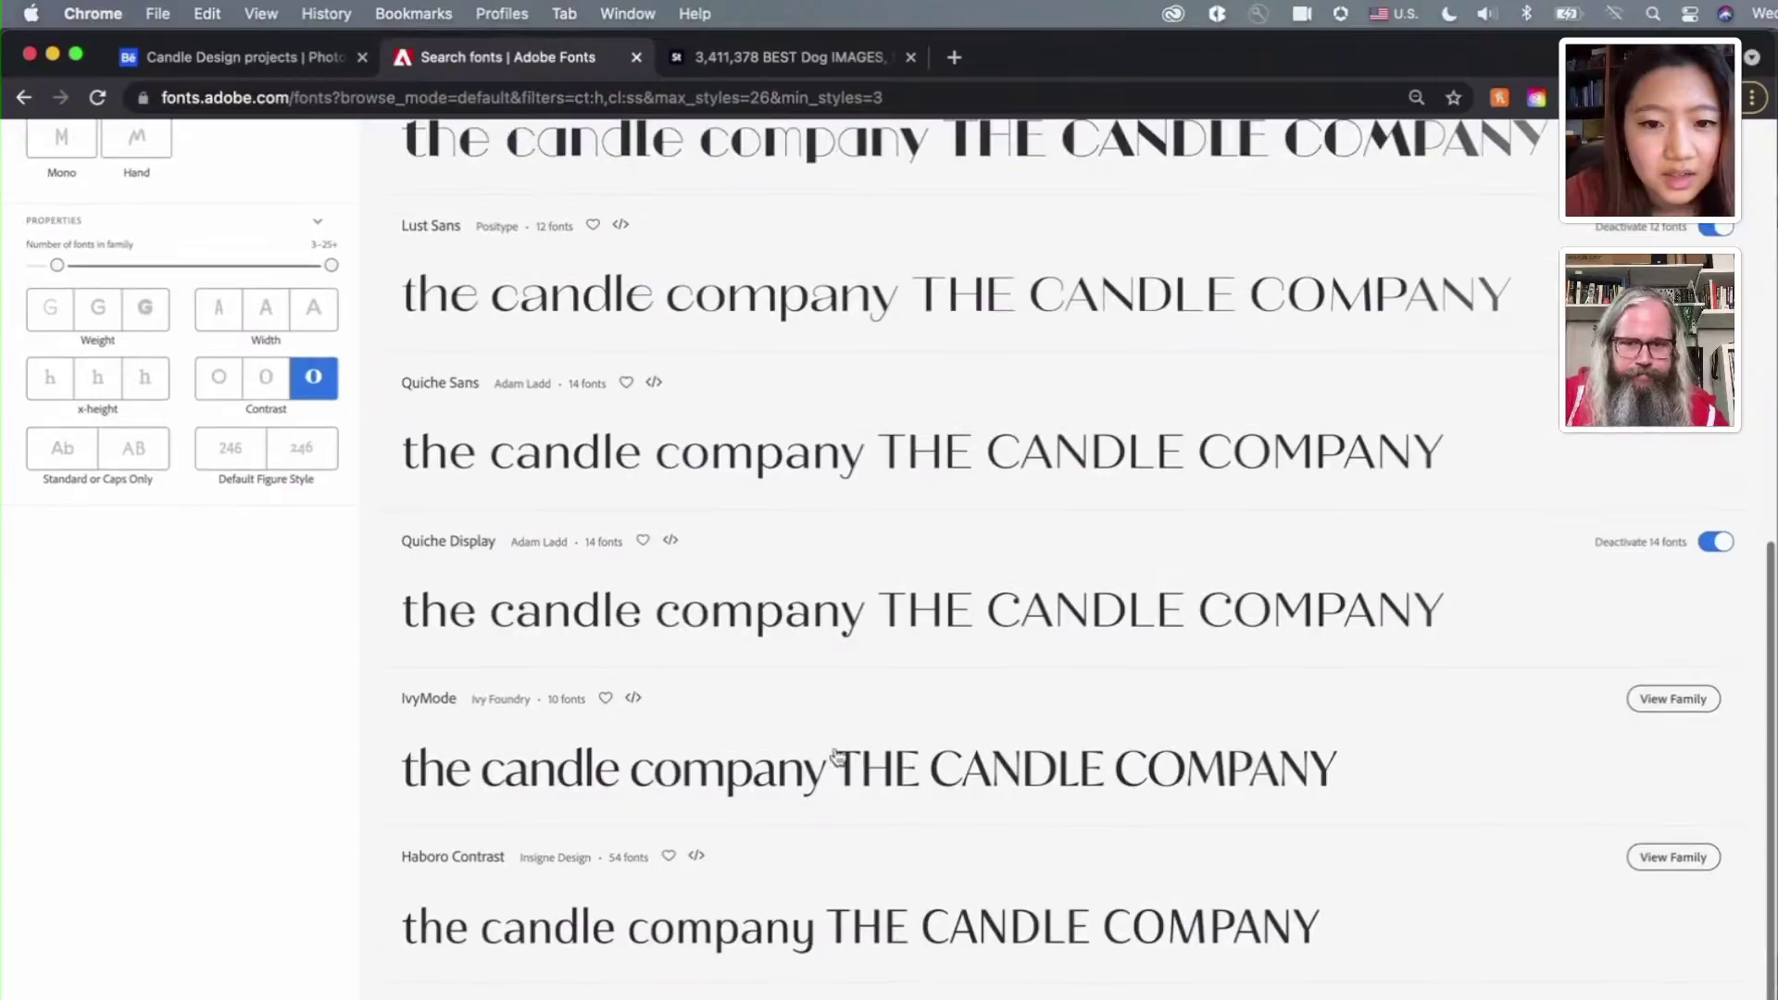
pyautogui.scroll(2, 802, 836)
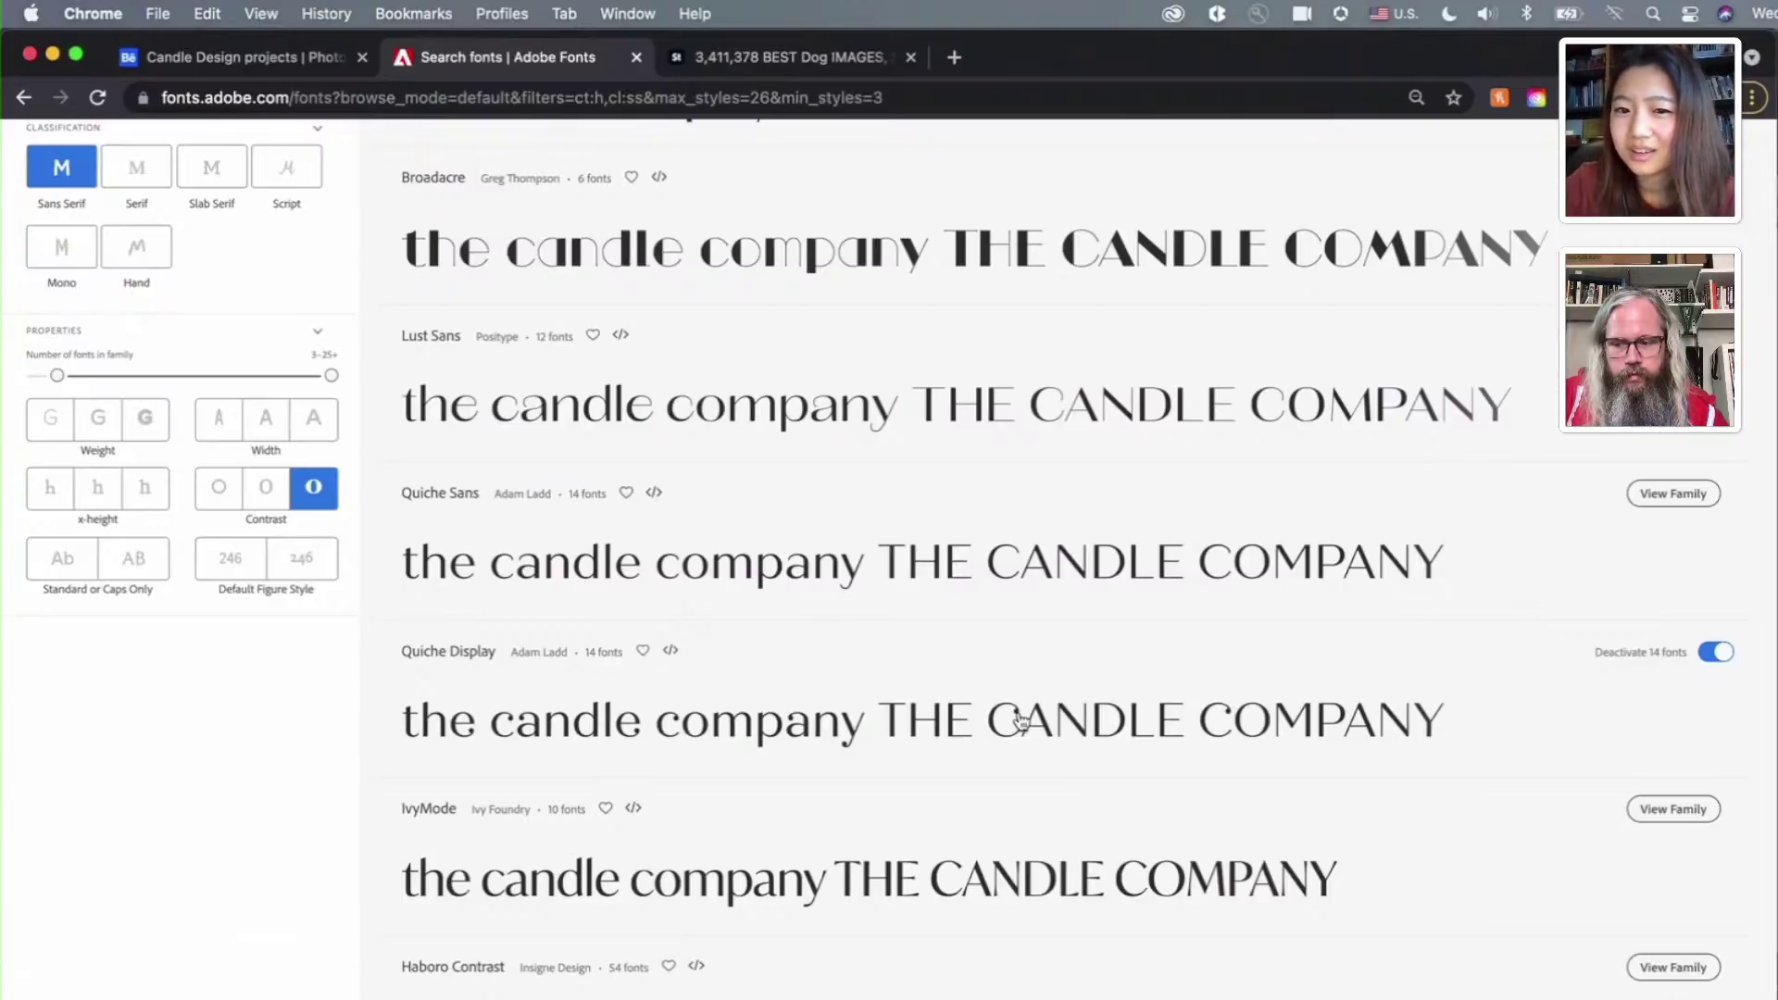
pyautogui.scroll(3, 1021, 722)
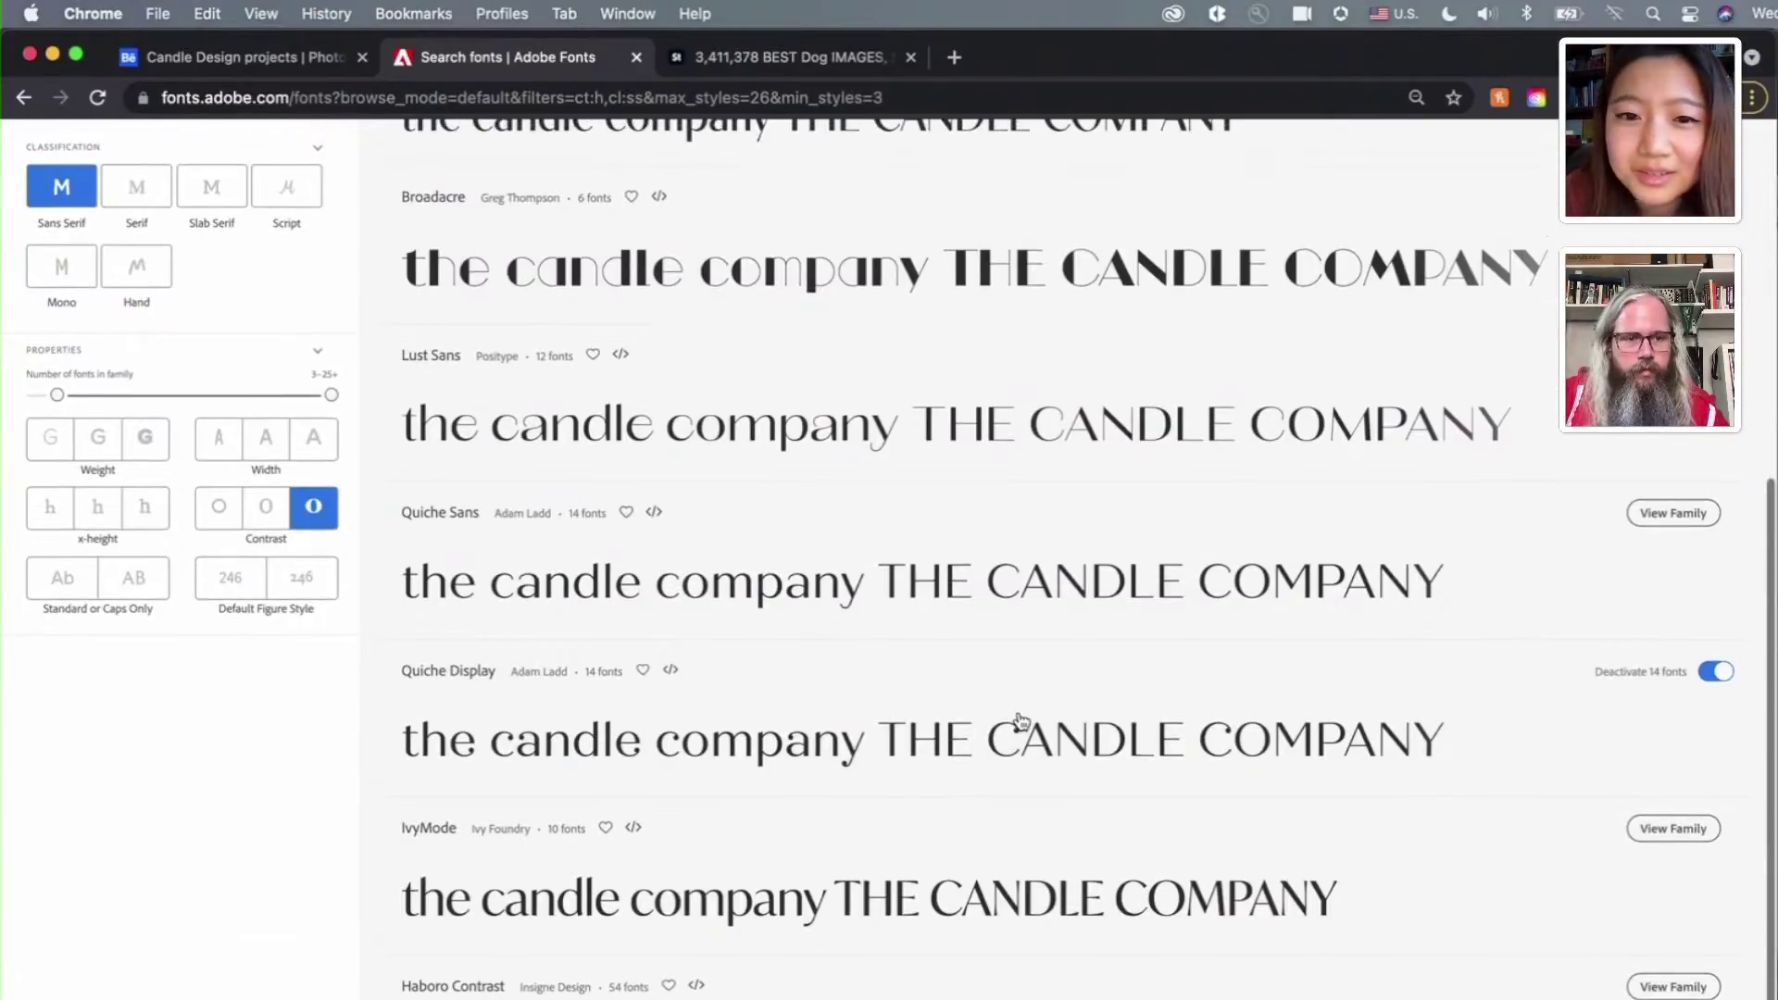
pyautogui.scroll(2, 1022, 722)
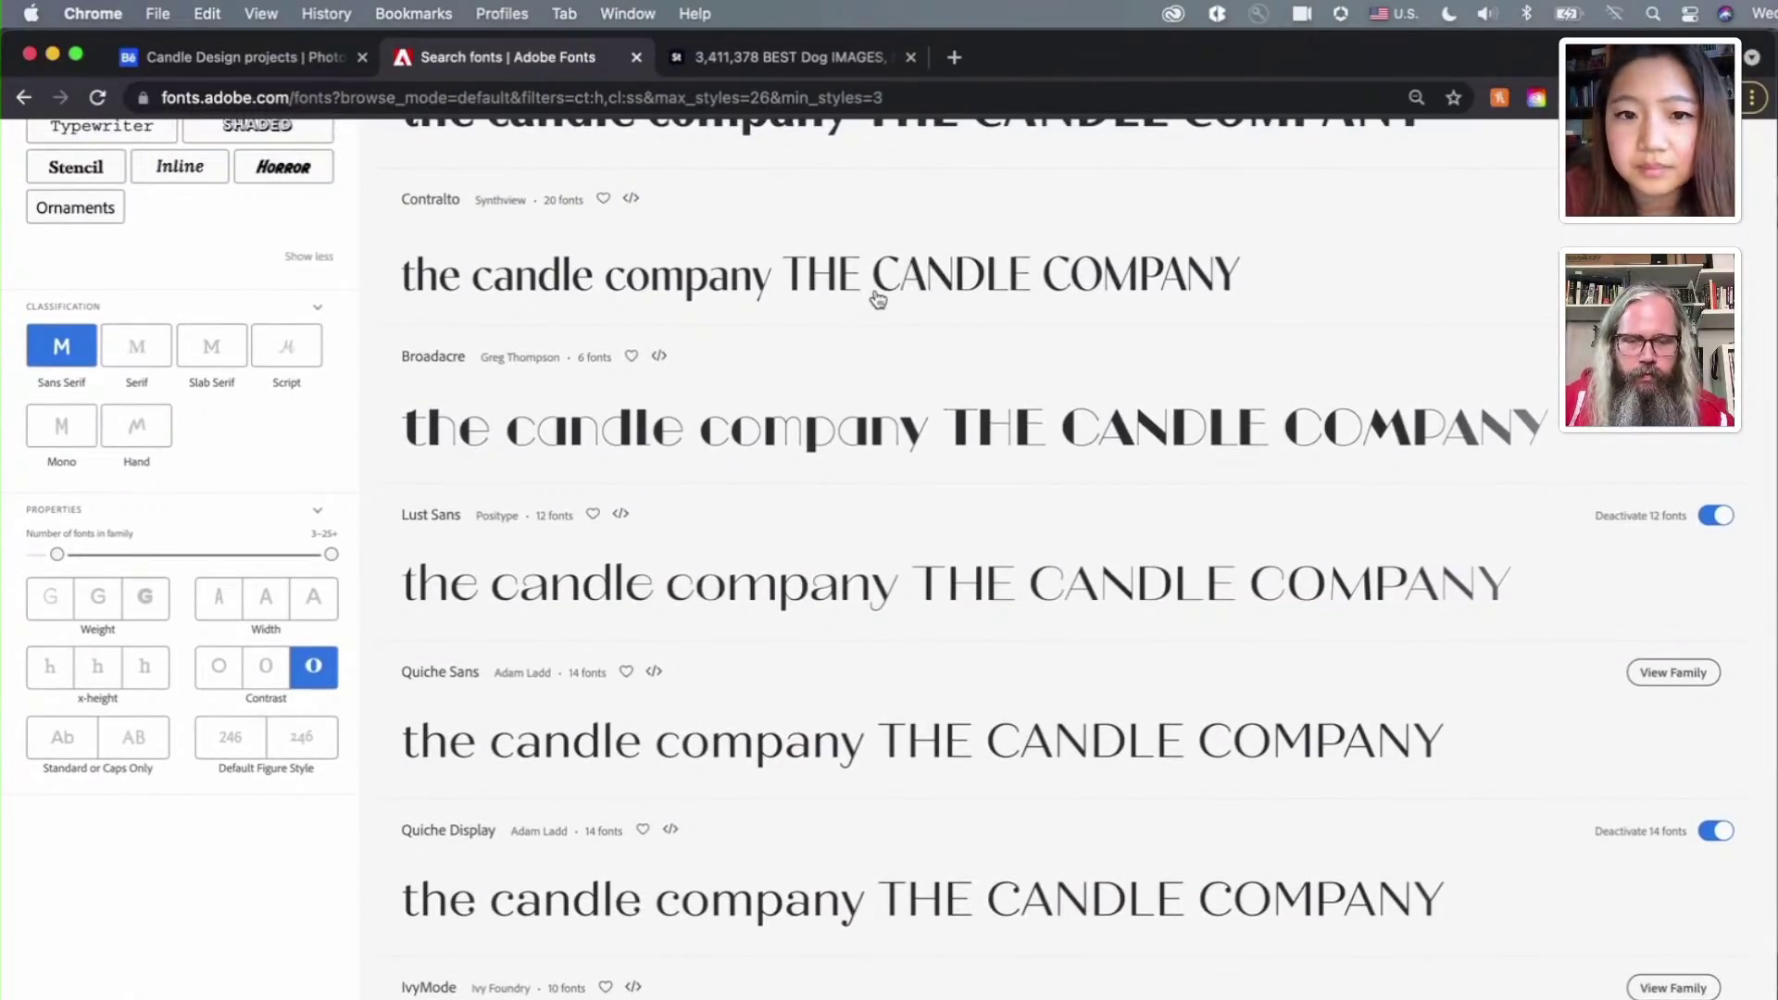
pyautogui.scroll(3, 913, 287)
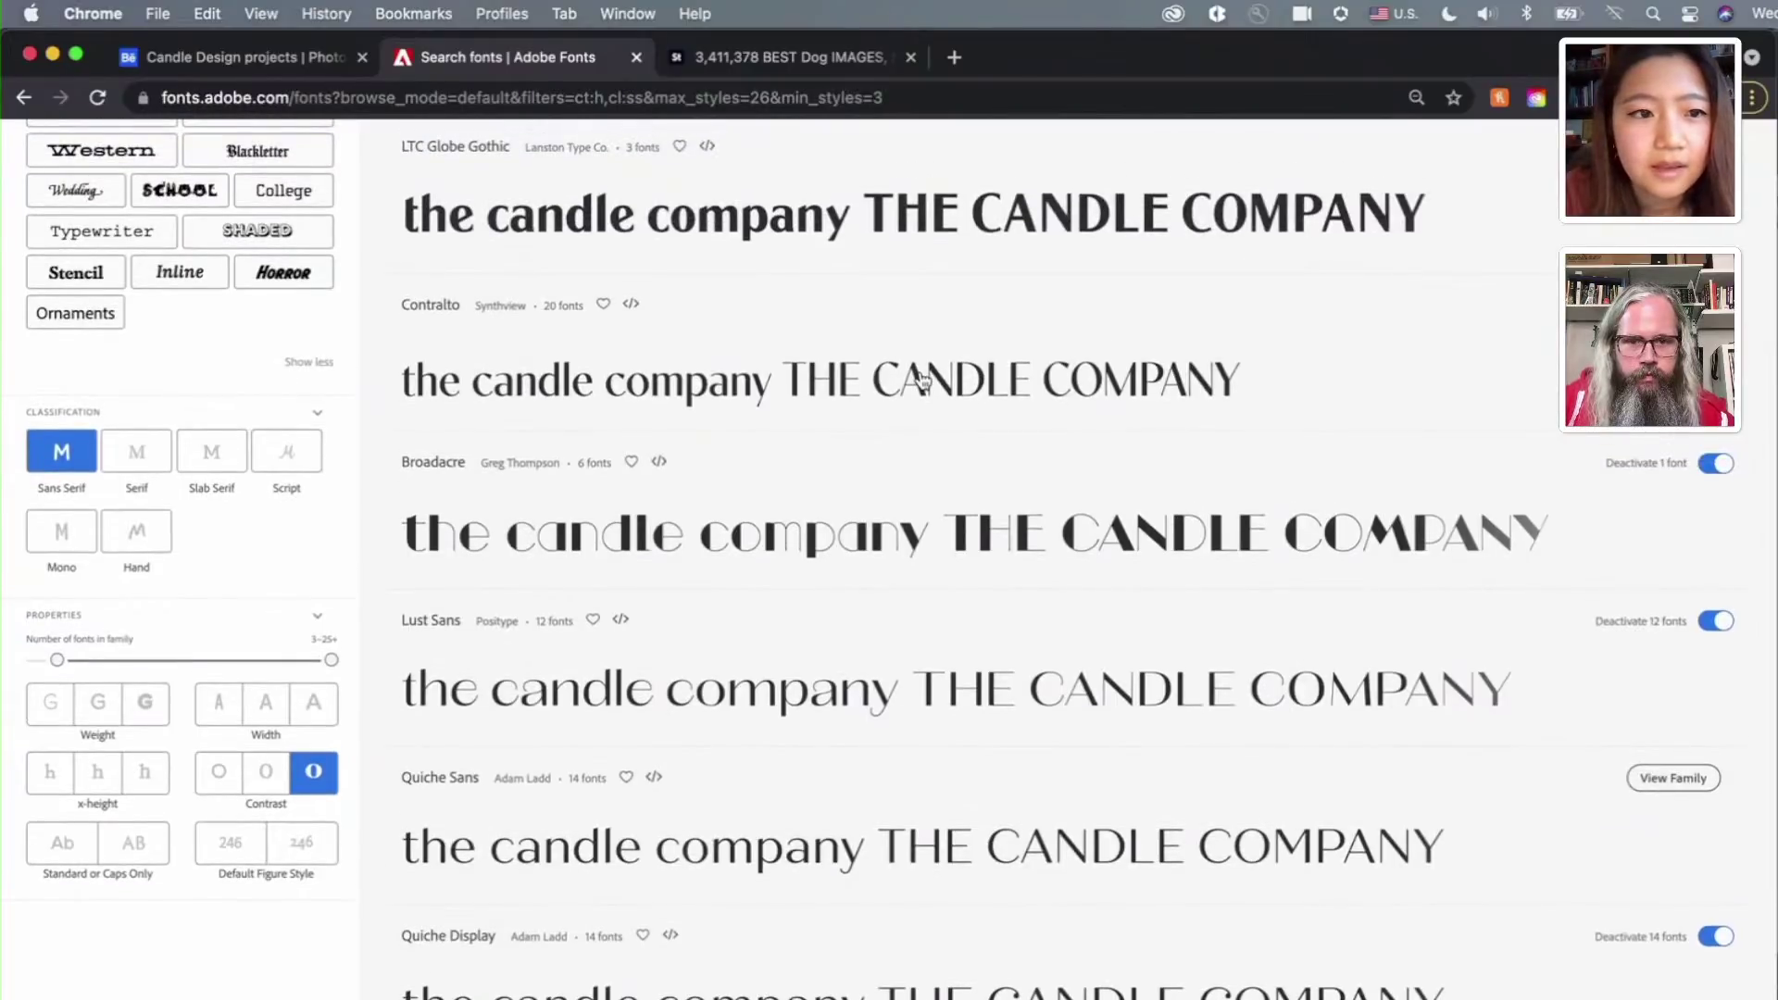
pyautogui.scroll(2, 921, 378)
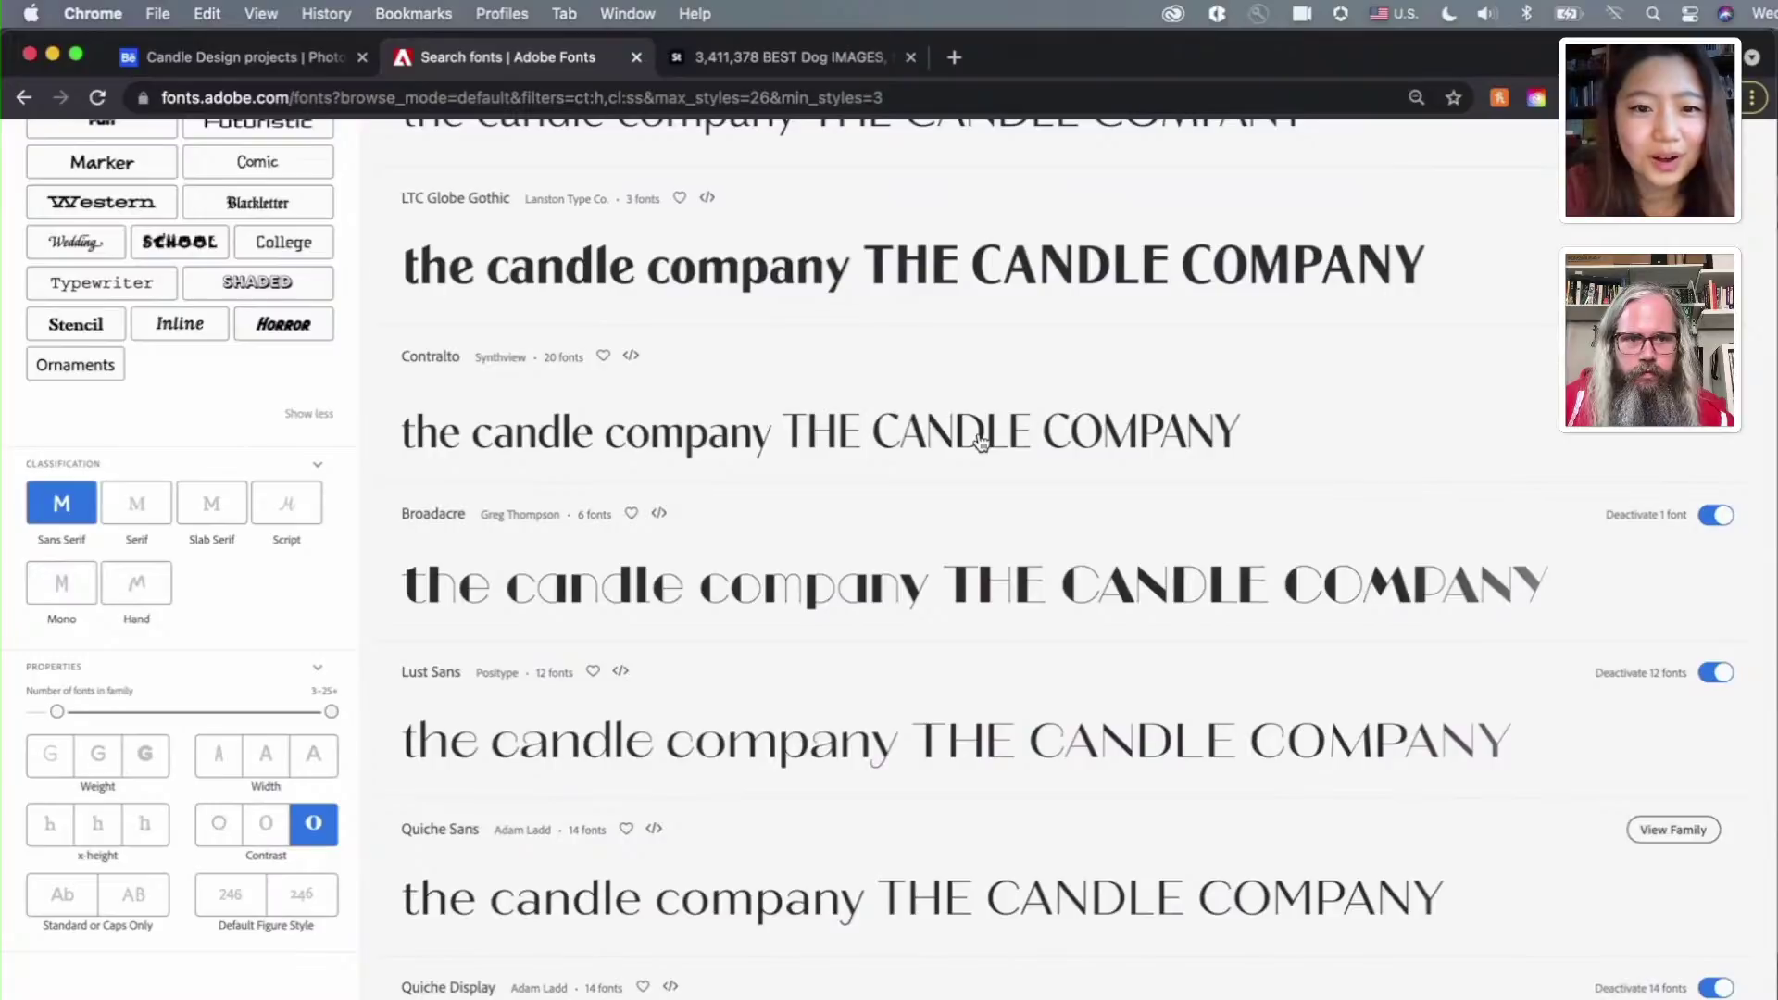
pyautogui.scroll(-1, 981, 443)
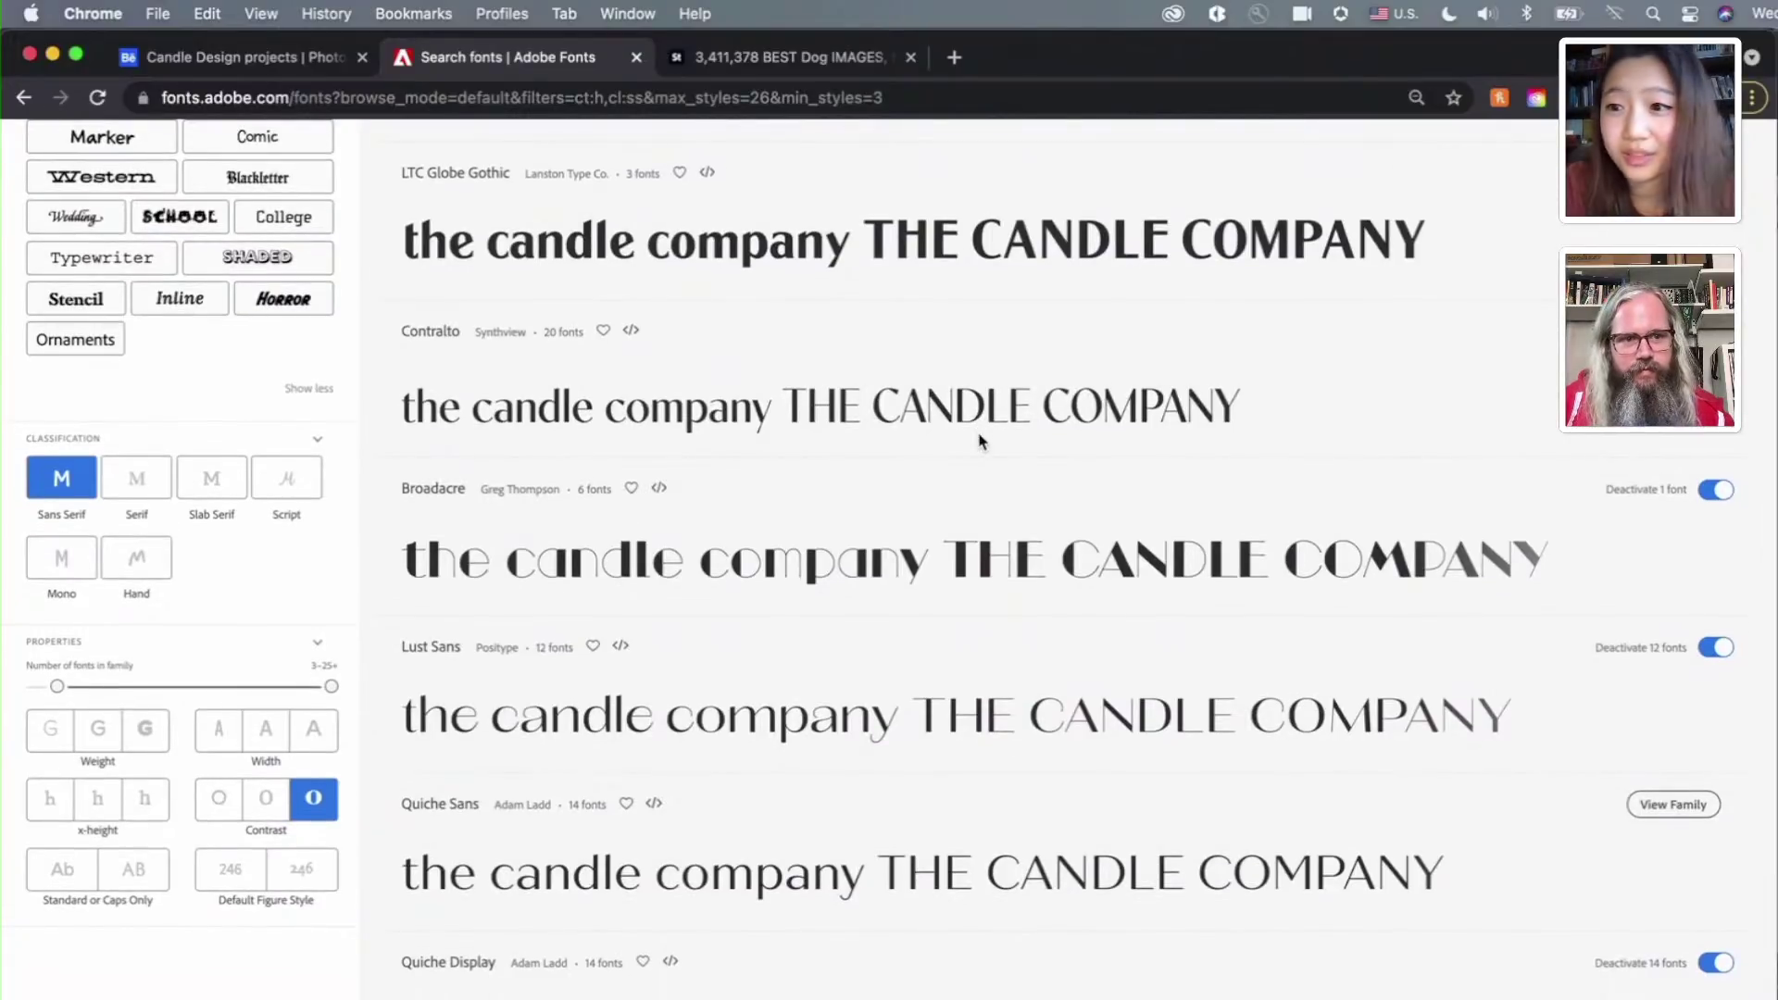
# Switch to Illustrator and add the text line "THE CANDLE COMPANY" in 24 pt Quiche Display Regular near the blank artboard's upper-left corner
pyautogui.press('super+Tab')
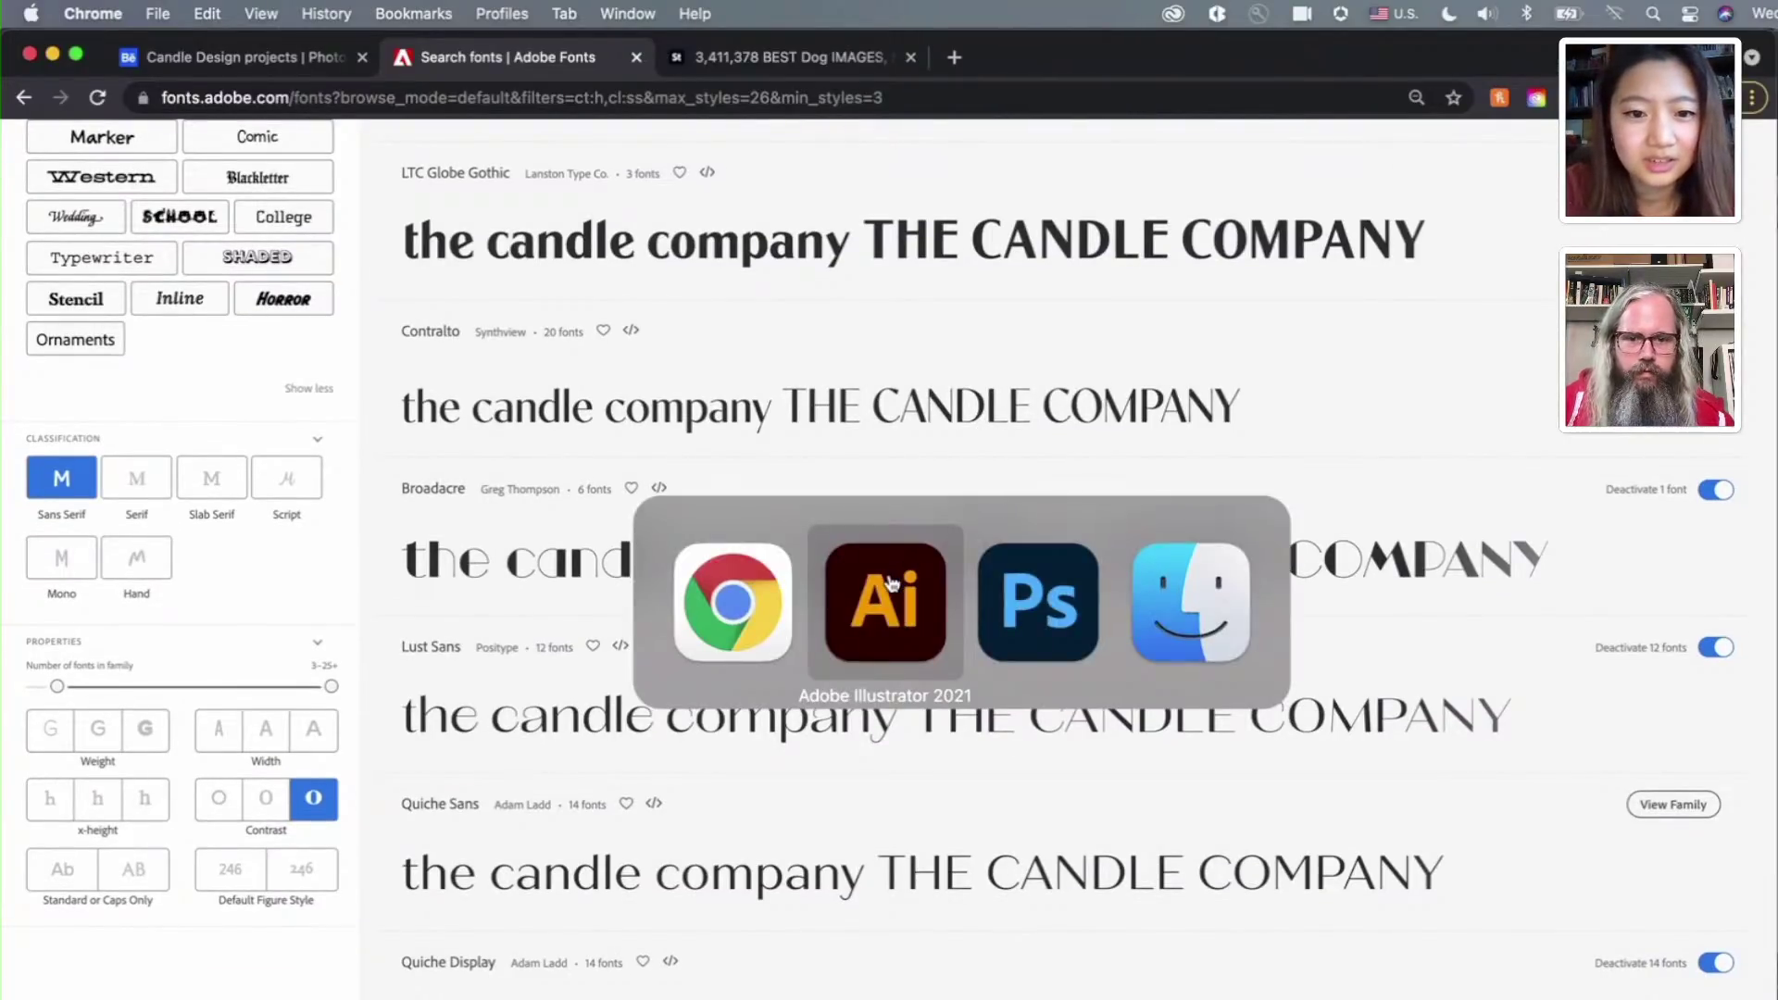
pyautogui.scroll(3, 282, 306)
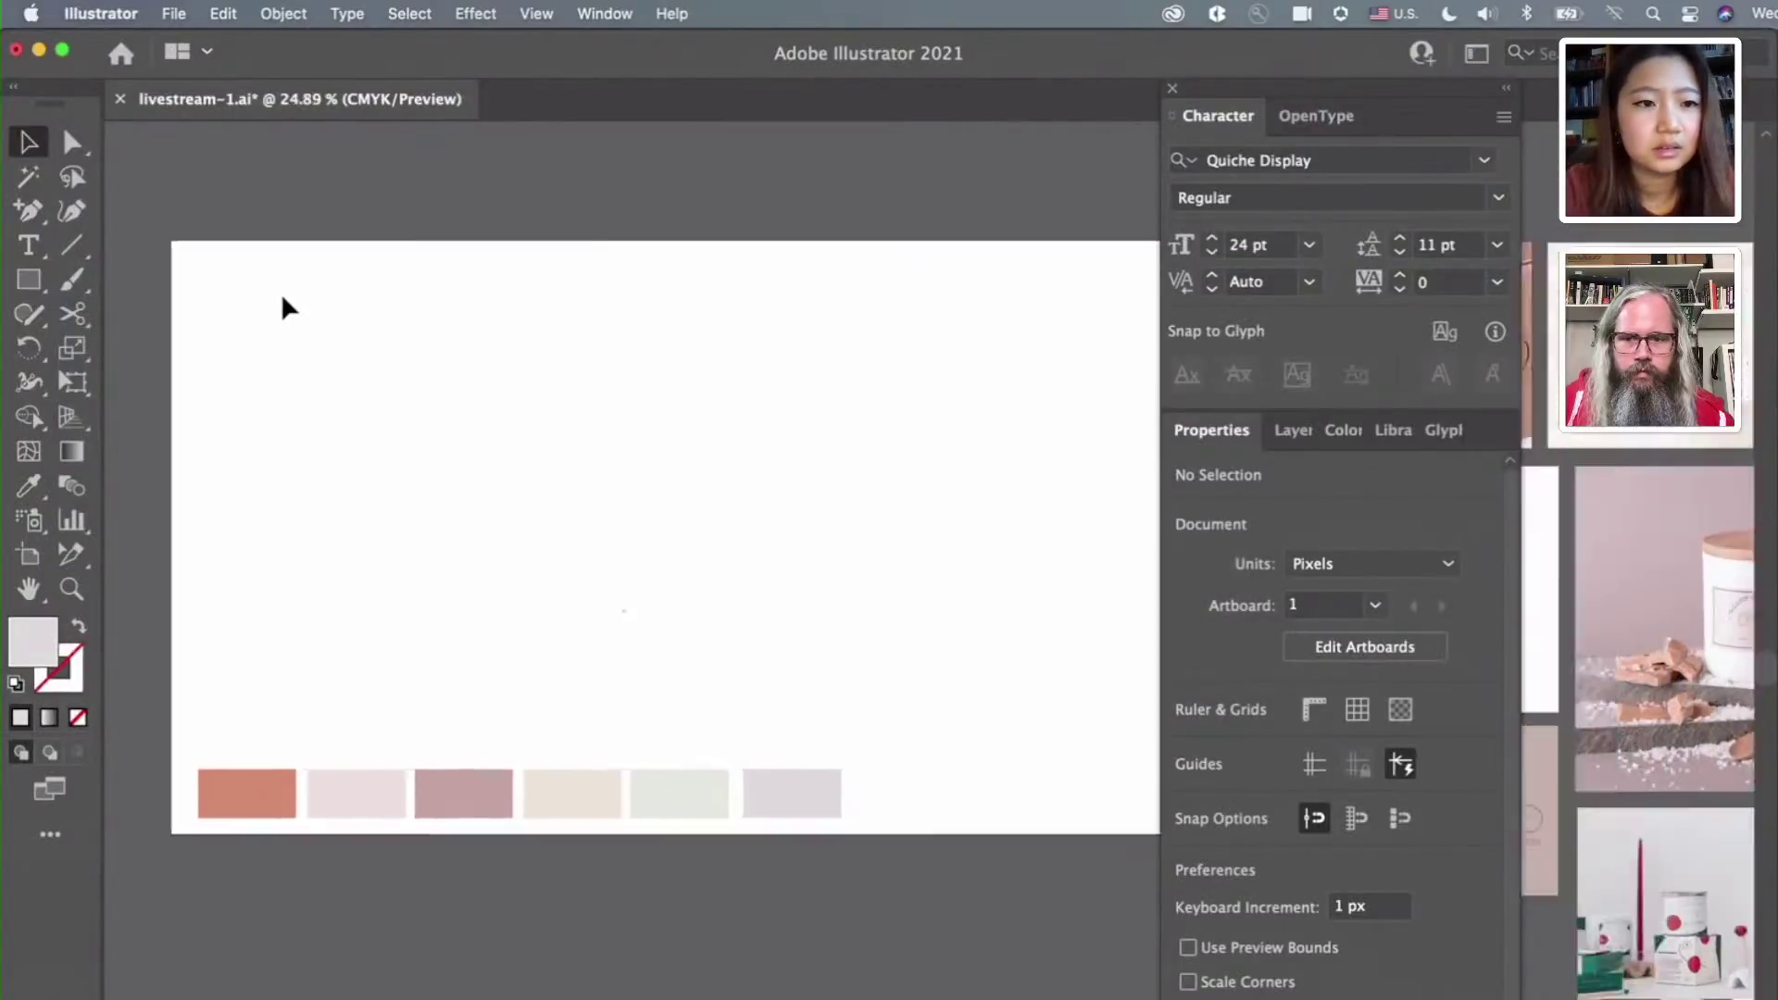
pyautogui.click(29, 246)
pyautogui.click(215, 289)
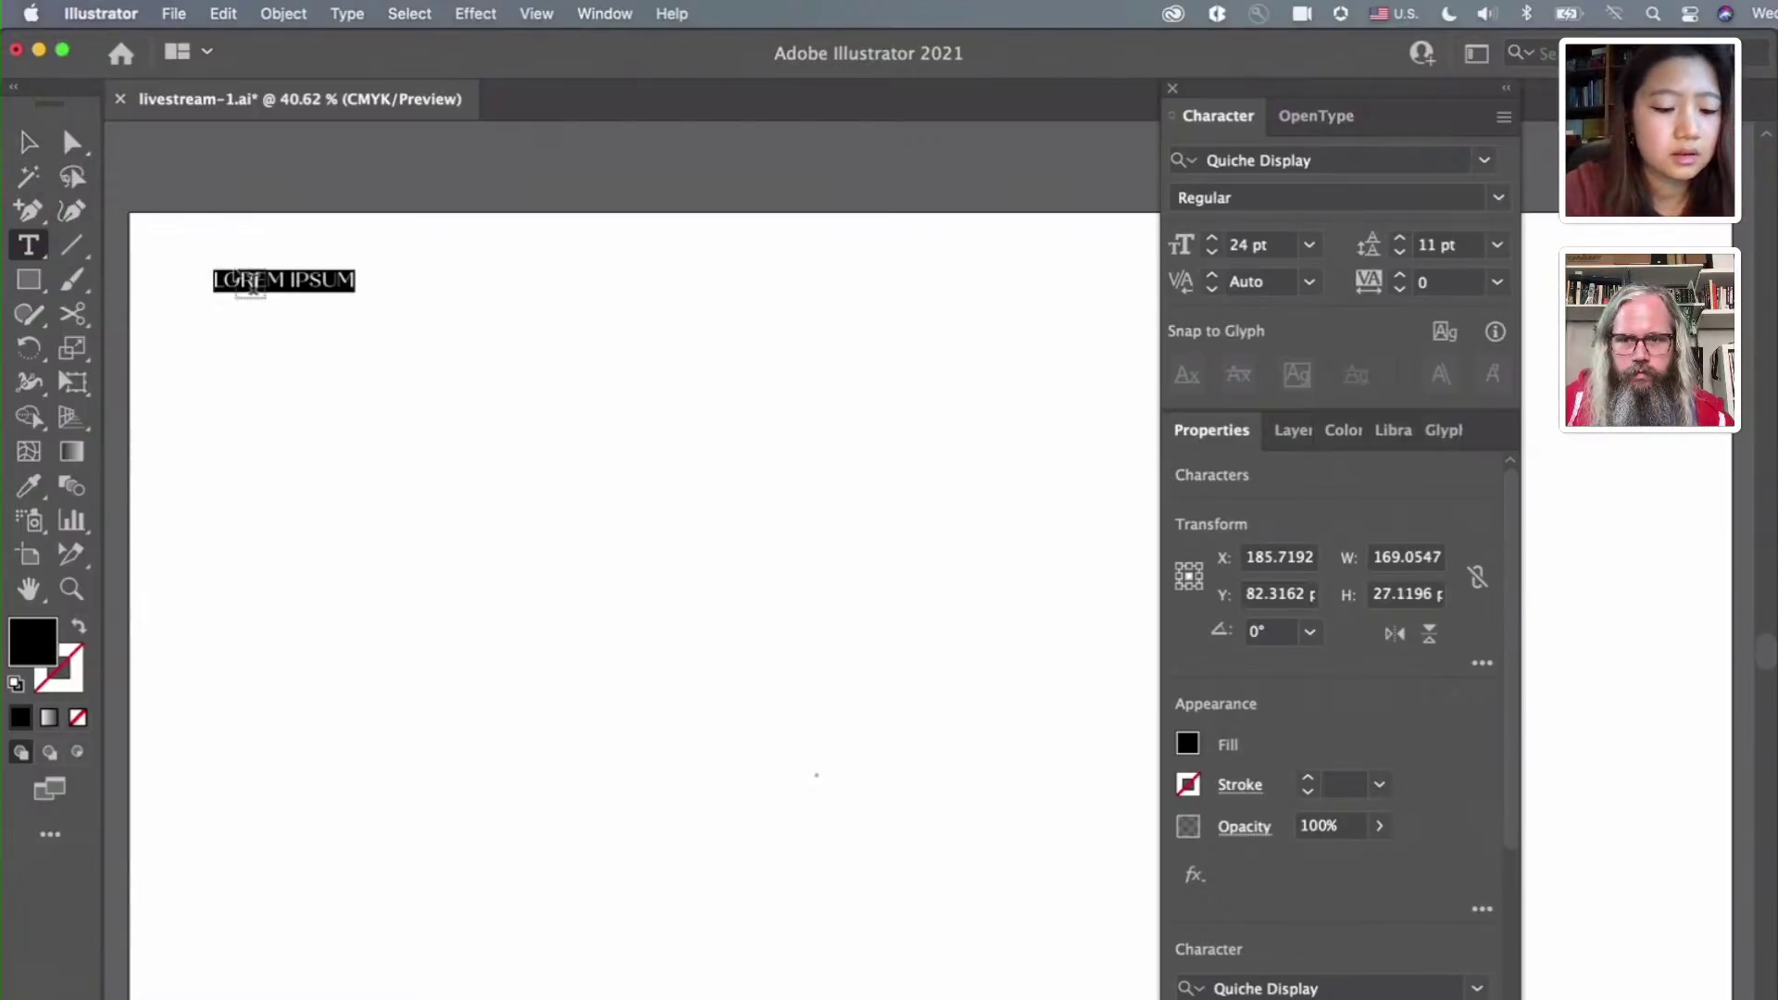
pyautogui.write('THE ')
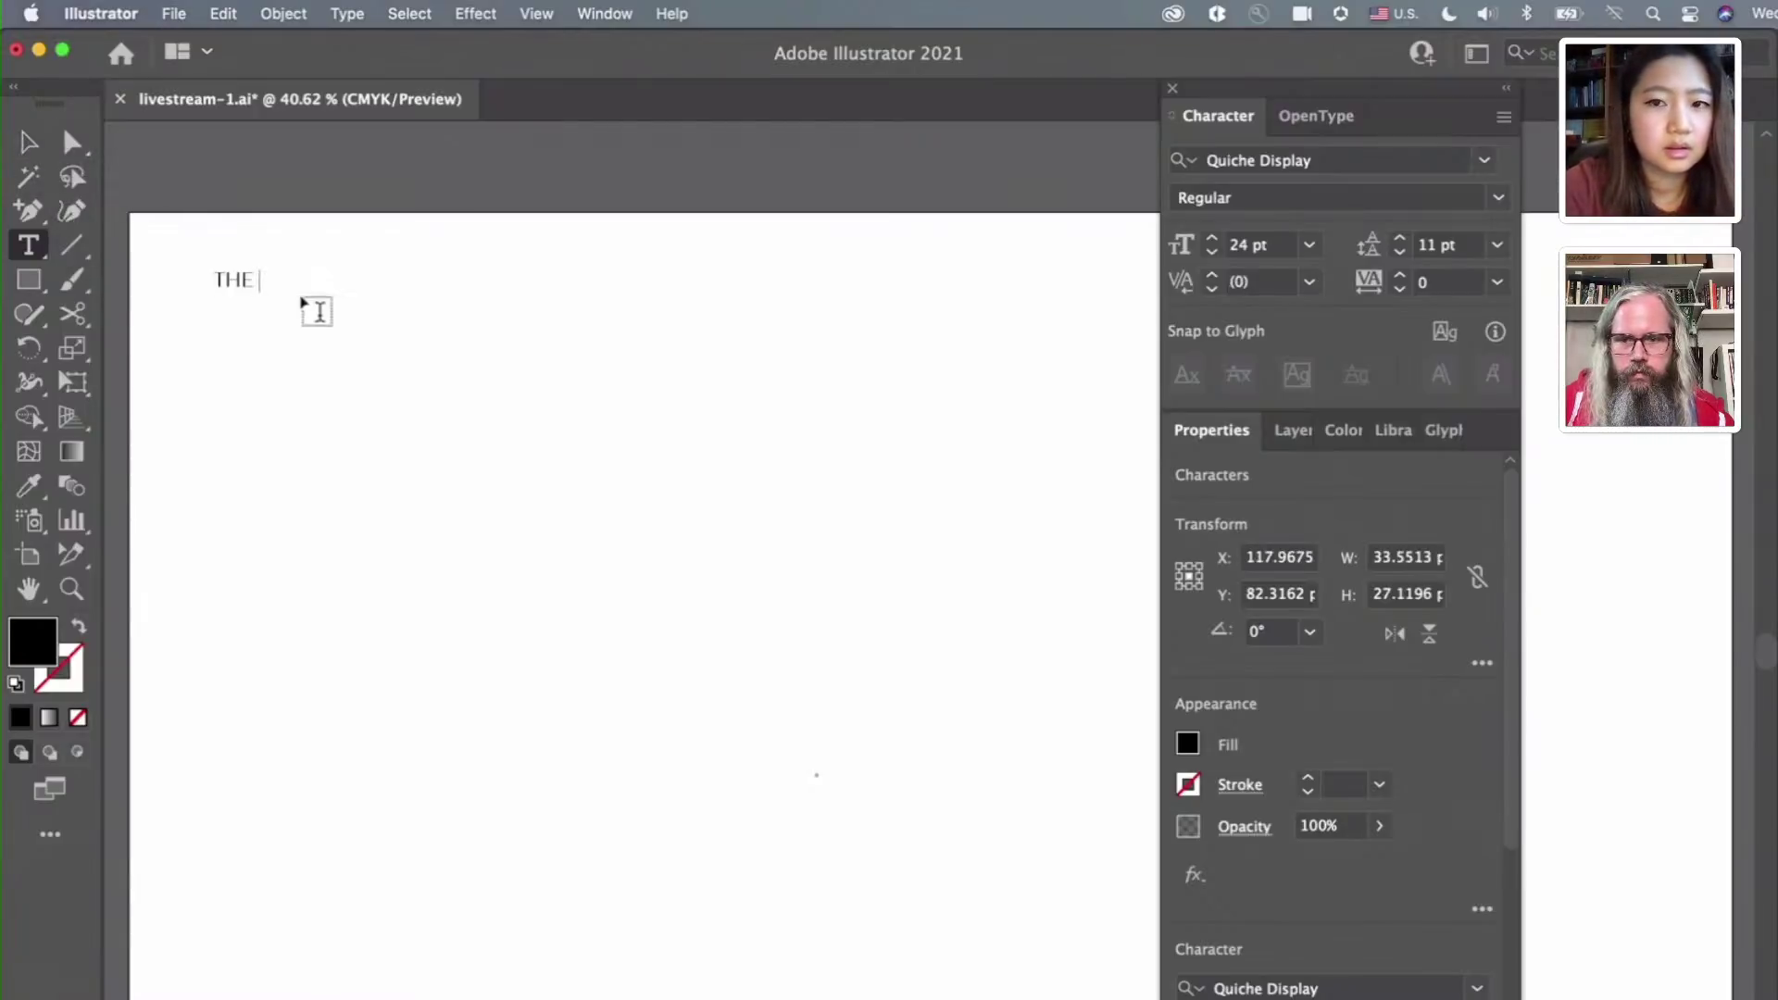
pyautogui.write('CANDLE')
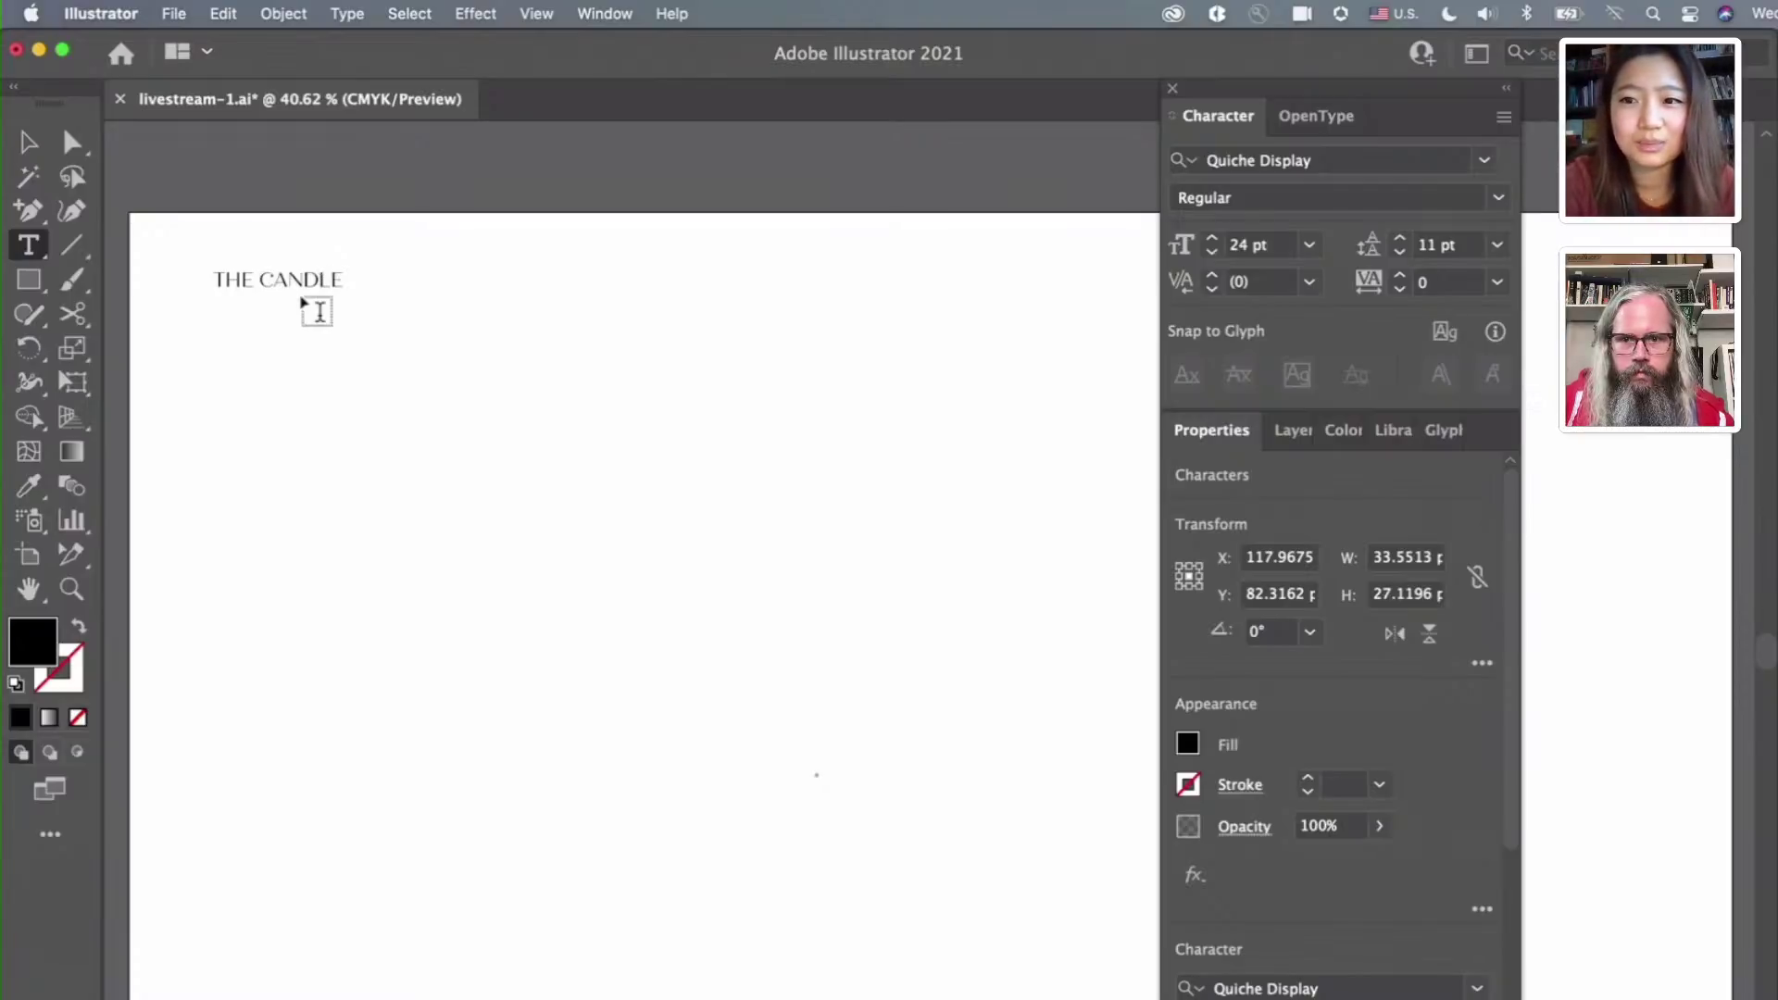
pyautogui.write(' COMPANY')
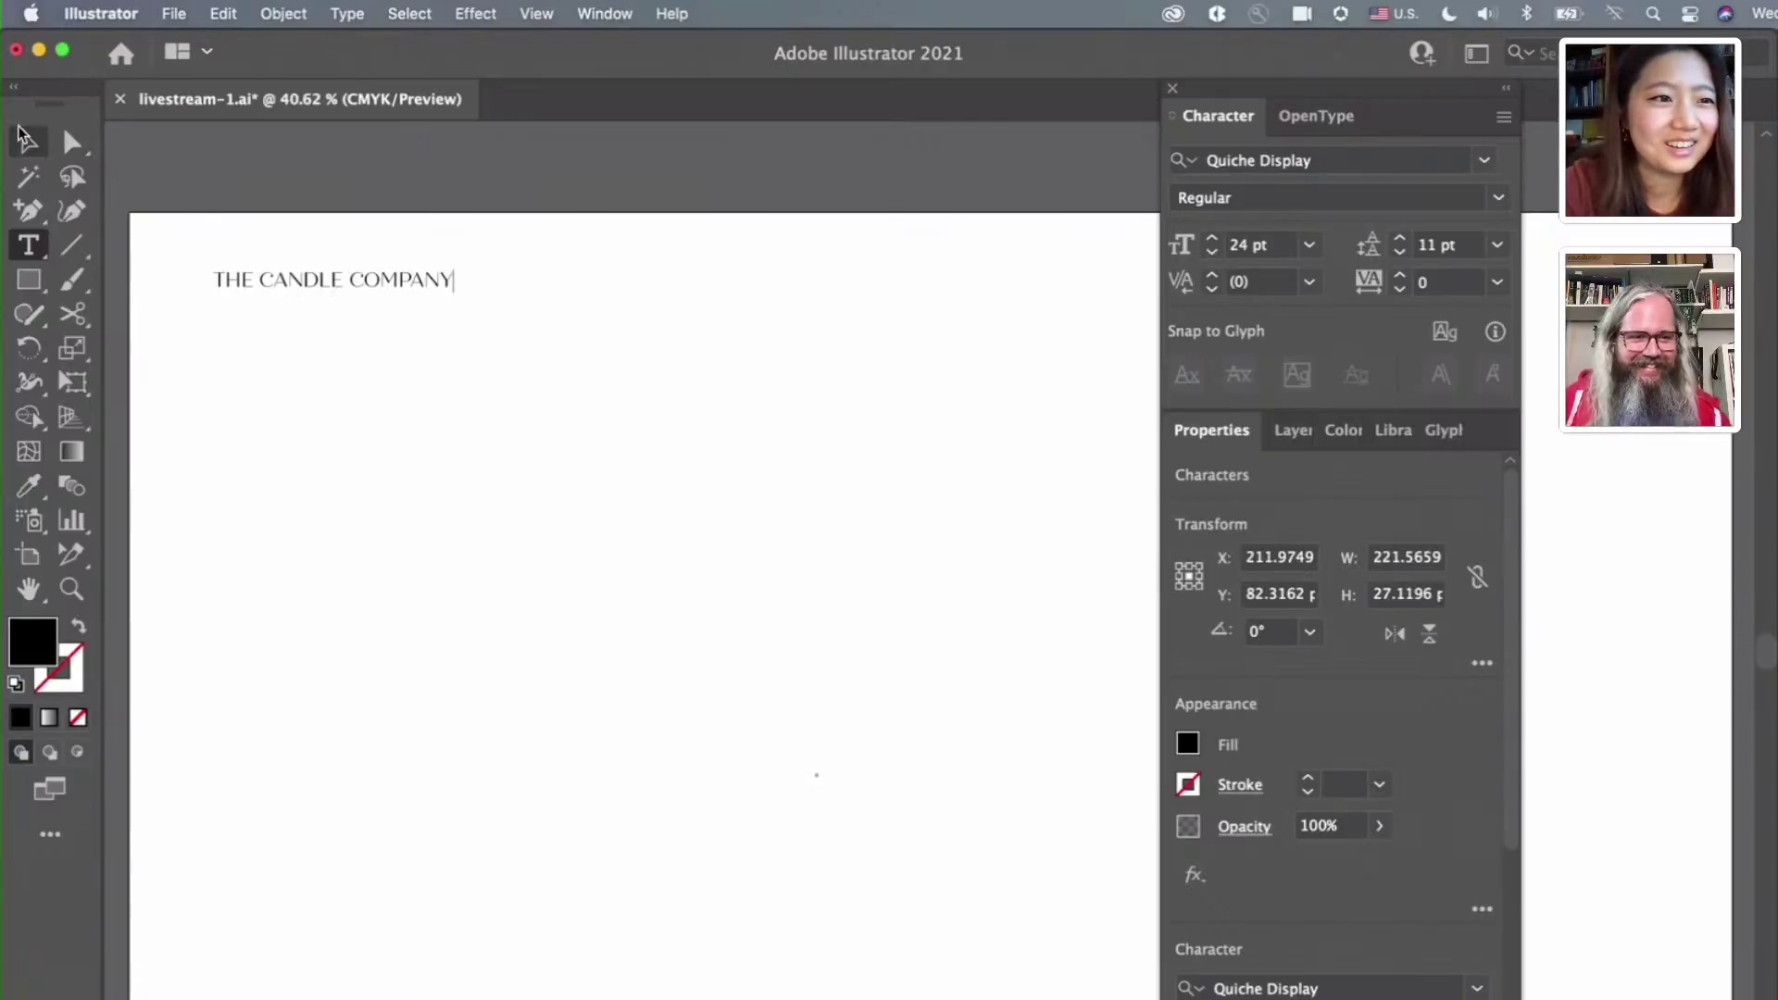
pyautogui.press('Escape')
pyautogui.scroll(2, 260, 319)
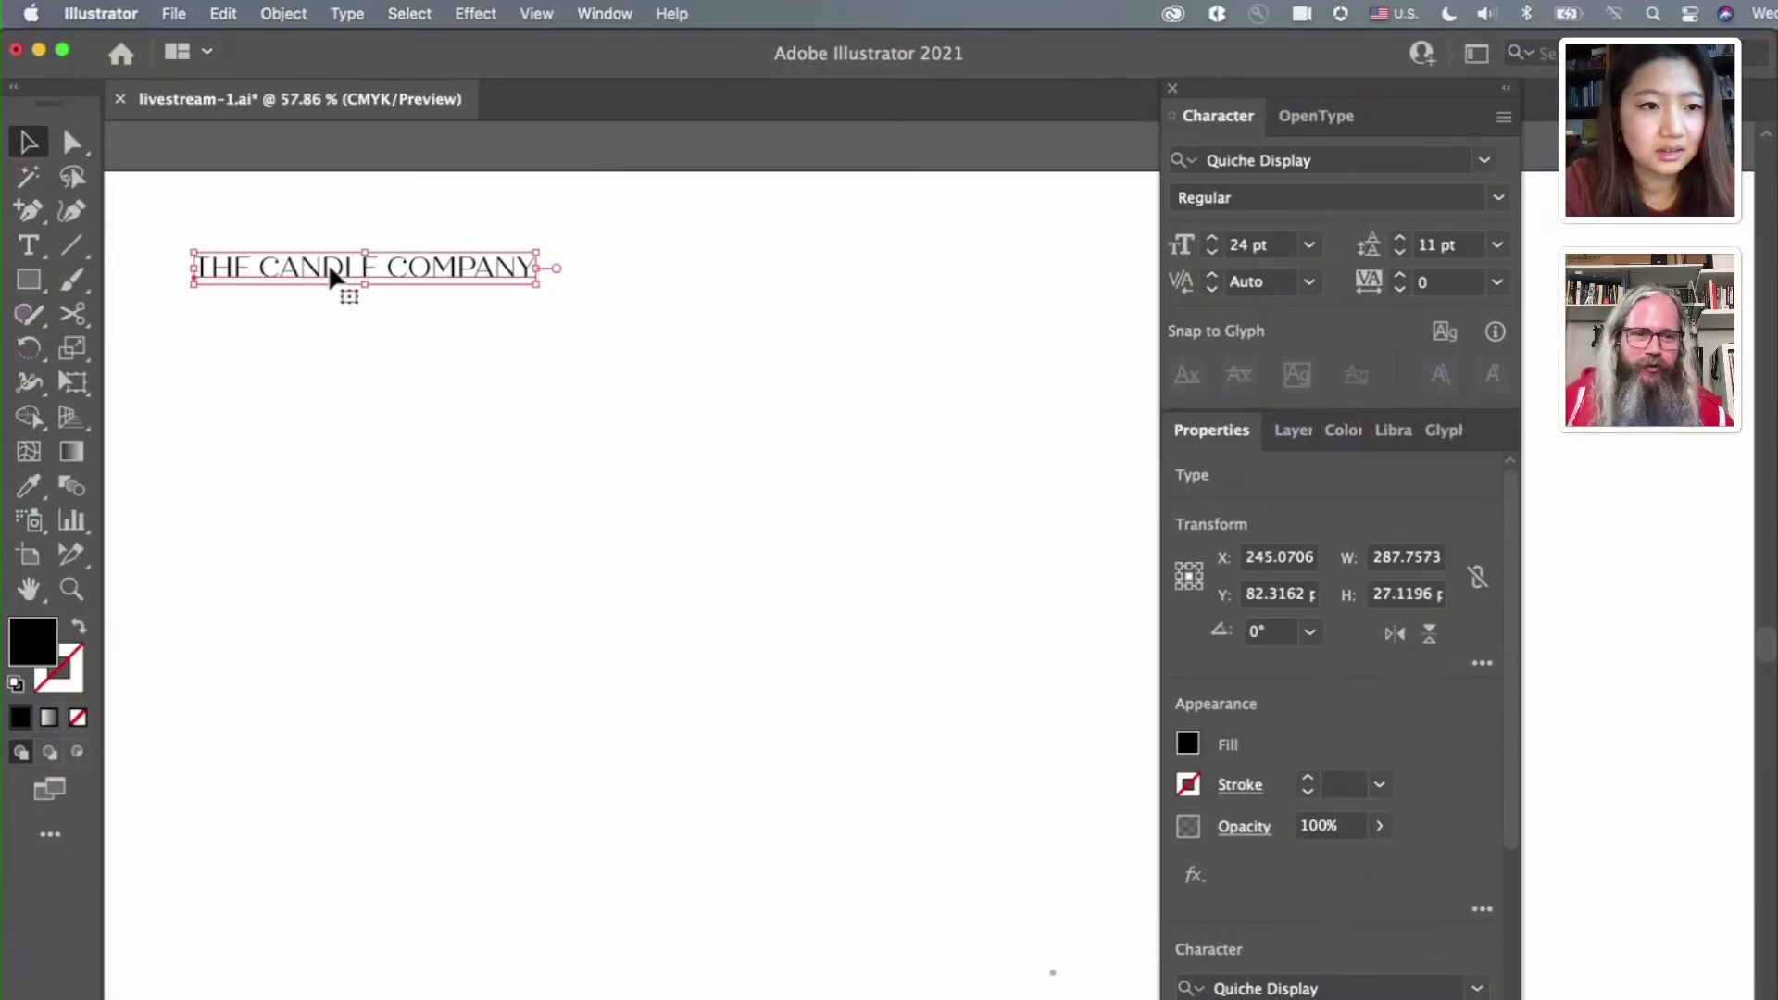
# Duplicate the "THE CANDLE COMPANY" line directly below the original and set the copy in Fino Sans Regular
pyautogui.moveTo(321, 269); pyautogui.dragTo(324, 315)
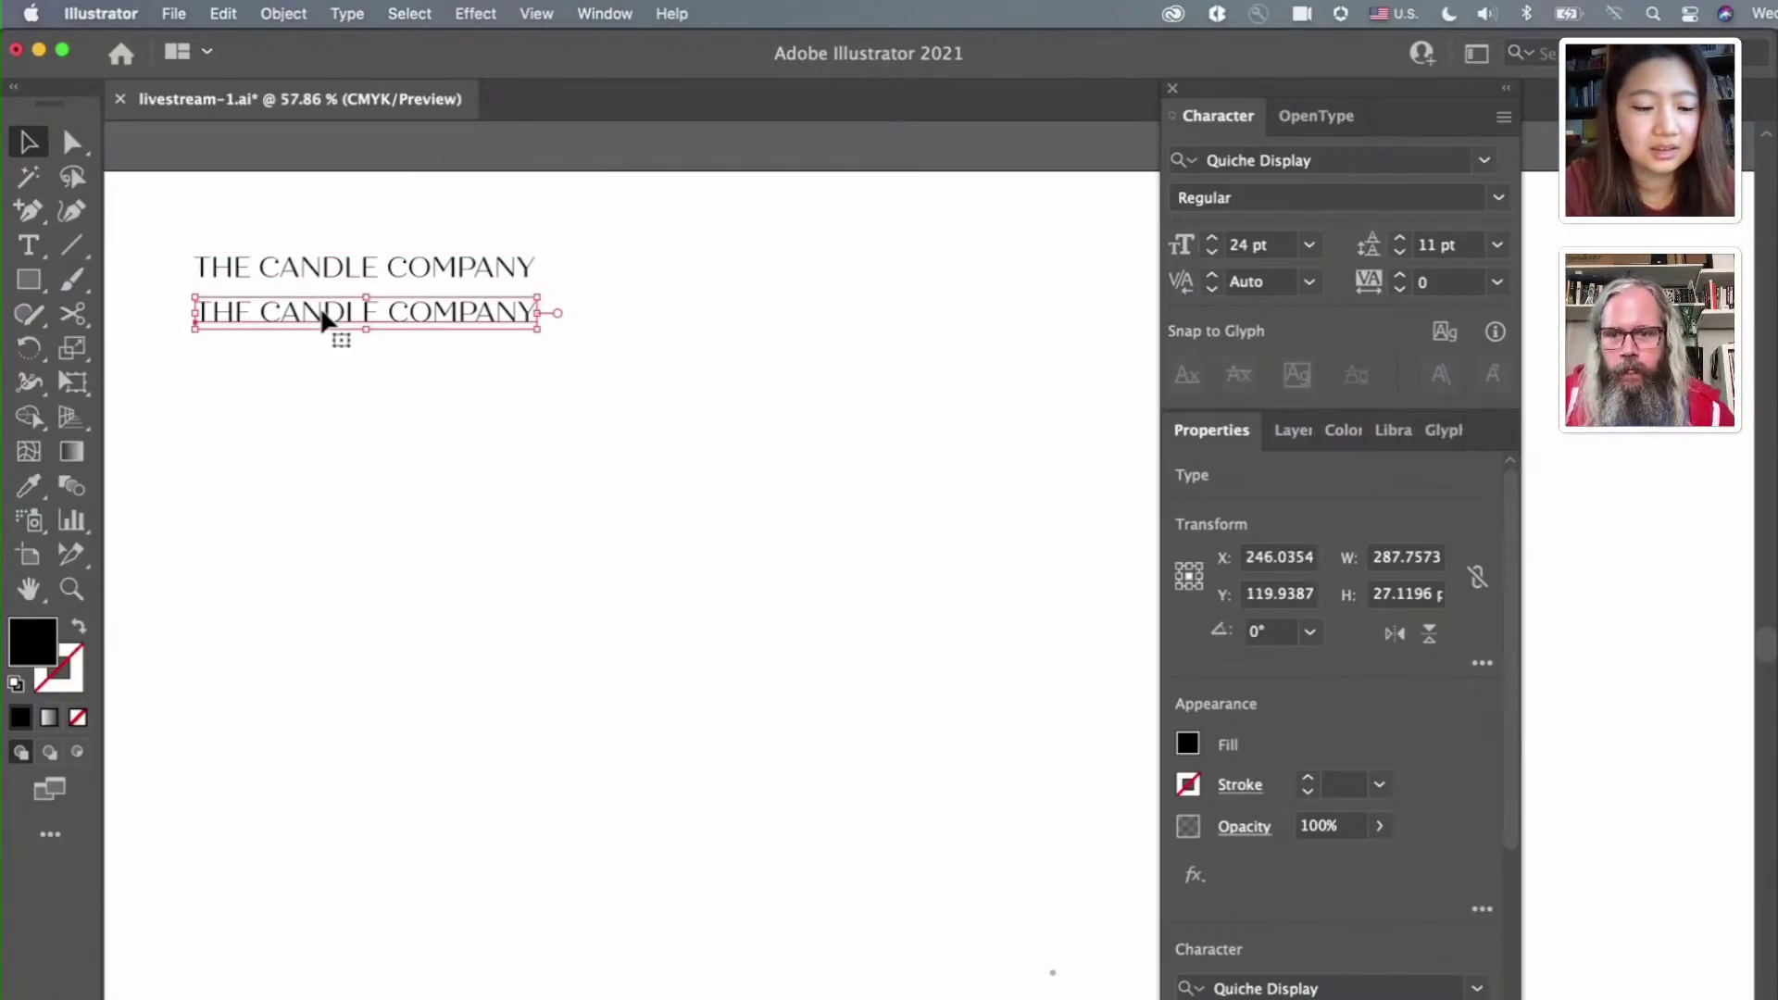
pyautogui.press('t')
pyautogui.moveTo(194, 314); pyautogui.dragTo(639, 321)
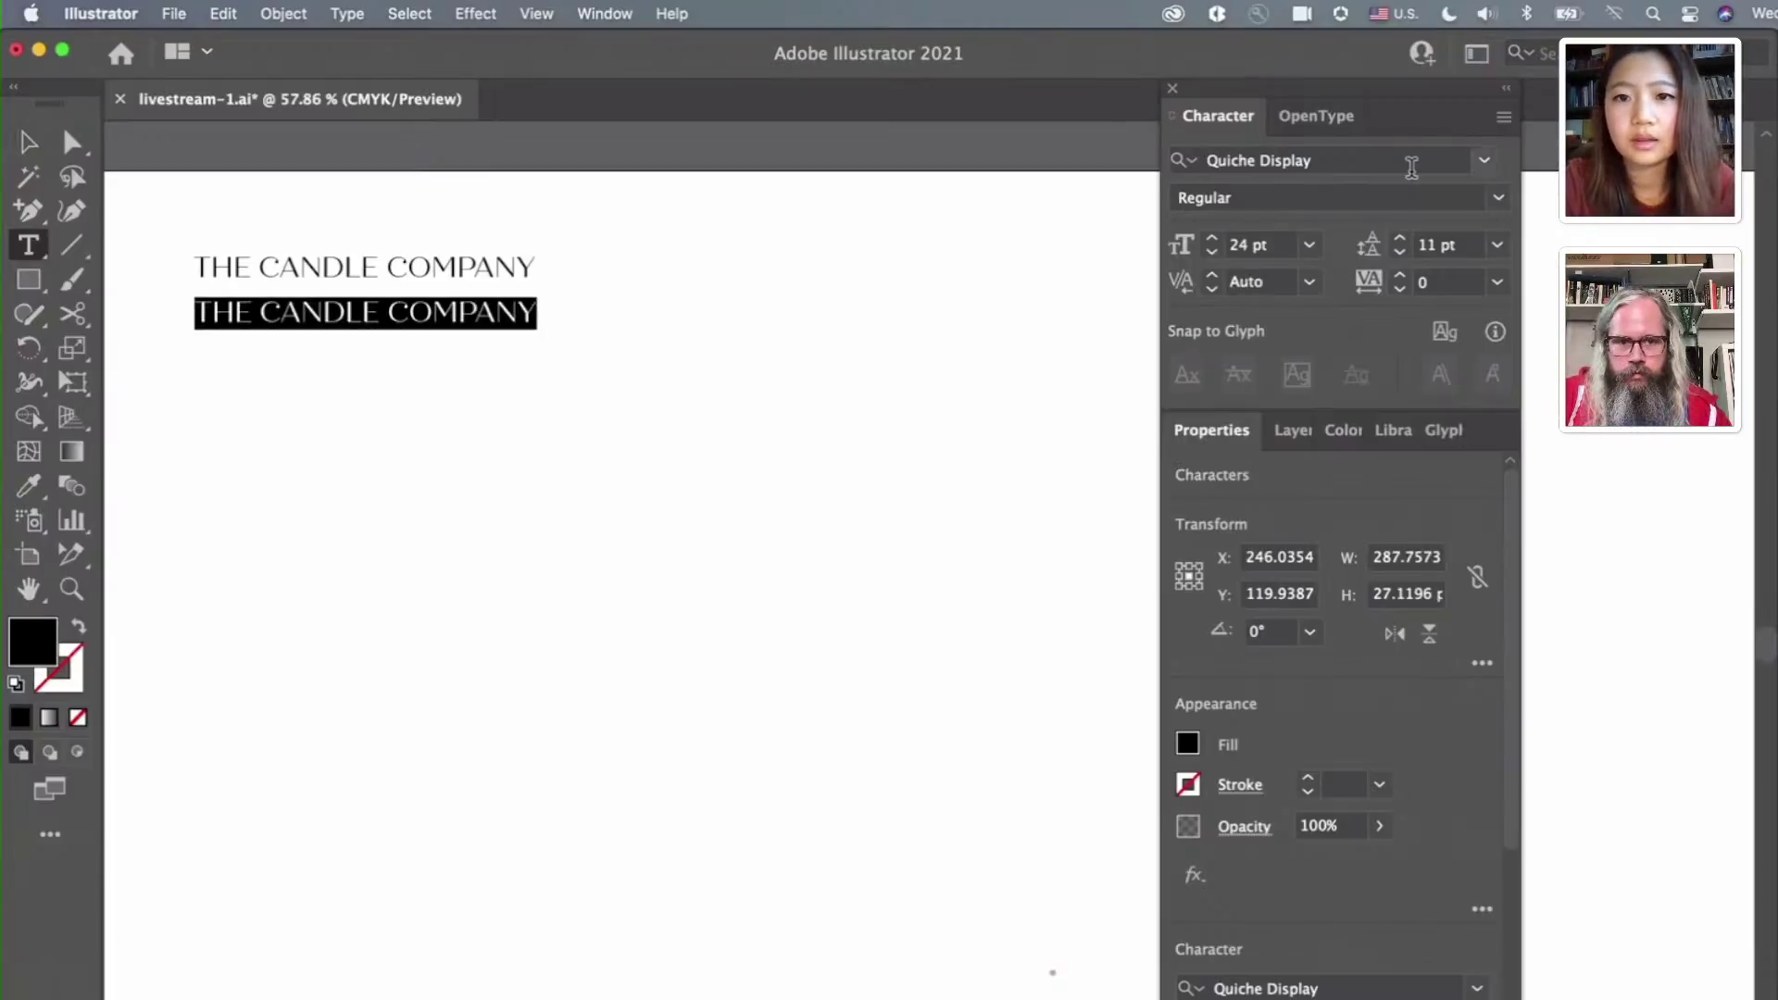
pyautogui.click(1412, 162)
pyautogui.write('fomp')
pyautogui.press('BackSpace')
pyautogui.press('BackSpace')
pyautogui.press('BackSpace')
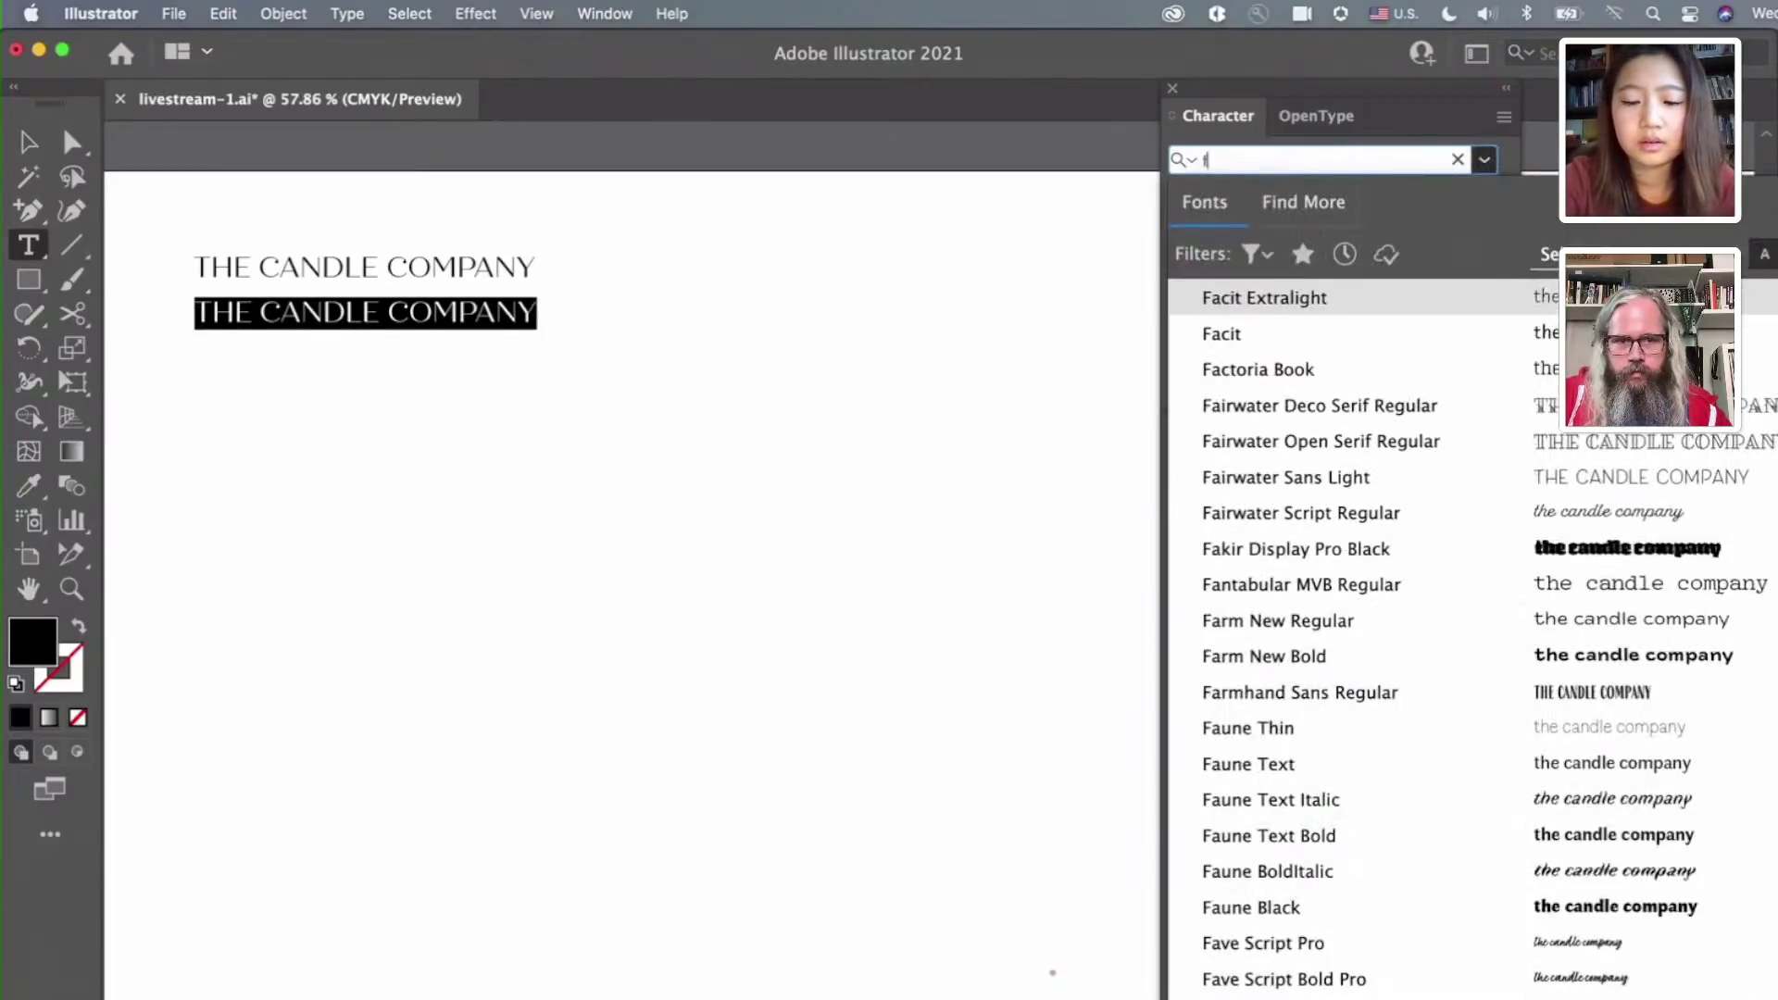
pyautogui.write('ino')
pyautogui.click(1541, 298)
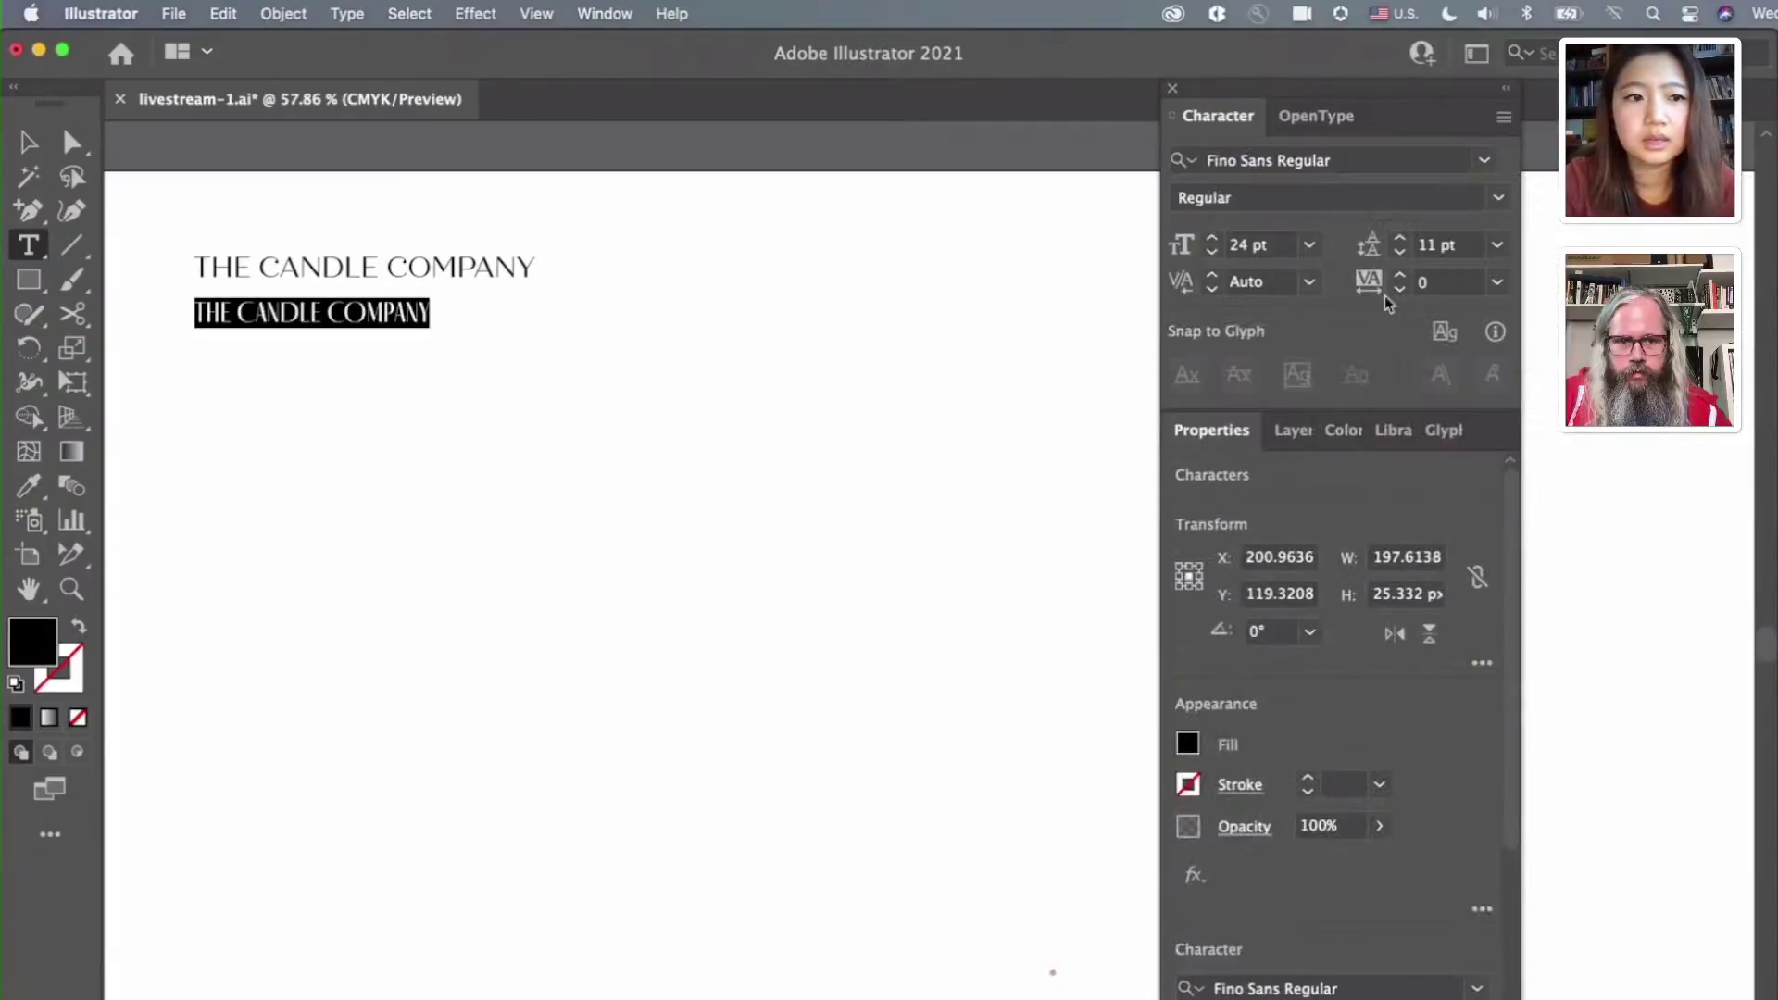
pyautogui.click(30, 142)
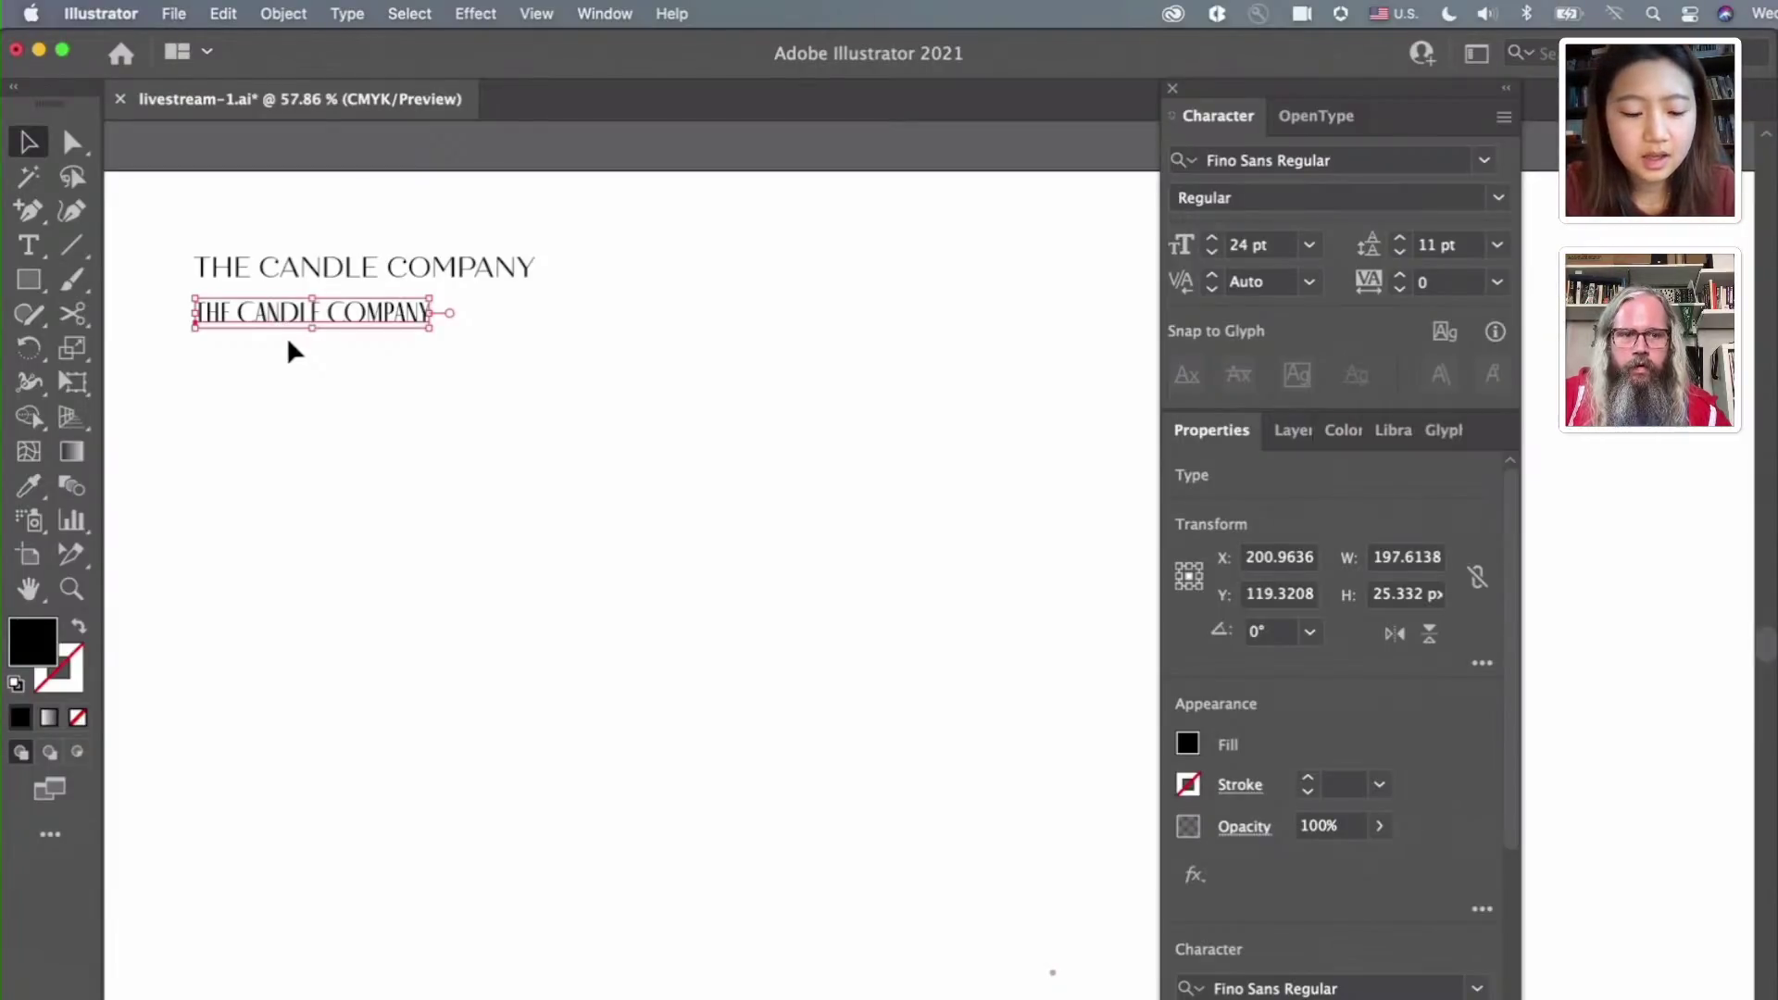
# Duplicate the Fino Sans line directly below itself and set the copy in Contralto Big Regular
pyautogui.moveTo(269, 318); pyautogui.dragTo(265, 361)
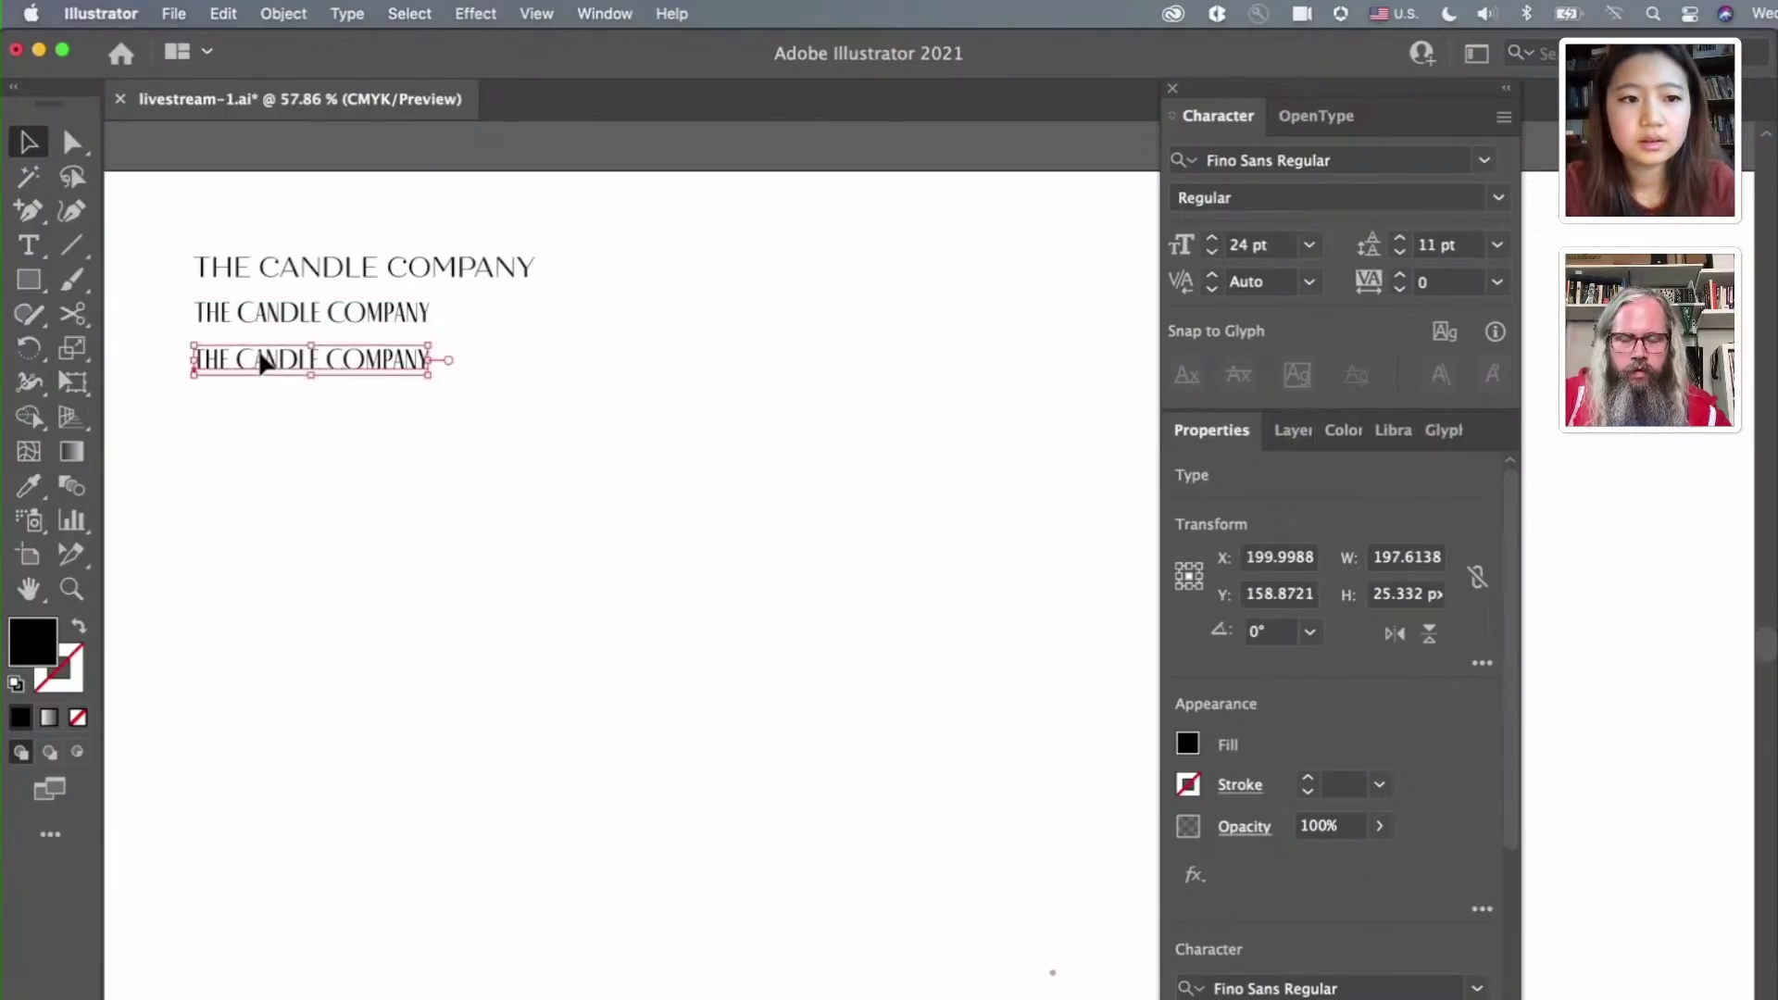
pyautogui.doubleClick(265, 361)
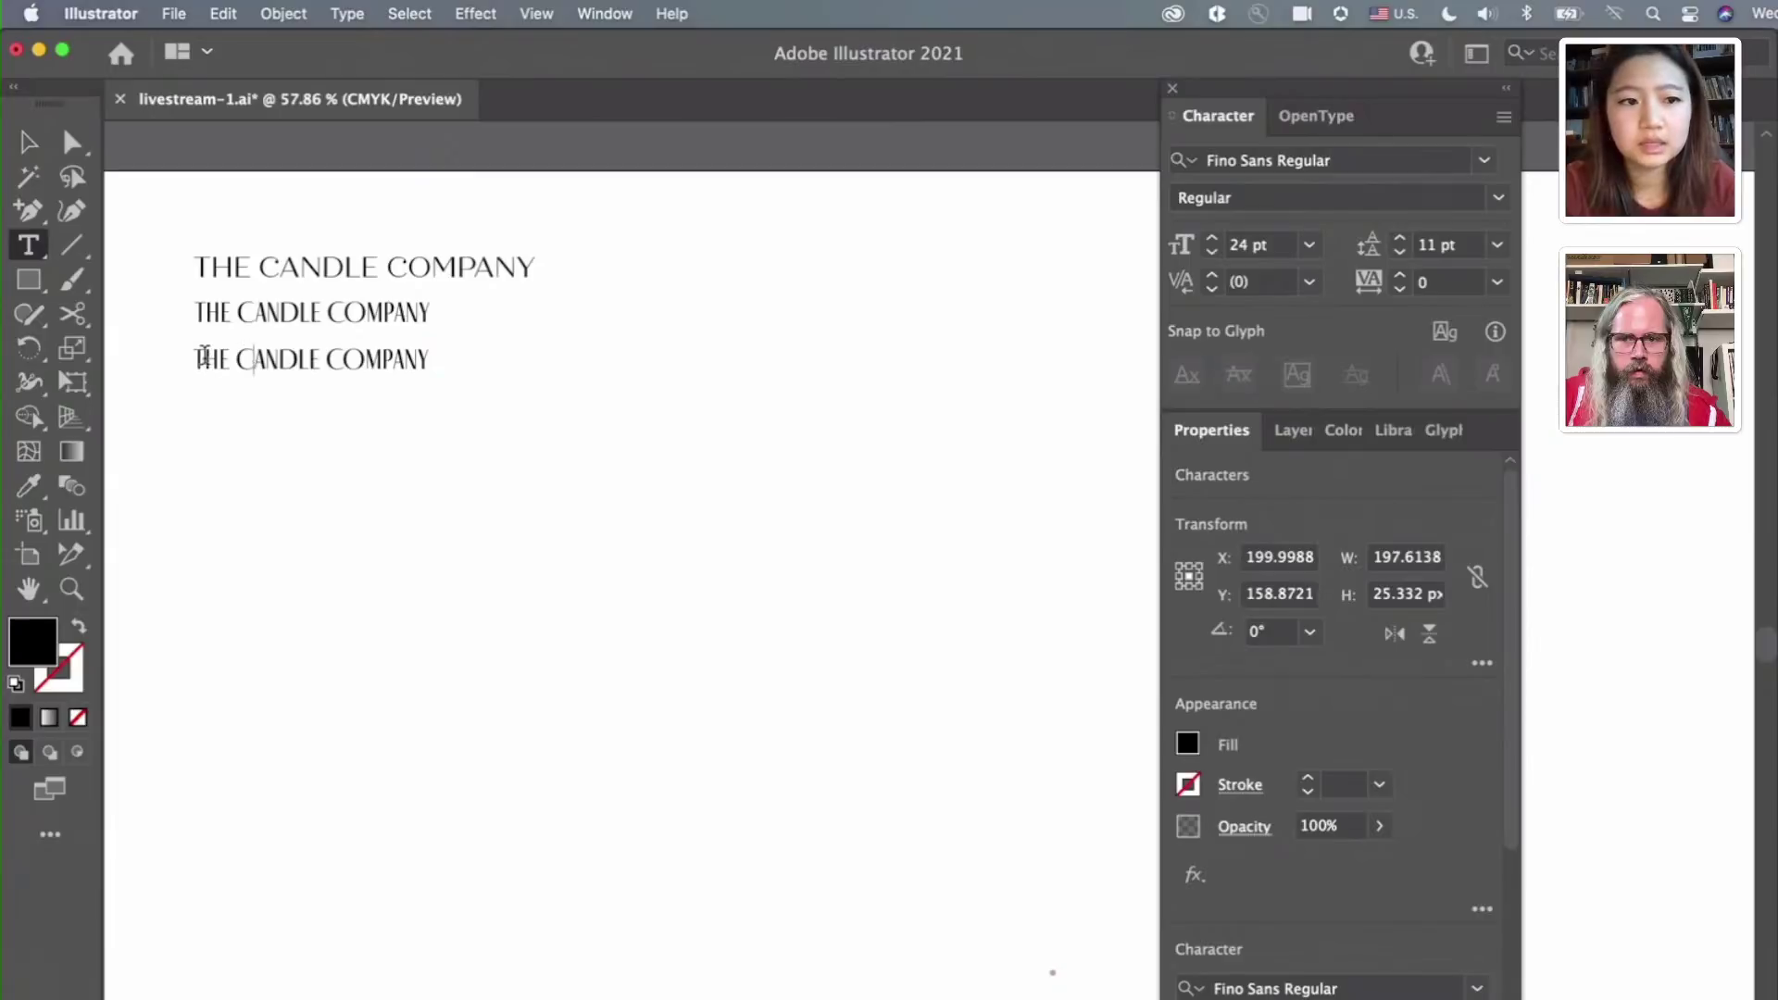
pyautogui.moveTo(197, 358); pyautogui.dragTo(488, 355)
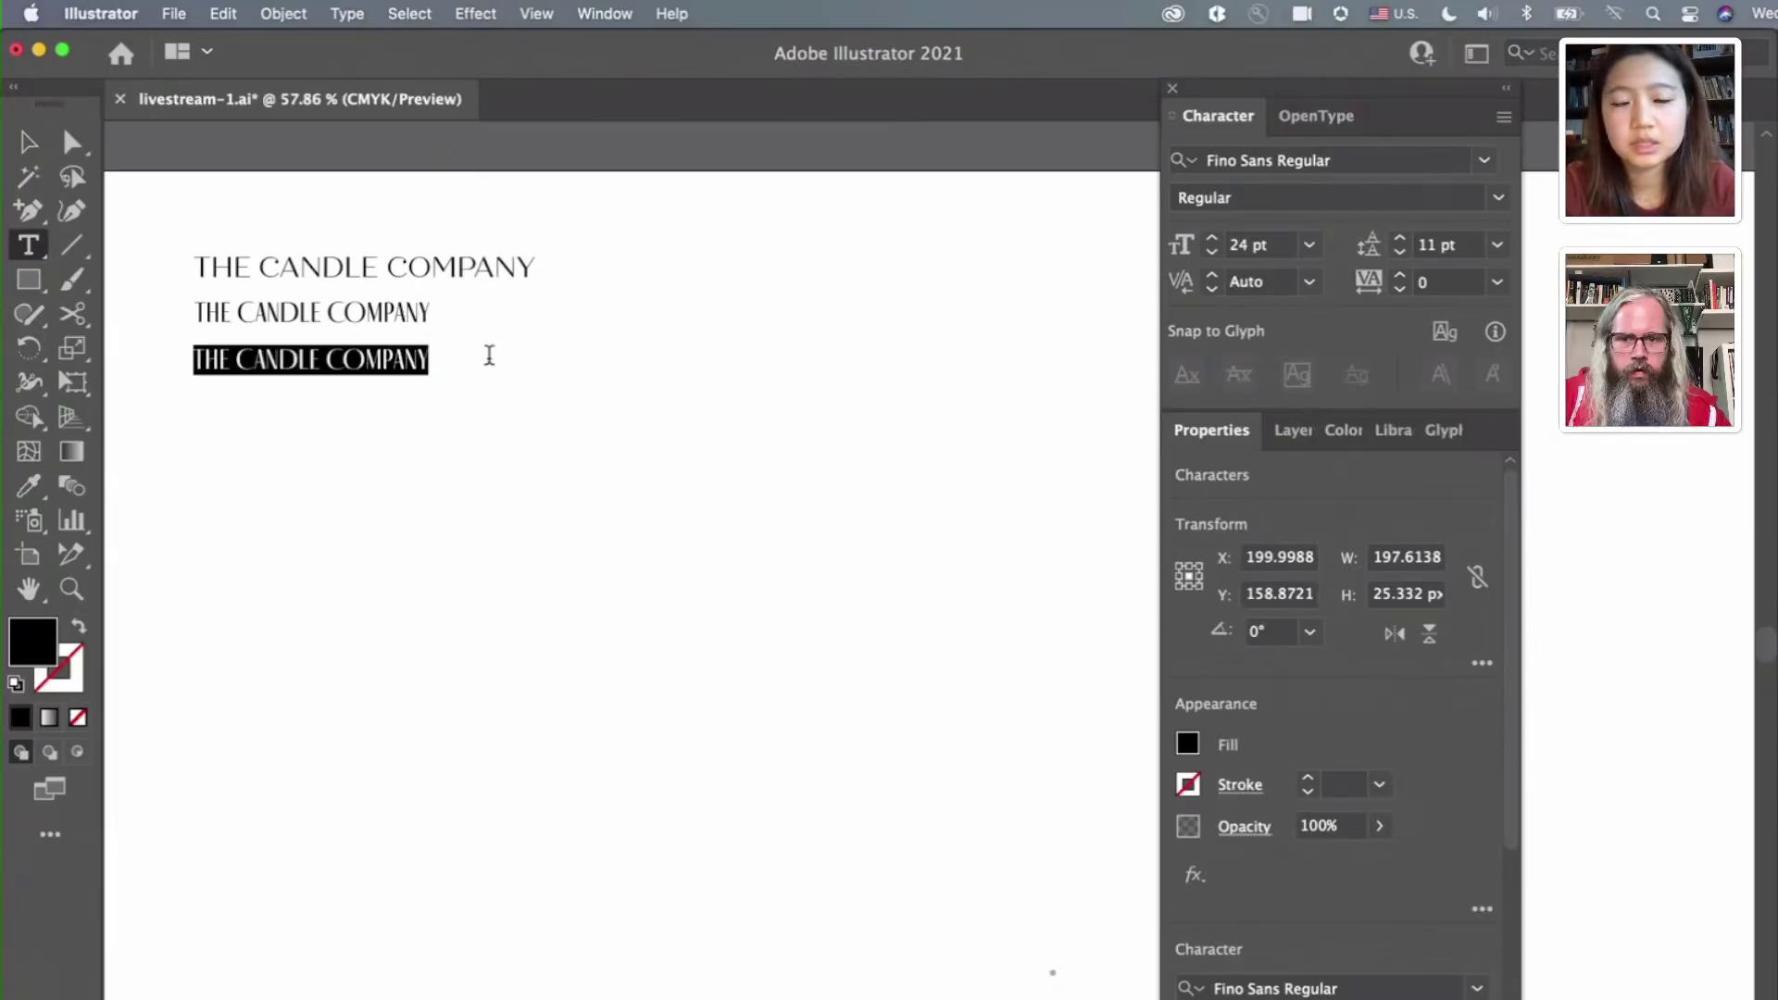
pyautogui.click(1402, 162)
pyautogui.write('contral')
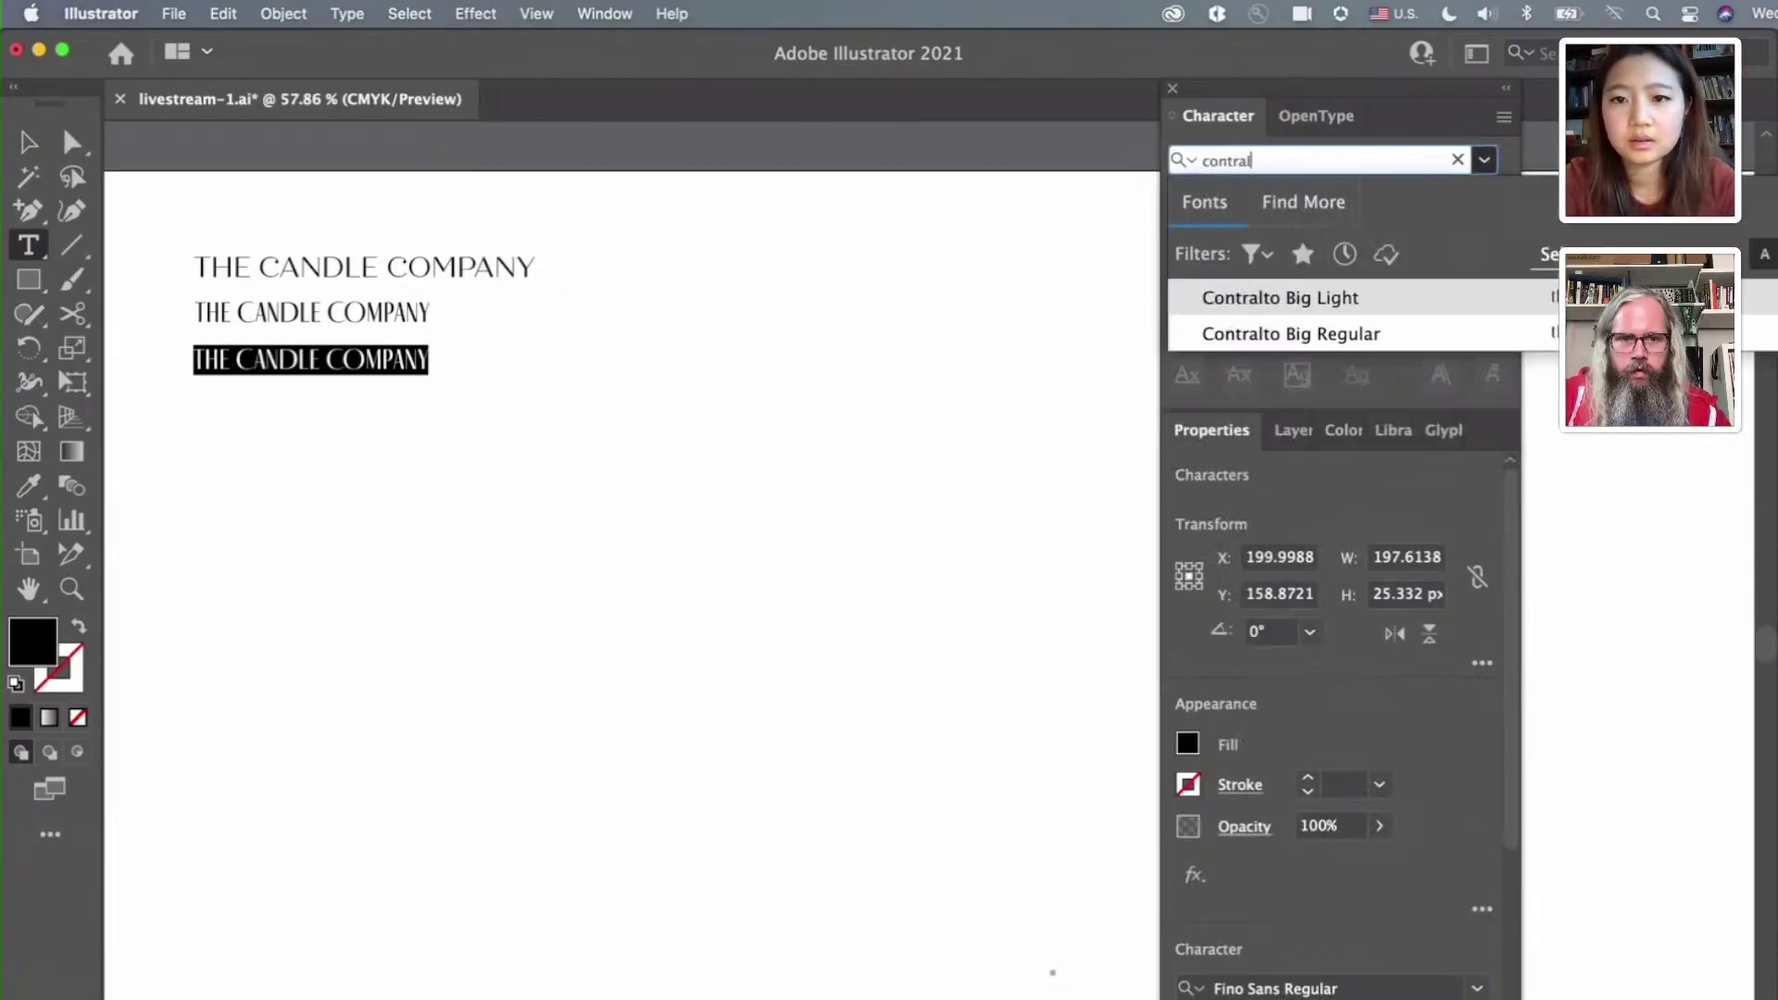
pyautogui.click(1395, 347)
pyautogui.press('Escape')
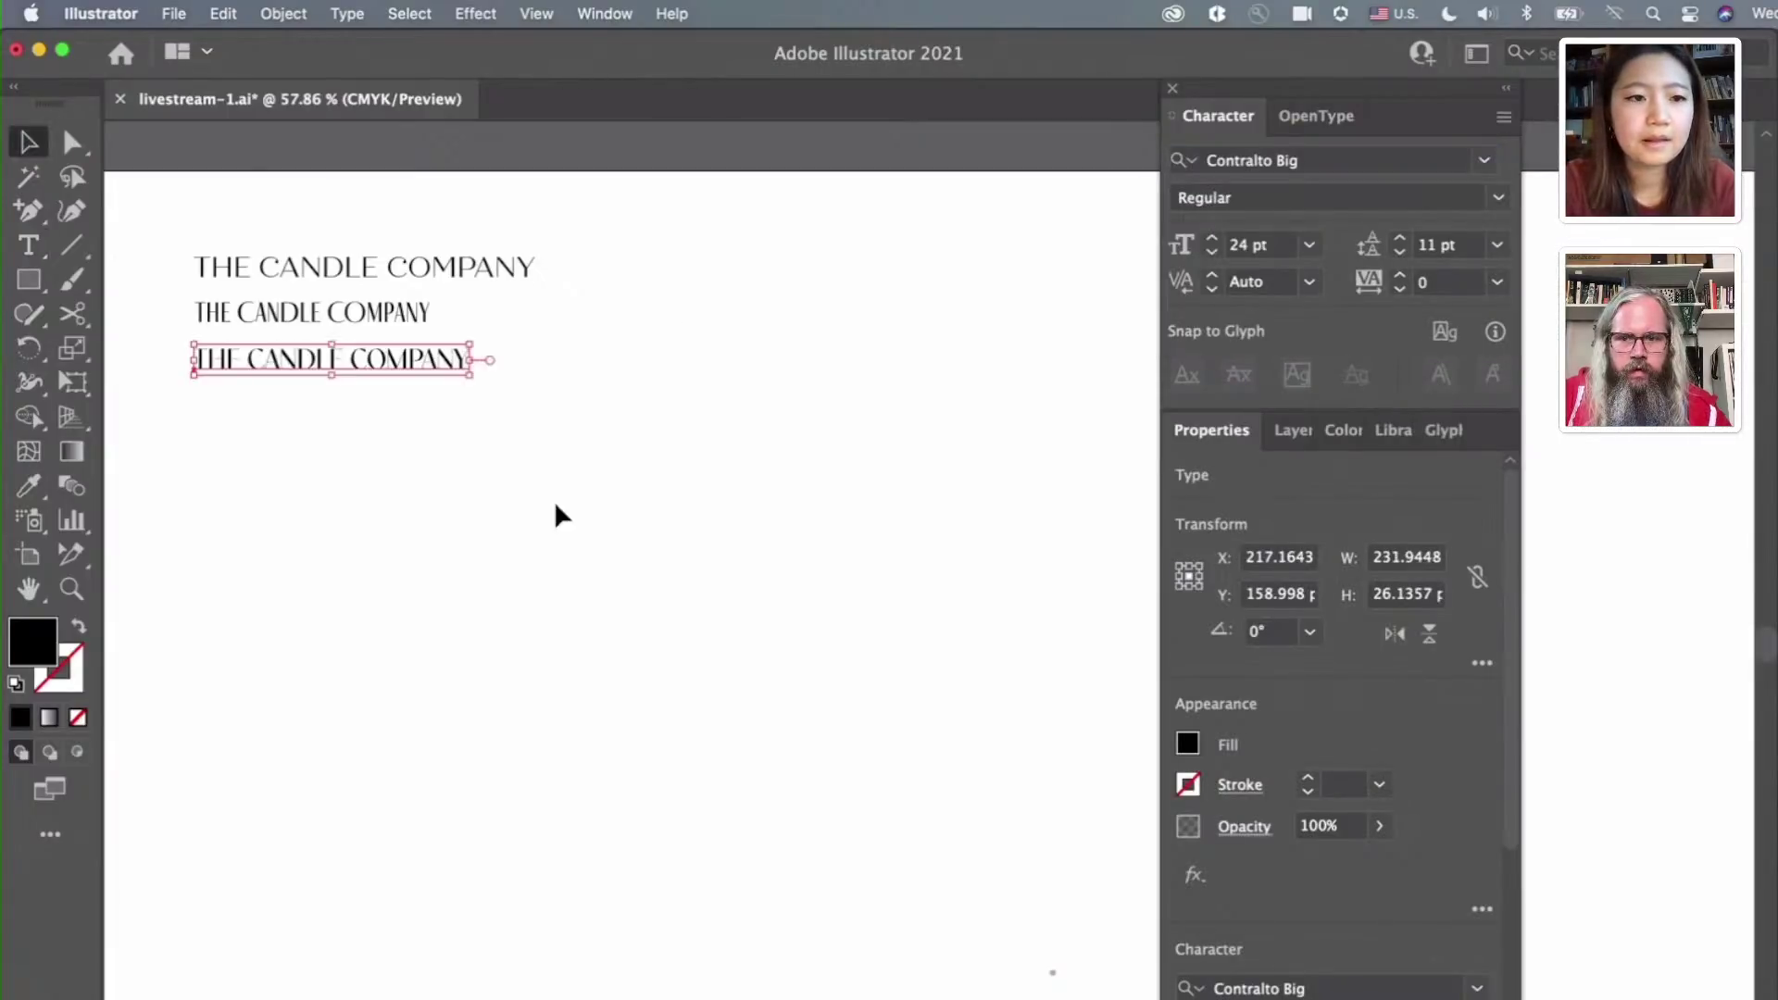
# Duplicate the Contralto Big line beside the original and turn off All Caps on the copy
pyautogui.scroll(-5, 1473, 936)
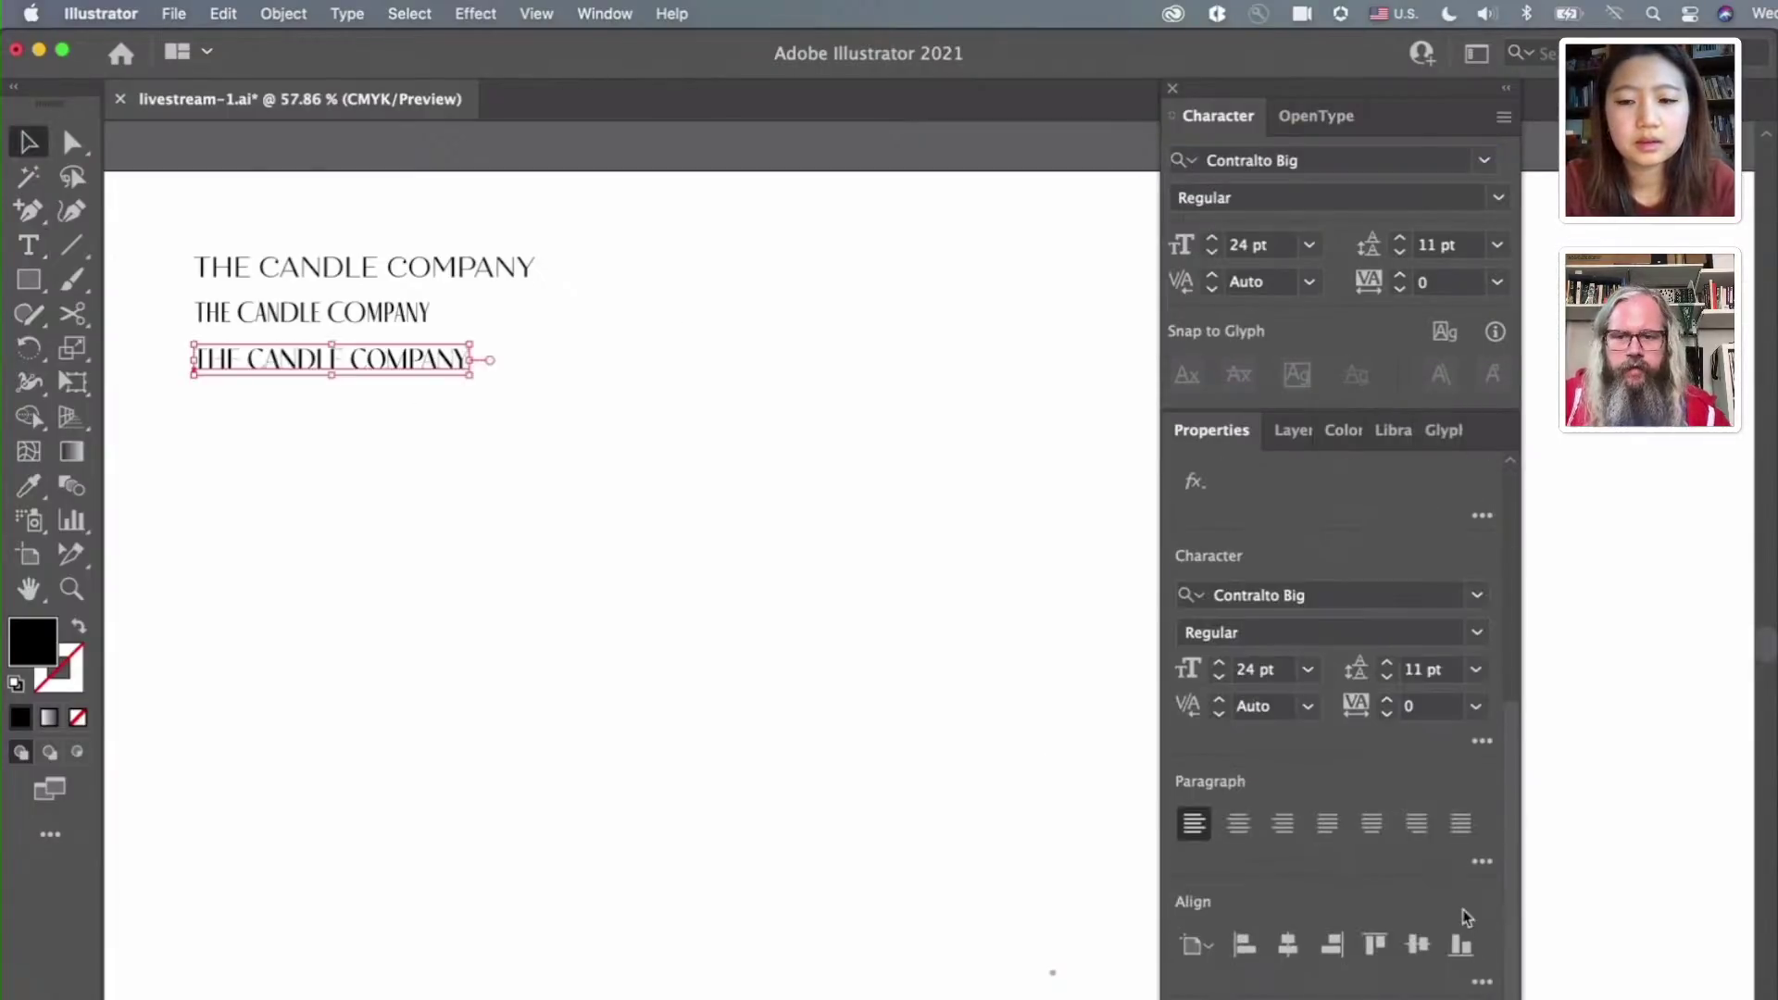
pyautogui.click(1481, 743)
pyautogui.click(1482, 743)
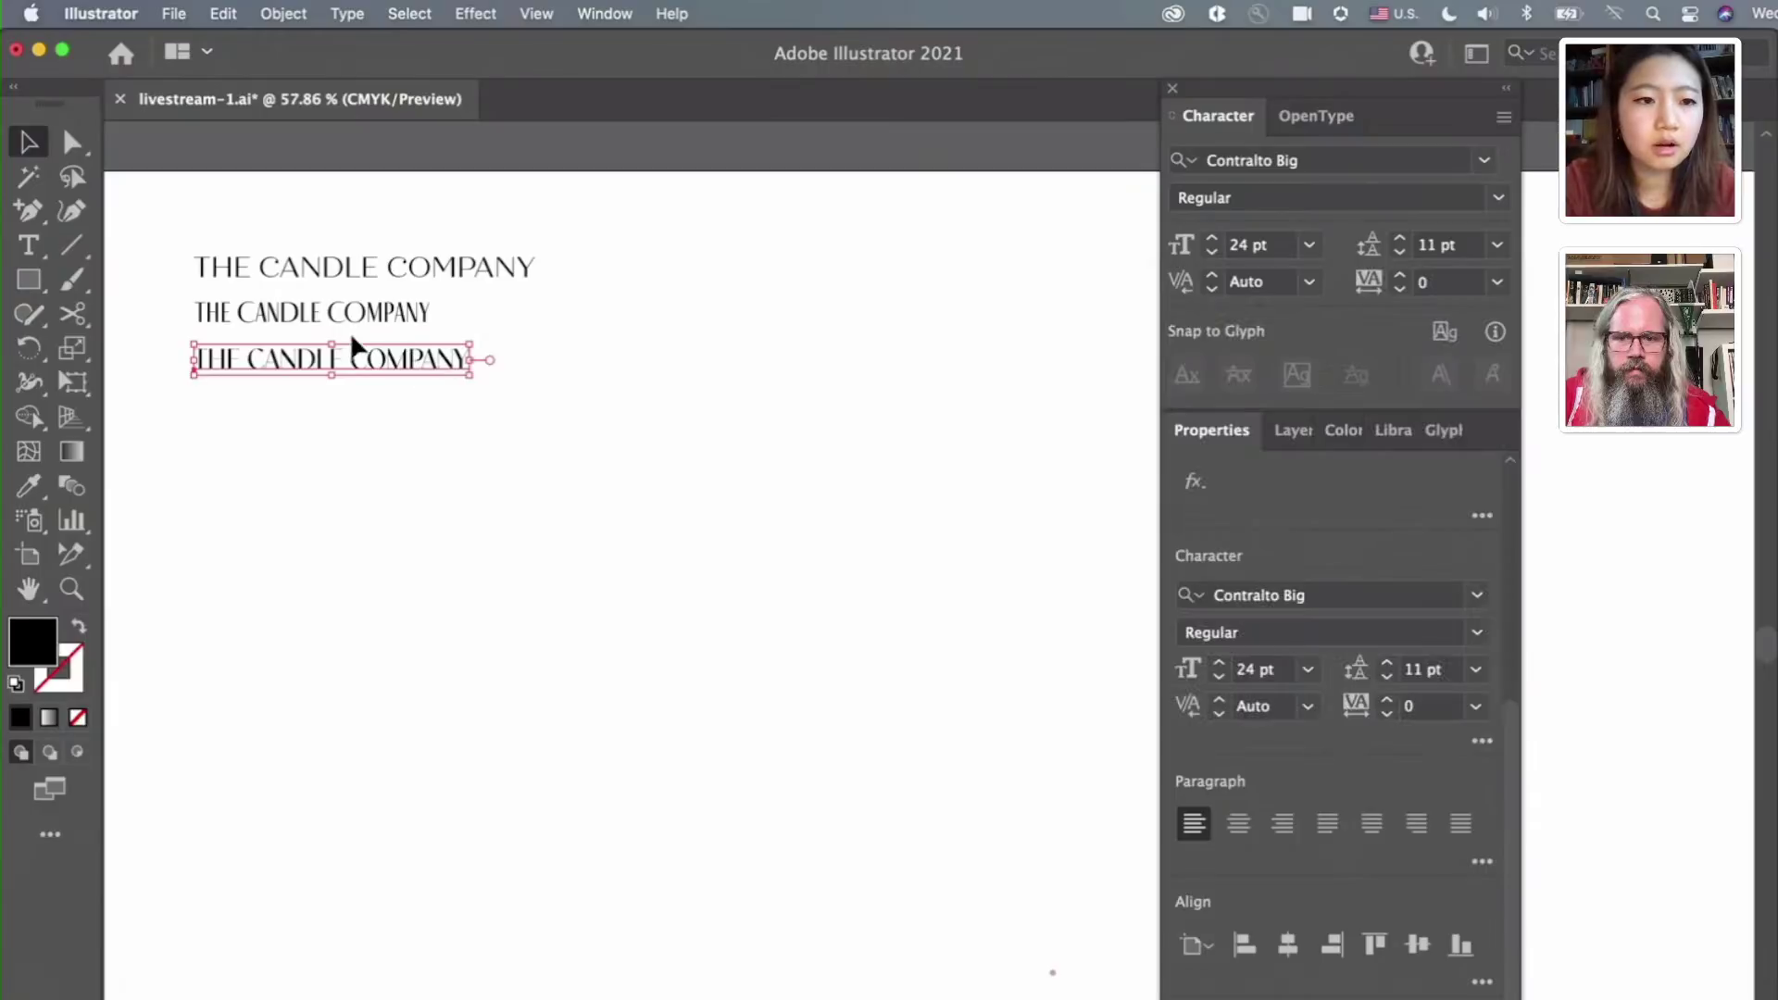
pyautogui.moveTo(349, 364); pyautogui.dragTo(682, 365)
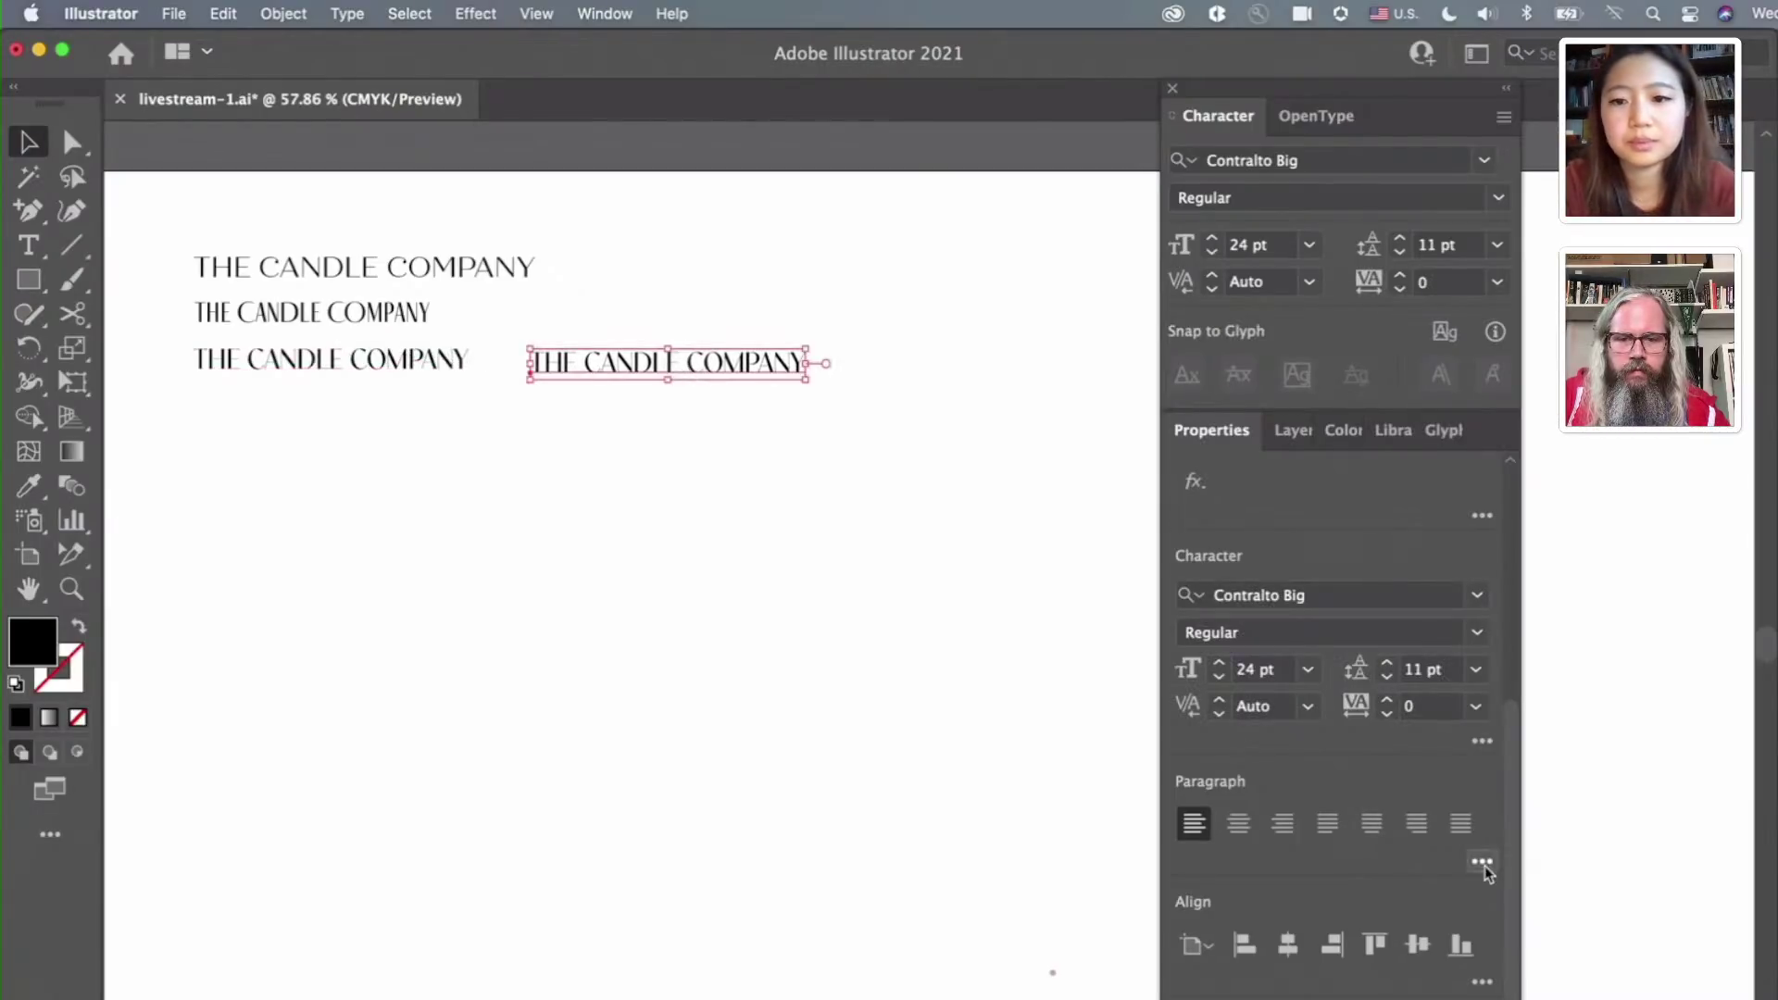
pyautogui.click(1480, 741)
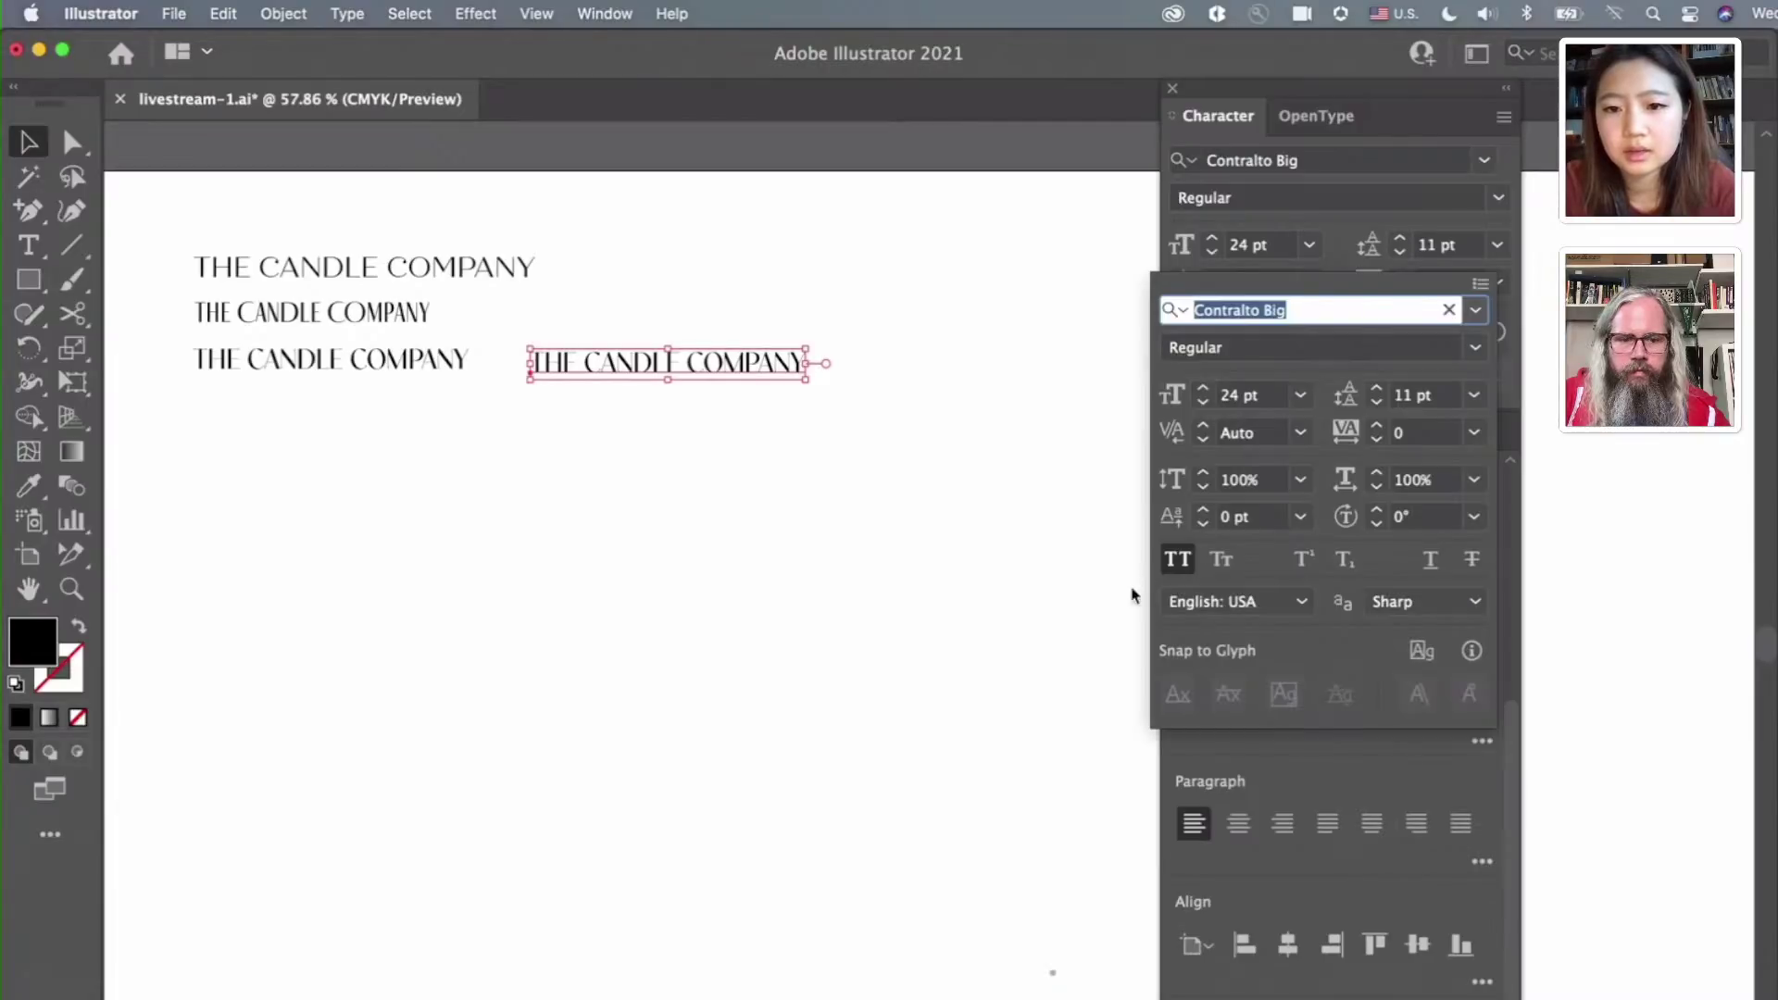
pyautogui.click(1178, 559)
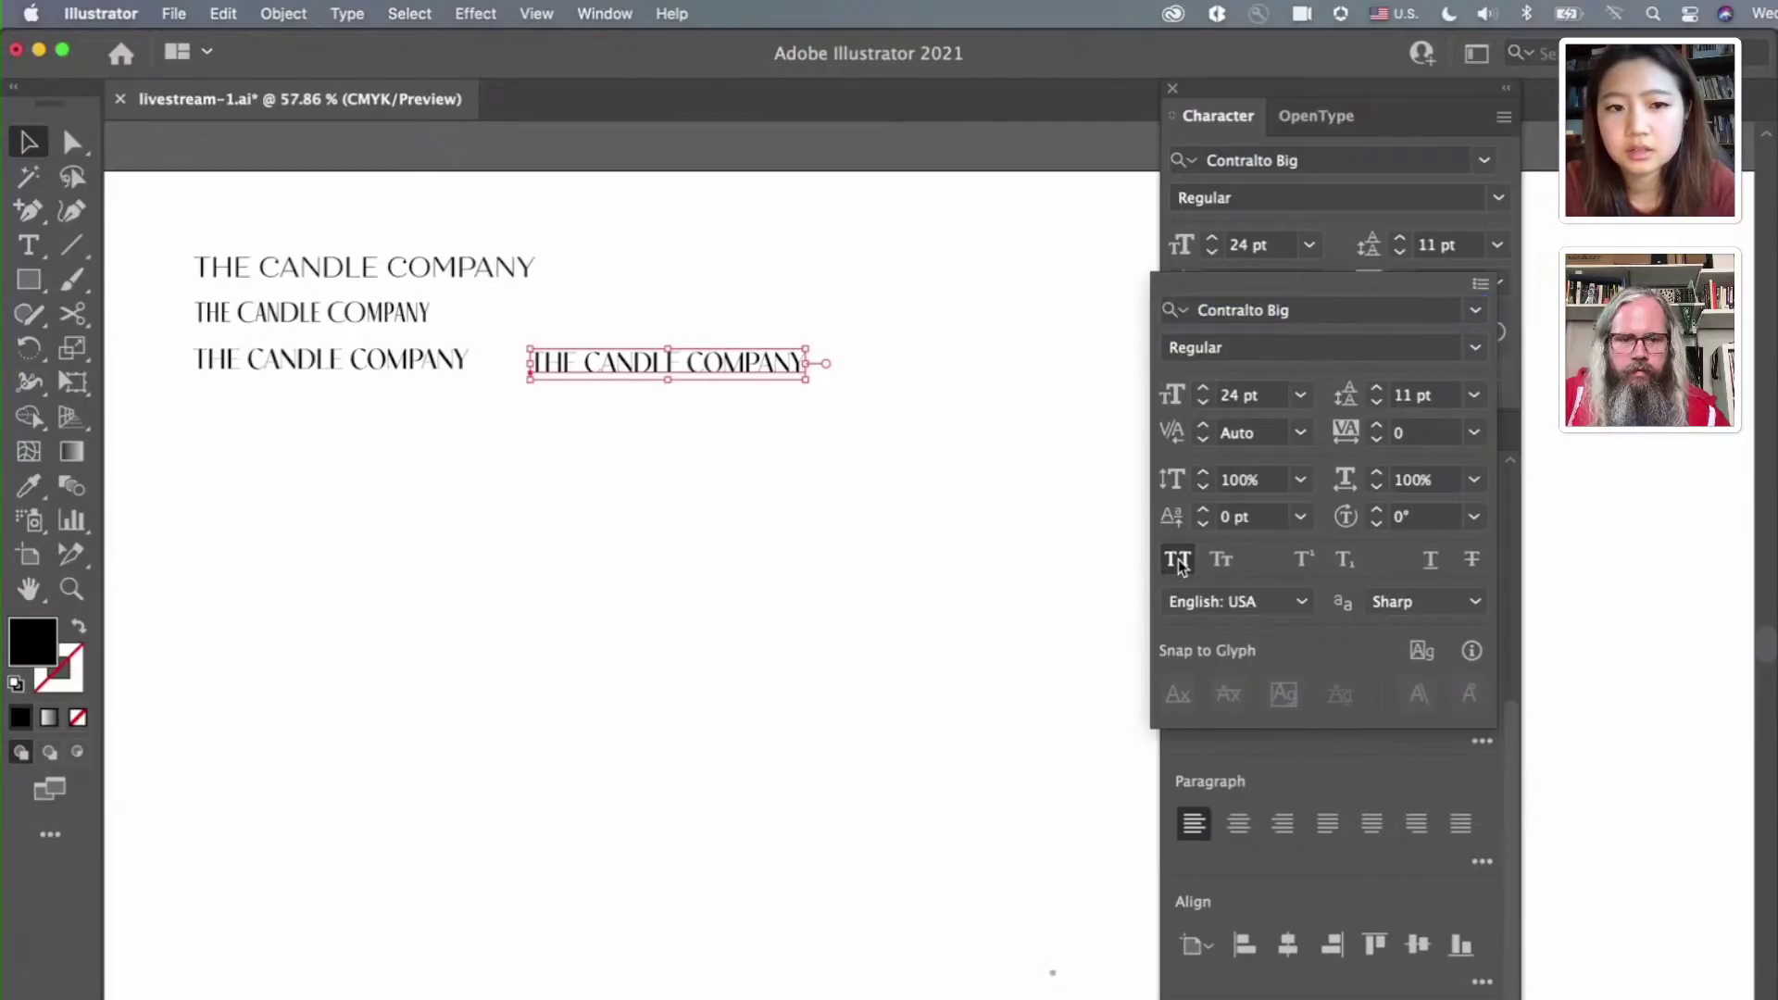
pyautogui.click(615, 323)
pyautogui.click(647, 476)
pyautogui.scroll(1, 603, 404)
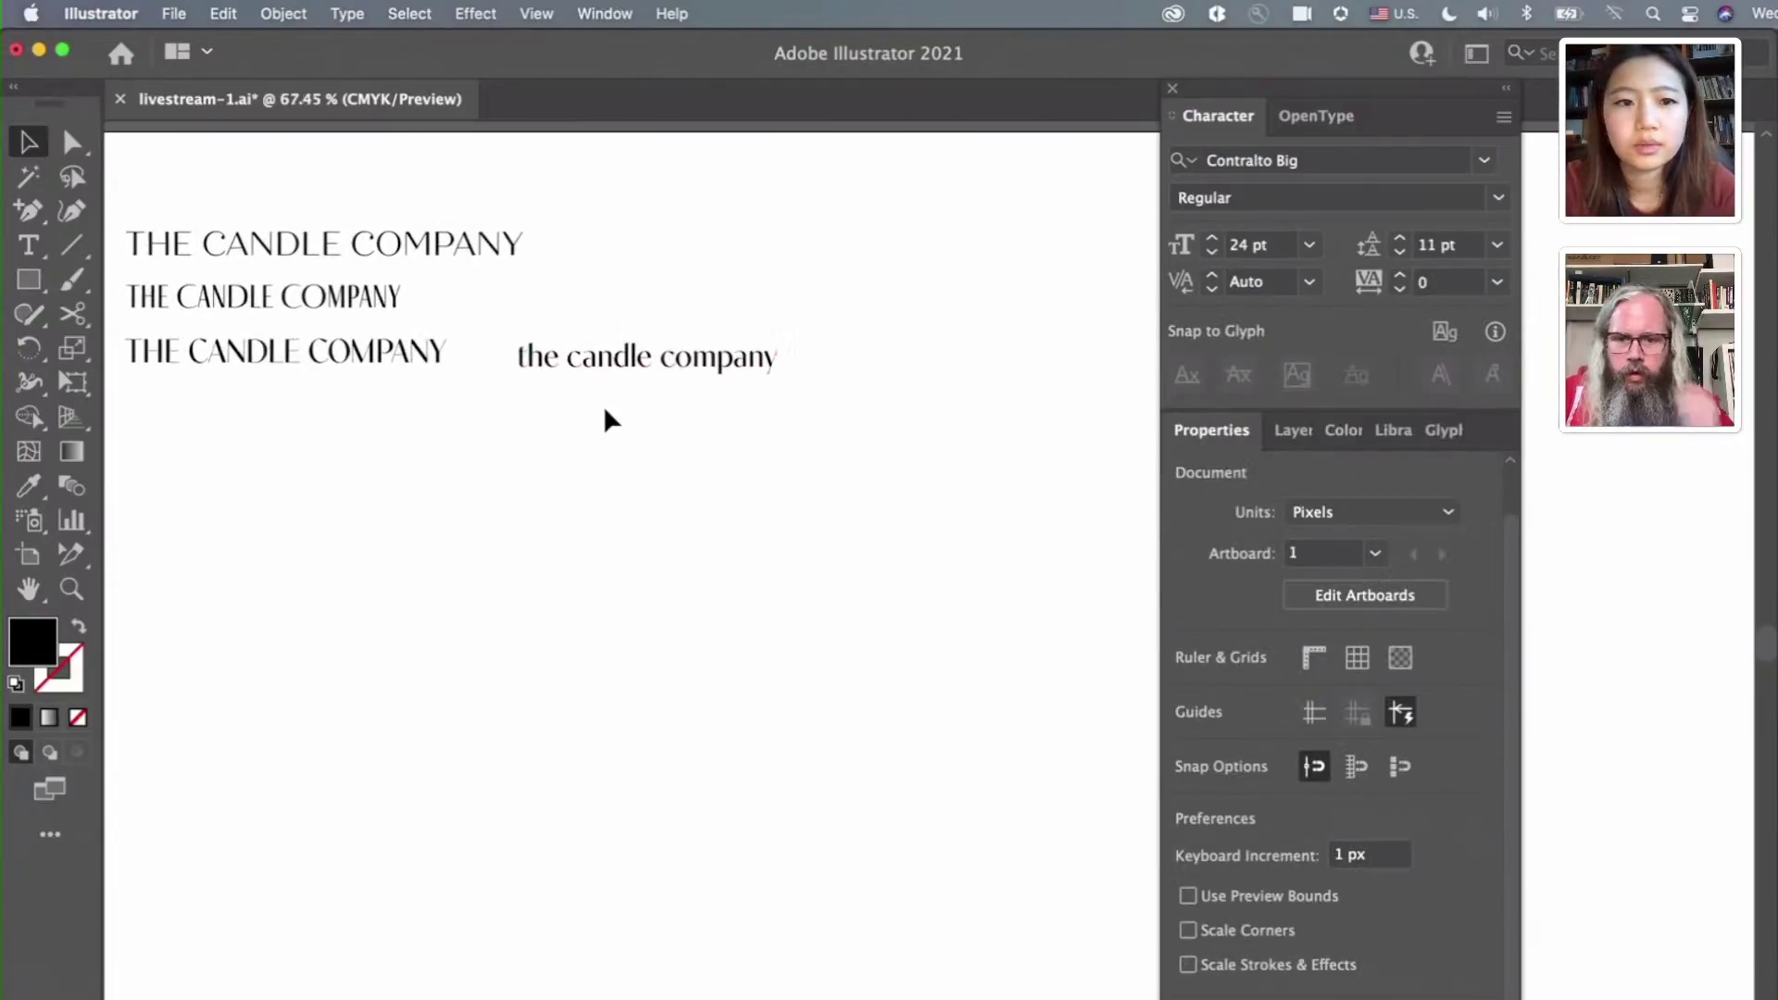
# Duplicate the Fino Sans line beside the original, just above the lowercase Contralto Big copy
pyautogui.rightClick(291, 298)
pyautogui.click(686, 290)
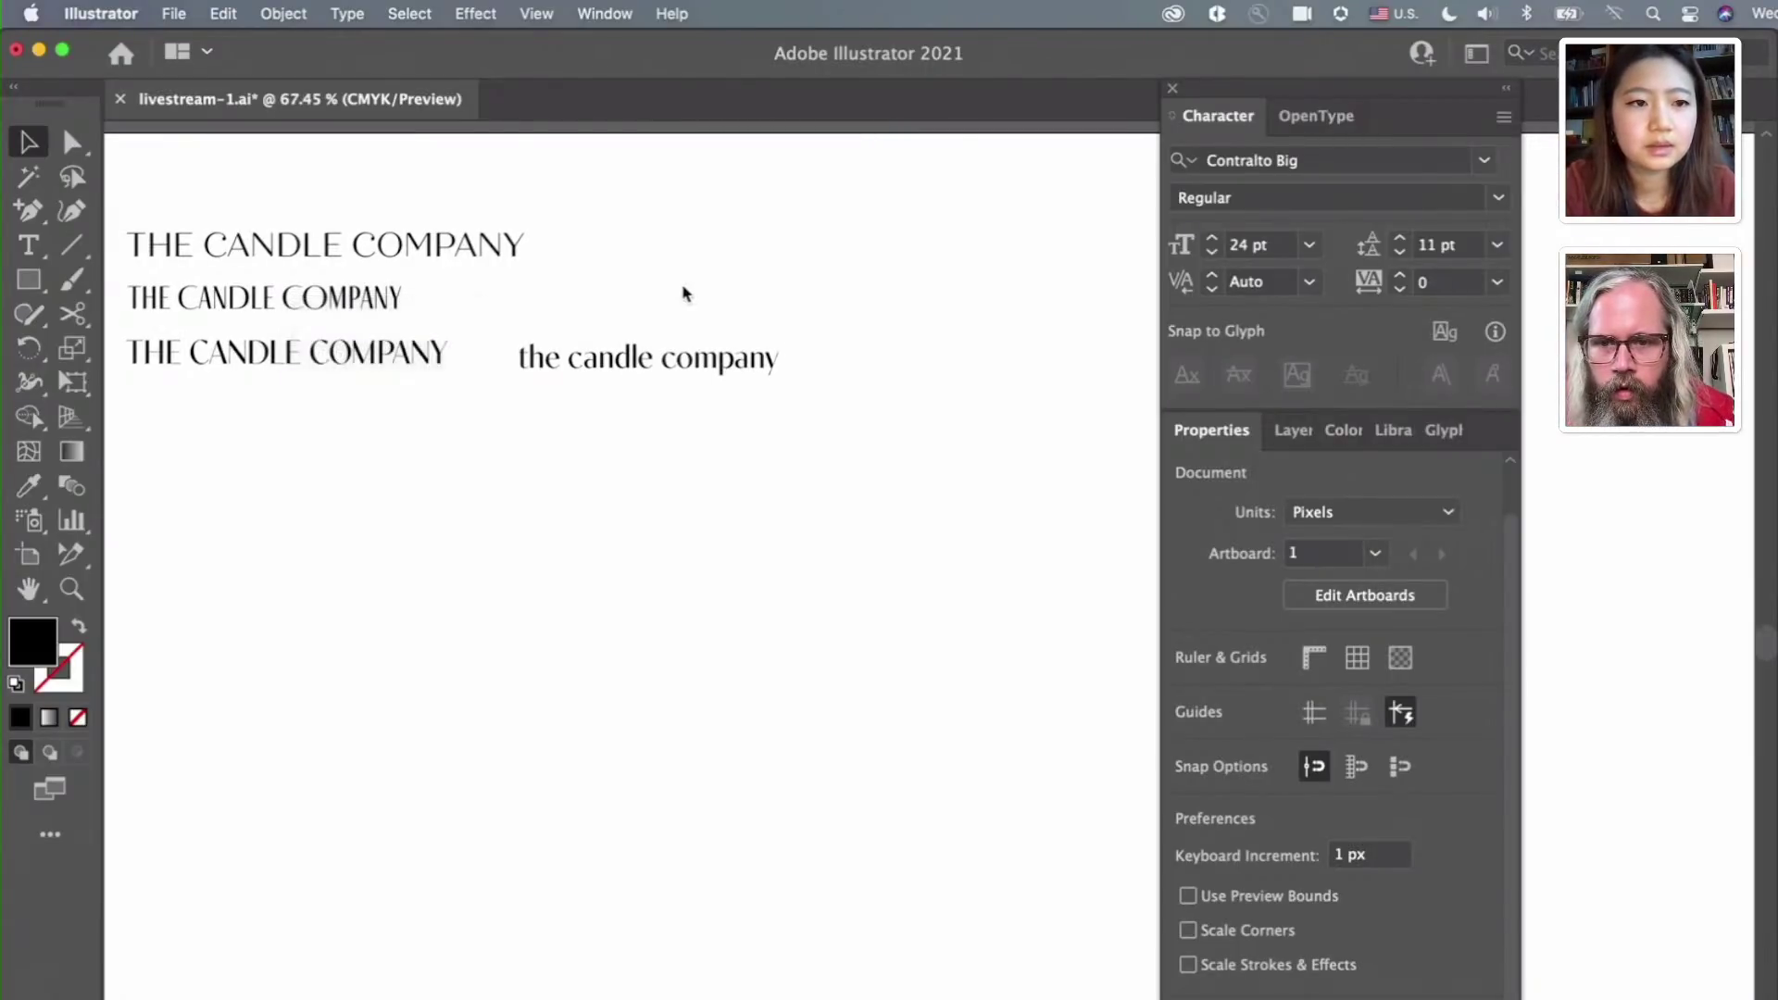
pyautogui.click(306, 309)
pyautogui.moveTo(302, 304); pyautogui.dragTo(686, 313)
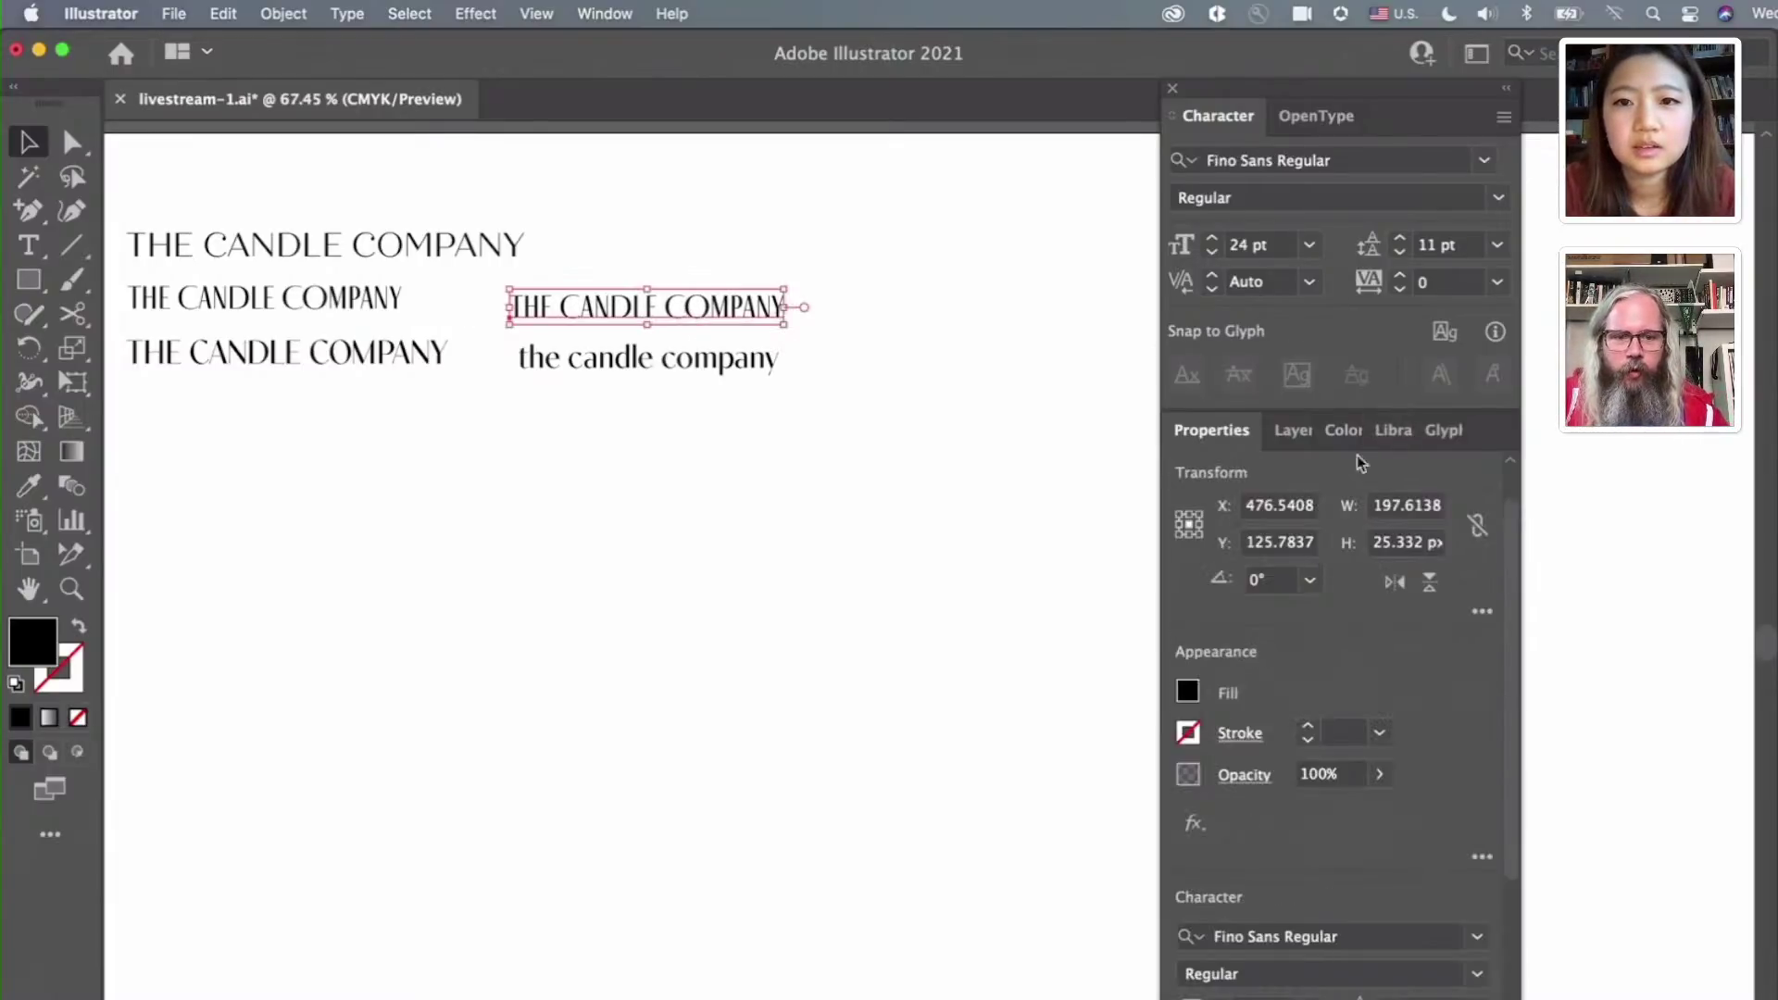
pyautogui.click(1483, 612)
pyautogui.click(1498, 557)
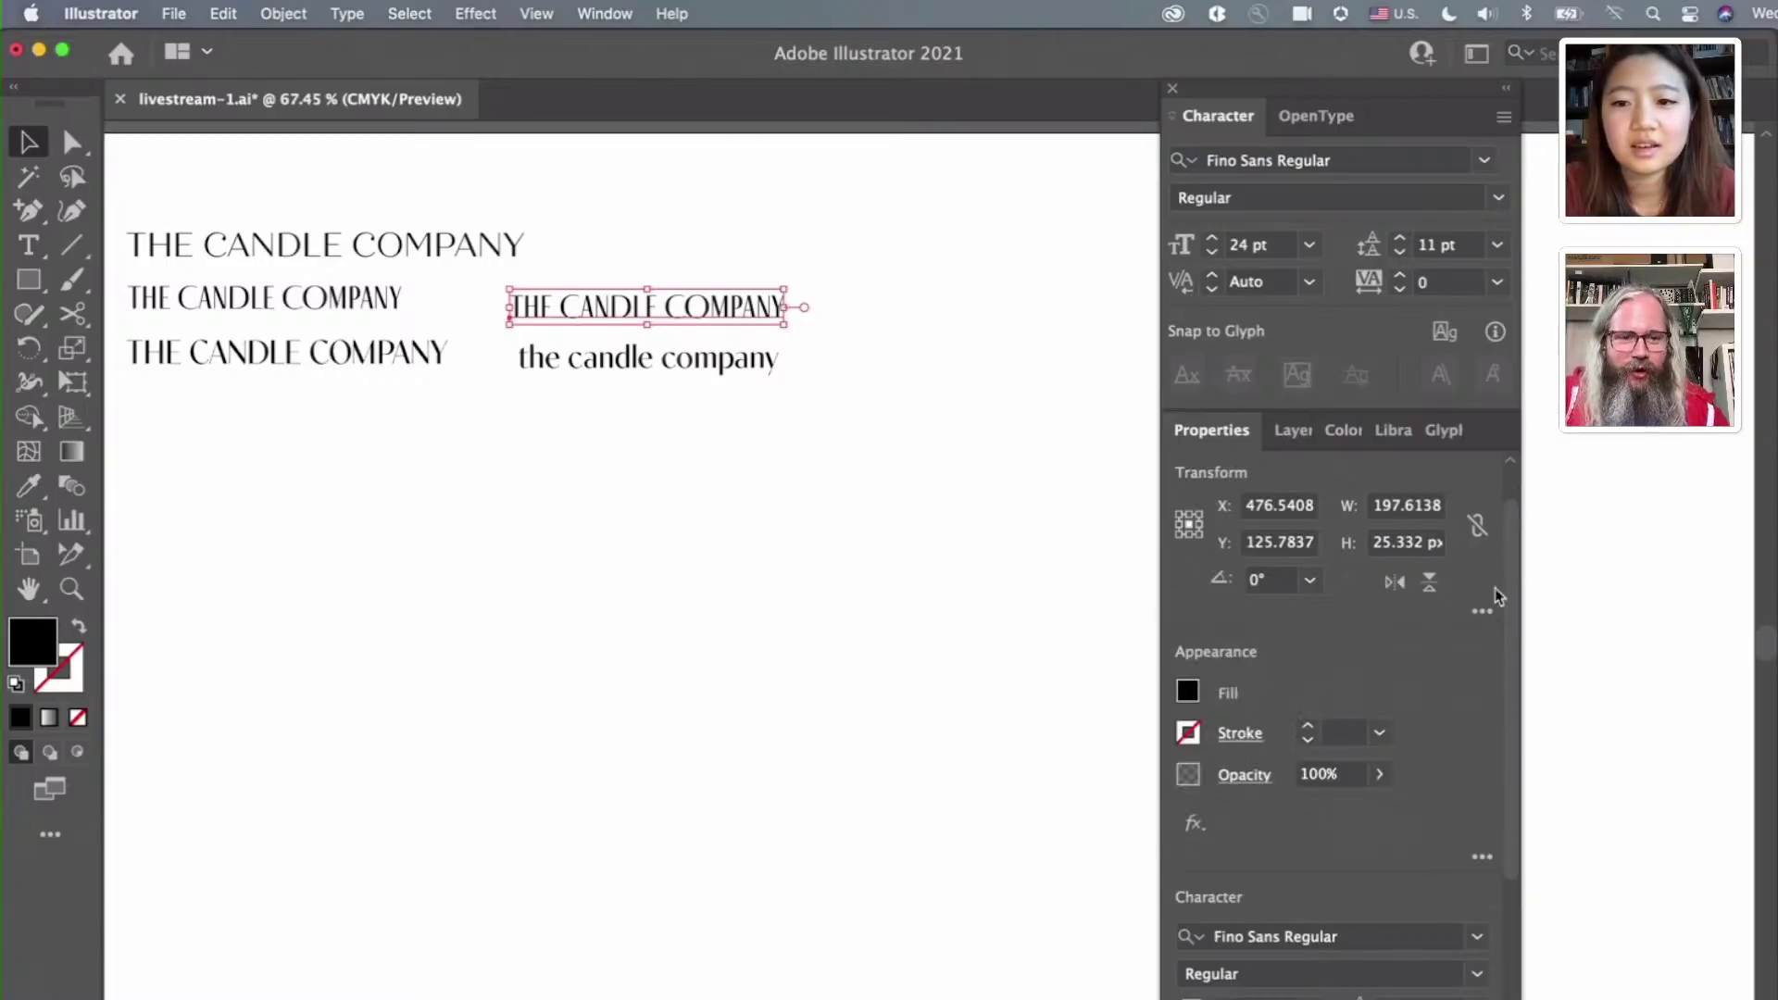
pyautogui.click(1481, 856)
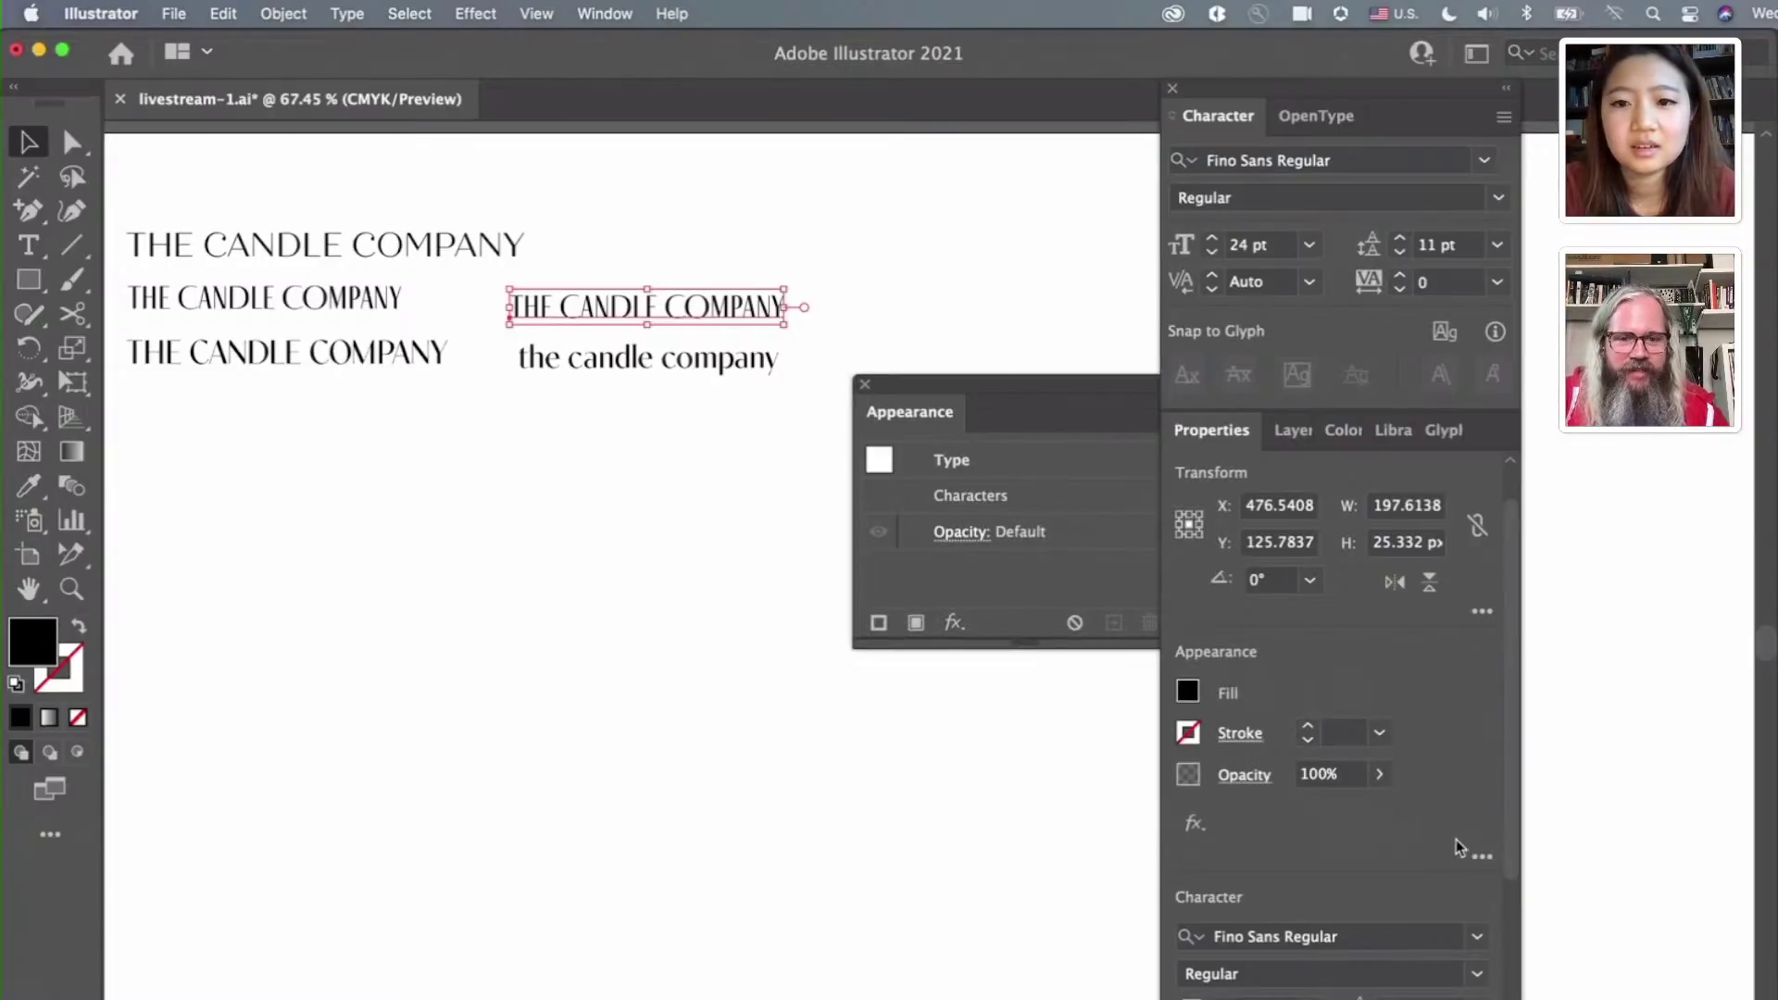
pyautogui.click(867, 383)
pyautogui.click(866, 385)
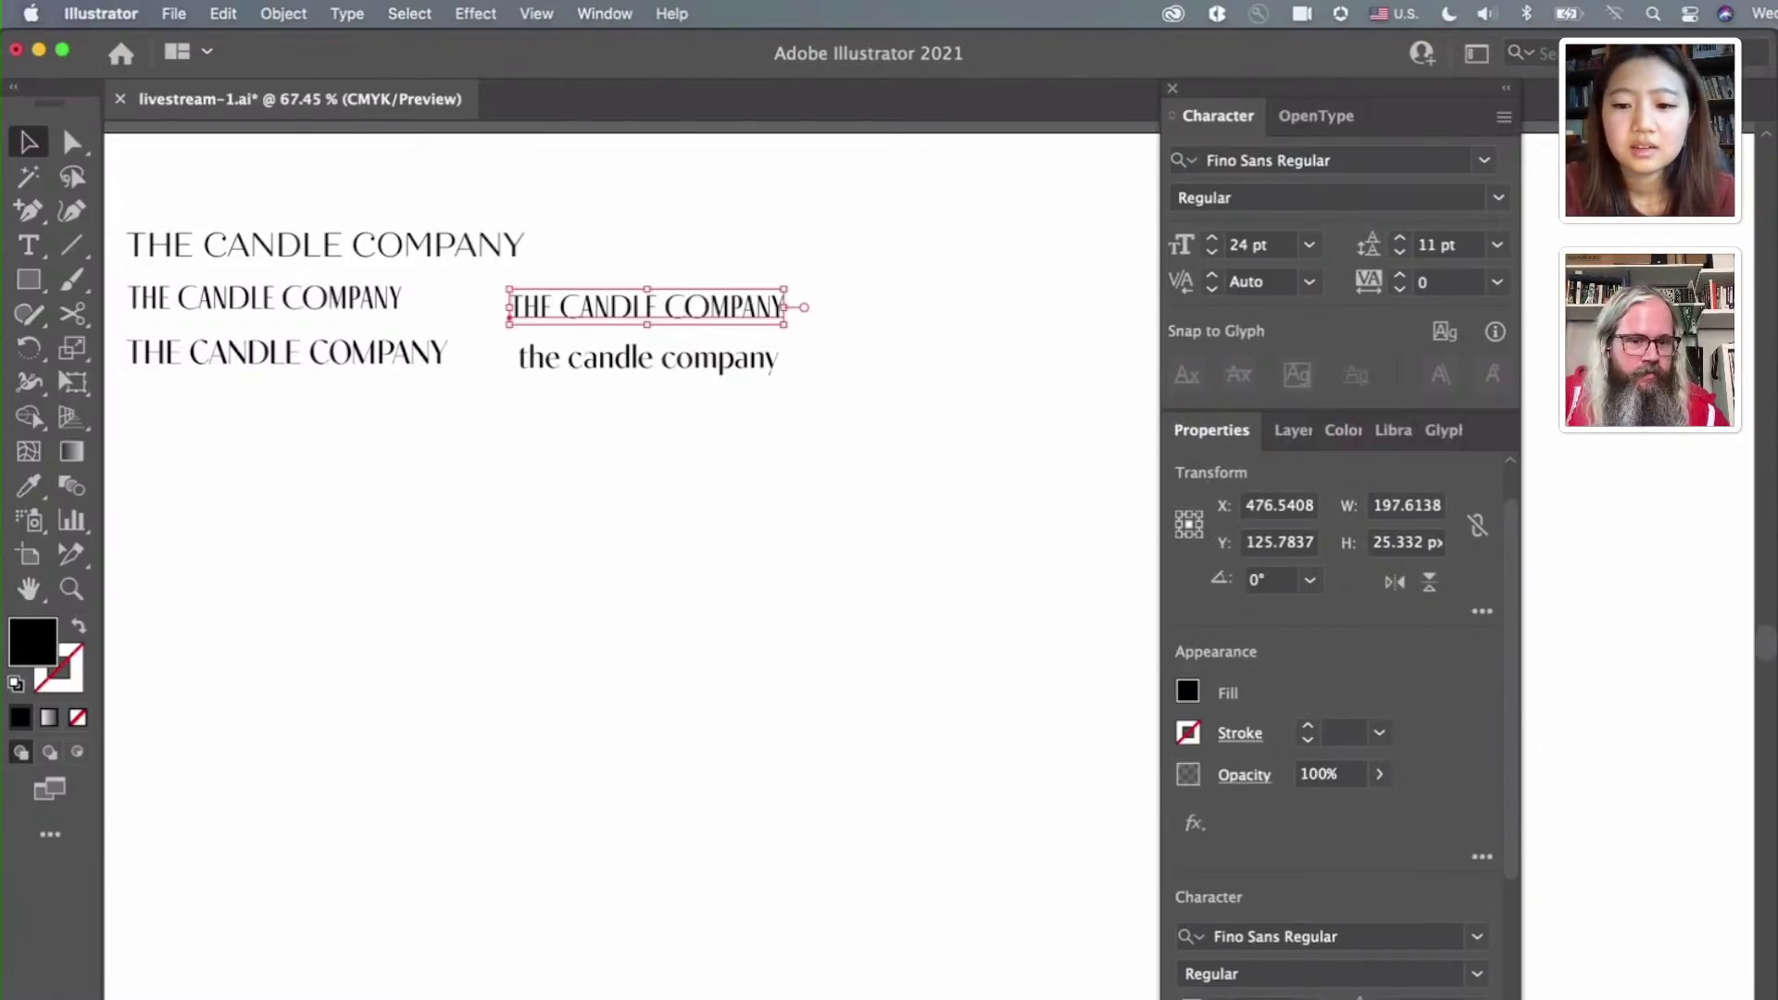
# Turn off All Caps on the Fino Sans copy and retype its text as "THE CANDLE COMPANY"
pyautogui.press('super+t')
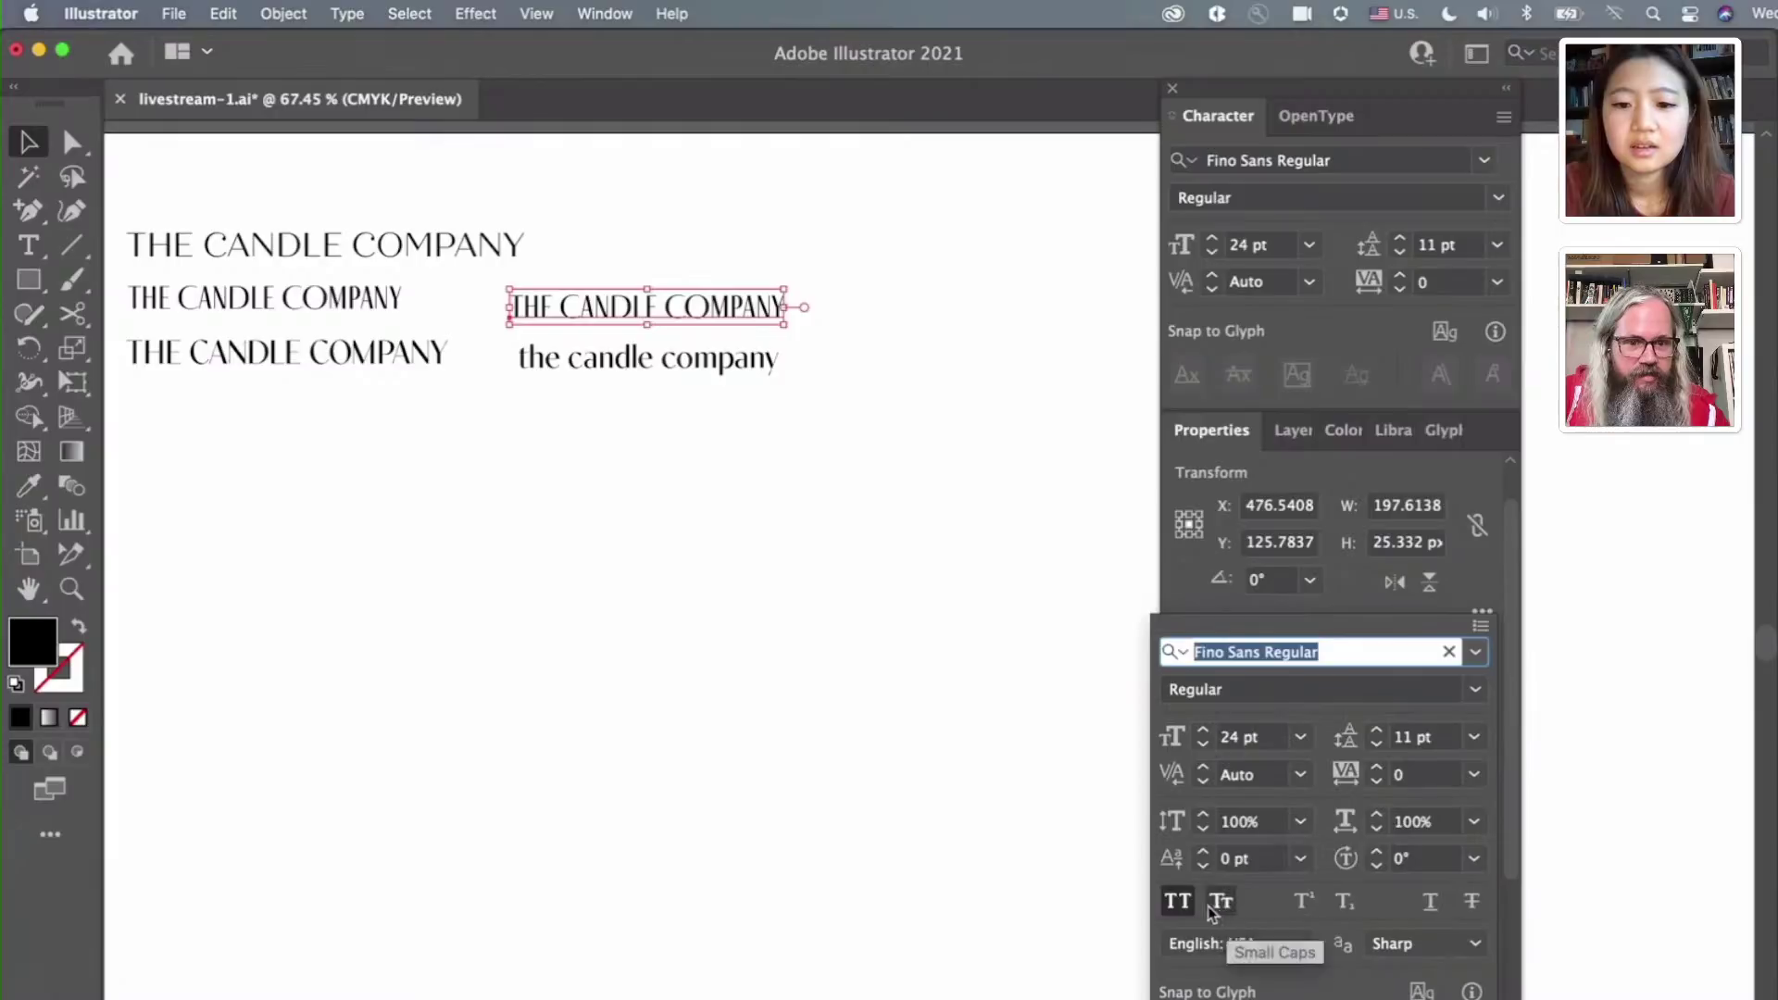
pyautogui.click(1180, 902)
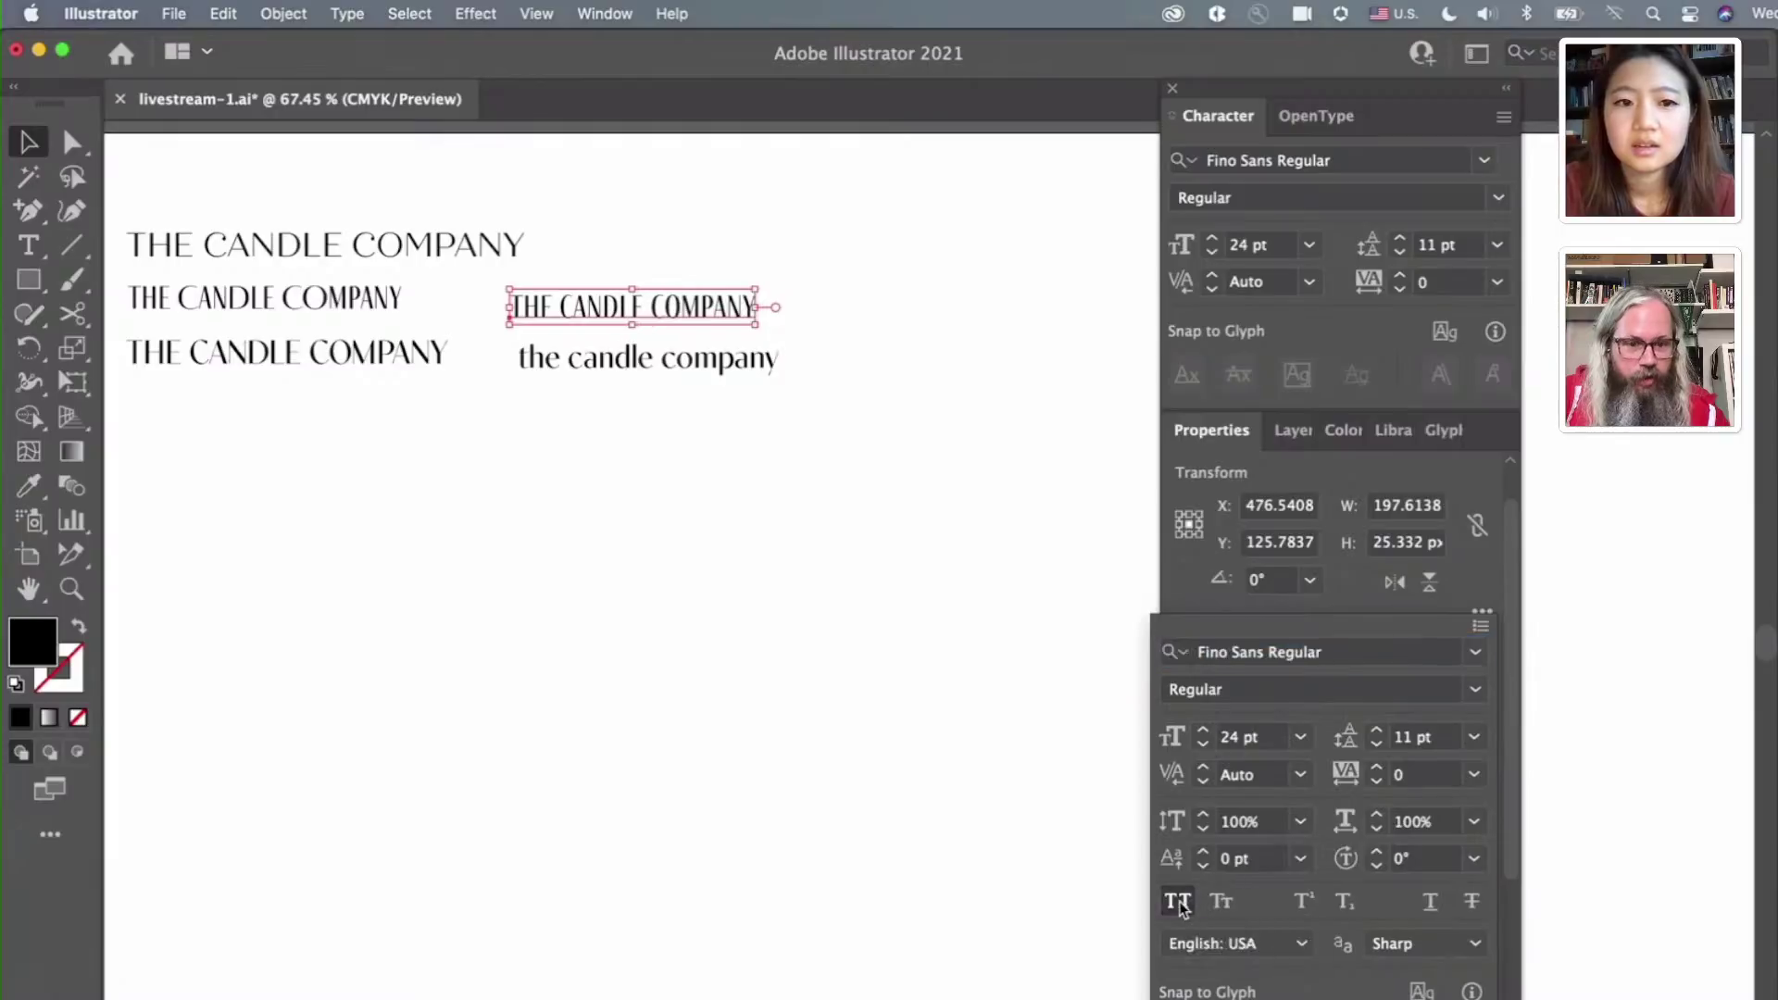
pyautogui.click(652, 311)
pyautogui.doubleClick(664, 301)
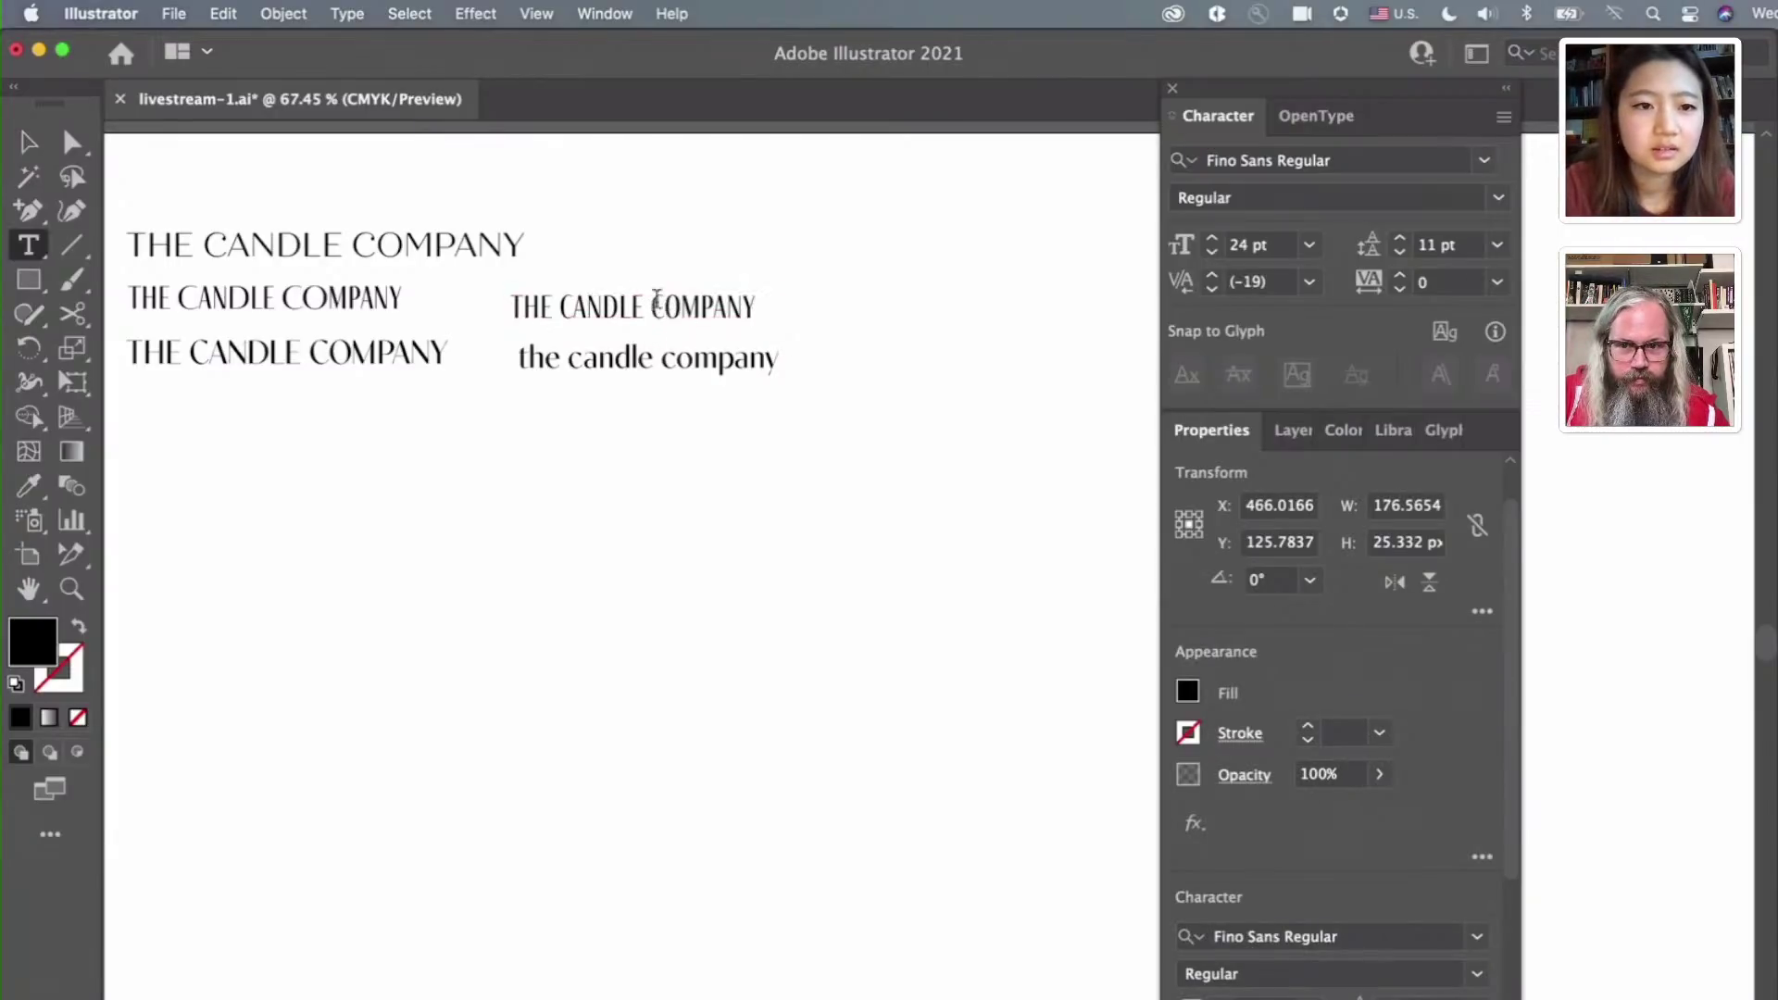
pyautogui.moveTo(510, 301); pyautogui.dragTo(834, 298)
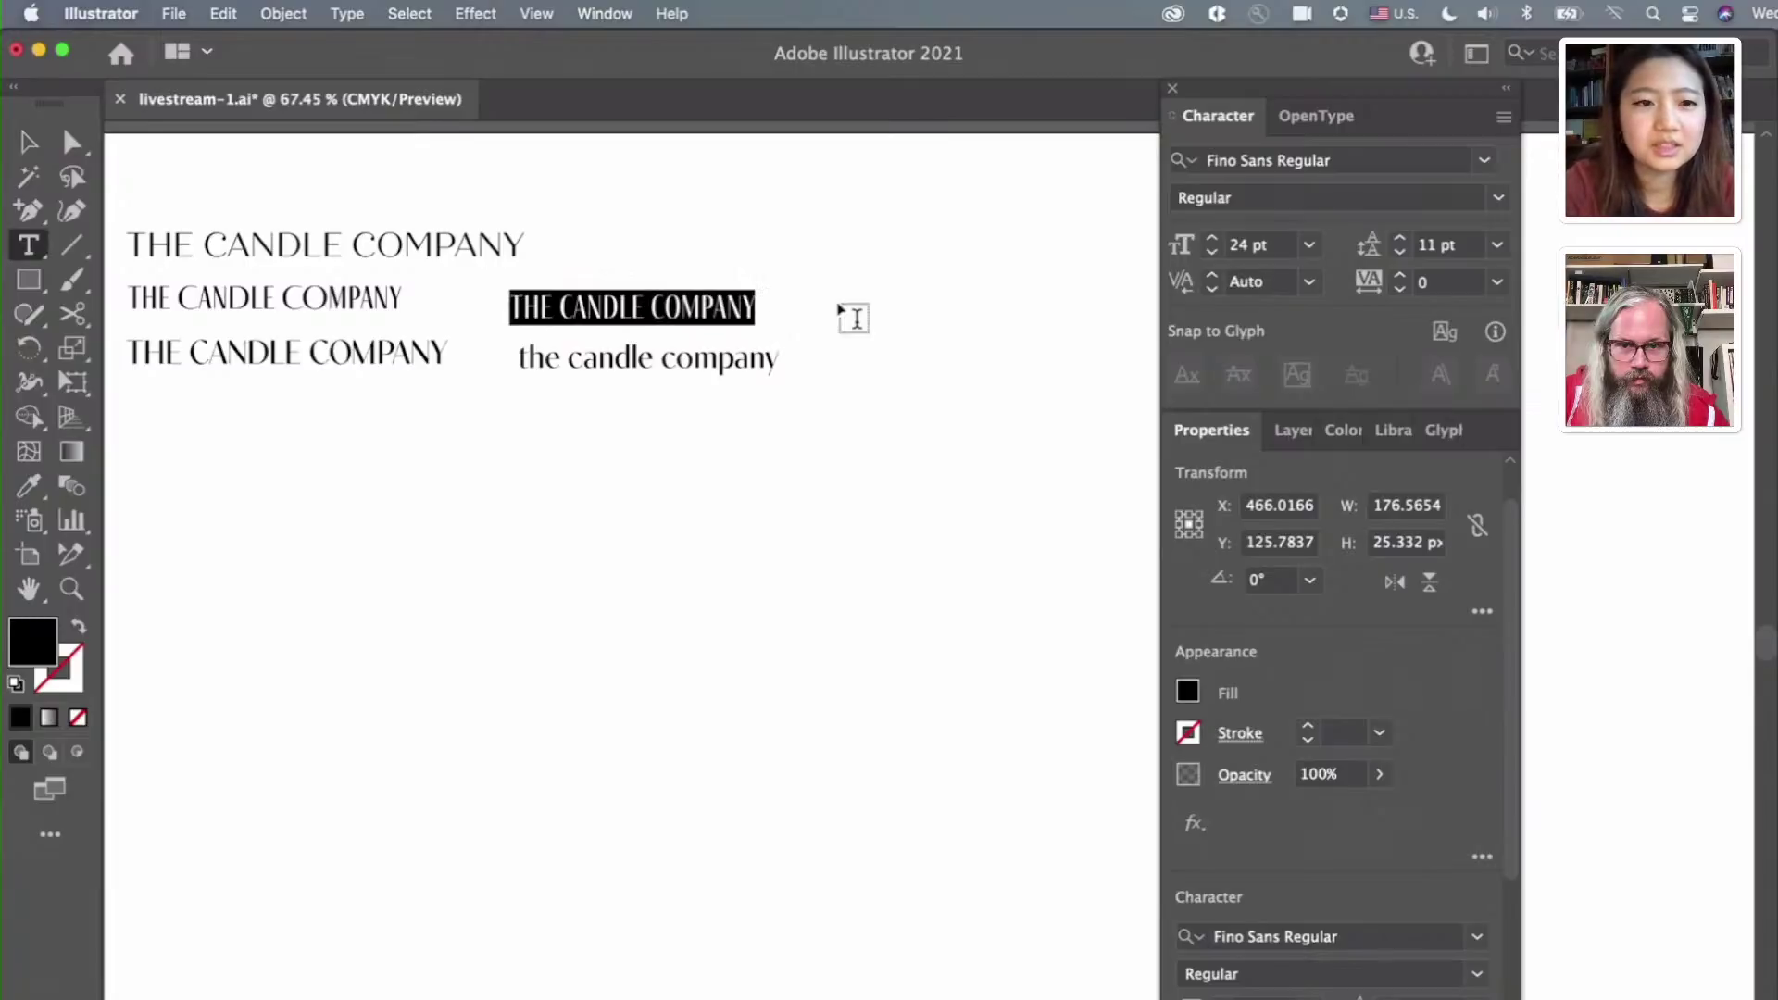
pyautogui.write('TH')
pyautogui.press('BackSpace')
pyautogui.press('BackSpace')
pyautogui.write('THE')
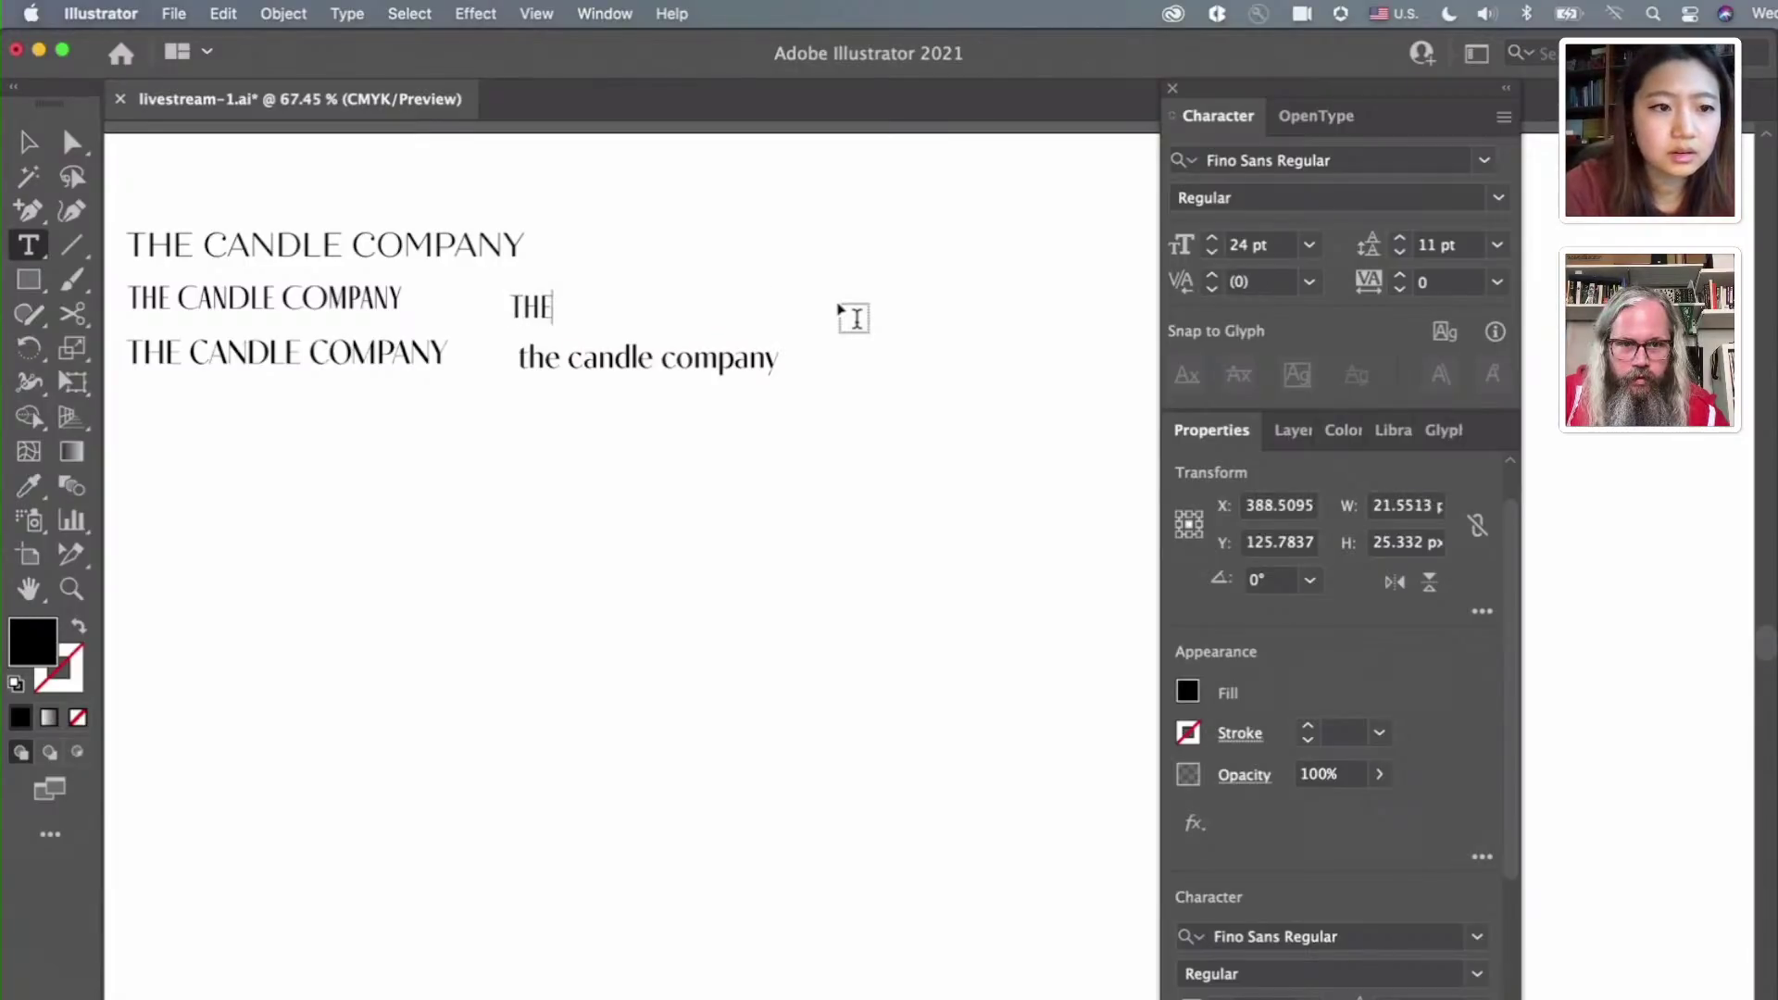
pyautogui.write(' CANDLE COMPANY')
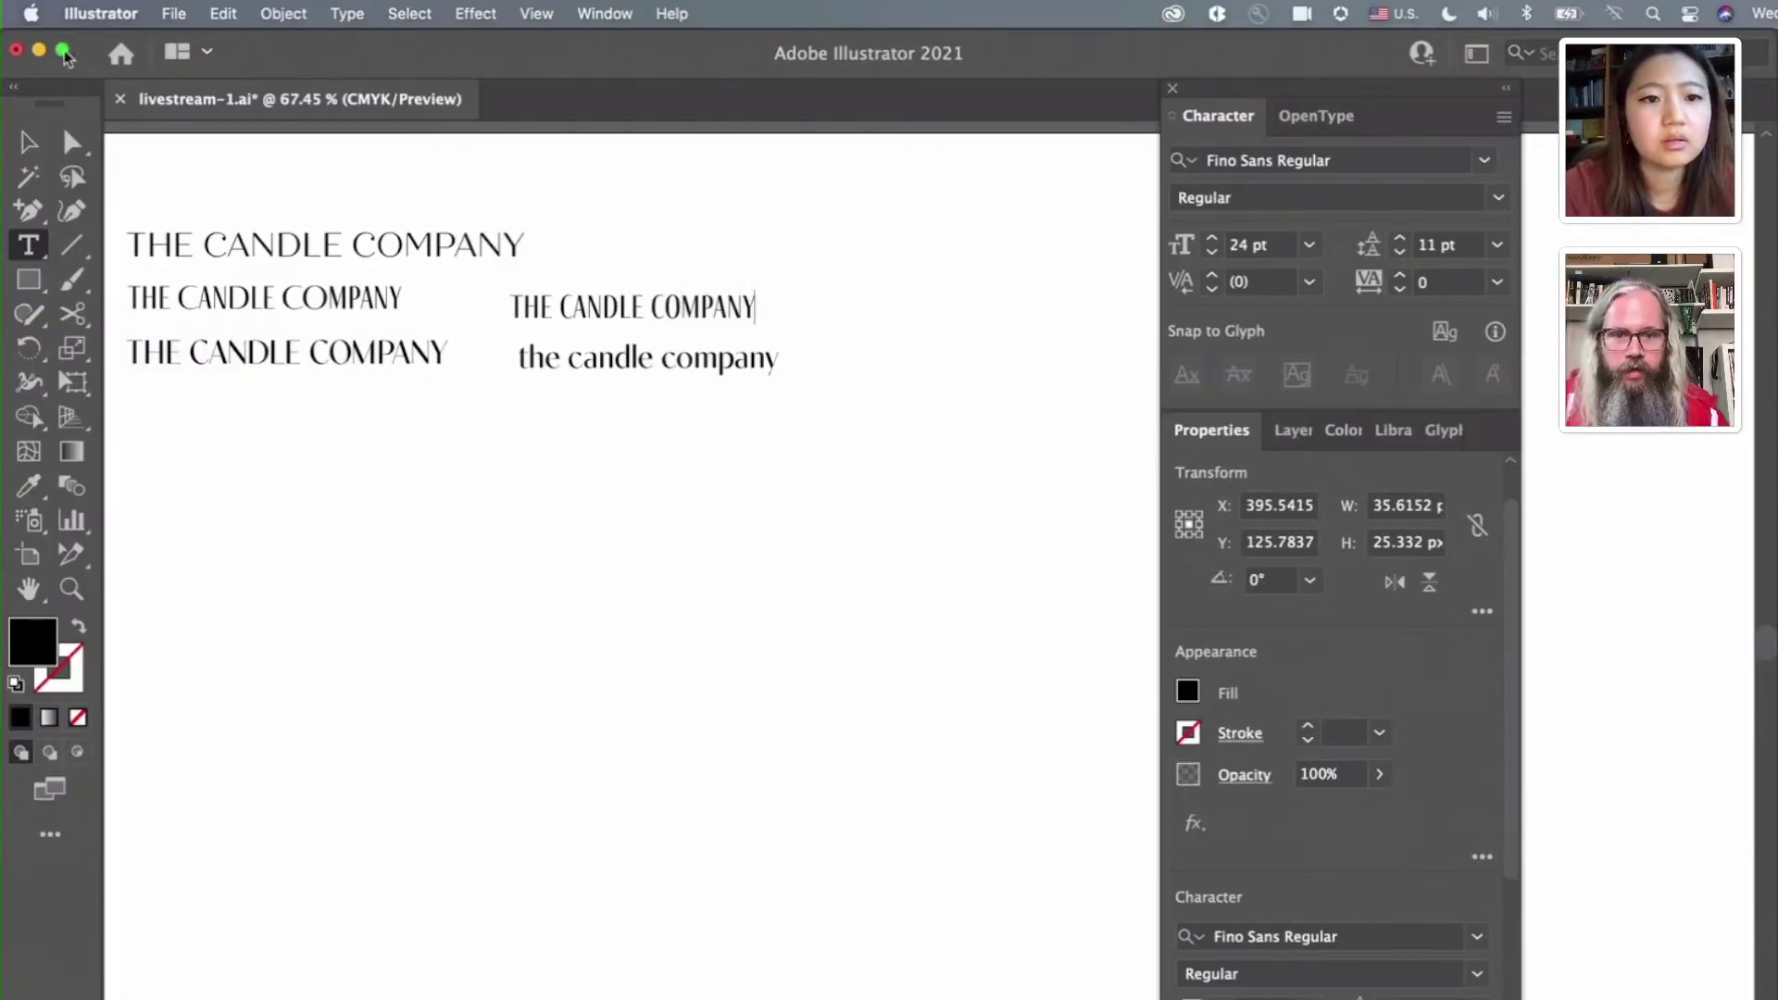
pyautogui.click(27, 142)
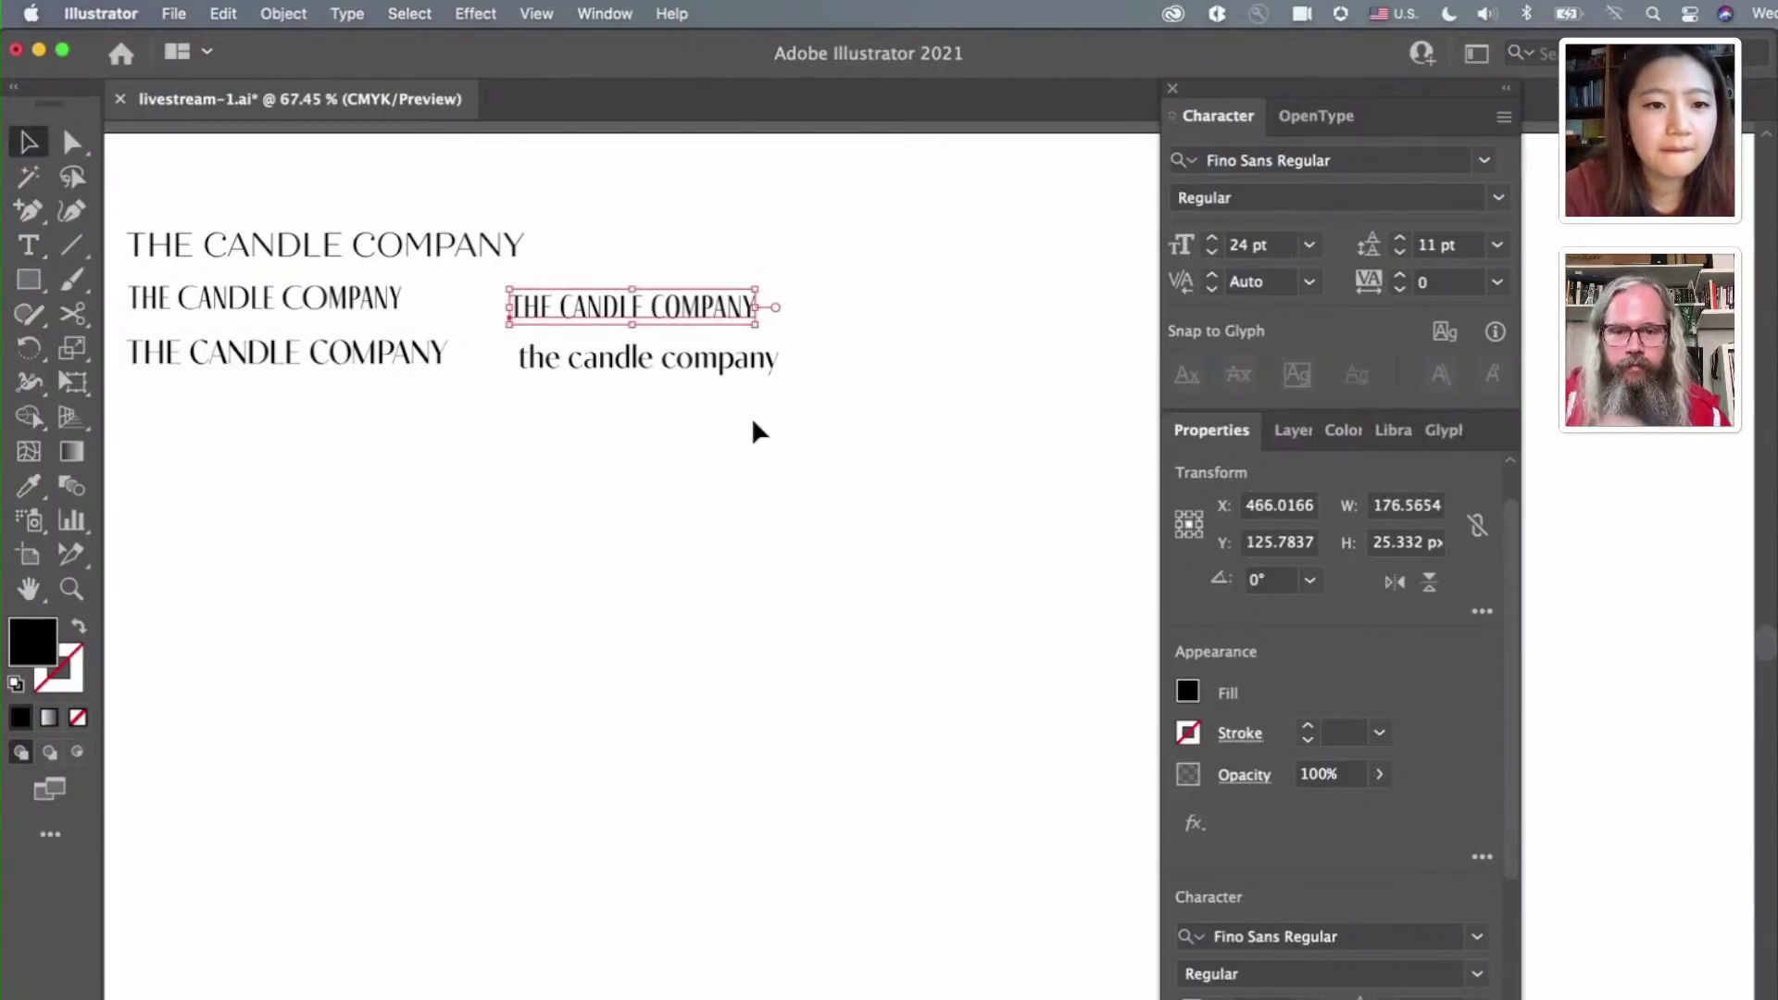
# Shift the Fino Sans copy slightly above the lowercase Contralto Big line and compare the letterforms up close
pyautogui.scroll(3, 558, 222)
pyautogui.hscroll(-2, 557, 222)
pyautogui.moveTo(649, 352); pyautogui.dragTo(660, 368)
pyautogui.hscroll(-3, 660, 367)
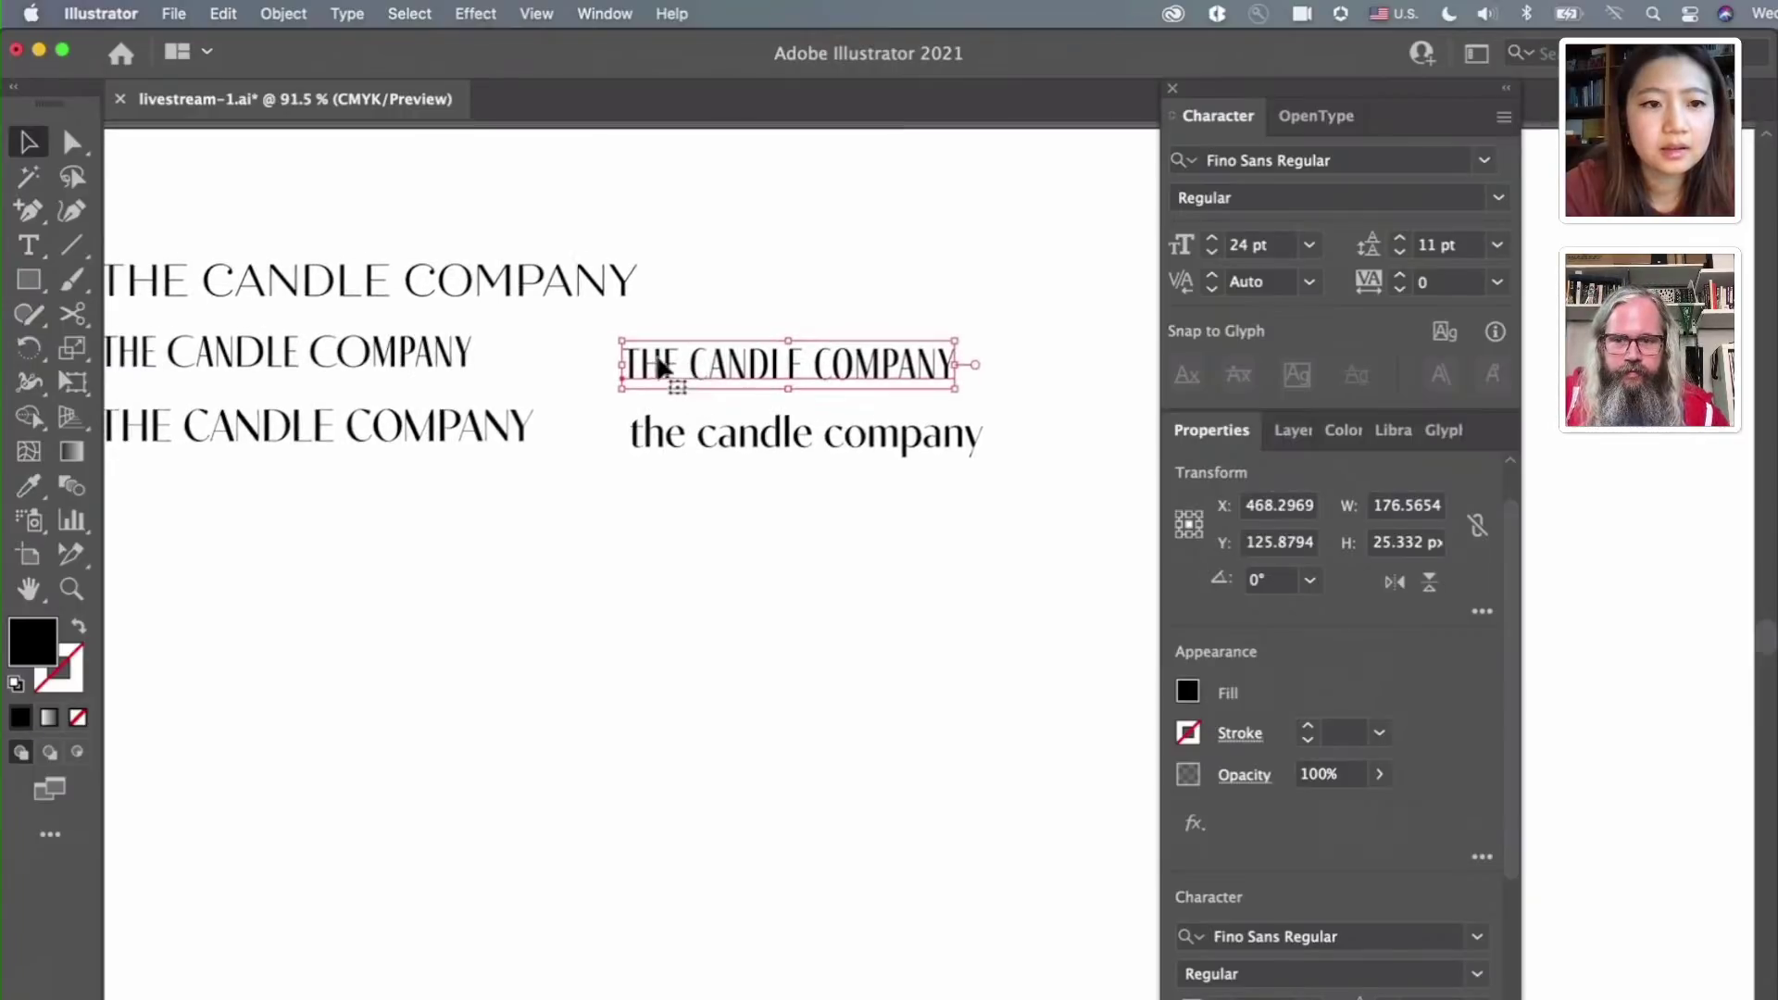
pyautogui.hscroll(-2, 556, 394)
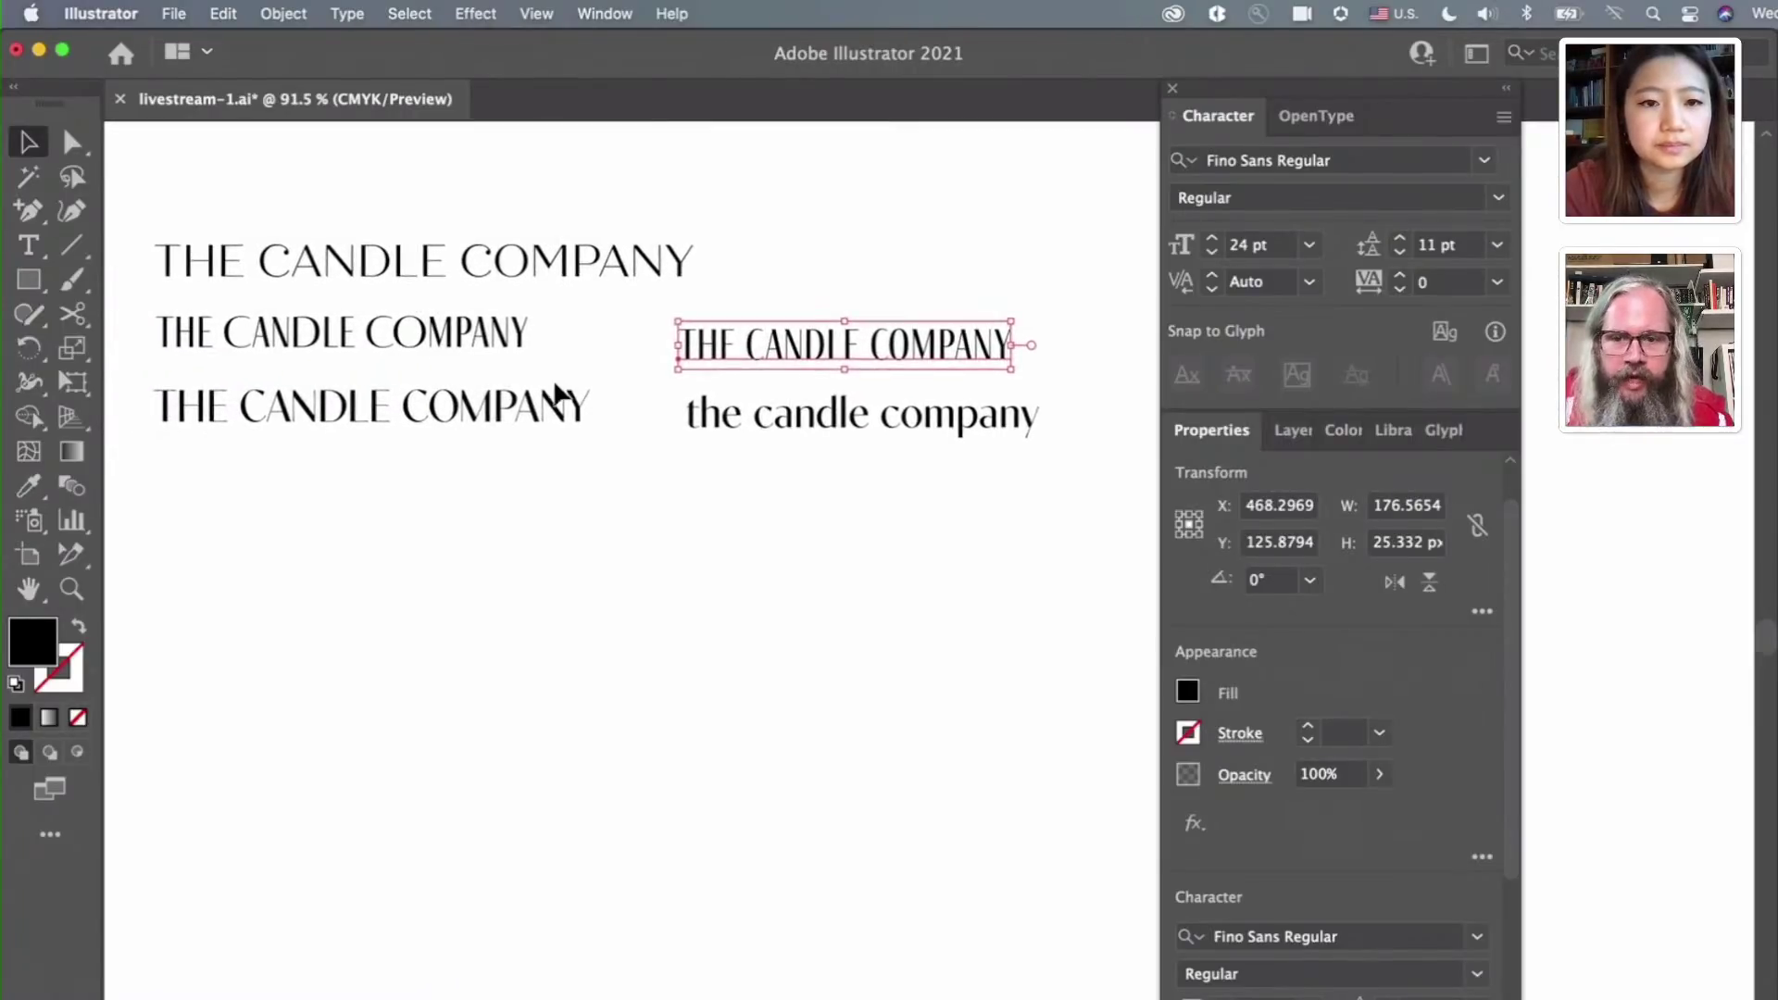
pyautogui.click(564, 552)
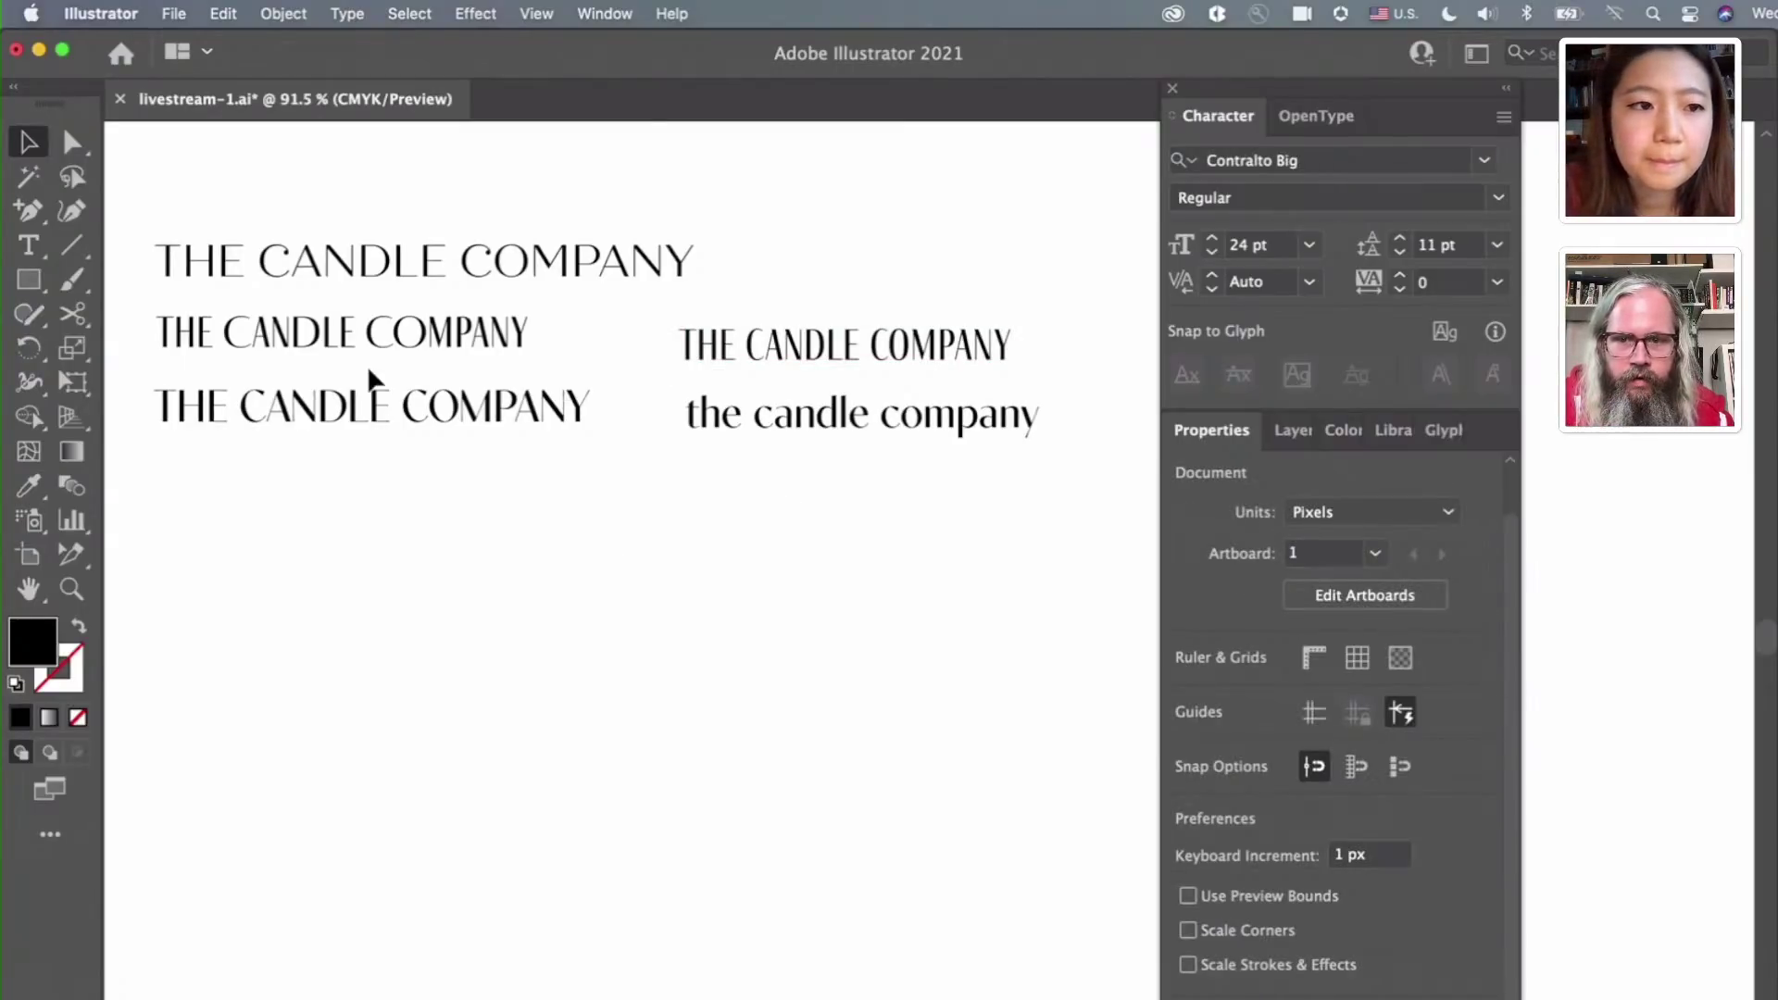
# Raise the Fino Sans copy slightly and line up the original Fino Sans line with the starts of the Quiche Display and Contralto Big lines
pyautogui.moveTo(425, 337); pyautogui.dragTo(445, 343)
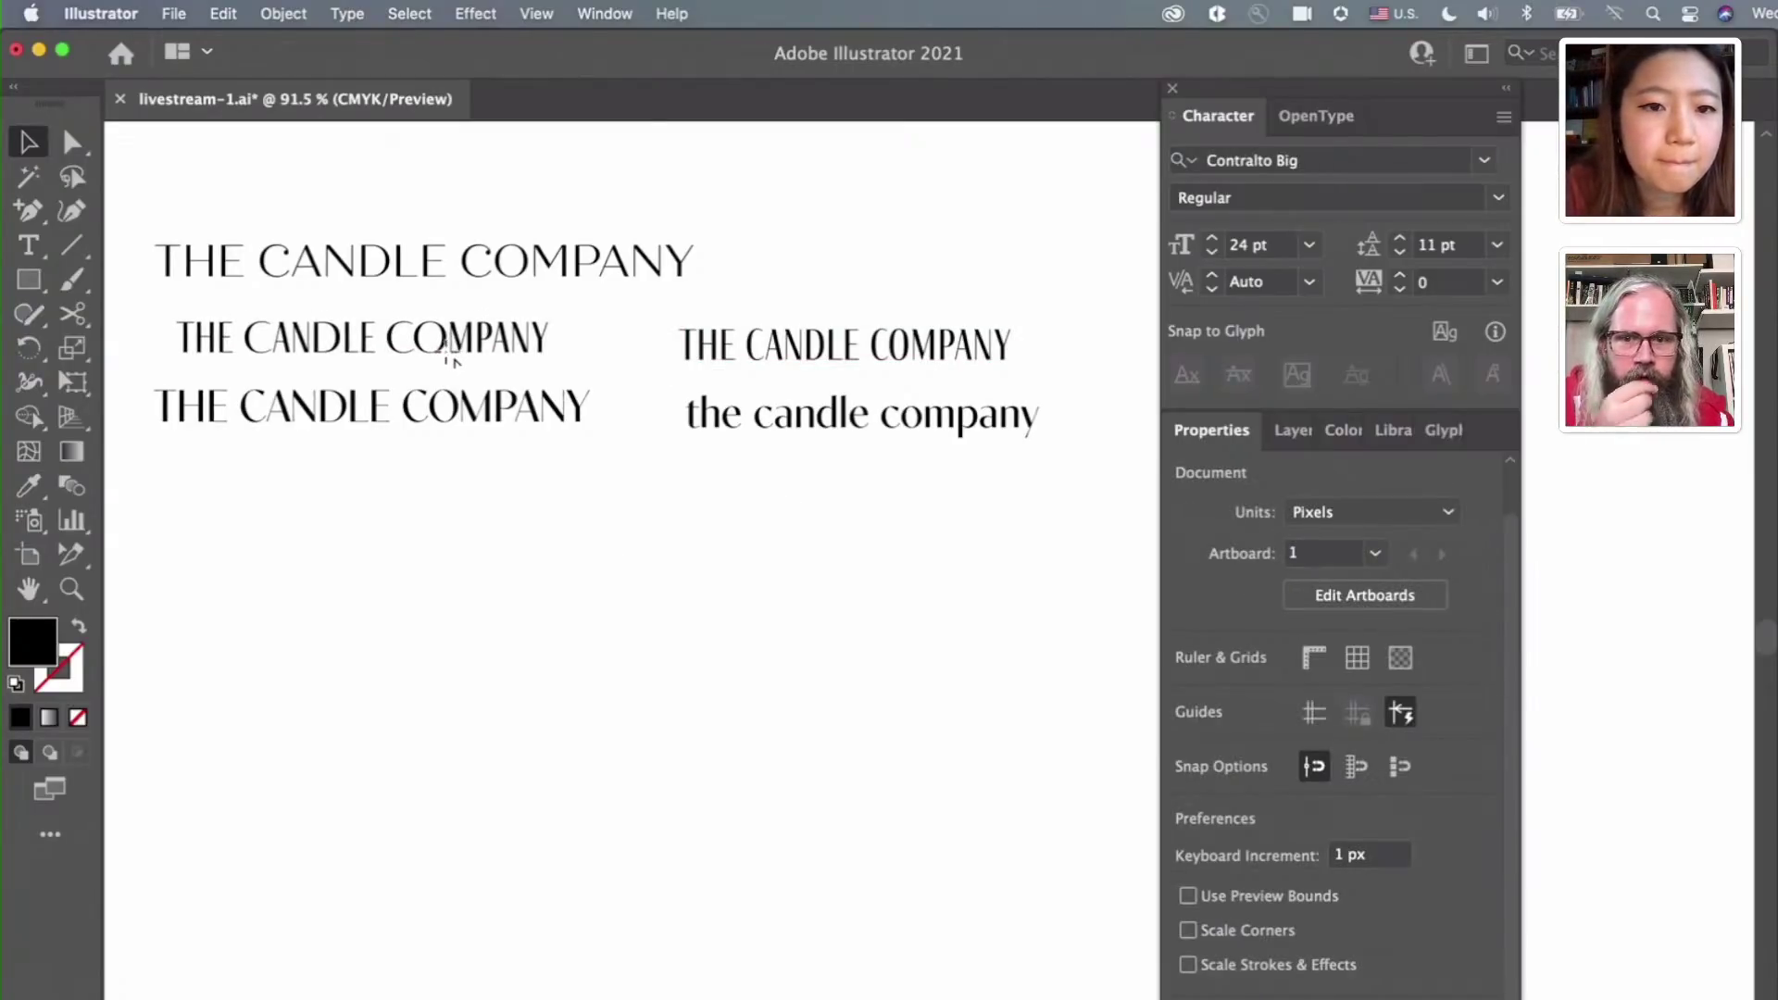
pyautogui.click(853, 340)
pyautogui.scroll(-2, 855, 342)
pyautogui.hscroll(1, 858, 342)
pyautogui.scroll(-1, 856, 342)
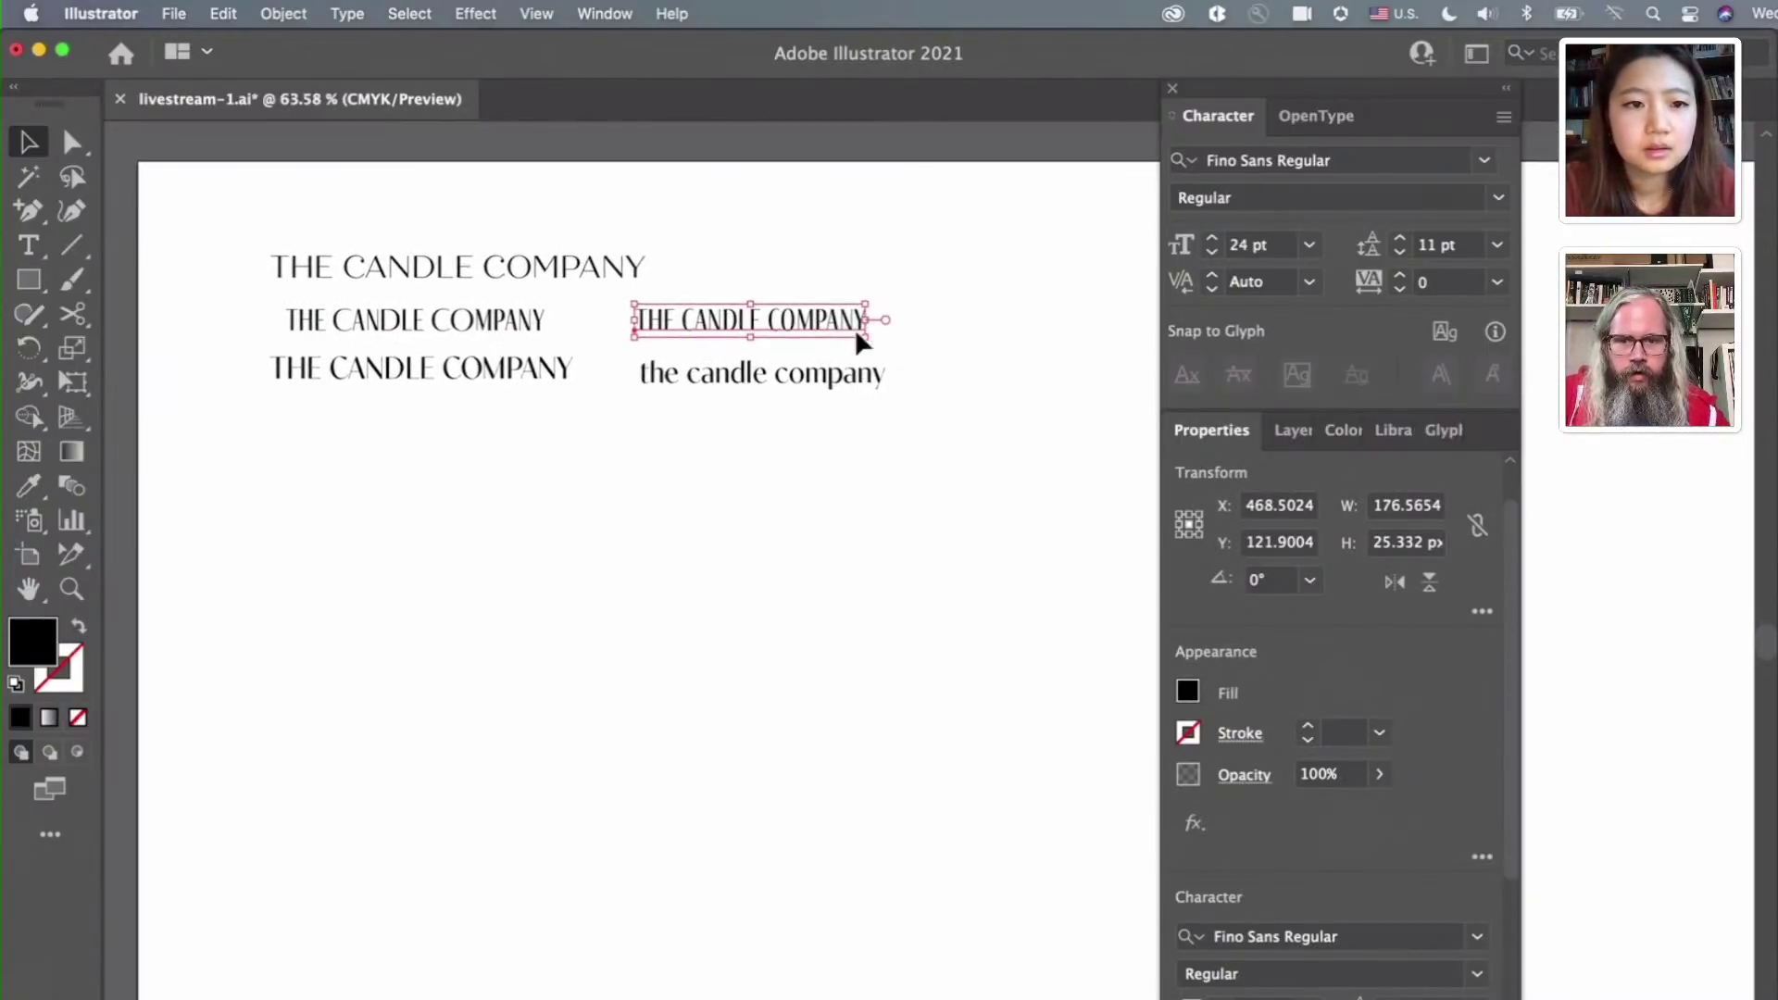
pyautogui.click(432, 334)
pyautogui.click(431, 333)
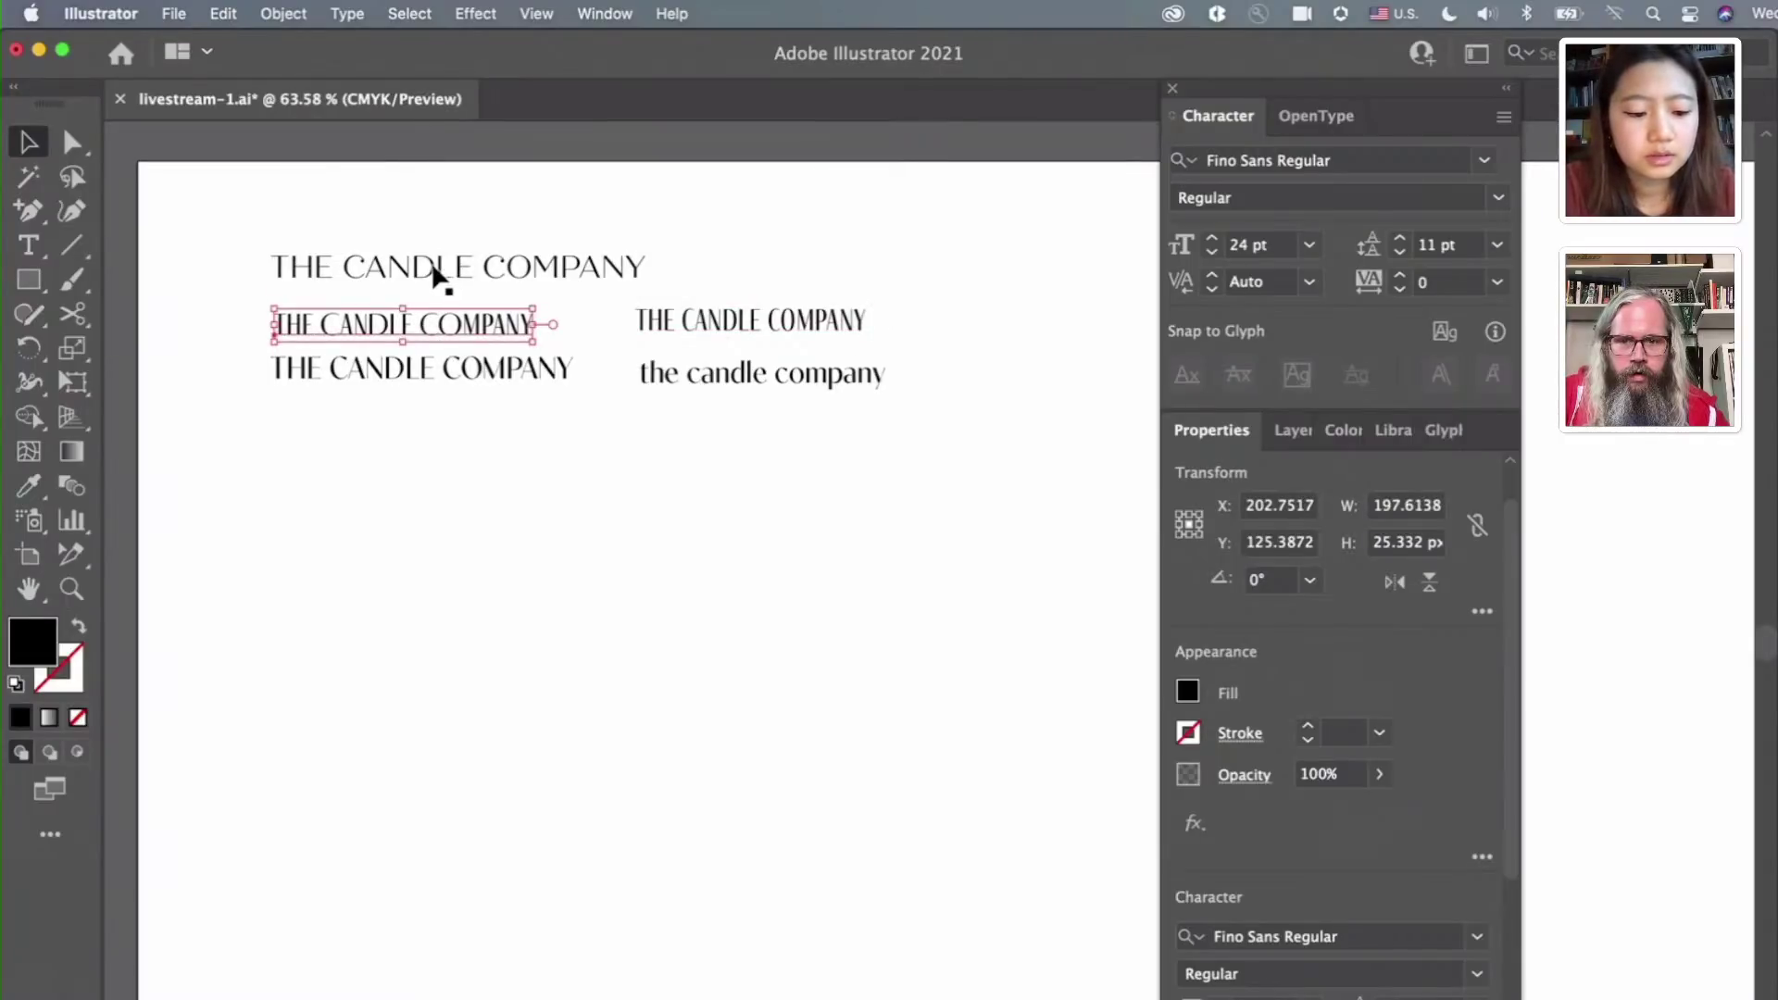
# Duplicate the Quiche Display line beside the original, set the copy to the Light weight and line it up with the original
pyautogui.moveTo(424, 278); pyautogui.dragTo(856, 269)
pyautogui.click(1498, 197)
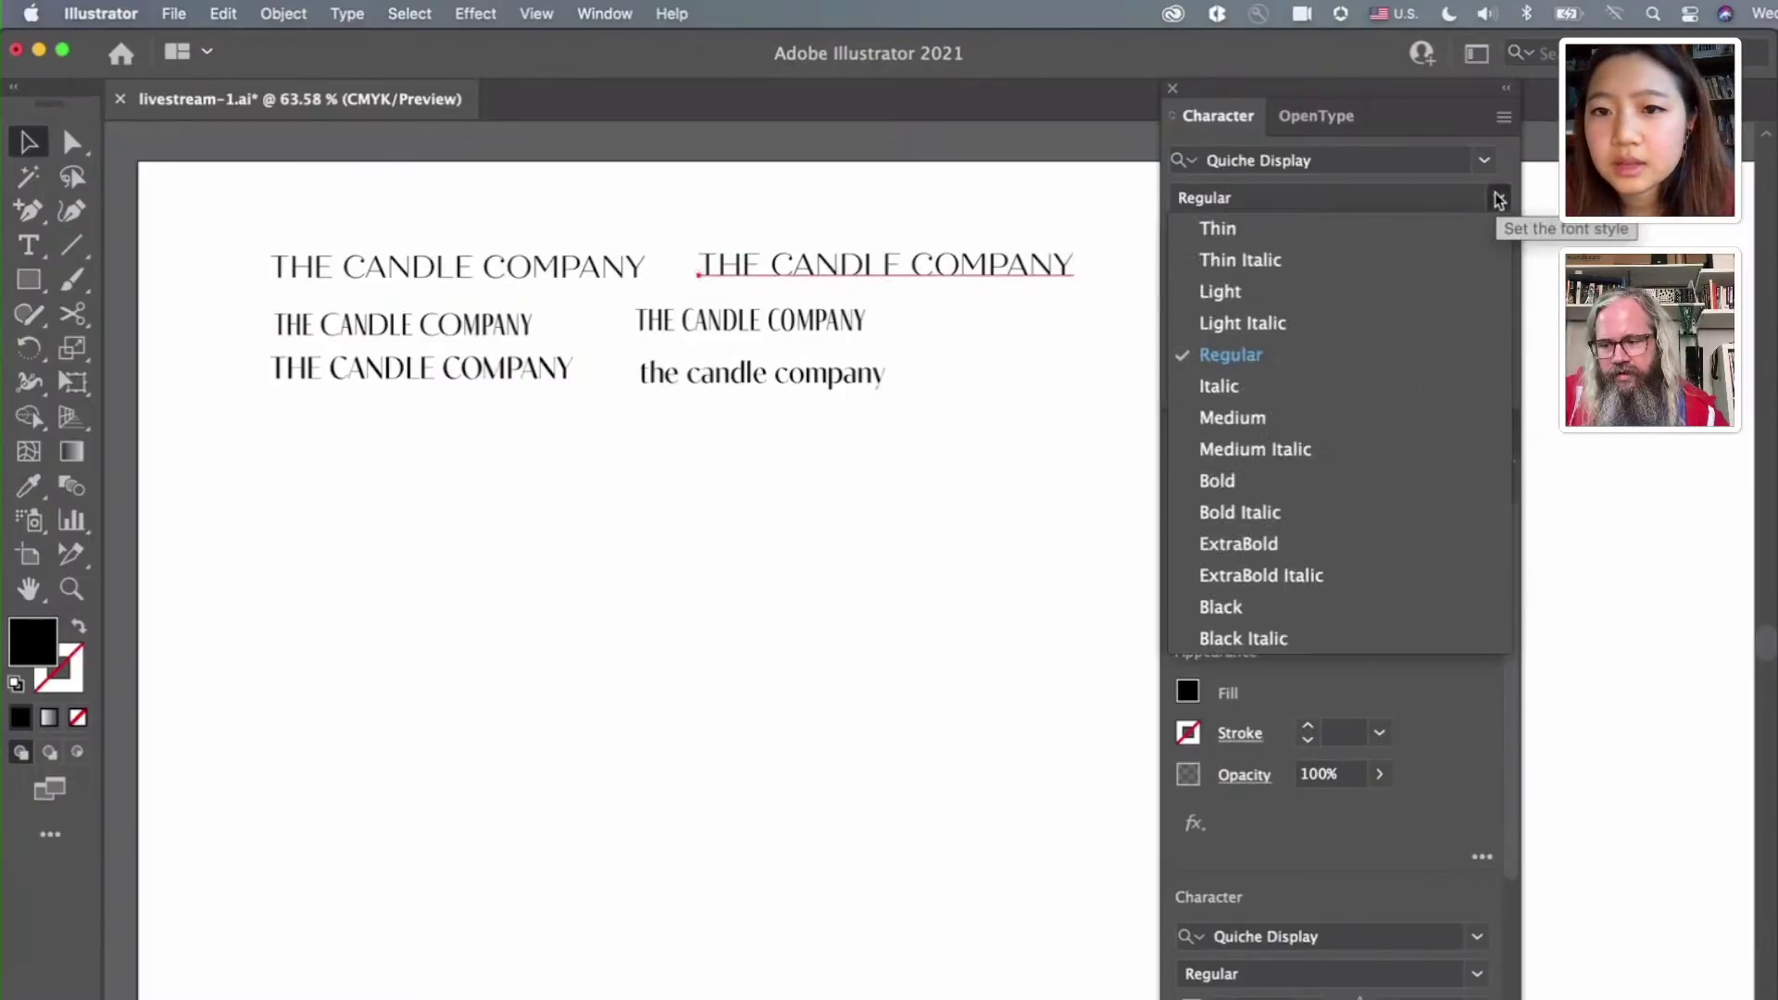
pyautogui.click(1321, 301)
pyautogui.hscroll(3, 859, 214)
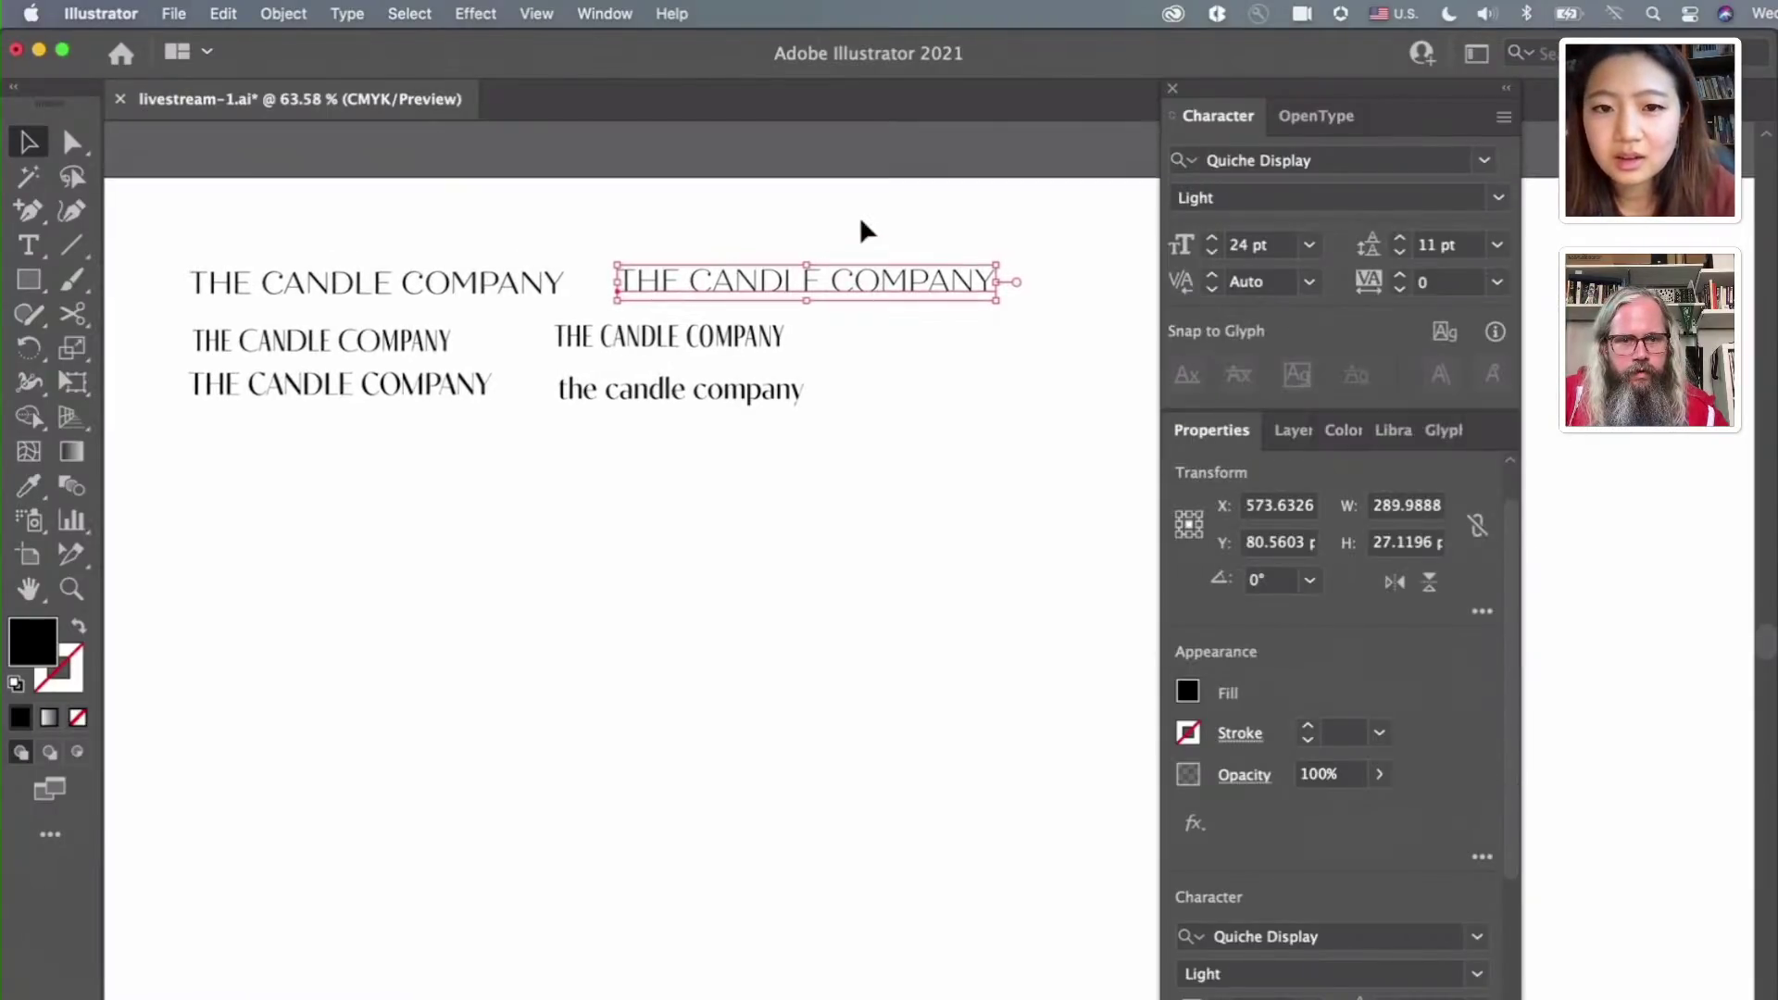
pyautogui.hscroll(2, 861, 237)
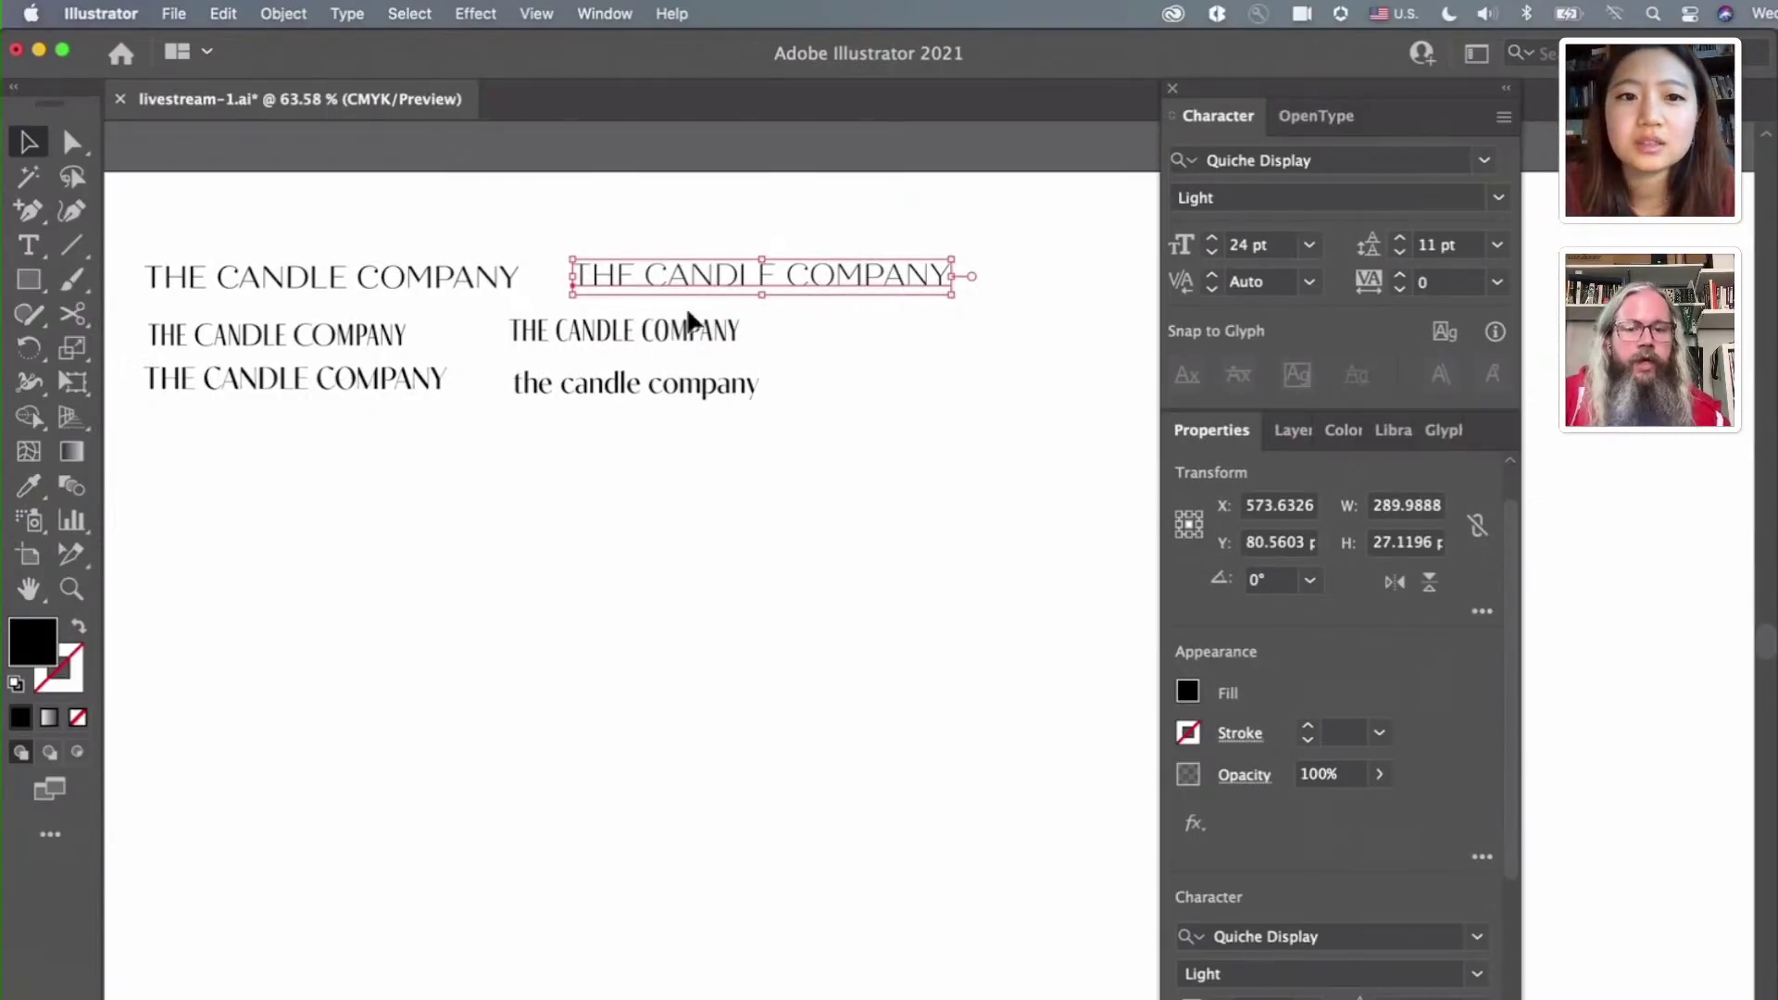
pyautogui.moveTo(664, 272); pyautogui.dragTo(654, 276)
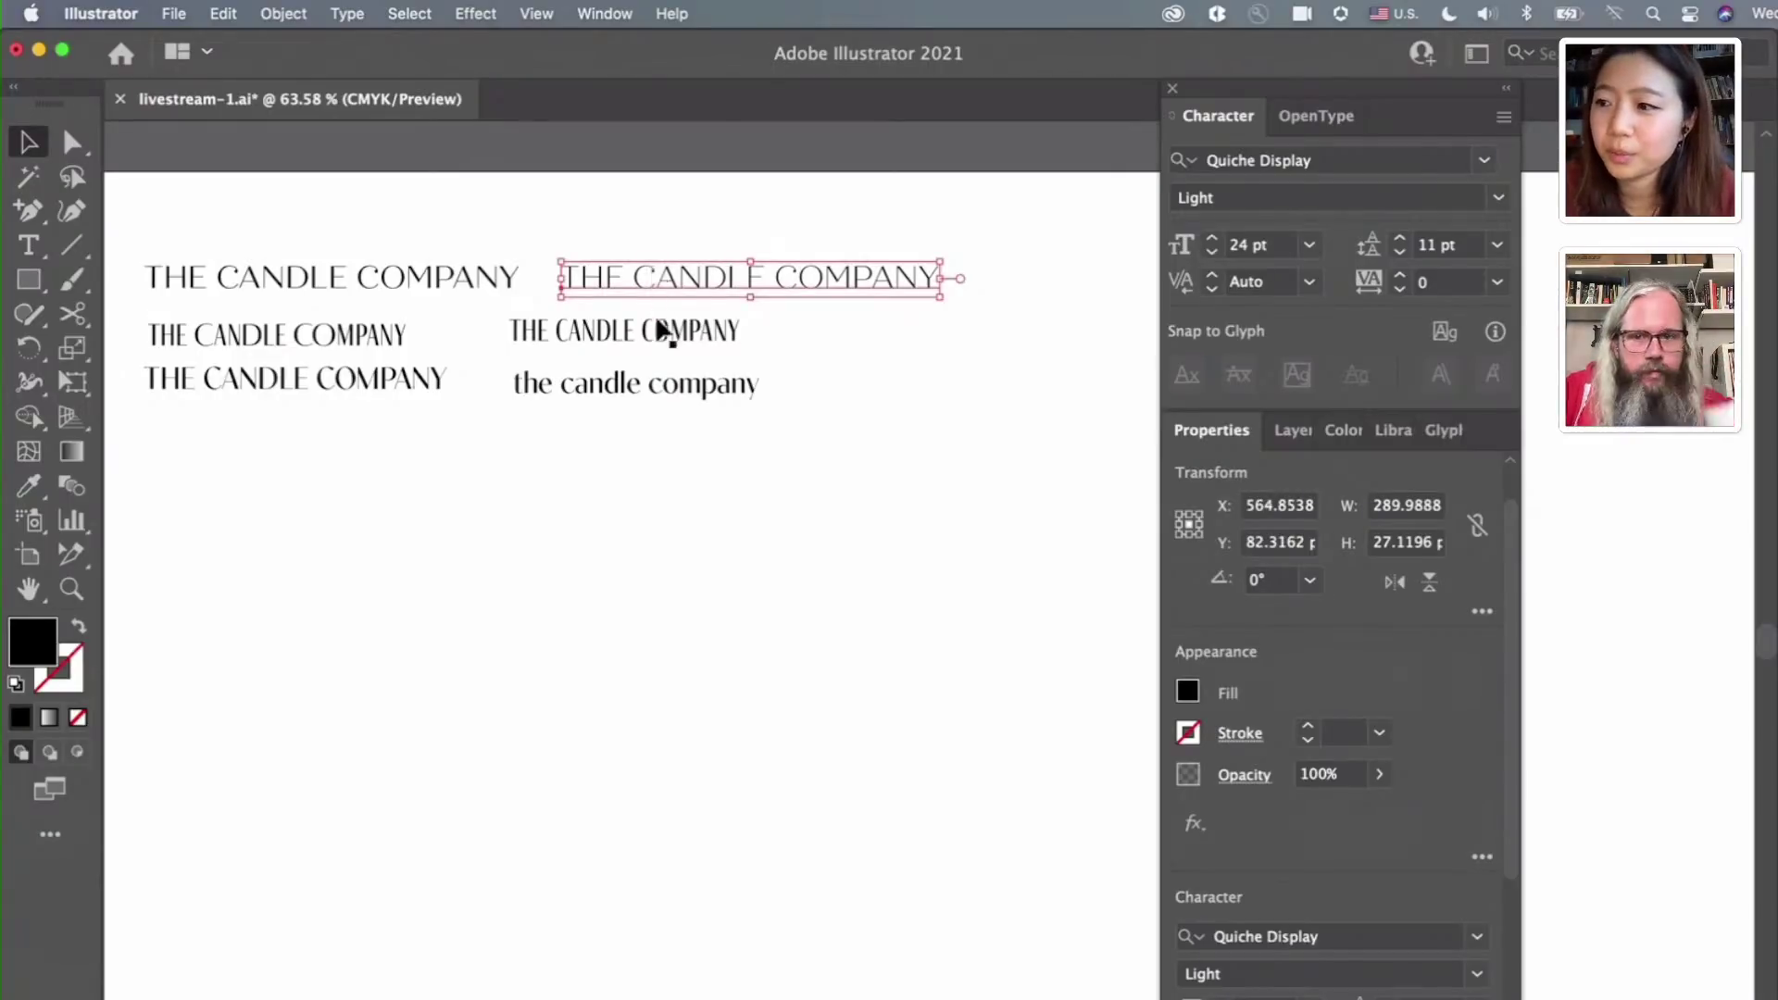
pyautogui.scroll(-1, 752, 448)
pyautogui.hscroll(-1, 752, 448)
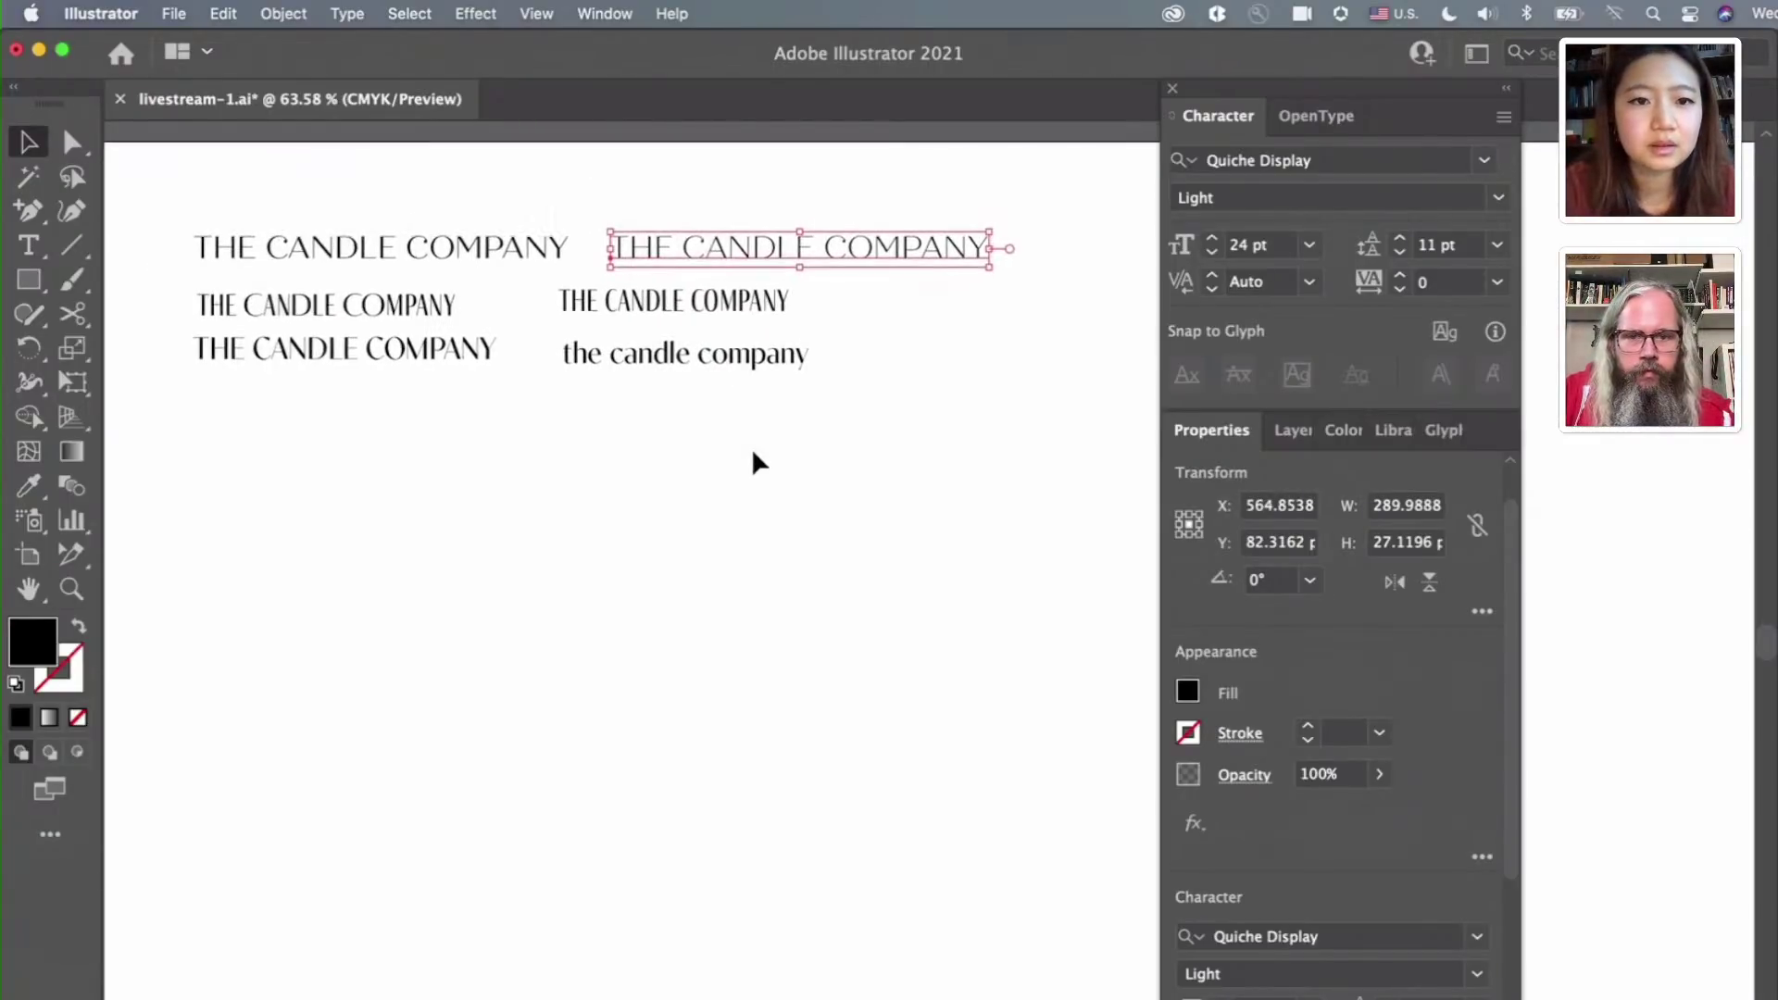
# Examine the wordmark samples up close, comparing the Quiche Display weights with the Fino Sans and Contralto Big lines
pyautogui.click(567, 404)
pyautogui.scroll(2, 566, 404)
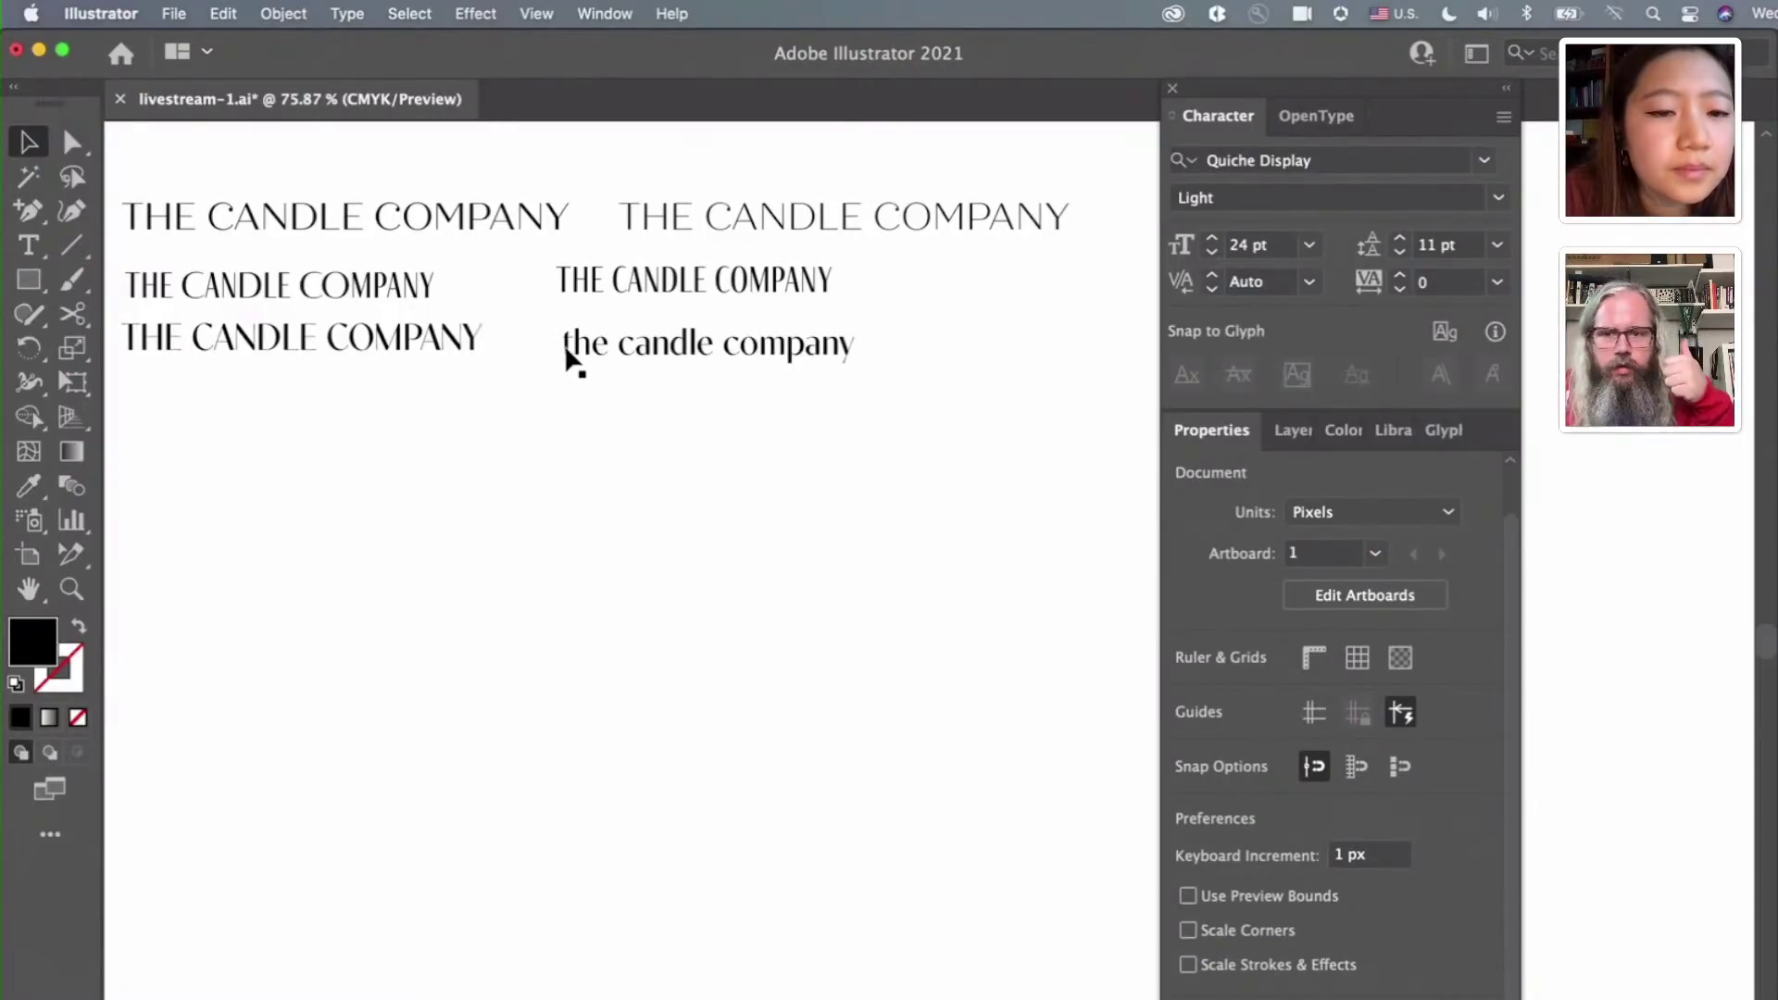
pyautogui.click(407, 278)
pyautogui.click(535, 437)
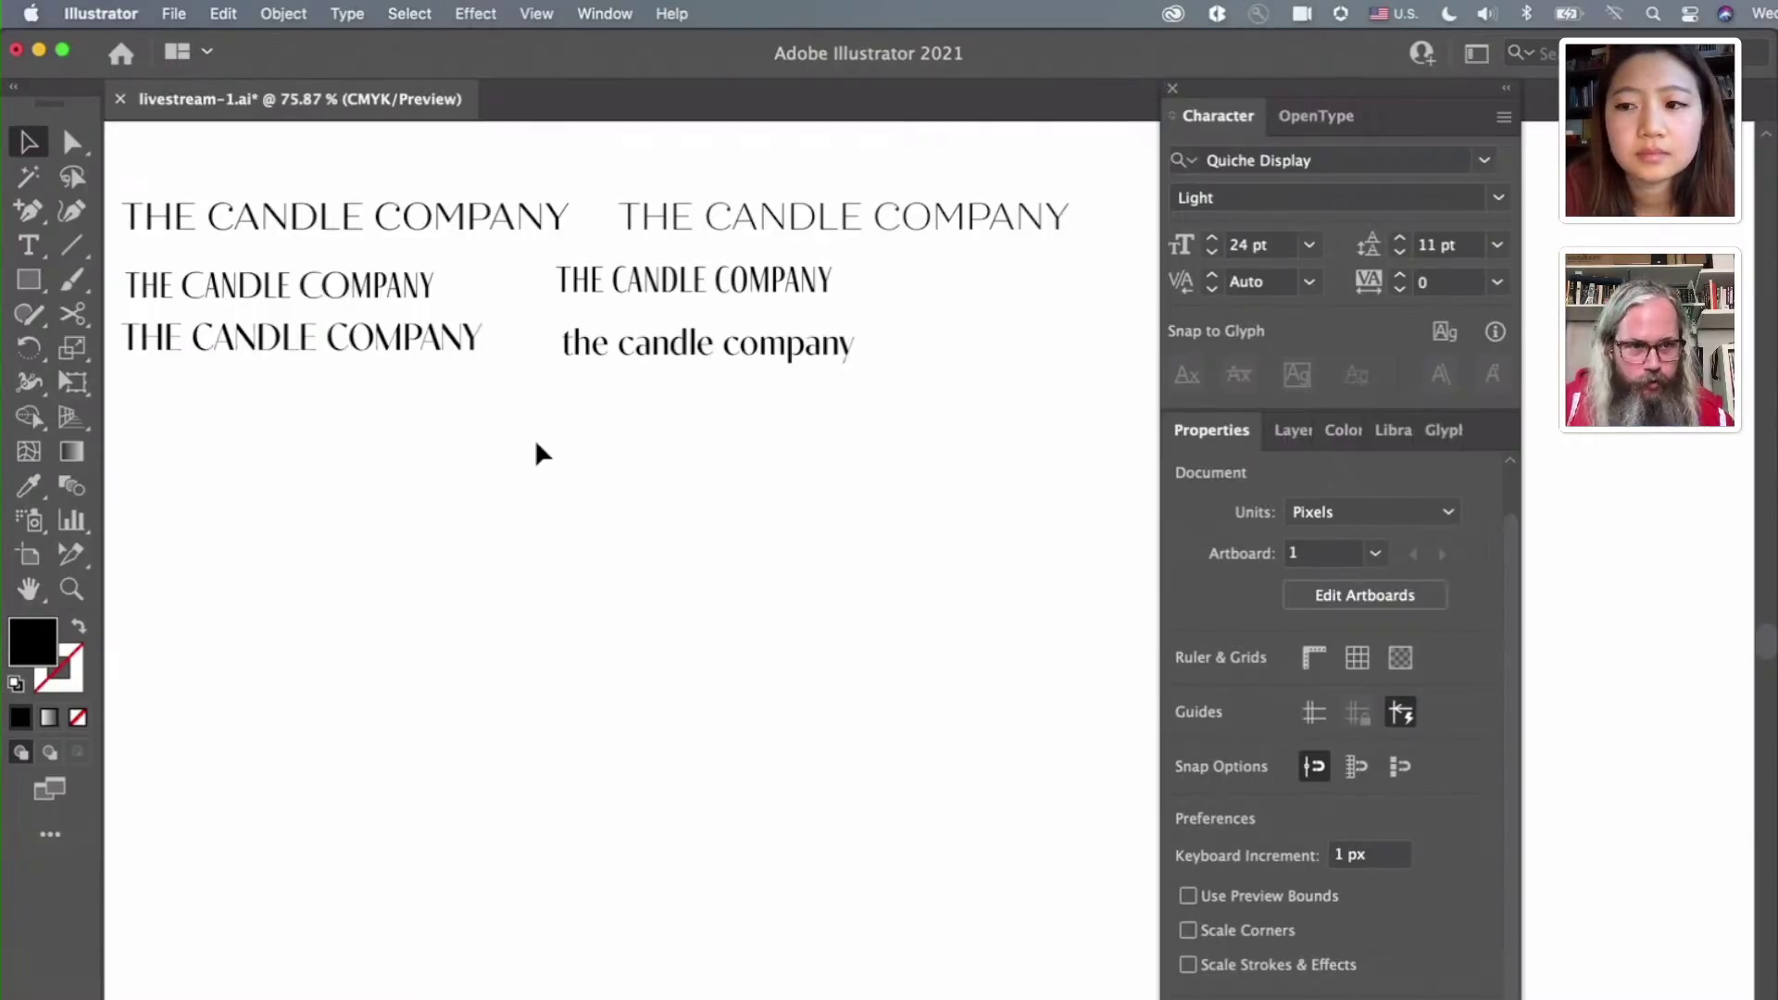
pyautogui.hscroll(-3, 535, 454)
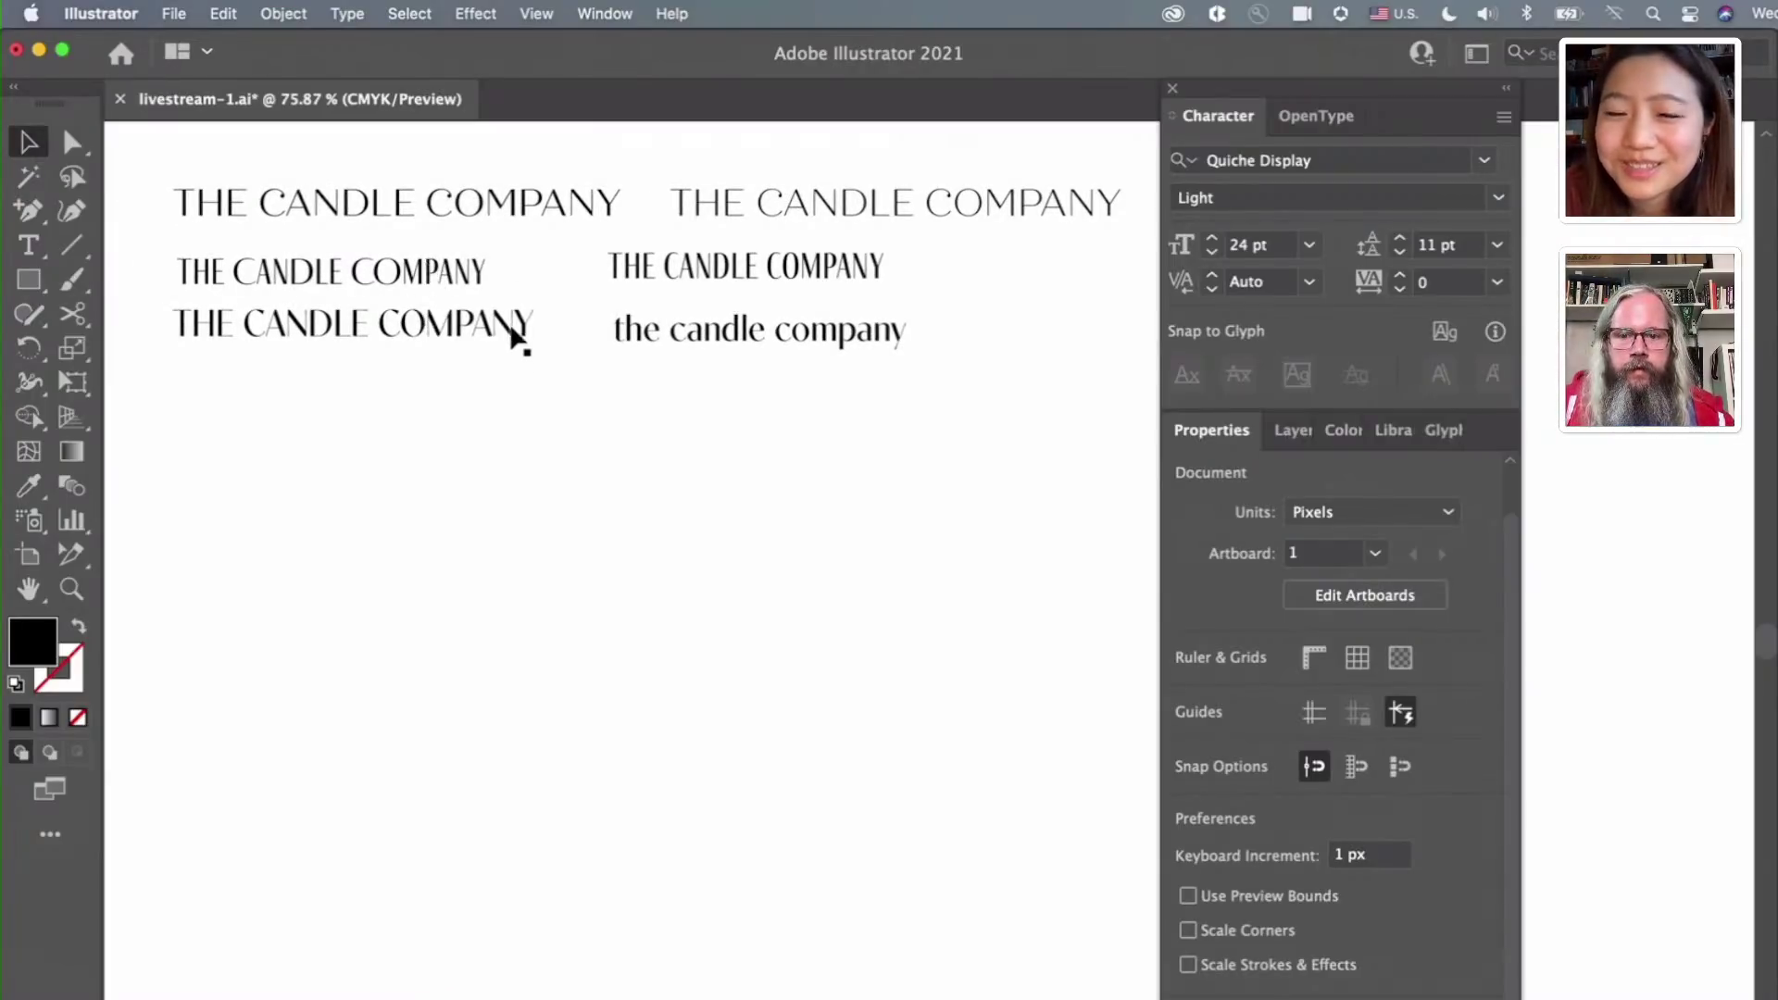
pyautogui.hscroll(2, 473, 227)
pyautogui.hscroll(-1, 472, 226)
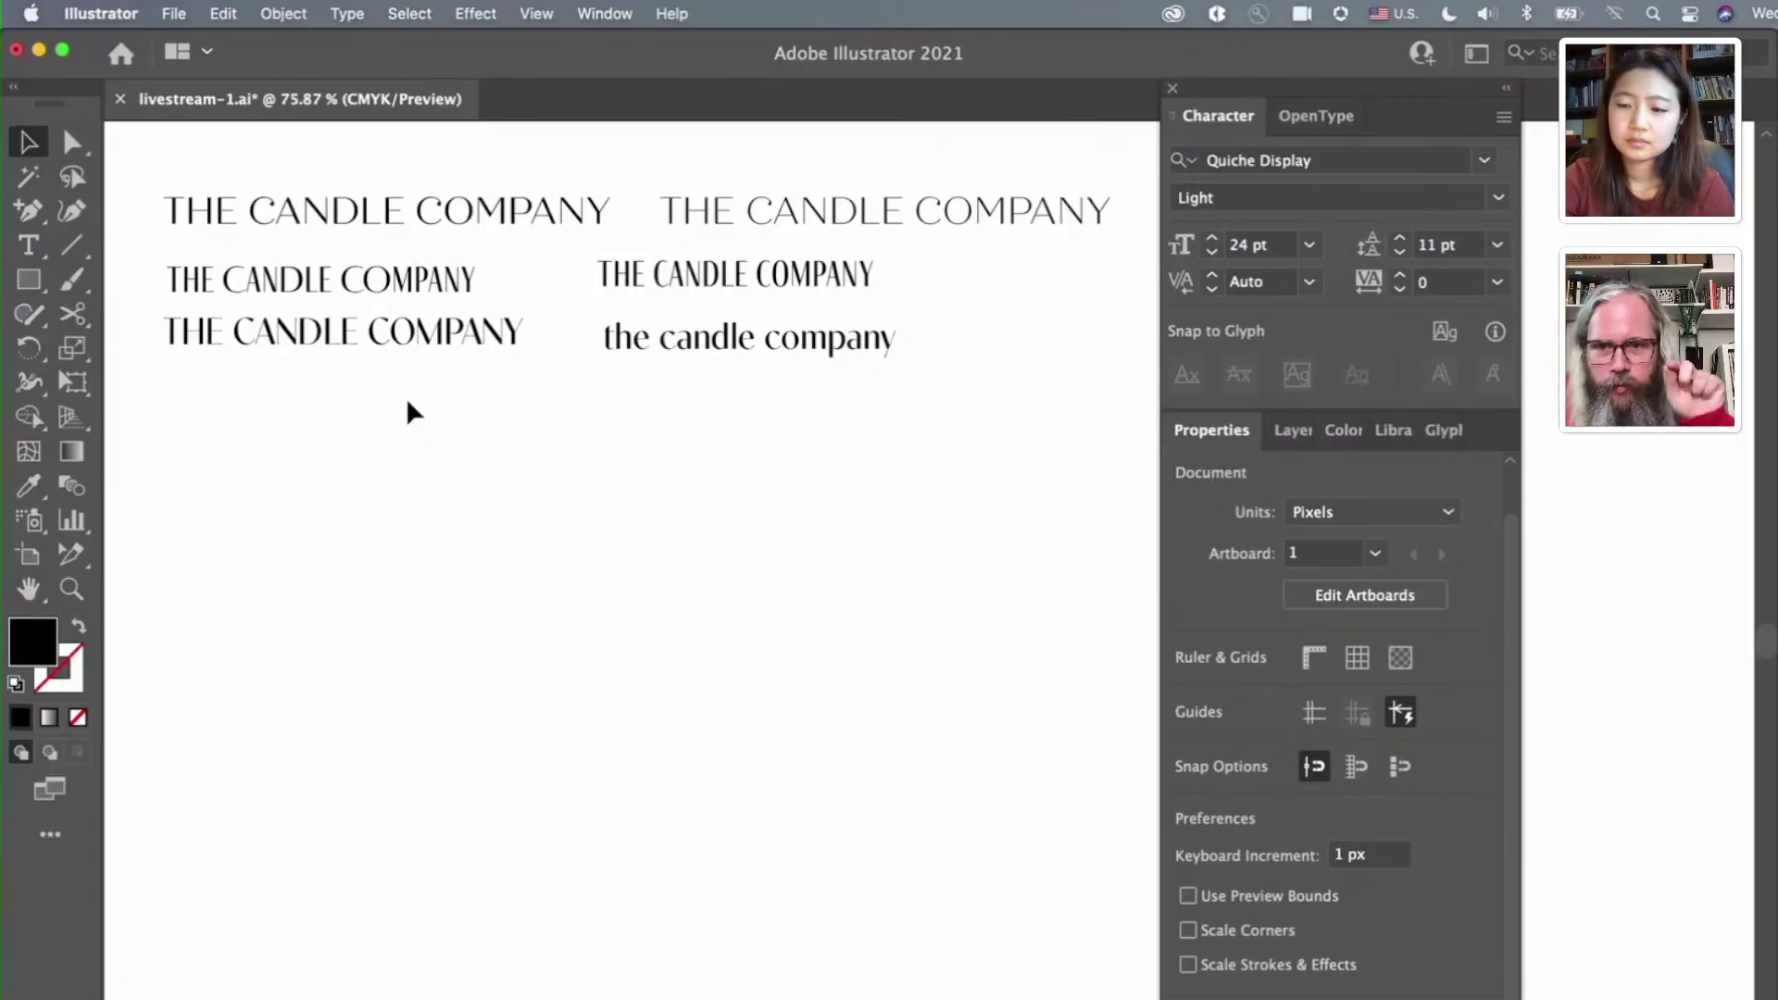
pyautogui.click(396, 211)
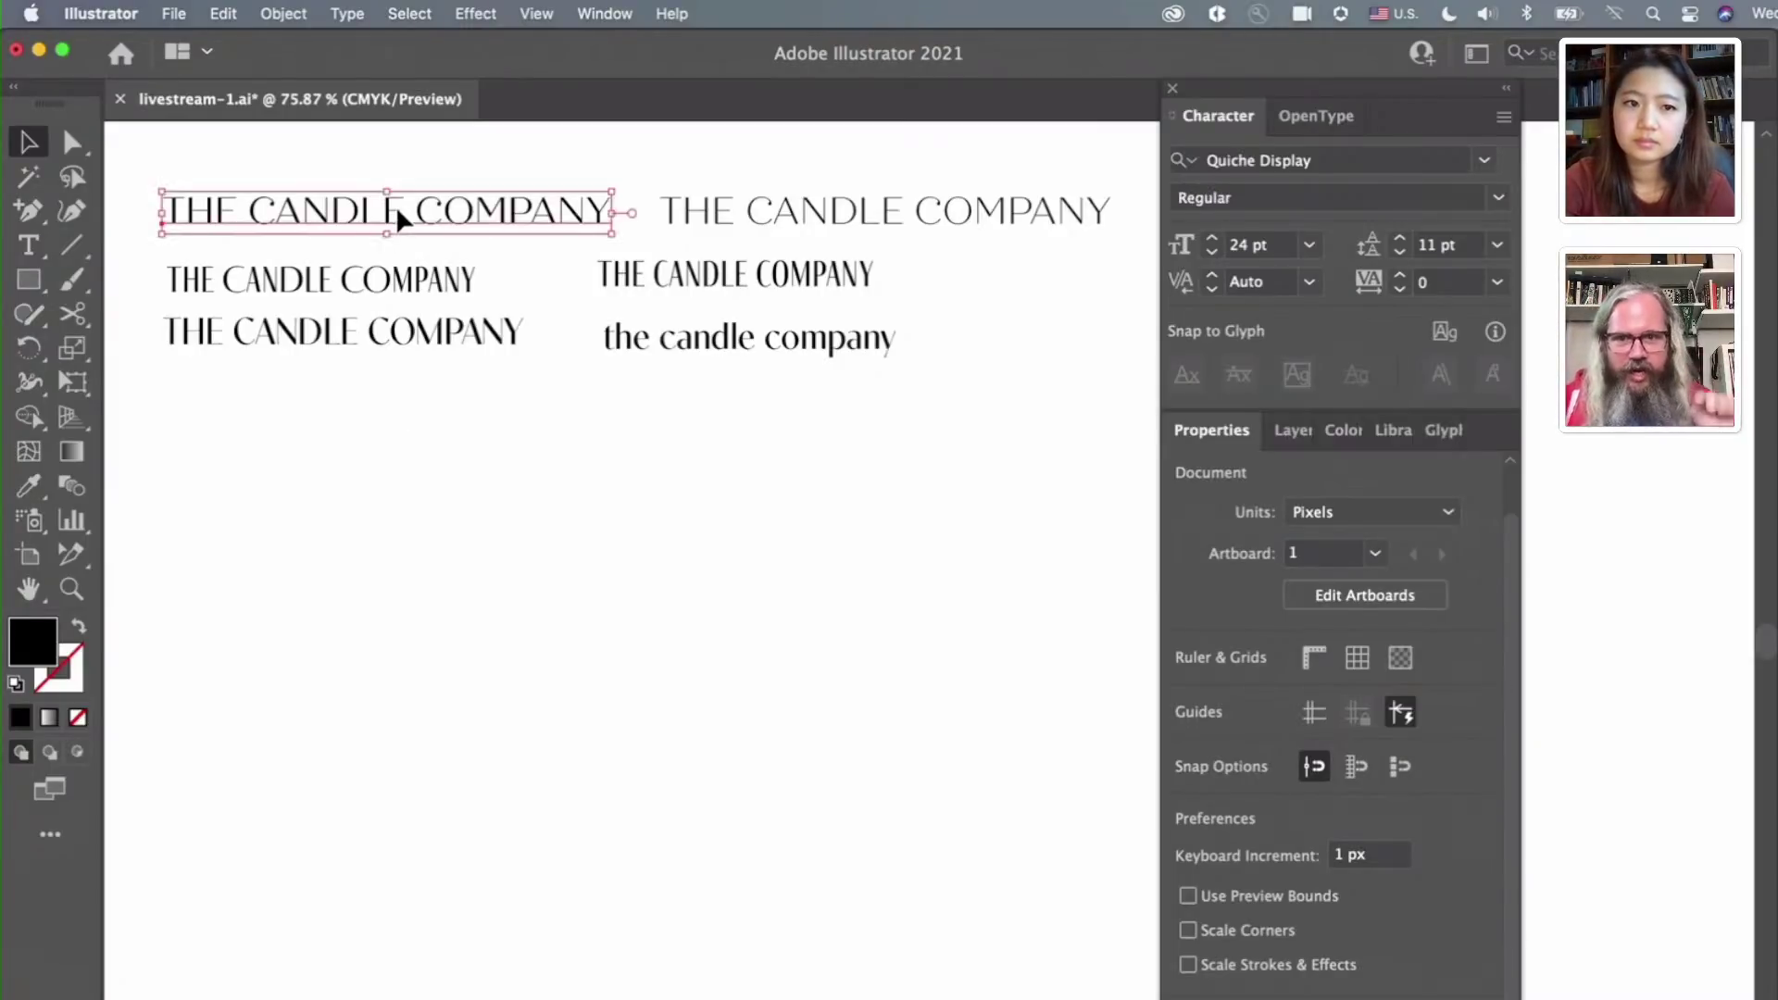
pyautogui.click(491, 406)
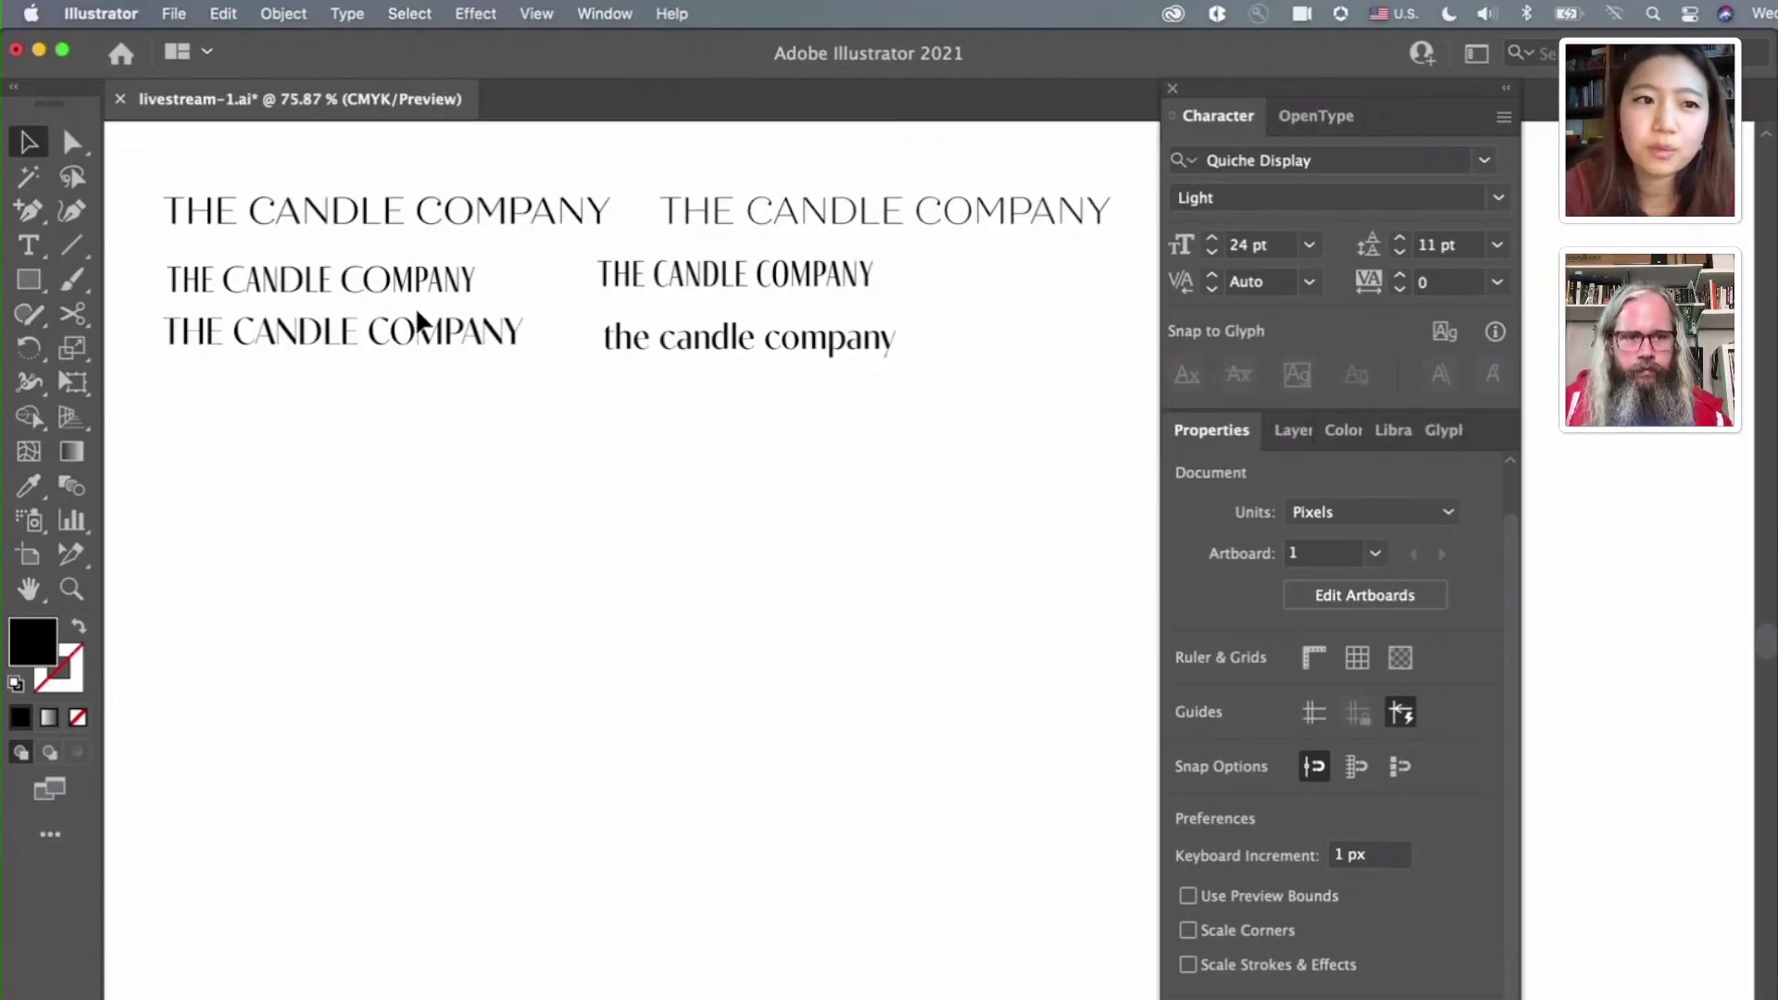
pyautogui.click(414, 215)
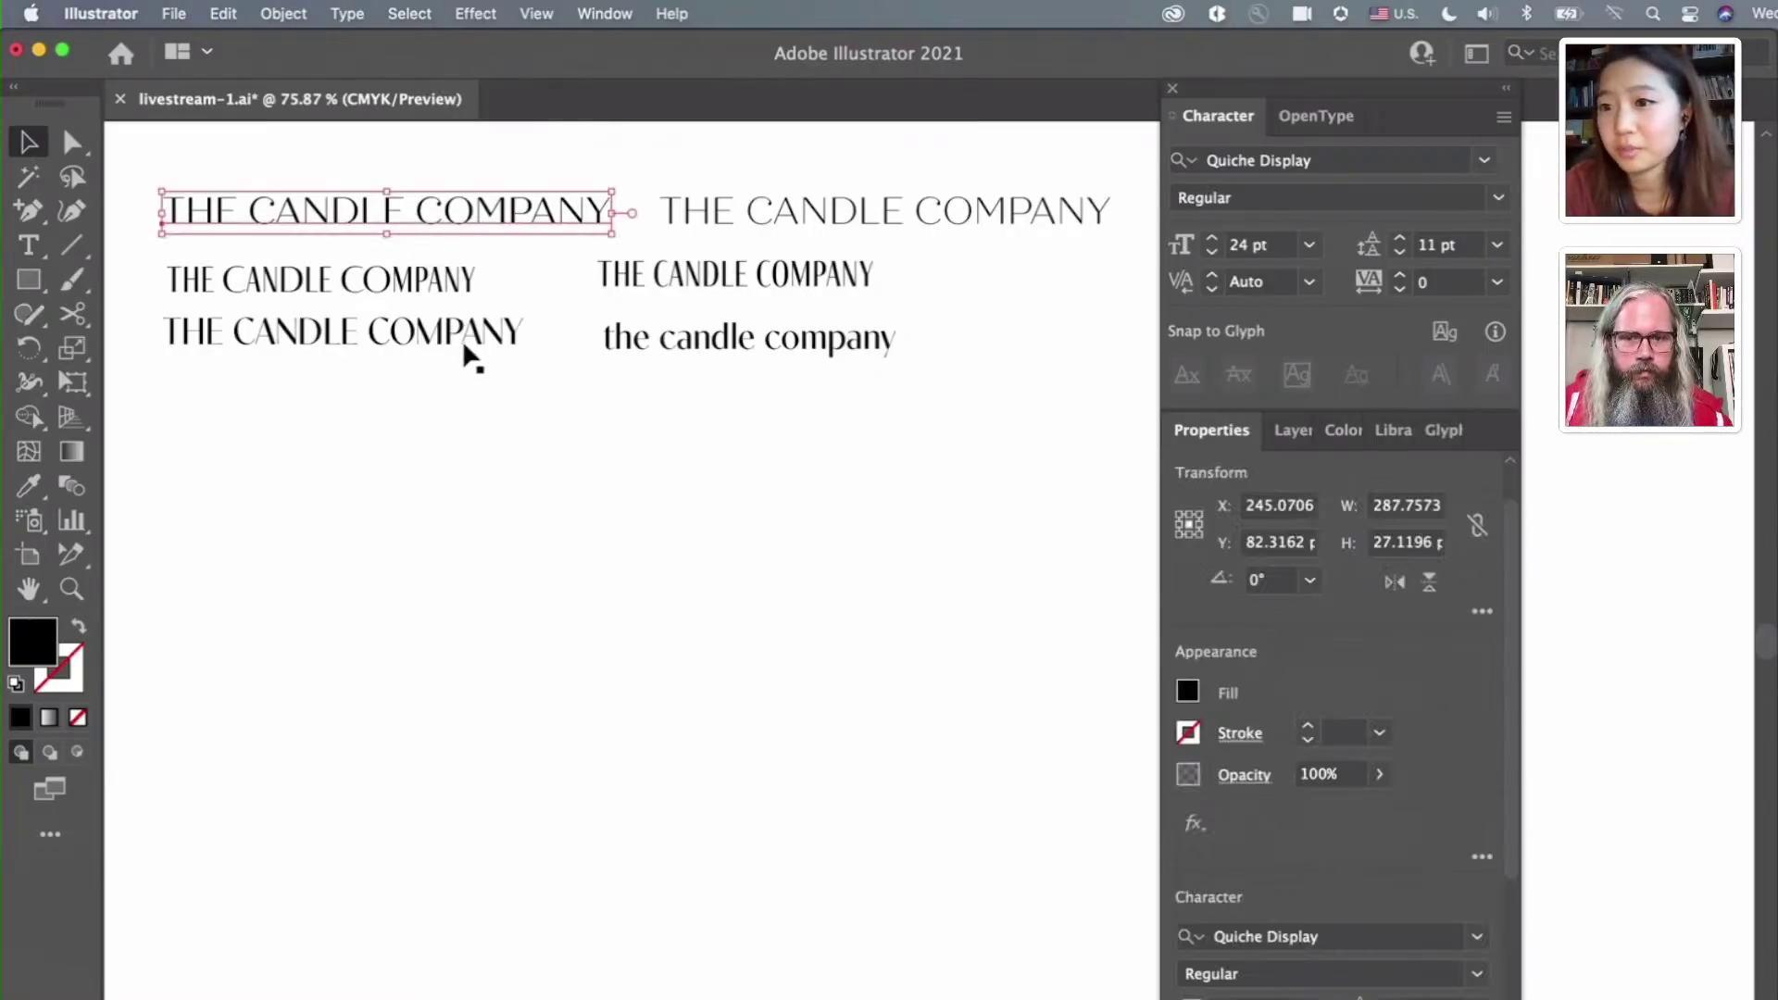
pyautogui.click(594, 407)
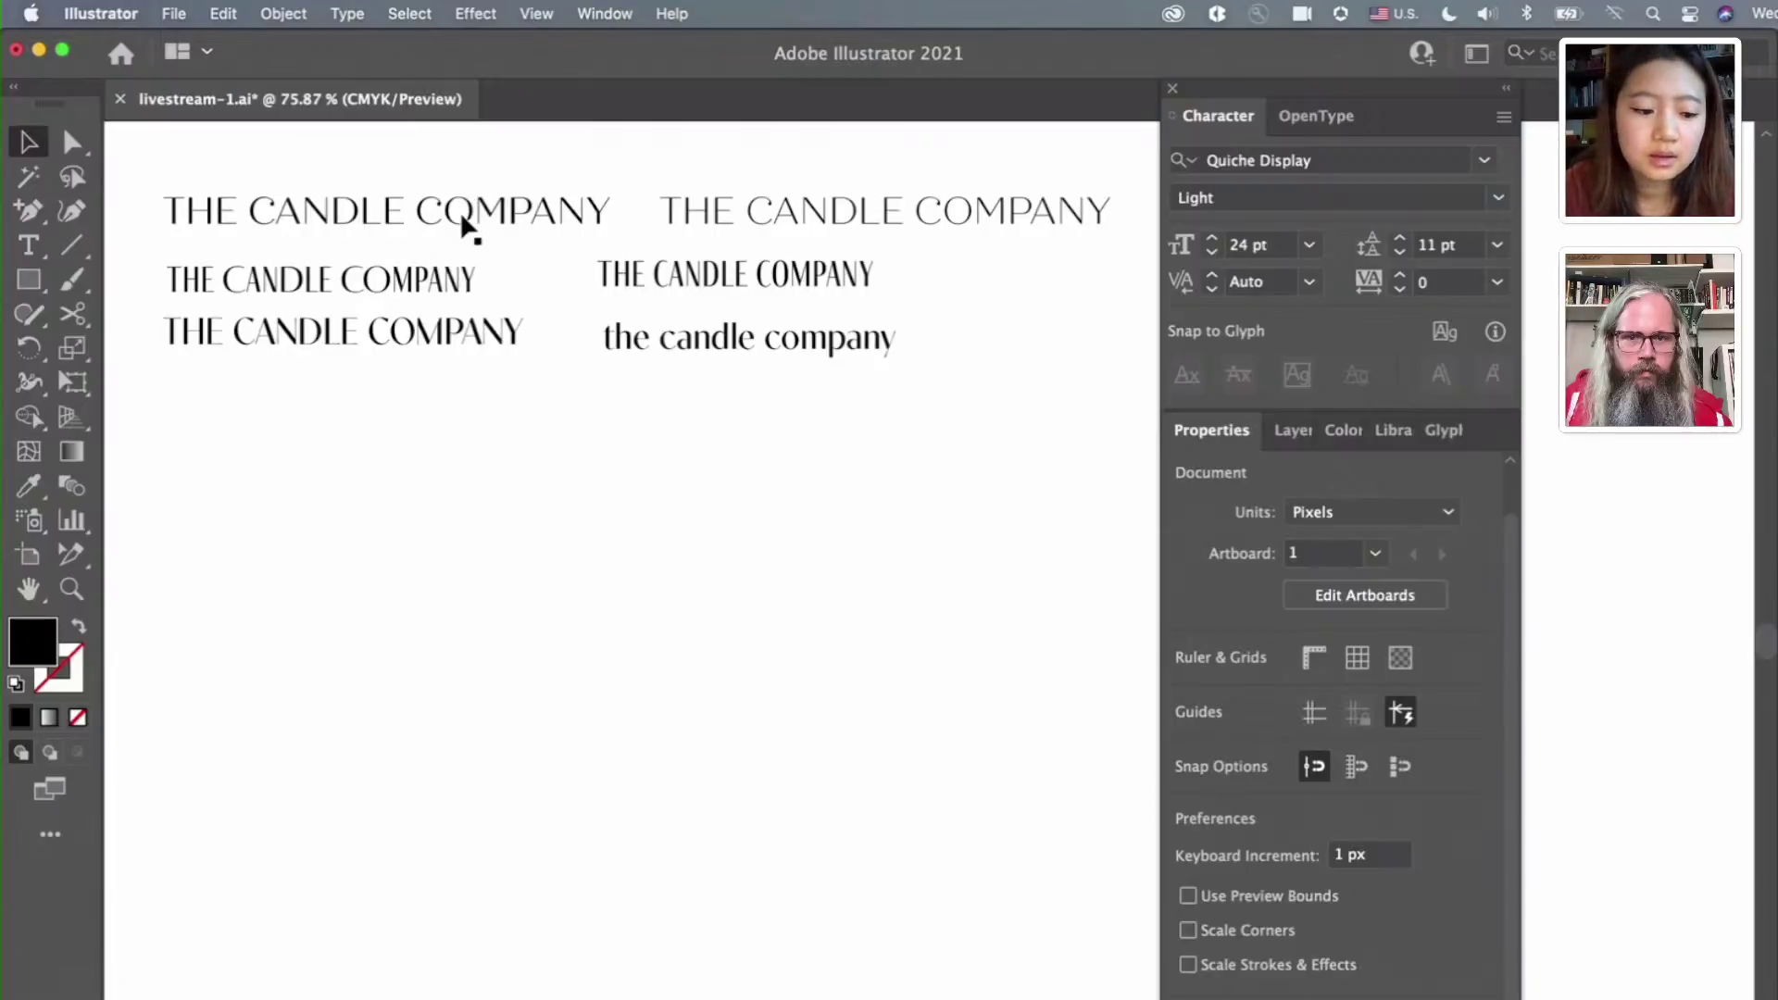
# Duplicate the Regular Quiche Display line into the empty area below the samples and shift the copy slightly up toward them
pyautogui.moveTo(463, 227); pyautogui.dragTo(464, 500)
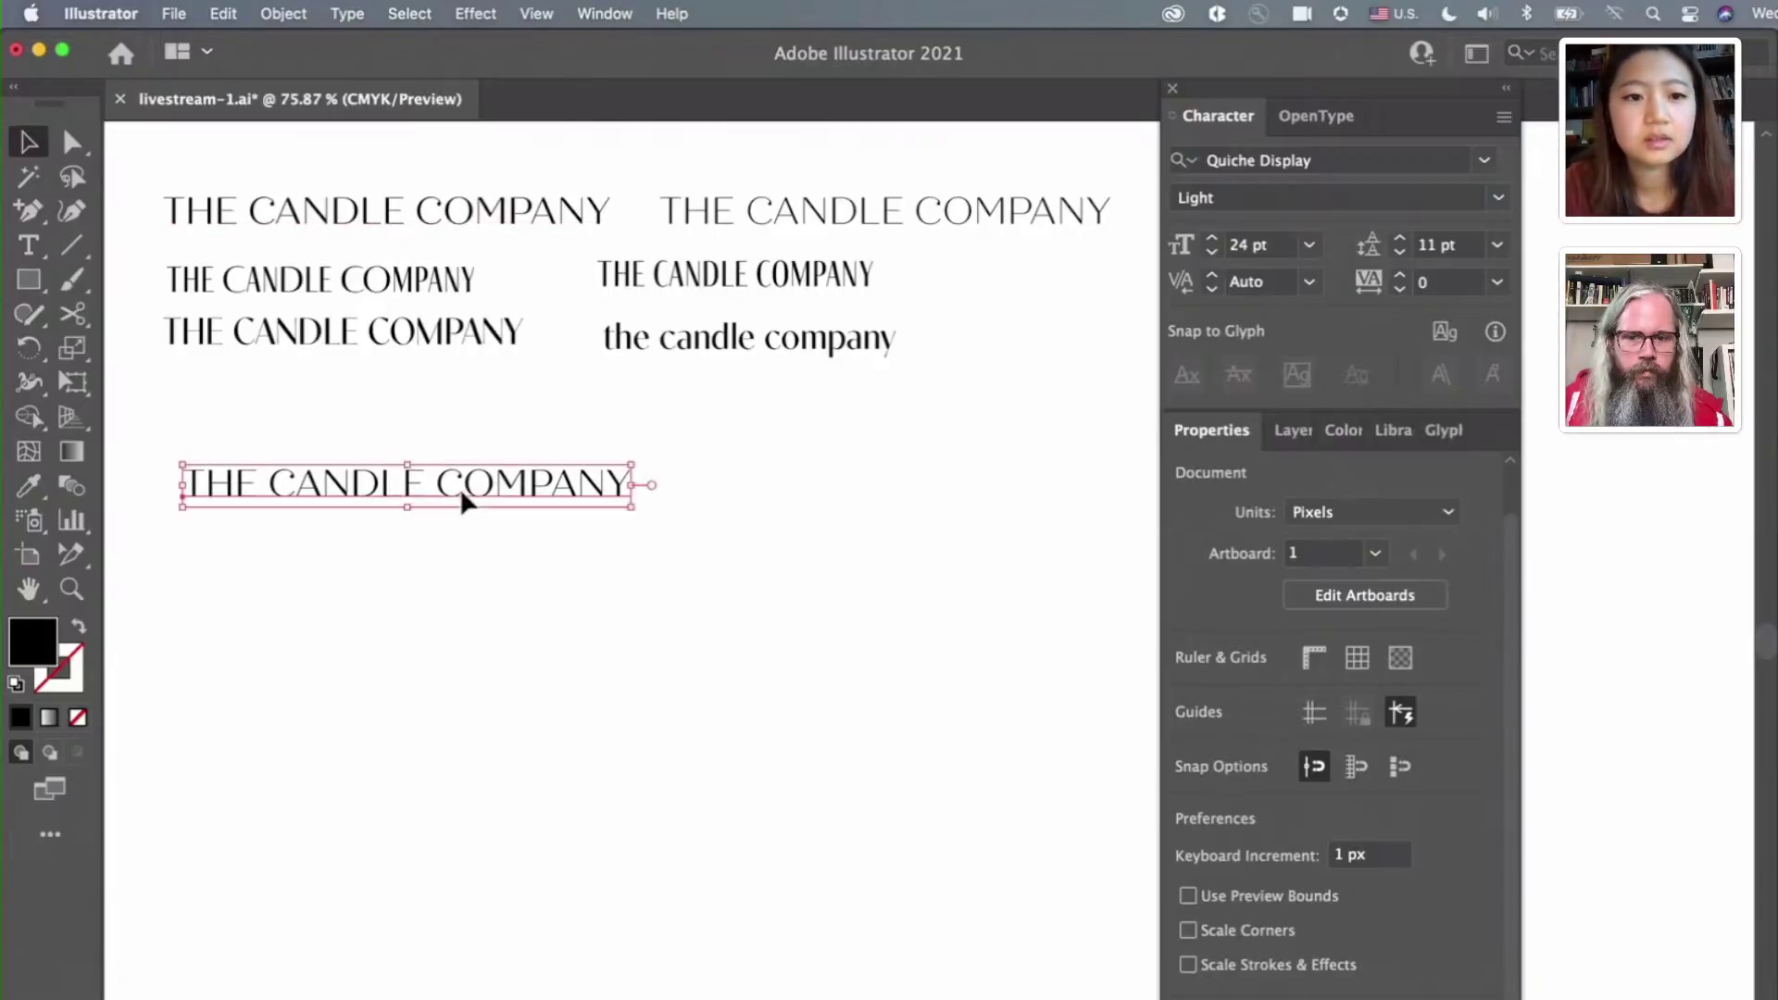
pyautogui.click(352, 666)
pyautogui.hscroll(-2, 352, 666)
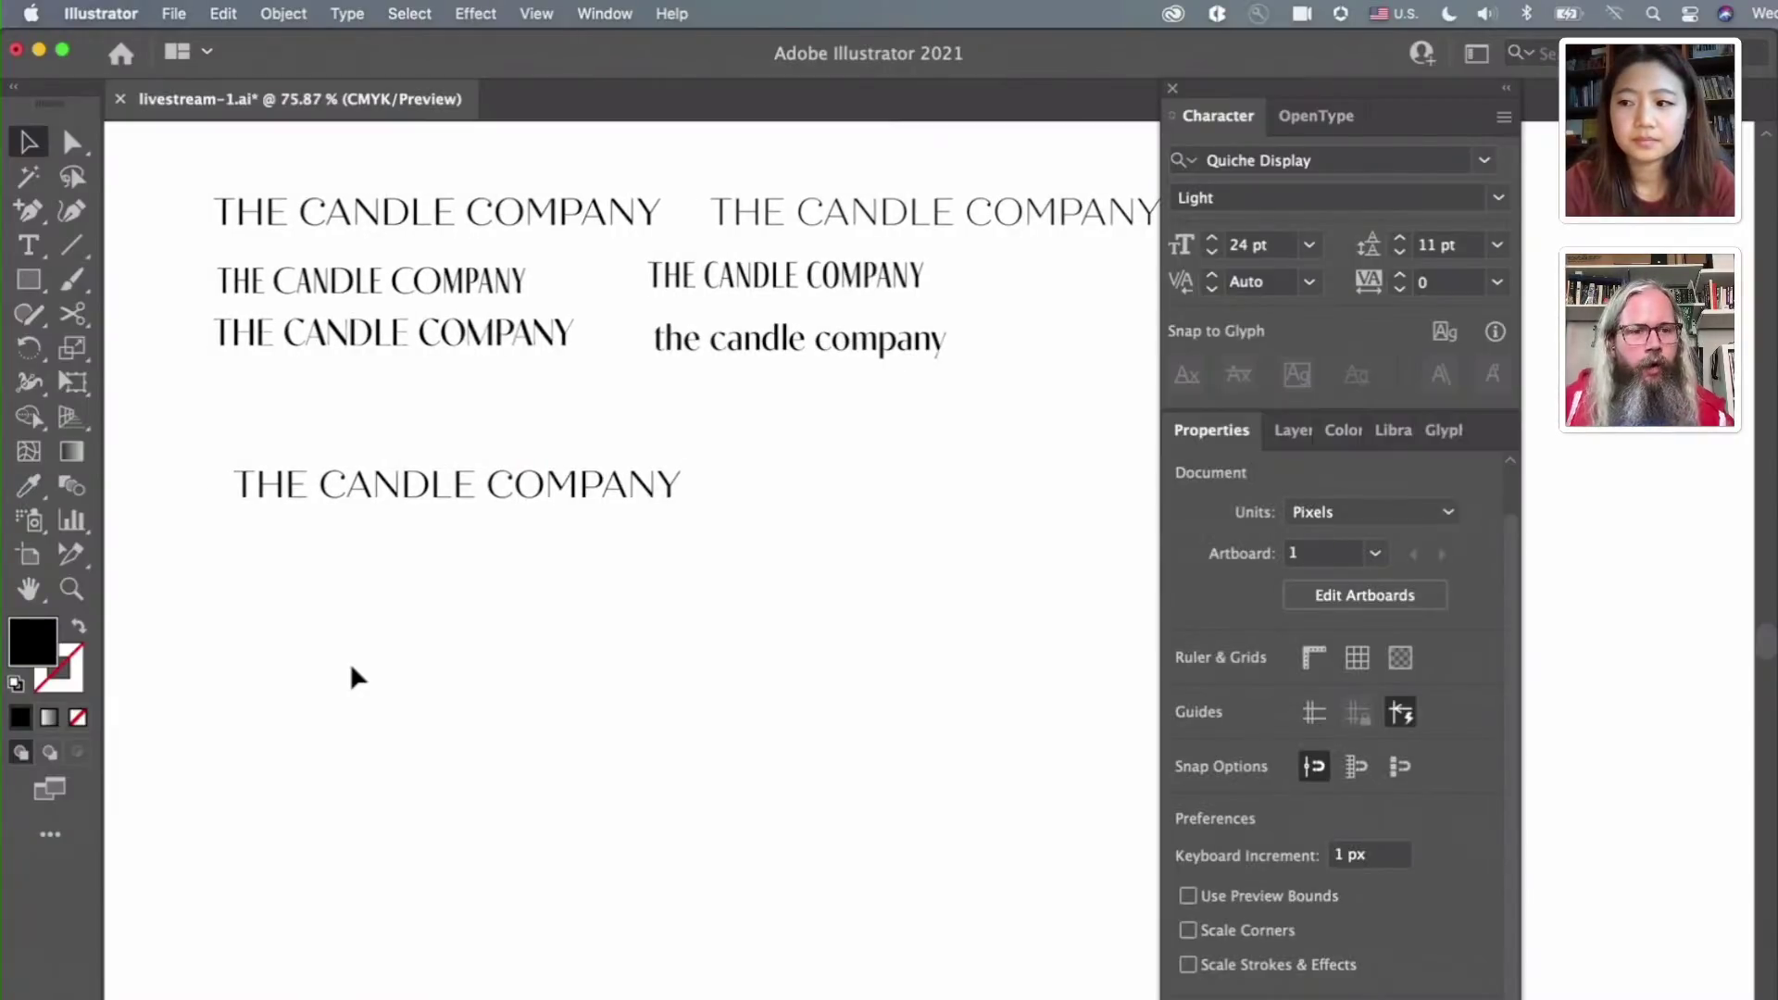
pyautogui.scroll(3, 317, 518)
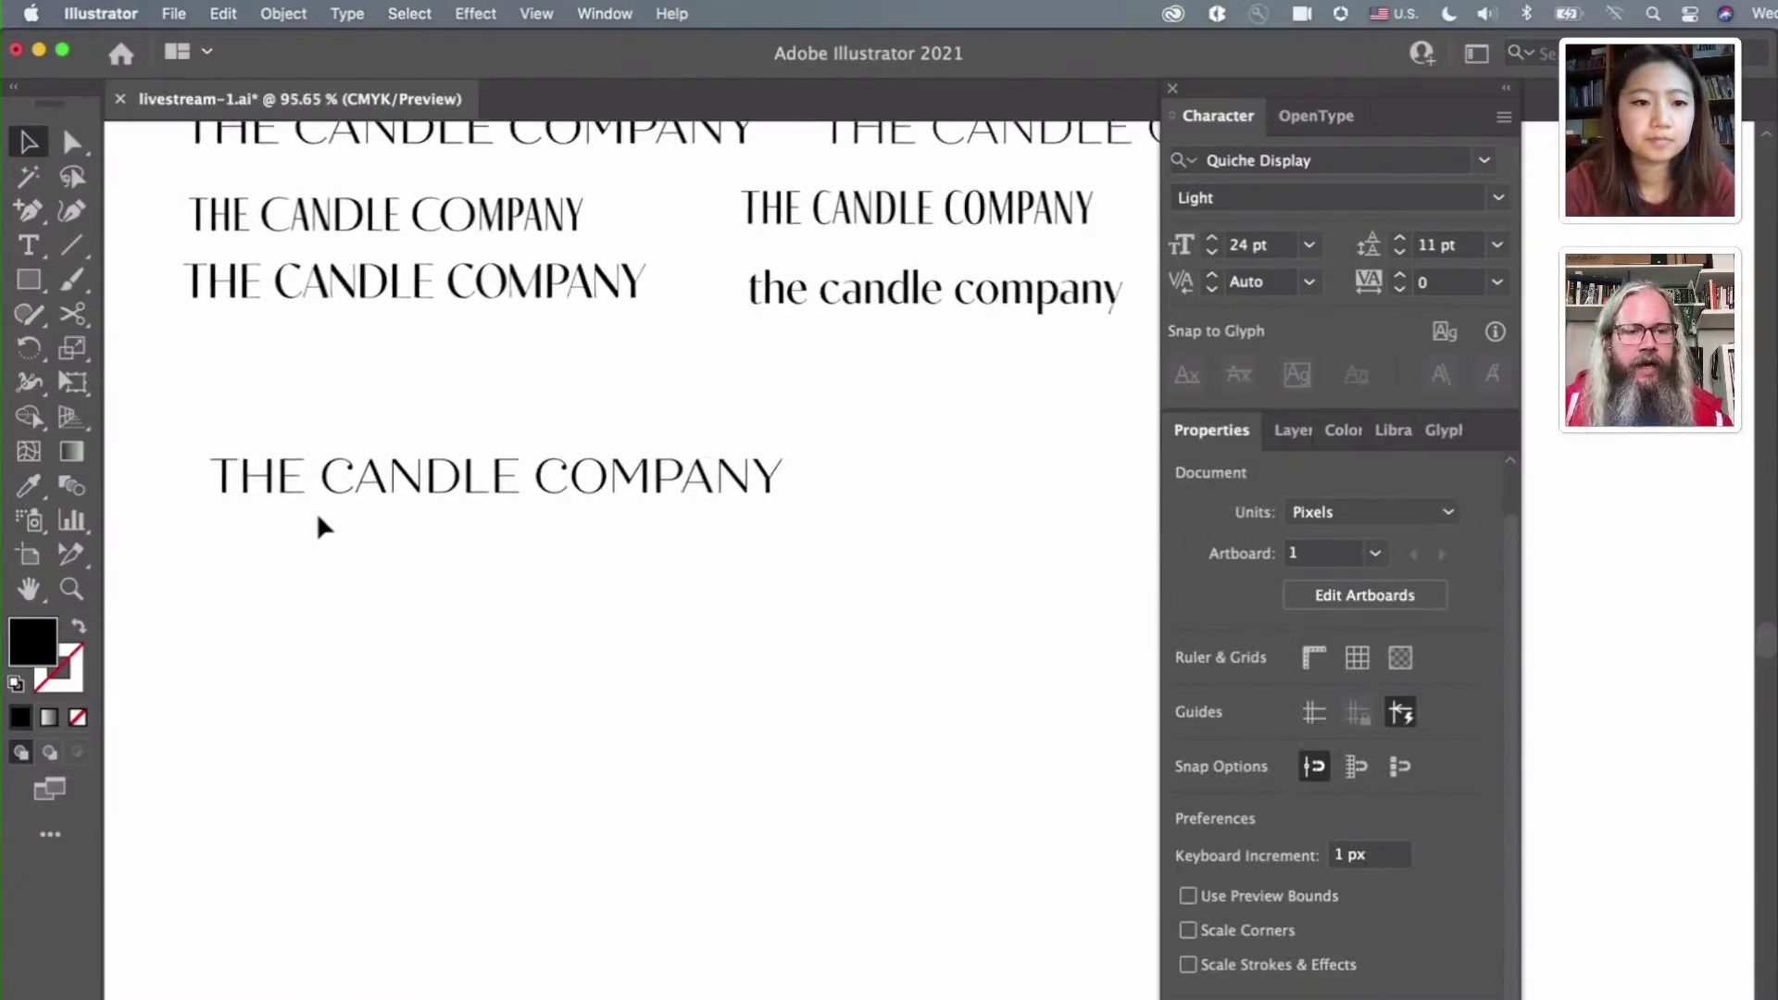
pyautogui.moveTo(322, 500); pyautogui.dragTo(350, 468)
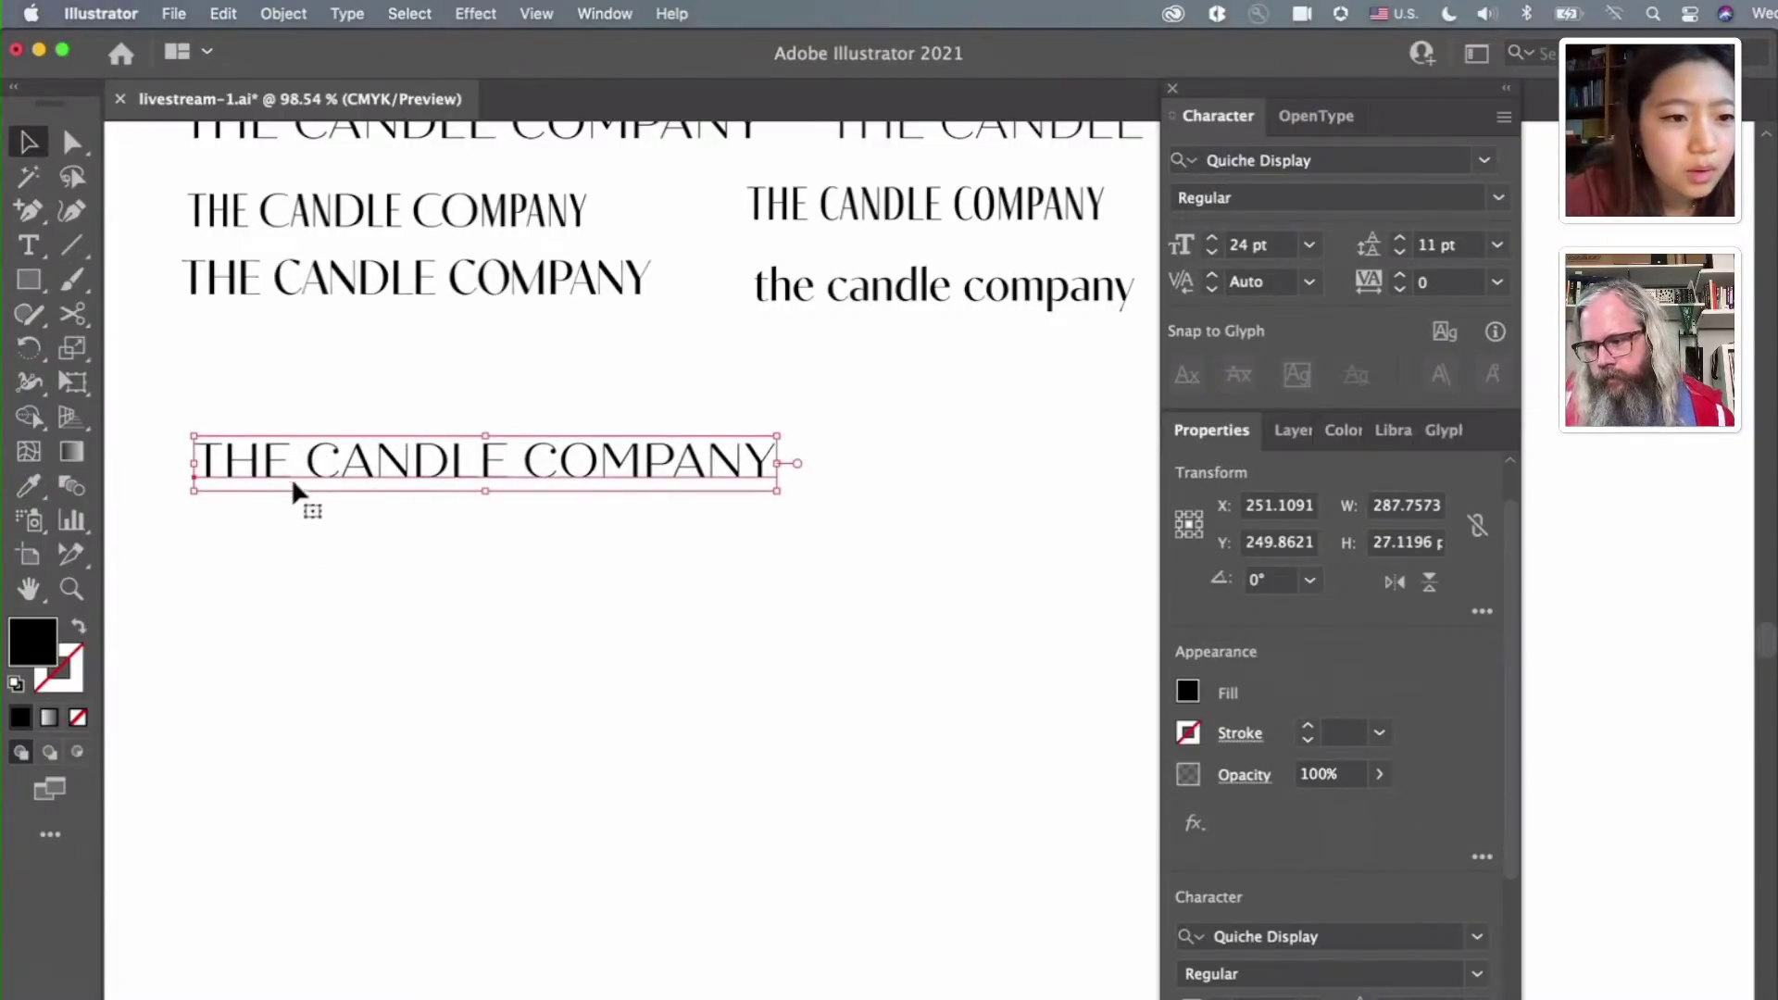
pyautogui.click(381, 598)
pyautogui.click(316, 452)
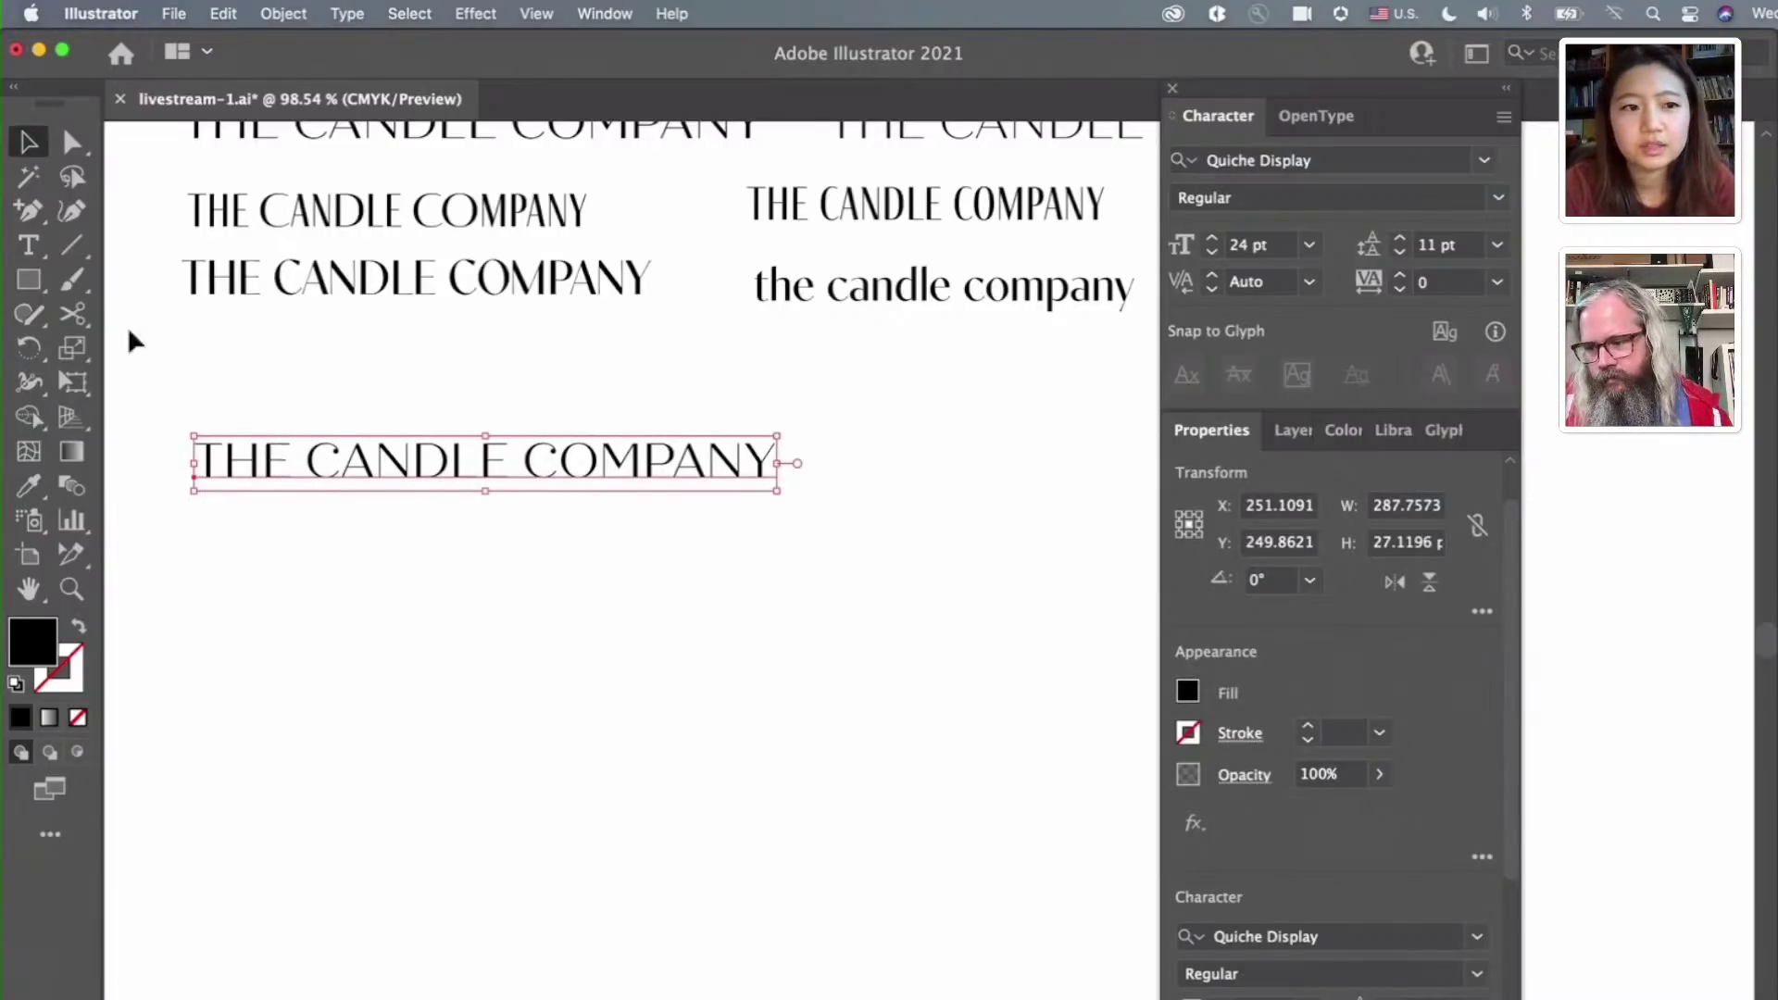
# Start a vertical text line under the copied wordmark, clear its placeholder and set it to Quiche Display Regular
pyautogui.click(35, 248)
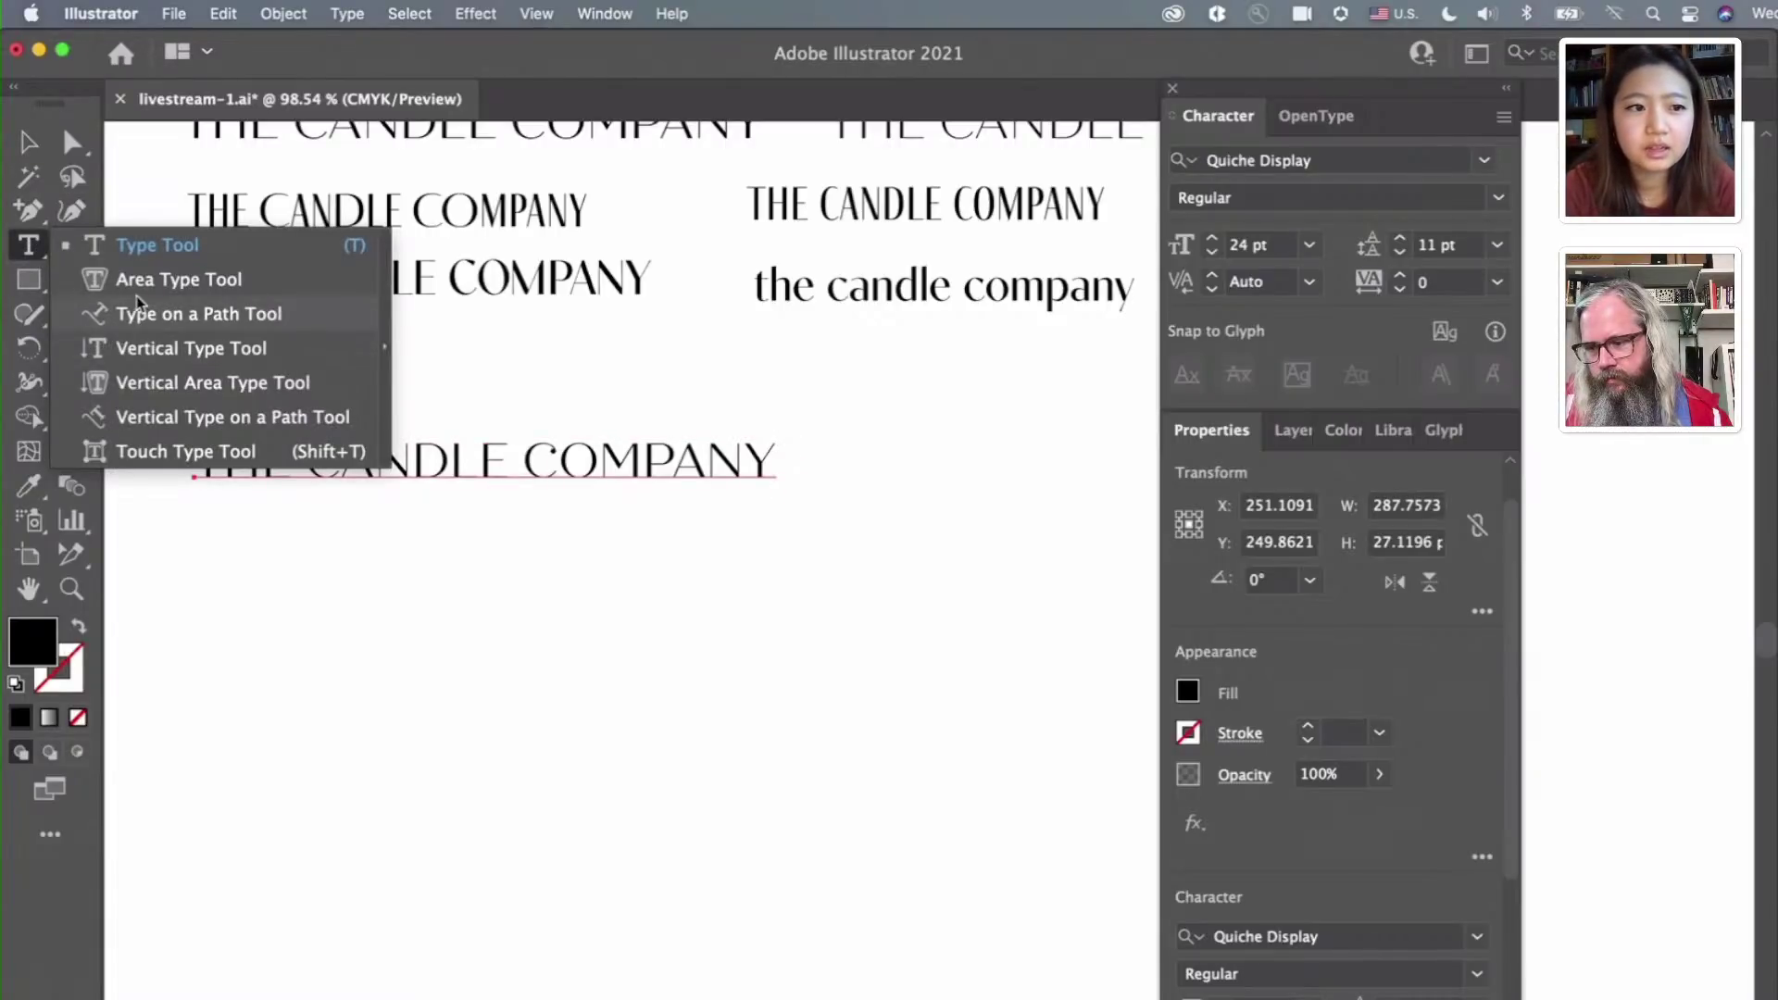
pyautogui.click(99, 347)
pyautogui.click(313, 519)
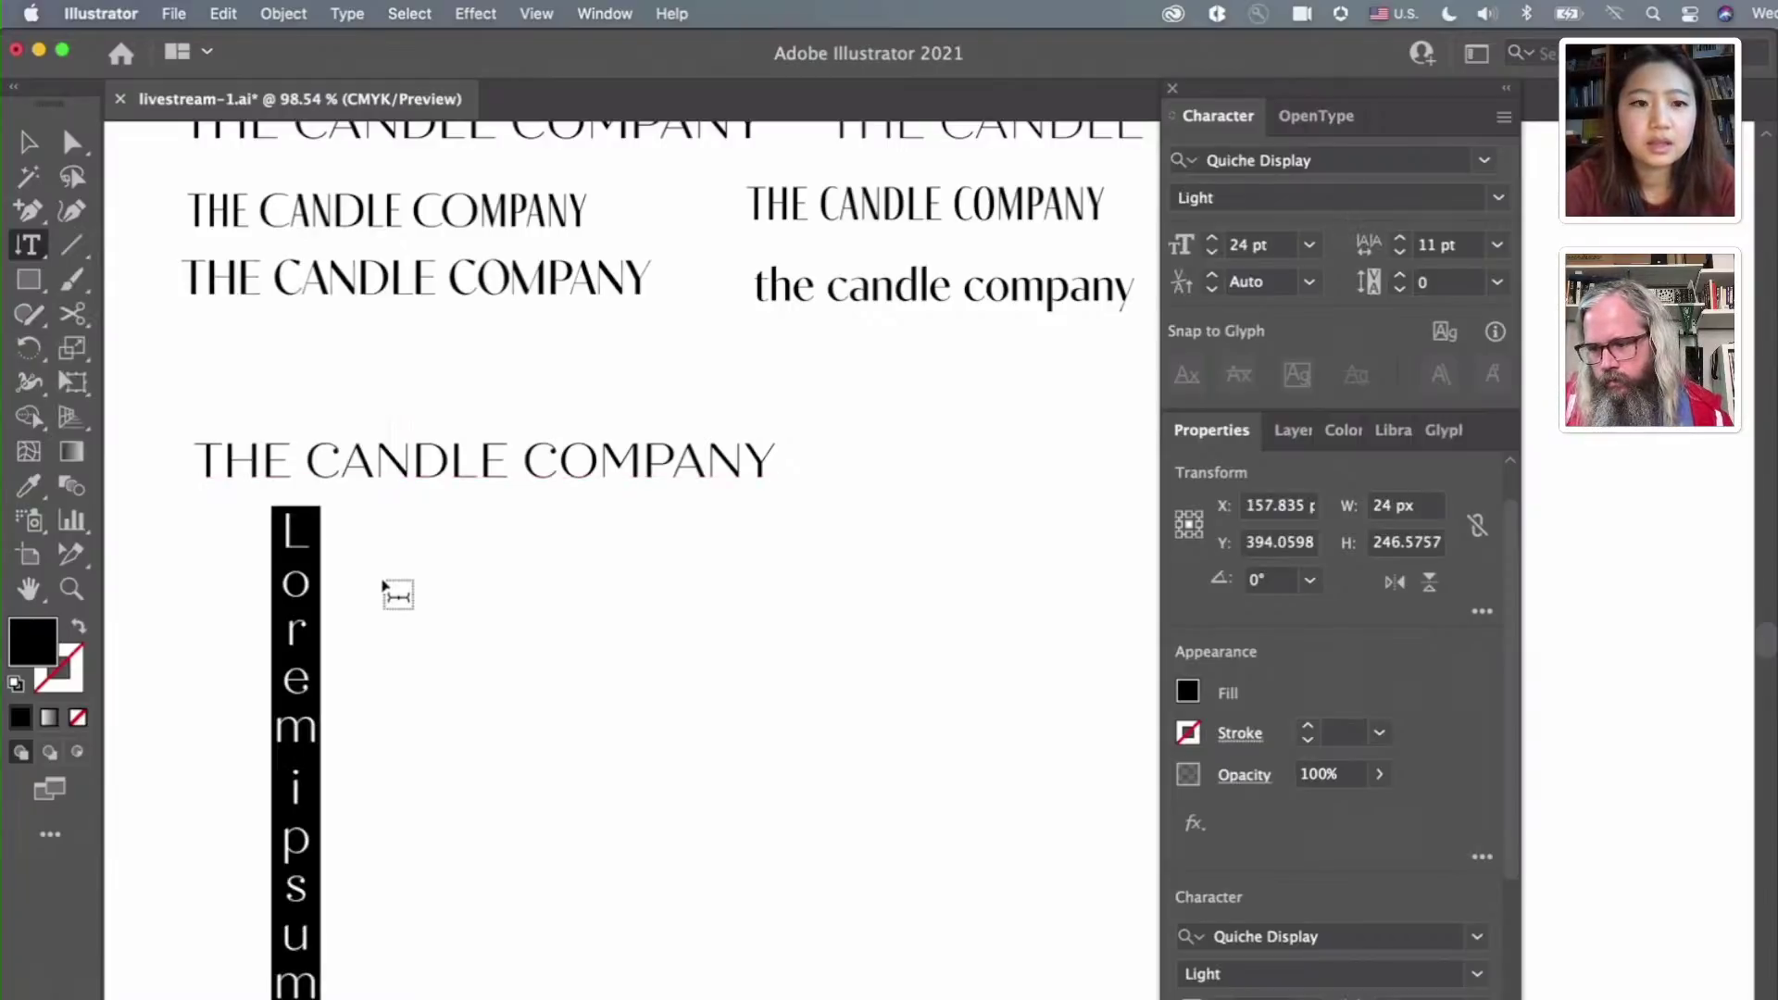
pyautogui.press('BackSpace')
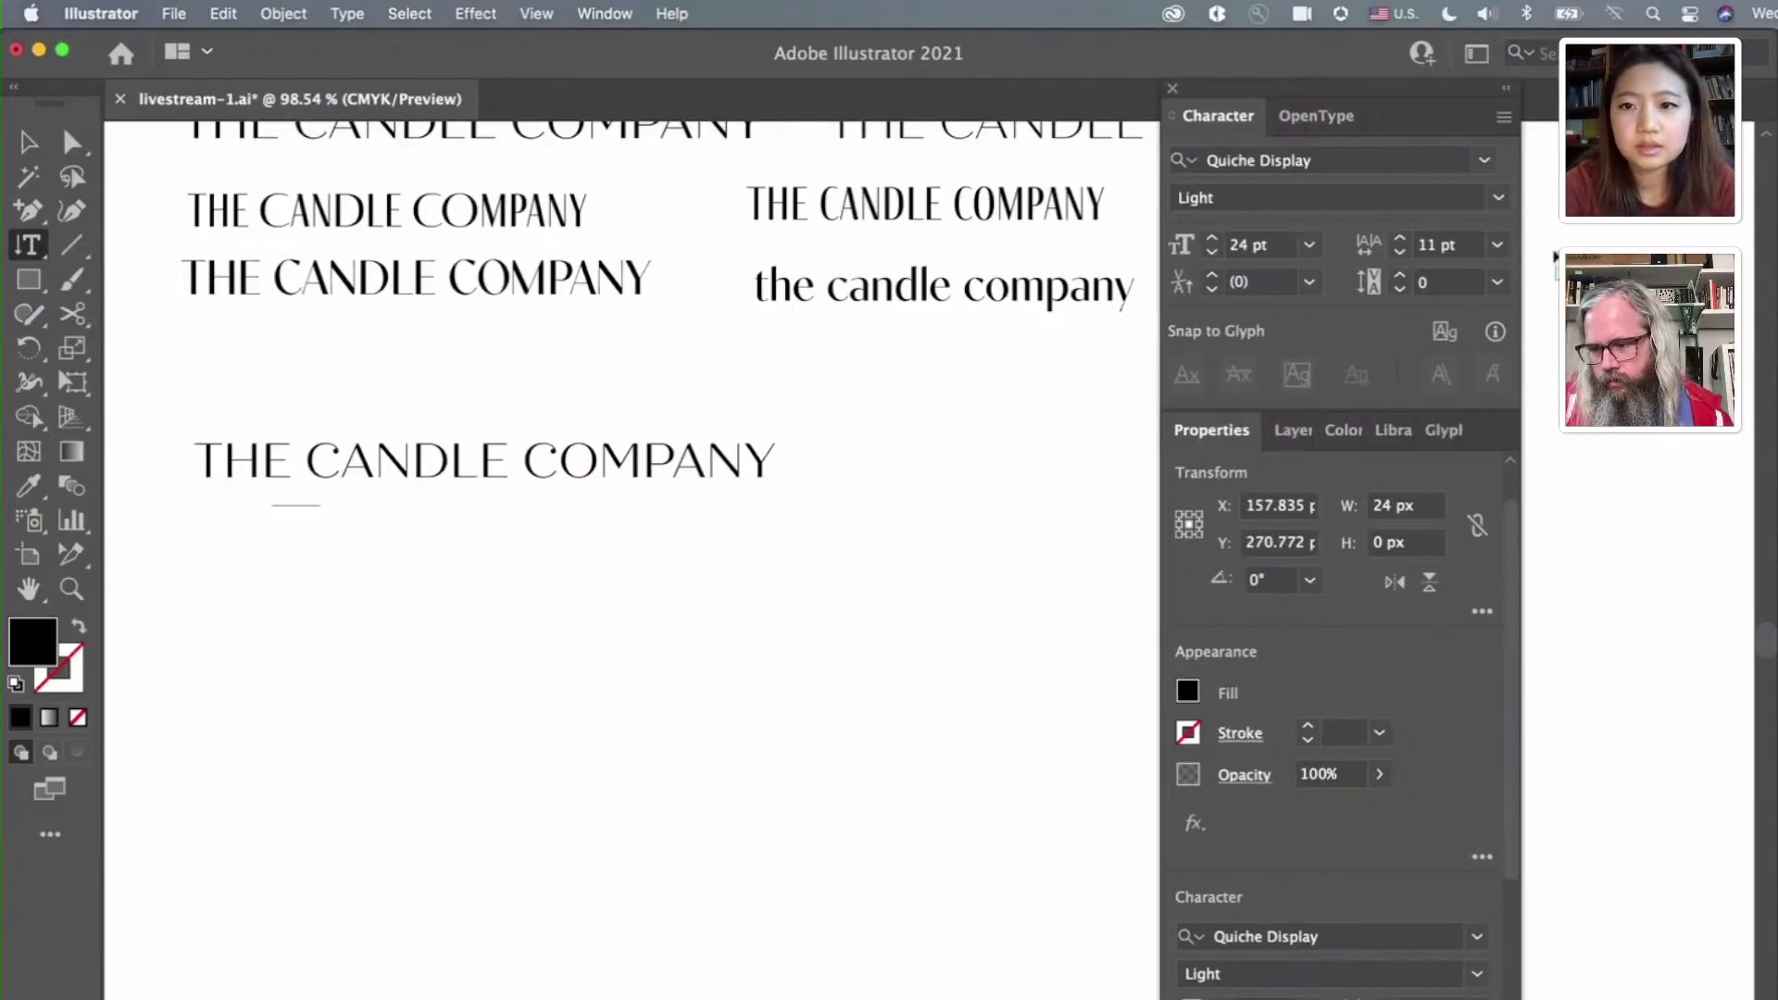
pyautogui.click(1501, 197)
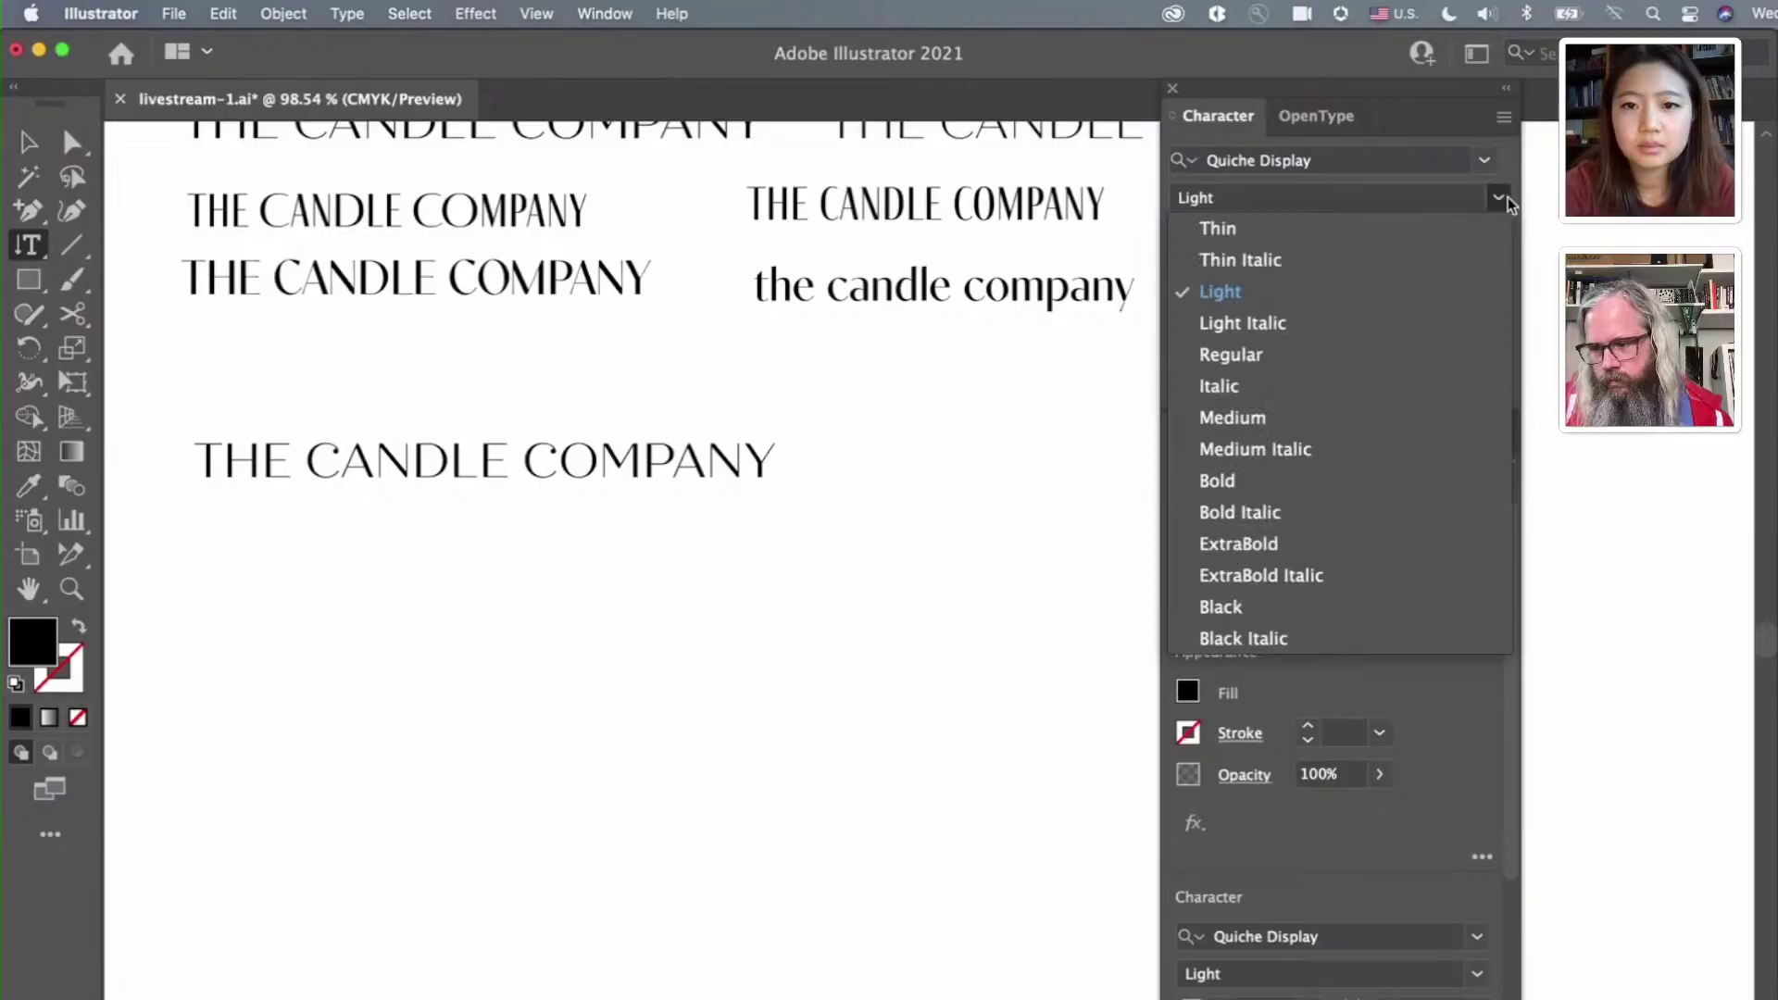
pyautogui.click(1365, 353)
# Enter "The" as the vertical text and apply All Caps to it
pyautogui.write('The')
pyautogui.press('BackSpace')
pyautogui.press('BackSpace')
pyautogui.write('h')
pyautogui.press('BackSpace')
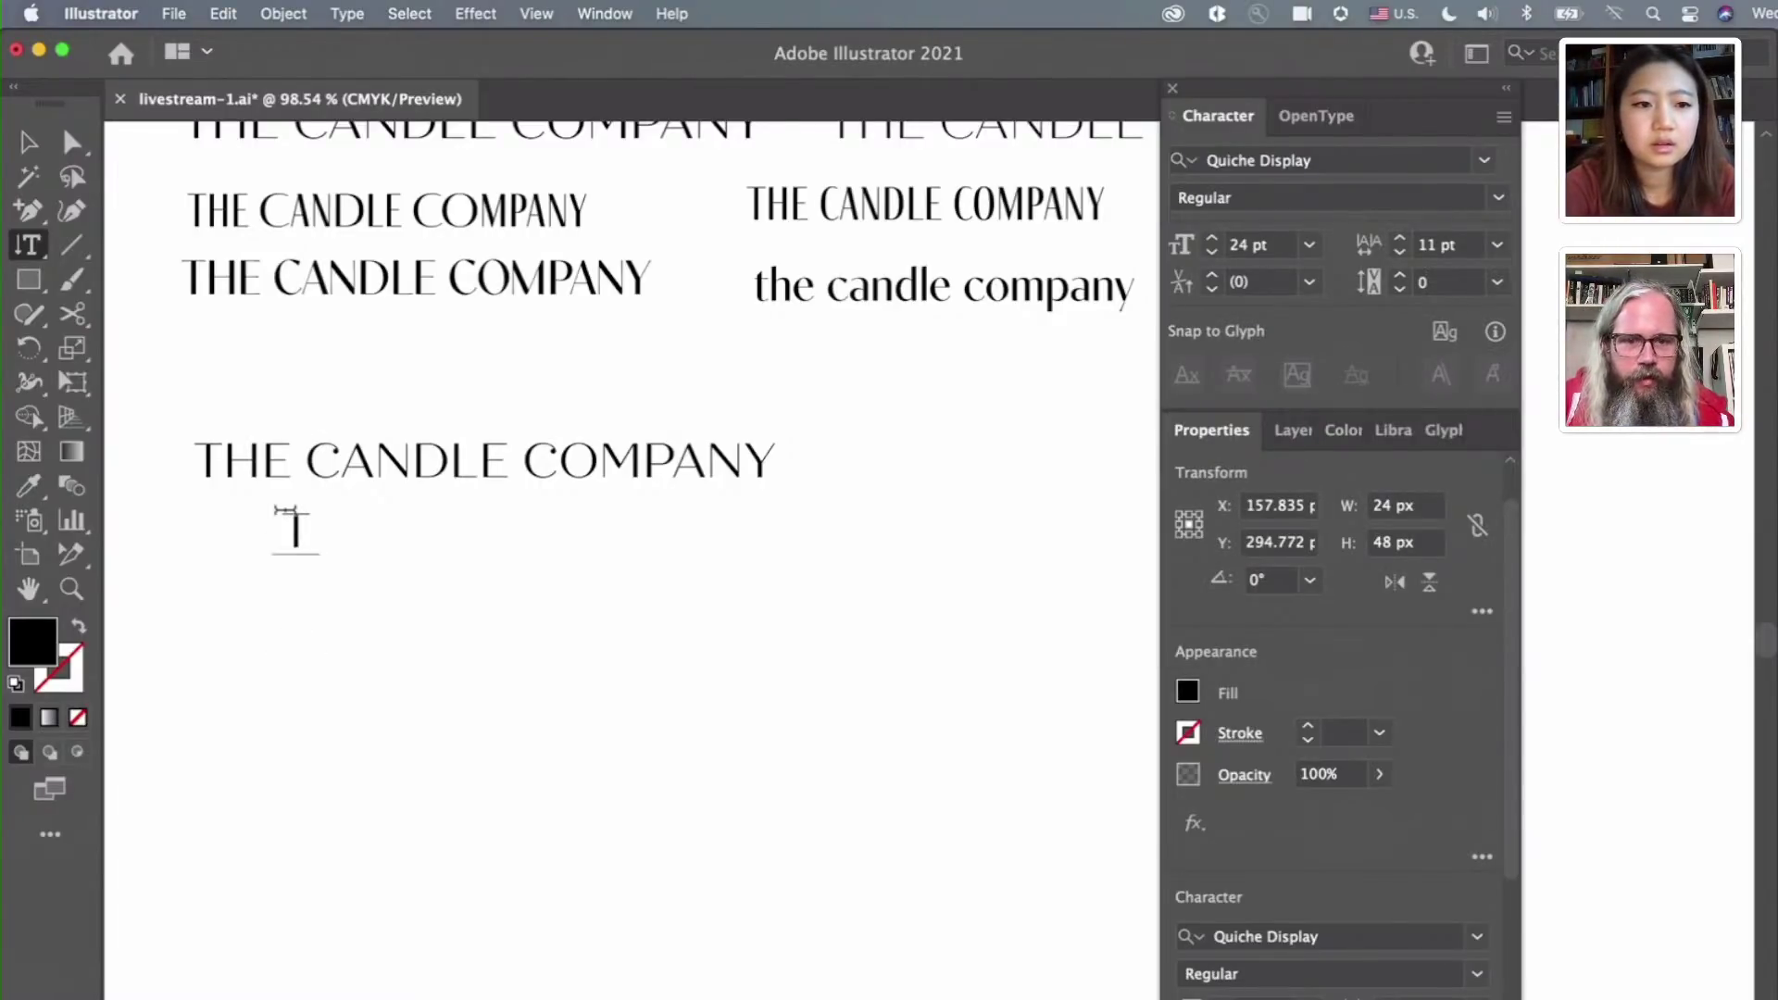
pyautogui.write('he')
pyautogui.press('Escape')
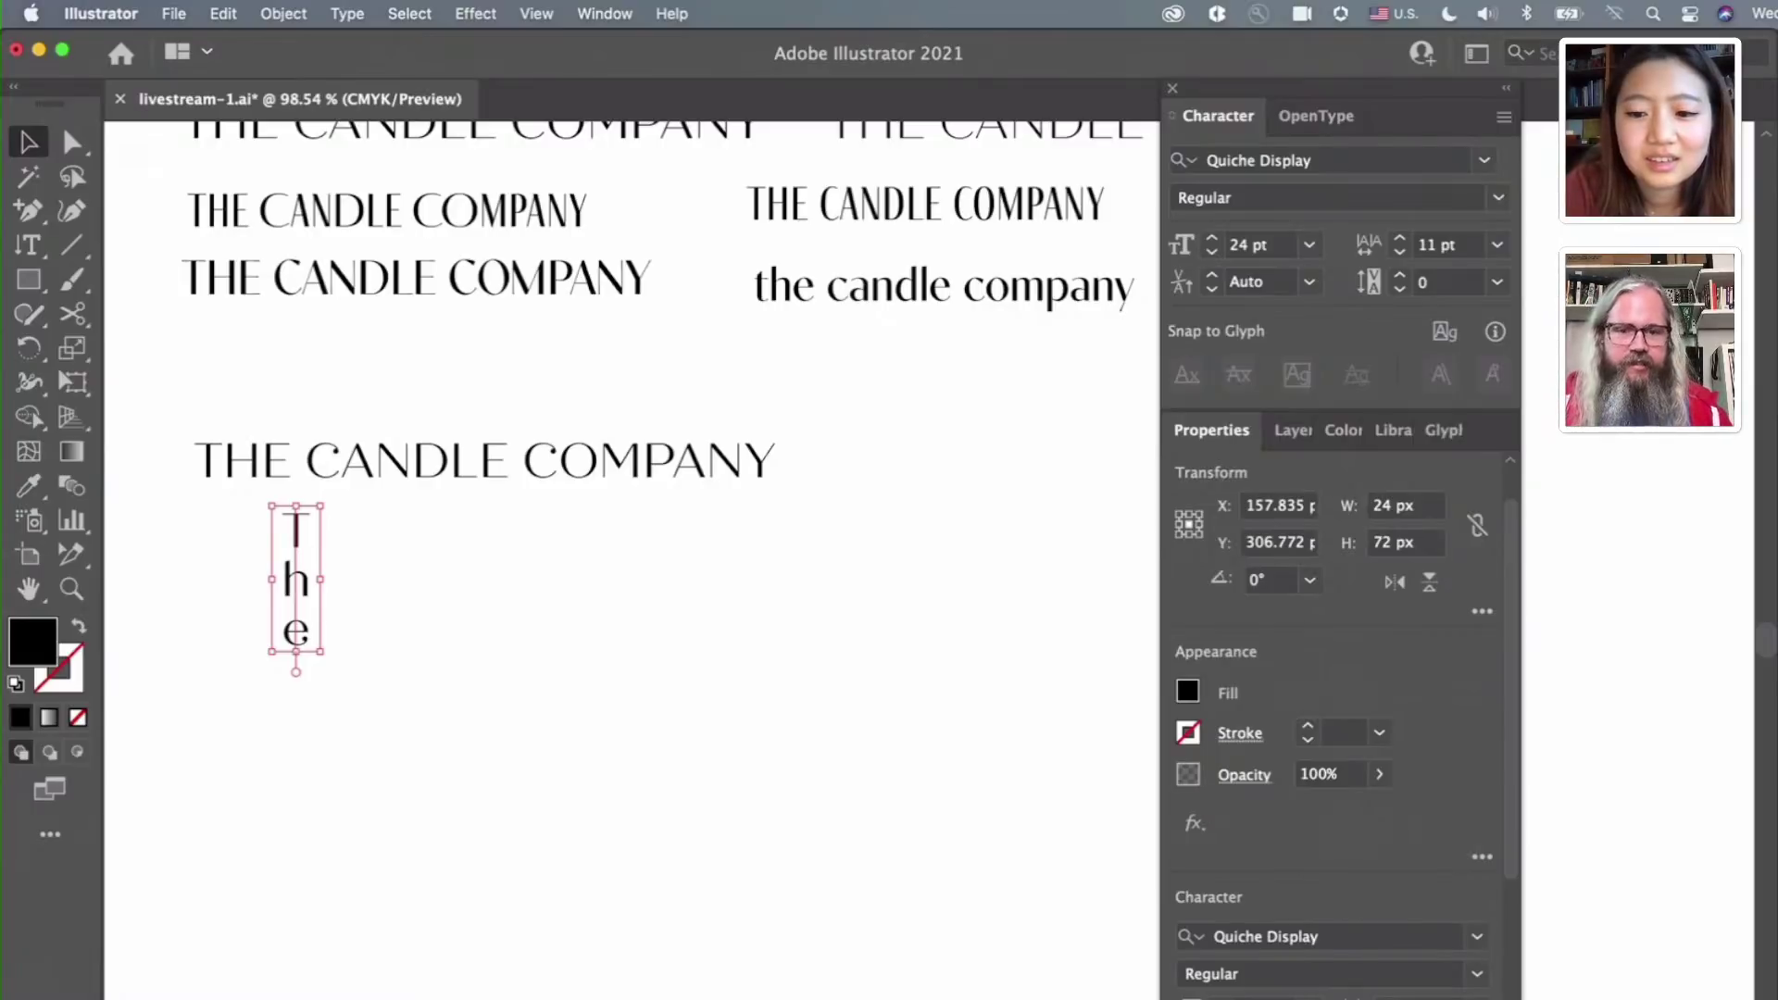
pyautogui.click(1482, 857)
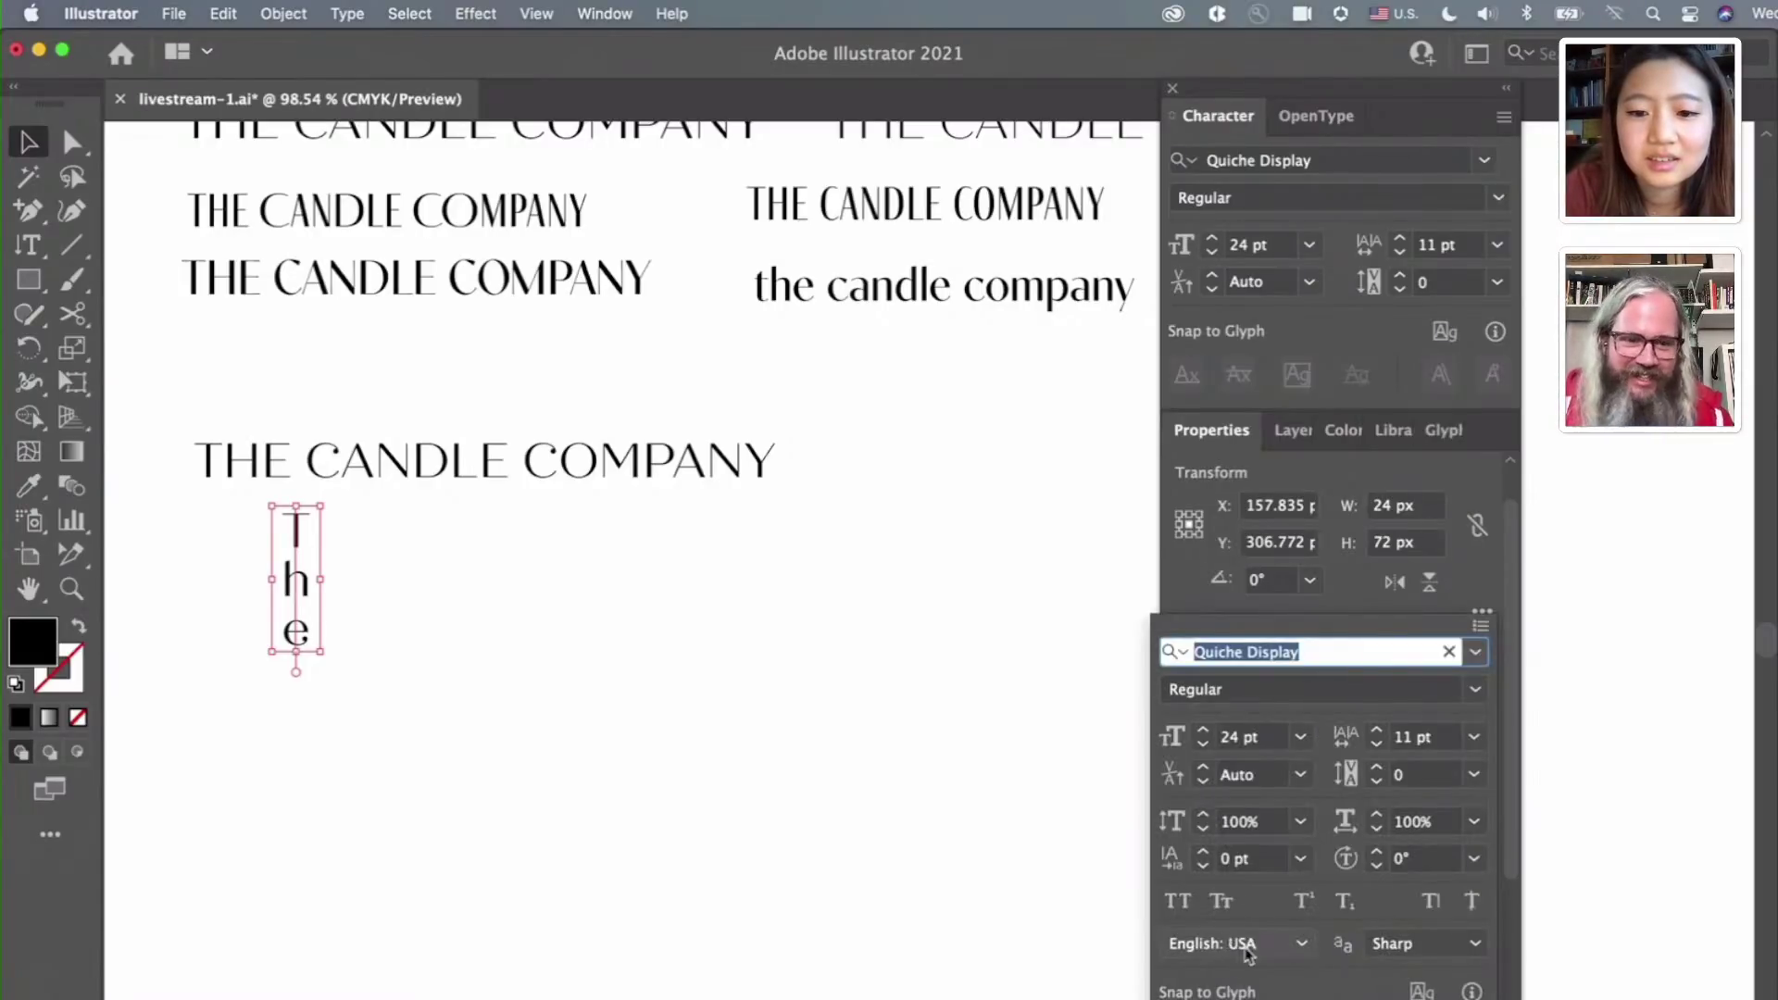
pyautogui.click(1178, 900)
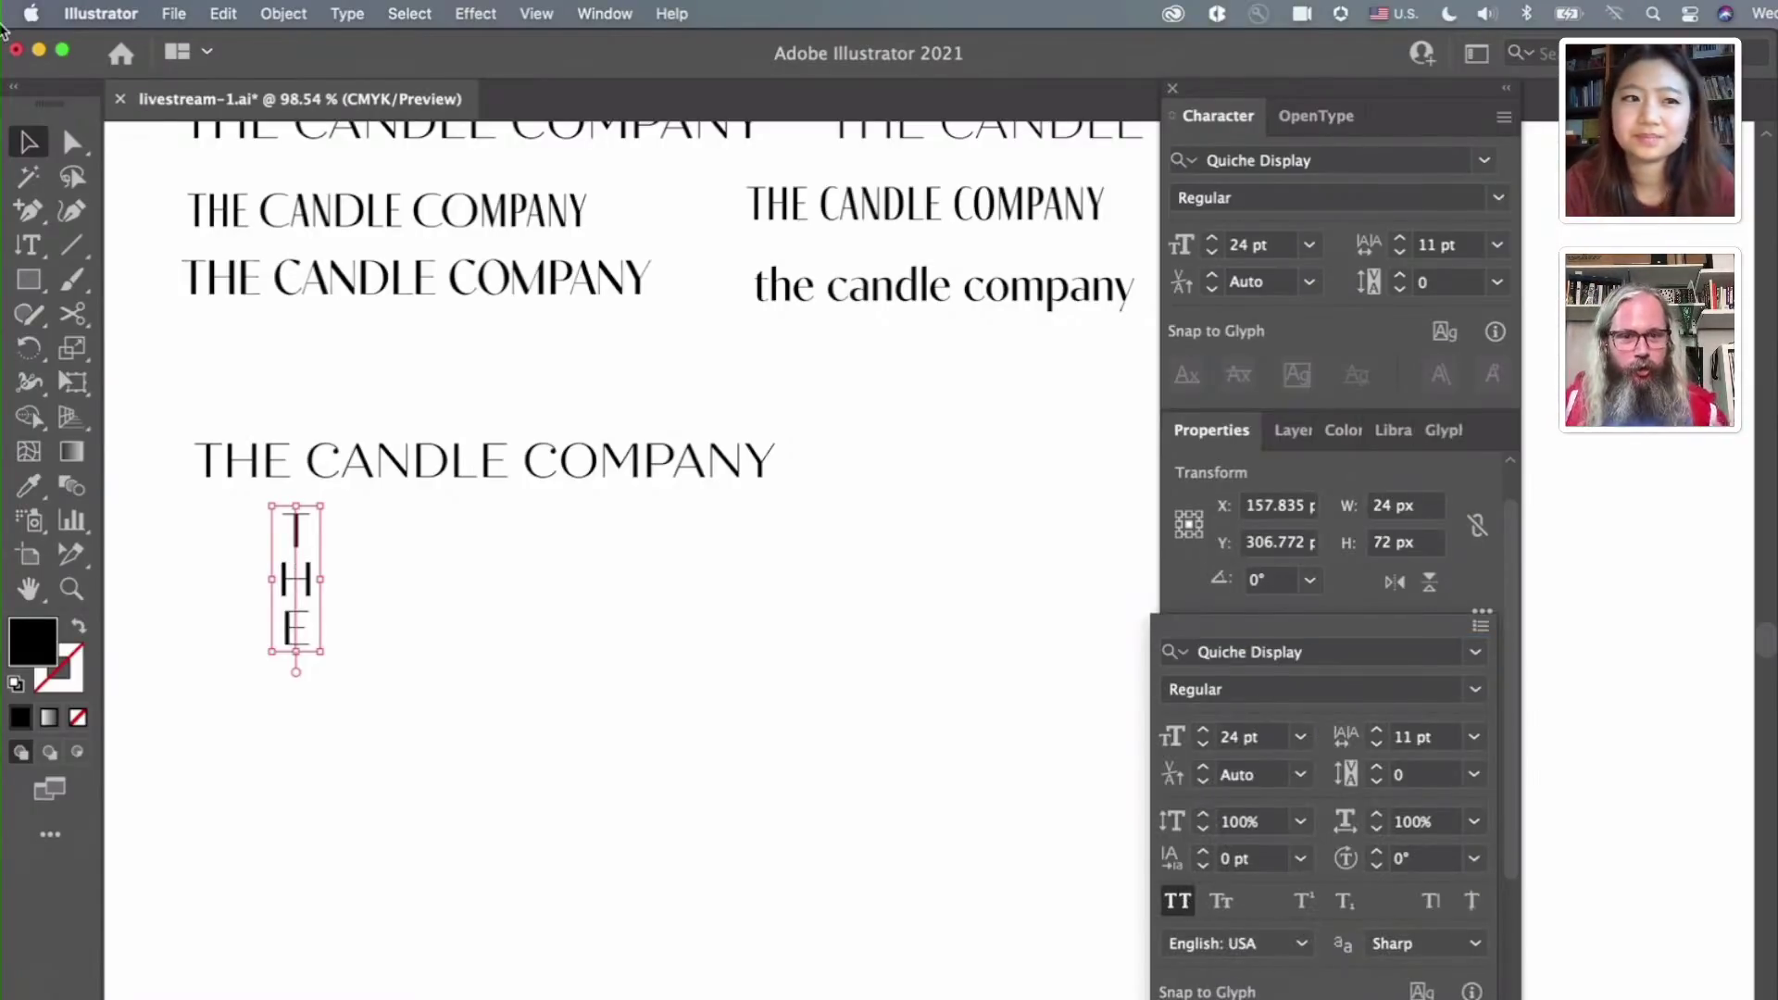
pyautogui.press('Escape')
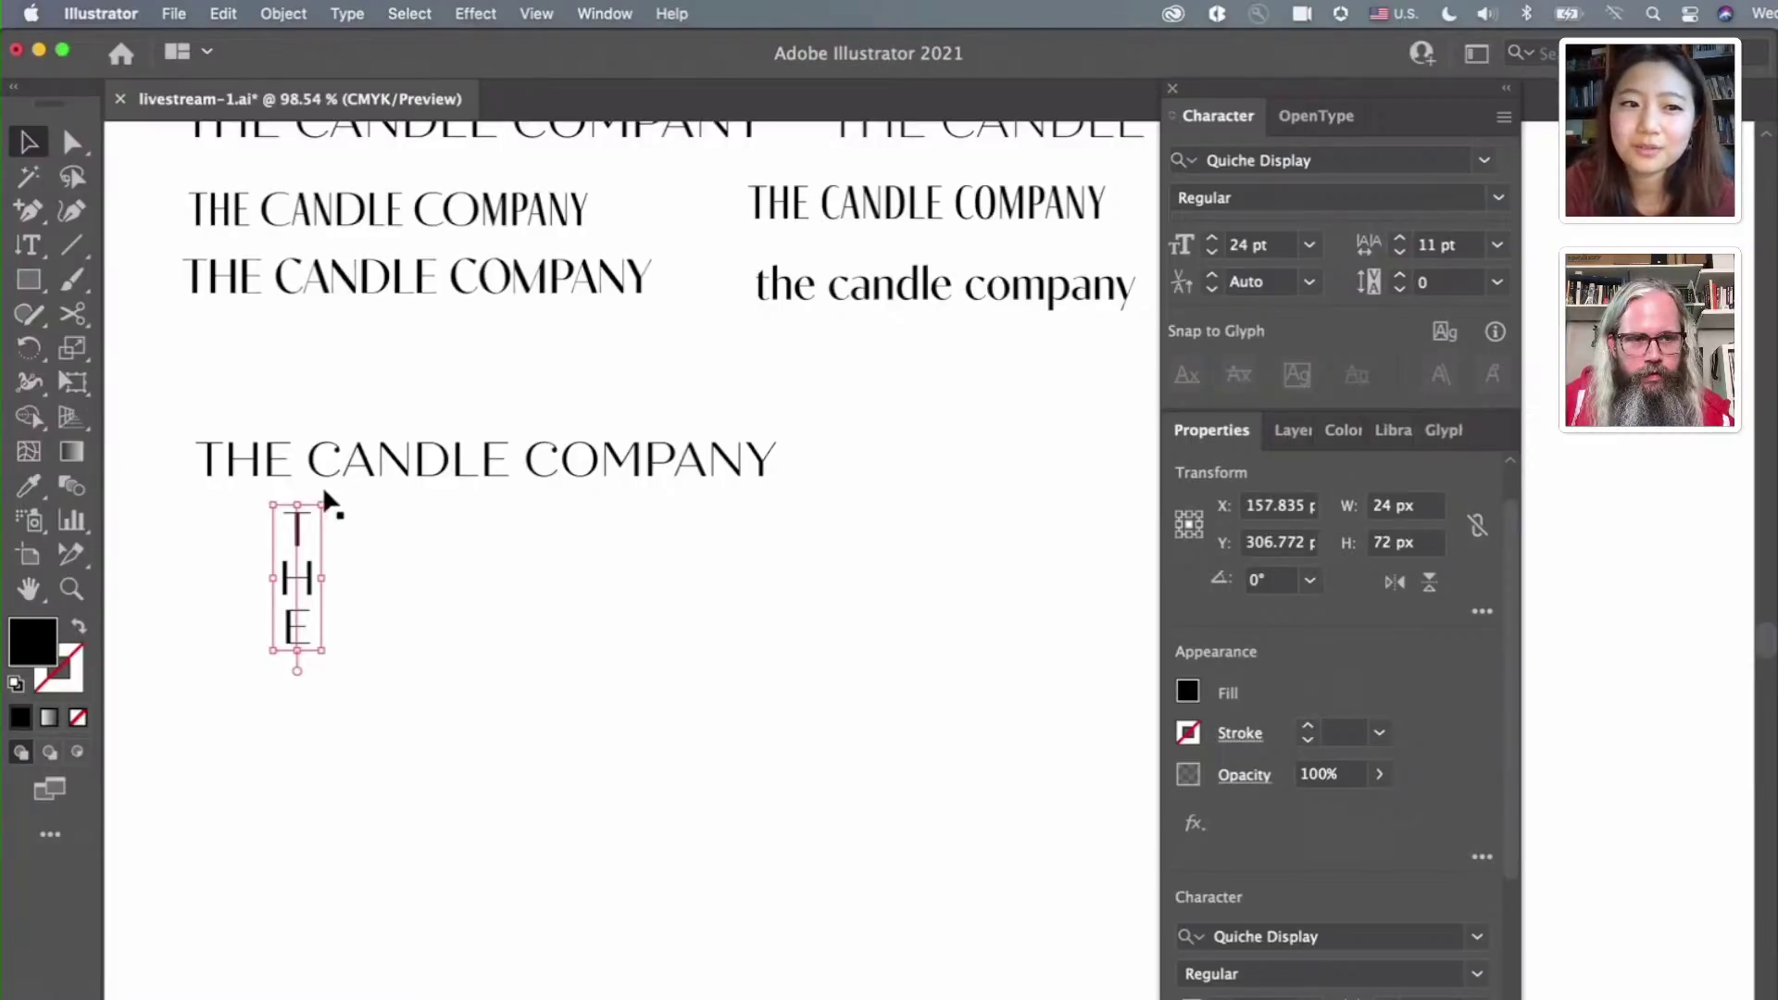
# Remove "THE" from the copied wordmark and place the remaining "CANDLE COMPANY" beside the top of the vertical "THE"
pyautogui.press('t')
pyautogui.click(313, 456)
pyautogui.moveTo(313, 455); pyautogui.dragTo(170, 452)
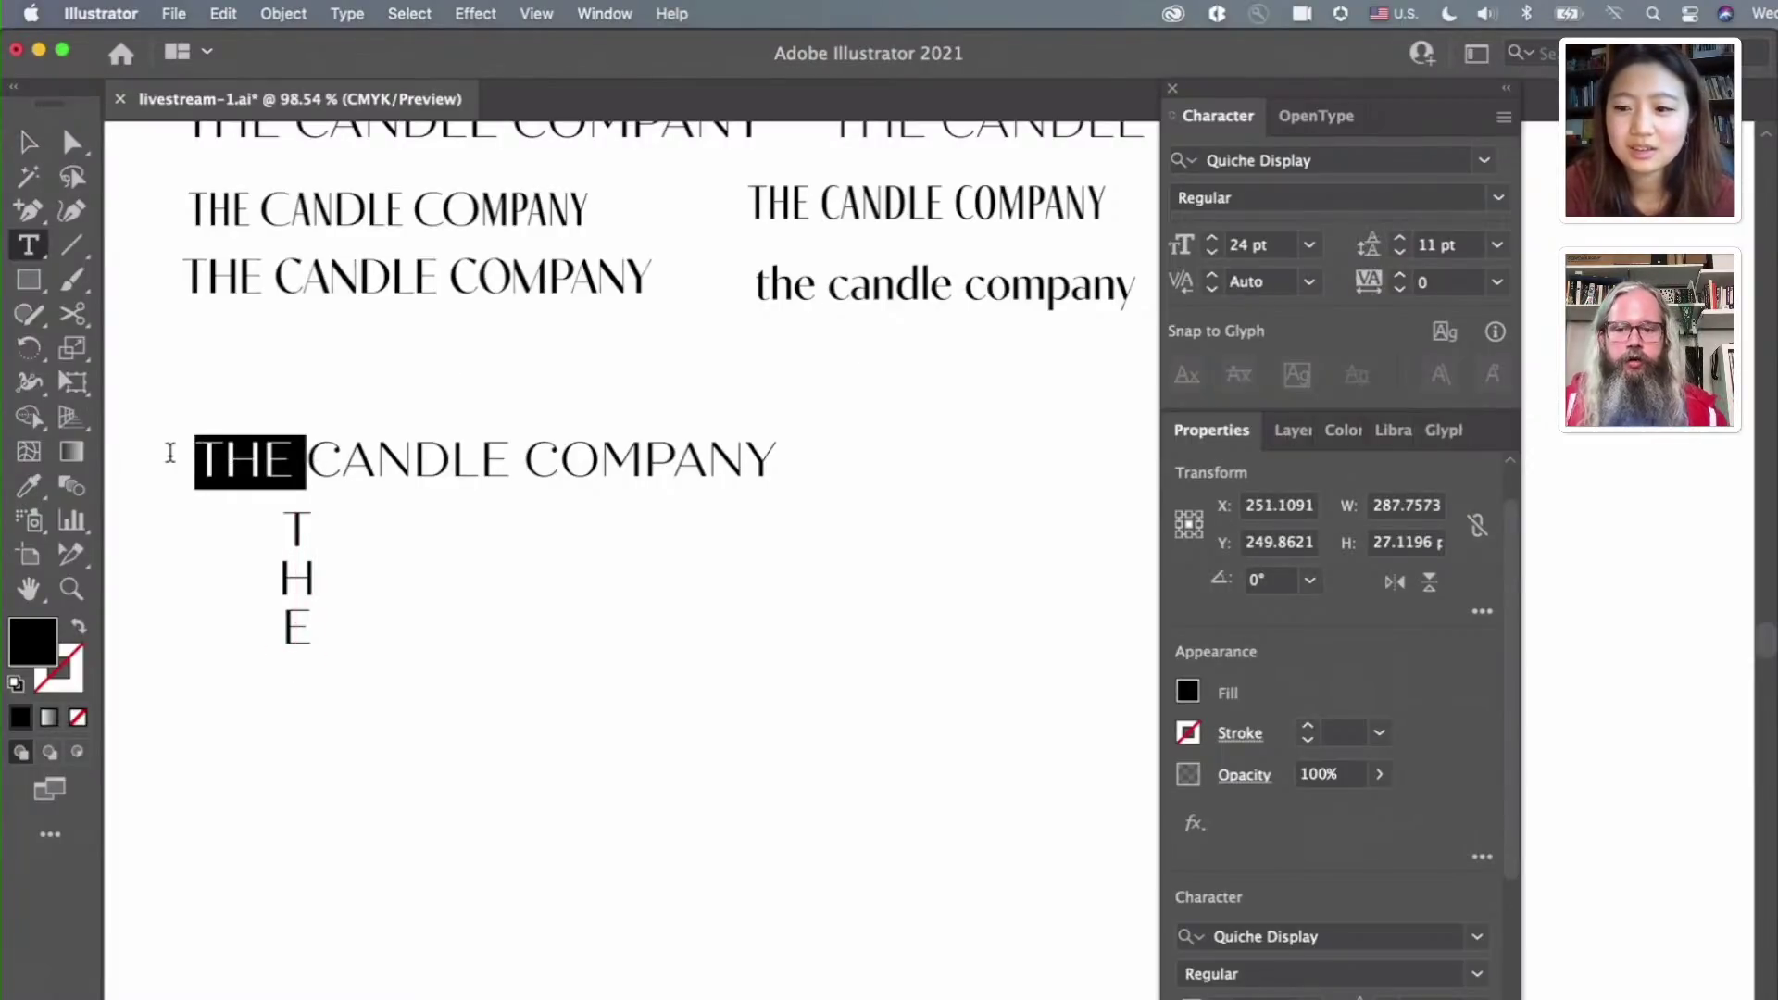
pyautogui.press('BackSpace')
pyautogui.click(27, 142)
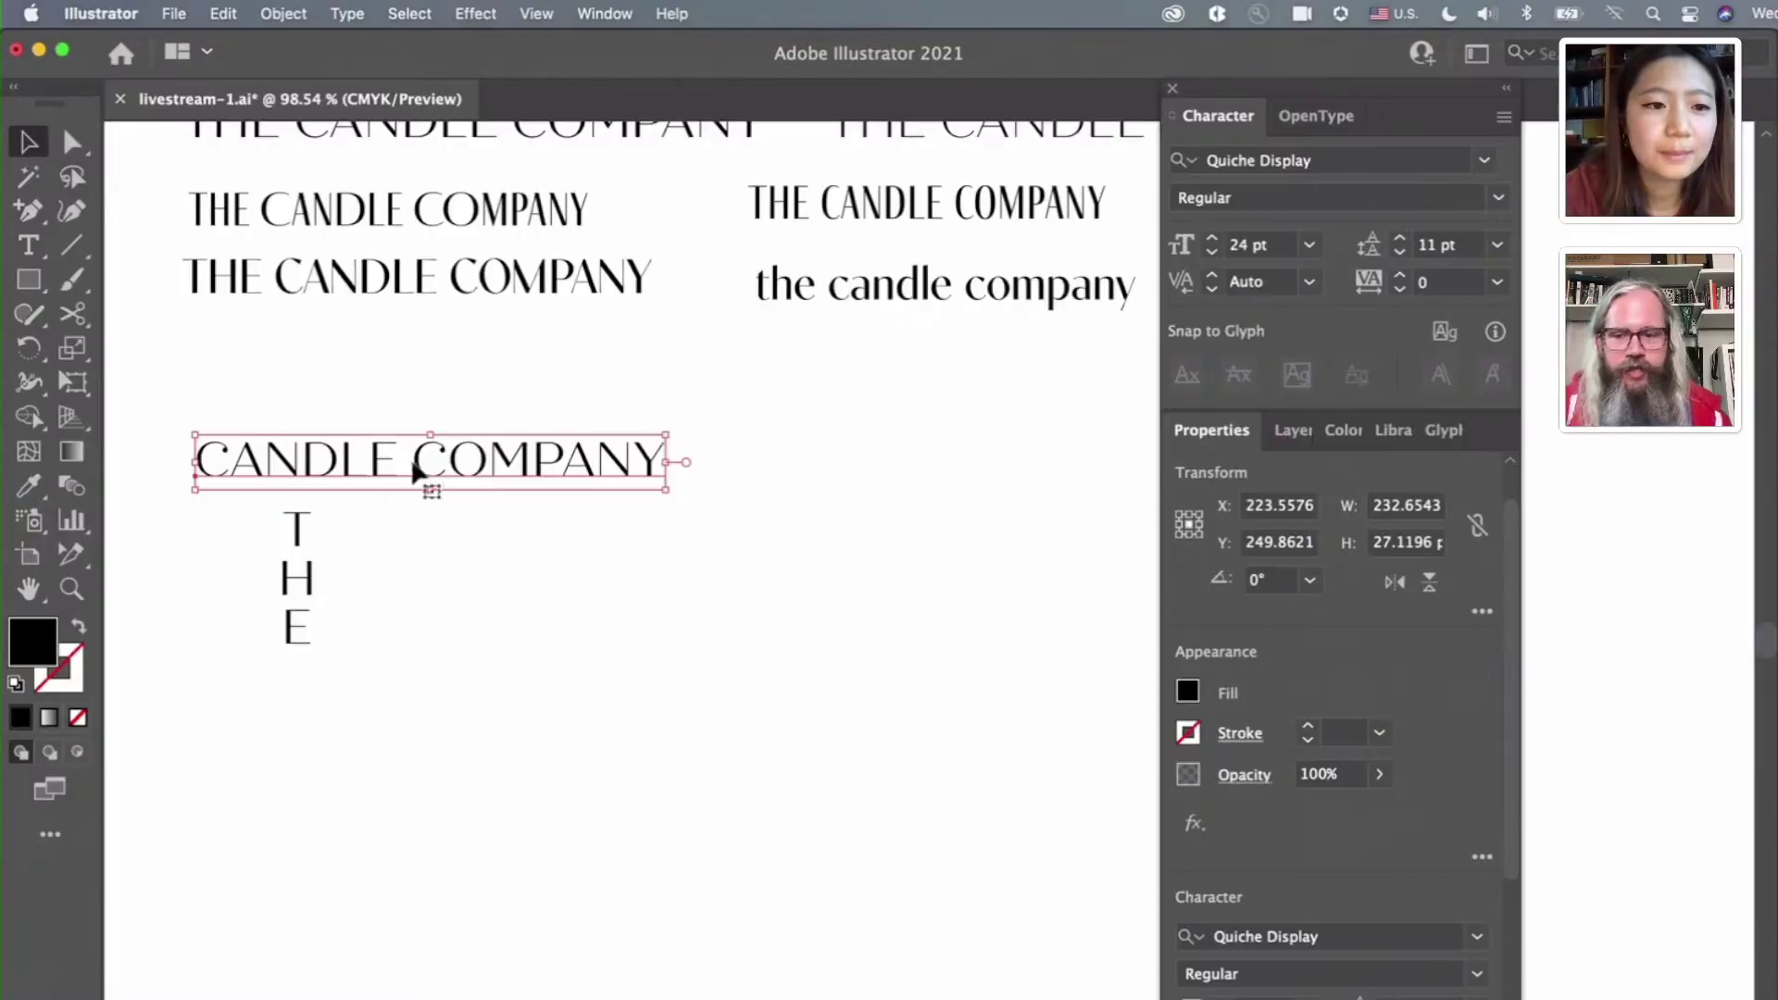
pyautogui.moveTo(359, 458); pyautogui.dragTo(519, 538)
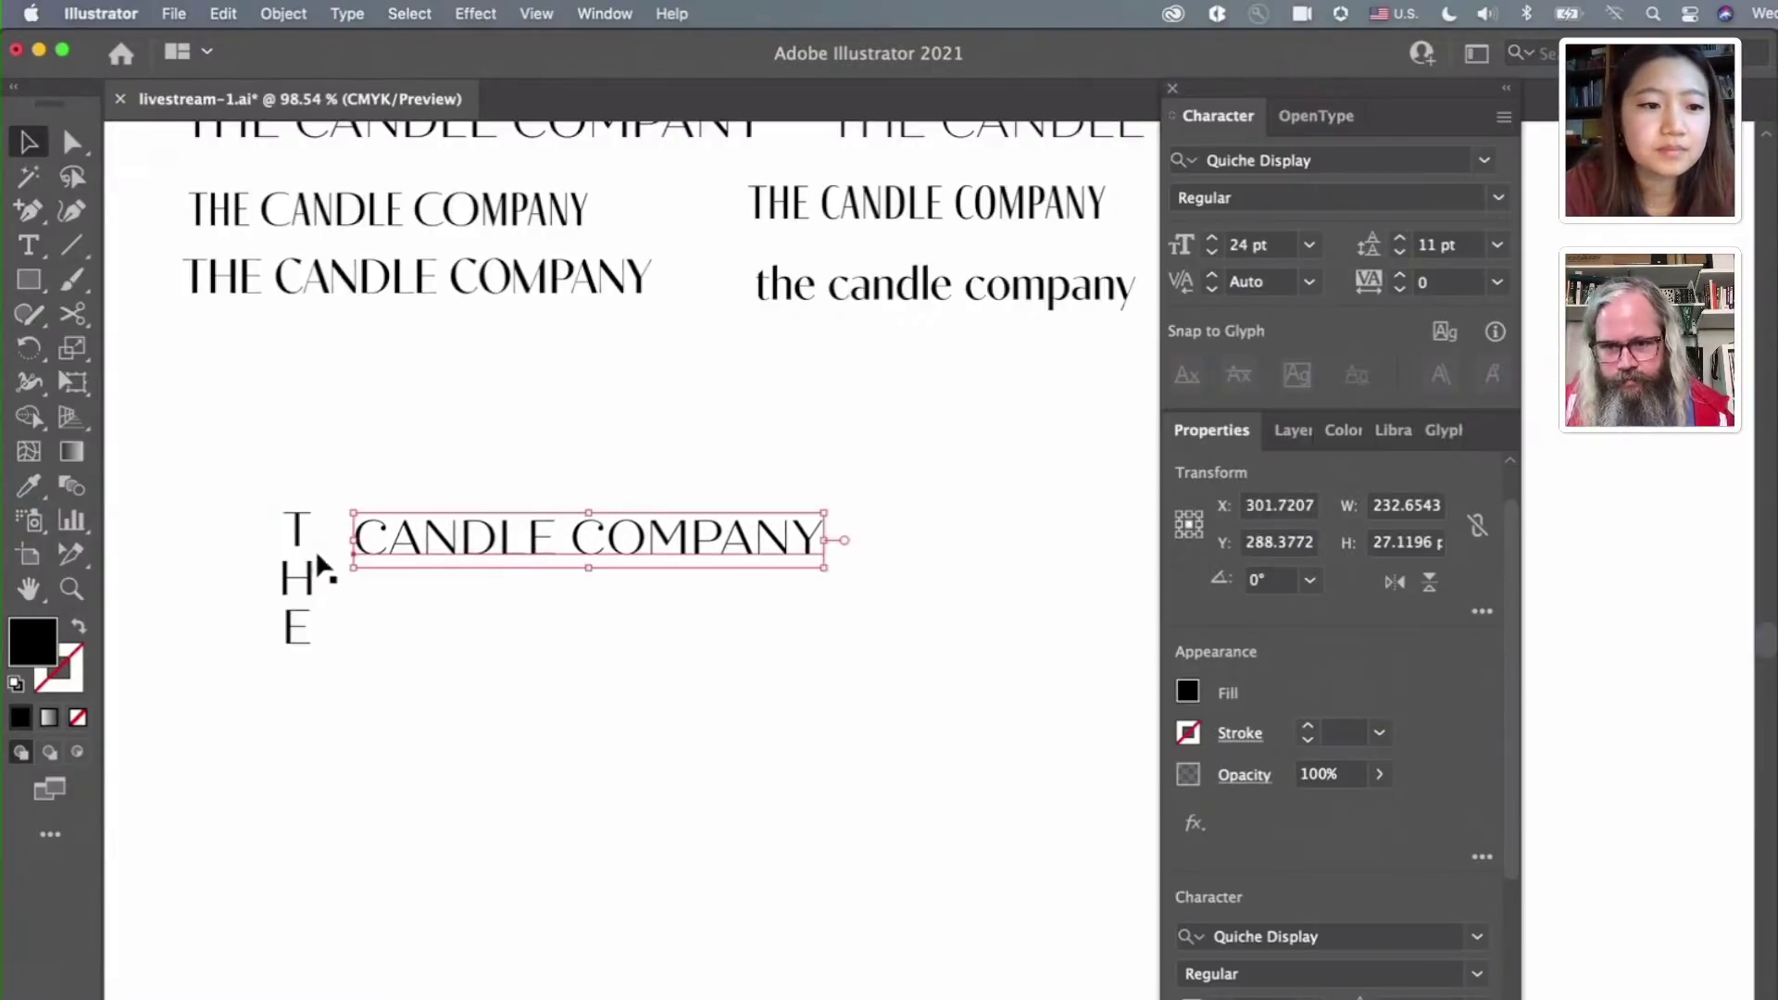
# Scale the vertical "THE" down to about 11.4 pt and enlarge the adjacent "CANDLE COMPANY" to about 32.5 pt
pyautogui.click(293, 578)
pyautogui.moveTo(274, 648); pyautogui.dragTo(296, 592)
pyautogui.moveTo(385, 552); pyautogui.dragTo(369, 535)
pyautogui.moveTo(804, 565); pyautogui.dragTo(974, 644)
pyautogui.moveTo(735, 525); pyautogui.dragTo(742, 527)
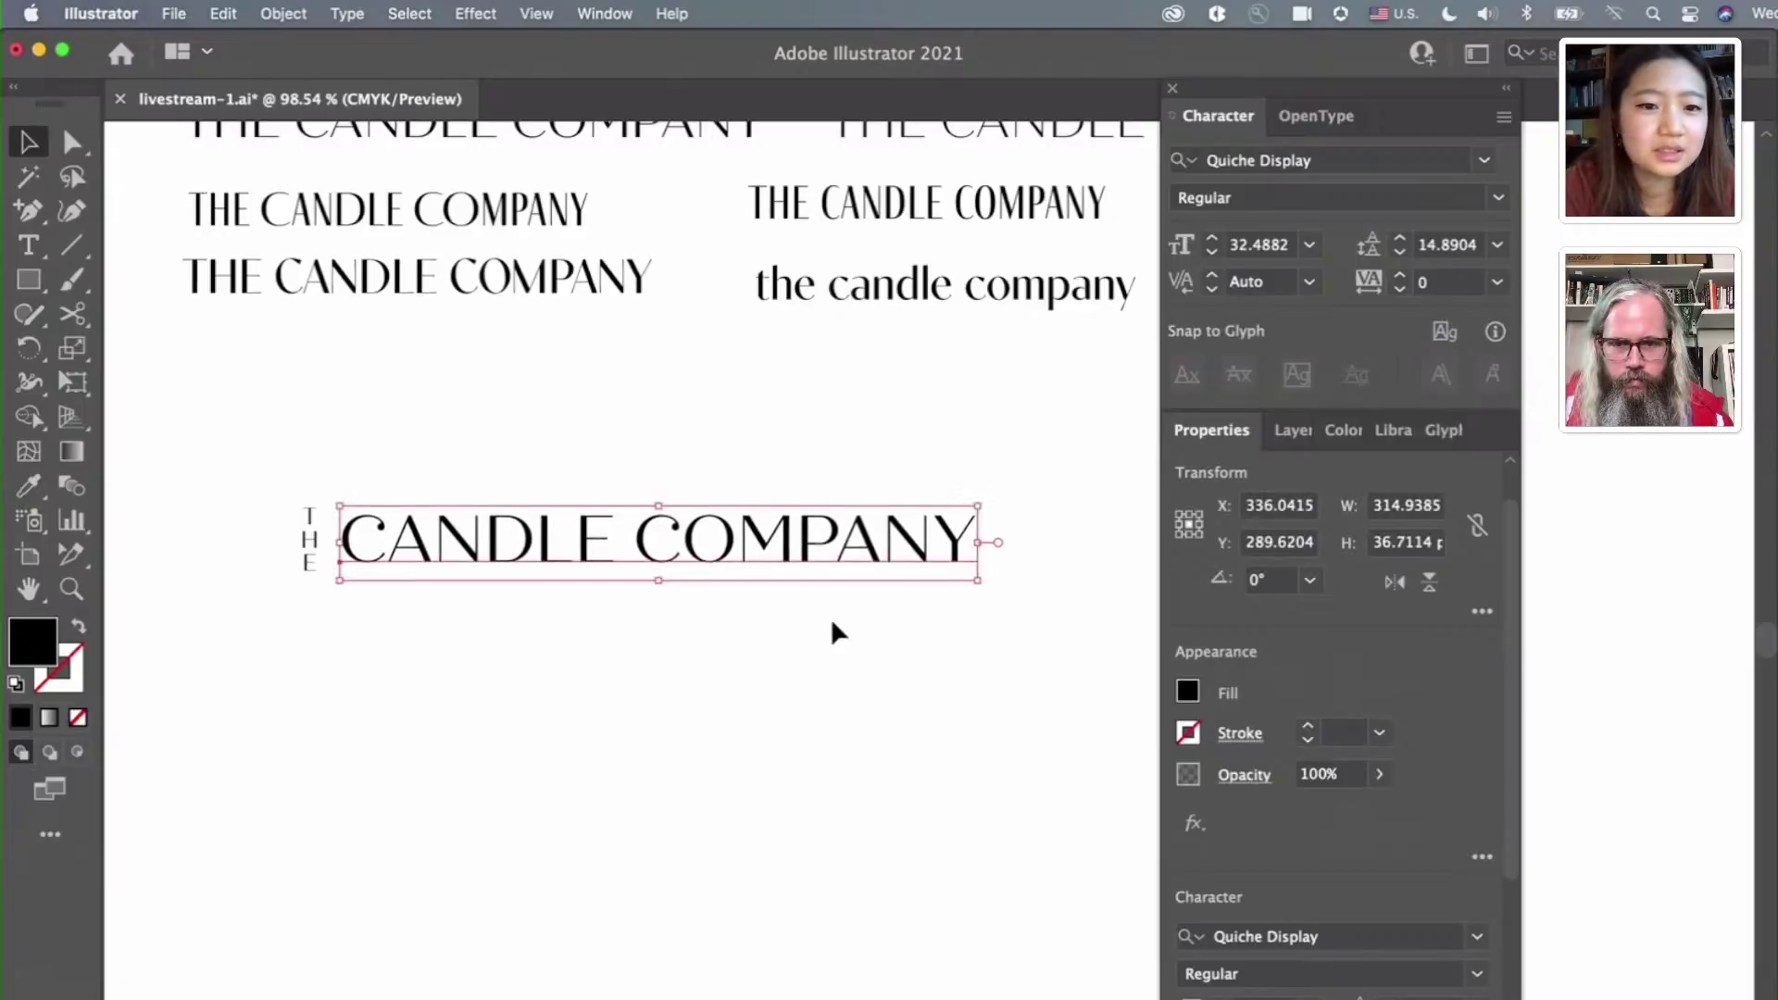
# Shorten "CANDLE COMPANY" to "CANDLE CO." and enlarge it to about 34 pt to suit the vertical "THE"
pyautogui.doubleClick(738, 533)
pyautogui.keyDown('shift'); pyautogui.click(1095, 531); pyautogui.keyUp('shift')
pyautogui.write('.')
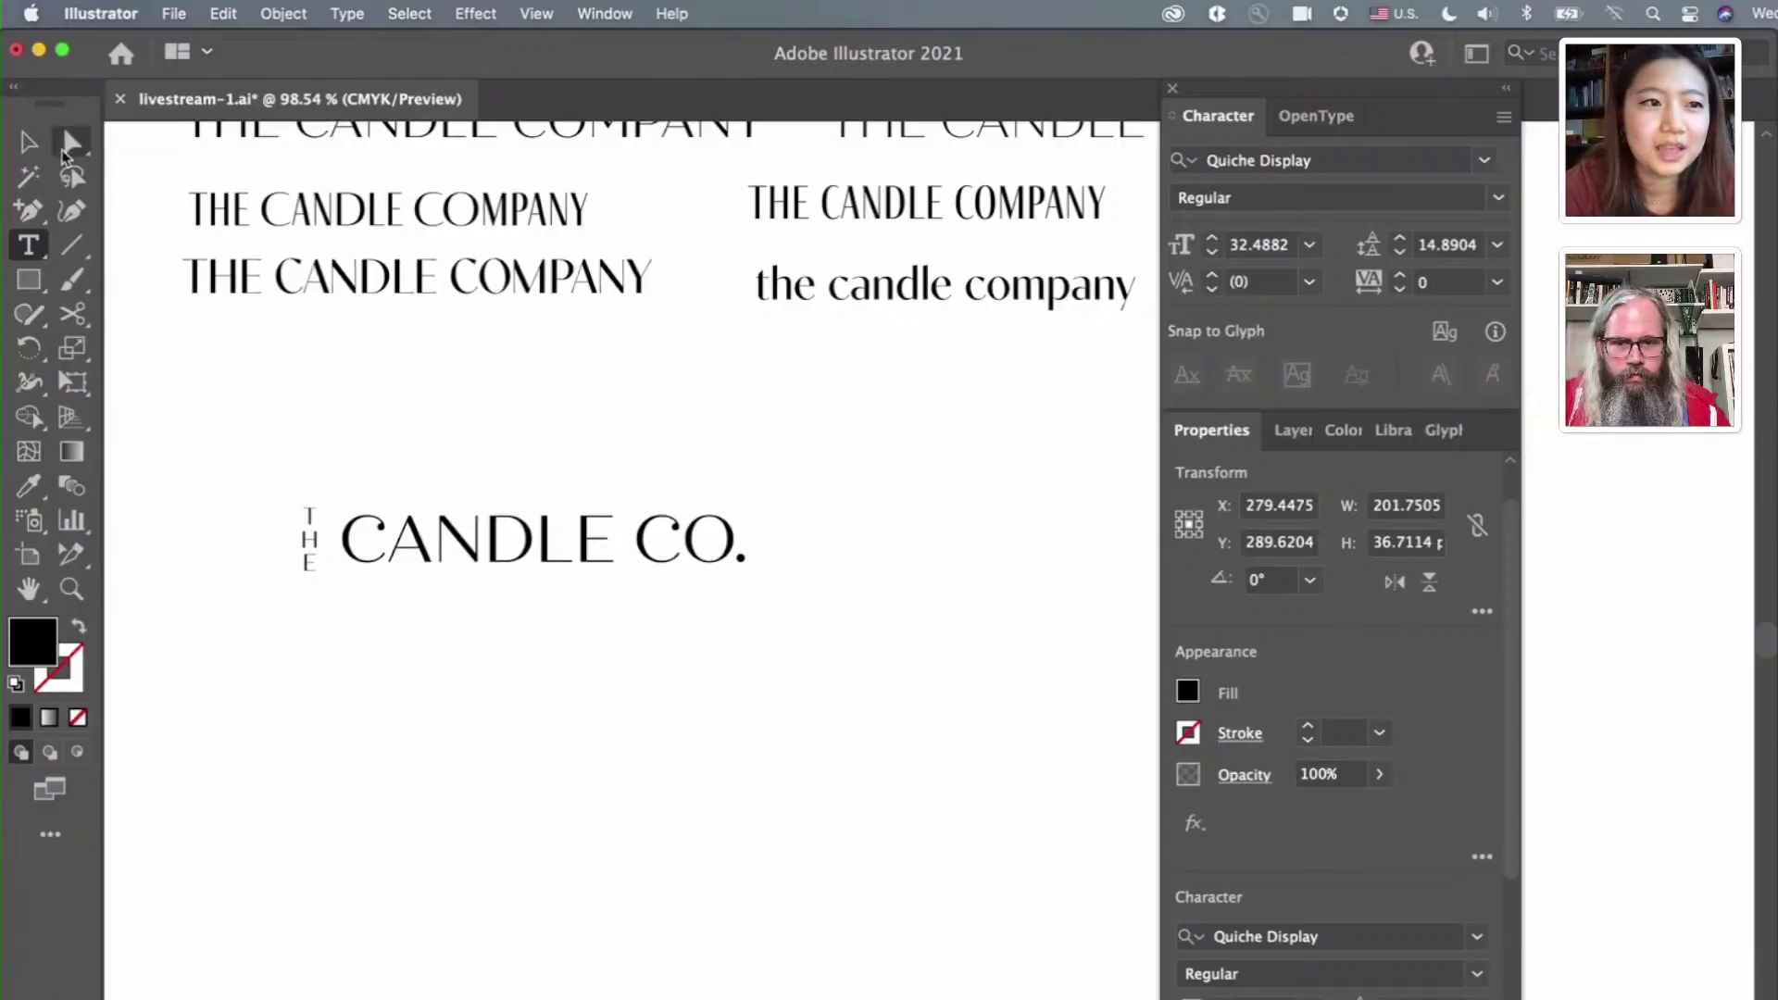
pyautogui.click(28, 142)
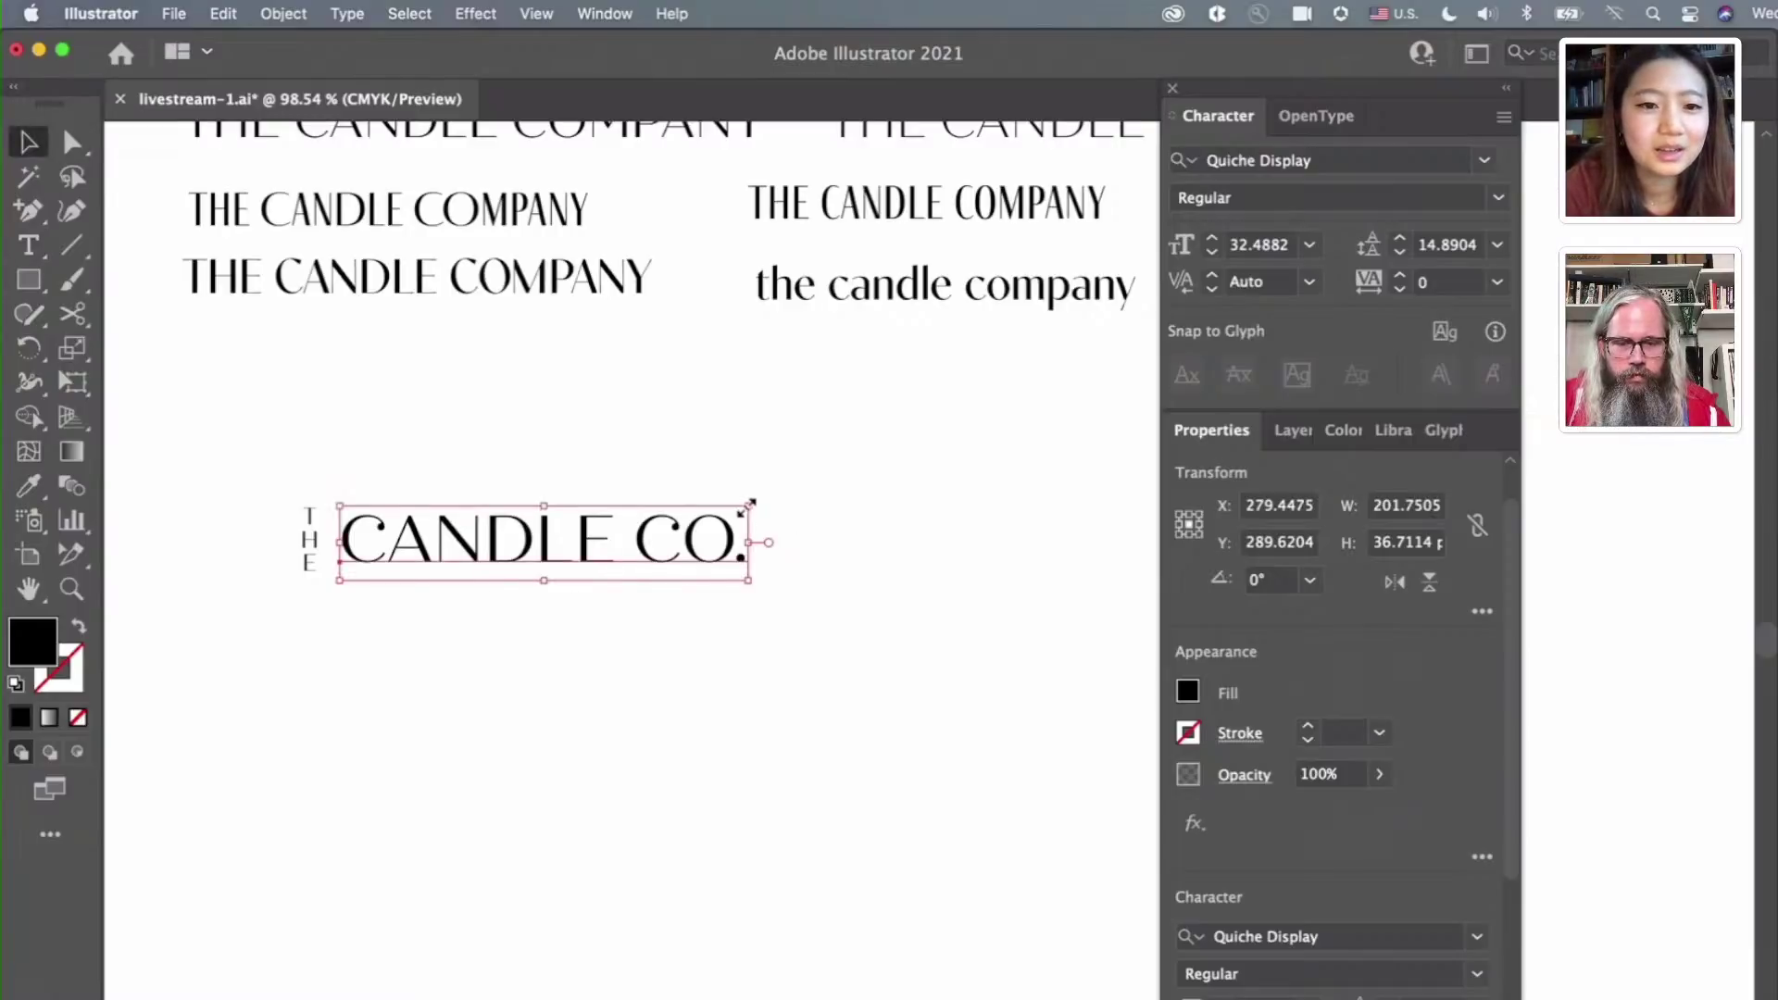
pyautogui.moveTo(748, 507); pyautogui.dragTo(766, 502)
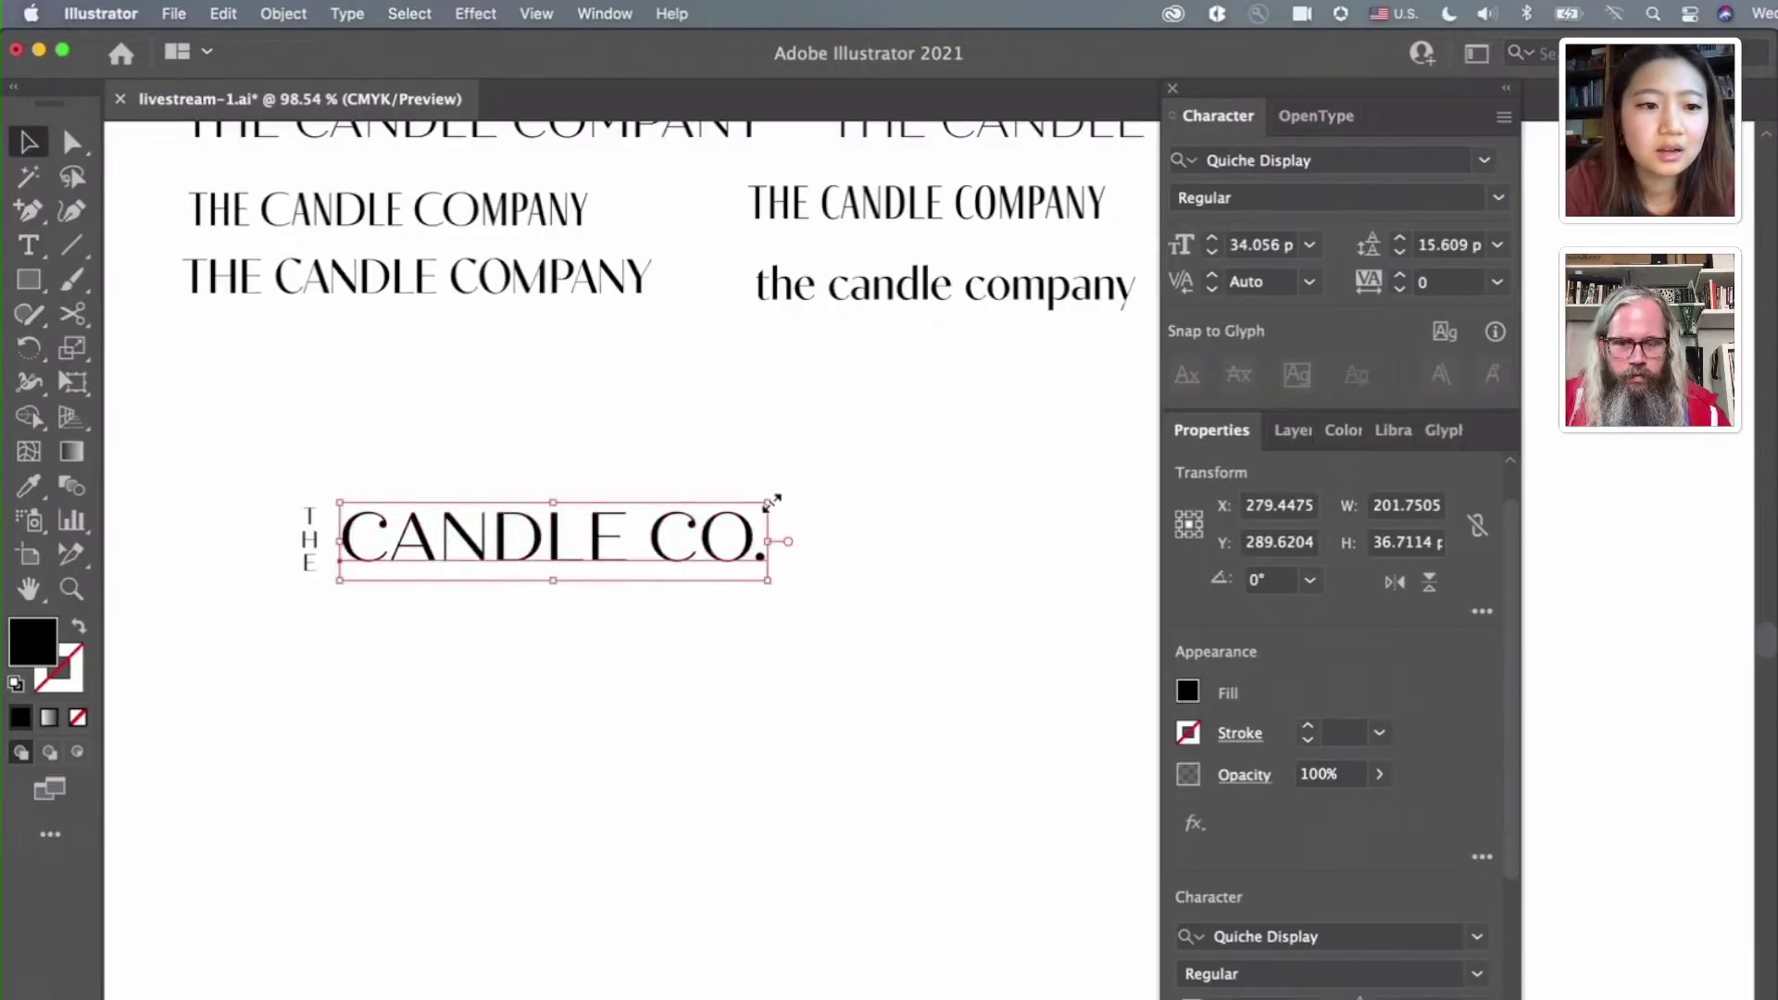
# Set the vertical "THE" beside the wordmark to the Bold weight of Quiche Display
pyautogui.click(309, 546)
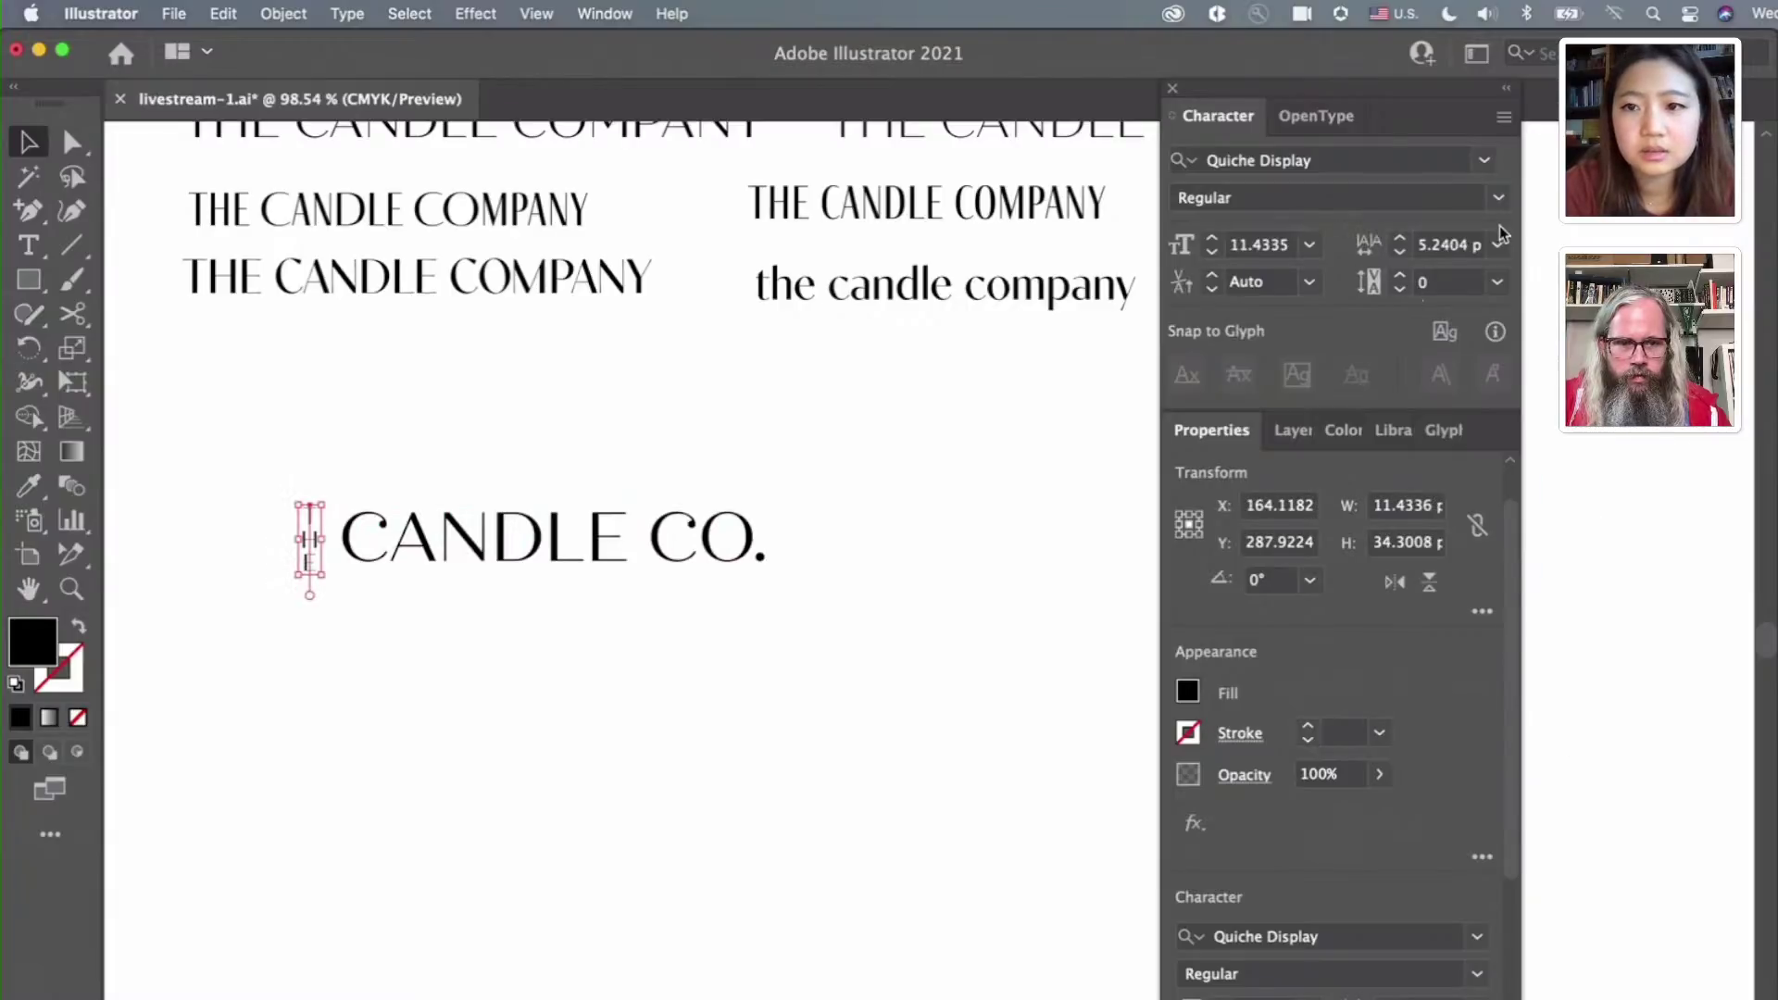
pyautogui.click(1498, 197)
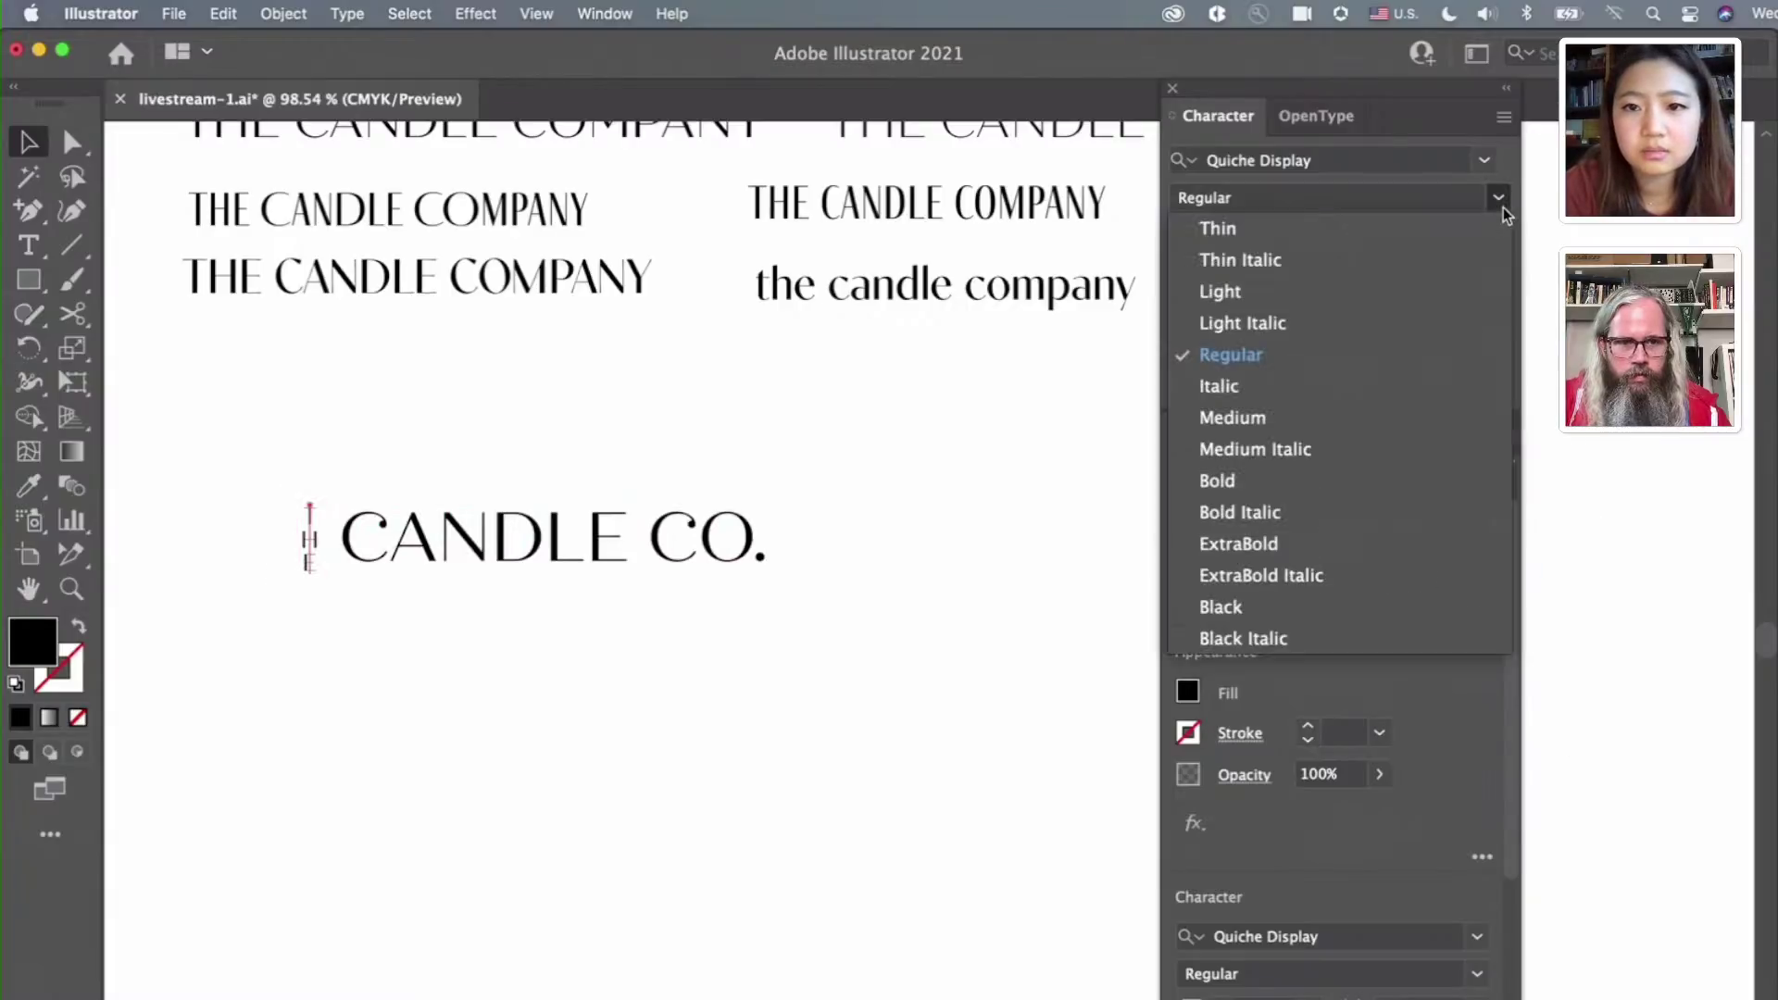
pyautogui.click(1306, 479)
pyautogui.click(497, 614)
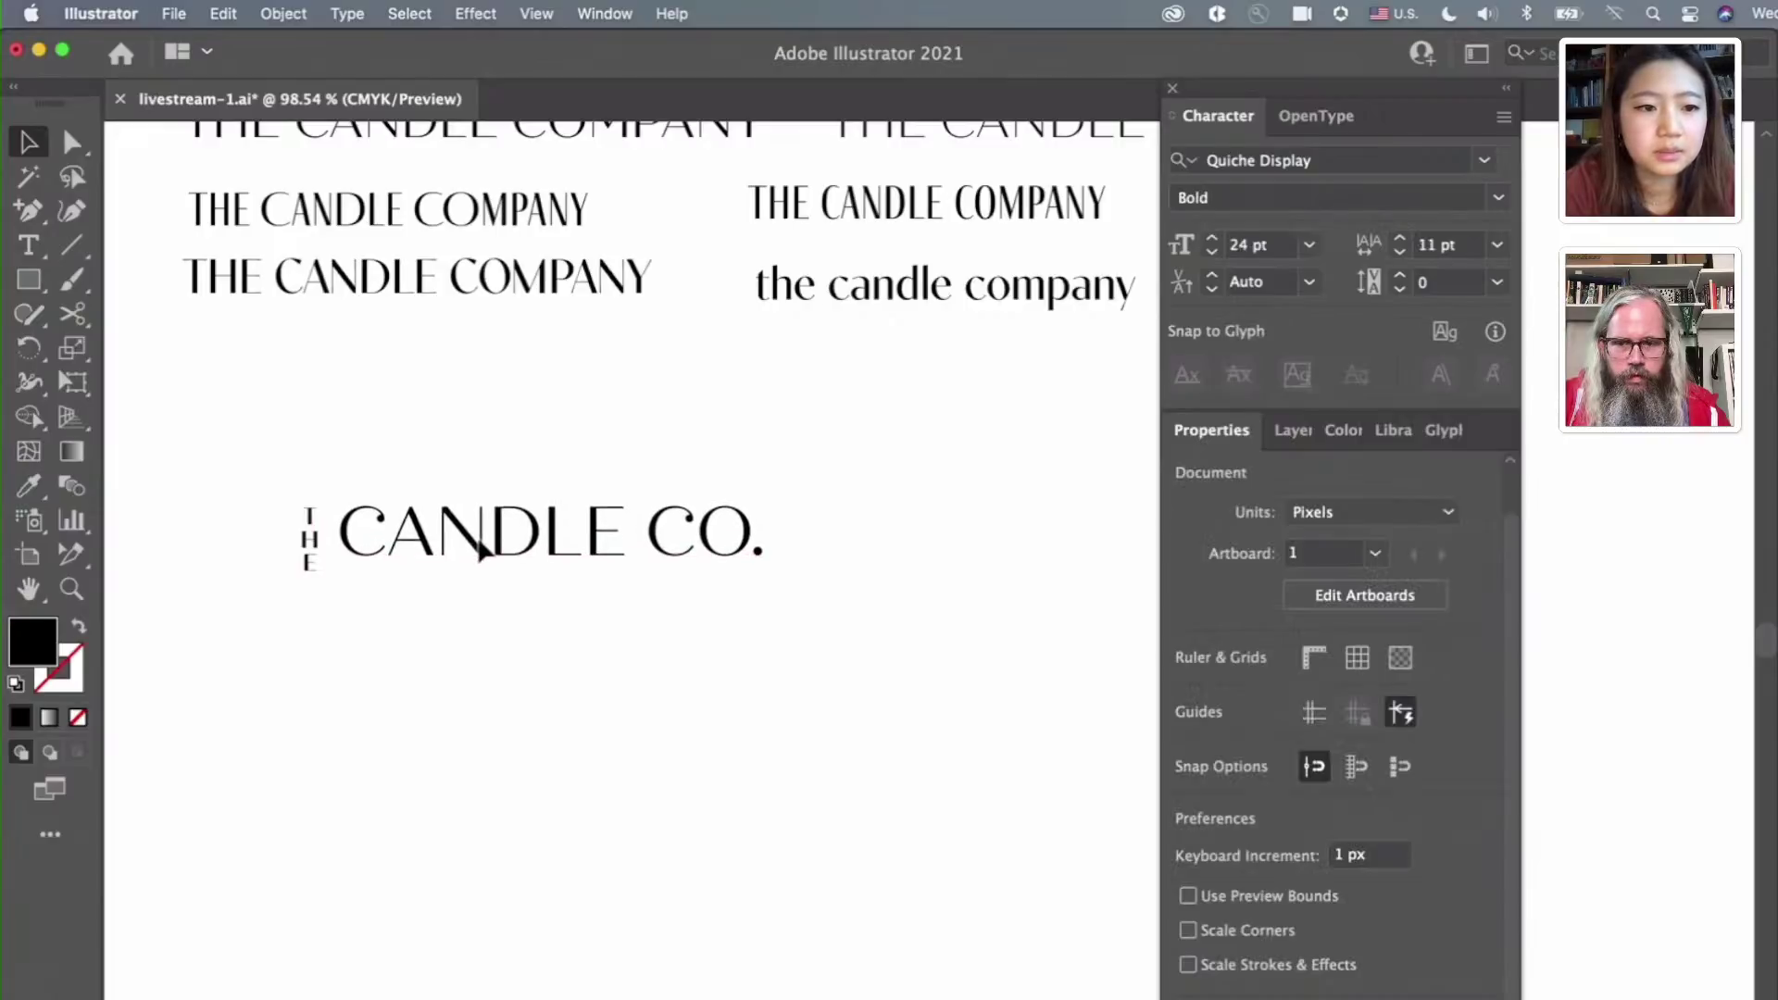
# Enlarge "CANDLE CO." to about 37.2 pt and nudge it into line with the vertical "THE"
pyautogui.click(555, 547)
pyautogui.moveTo(767, 579); pyautogui.dragTo(806, 585)
pyautogui.moveTo(618, 535); pyautogui.dragTo(622, 537)
pyautogui.click(602, 634)
# Draw a black rectangle about 110 px wide and 155 px high below the wordmark
pyautogui.scroll(-3, 603, 625)
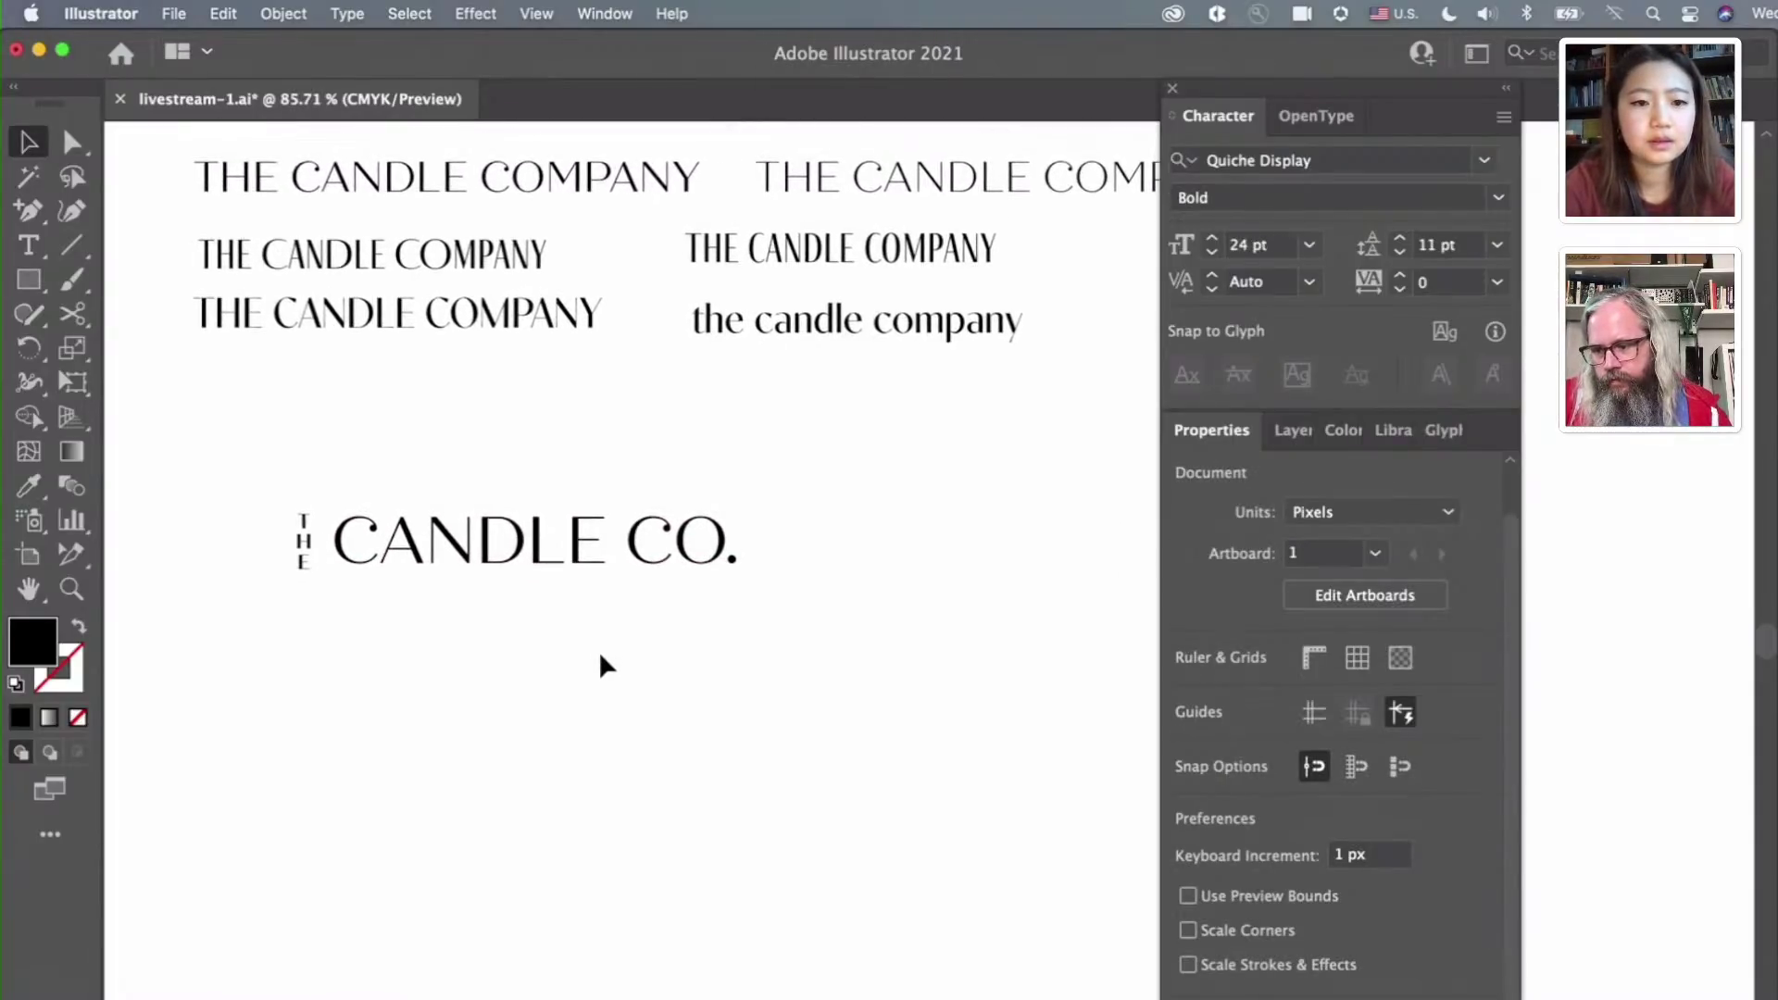
pyautogui.scroll(-4, 600, 655)
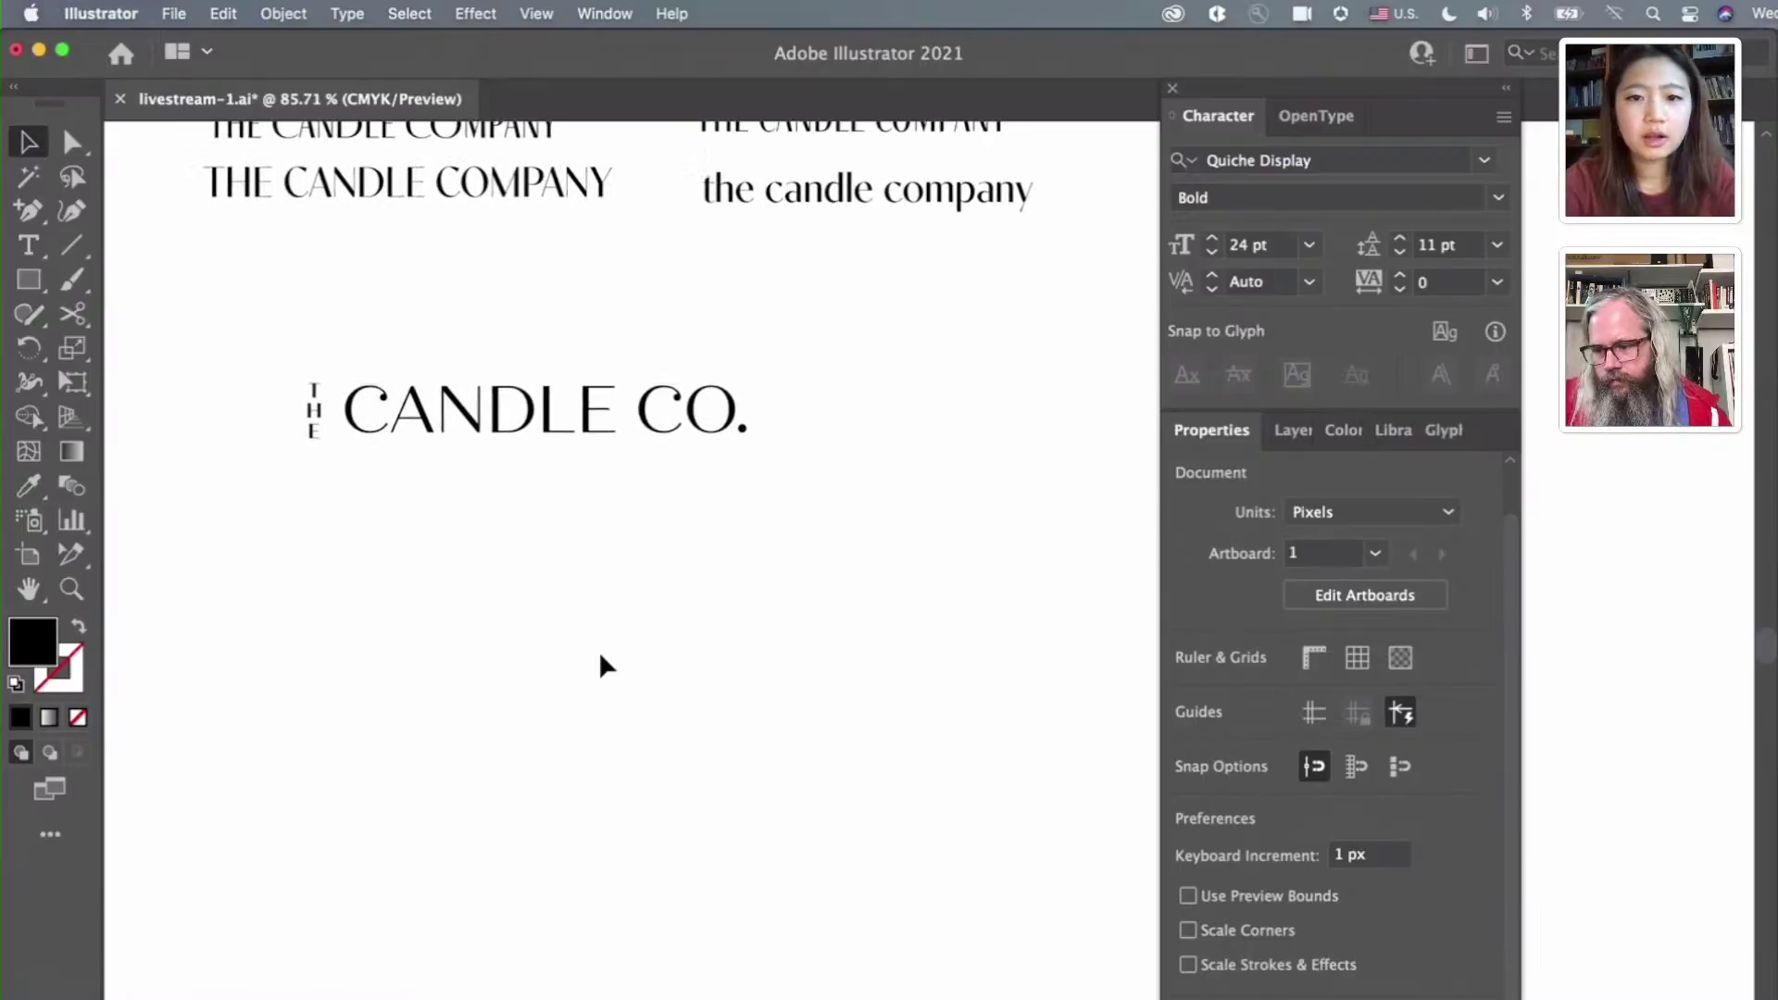
pyautogui.scroll(3, 600, 655)
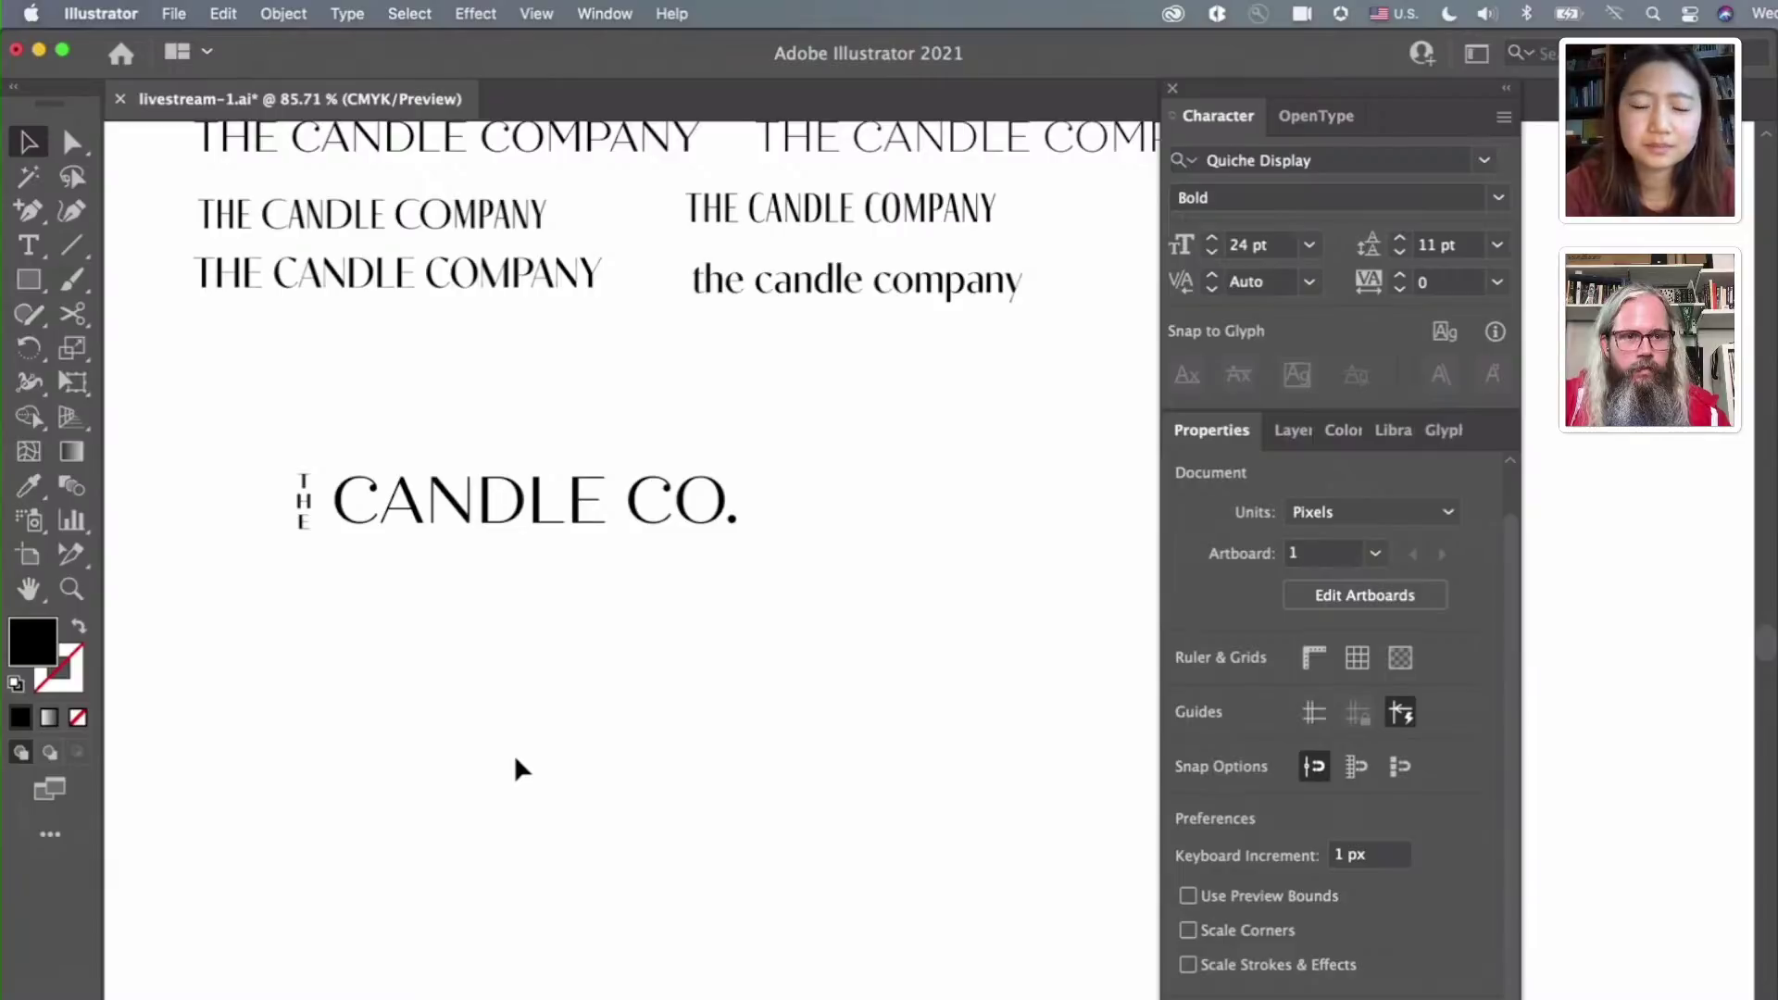
pyautogui.scroll(-1, 515, 760)
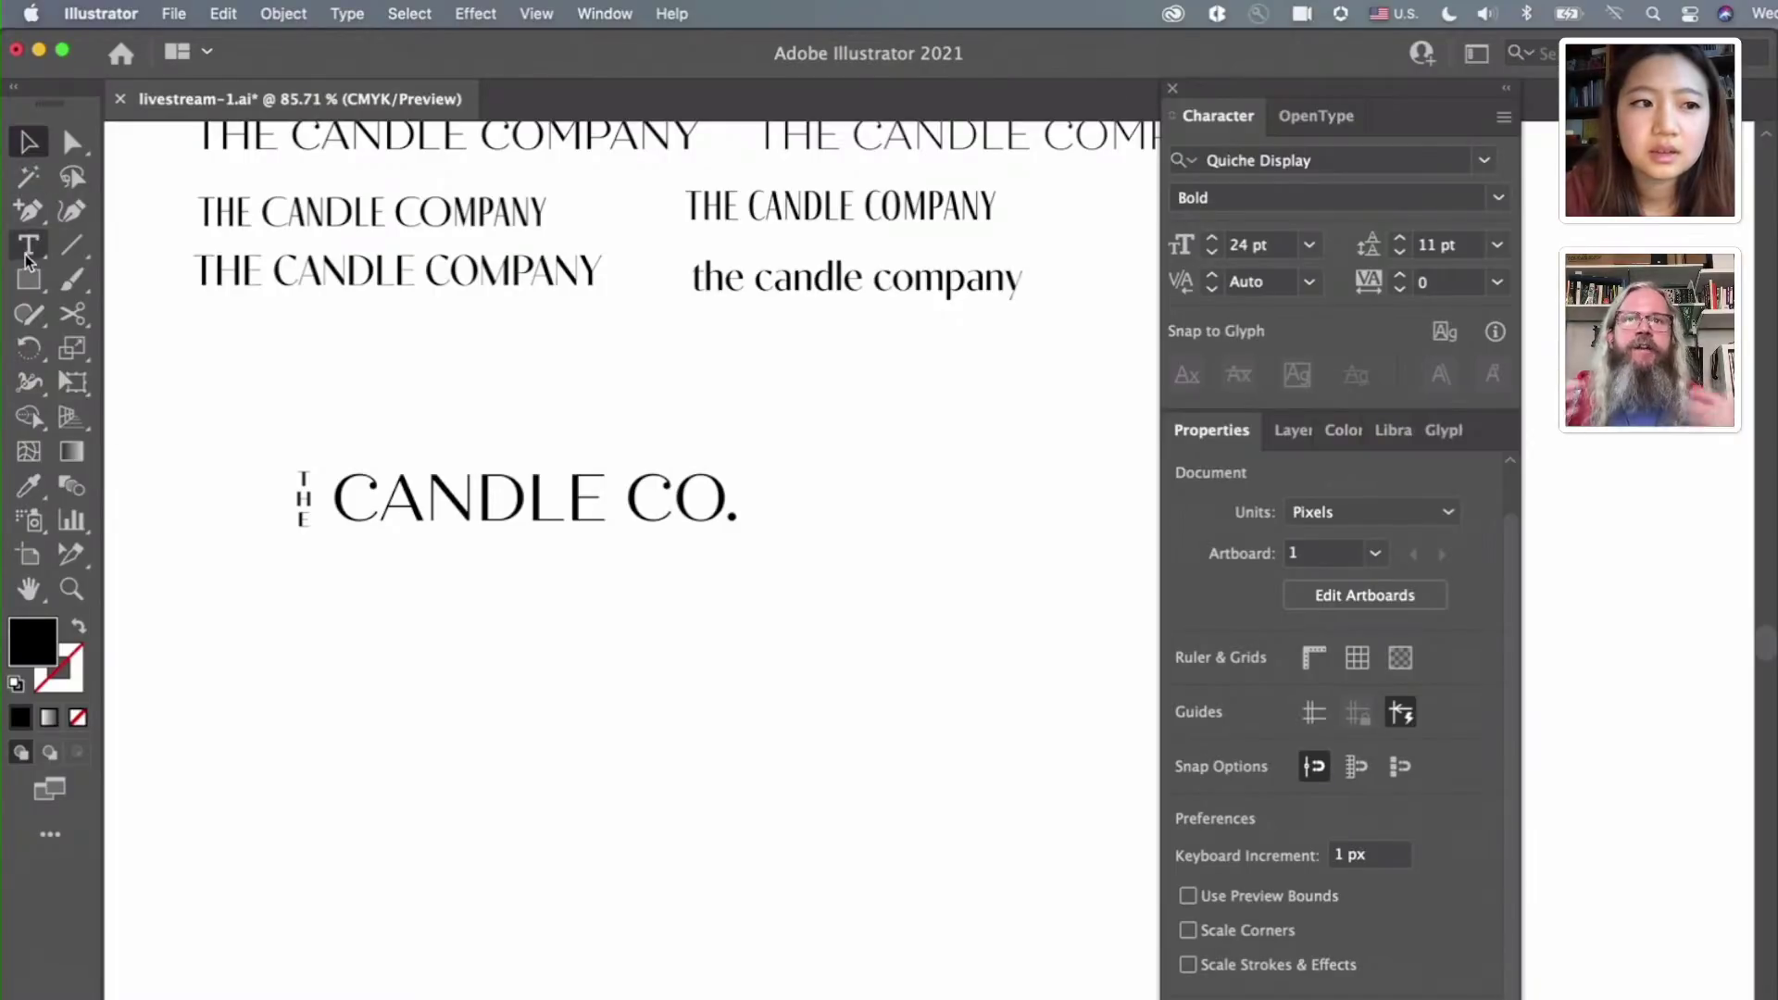
pyautogui.click(31, 212)
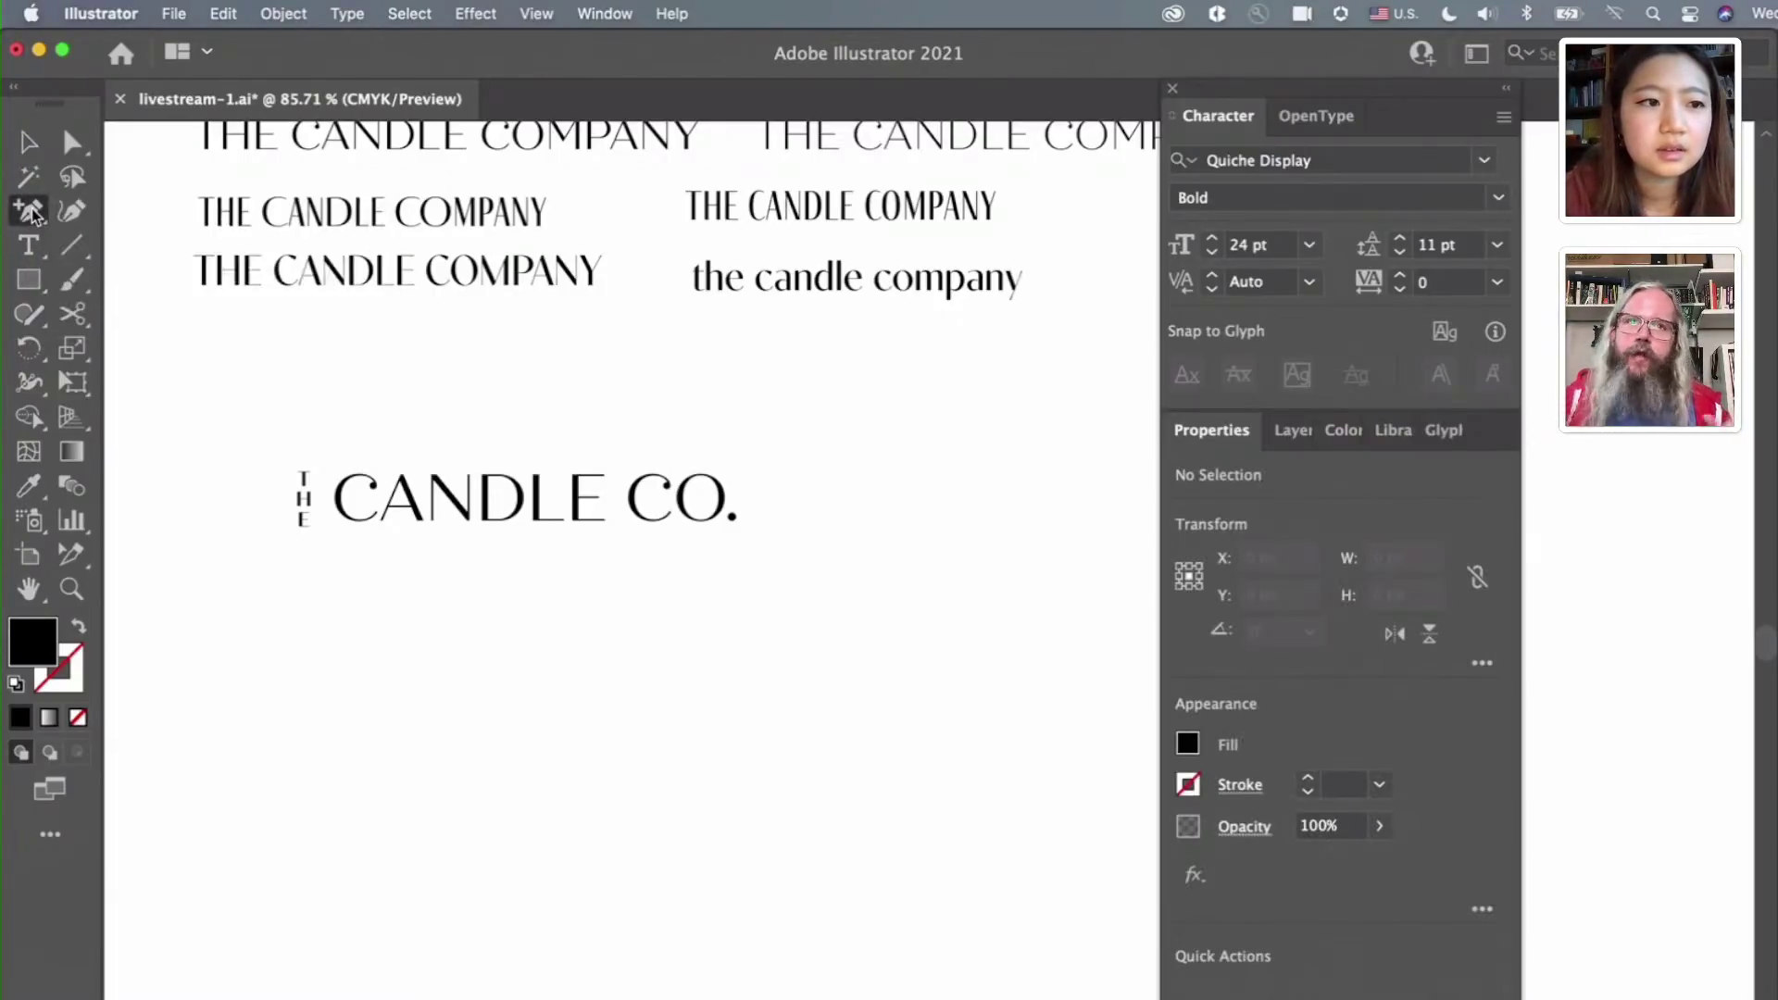
pyautogui.click(35, 283)
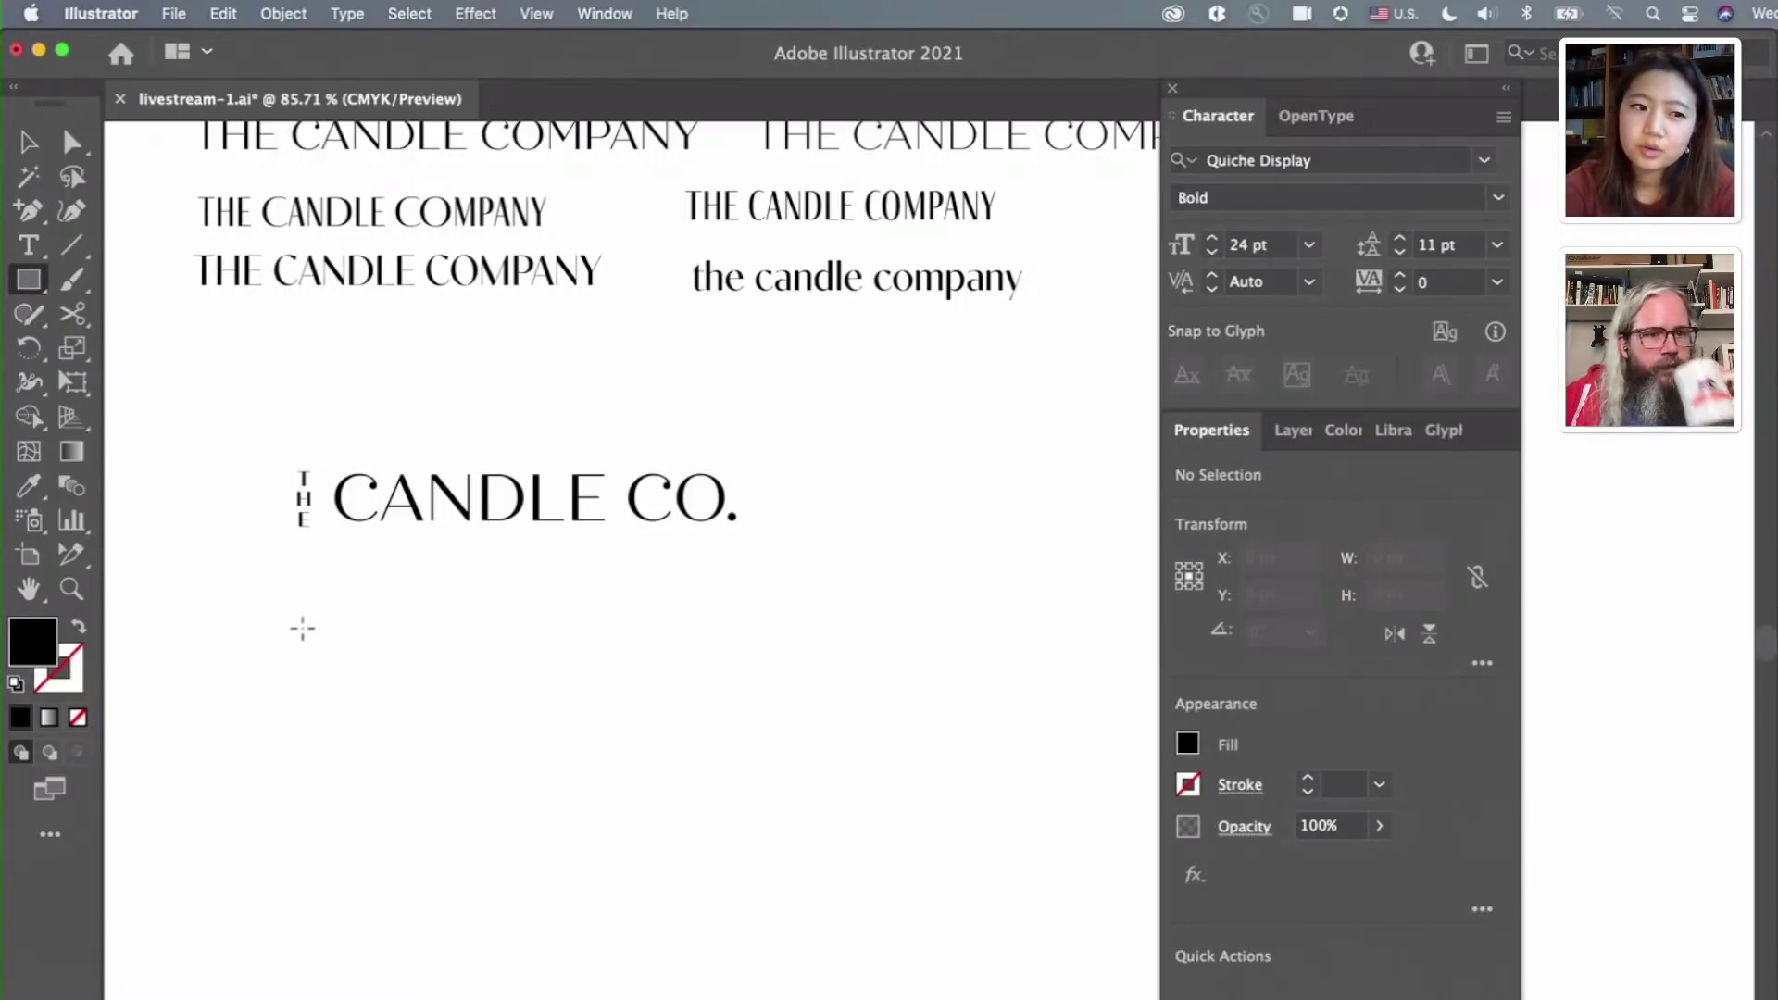
pyautogui.moveTo(305, 632)
pyautogui.mouseDown()
pyautogui.moveTo(404, 754)
pyautogui.moveTo(444, 865)
pyautogui.moveTo(479, 850)
pyautogui.moveTo(499, 874)
pyautogui.mouseUp()
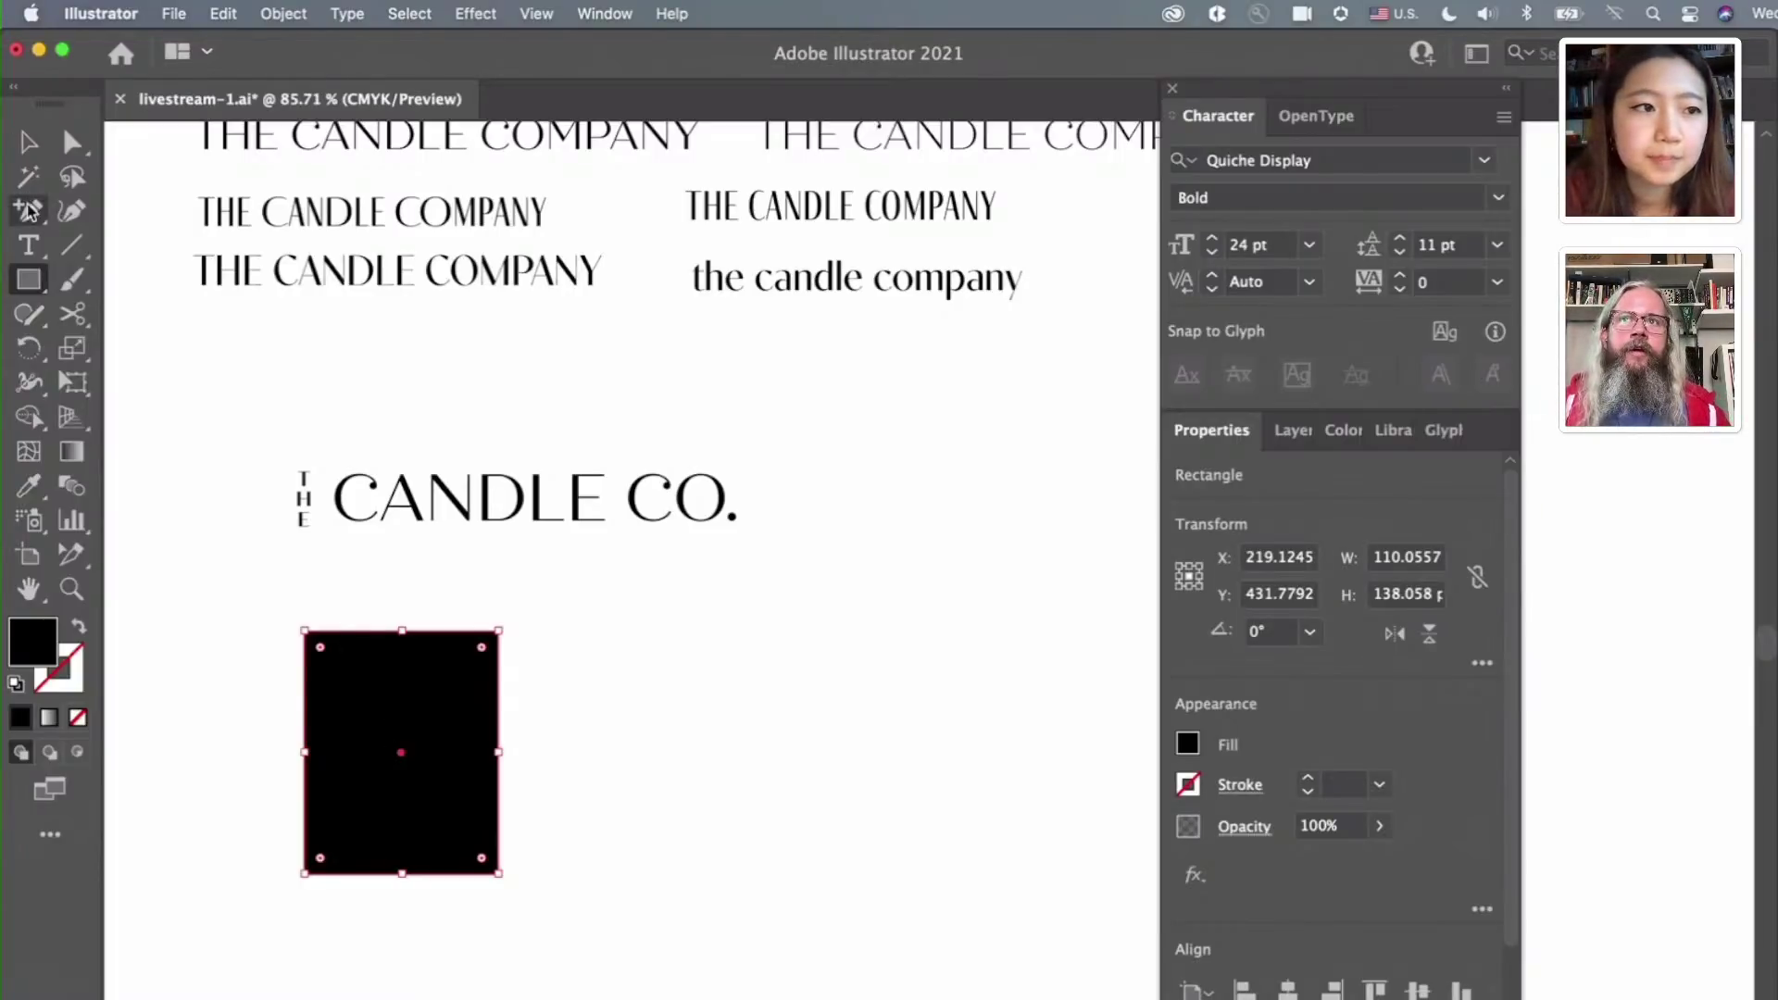
pyautogui.press('v')
pyautogui.moveTo(402, 873); pyautogui.dragTo(402, 904)
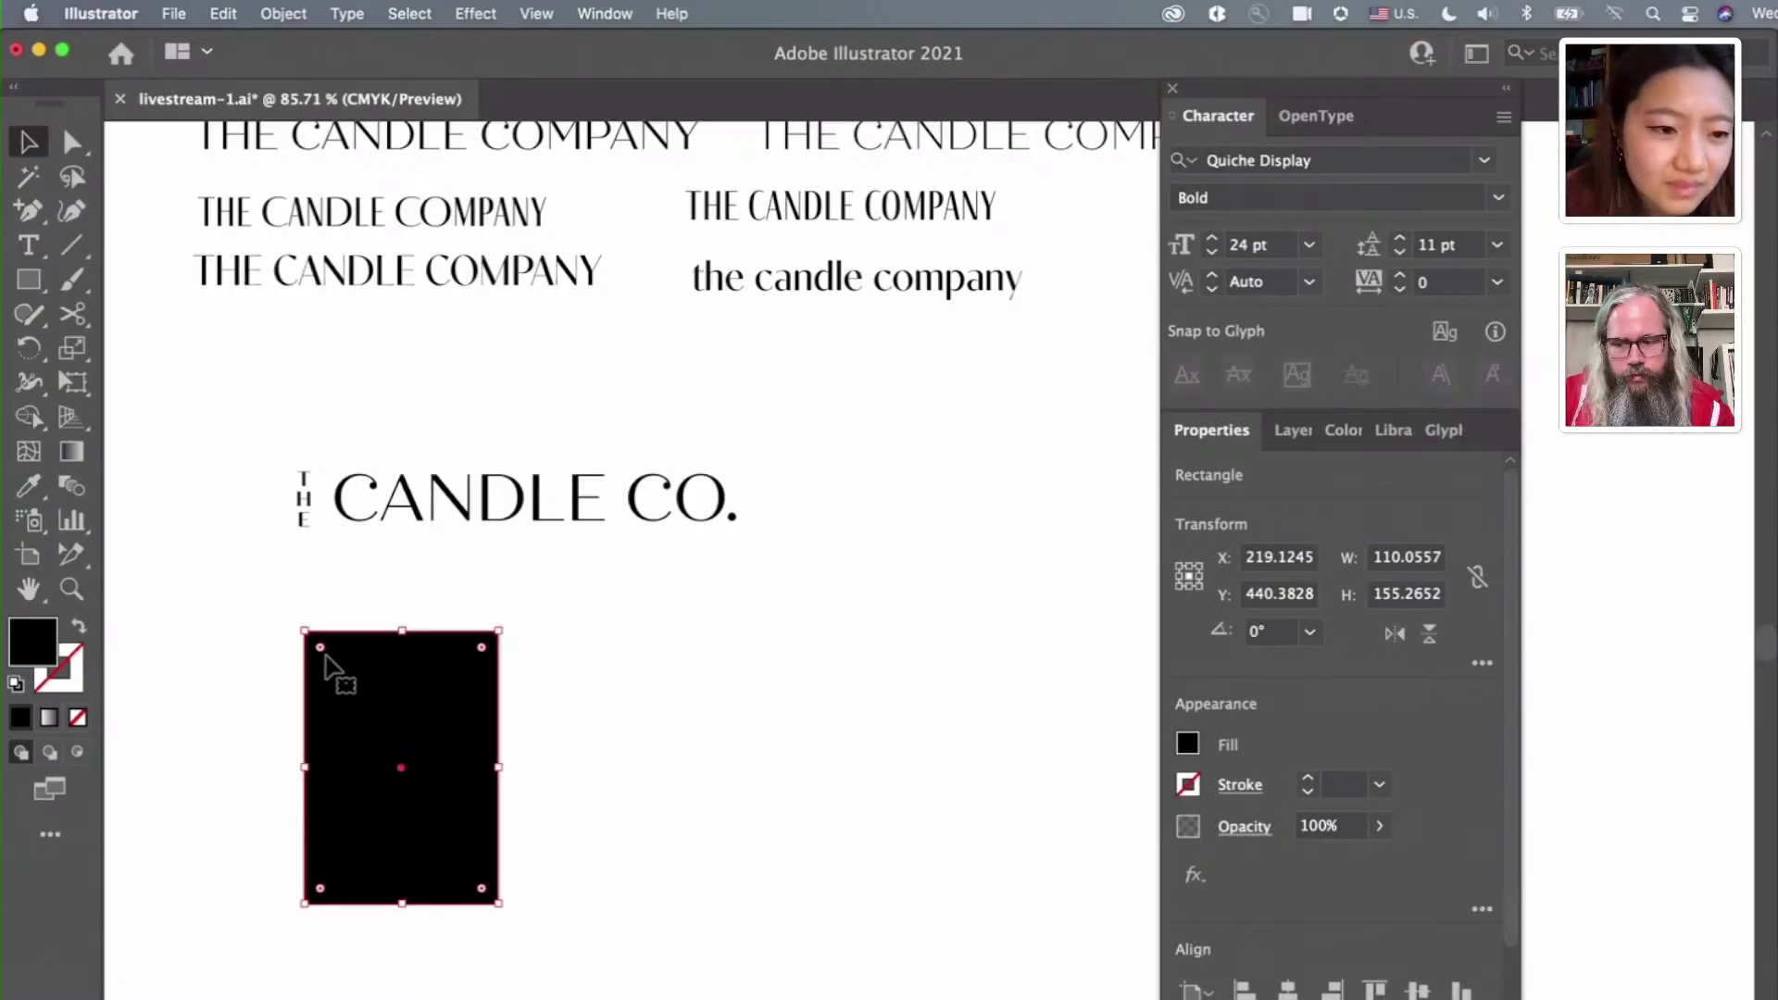
# Swap the rectangle's fill and stroke to give a 1 pt black outline without fill, and round all its corners
pyautogui.scroll(-1, 326, 665)
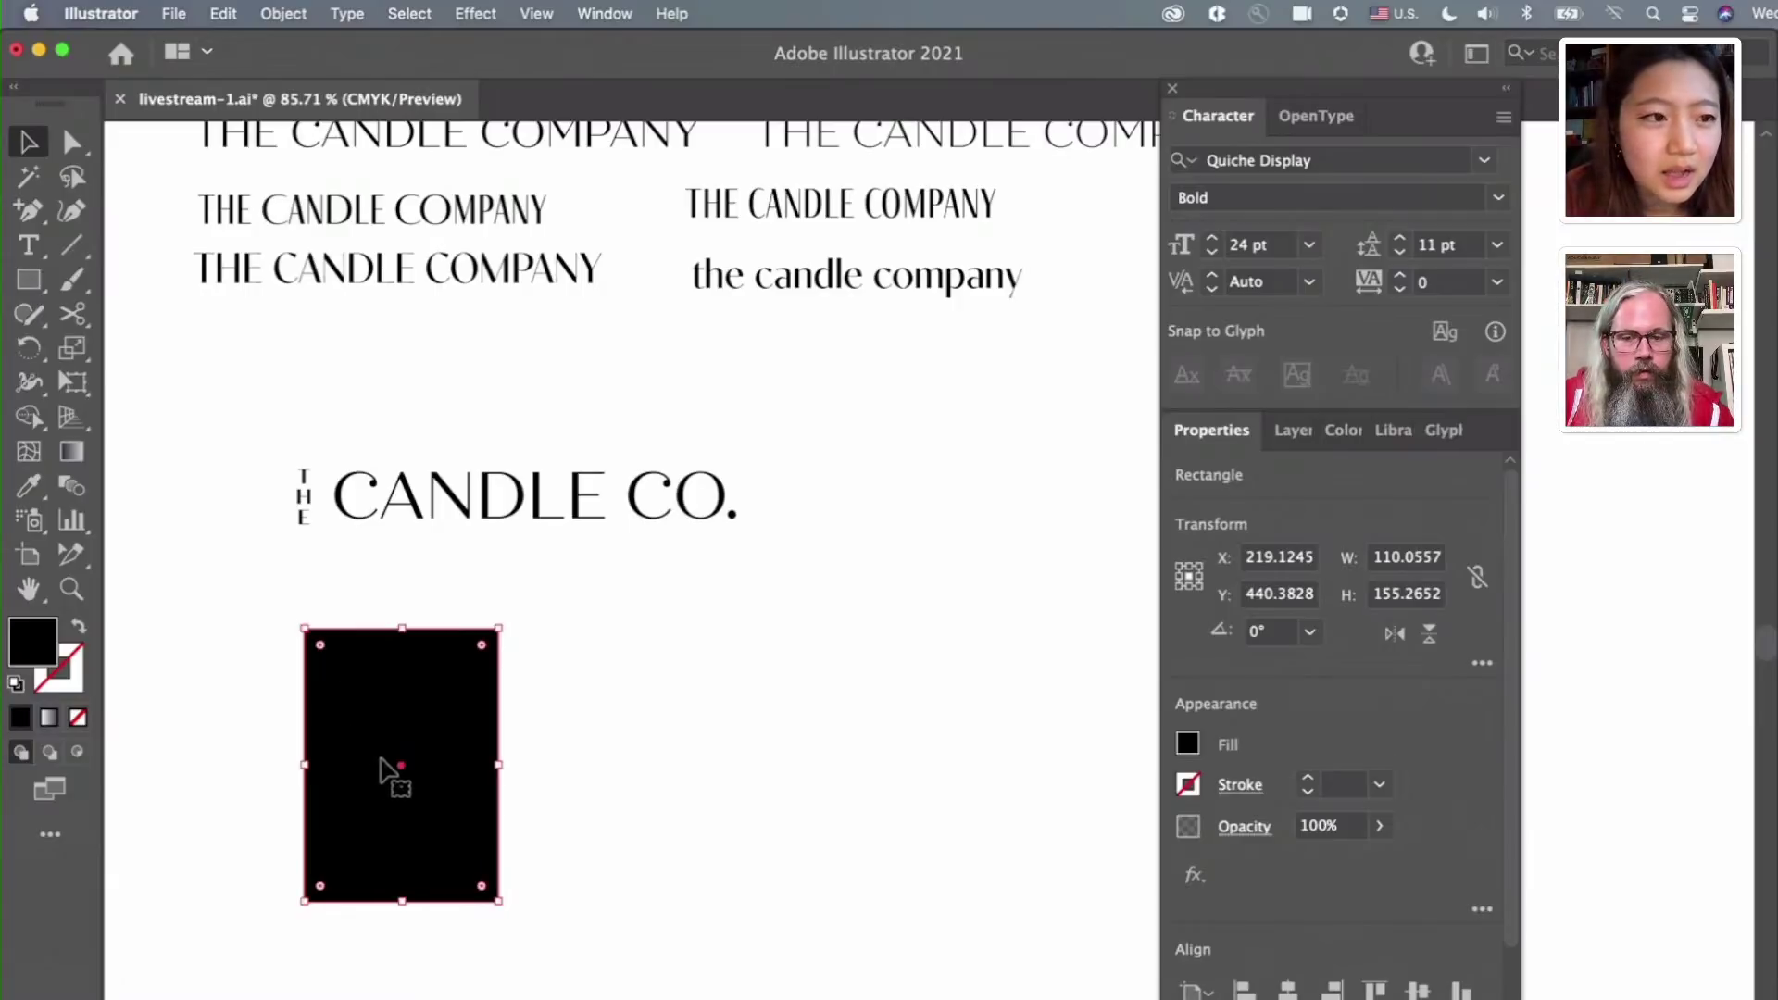
pyautogui.click(80, 630)
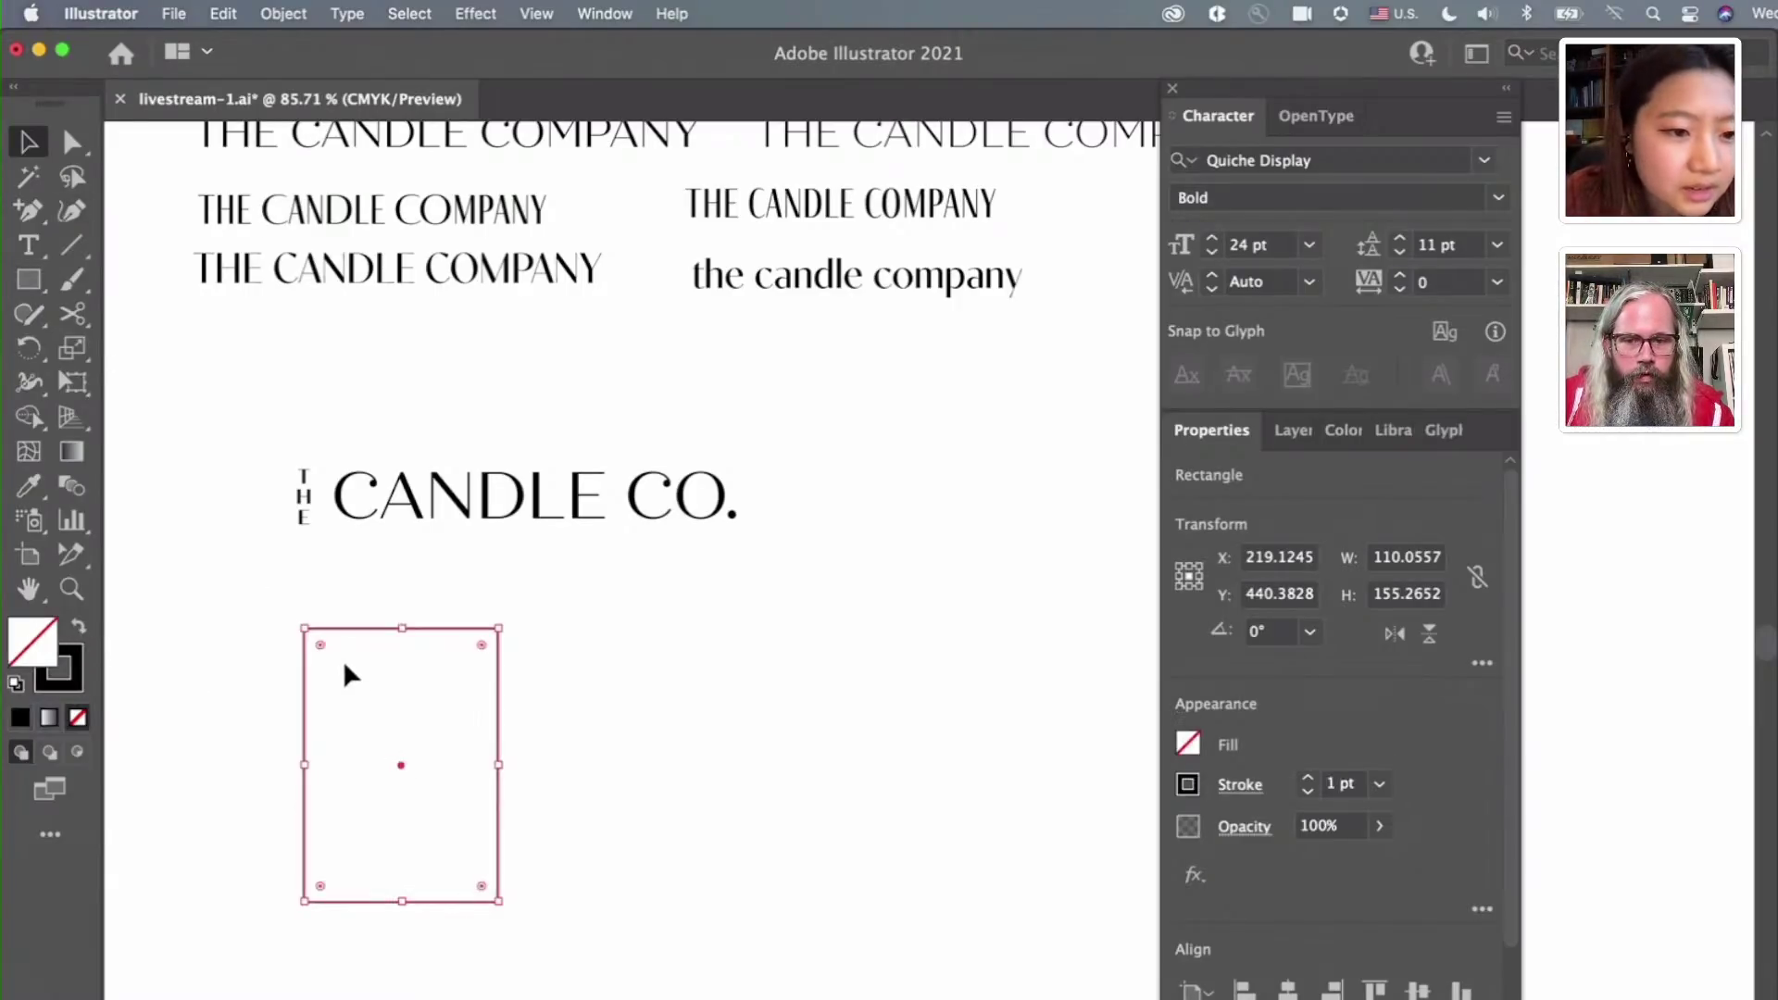
pyautogui.moveTo(321, 644); pyautogui.dragTo(335, 659)
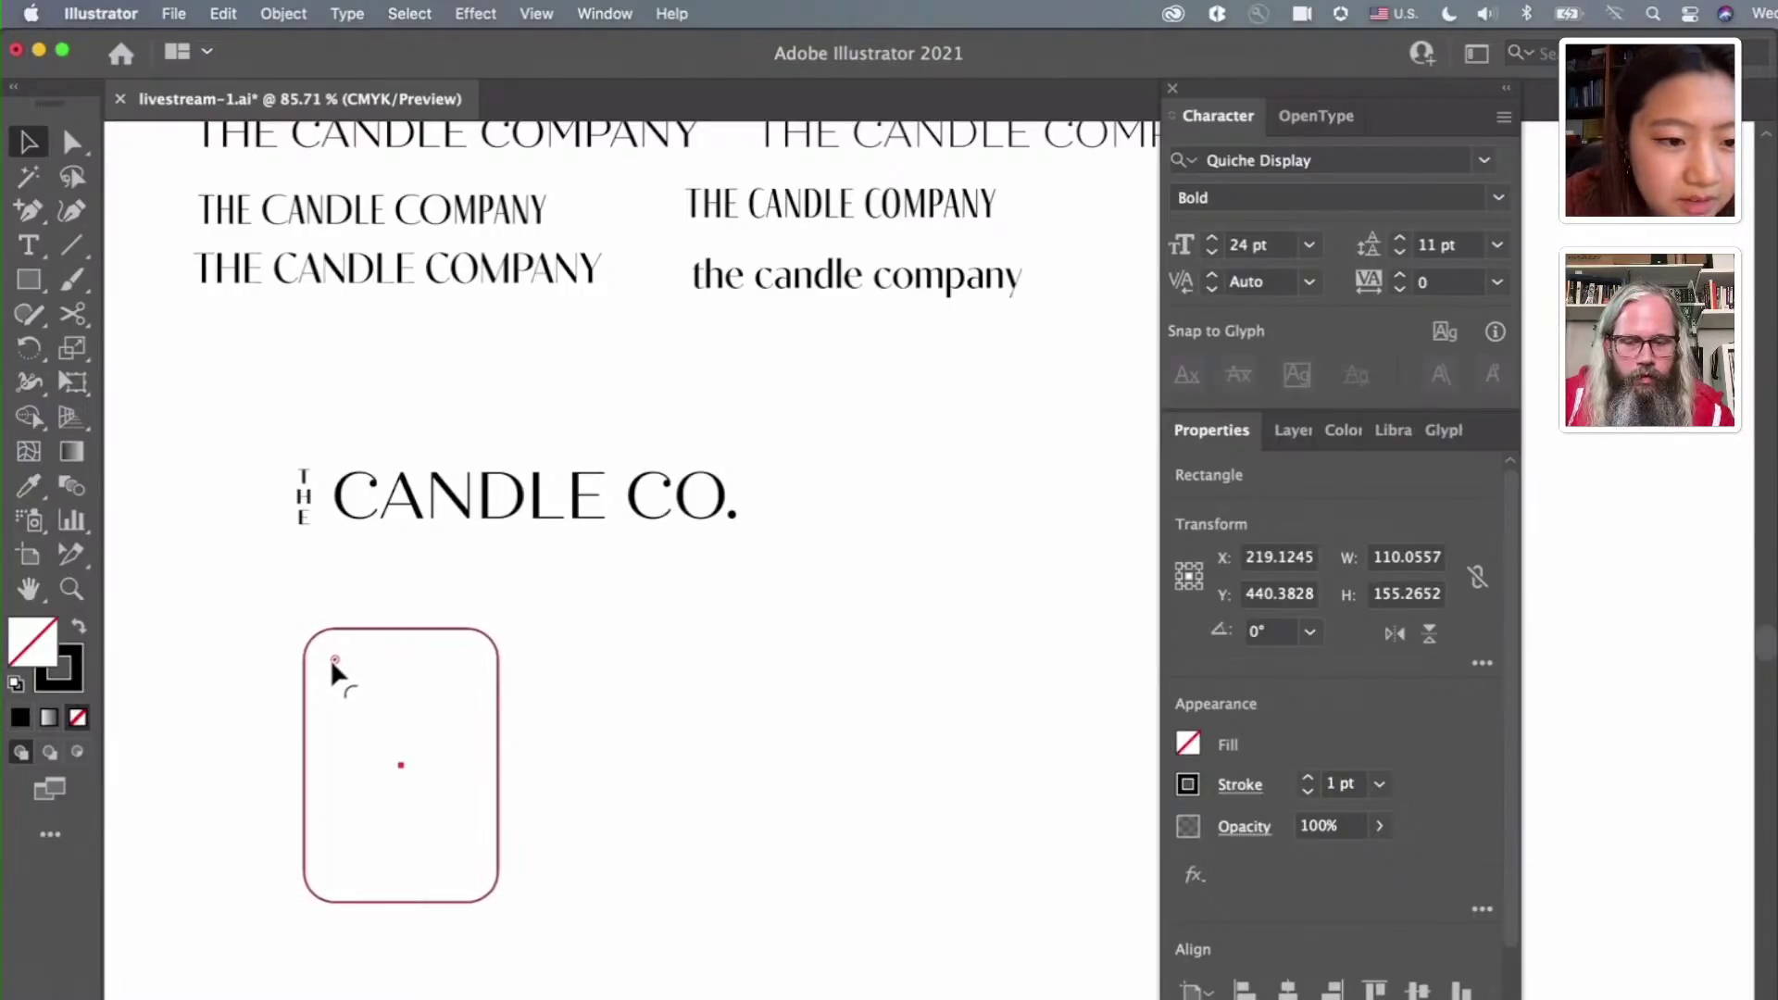
pyautogui.click(342, 666)
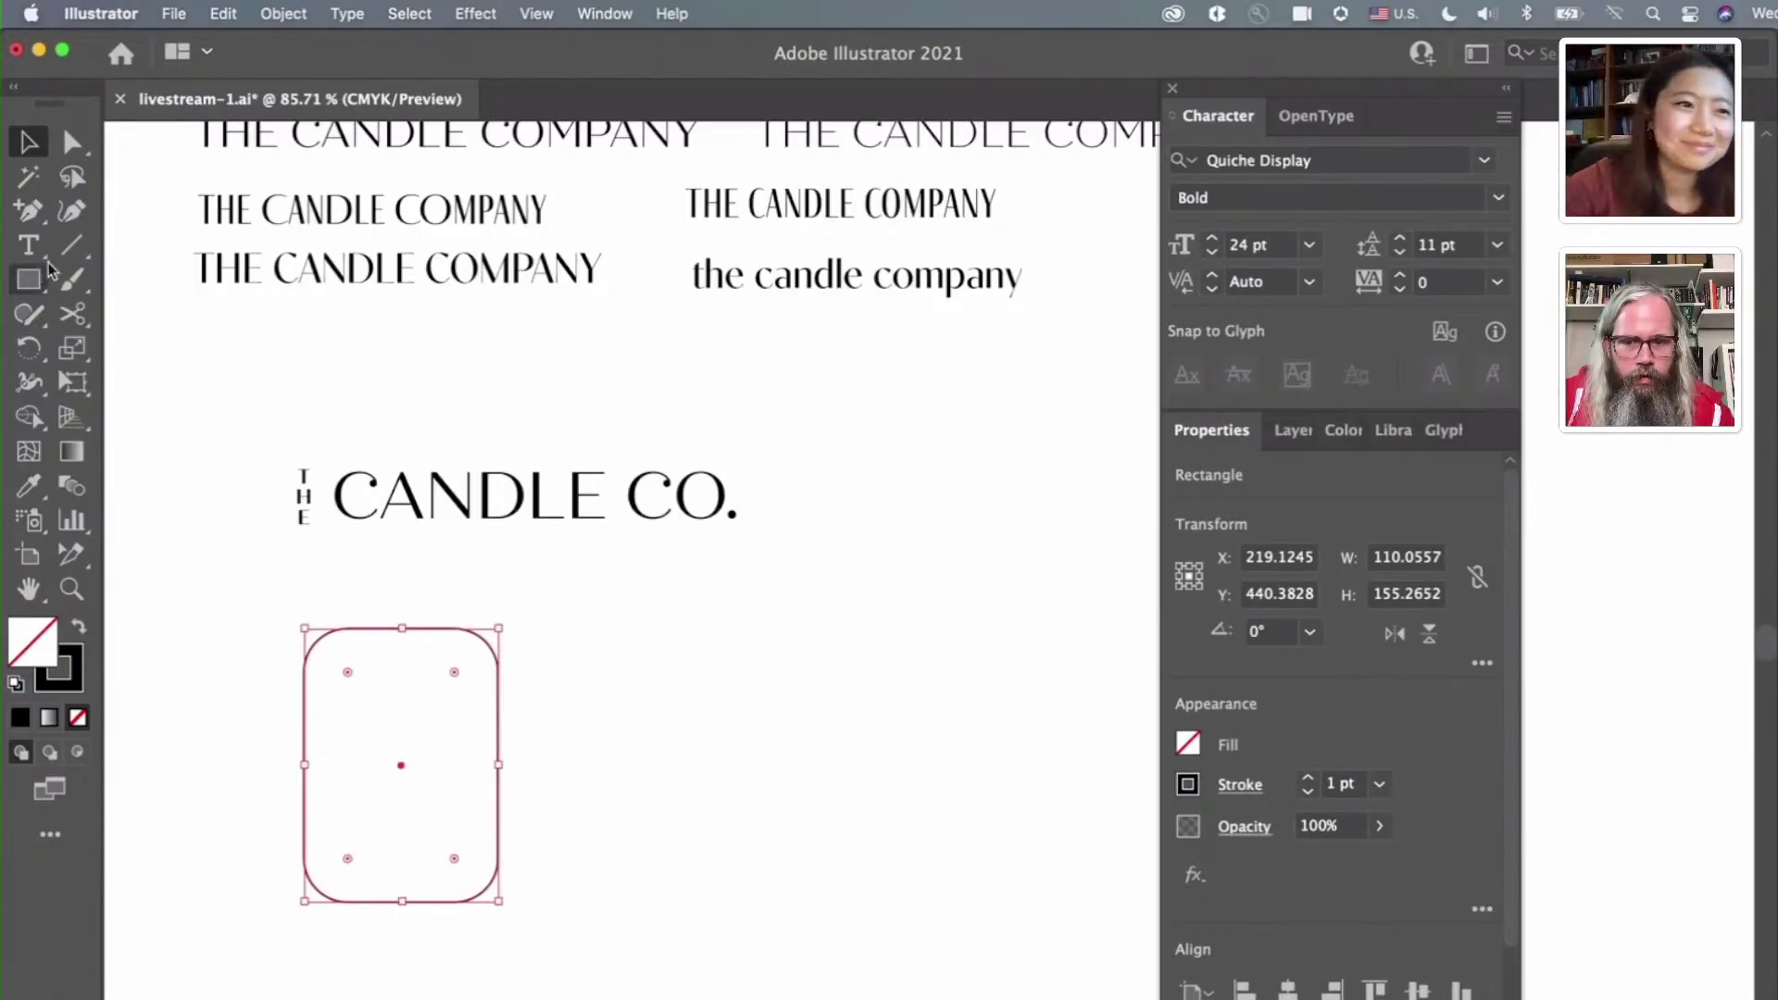
pyautogui.click(183, 738)
# Place a copy of "CANDLE CO." beside the rounded rectangle, keeping the original wordmark in place
pyautogui.scroll(-1, 342, 744)
pyautogui.hscroll(-1, 342, 744)
pyautogui.scroll(-1, 342, 745)
pyautogui.hscroll(-1, 342, 745)
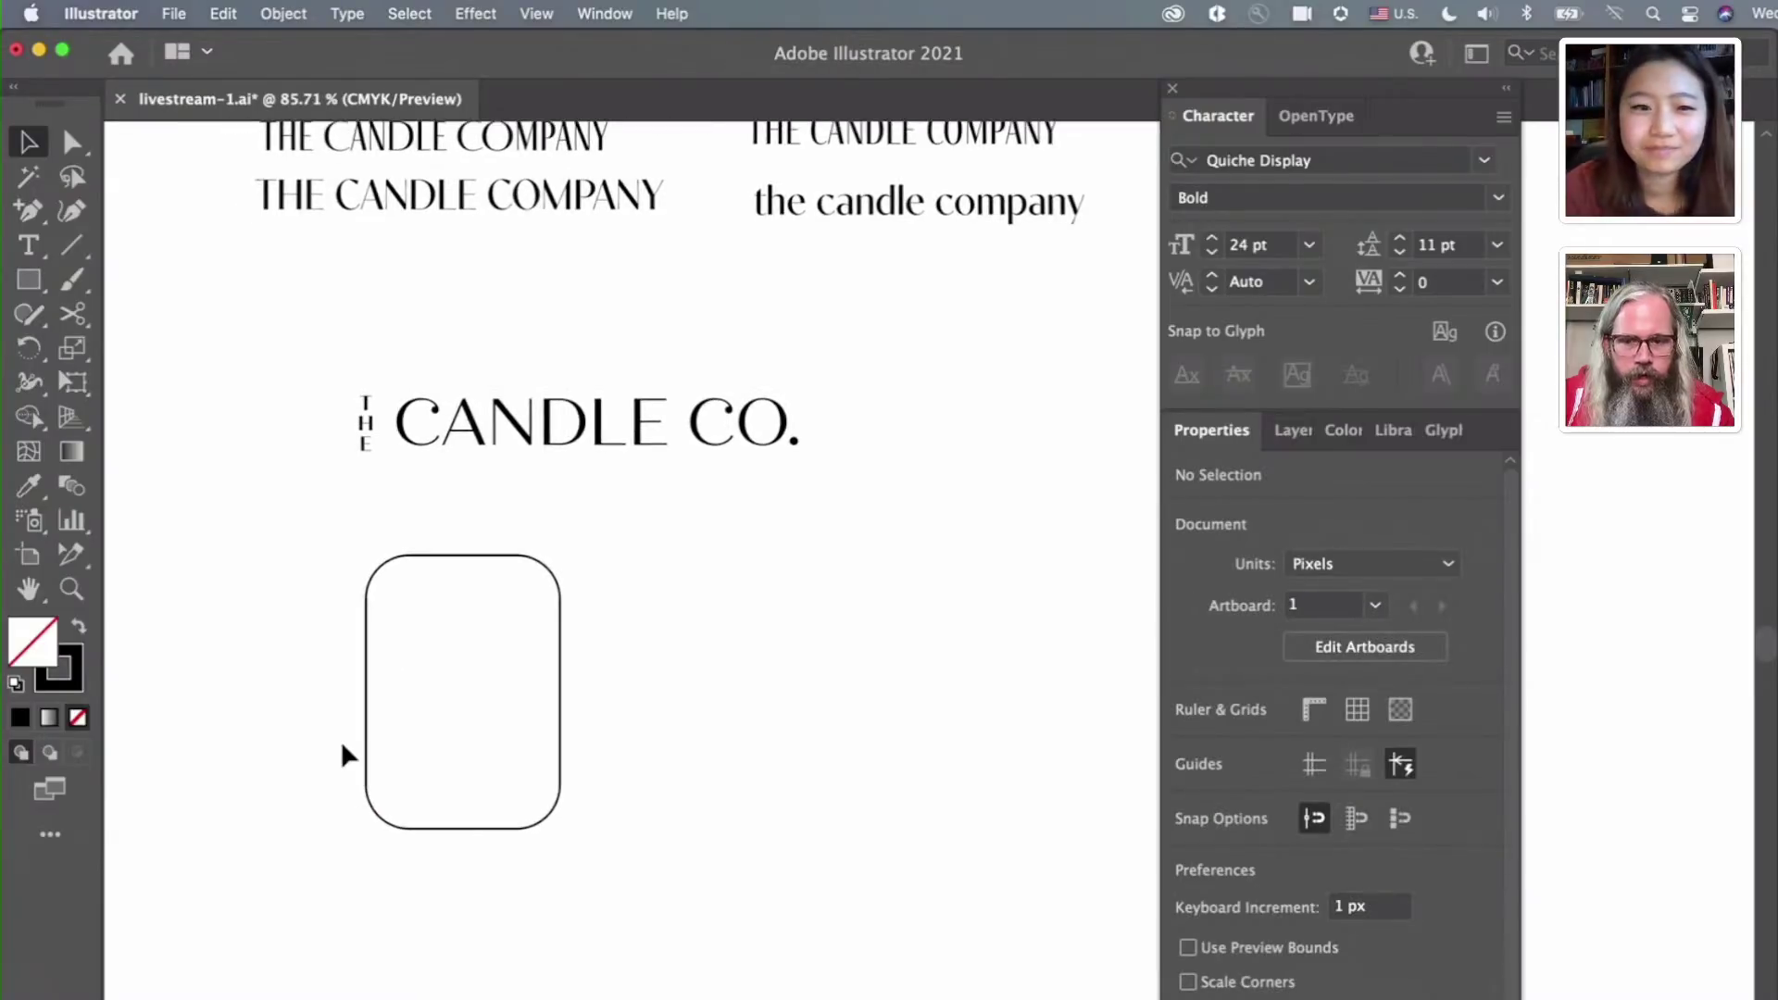
pyautogui.scroll(2, 307, 767)
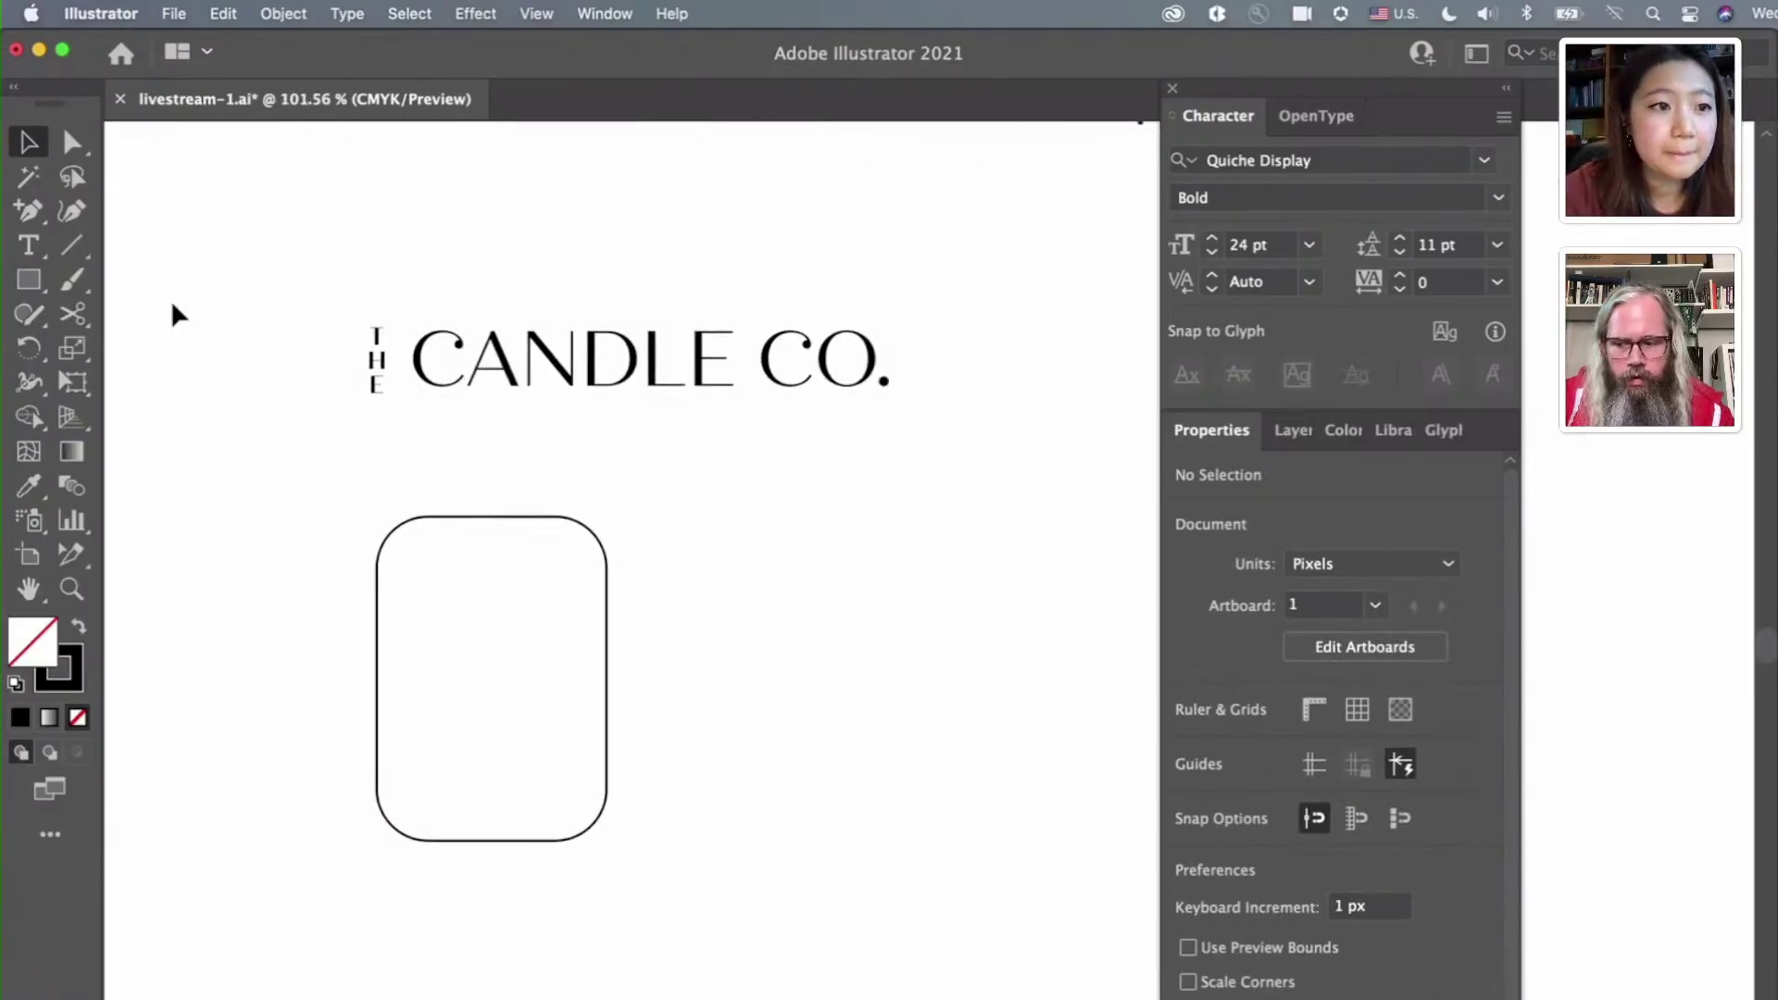
pyautogui.click(669, 364)
pyautogui.scroll(-2, 669, 364)
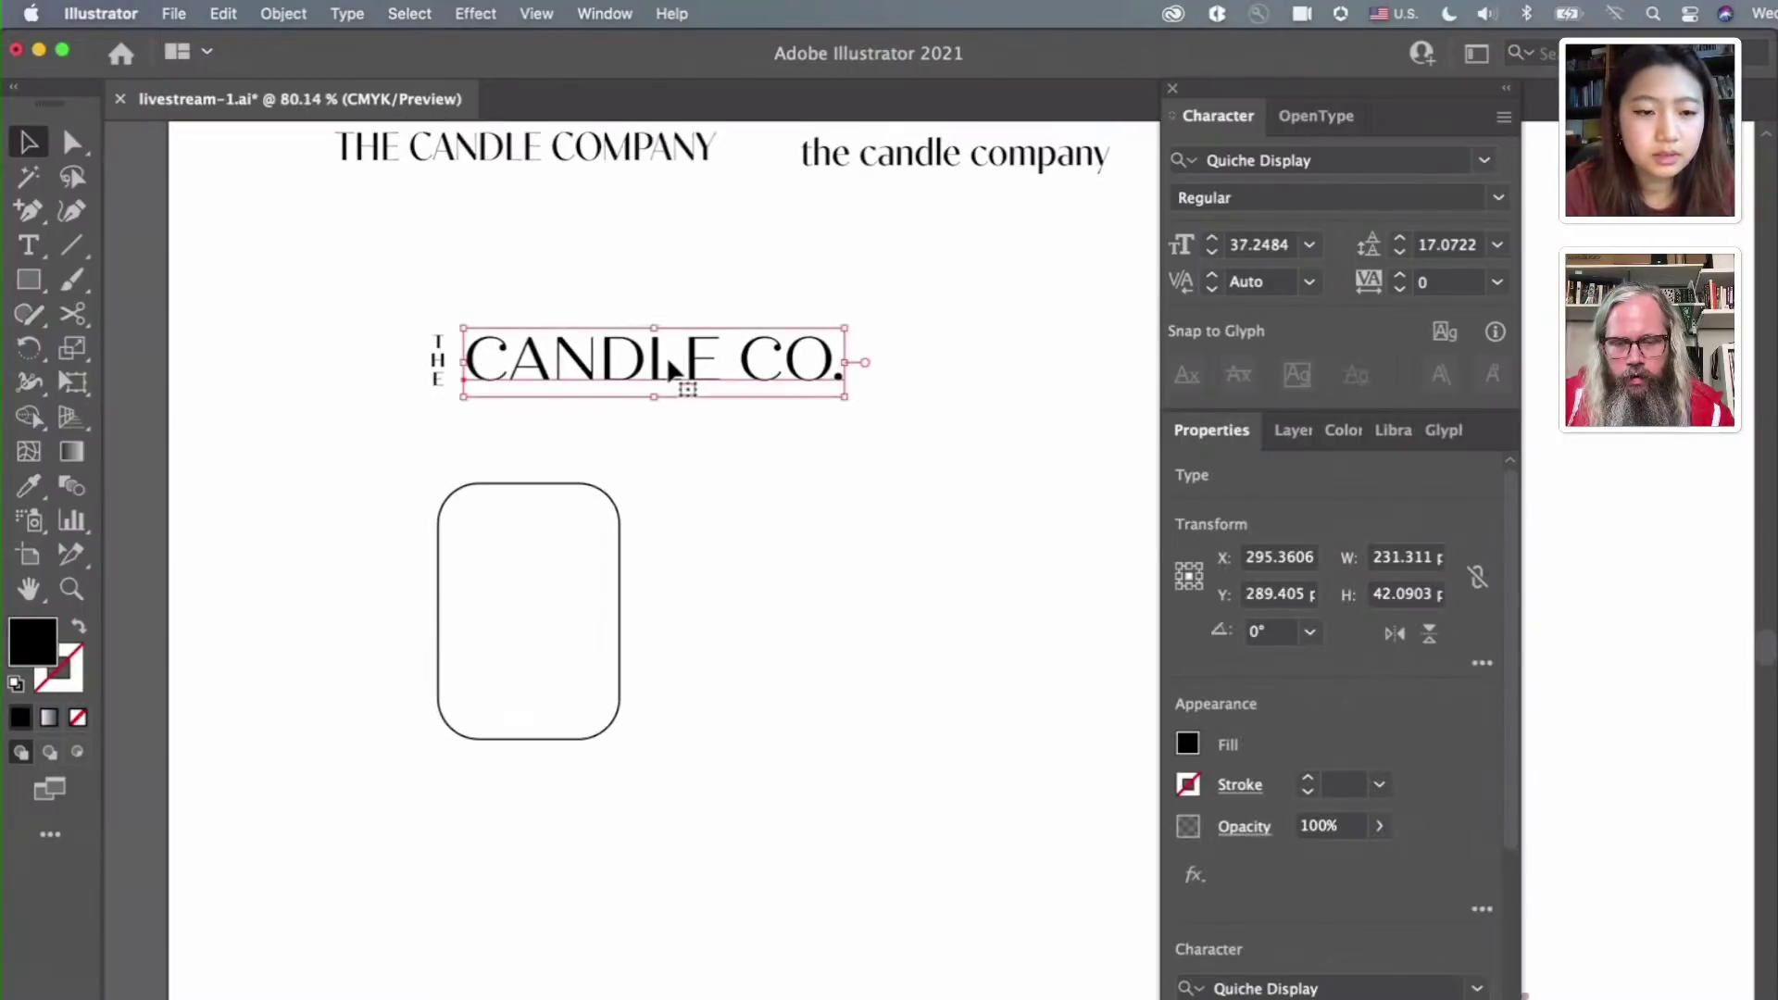
pyautogui.moveTo(667, 358); pyautogui.dragTo(902, 606)
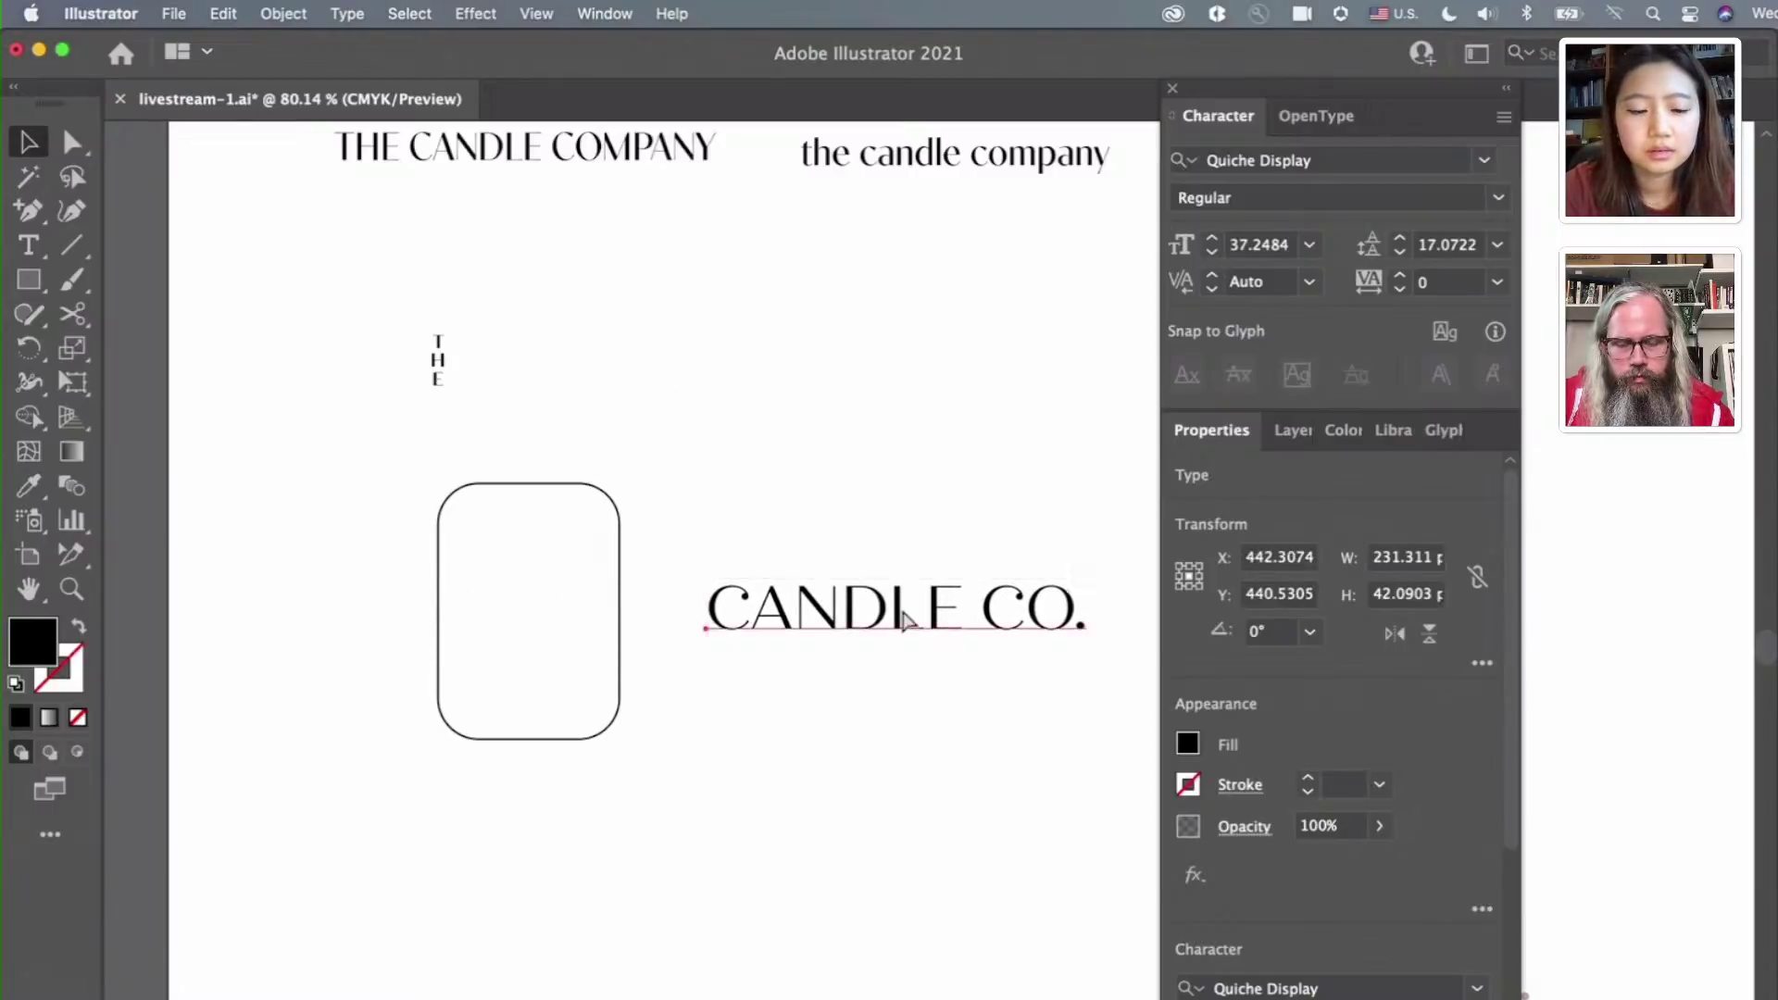
pyautogui.press('super+z')
pyautogui.moveTo(667, 349); pyautogui.dragTo(825, 648)
pyautogui.click(732, 798)
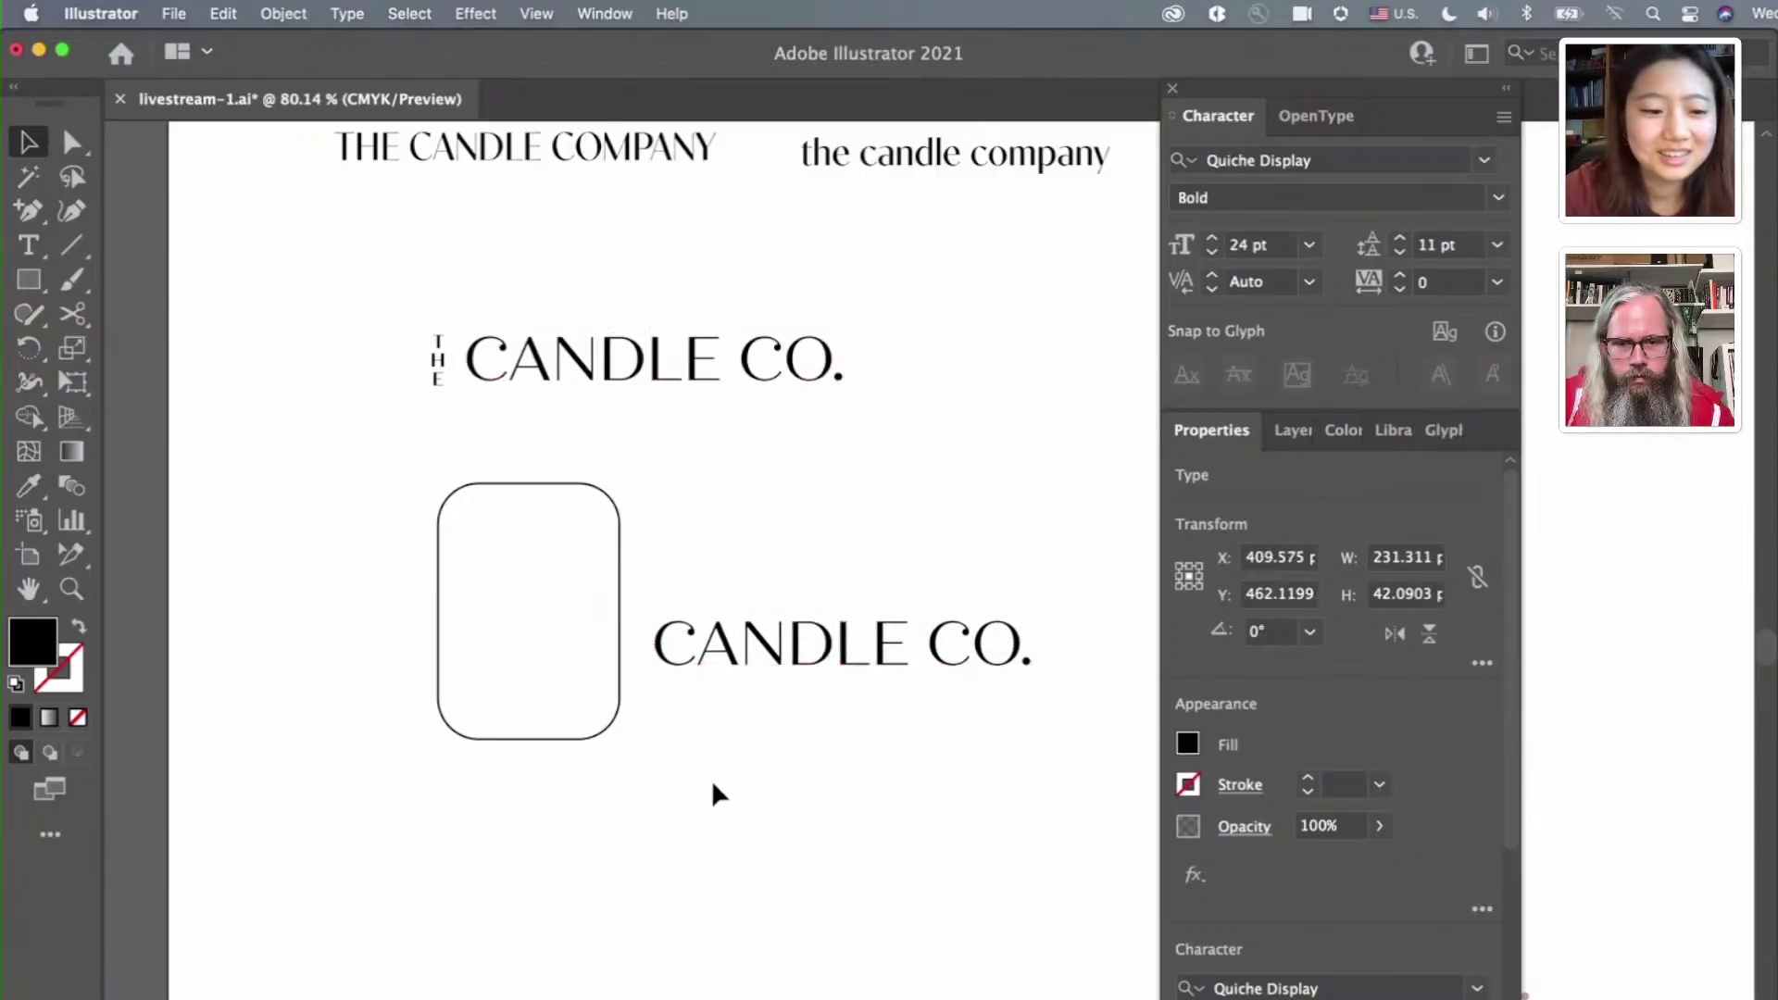
pyautogui.press('\\')
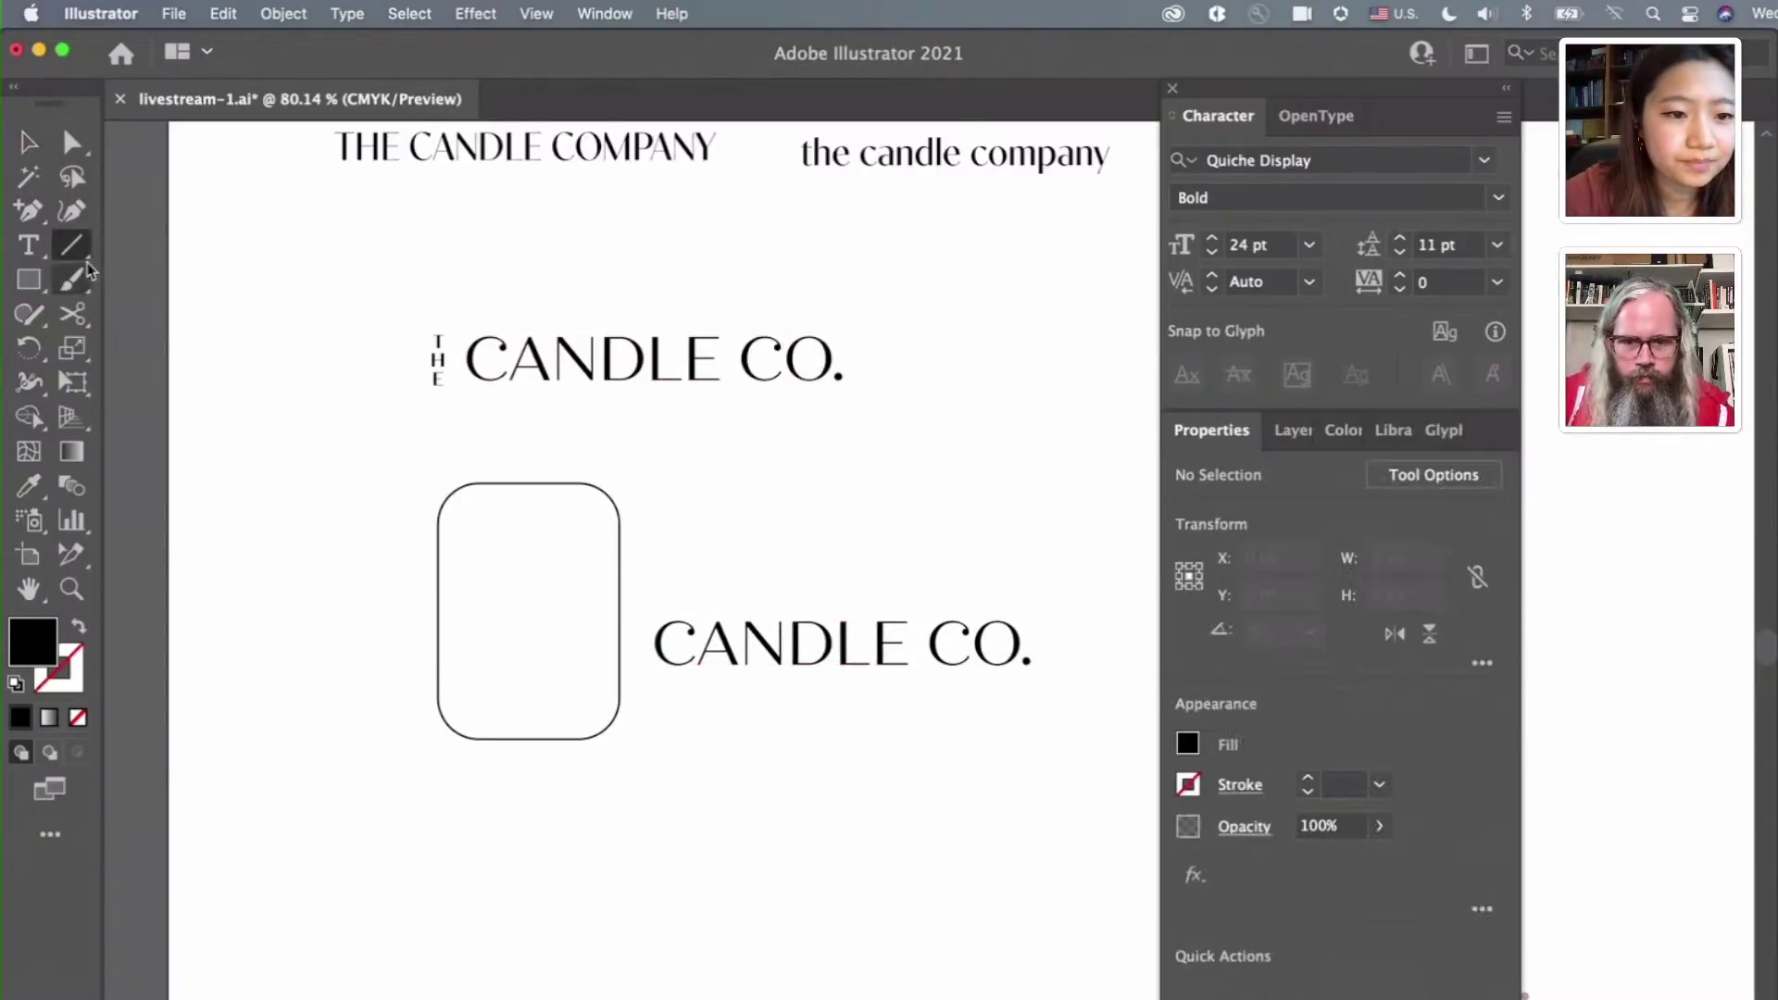
pyautogui.moveTo(342, 602); pyautogui.dragTo(689, 604)
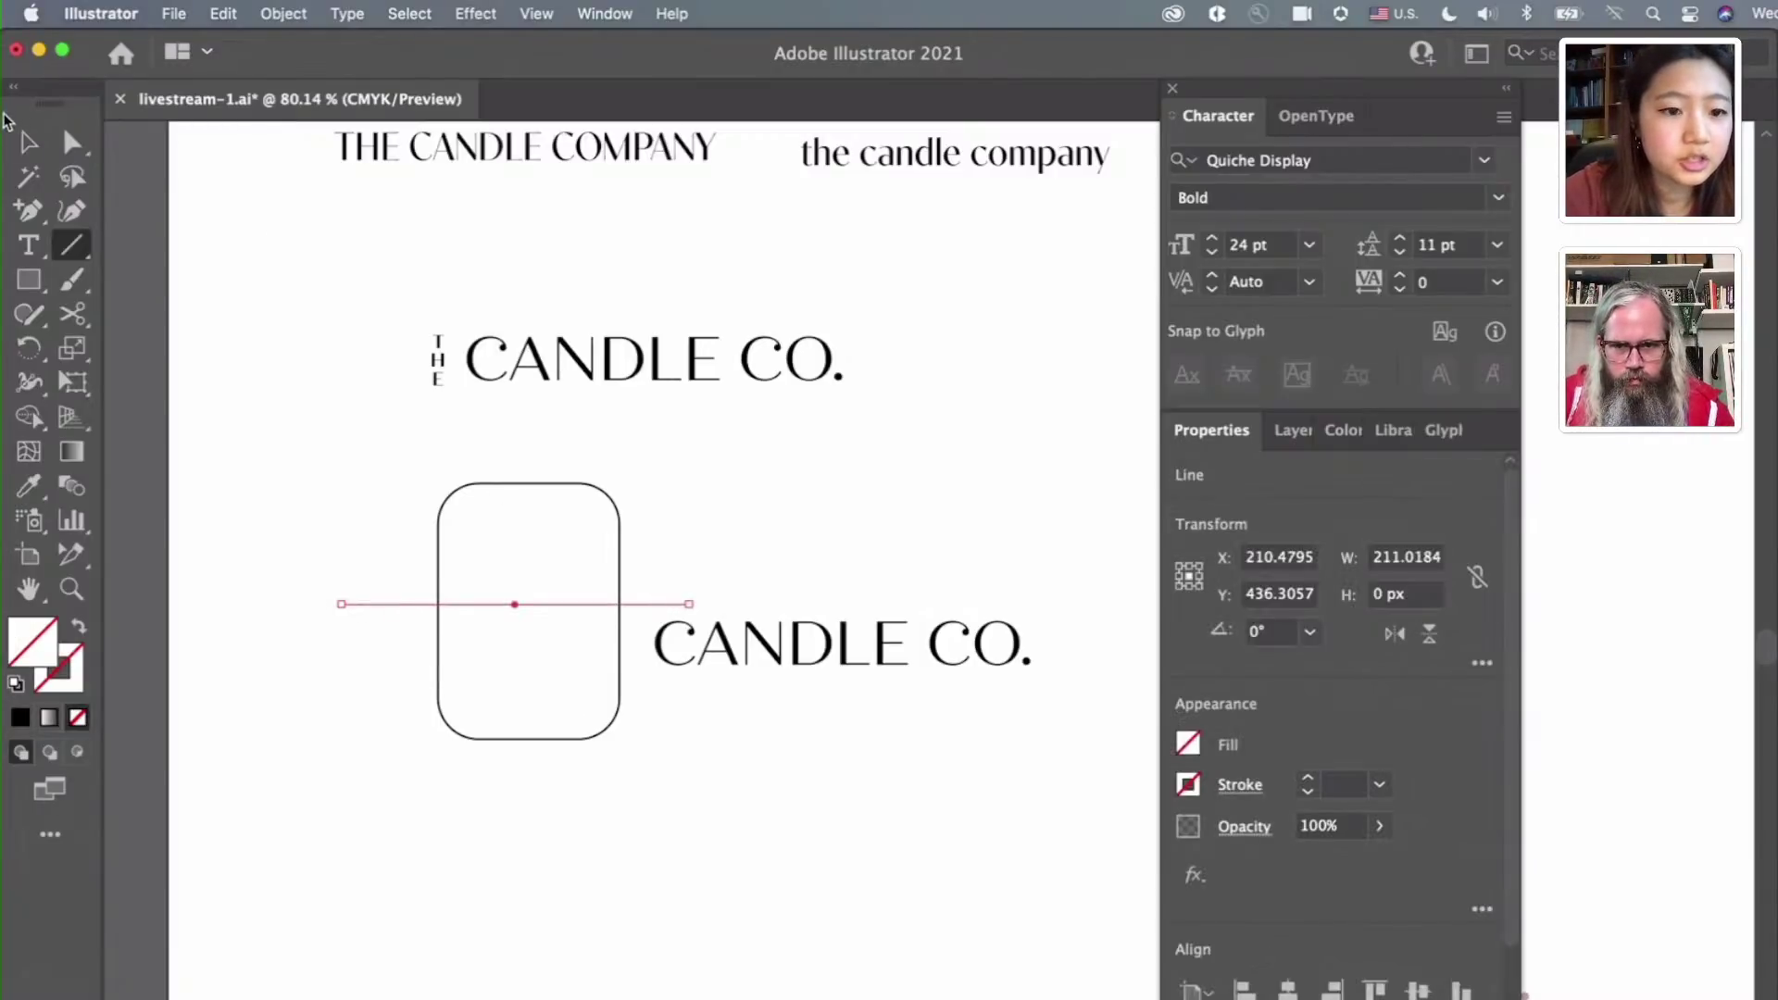
pyautogui.press('Delete')
pyautogui.moveTo(358, 614); pyautogui.dragTo(665, 614)
pyautogui.click(26, 144)
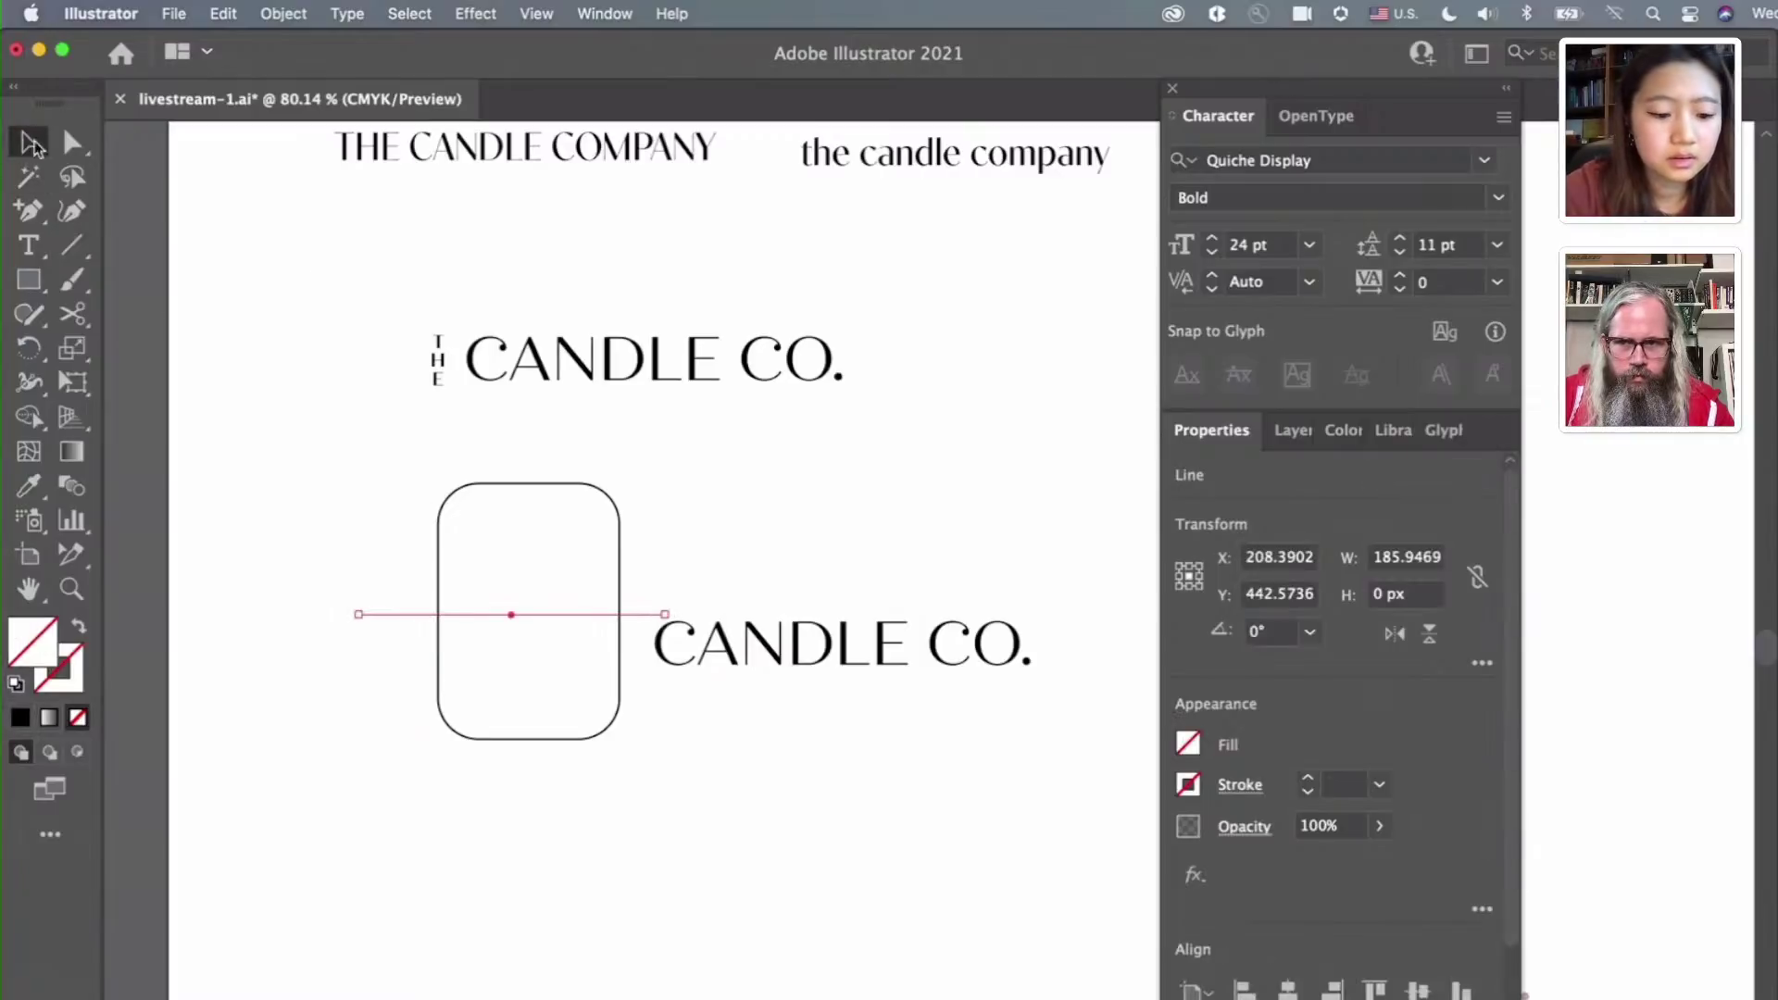
pyautogui.click(512, 478)
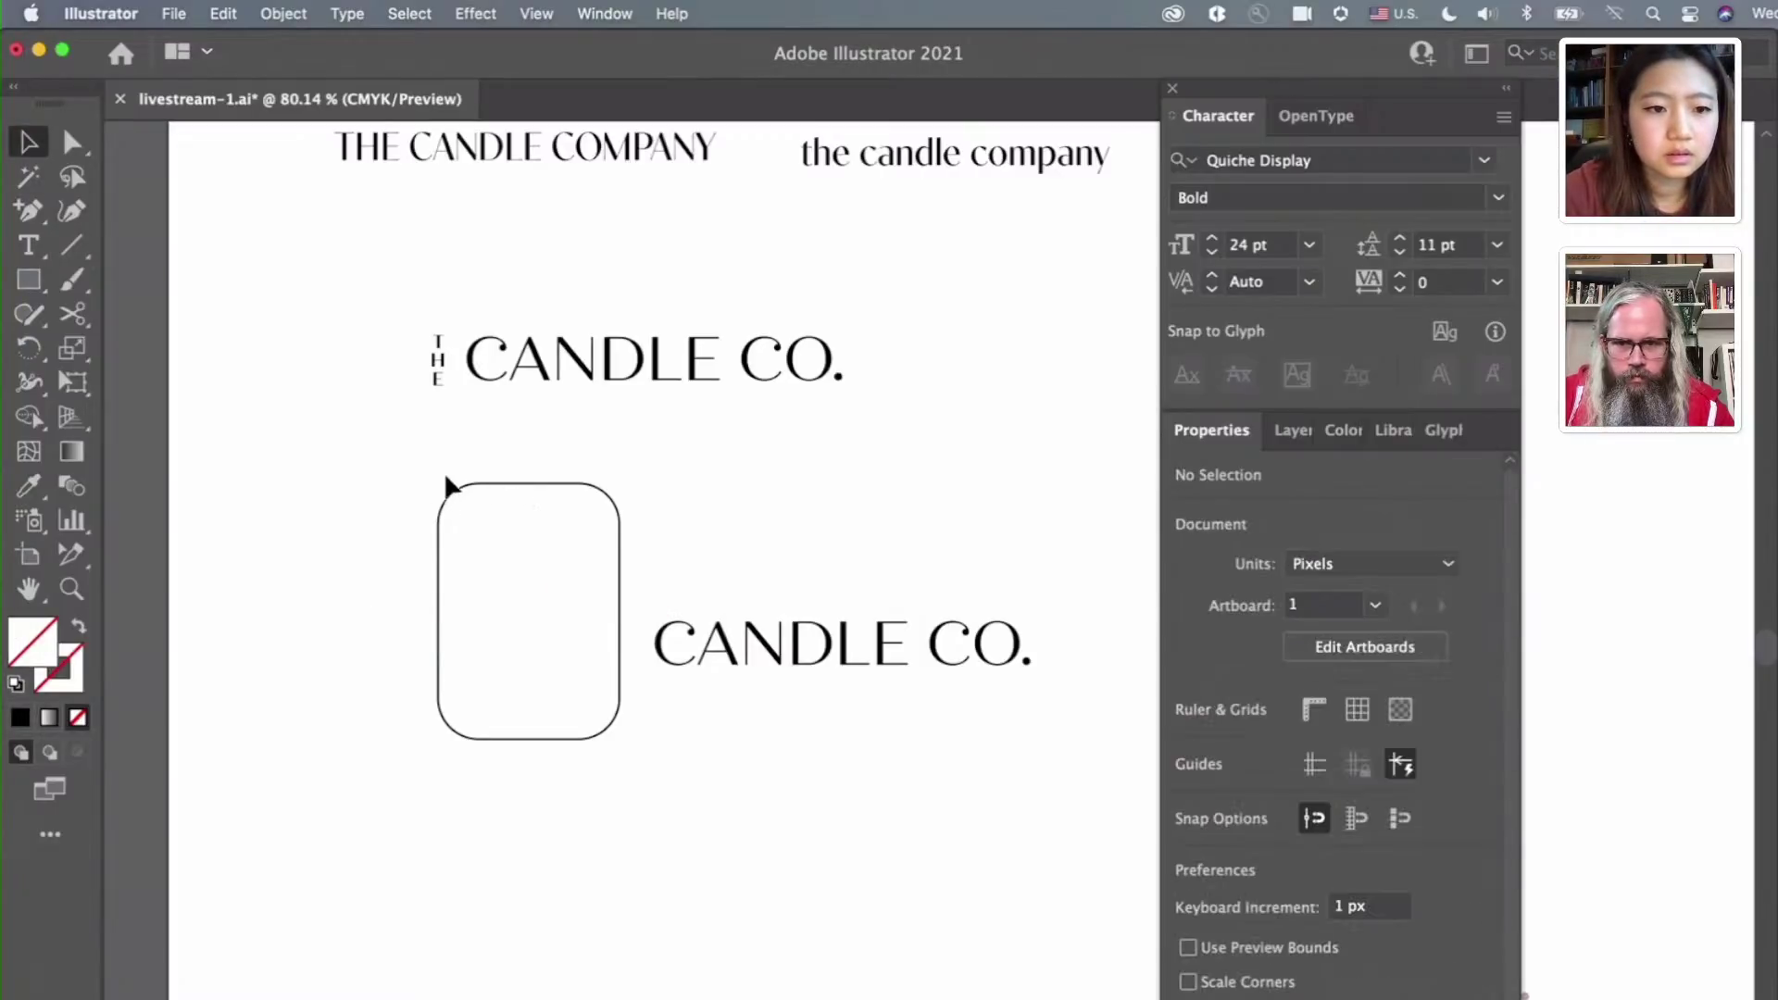
# Draw a horizontal line about 235 px long with a 1 pt black stroke across the rounded rectangle
pyautogui.click(79, 628)
pyautogui.click(72, 245)
pyautogui.moveTo(375, 598); pyautogui.dragTo(762, 597)
pyautogui.click(28, 143)
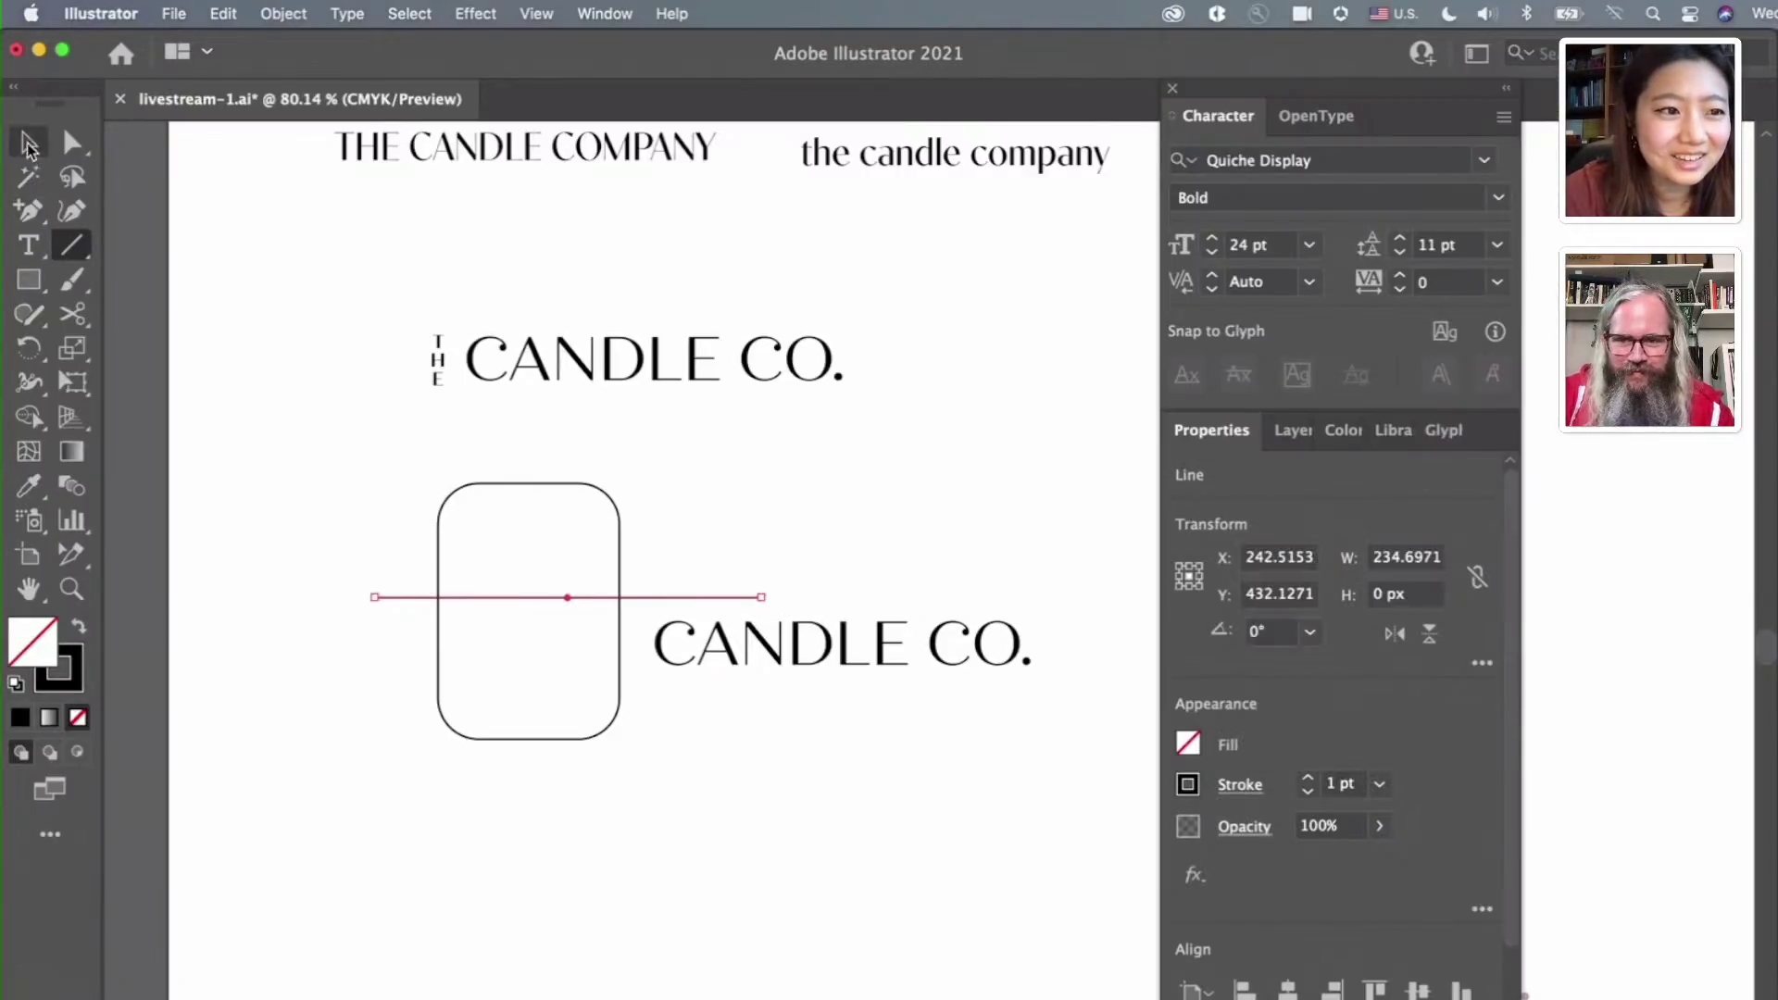
pyautogui.click(27, 144)
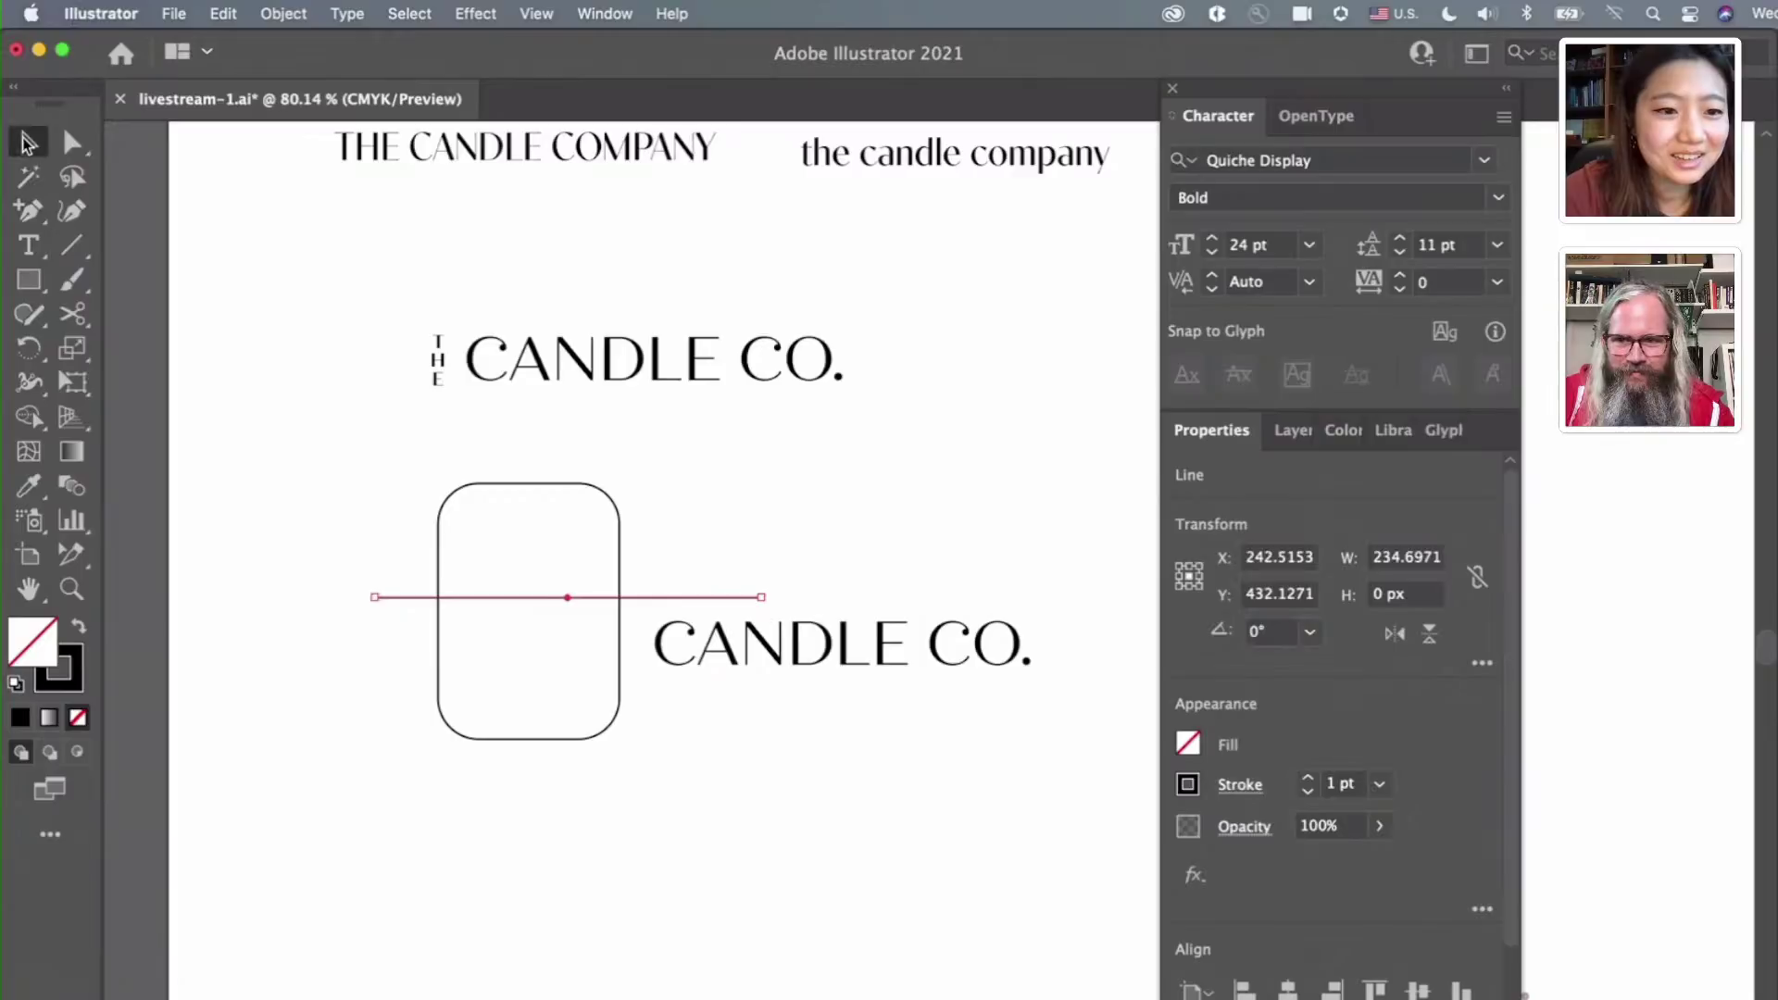
# Centre the line and rounded rectangle on each other both horizontally and vertically, and shift the copied "CANDLE CO." clear of them
pyautogui.click(523, 491)
pyautogui.moveTo(371, 484); pyautogui.dragTo(621, 781)
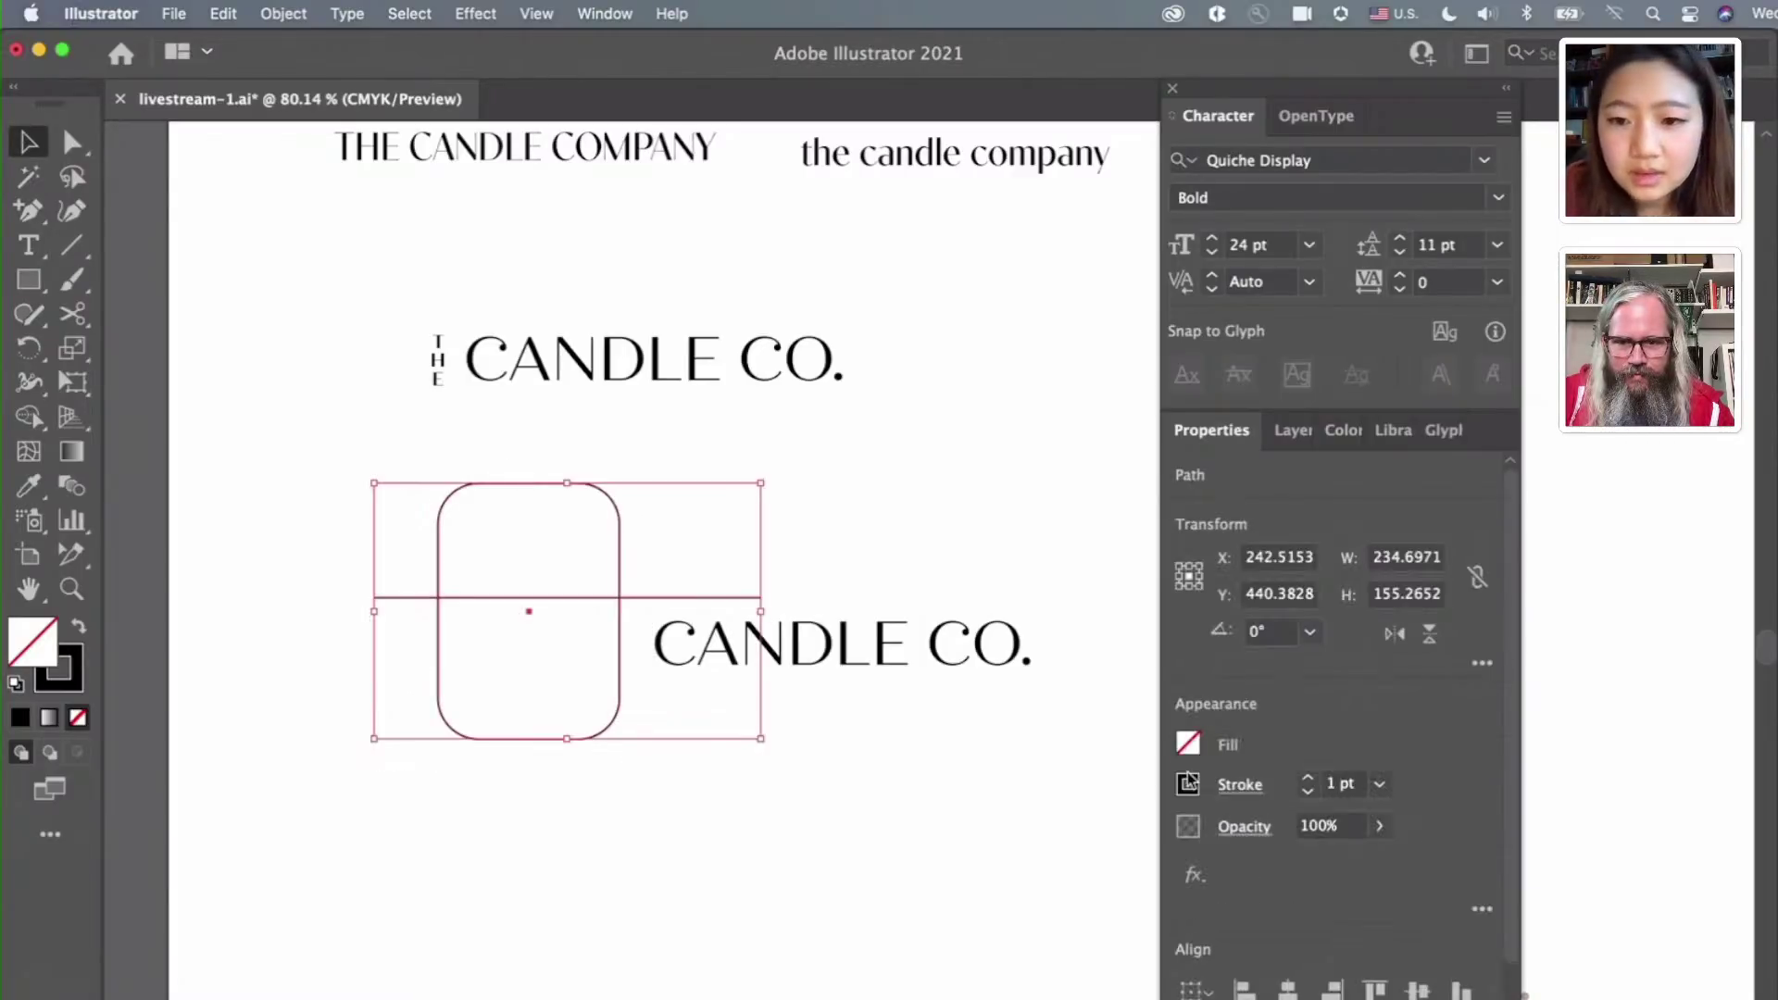
pyautogui.click(1287, 989)
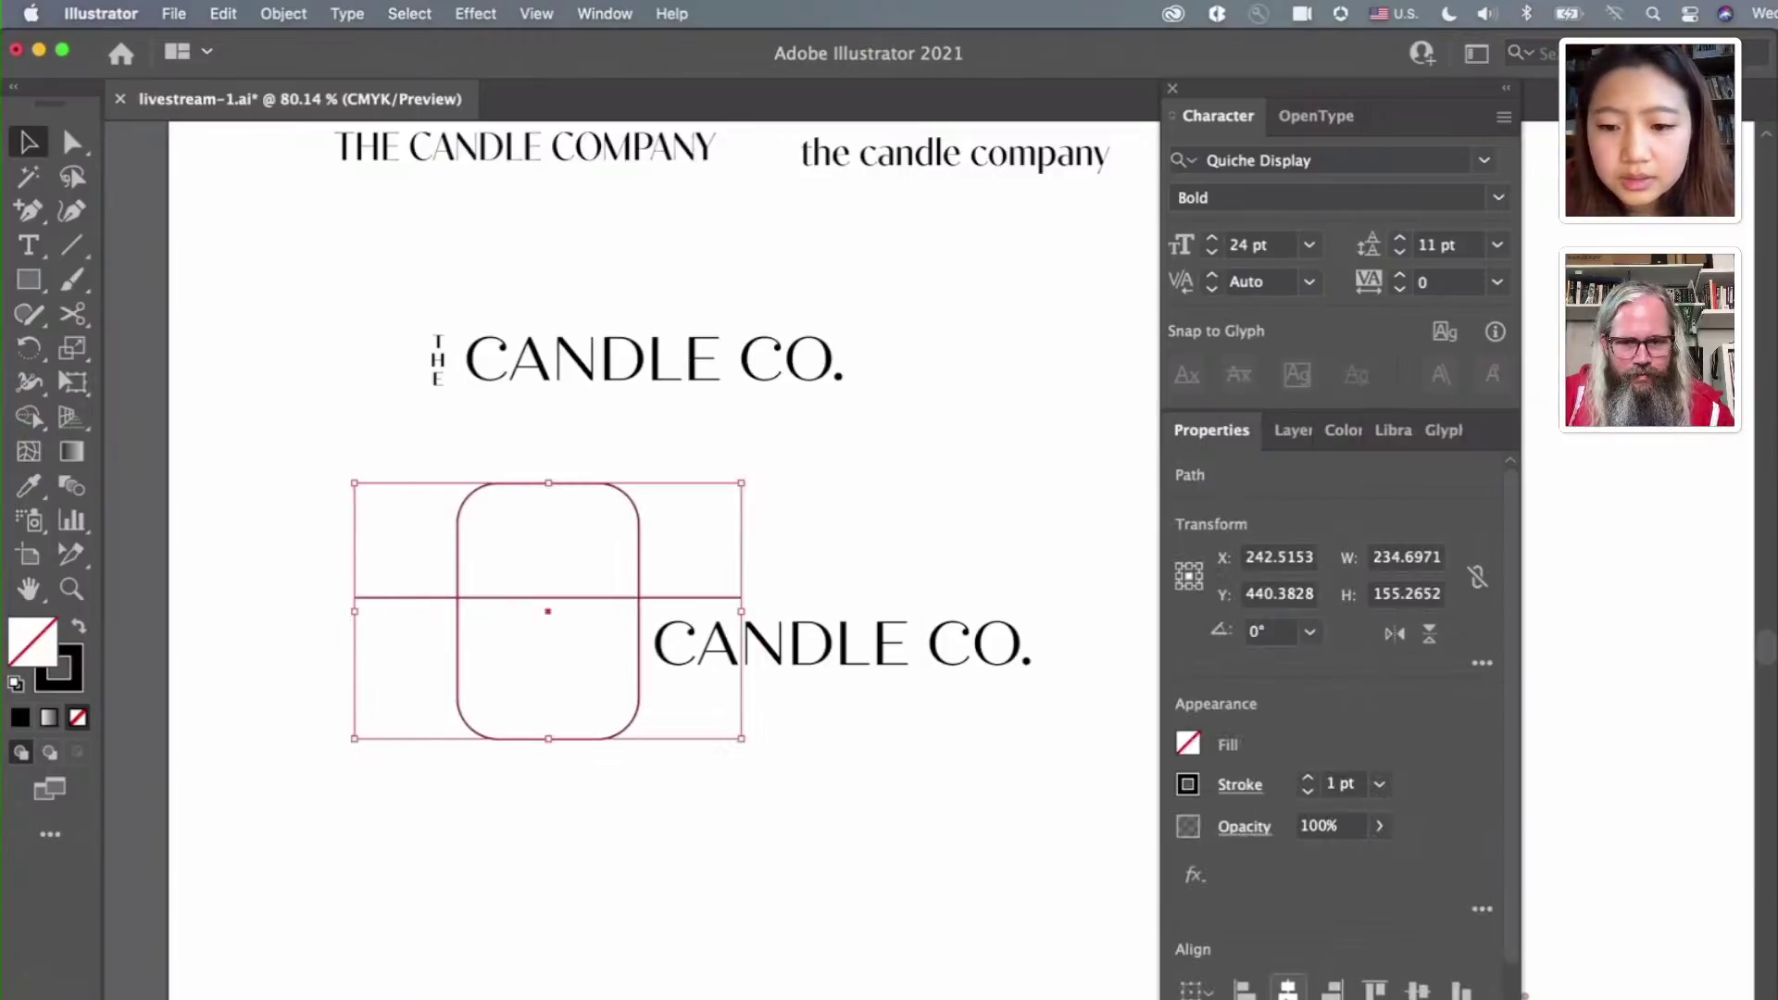
pyautogui.click(1416, 989)
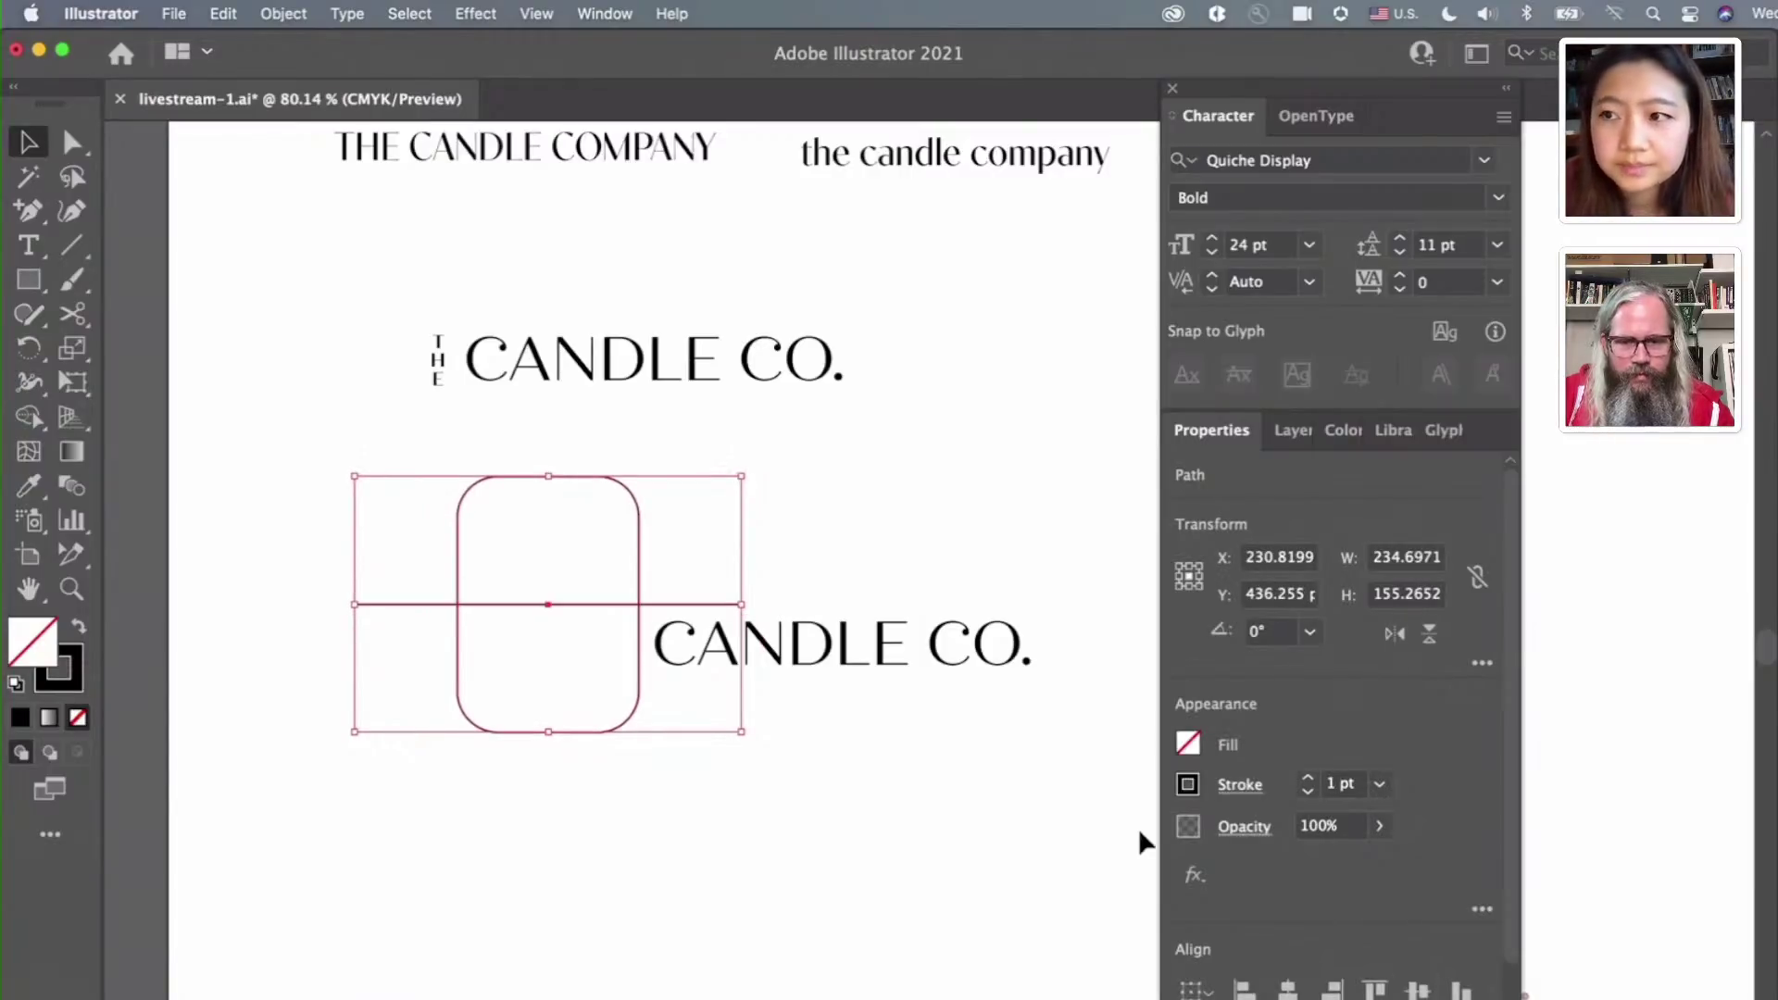
pyautogui.click(905, 747)
pyautogui.moveTo(826, 653); pyautogui.dragTo(943, 656)
# Divide the rounded rectangle into two halves along the horizontal line
pyautogui.click(626, 706)
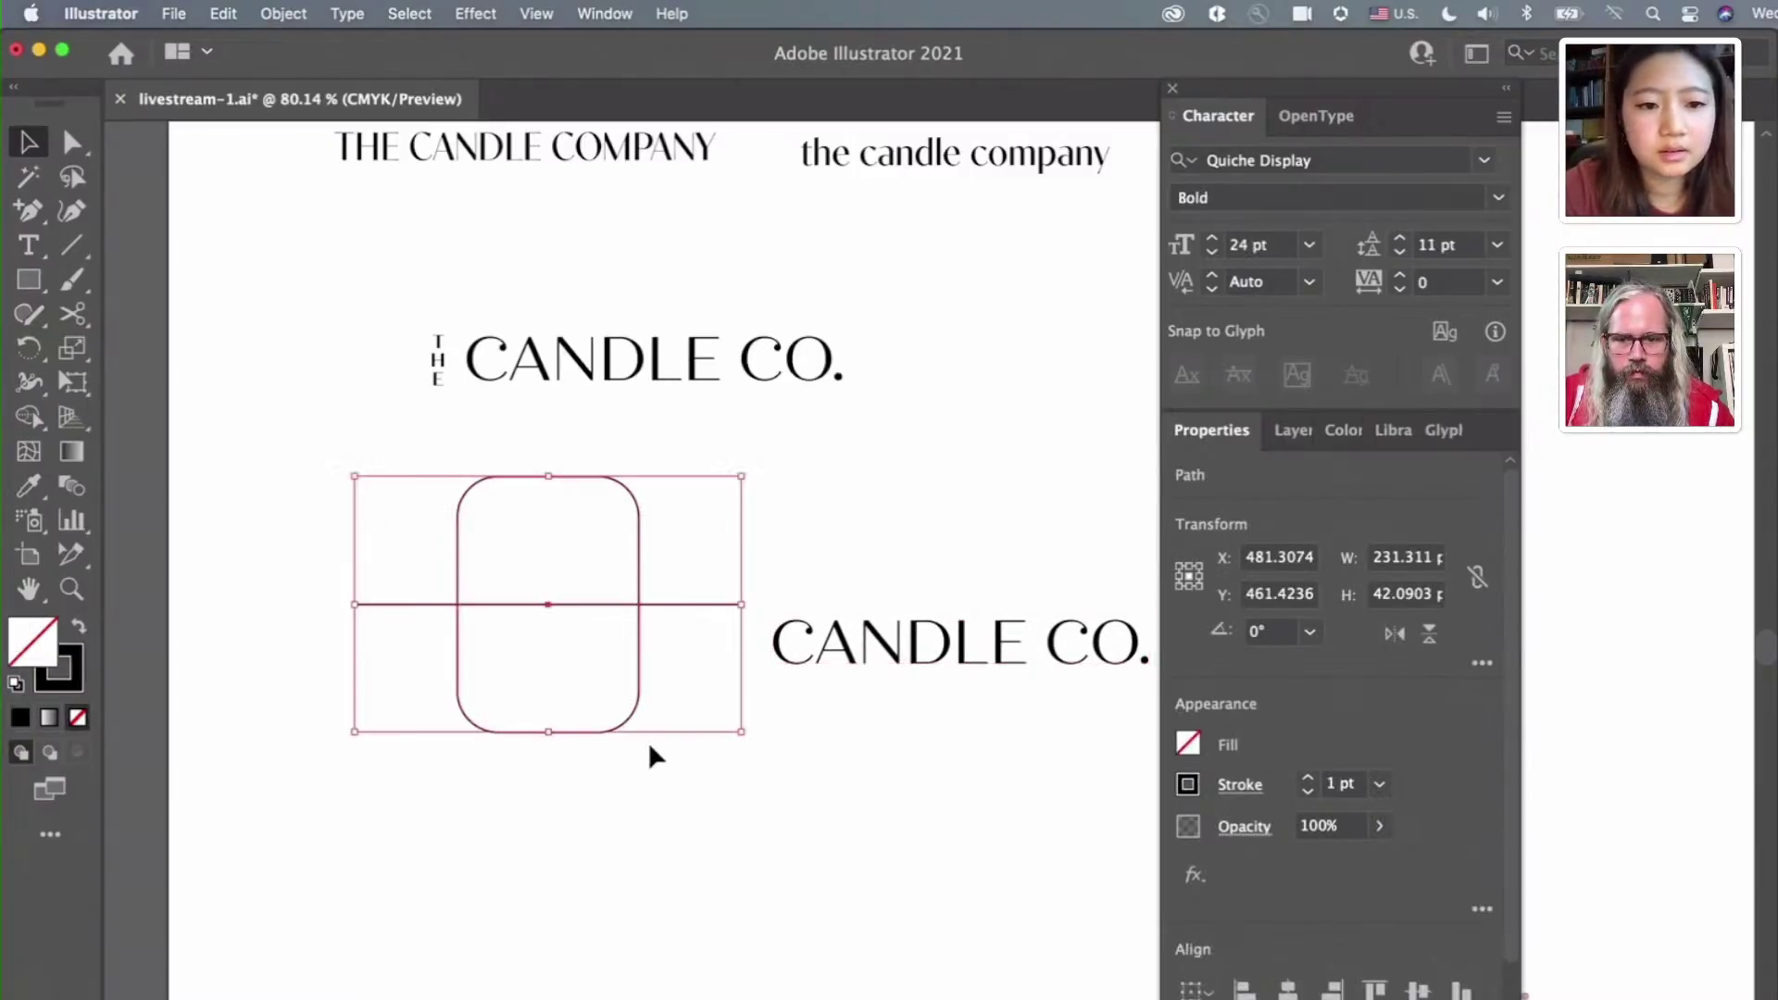
pyautogui.scroll(-3, 1316, 925)
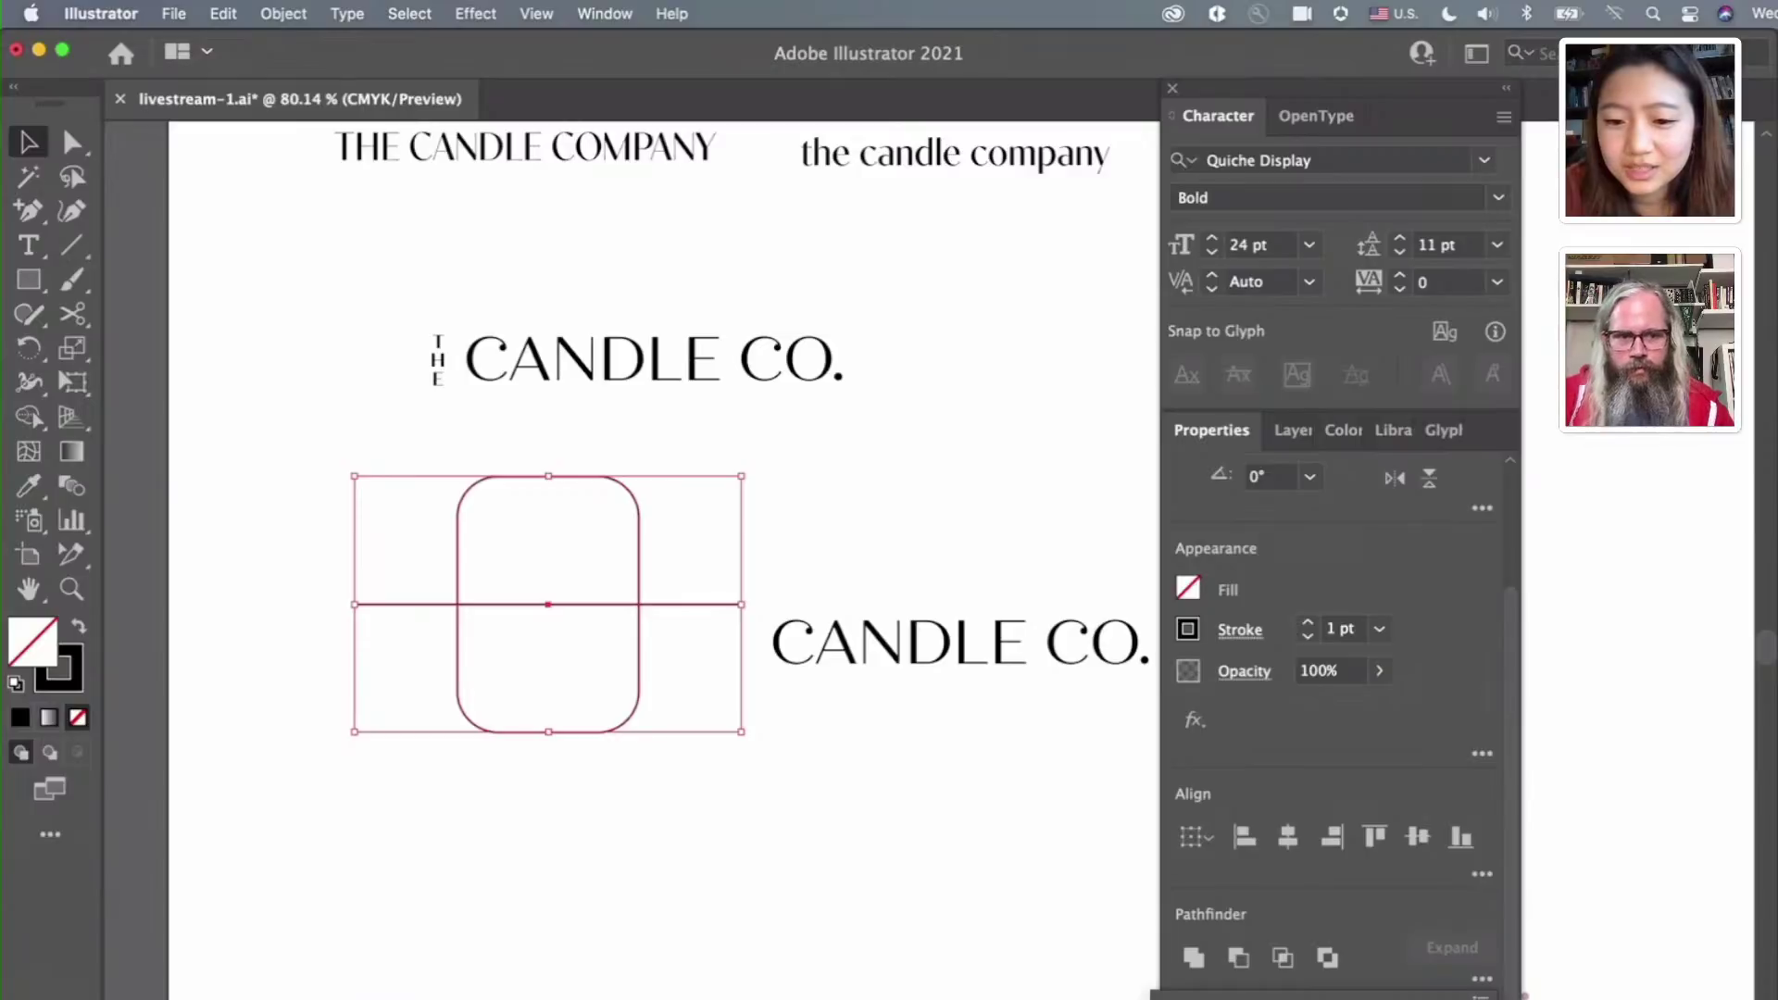
pyautogui.click(731, 851)
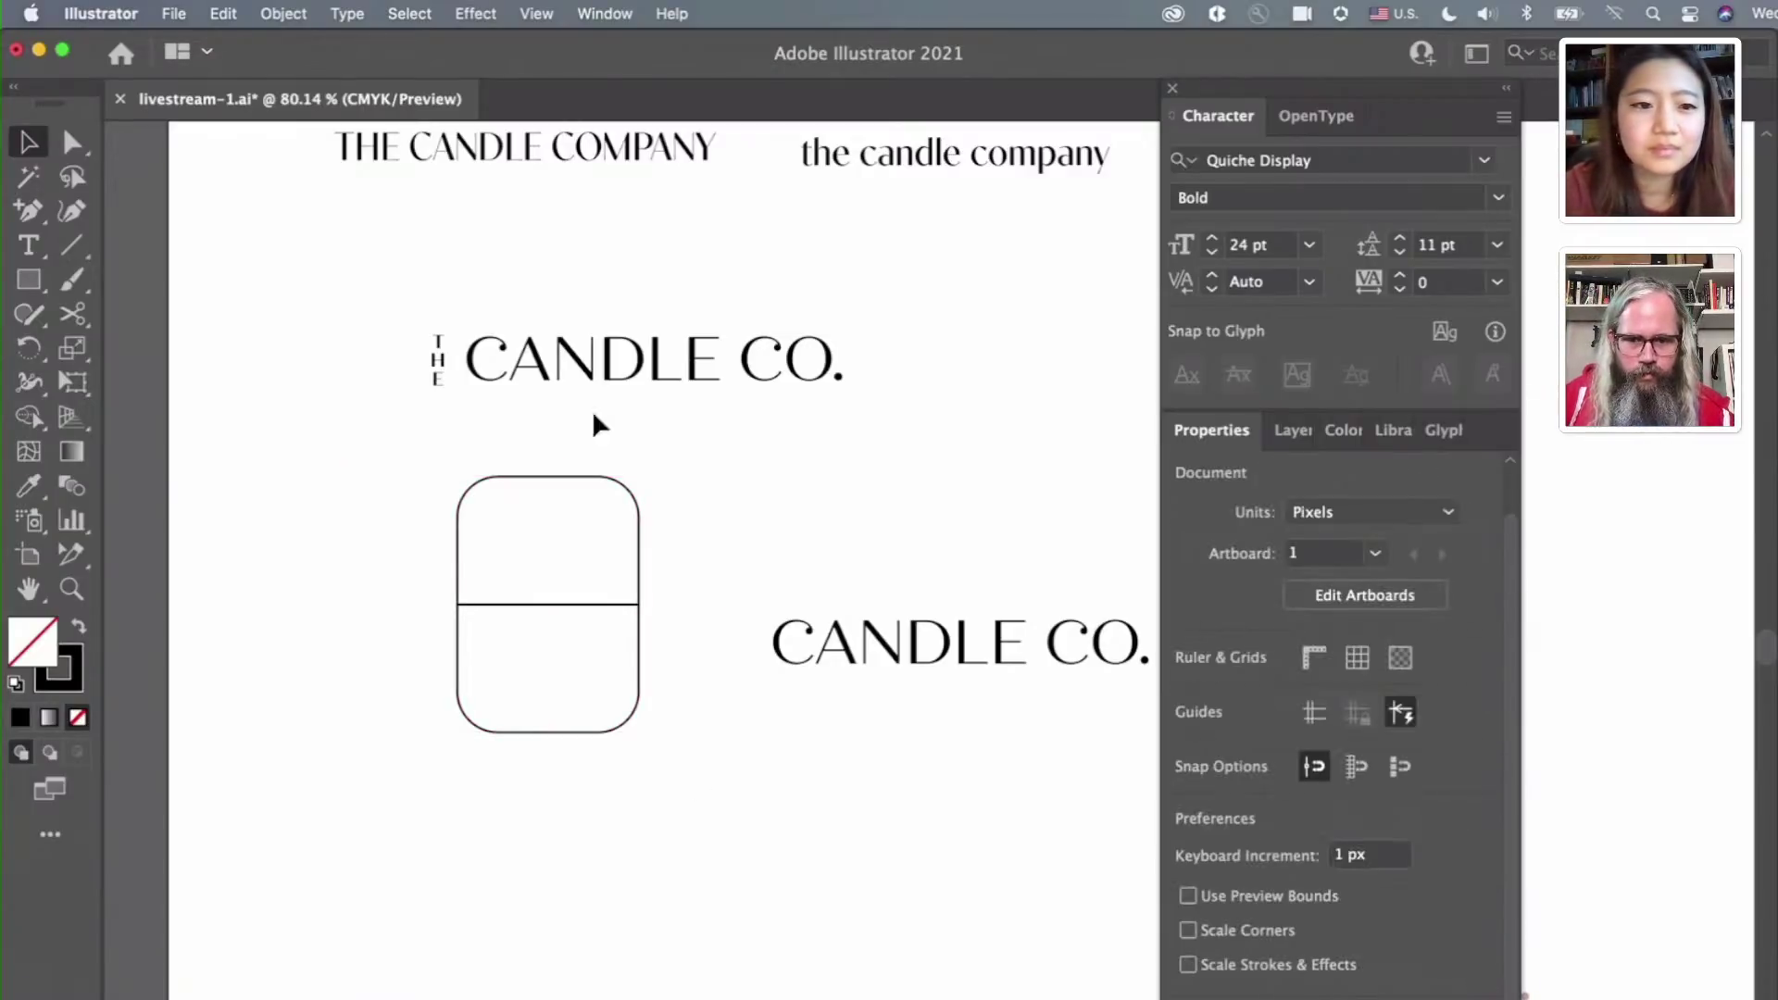
# Isolate the divided shape's group and move its lower half straight down, leaving a gap below the upper half
pyautogui.click(553, 481)
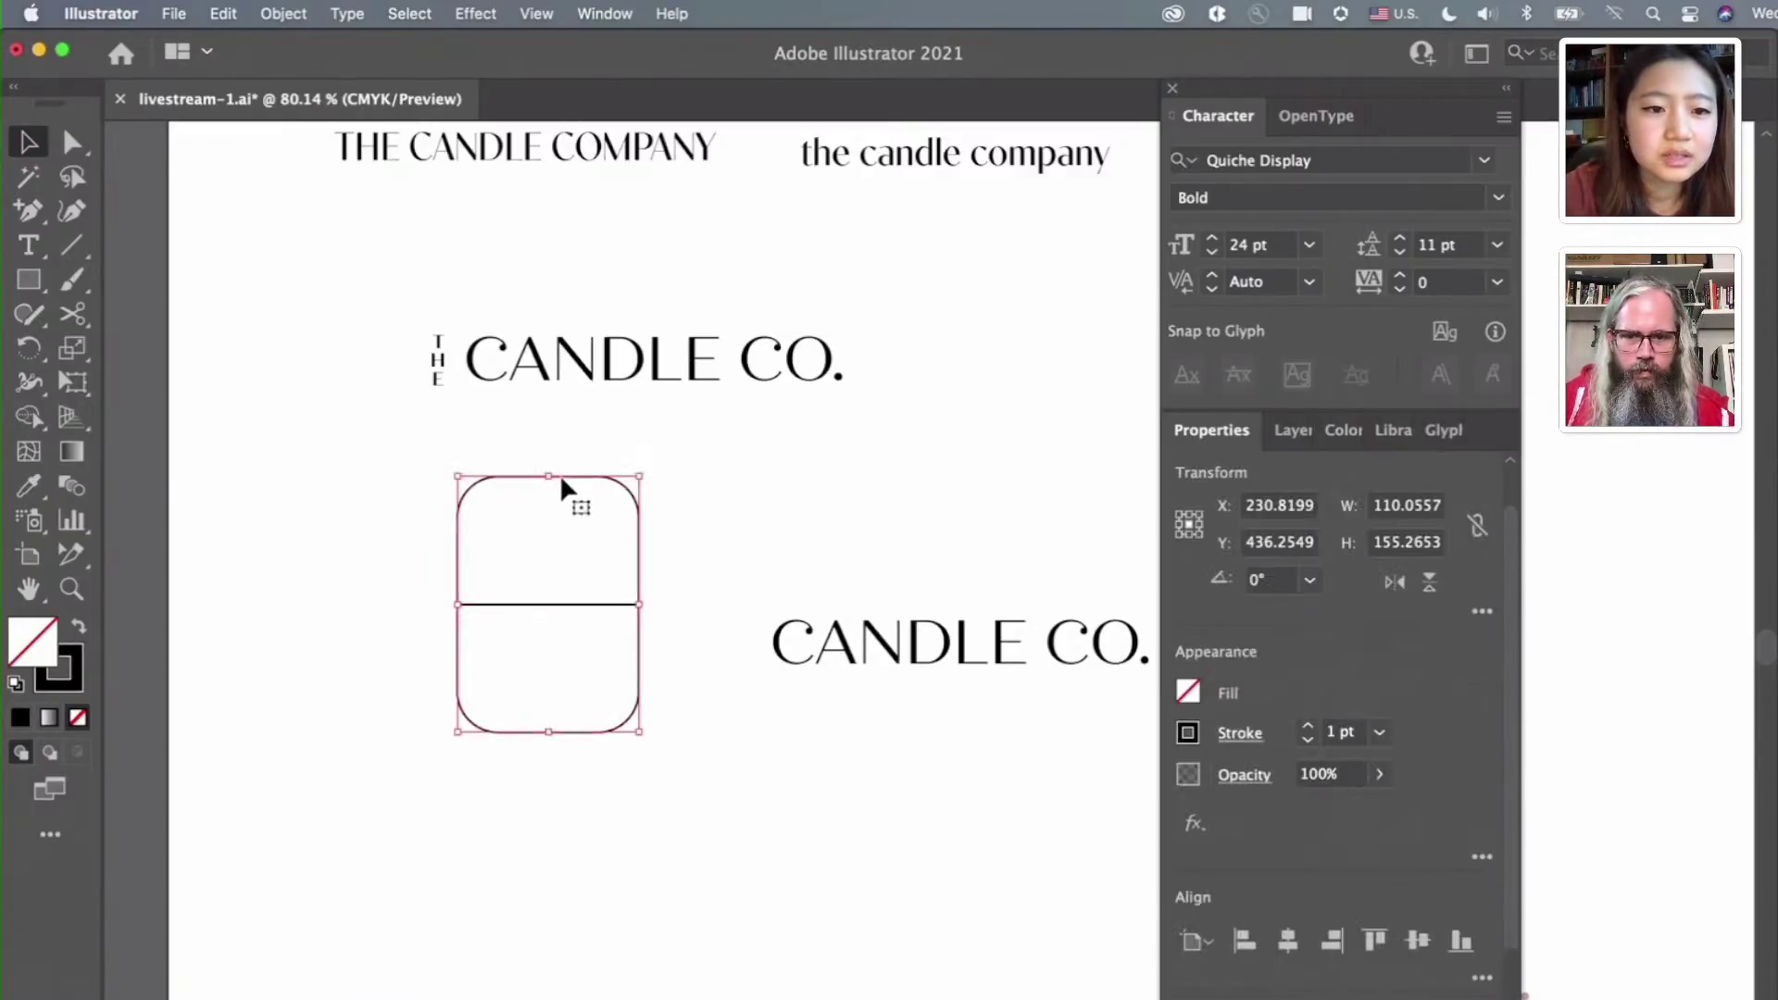
pyautogui.doubleClick(560, 480)
pyautogui.click(562, 482)
pyautogui.moveTo(578, 478); pyautogui.dragTo(578, 387)
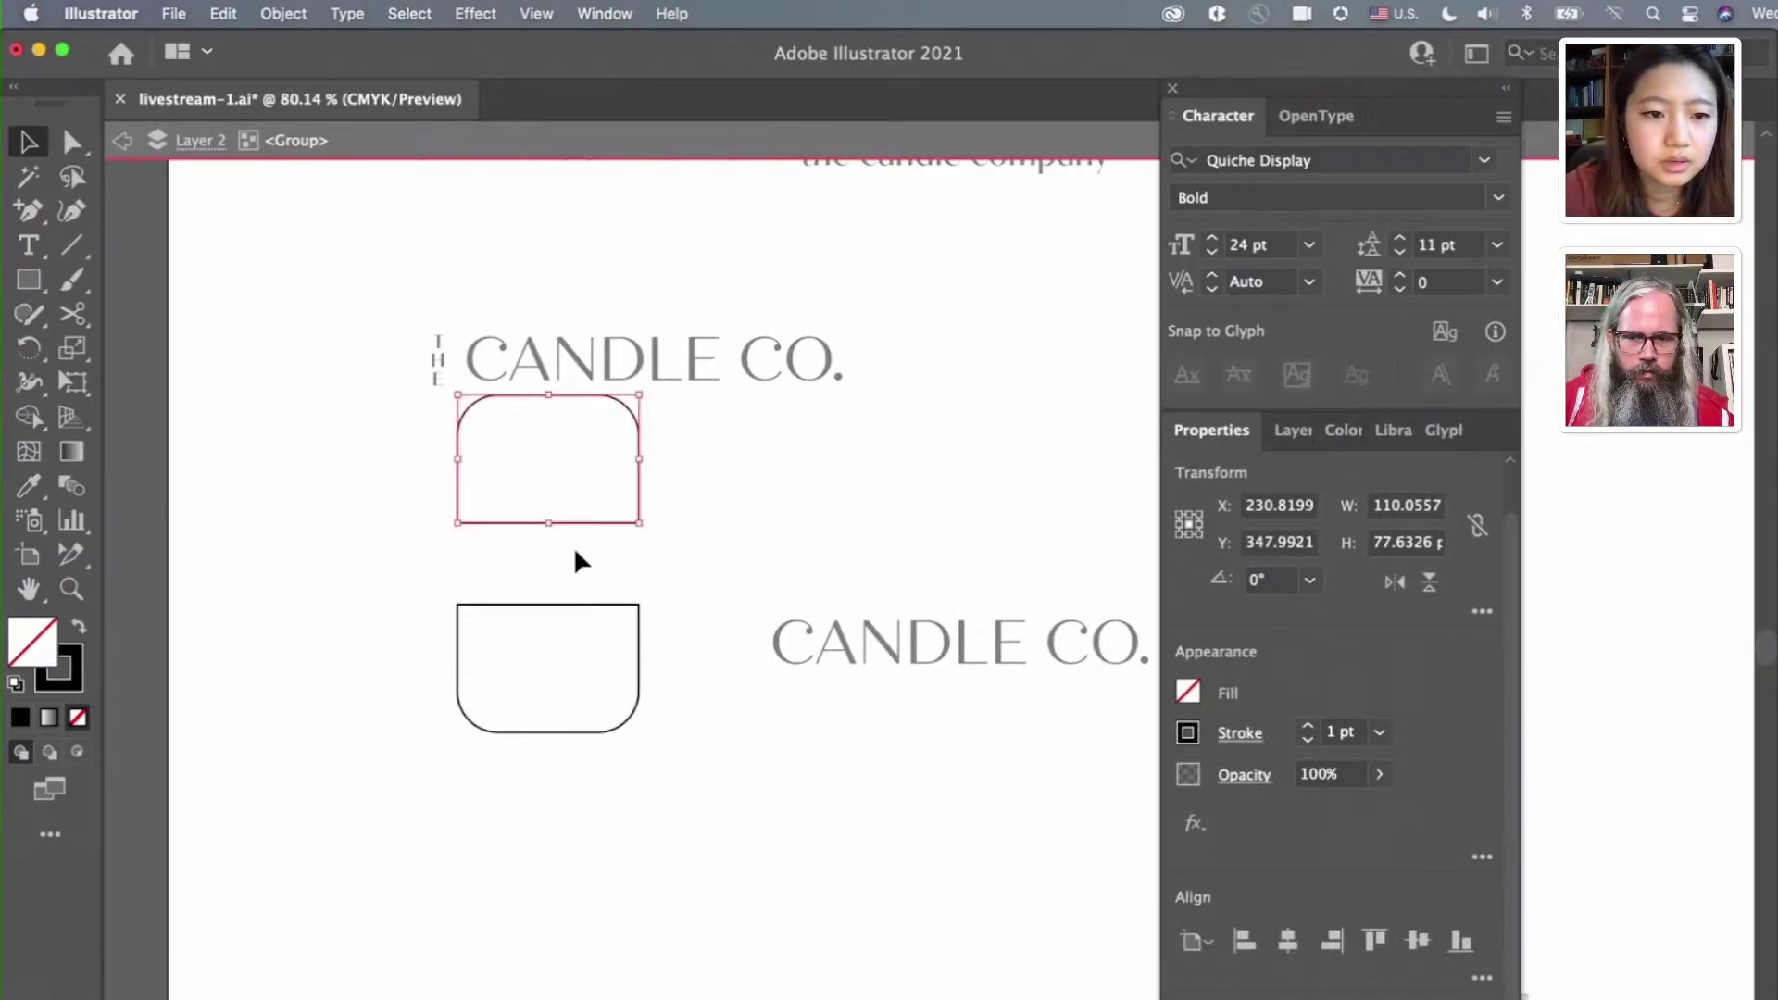
pyautogui.keyDown('shift'); pyautogui.click(575, 612); pyautogui.keyUp('shift')
pyautogui.moveTo(575, 612); pyautogui.dragTo(570, 713)
pyautogui.click(270, 324)
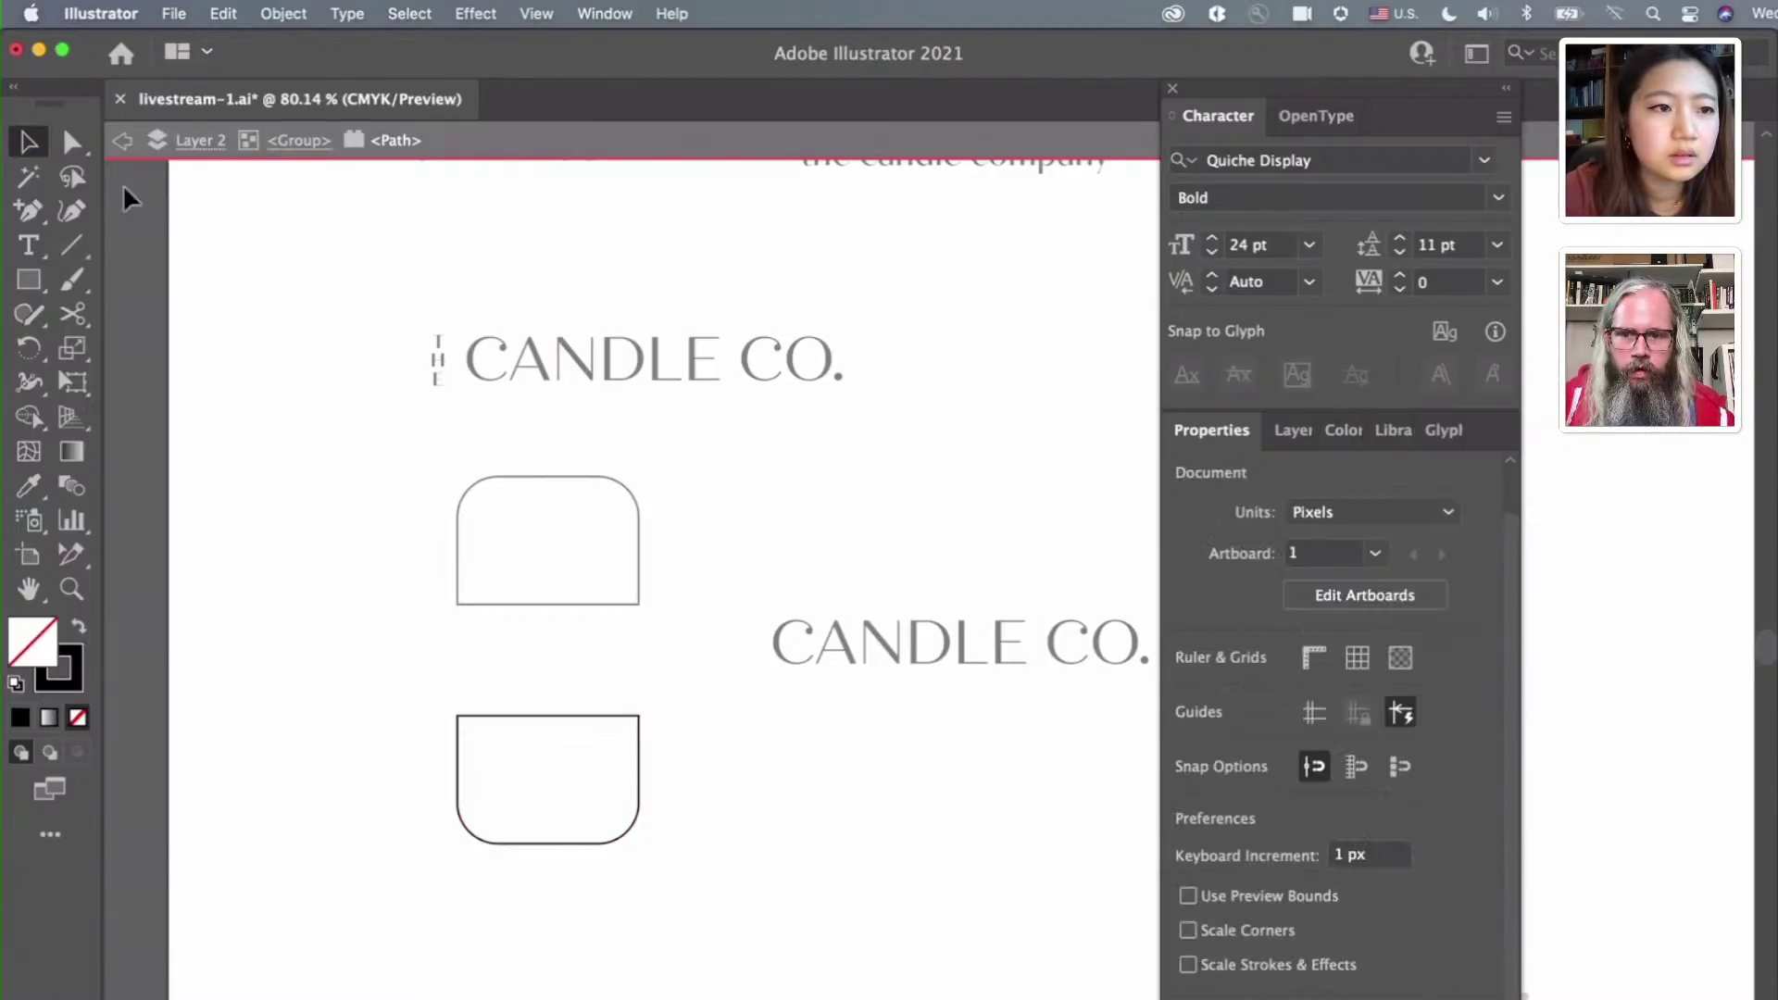
# Leave the isolated group and cut the upper half's outline at its two lower corners with the Scissors tool
pyautogui.click(121, 142)
pyautogui.click(122, 143)
pyautogui.click(121, 143)
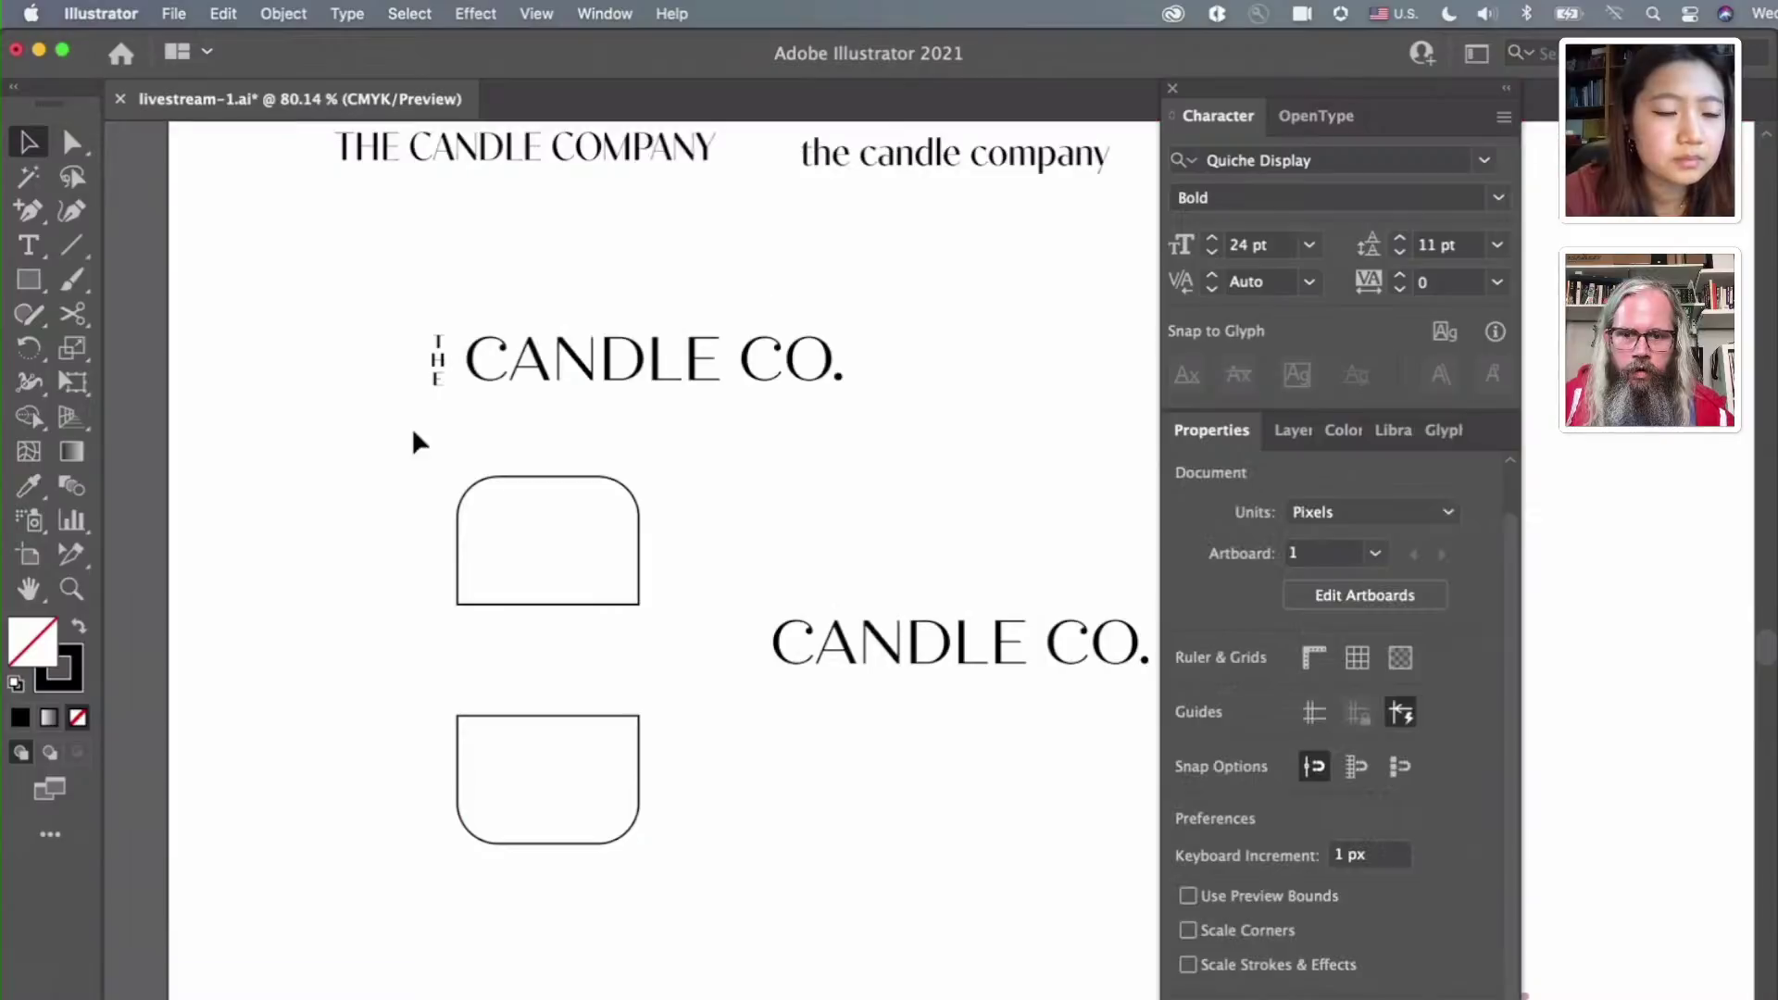
pyautogui.scroll(2, 518, 535)
pyautogui.scroll(2, 519, 538)
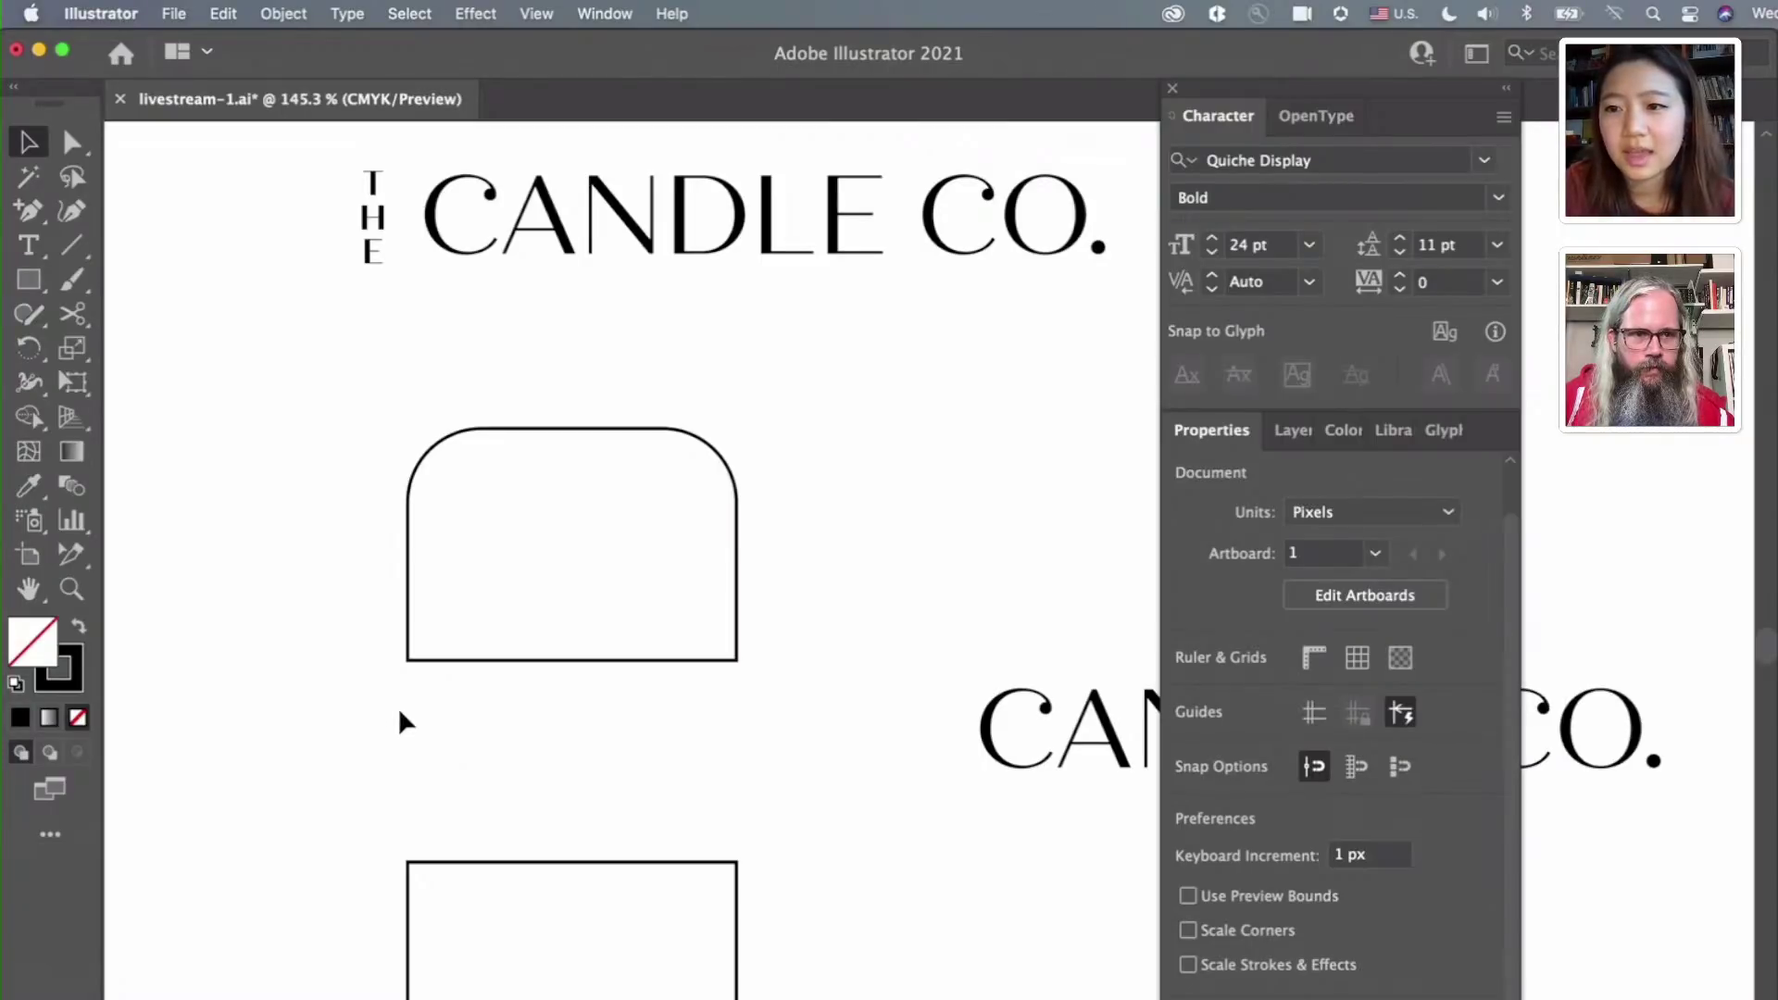
pyautogui.click(77, 315)
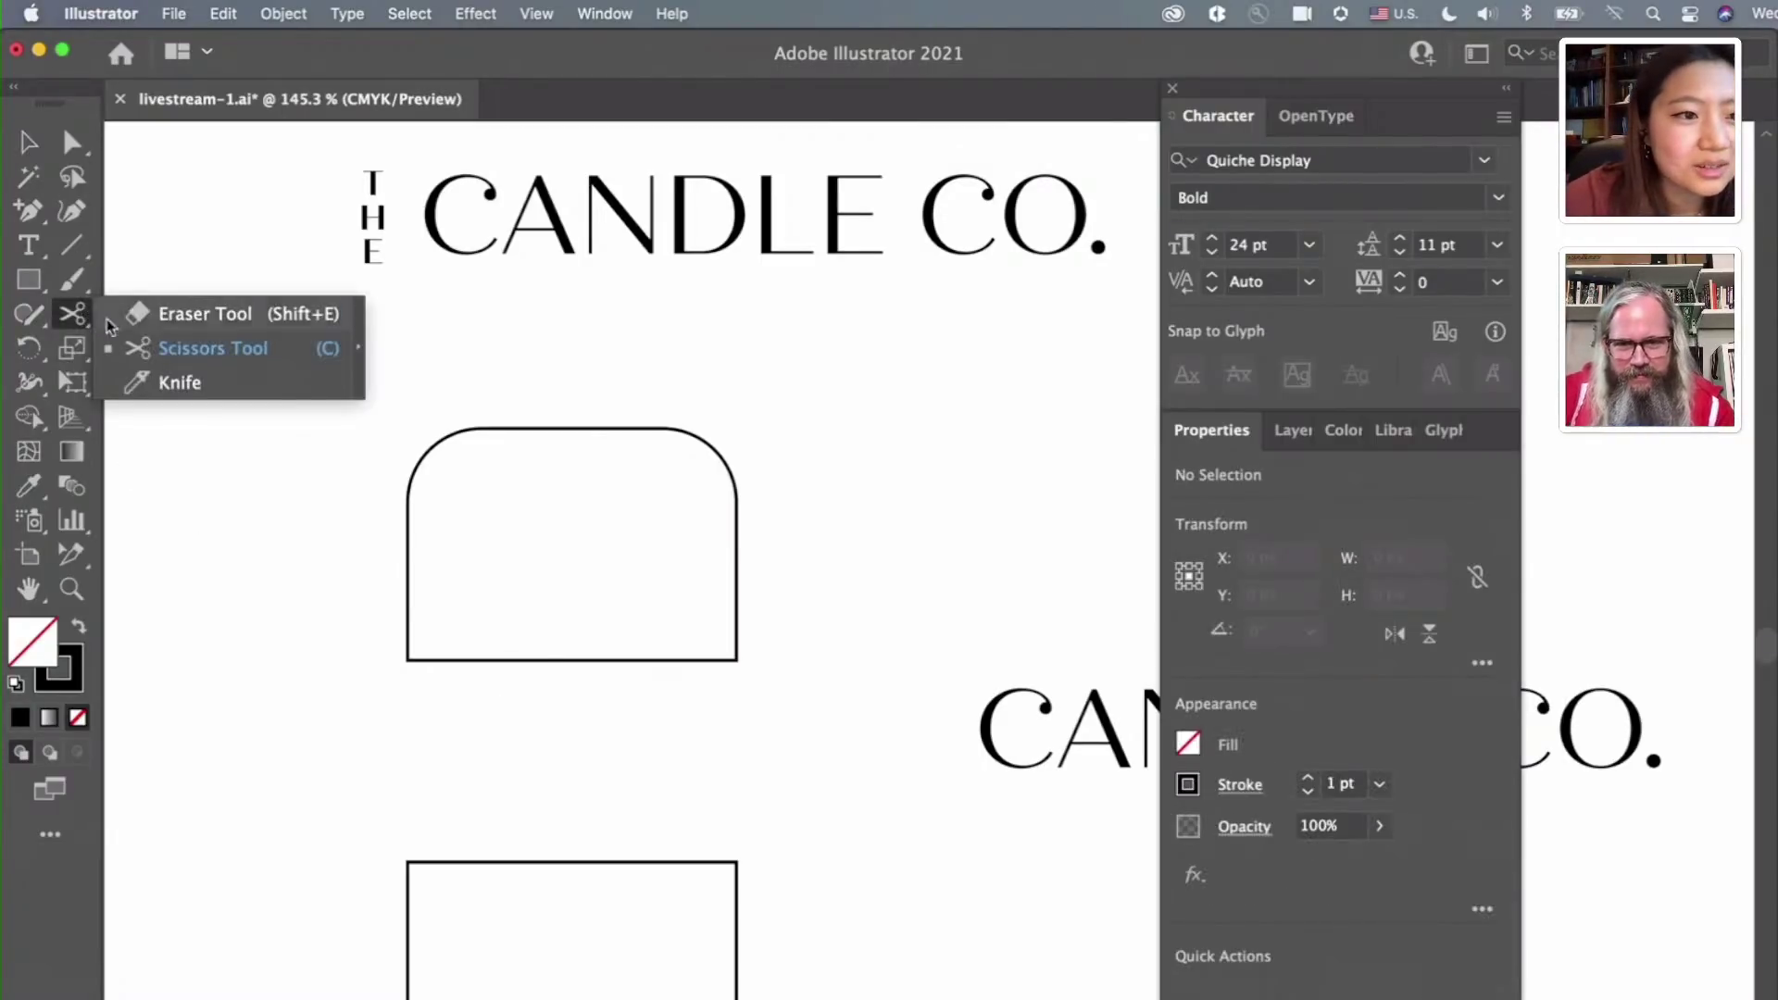
pyautogui.click(286, 354)
pyautogui.click(409, 659)
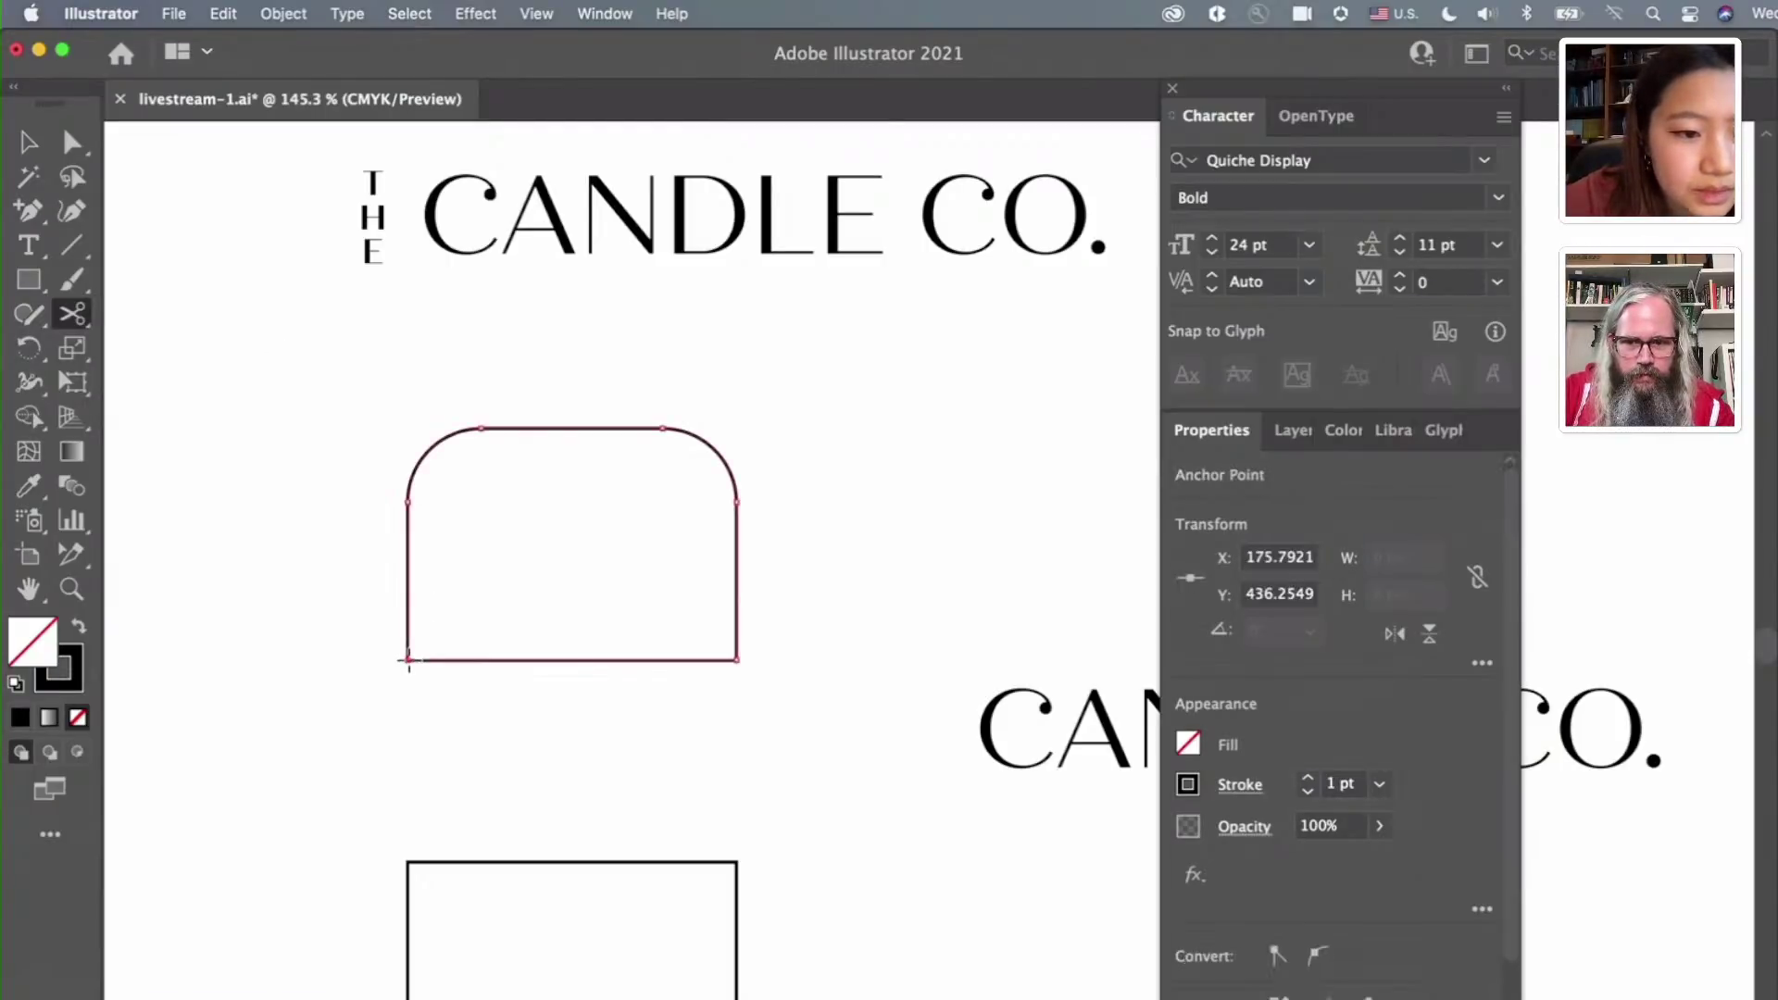
pyautogui.click(738, 661)
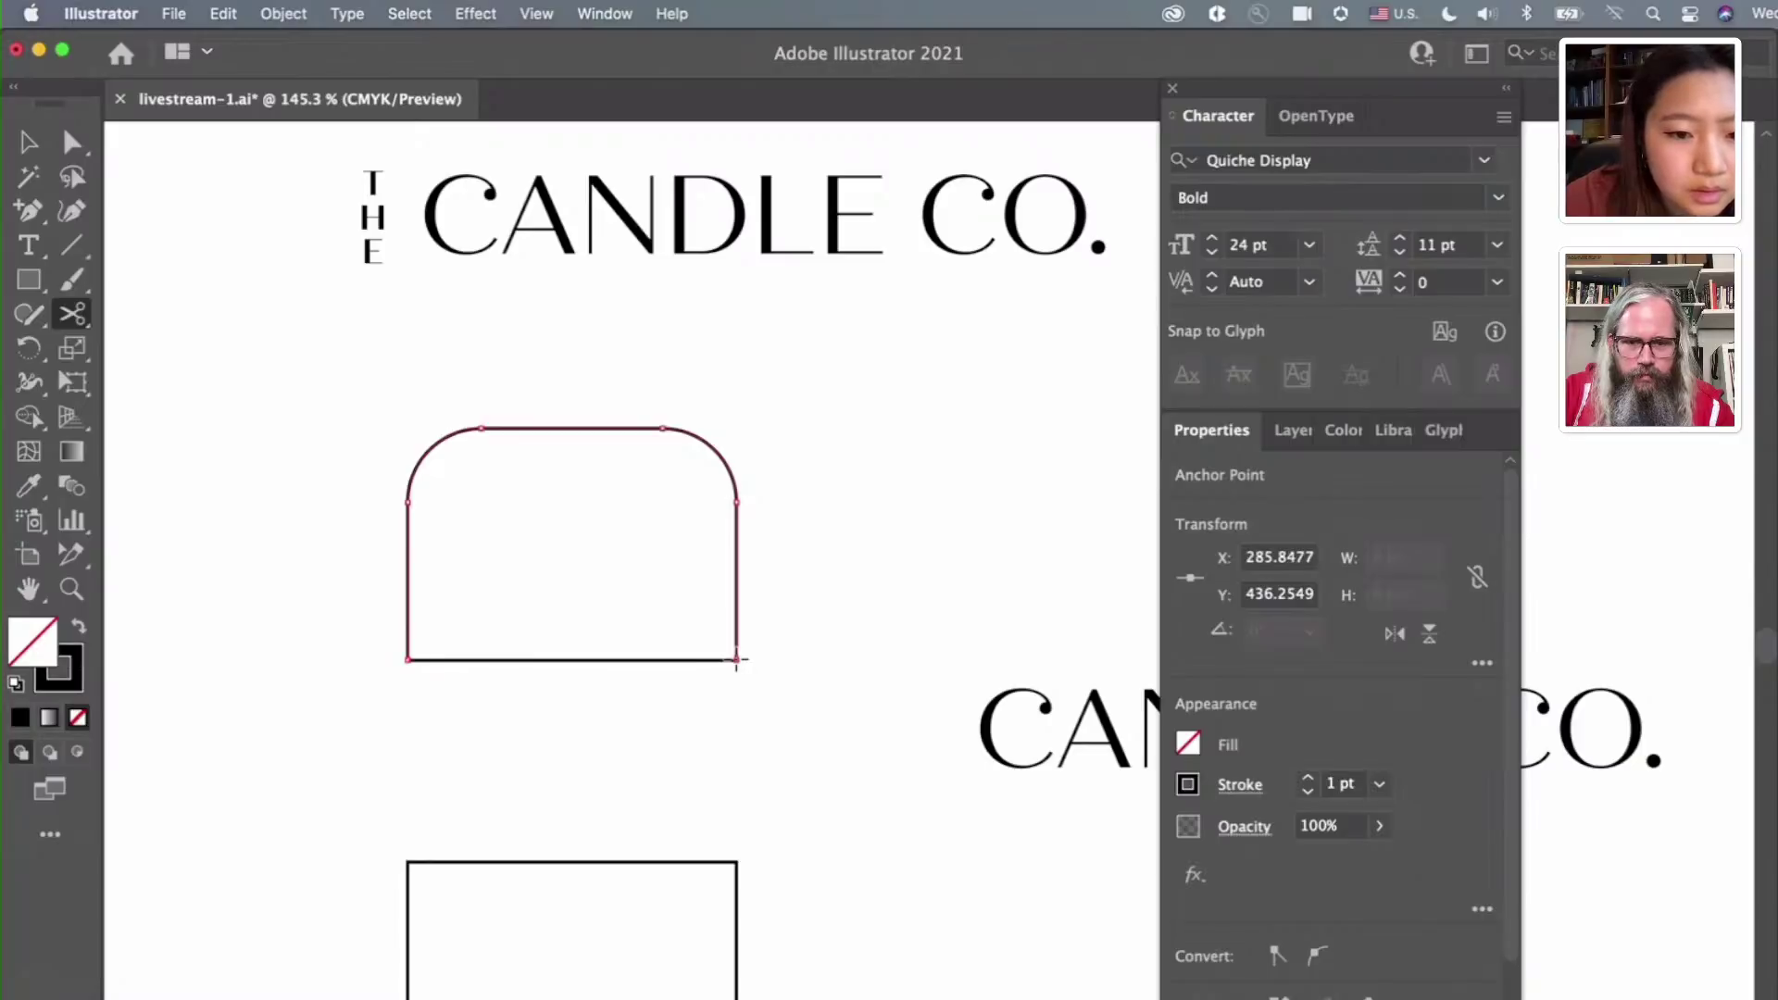
pyautogui.click(72, 141)
pyautogui.click(25, 141)
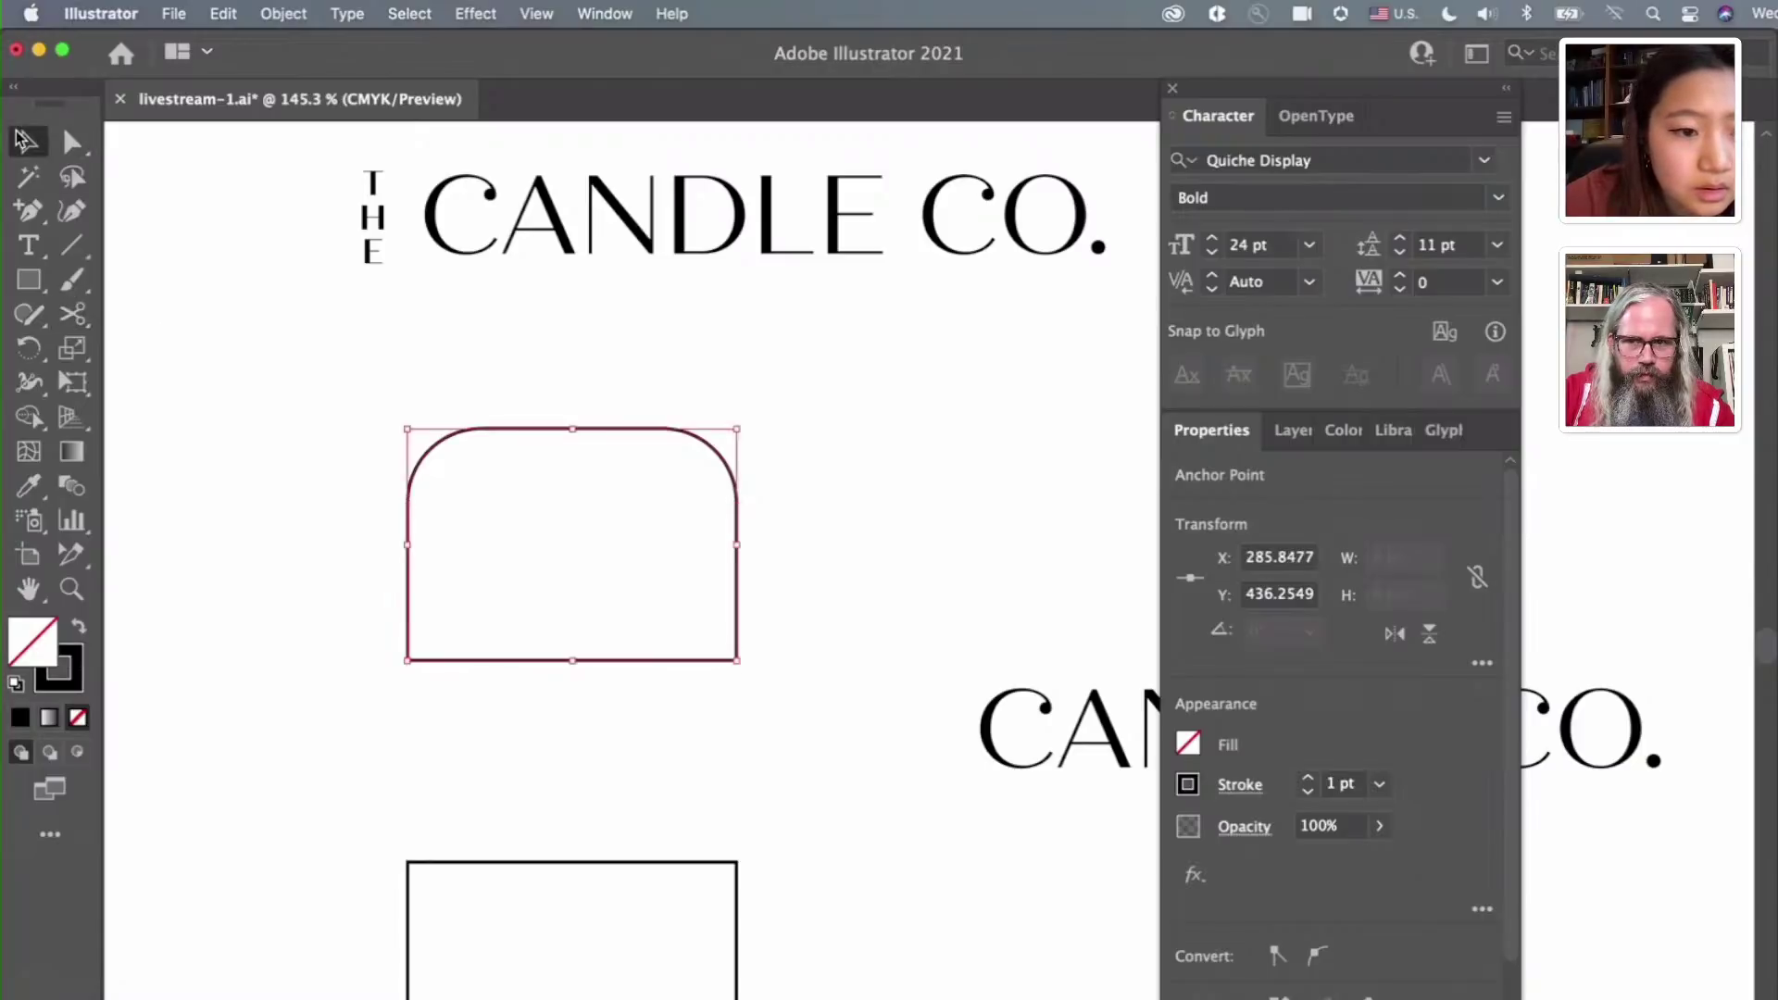
pyautogui.click(512, 656)
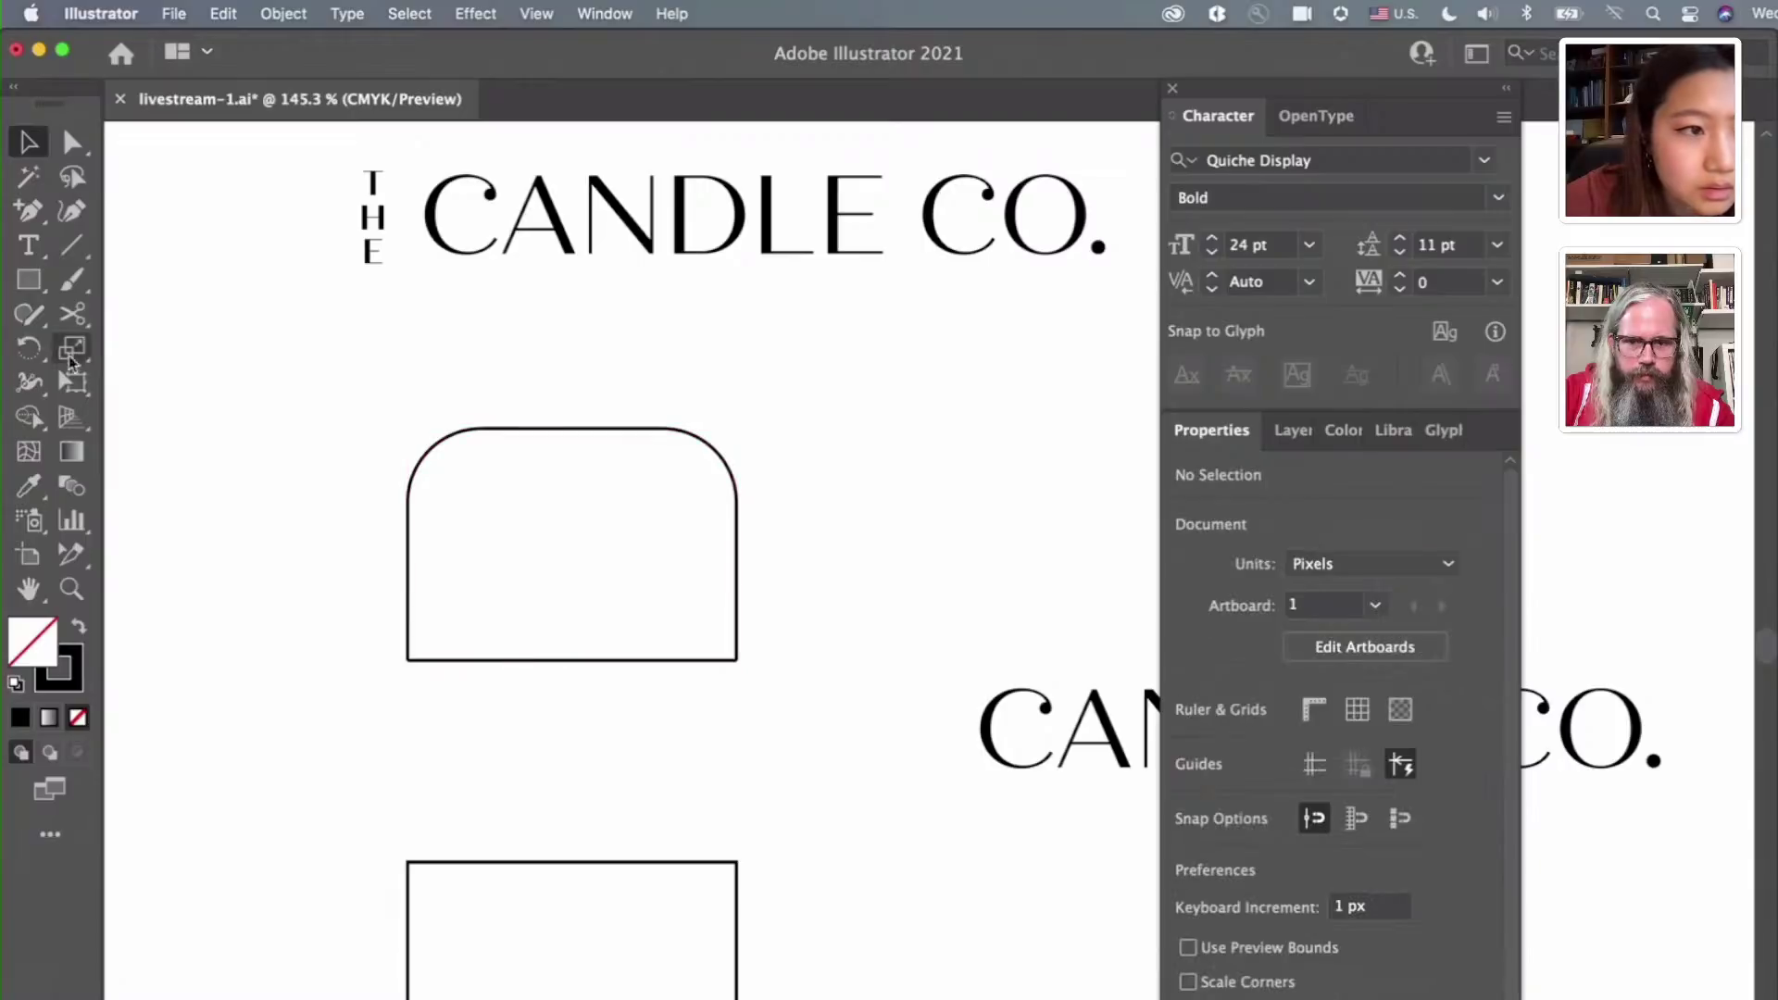
# Cut the upper half's bottom edge just inside its lower-left corner and delete the long segment running to the right corner
pyautogui.click(72, 314)
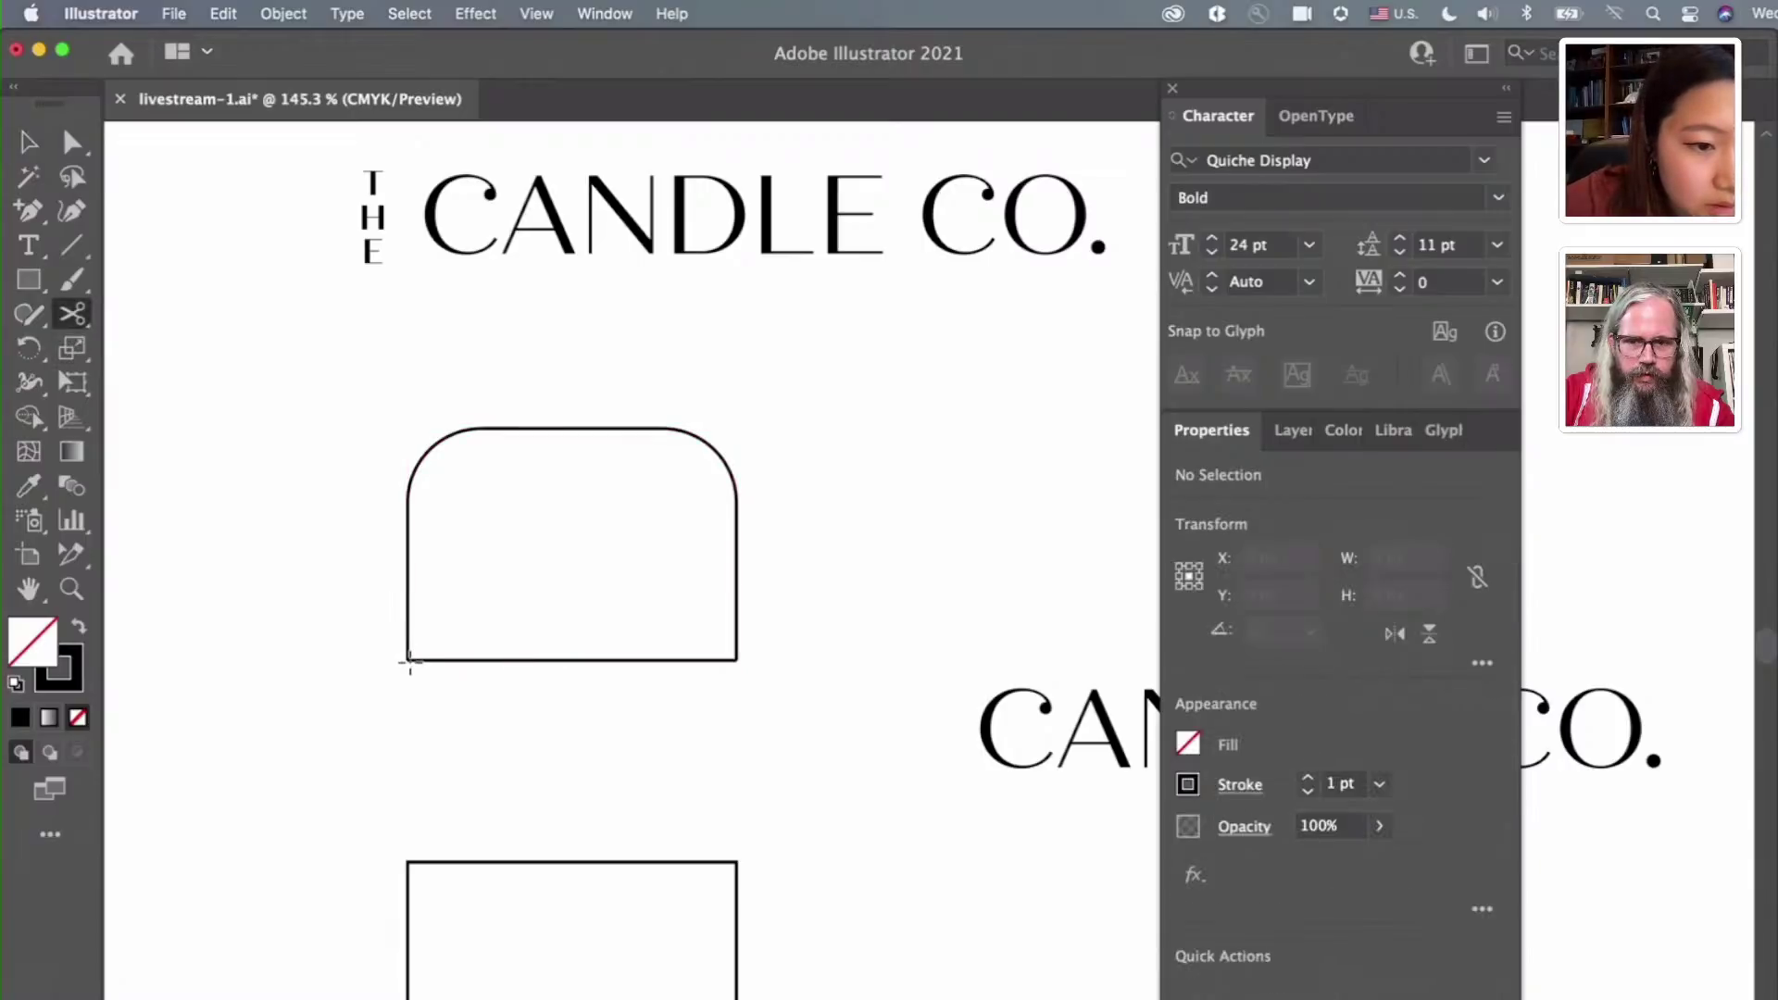
pyautogui.scroll(5, 410, 661)
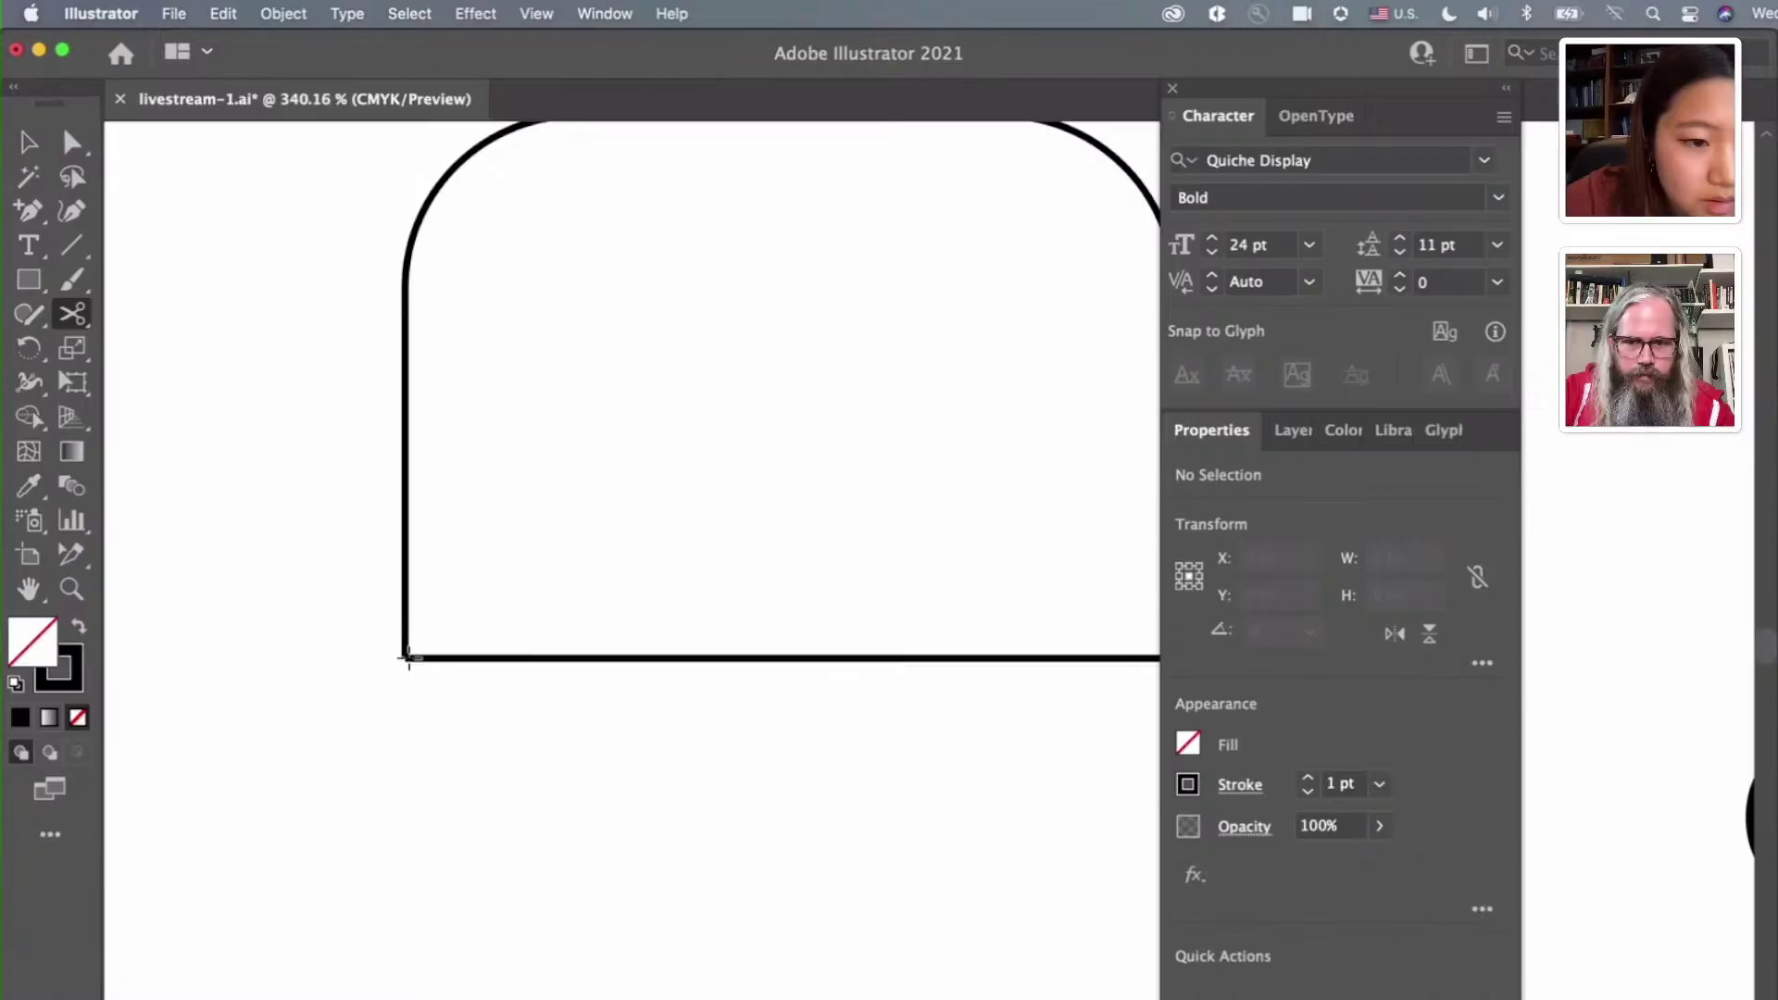
pyautogui.click(72, 143)
pyautogui.click(72, 313)
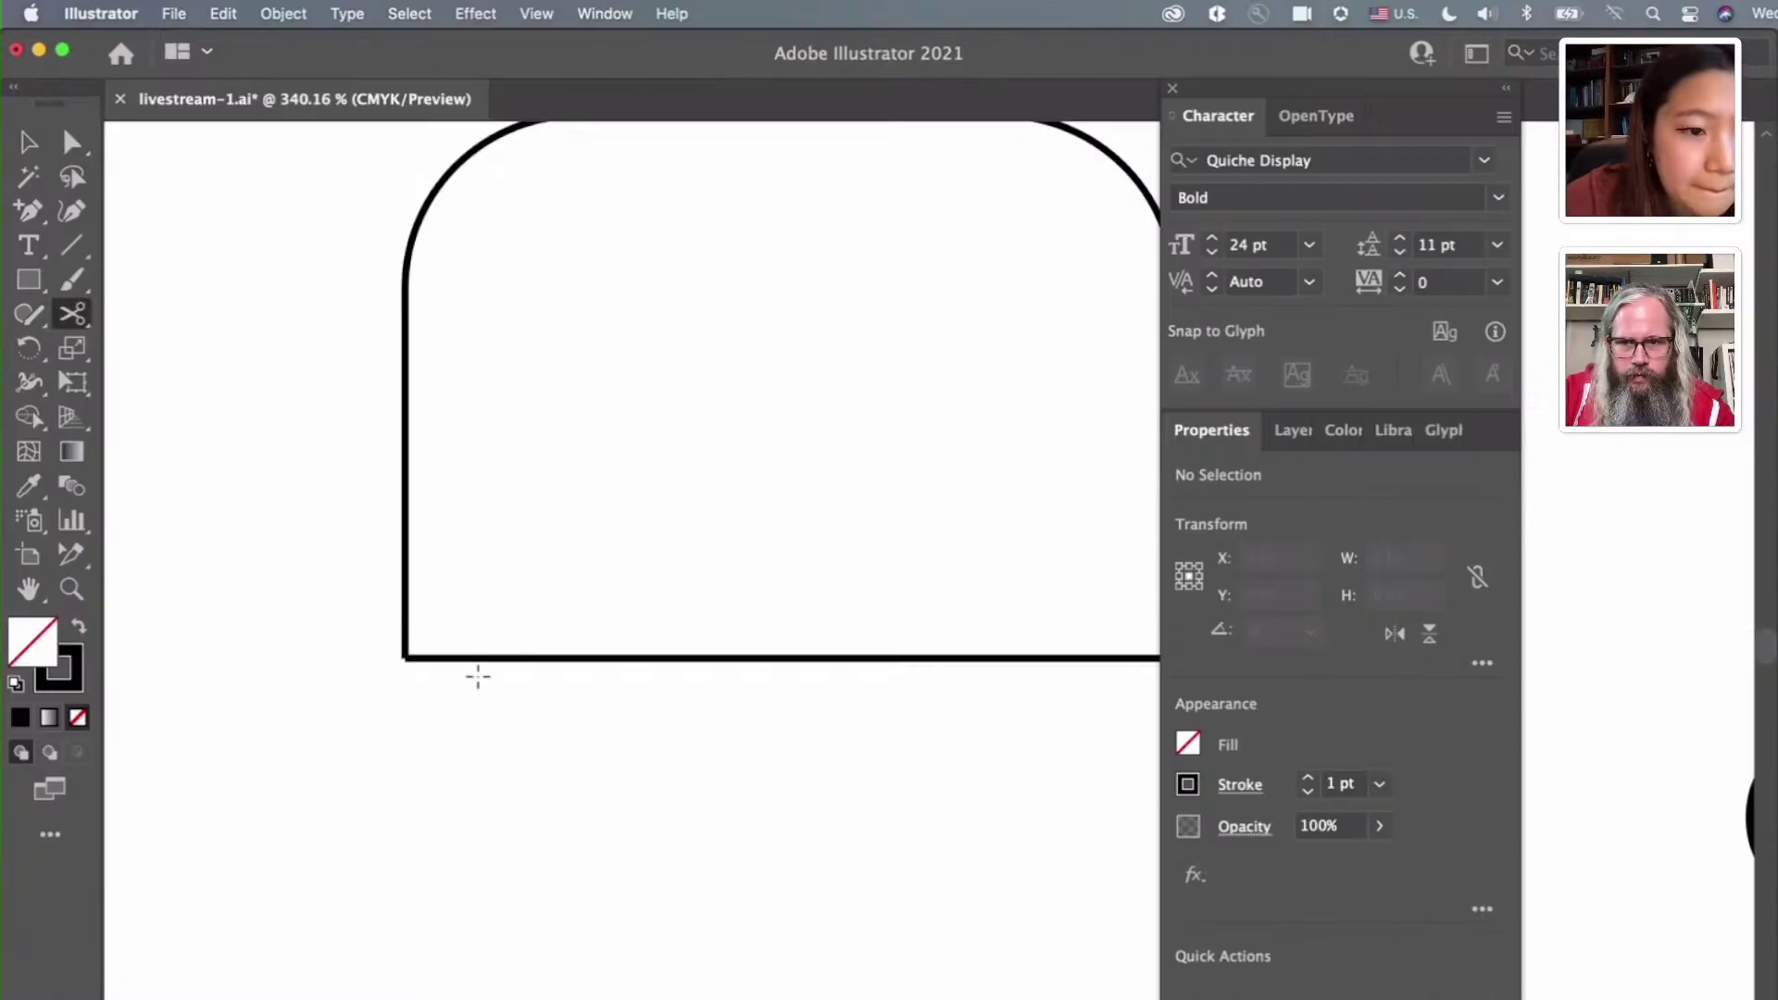
pyautogui.click(446, 656)
pyautogui.scroll(-3, 447, 658)
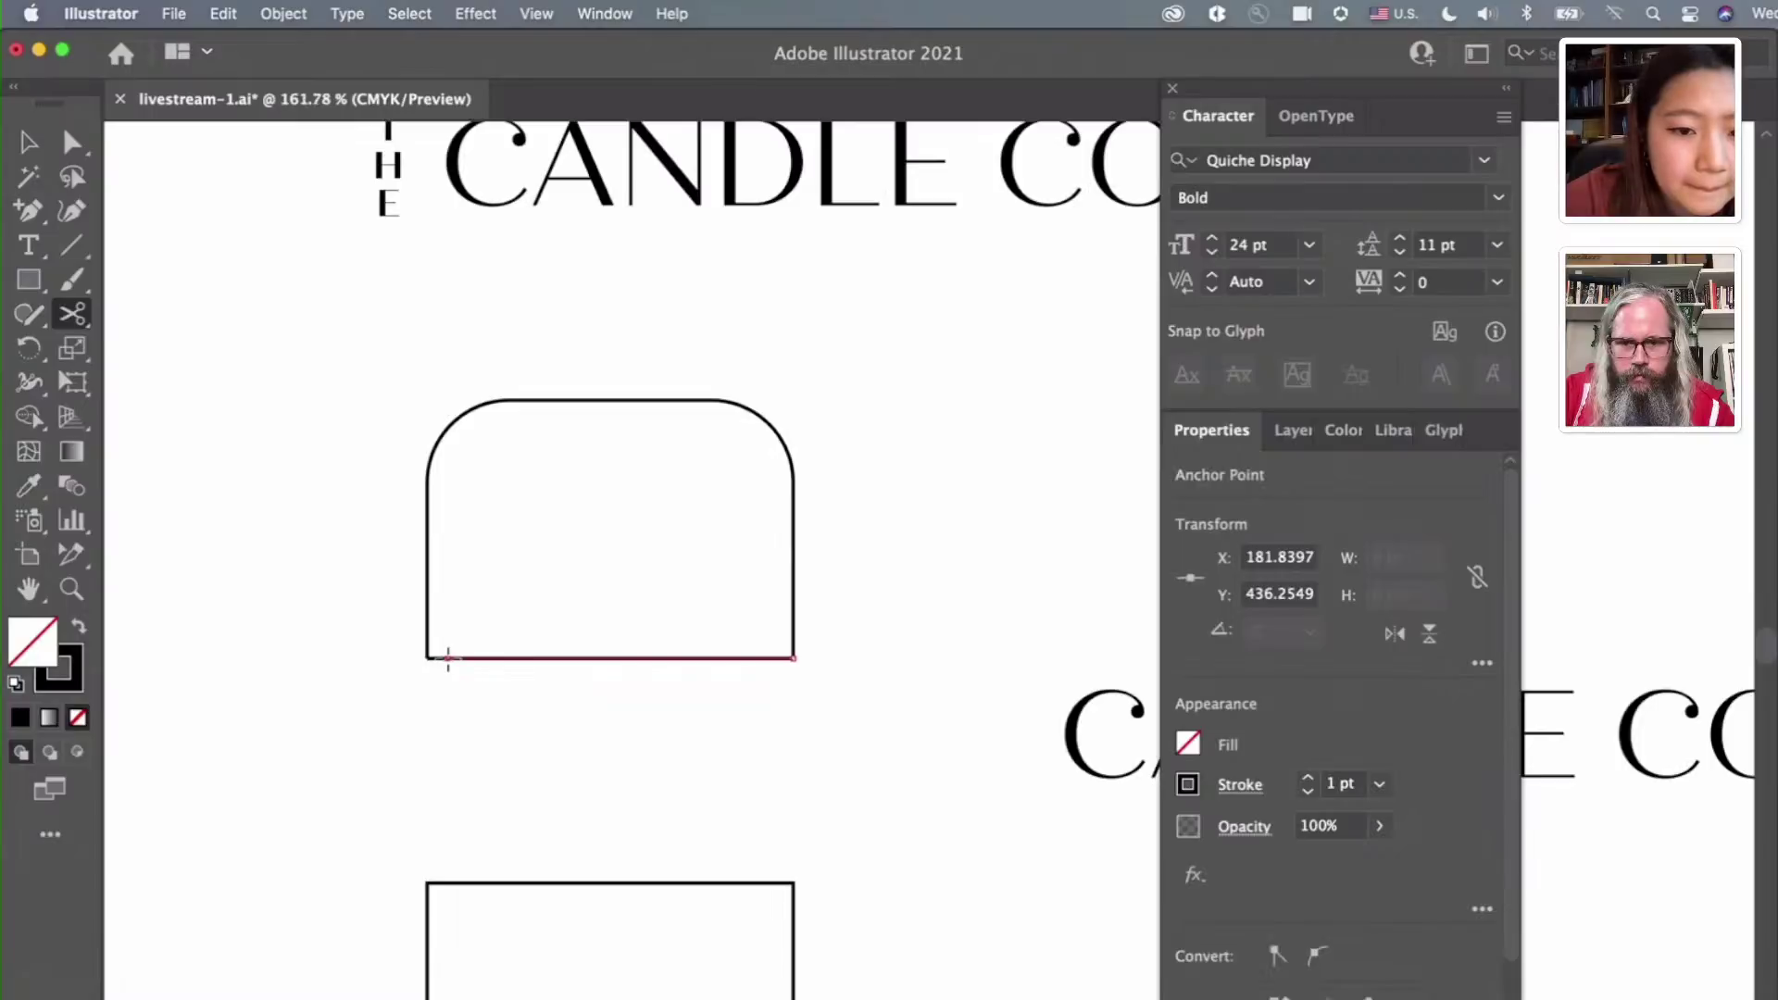
pyautogui.press('Delete')
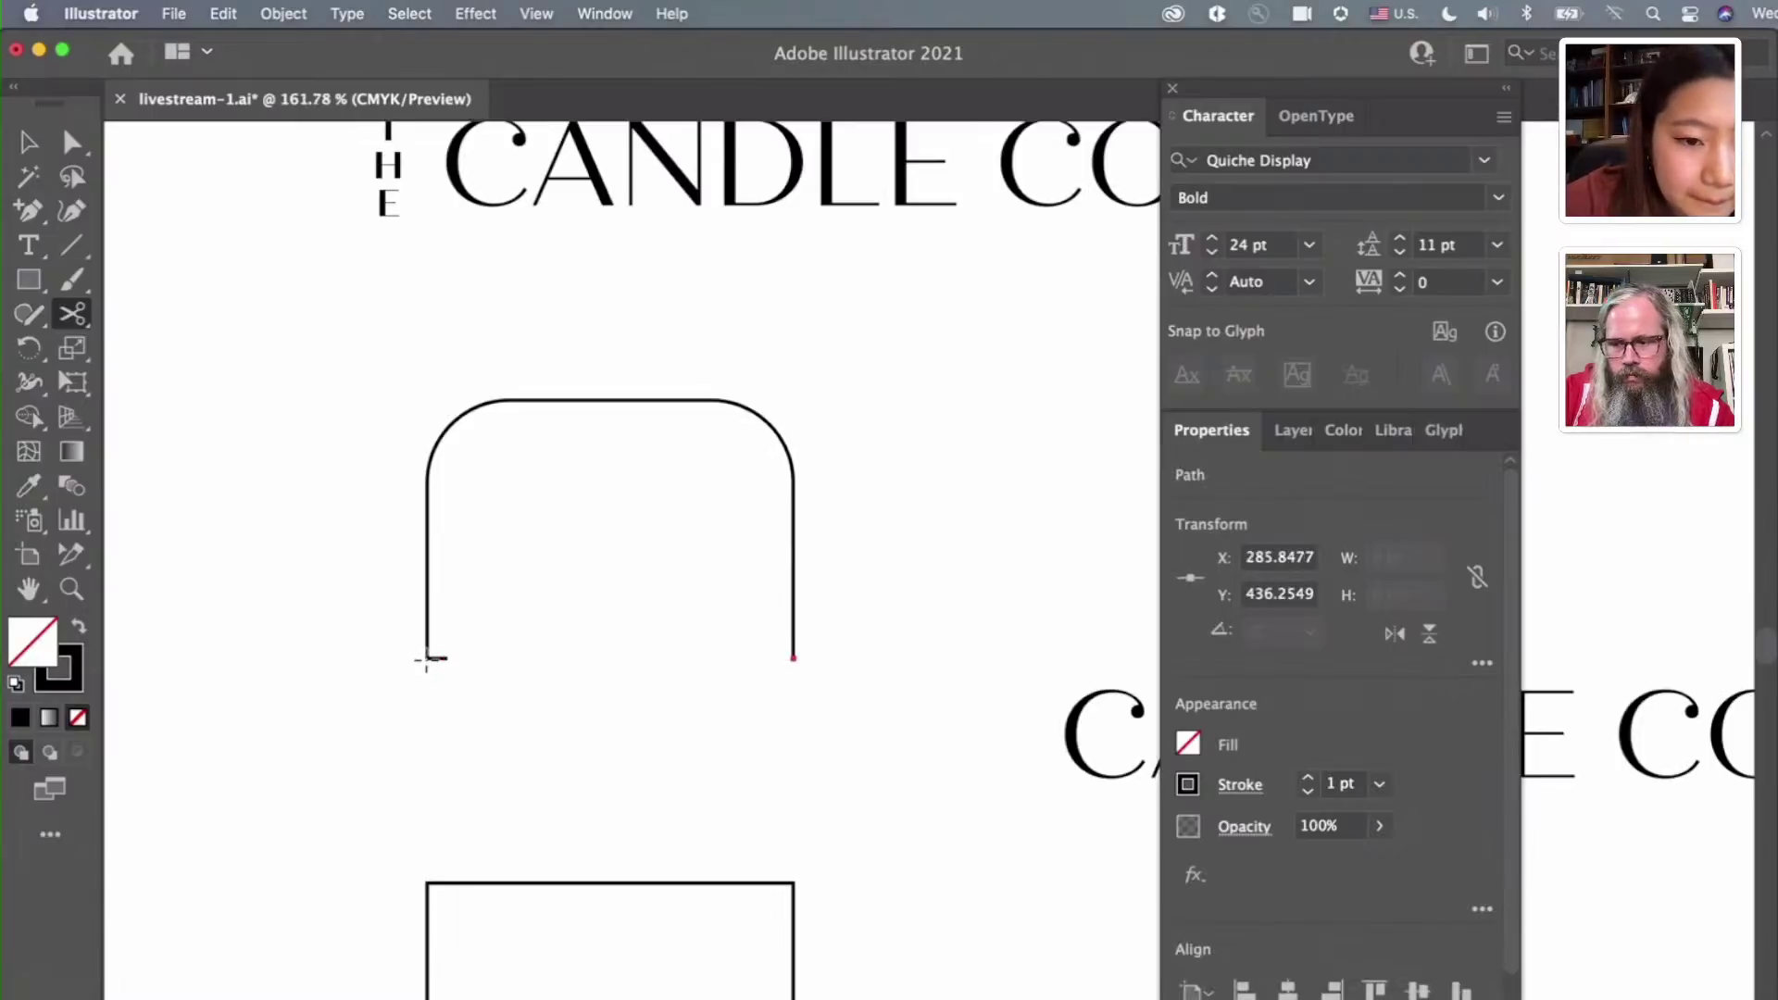
# Trim off the short leftover stub at the upper half's lower-left corner
pyautogui.scroll(3, 426, 659)
pyautogui.click(436, 657)
pyautogui.press('Delete')
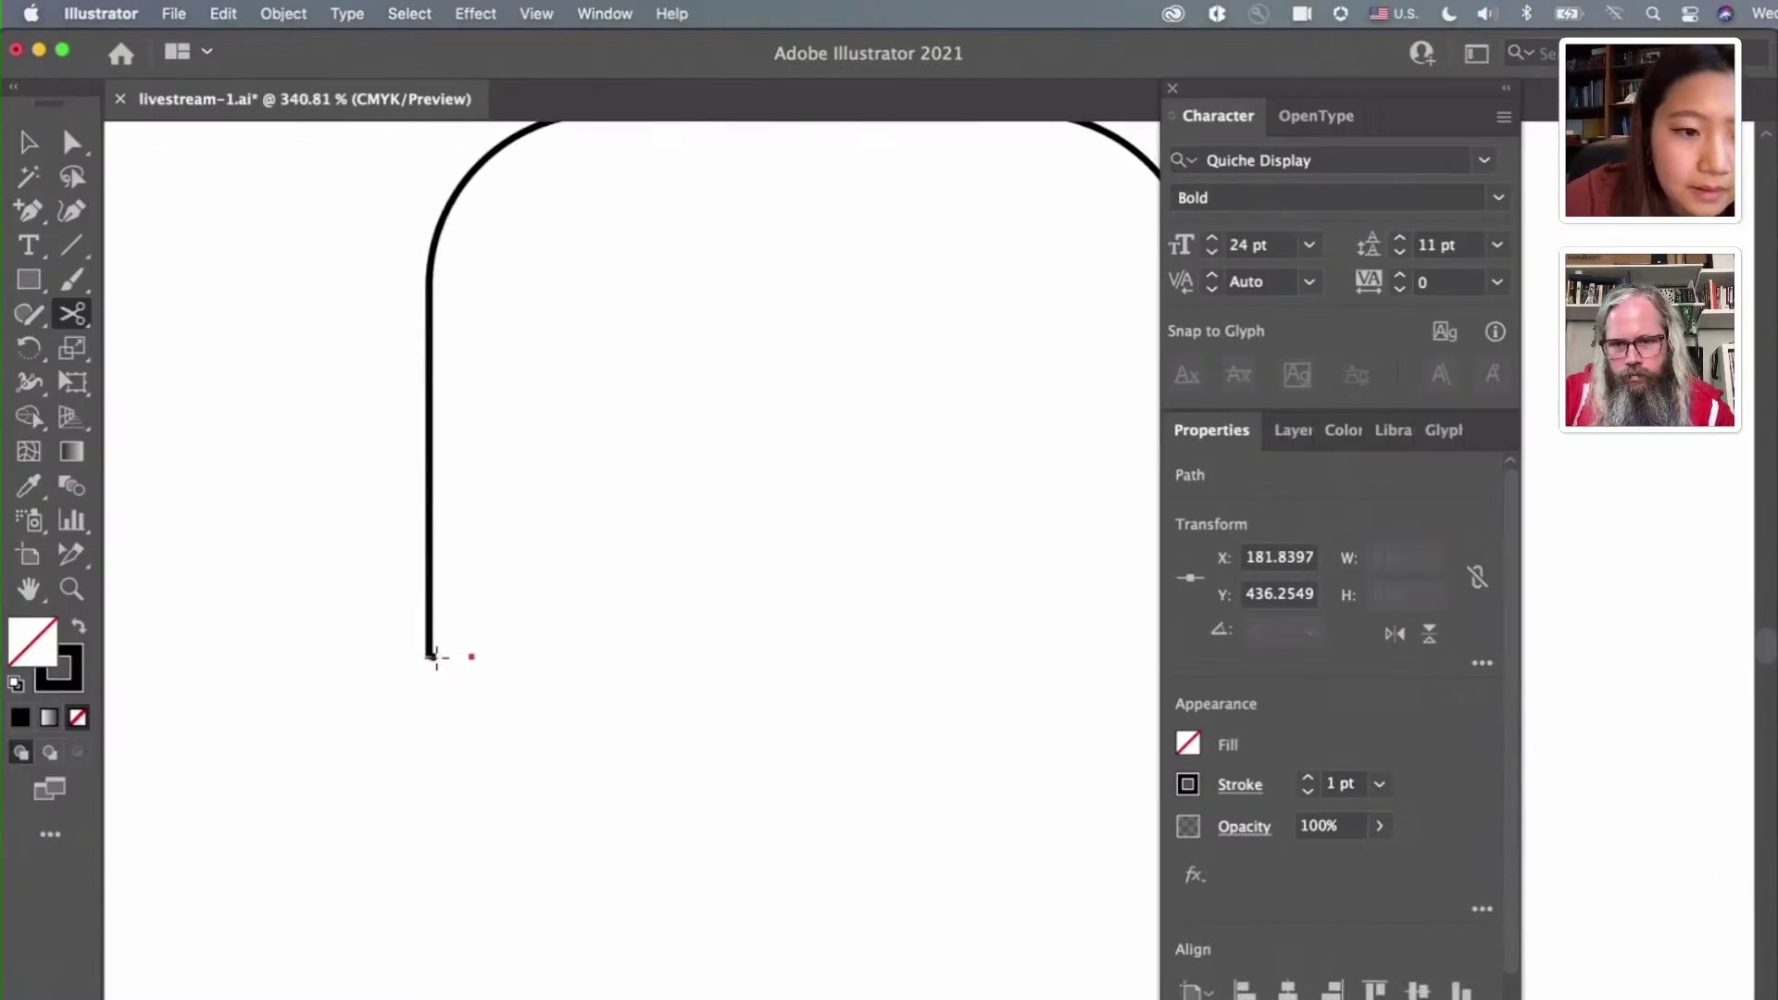
pyautogui.press('Delete')
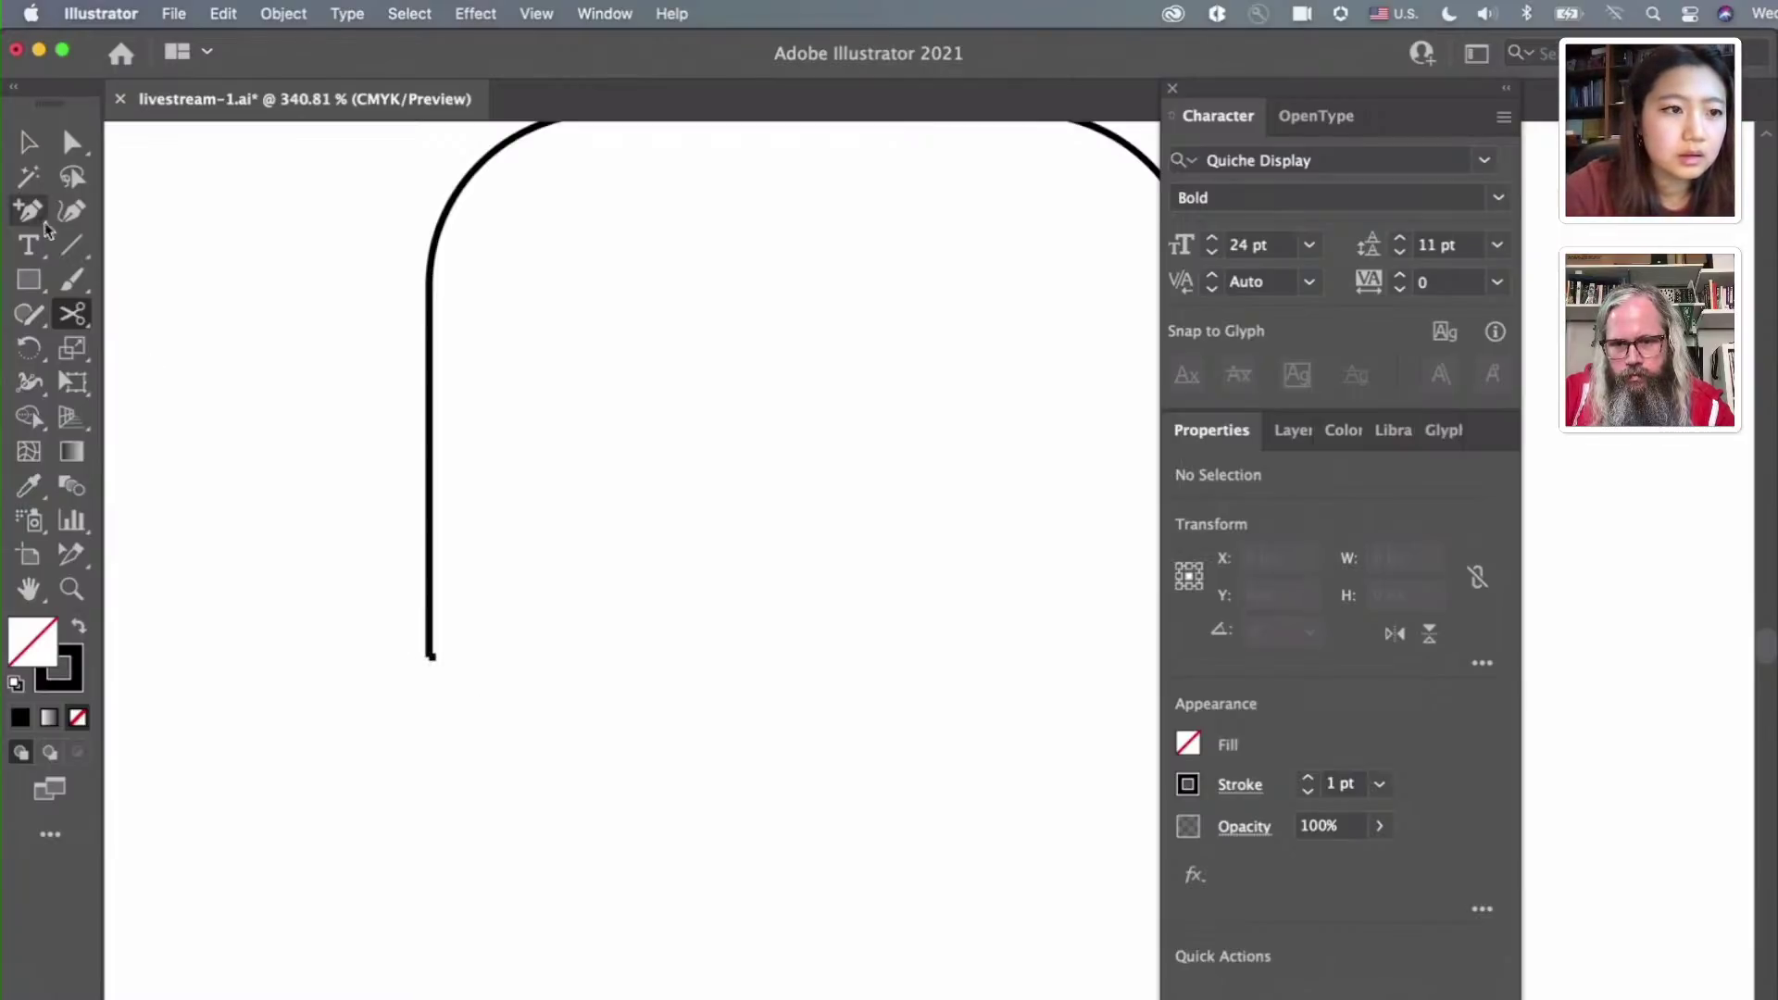
pyautogui.press('a')
pyautogui.moveTo(484, 699); pyautogui.dragTo(434, 666)
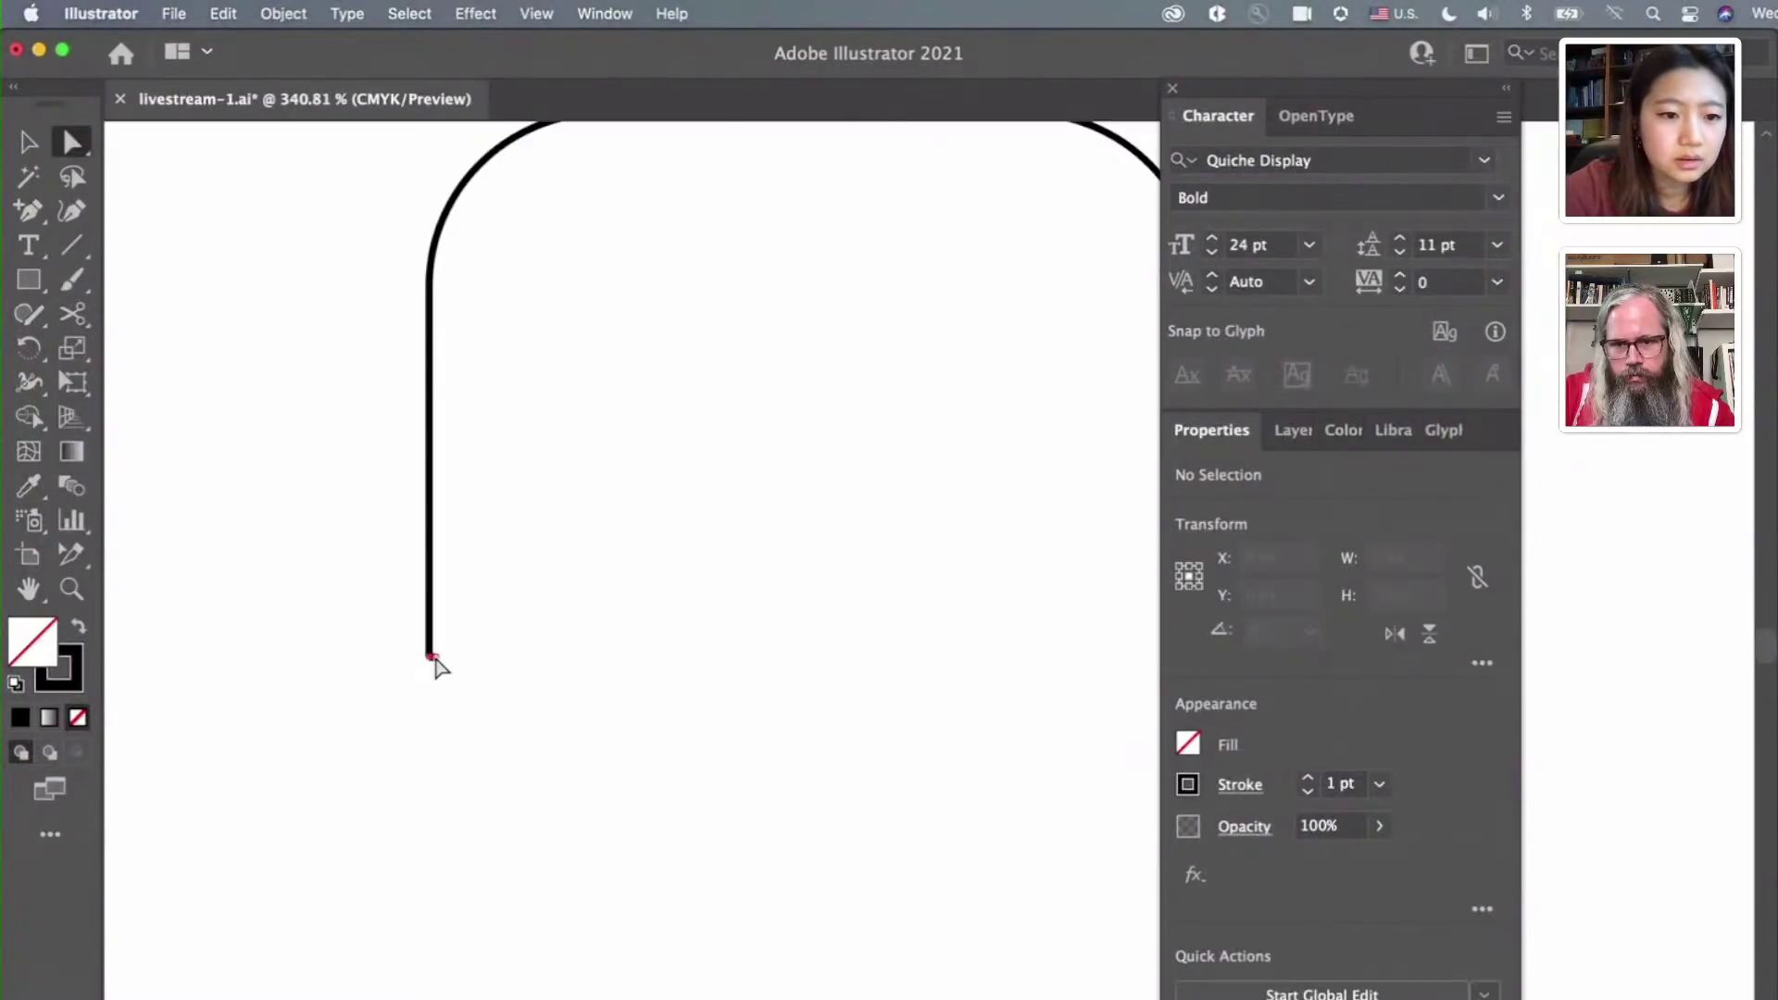
pyautogui.scroll(-4, 583, 752)
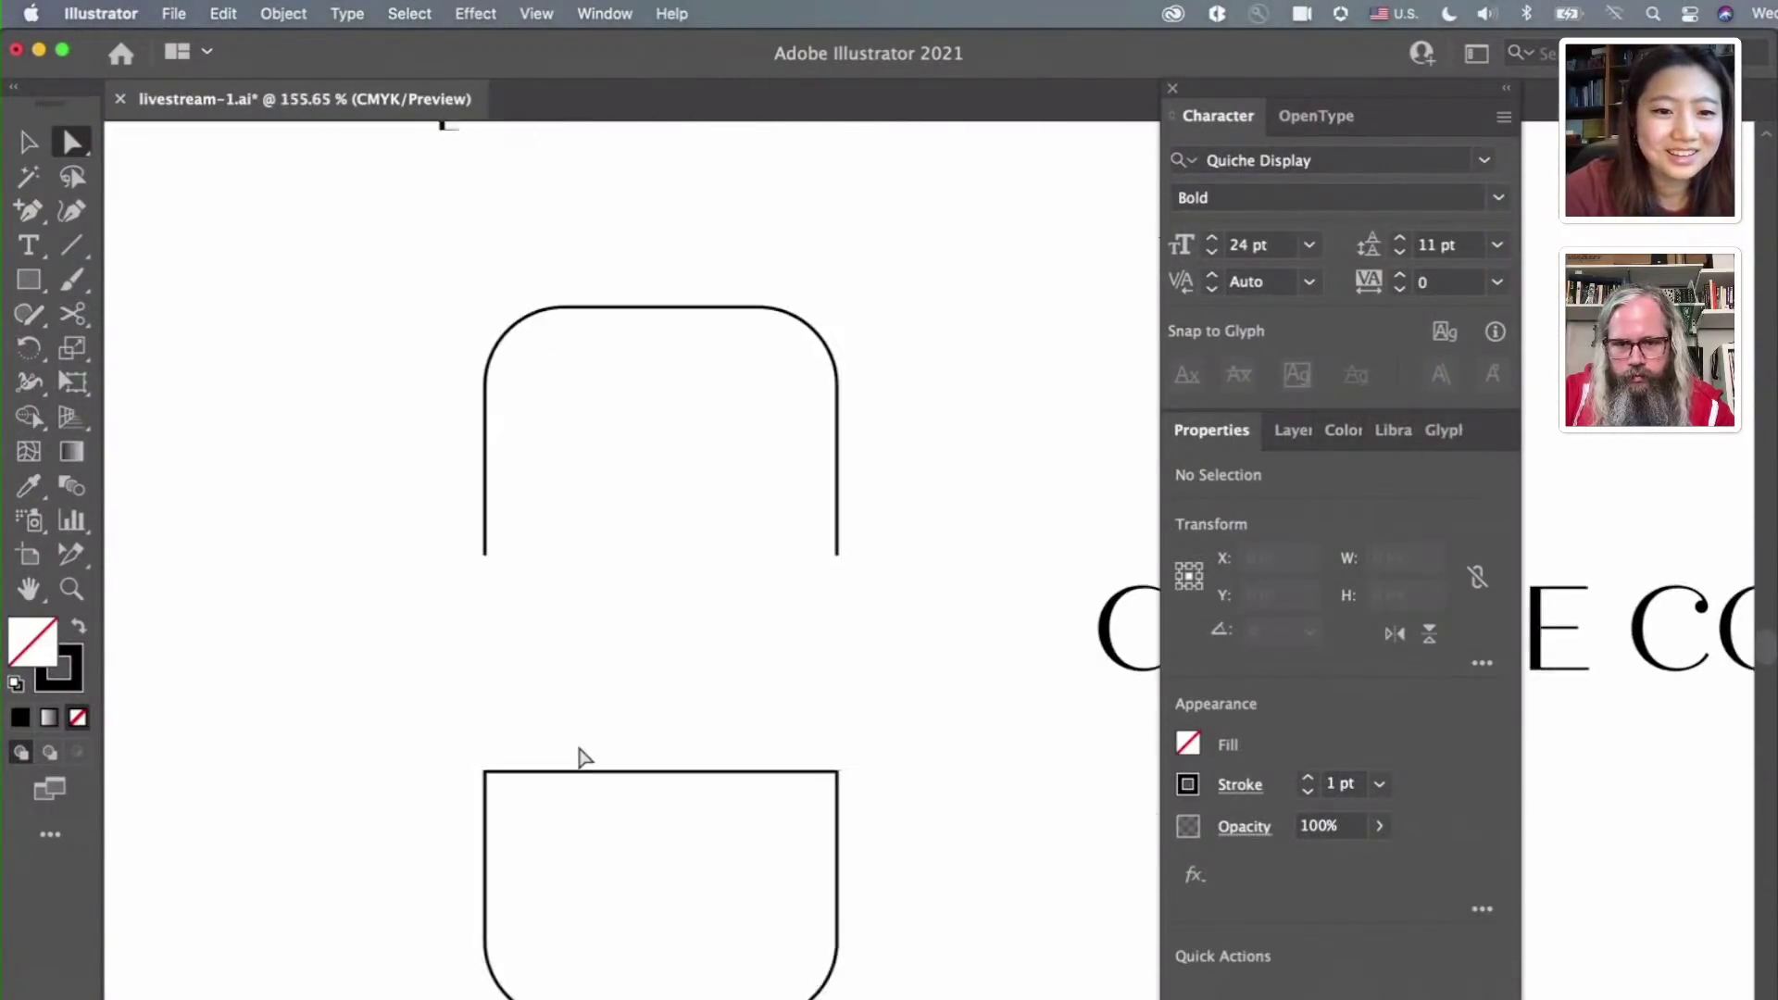
# Cut the lower half's outline at its two upper corners and delete its top edge
pyautogui.scroll(3, 584, 749)
pyautogui.scroll(-1, 588, 746)
pyautogui.hscroll(1, 588, 747)
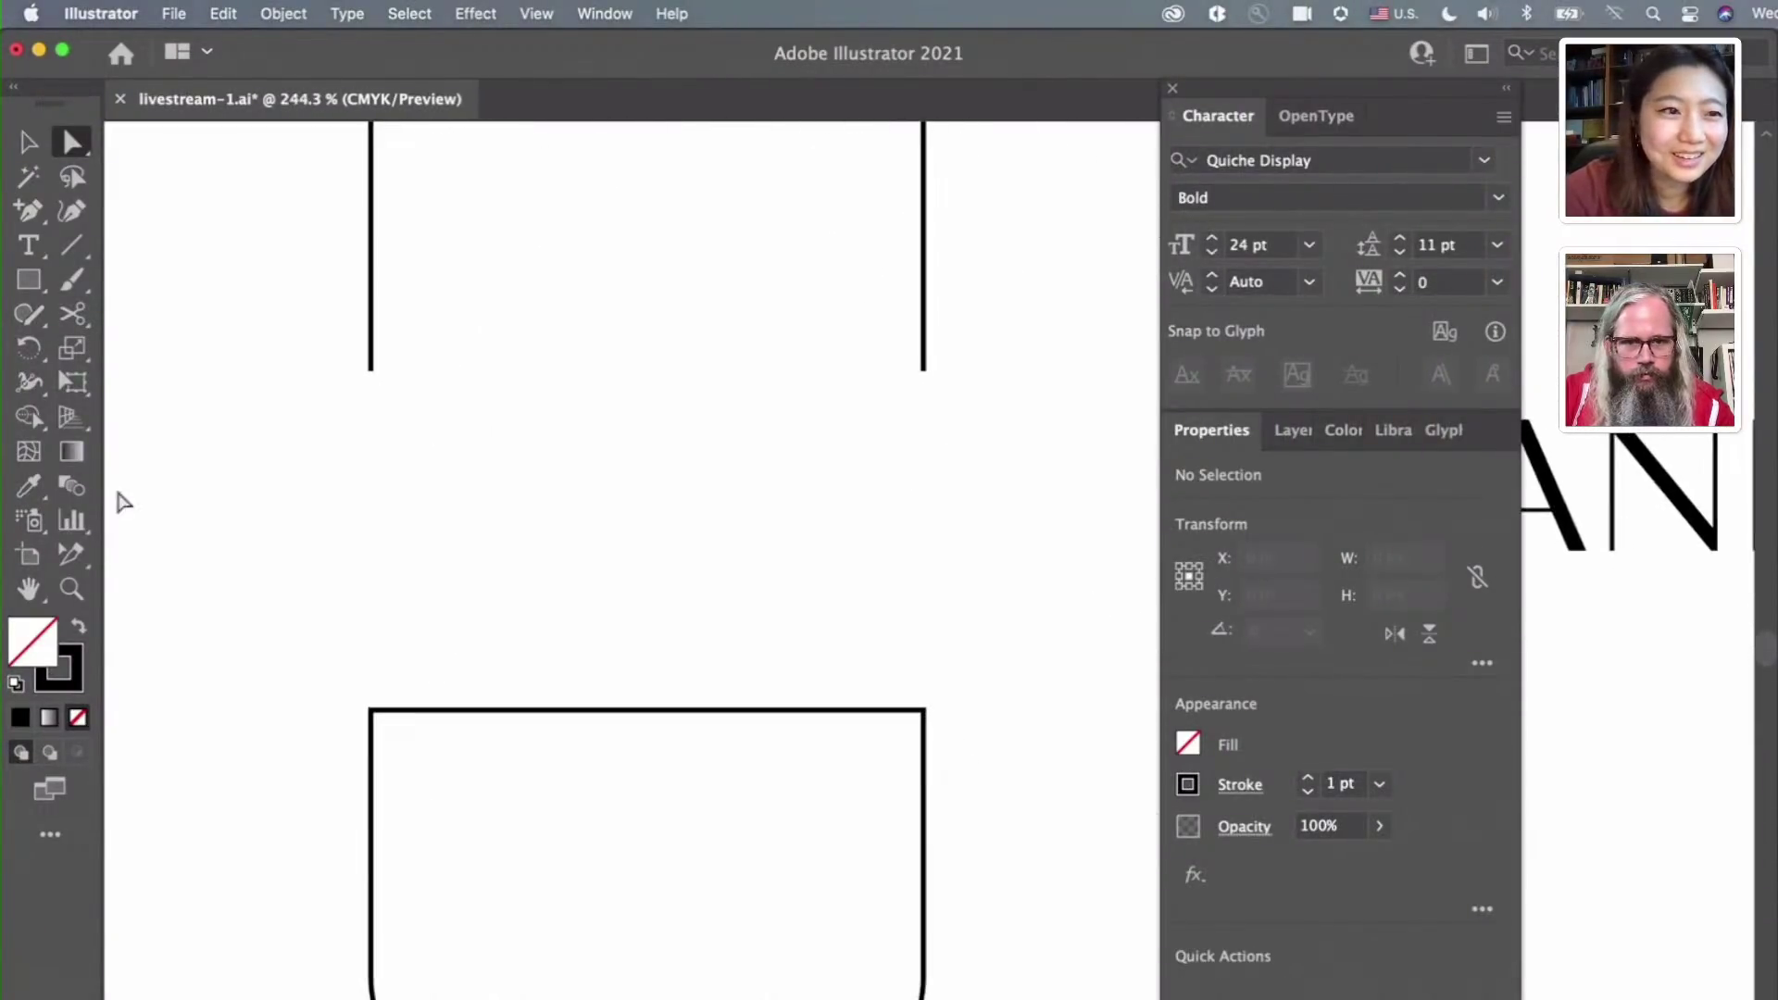
pyautogui.click(87, 319)
pyautogui.click(375, 711)
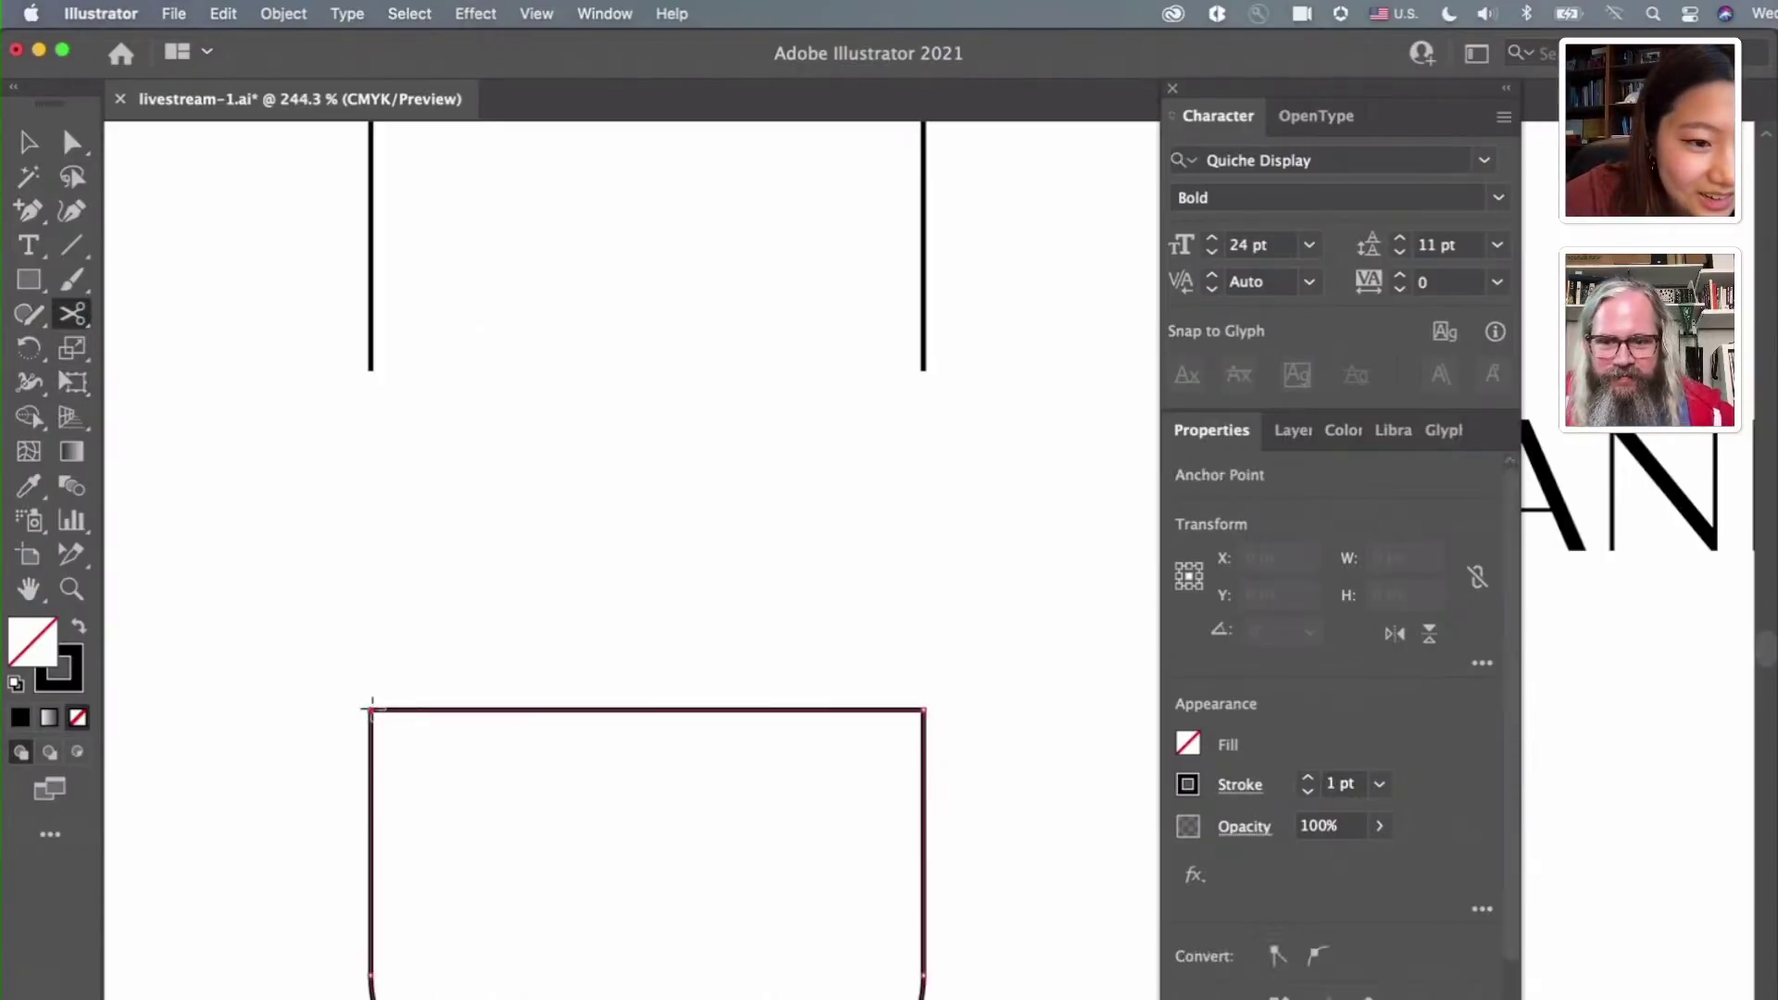
pyautogui.click(925, 710)
pyautogui.press('Delete')
pyautogui.press('super+0')
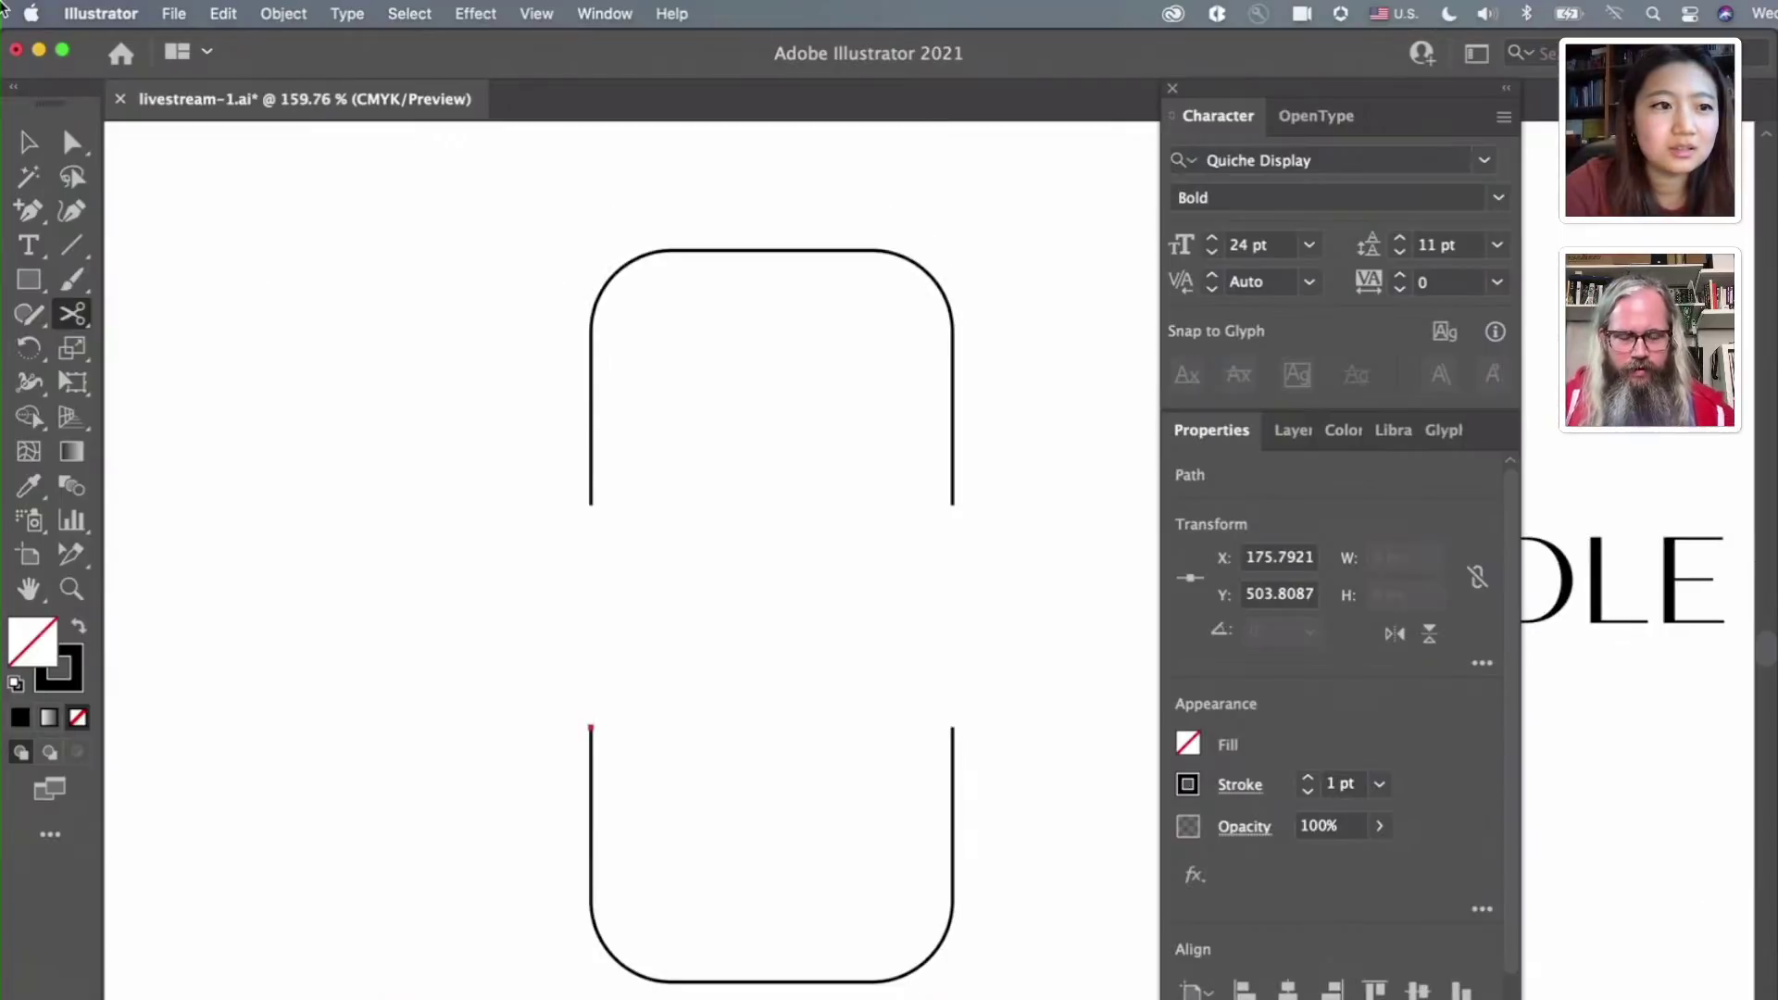
# Move the copied "CANDLE CO." text into the gap between the two open halves
pyautogui.click(28, 142)
pyautogui.click(346, 418)
pyautogui.scroll(-3, 346, 419)
pyautogui.scroll(-4, 555, 658)
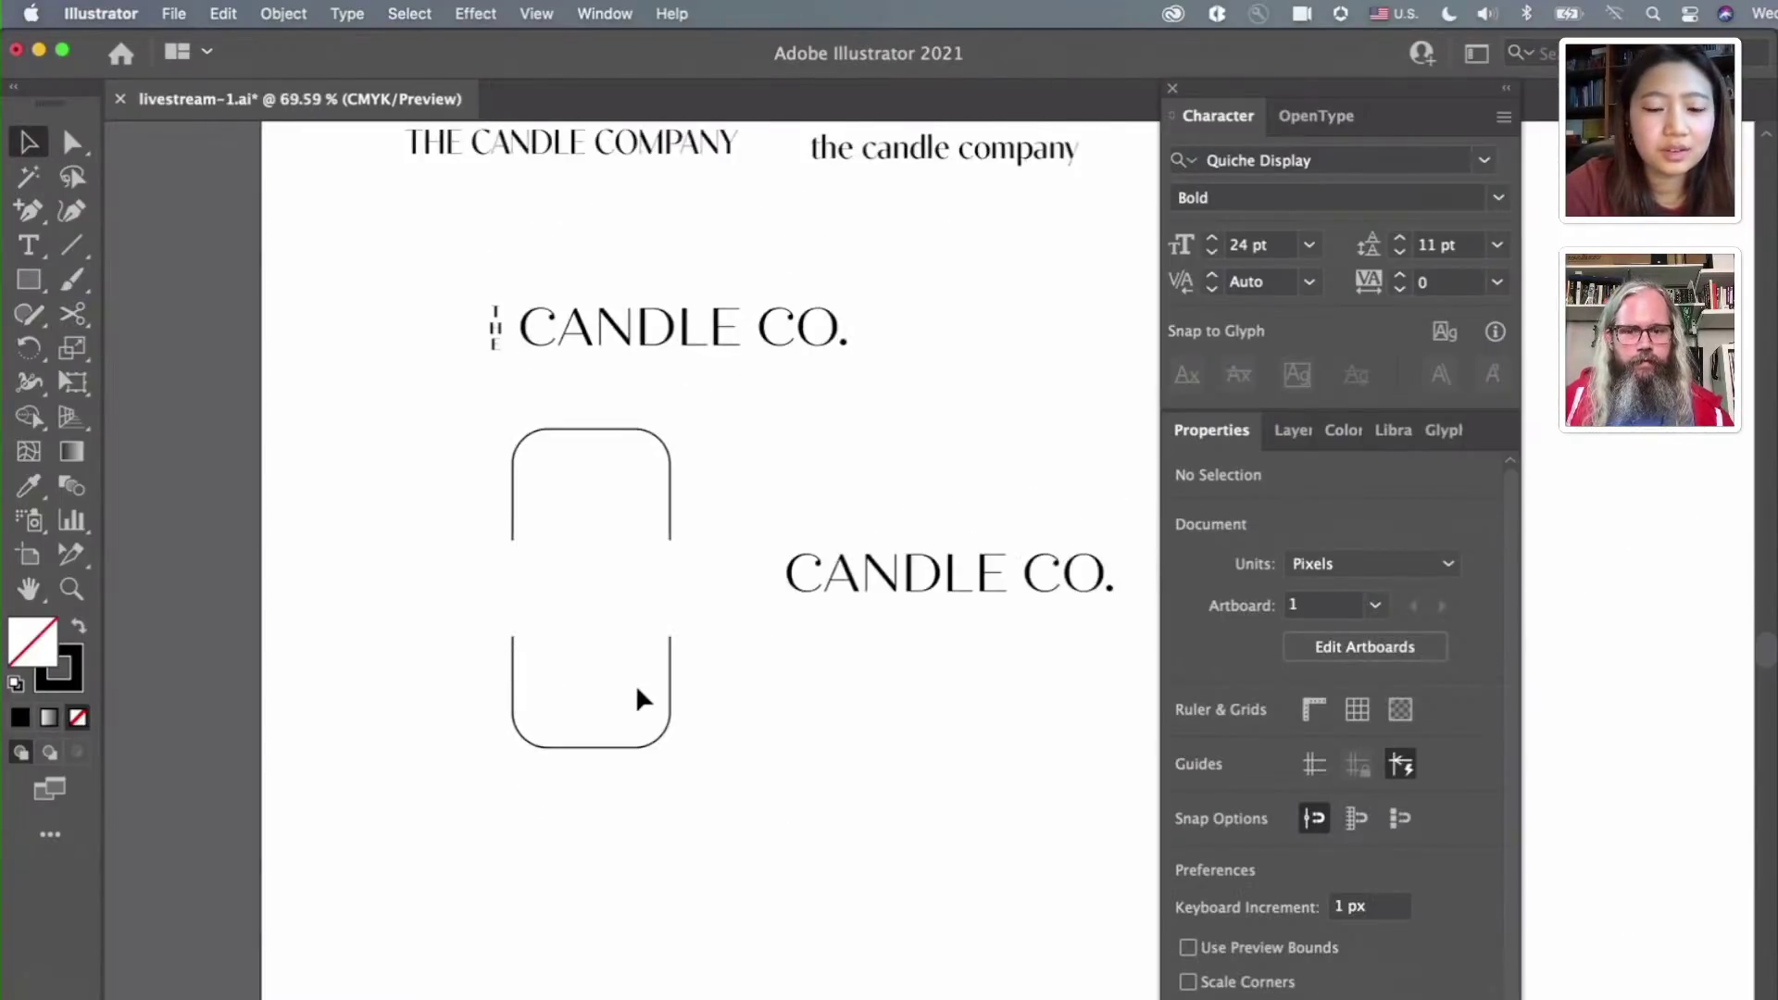
pyautogui.moveTo(891, 589); pyautogui.dragTo(663, 608)
pyautogui.doubleClick(703, 611)
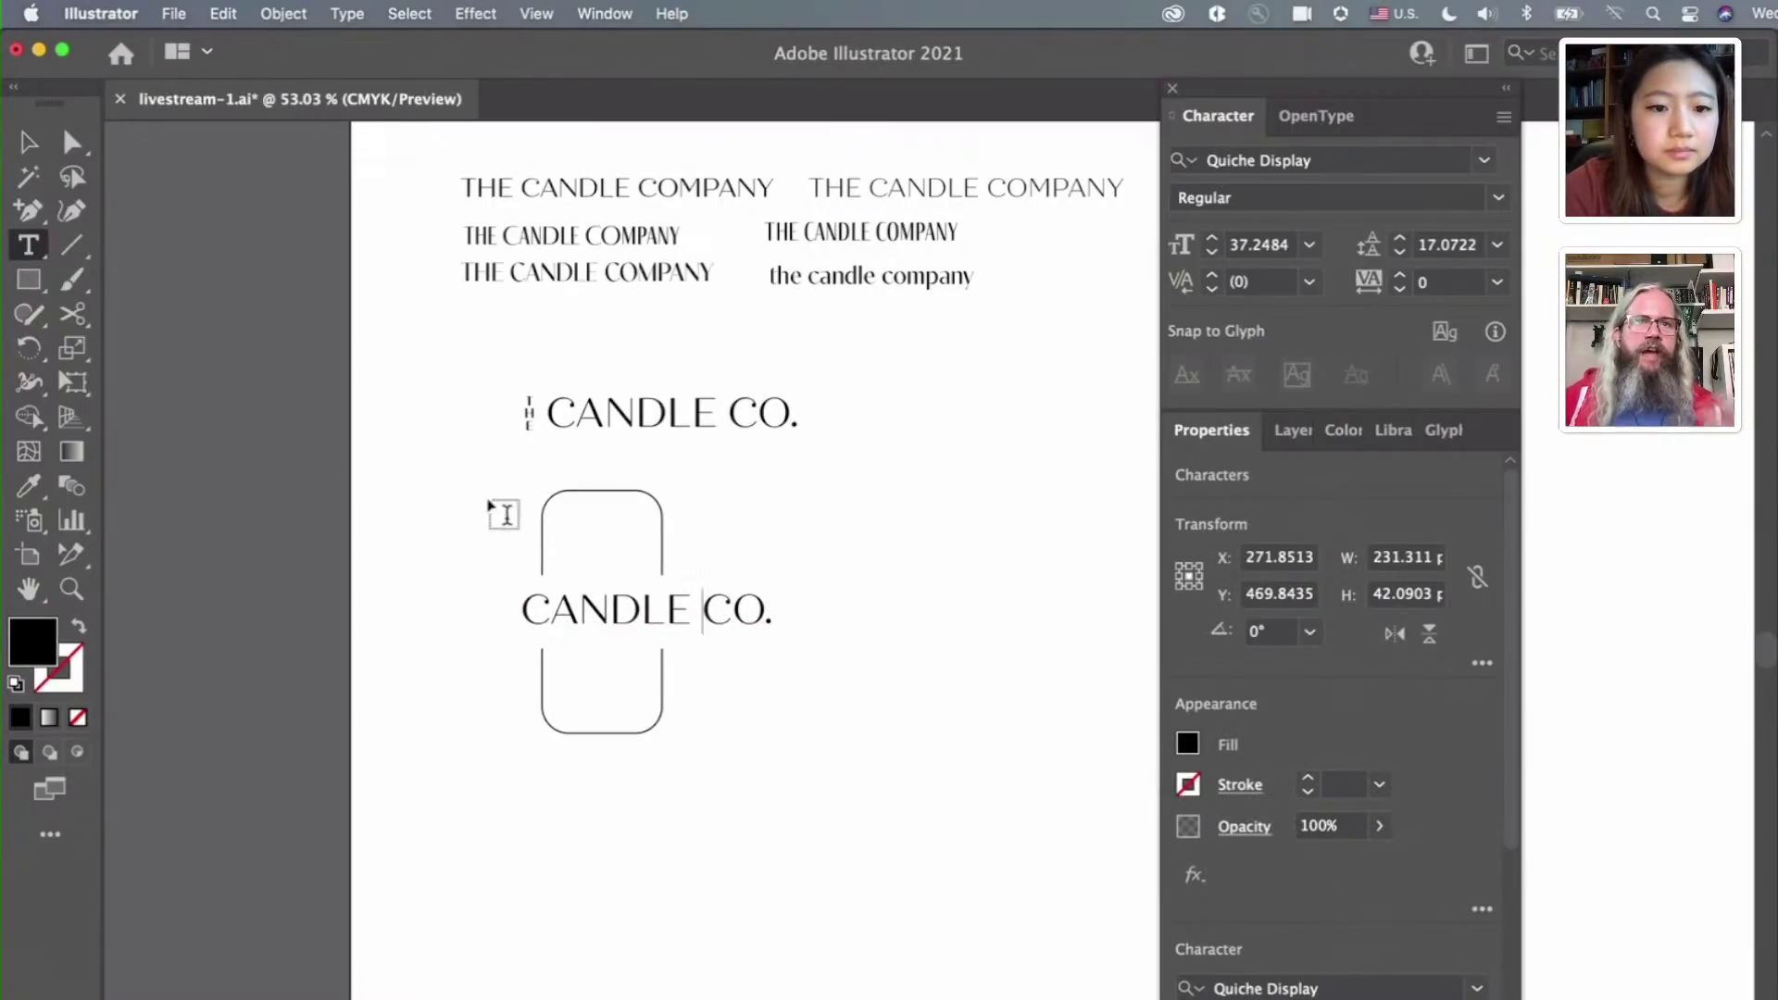
pyautogui.click(27, 142)
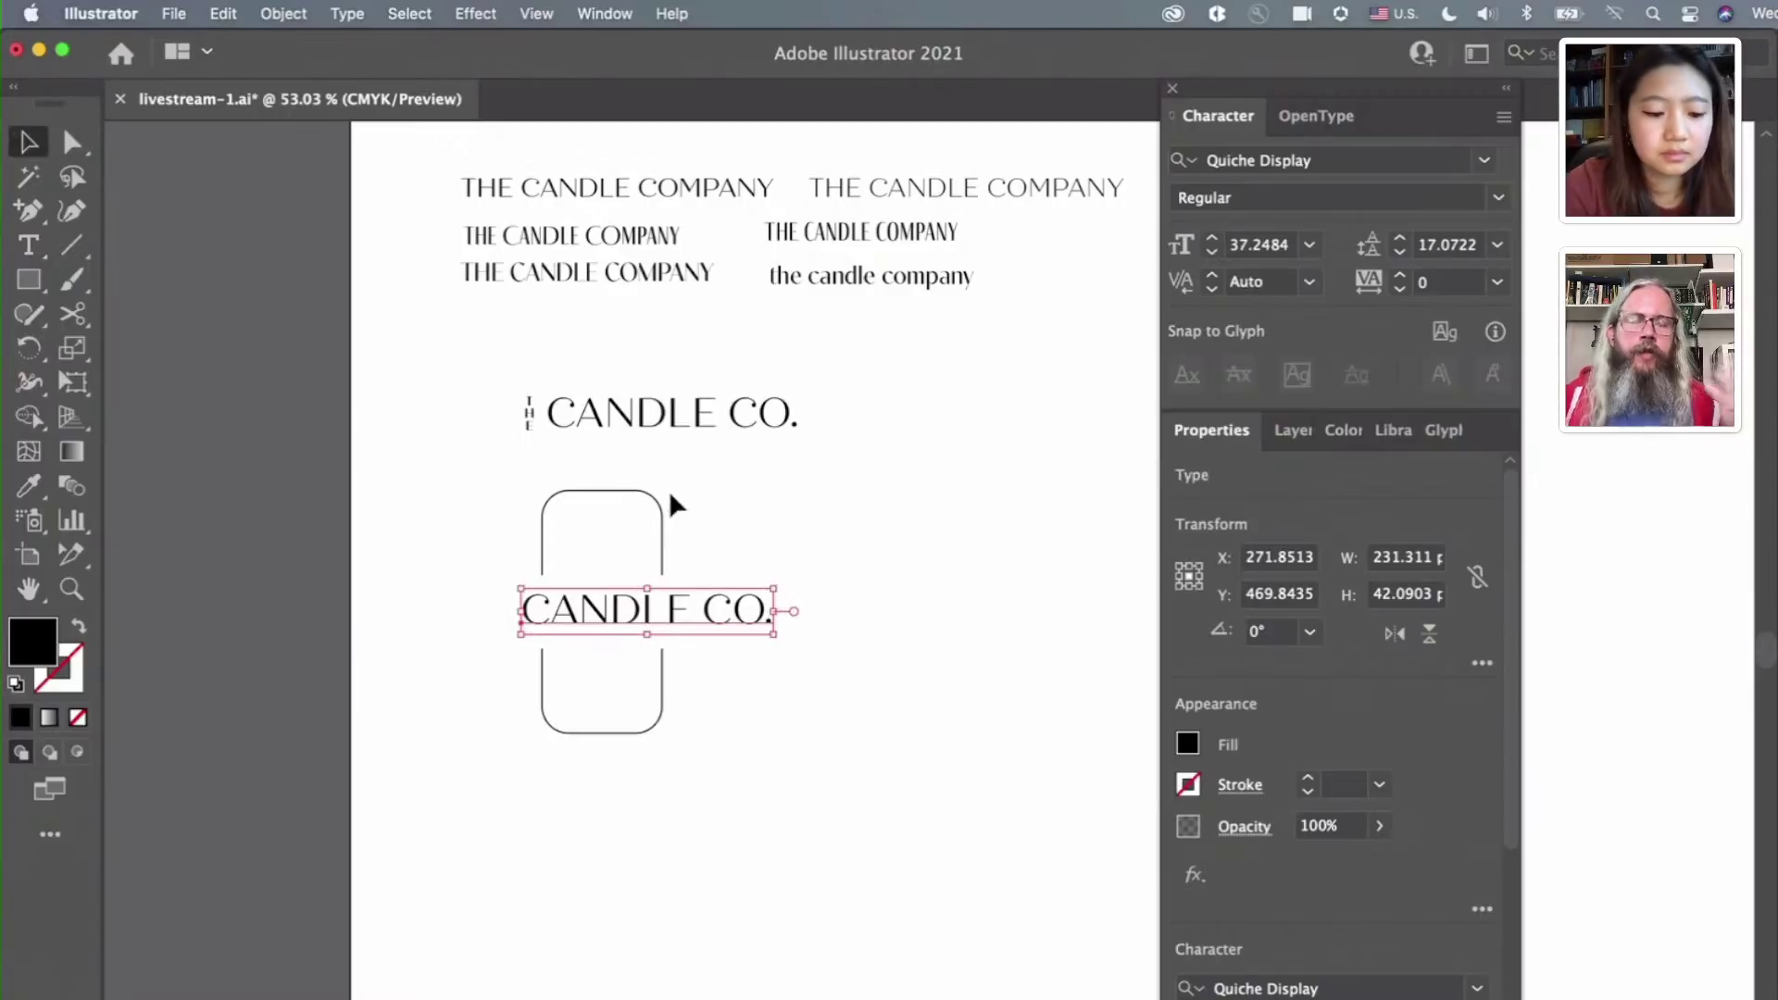
# Duplicate the "CANDLE CO." text below and to the right of the original, and reduce the duplicate to "CO."
pyautogui.moveTo(648, 618); pyautogui.dragTo(820, 699)
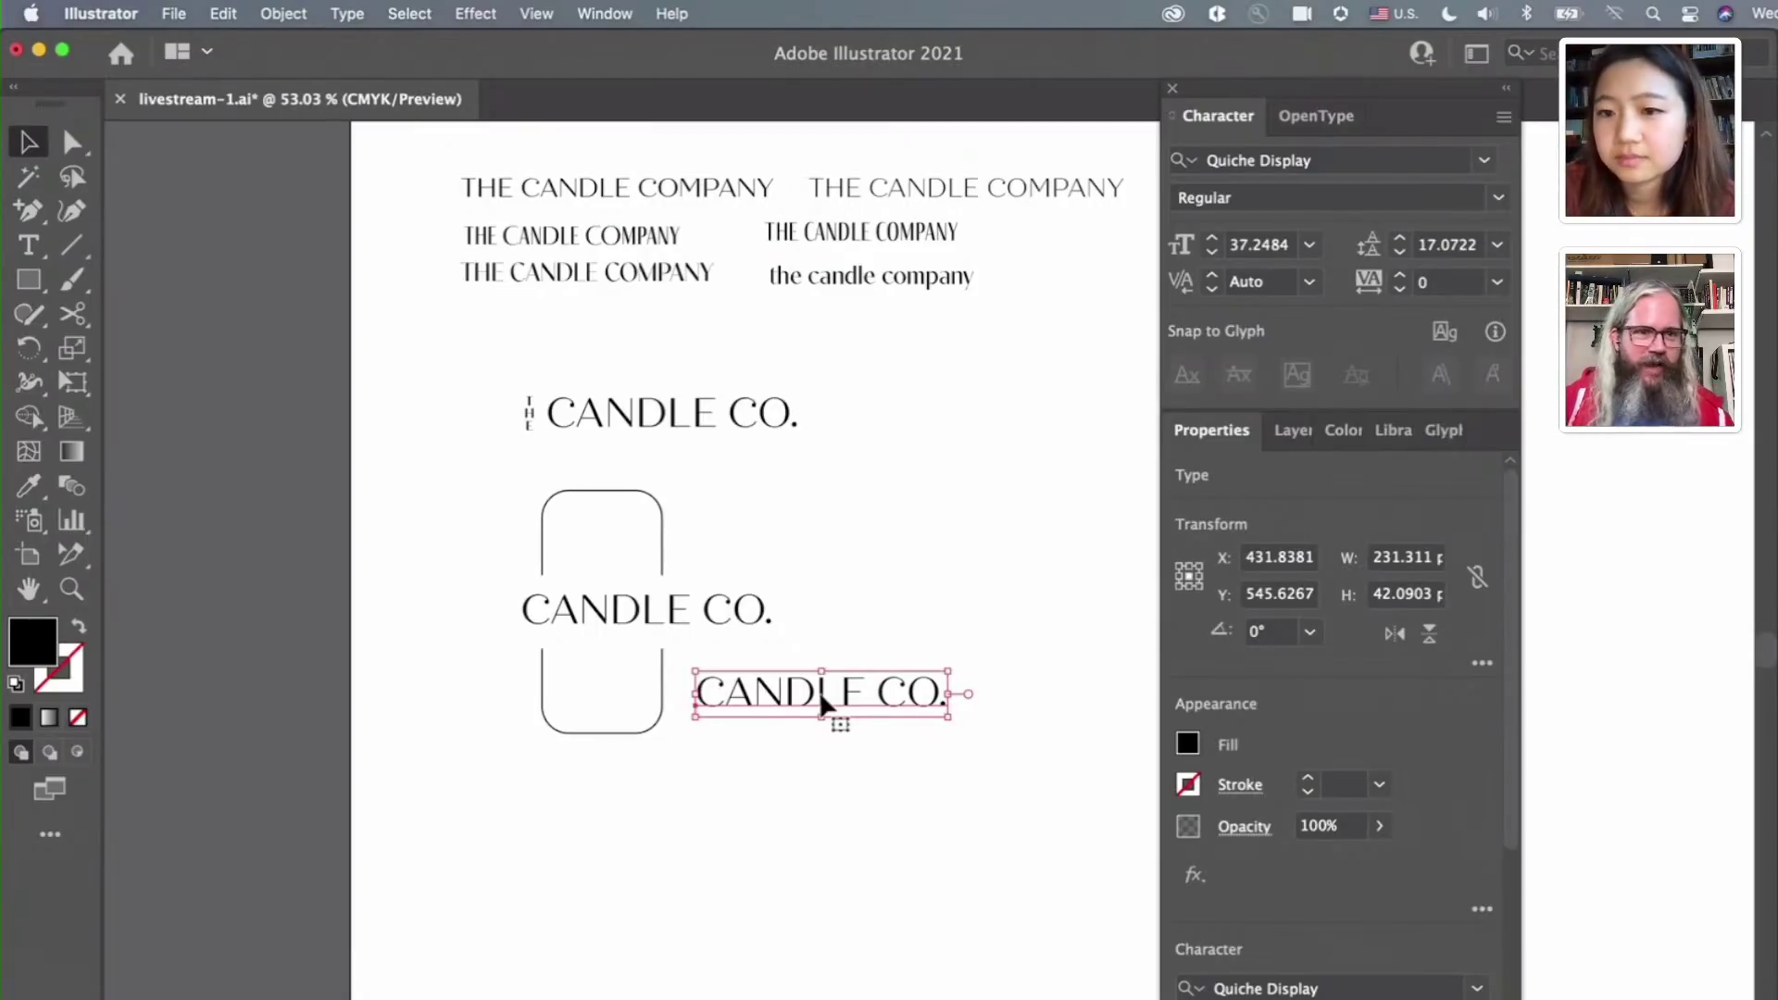
pyautogui.doubleClick(822, 698)
pyautogui.moveTo(878, 695); pyautogui.dragTo(638, 687)
pyautogui.press('BackSpace')
pyautogui.click(28, 141)
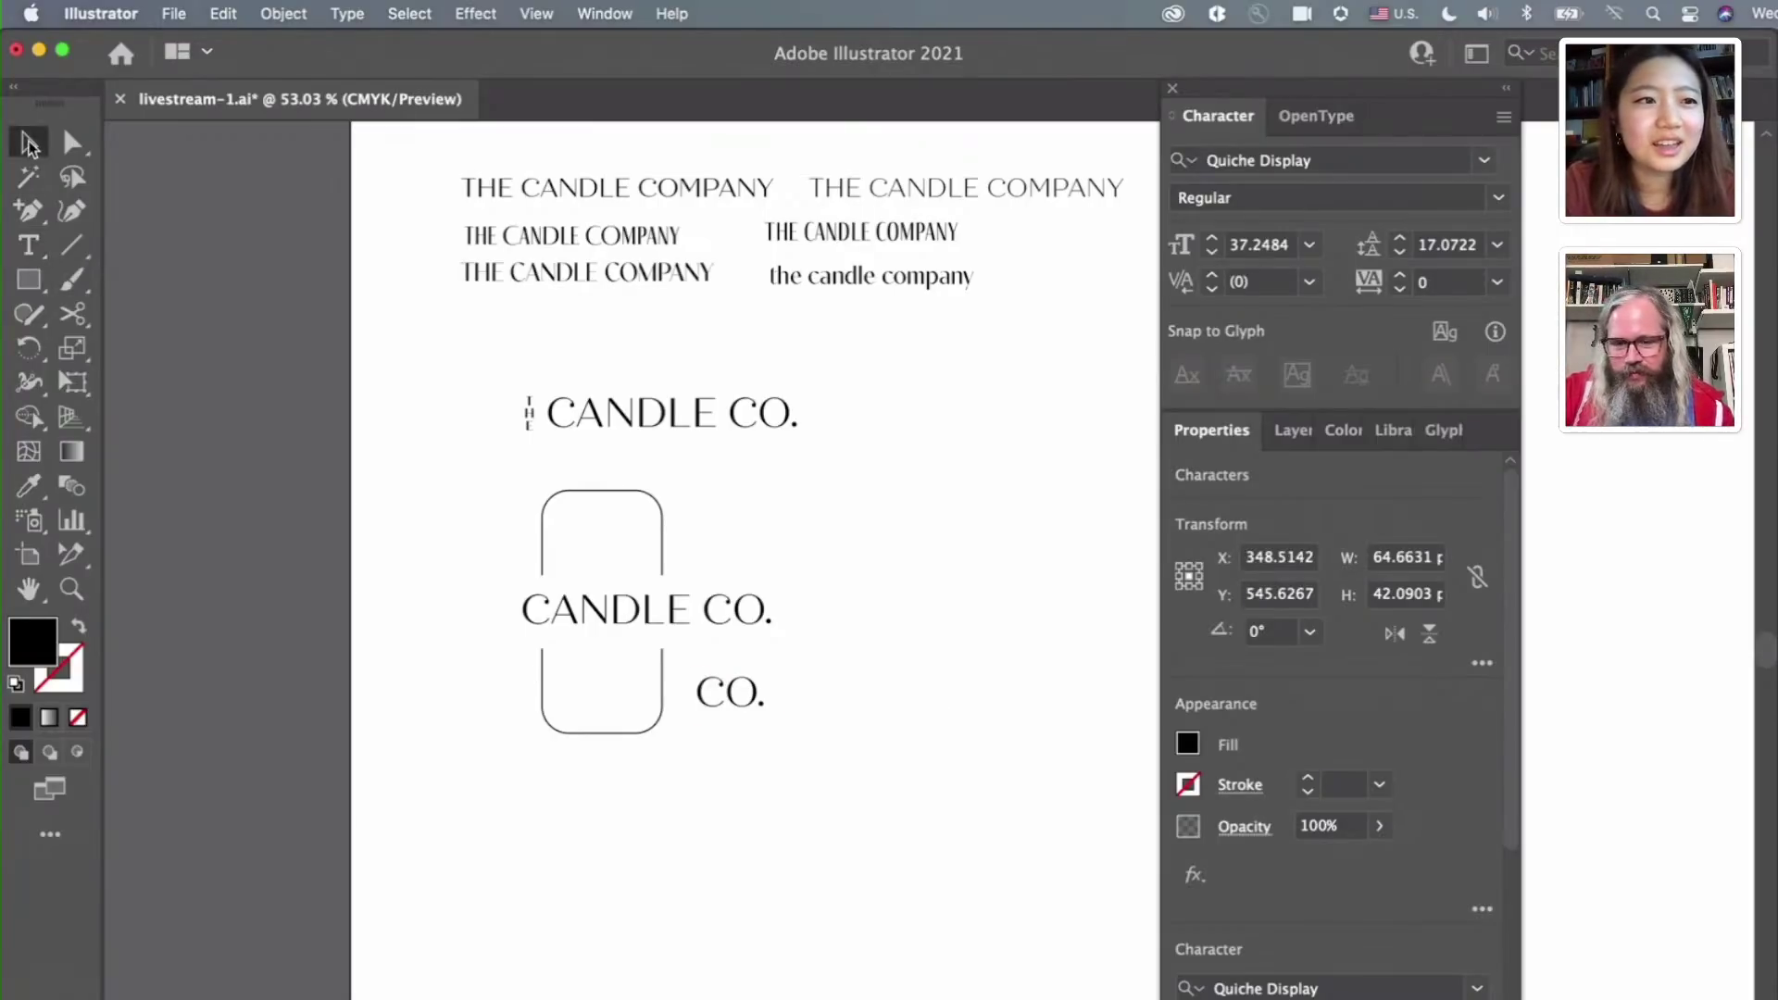
# Remove "CO." from the text in the gap so it reads "CANDLE"
pyautogui.click(734, 623)
pyautogui.doubleClick(685, 597)
pyautogui.moveTo(690, 602); pyautogui.dragTo(916, 595)
pyautogui.press('BackSpace')
pyautogui.click(27, 141)
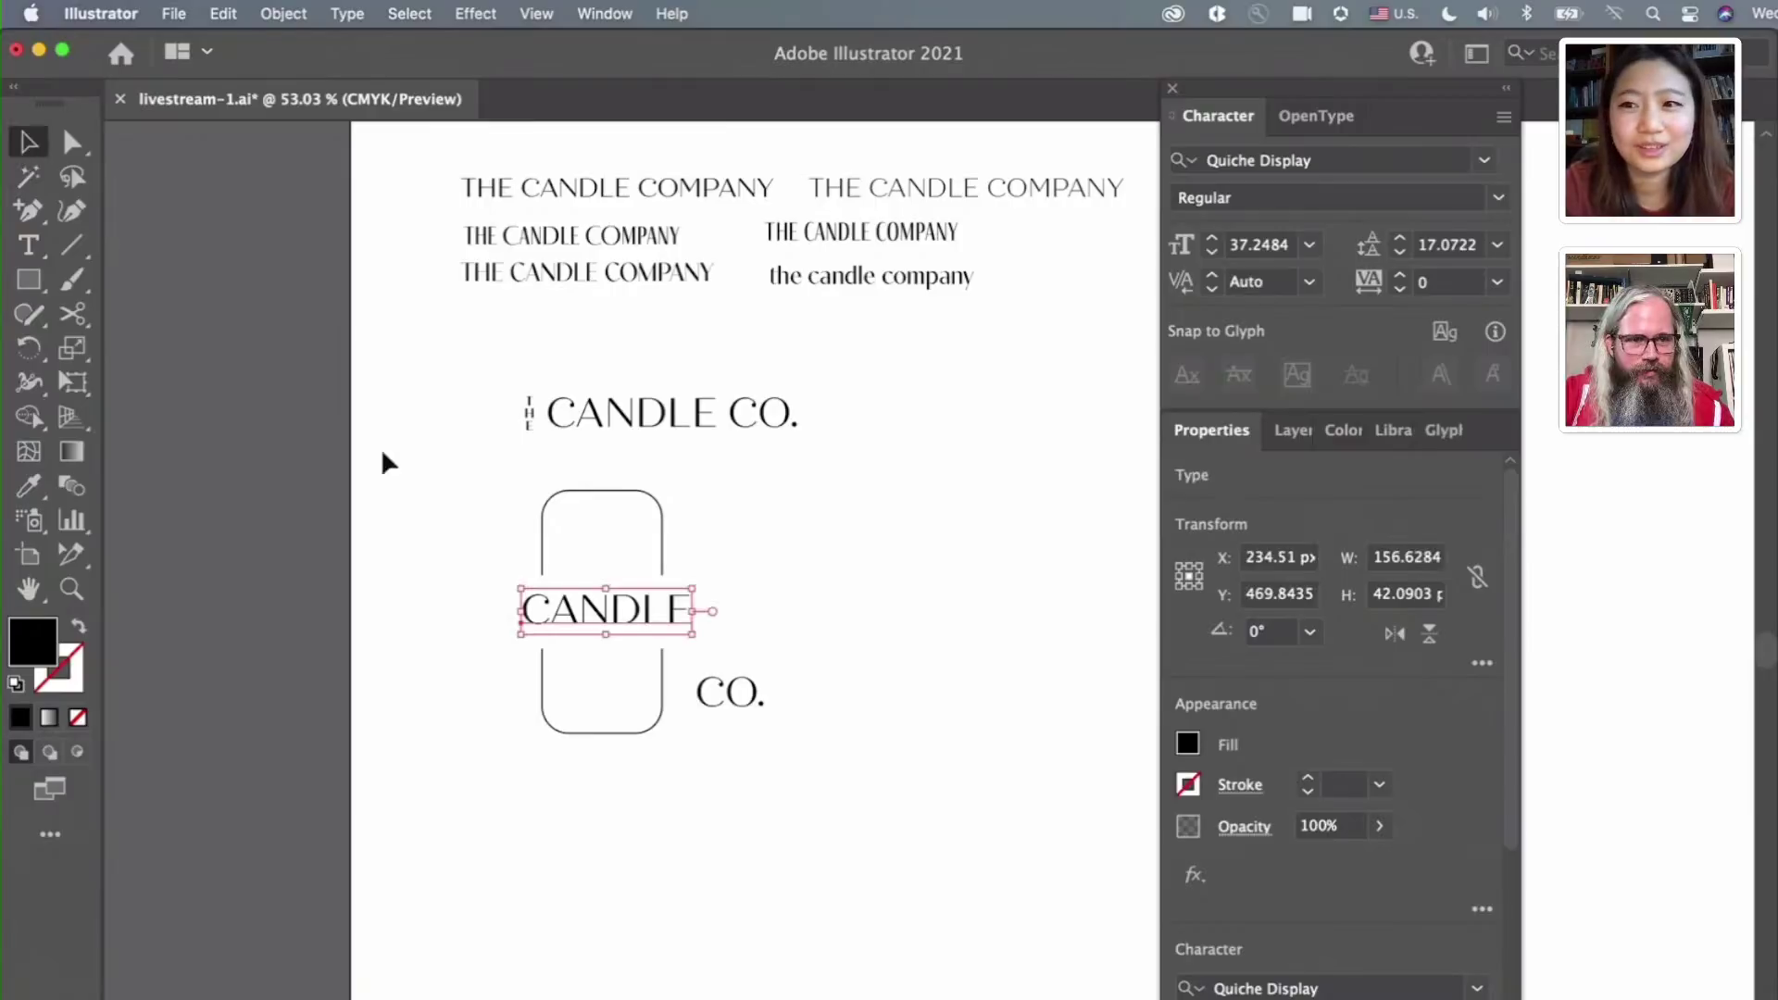
# Place "CO." inside the lower half of the outline, beneath the word "CANDLE"
pyautogui.moveTo(614, 637); pyautogui.dragTo(662, 630)
pyautogui.moveTo(741, 692); pyautogui.dragTo(613, 677)
pyautogui.scroll(3, 658, 651)
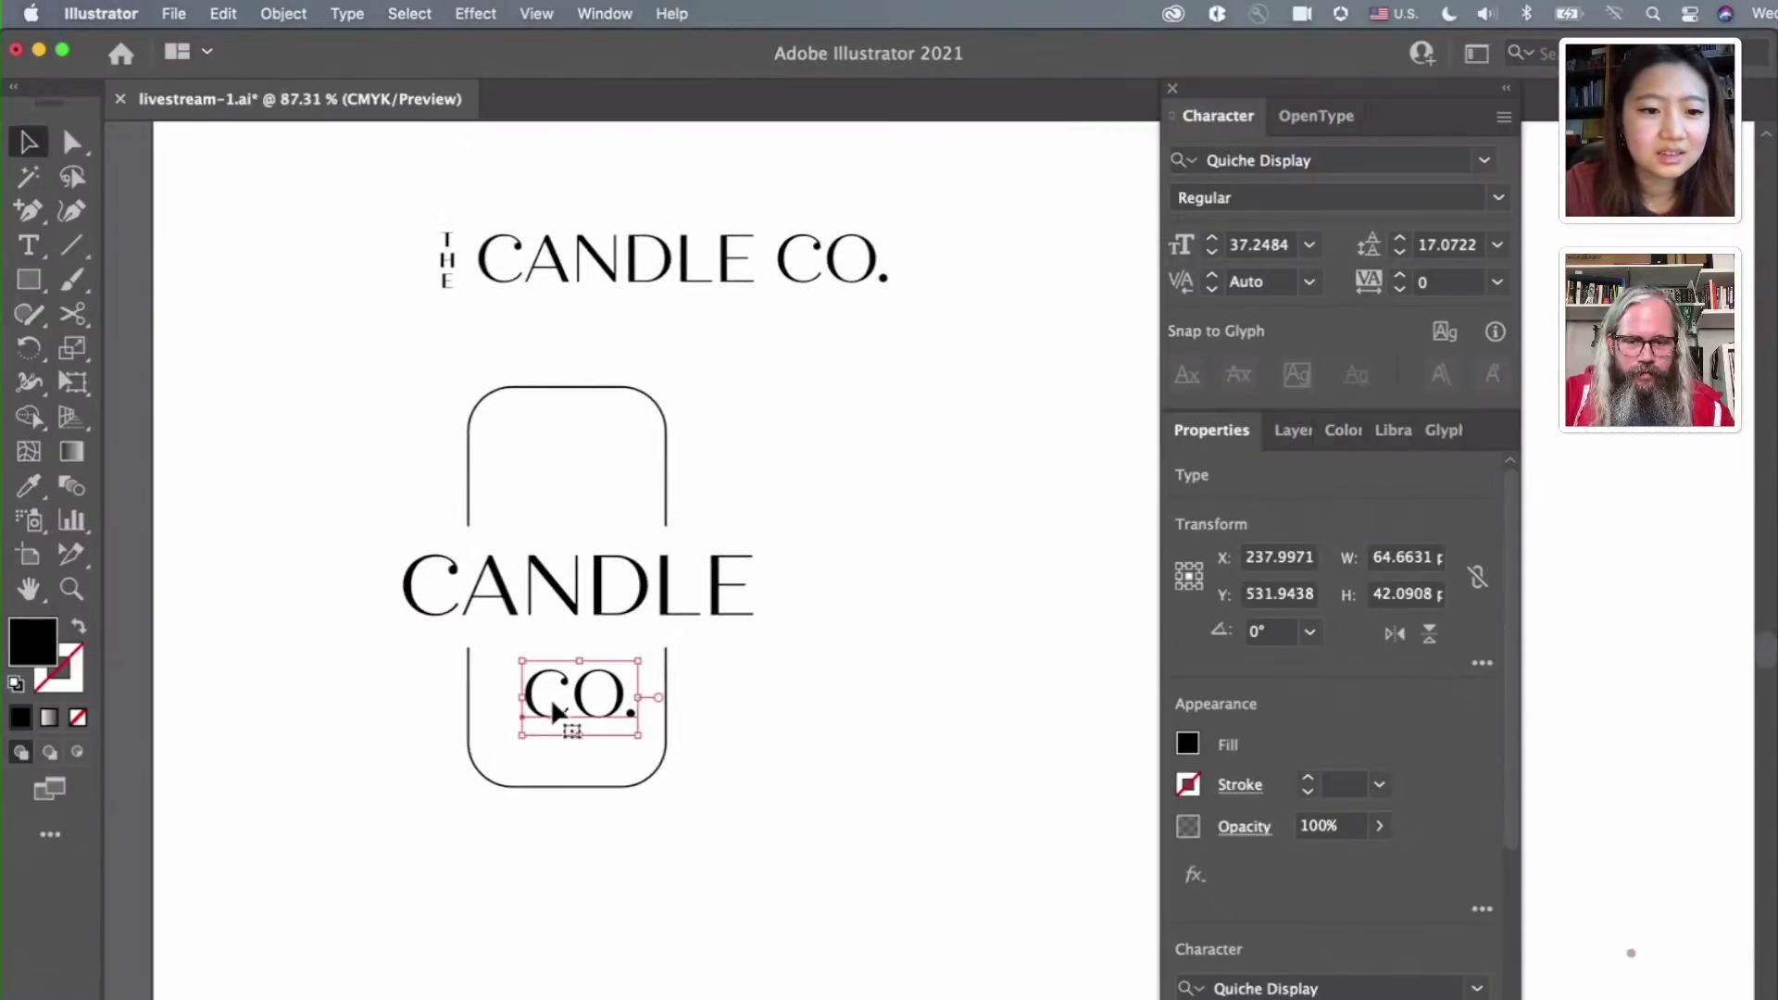
pyautogui.moveTo(537, 709); pyautogui.dragTo(528, 706)
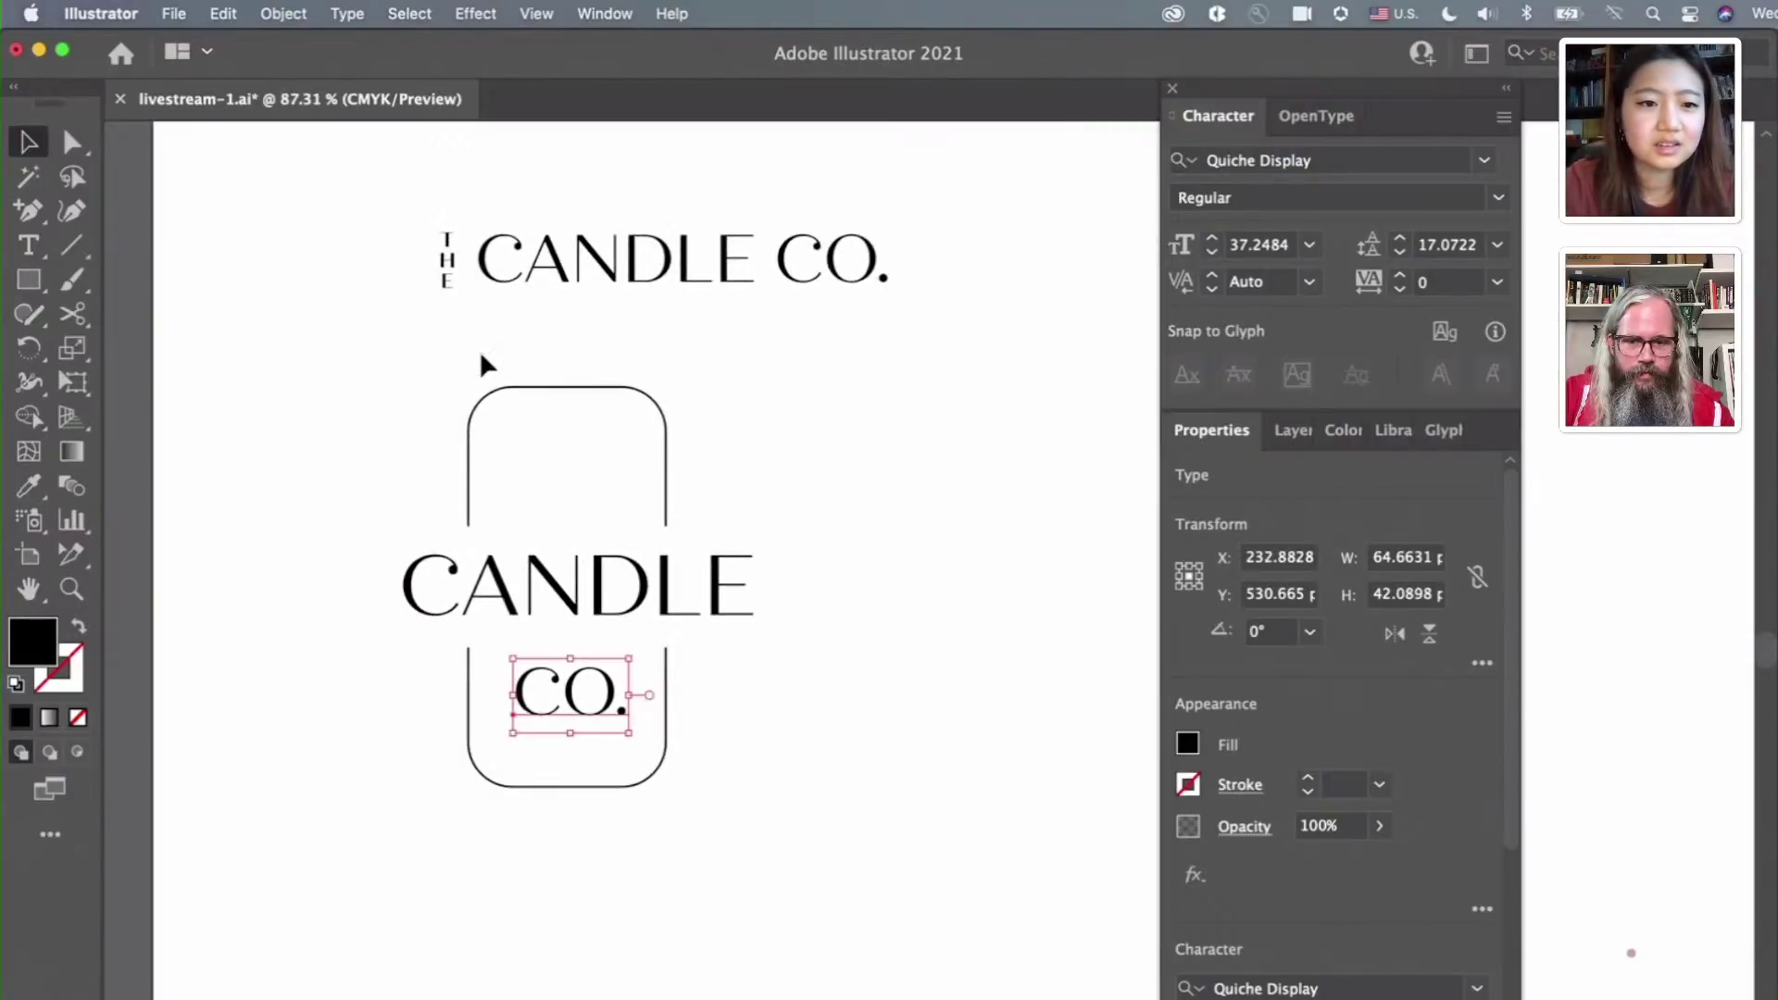
# Widen the split outline to about 128 px and centre it horizontally with "CANDLE" and "CO."
pyautogui.click(469, 437)
pyautogui.moveTo(667, 589); pyautogui.dragTo(721, 597)
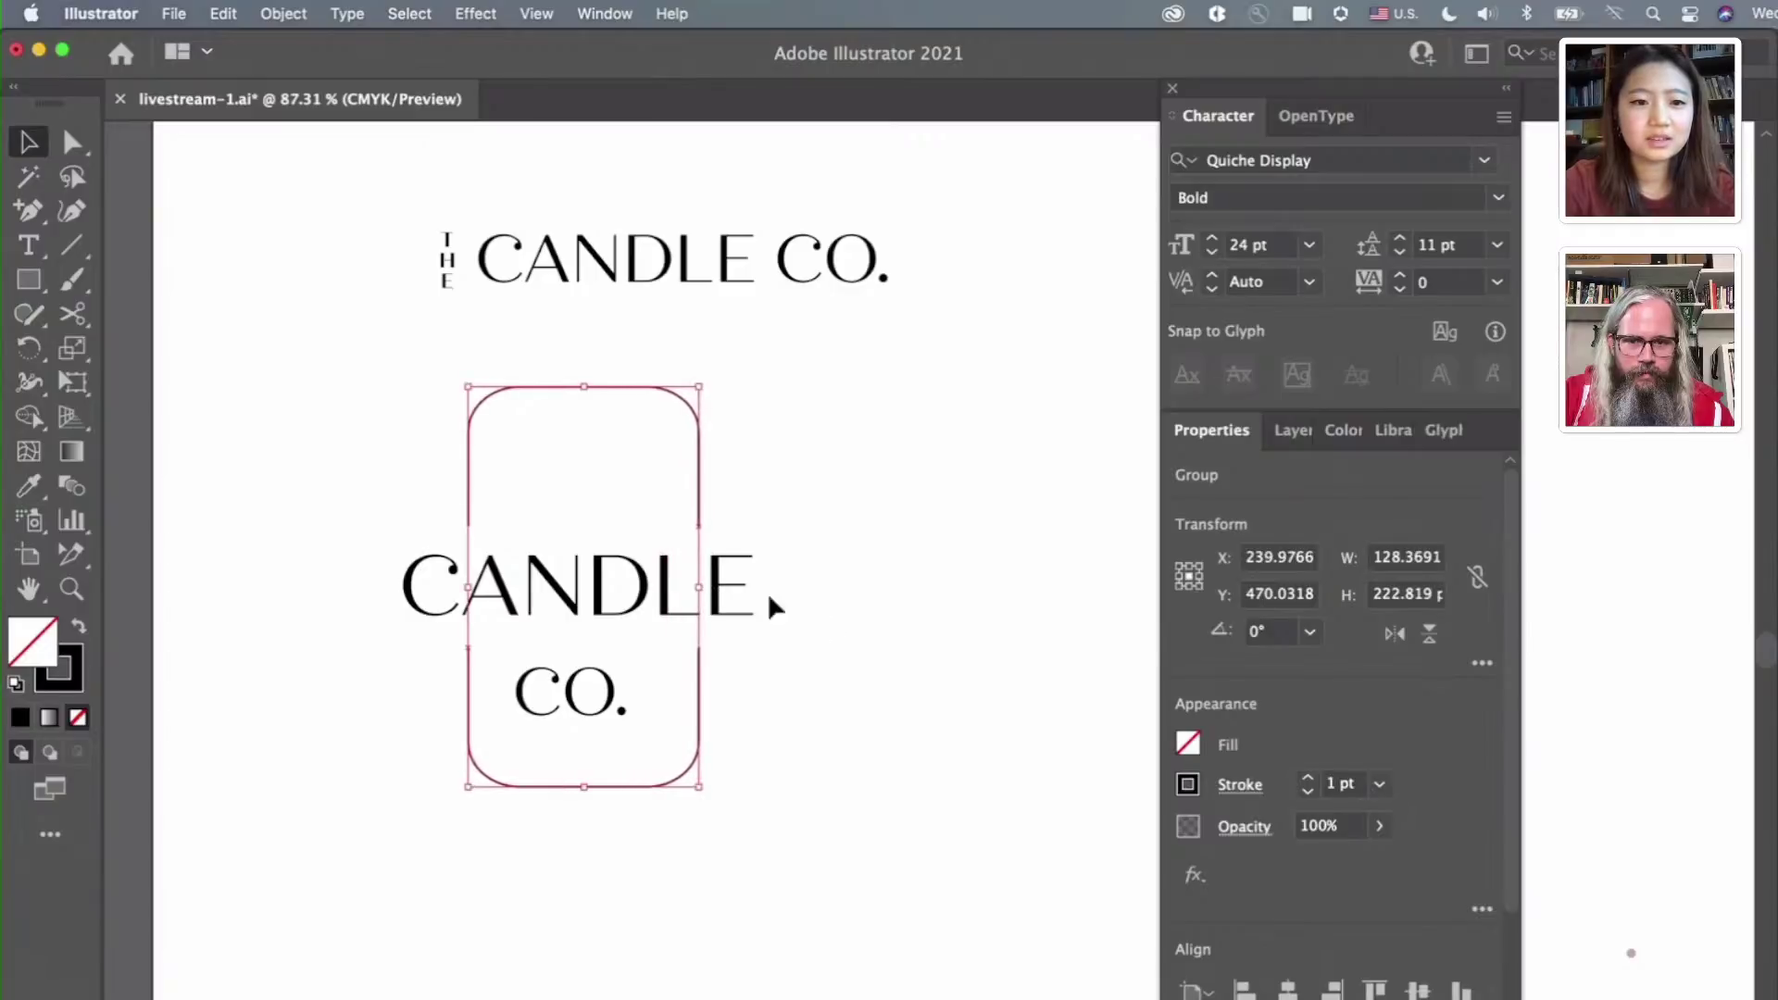
pyautogui.click(286, 476)
pyautogui.moveTo(252, 444); pyautogui.dragTo(821, 825)
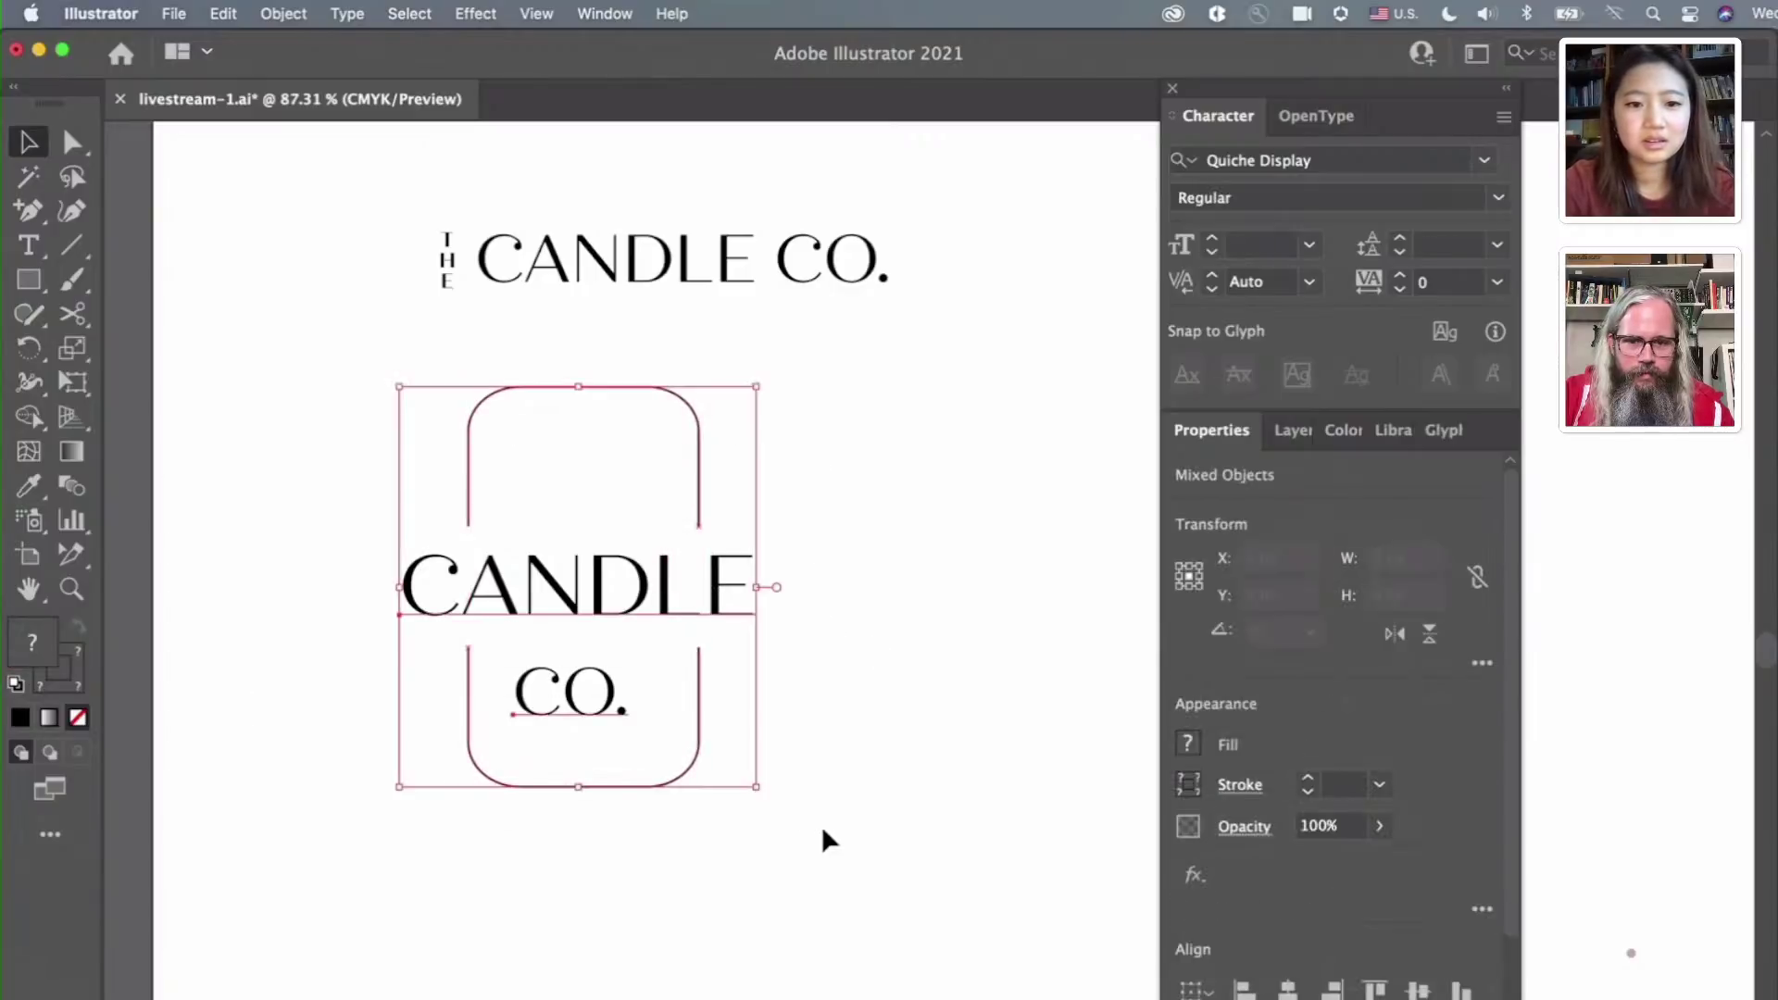
pyautogui.click(1417, 989)
pyautogui.press('super+z')
pyautogui.click(1287, 989)
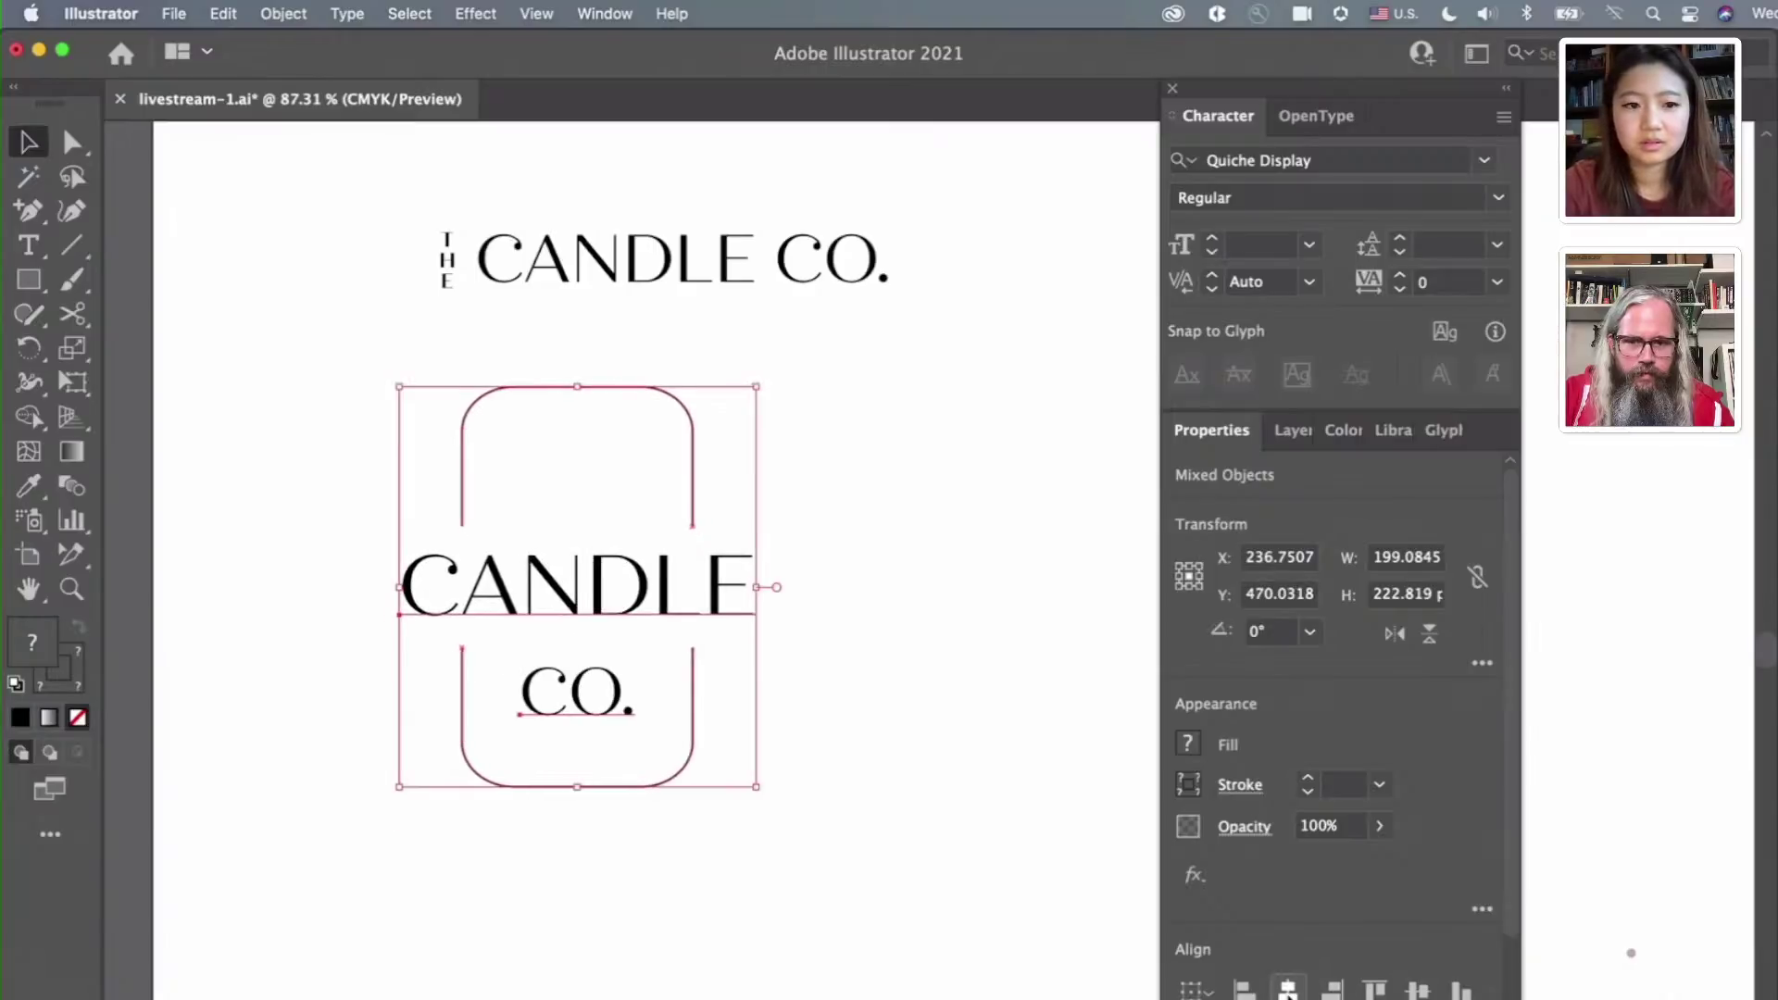
pyautogui.click(855, 854)
pyautogui.scroll(-4, 856, 854)
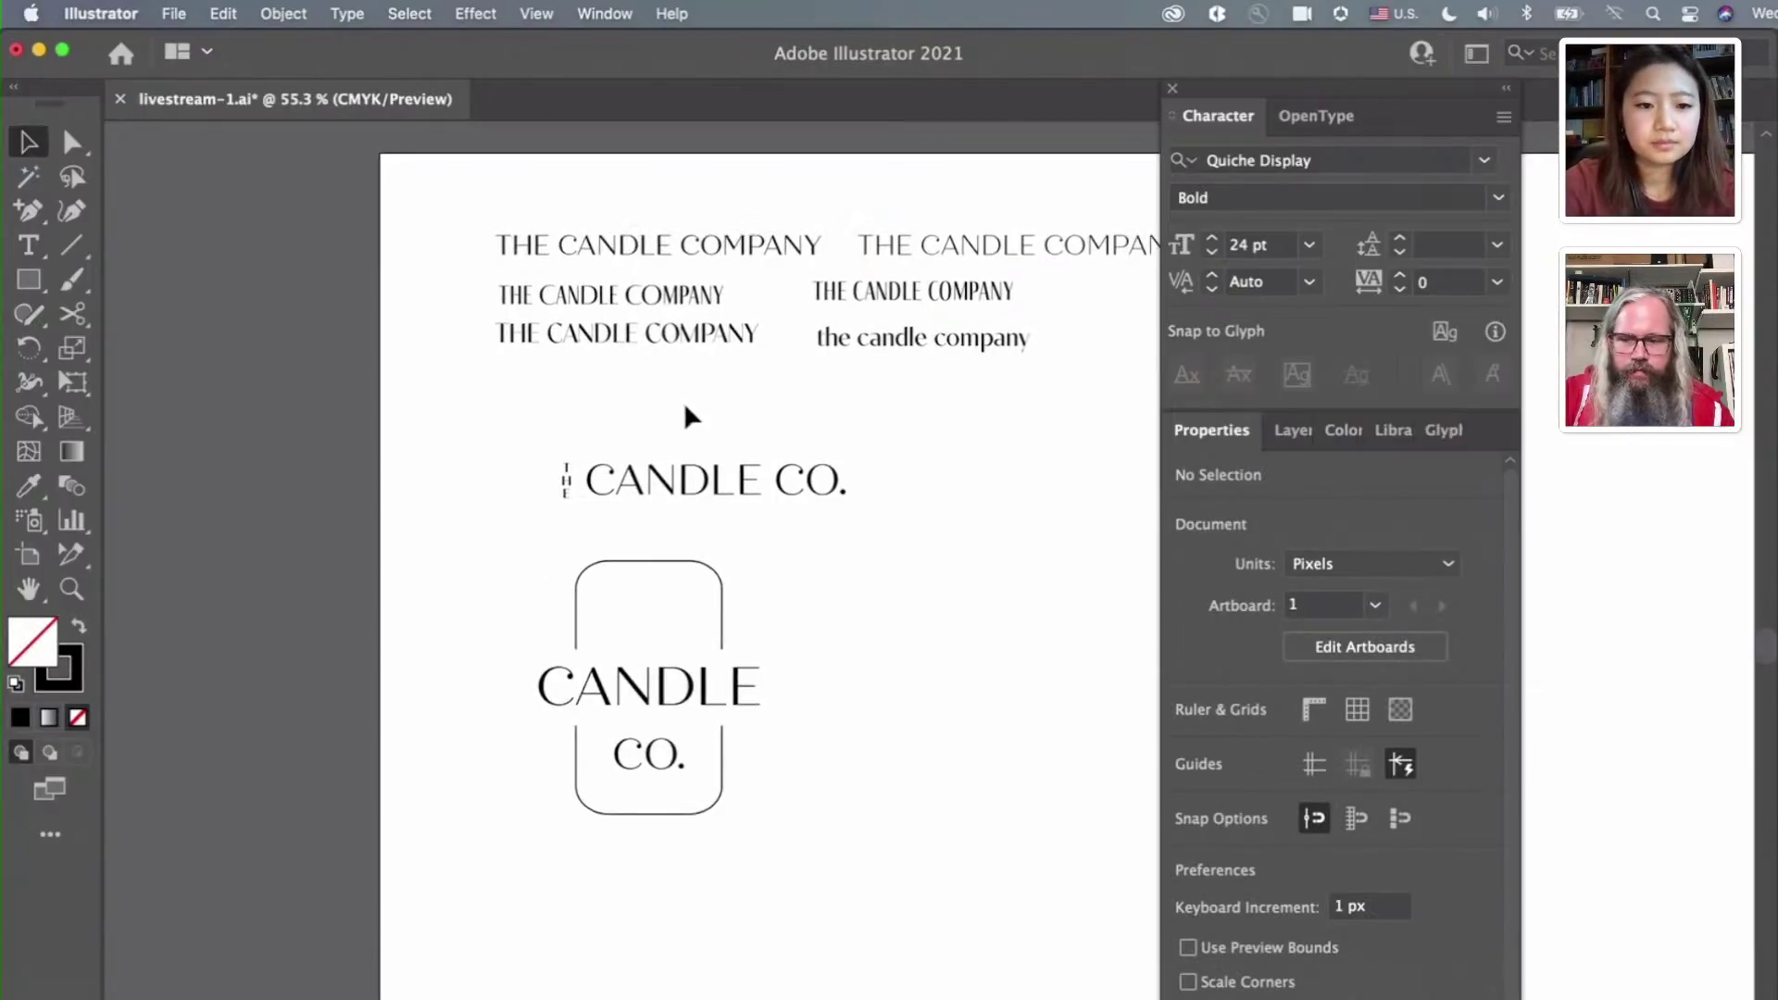
pyautogui.scroll(4, 659, 596)
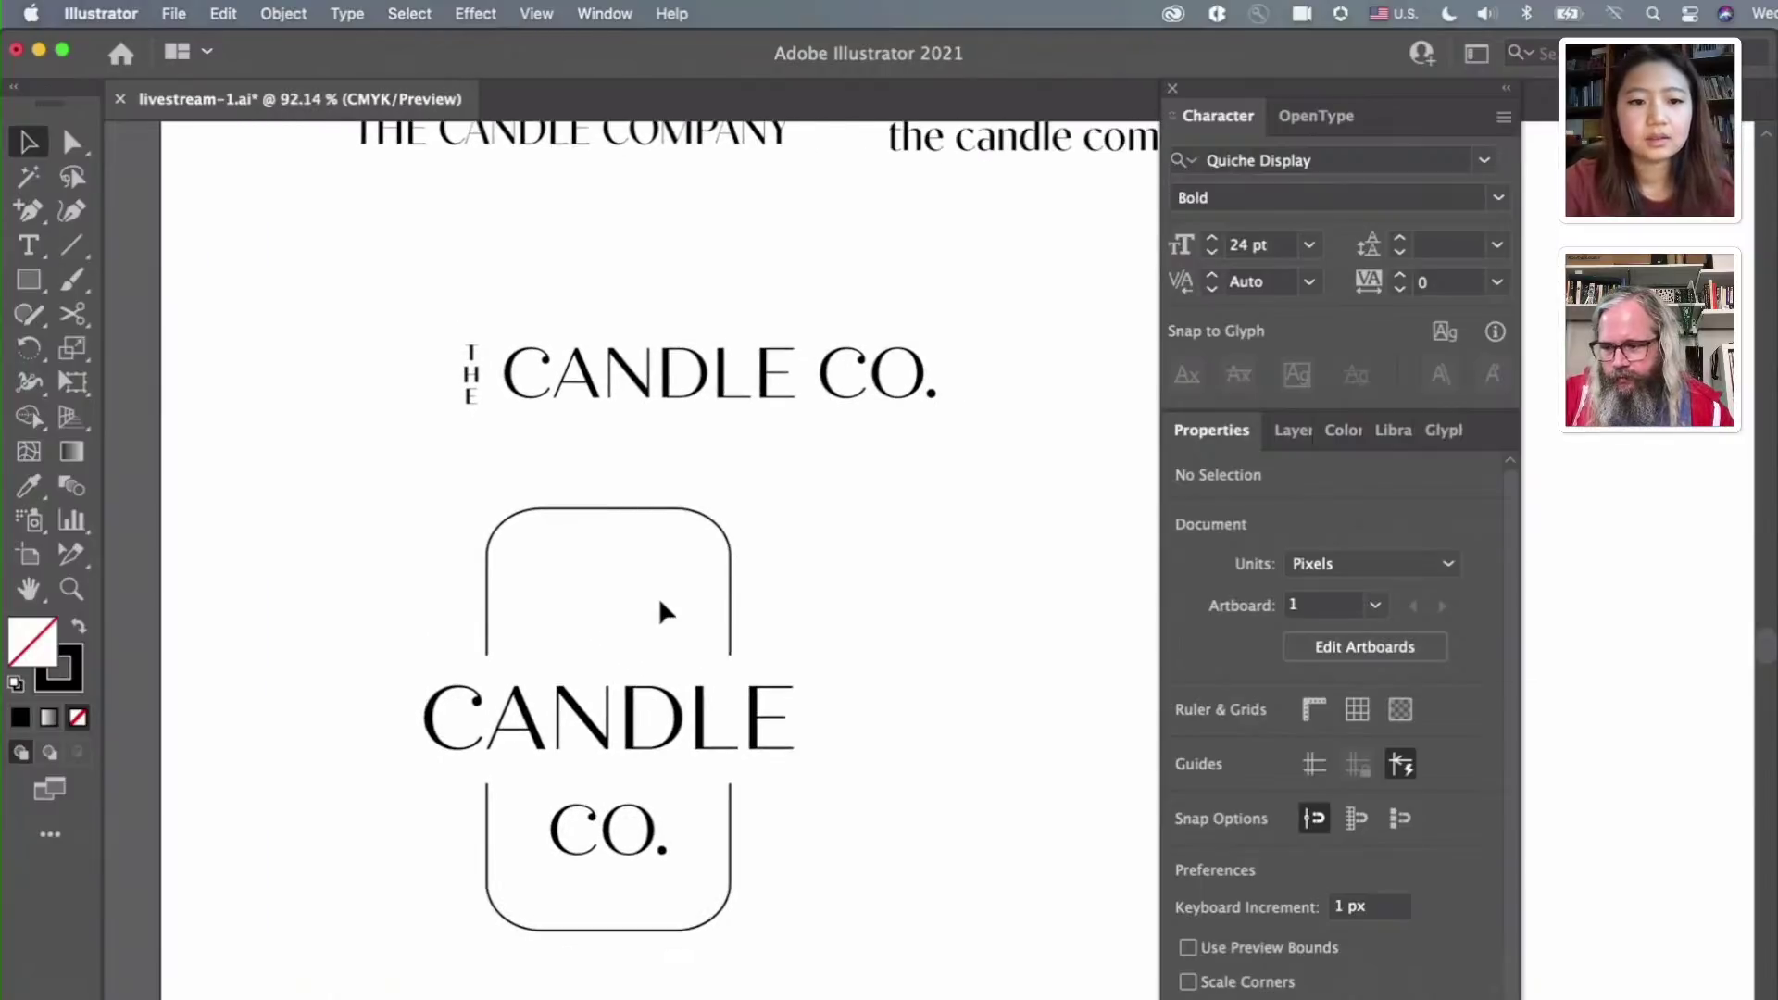
pyautogui.click(470, 375)
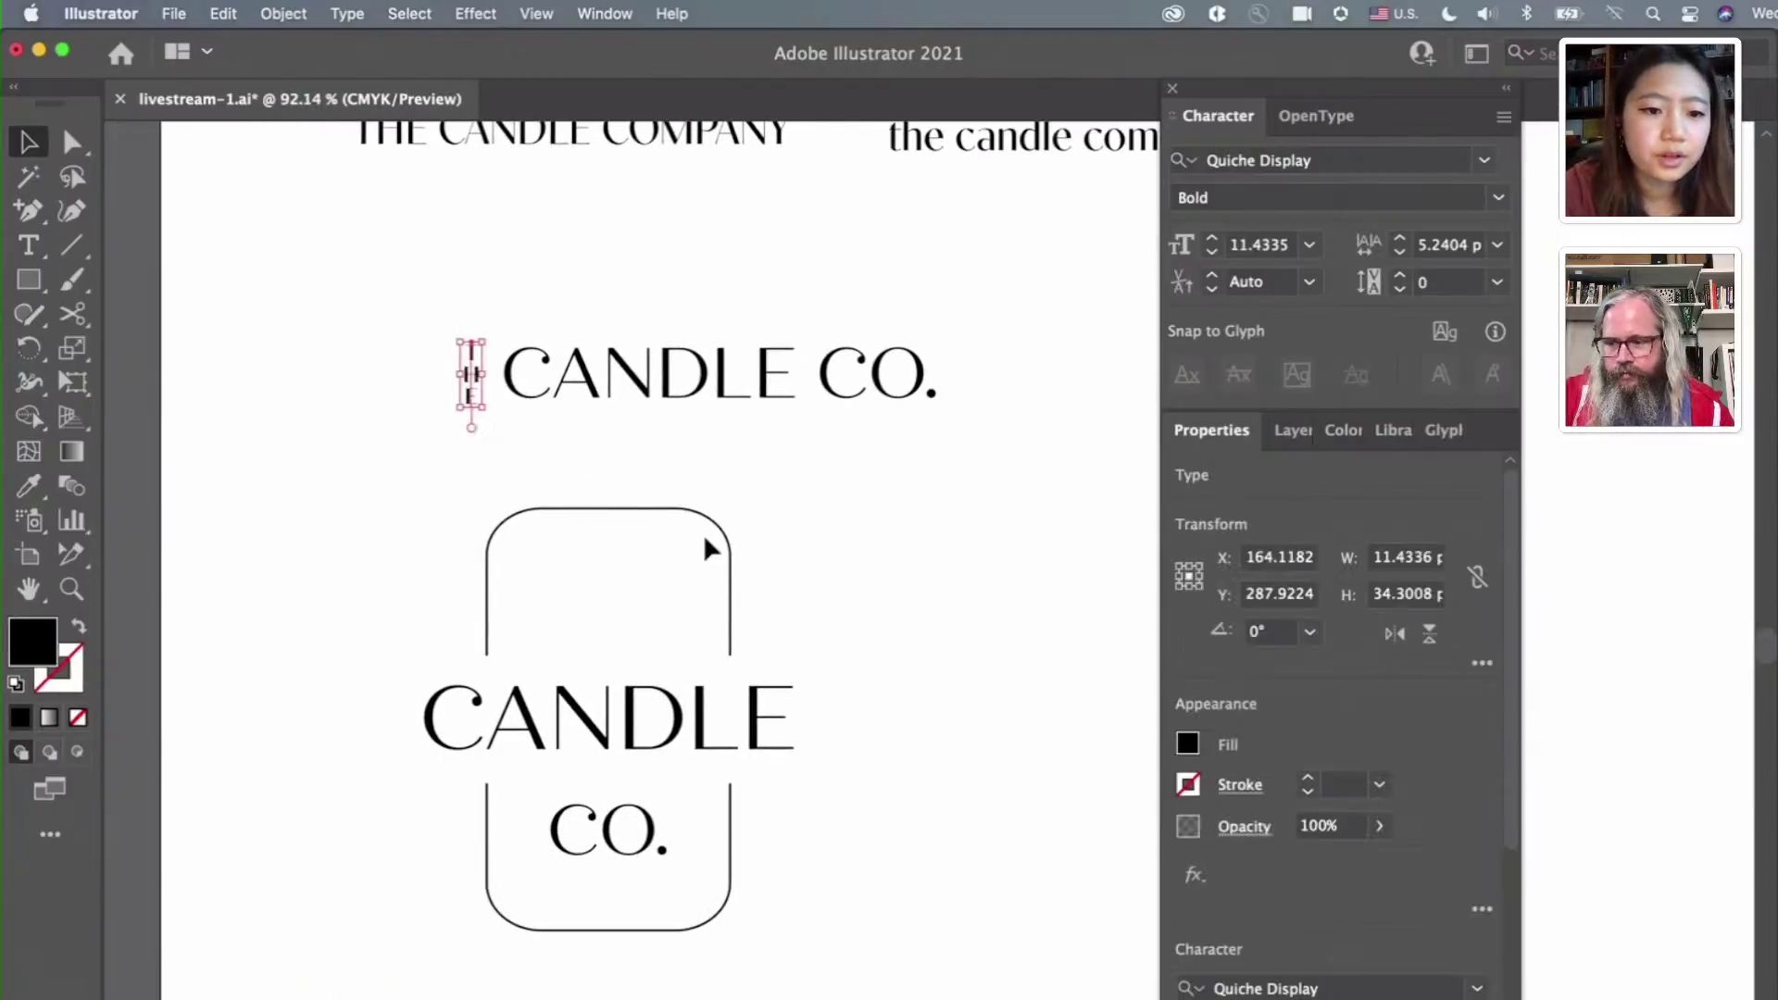
pyautogui.click(655, 463)
pyautogui.scroll(-1, 654, 463)
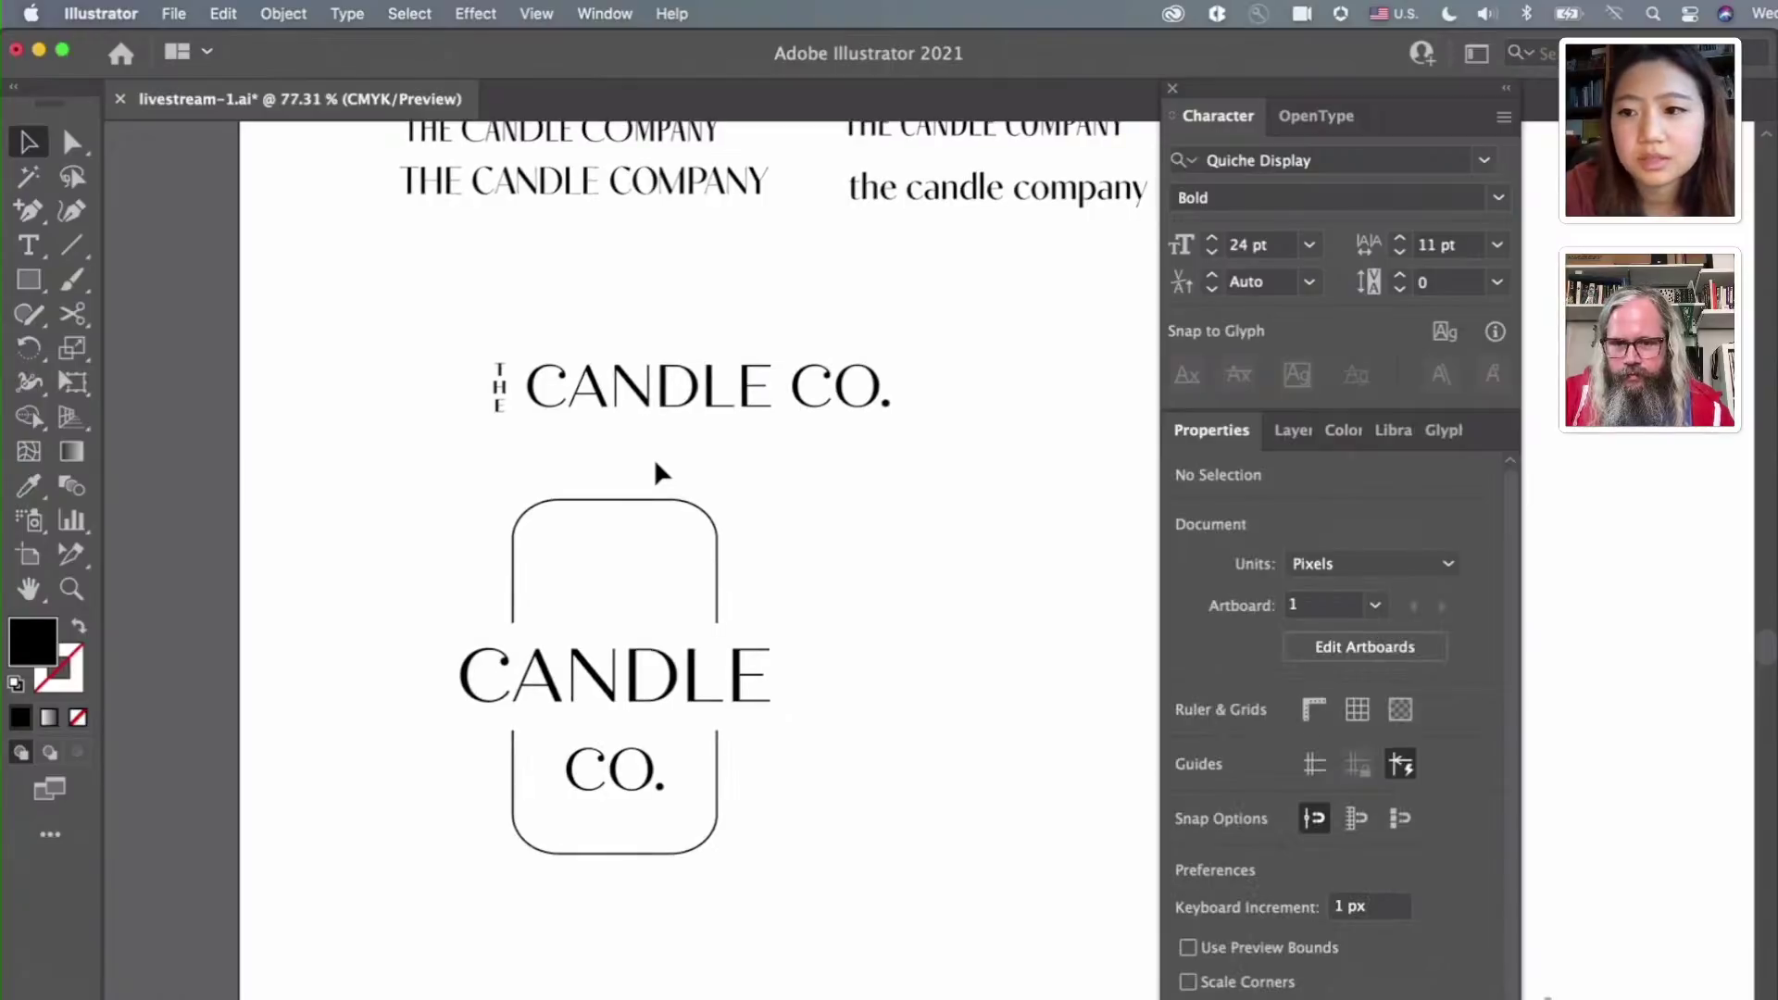
pyautogui.hscroll(1, 761, 469)
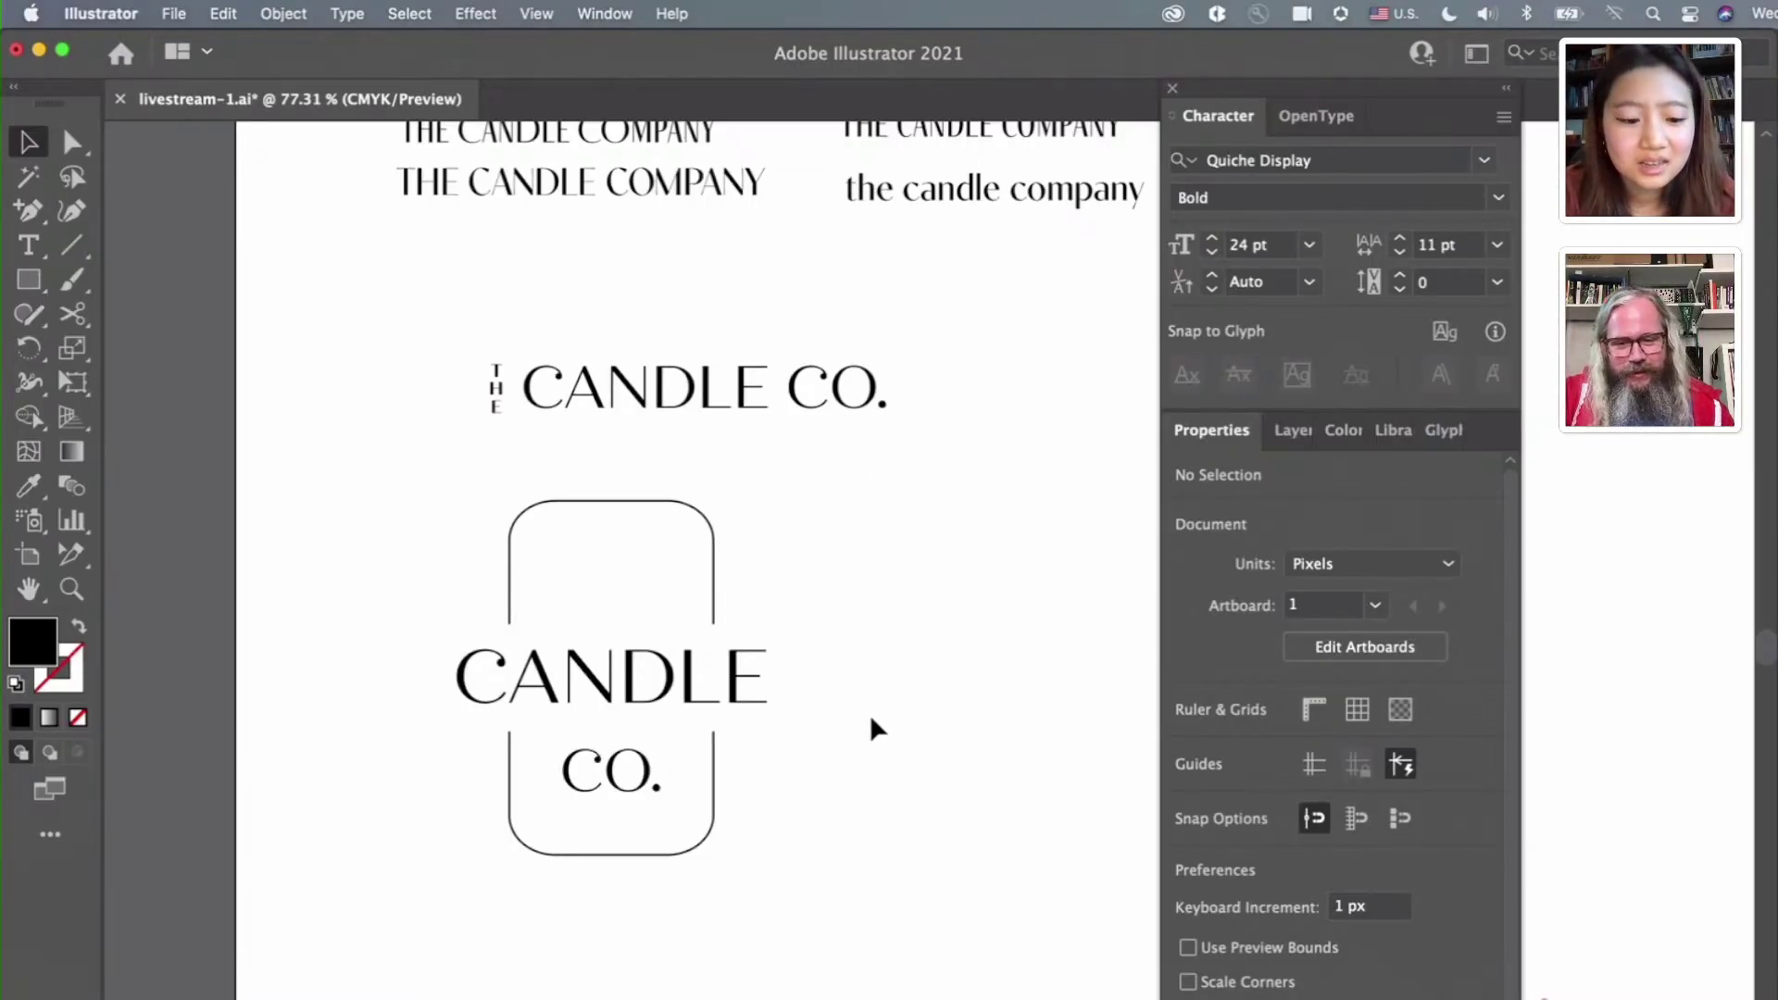
# Switch to Adobe Fonts in Chrome and replace the Sans Serif and contrast filters with the Brush Pen tag
pyautogui.press('super+Tab')
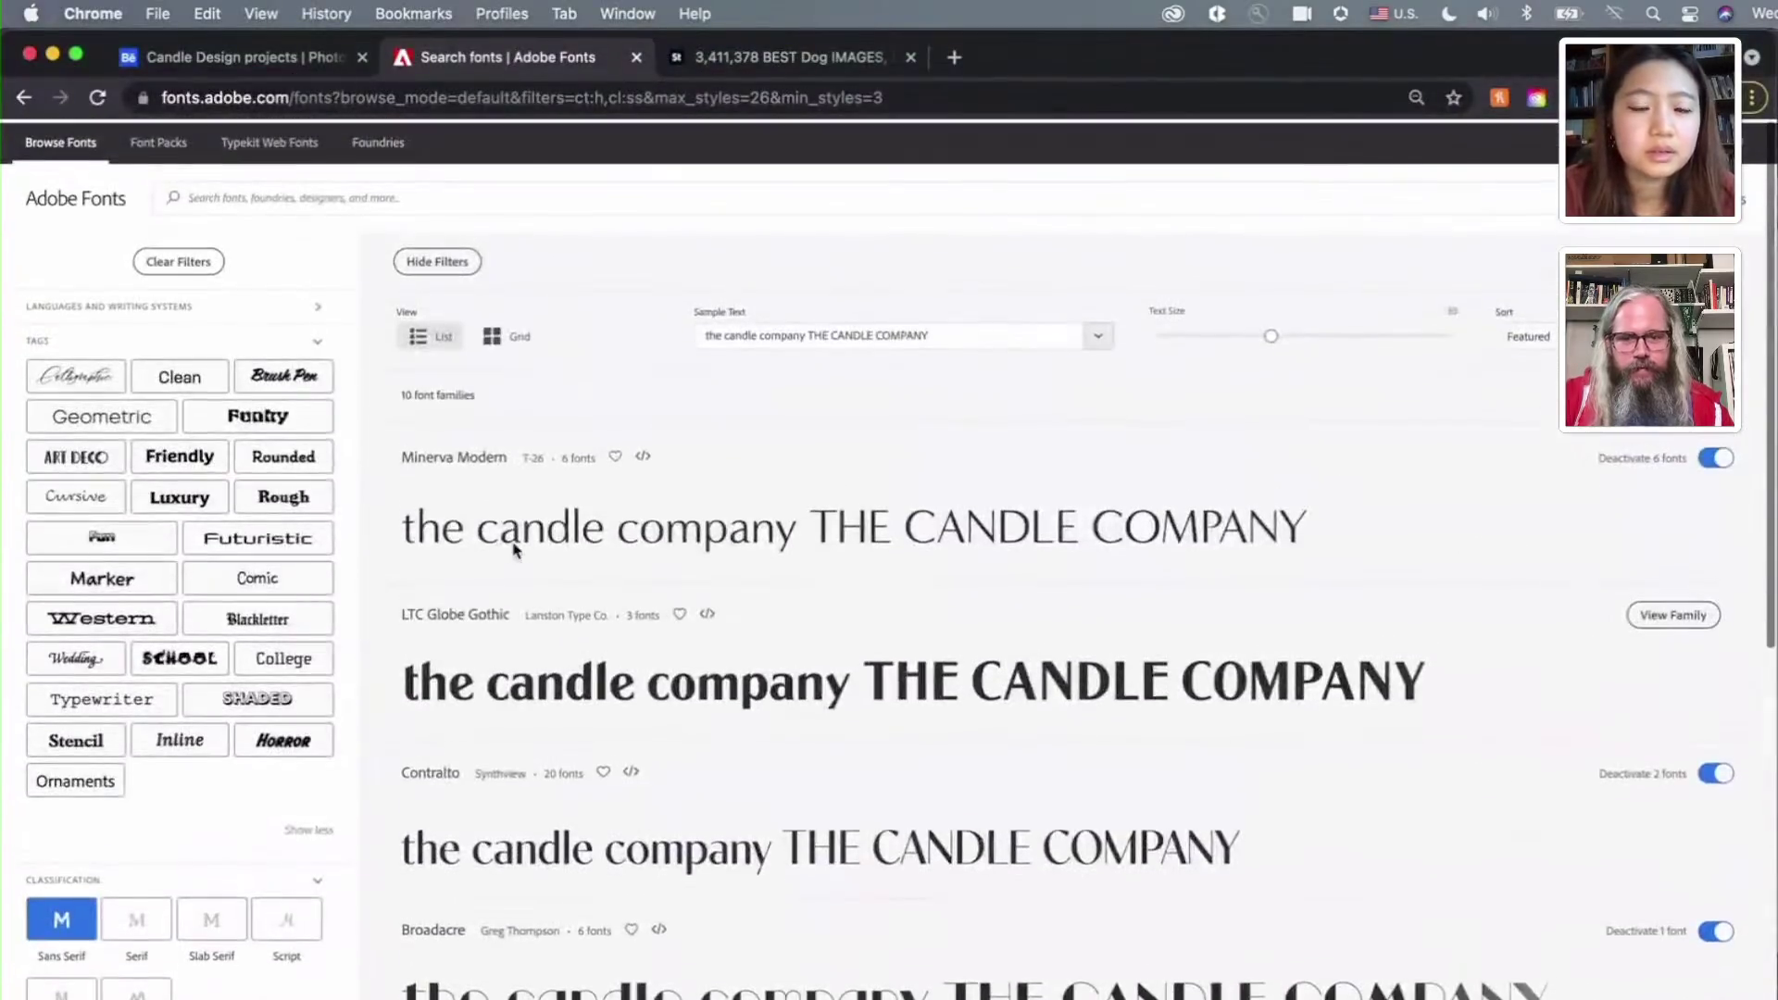
pyautogui.scroll(-5, 656, 607)
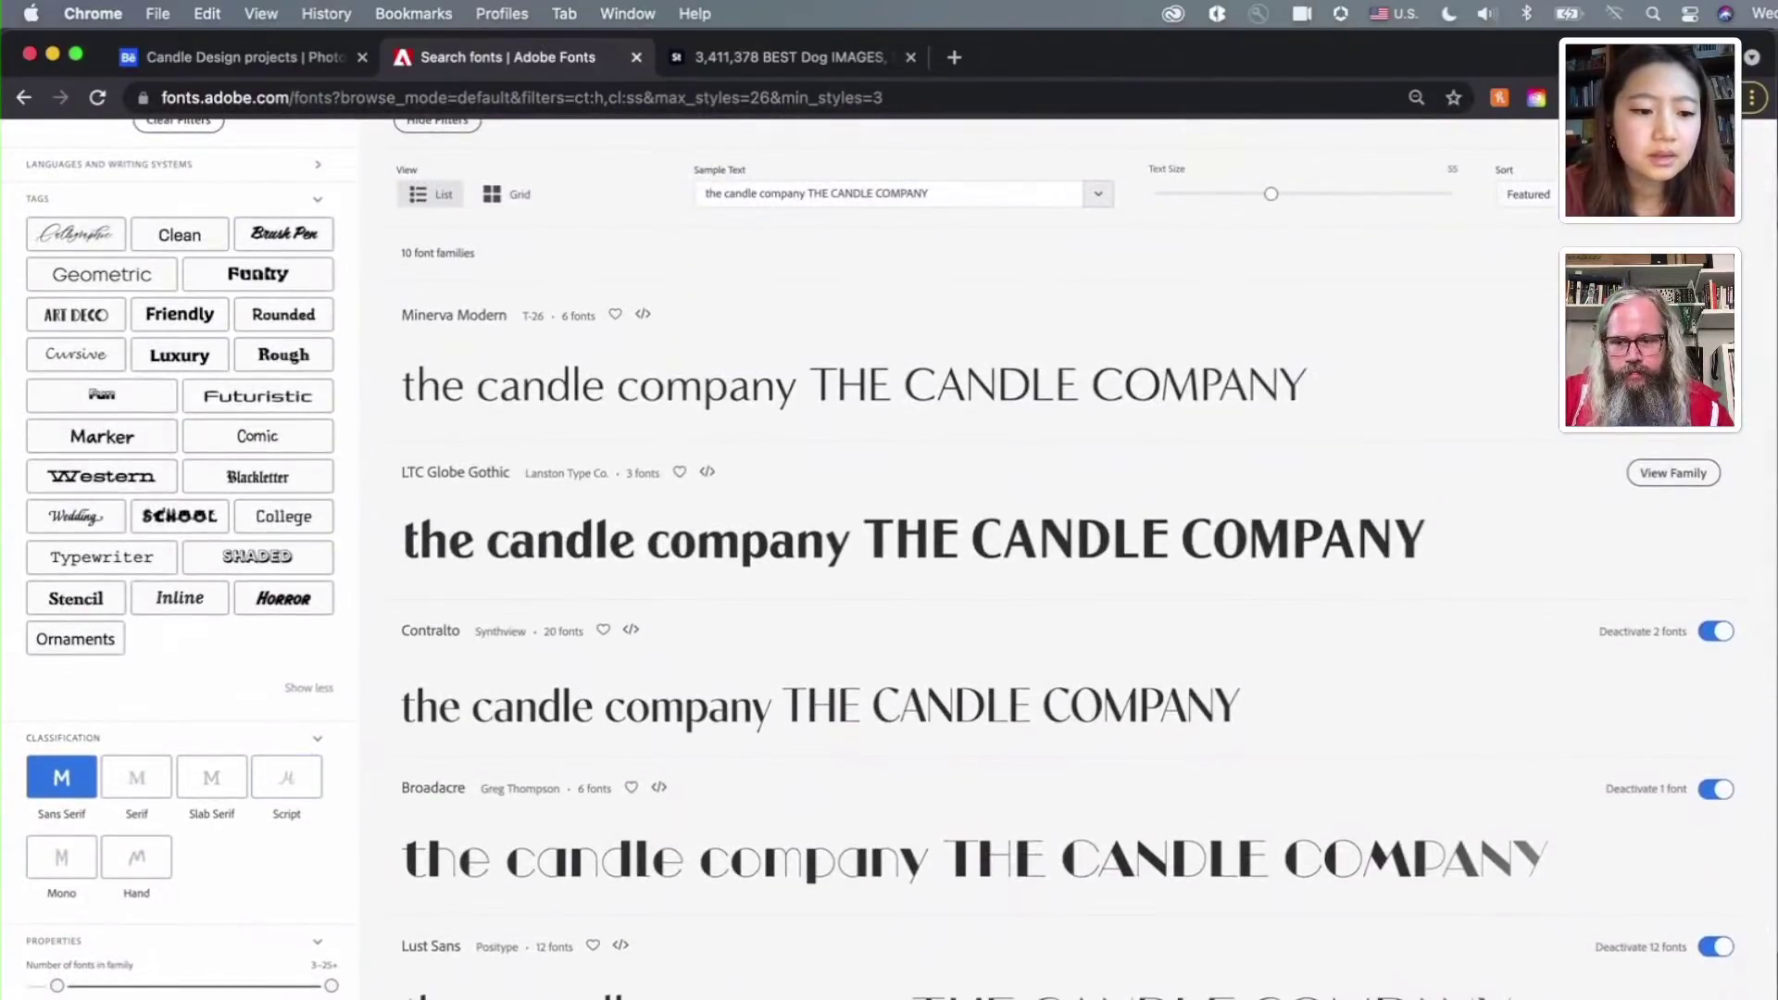
pyautogui.click(136, 857)
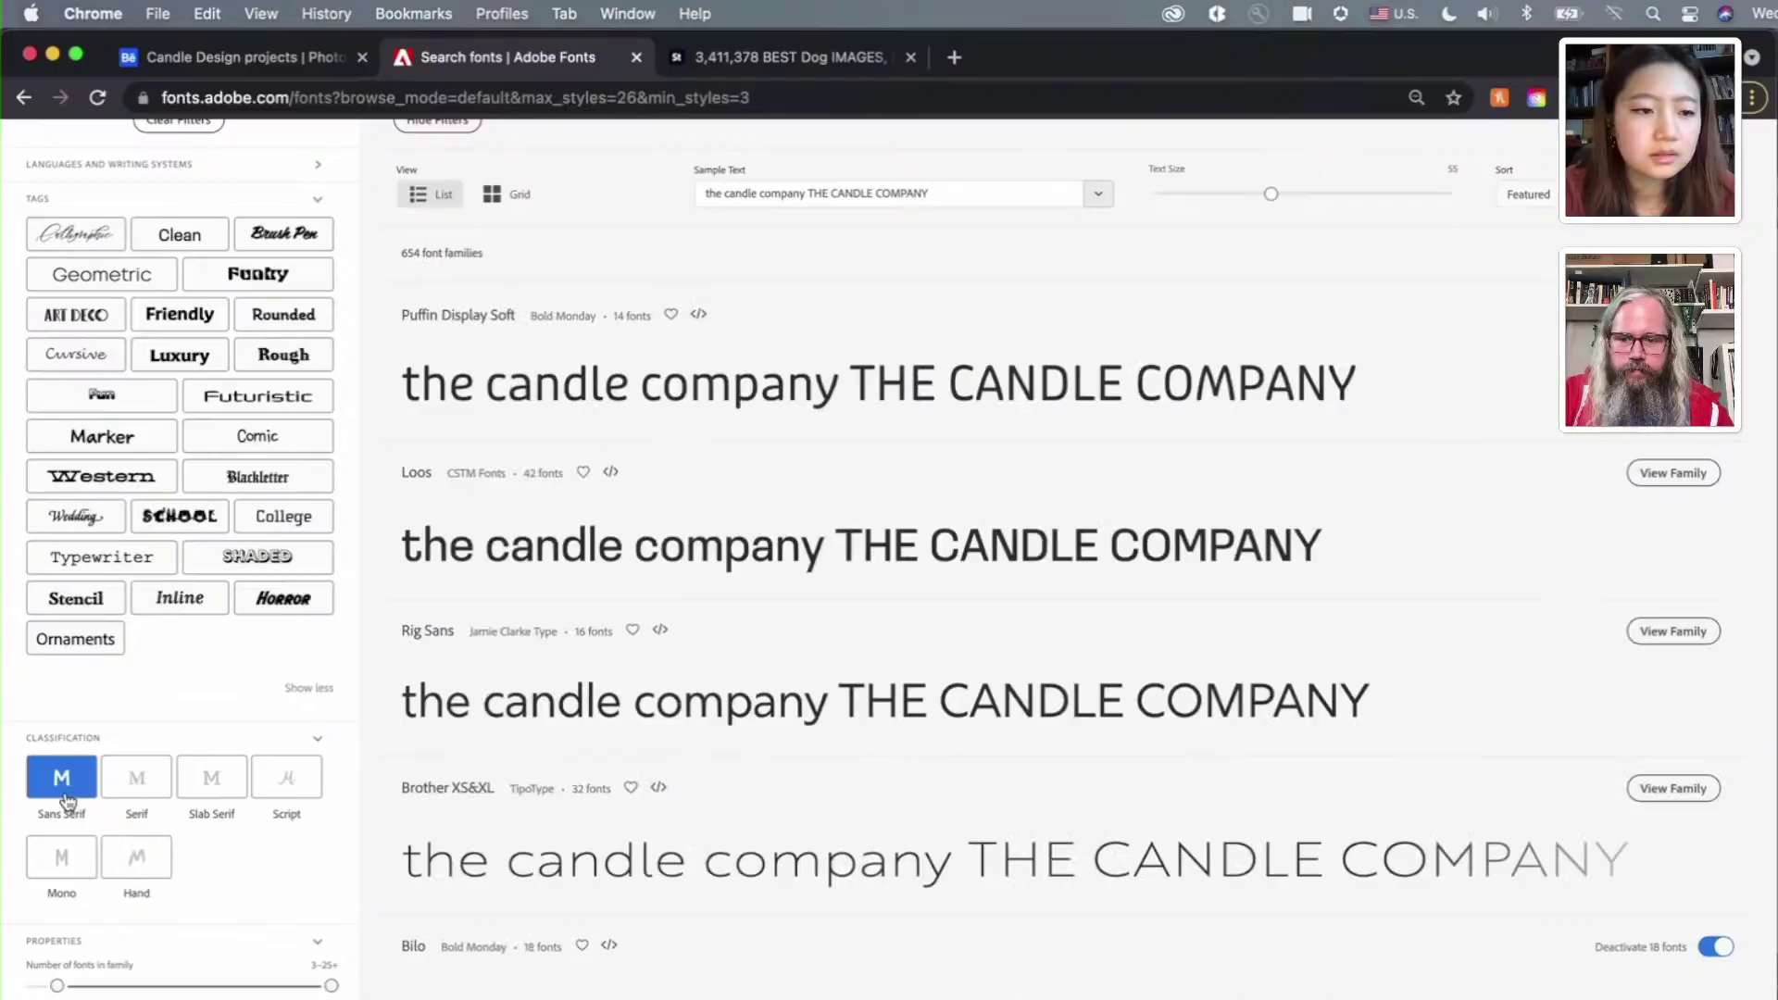
pyautogui.click(93, 795)
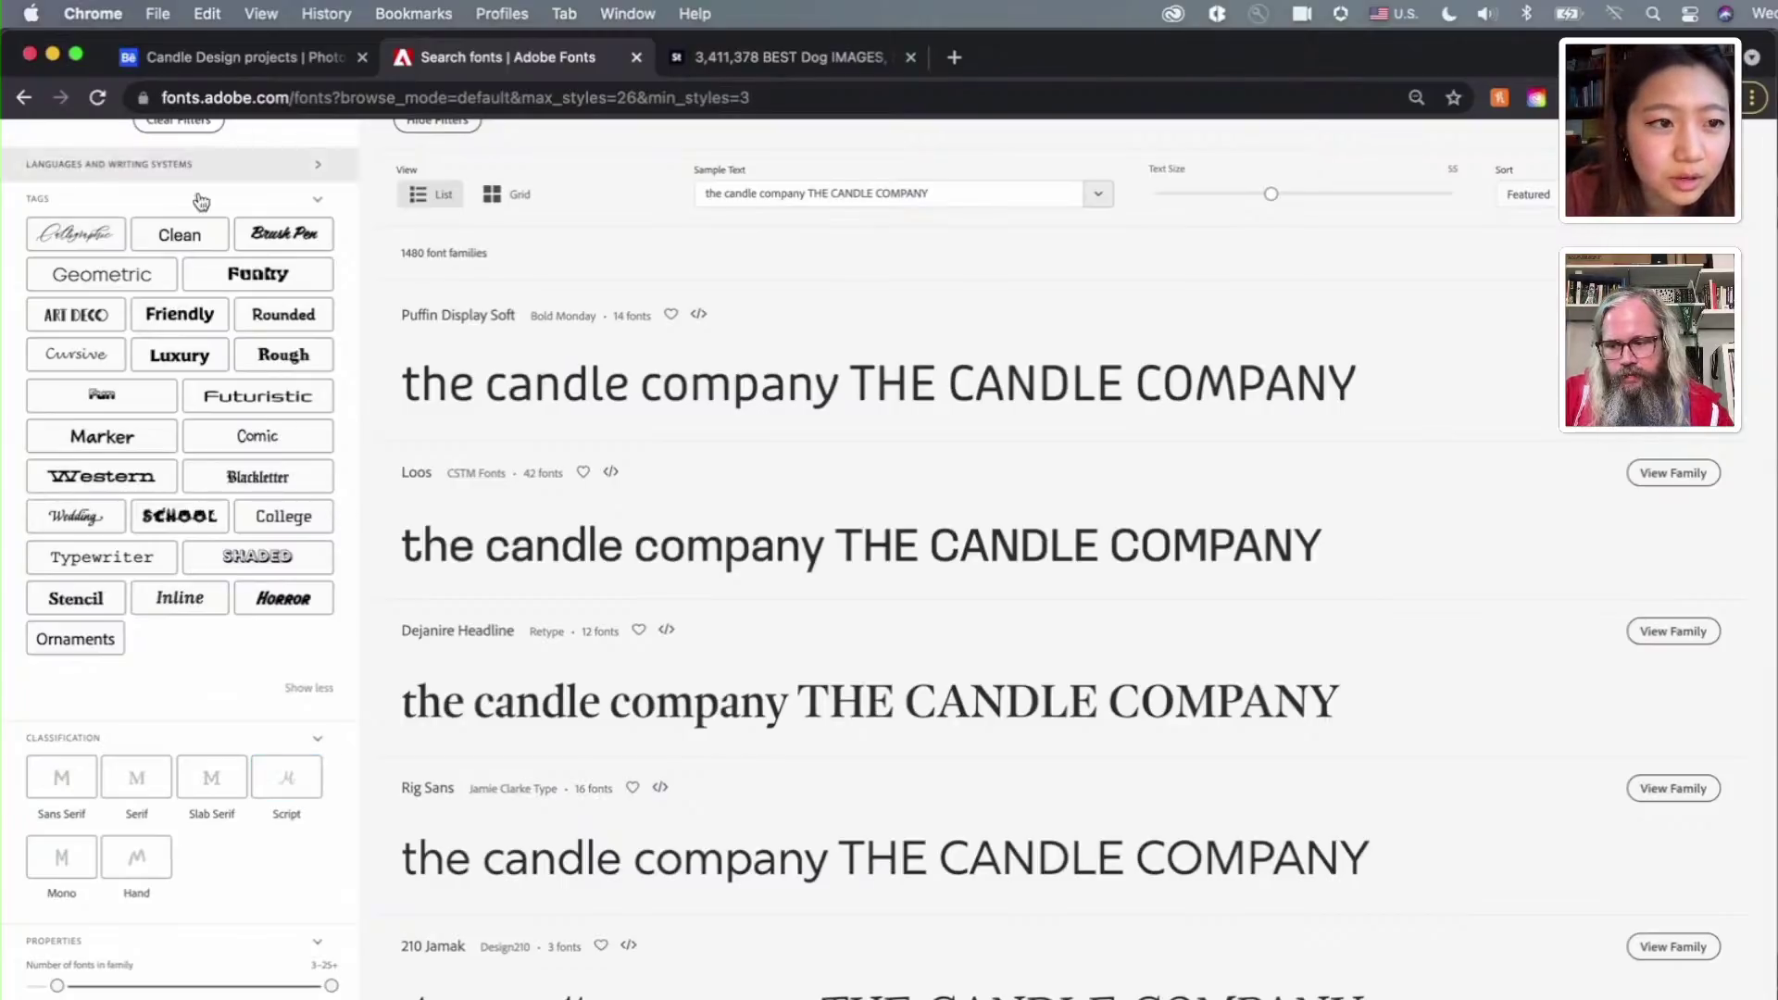
pyautogui.click(308, 239)
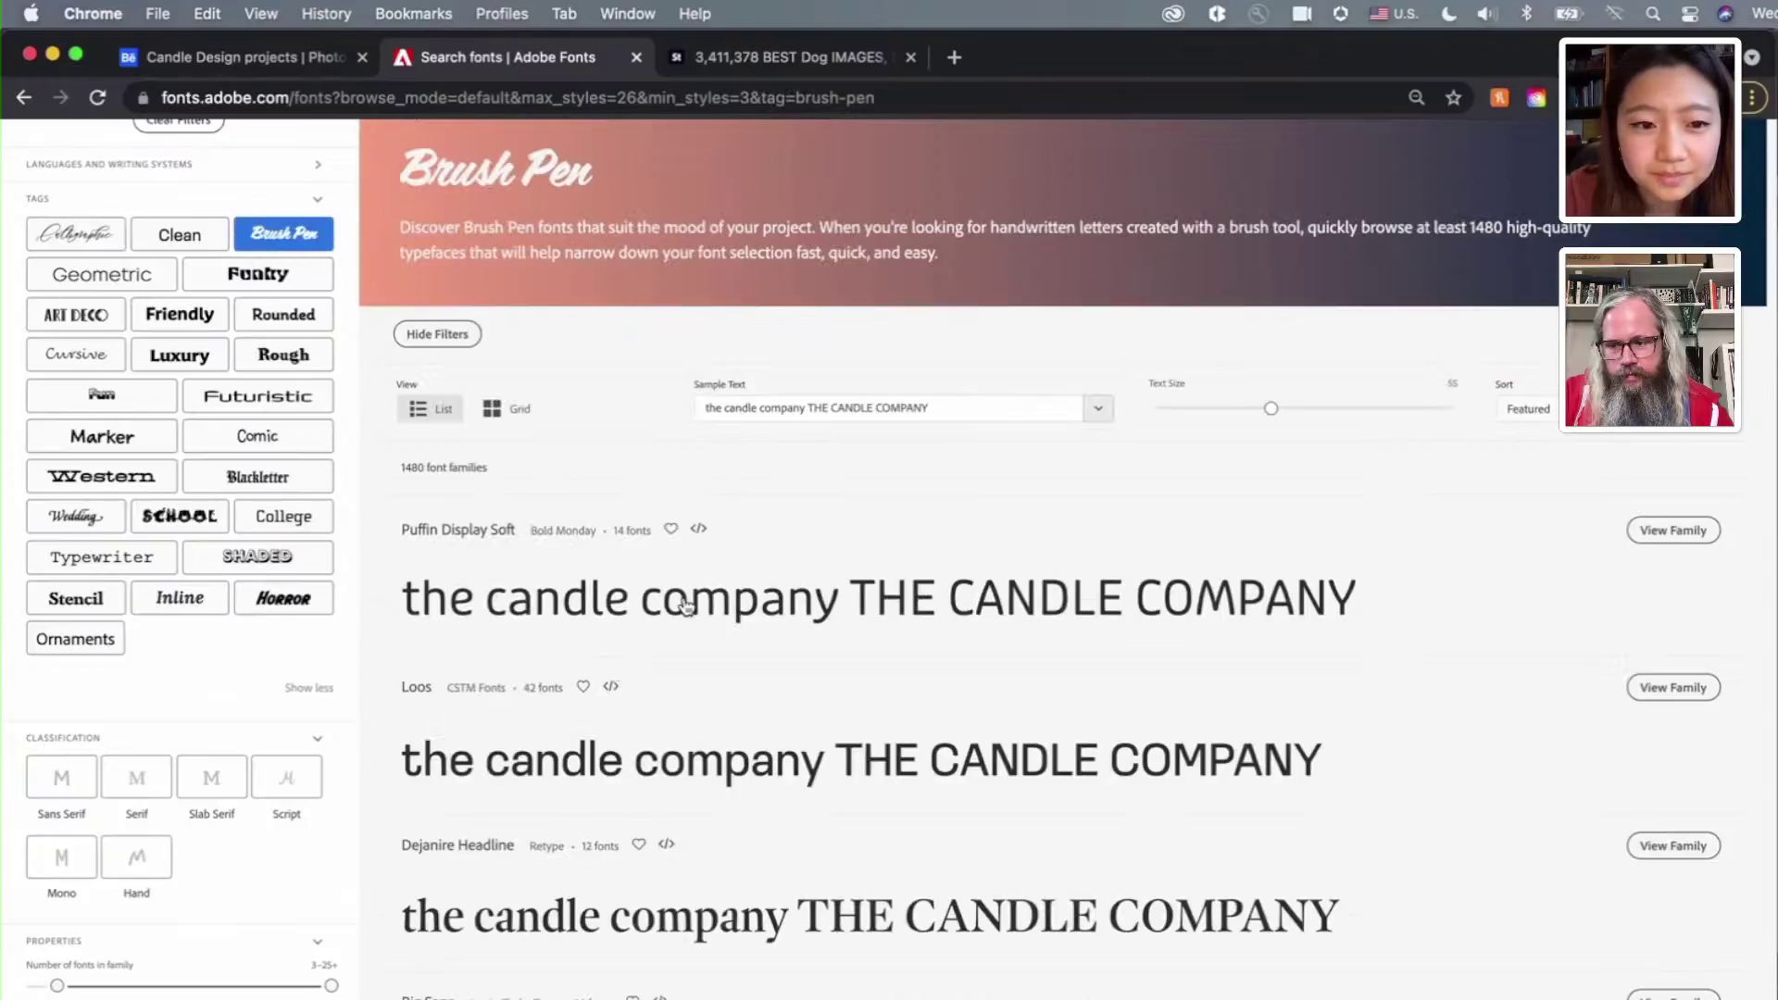
# Examine the Brush Pen font samples of the candle company name, continuing to the second page of results
pyautogui.scroll(-5, 685, 607)
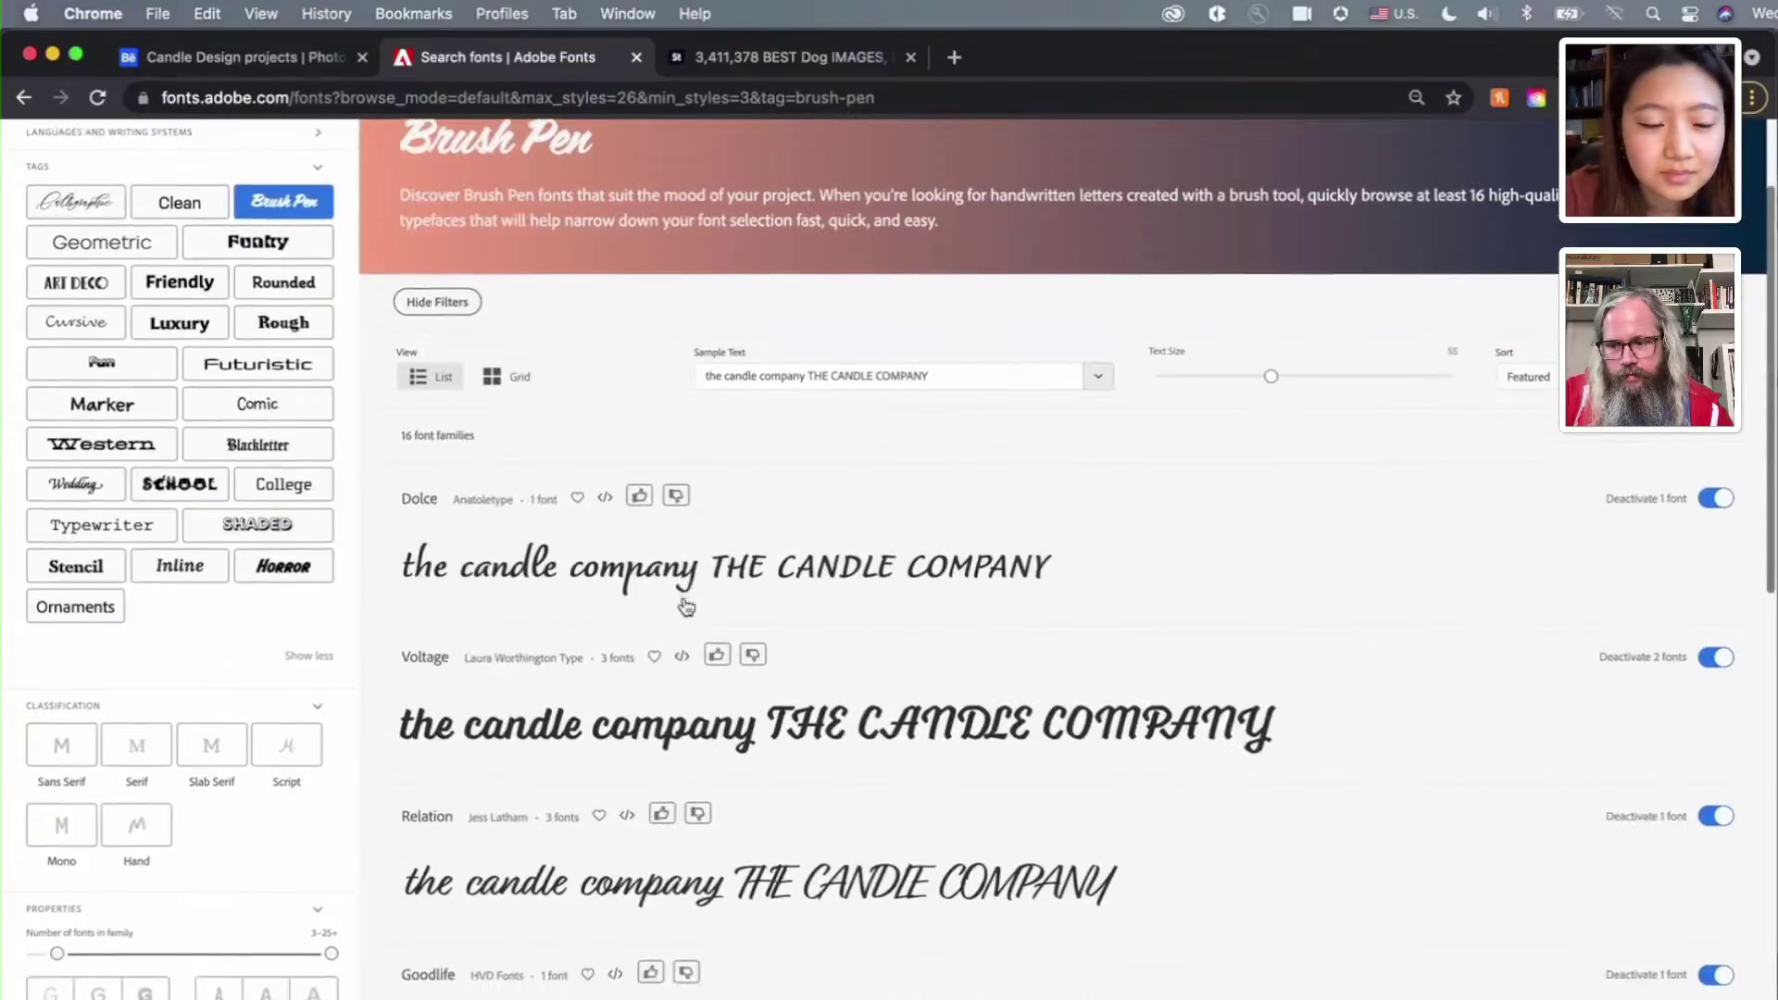
pyautogui.scroll(-4, 685, 606)
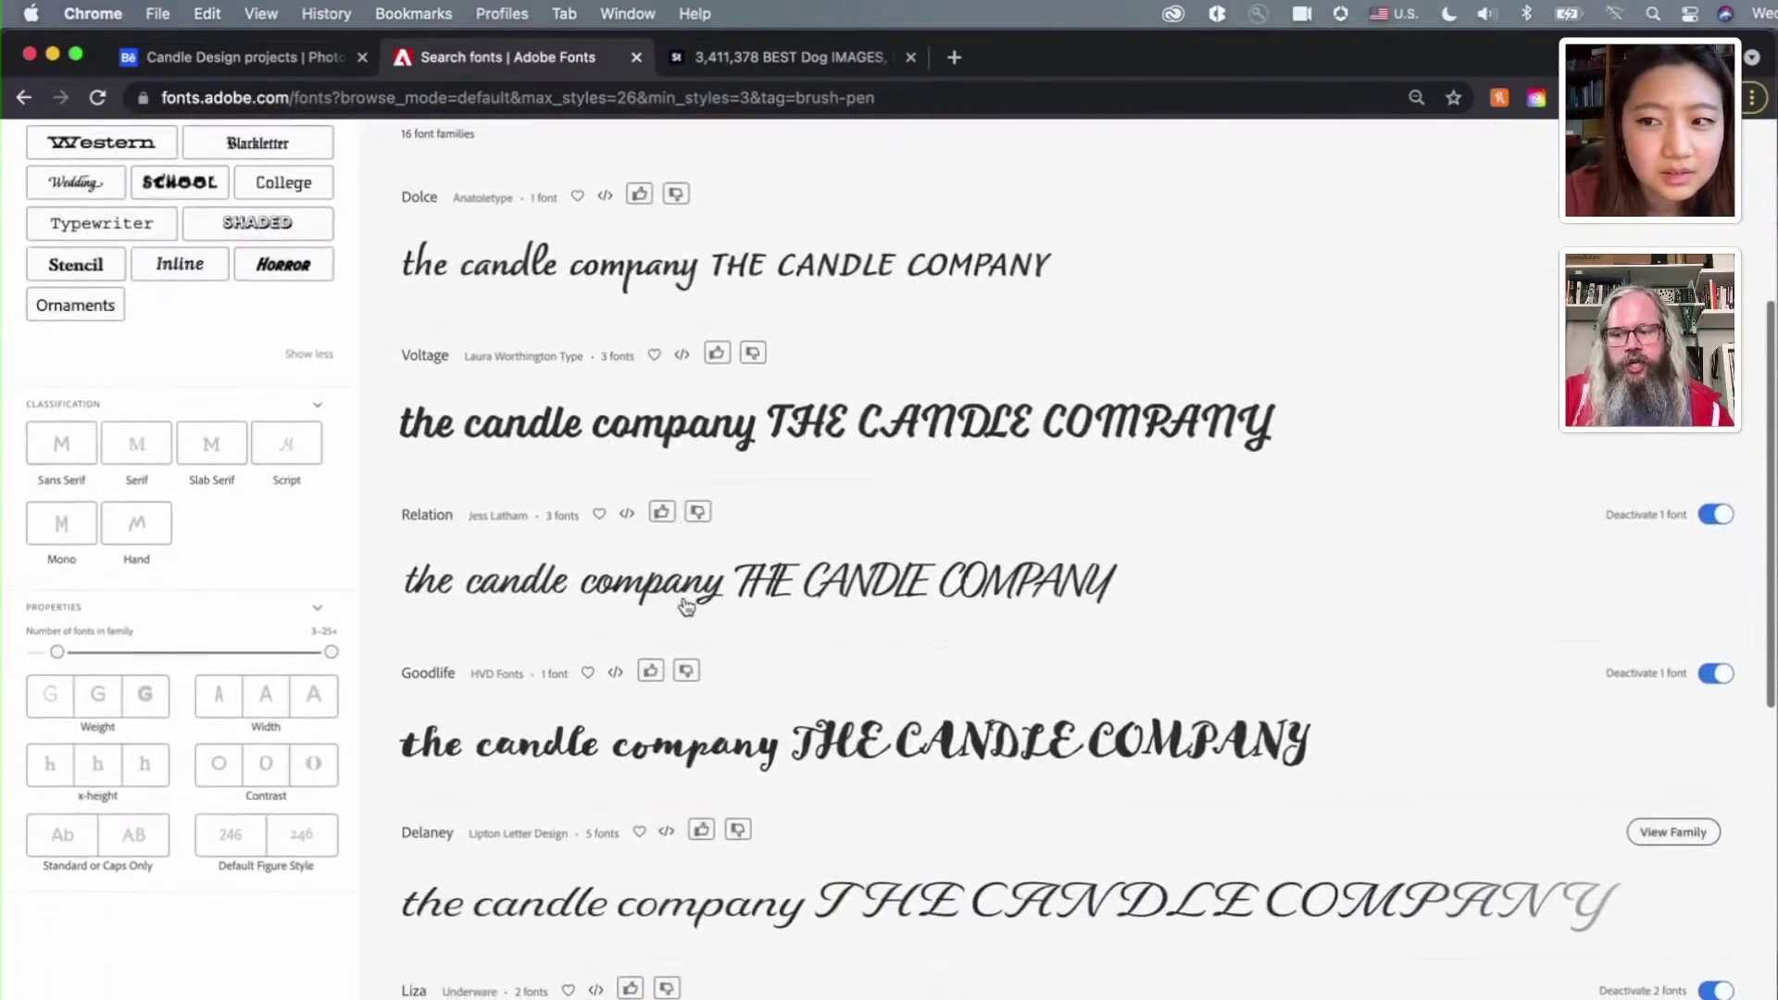
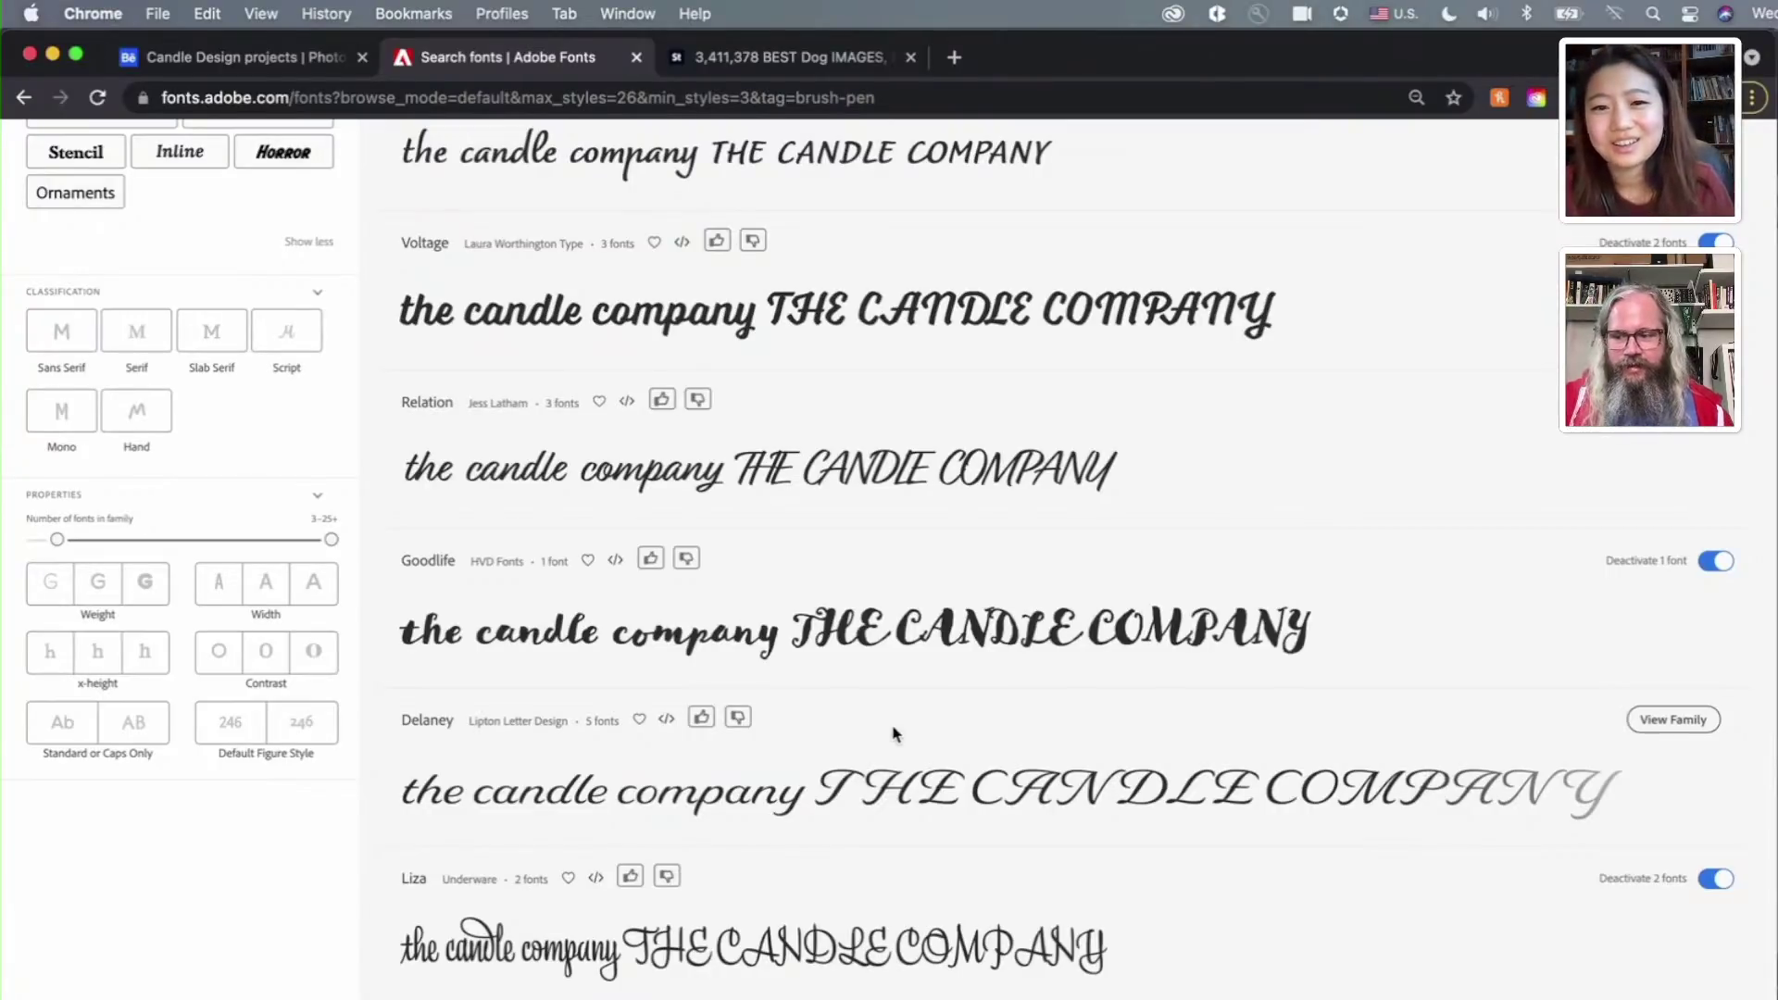
pyautogui.scroll(-5, 895, 734)
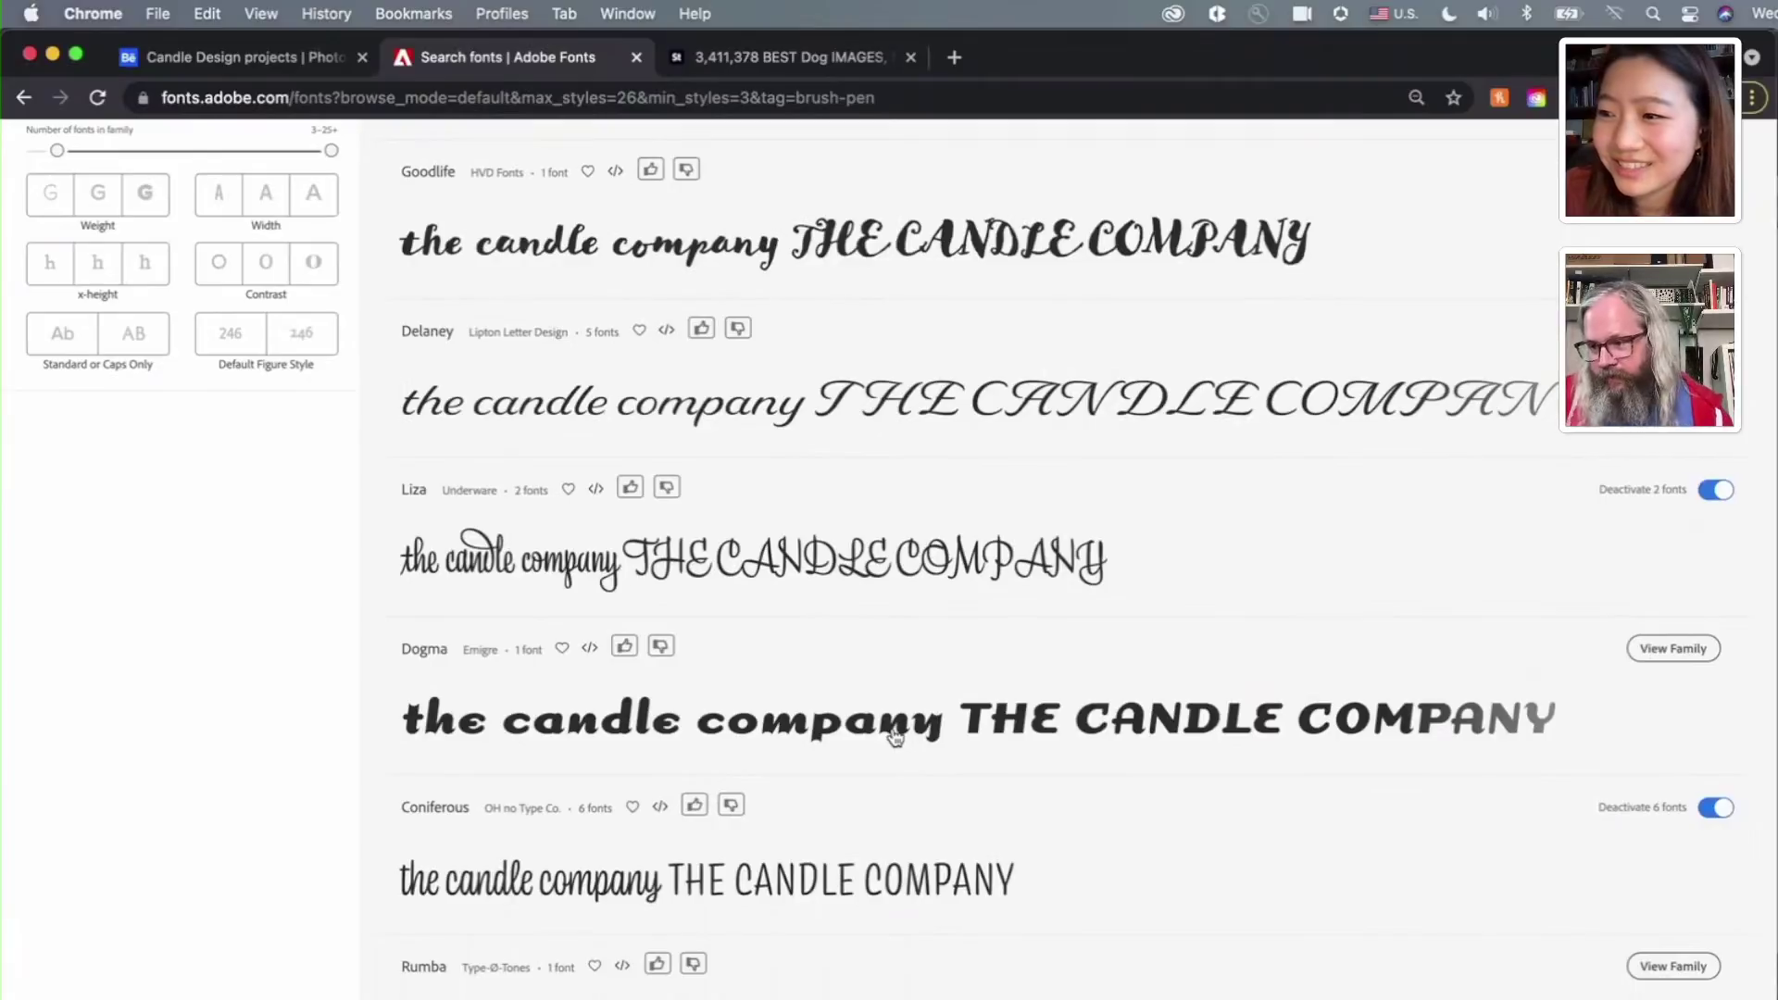
pyautogui.scroll(-2, 895, 736)
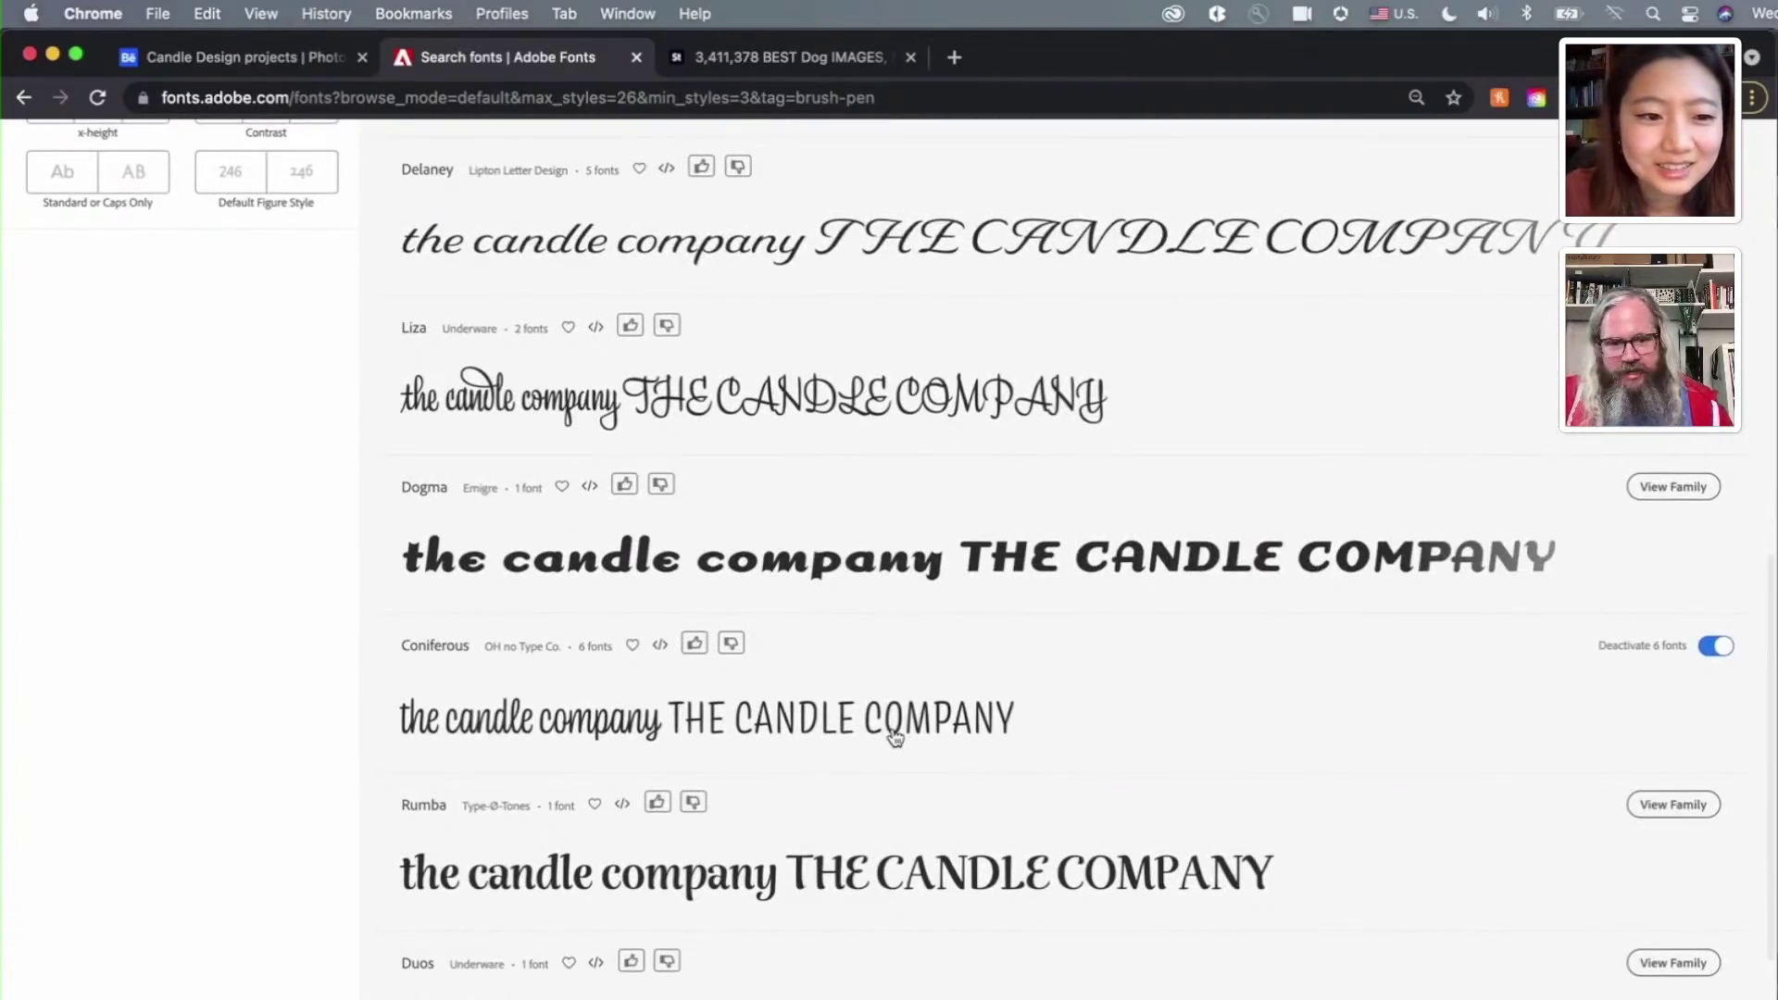
pyautogui.scroll(-3, 894, 736)
pyautogui.scroll(-2, 894, 737)
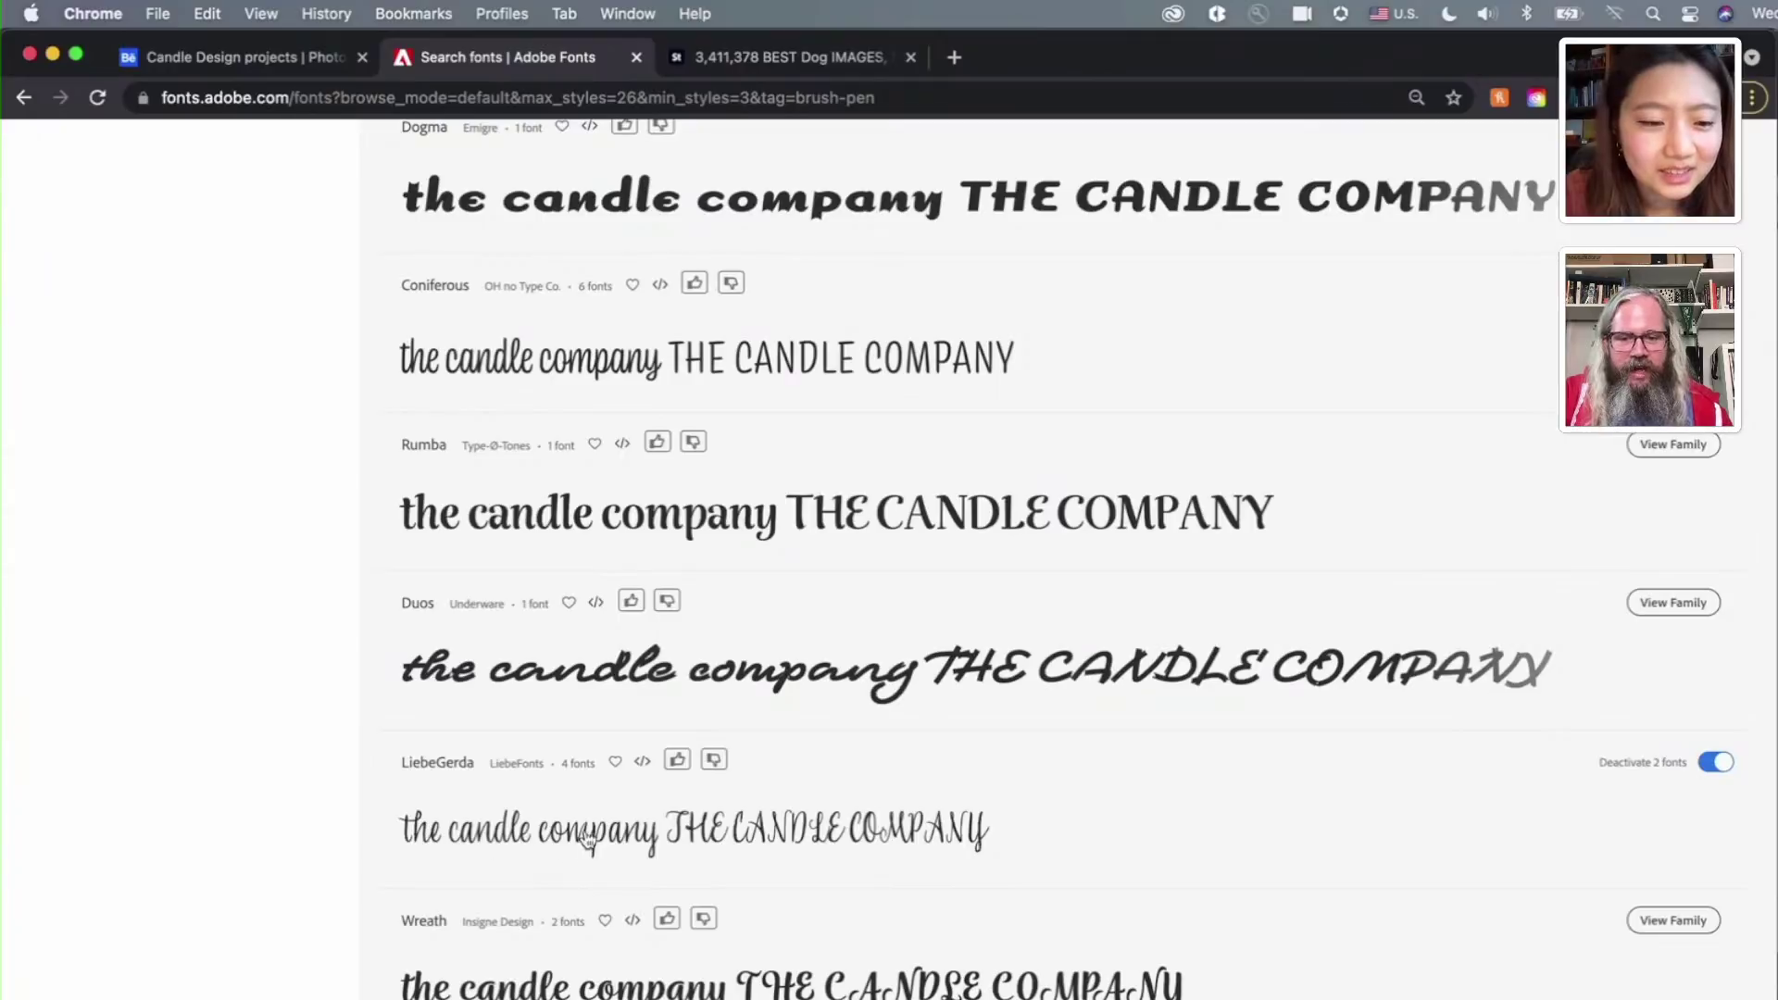
pyautogui.scroll(1, 531, 834)
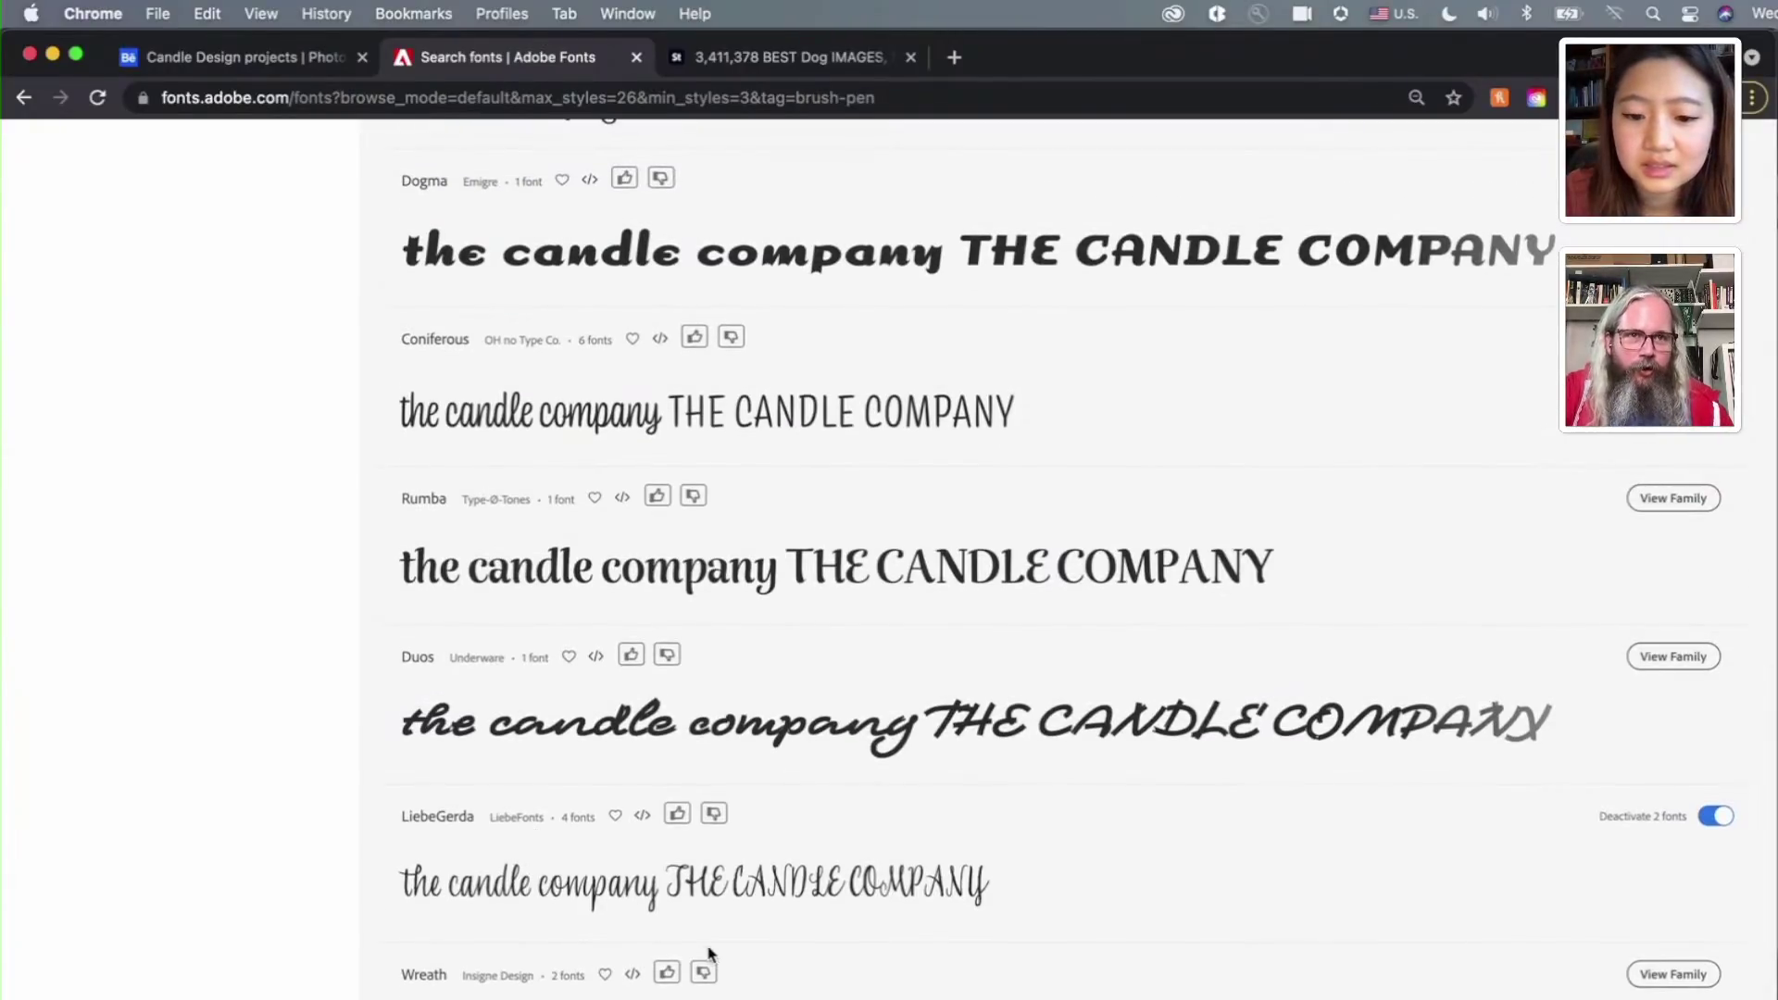
pyautogui.click(1121, 996)
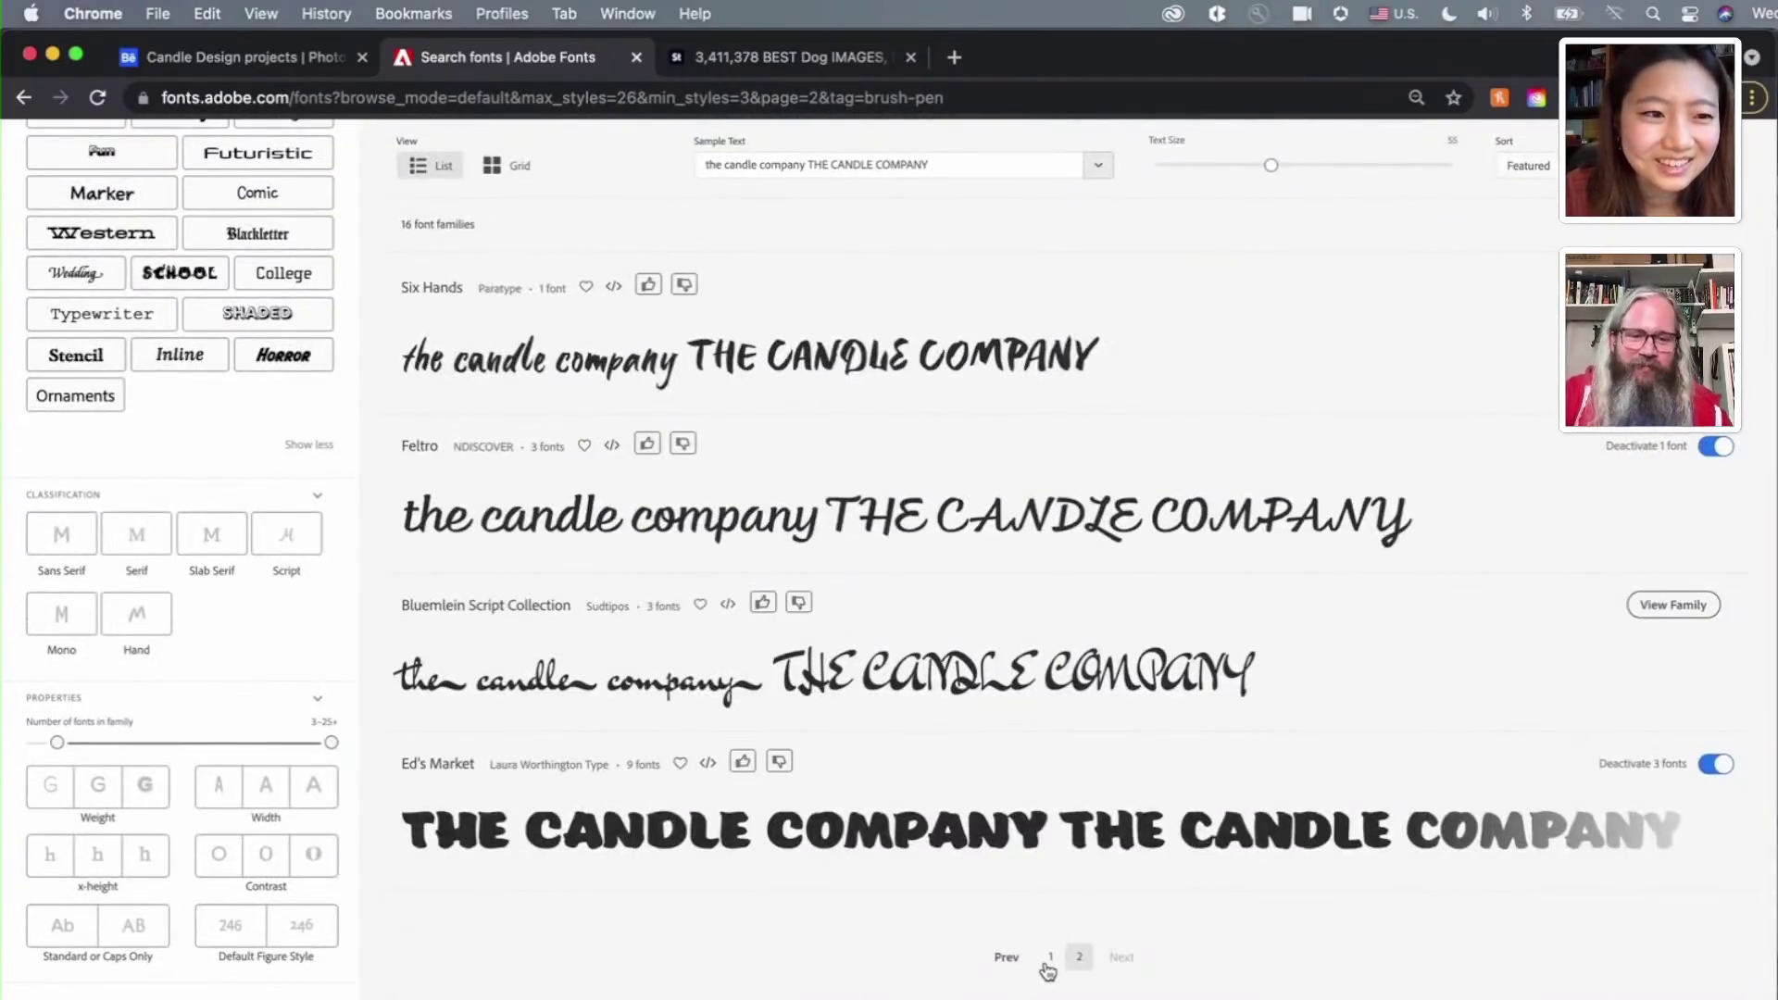
# Remove the Brush Pen tag and filter the fonts by the Script classification instead
pyautogui.scroll(5, 139, 379)
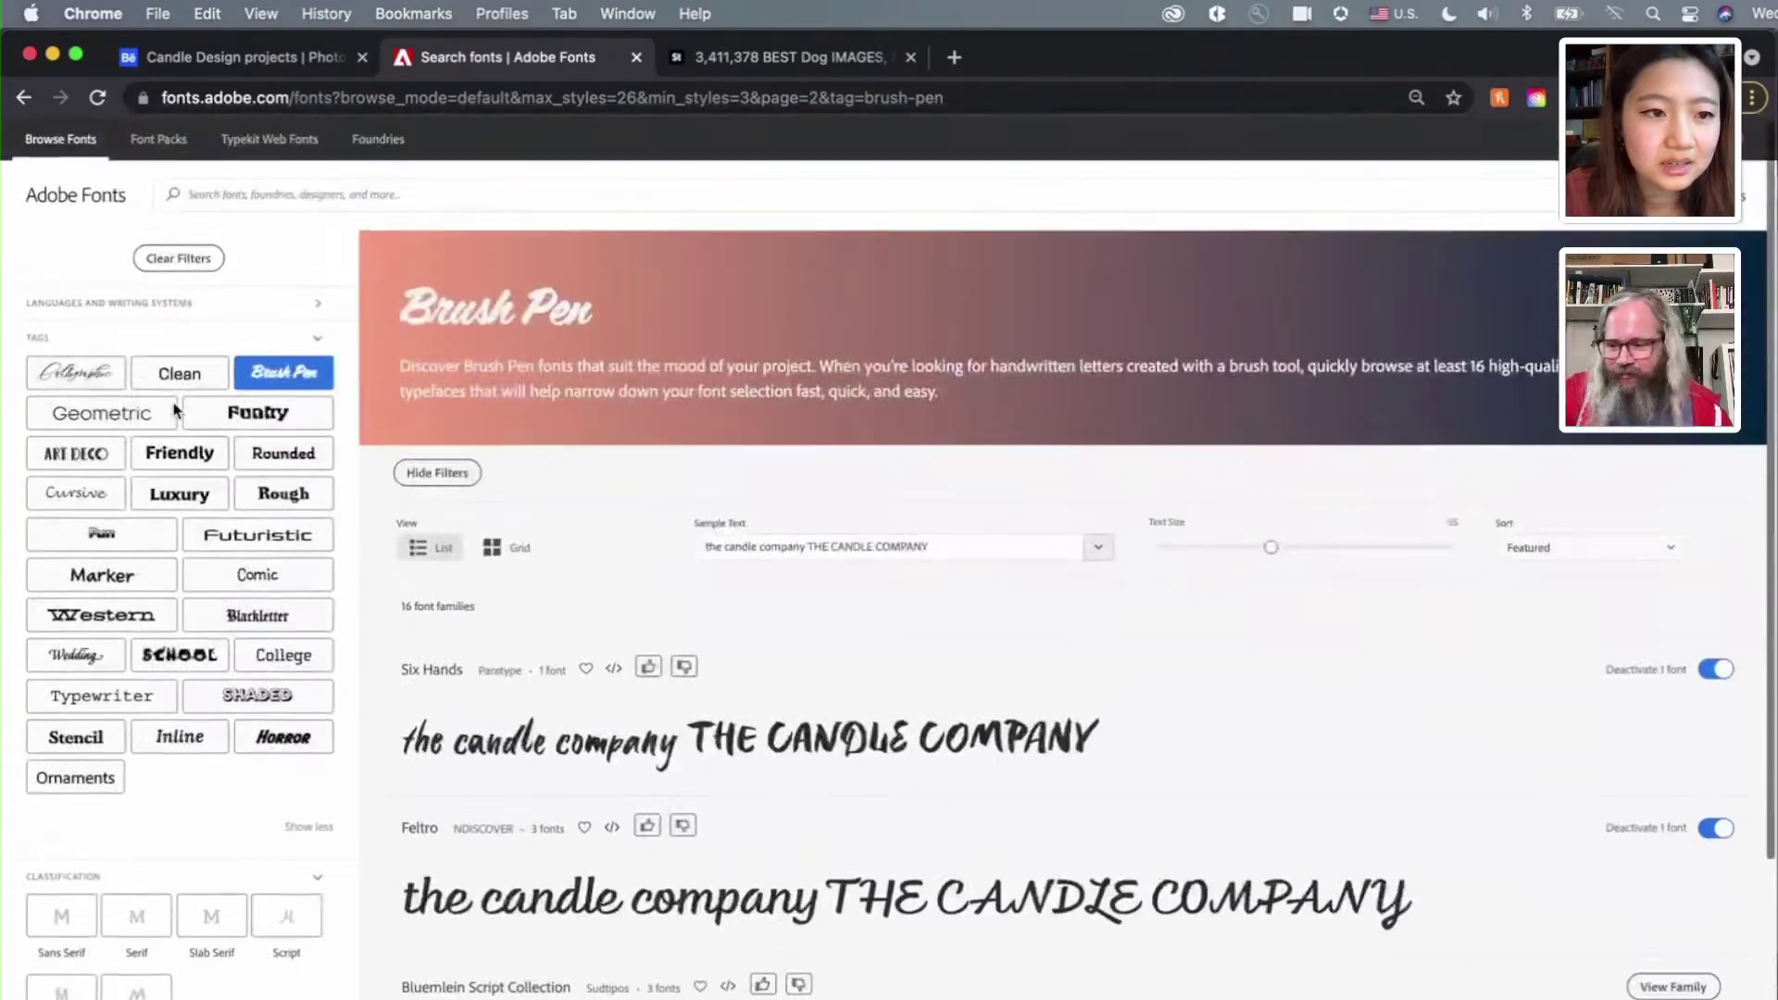
pyautogui.scroll(-3, 223, 216)
pyautogui.click(282, 156)
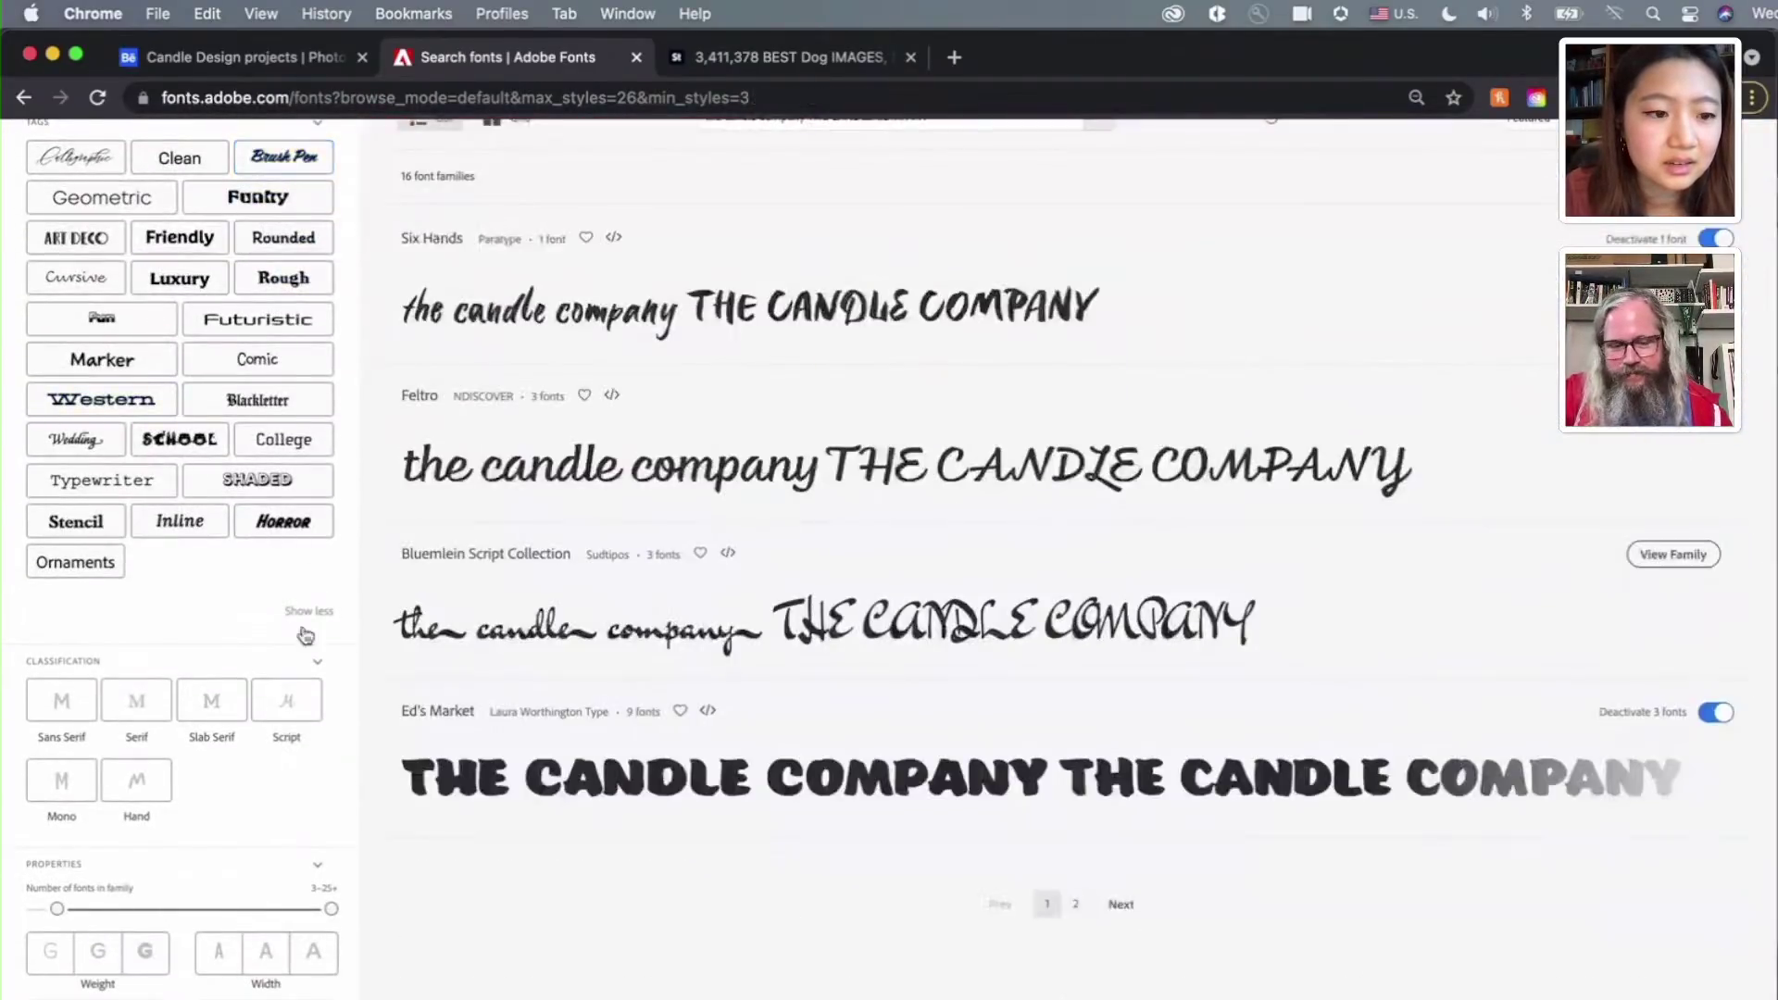
pyautogui.click(286, 700)
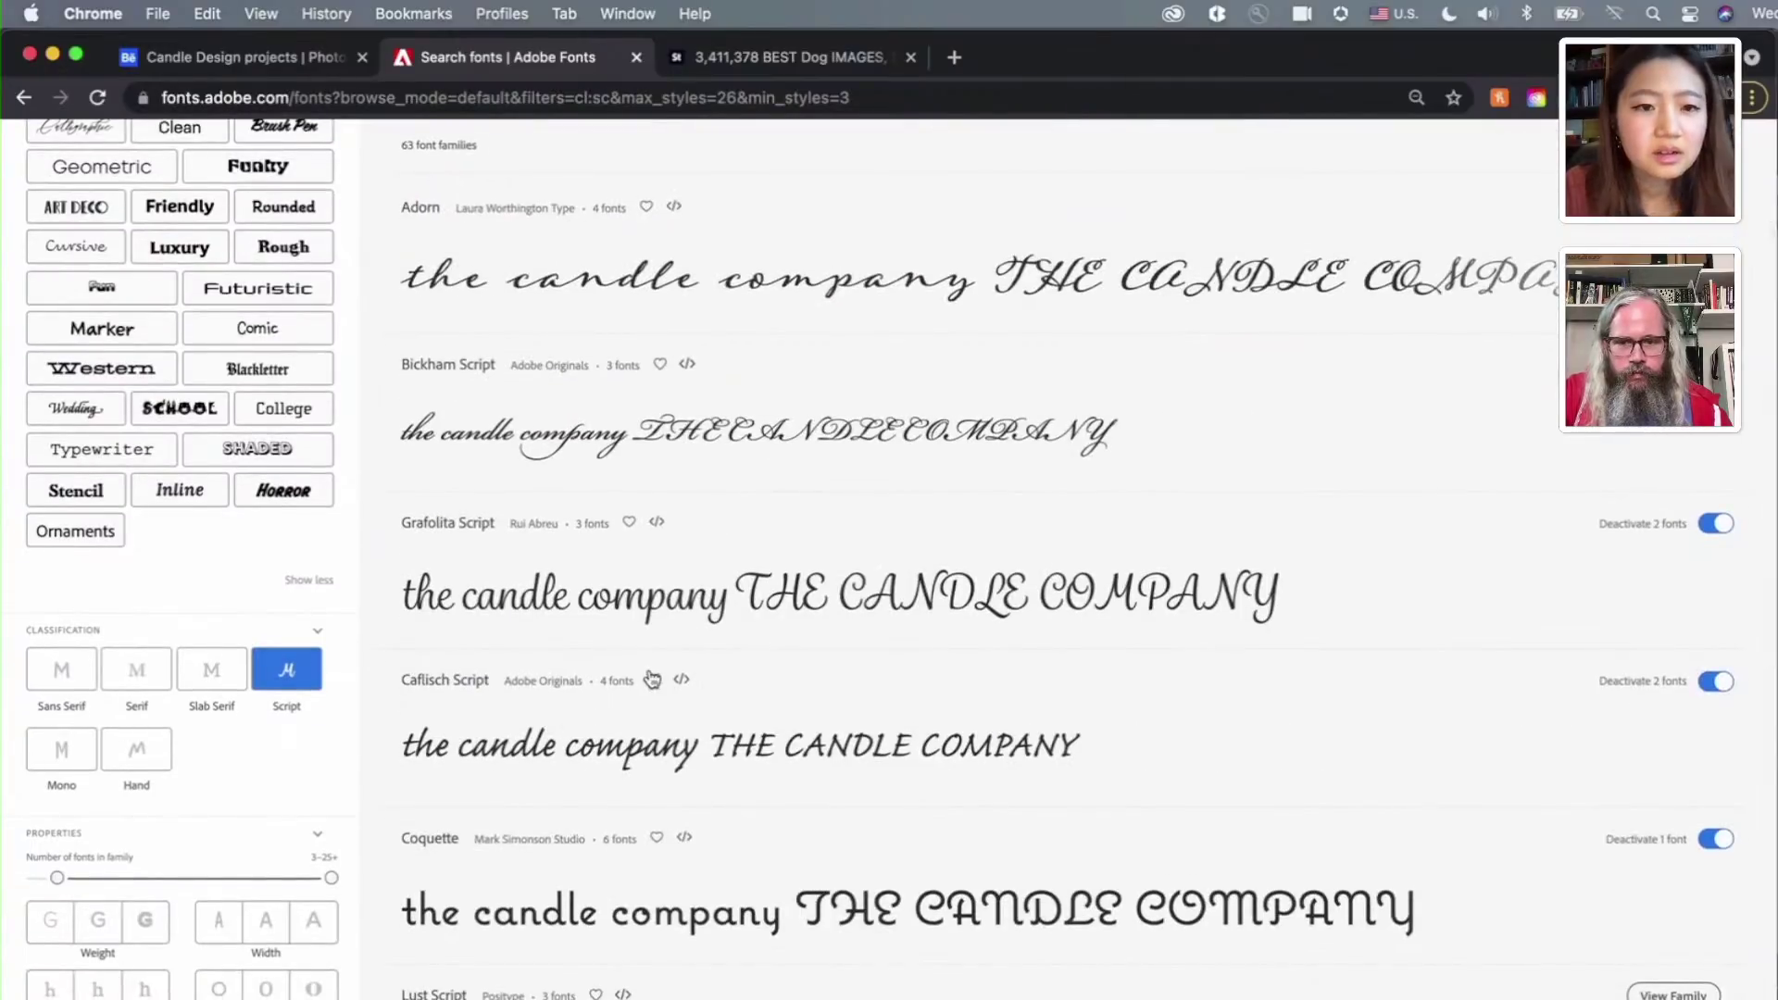
# Open the Grafolita Script family and activate the recommended similar font Spumante Bold
pyautogui.click(559, 603)
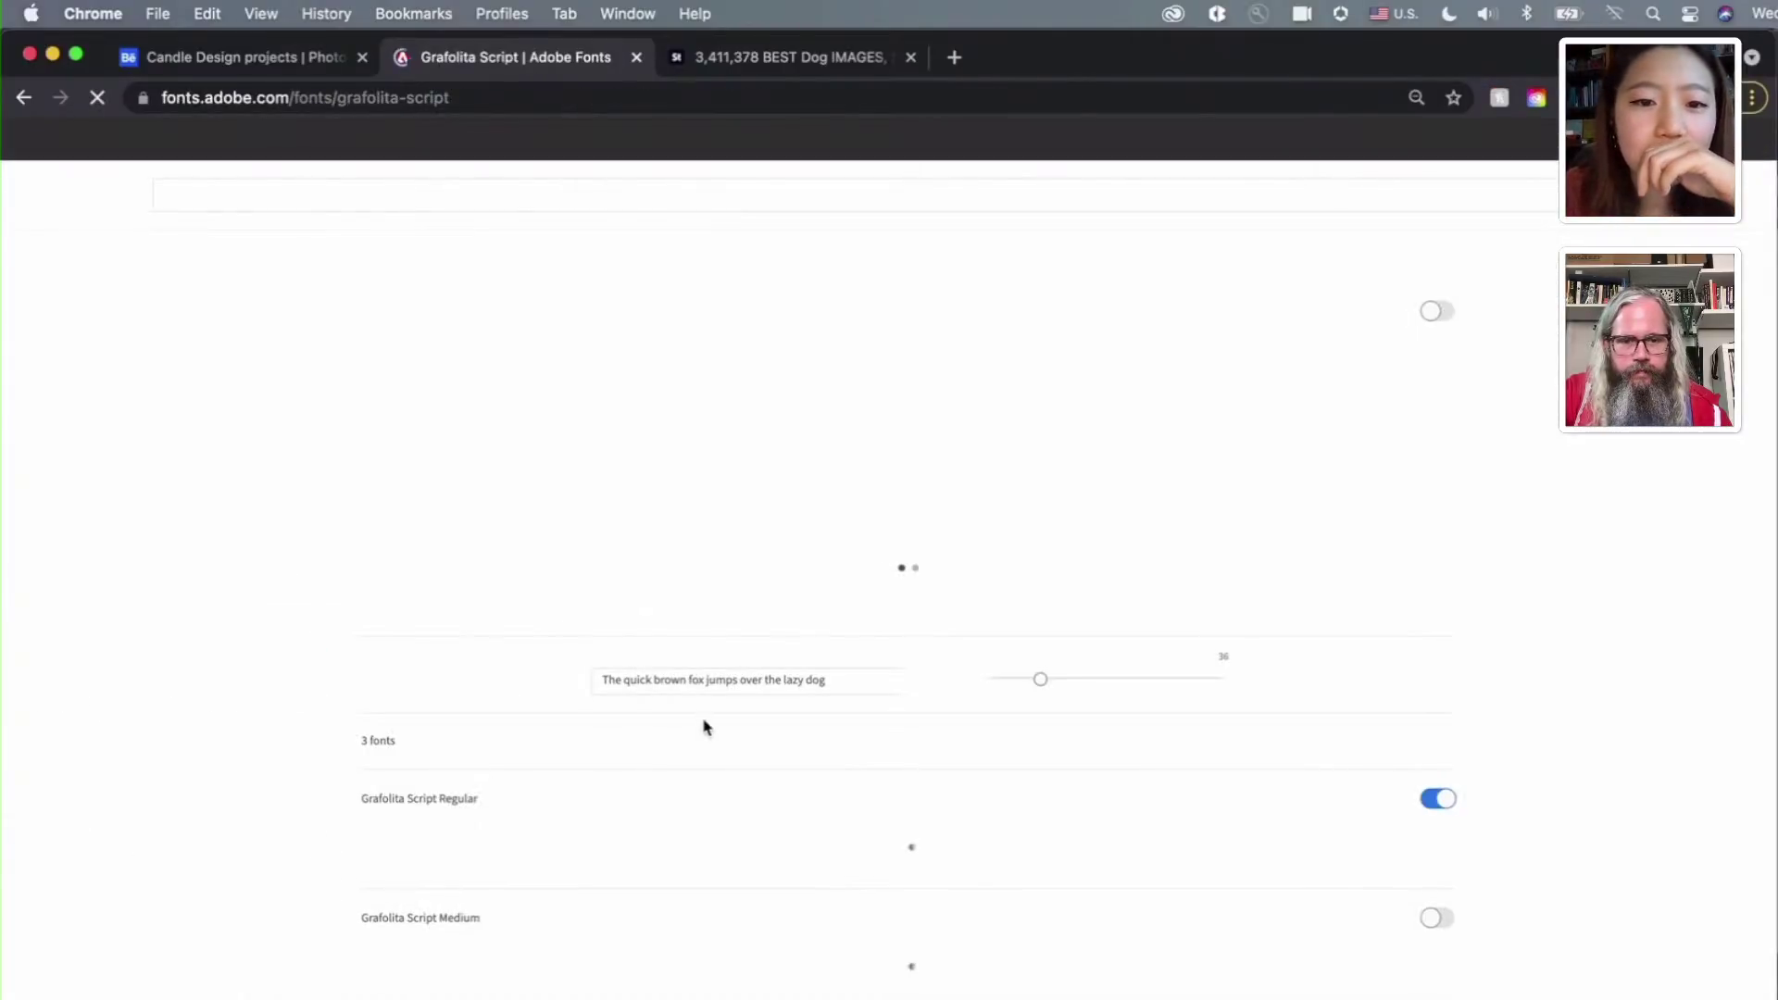
pyautogui.scroll(-5, 704, 727)
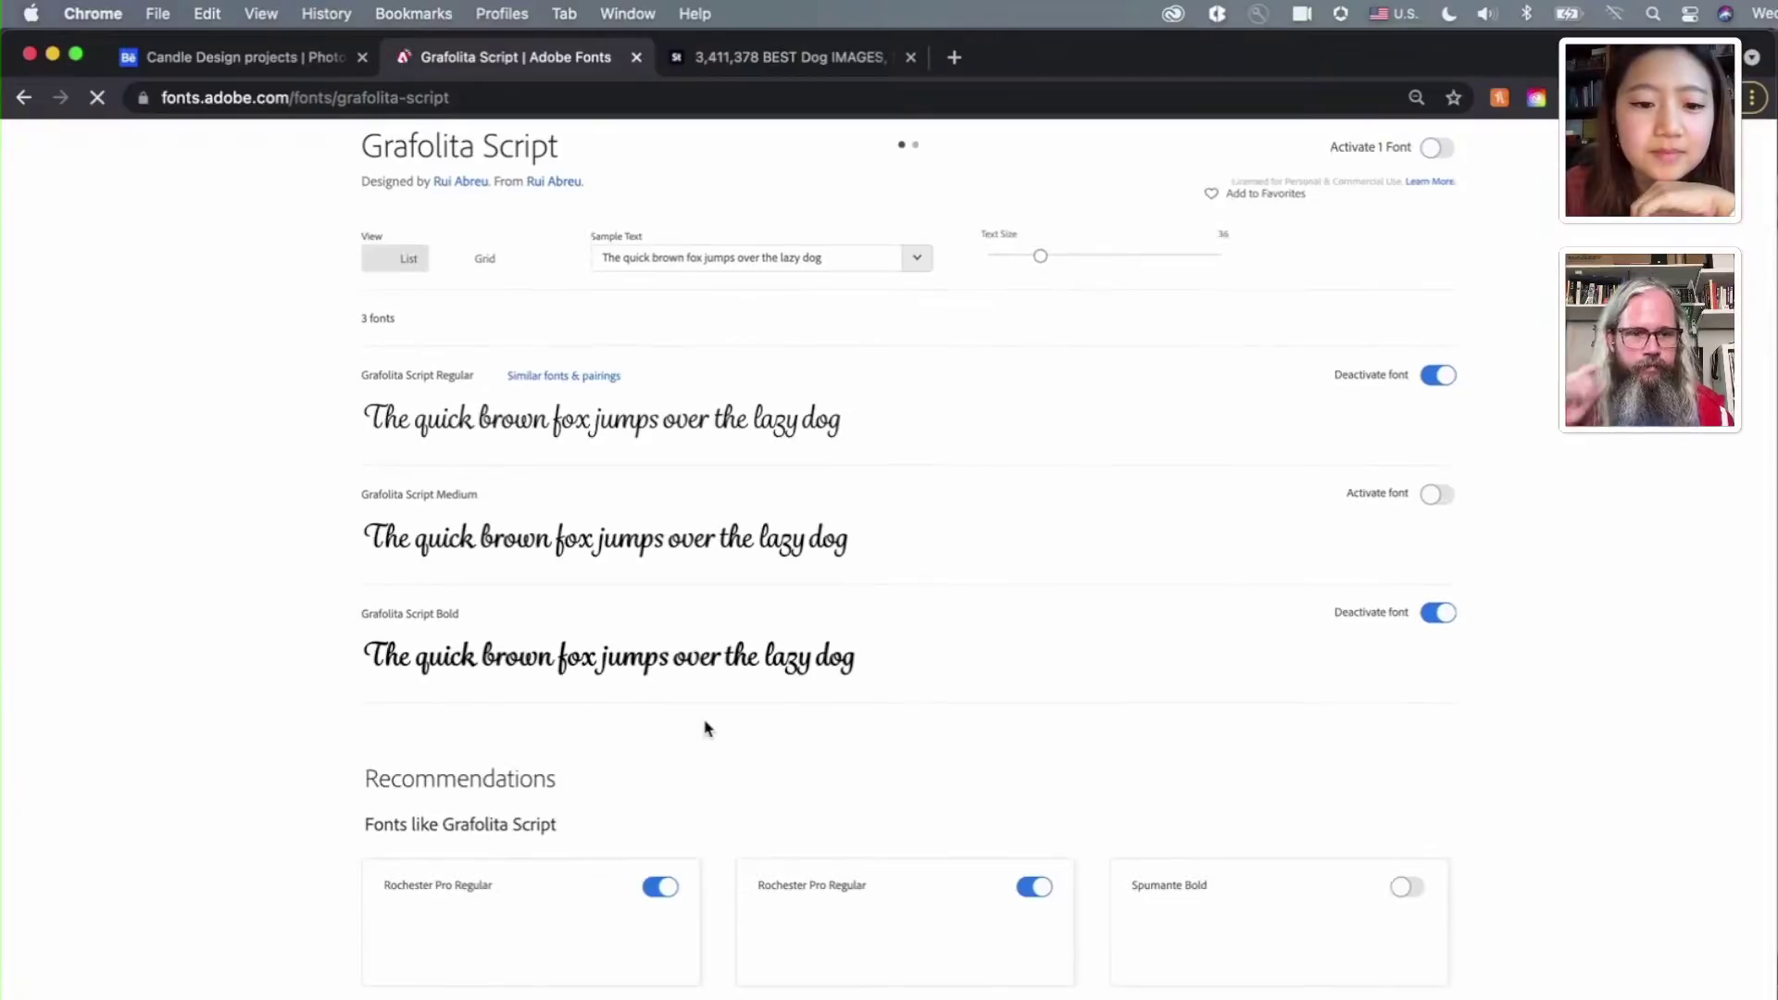
pyautogui.scroll(-3, 704, 727)
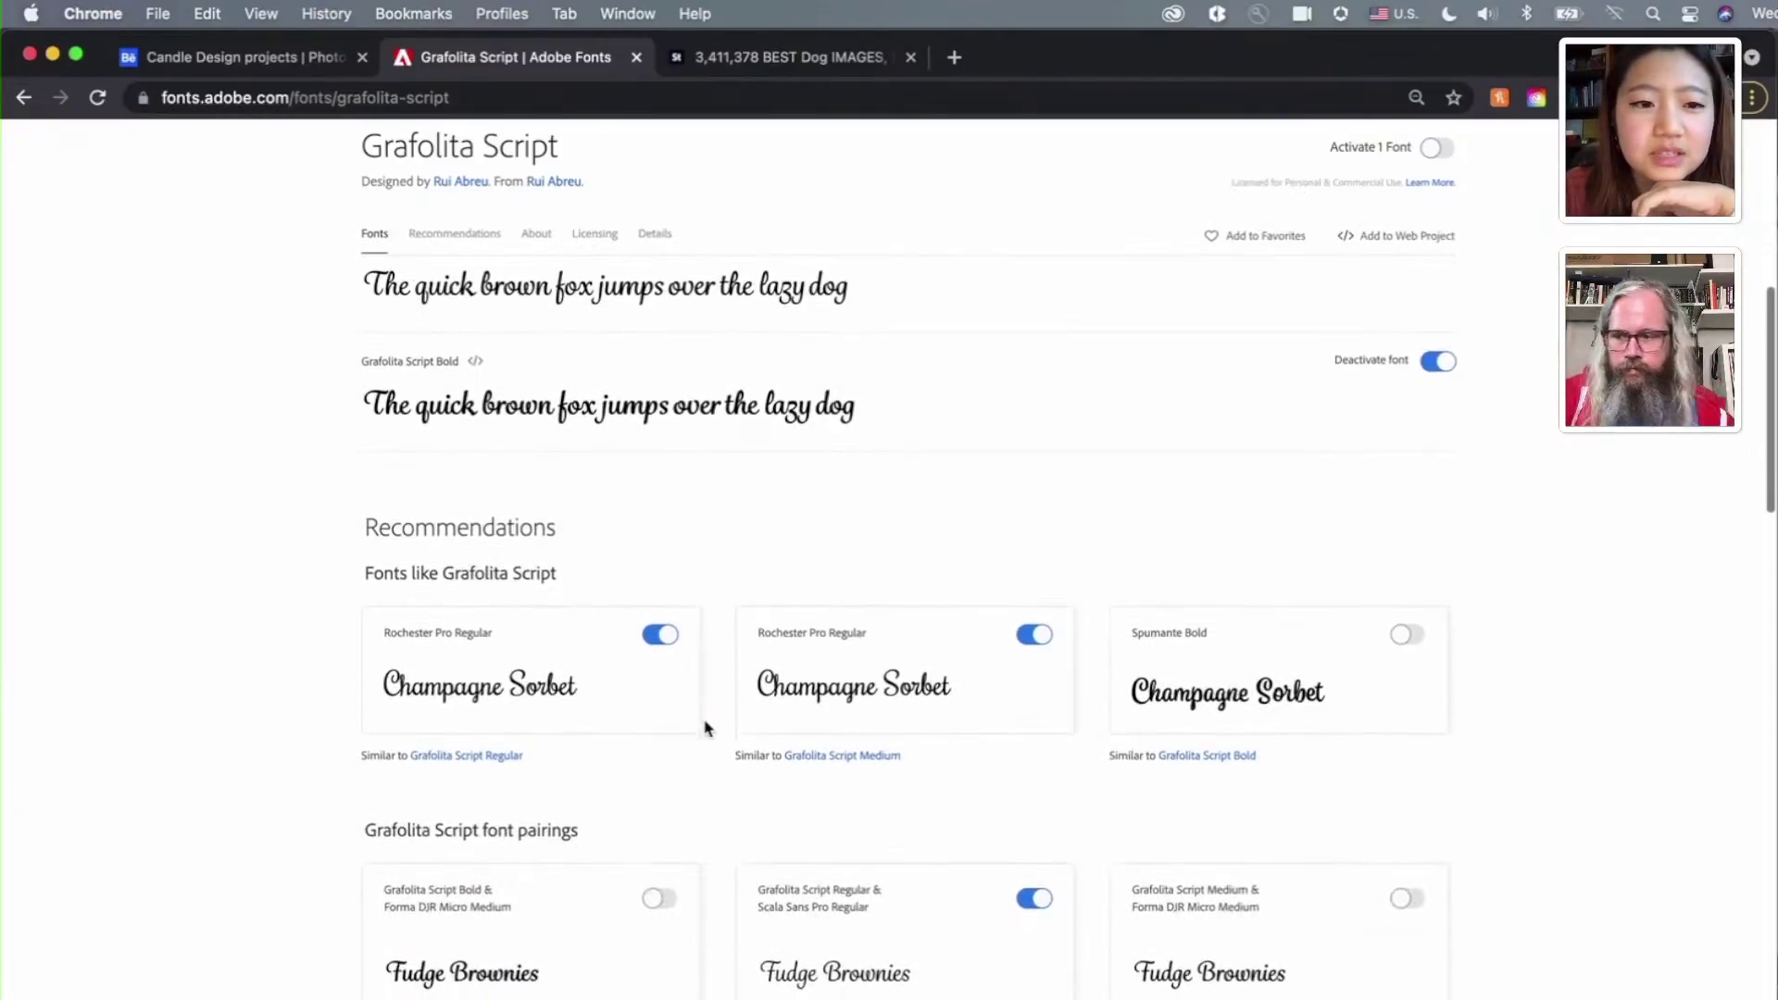
pyautogui.scroll(-1, 519, 667)
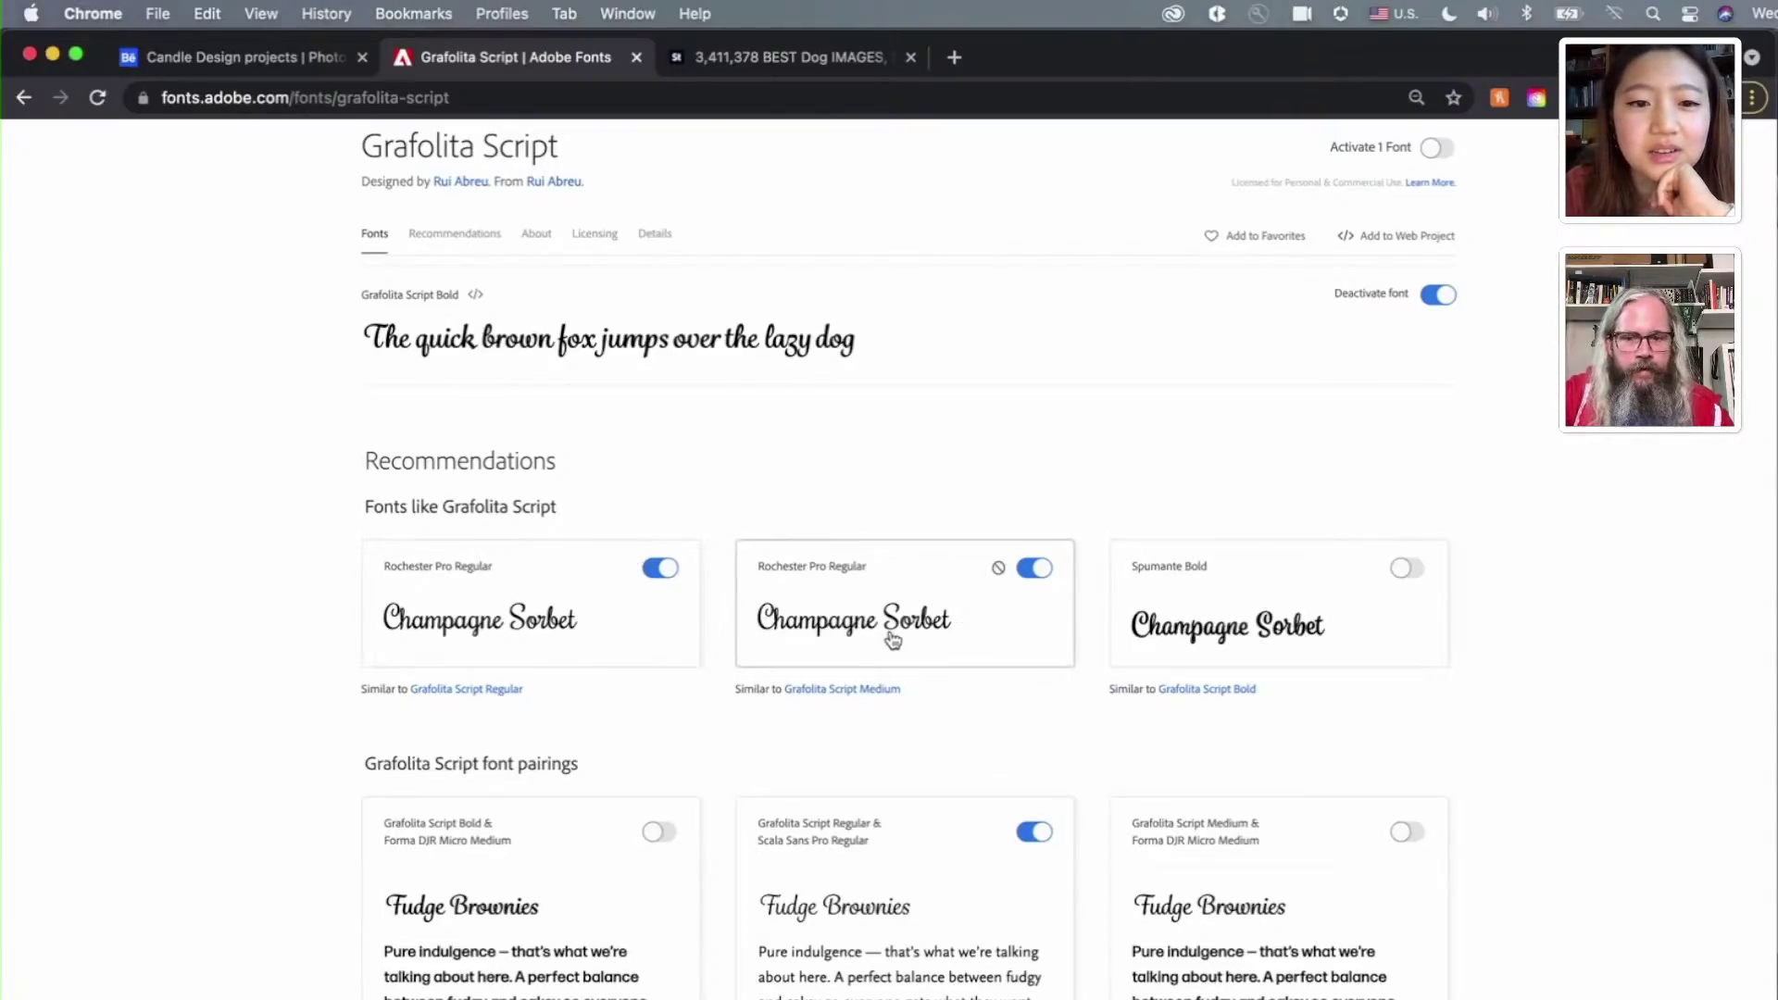
pyautogui.click(1407, 568)
pyautogui.scroll(-1, 1294, 673)
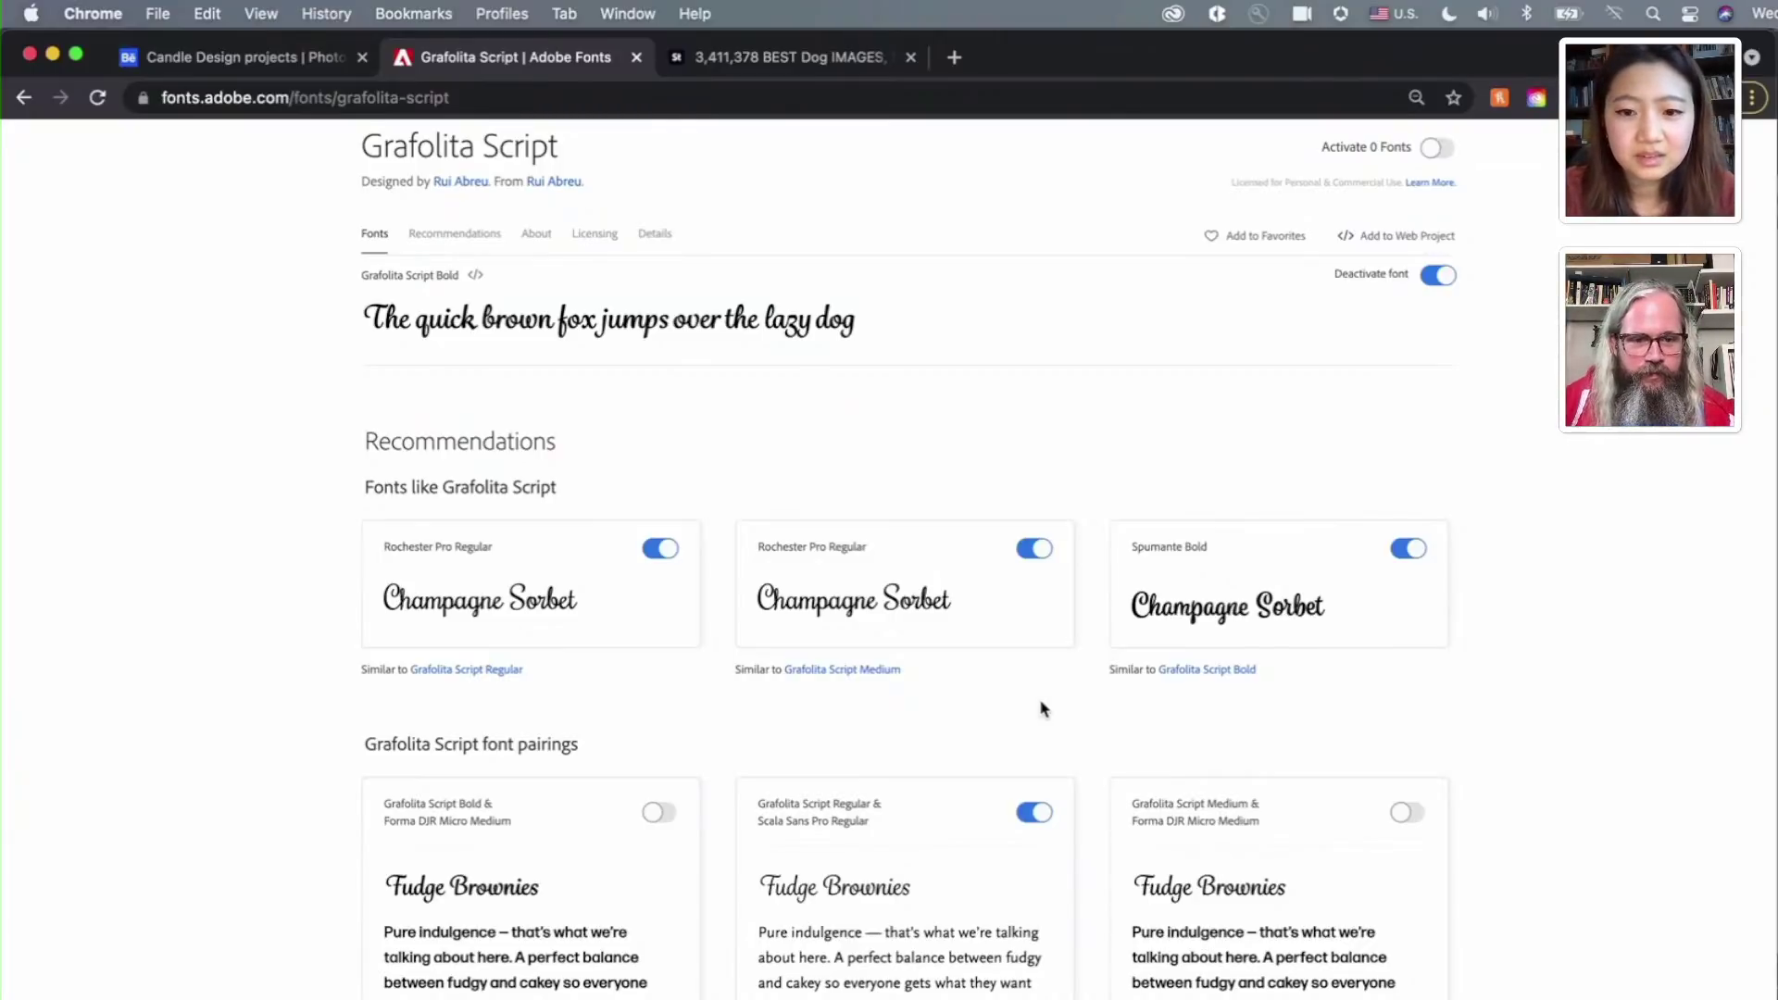
pyautogui.scroll(3, 621, 681)
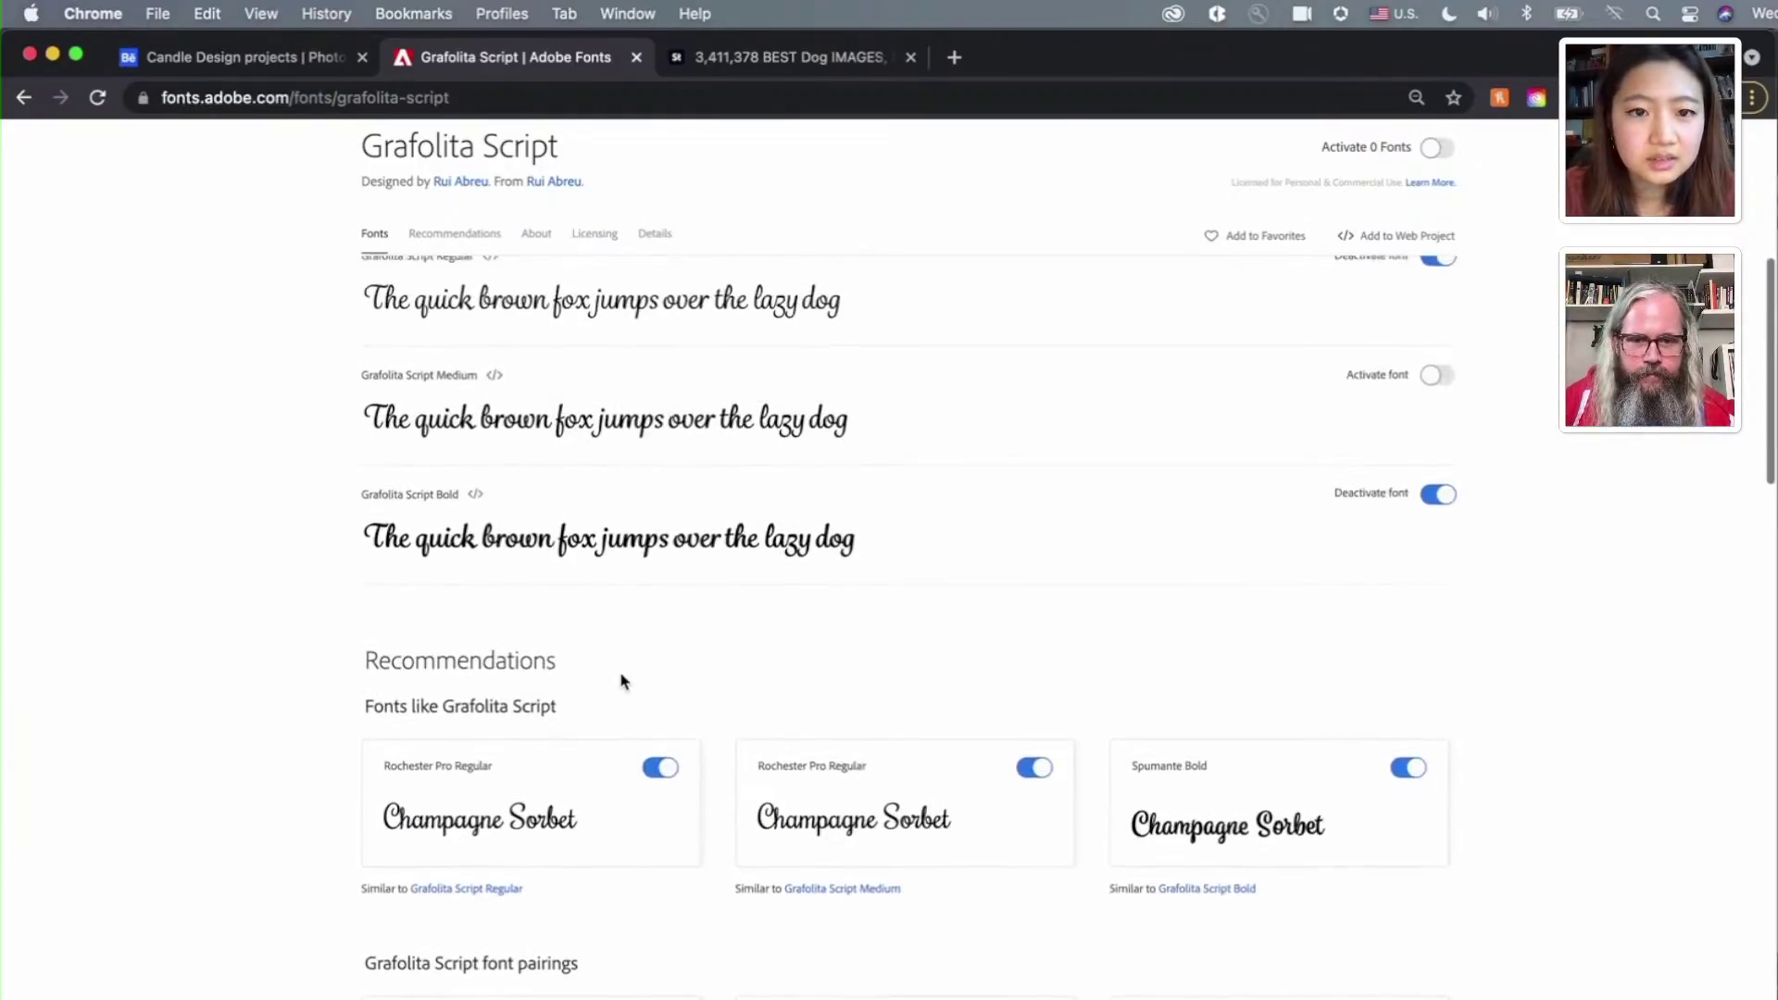
# Leave the Grafolita Script font page and switch to Illustrator with the livestream-1.ai logo document
pyautogui.scroll(3, 621, 681)
pyautogui.press('super+Tab')
pyautogui.press('super+Tab')
pyautogui.press('super+Tab')
pyautogui.press('super+Tab')
pyautogui.press('super+Tab')
pyautogui.press('super+Tab')
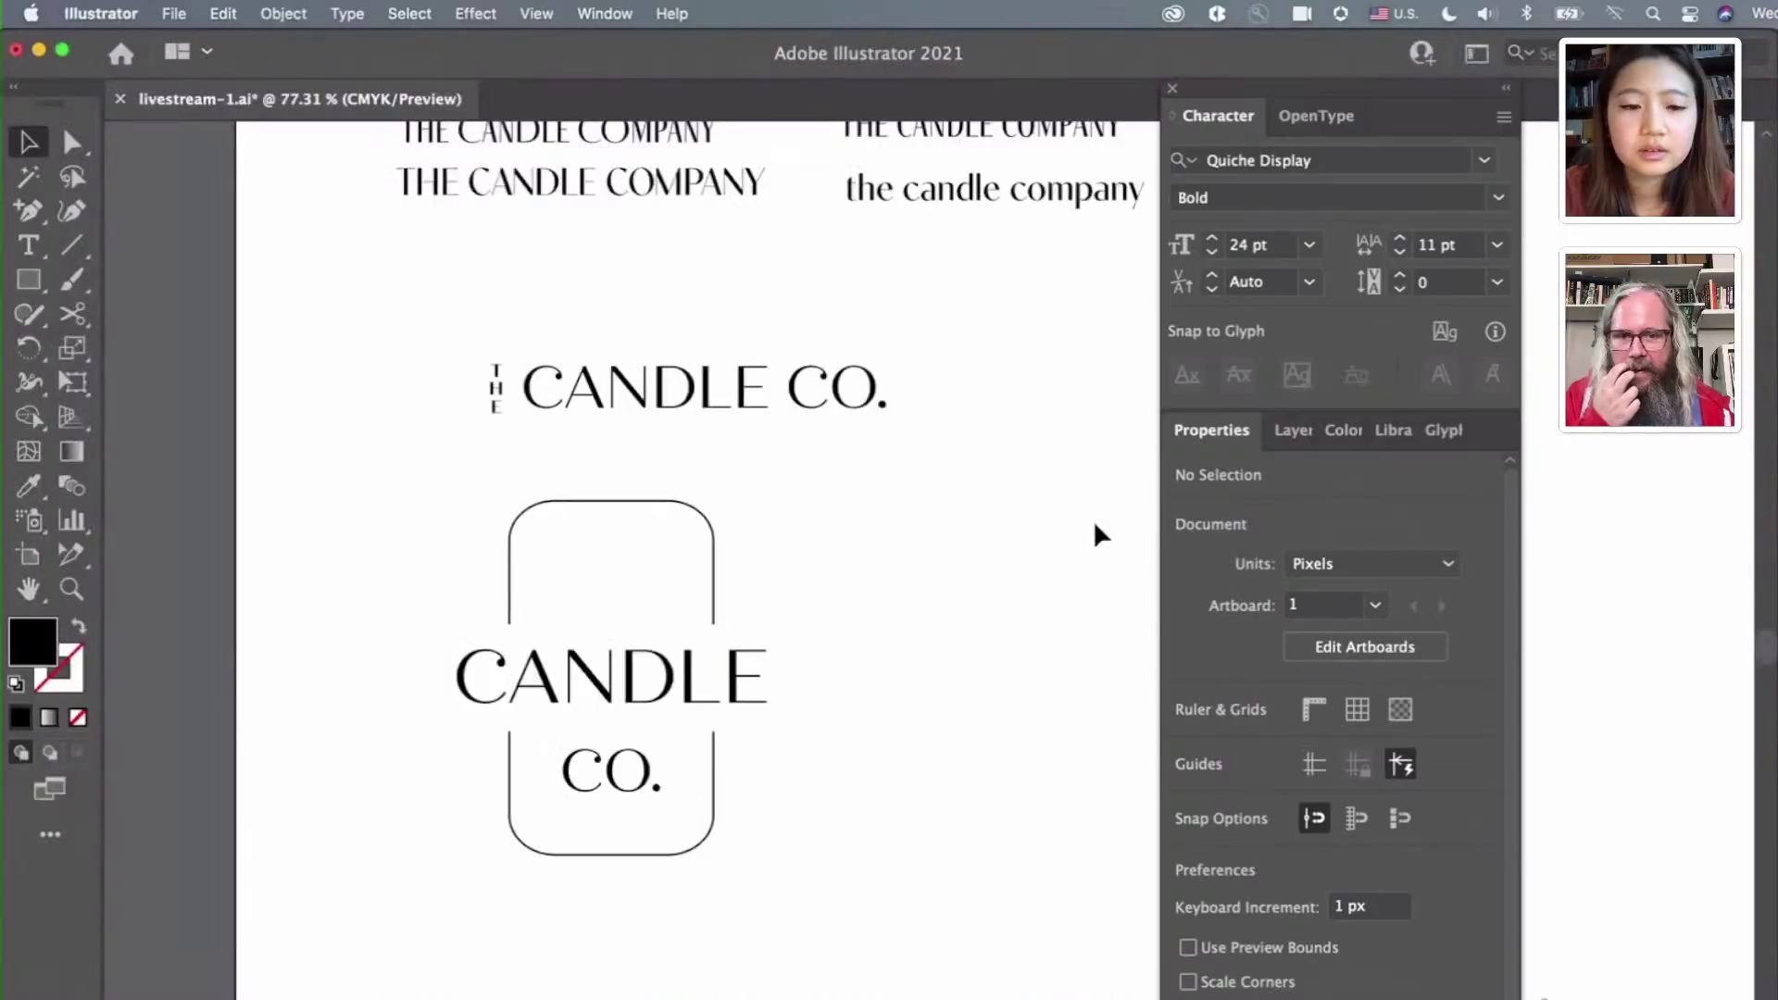
# Add a separate text object reading "THE" in the empty area beside the framed CANDLE CO. logo
pyautogui.scroll(-1, 795, 648)
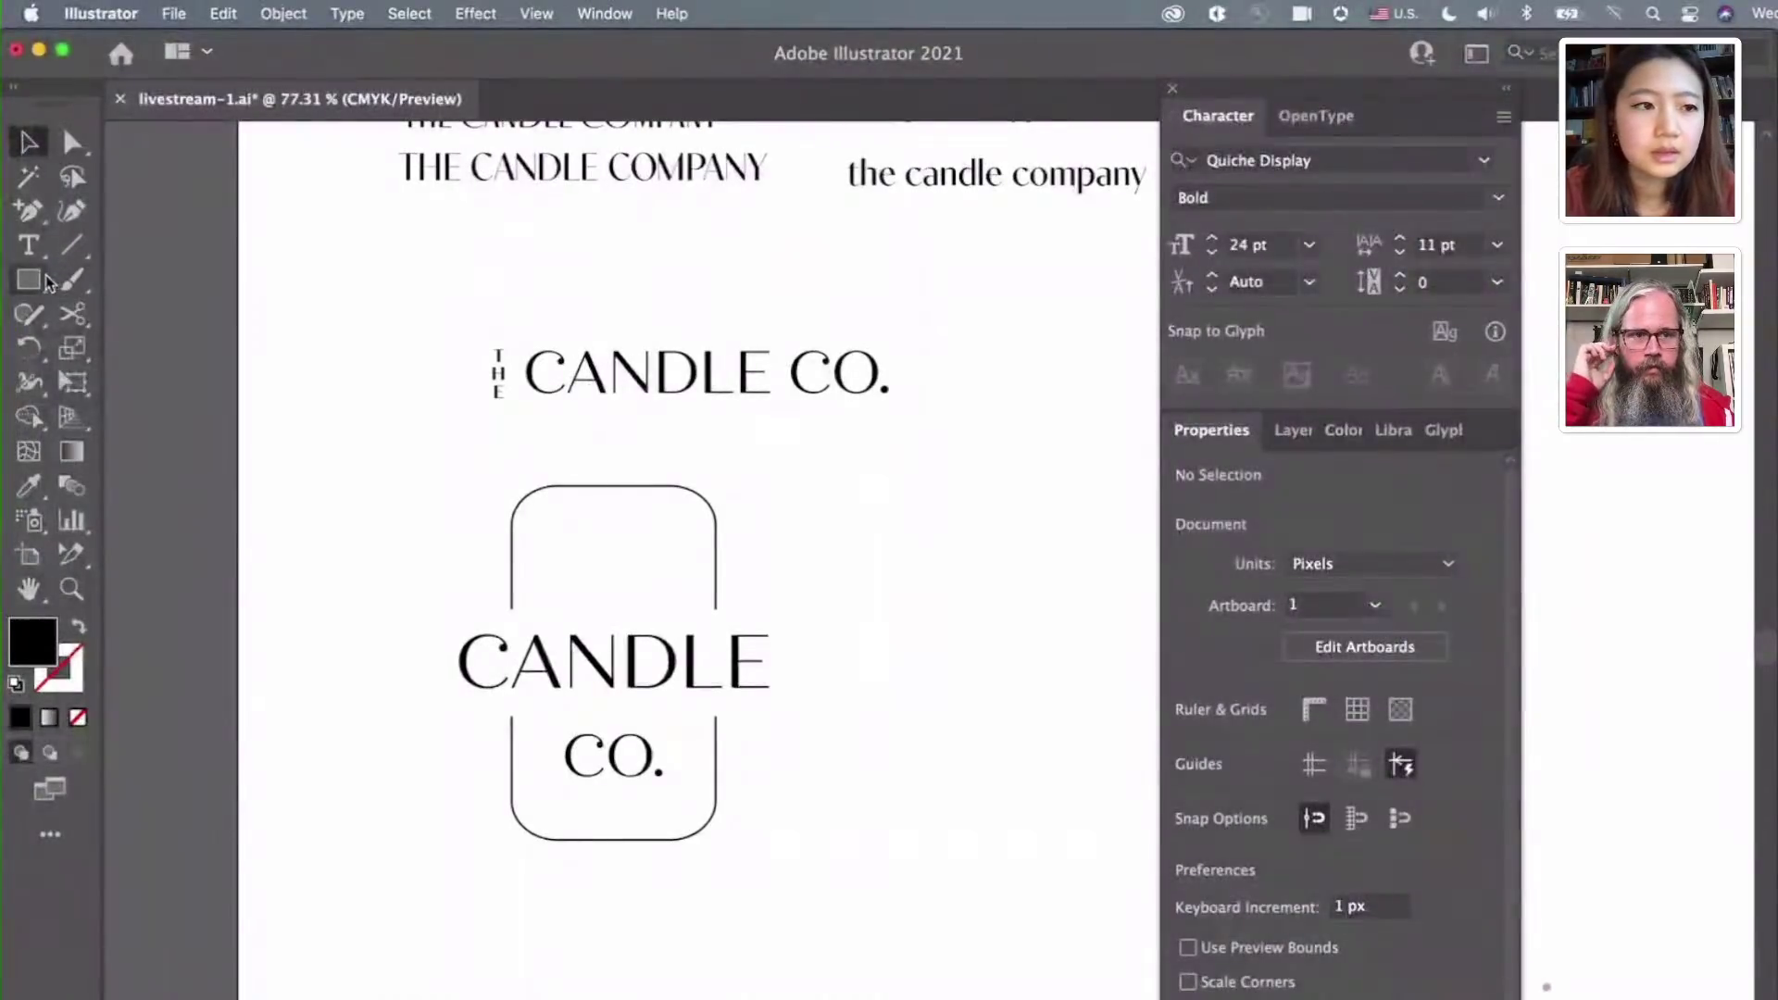
pyautogui.click(29, 246)
pyautogui.click(880, 624)
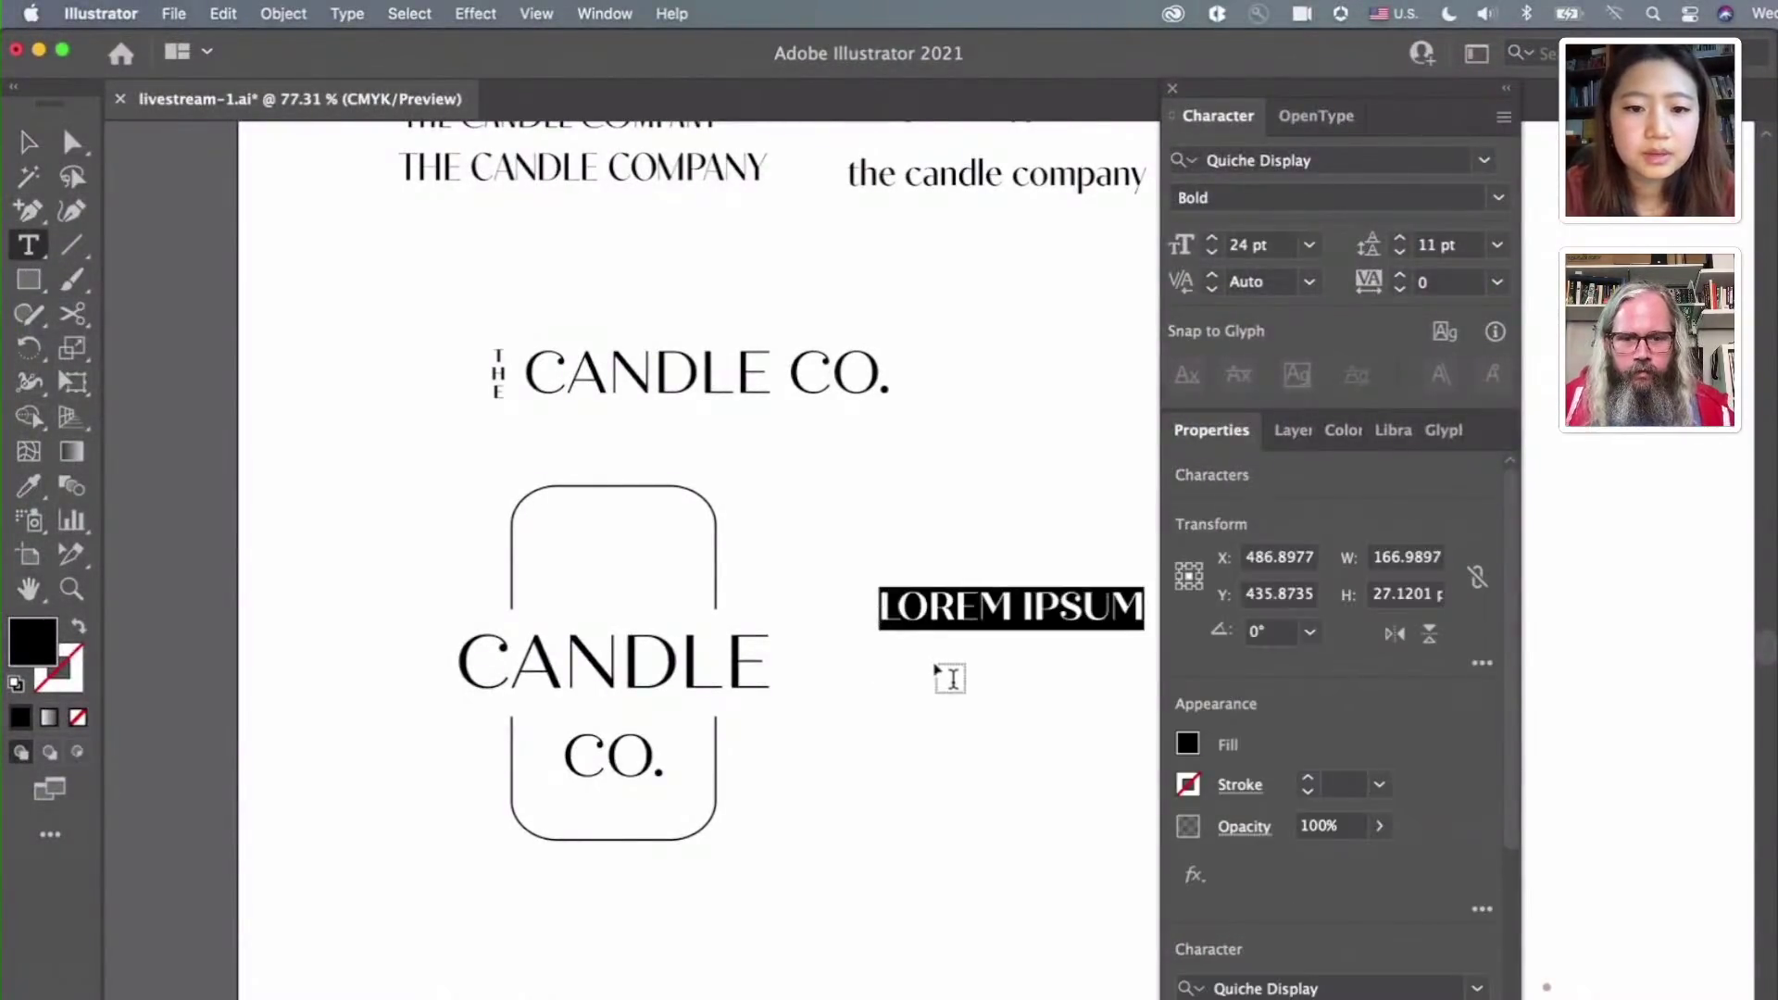
pyautogui.write('THE')
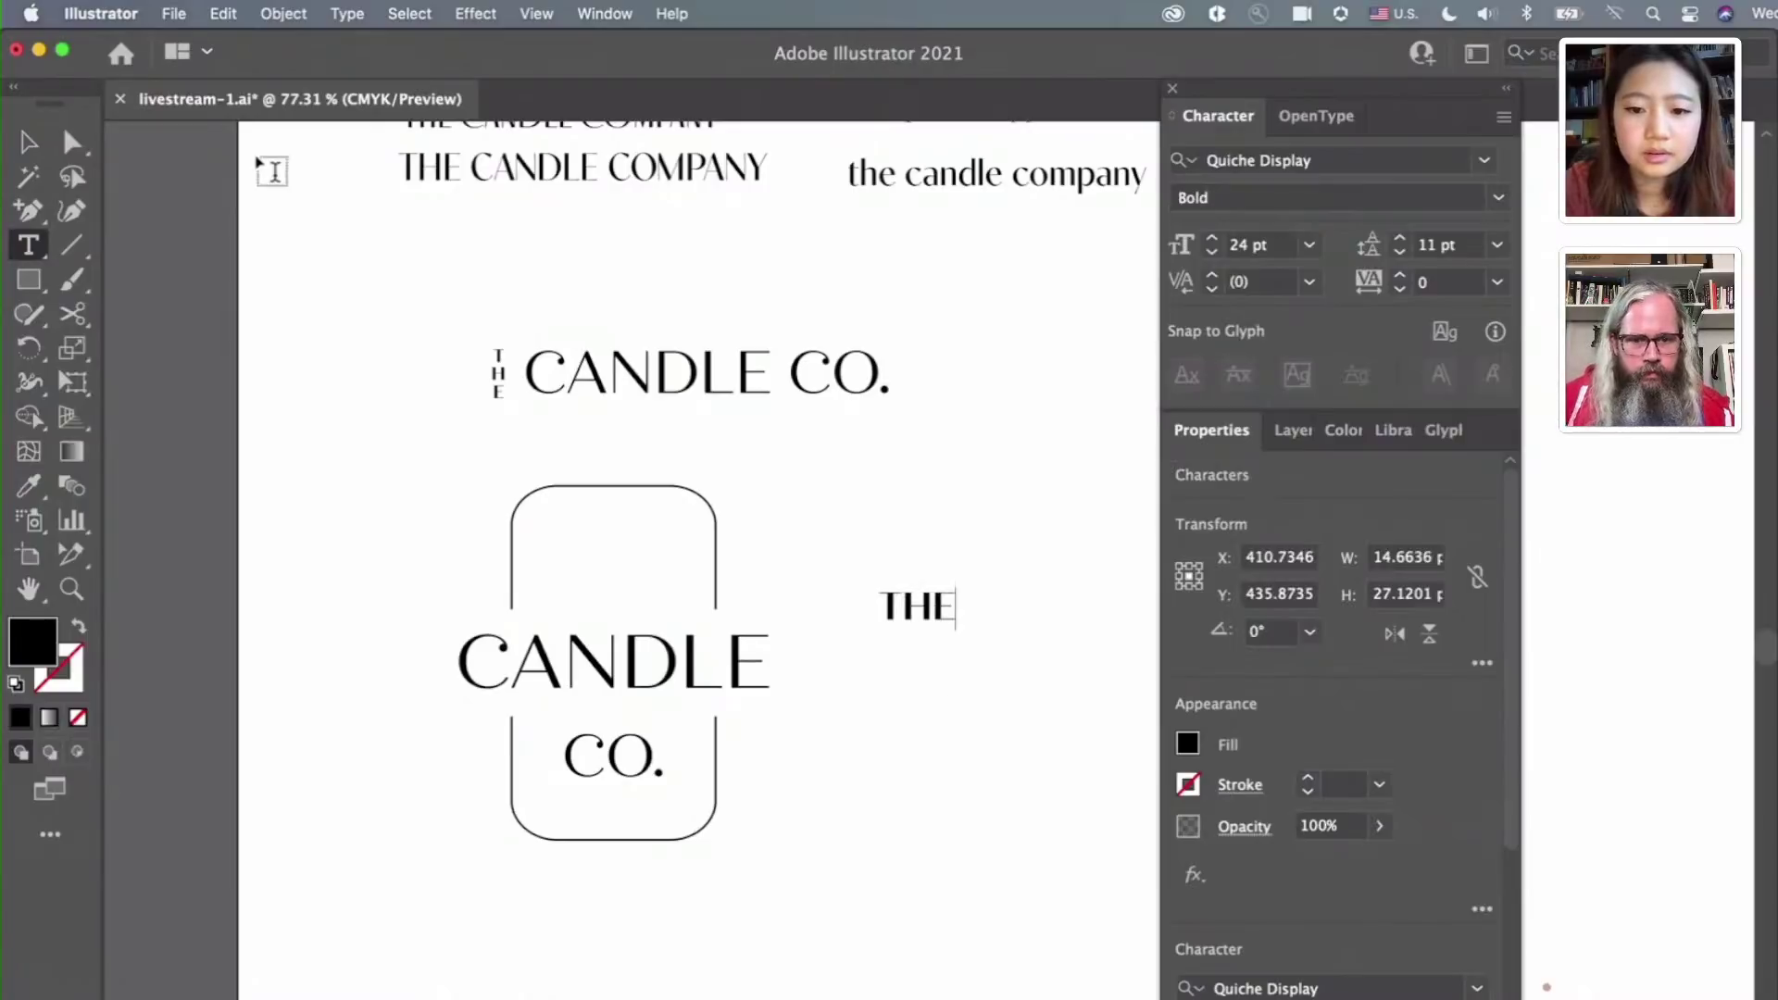
pyautogui.click(28, 142)
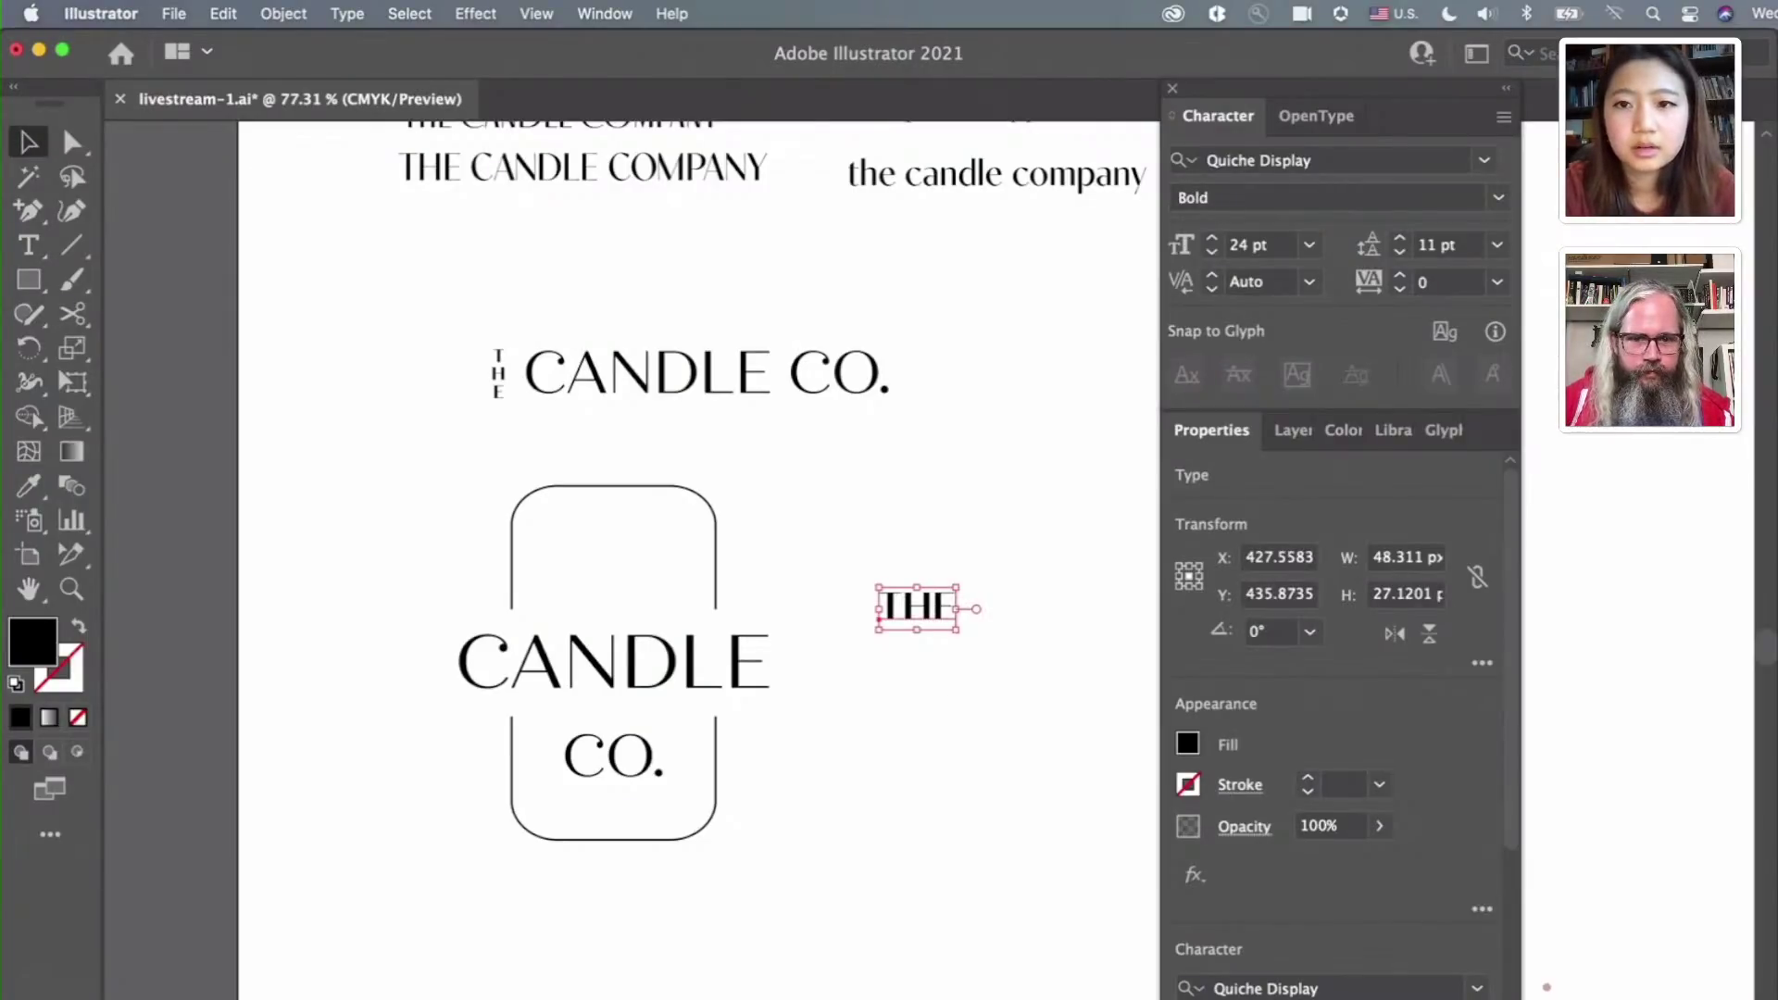
# Try to apply the LiebeGerda Regular font to the new THE text
pyautogui.click(1485, 159)
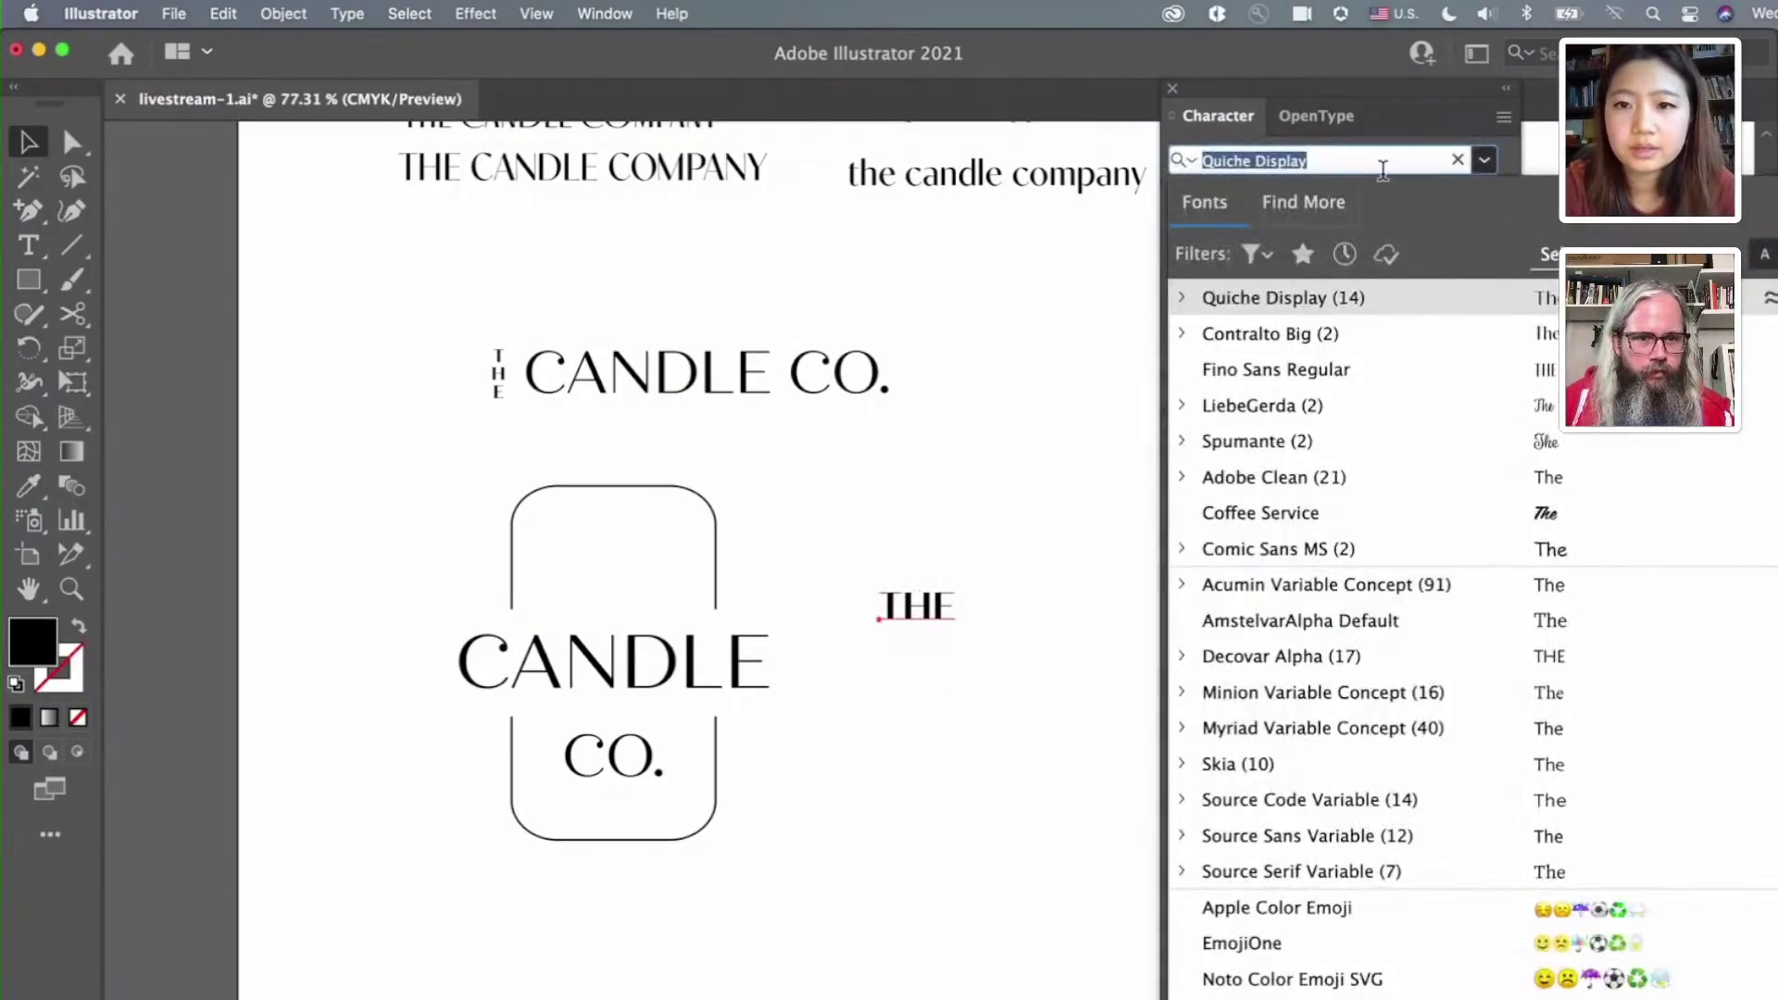
pyautogui.click(1458, 159)
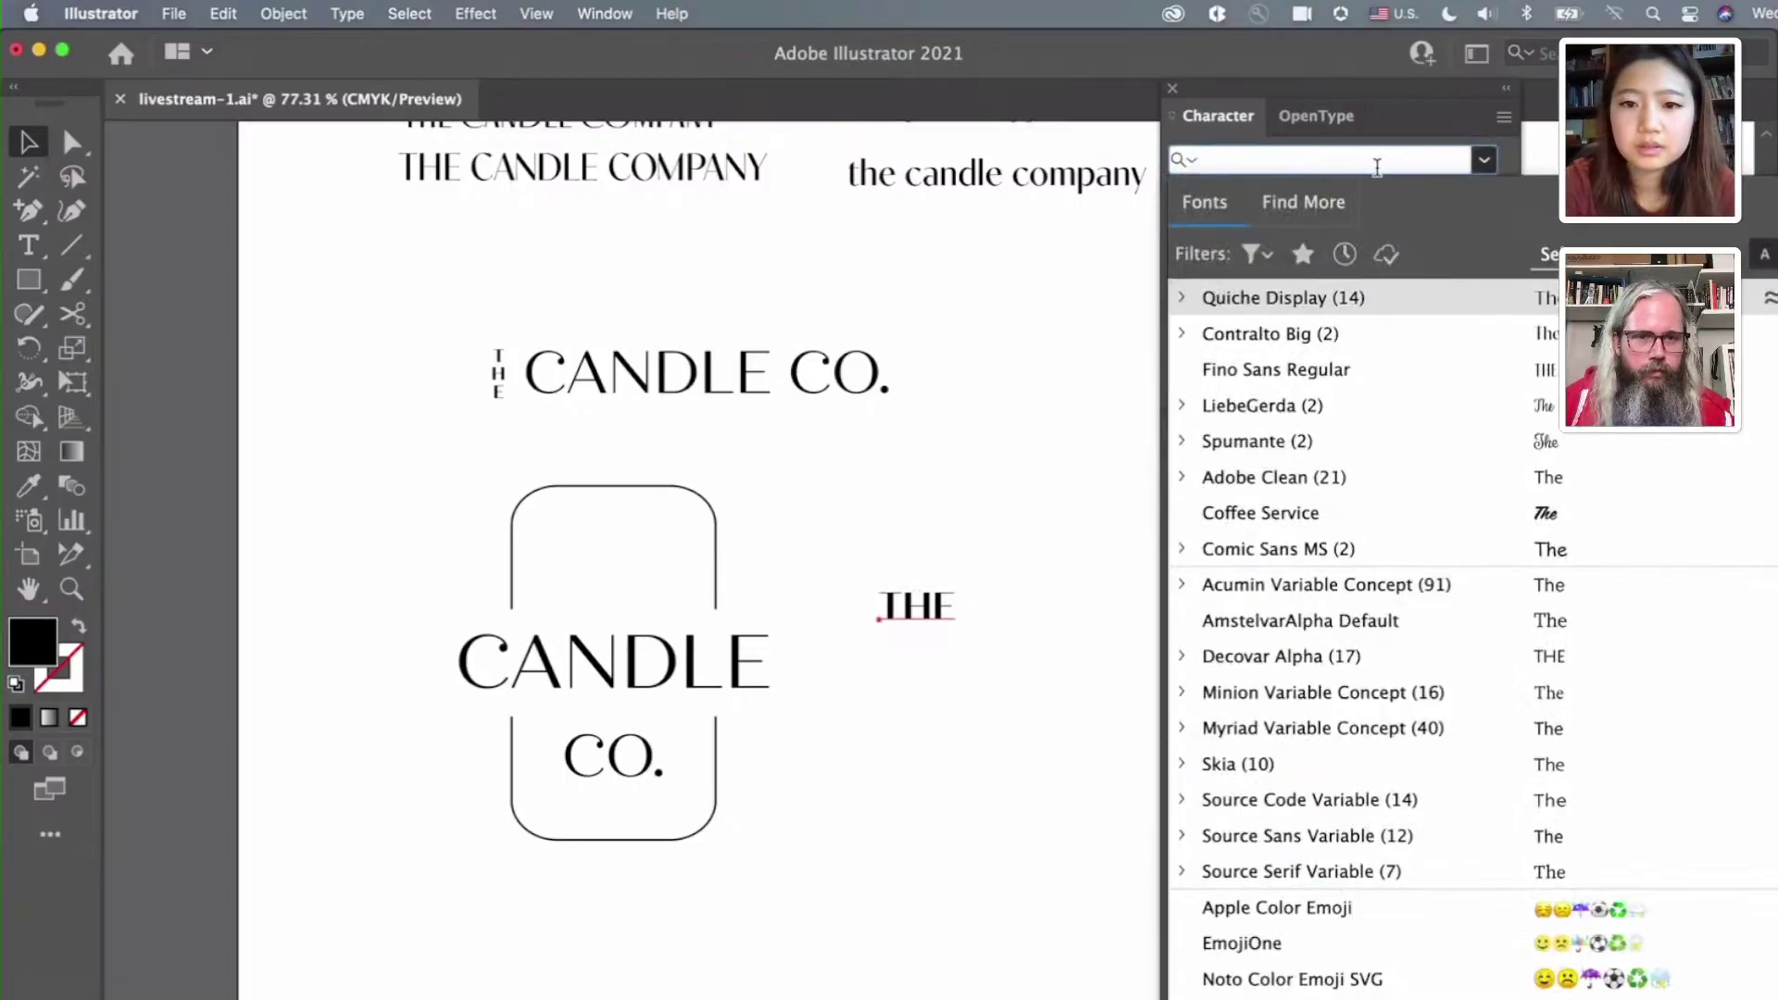
pyautogui.write('lie')
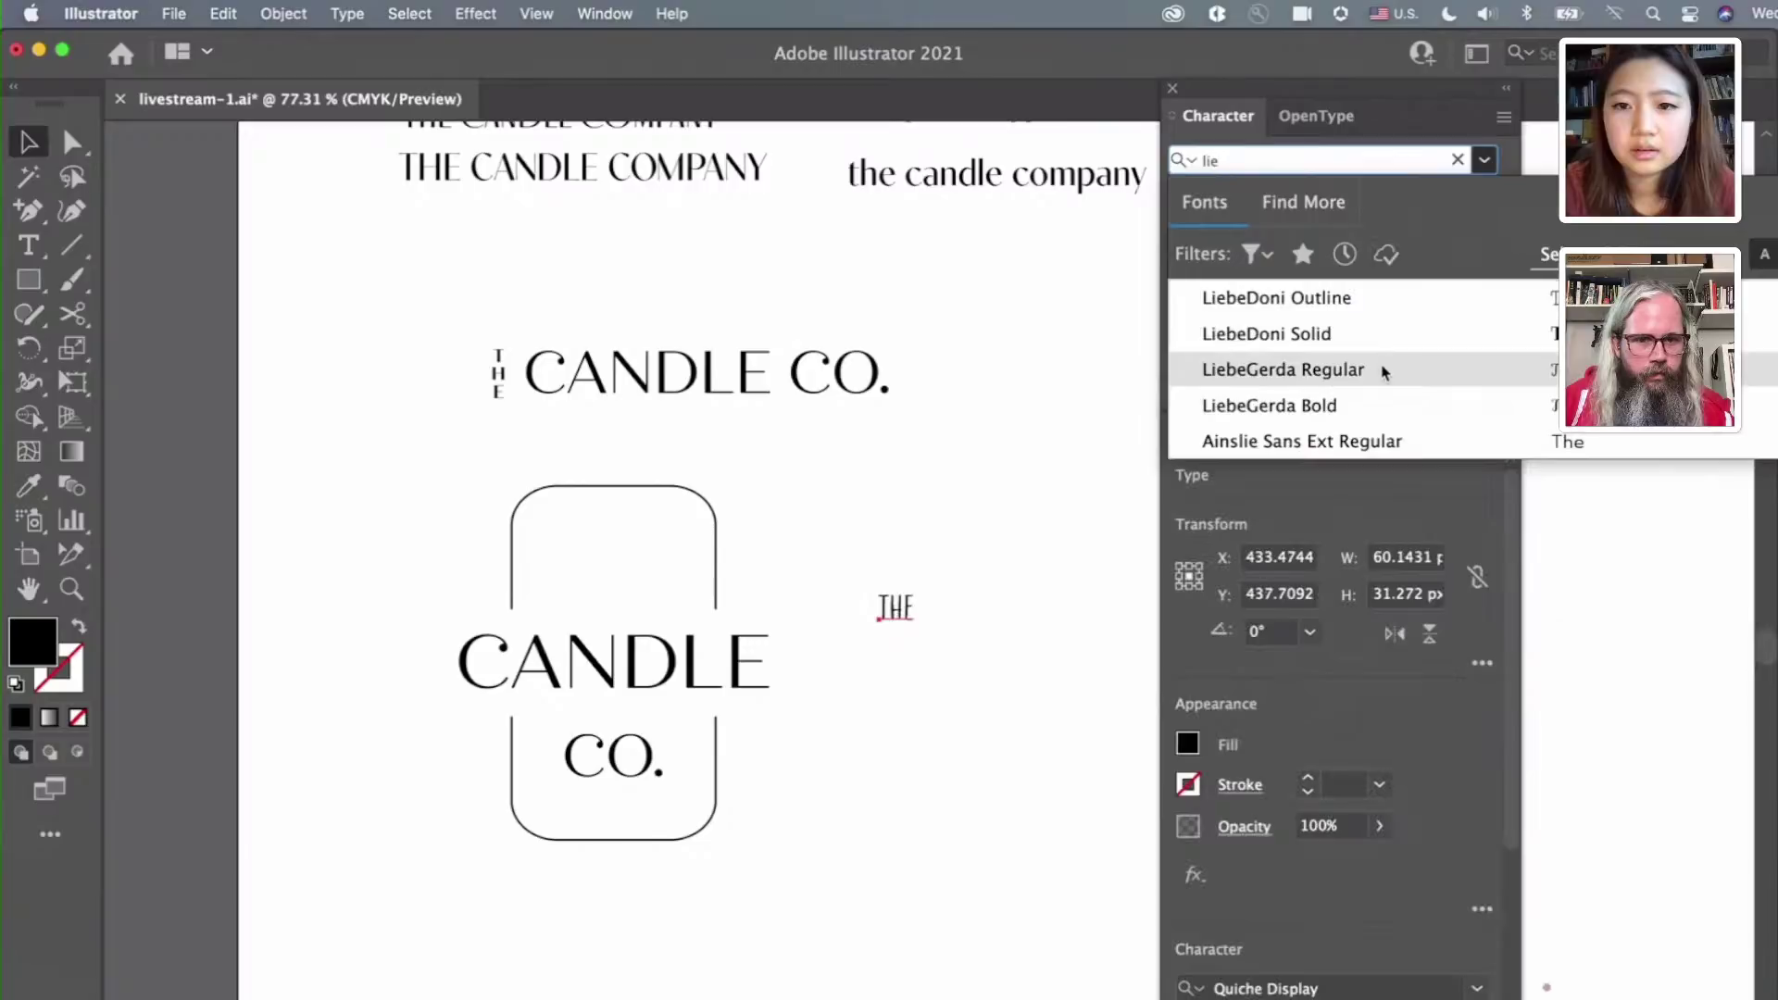
pyautogui.click(1383, 372)
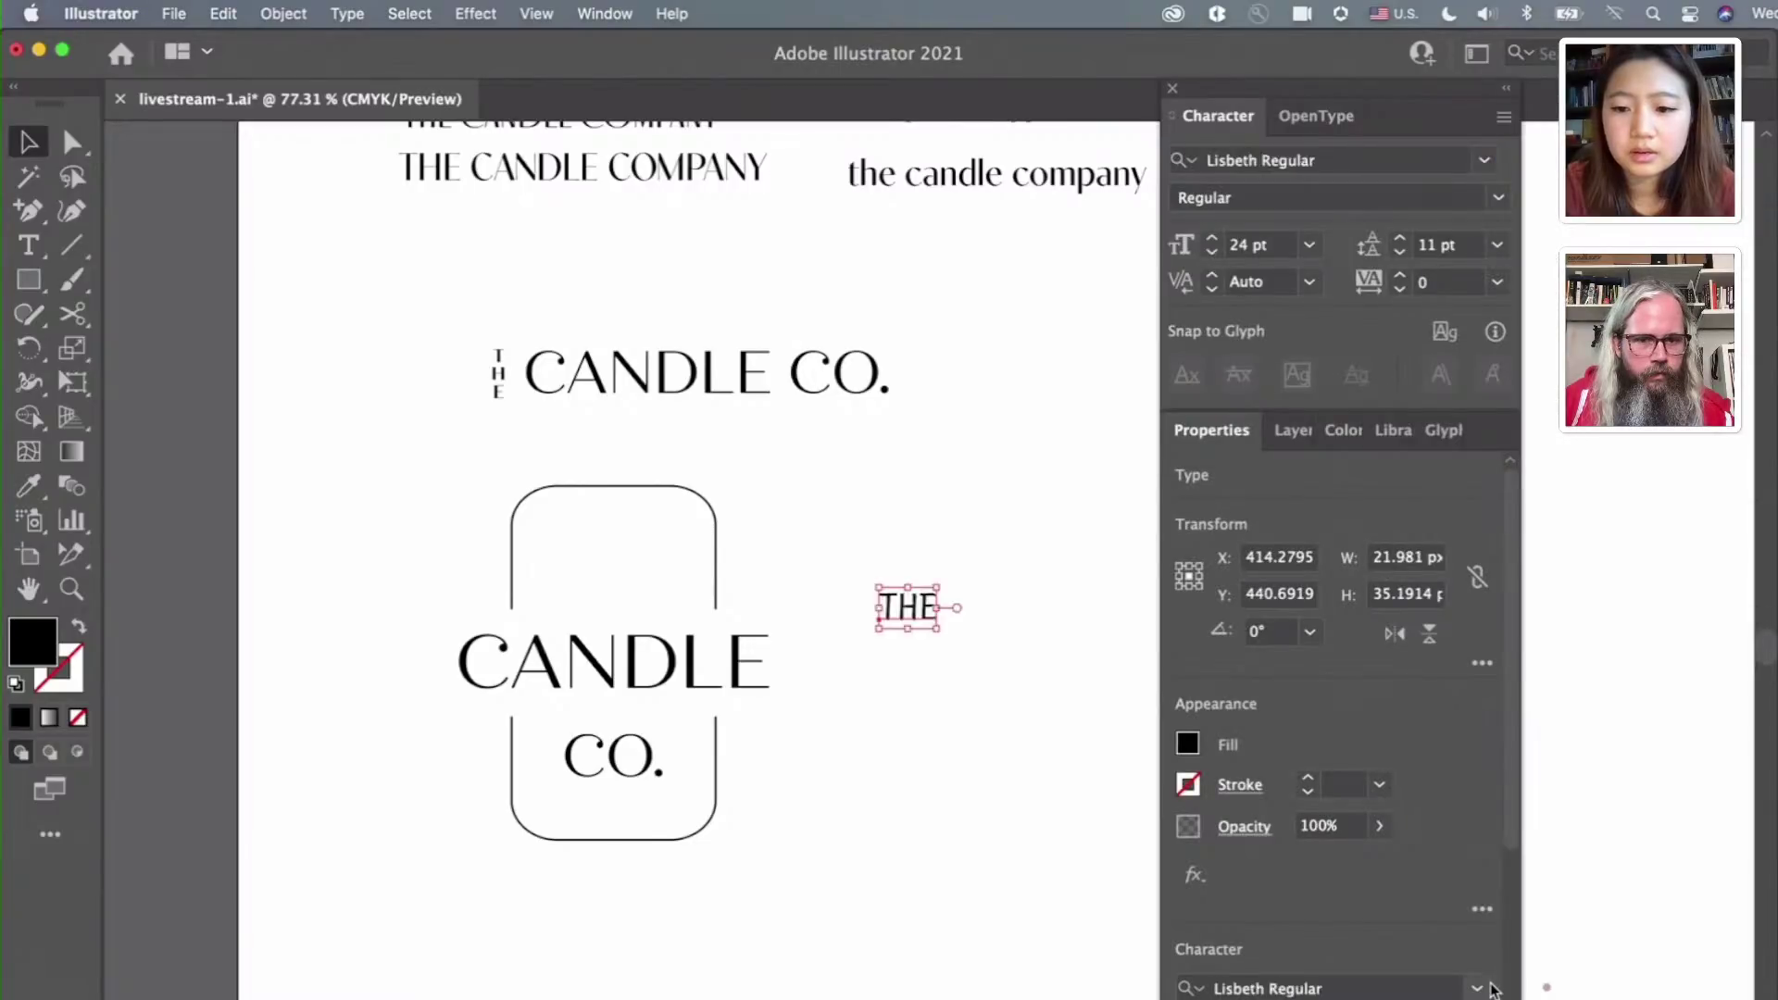
pyautogui.press('Up')
pyautogui.press('Up')
pyautogui.press('Up')
pyautogui.press('Up')
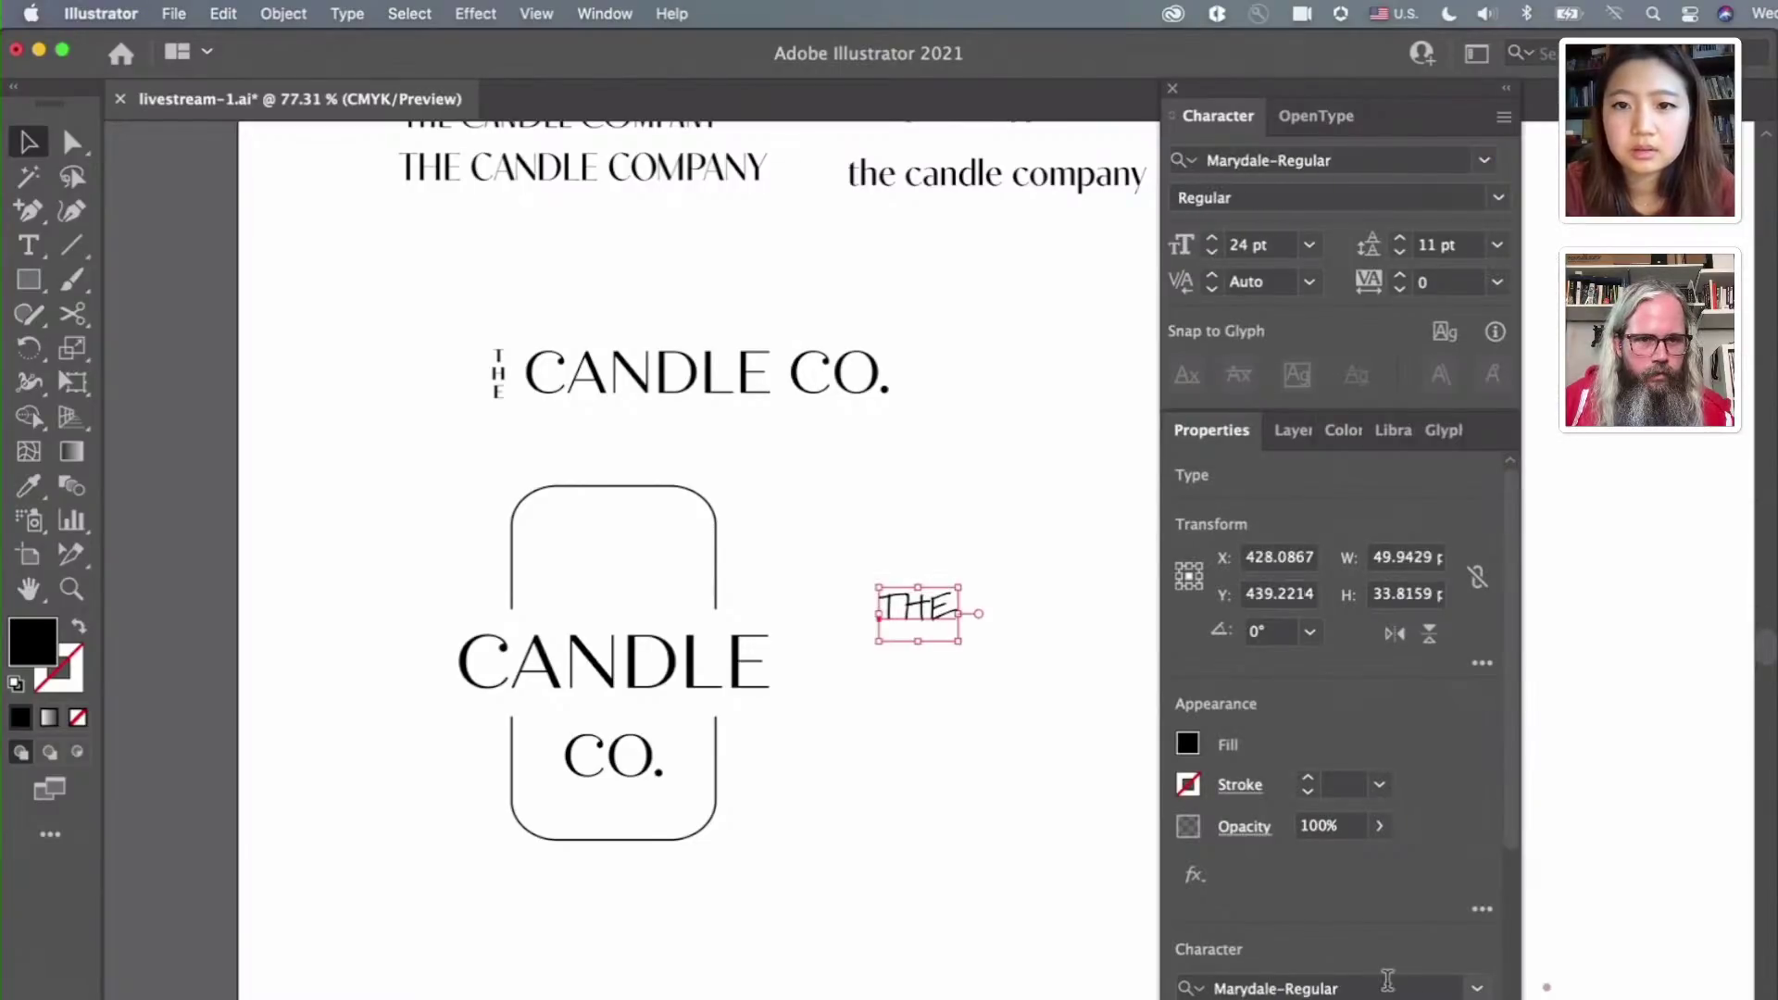
pyautogui.press('Down')
# Search the fonts for "liebe" and set the separate THE text to LiebeGerda Regular
pyautogui.click(1472, 159)
pyautogui.write(';o')
pyautogui.press('BackSpace')
pyautogui.press('BackSpace')
pyautogui.write('liebe')
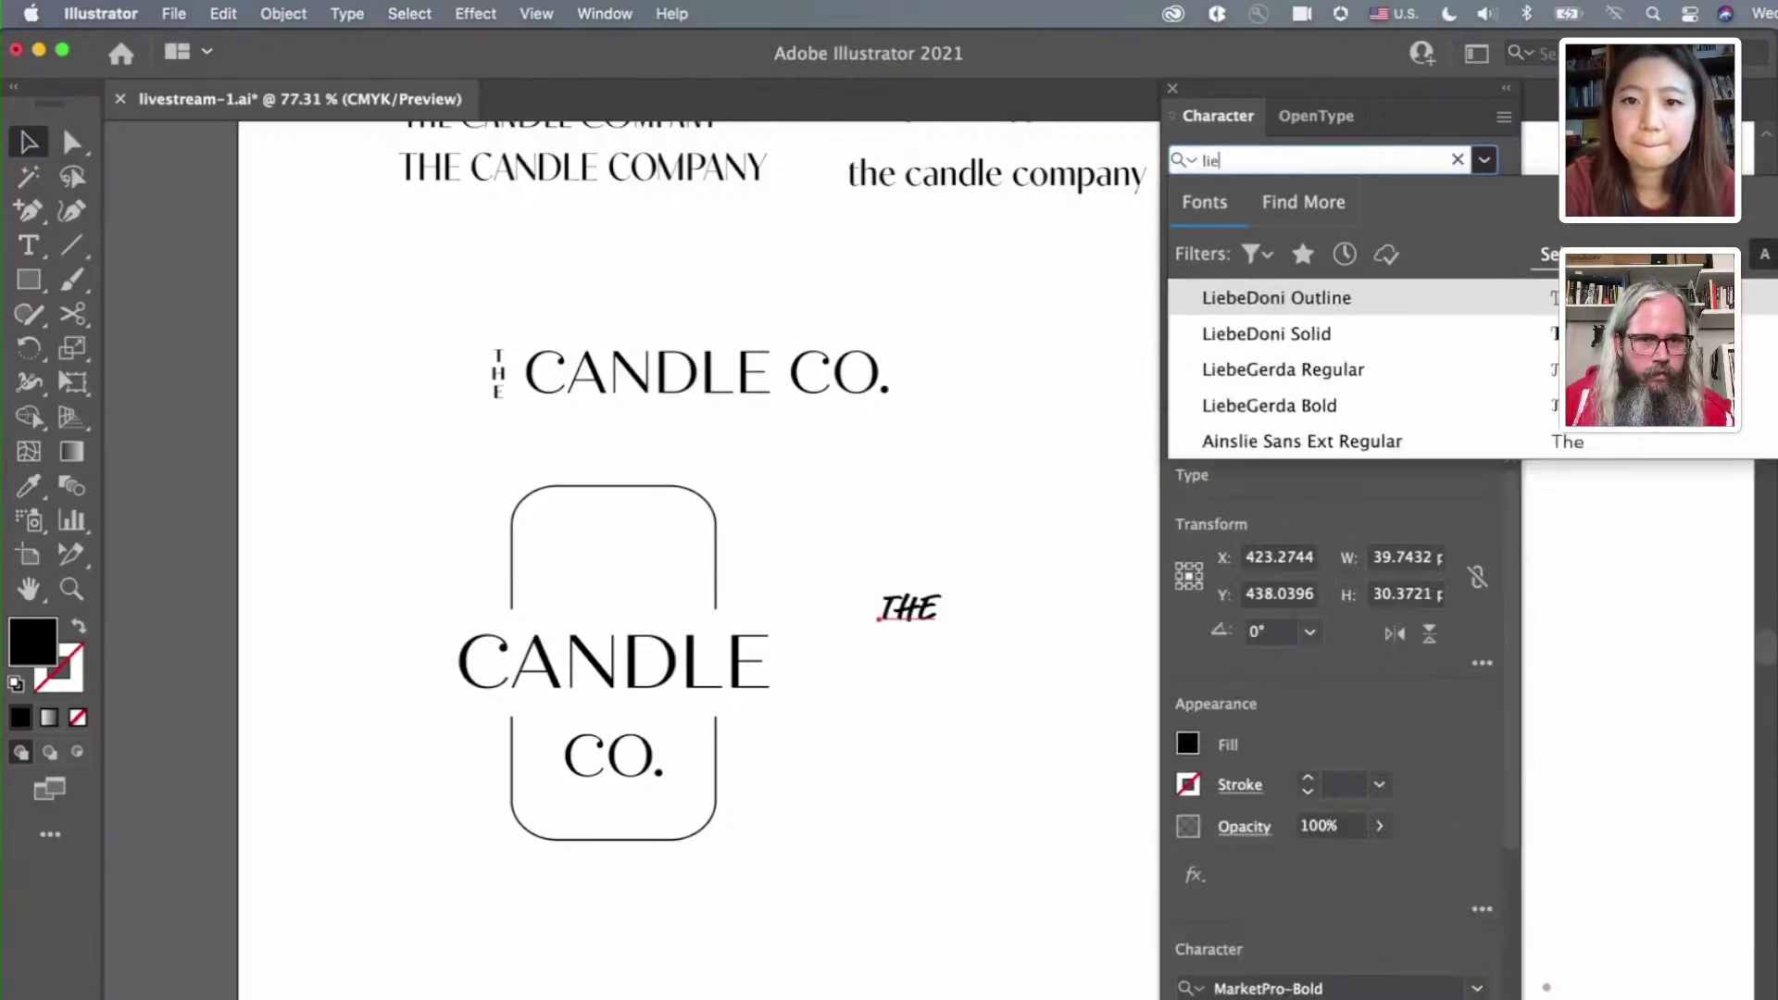
pyautogui.click(1370, 374)
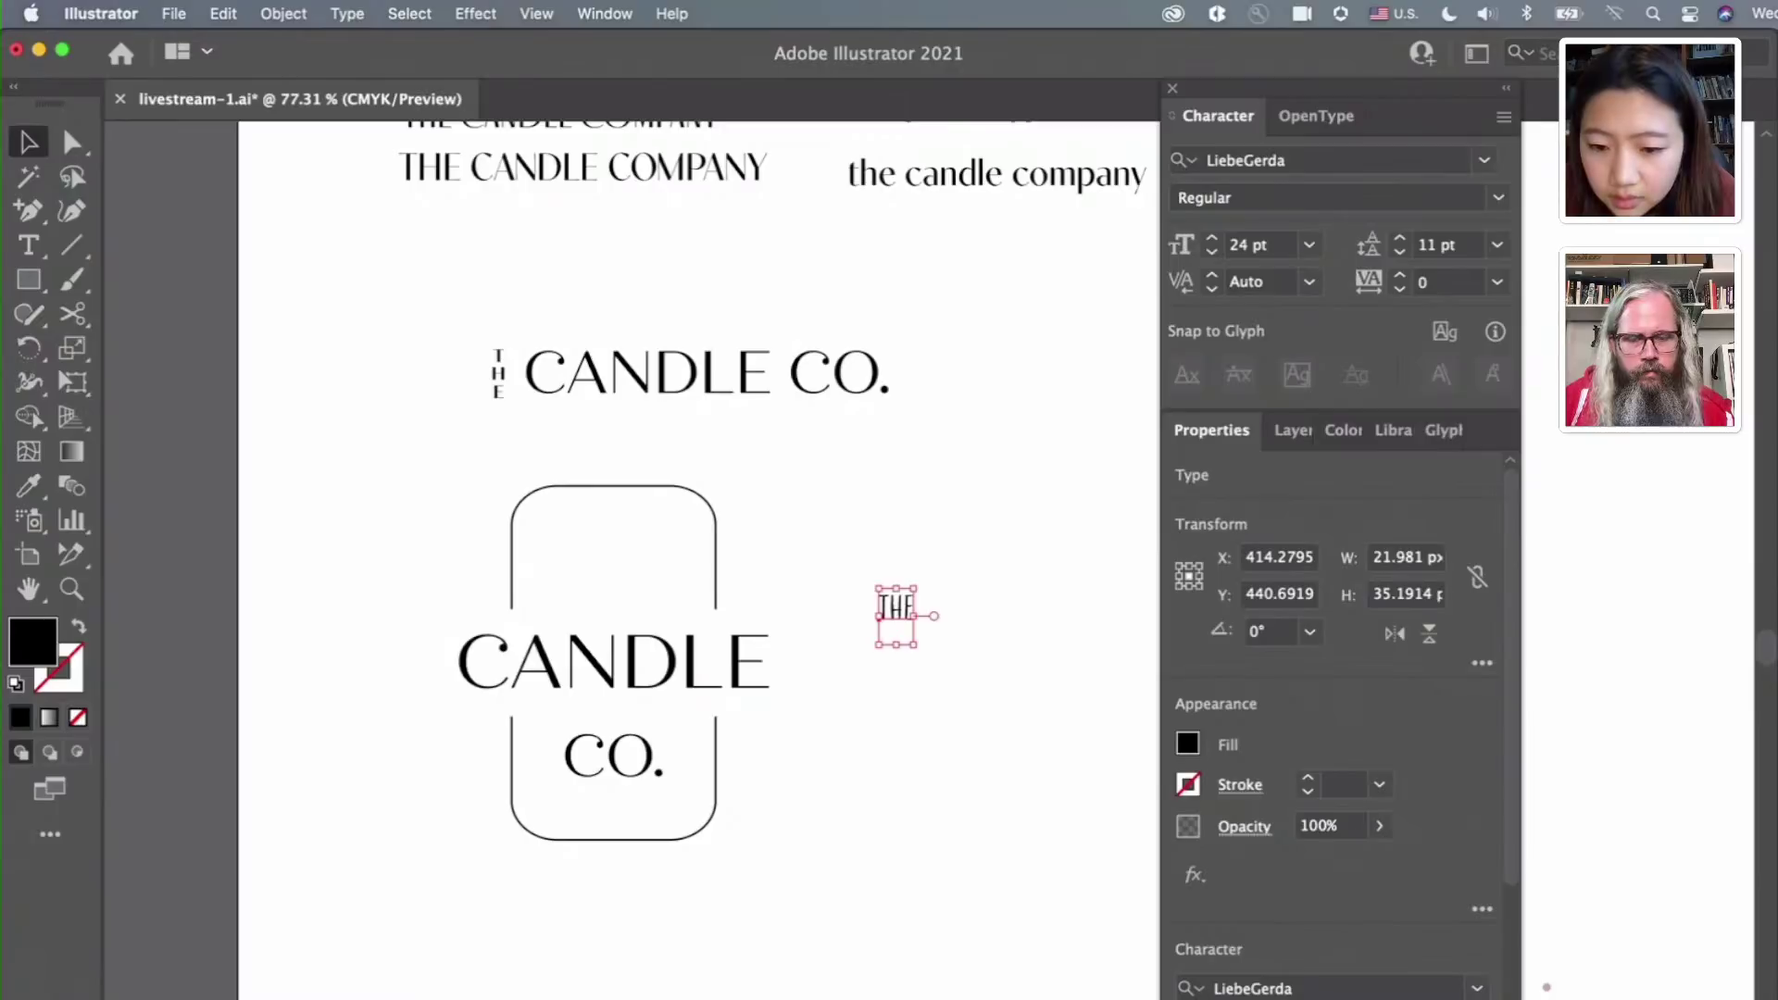
pyautogui.press('Down')
pyautogui.press('Up')
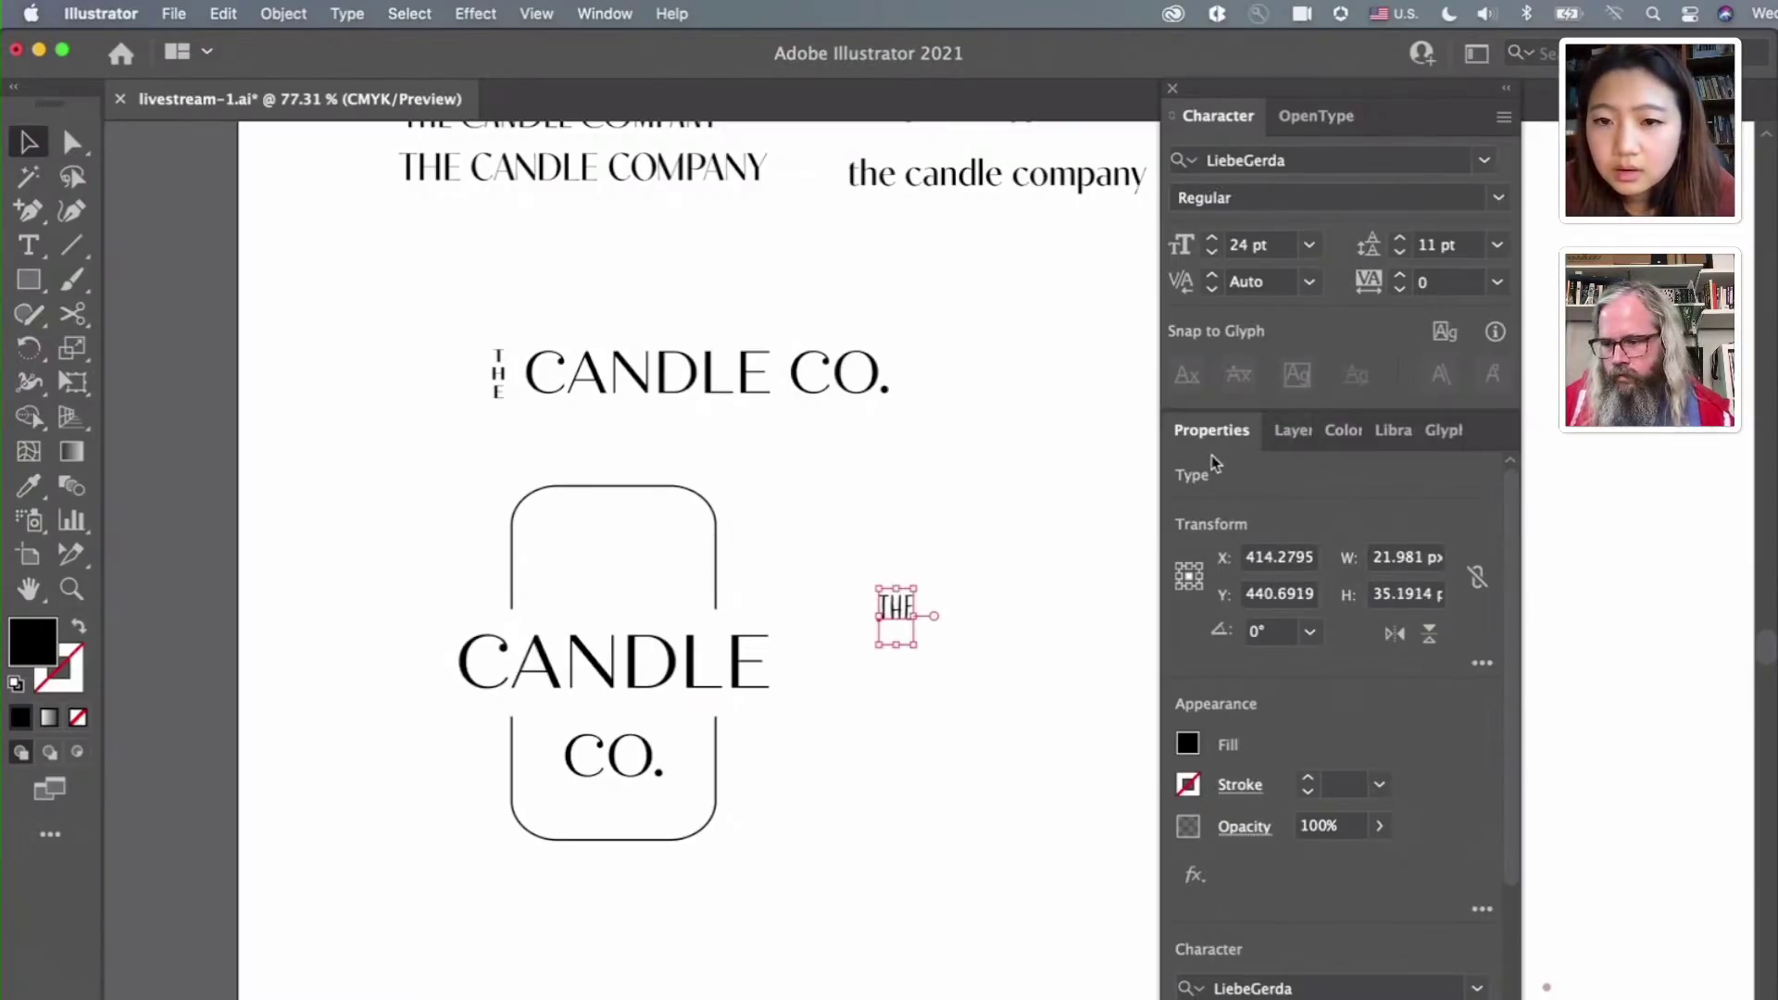
# Dock Properties alongside Character and OpenType, and turn off All Caps for the LiebeGerda text
pyautogui.moveTo(1208, 431); pyautogui.dragTo(1398, 117)
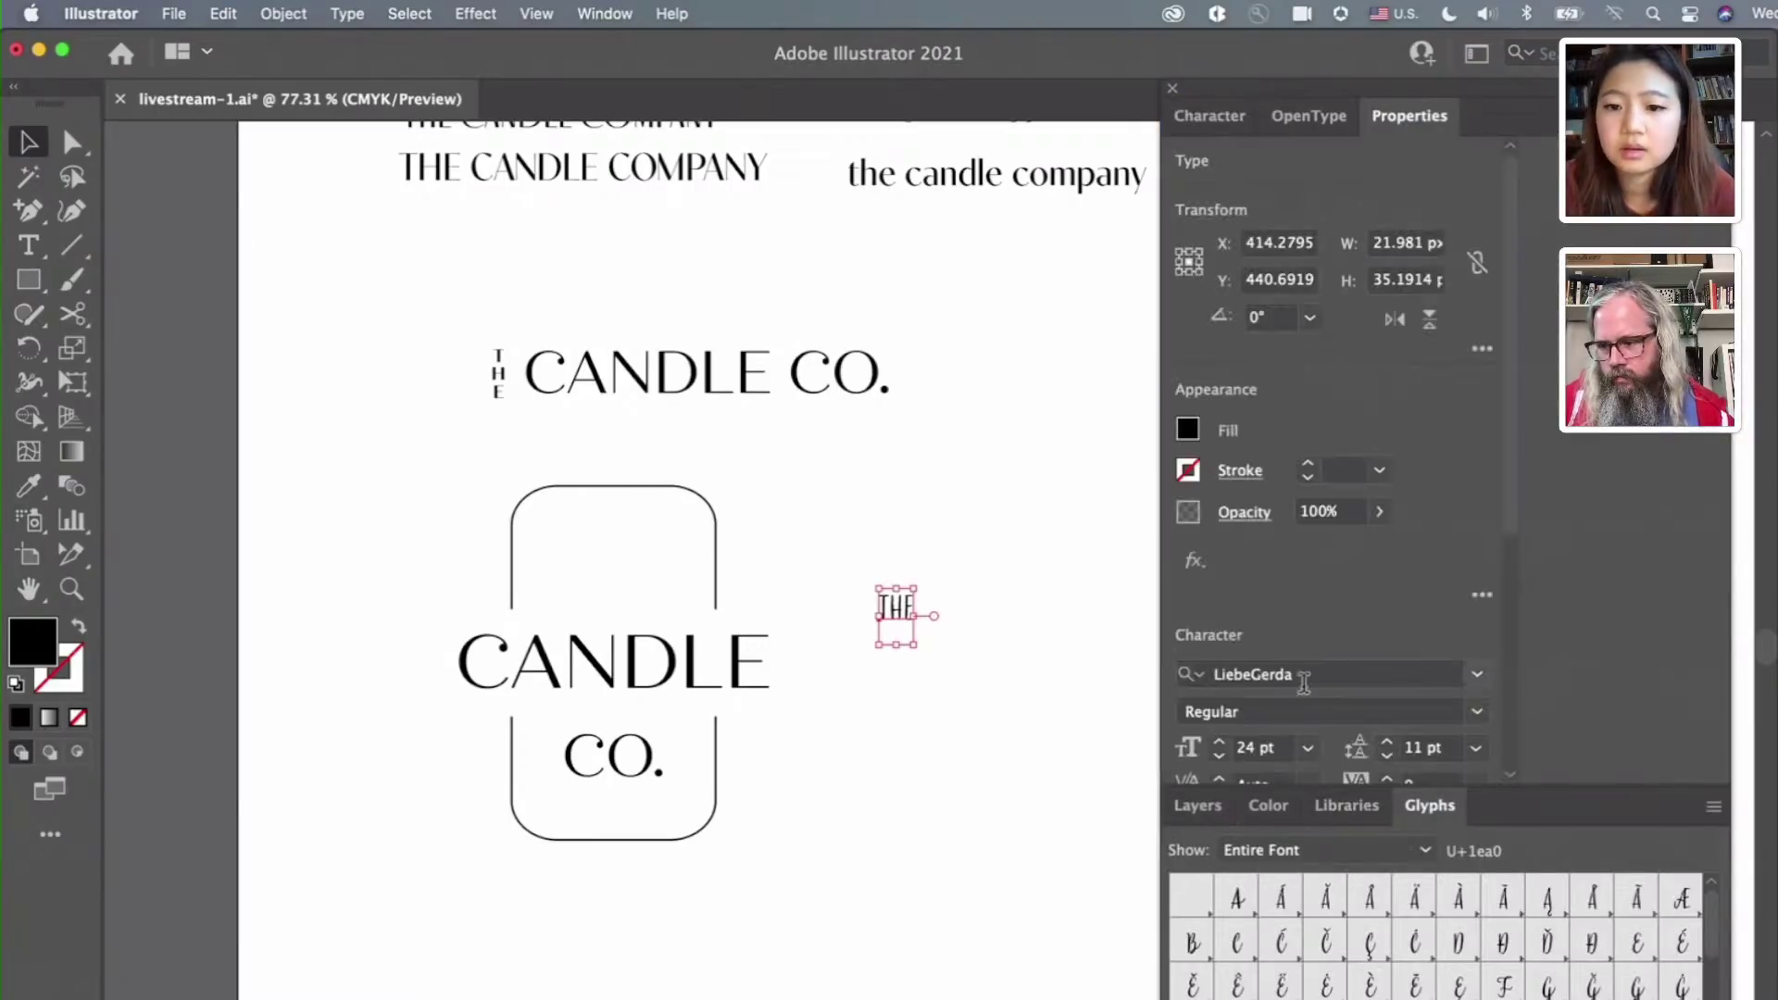
pyautogui.scroll(-5, 1342, 633)
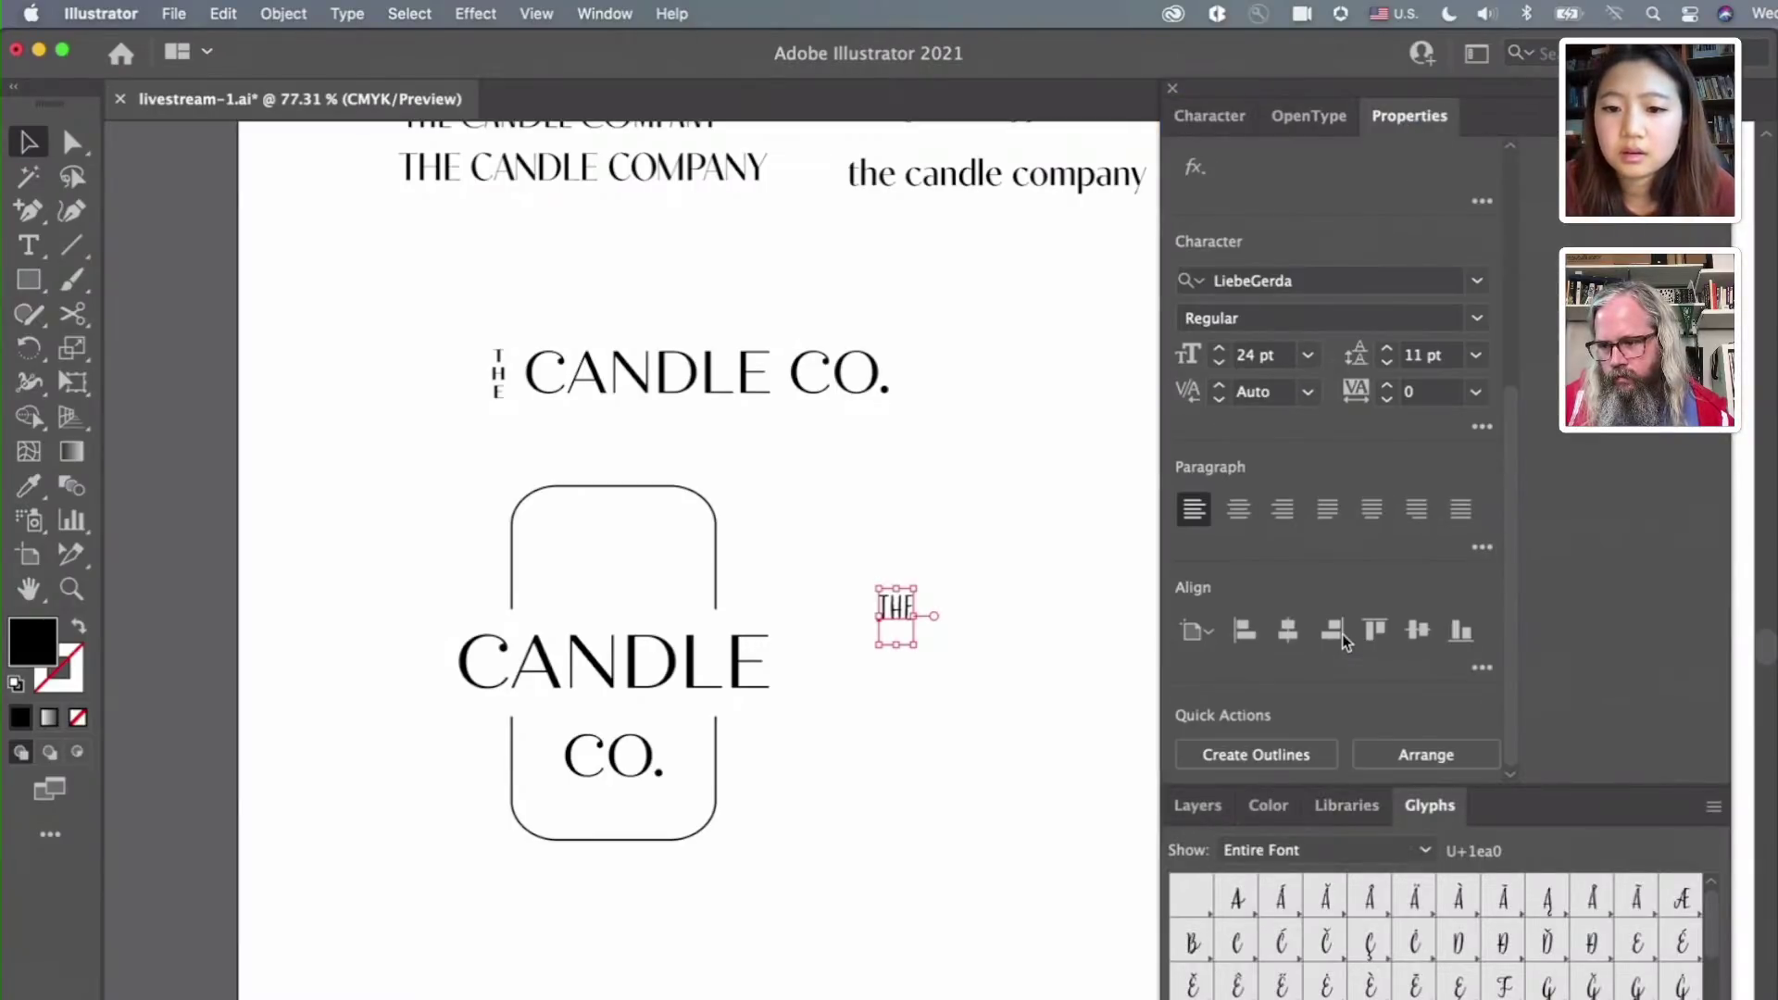
pyautogui.click(1481, 427)
pyautogui.click(1178, 725)
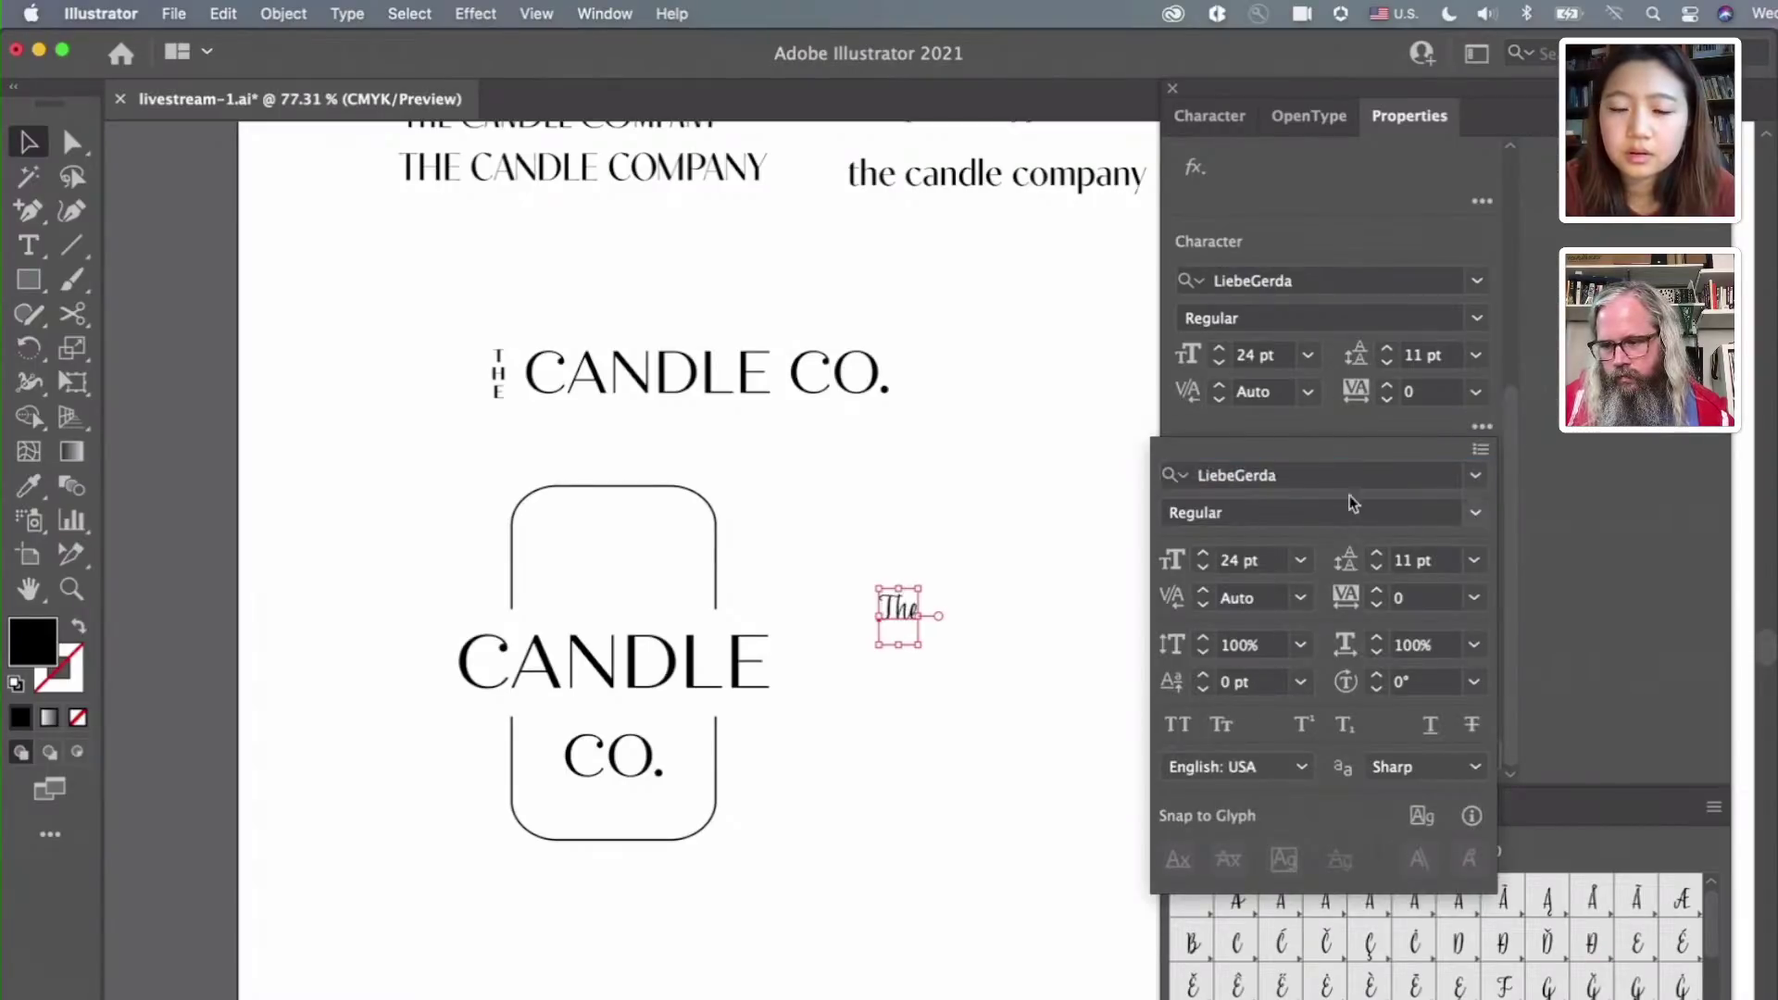
# Replace the capital T of the LiebeGerda word with a lowercase t so it reads "the"
pyautogui.click(903, 619)
pyautogui.press('t')
pyautogui.click(880, 612)
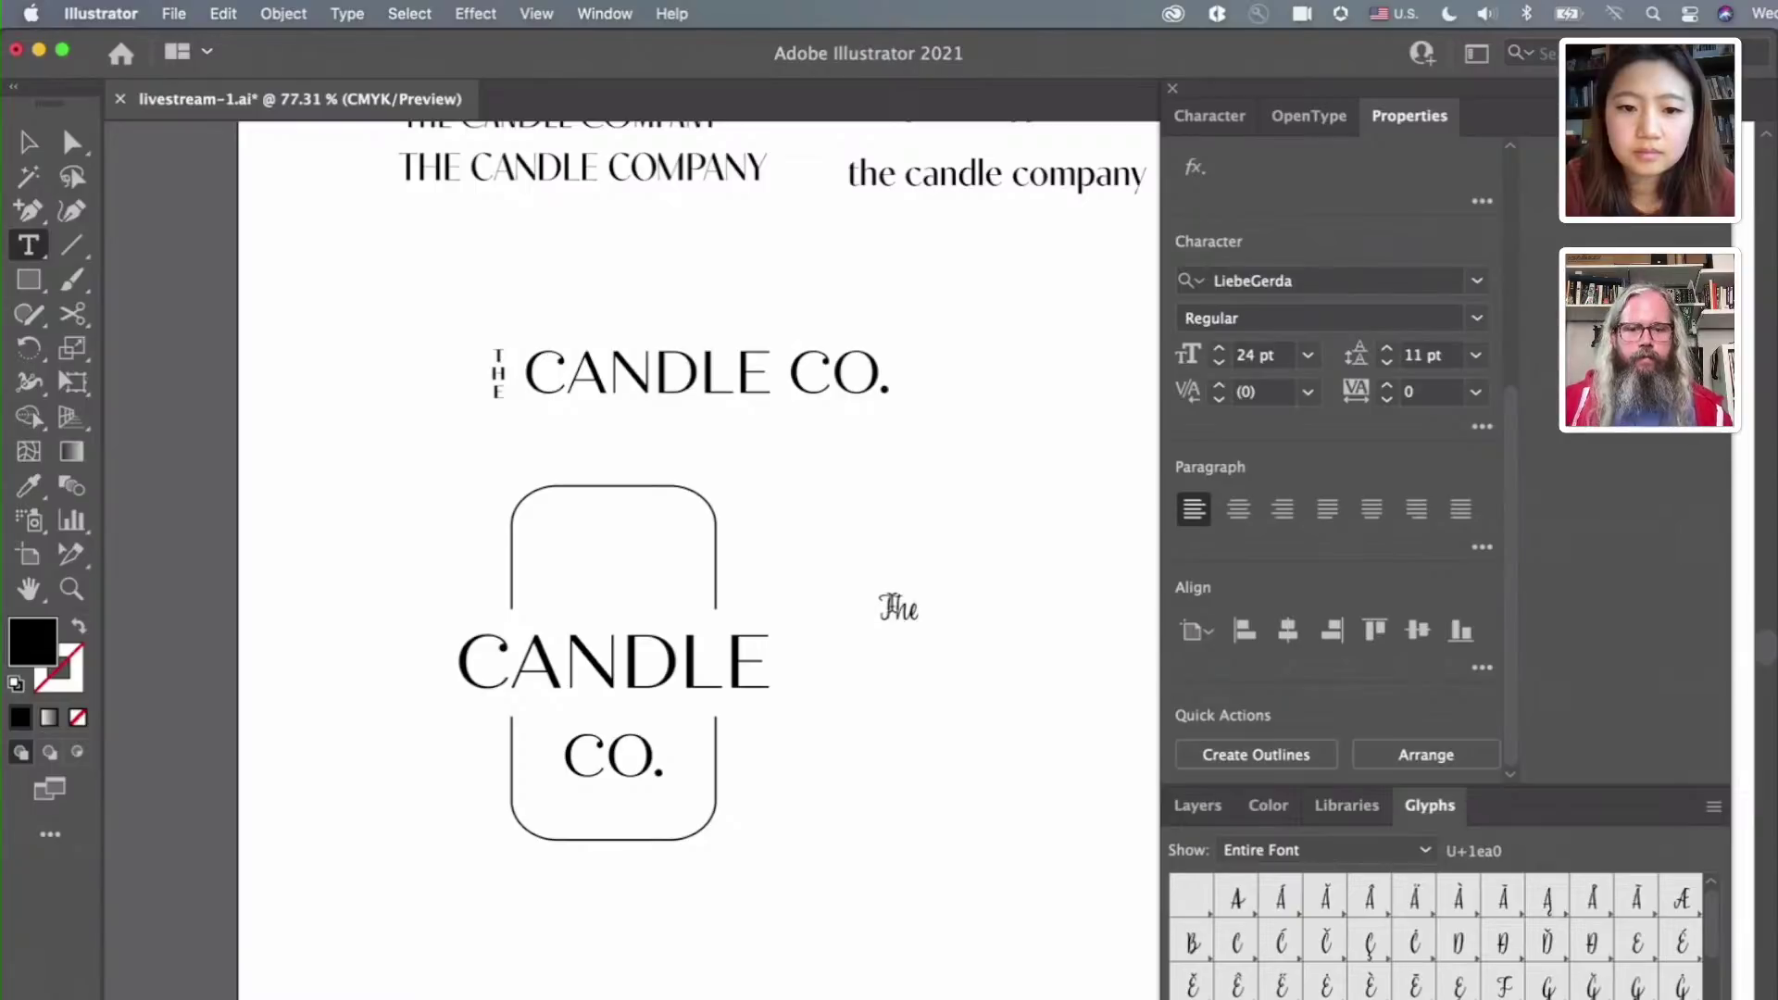
pyautogui.press('Delete')
pyautogui.write('t')
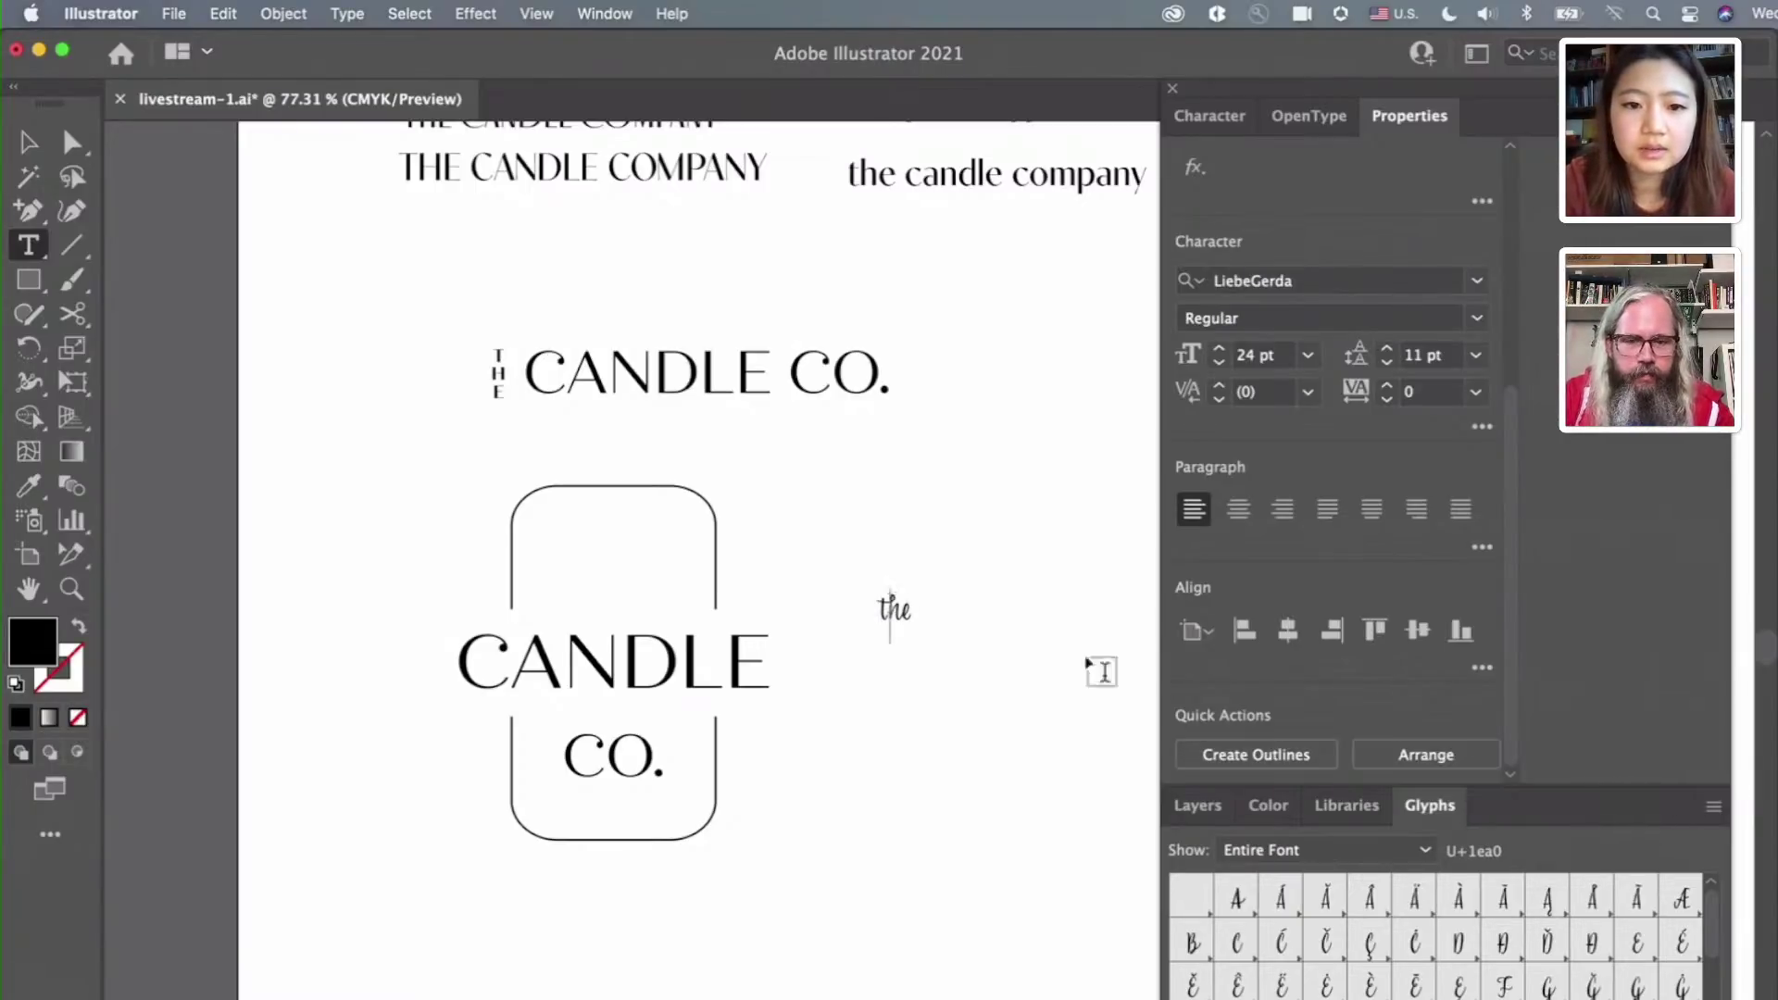
pyautogui.click(28, 143)
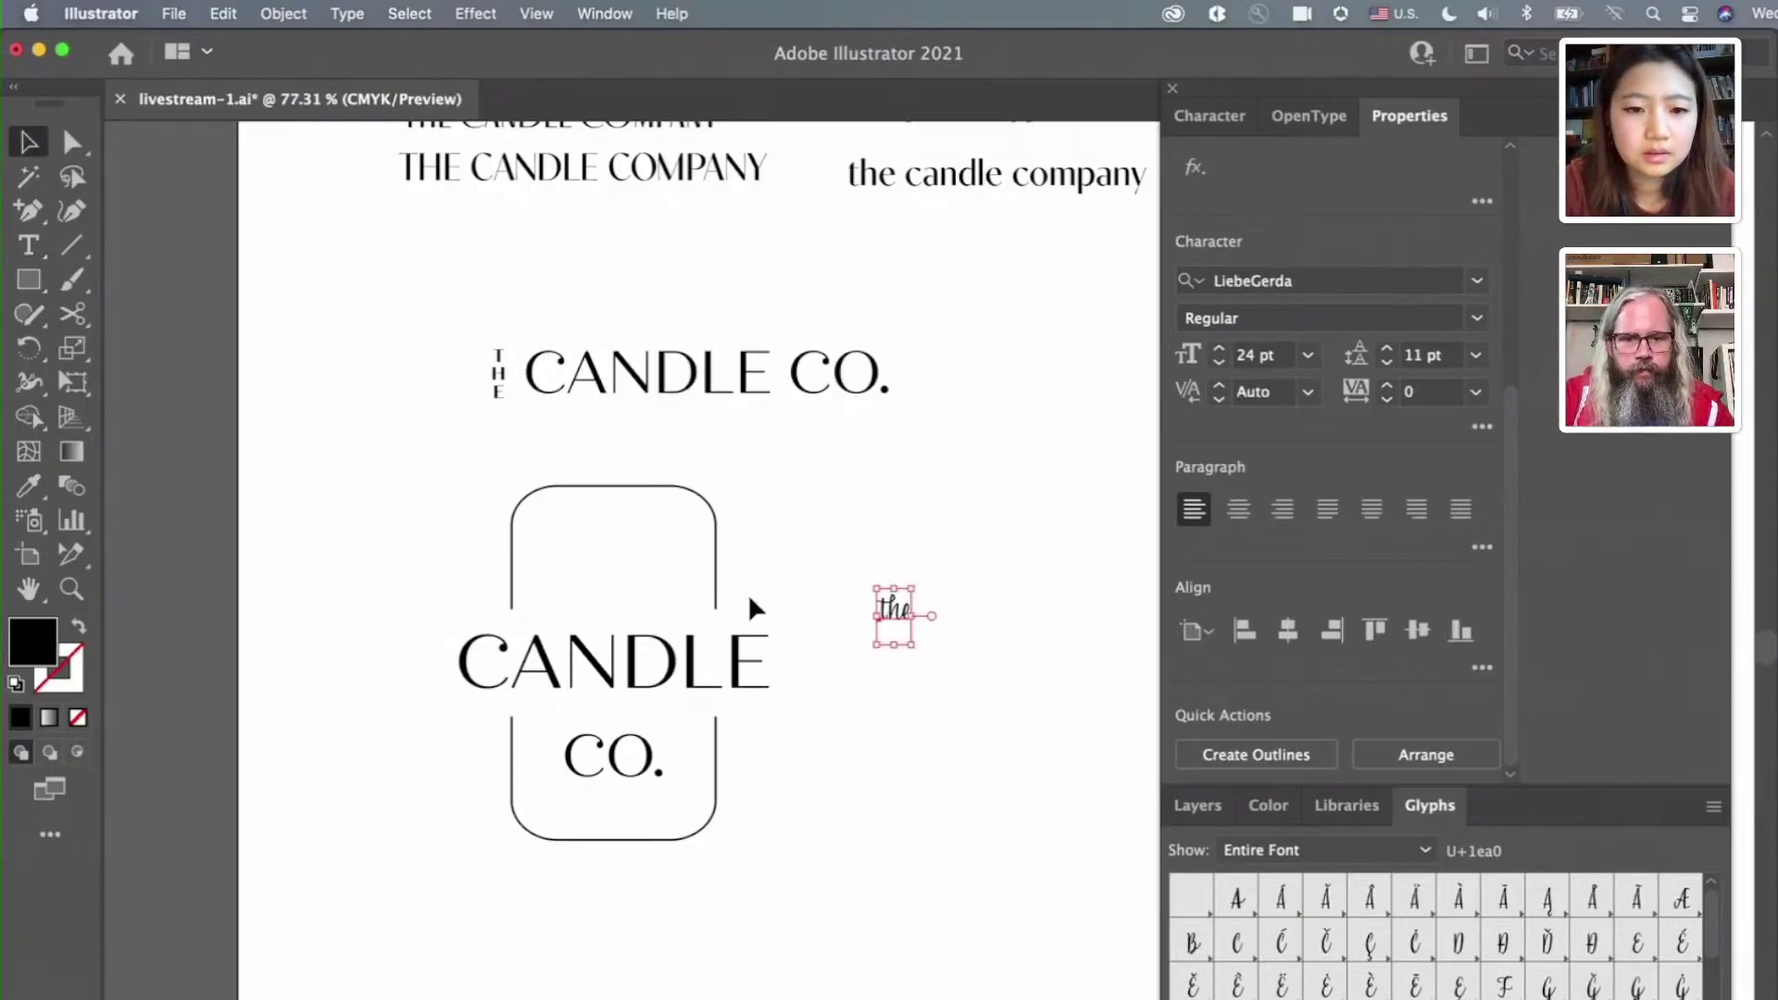
# Duplicate the script "the" directly below the original and set the copy's font to Spumante Regular
pyautogui.moveTo(894, 616); pyautogui.dragTo(894, 681)
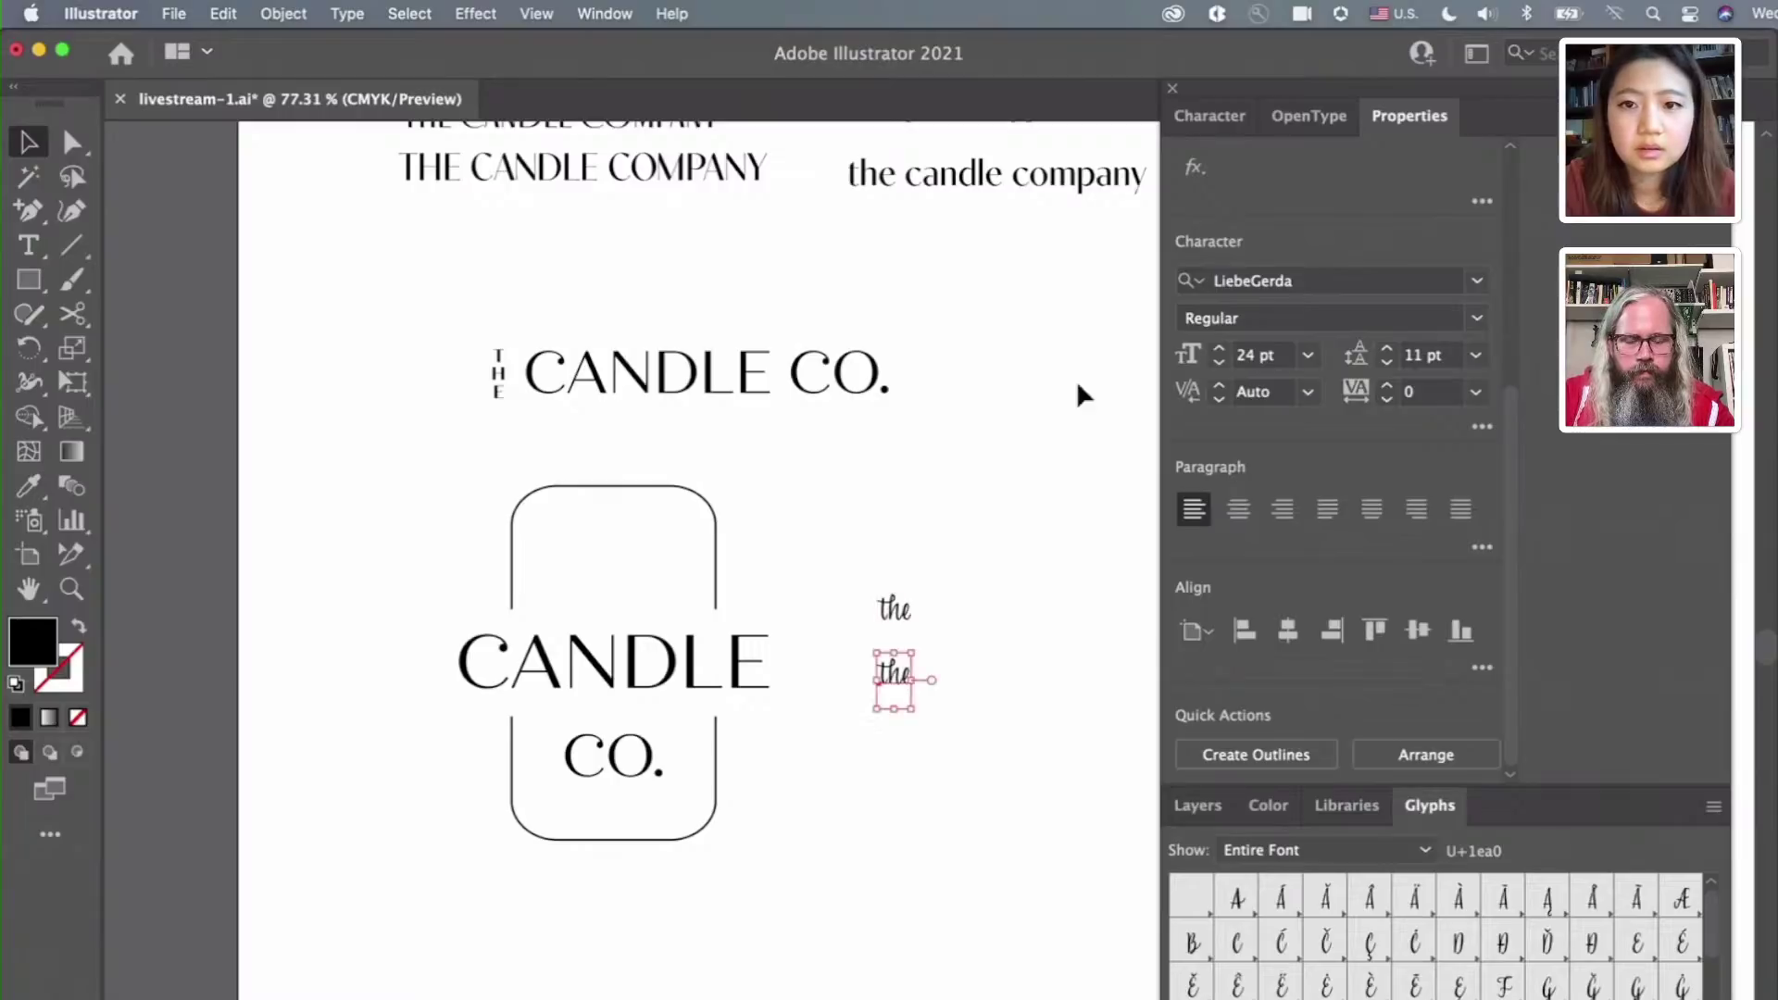
pyautogui.click(1213, 119)
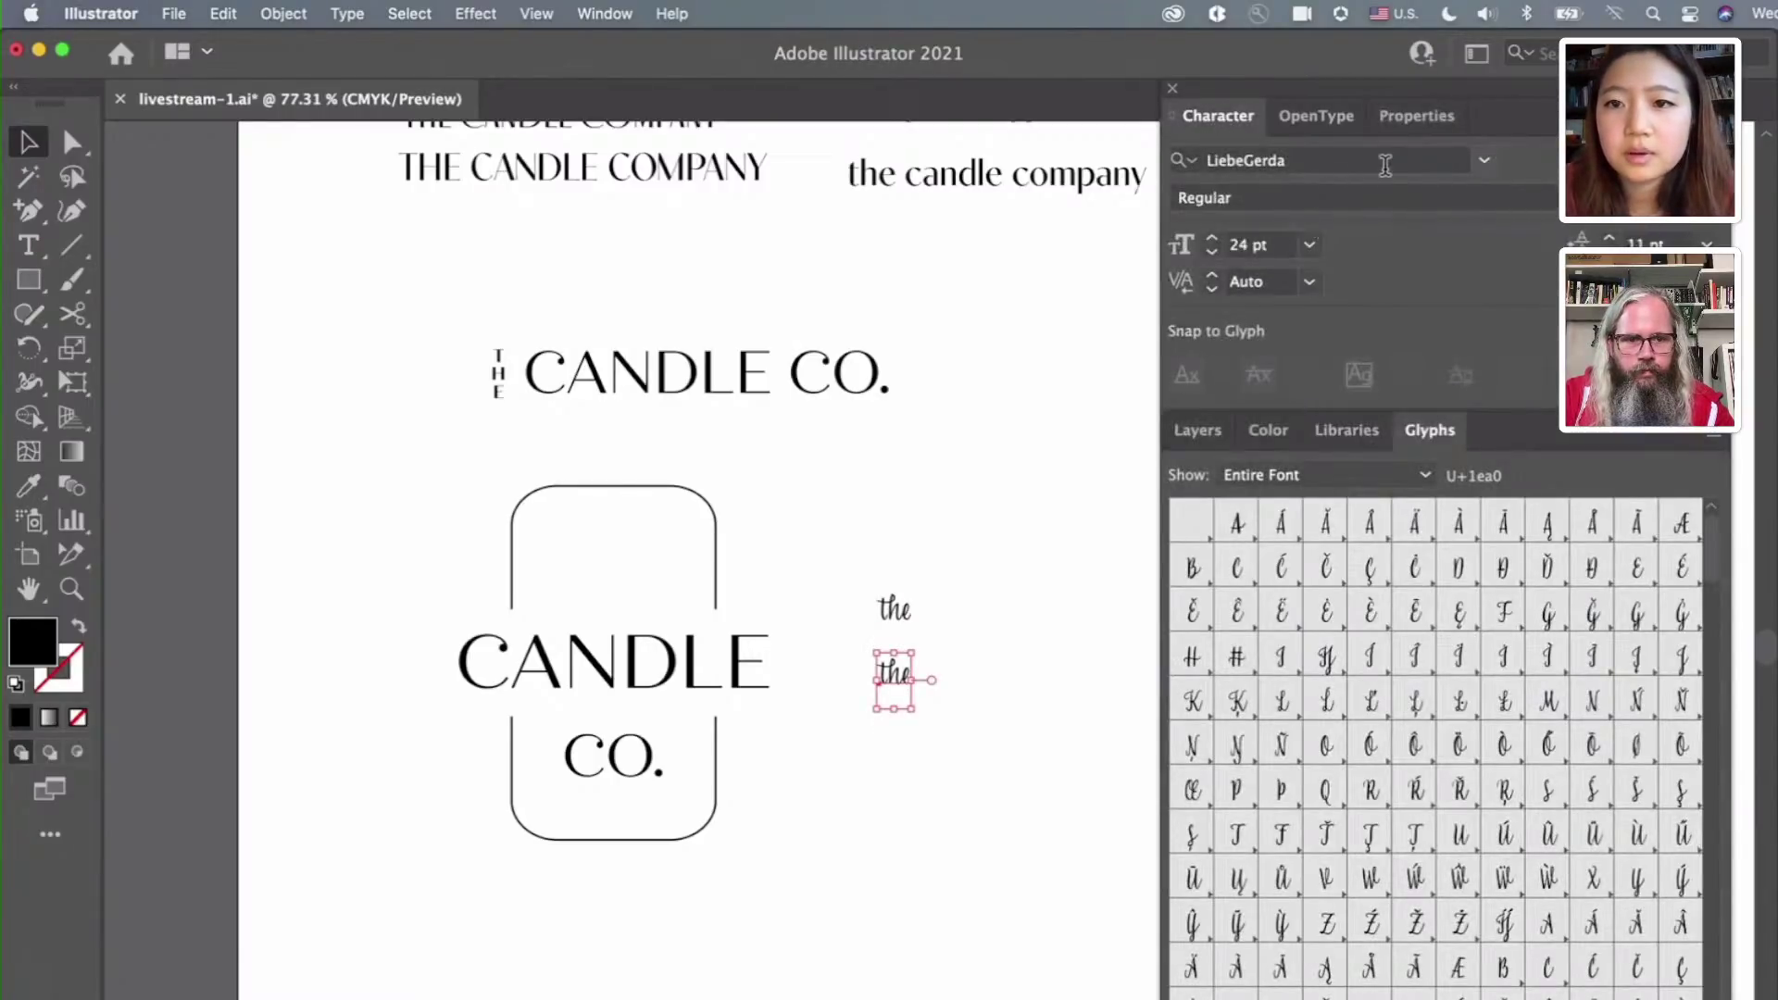
pyautogui.click(1385, 165)
pyautogui.write('spu')
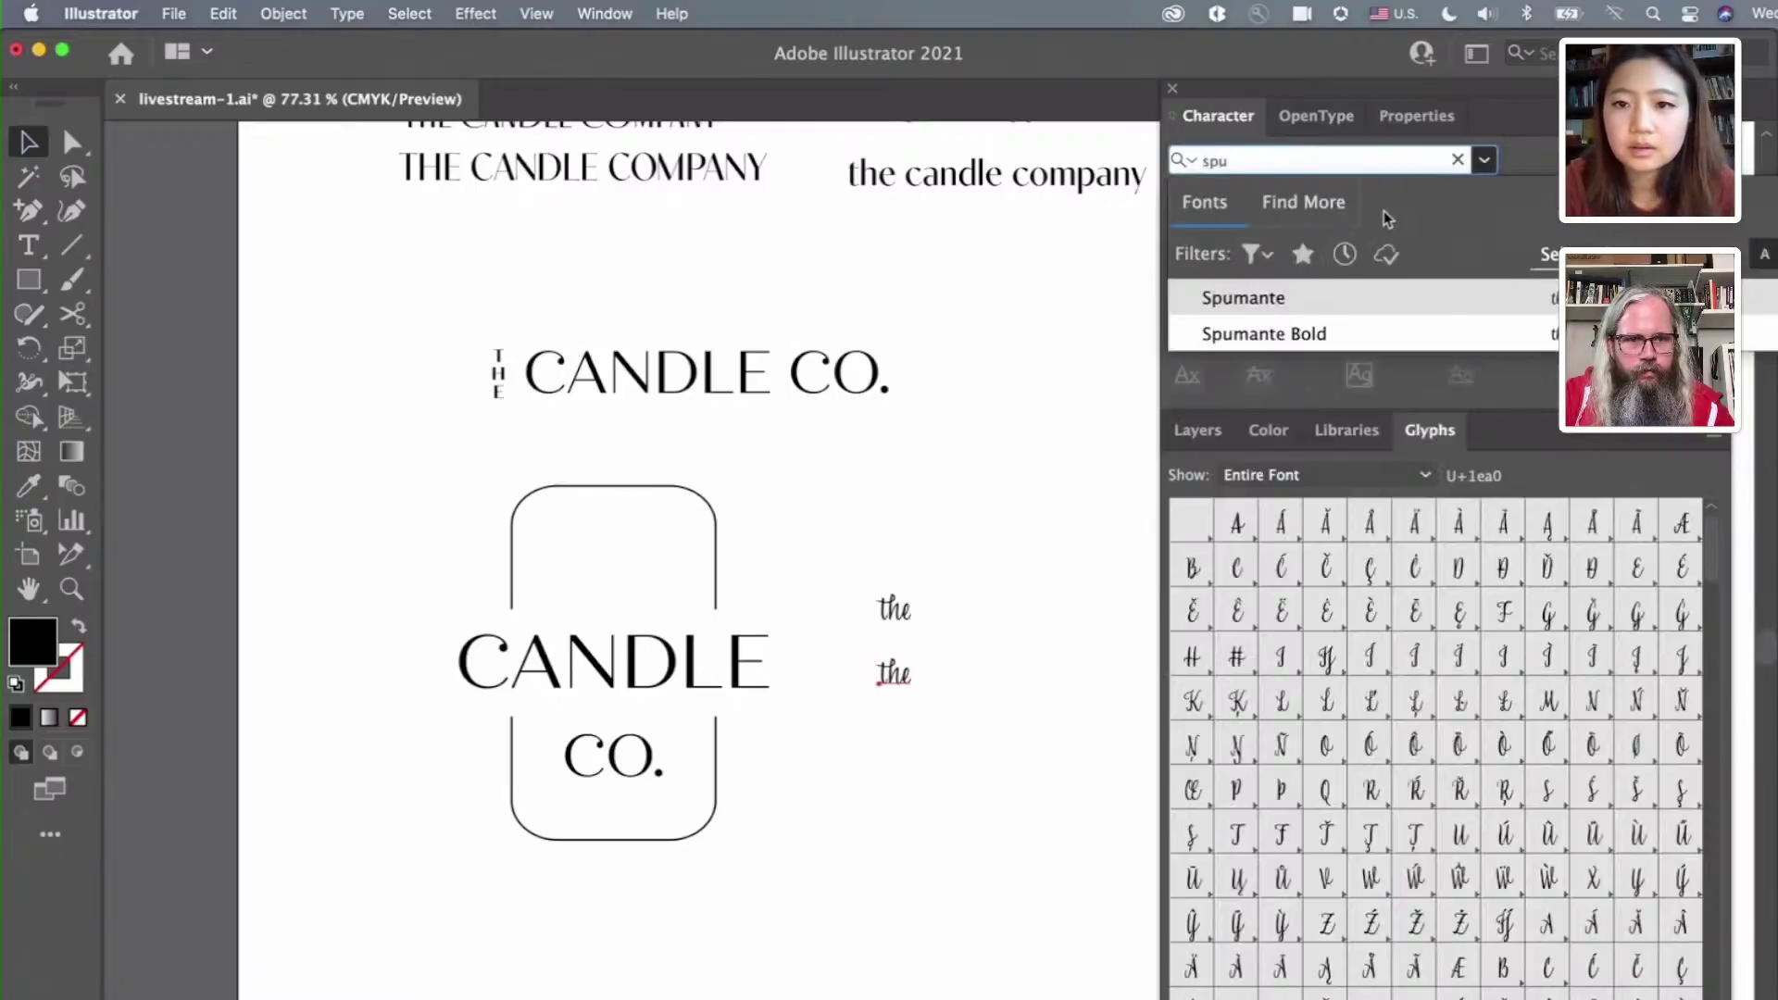
pyautogui.click(1323, 298)
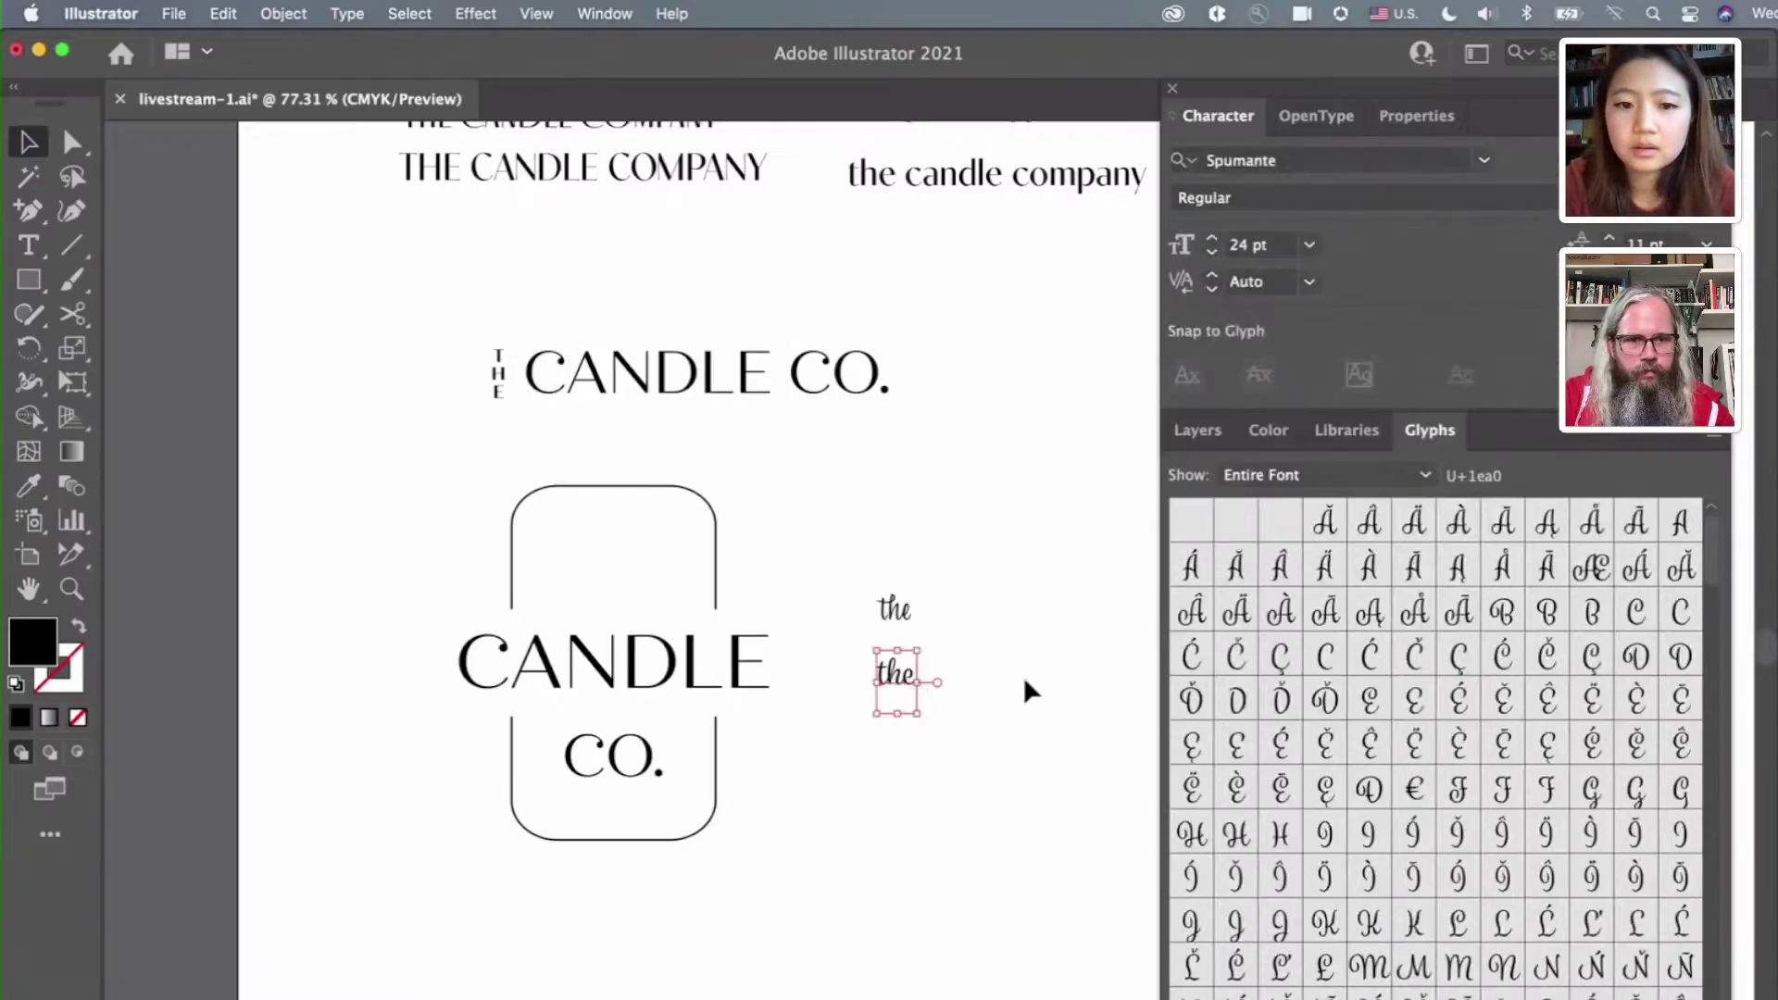
# Duplicate the Spumante "the" below itself and set the new copy's font to Grafolita Script Regular
pyautogui.scroll(5, 935, 669)
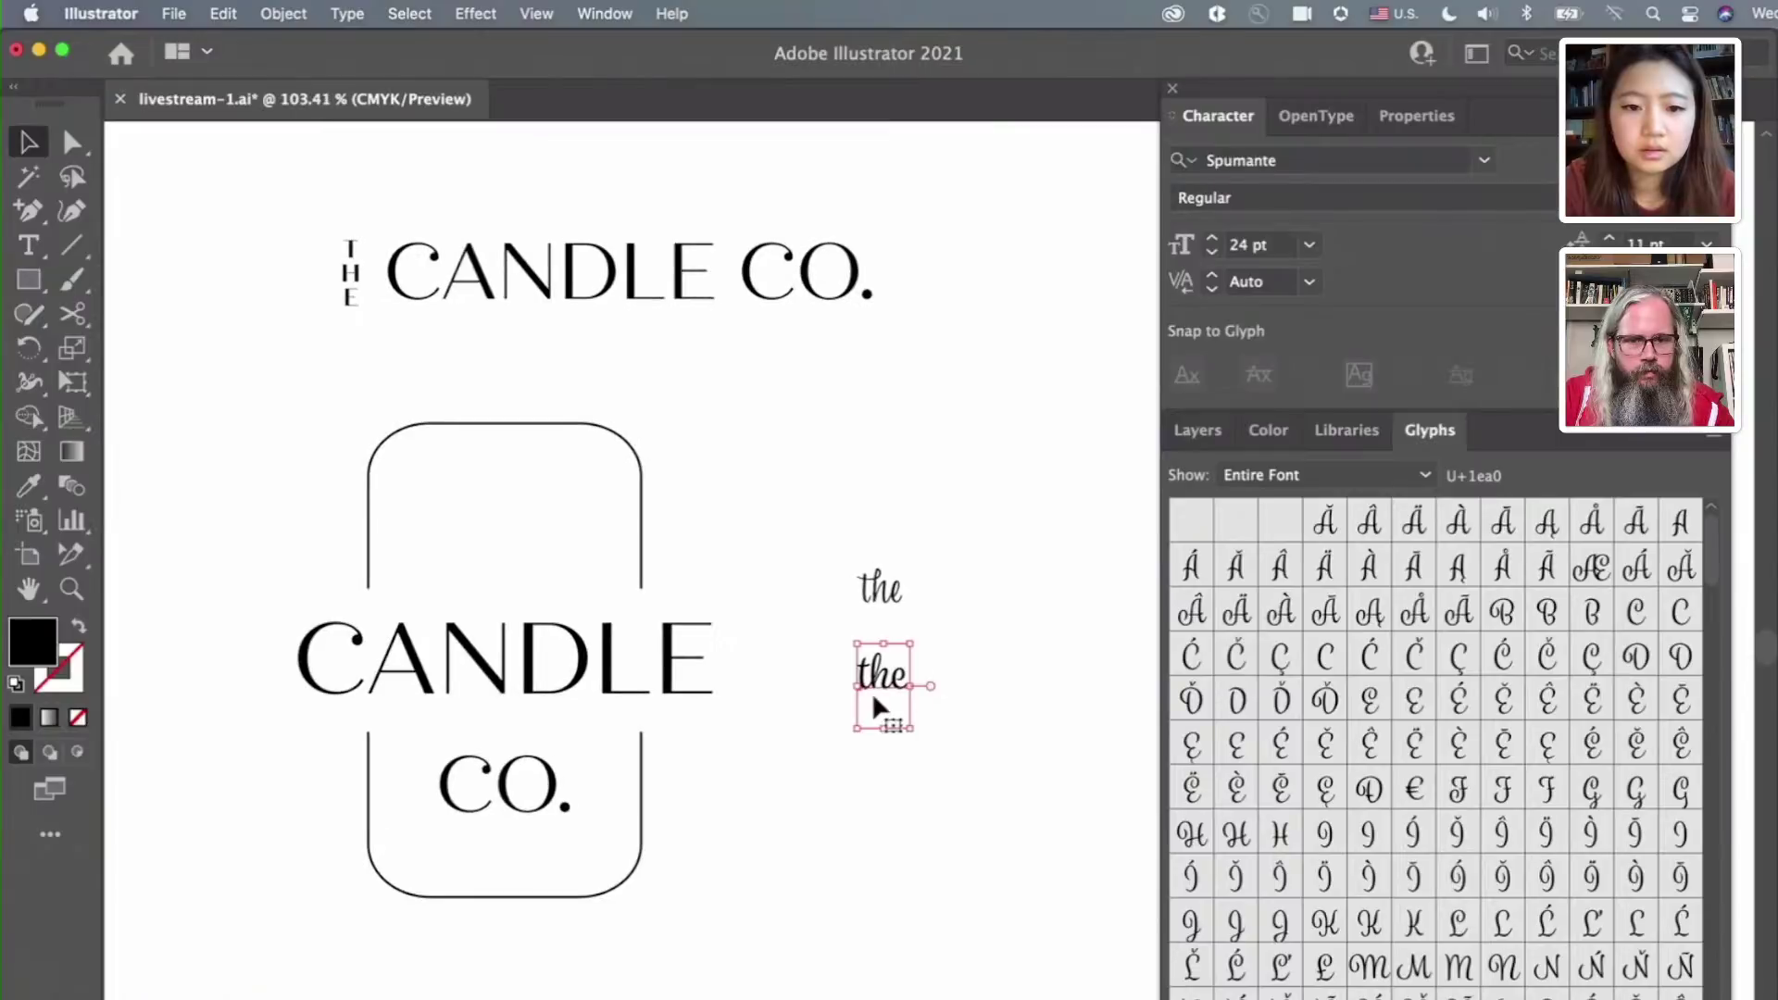
pyautogui.moveTo(879, 675); pyautogui.dragTo(885, 745)
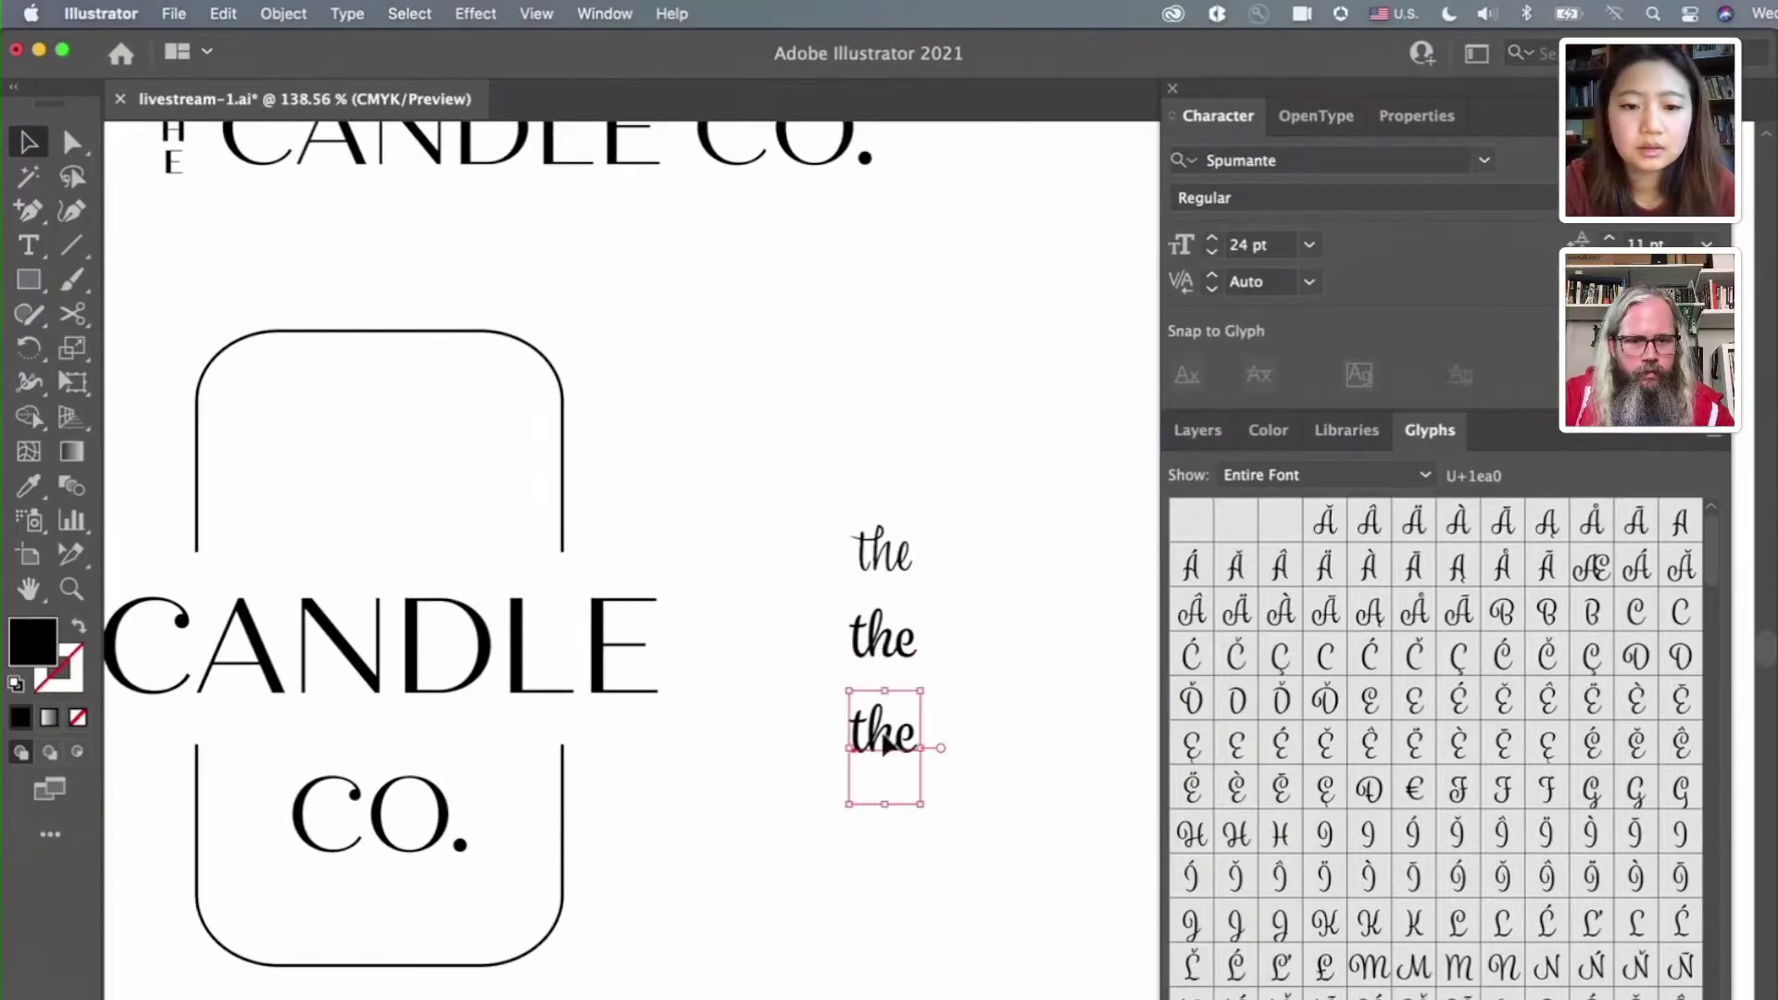
pyautogui.click(1358, 162)
pyautogui.write('grafo')
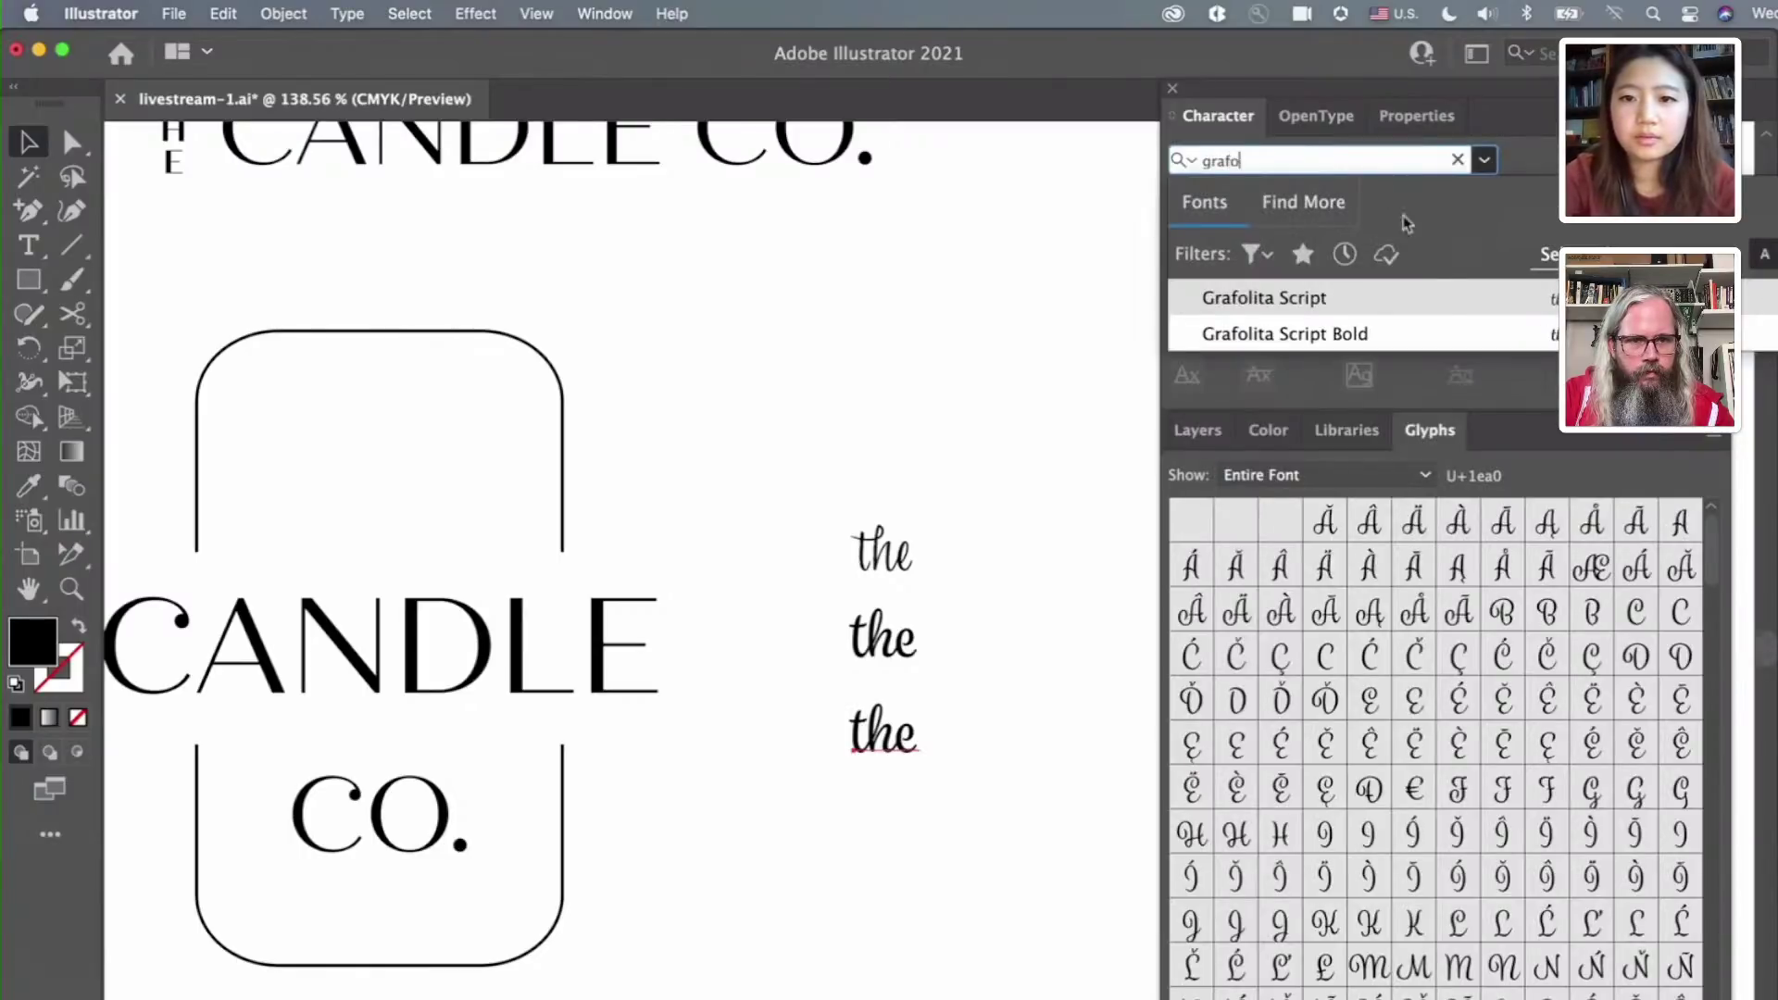
pyautogui.click(1414, 305)
# Move the LiebeGerda "the" up slightly and compare it with the Spumante version below
pyautogui.scroll(1, 864, 585)
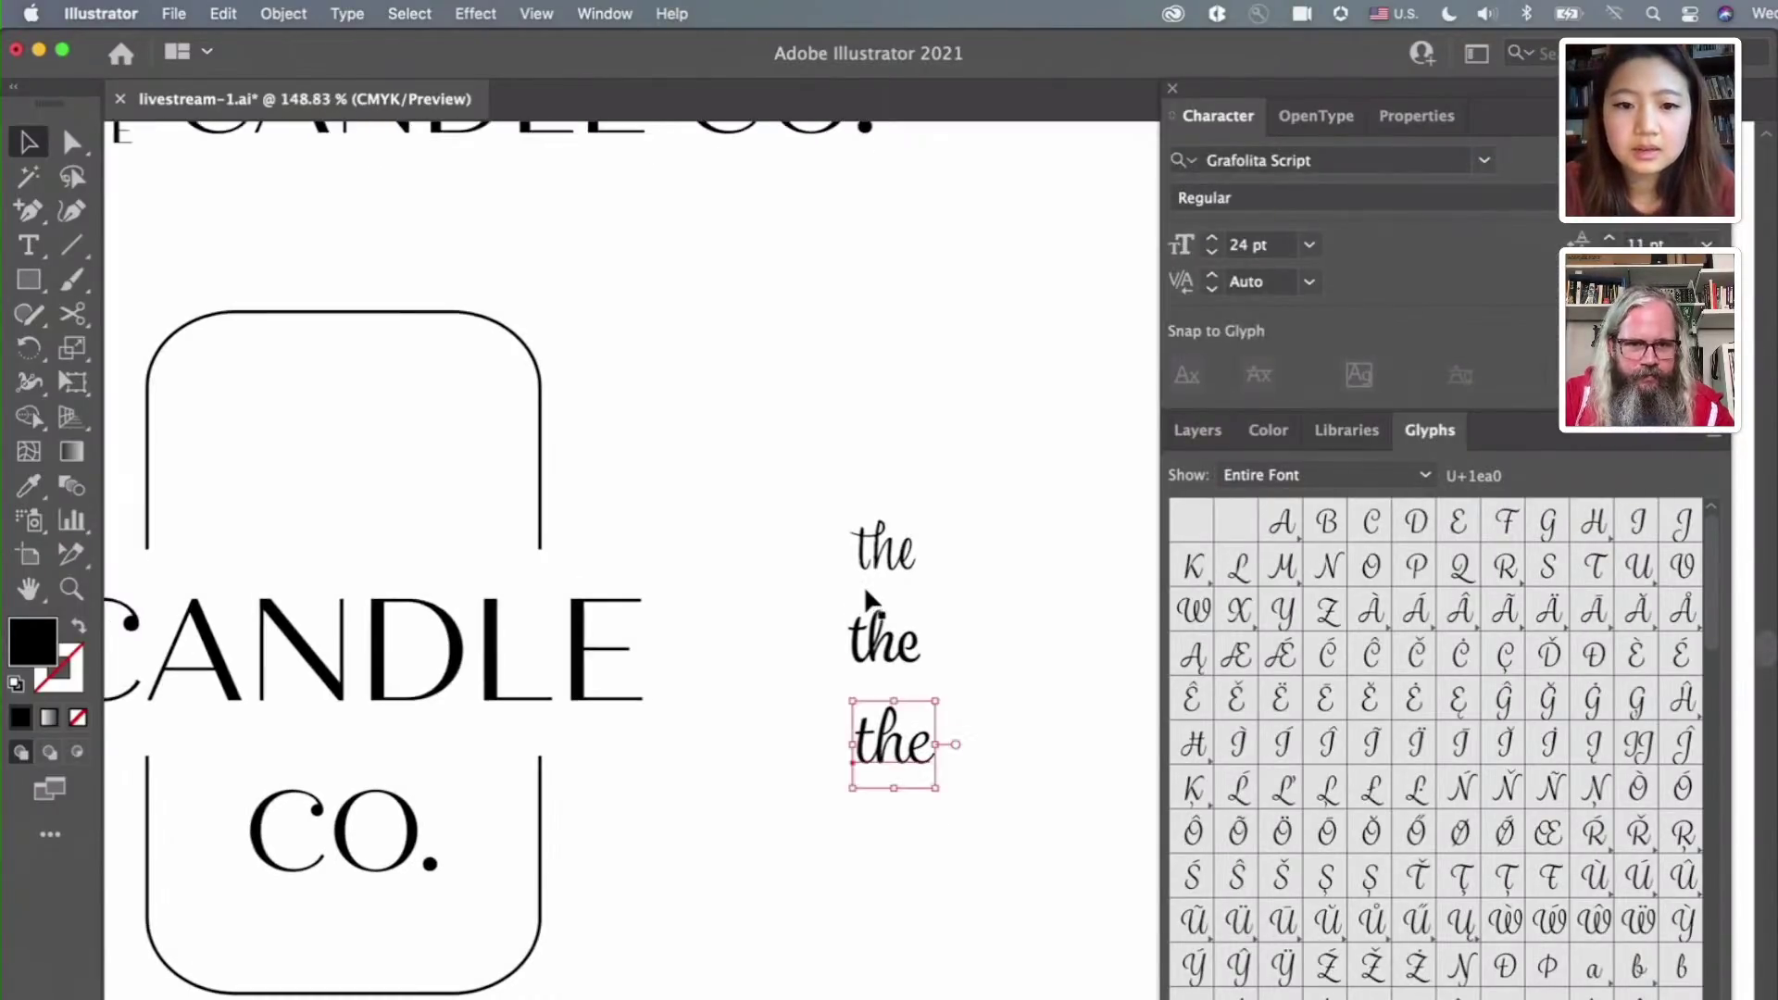
pyautogui.click(898, 547)
pyautogui.moveTo(897, 546); pyautogui.dragTo(900, 538)
pyautogui.click(890, 648)
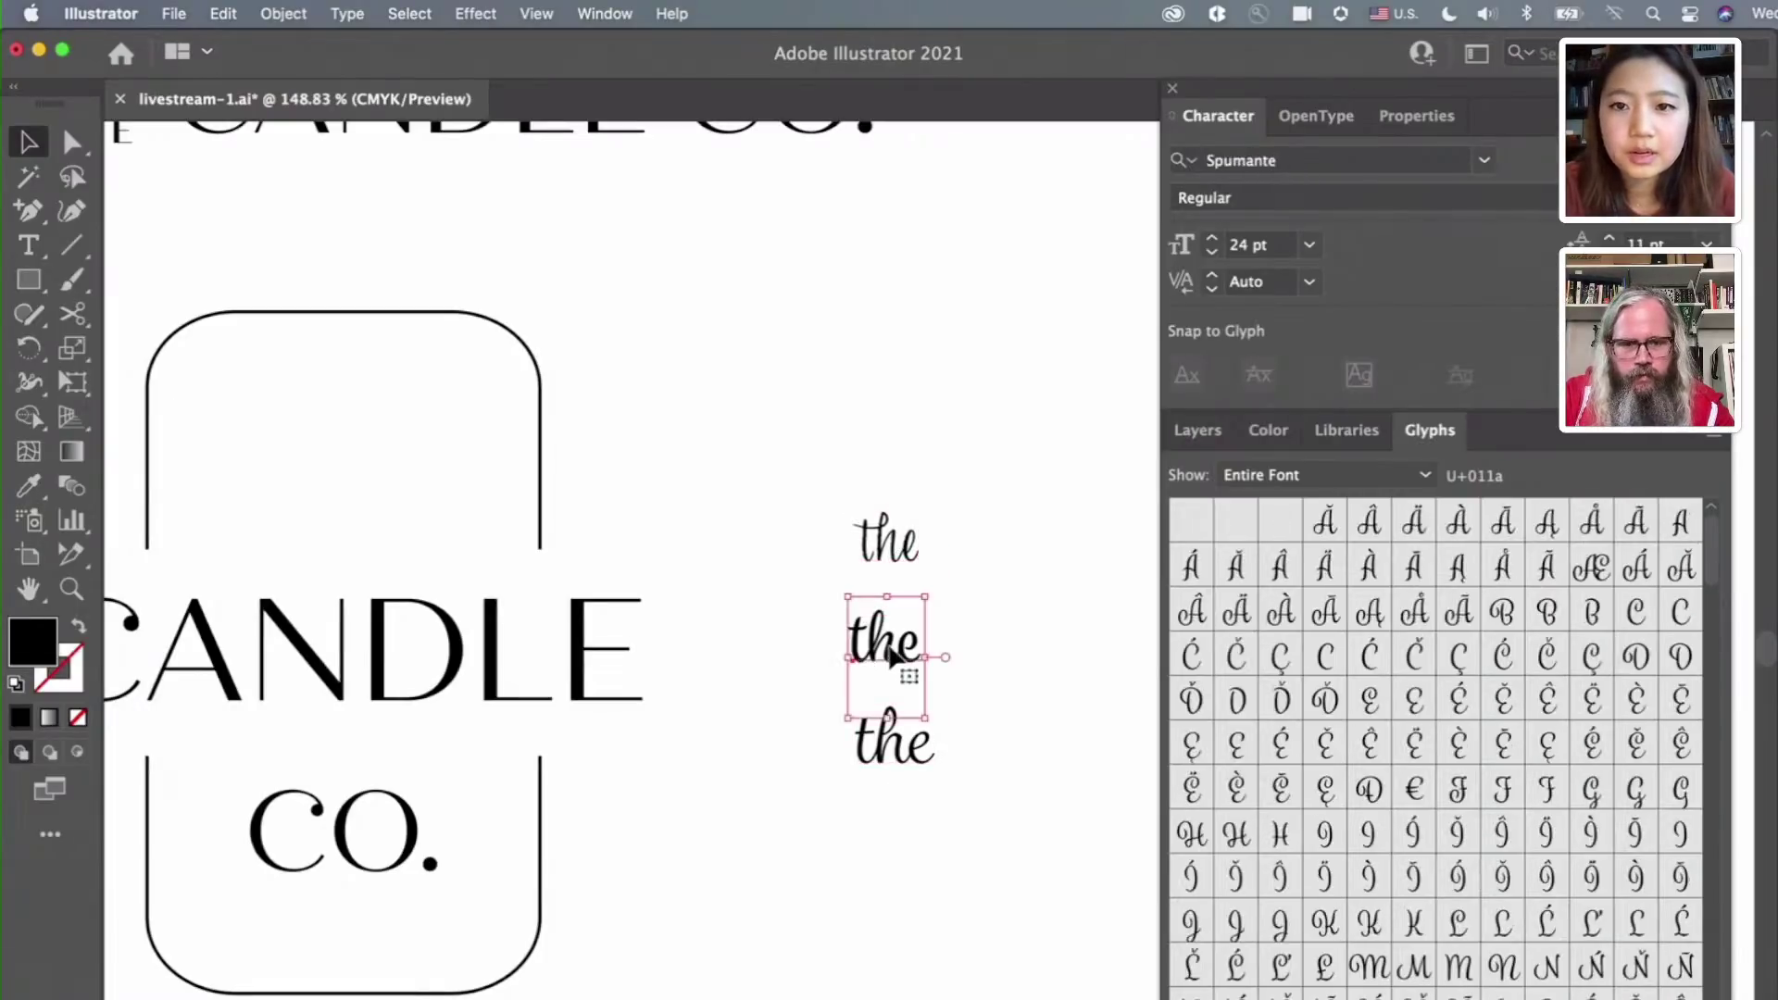
pyautogui.click(891, 547)
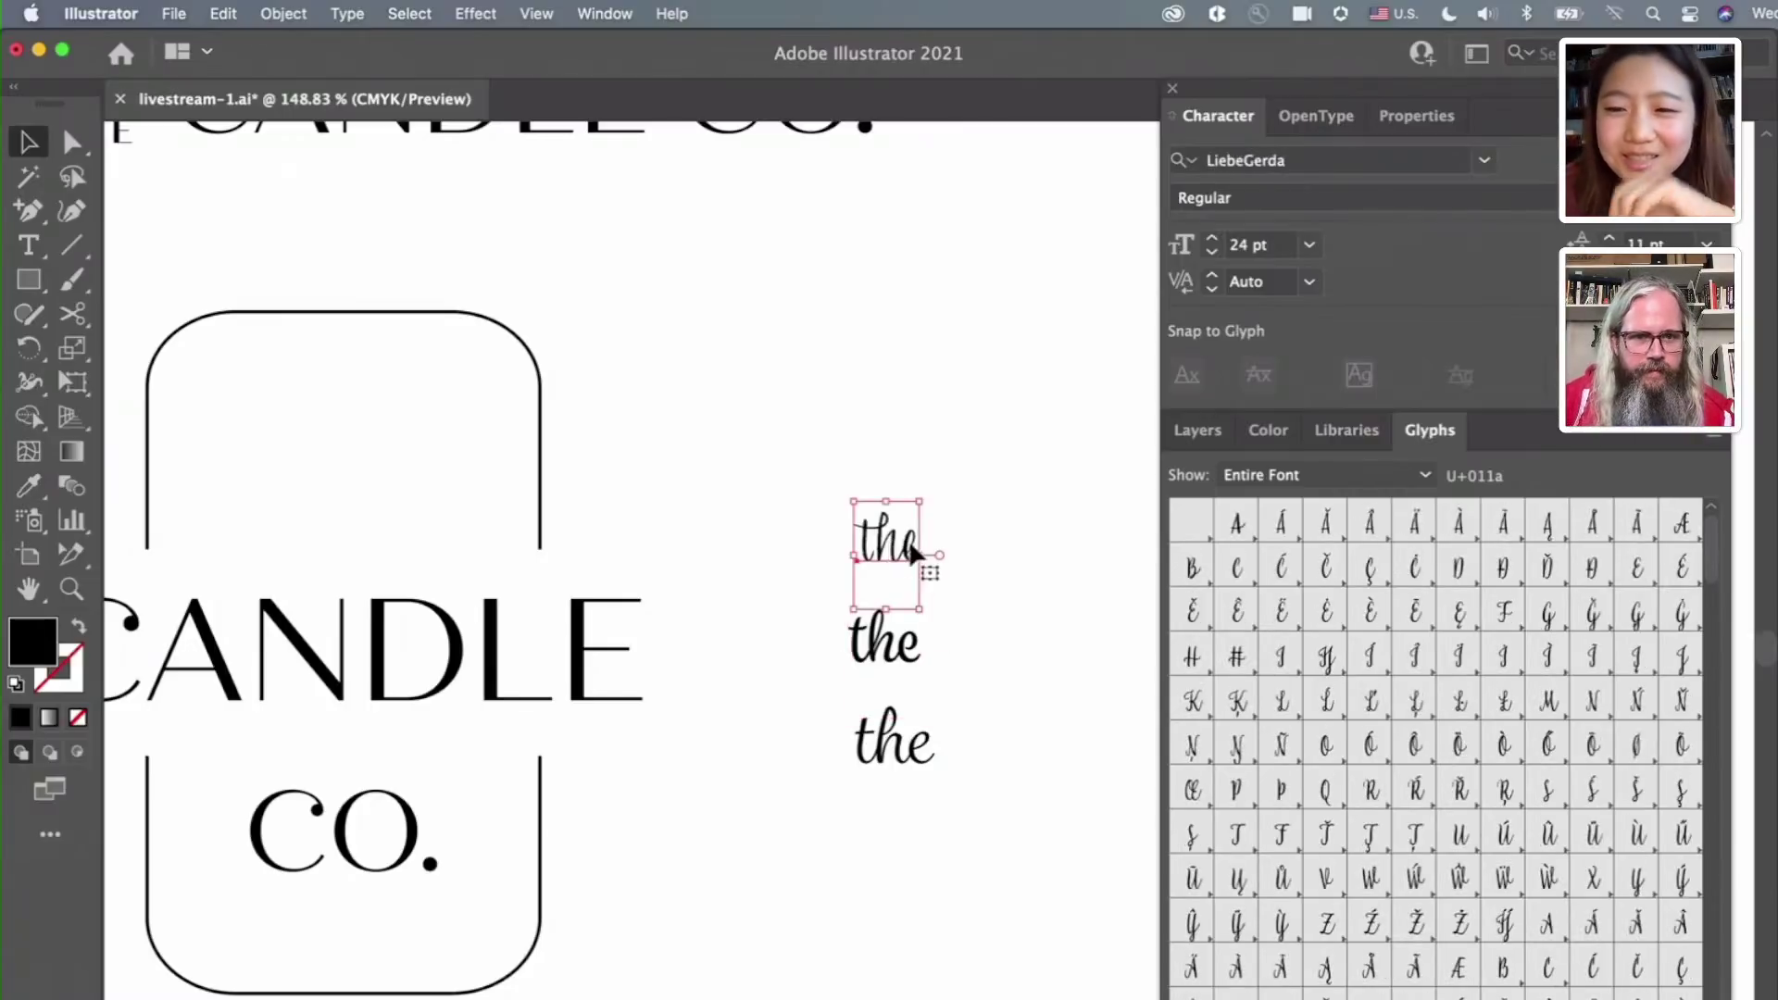
# Browse the LiebeGerda glyph set and get the top "the" ready for text editing
pyautogui.scroll(-5, 1322, 778)
pyautogui.scroll(-5, 1321, 778)
pyautogui.doubleClick(894, 553)
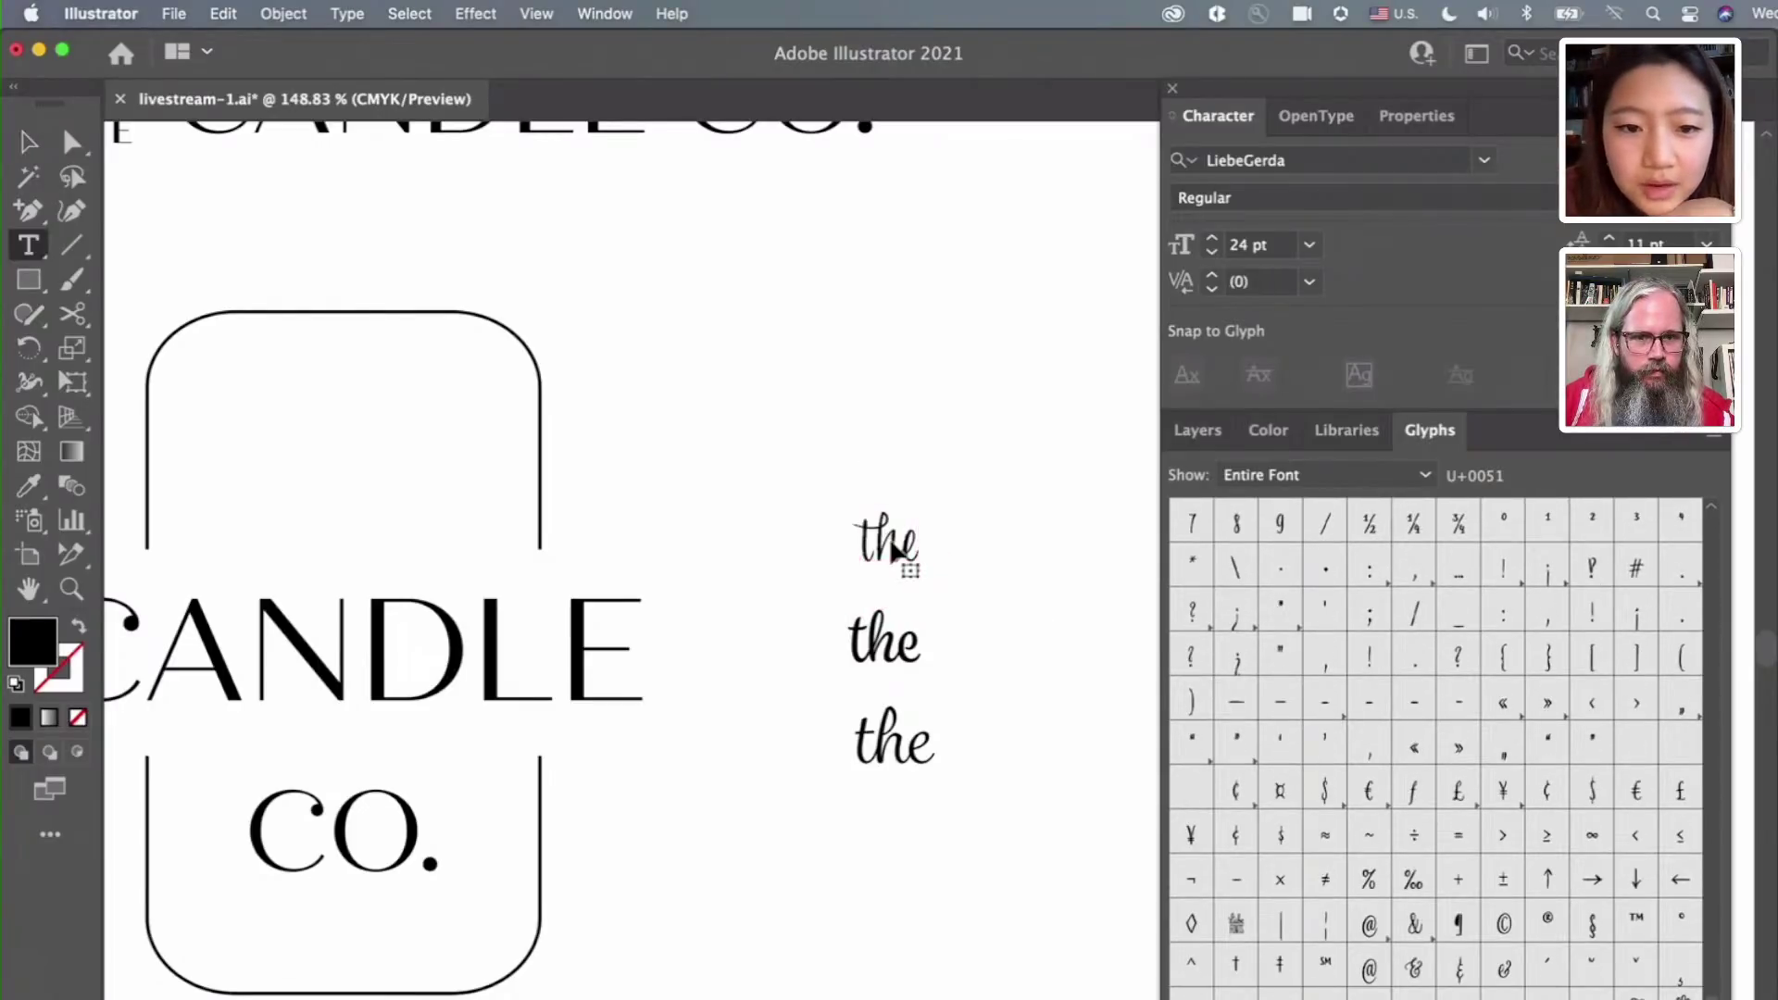
pyautogui.click(855, 537)
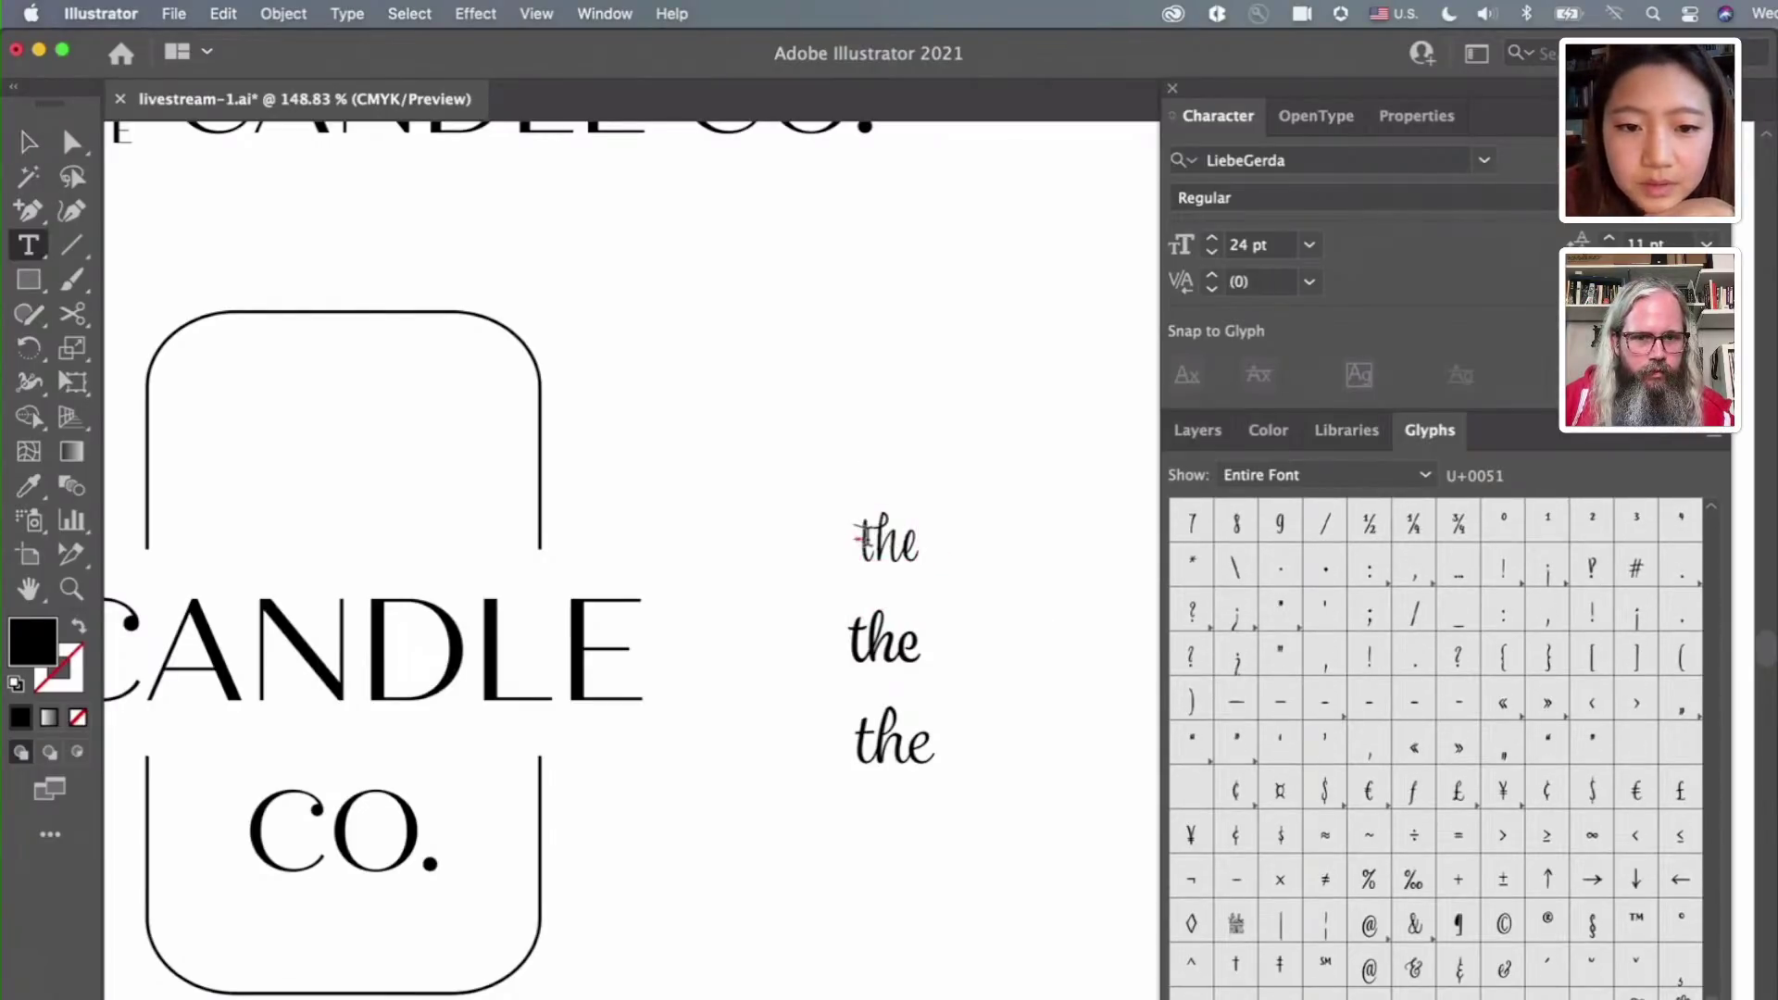
pyautogui.press('Escape')
pyautogui.click(892, 545)
pyautogui.click(29, 246)
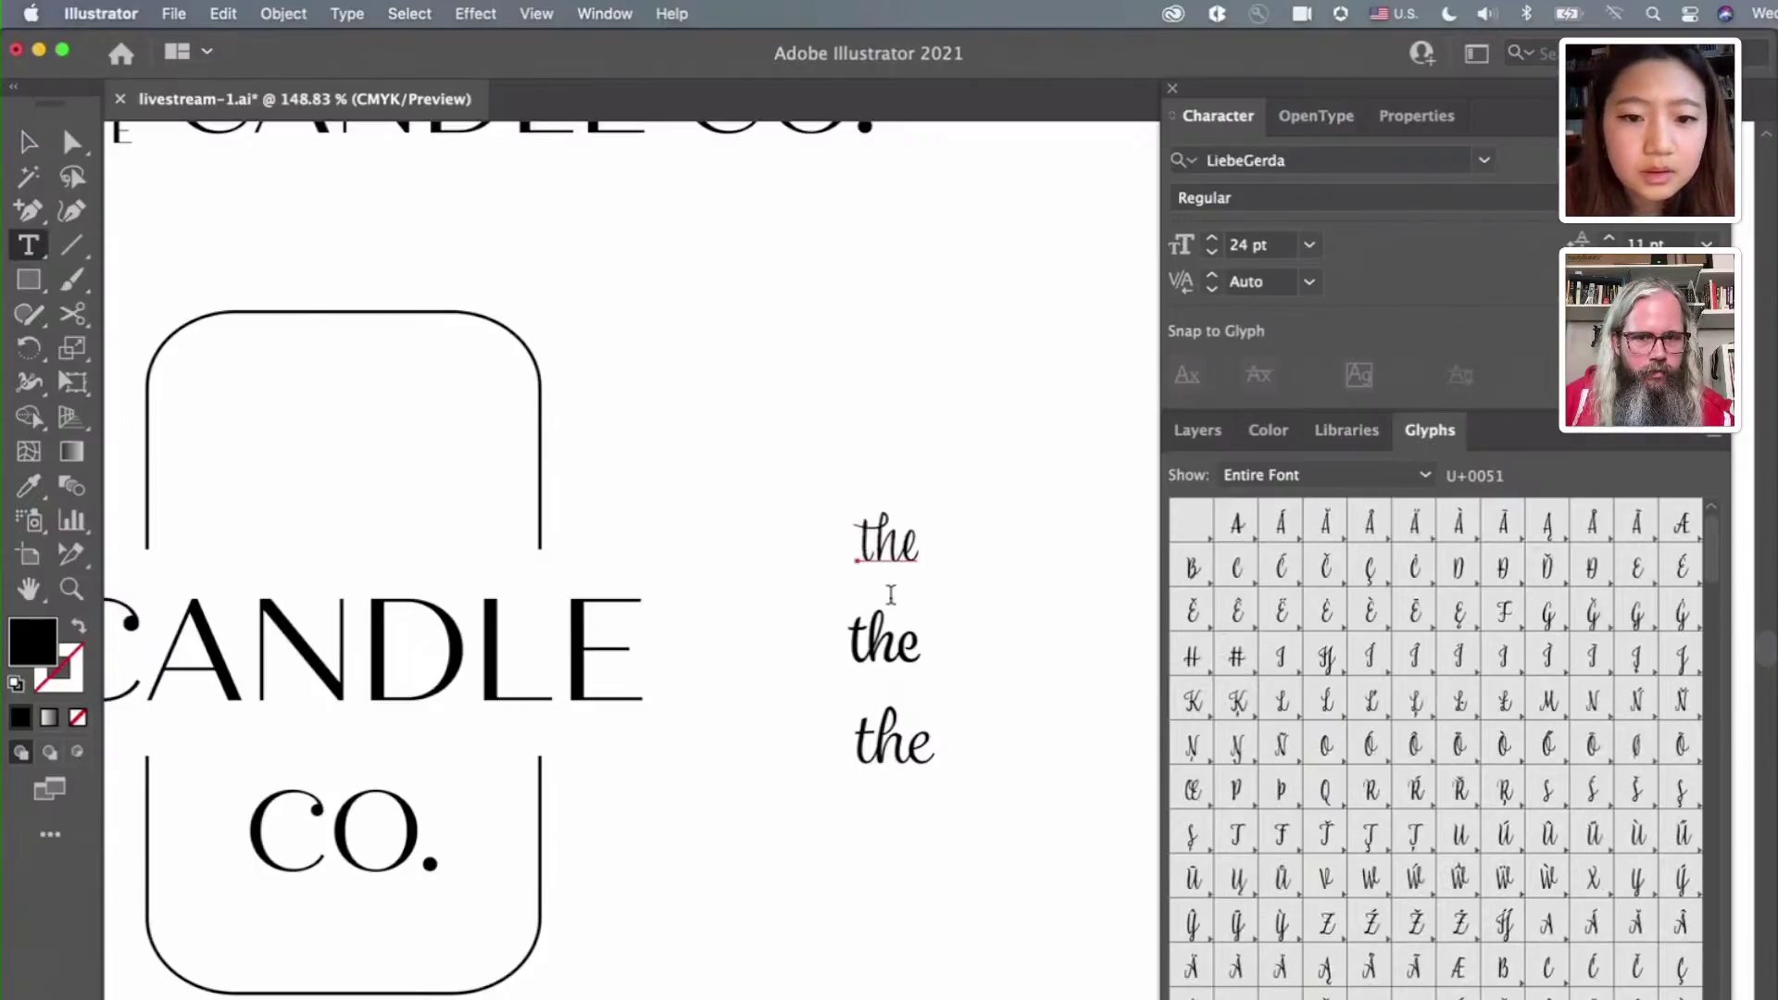
# Check the alternate glyphs offered for the "t" and "h" in the LiebeGerda "the"
pyautogui.click(874, 542)
pyautogui.doubleClick(875, 543)
pyautogui.press('Left')
pyautogui.doubleClick(871, 541)
pyautogui.click(898, 541)
pyautogui.doubleClick(897, 540)
pyautogui.scroll(3, 895, 541)
pyautogui.click(897, 542)
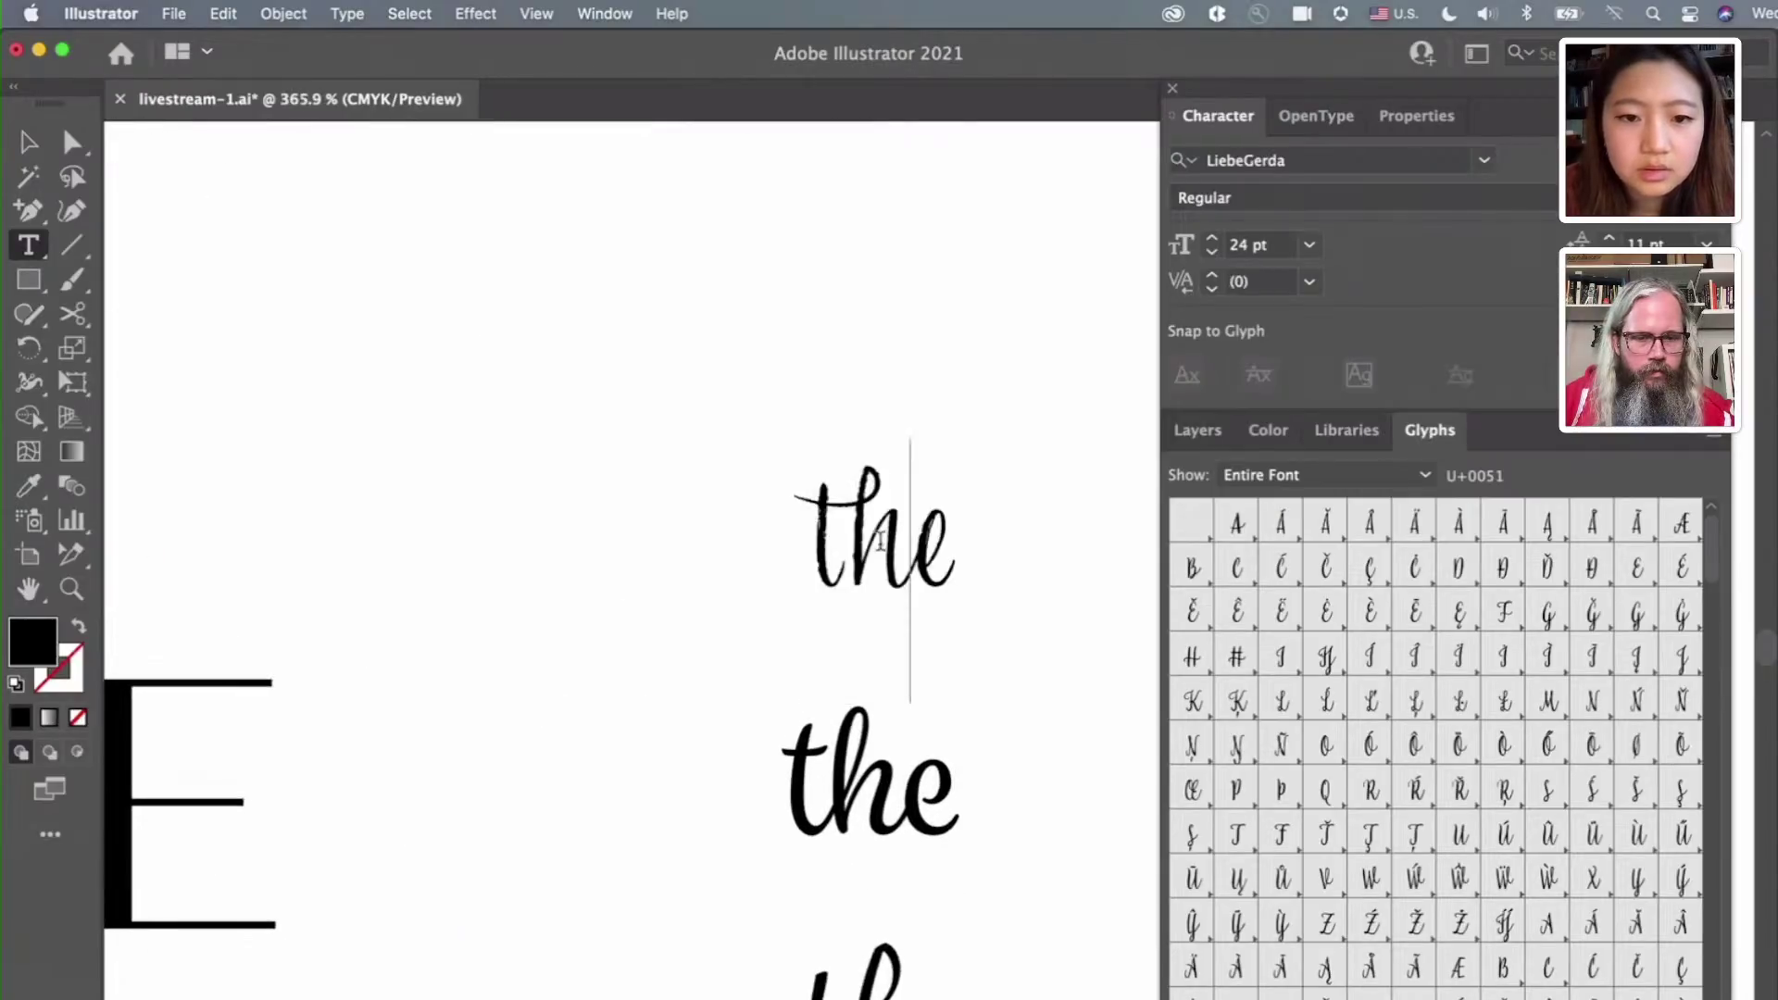
pyautogui.doubleClick(884, 541)
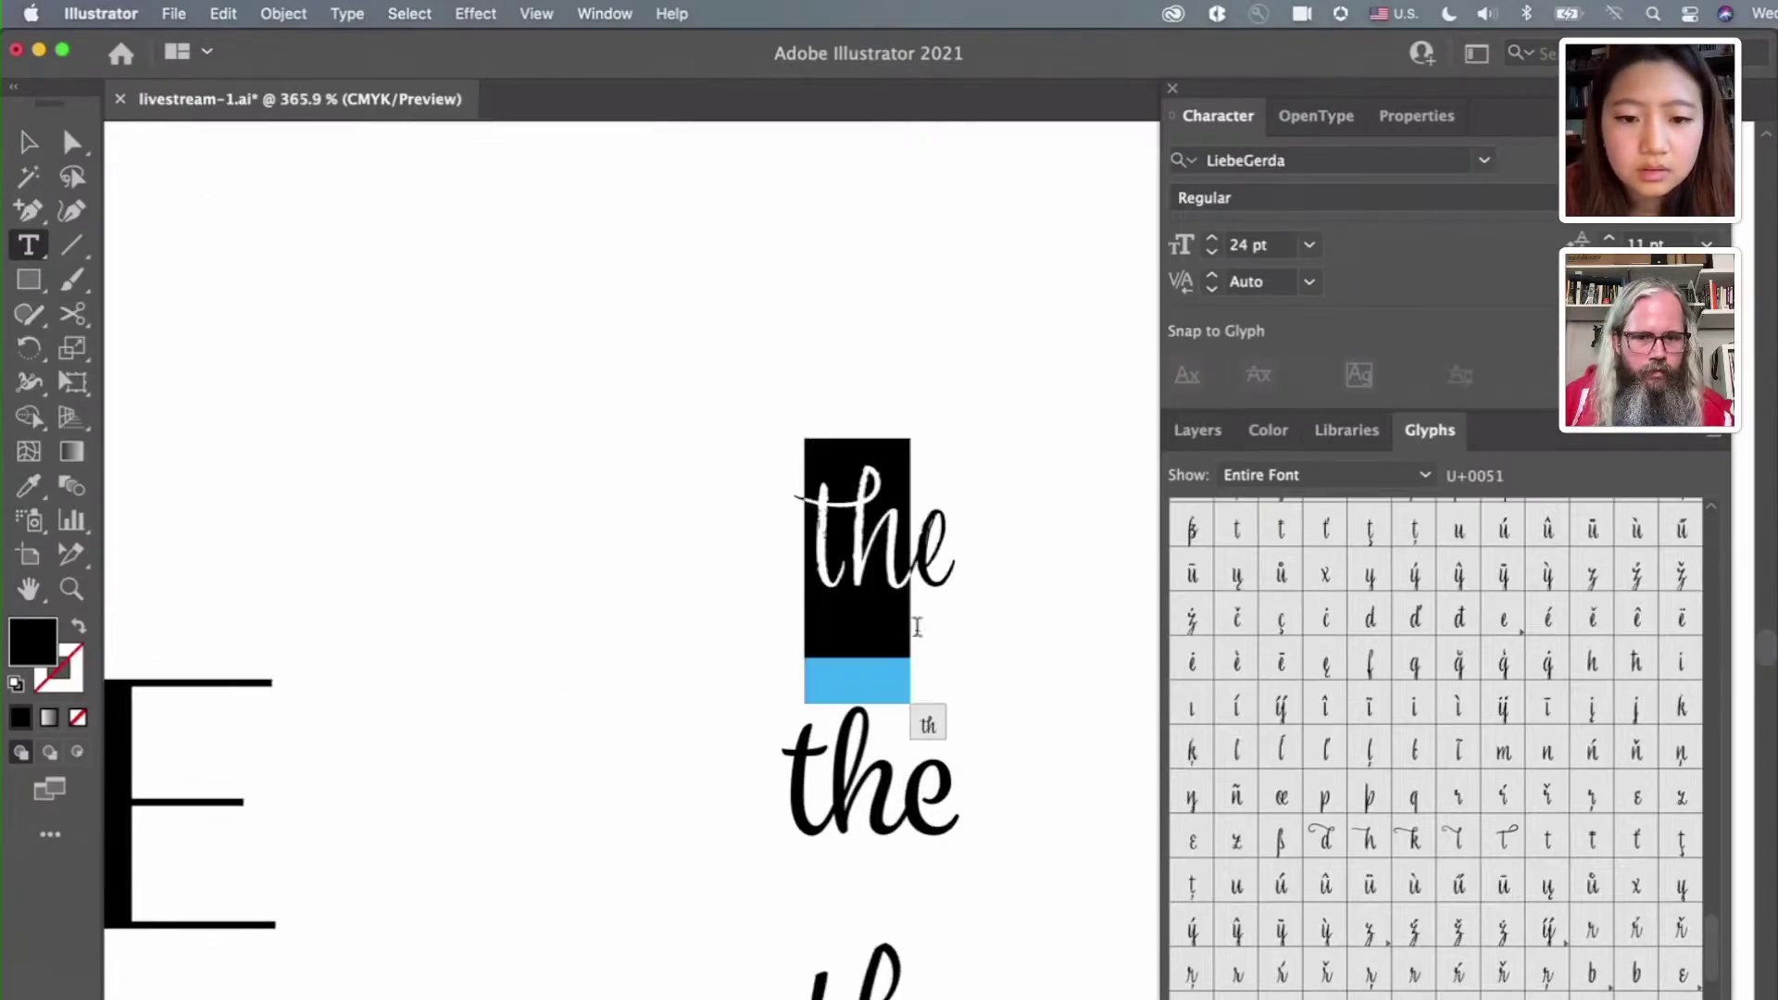
# Try the alternates for the "e" in the LiebeGerda "the" and choose the epsilon-shaped form without the long exit stroke
pyautogui.moveTo(919, 533); pyautogui.dragTo(960, 551)
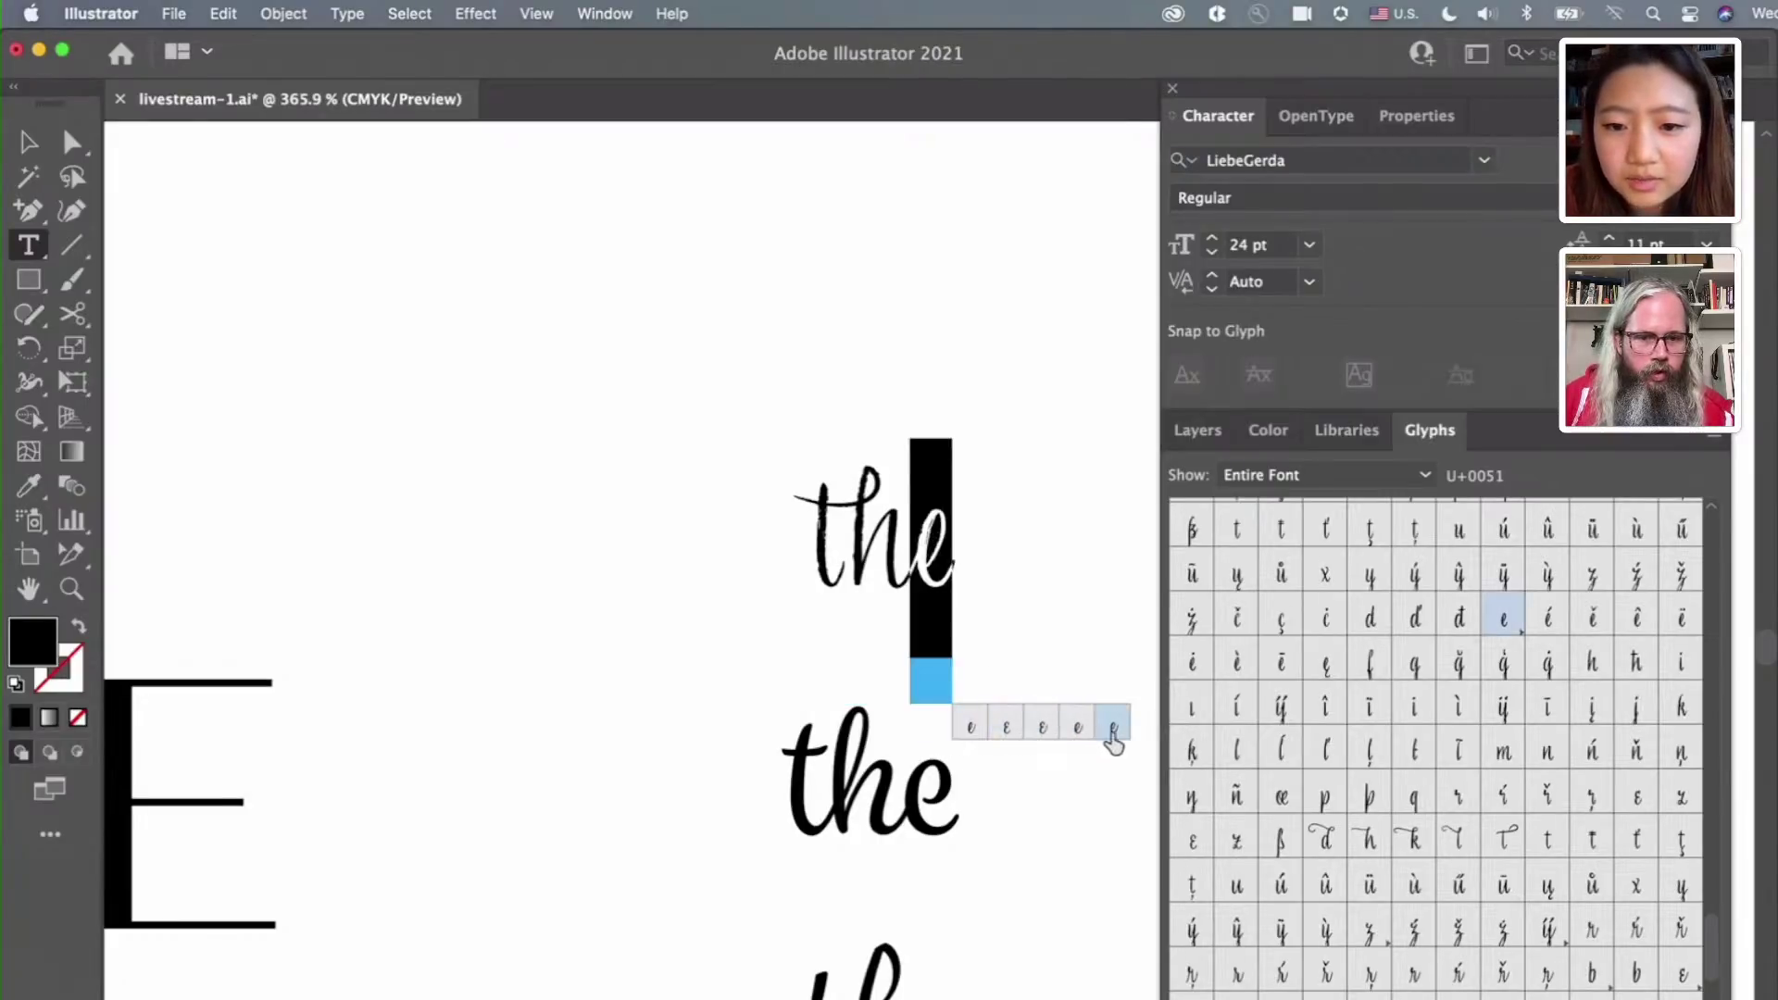
pyautogui.click(1007, 730)
pyautogui.click(991, 738)
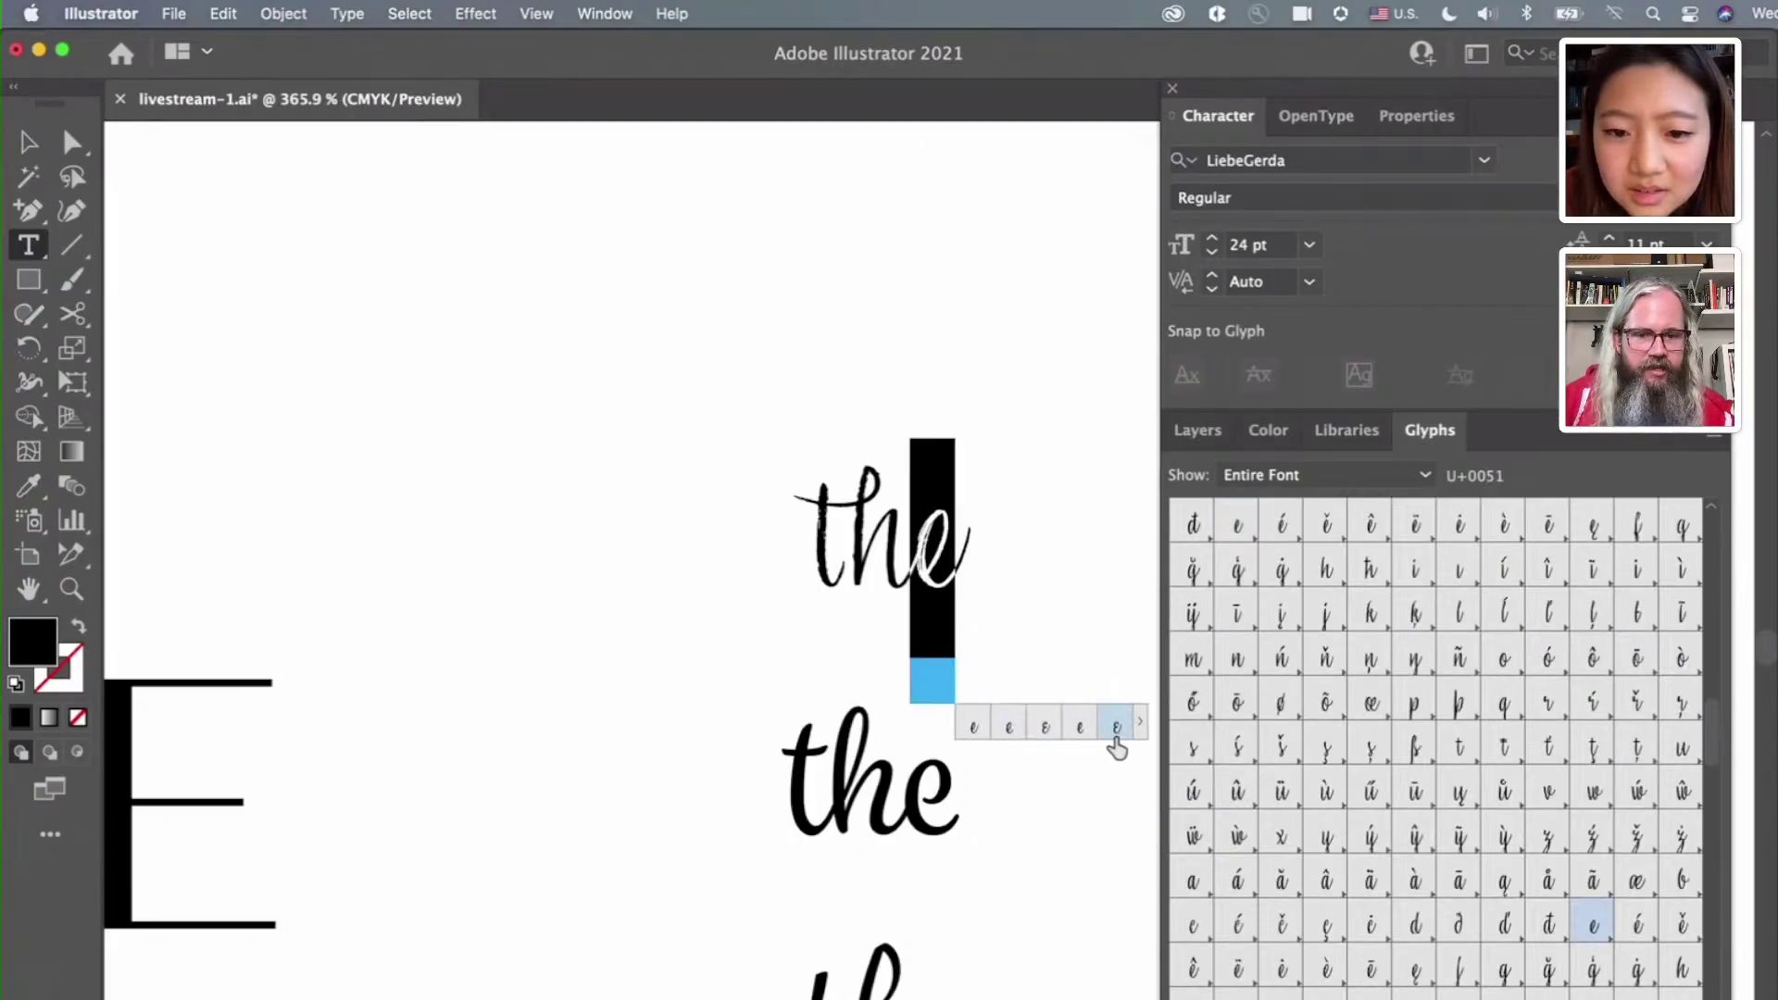
pyautogui.click(1077, 729)
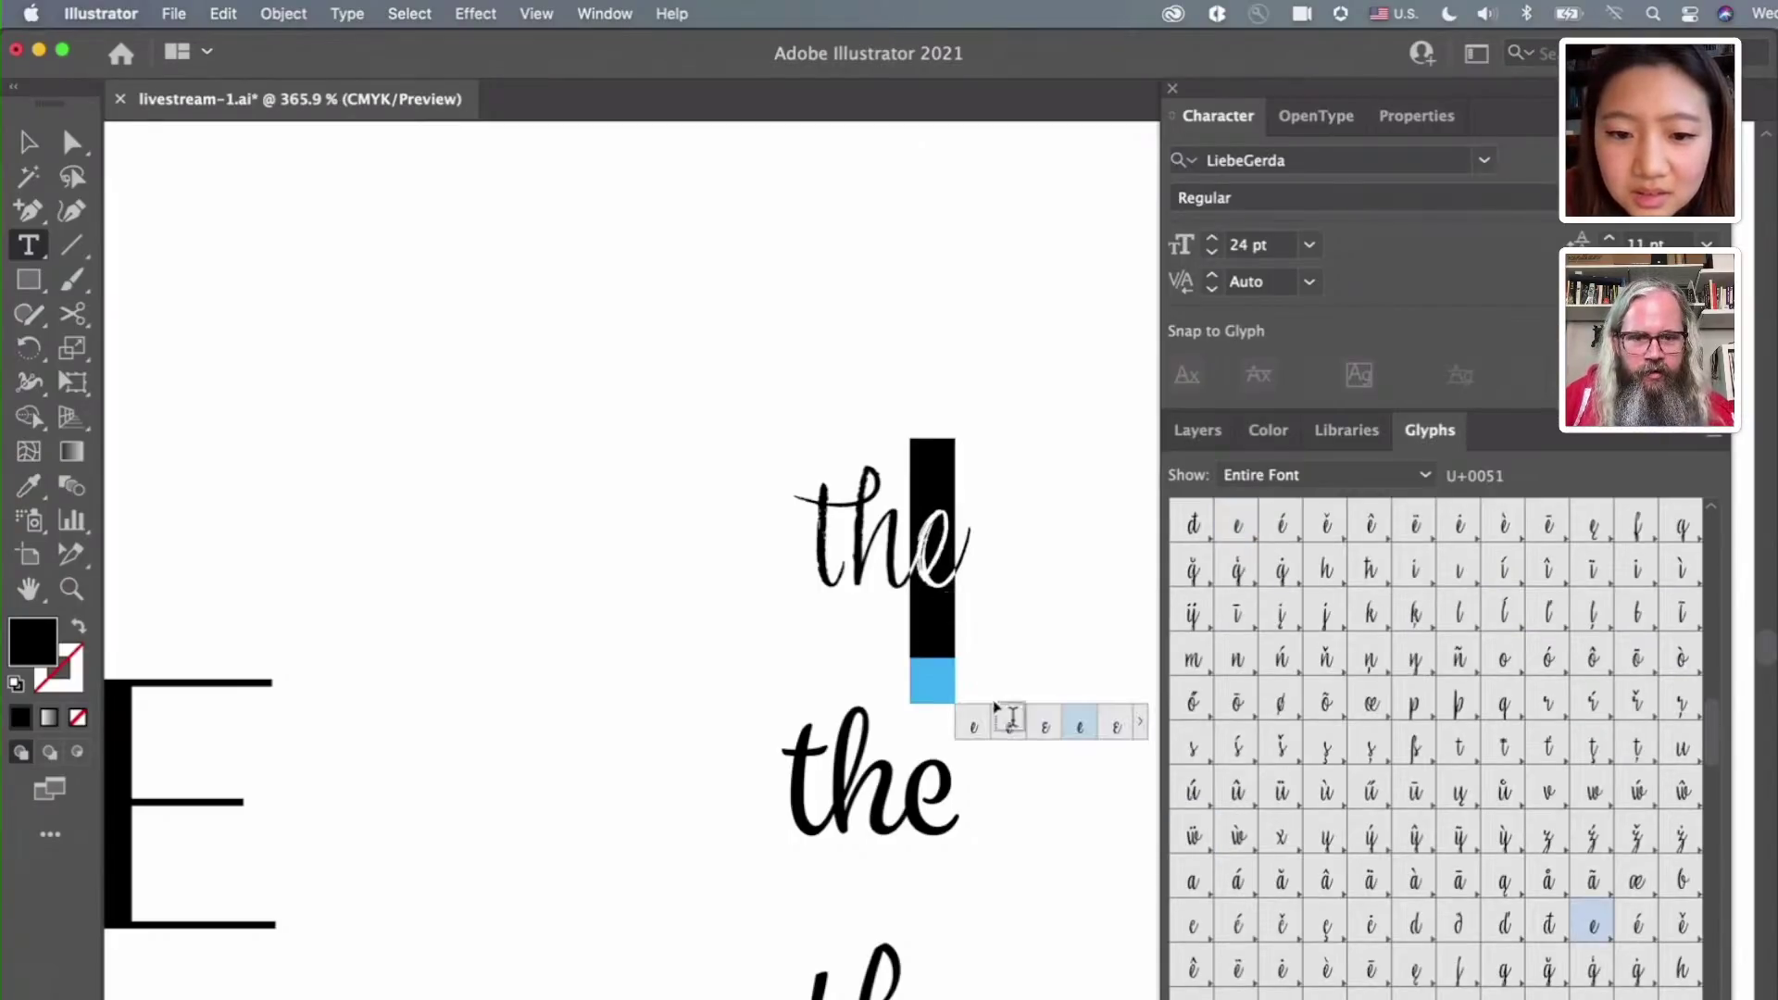
pyautogui.click(1041, 733)
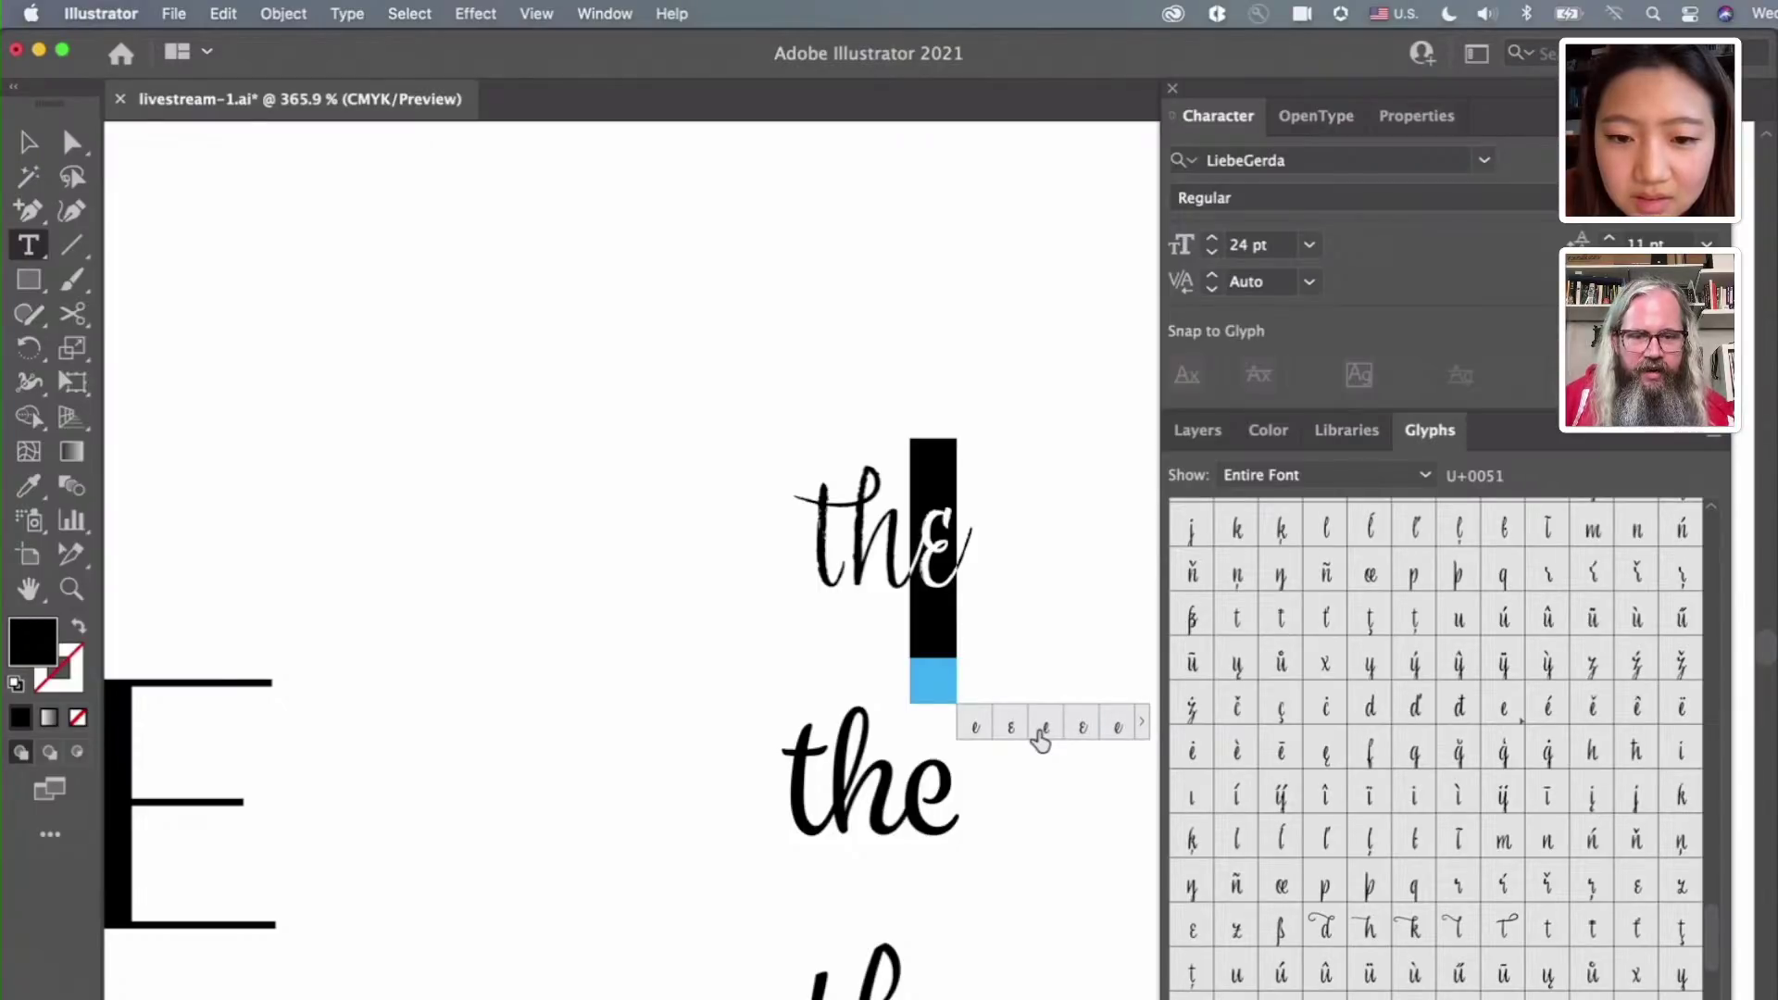
pyautogui.click(1018, 739)
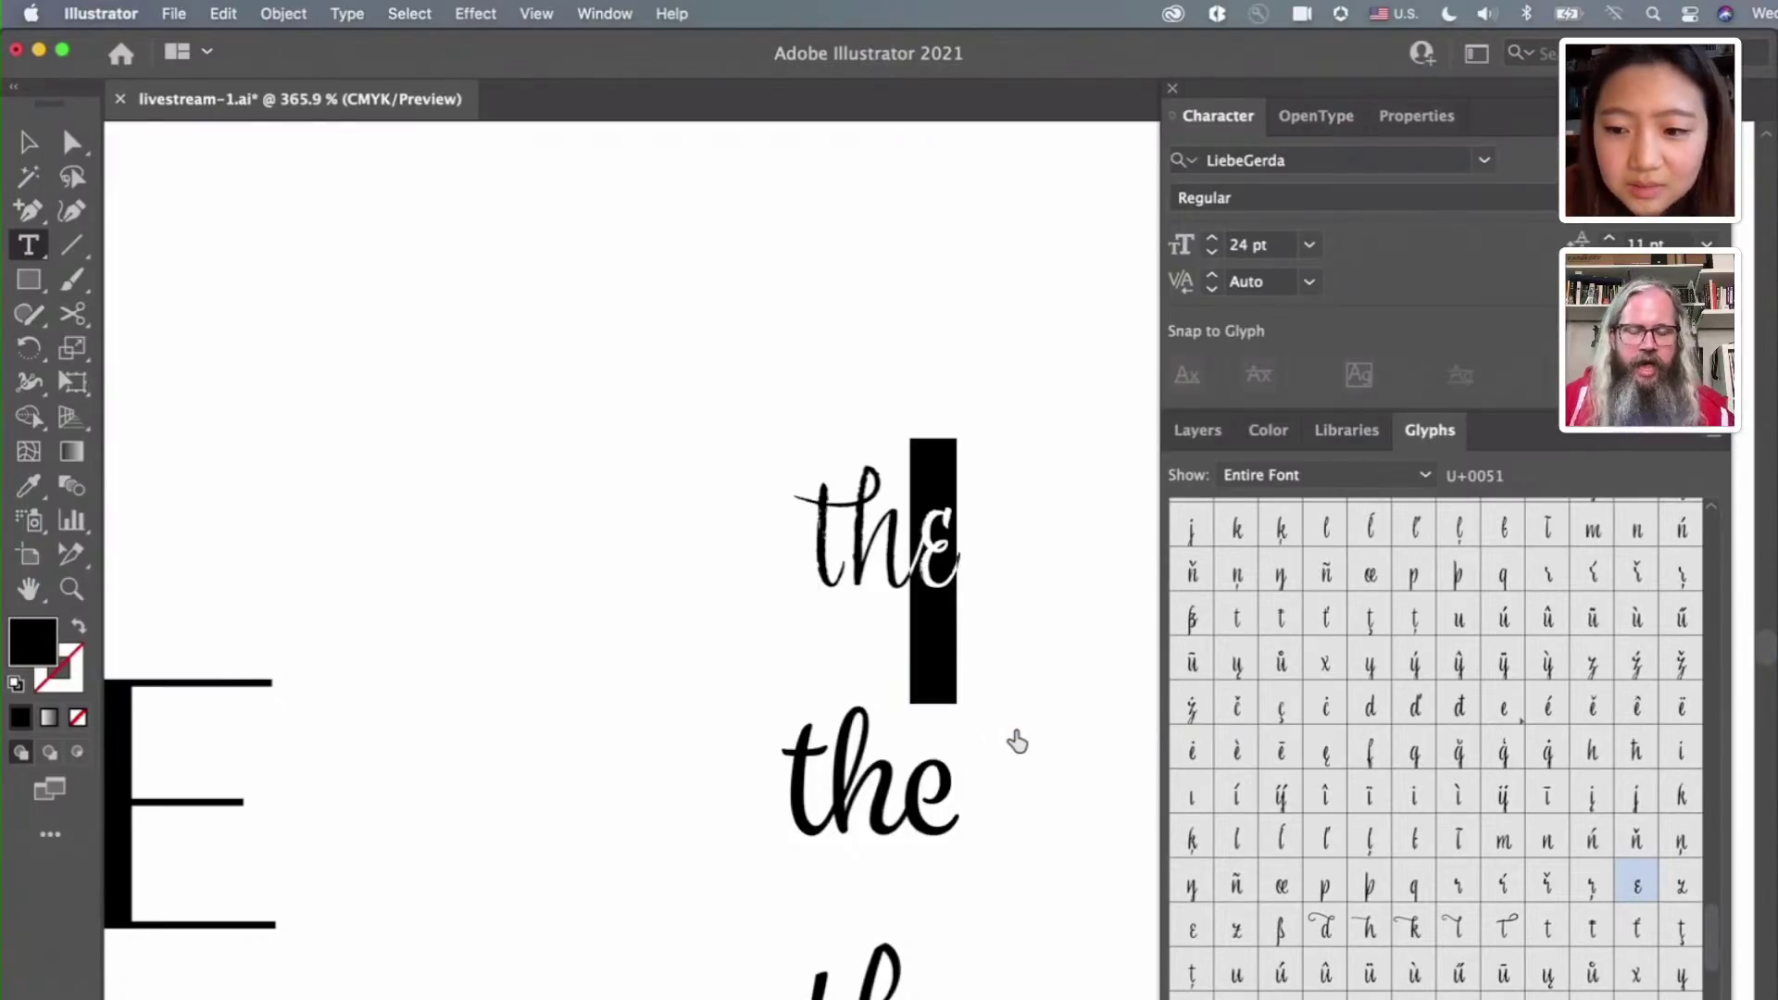
# Browse the Spumante glyph set for alternates to the "t" in the middle "the"
pyautogui.scroll(-5, 1549, 907)
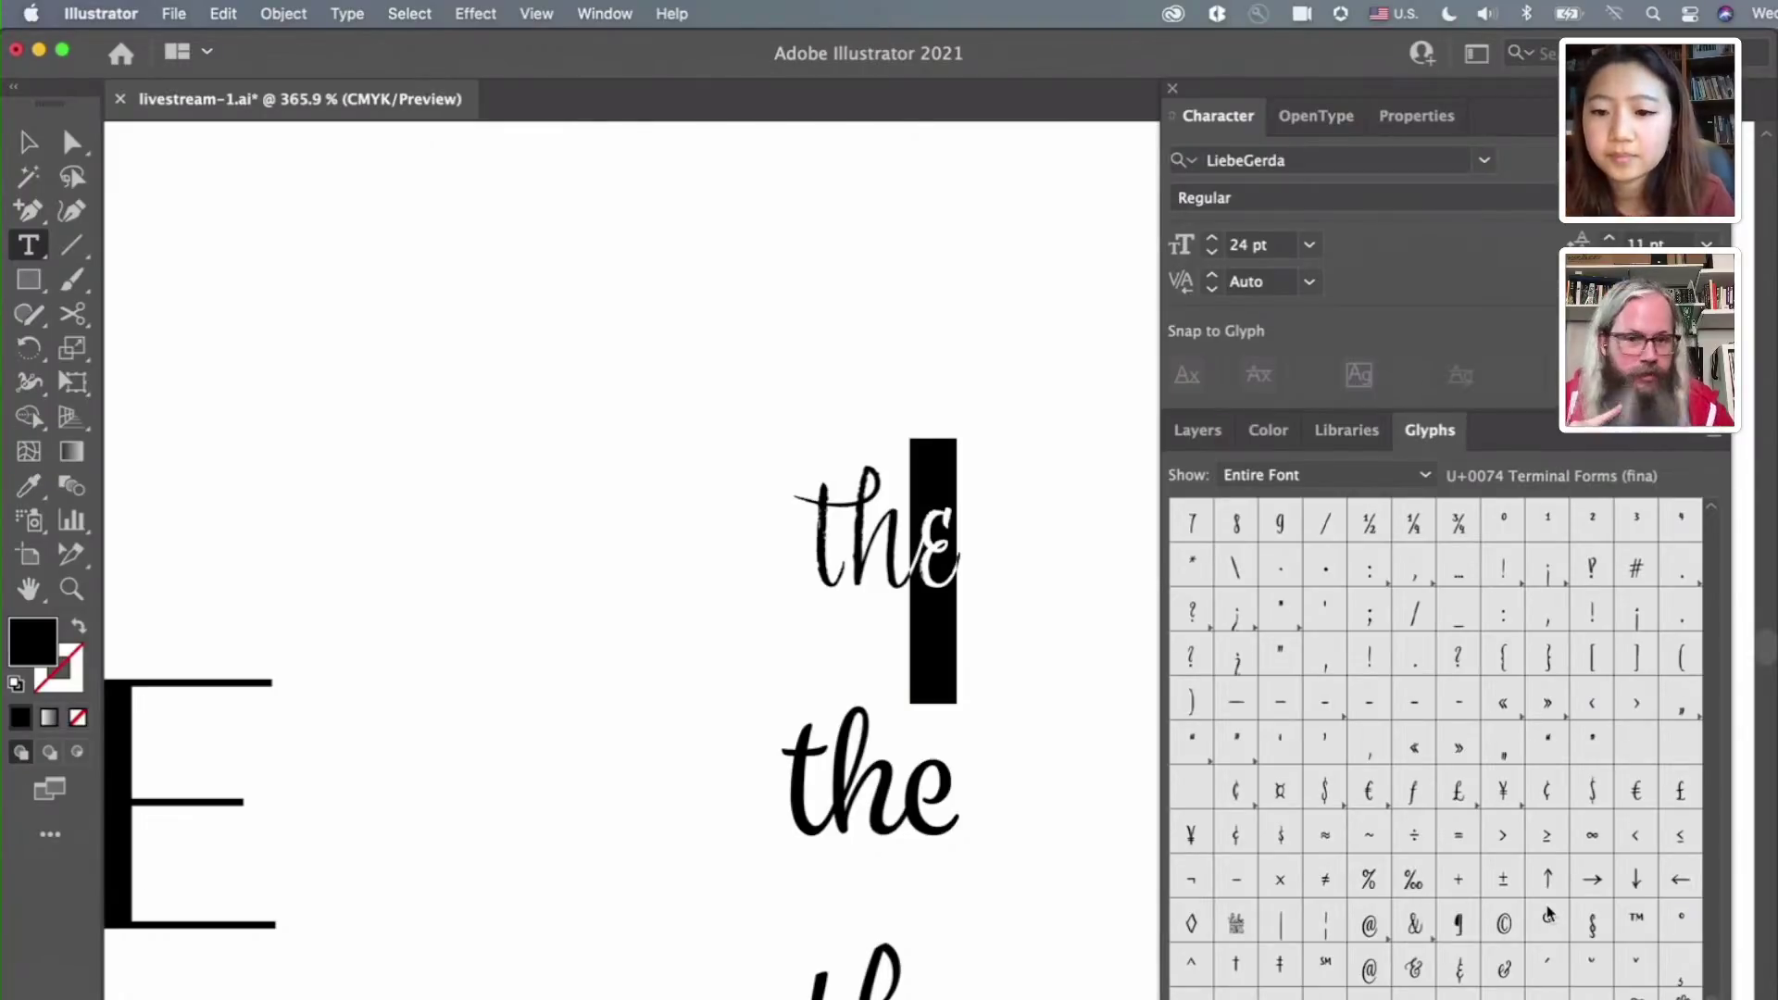
pyautogui.click(797, 785)
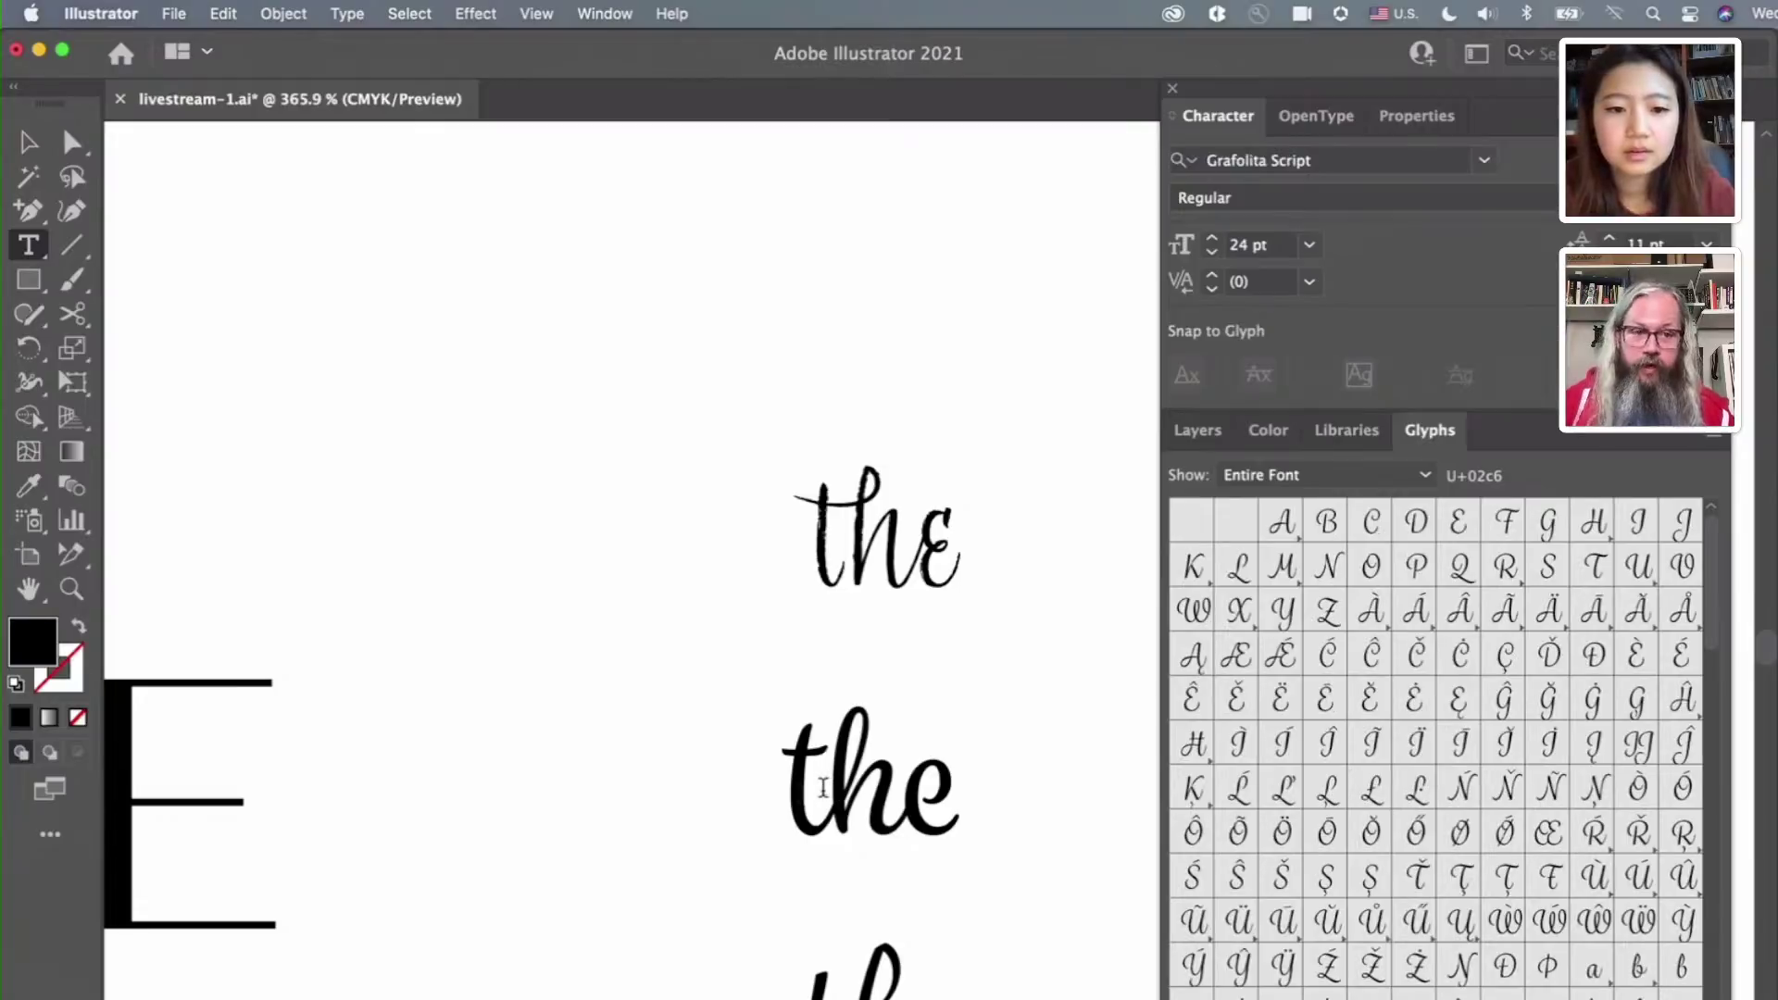
pyautogui.moveTo(831, 787); pyautogui.dragTo(788, 788)
pyautogui.scroll(-5, 1359, 838)
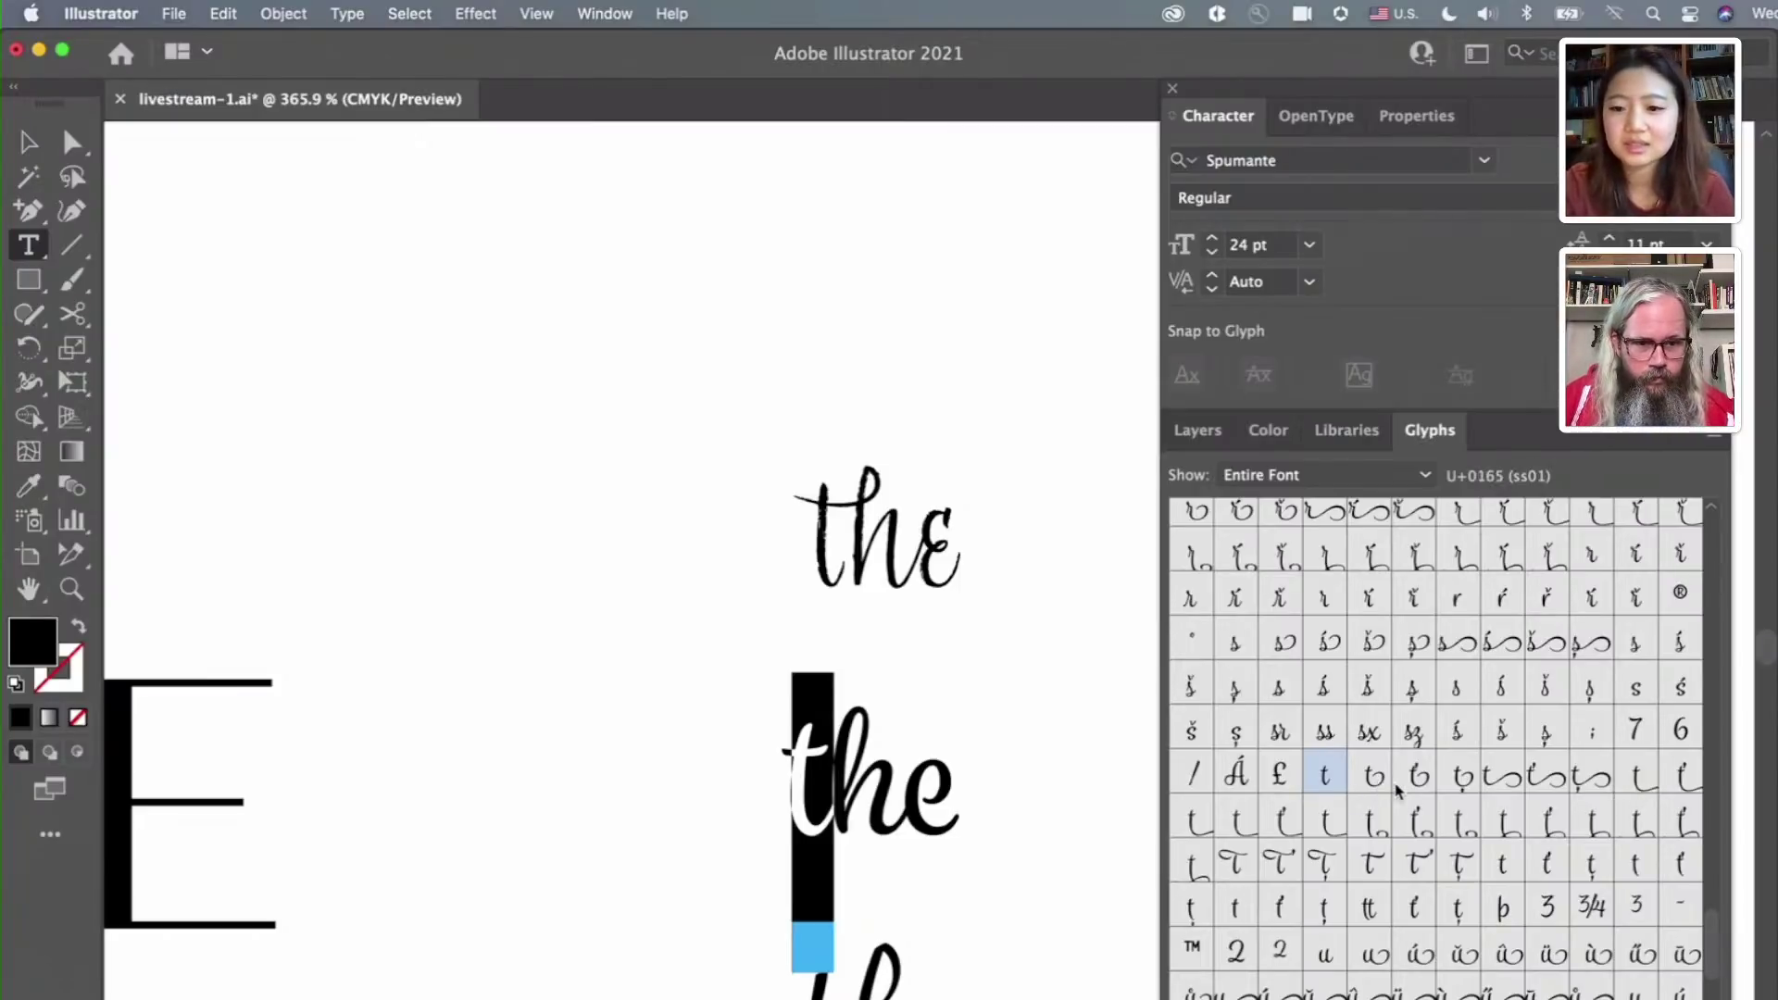
pyautogui.scroll(-15, 1398, 789)
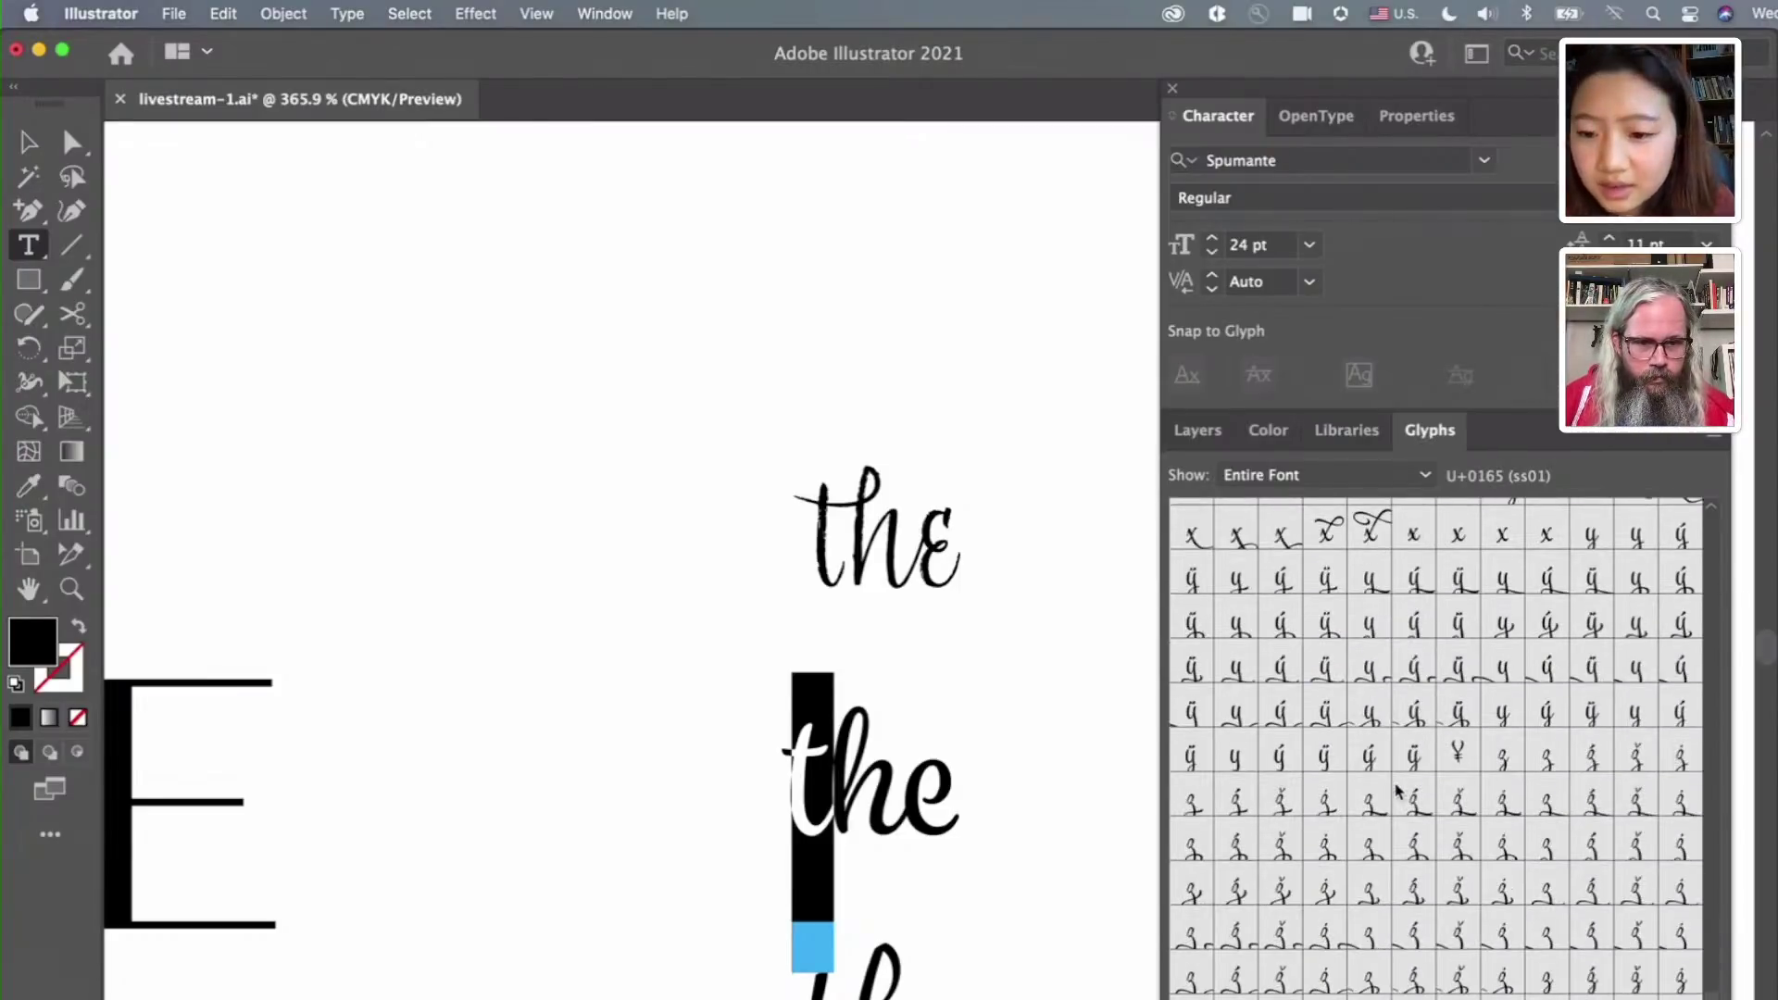
pyautogui.scroll(10, 1399, 789)
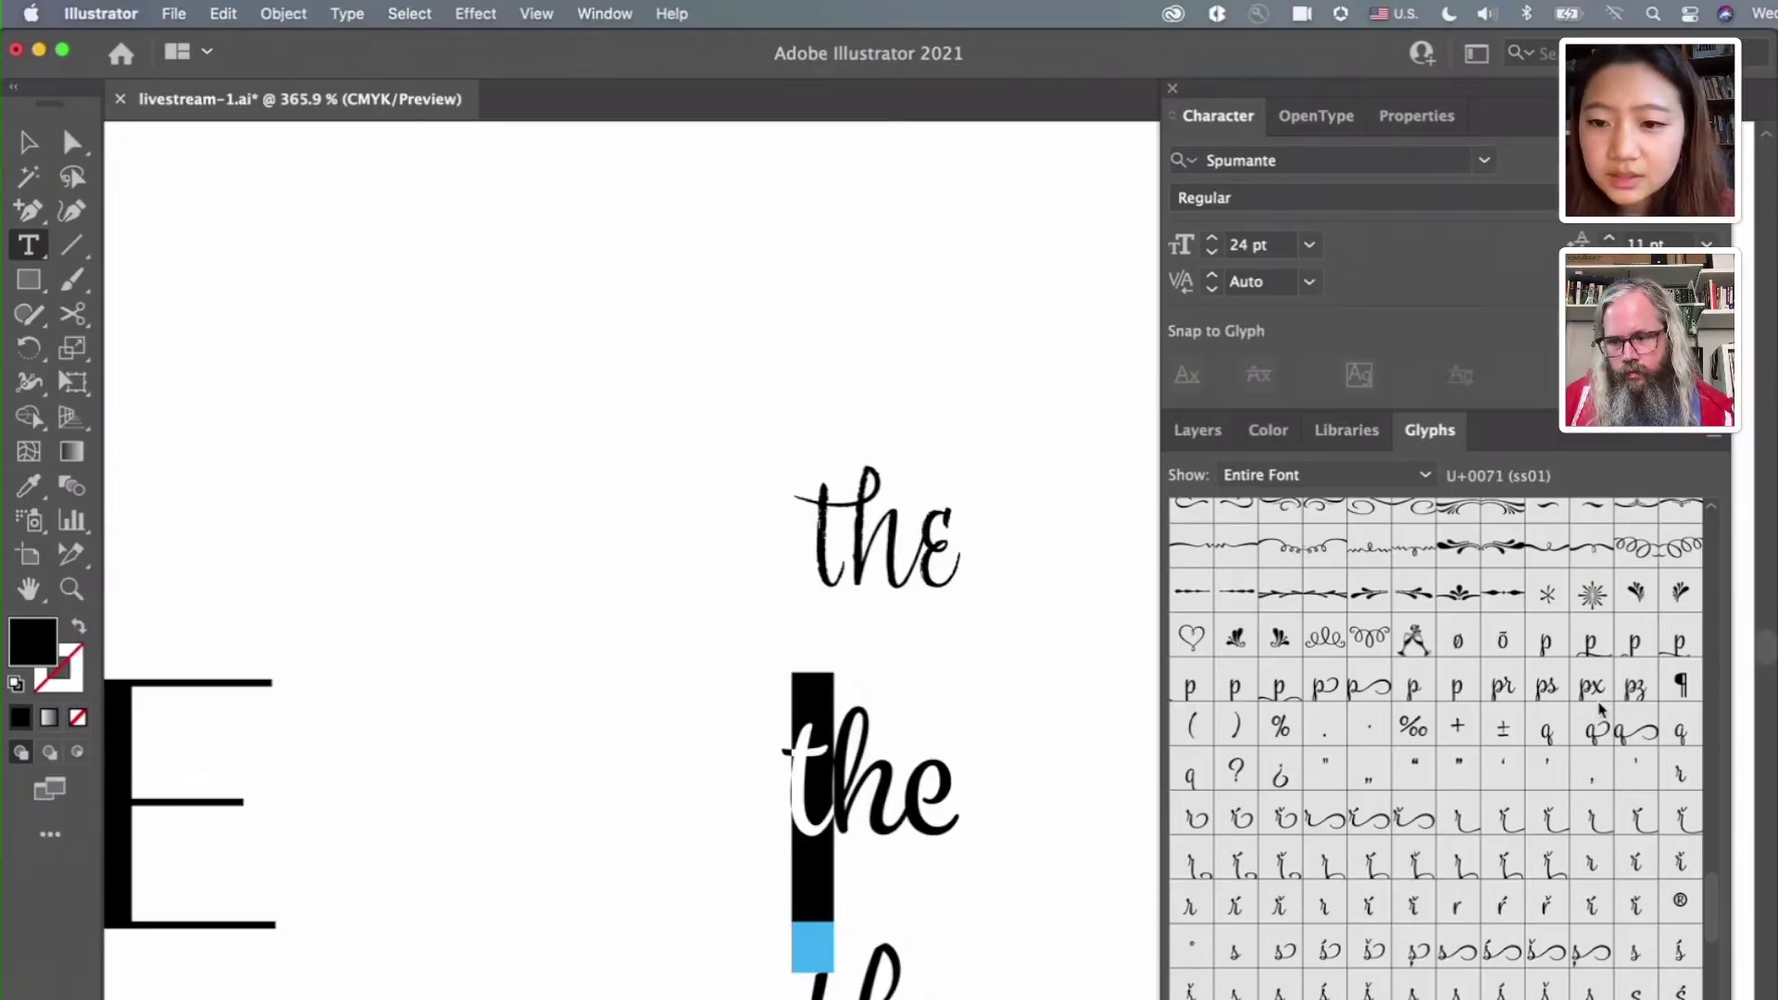
# Add a new text object beside the script samples and set its placeholder text to Spumante Regular
pyautogui.click(26, 141)
pyautogui.click(28, 245)
pyautogui.click(445, 520)
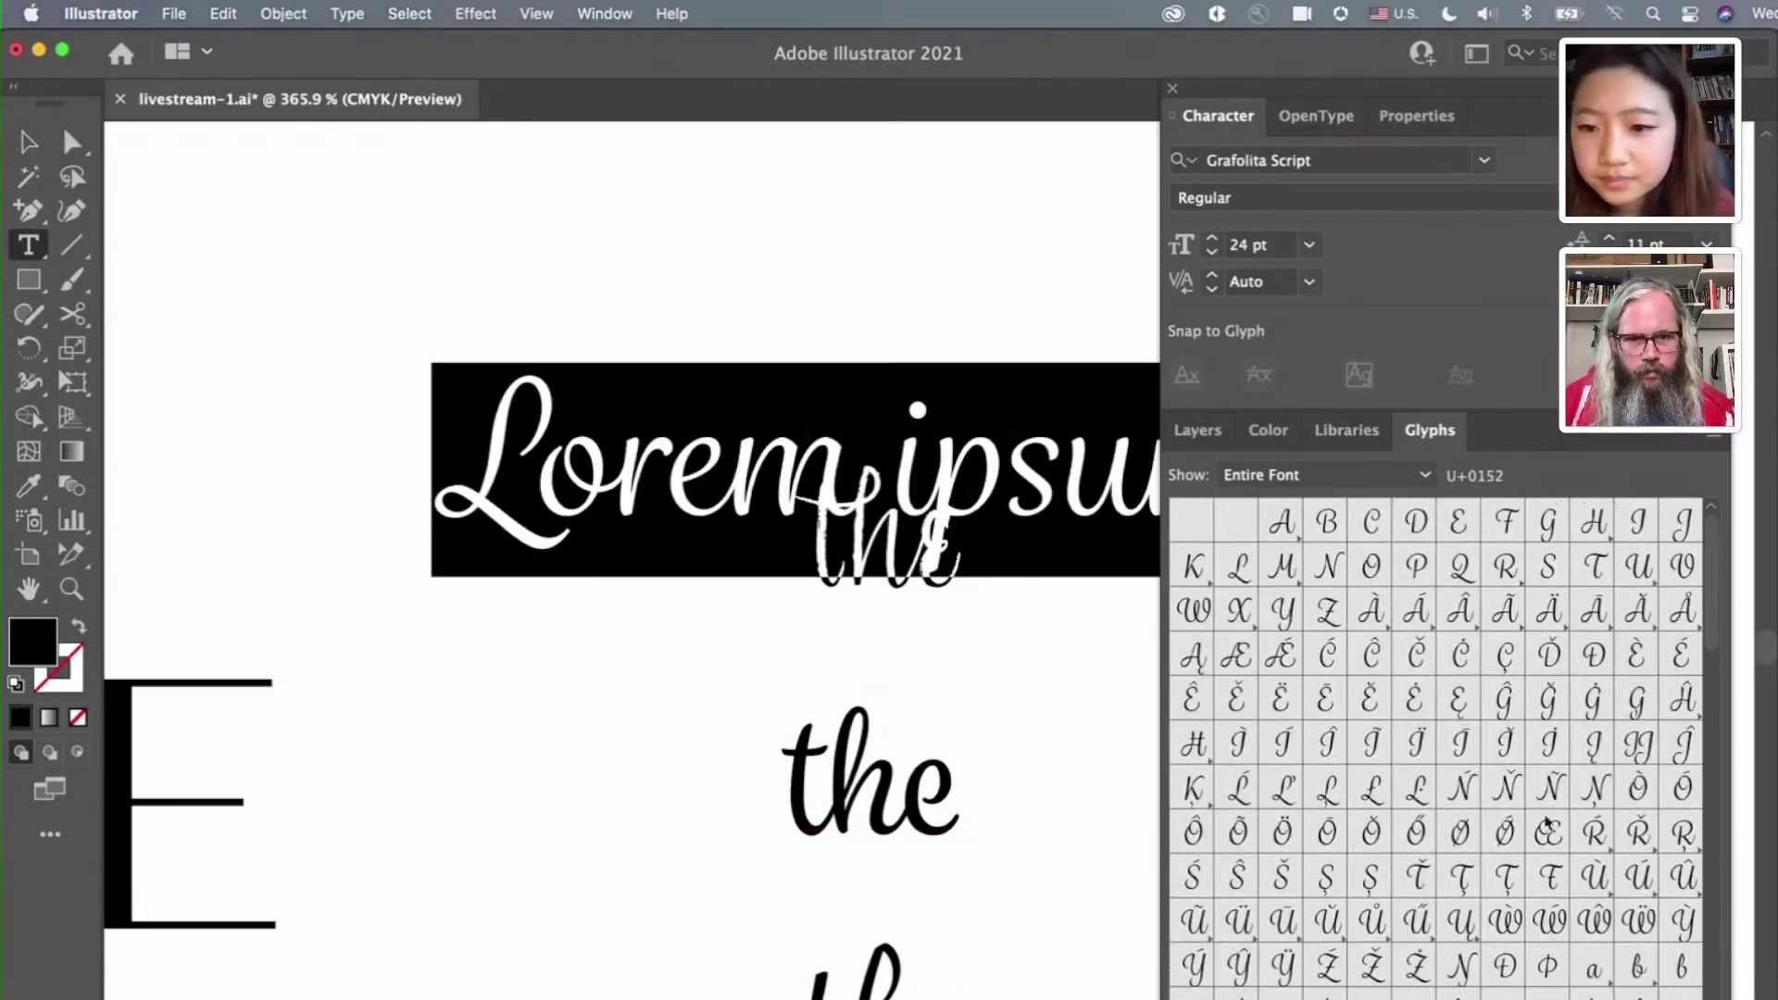
pyautogui.scroll(-10, 1619, 822)
pyautogui.scroll(-1, 1619, 822)
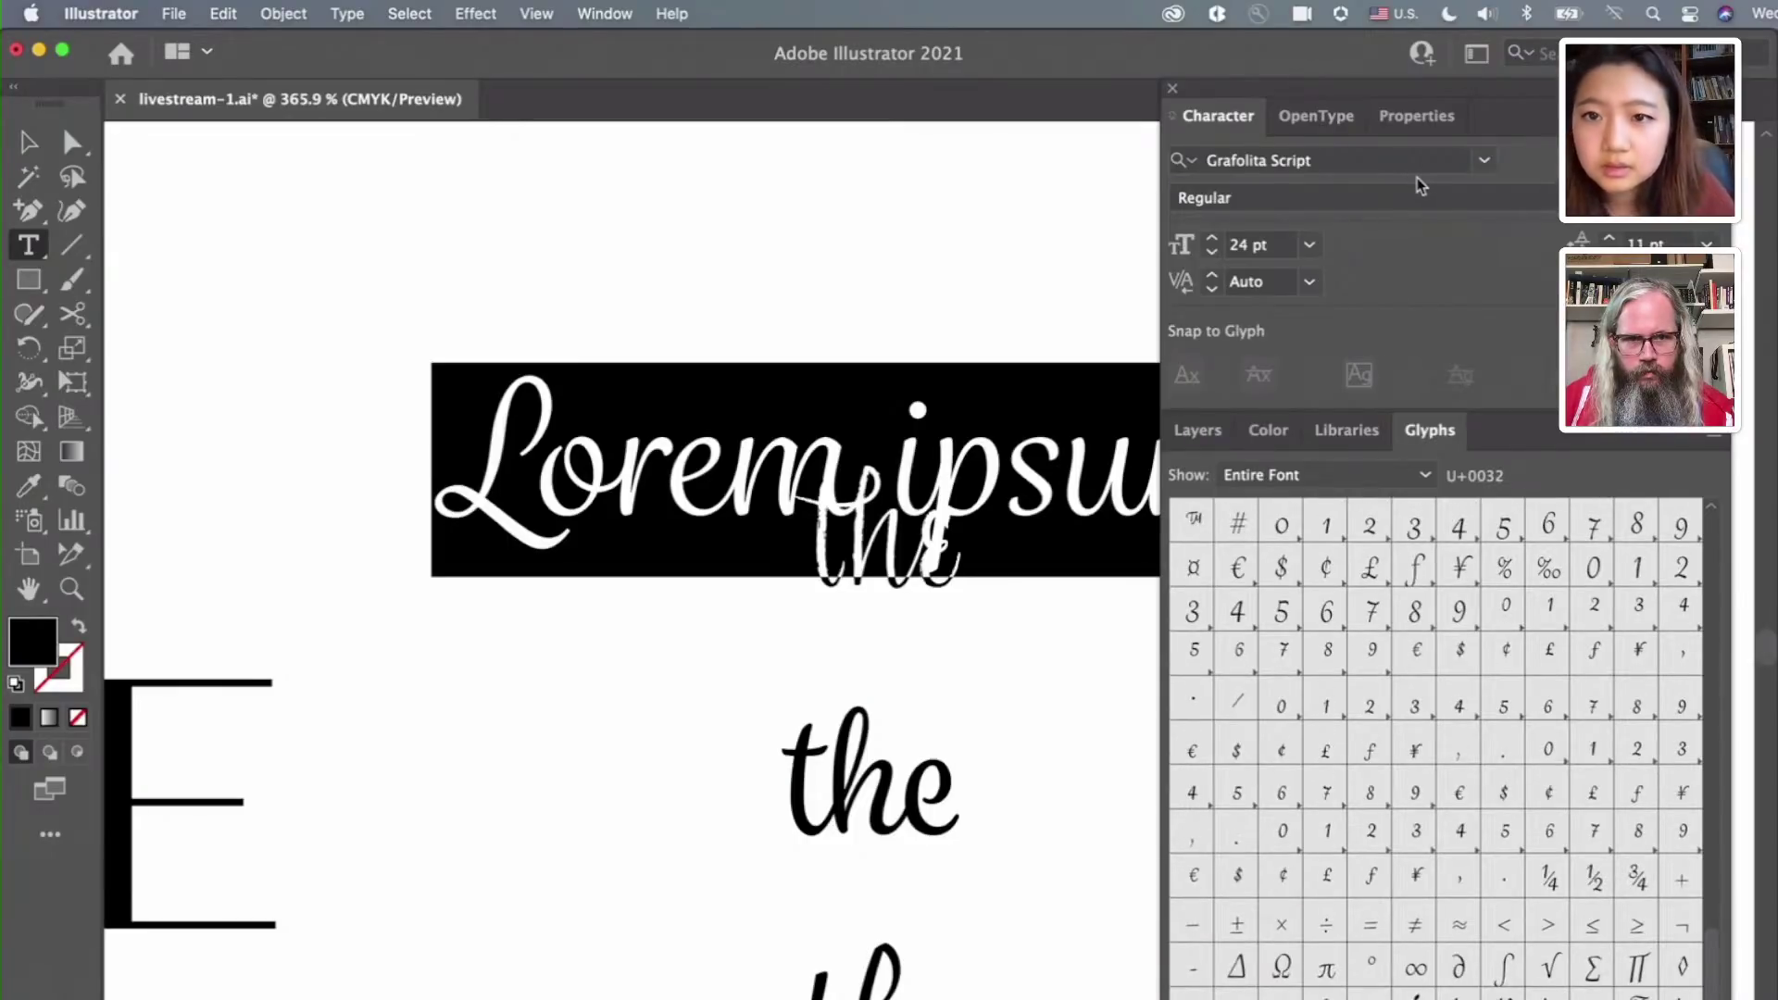
pyautogui.click(1413, 153)
pyautogui.write('spum')
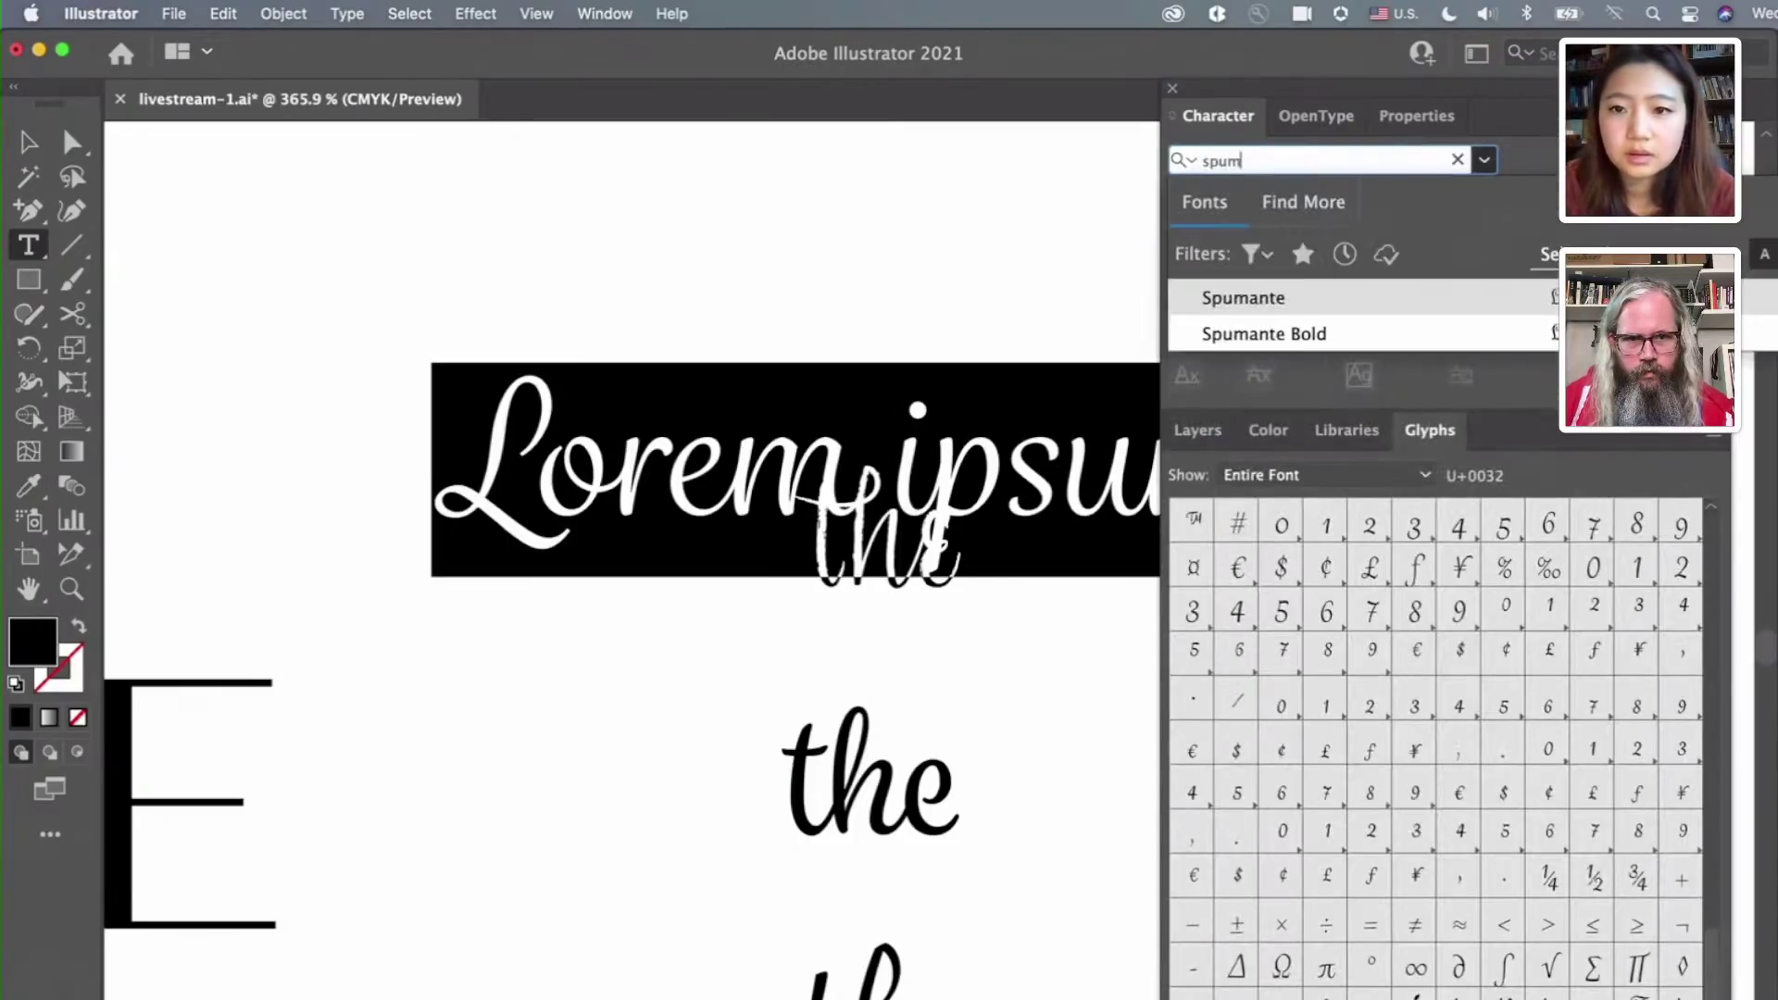
pyautogui.click(1386, 311)
# Replace the selected placeholder text with Spumante's asterisk-shaped ornament glyph
pyautogui.scroll(-5, 1423, 944)
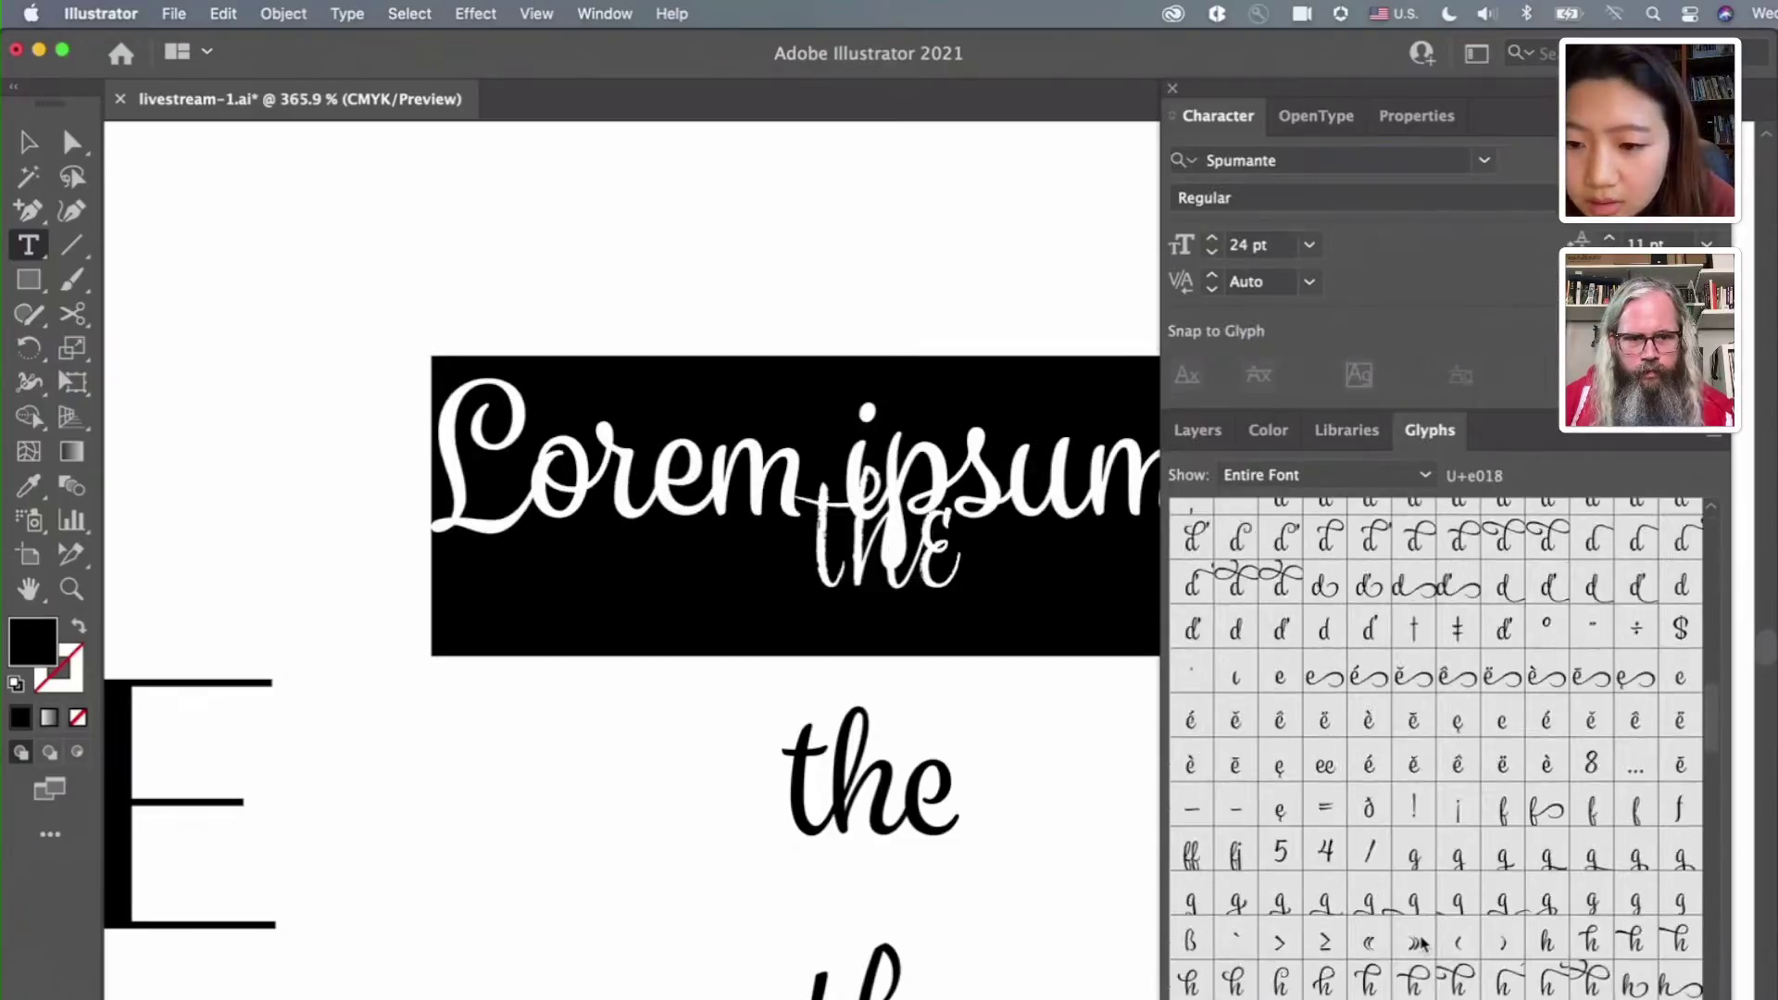
pyautogui.scroll(-10, 1423, 945)
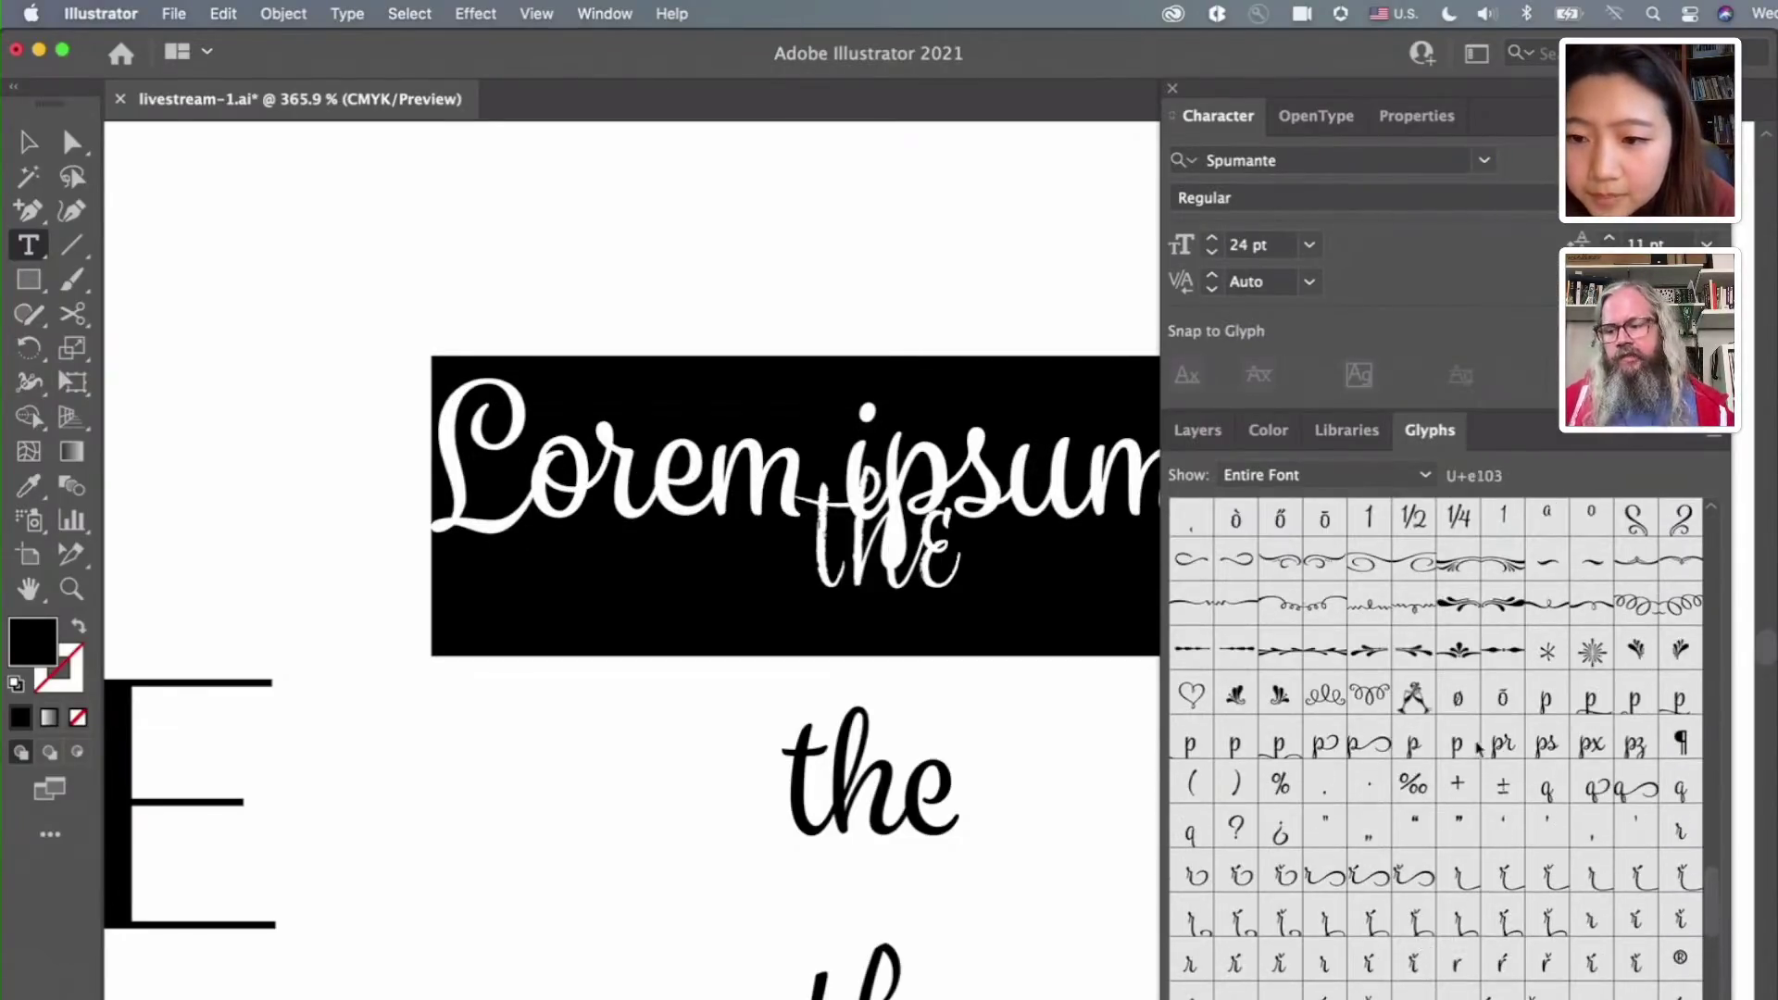
pyautogui.doubleClick(1547, 651)
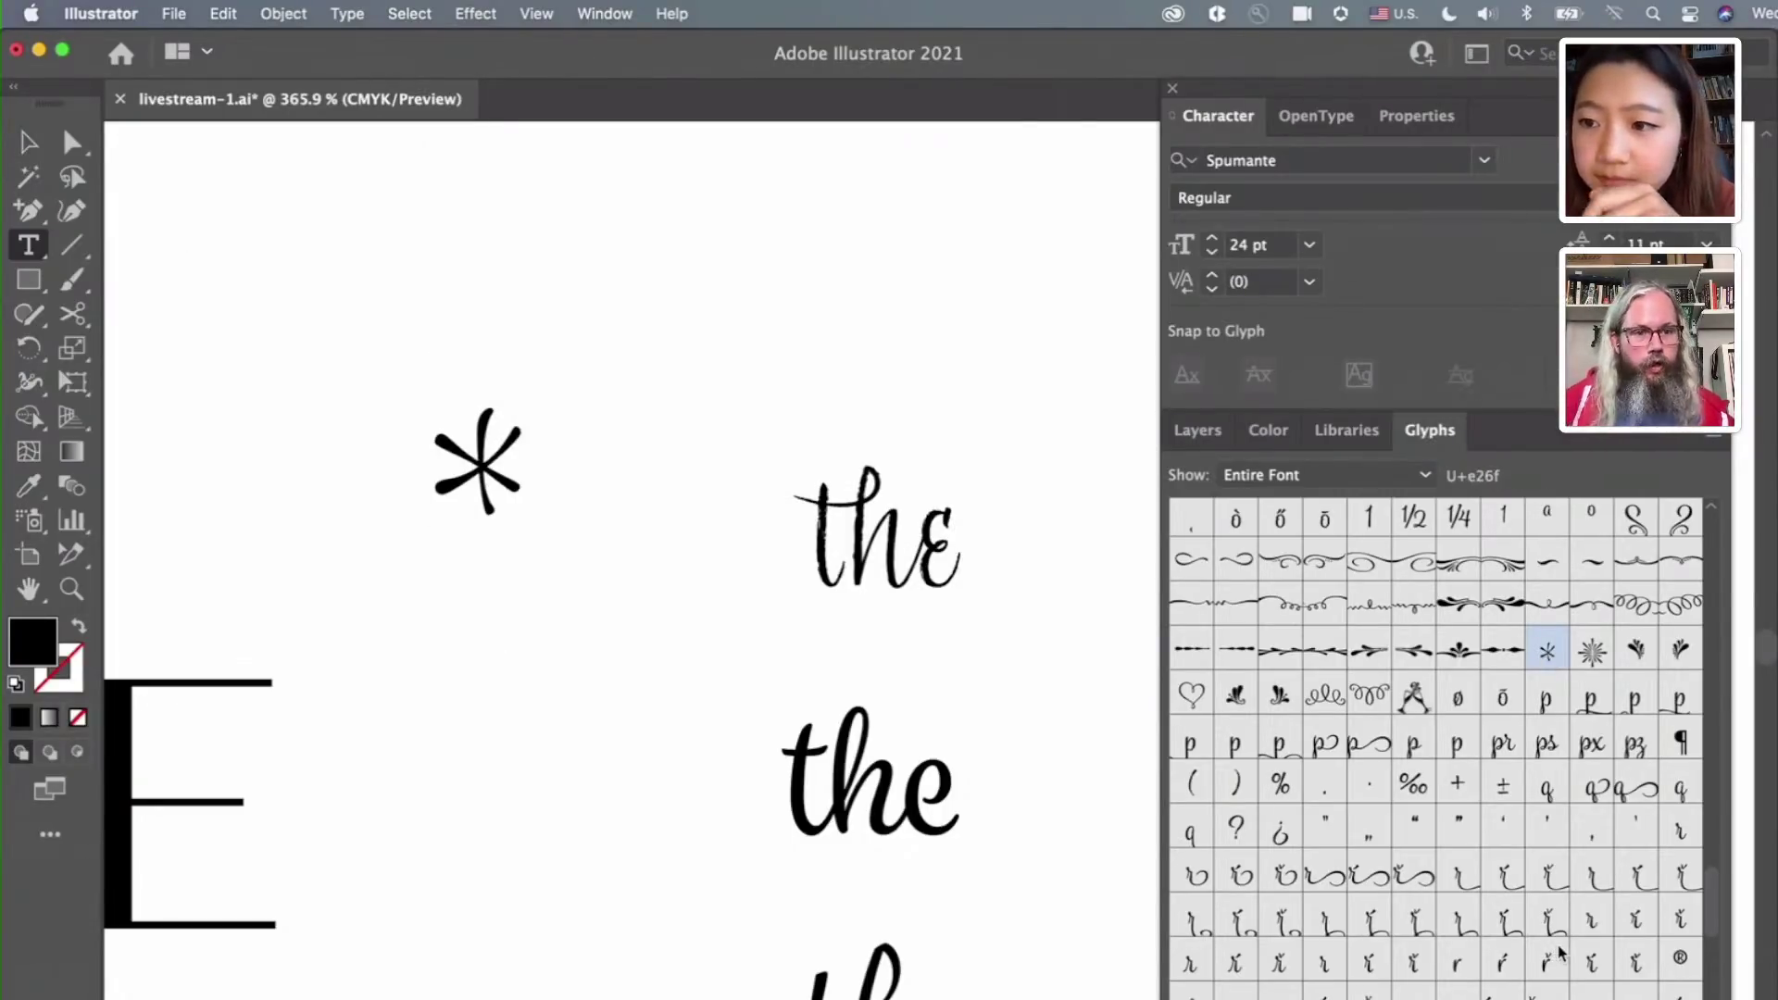
pyautogui.scroll(-3, 1557, 944)
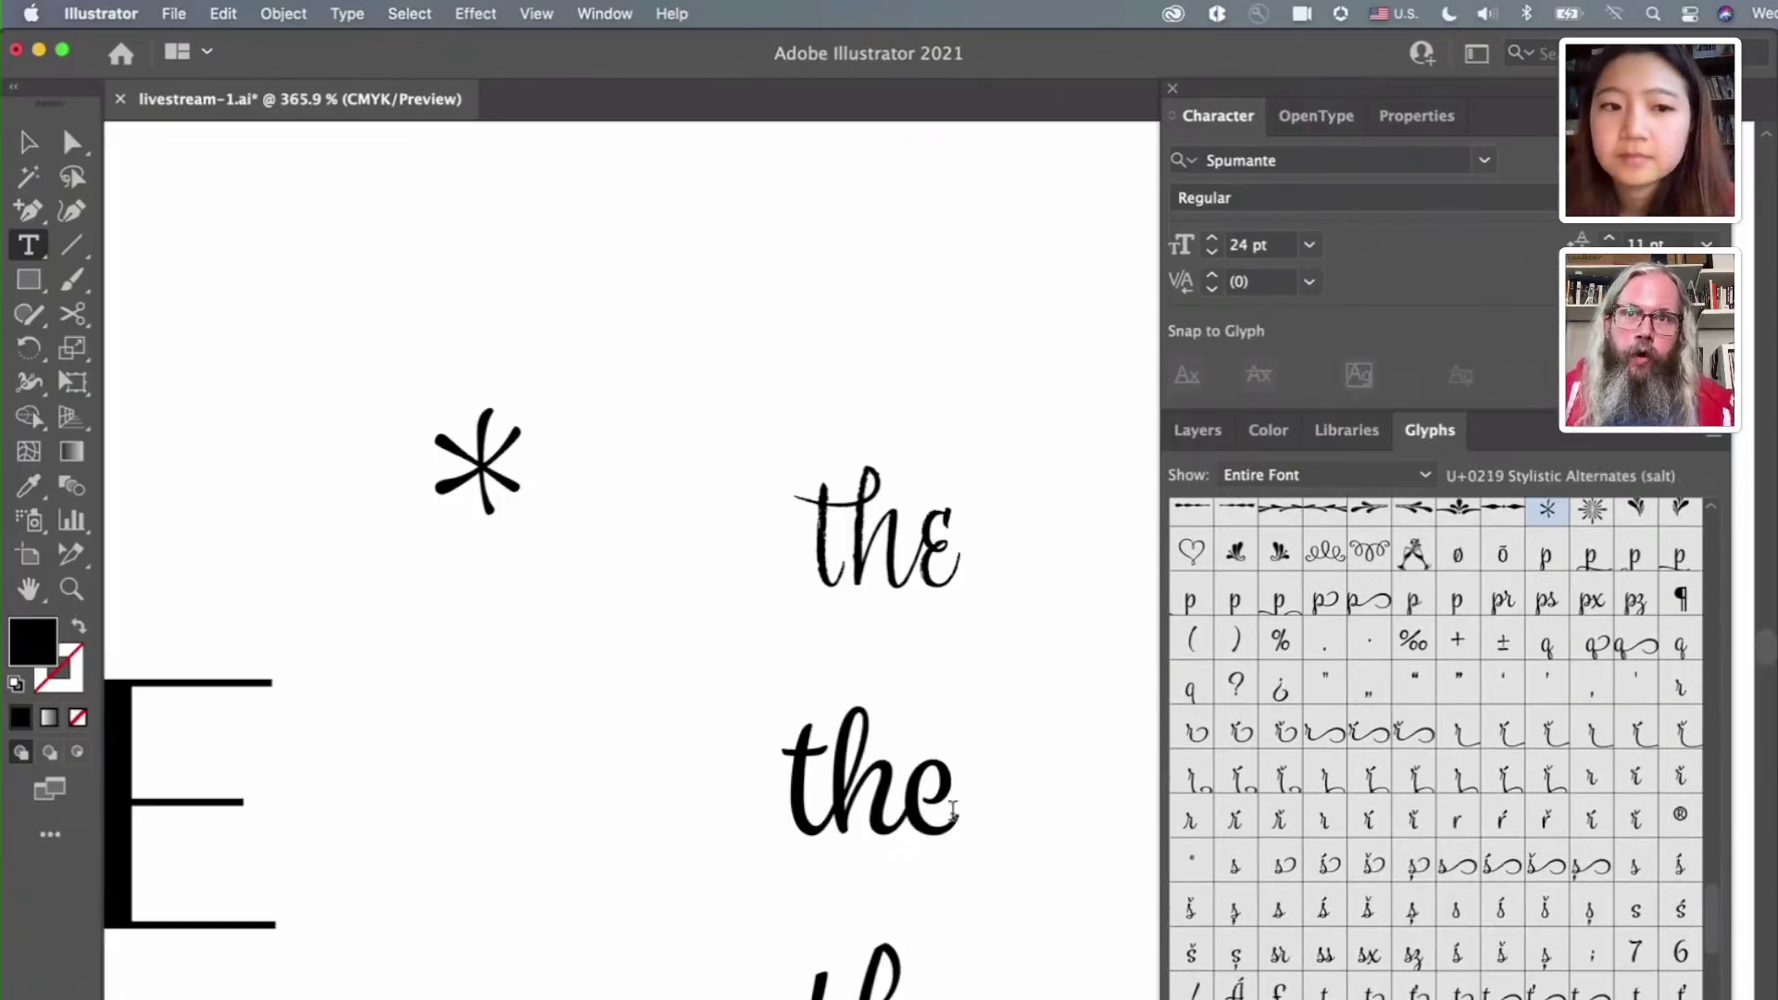
# Move the Grafolita Script "the" into the rounded frame above CANDLE and enlarge it to about 38 pt
pyautogui.click(21, 157)
pyautogui.scroll(-3, 765, 626)
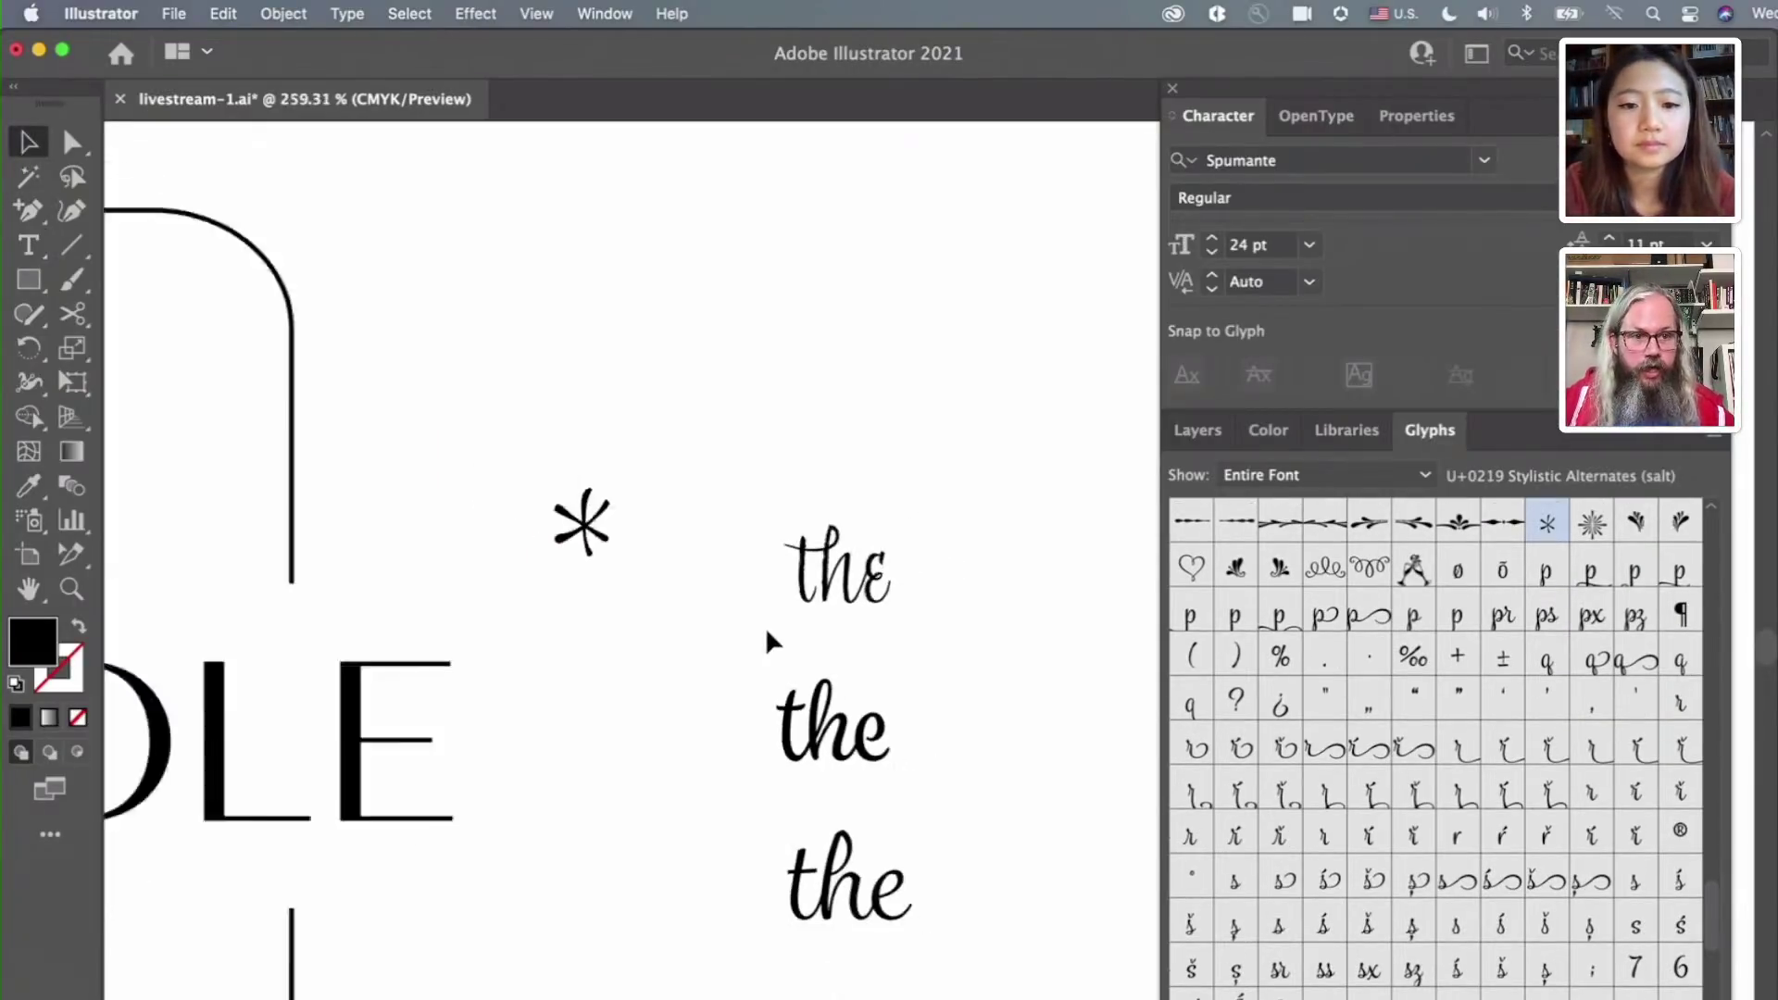
pyautogui.hscroll(-2, 765, 626)
pyautogui.scroll(-1, 765, 626)
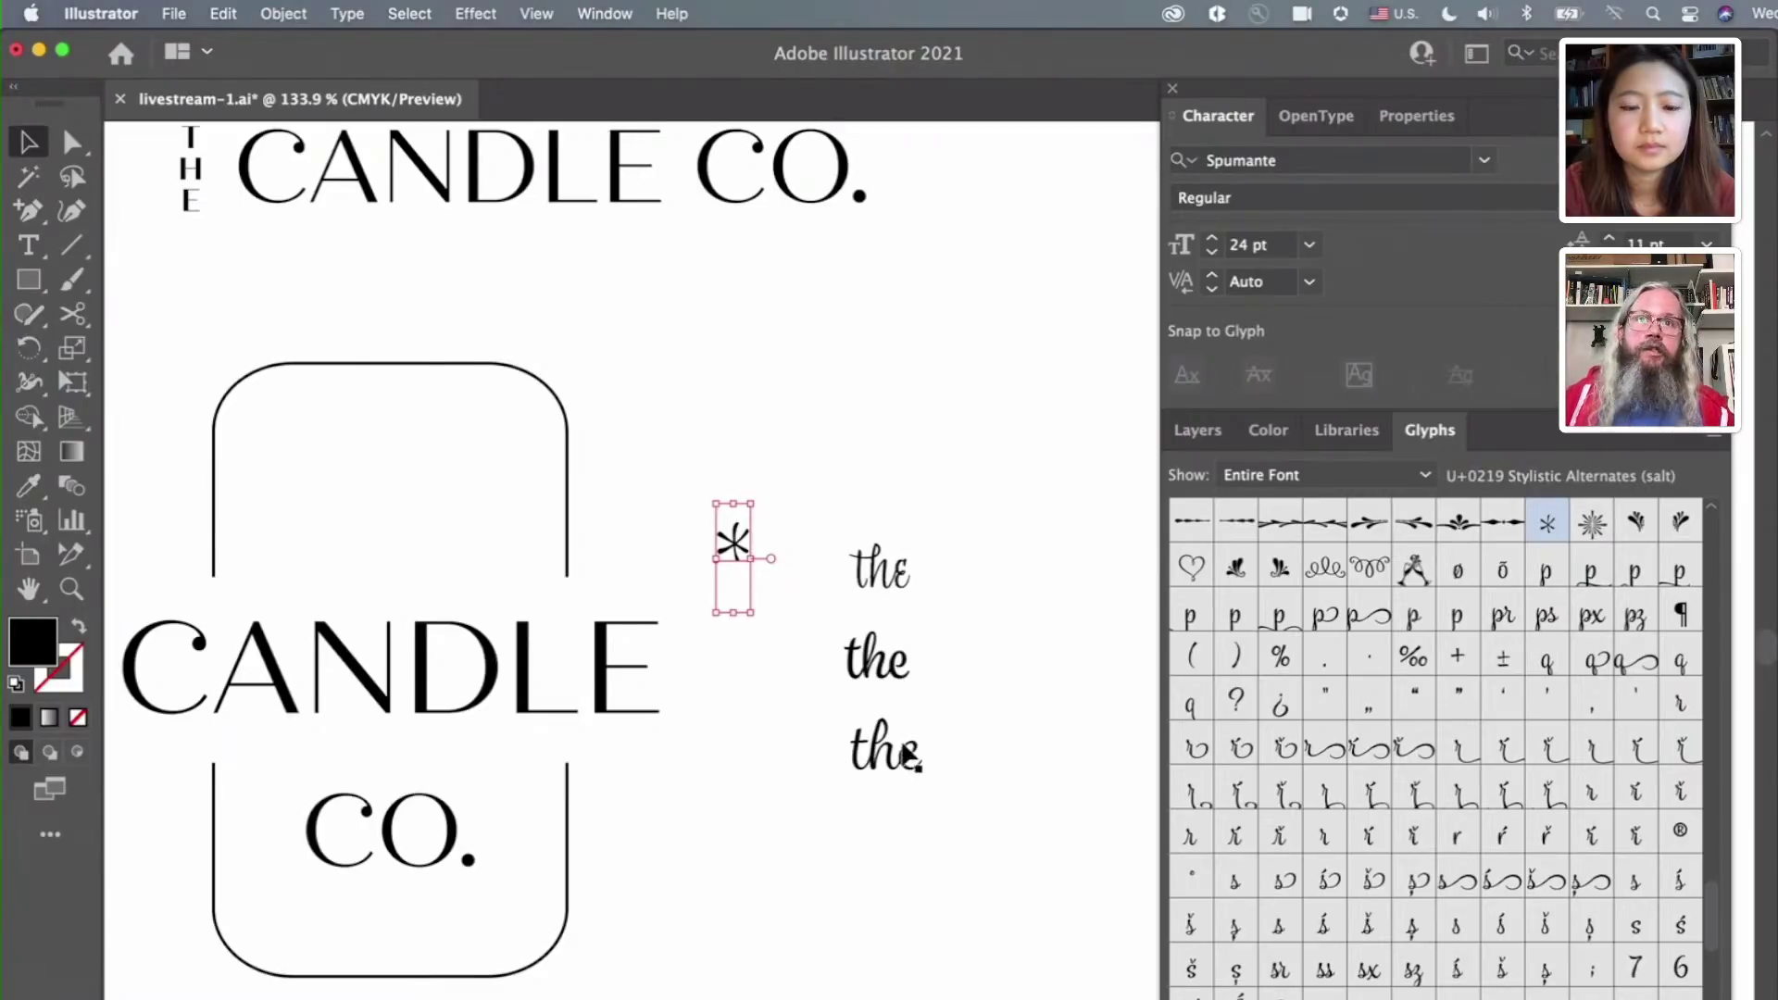
pyautogui.moveTo(903, 761); pyautogui.dragTo(496, 603)
pyautogui.press('super+shift+a')
pyautogui.moveTo(416, 531); pyautogui.dragTo(405, 530)
pyautogui.scroll(-3, 405, 528)
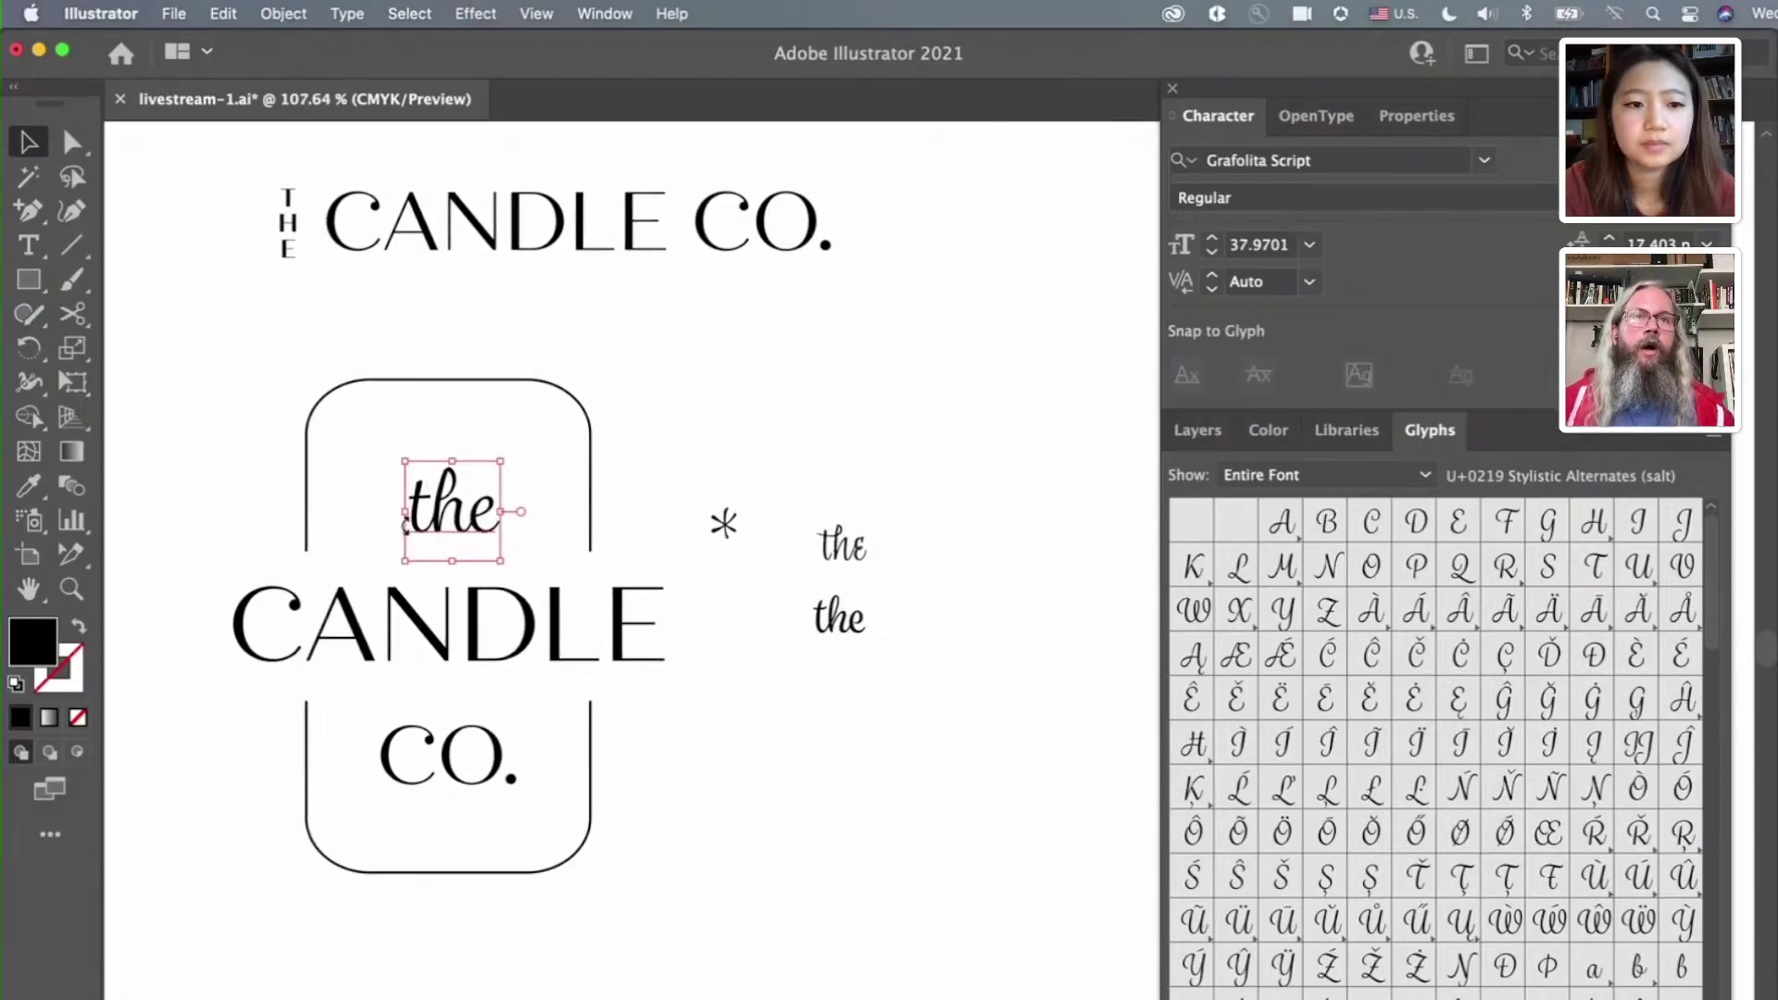
# Move the asterisk ornament into the rounded frame, just above and to the right of "the"
pyautogui.click(754, 376)
pyautogui.hscroll(-3, 754, 376)
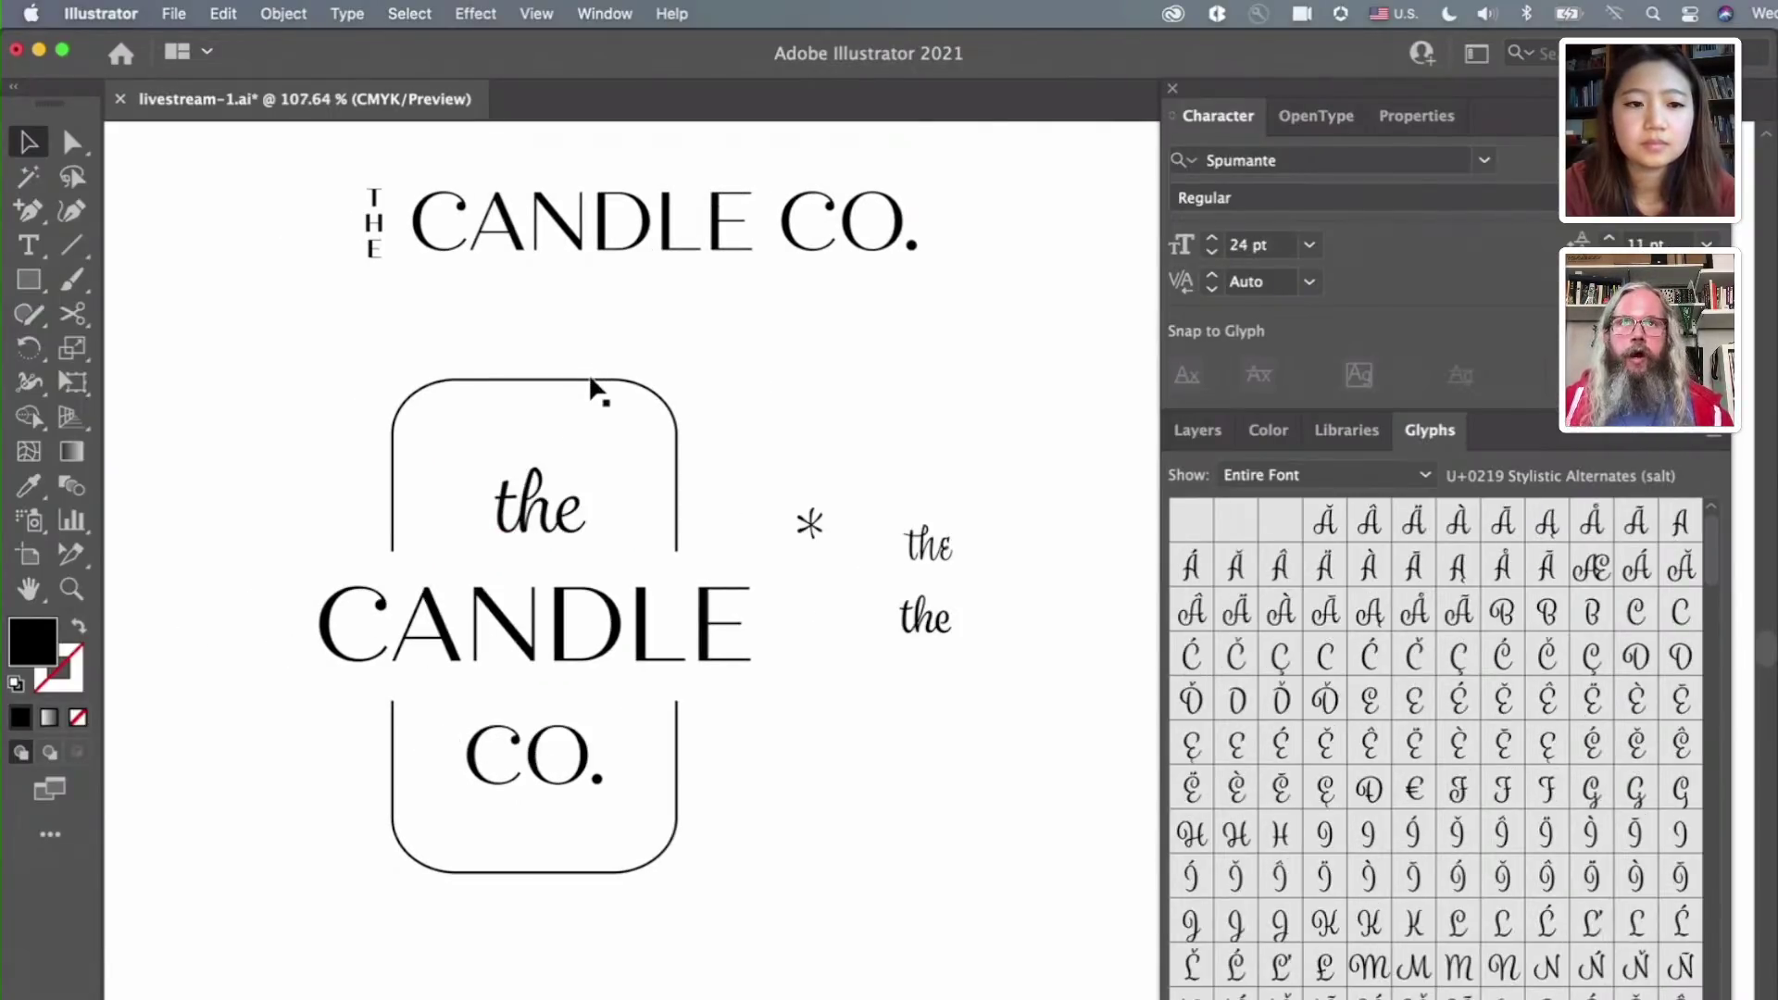
pyautogui.click(622, 473)
pyautogui.click(876, 465)
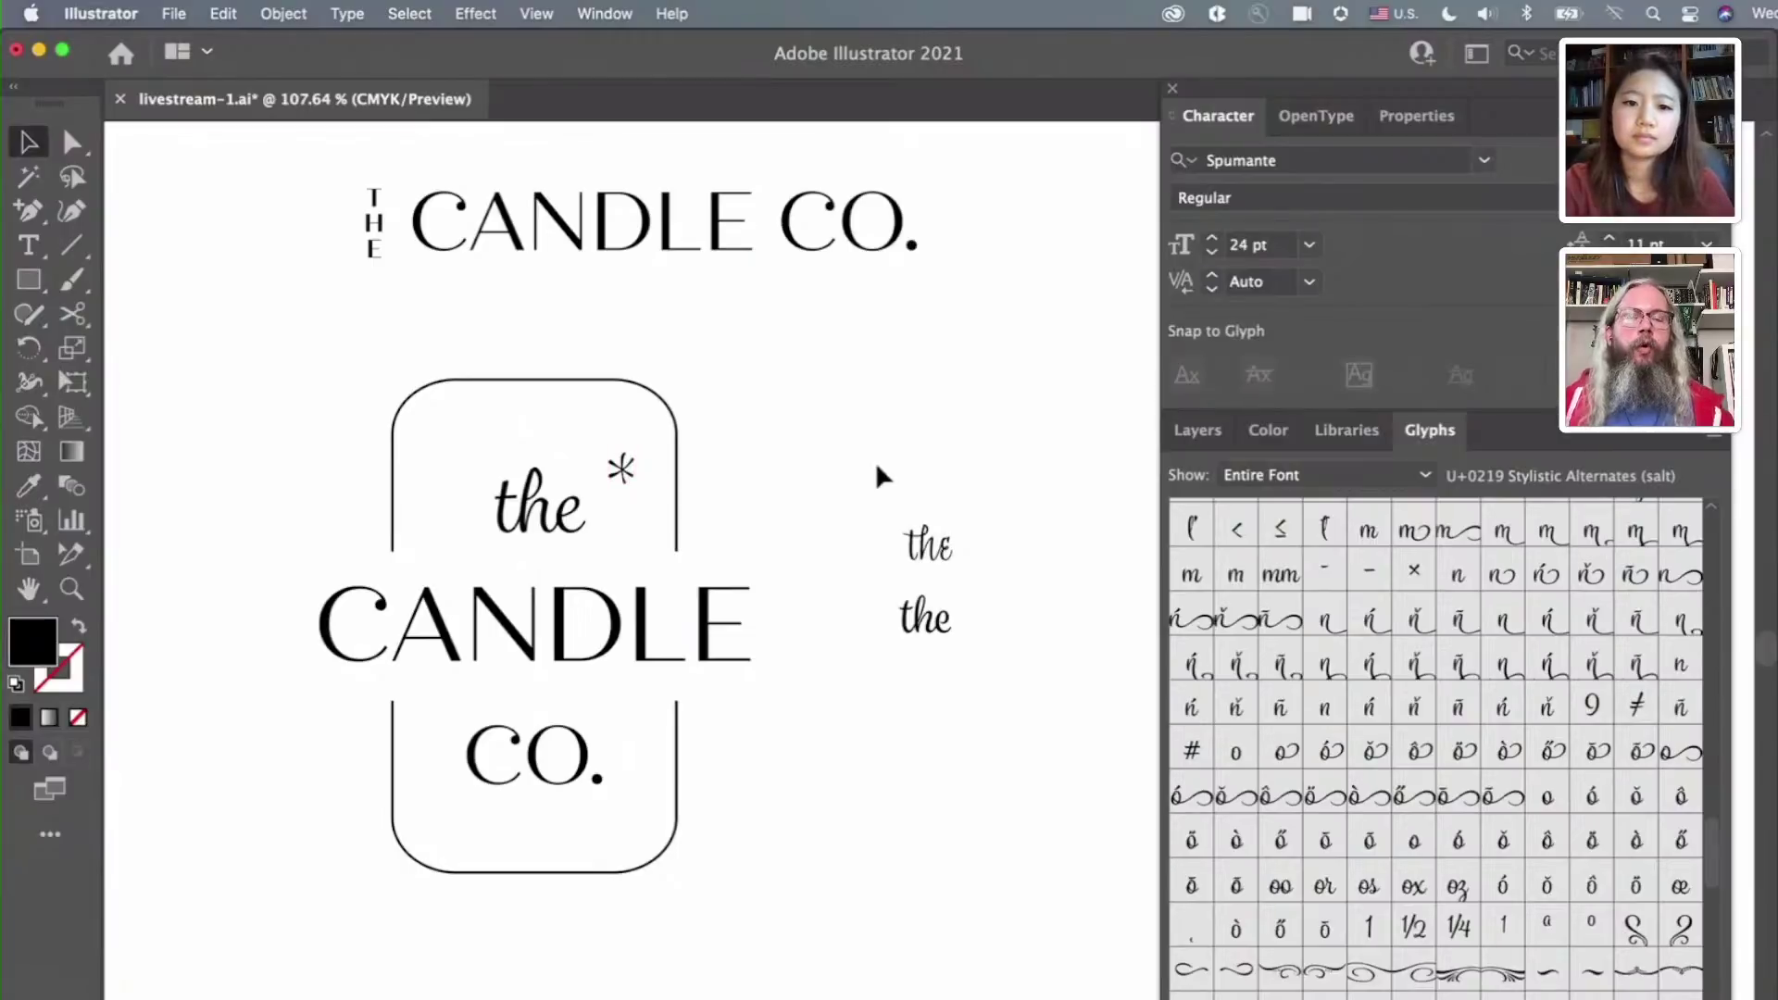
pyautogui.hscroll(3, 877, 467)
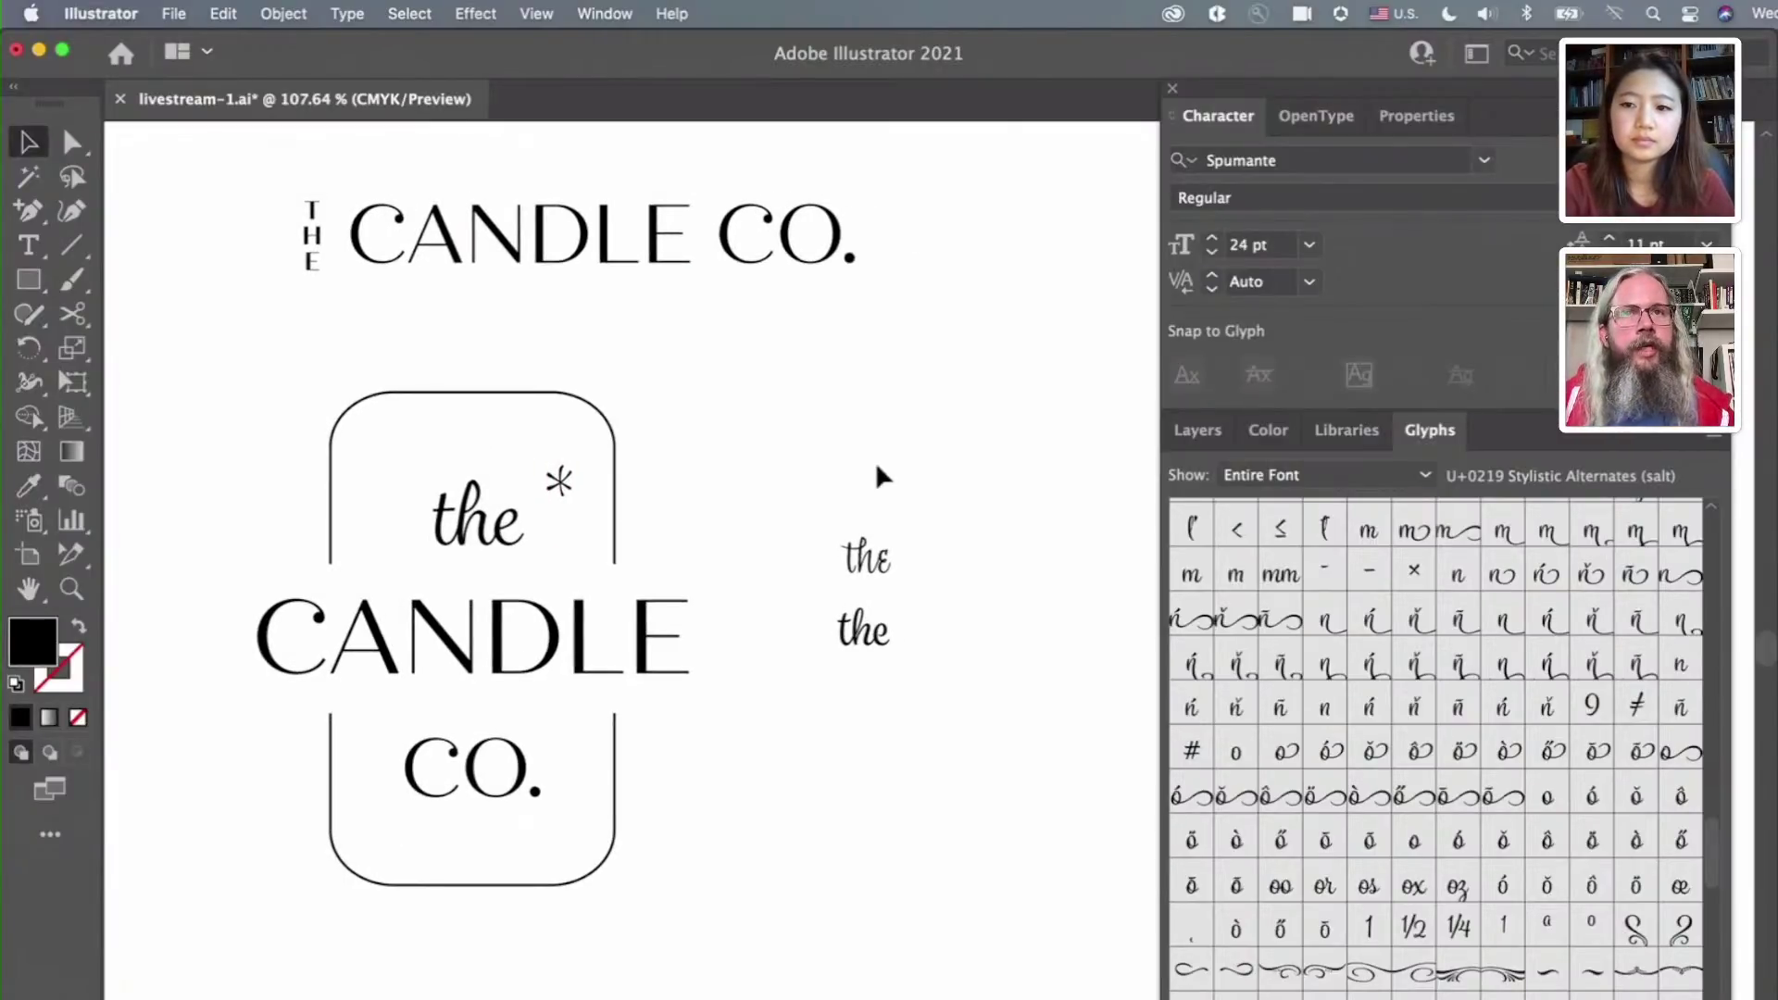
# Swap the framed Grafolita "the" for the LiebeGerda version above CANDLE, scaled to about 48 pt, and park the Grafolita one beside the frame
pyautogui.scroll(-5, 875, 461)
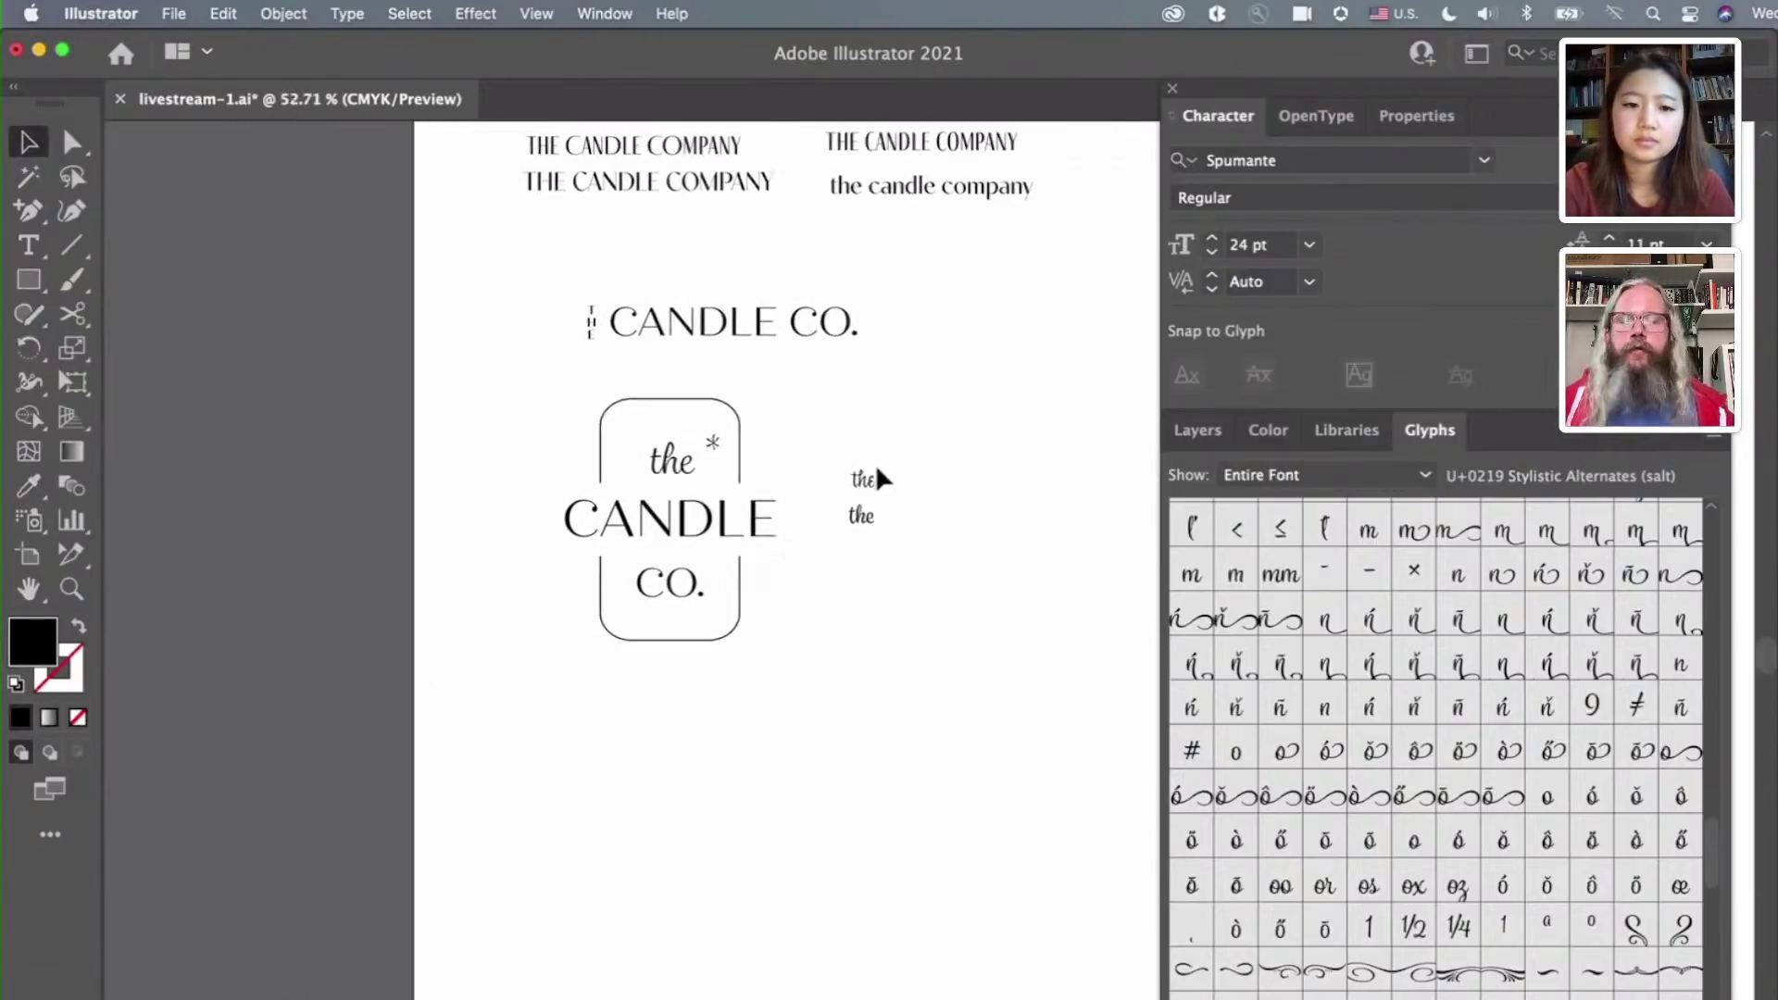
pyautogui.scroll(-2, 875, 464)
pyautogui.click(659, 413)
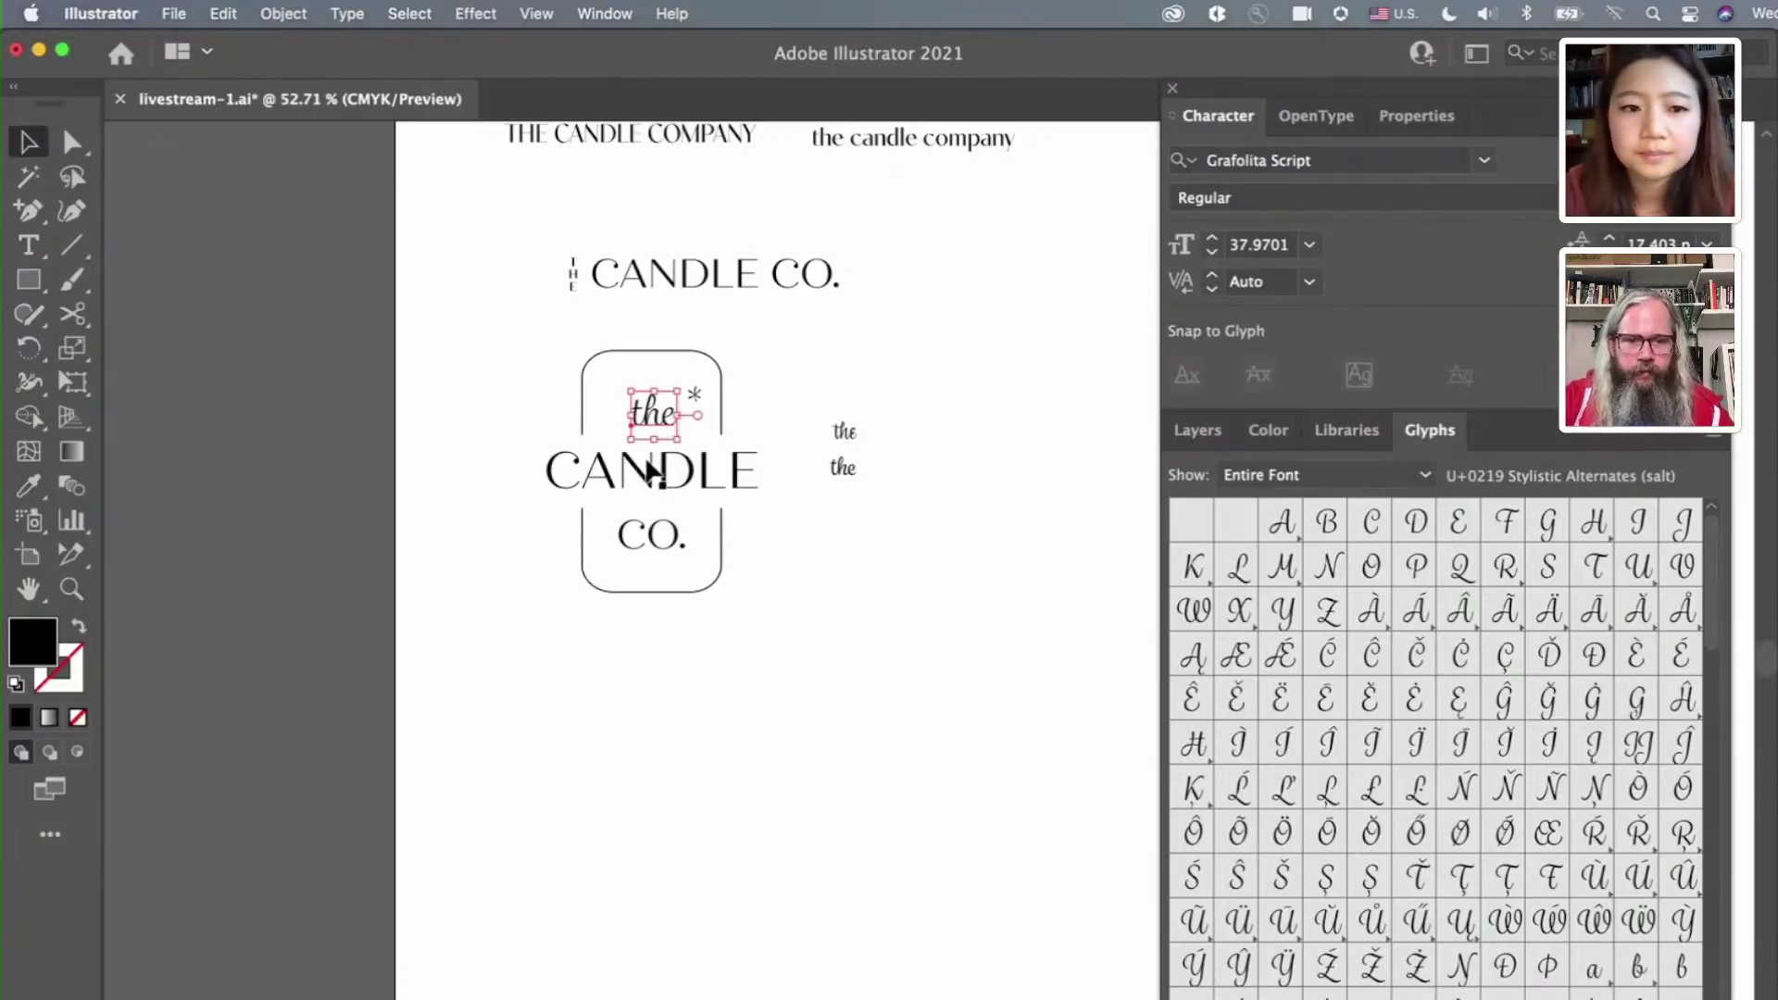
pyautogui.scroll(3, 653, 482)
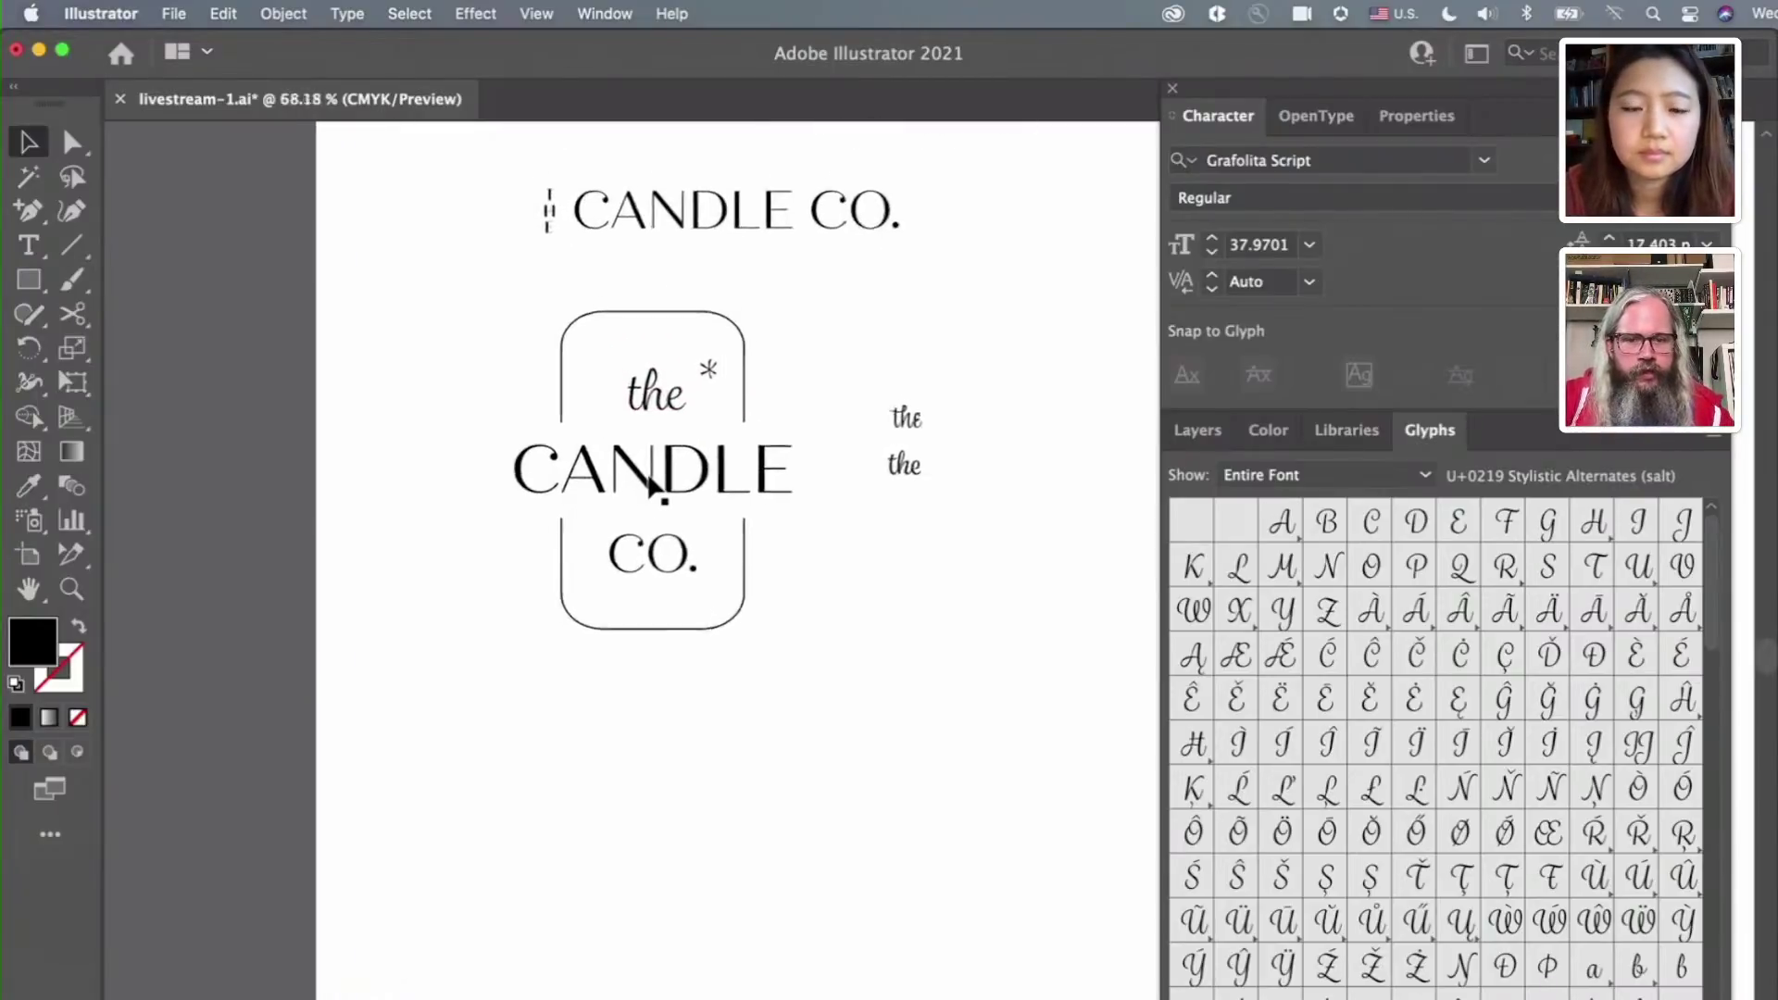
pyautogui.click(915, 475)
pyautogui.scroll(2, 915, 475)
pyautogui.scroll(1, 915, 475)
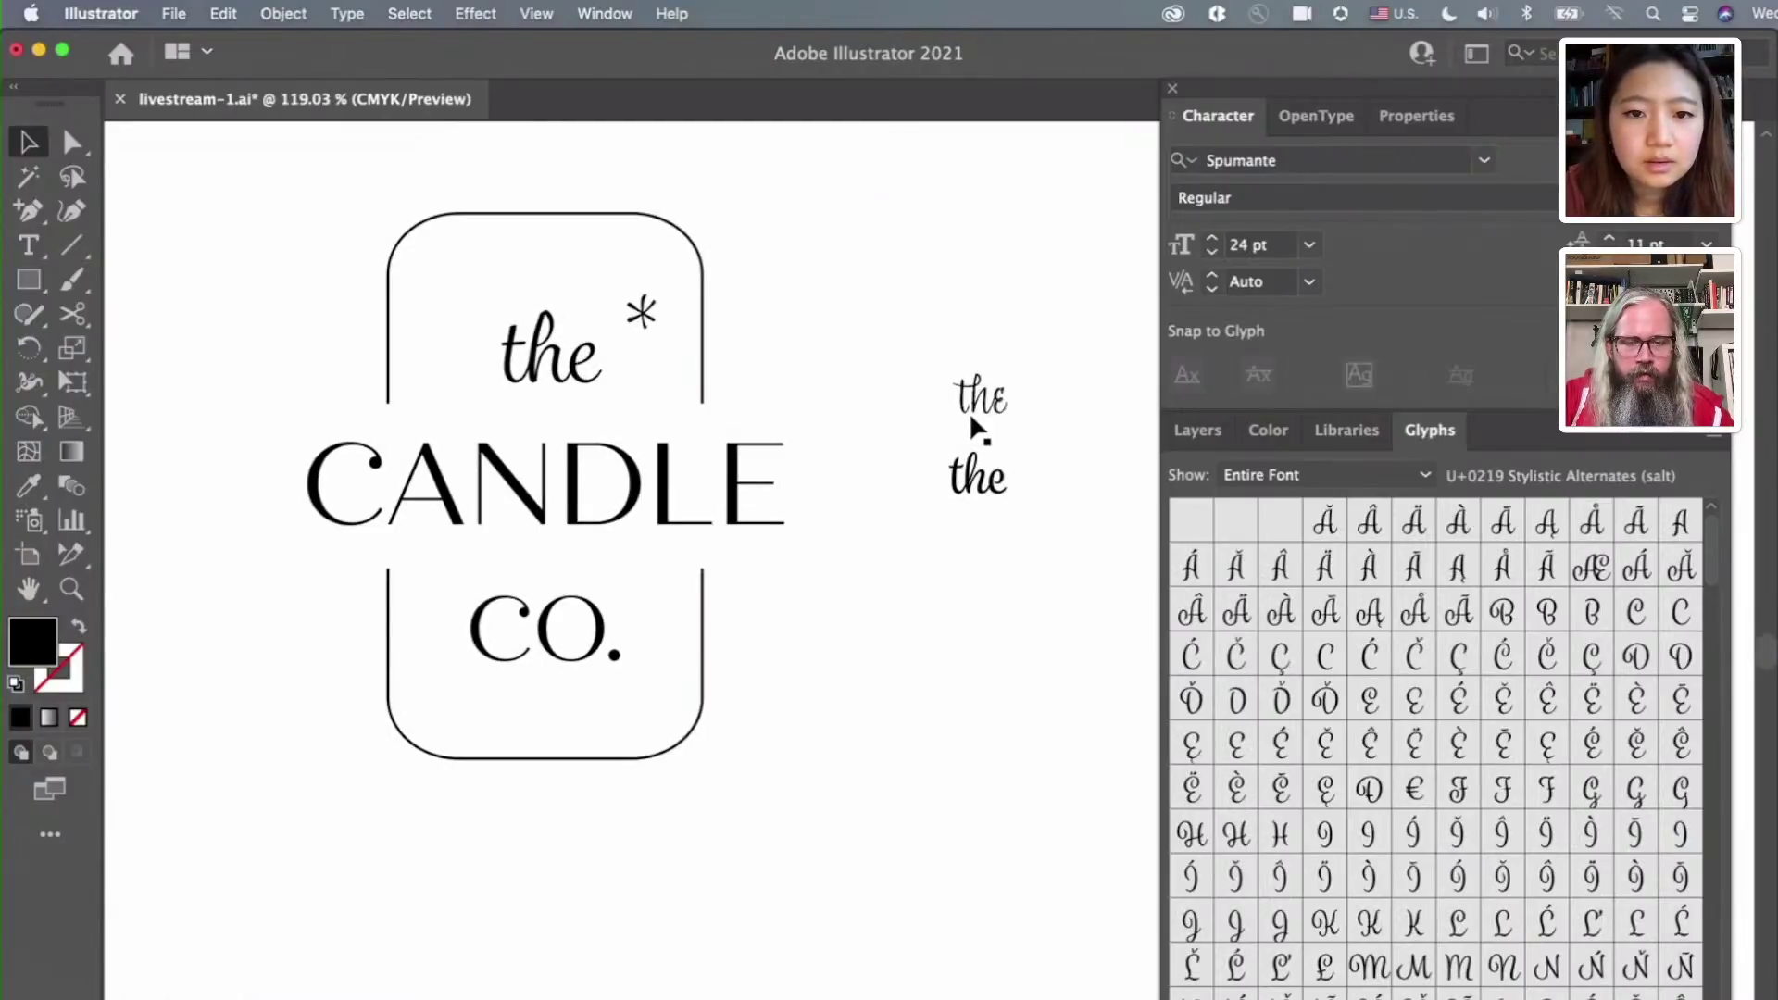
pyautogui.moveTo(623, 354); pyautogui.dragTo(962, 331)
pyautogui.moveTo(977, 398); pyautogui.dragTo(623, 468)
pyautogui.moveTo(579, 366); pyautogui.dragTo(551, 360)
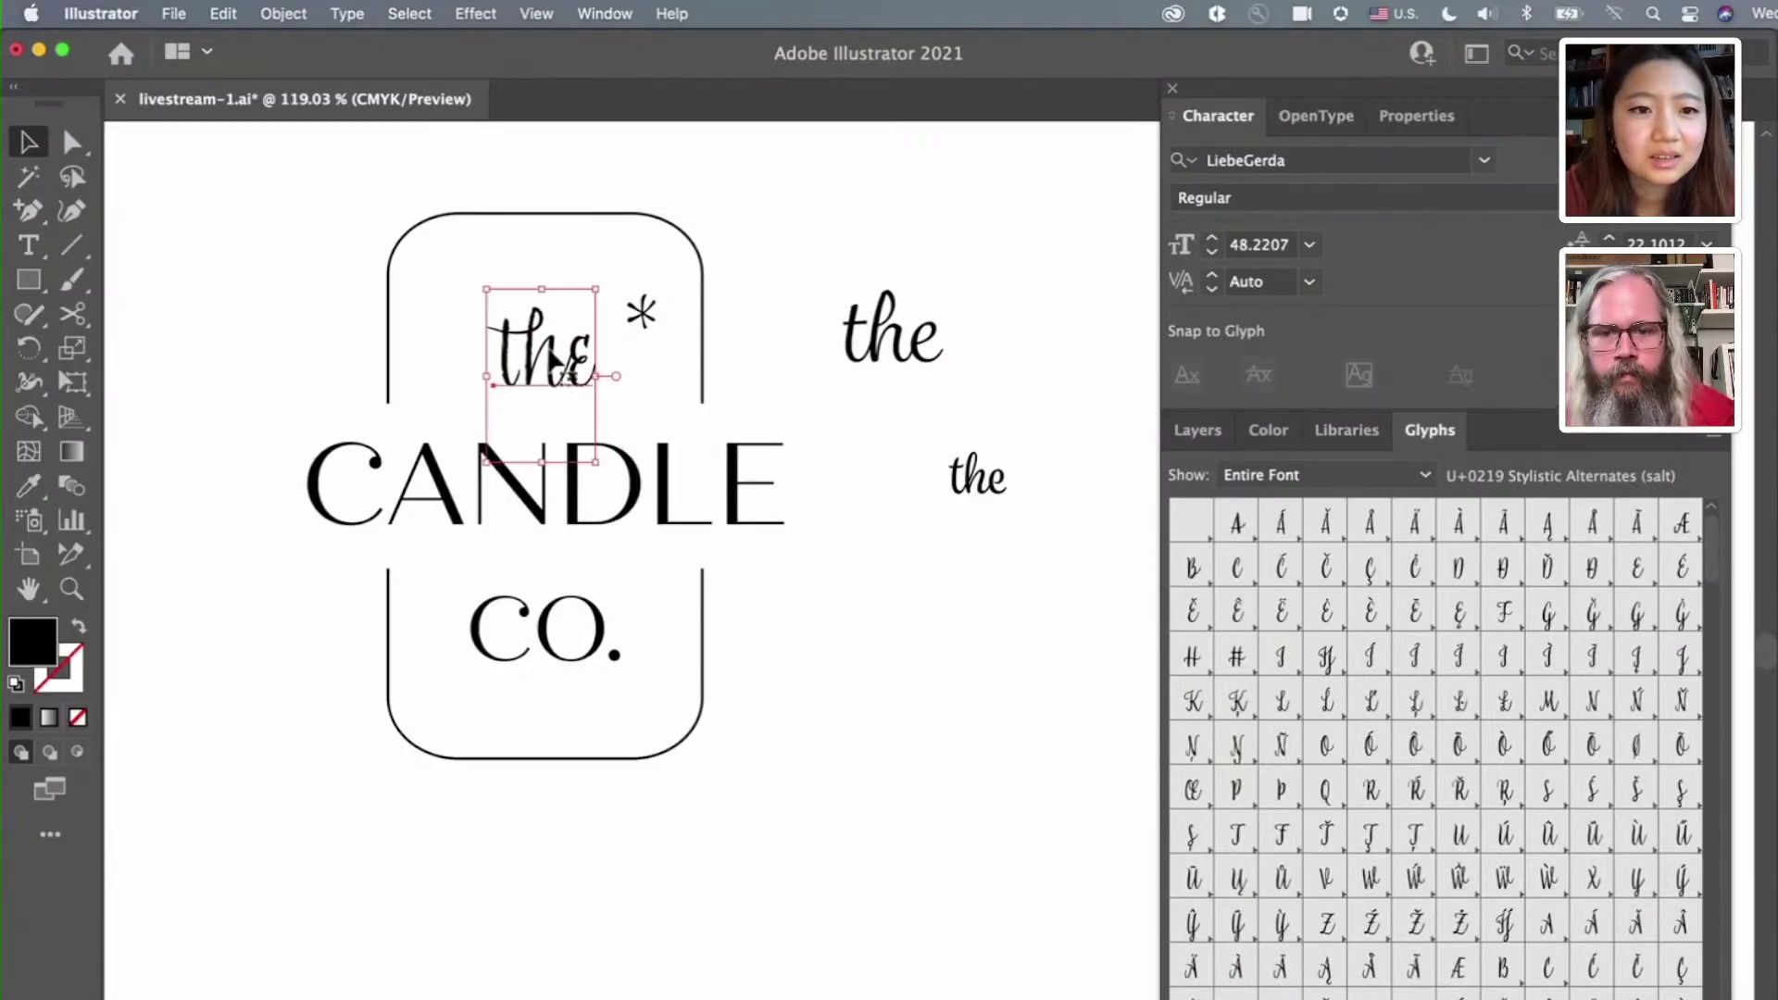
# Browse Spumante's ornament glyphs for alternatives to the asterisk in the frame
pyautogui.click(641, 317)
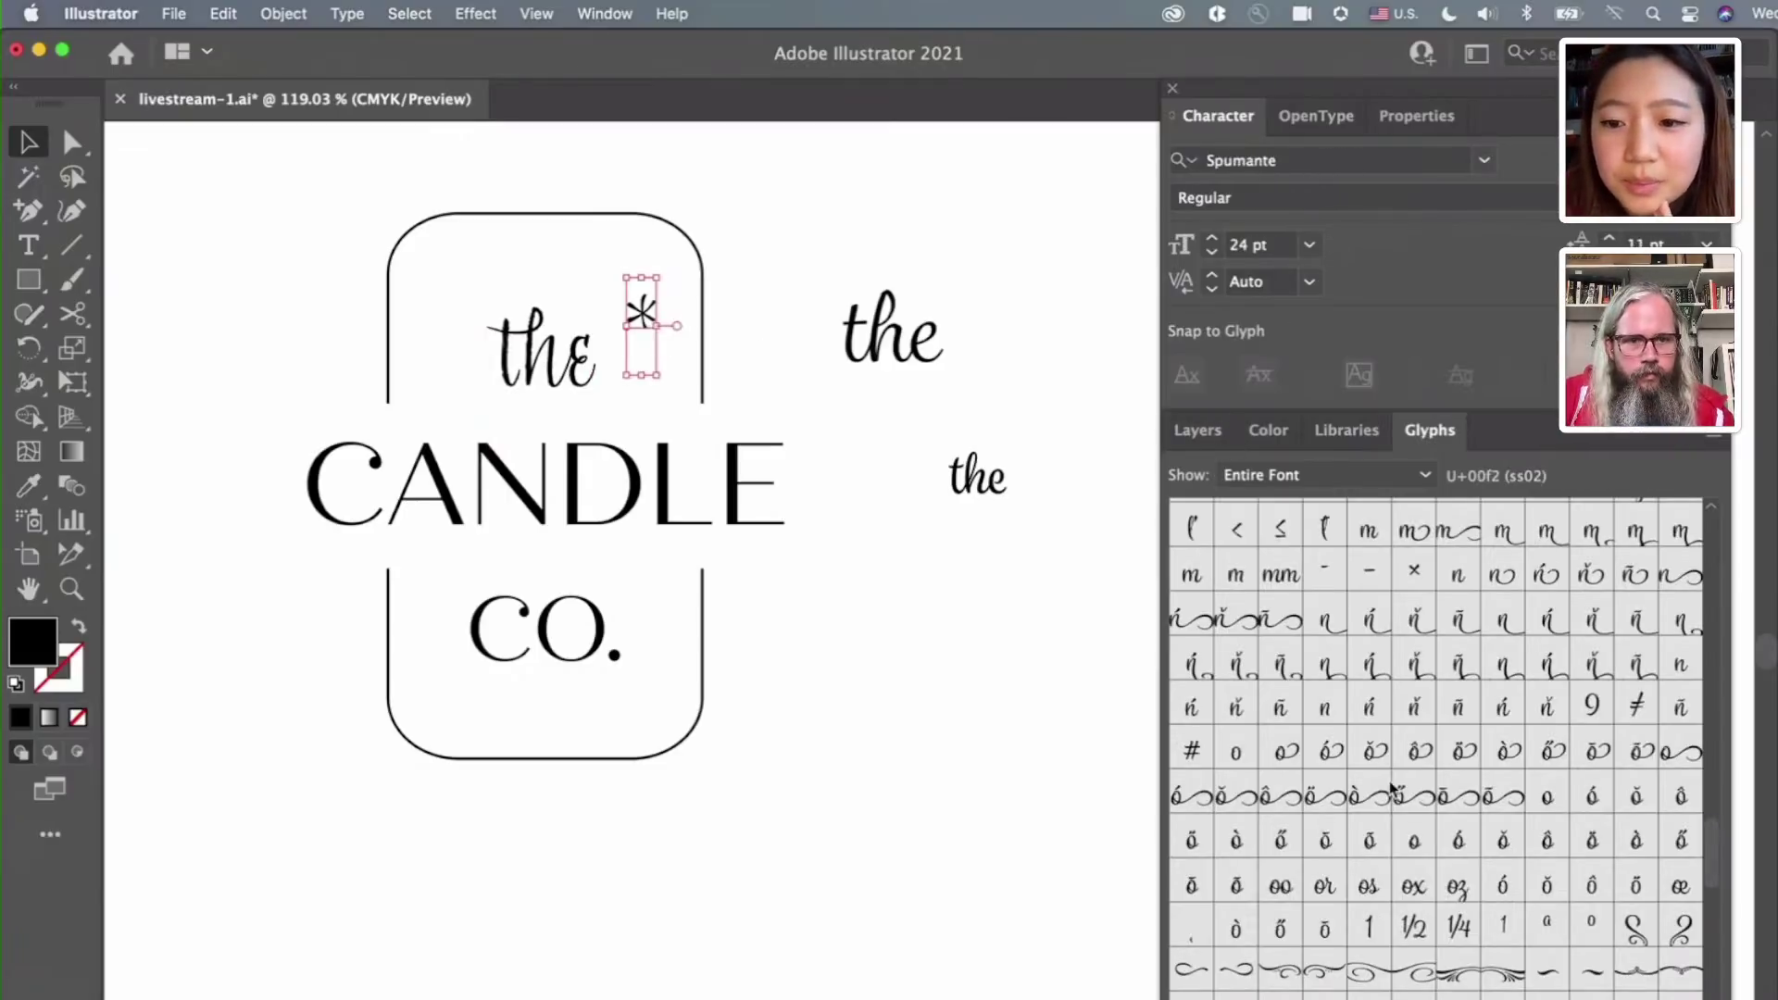
pyautogui.scroll(-5, 1392, 787)
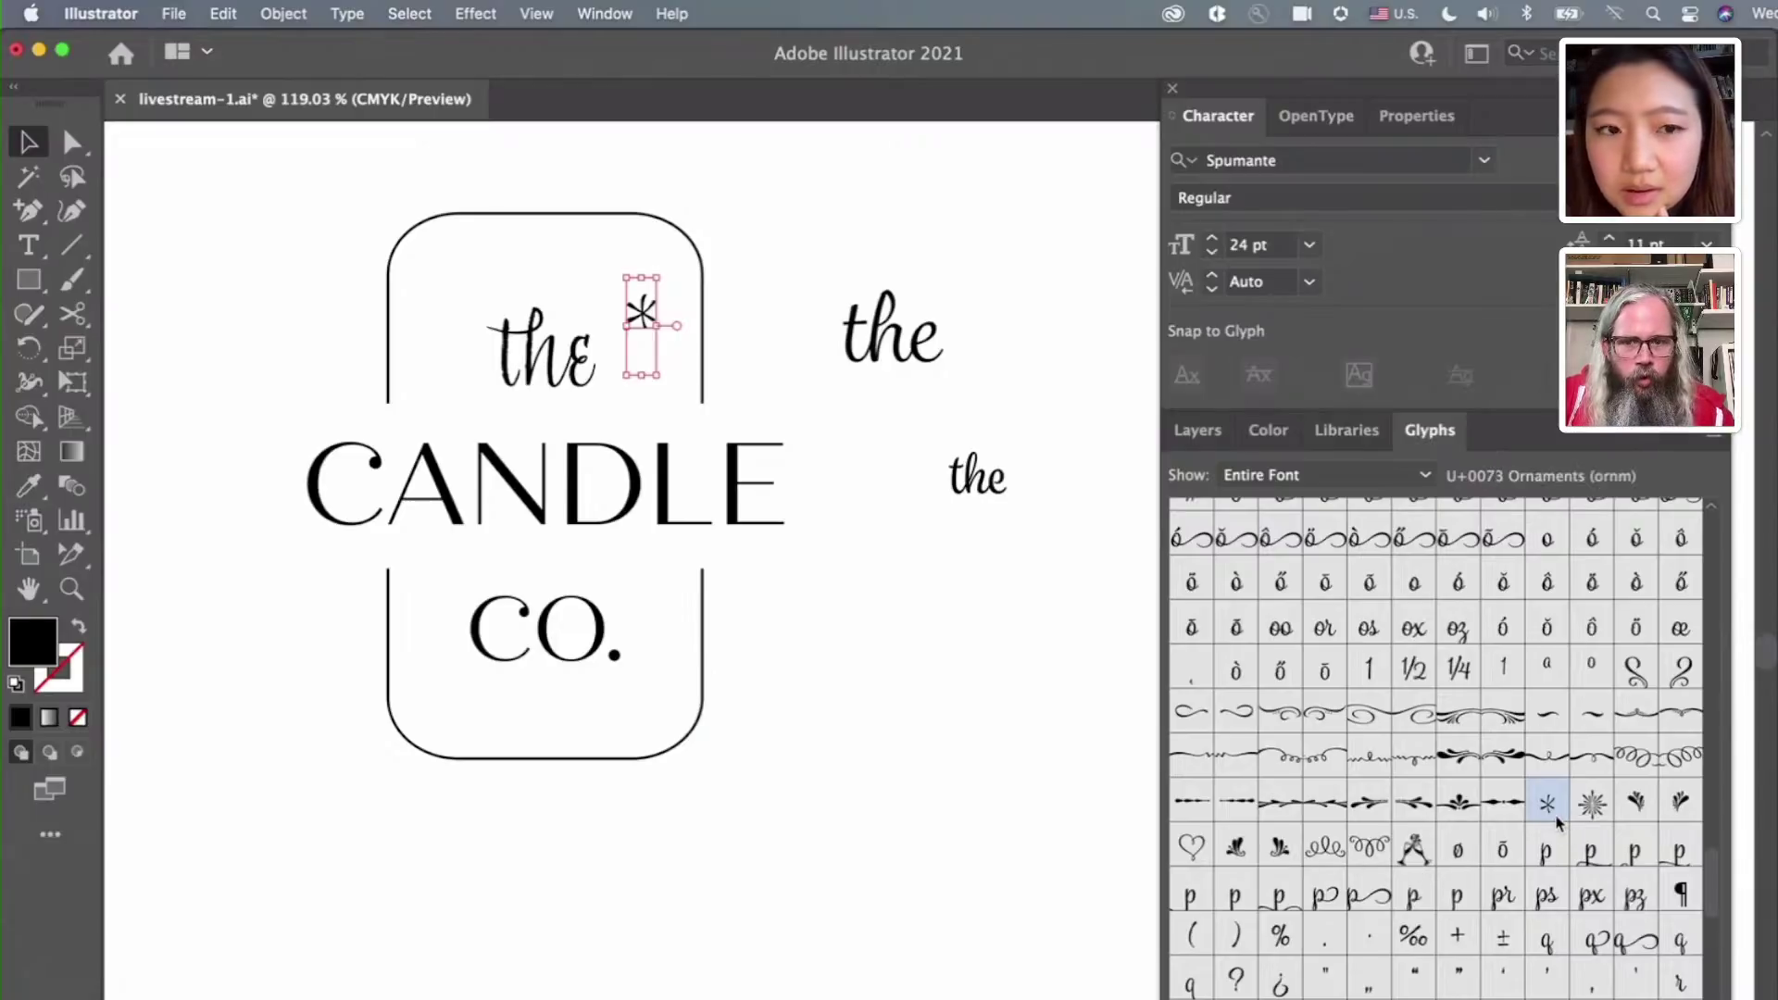
pyautogui.click(681, 369)
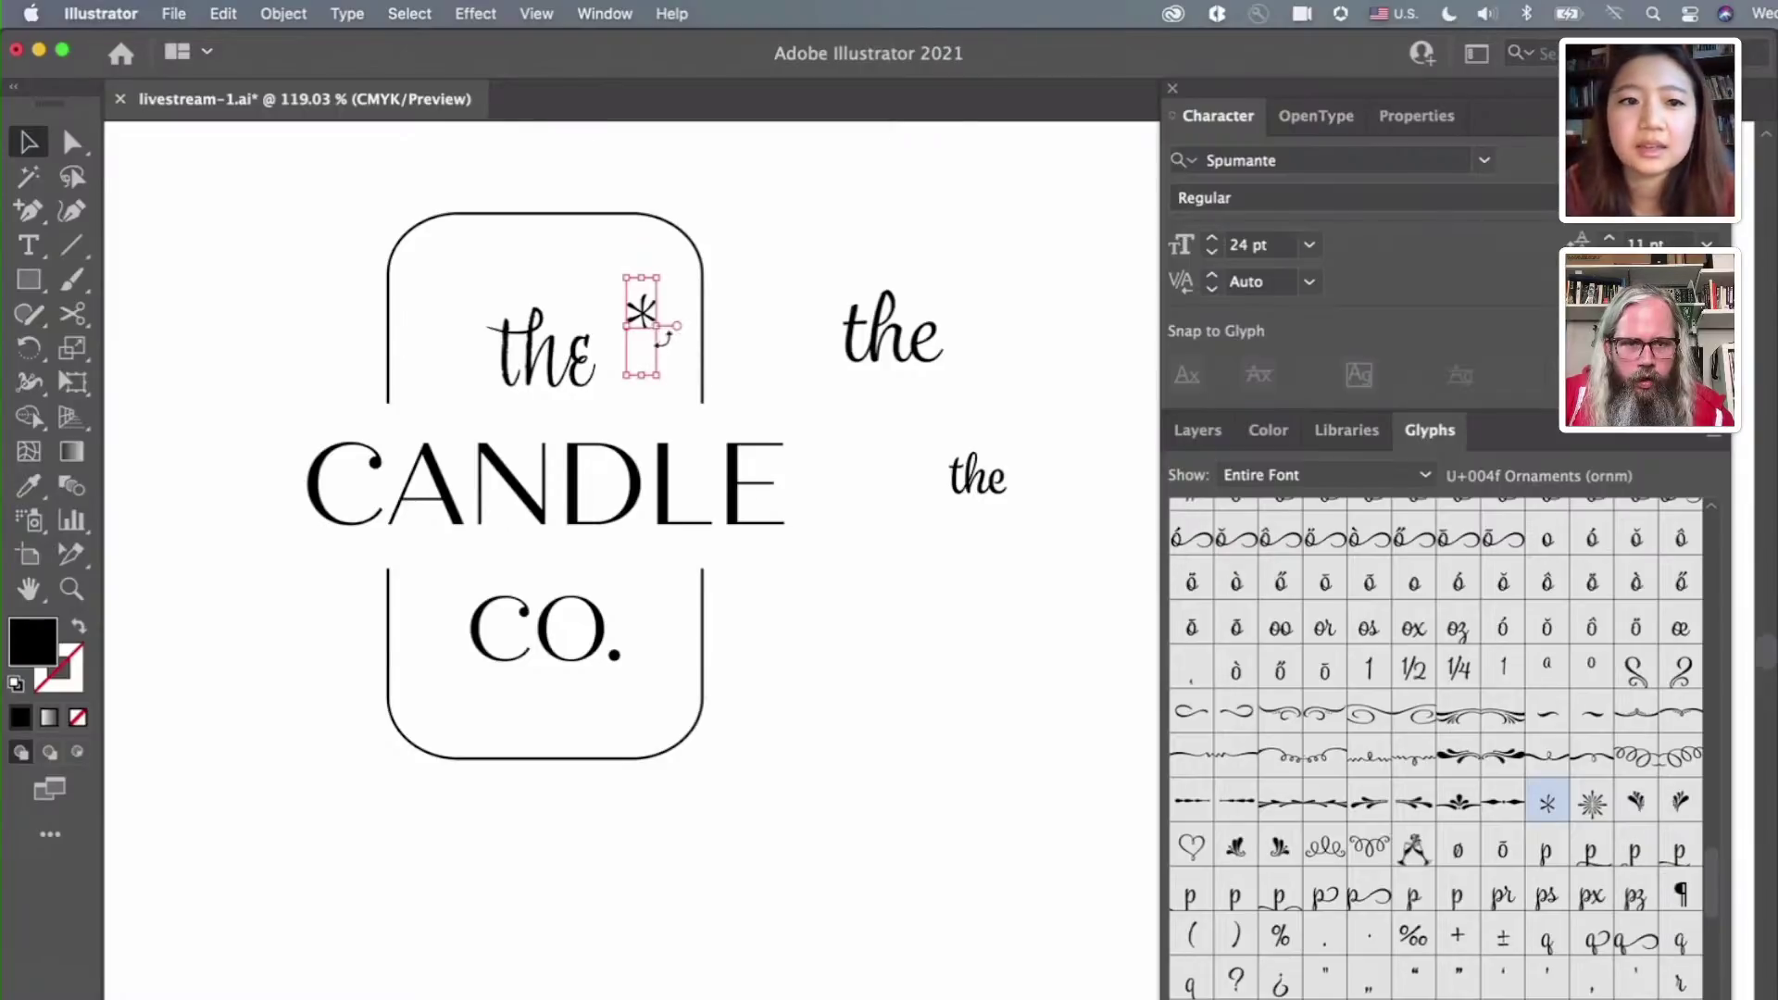
# Move the LiebeGerda "the" out below the small Spumante sample and return the Grafolita "the" above CANDLE
pyautogui.moveTo(554, 348); pyautogui.dragTo(931, 550)
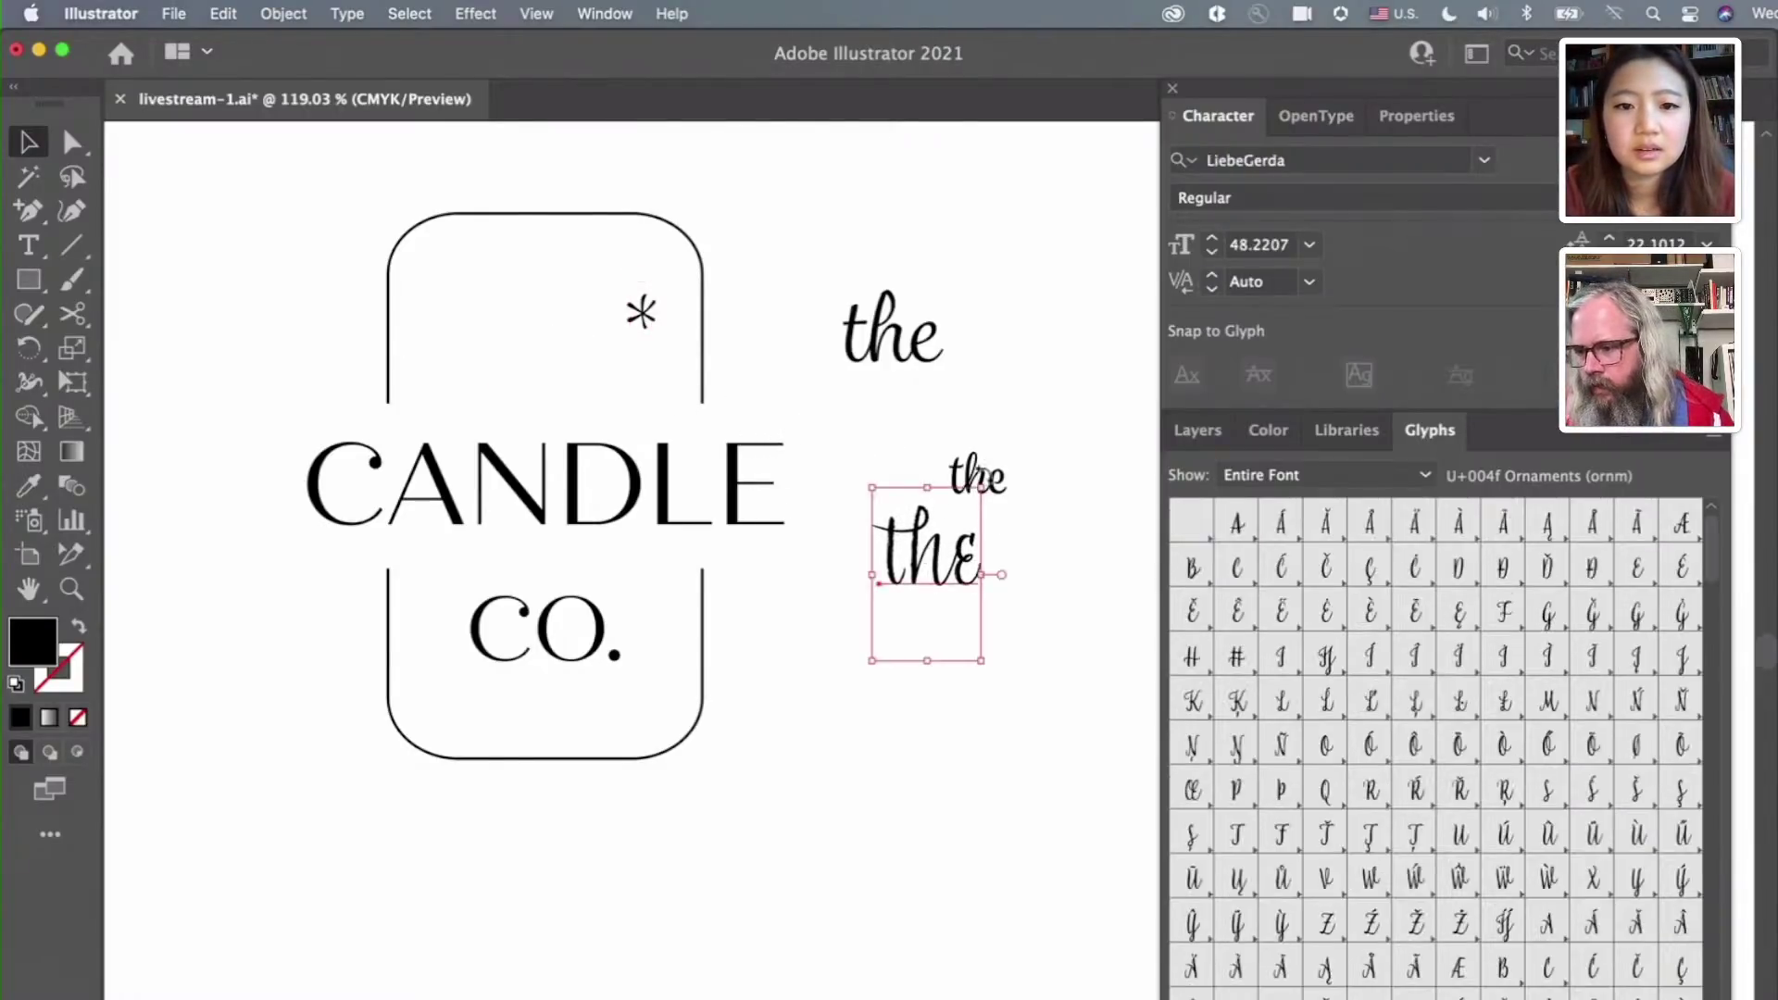
pyautogui.moveTo(857, 343); pyautogui.dragTo(504, 350)
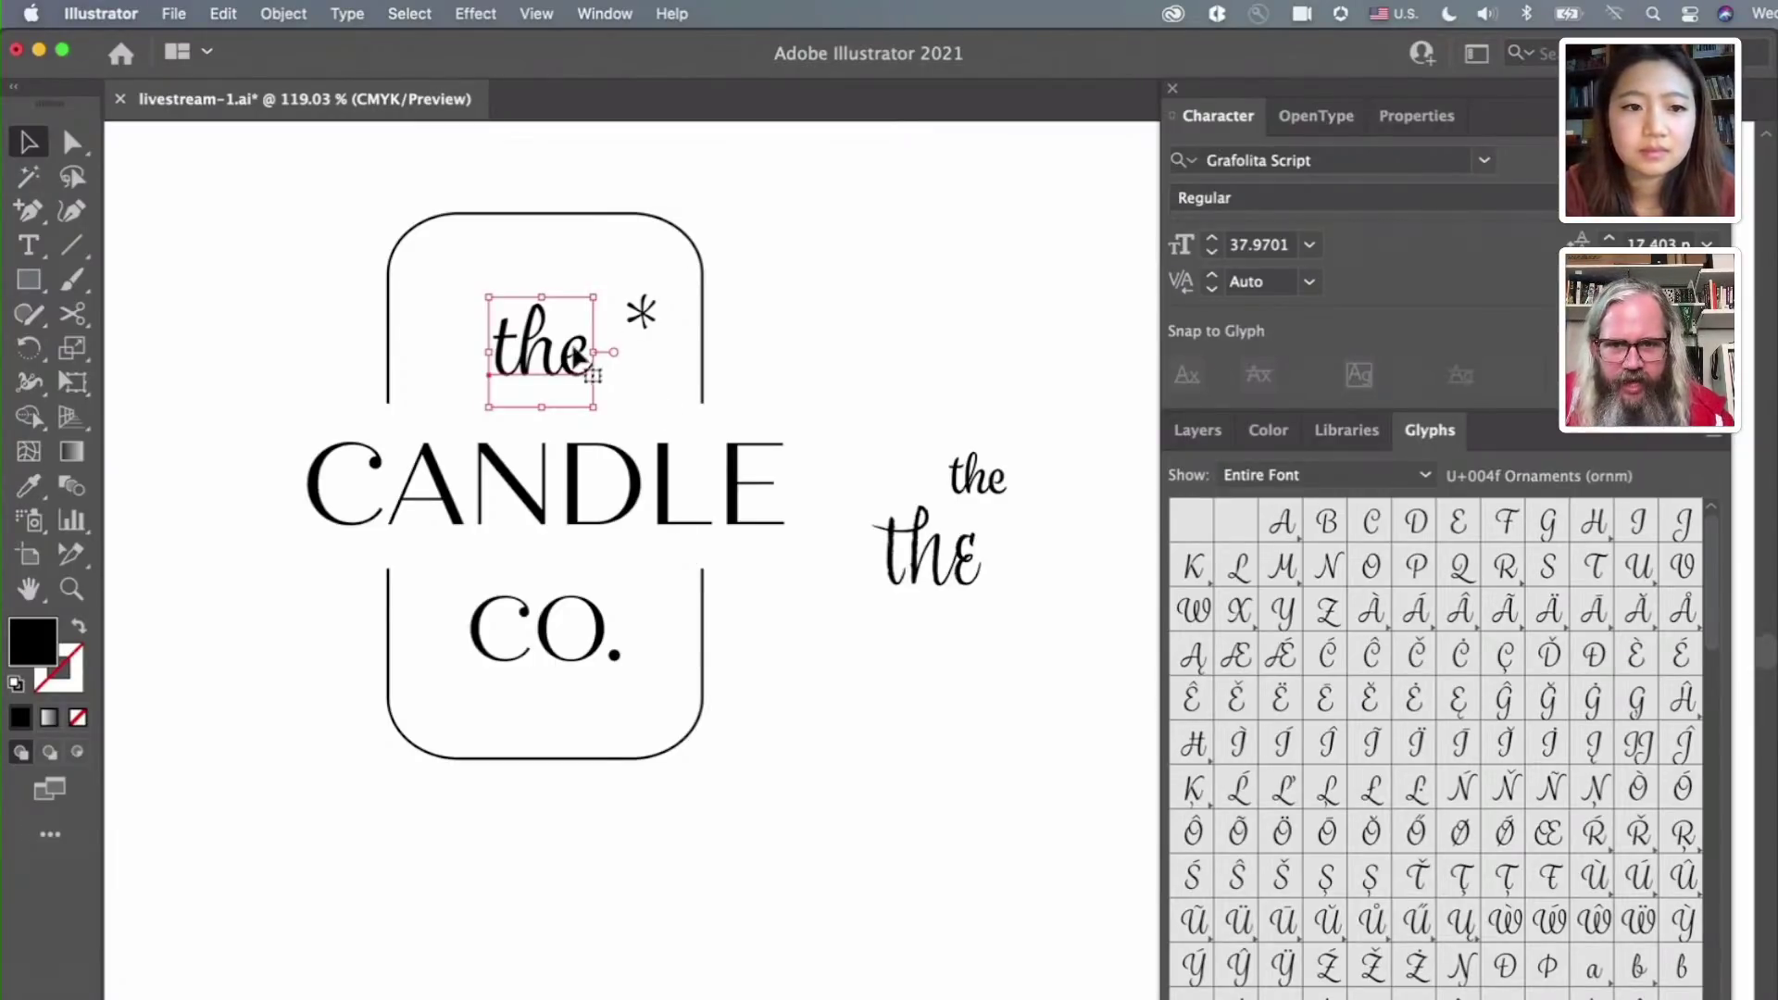
# Shift the framed Grafolita "the" toward the frame's left side, enlarge it to about 44 pt, and place the asterisk just after it
pyautogui.moveTo(552, 367); pyautogui.dragTo(514, 370)
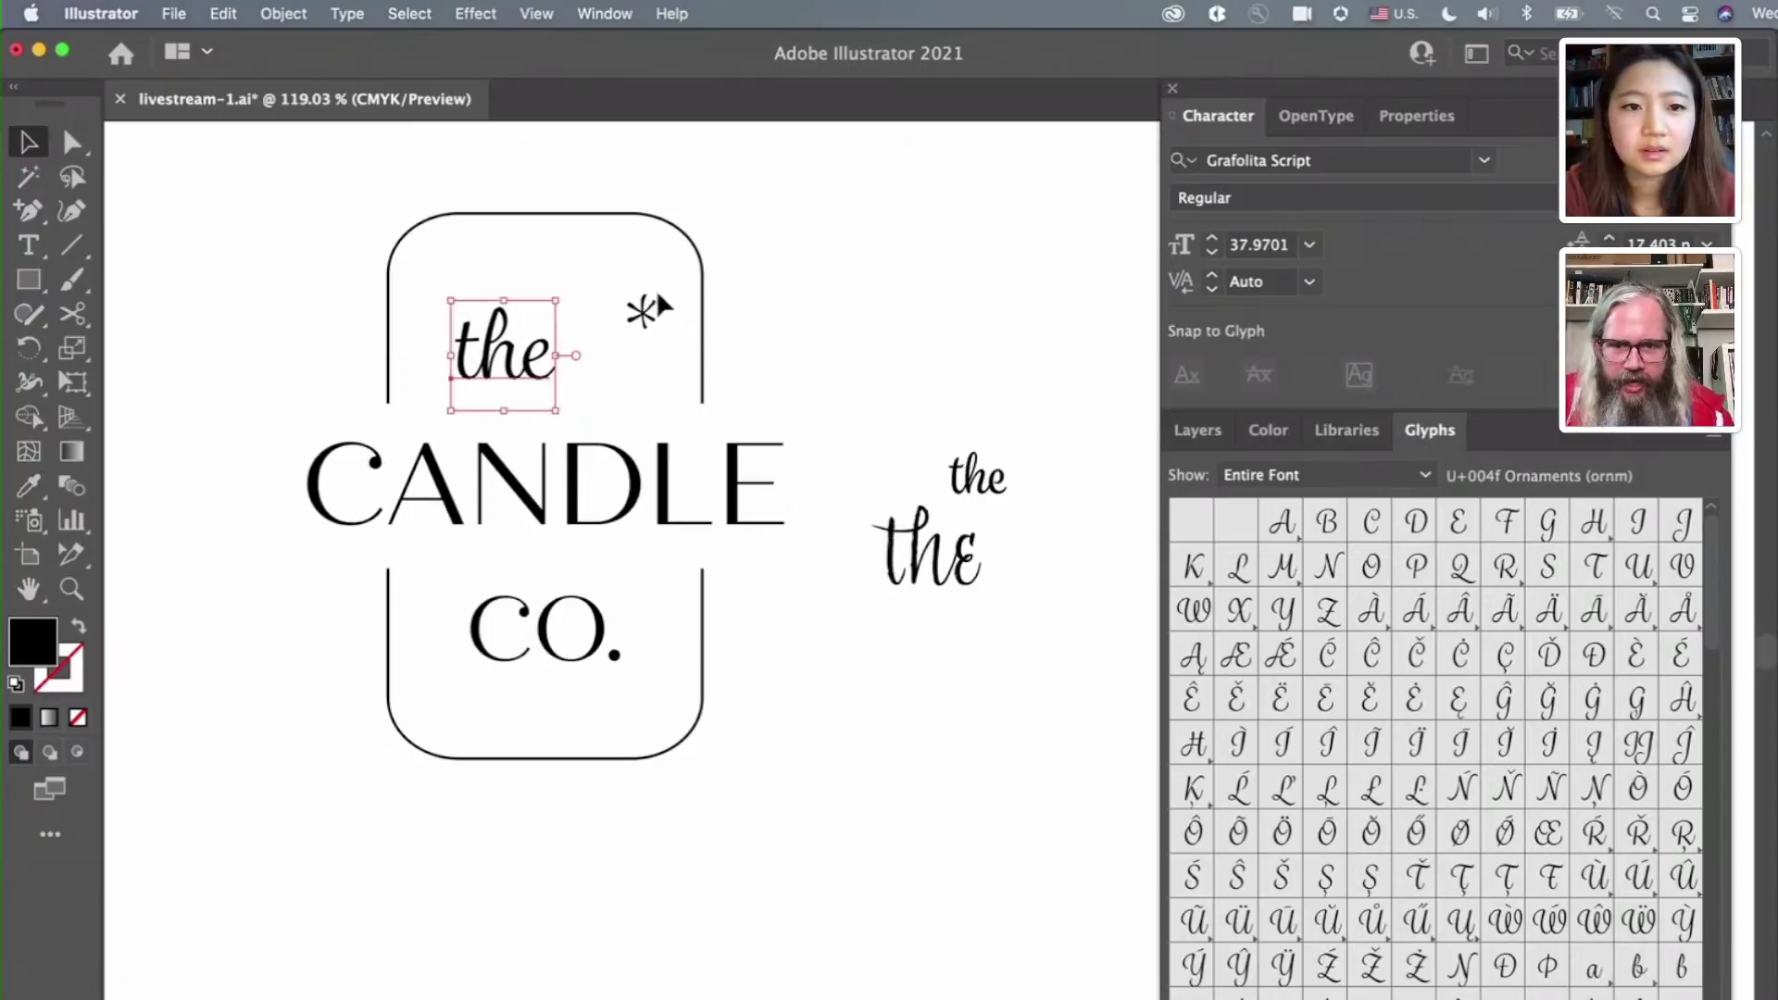
pyautogui.moveTo(642, 315)
pyautogui.mouseDown()
pyautogui.moveTo(639, 399)
pyautogui.moveTo(638, 355)
pyautogui.moveTo(666, 318)
pyautogui.mouseUp()
pyautogui.moveTo(675, 312); pyautogui.dragTo(670, 314)
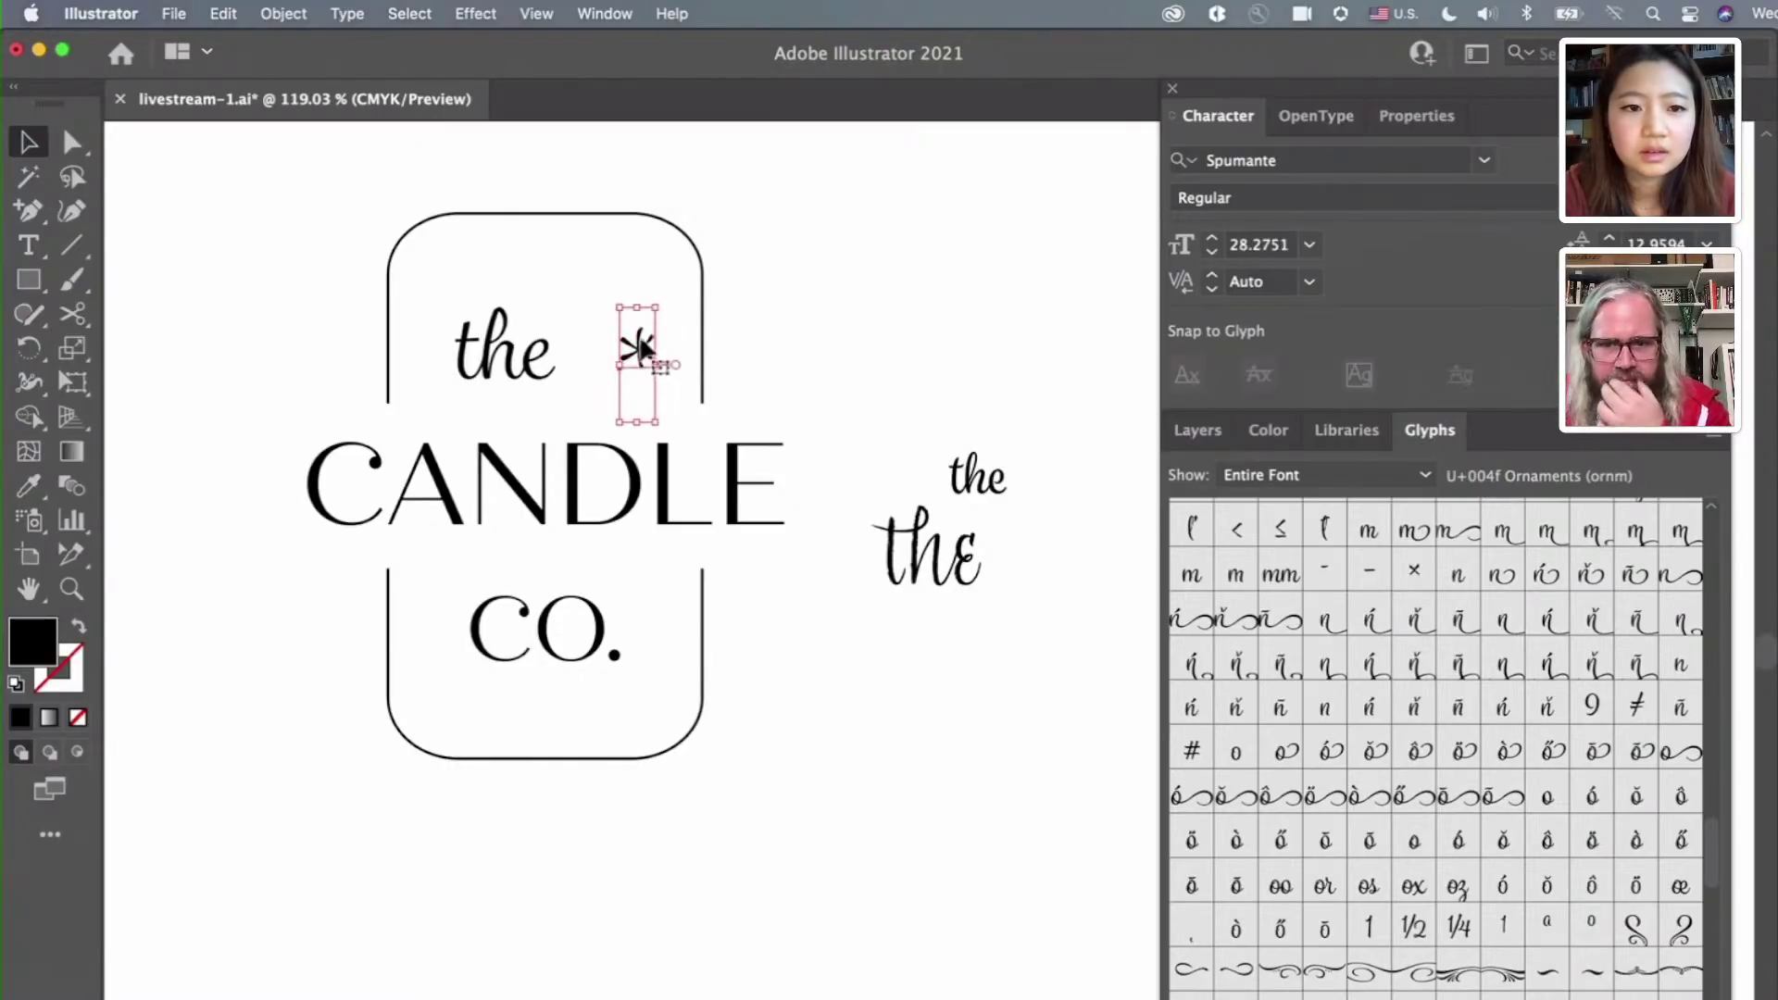
pyautogui.moveTo(493, 371); pyautogui.dragTo(483, 359)
pyautogui.moveTo(559, 293); pyautogui.dragTo(572, 283)
pyautogui.click(862, 261)
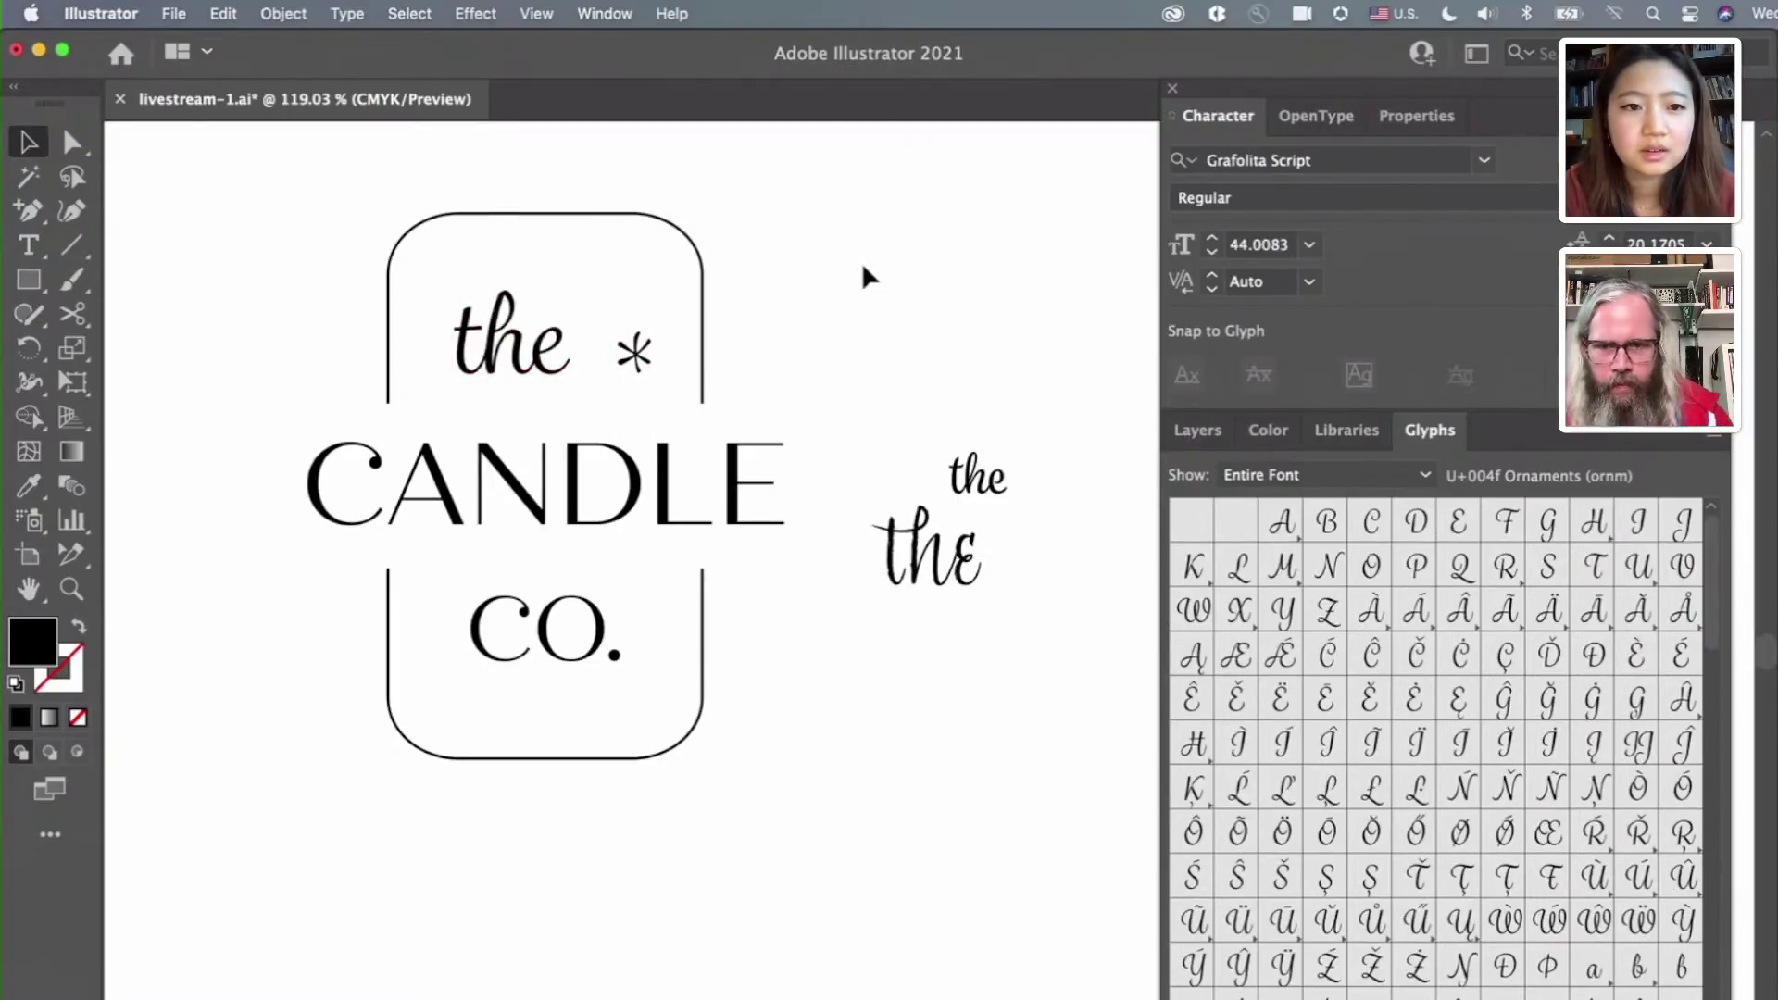
pyautogui.scroll(-3, 861, 261)
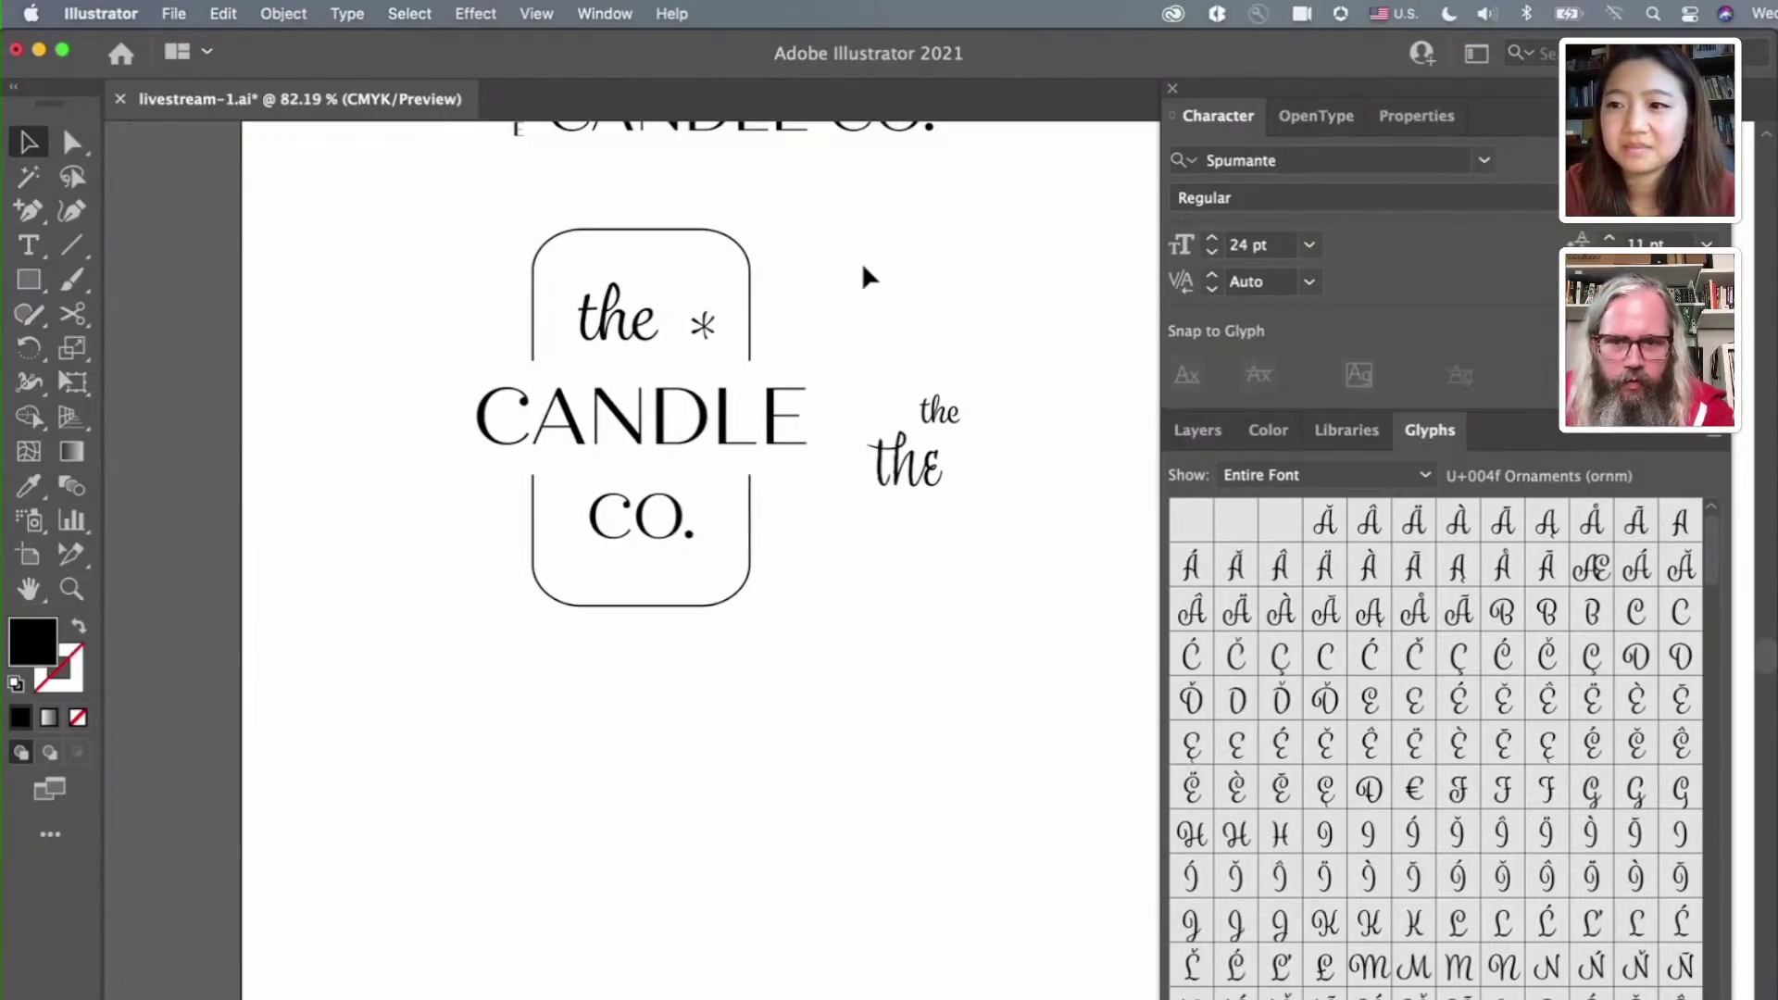
# Centre "the" near the frame's upper edge and place the asterisk beneath it, just above CANDLE
pyautogui.scroll(3, 726, 311)
pyautogui.scroll(3, 726, 311)
pyautogui.moveTo(680, 379); pyautogui.dragTo(560, 434)
pyautogui.moveTo(508, 351); pyautogui.dragTo(569, 313)
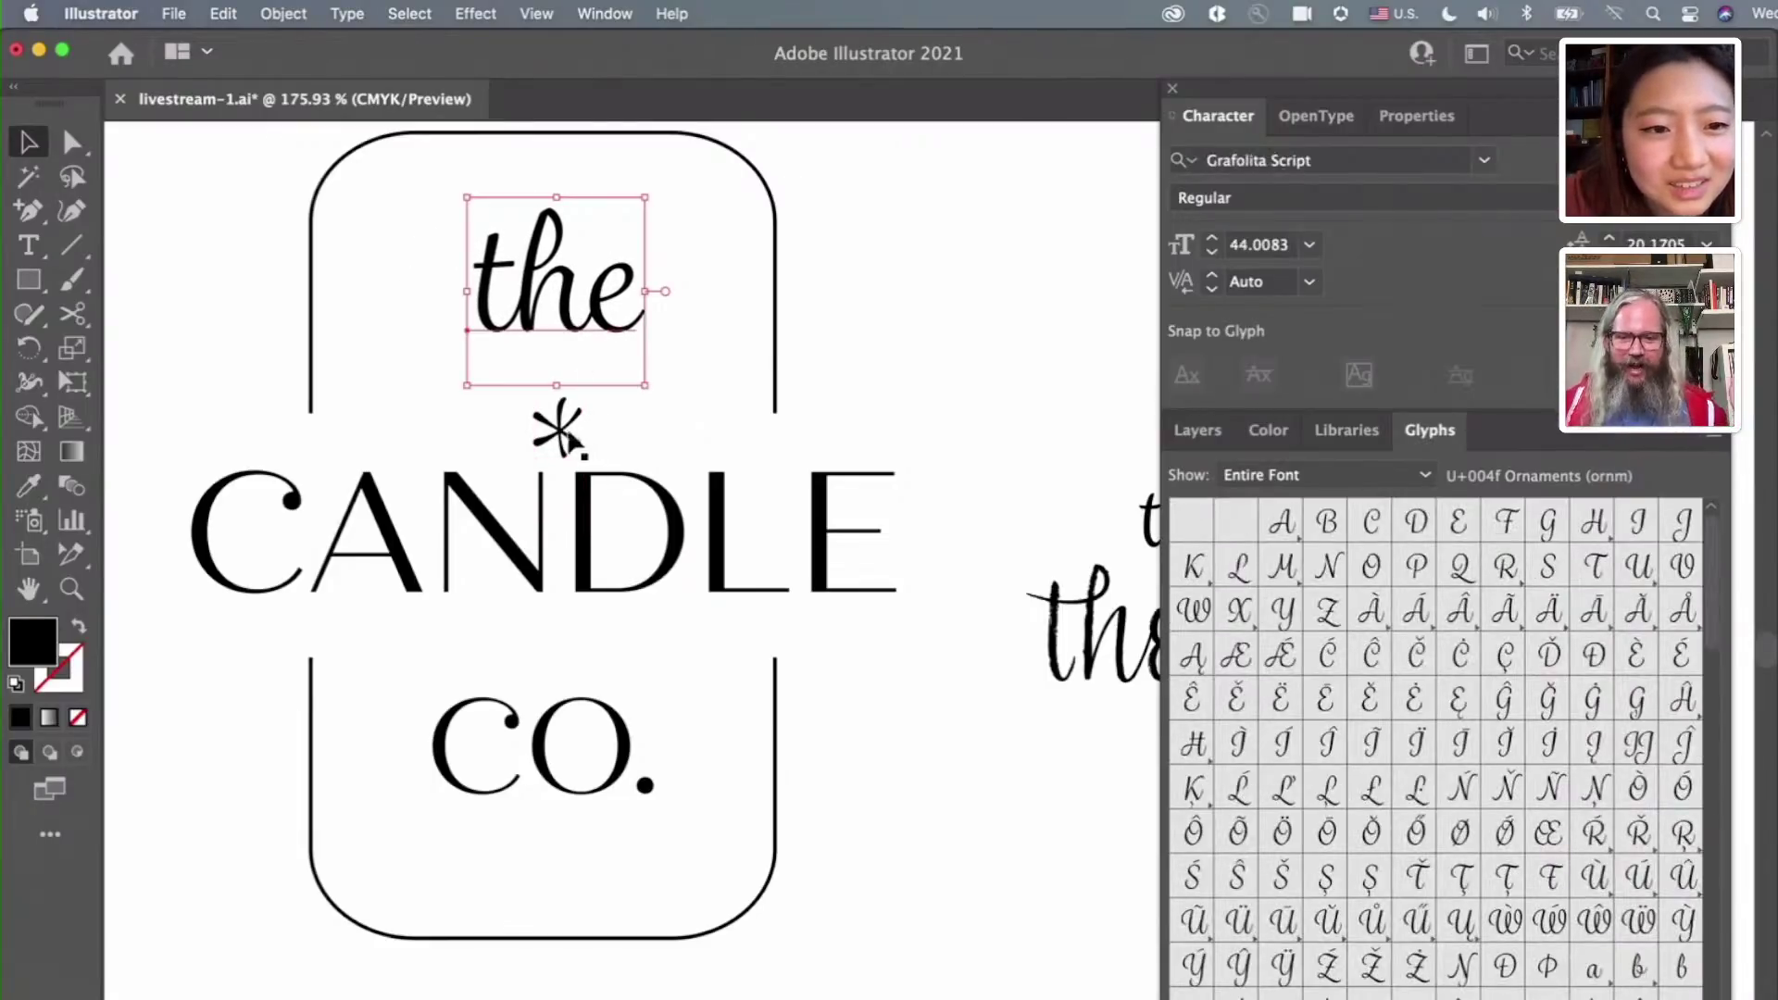
pyautogui.moveTo(560, 435); pyautogui.dragTo(558, 415)
# Recolour the asterisk with the dusty mauve sampled from the palette swatches below the logos
pyautogui.scroll(-10, 557, 411)
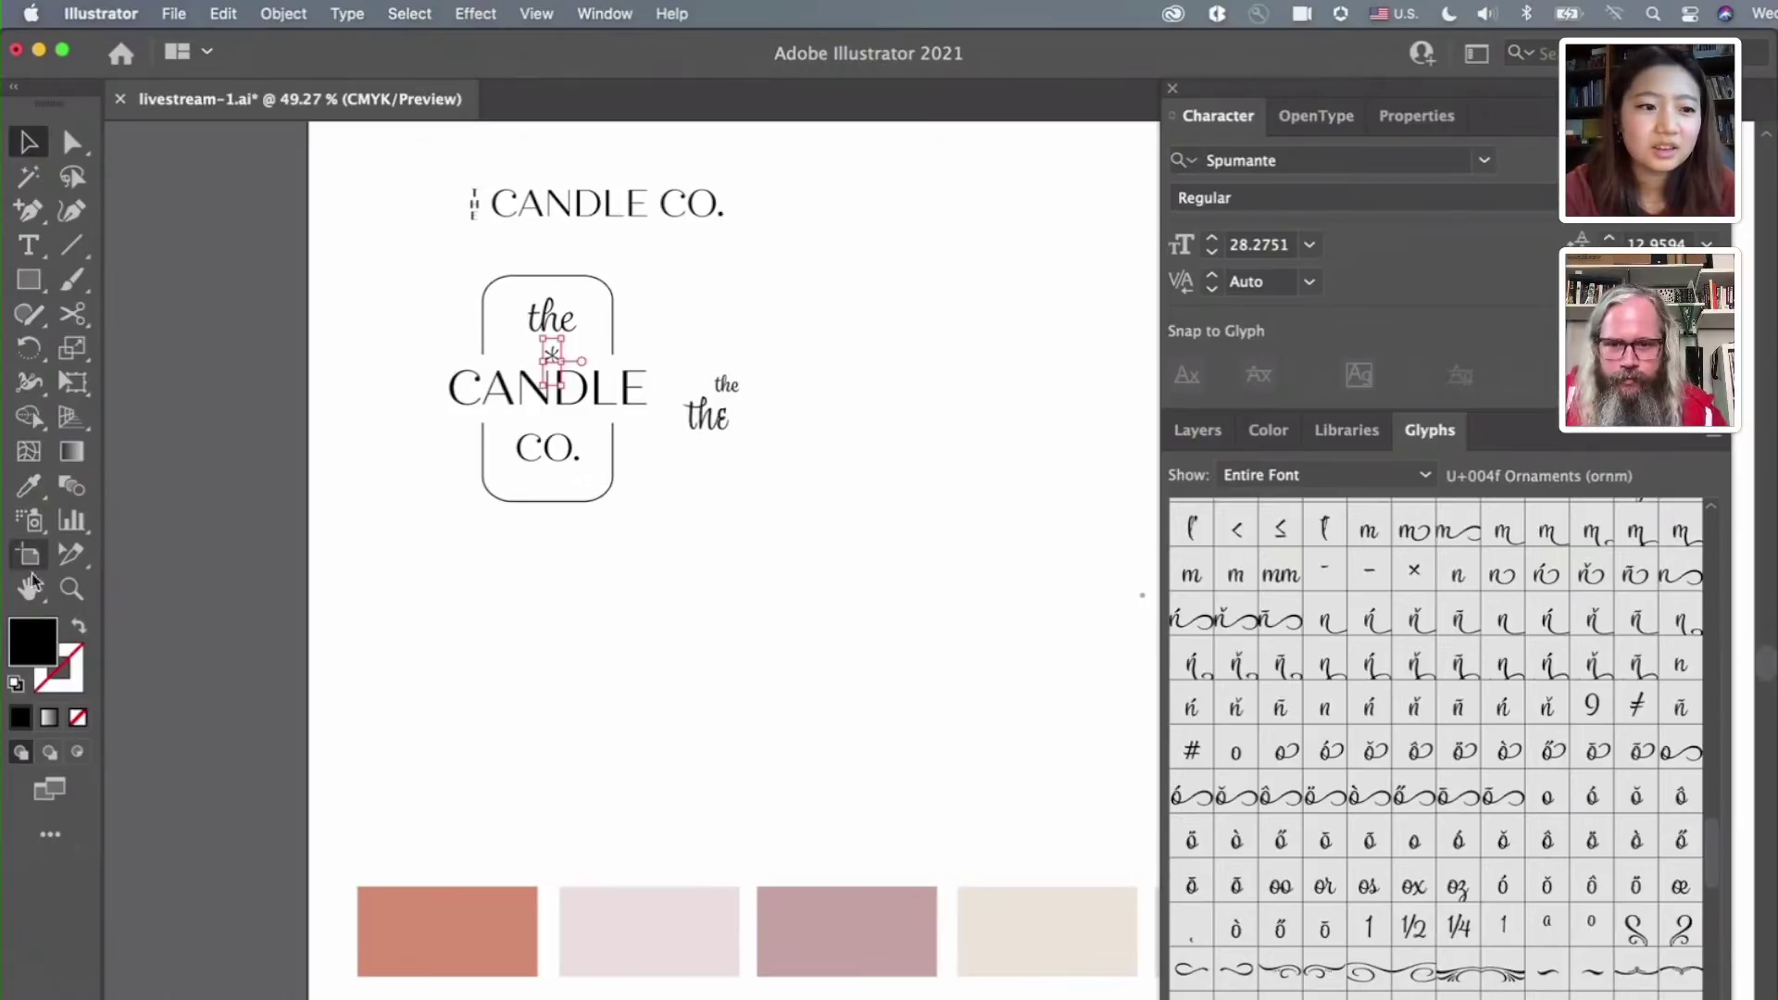
pyautogui.click(29, 485)
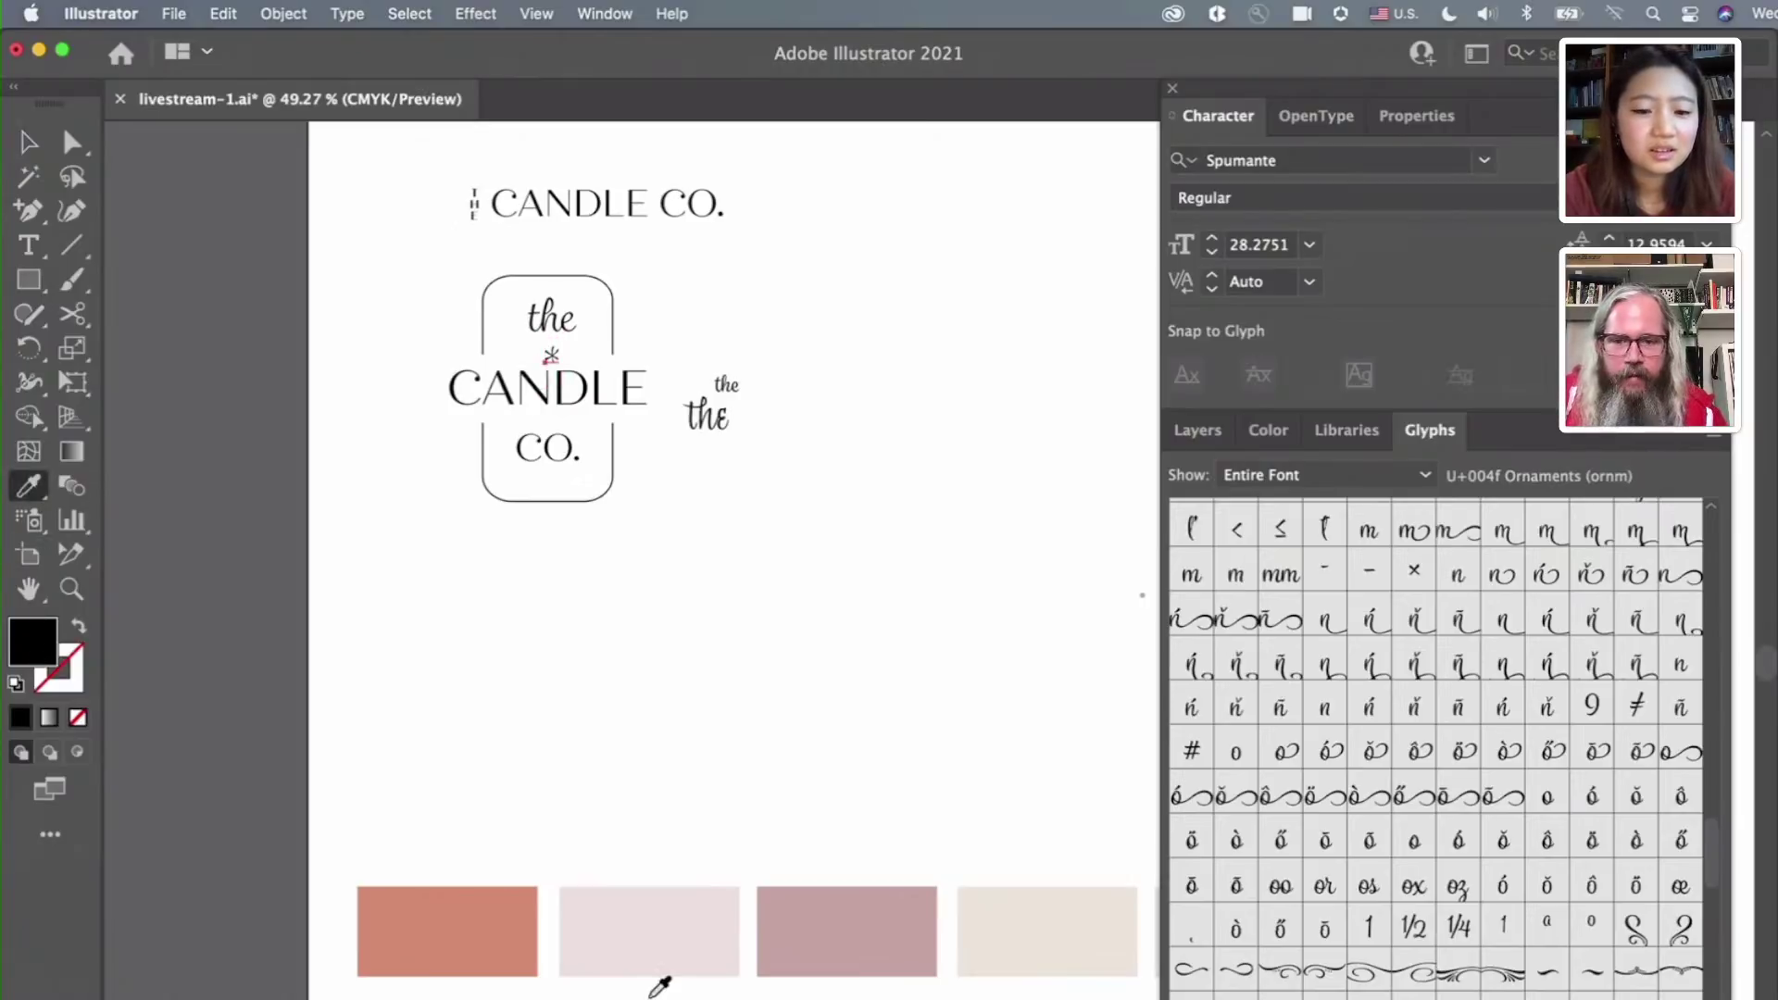
pyautogui.click(714, 936)
pyautogui.click(834, 930)
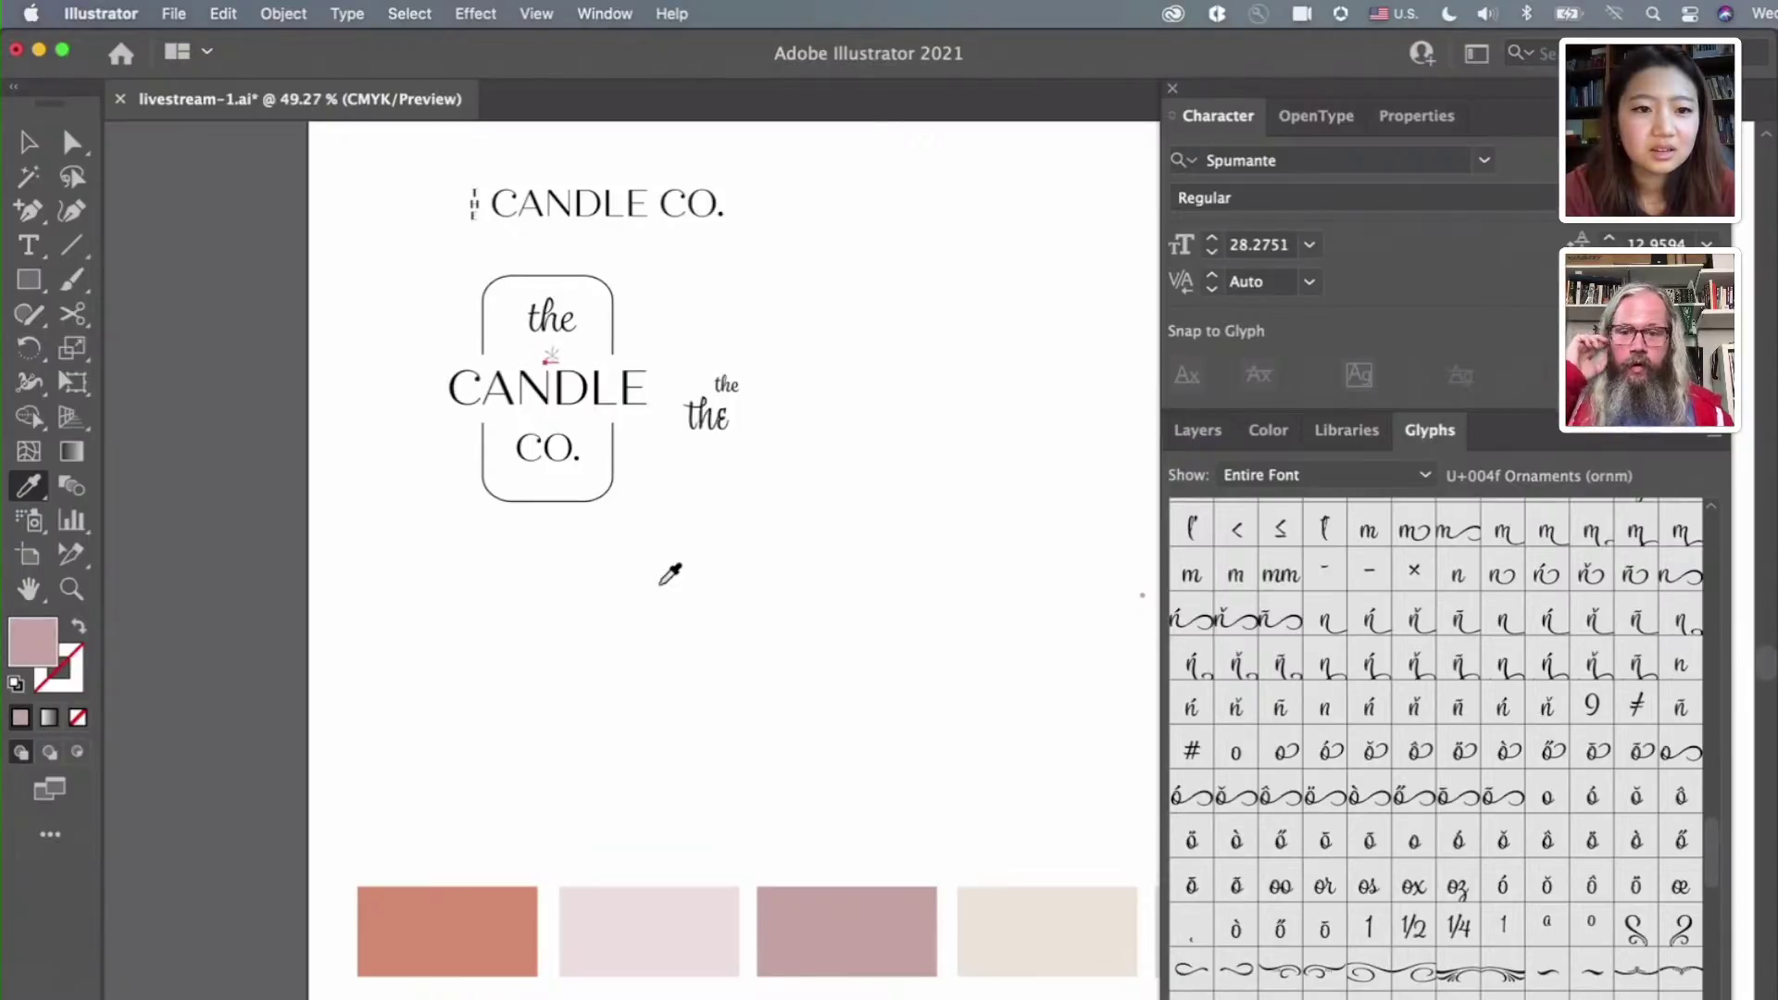
# Recolour "the", CANDLE and CO. in the framed logo with the coral sampled from the palette
pyautogui.scroll(1, 667, 572)
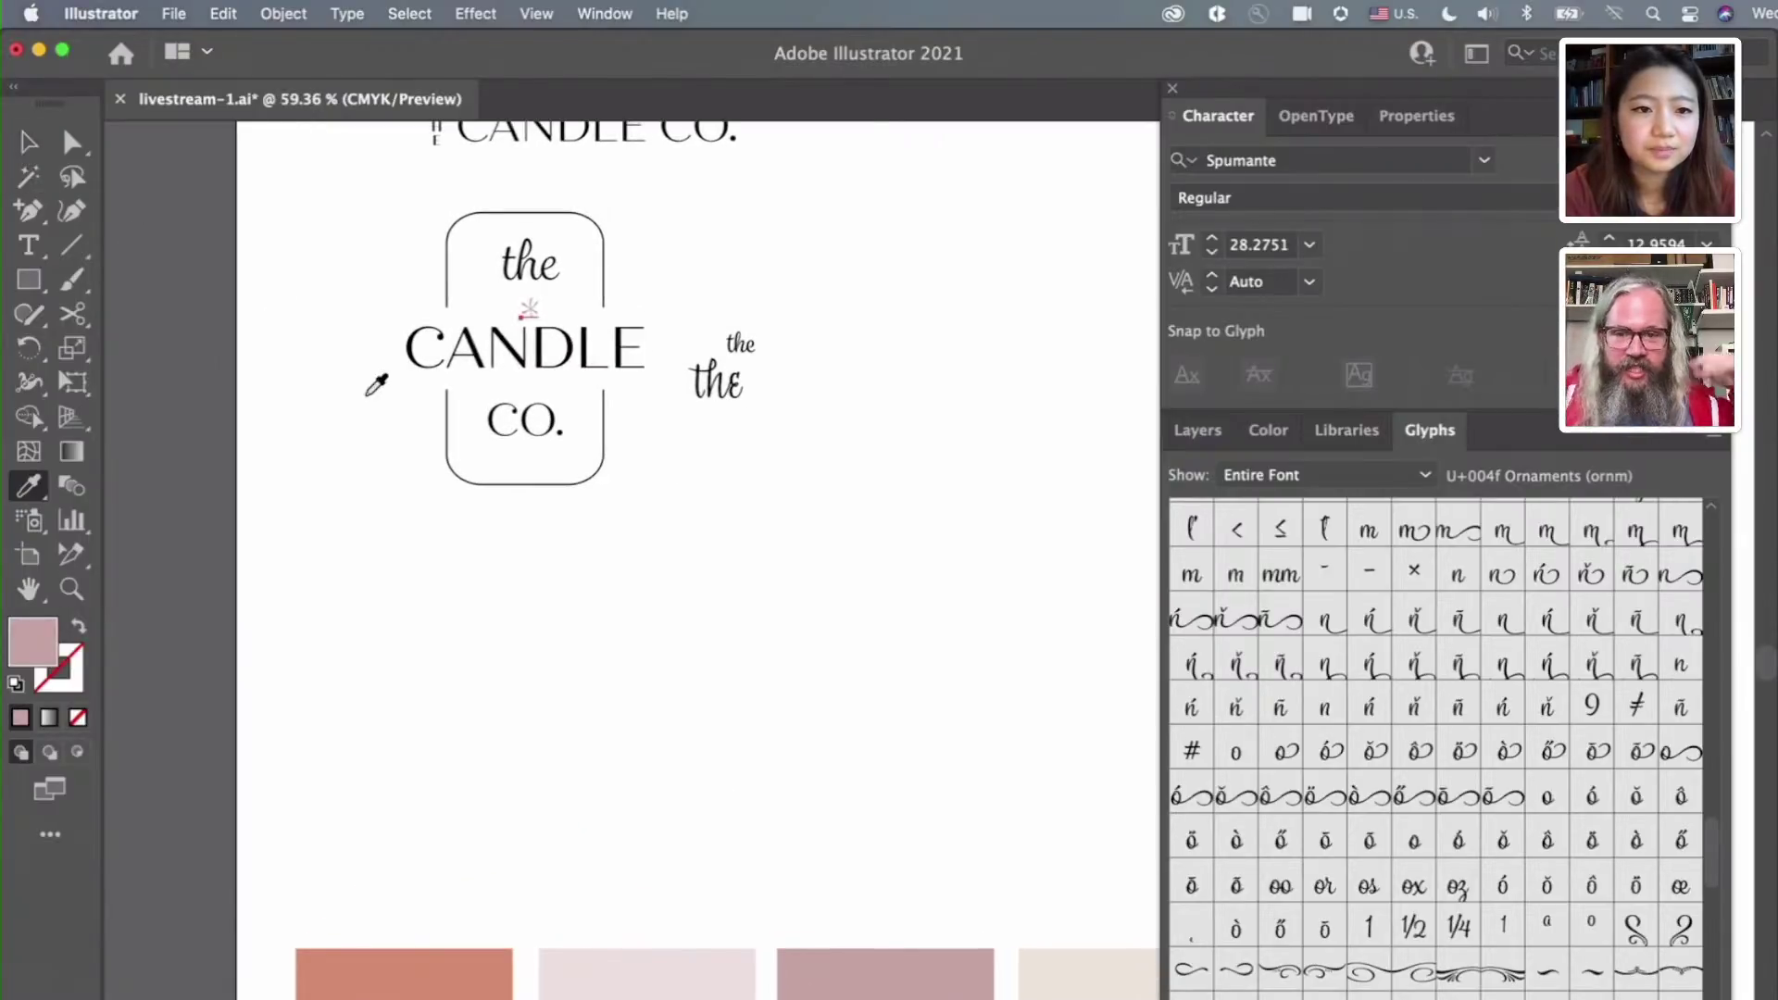
pyautogui.click(28, 142)
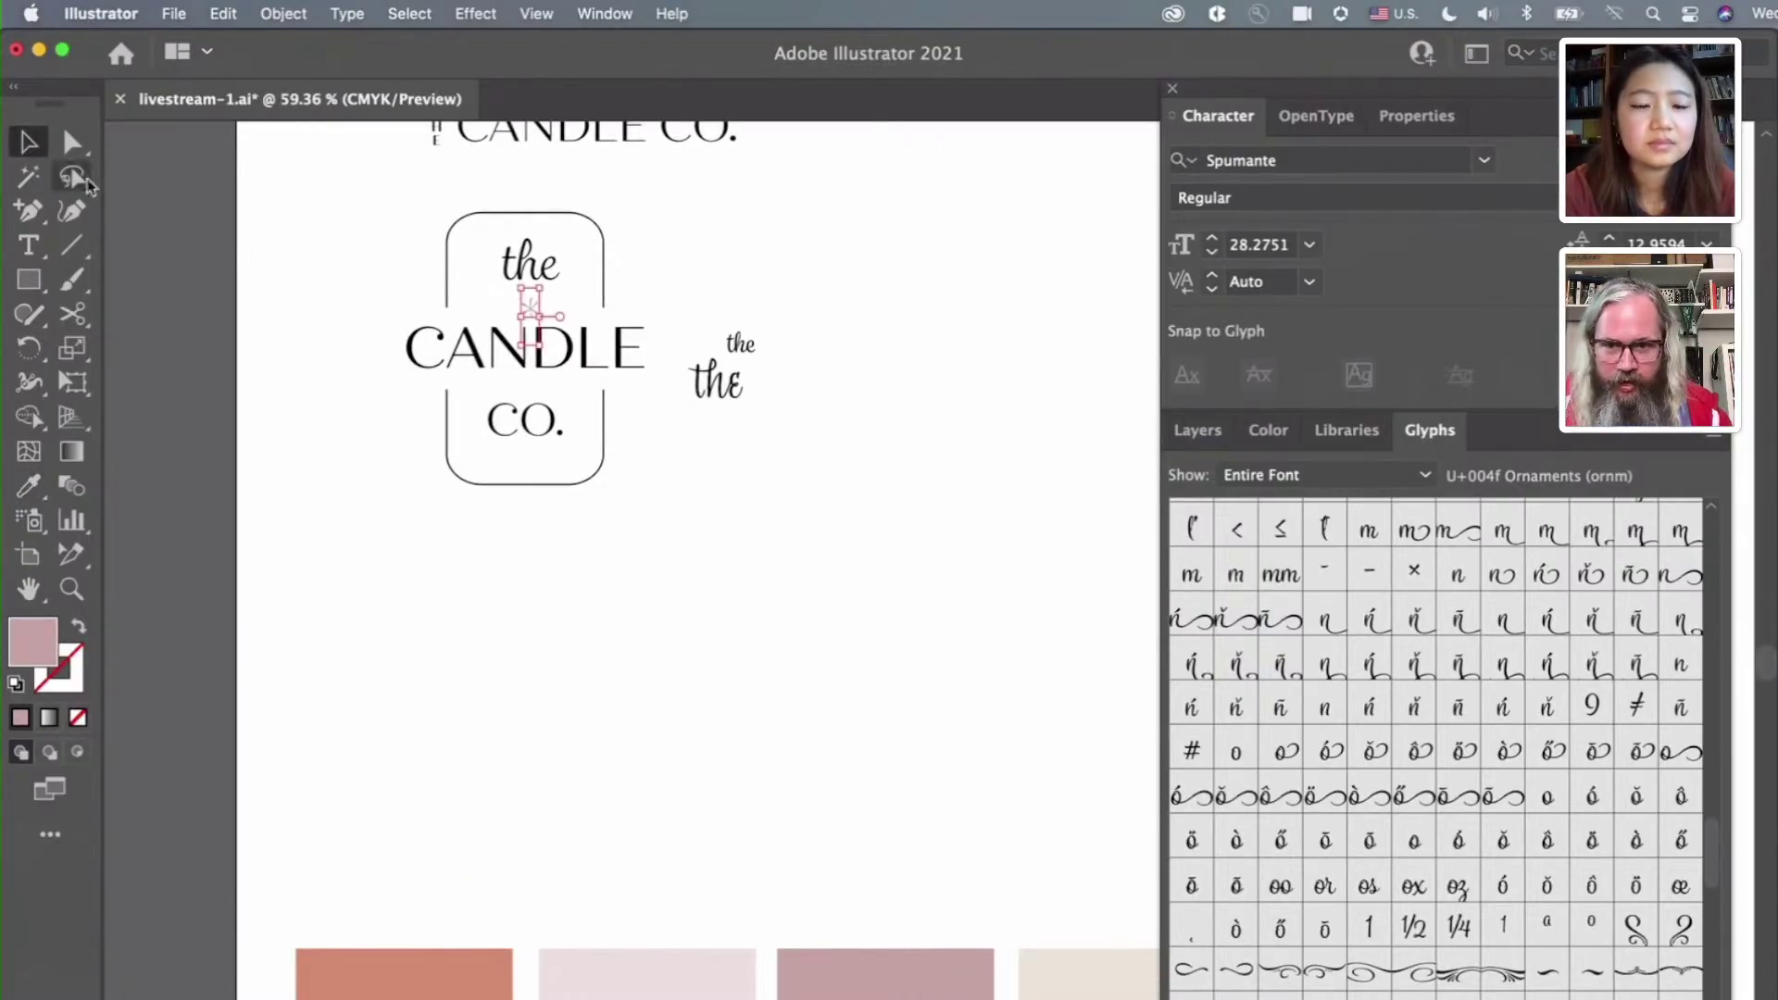
pyautogui.click(533, 268)
pyautogui.keyDown('shift'); pyautogui.click(574, 368); pyautogui.keyUp('shift')
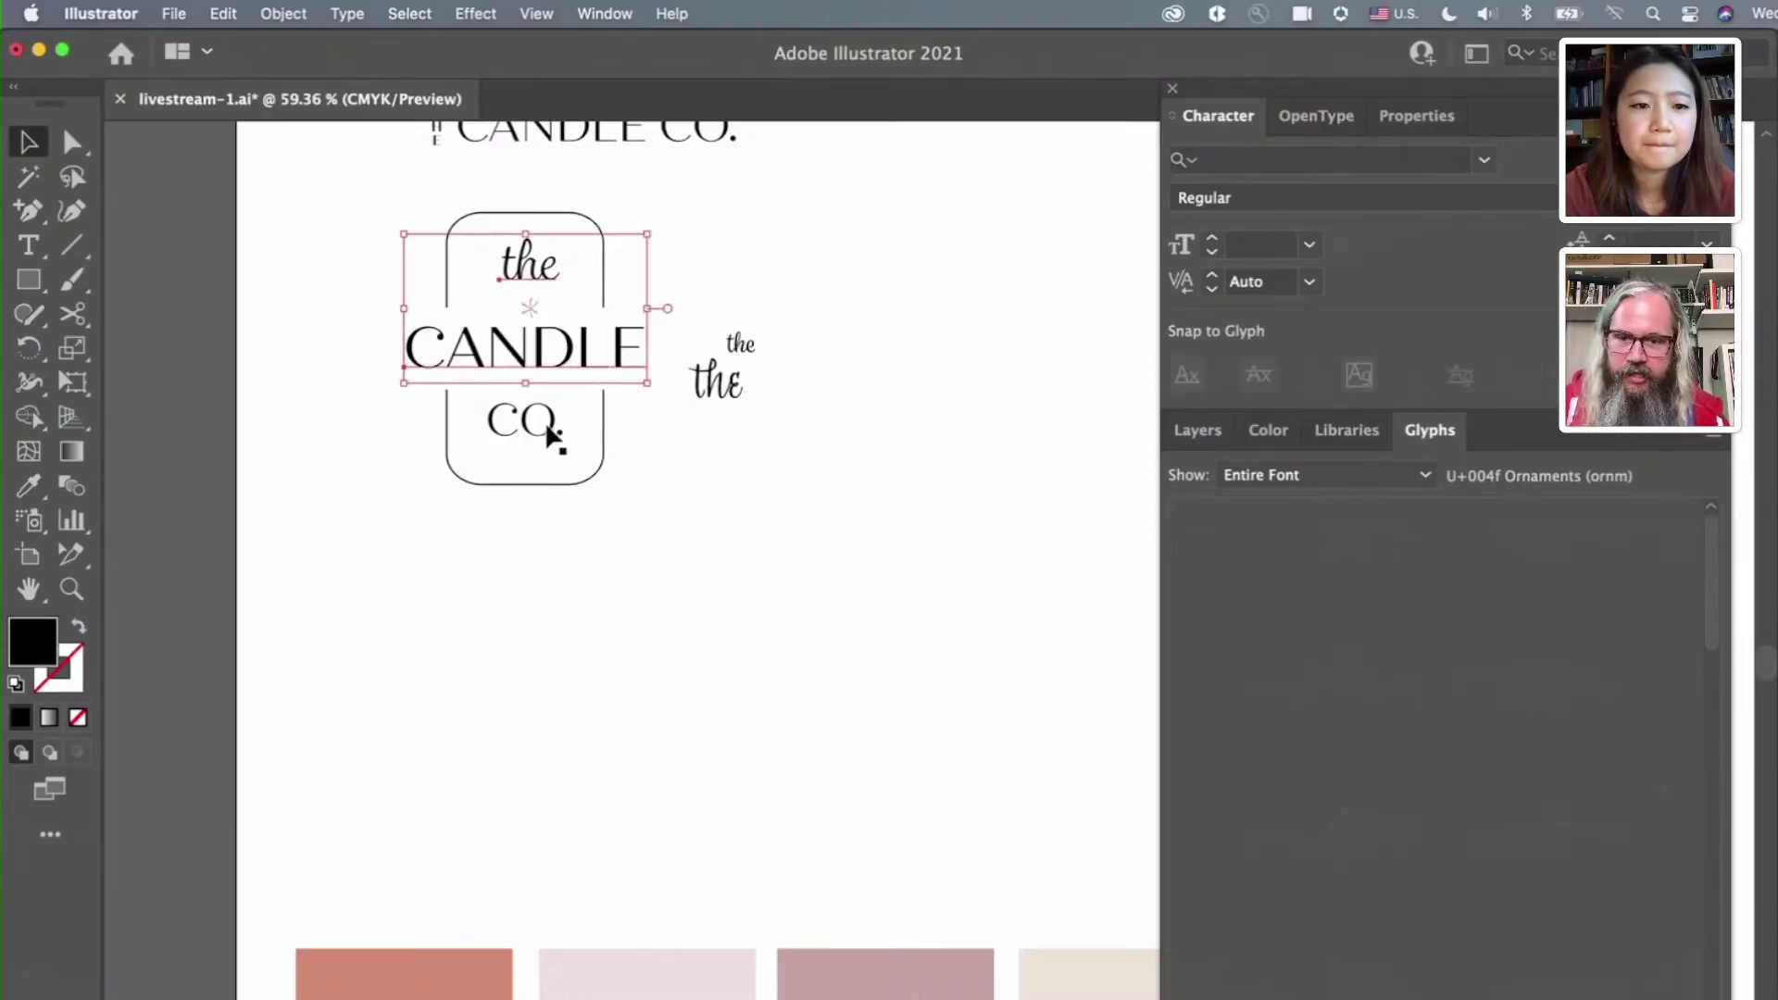
pyautogui.click(29, 487)
pyautogui.click(471, 980)
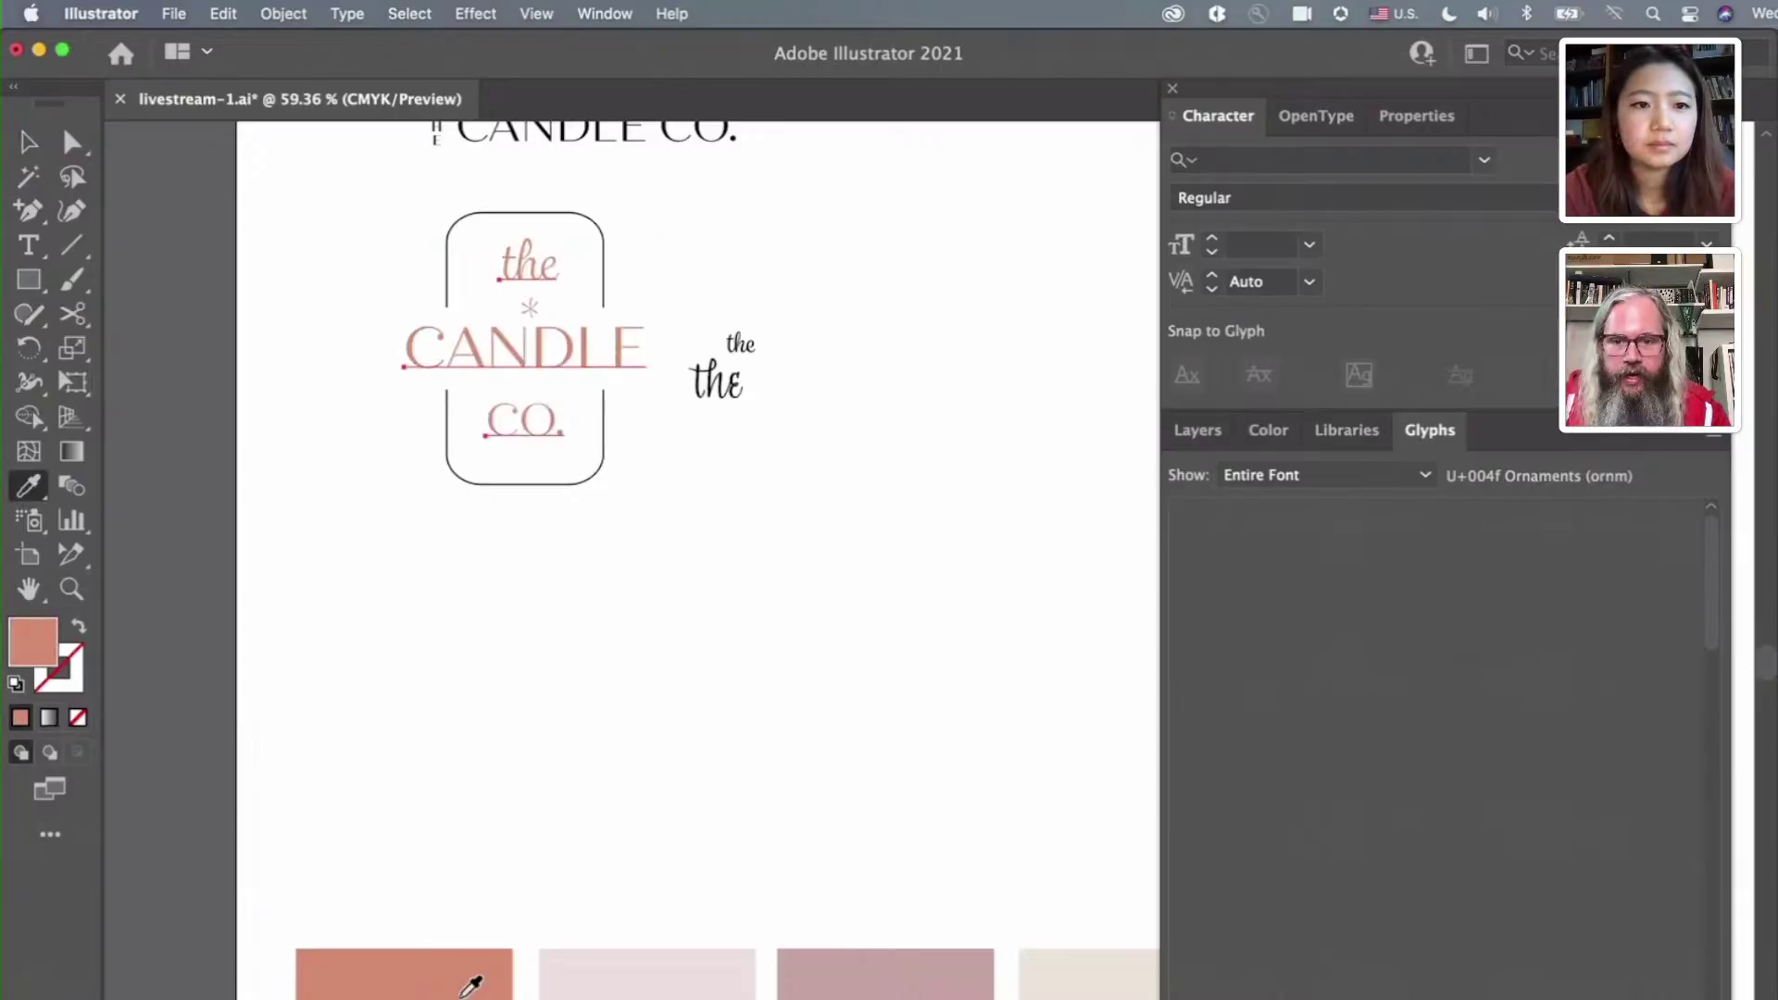
# Give the rounded frame a stroke in the palette's pale pink, with no fill
pyautogui.click(27, 141)
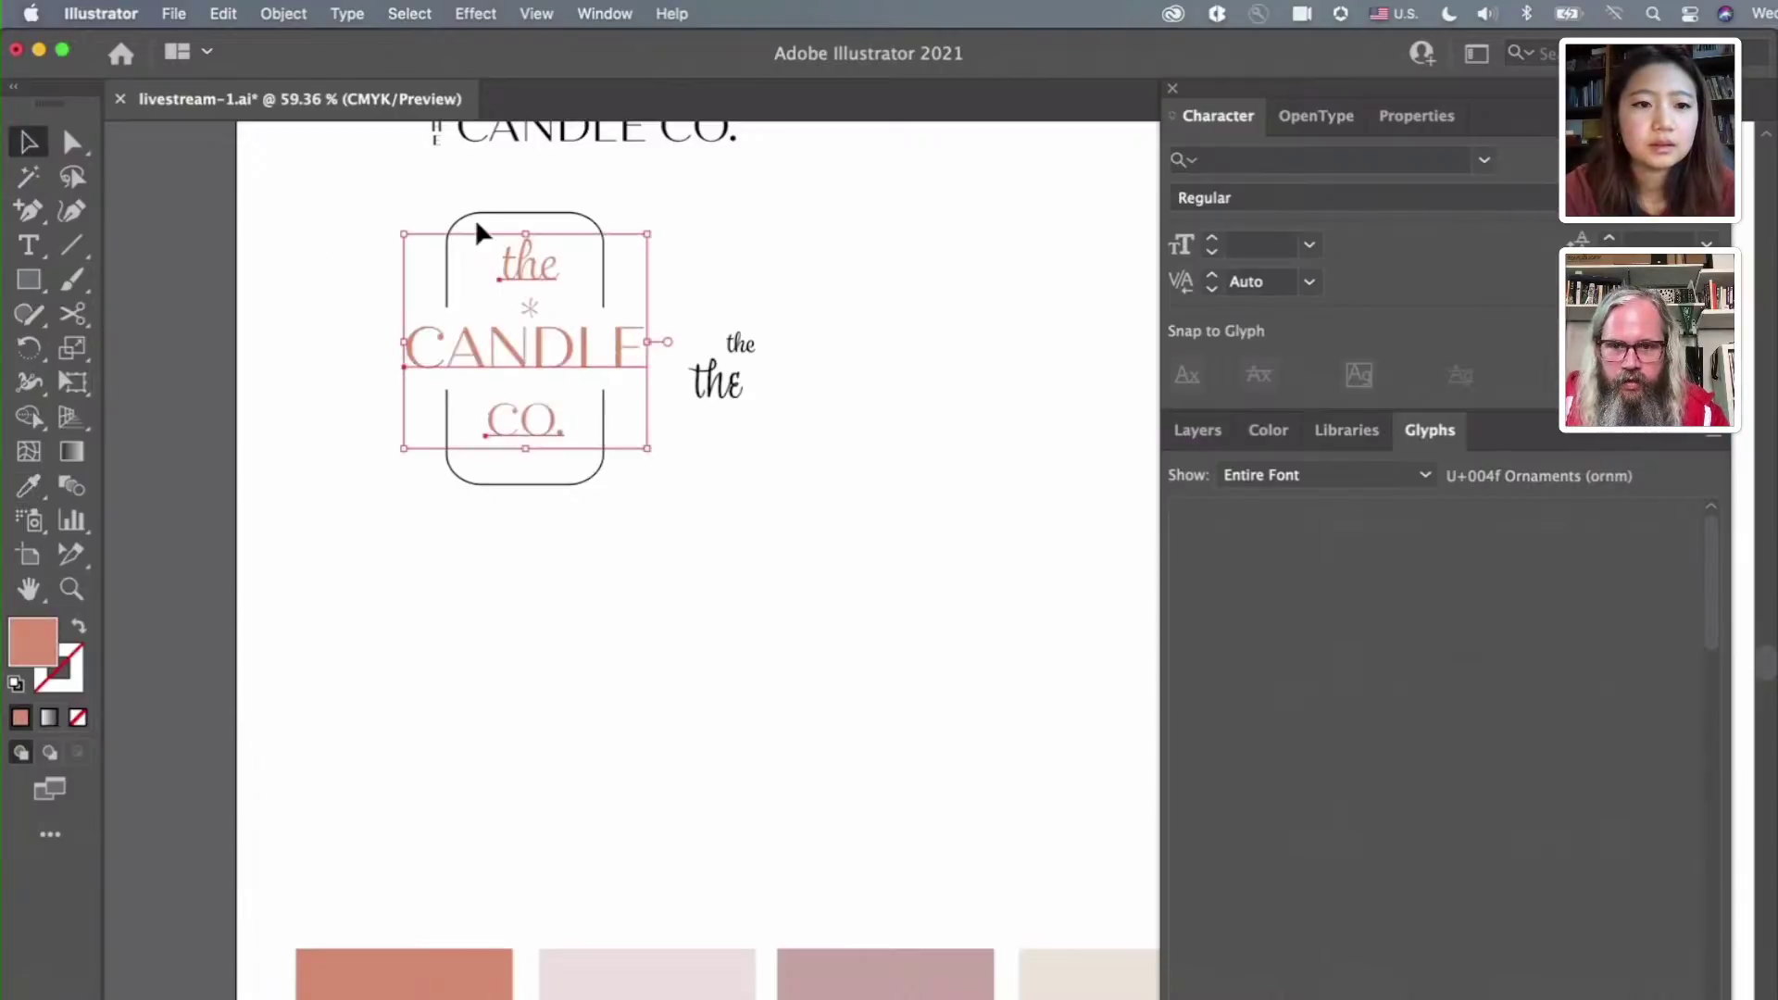
pyautogui.click(528, 306)
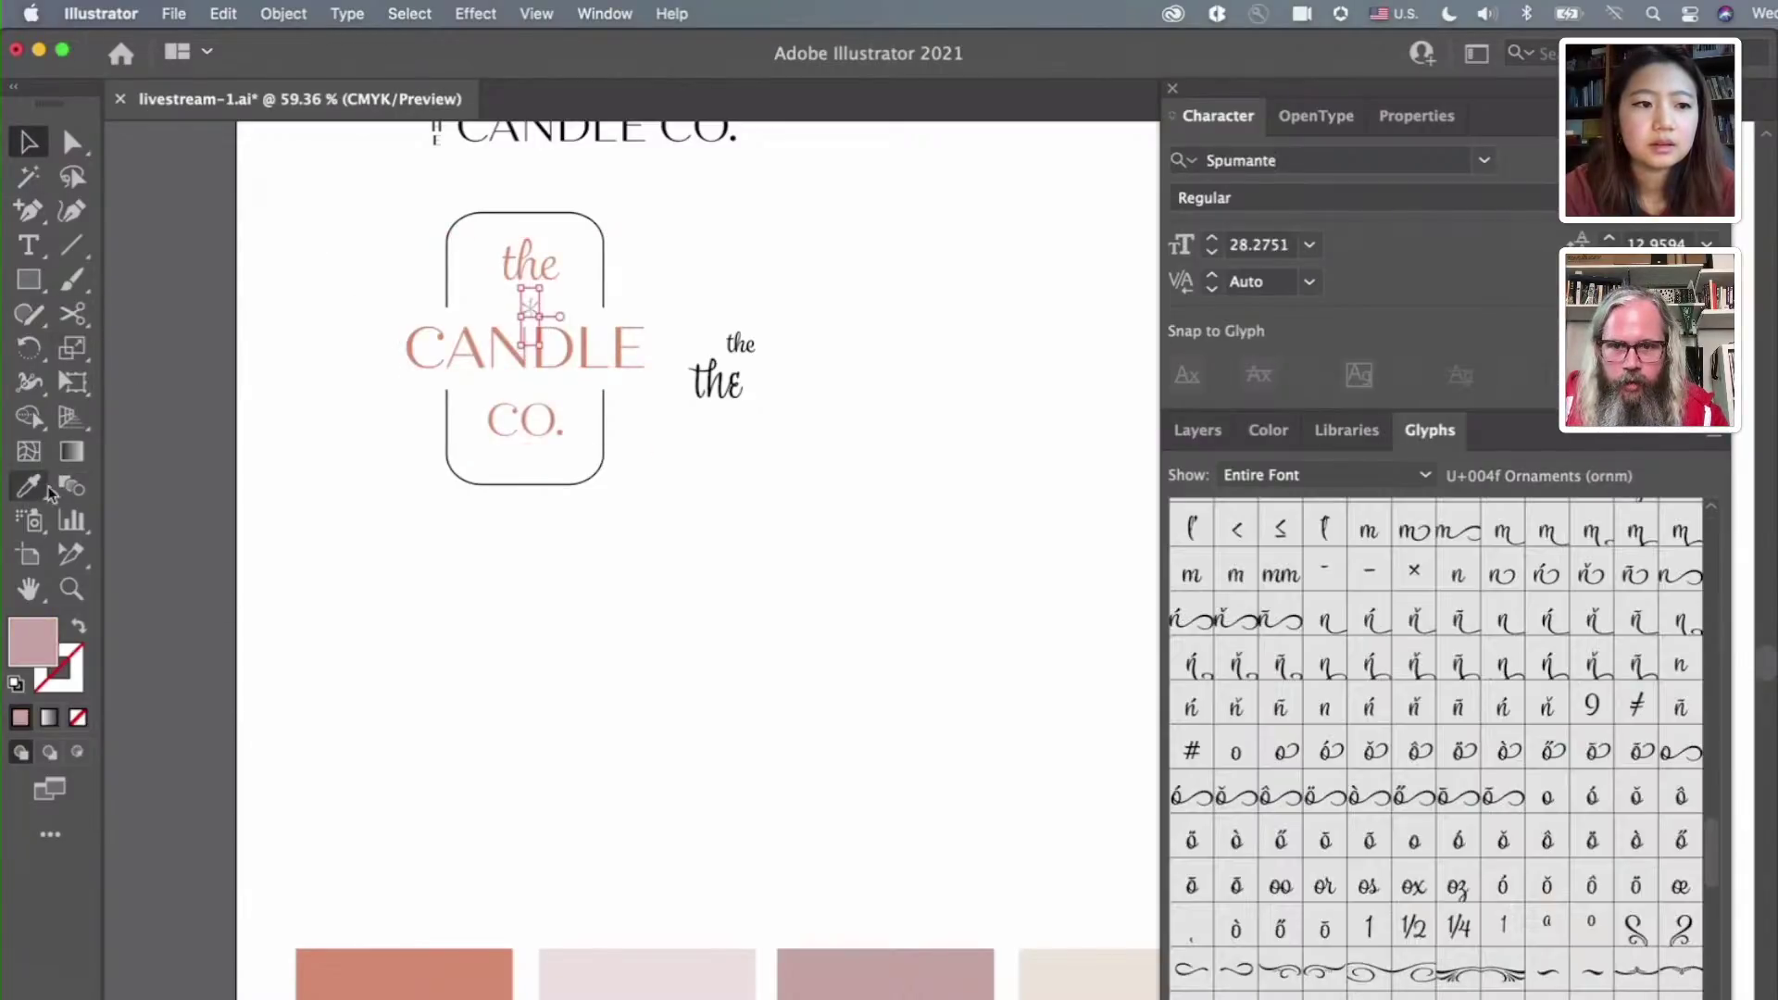
pyautogui.click(445, 418)
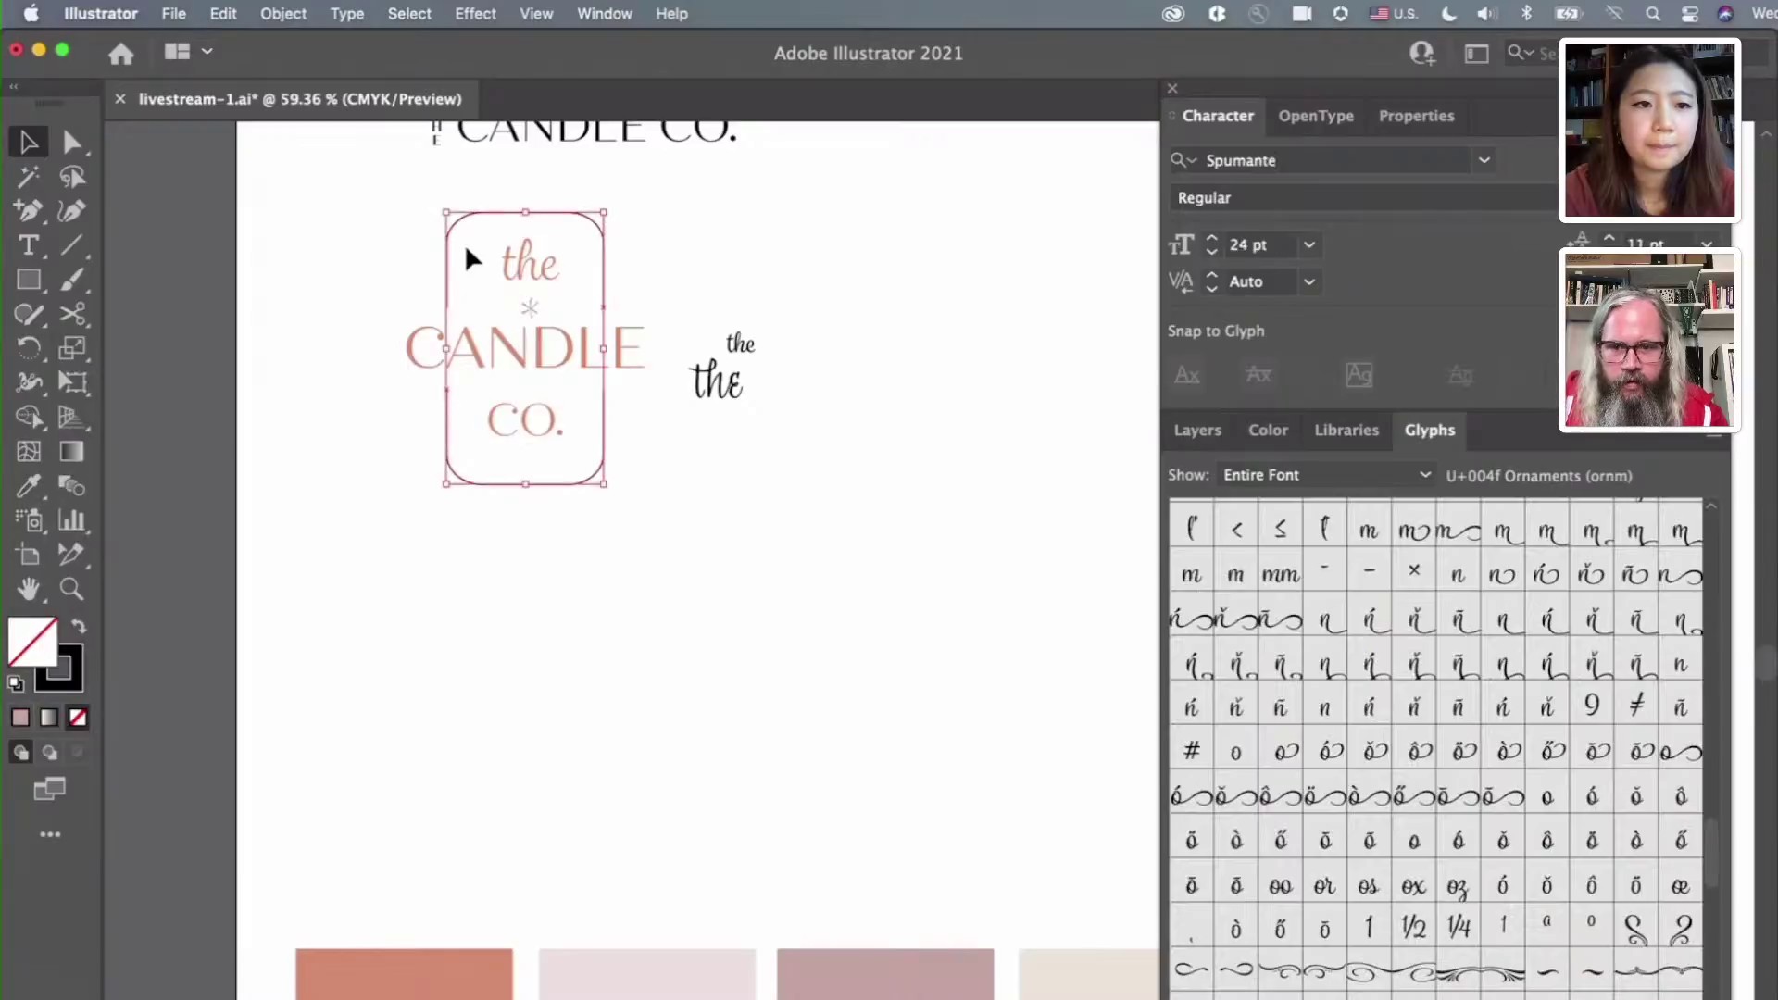
pyautogui.click(31, 485)
pyautogui.click(687, 982)
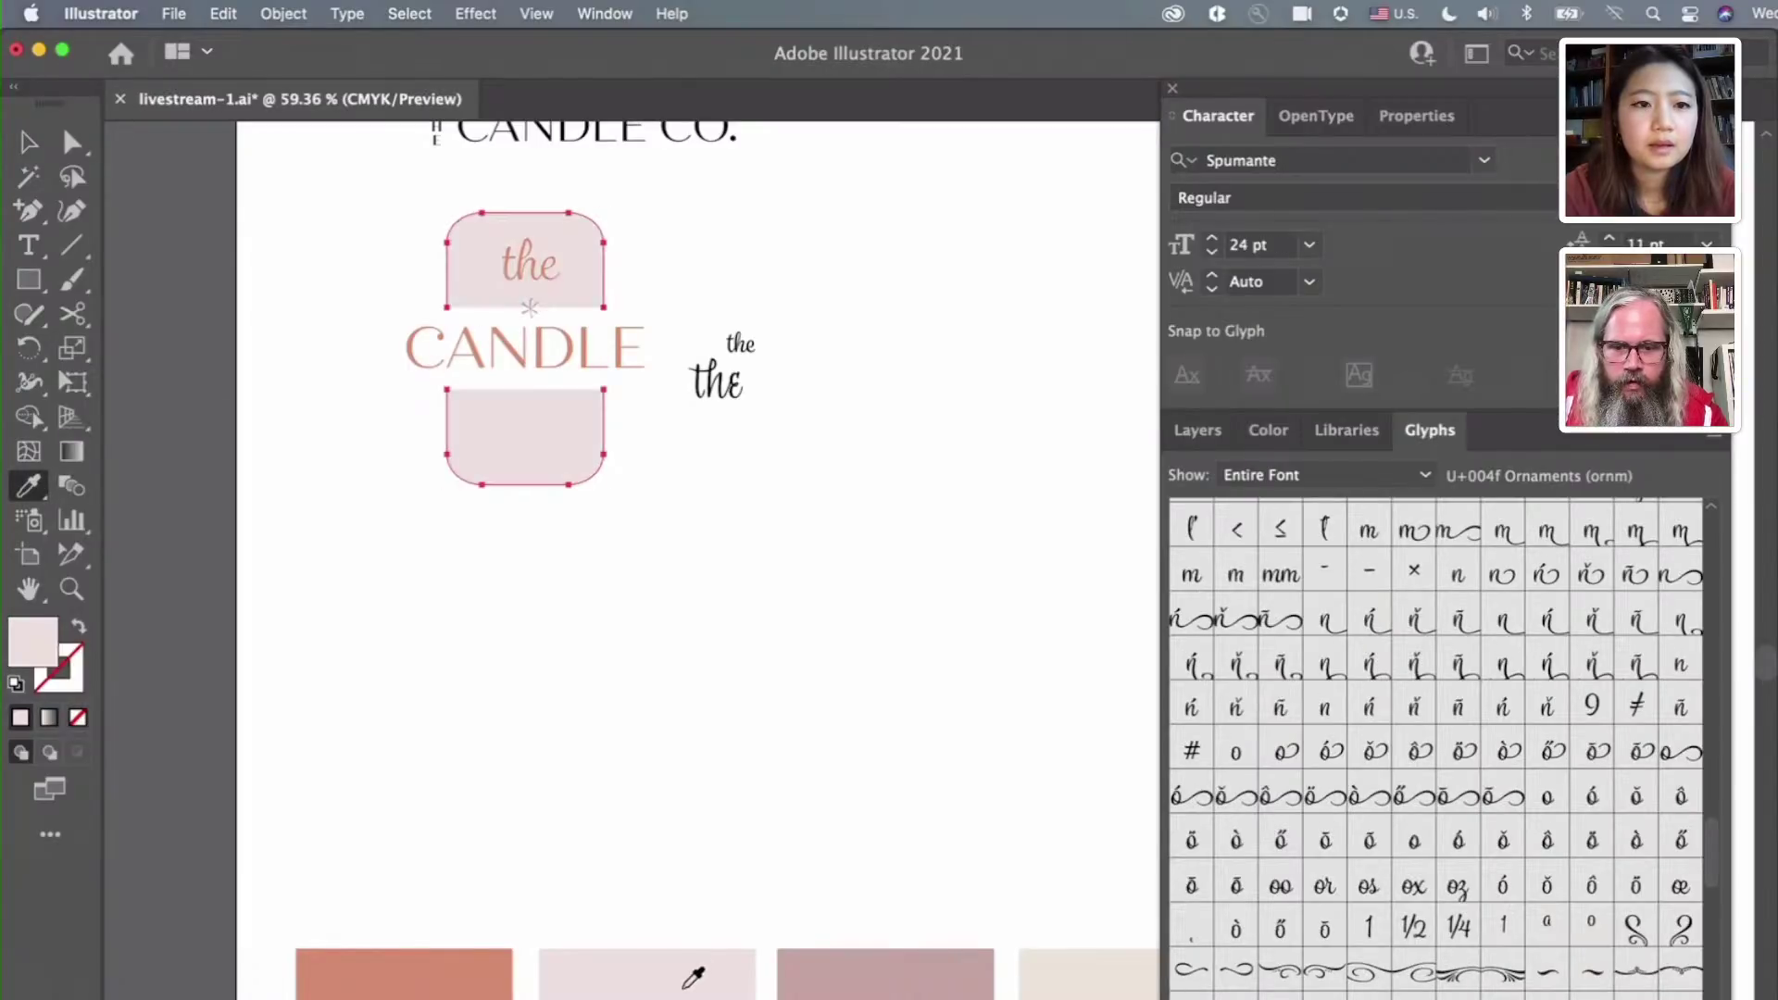
pyautogui.click(78, 627)
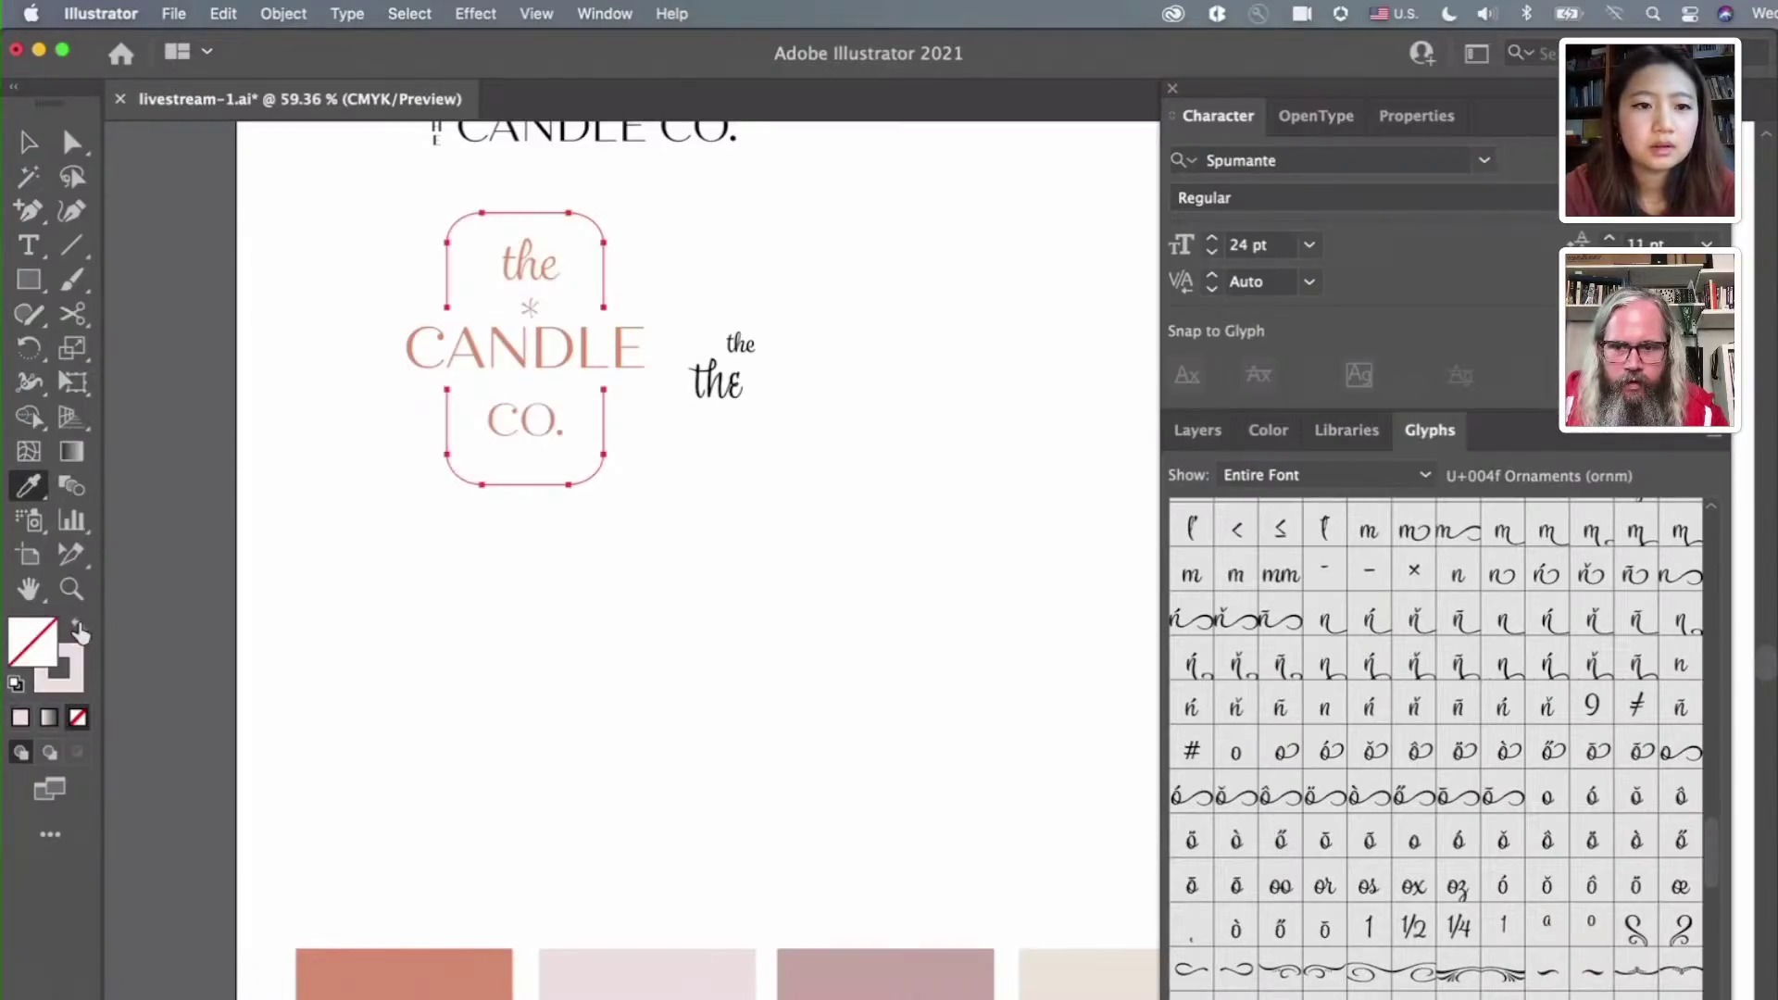
pyautogui.click(37, 154)
pyautogui.click(328, 313)
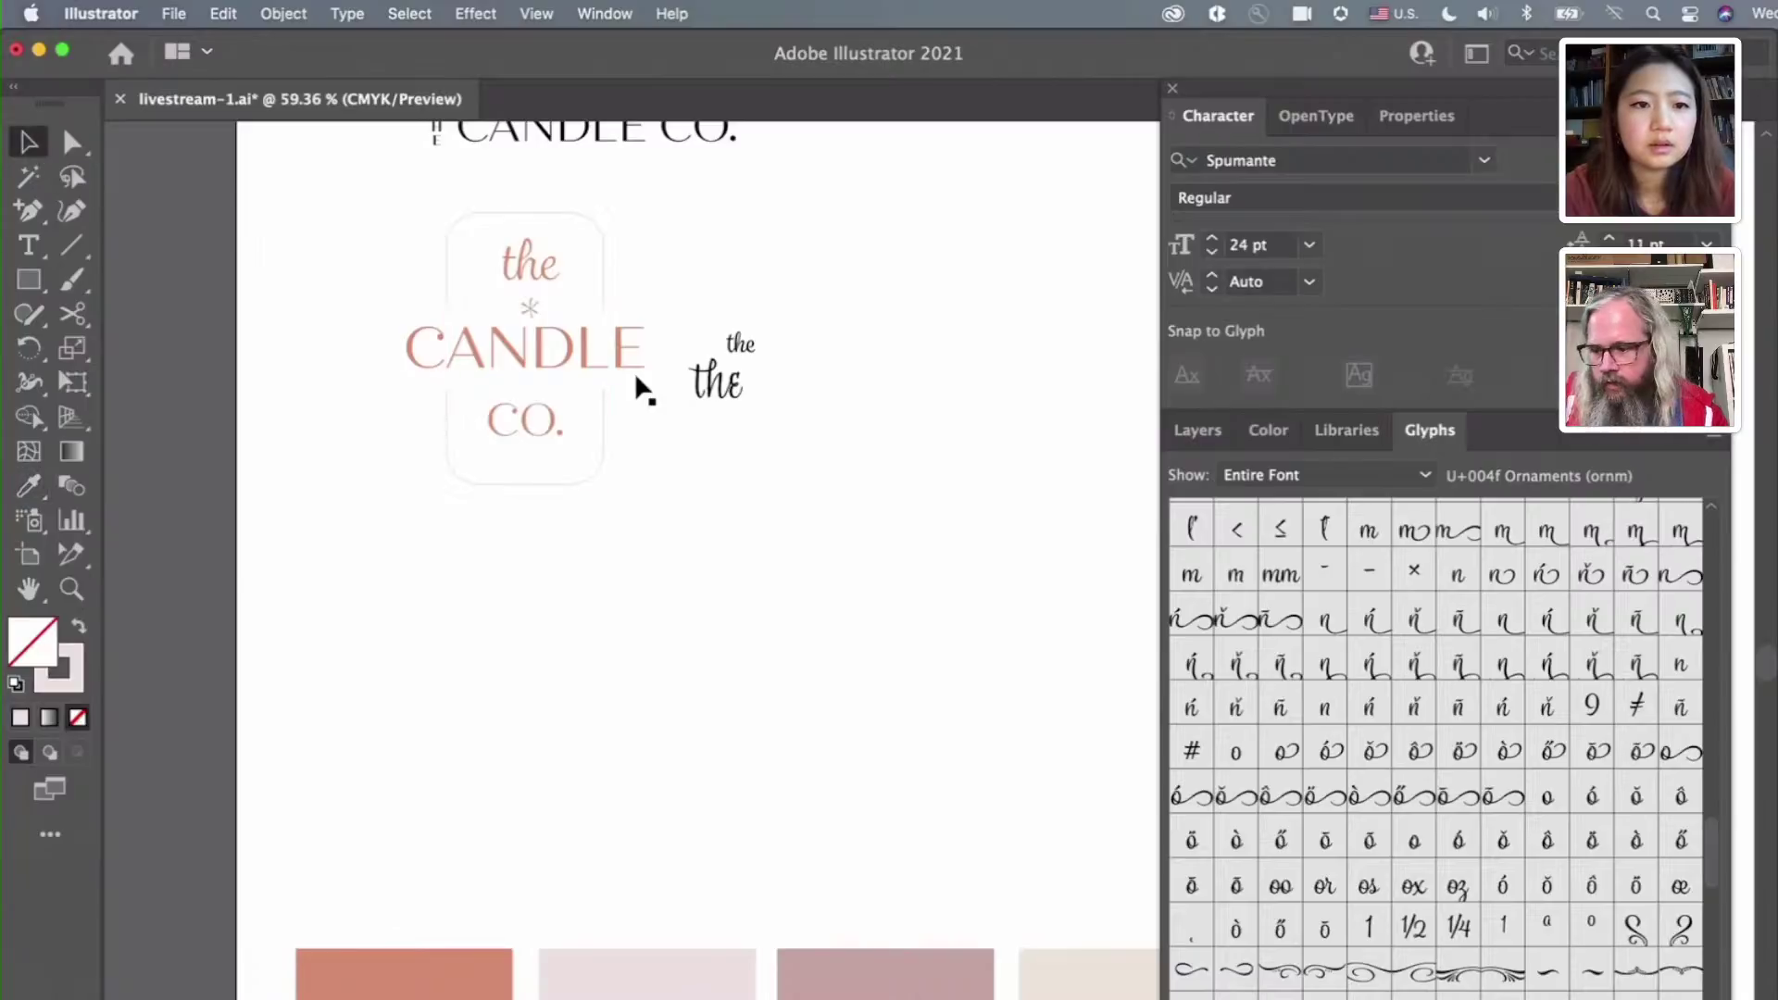
# Move the asterisk back beside "the" and shift "the" left and slightly down so both sit above CANDLE
pyautogui.scroll(4, 573, 223)
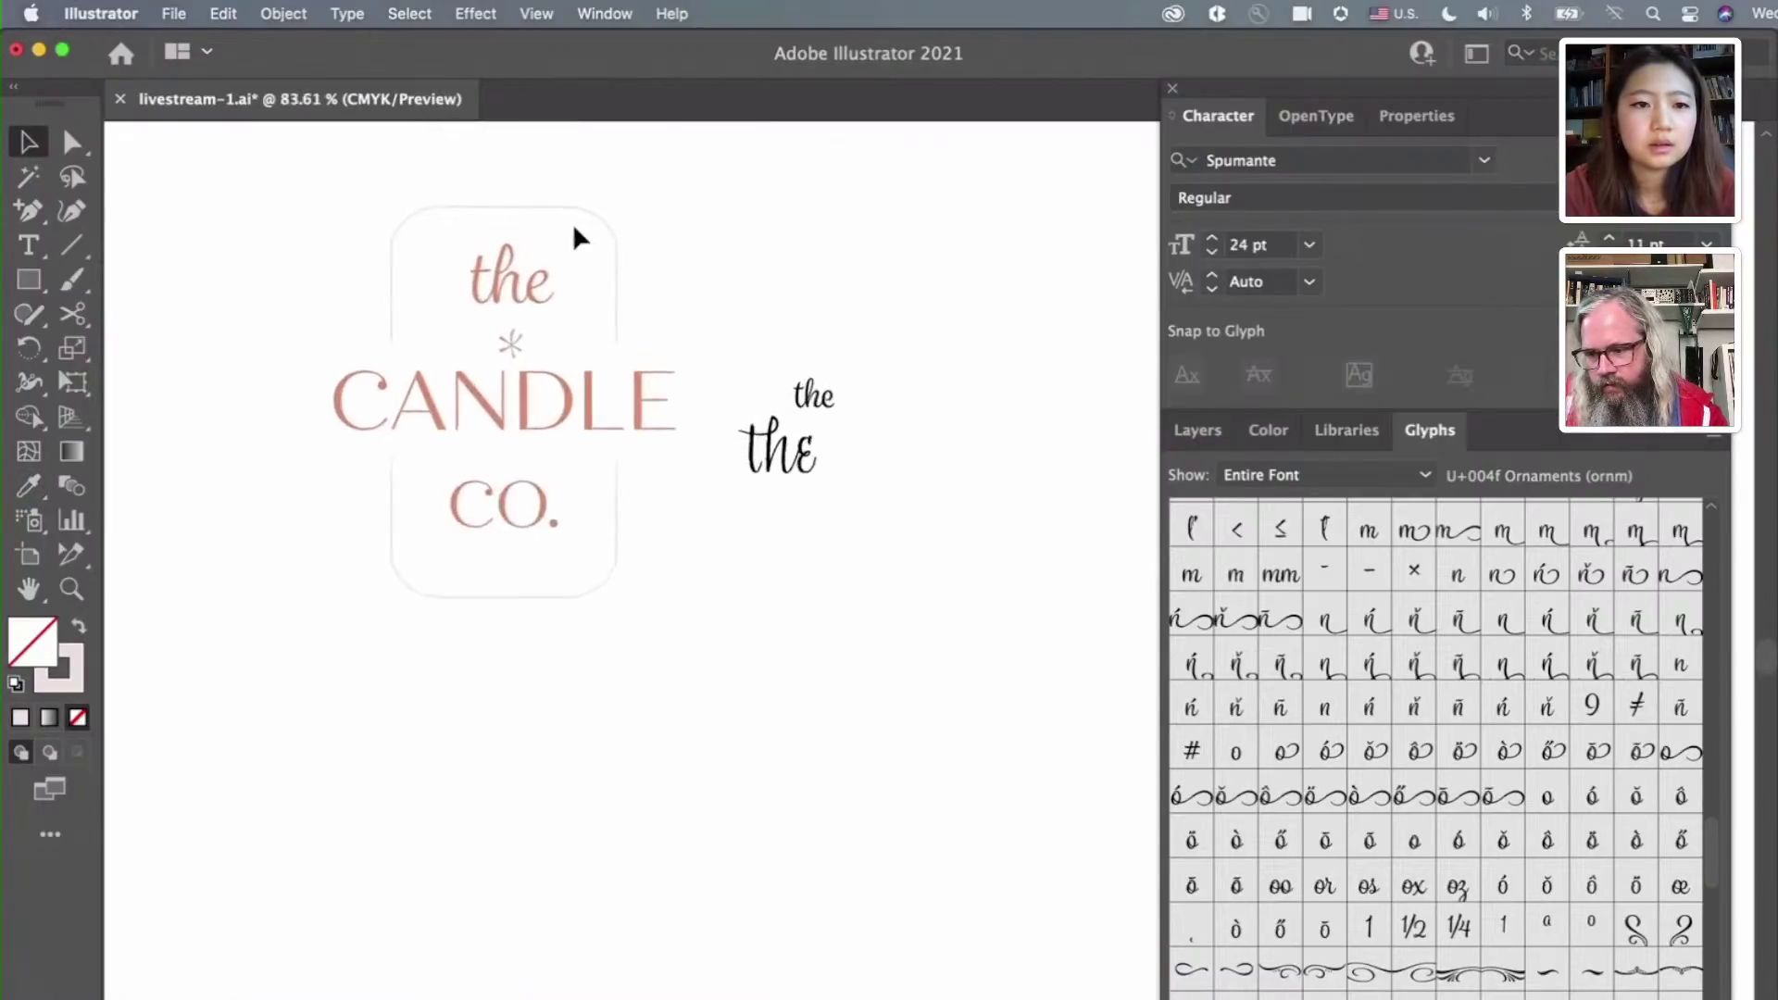
pyautogui.moveTo(539, 365); pyautogui.dragTo(590, 287)
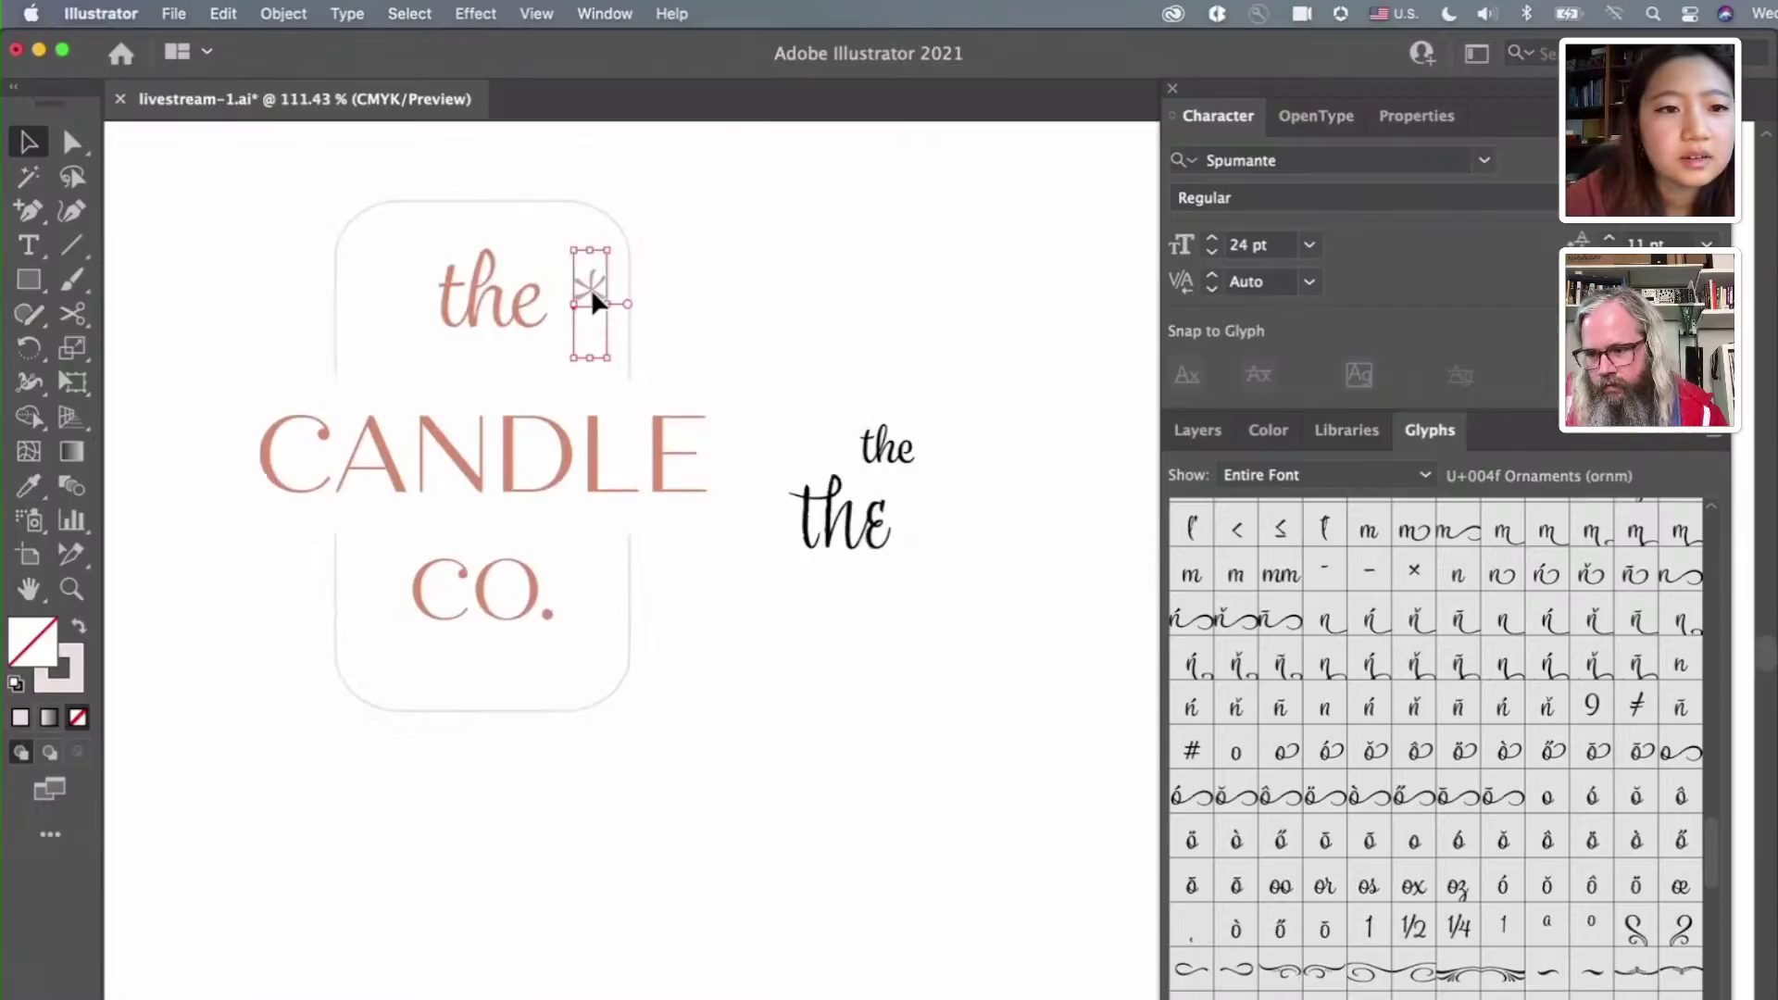
pyautogui.moveTo(476, 302); pyautogui.dragTo(424, 330)
pyautogui.moveTo(595, 292); pyautogui.dragTo(565, 296)
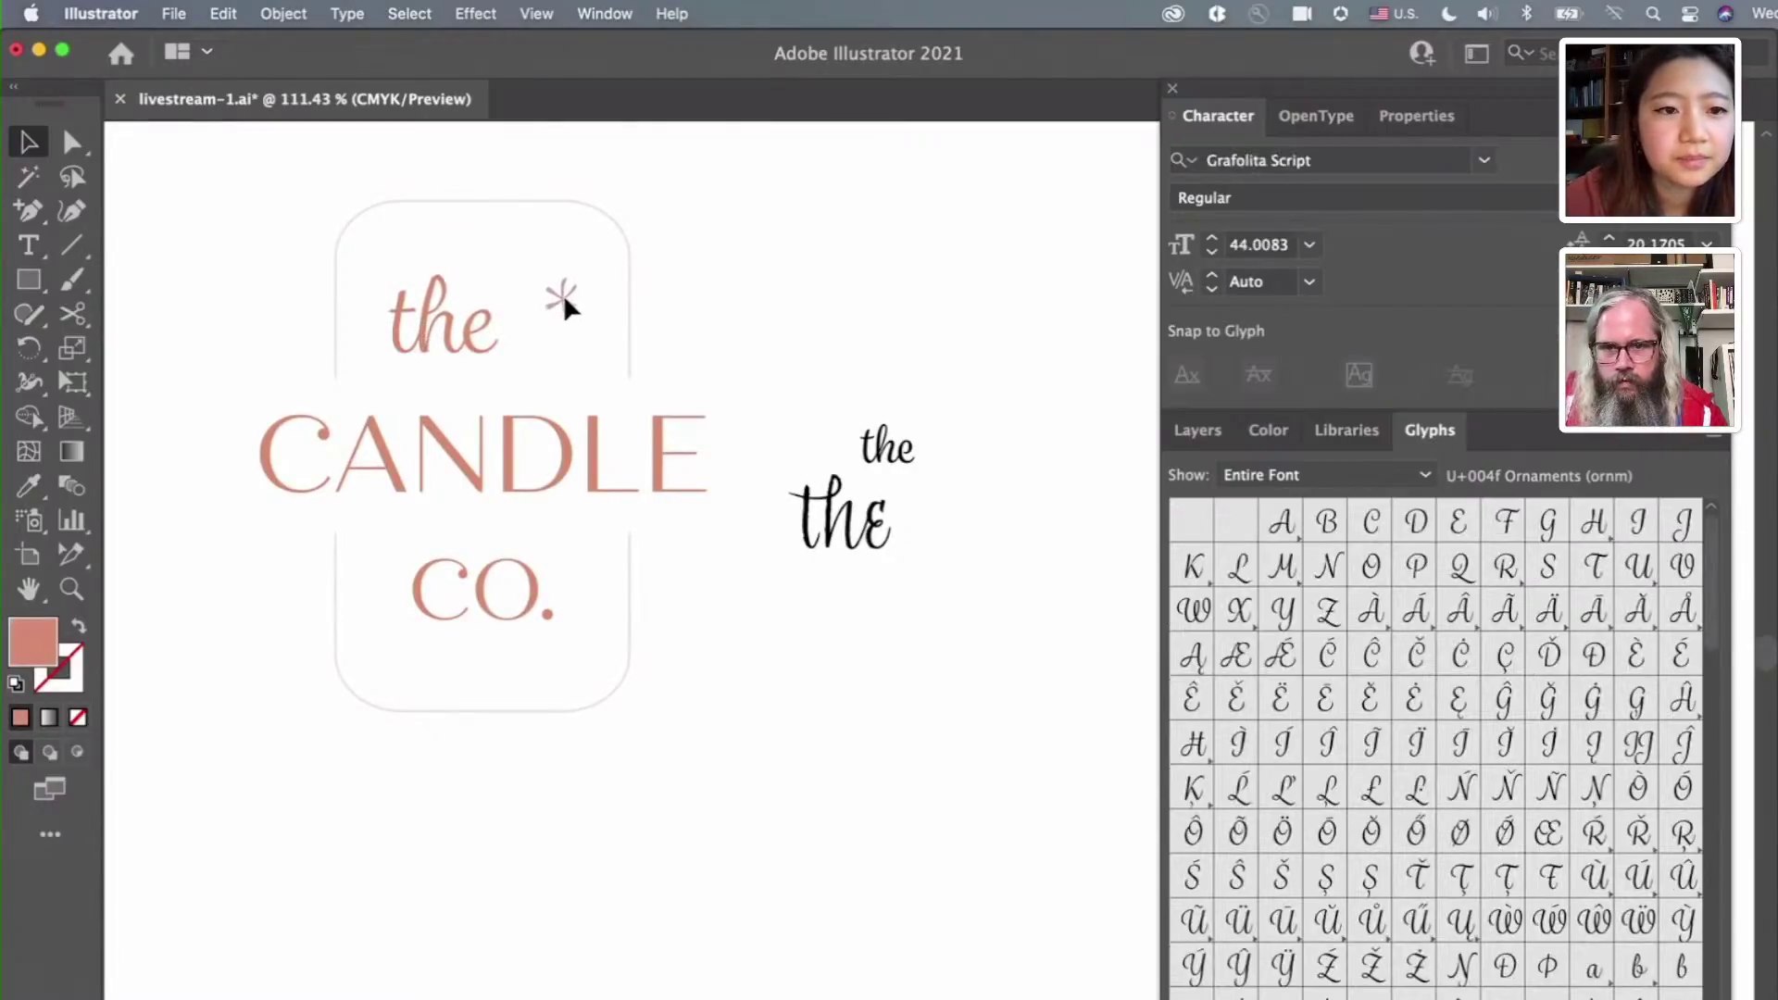
pyautogui.click(550, 313)
pyautogui.scroll(-3, 565, 343)
pyautogui.click(695, 616)
# Examine the recoloured framed logo alongside the horizontal wordmark and the font samples above it
pyautogui.scroll(1, 696, 613)
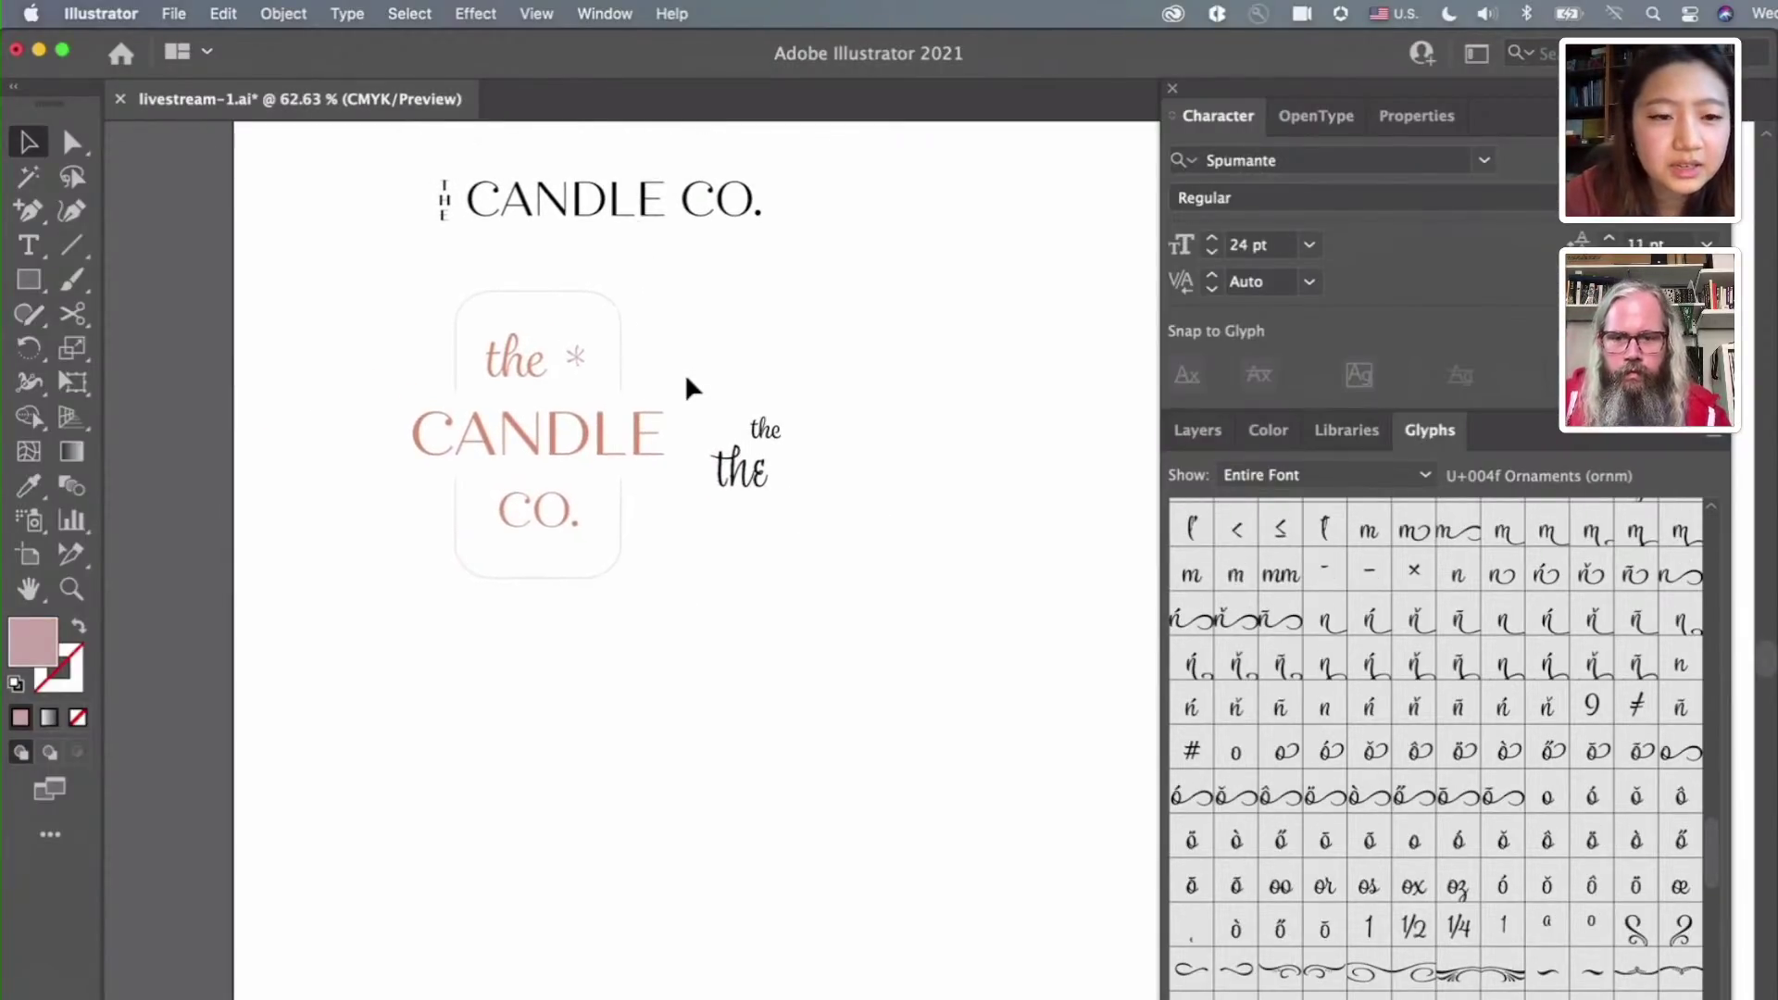
pyautogui.scroll(6, 687, 380)
pyautogui.hscroll(3, 687, 380)
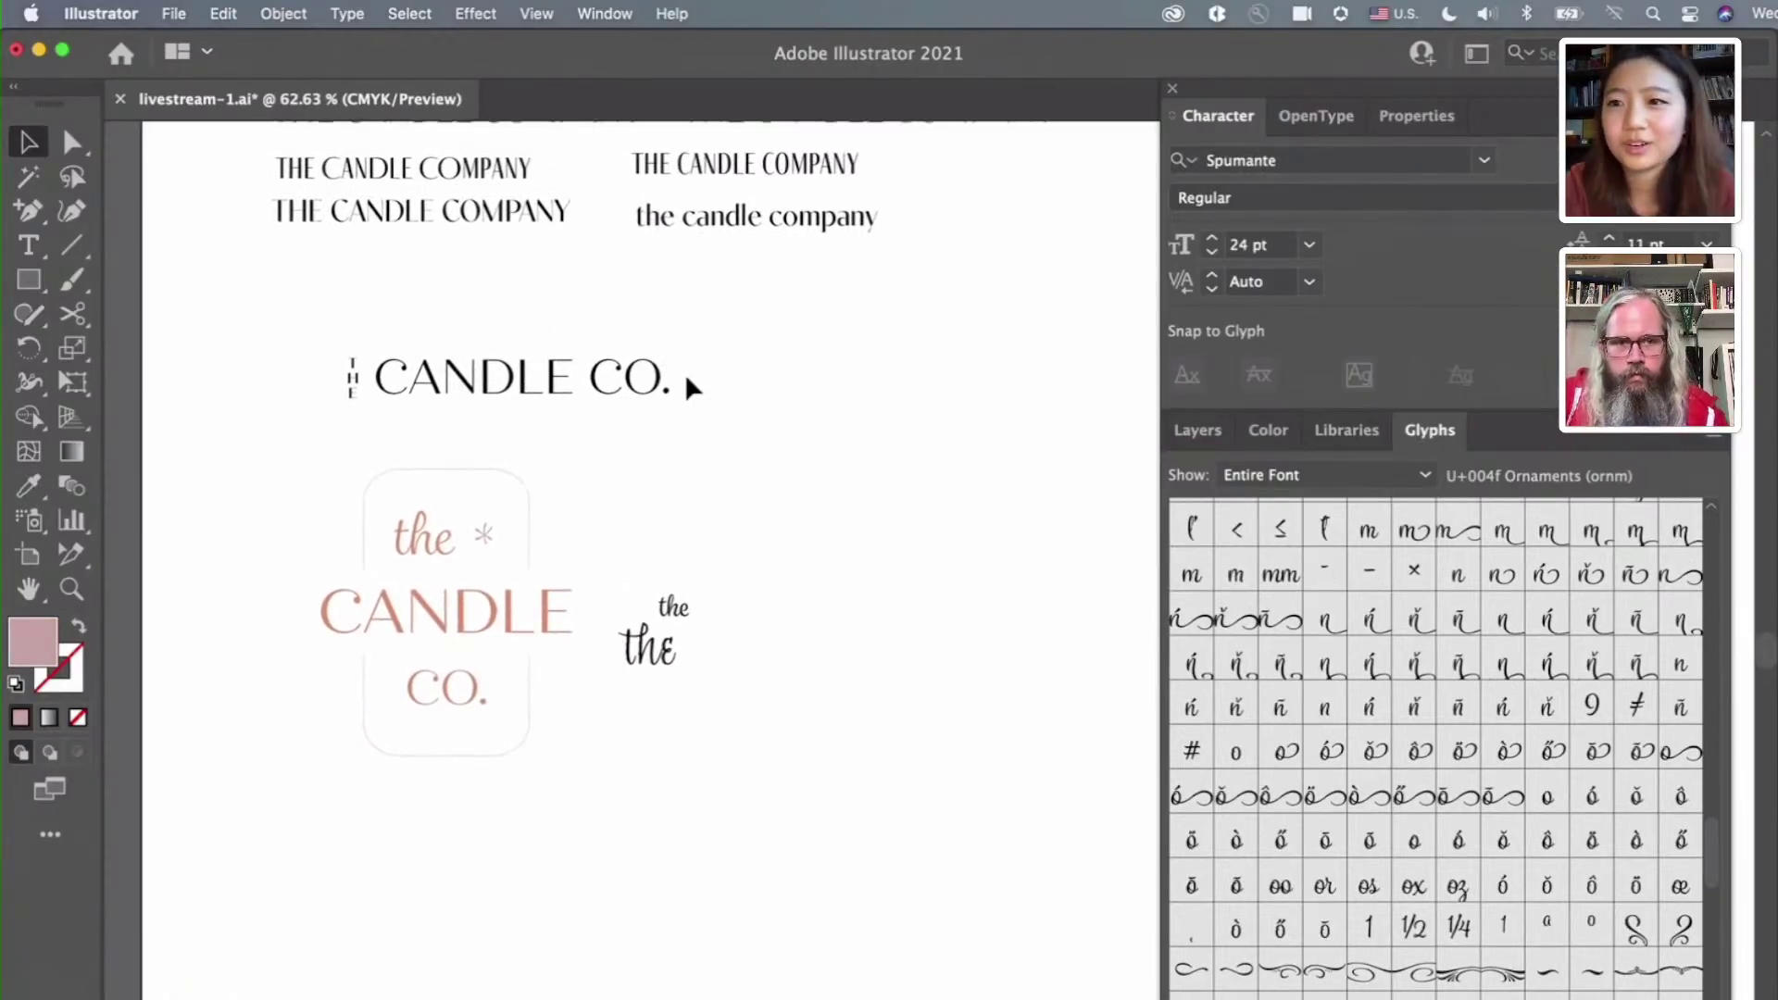
pyautogui.scroll(1, 709, 500)
pyautogui.hscroll(1, 710, 501)
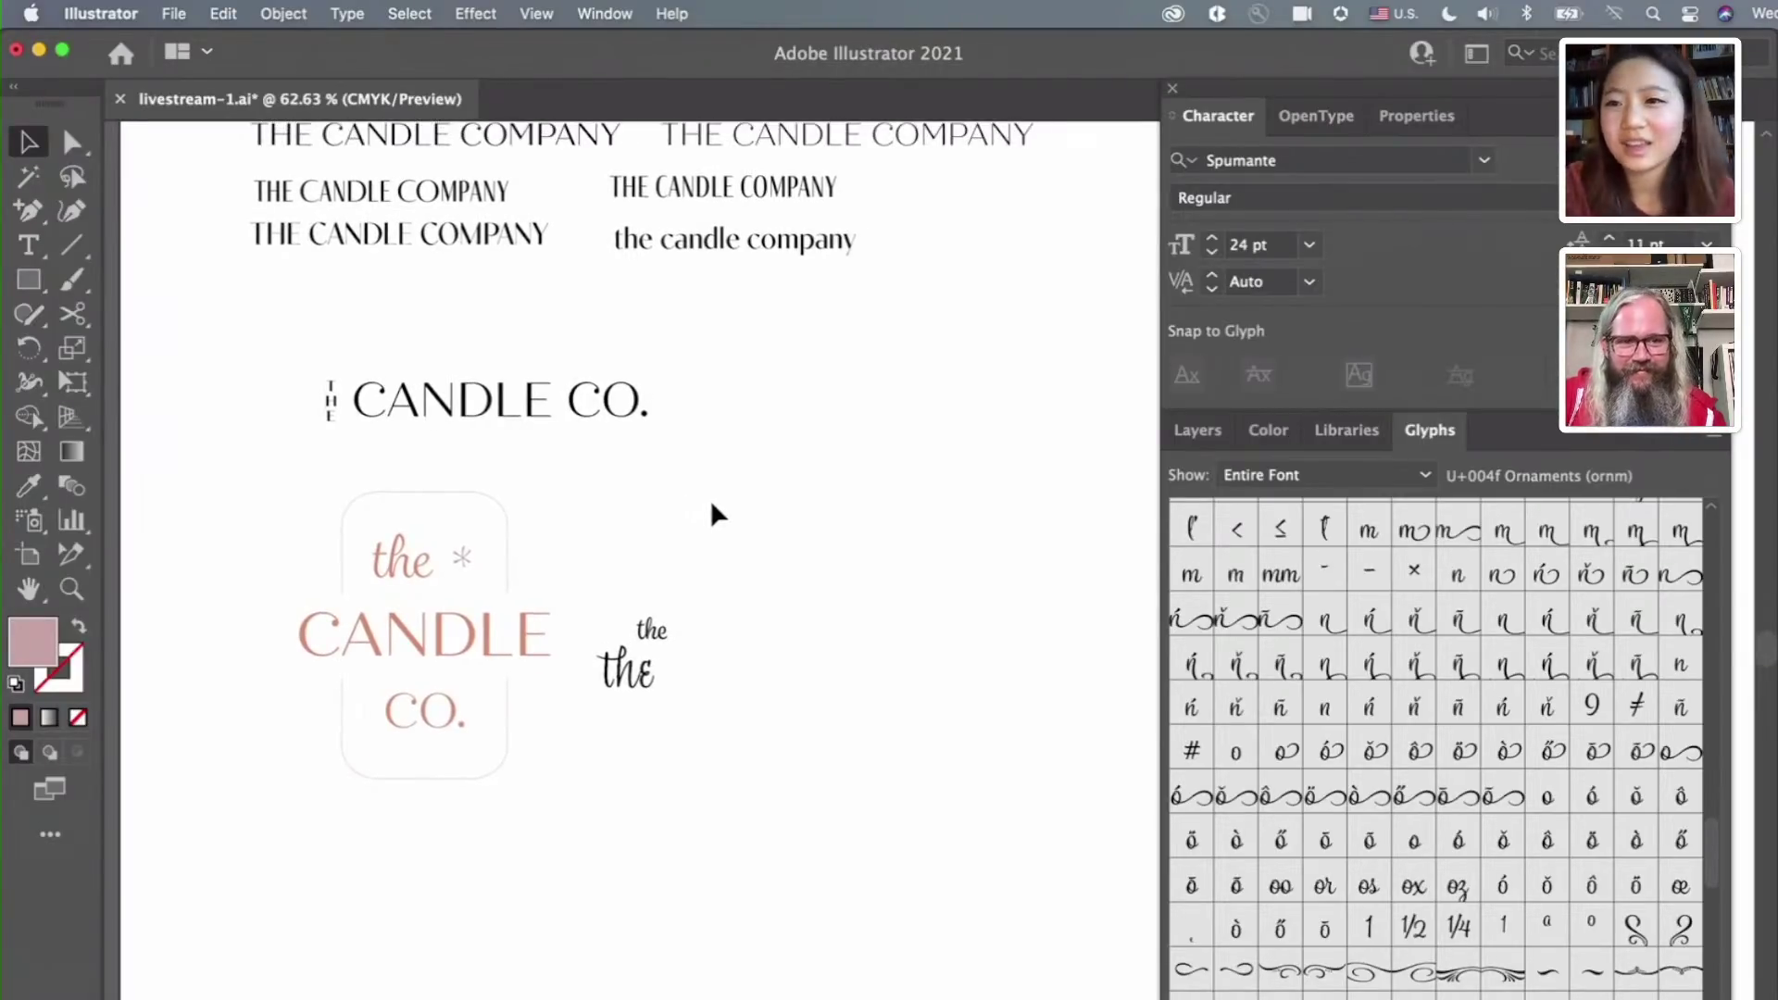
pyautogui.scroll(1, 713, 519)
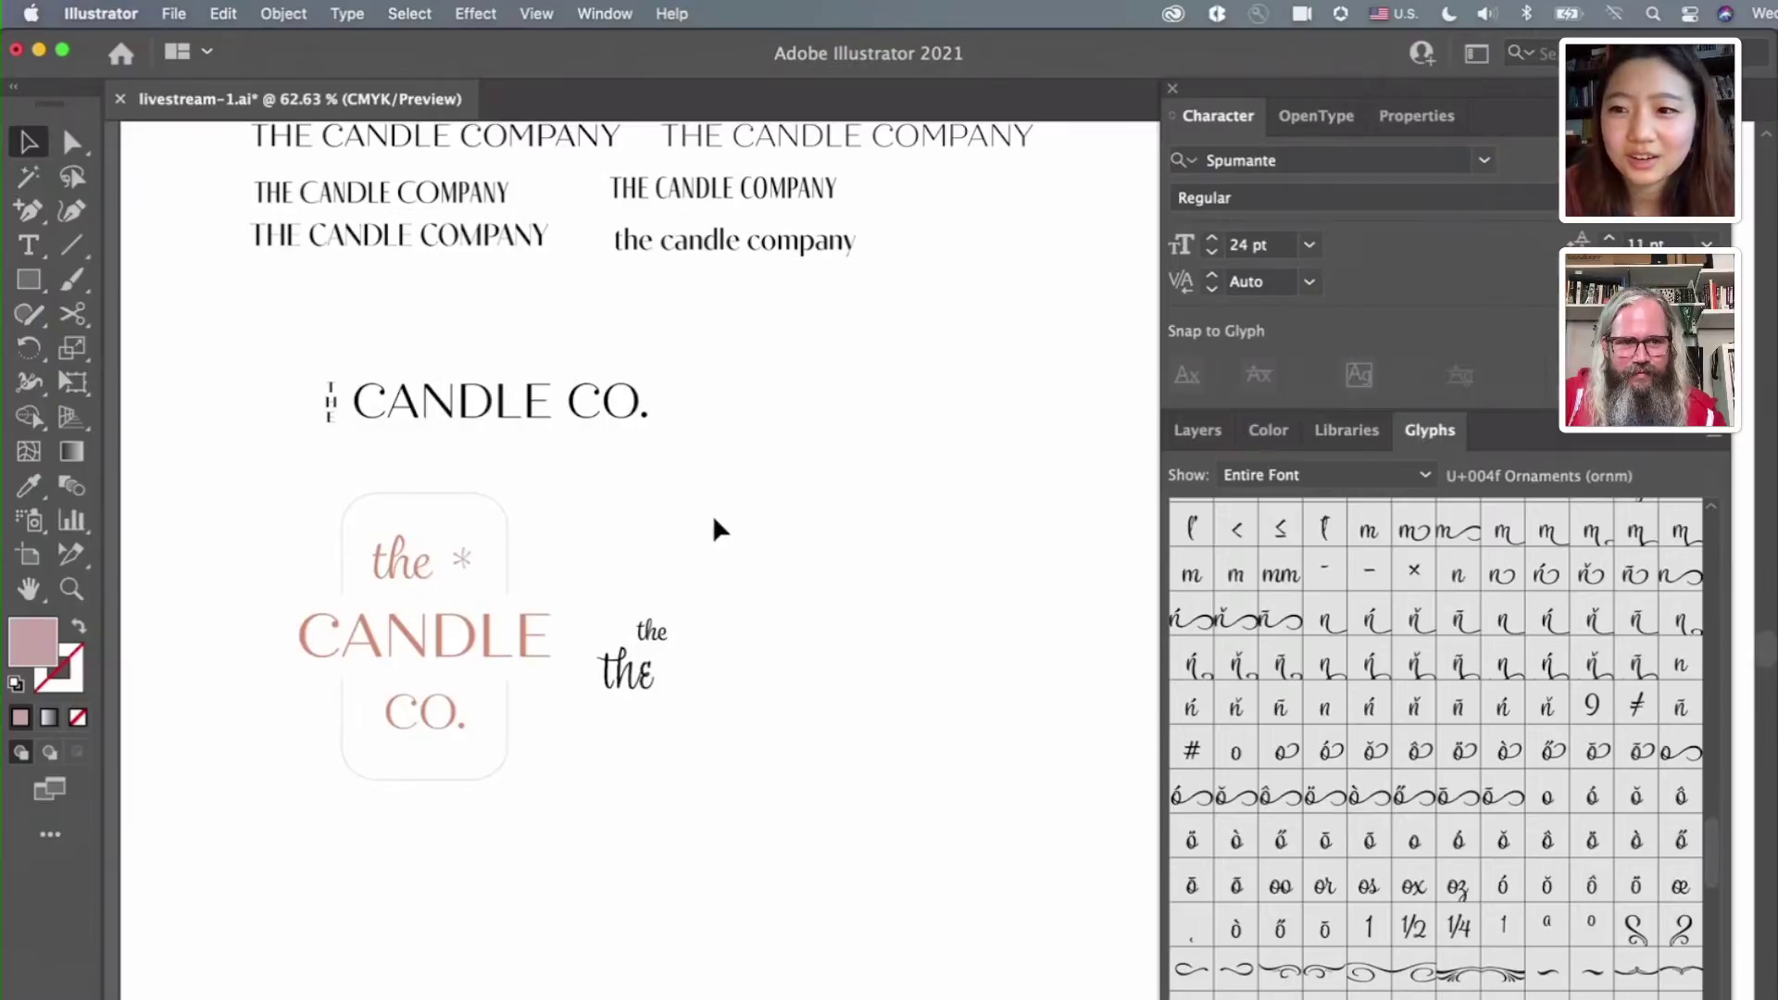
pyautogui.hscroll(2, 714, 519)
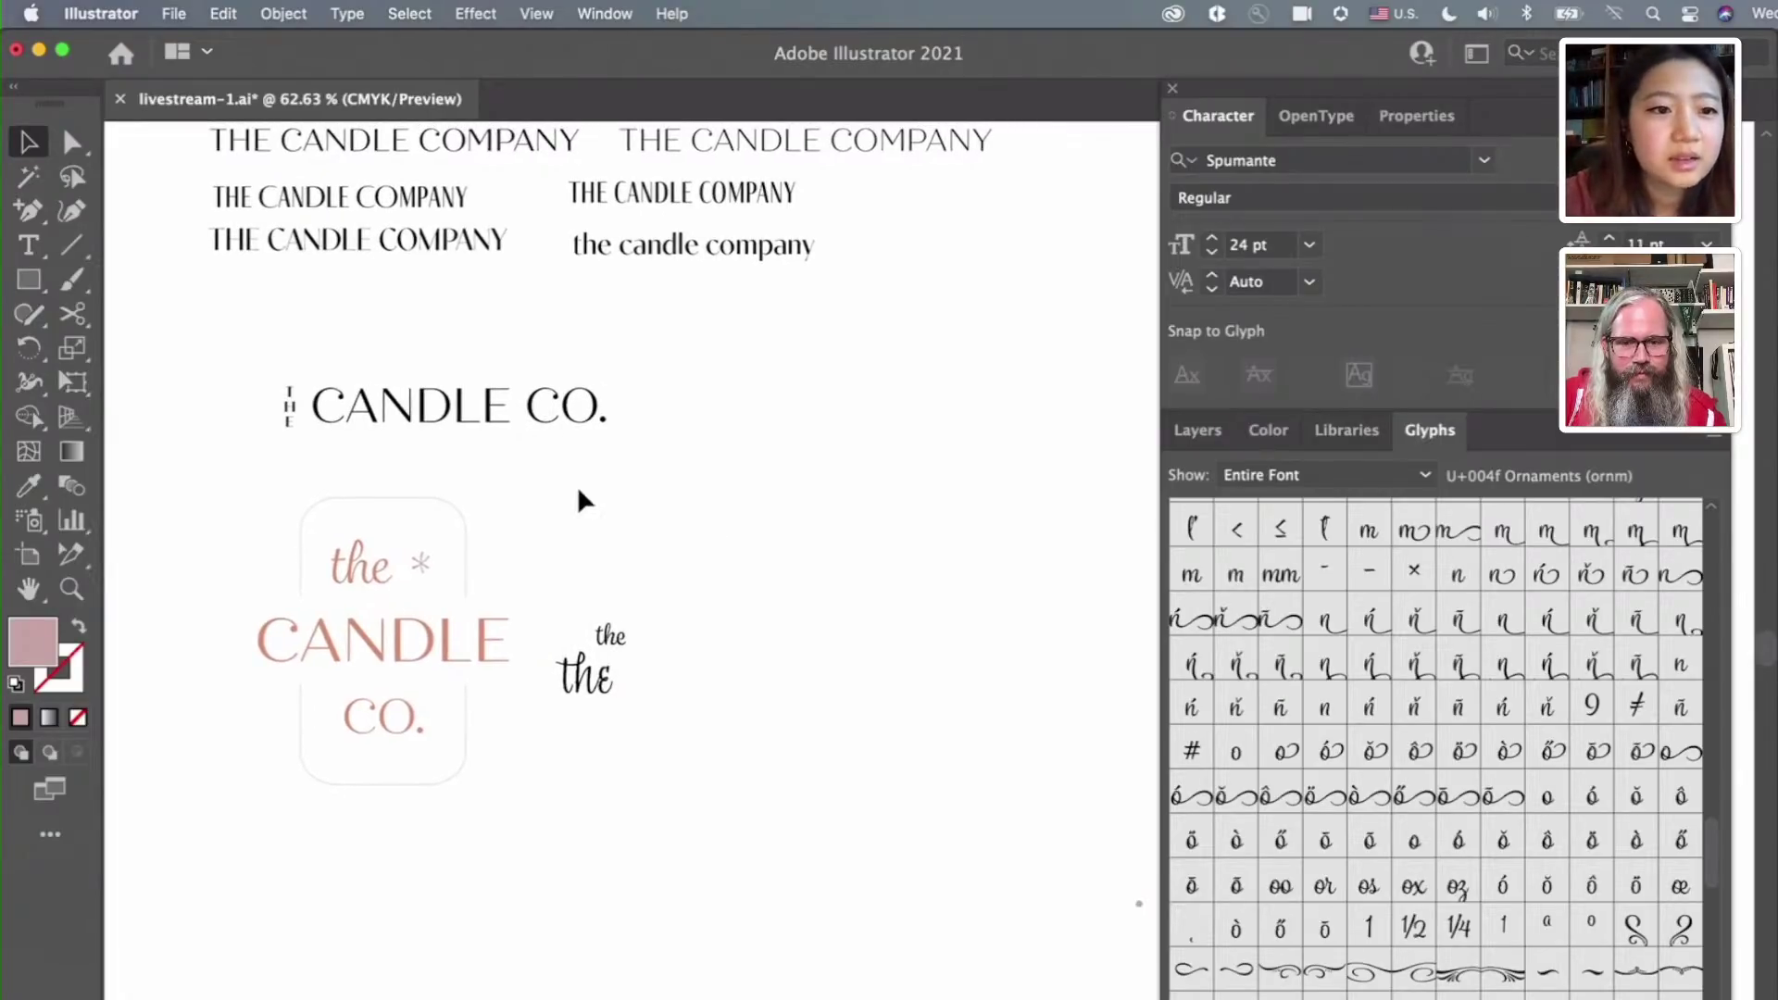
pyautogui.scroll(2, 578, 491)
pyautogui.hscroll(-1, 578, 490)
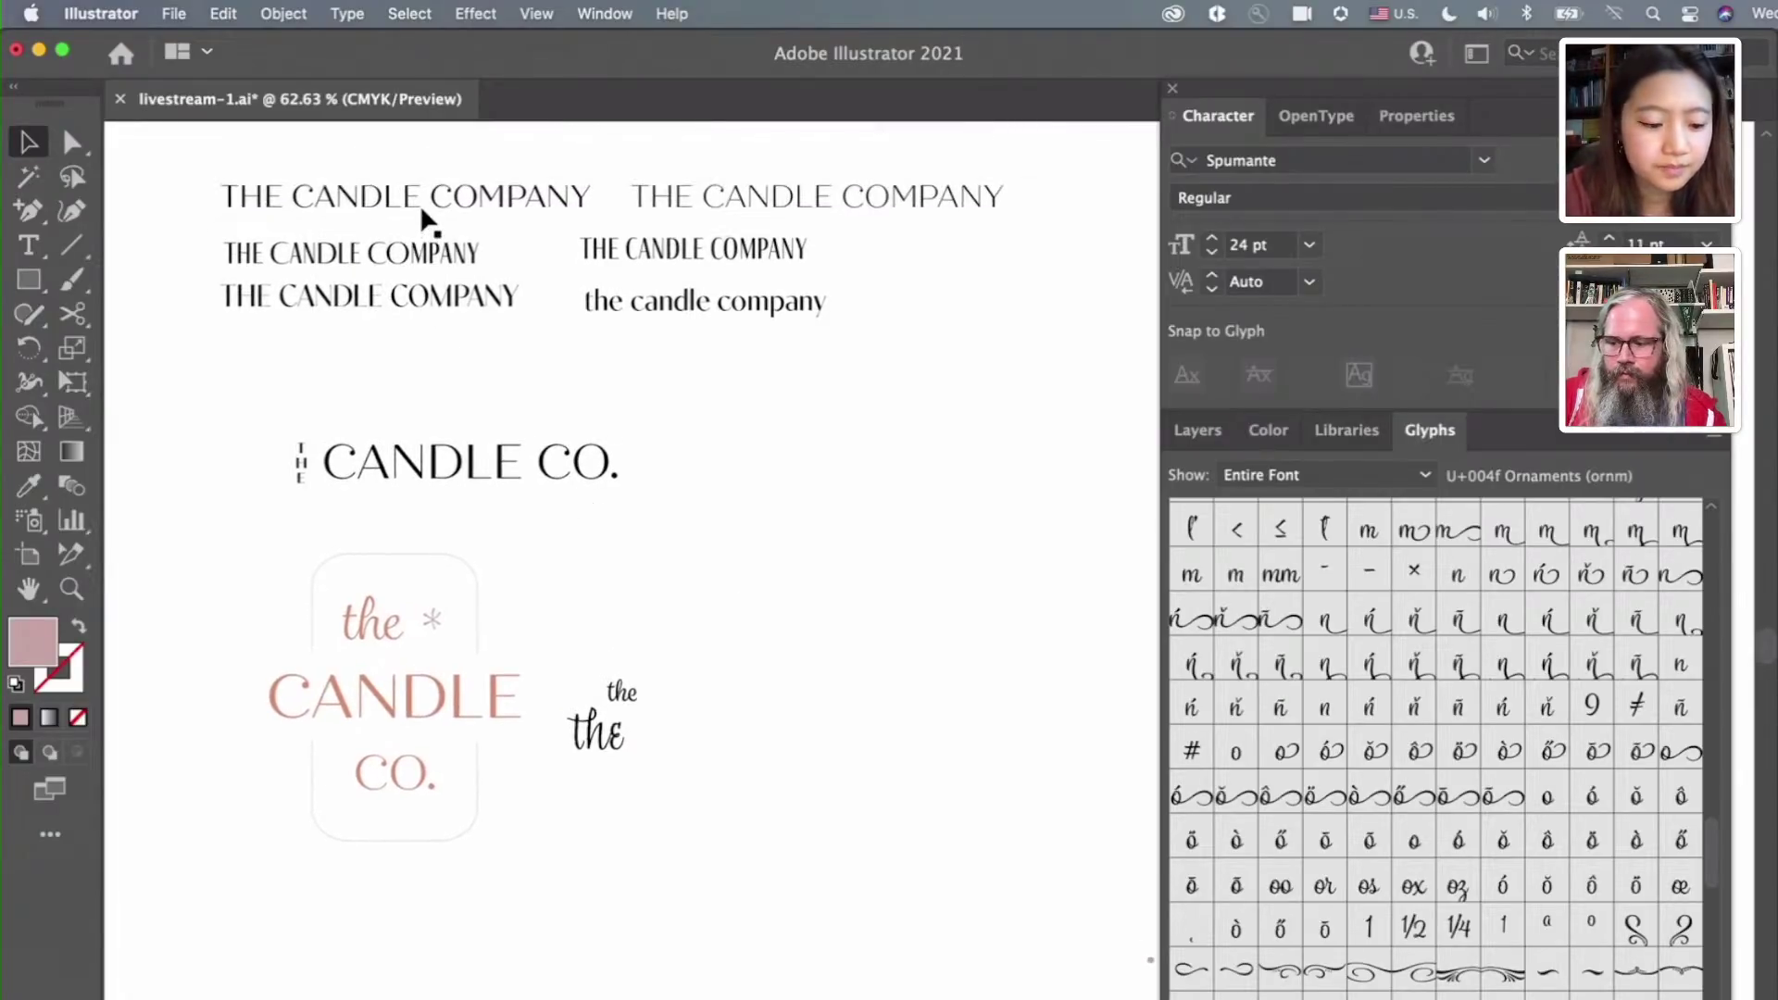
# Duplicate the first Quiche Display THE CANDLE COMPANY sample beside the framed logo and convert the copy to outlines
pyautogui.moveTo(415, 191); pyautogui.dragTo(810, 587)
pyautogui.click(886, 641)
pyautogui.moveTo(1019, 616); pyautogui.dragTo(568, 528)
pyautogui.rightClick(682, 586)
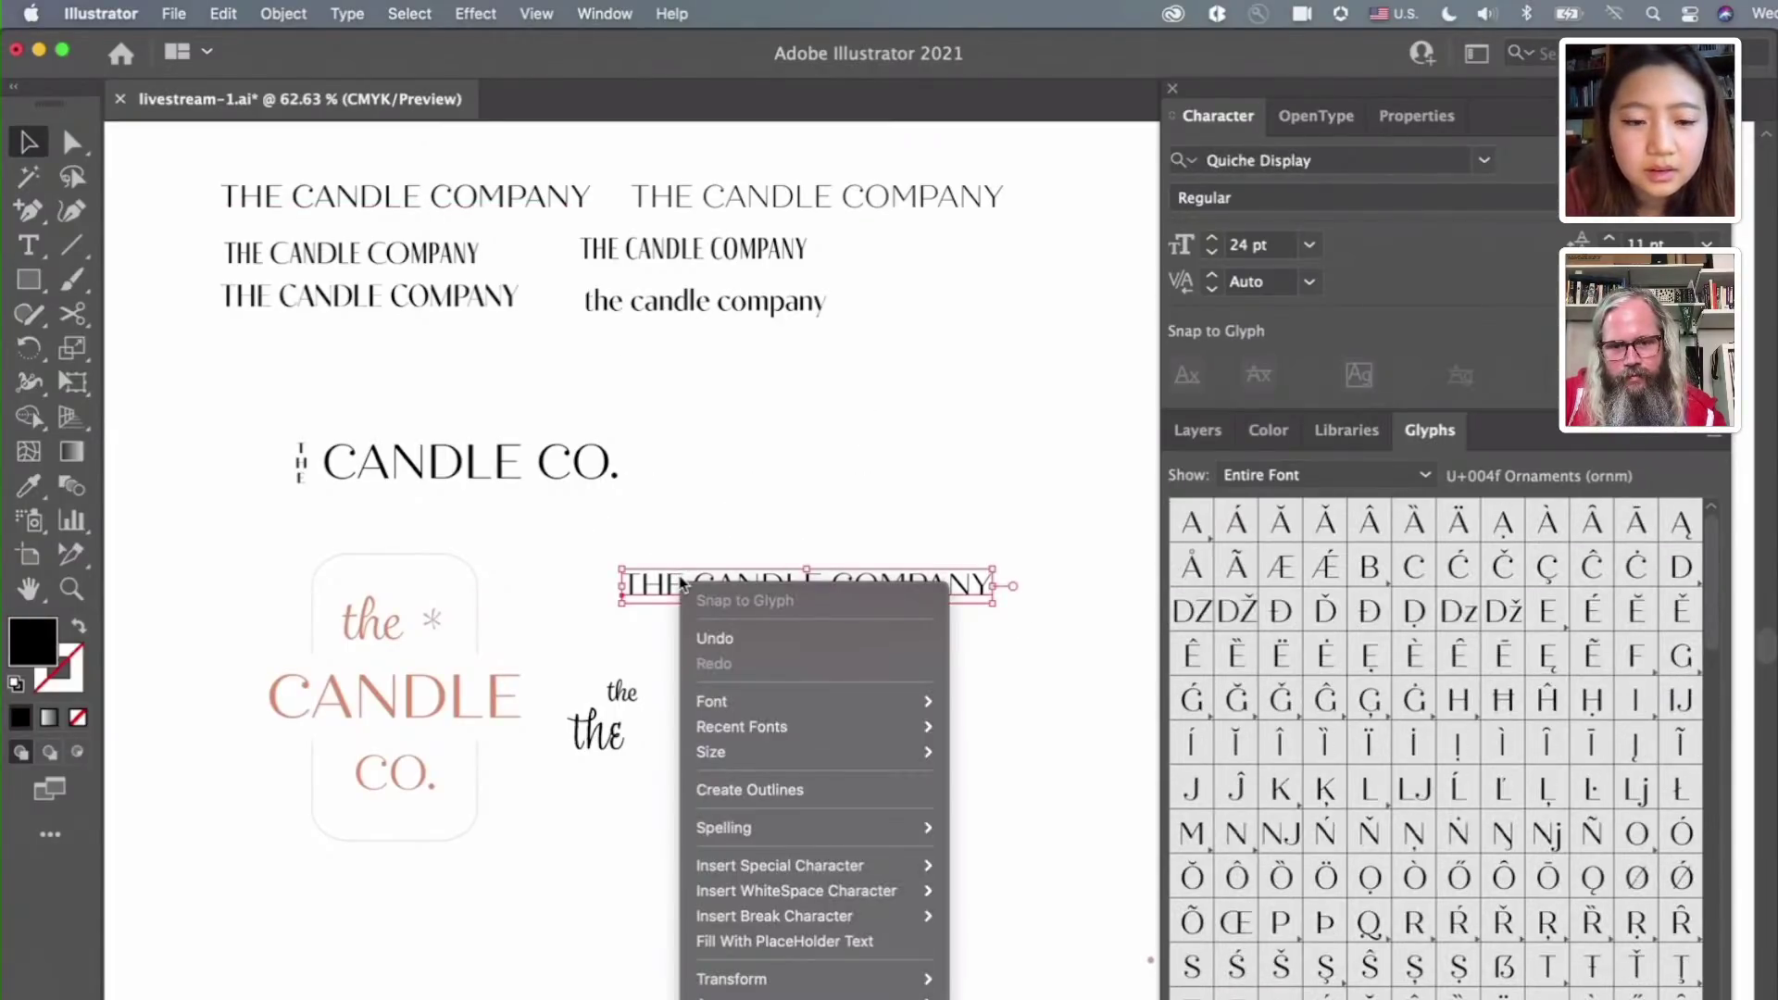
pyautogui.click(807, 788)
pyautogui.click(881, 603)
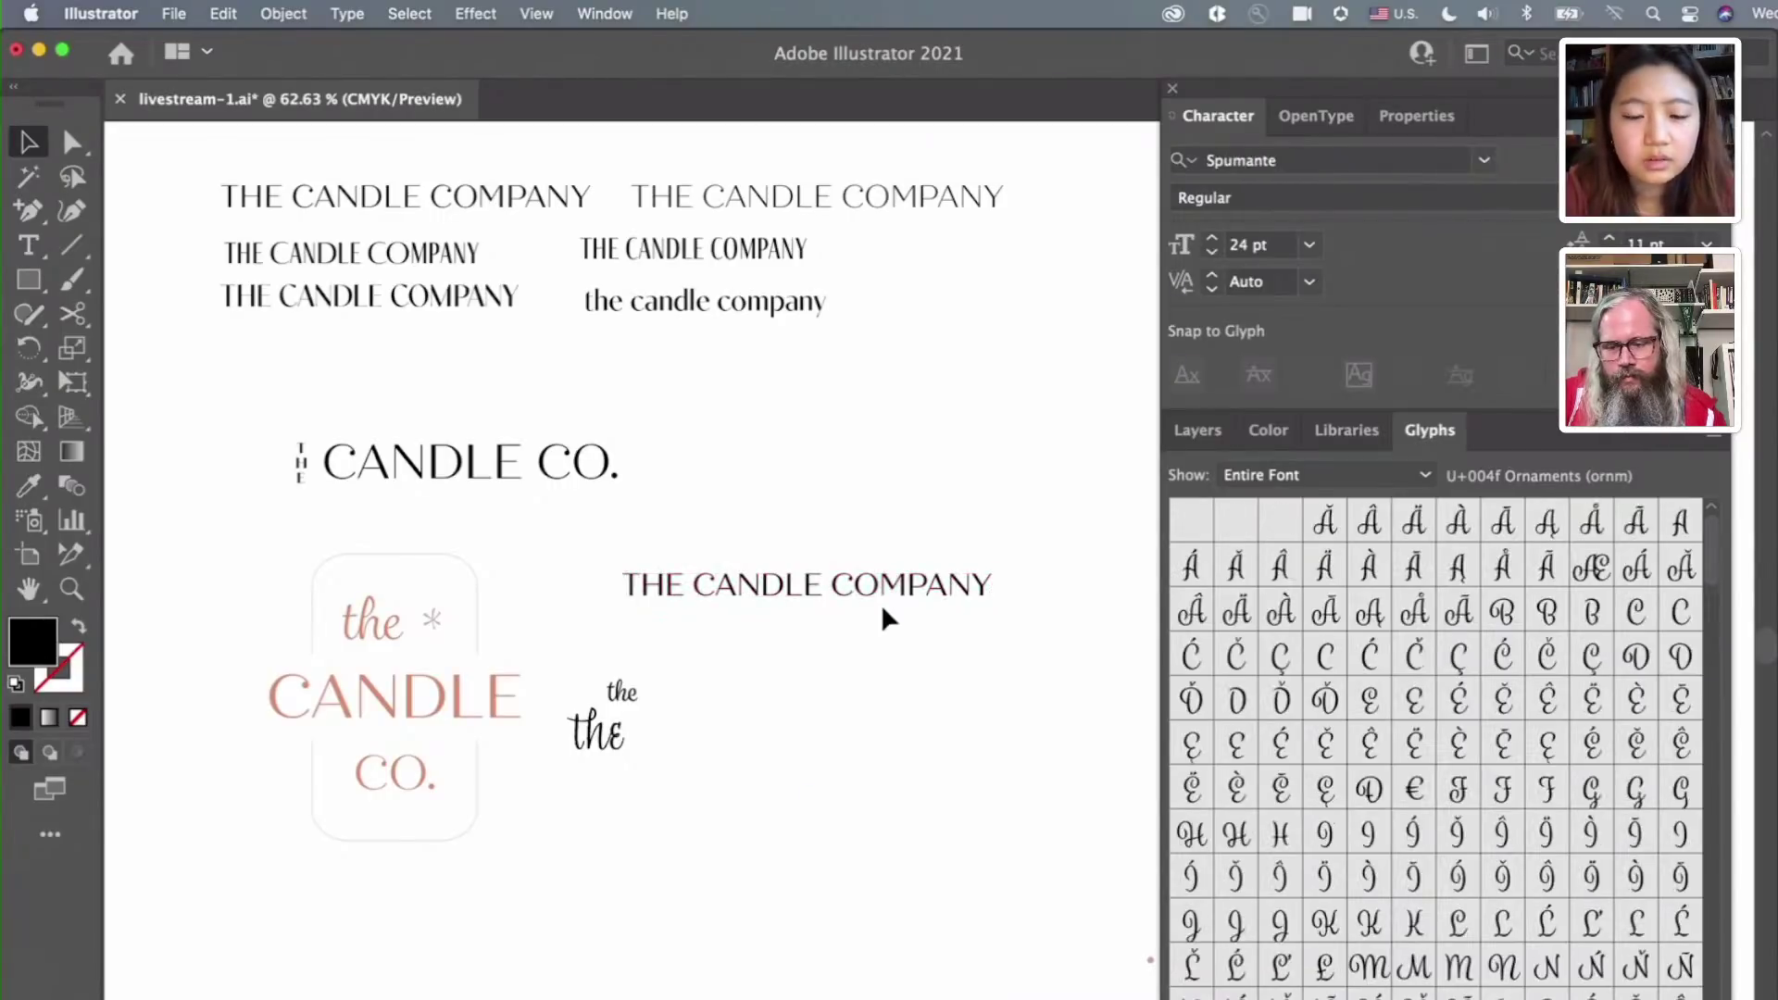
# Ungroup the outlined THE CANDLE COMPANY copy into separate letters
pyautogui.scroll(3, 881, 604)
pyautogui.moveTo(1103, 639); pyautogui.dragTo(273, 483)
pyautogui.rightClick(497, 581)
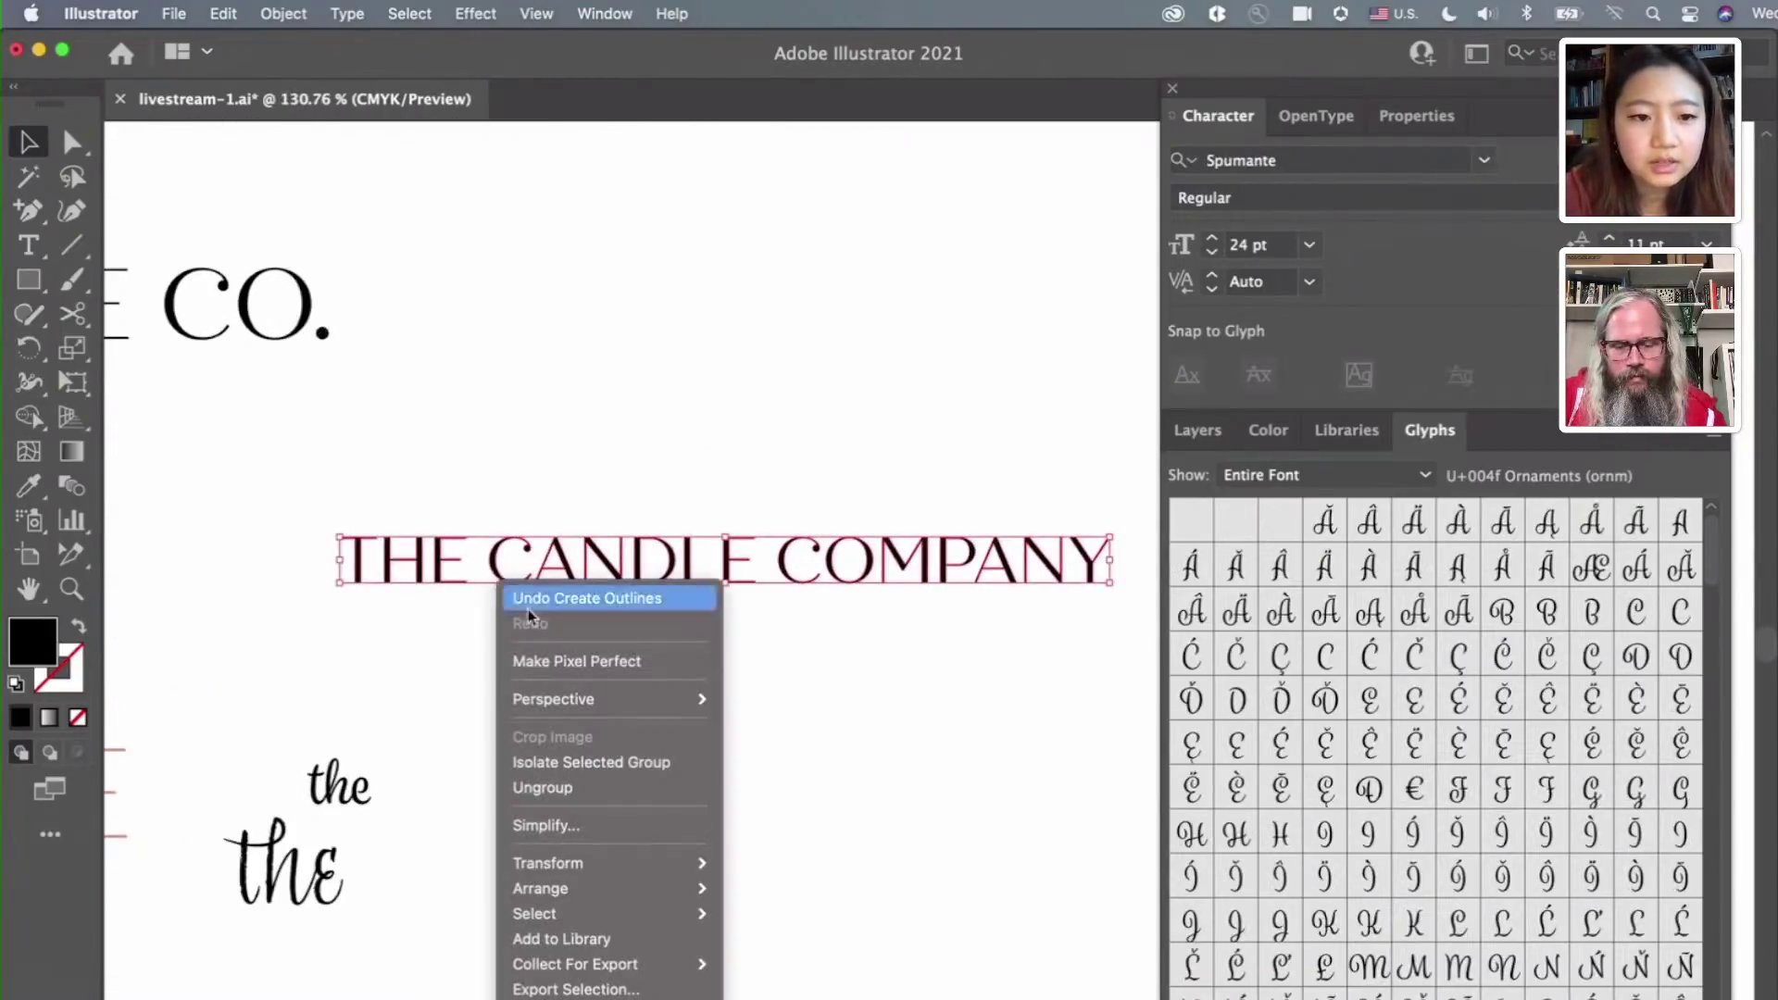
pyautogui.click(630, 789)
pyautogui.click(626, 721)
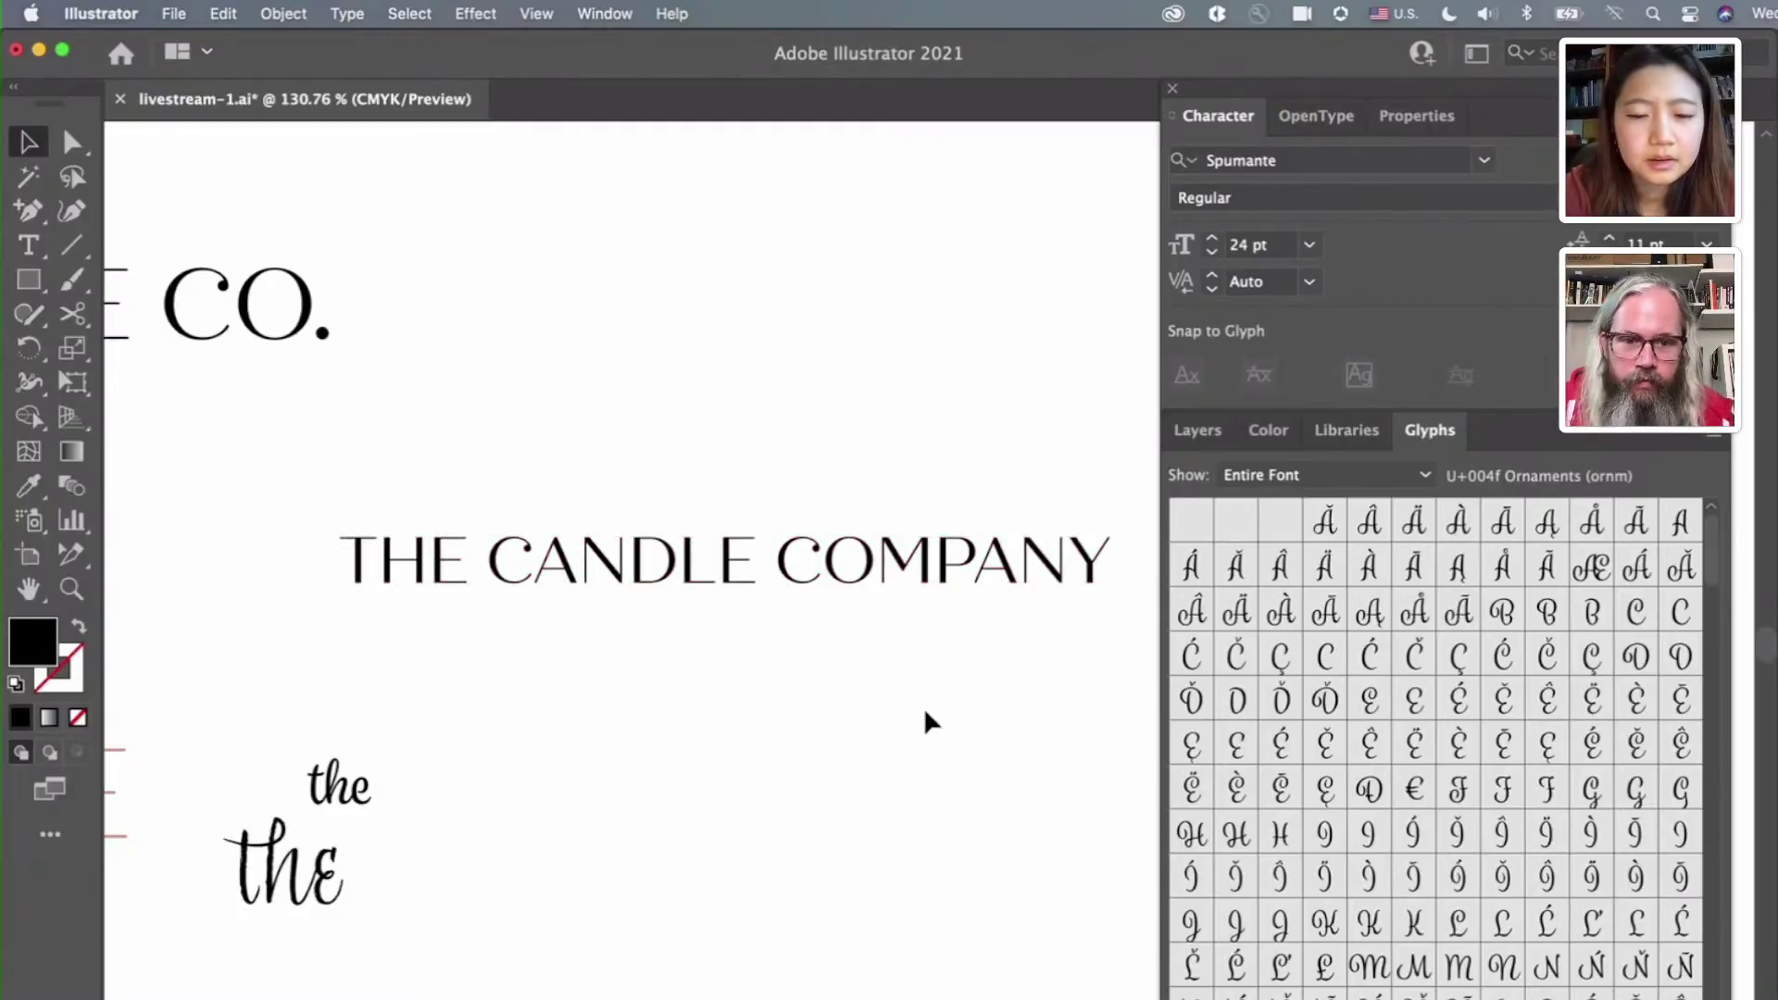
# Stack the outlined words on three lines, with THE above the start of CANDLE and COMPANY below, offset to the right
pyautogui.moveTo(1114, 625); pyautogui.dragTo(825, 480)
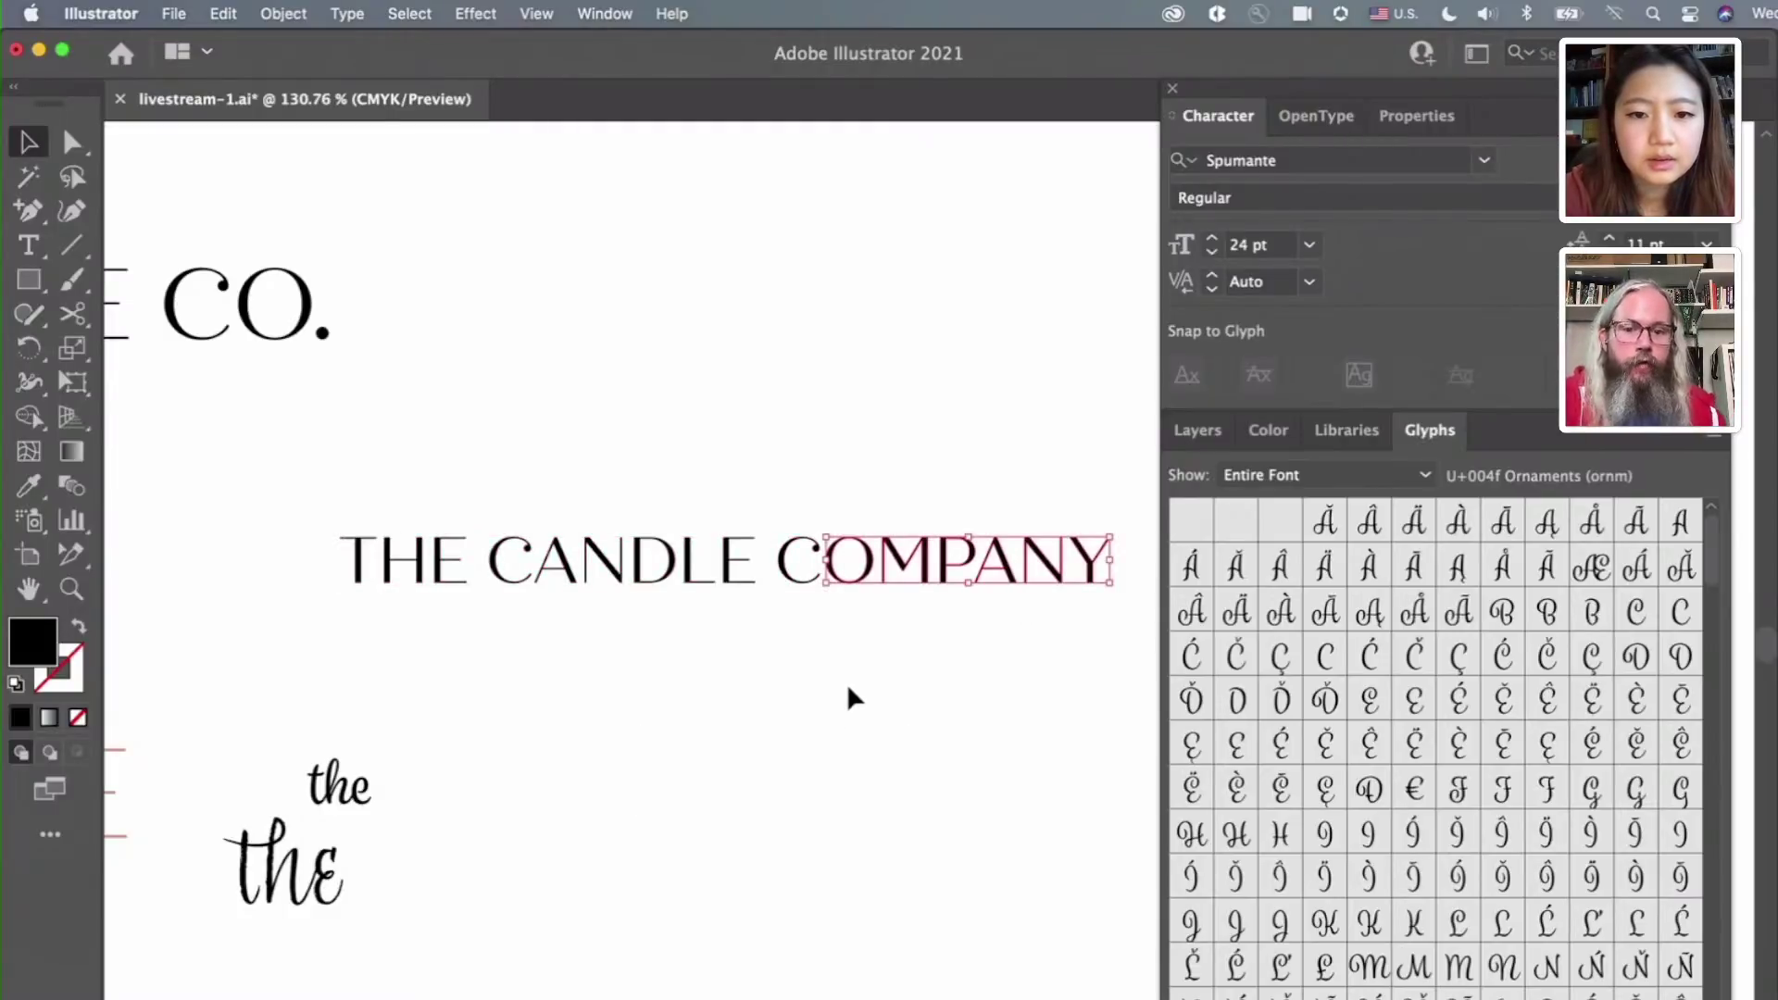
pyautogui.click(848, 707)
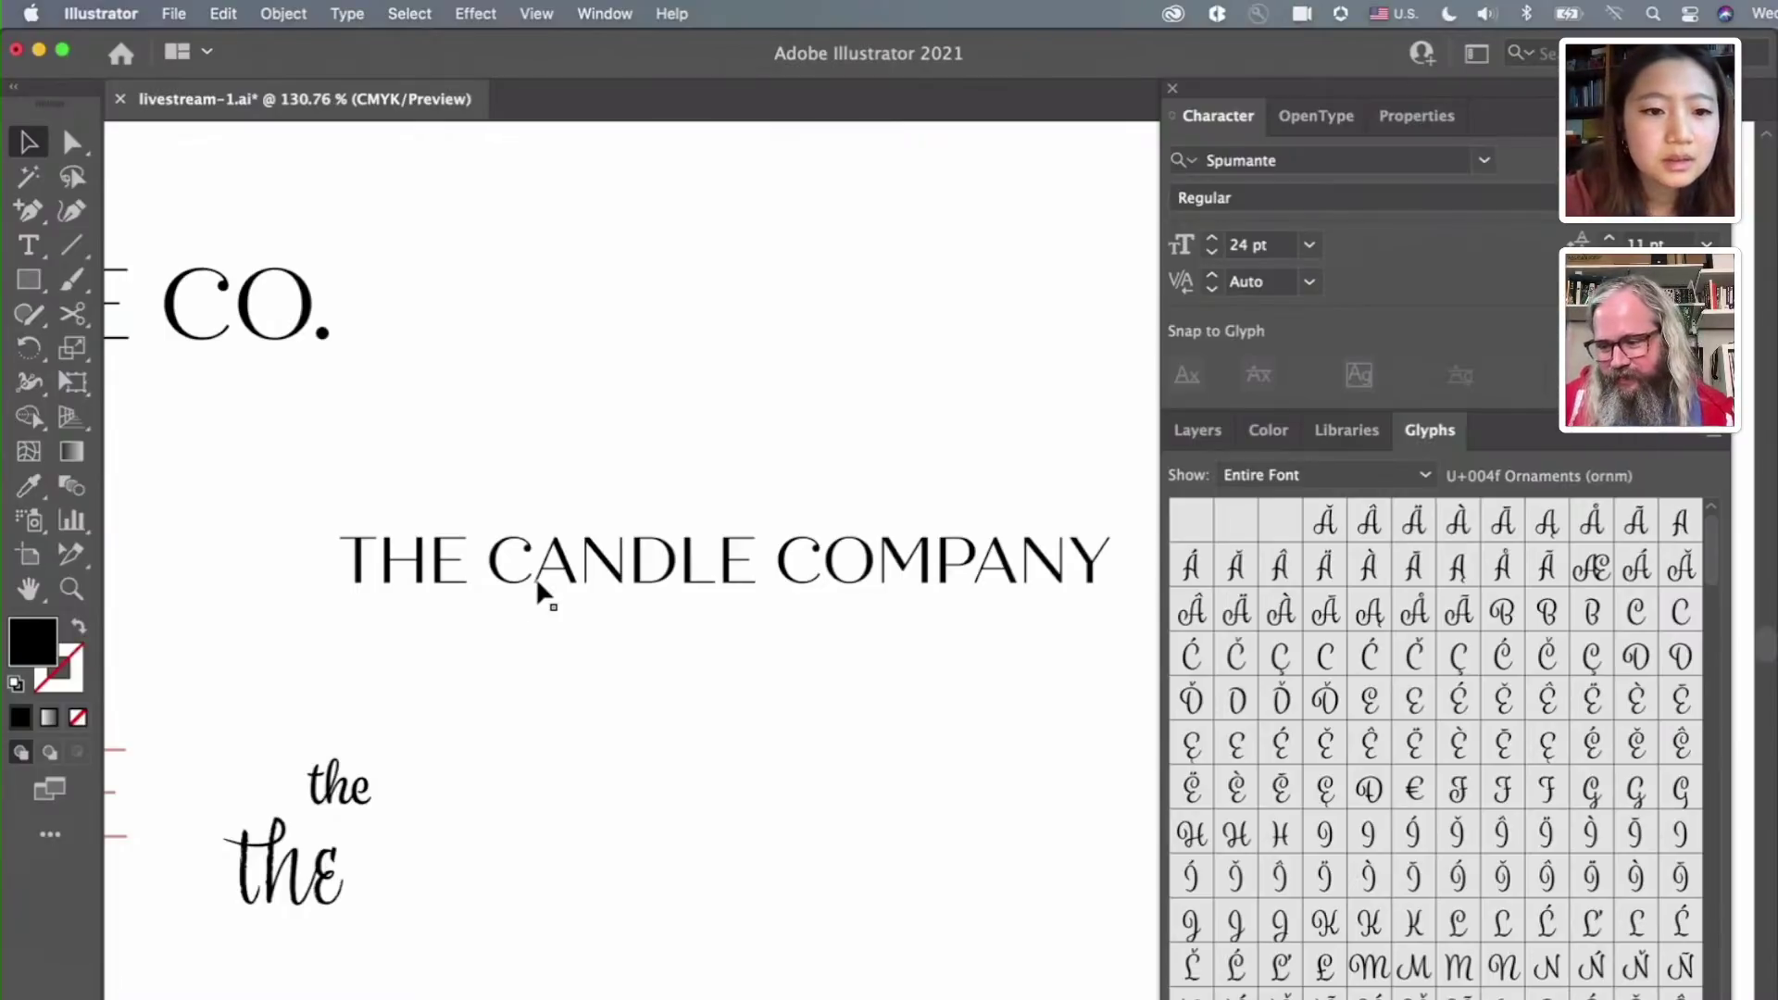
pyautogui.moveTo(319, 503); pyautogui.dragTo(509, 635)
pyautogui.click(478, 648)
pyautogui.moveTo(265, 508); pyautogui.dragTo(567, 488)
pyautogui.click(880, 631)
pyautogui.moveTo(914, 518); pyautogui.dragTo(908, 635)
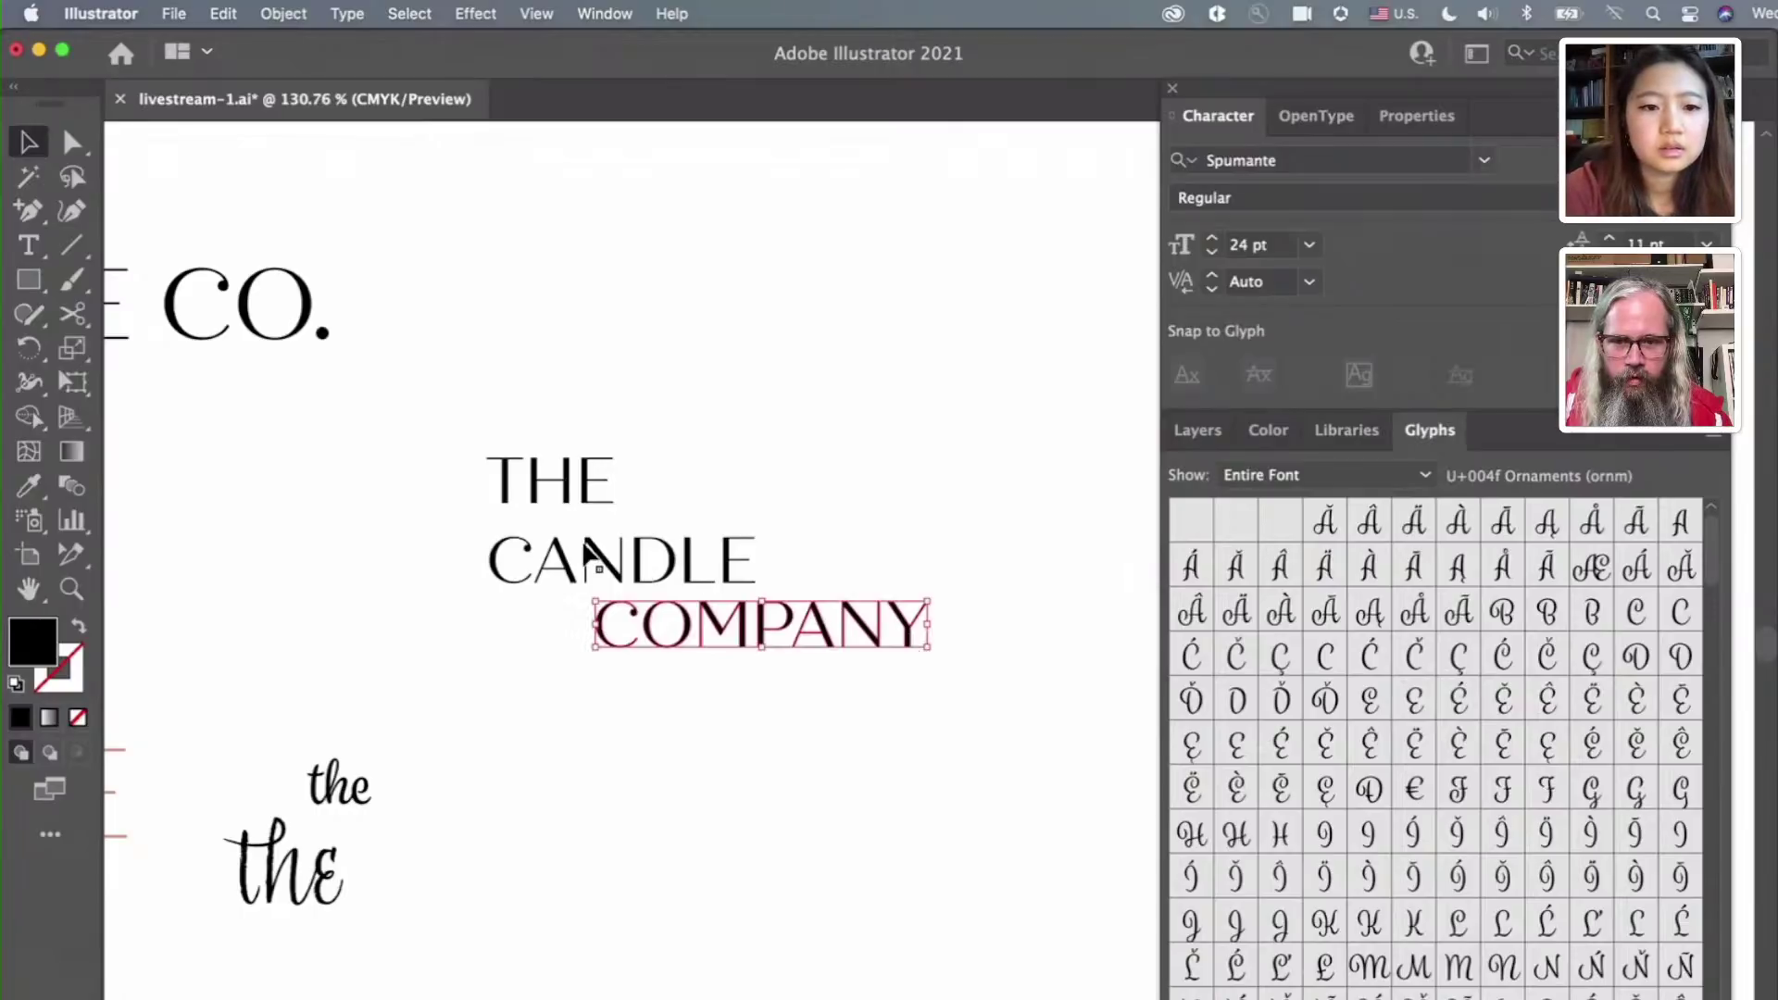
pyautogui.scroll(10, 586, 554)
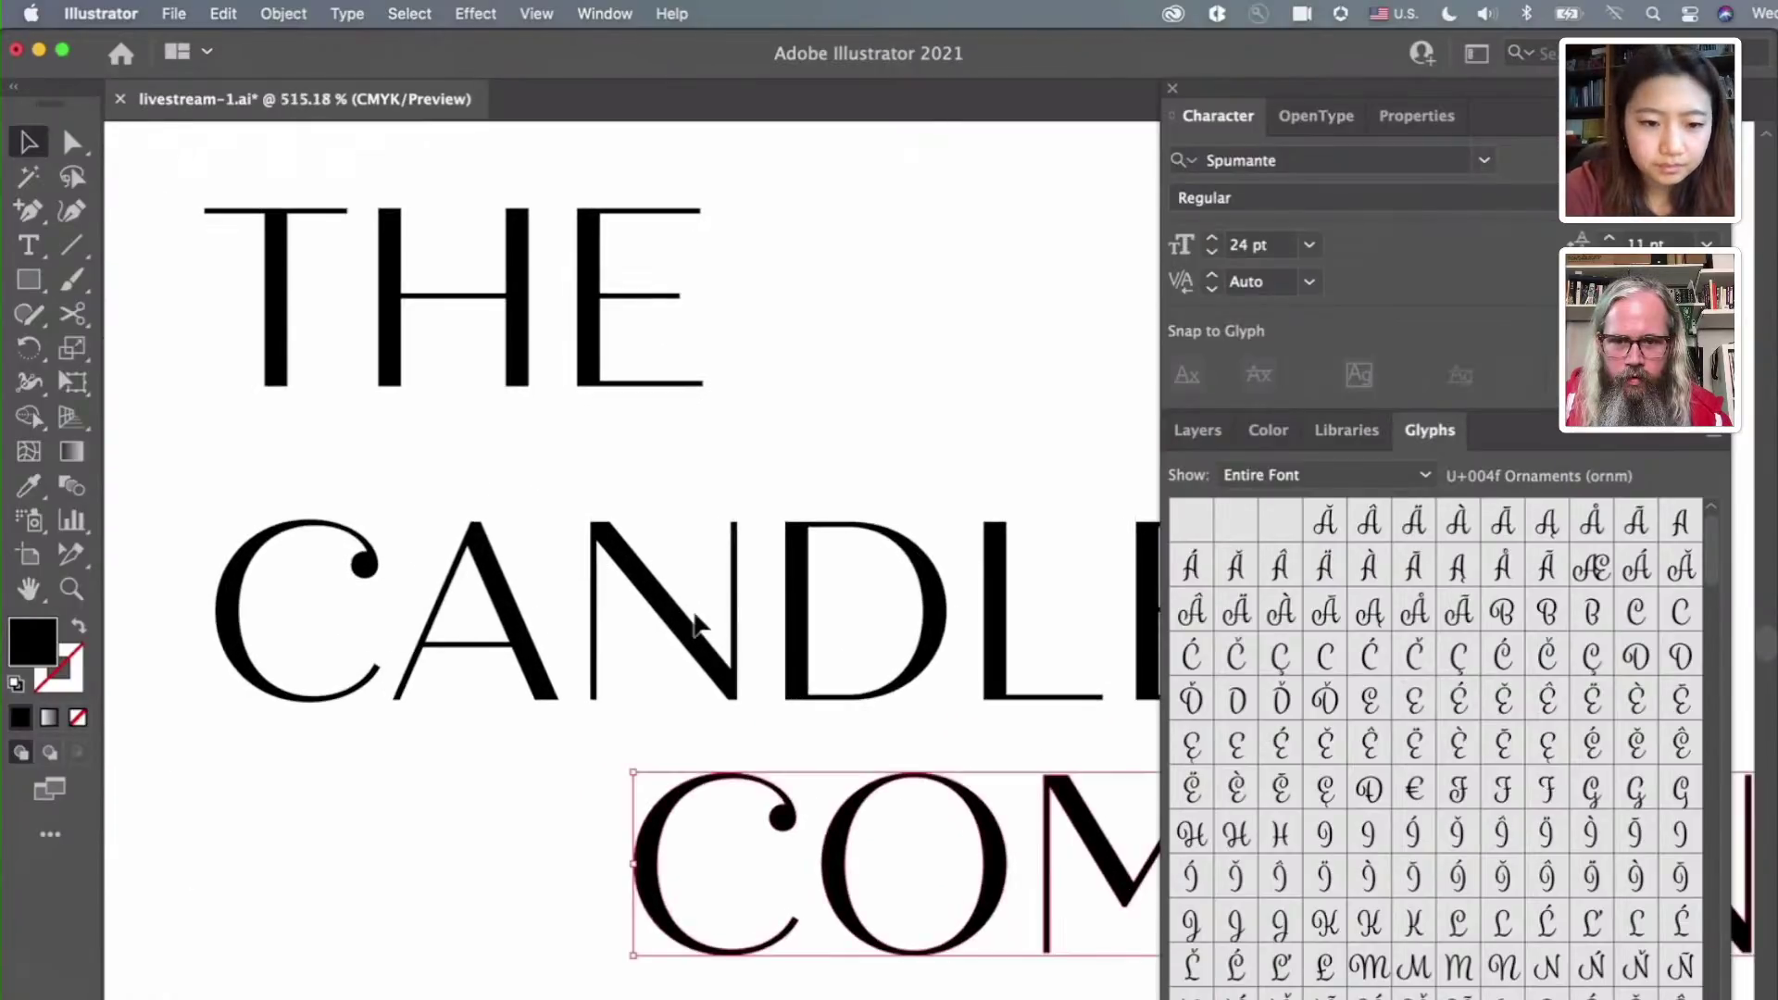
# Isolate the N of the stacked CANDLE and extend its left stem straight down to the baseline of COMPANY
pyautogui.doubleClick(681, 629)
pyautogui.click(648, 588)
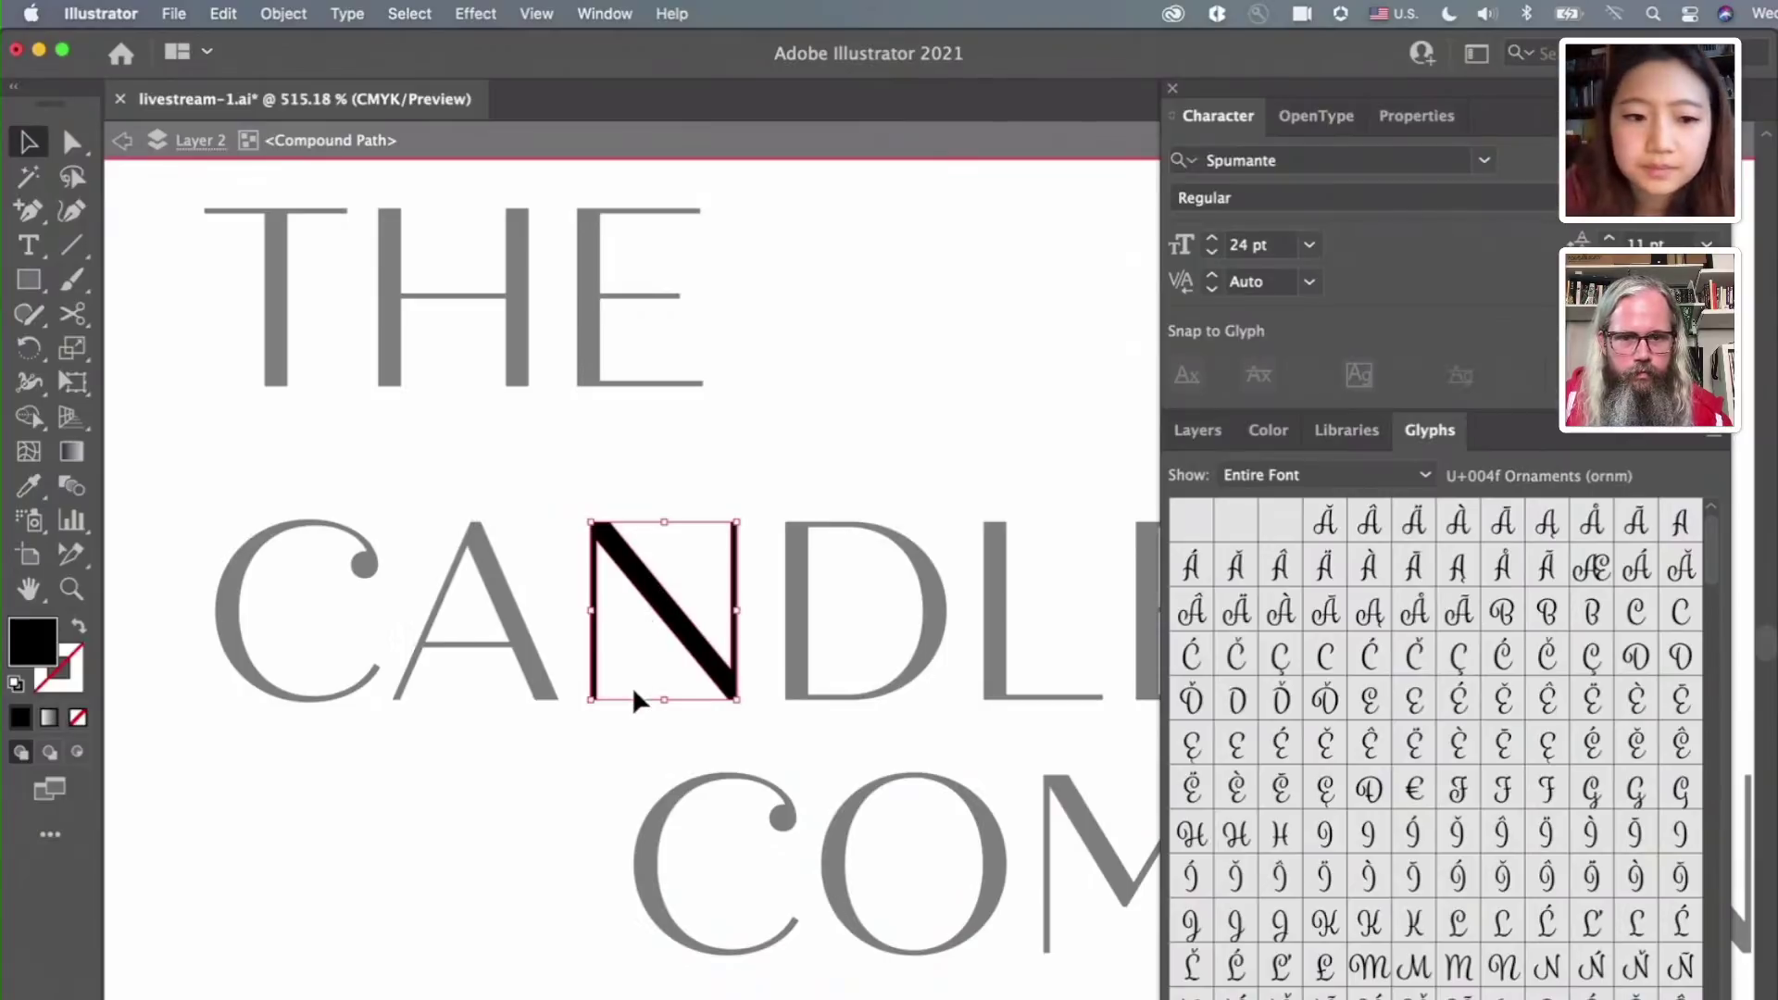
pyautogui.scroll(5, 632, 691)
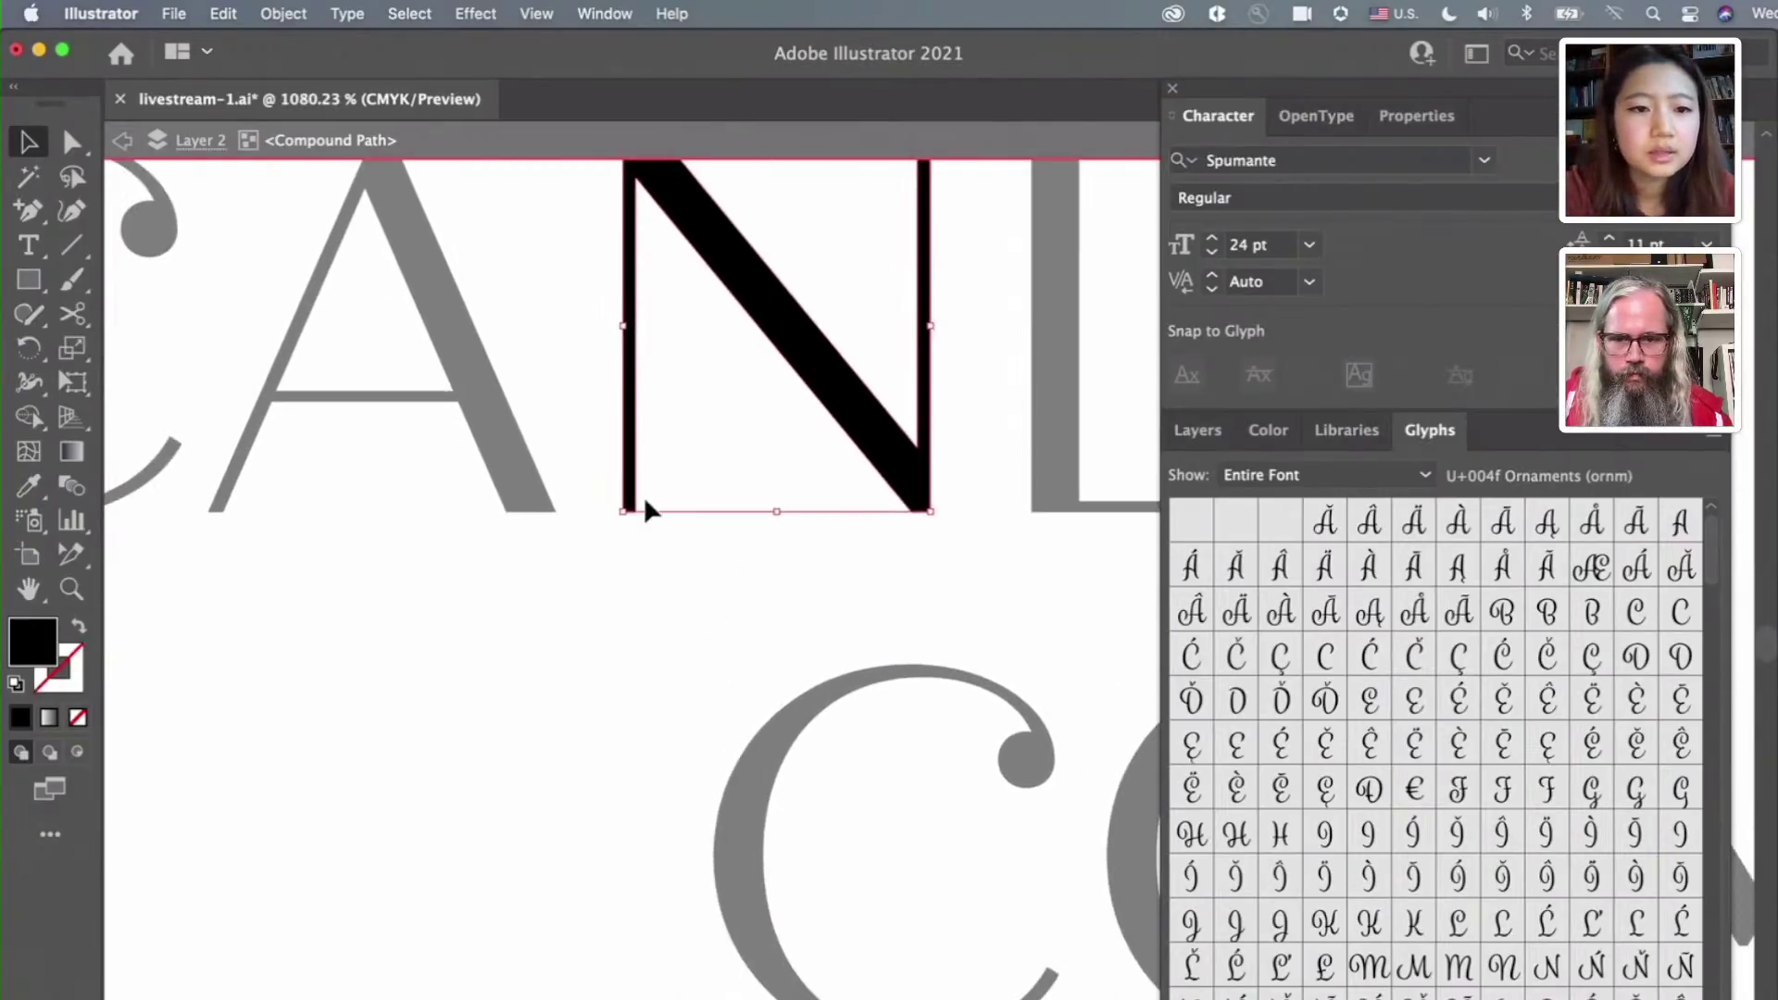
pyautogui.click(67, 148)
pyautogui.scroll(2, 603, 428)
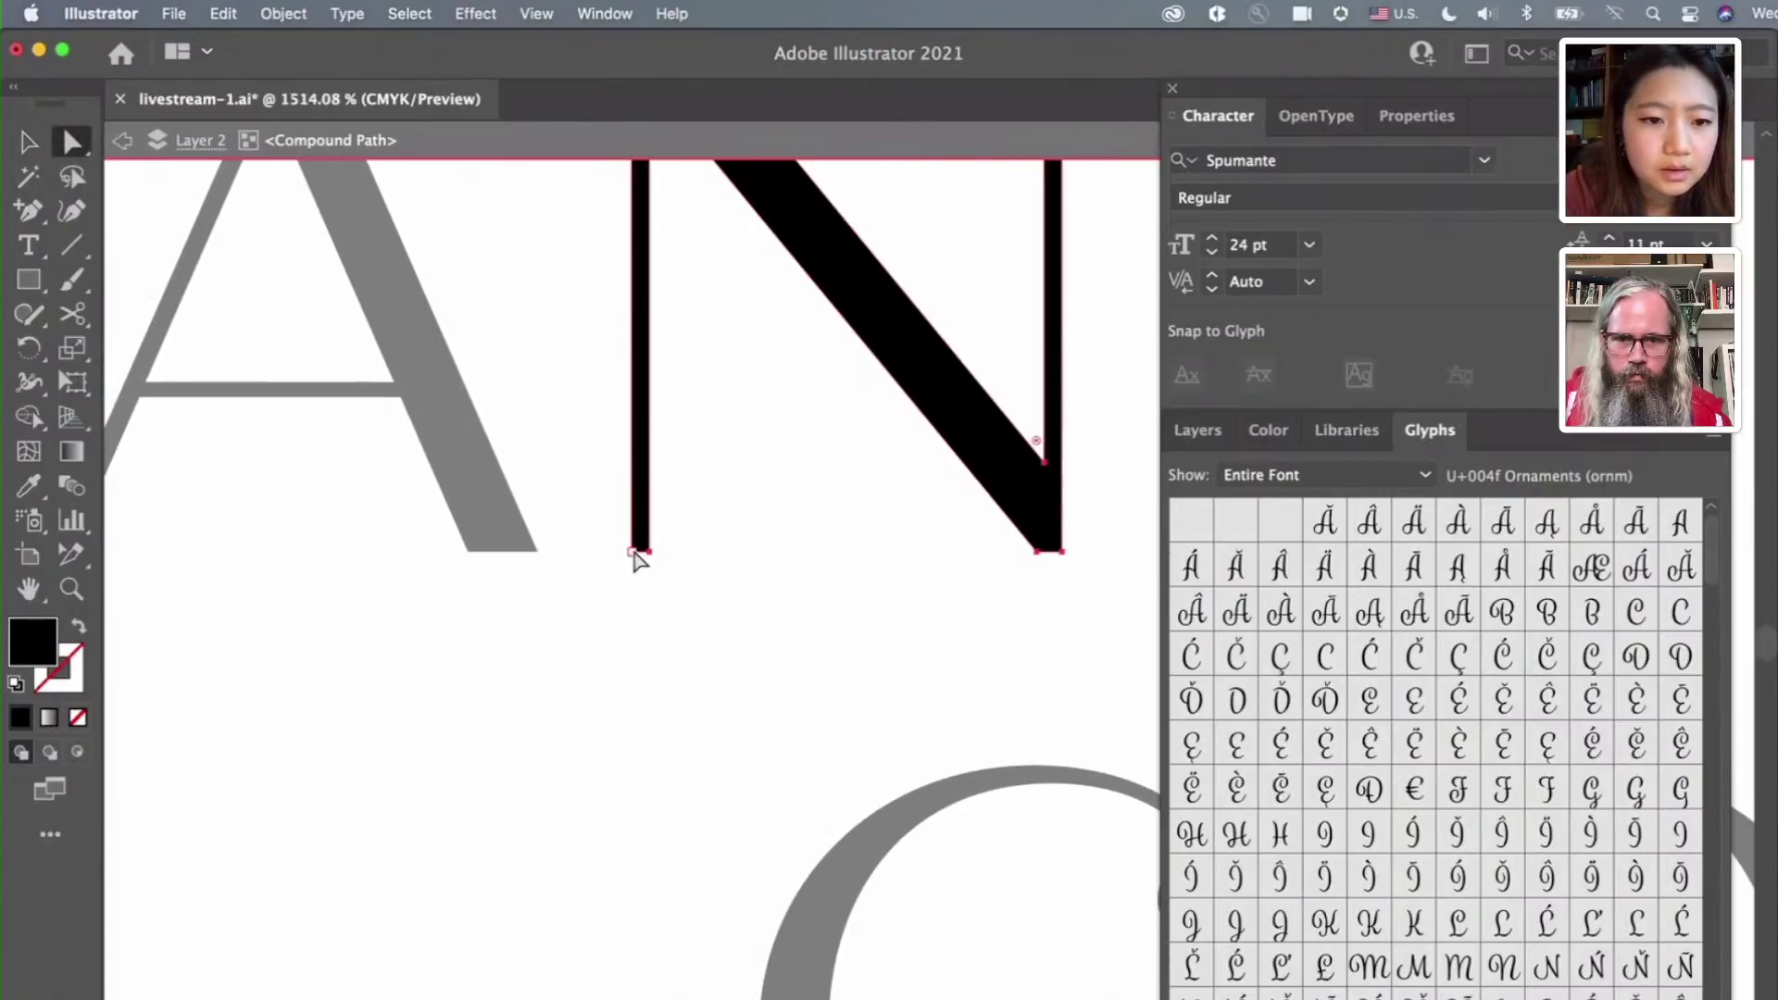
pyautogui.scroll(-2, 653, 561)
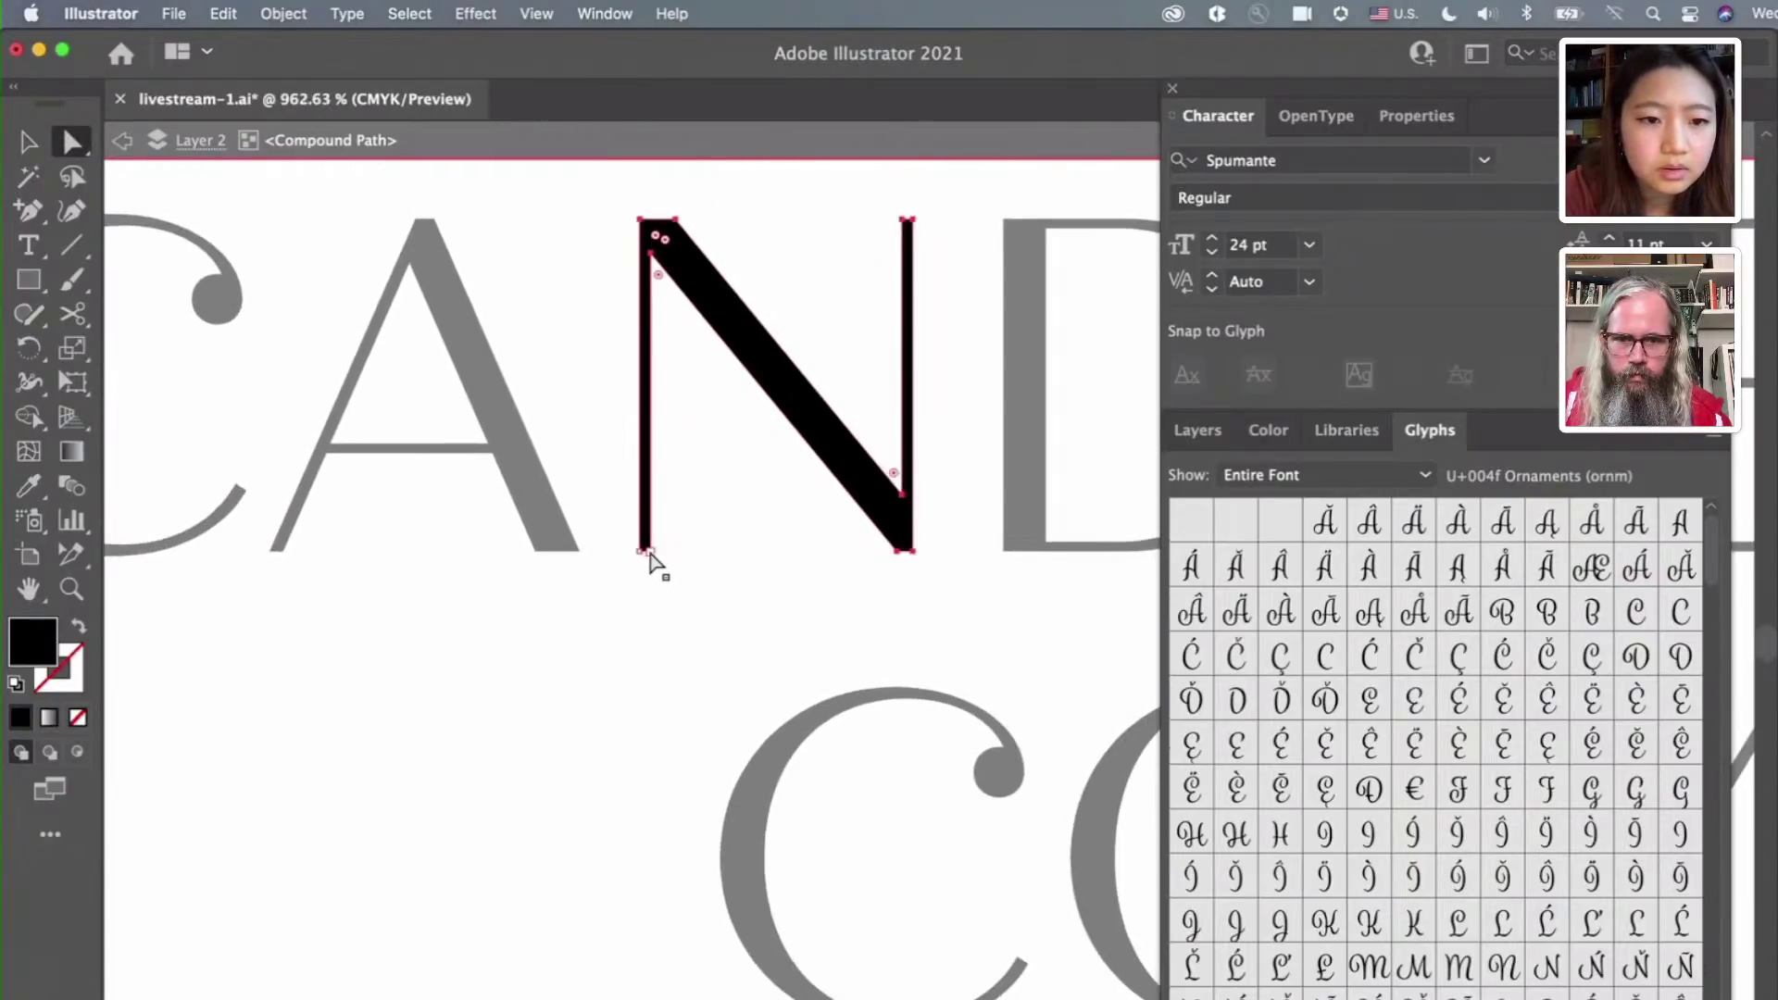
pyautogui.moveTo(651, 558); pyautogui.dragTo(652, 602)
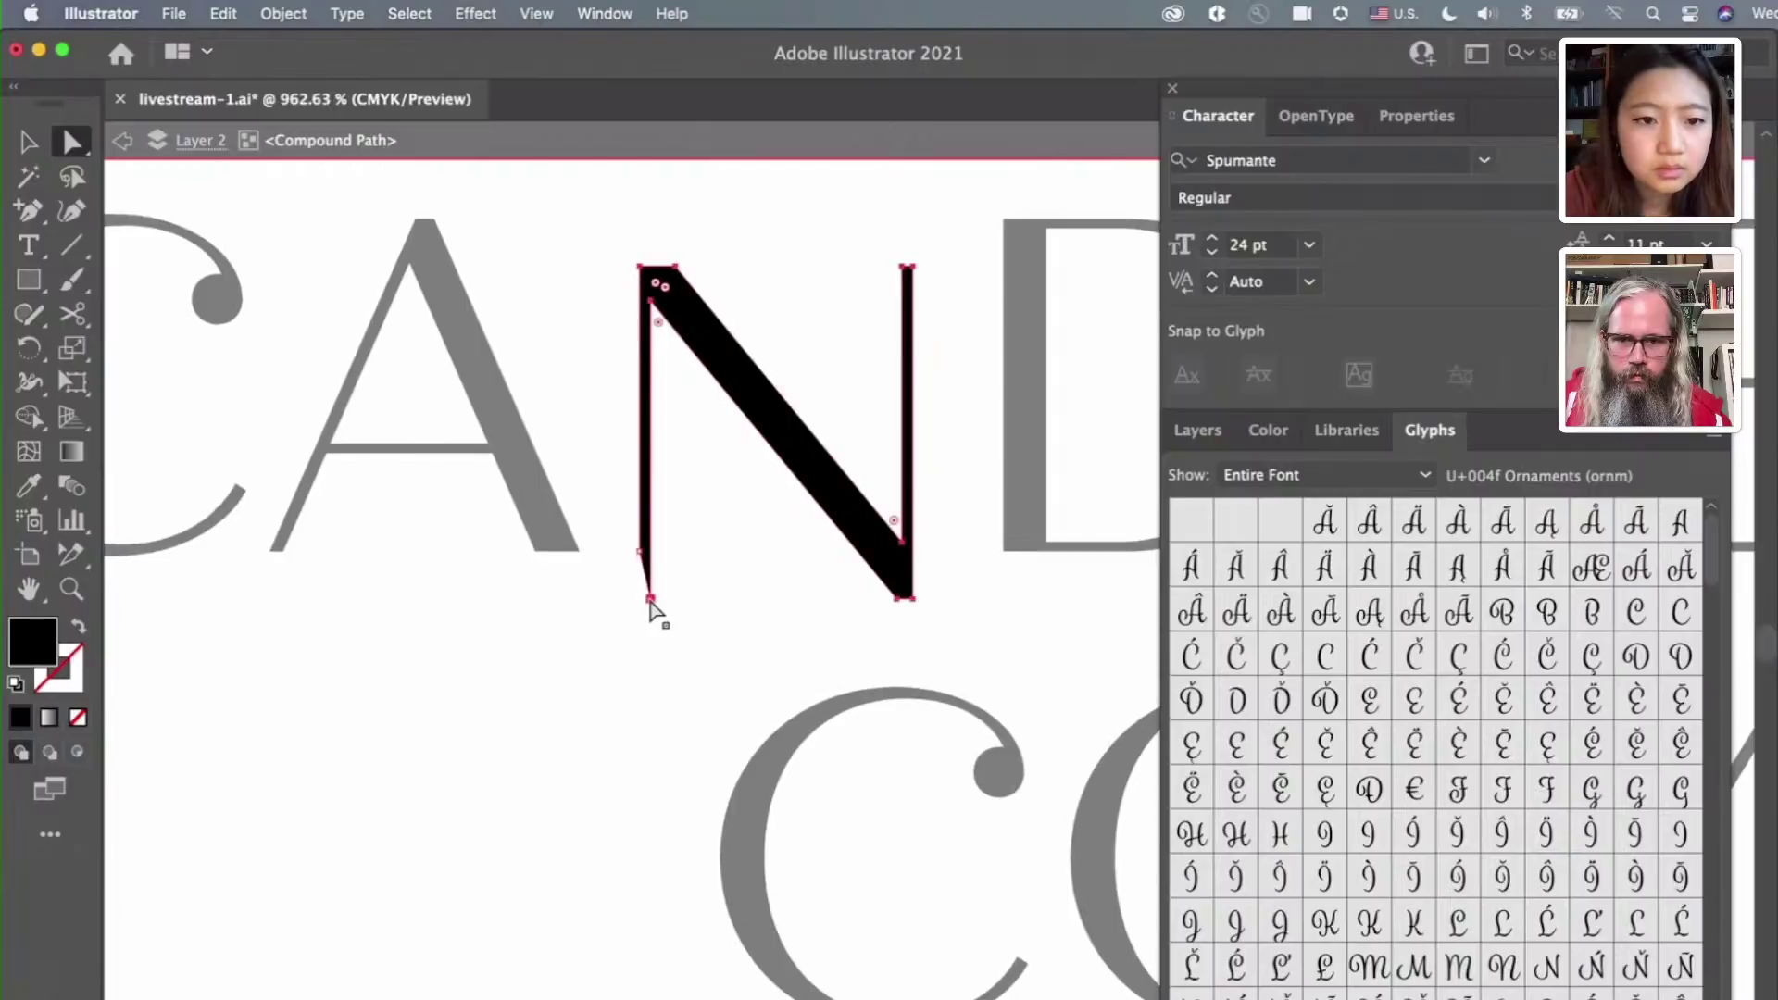
pyautogui.press('super+z')
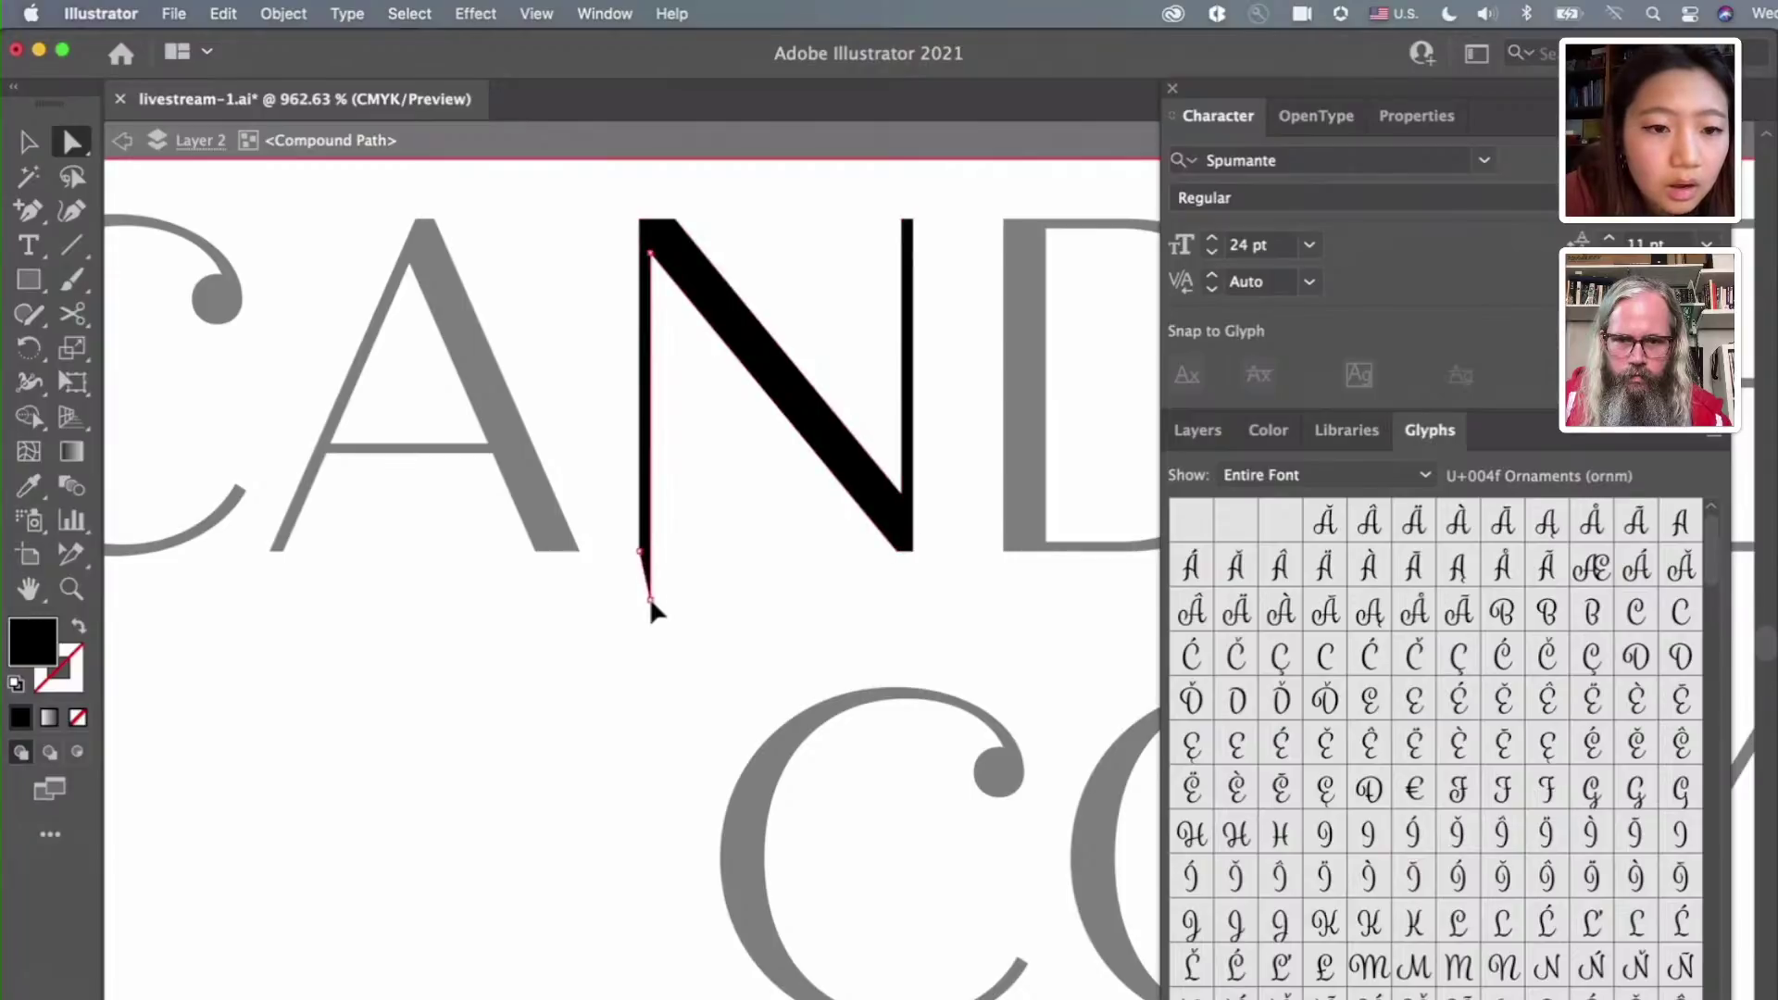
pyautogui.moveTo(637, 552); pyautogui.dragTo(646, 998)
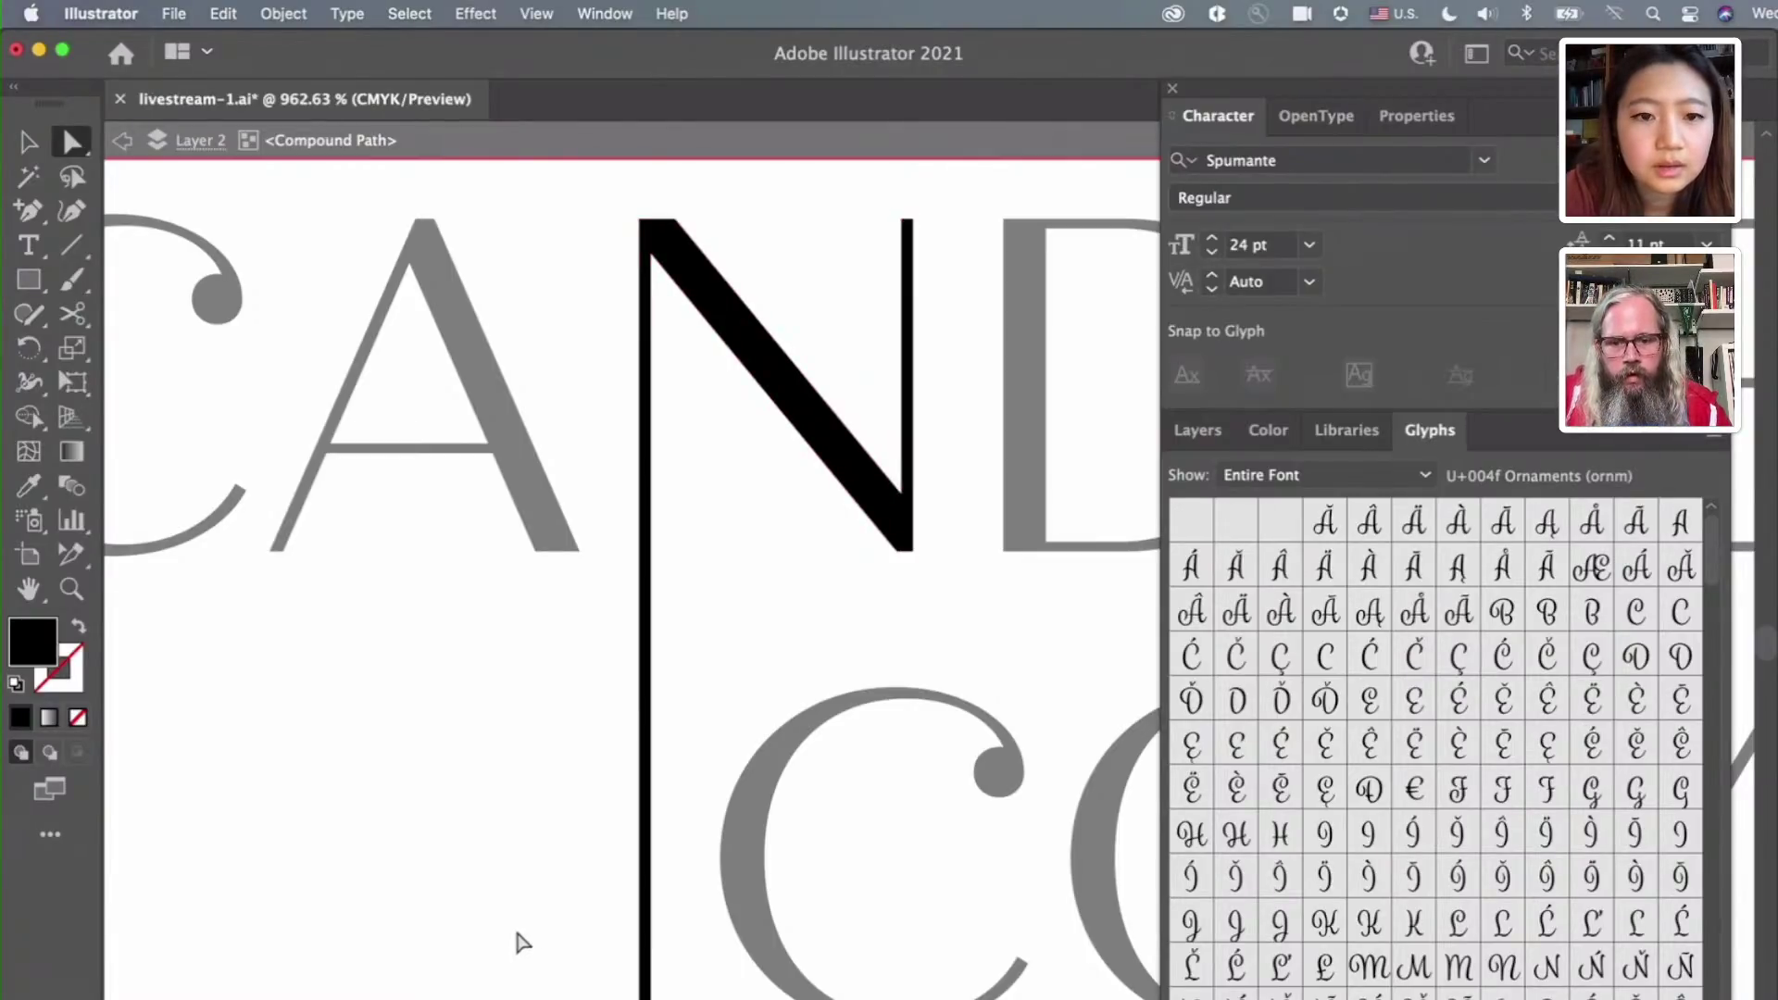
pyautogui.scroll(-3, 516, 941)
pyautogui.scroll(-2, 516, 941)
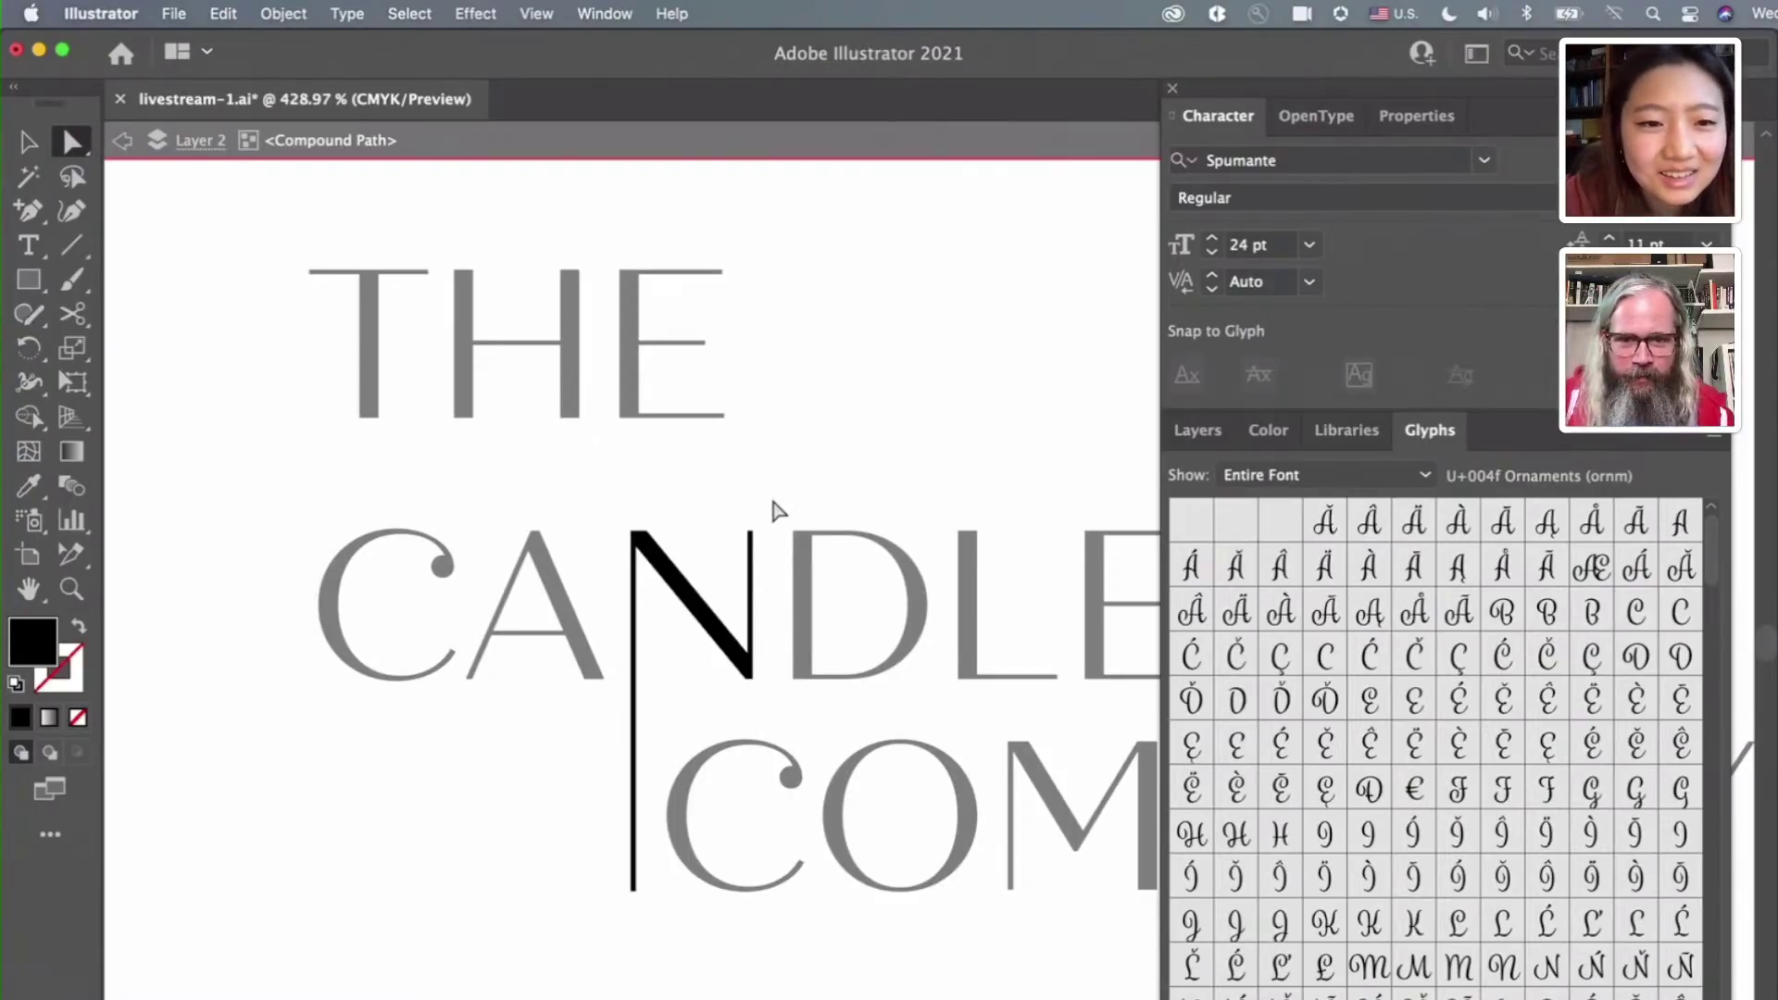
# Extend the right stem of the N straight up to the top of THE and leave isolation mode
pyautogui.scroll(3, 741, 556)
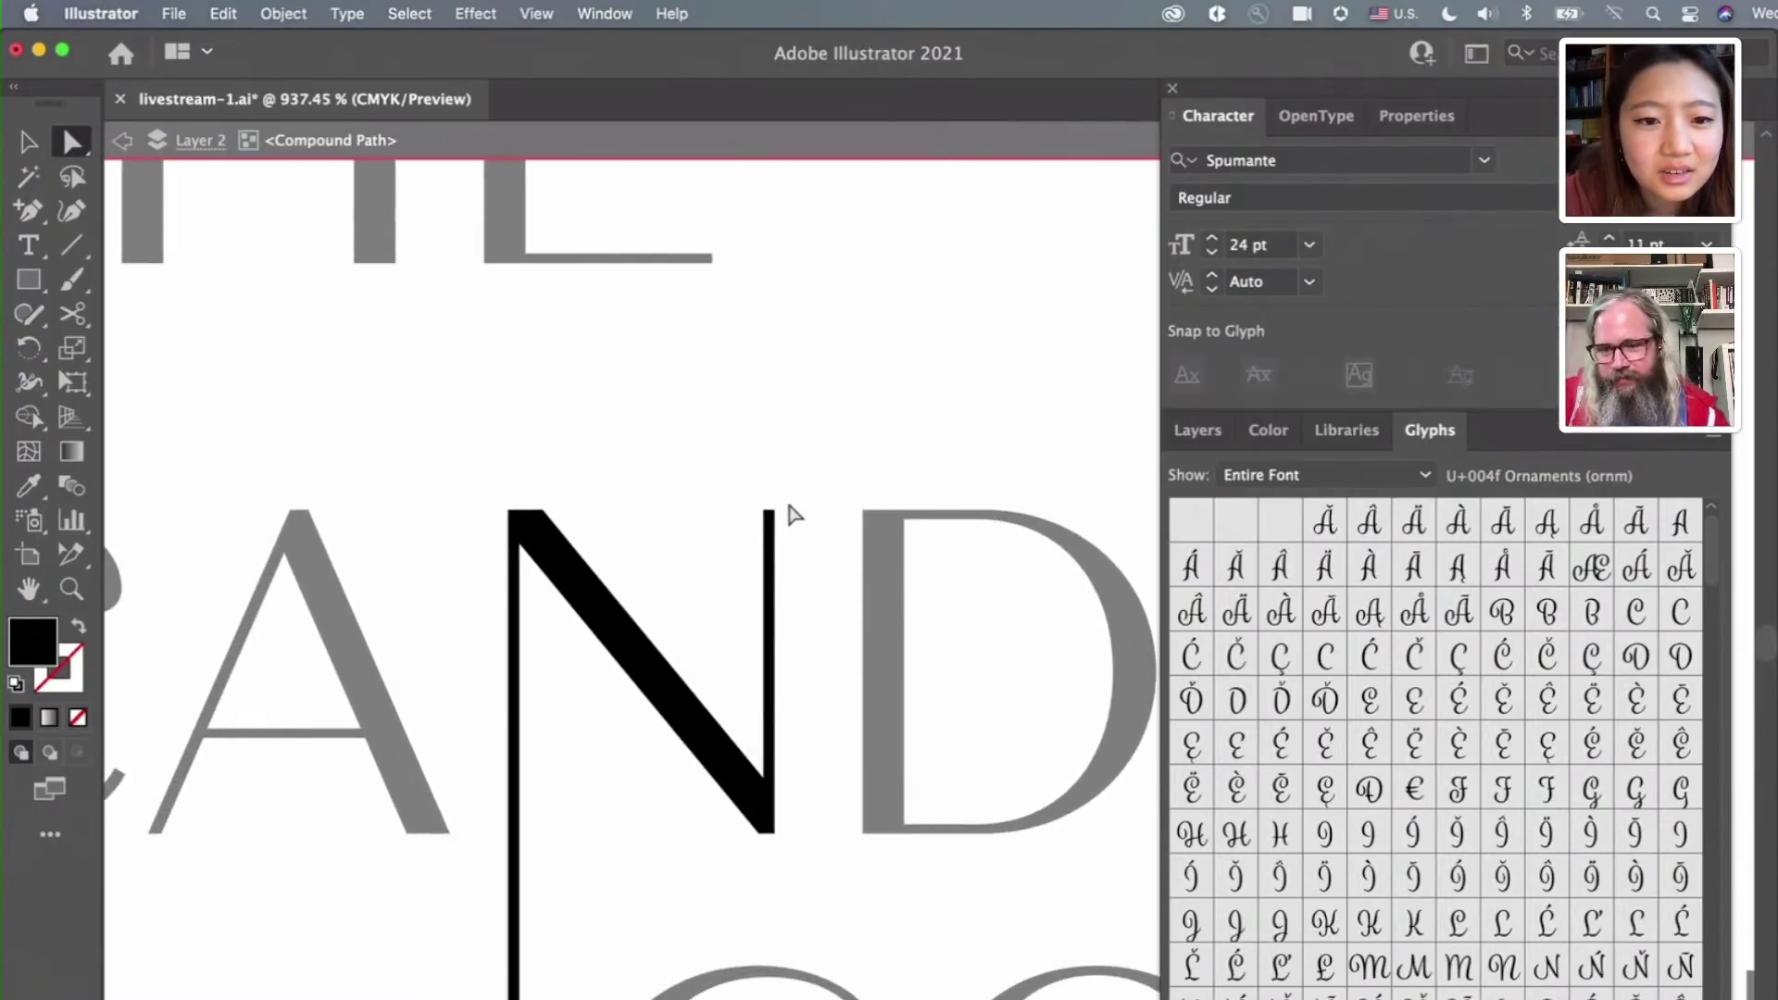
pyautogui.click(767, 515)
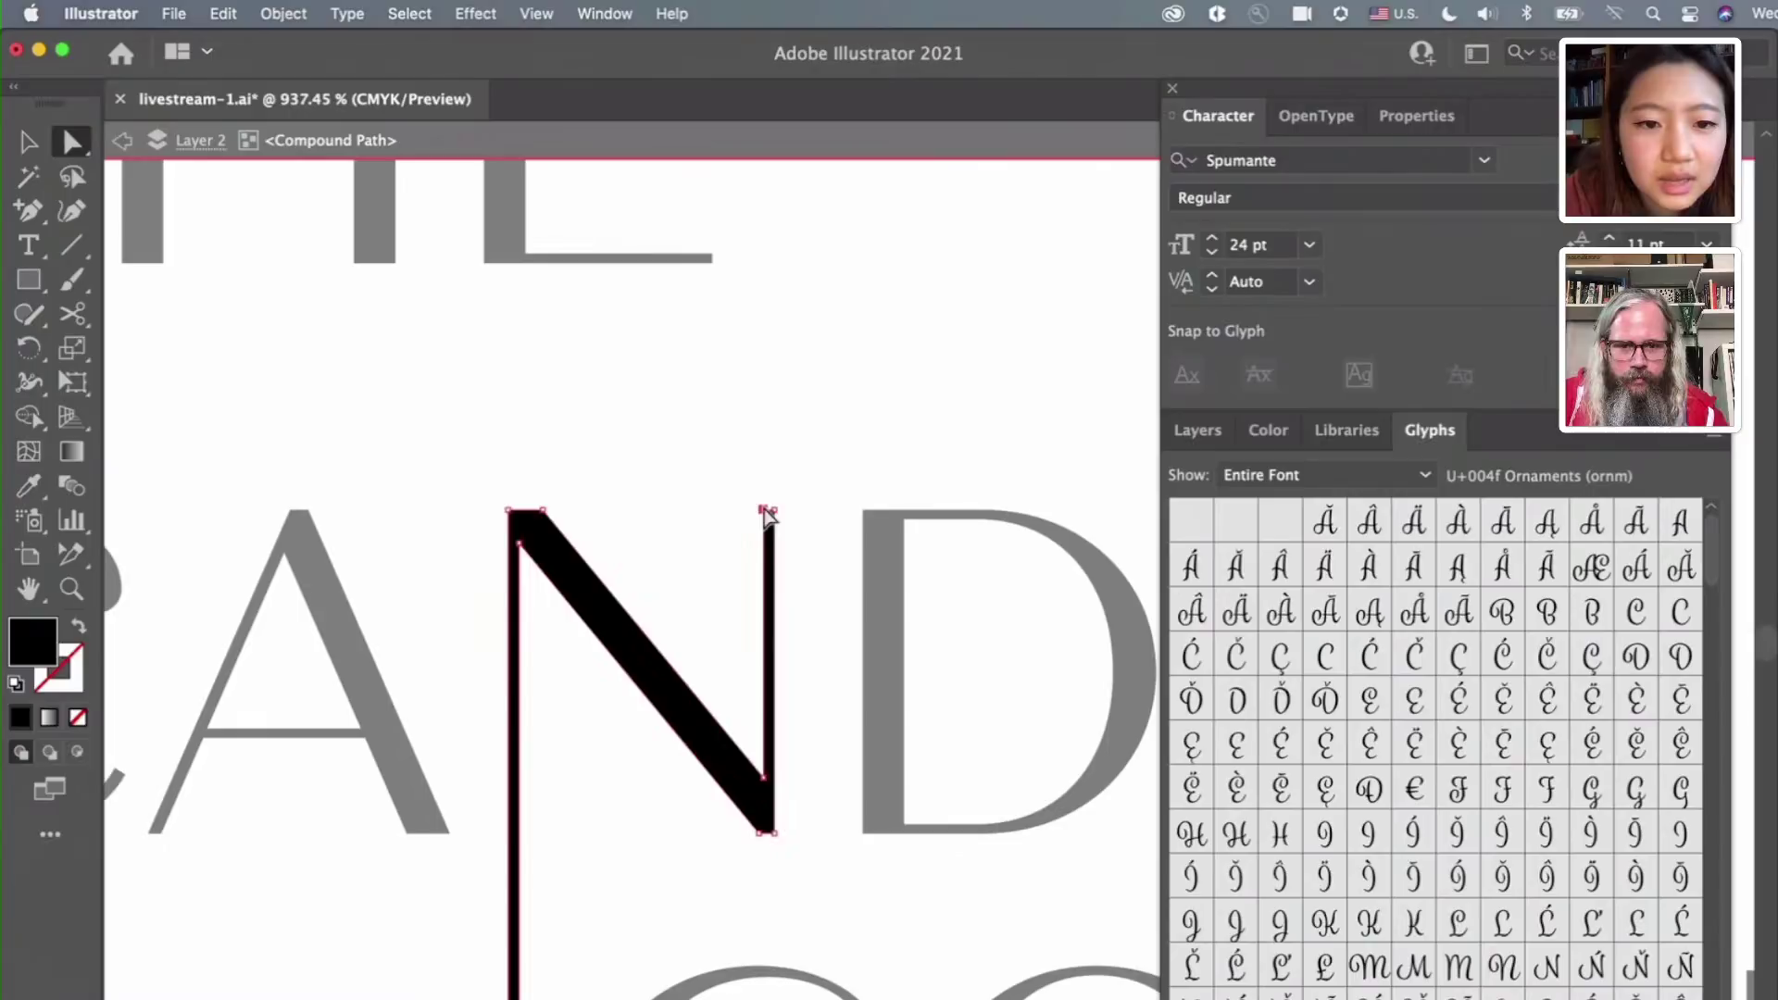
pyautogui.moveTo(772, 510); pyautogui.dragTo(789, 121)
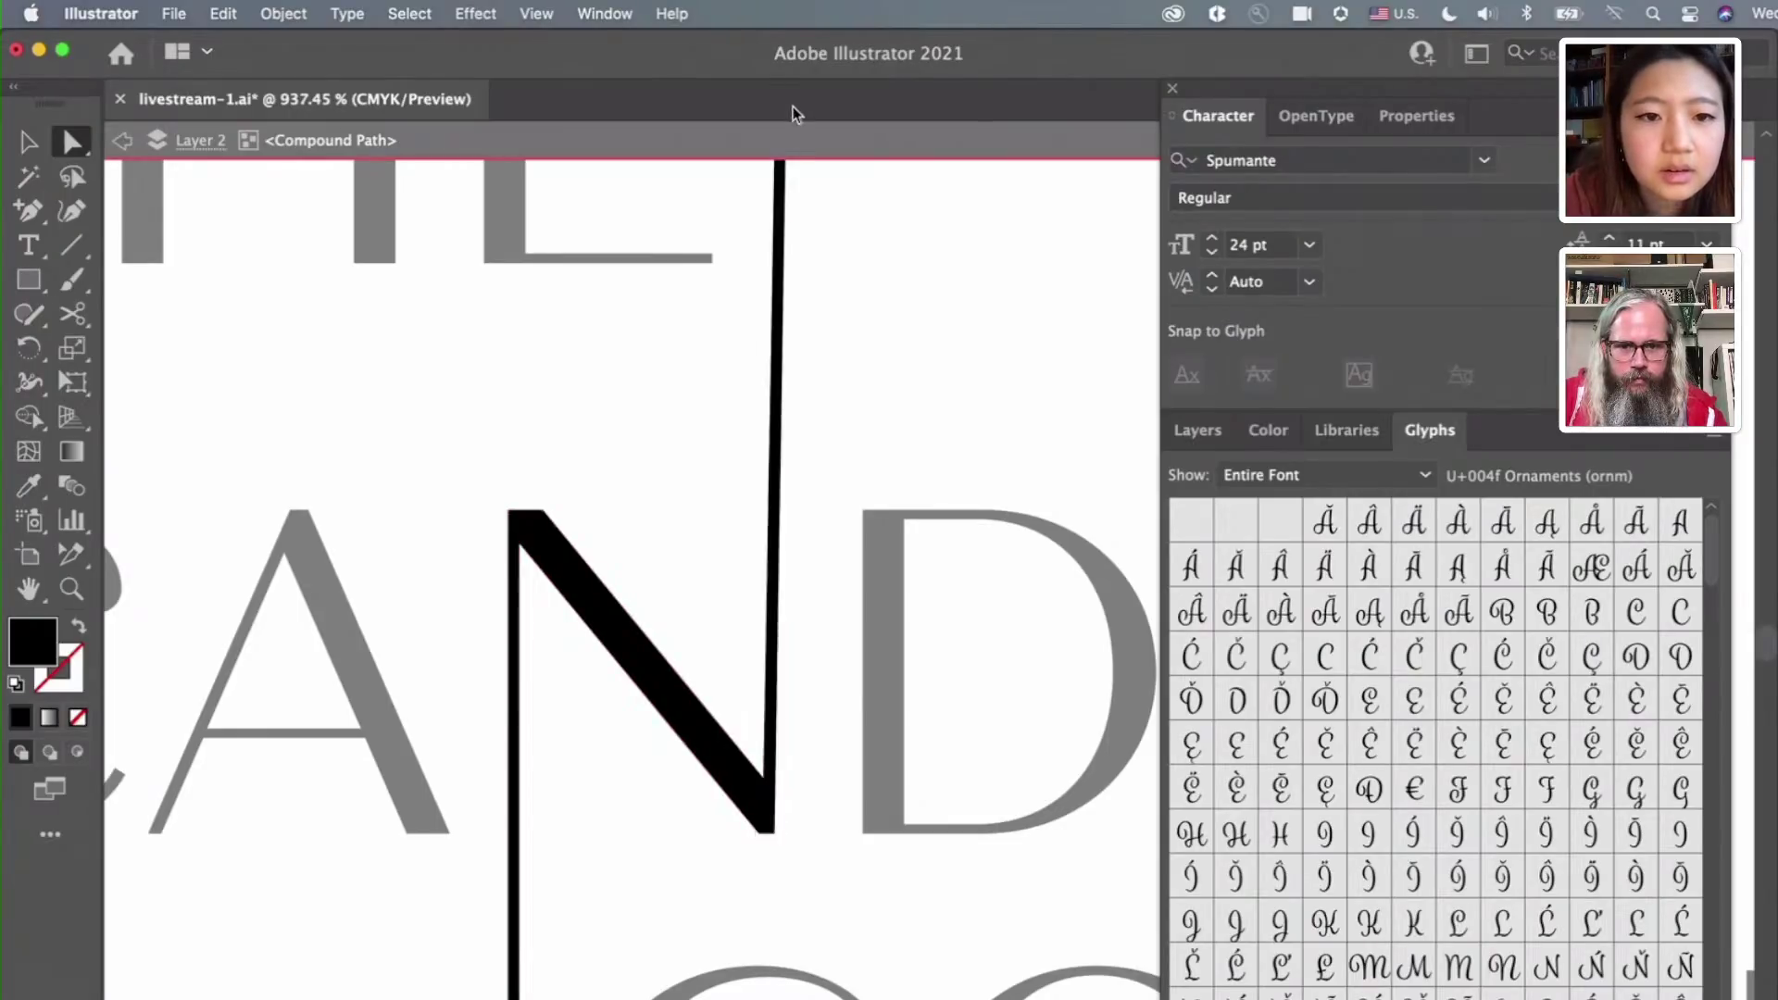
pyautogui.press('cmd+z')
pyautogui.scroll(3, 831, 313)
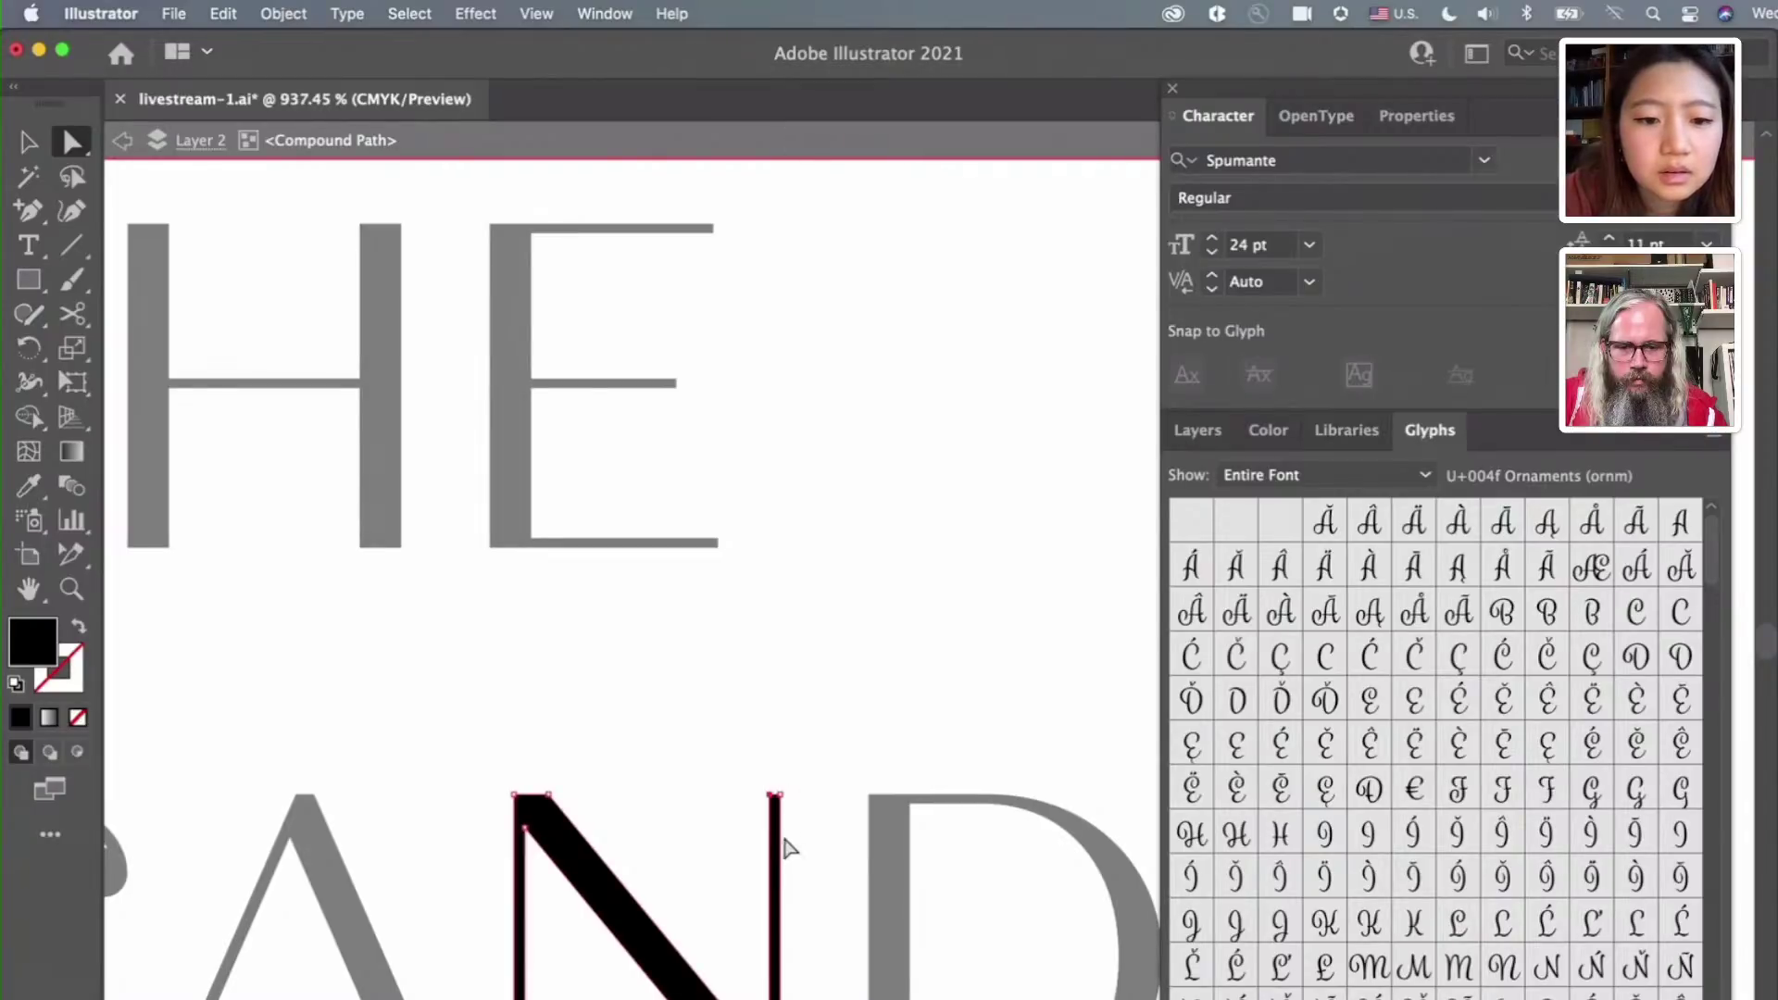
pyautogui.moveTo(781, 798); pyautogui.dragTo(783, 224)
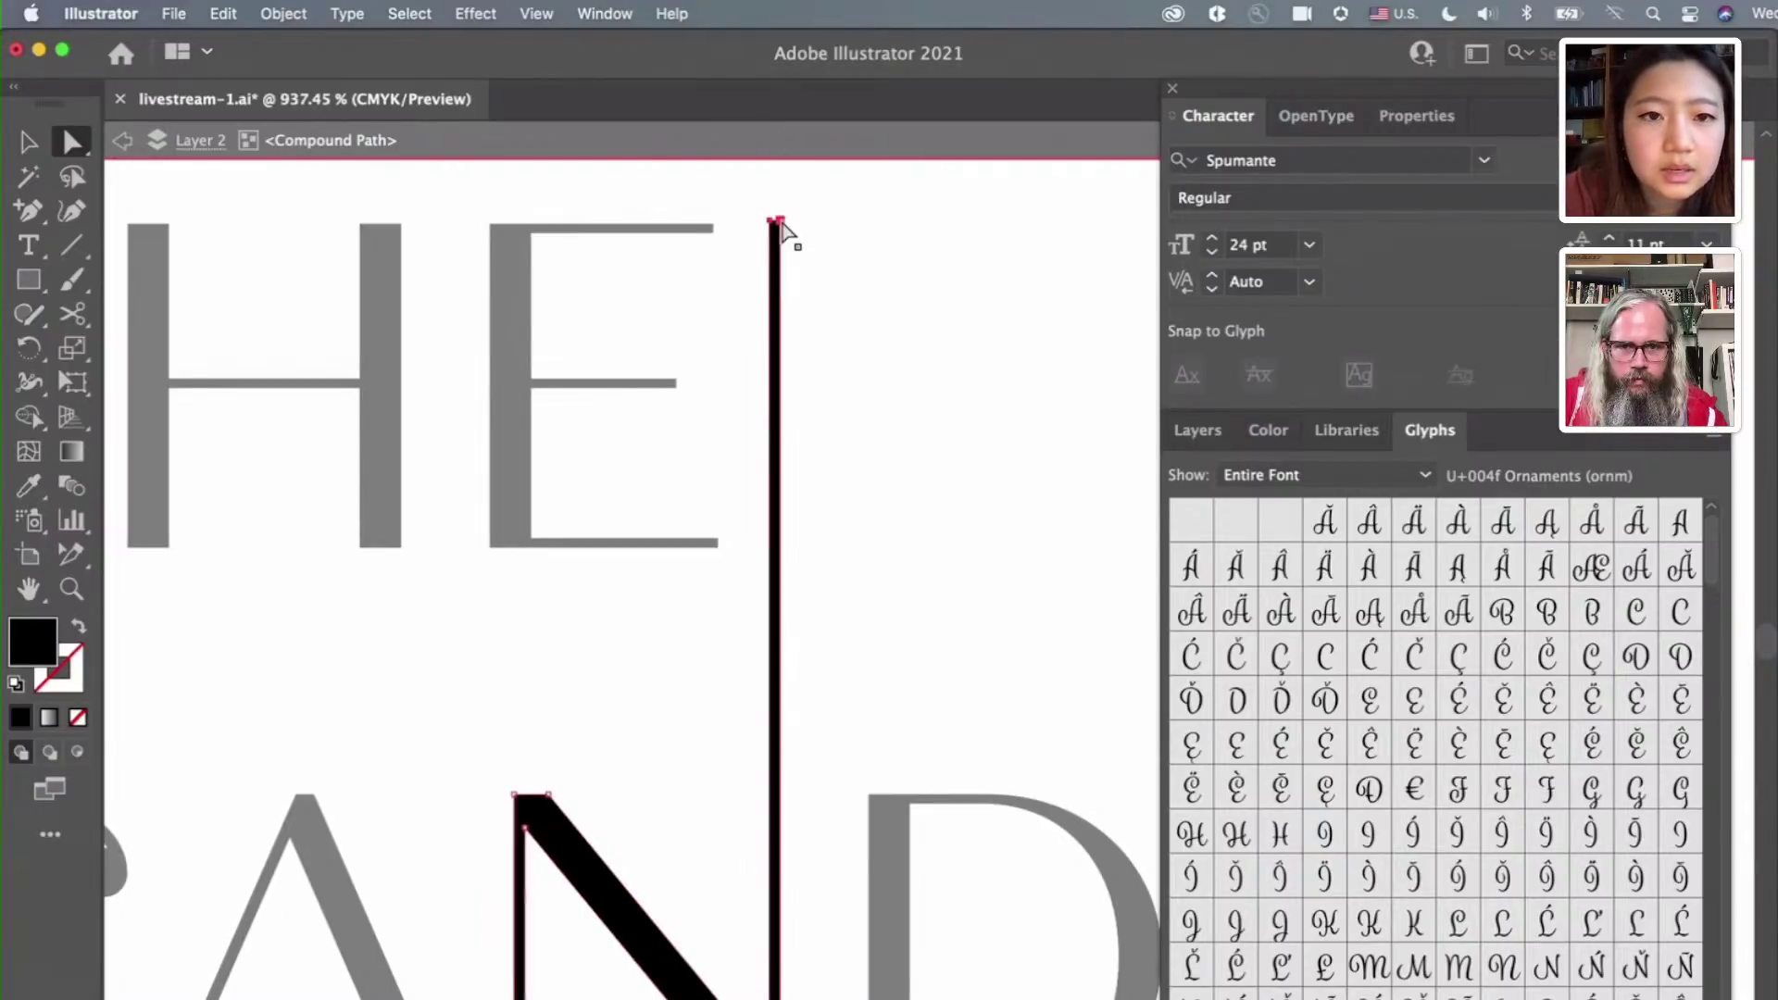
pyautogui.scroll(-5, 783, 228)
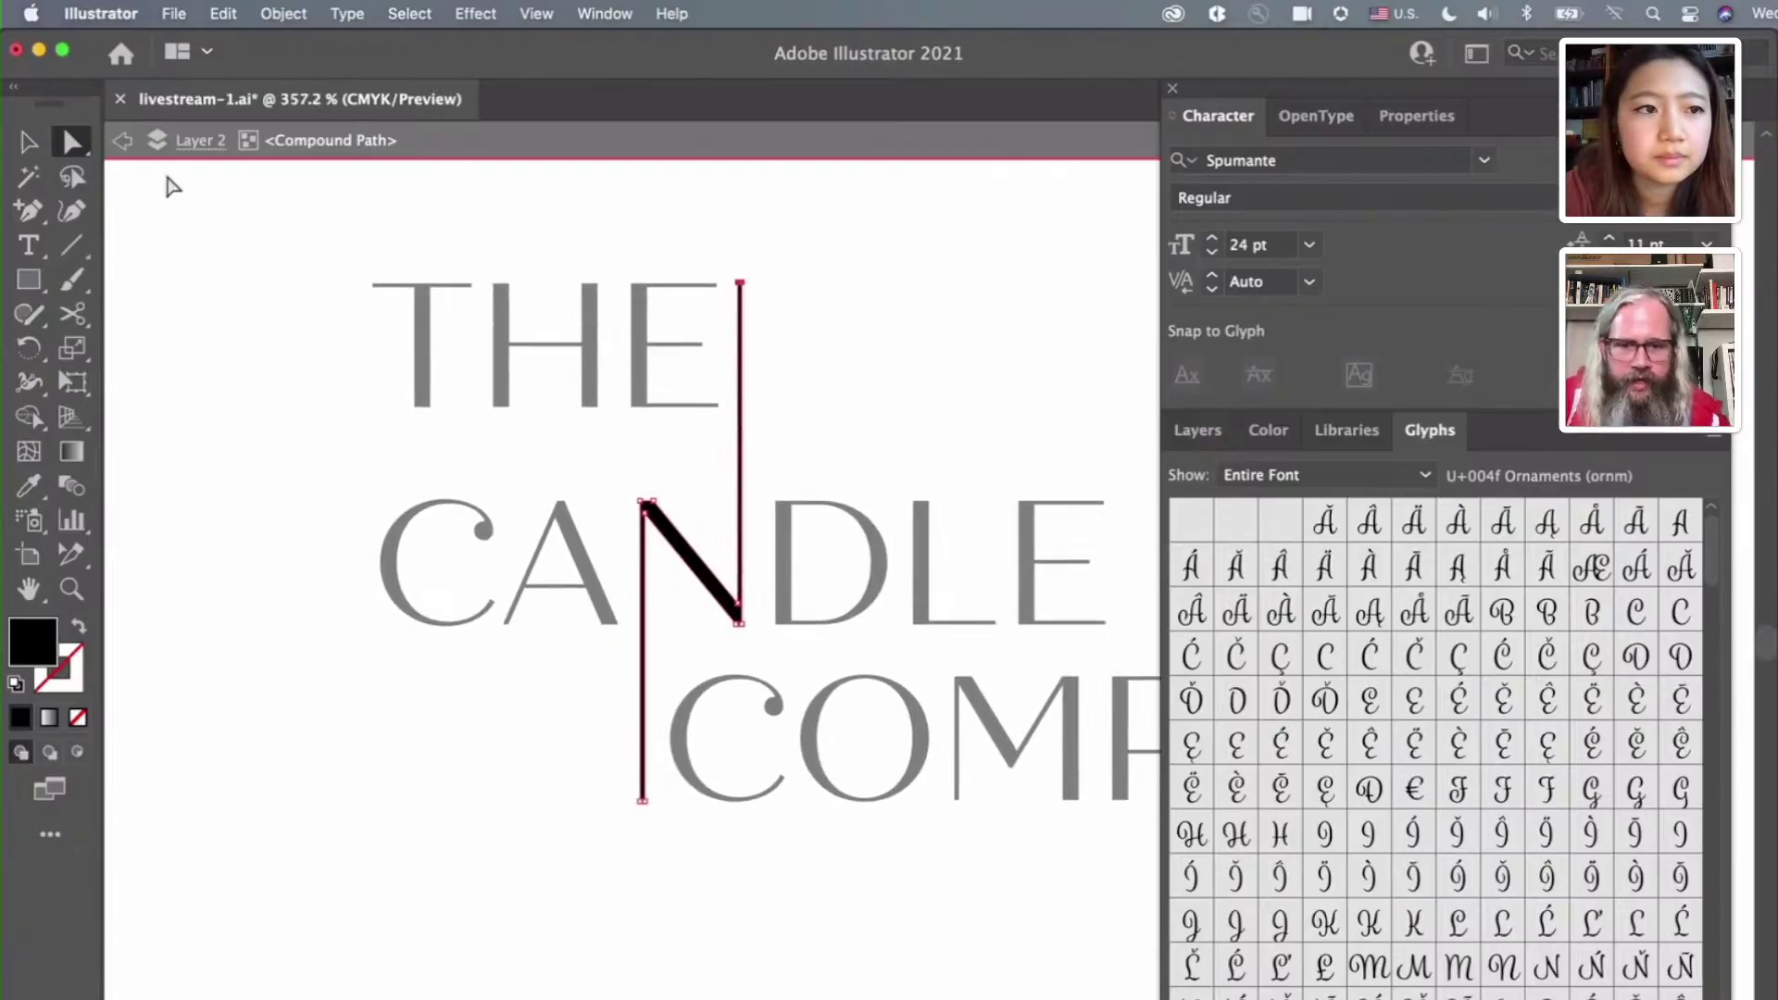
pyautogui.click(127, 144)
pyautogui.scroll(-2, 491, 554)
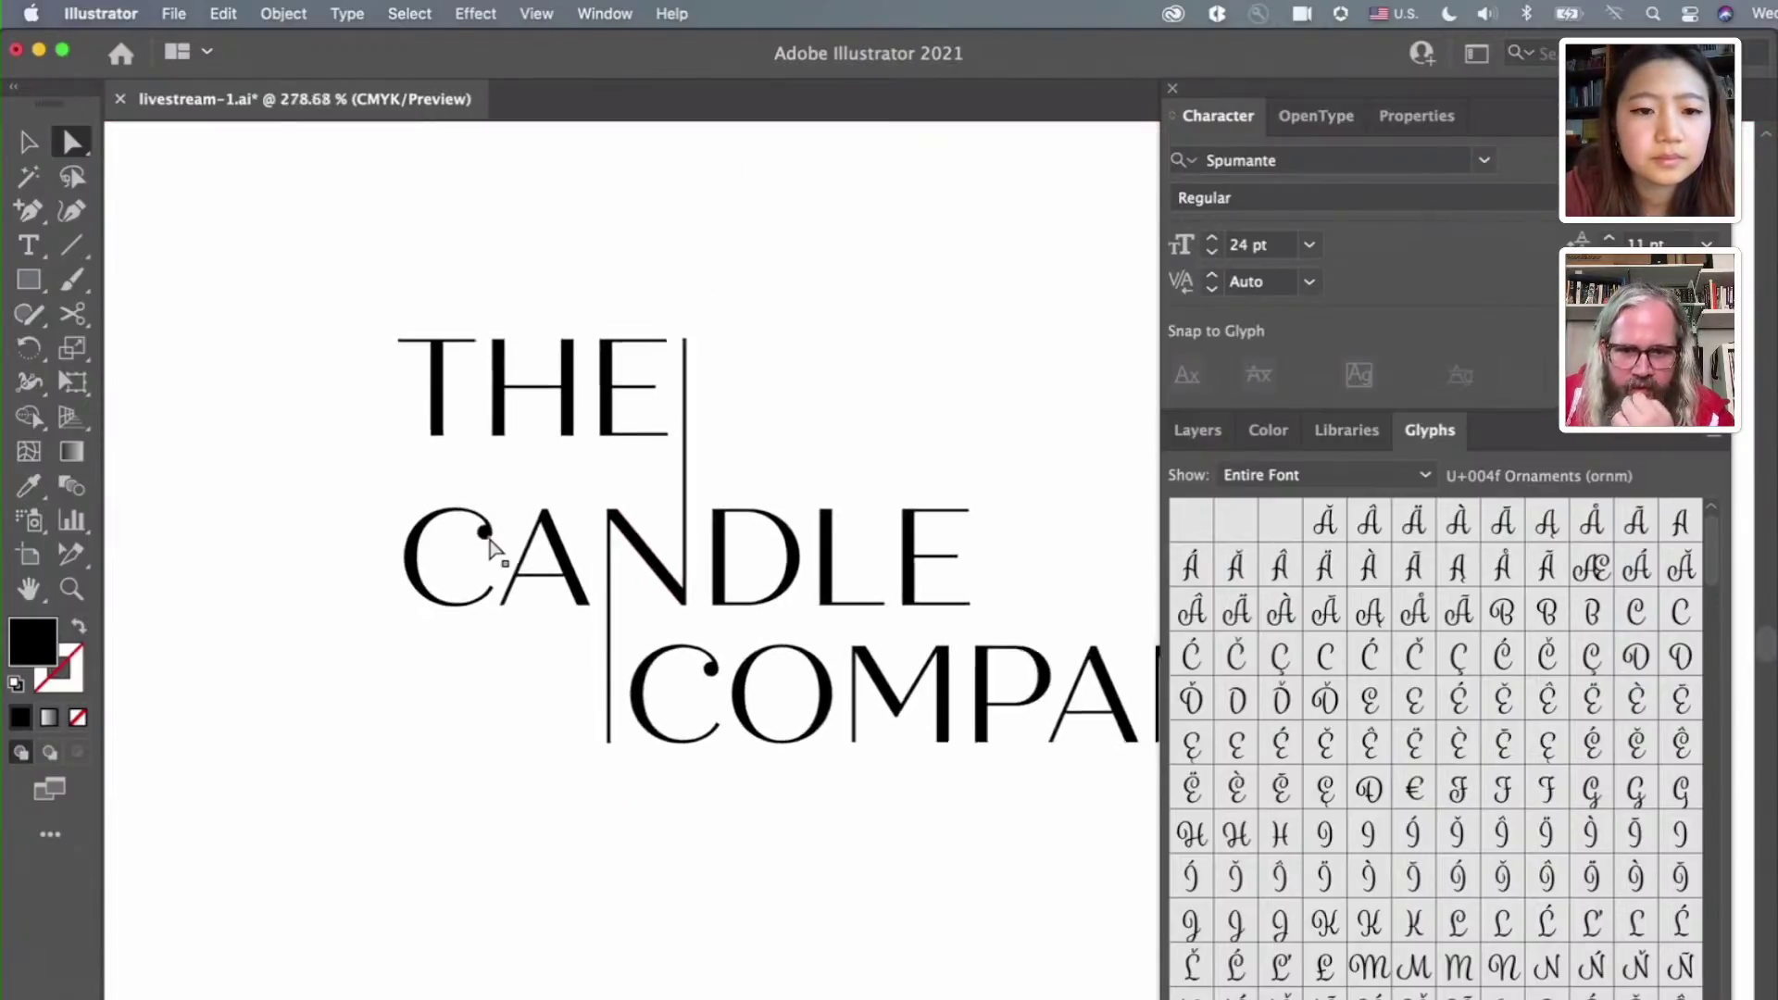
# Shift the word THE slightly left, away from the N's raised stem
pyautogui.click(569, 415)
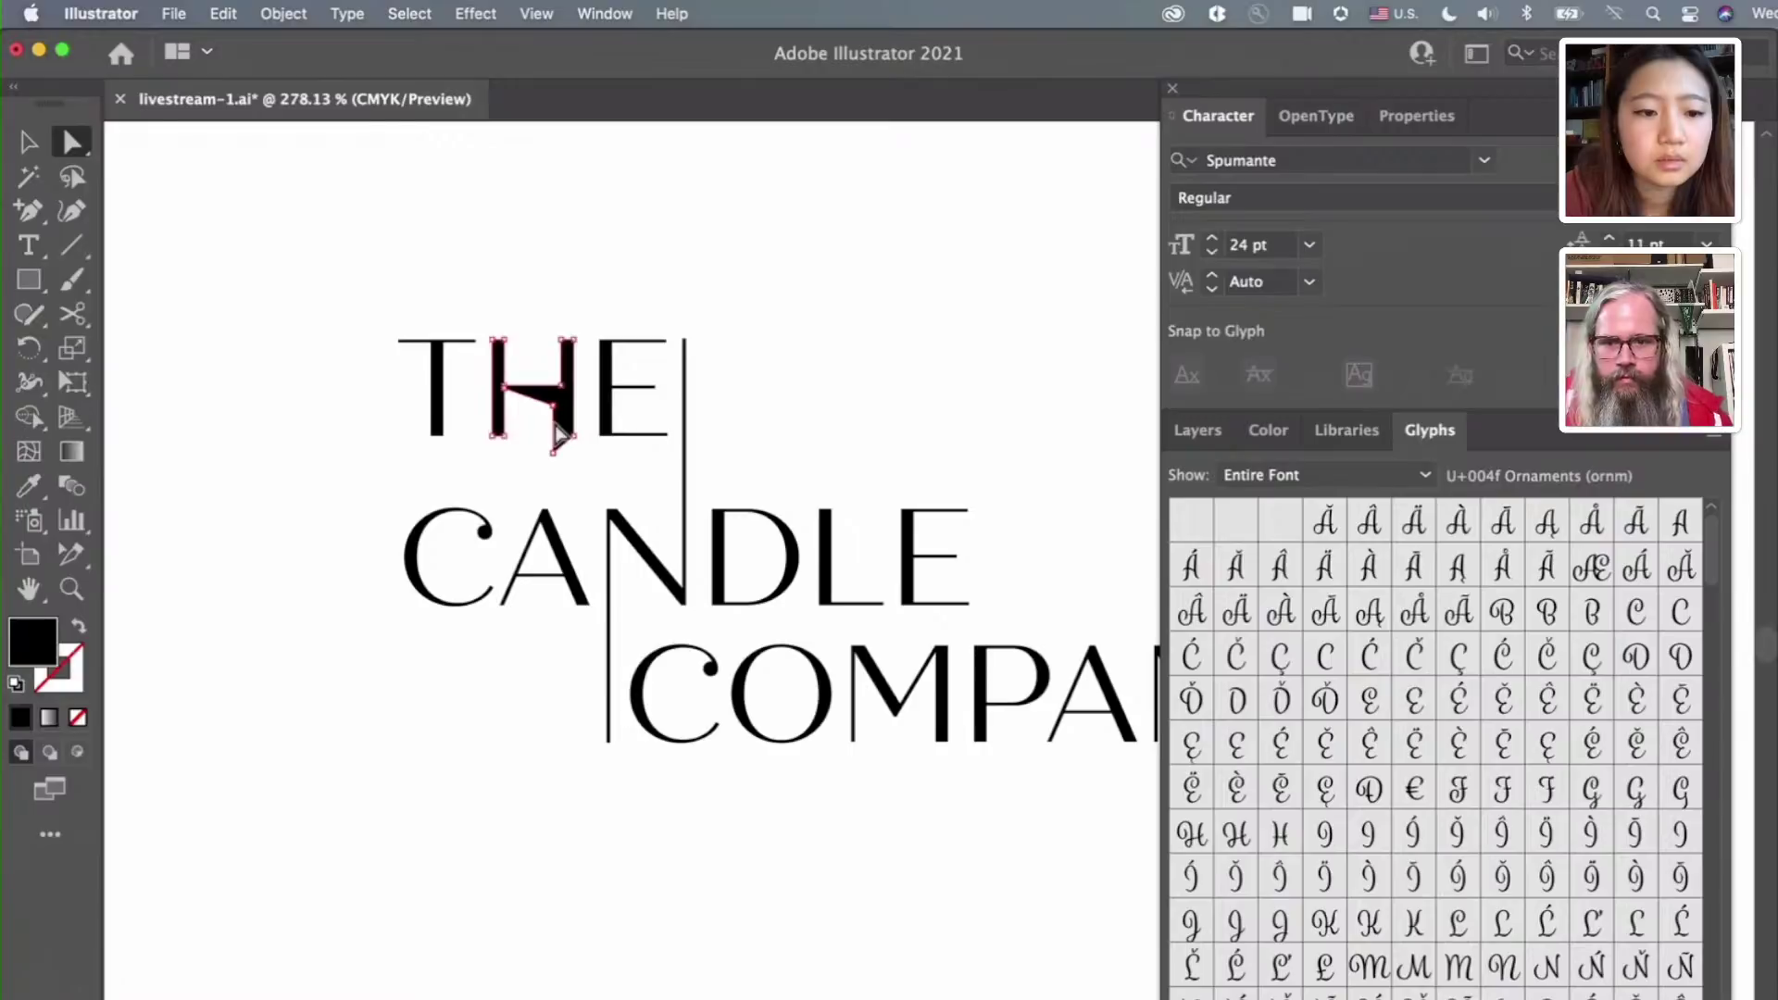
pyautogui.click(410, 272)
pyautogui.moveTo(379, 294); pyautogui.dragTo(591, 418)
pyautogui.scroll(-3, 591, 419)
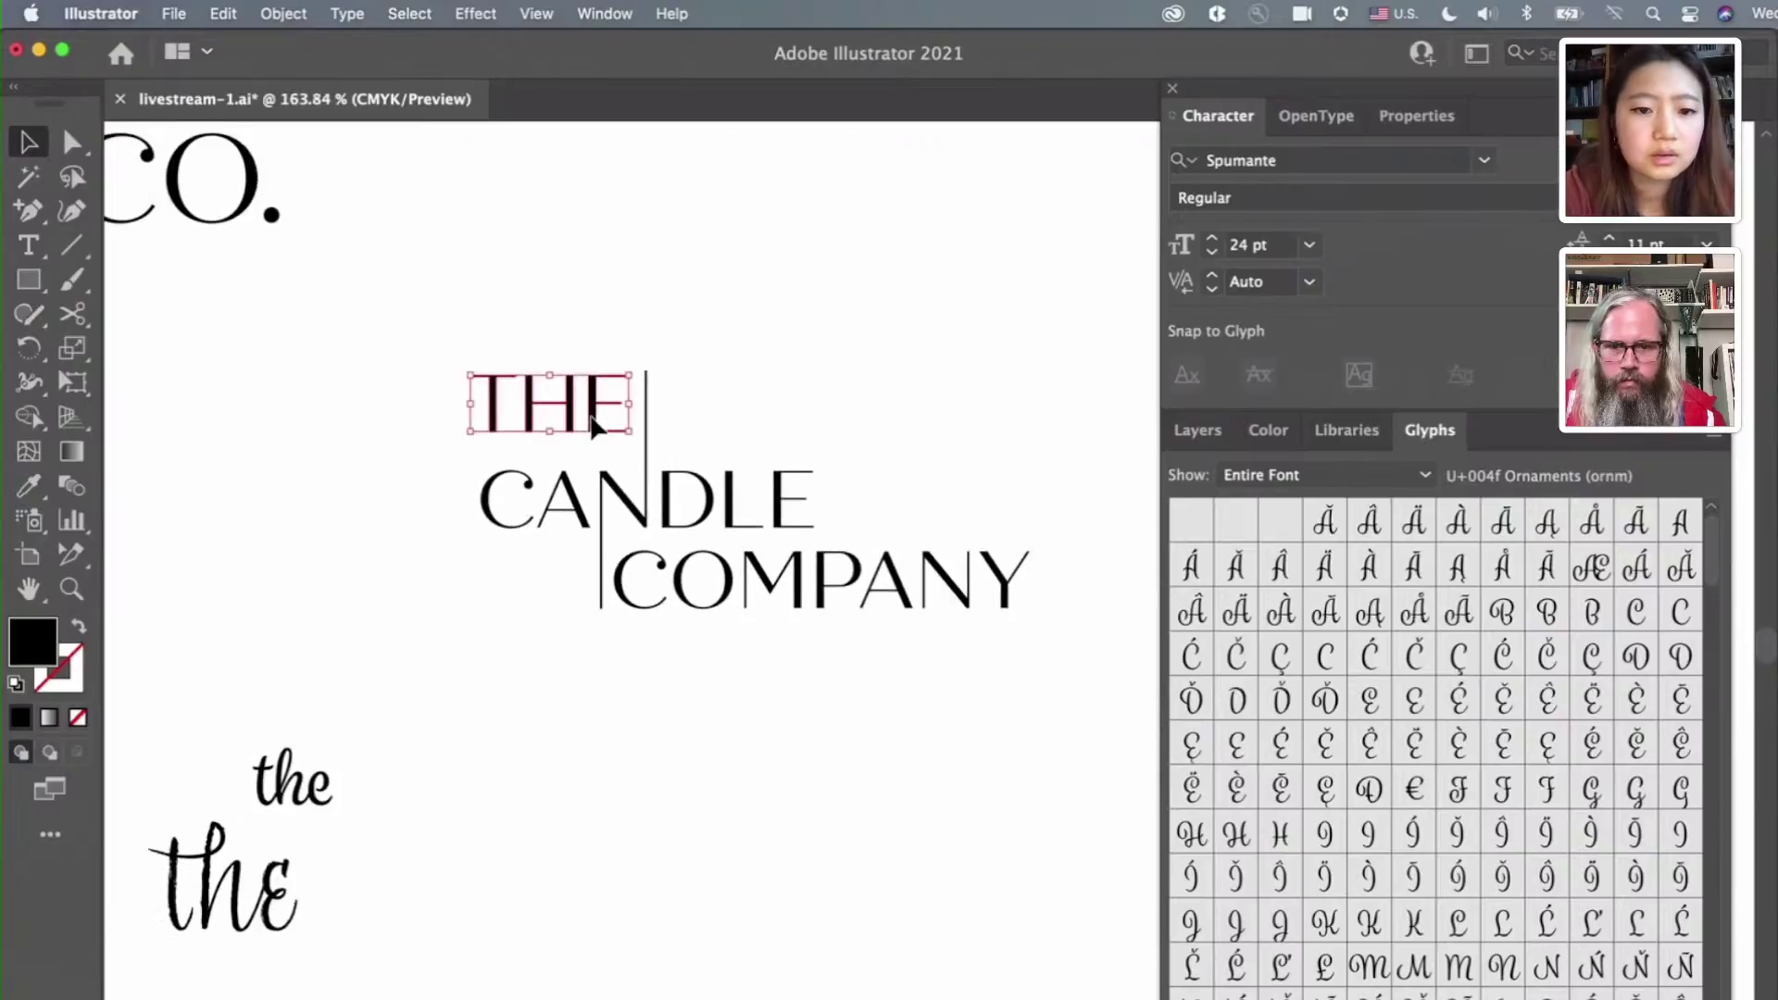
# Delete the letters MPANY from the bottom line and shift the remaining CO slightly right, away from the N's lowered stem
pyautogui.click(1026, 648)
pyautogui.moveTo(977, 646); pyautogui.dragTo(736, 548)
pyautogui.press('Delete')
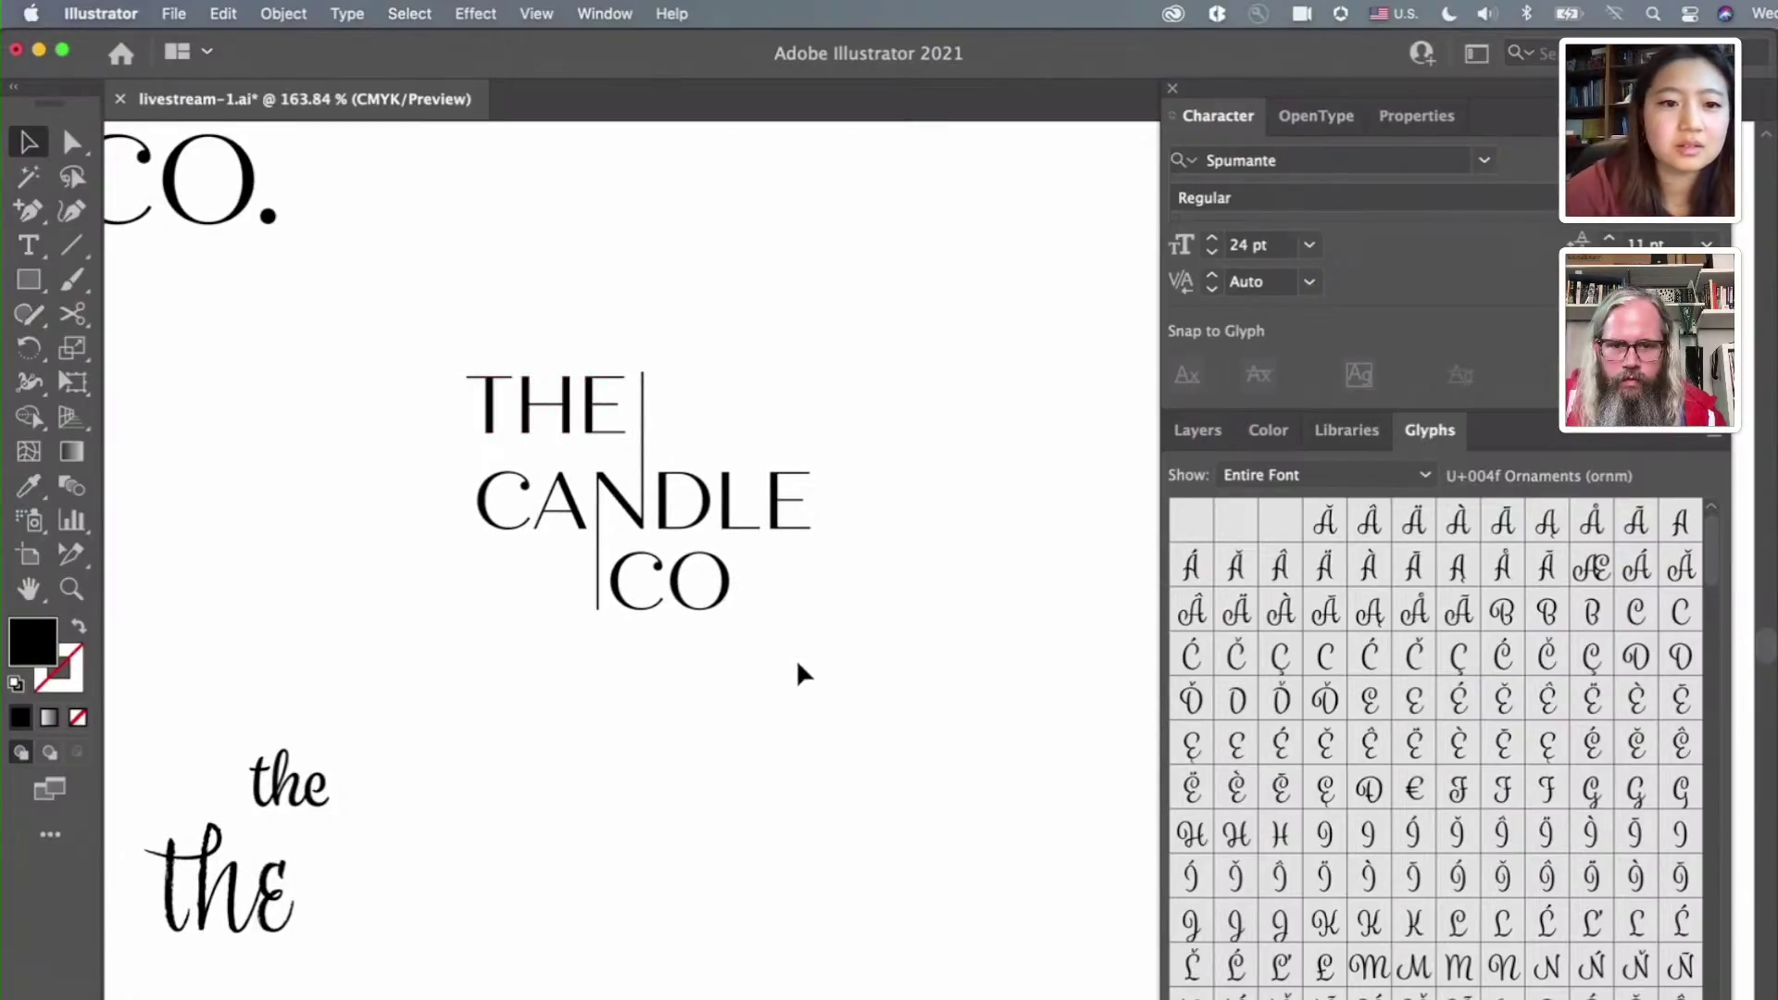
pyautogui.moveTo(797, 659); pyautogui.dragTo(613, 557)
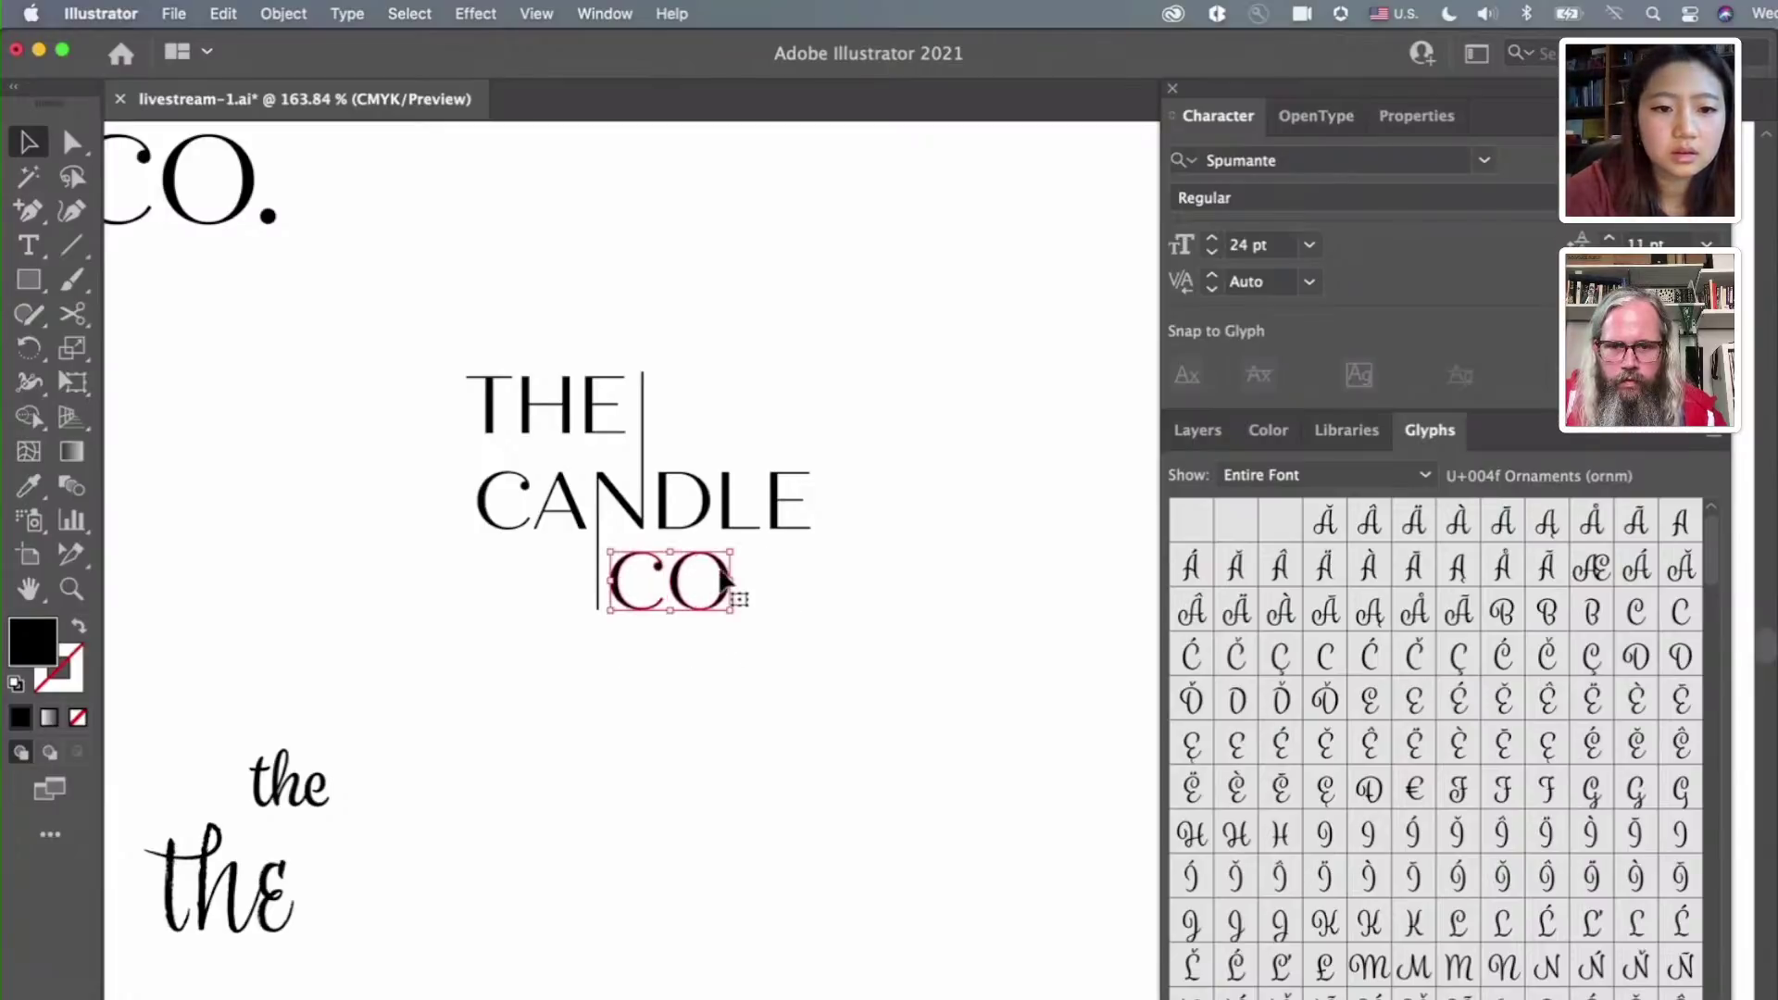
pyautogui.moveTo(729, 580); pyautogui.dragTo(742, 584)
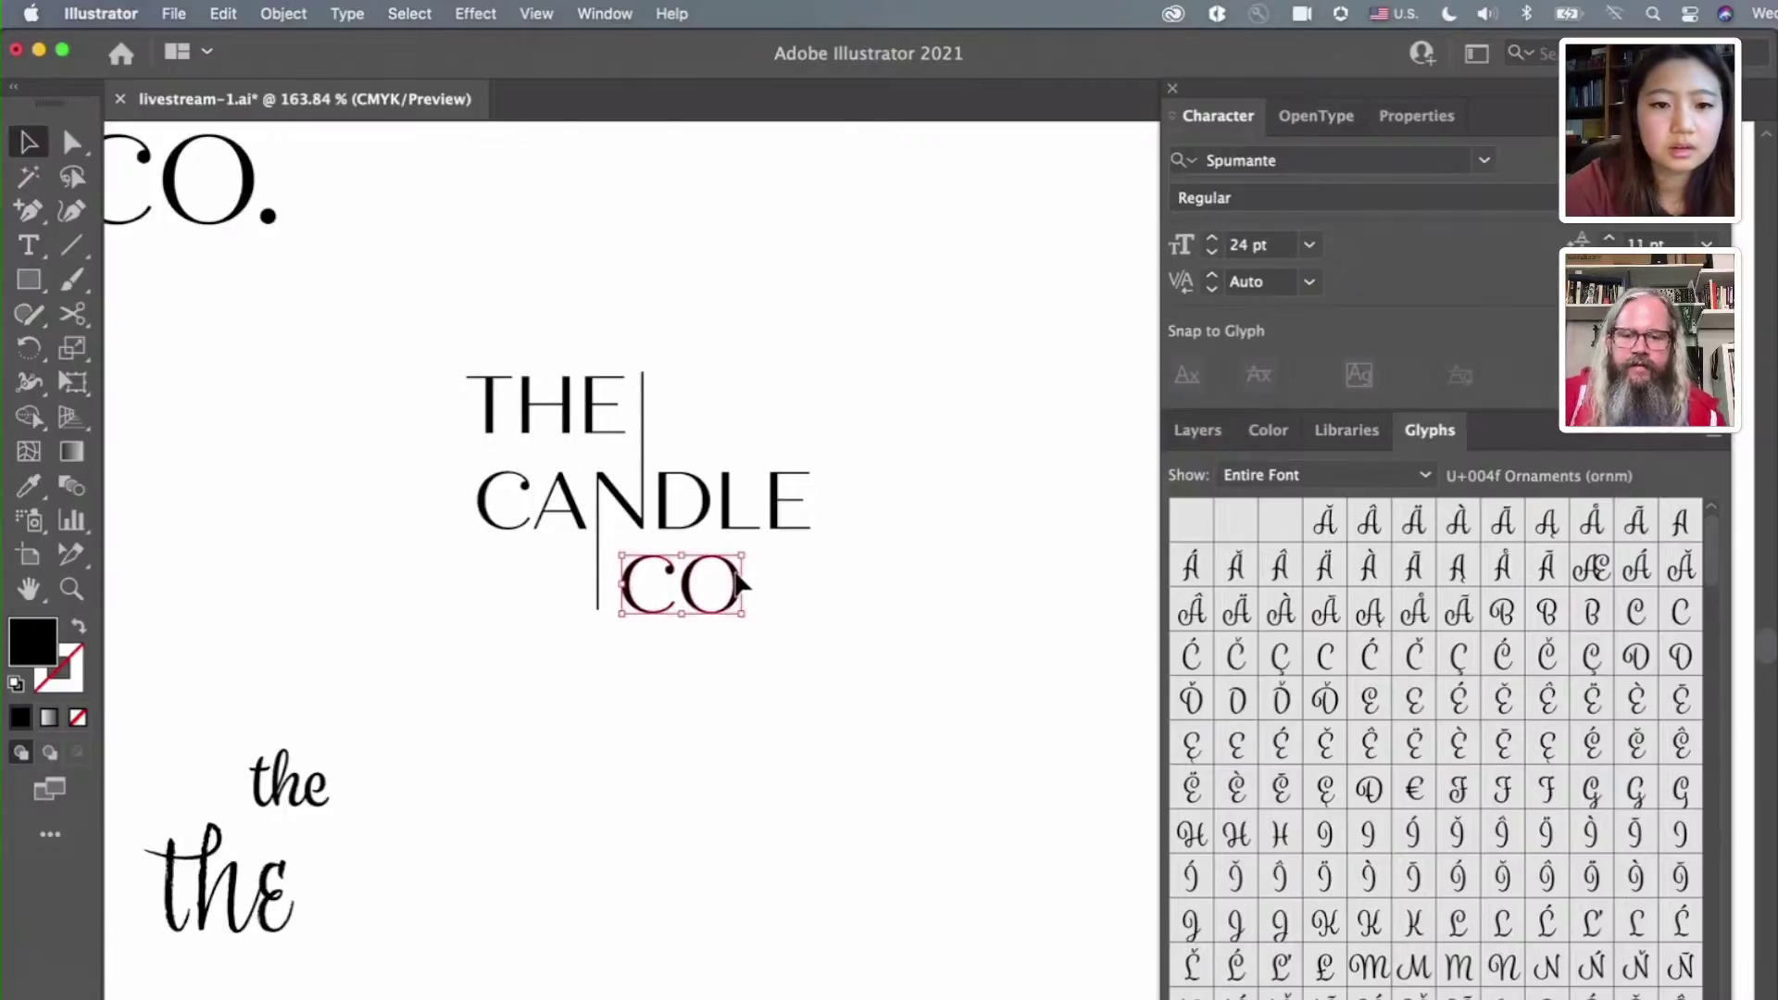
pyautogui.click(903, 676)
# Recolour the whole stacked THE CANDLE CO logo in the dusty mauve pink using the Eyedropper
pyautogui.scroll(-3, 903, 675)
pyautogui.scroll(-4, 905, 680)
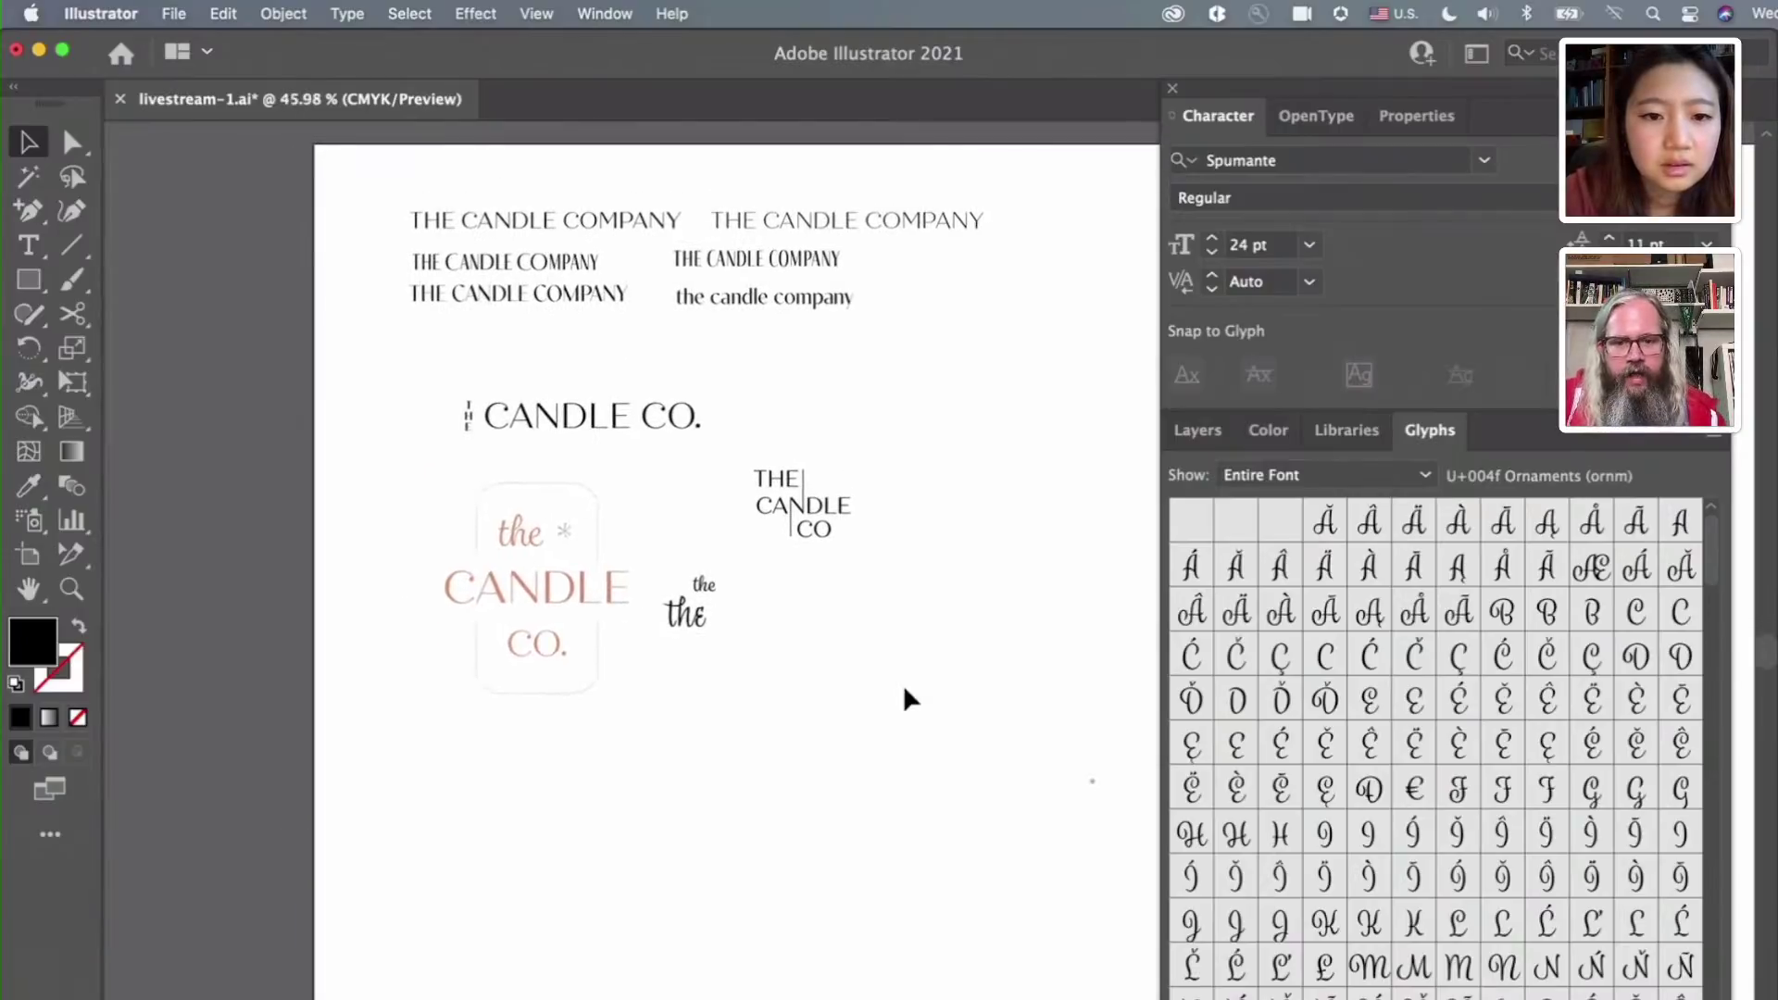
pyautogui.moveTo(914, 561); pyautogui.dragTo(744, 439)
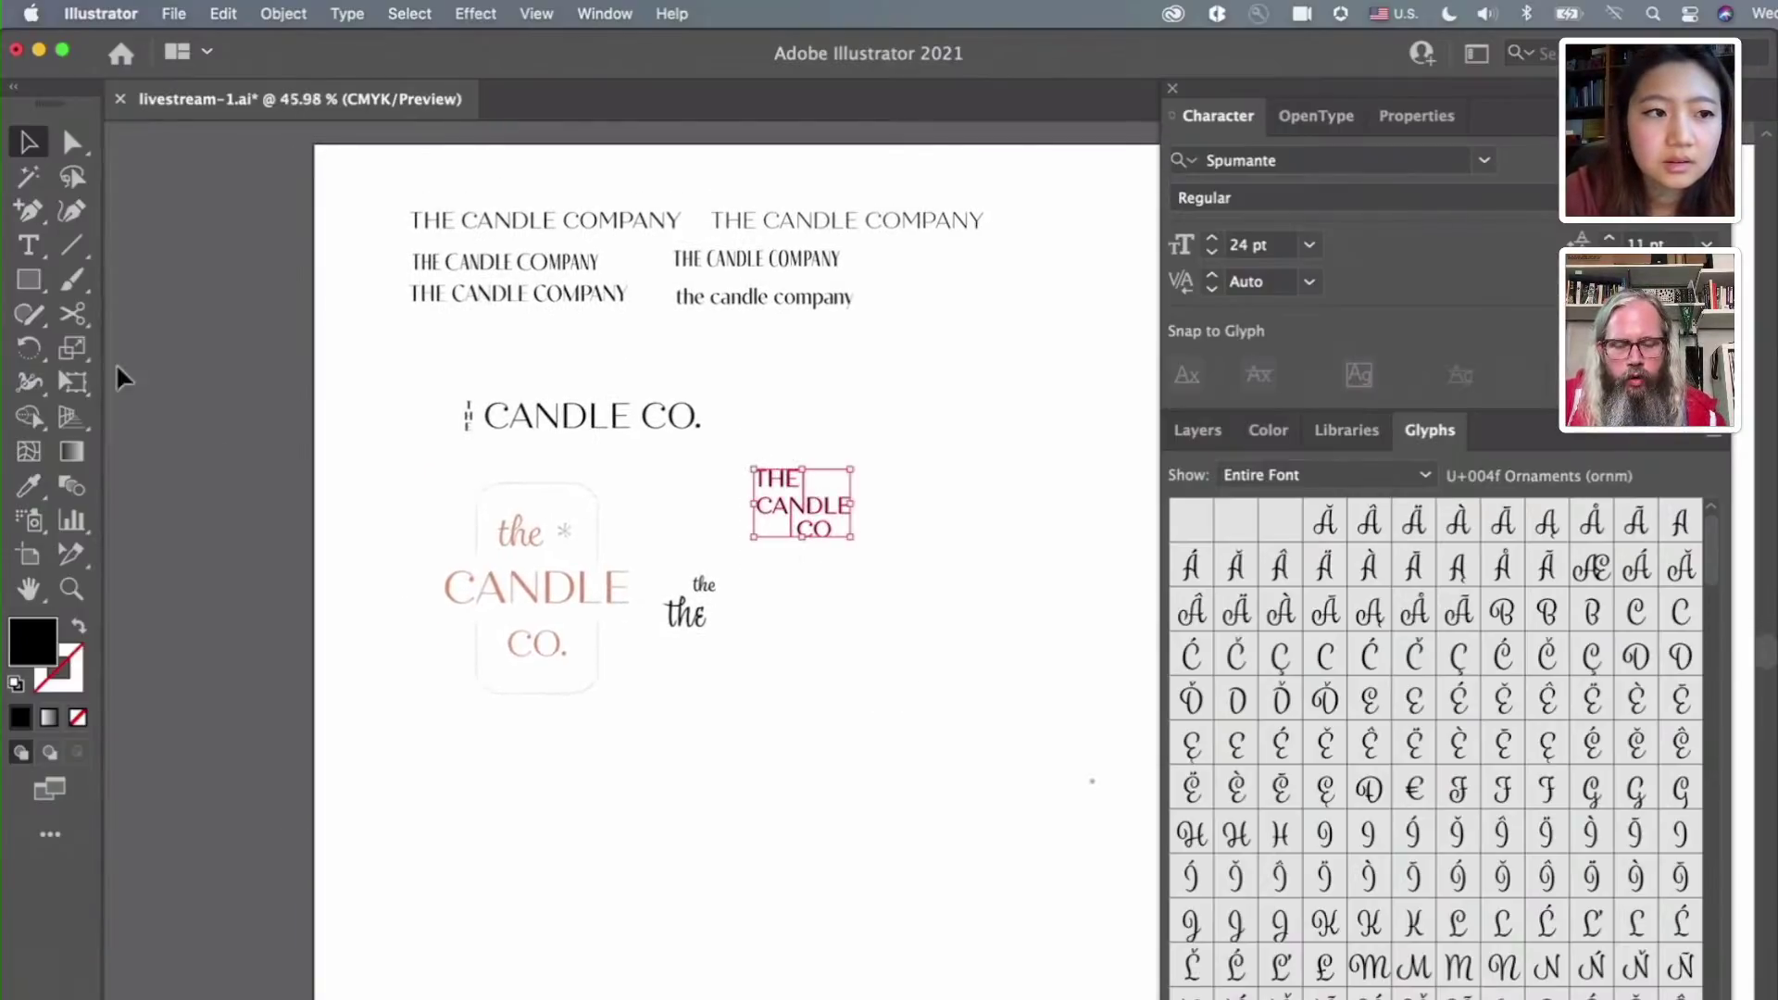
pyautogui.click(28, 485)
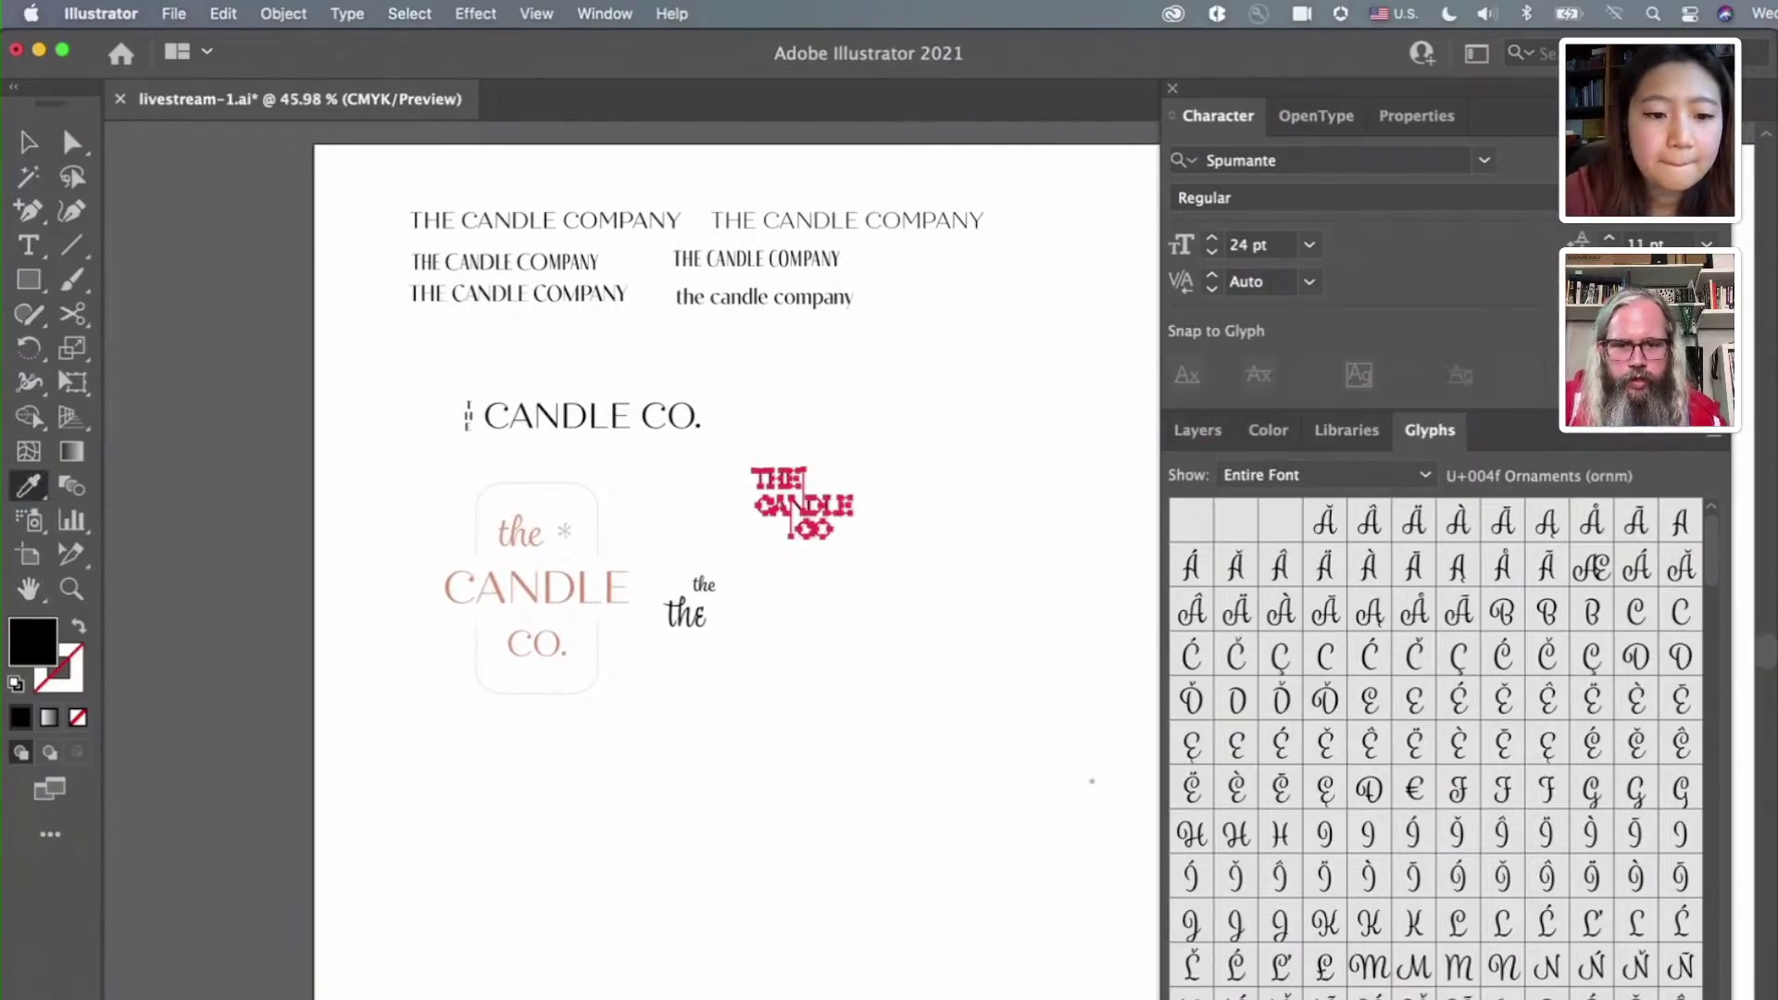
pyautogui.click(537, 593)
pyautogui.click(29, 140)
pyautogui.scroll(2, 822, 541)
pyautogui.click(826, 570)
pyautogui.scroll(1, 821, 570)
pyautogui.scroll(3, 821, 570)
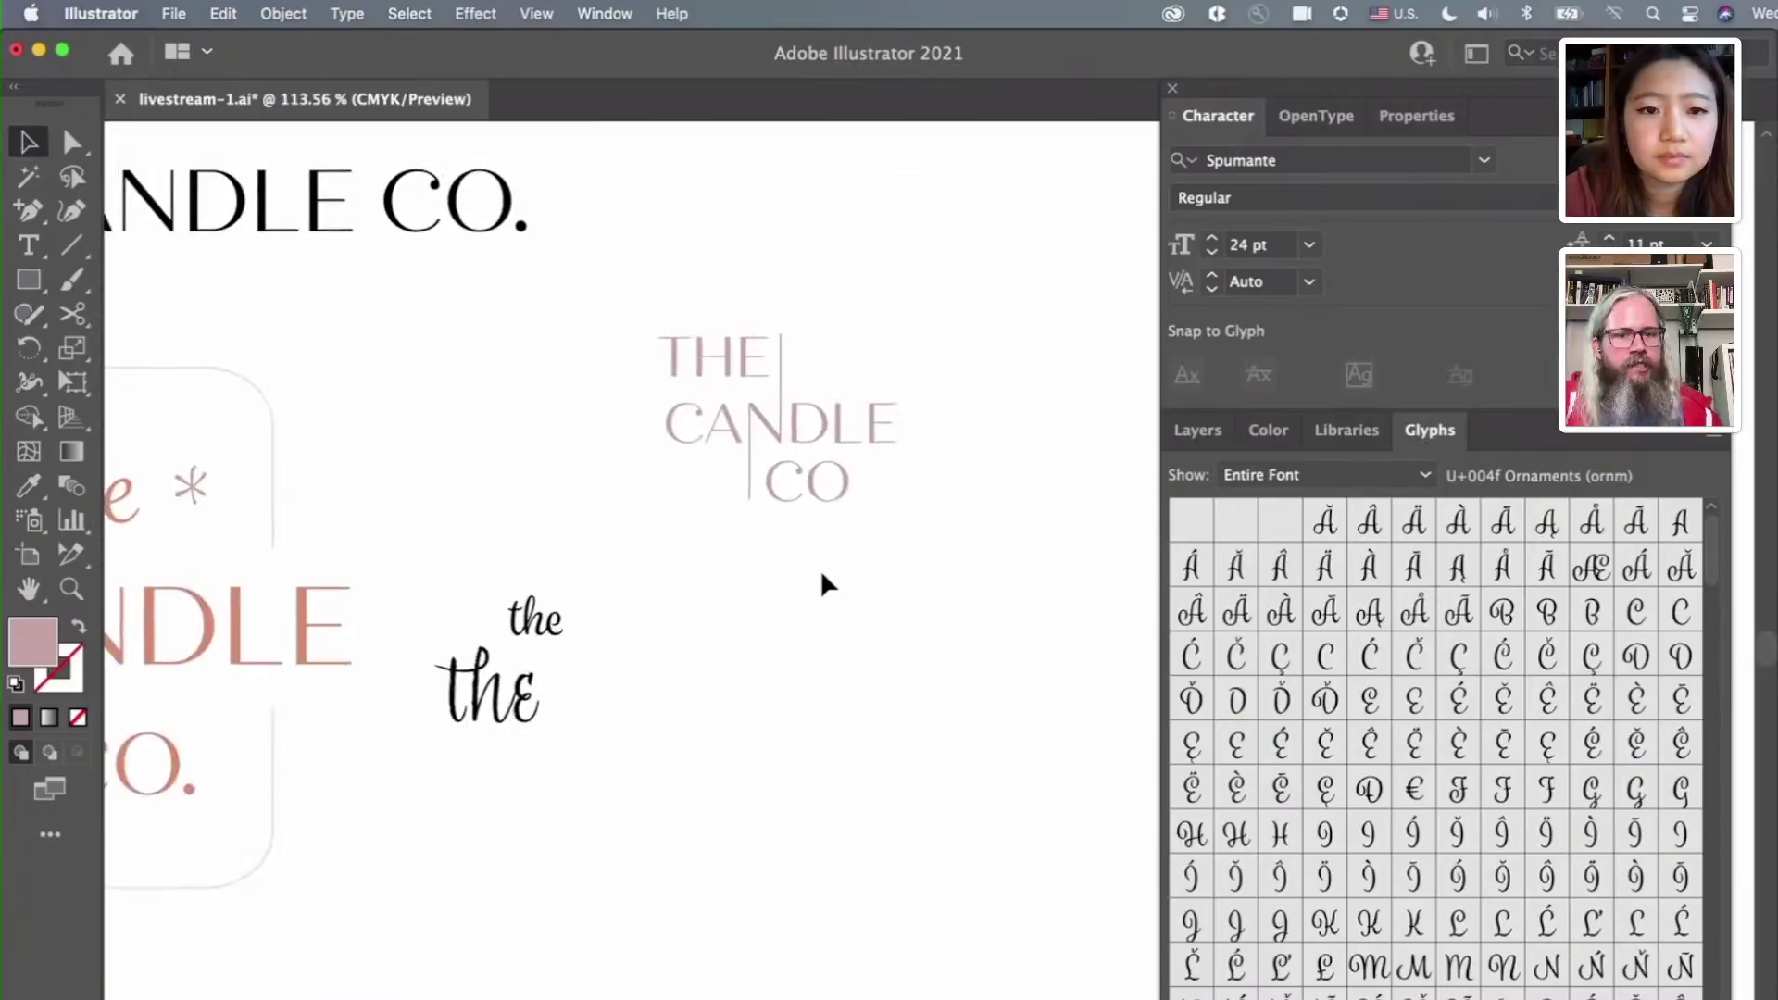
pyautogui.scroll(2, 833, 320)
pyautogui.scroll(1, 835, 326)
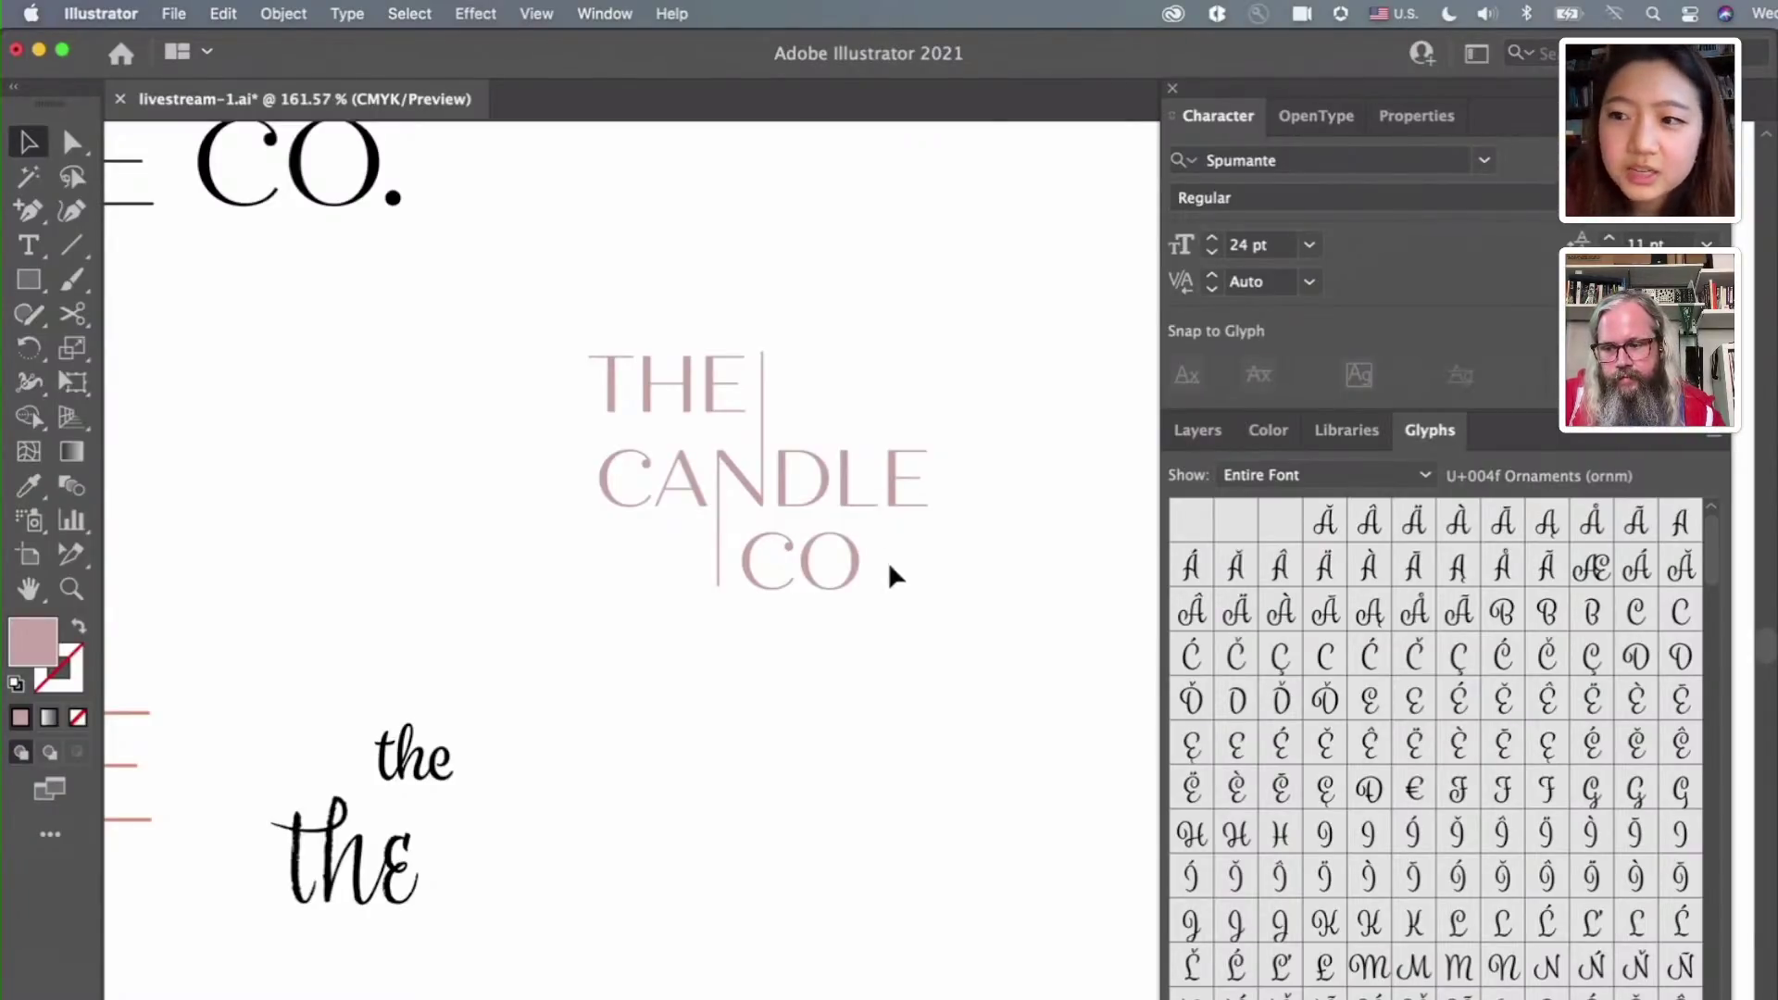
# Duplicate the asterisk from the framed logo and place the copy just below CO in the stacked logo
pyautogui.scroll(-4, 887, 561)
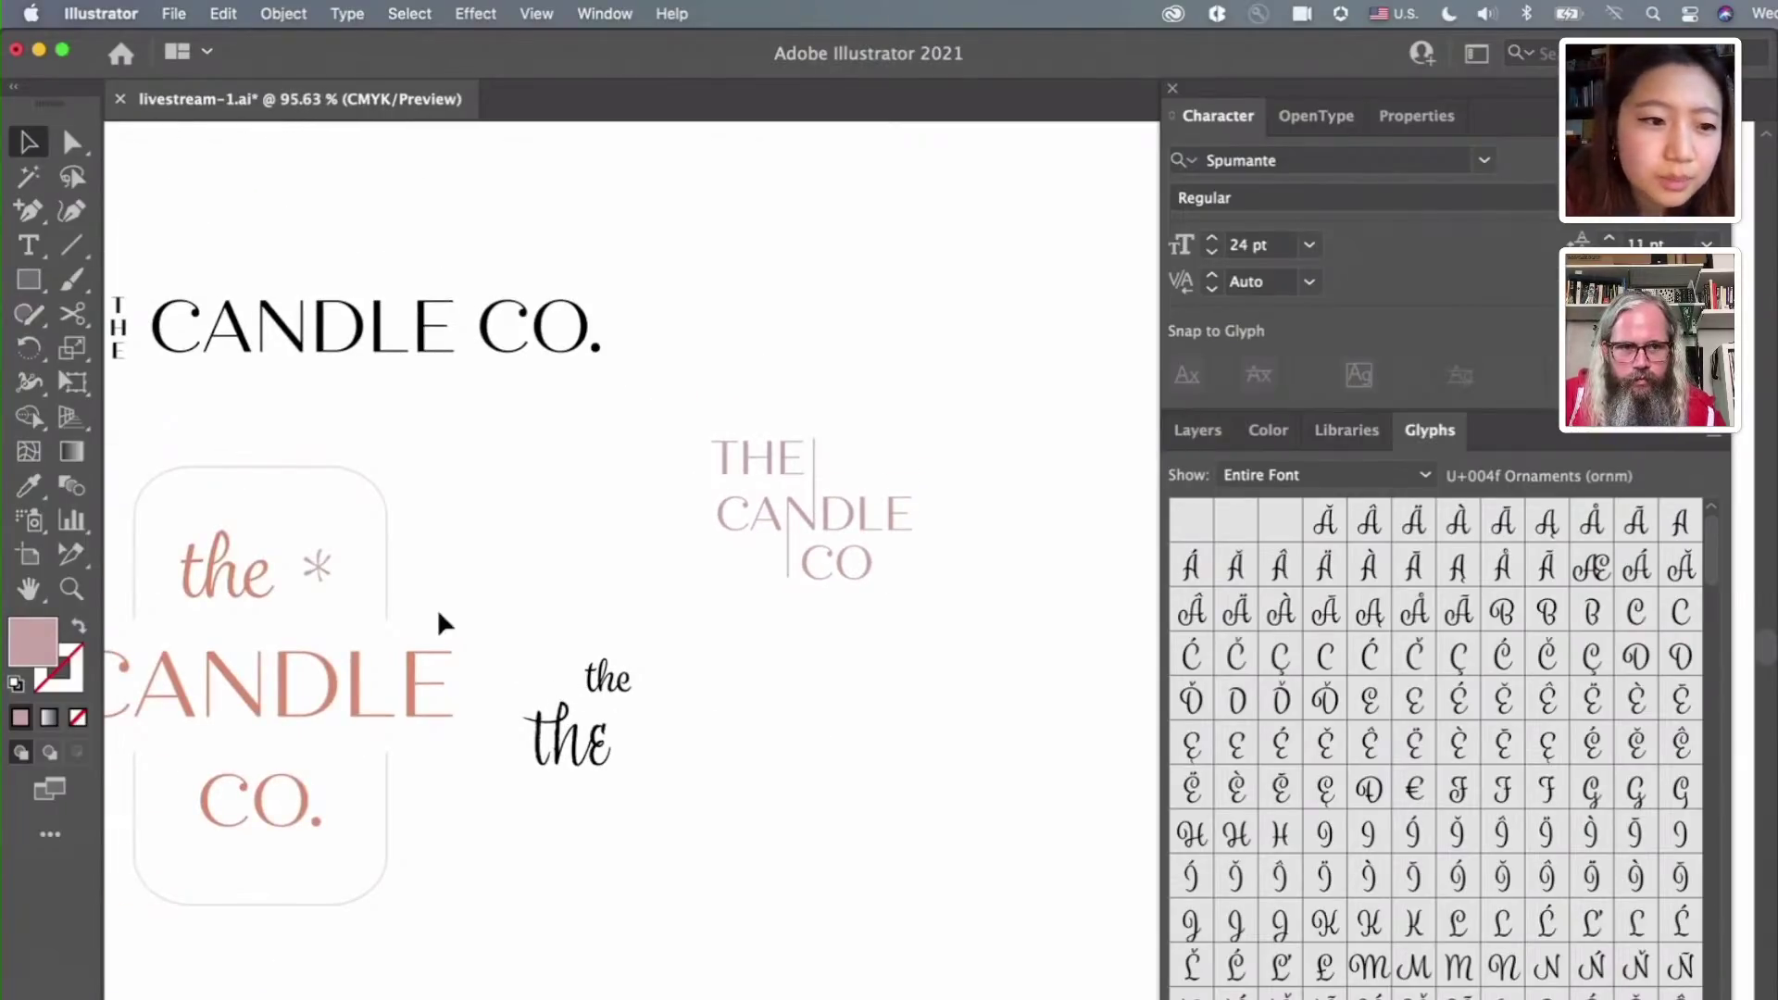
pyautogui.moveTo(320, 574); pyautogui.dragTo(886, 639)
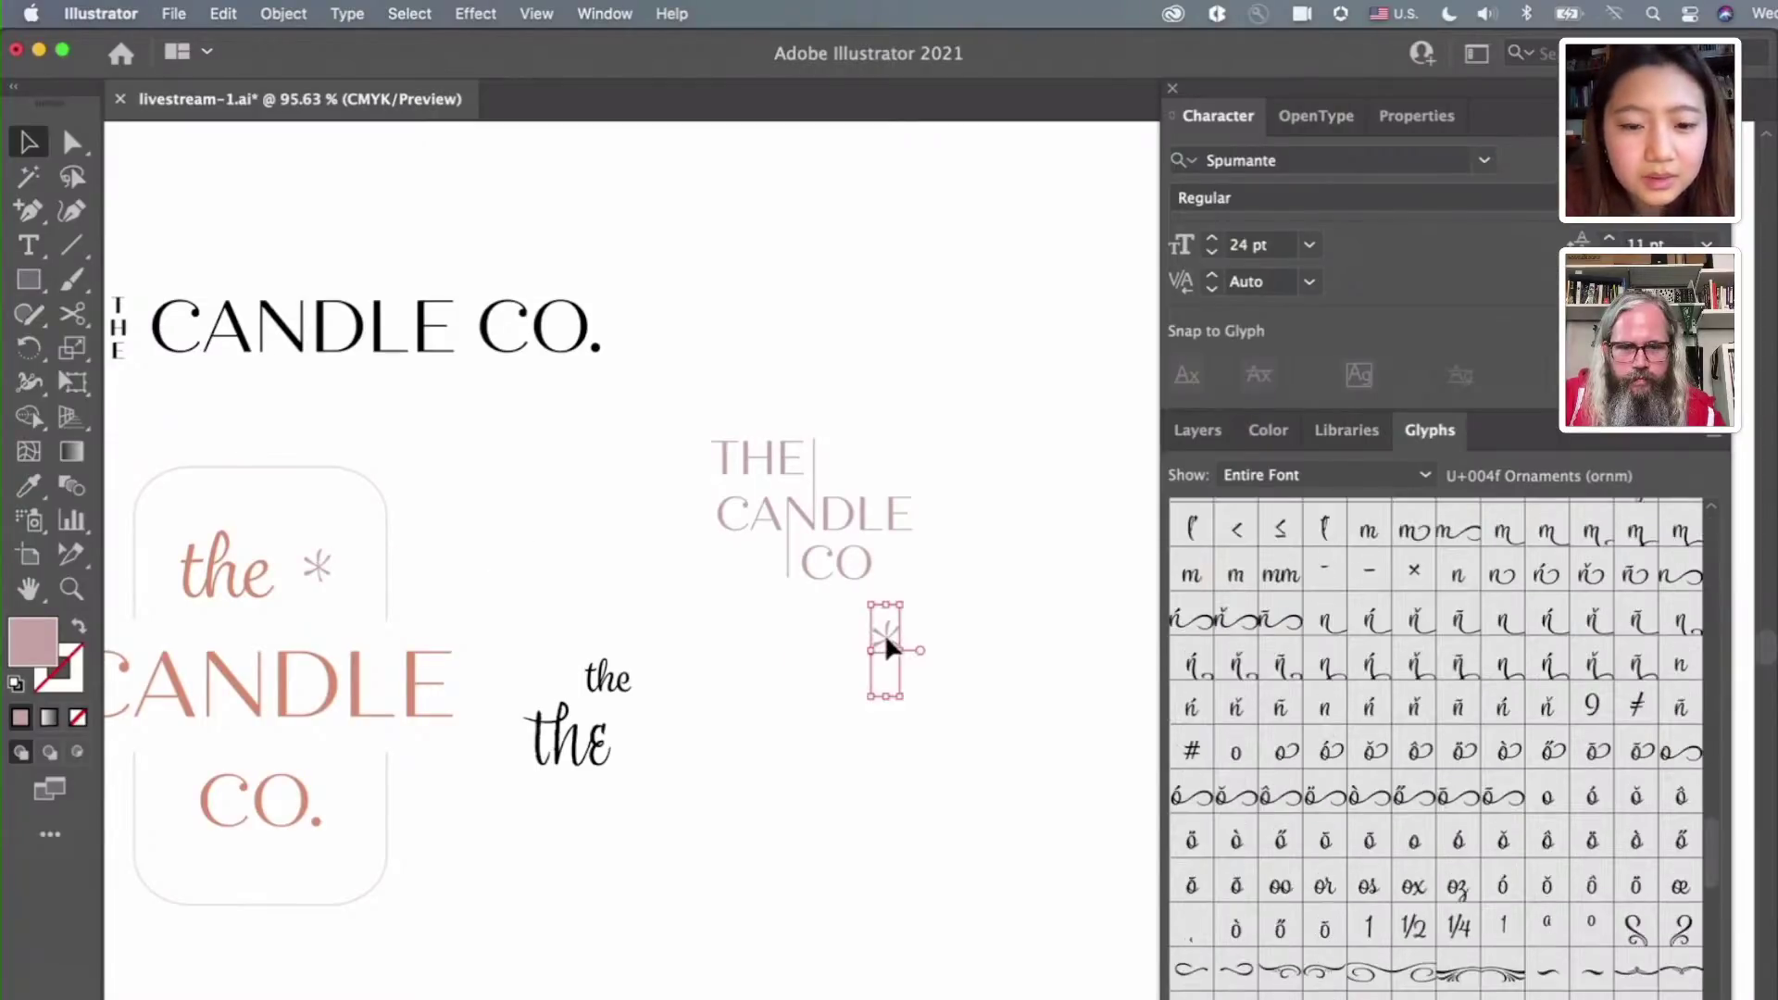
pyautogui.scroll(-3, 887, 637)
pyautogui.scroll(-2, 886, 637)
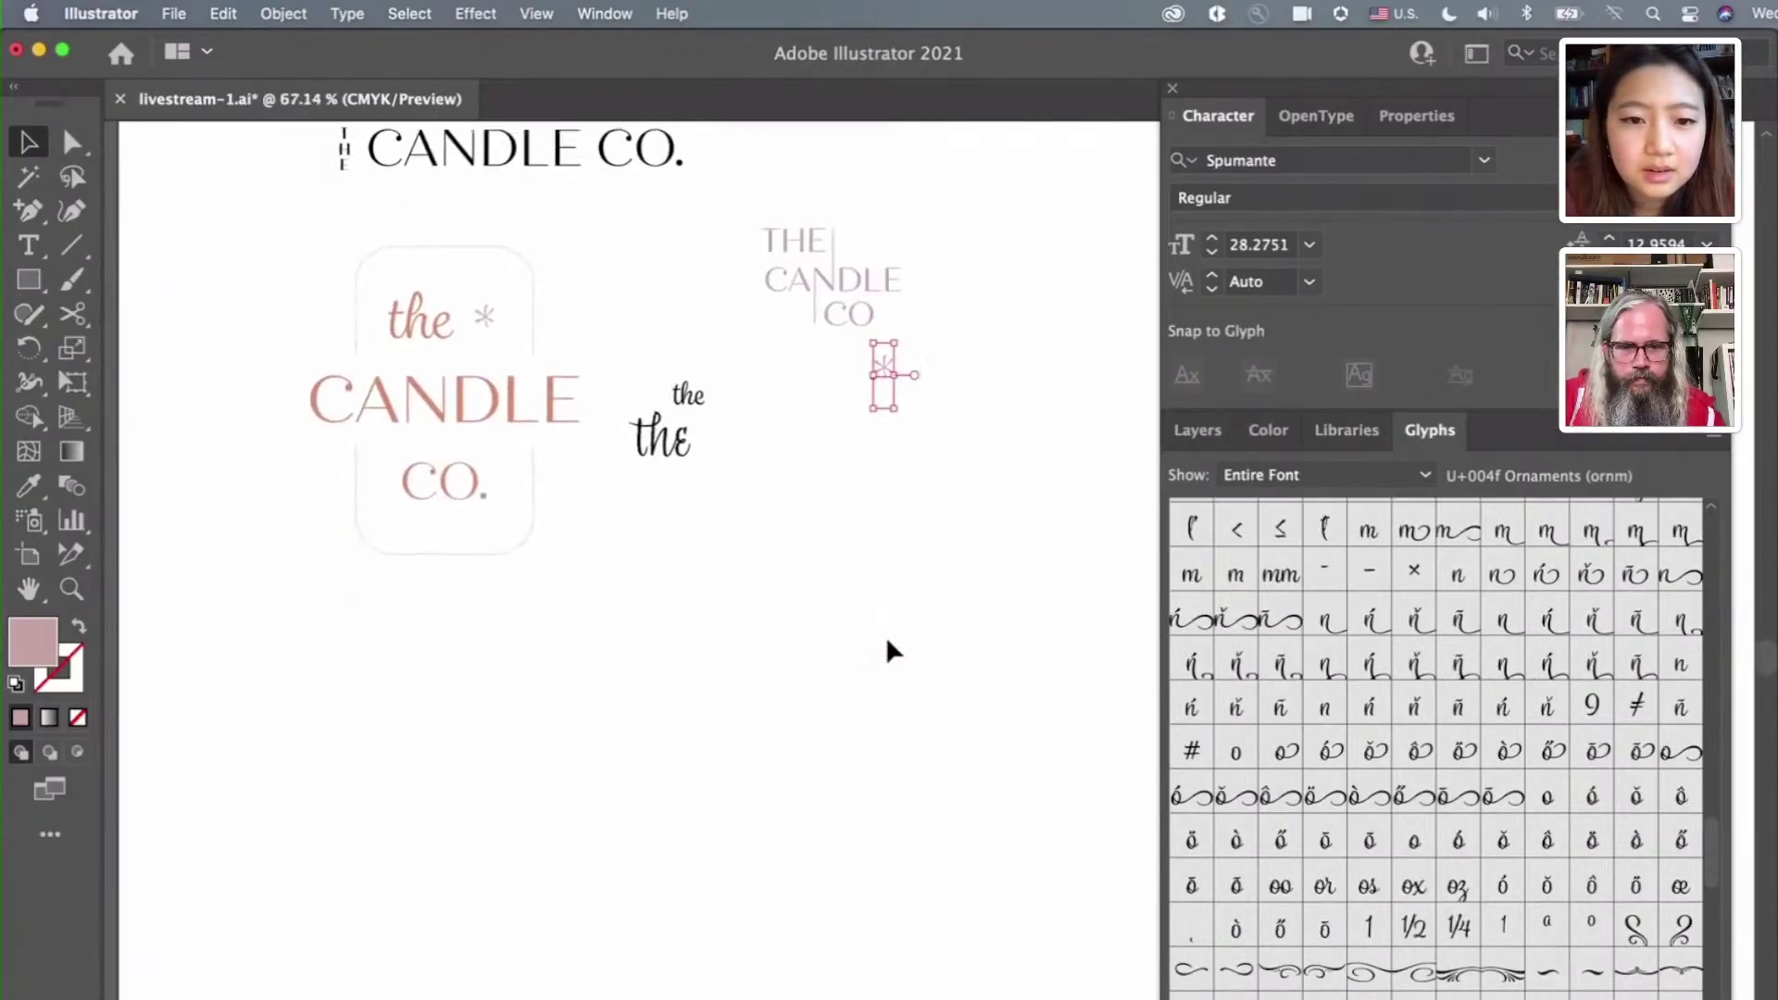
pyautogui.scroll(-3, 888, 651)
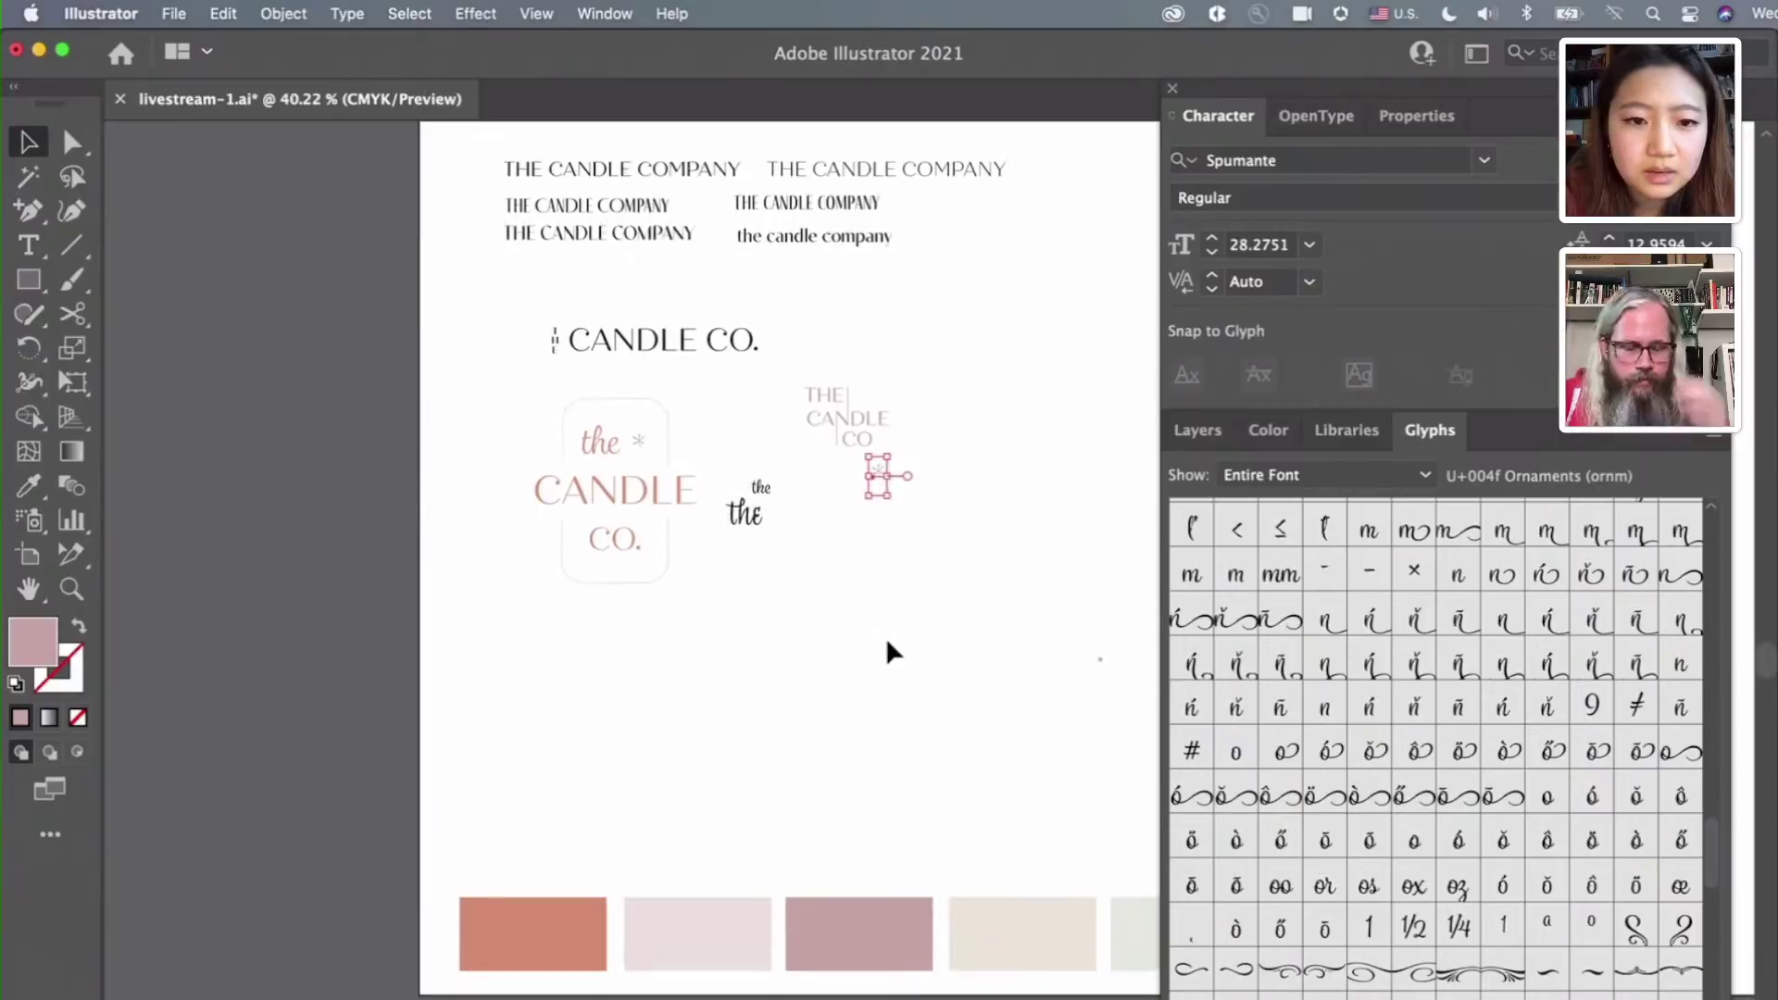
# Examine the palette swatches against the stacked logo and its asterisk to consider another colour
pyautogui.click(881, 437)
pyautogui.click(28, 485)
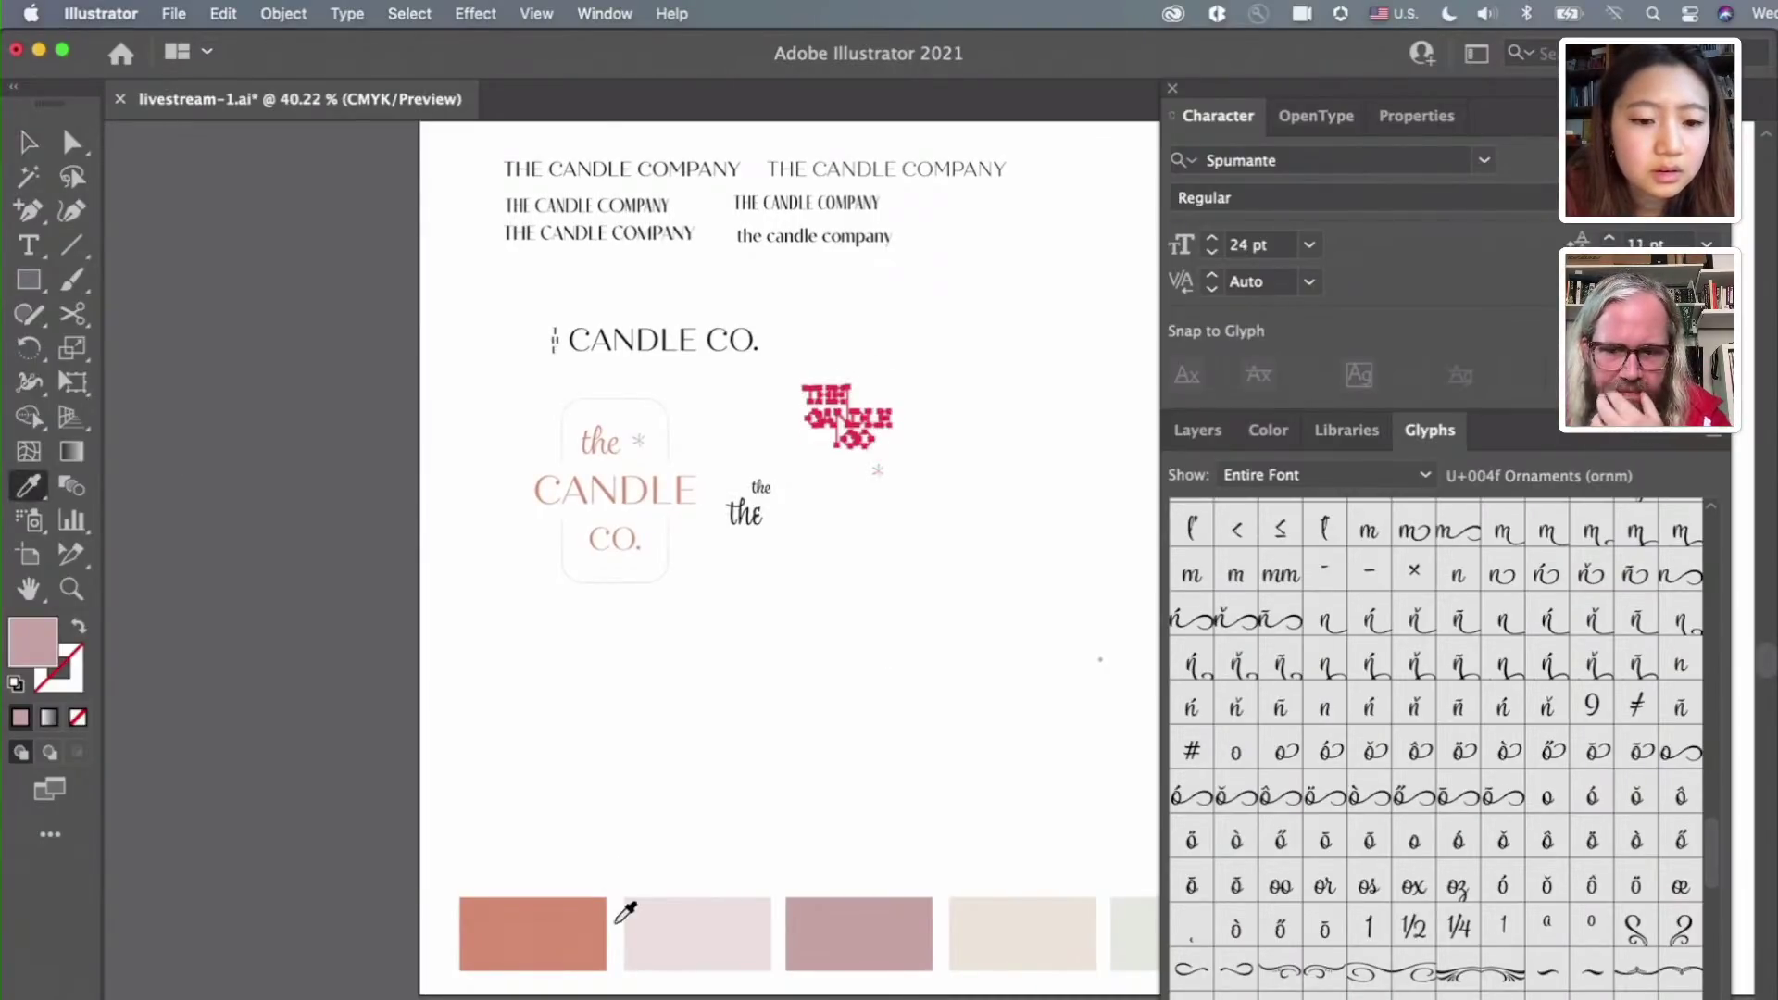
pyautogui.hscroll(5, 623, 913)
pyautogui.hscroll(4, 623, 917)
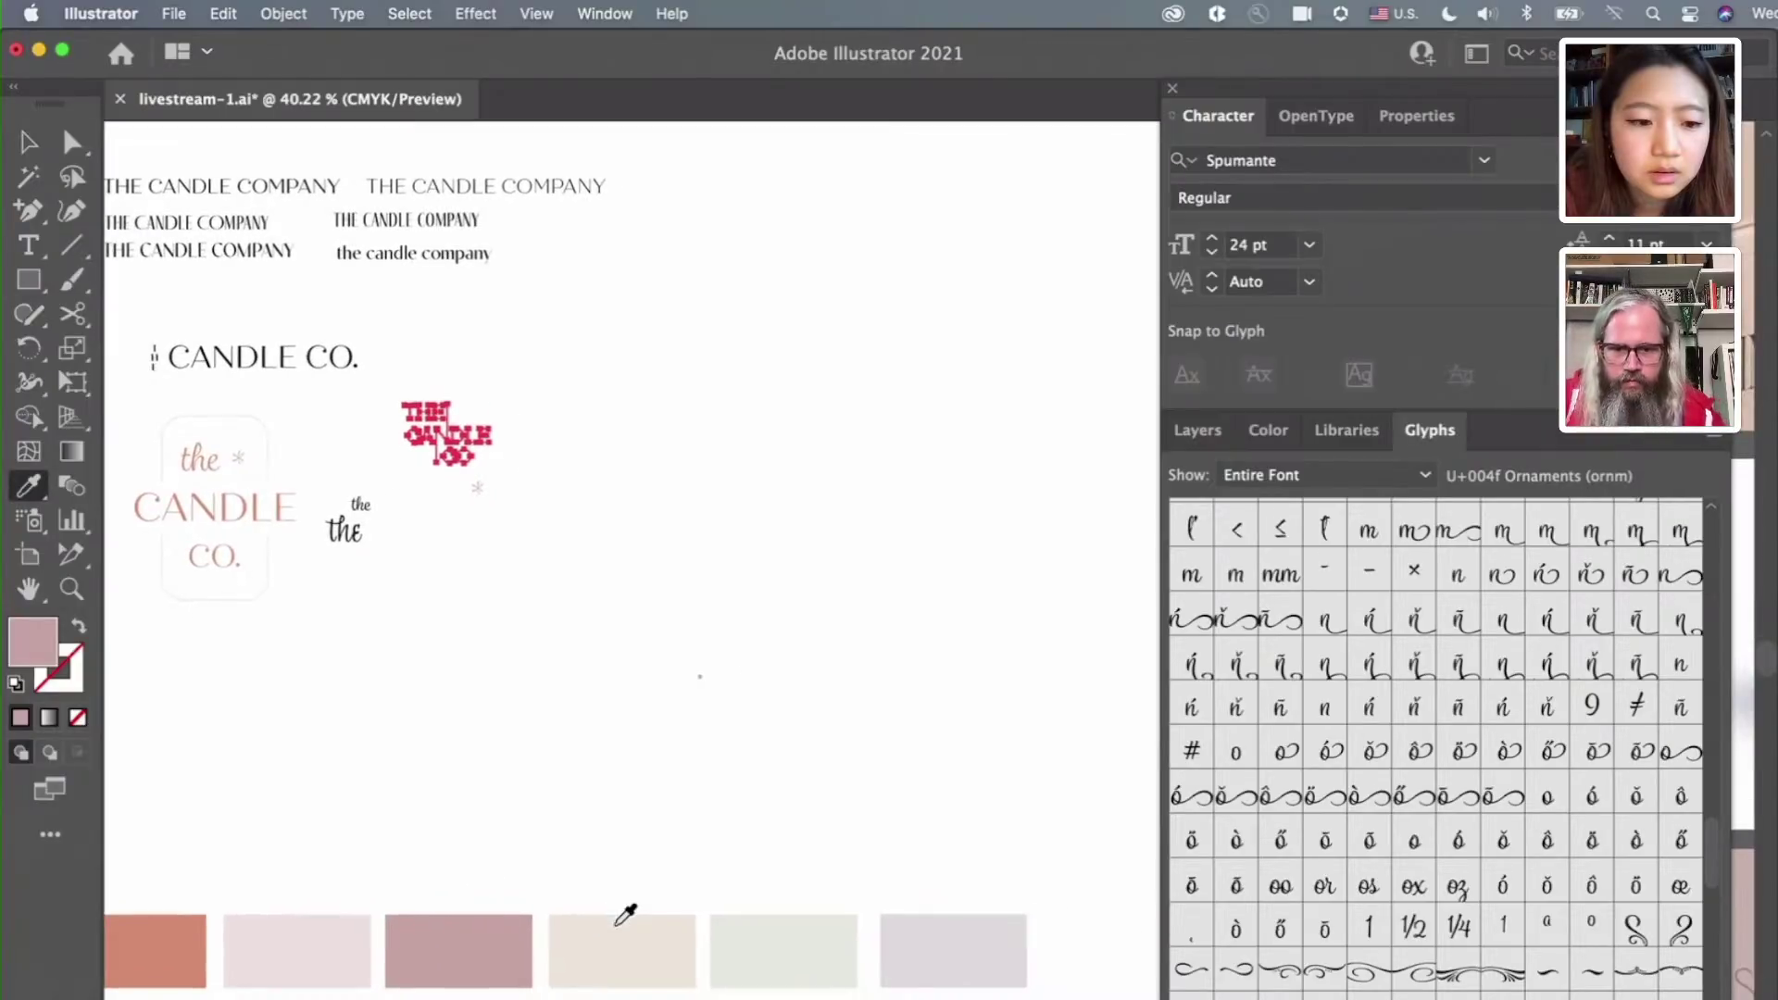
pyautogui.hscroll(-4, 623, 912)
pyautogui.scroll(-1, 623, 912)
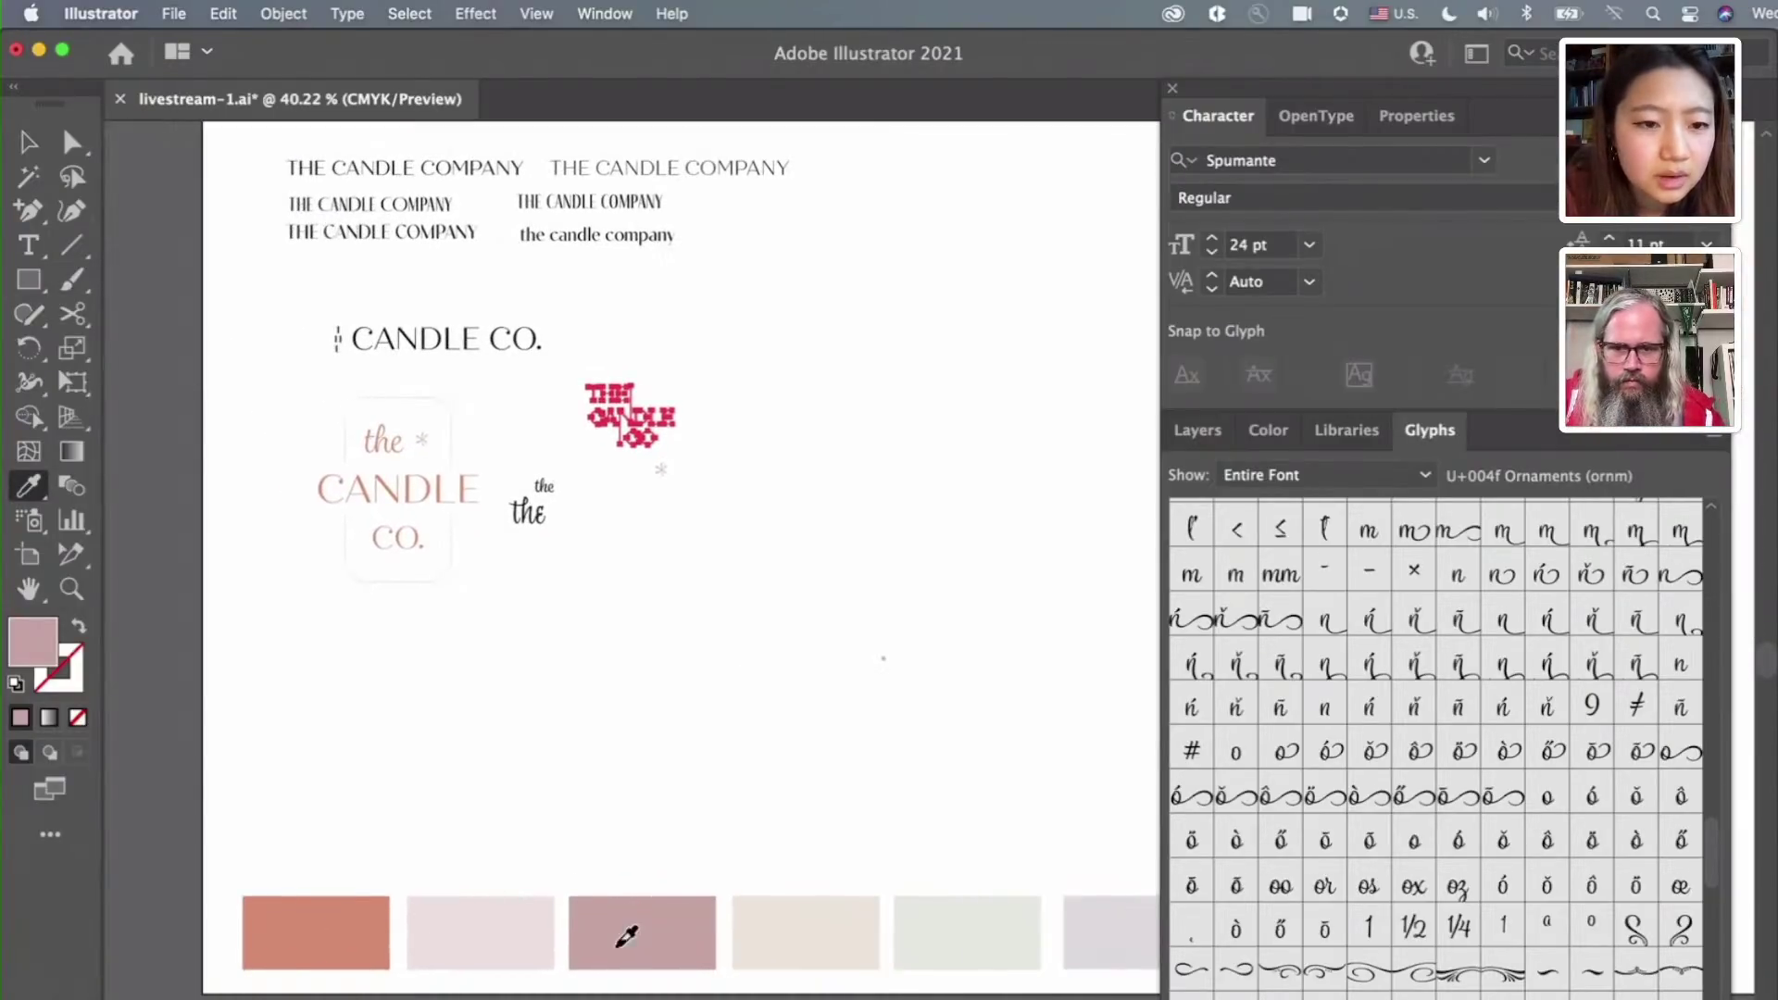
pyautogui.click(28, 141)
pyautogui.scroll(3, 810, 534)
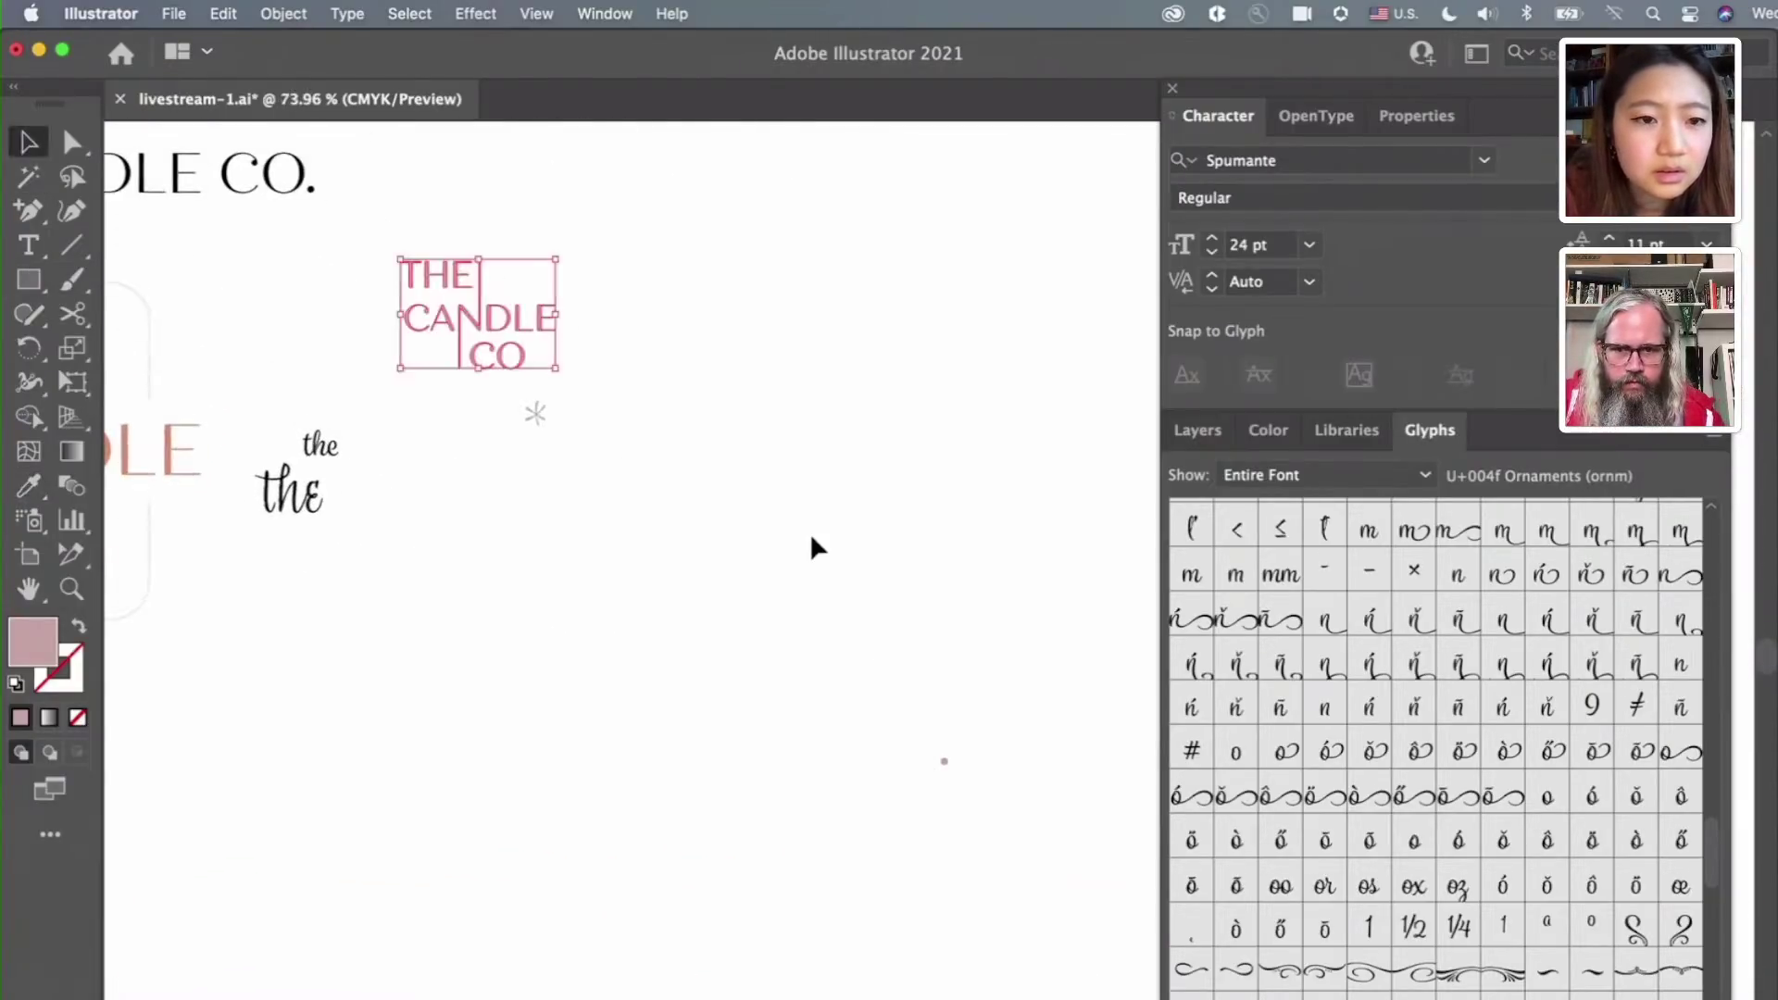
pyautogui.click(491, 414)
pyautogui.scroll(-3, 483, 397)
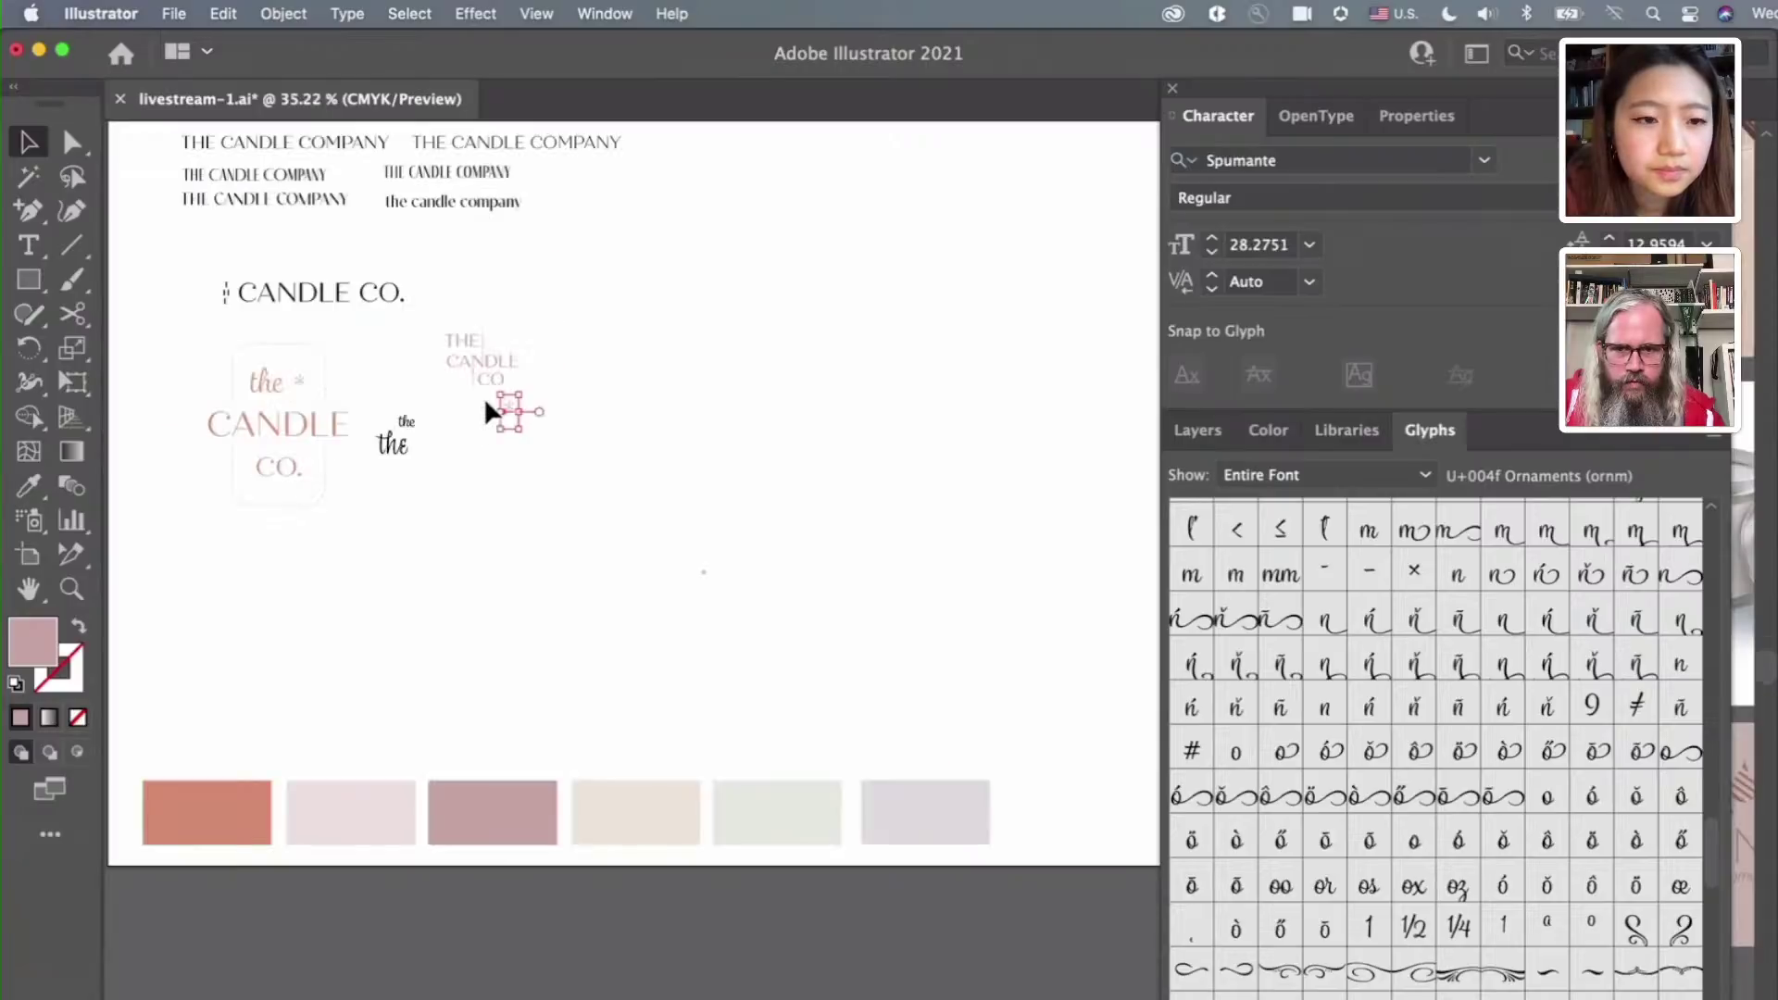
pyautogui.click(400, 371)
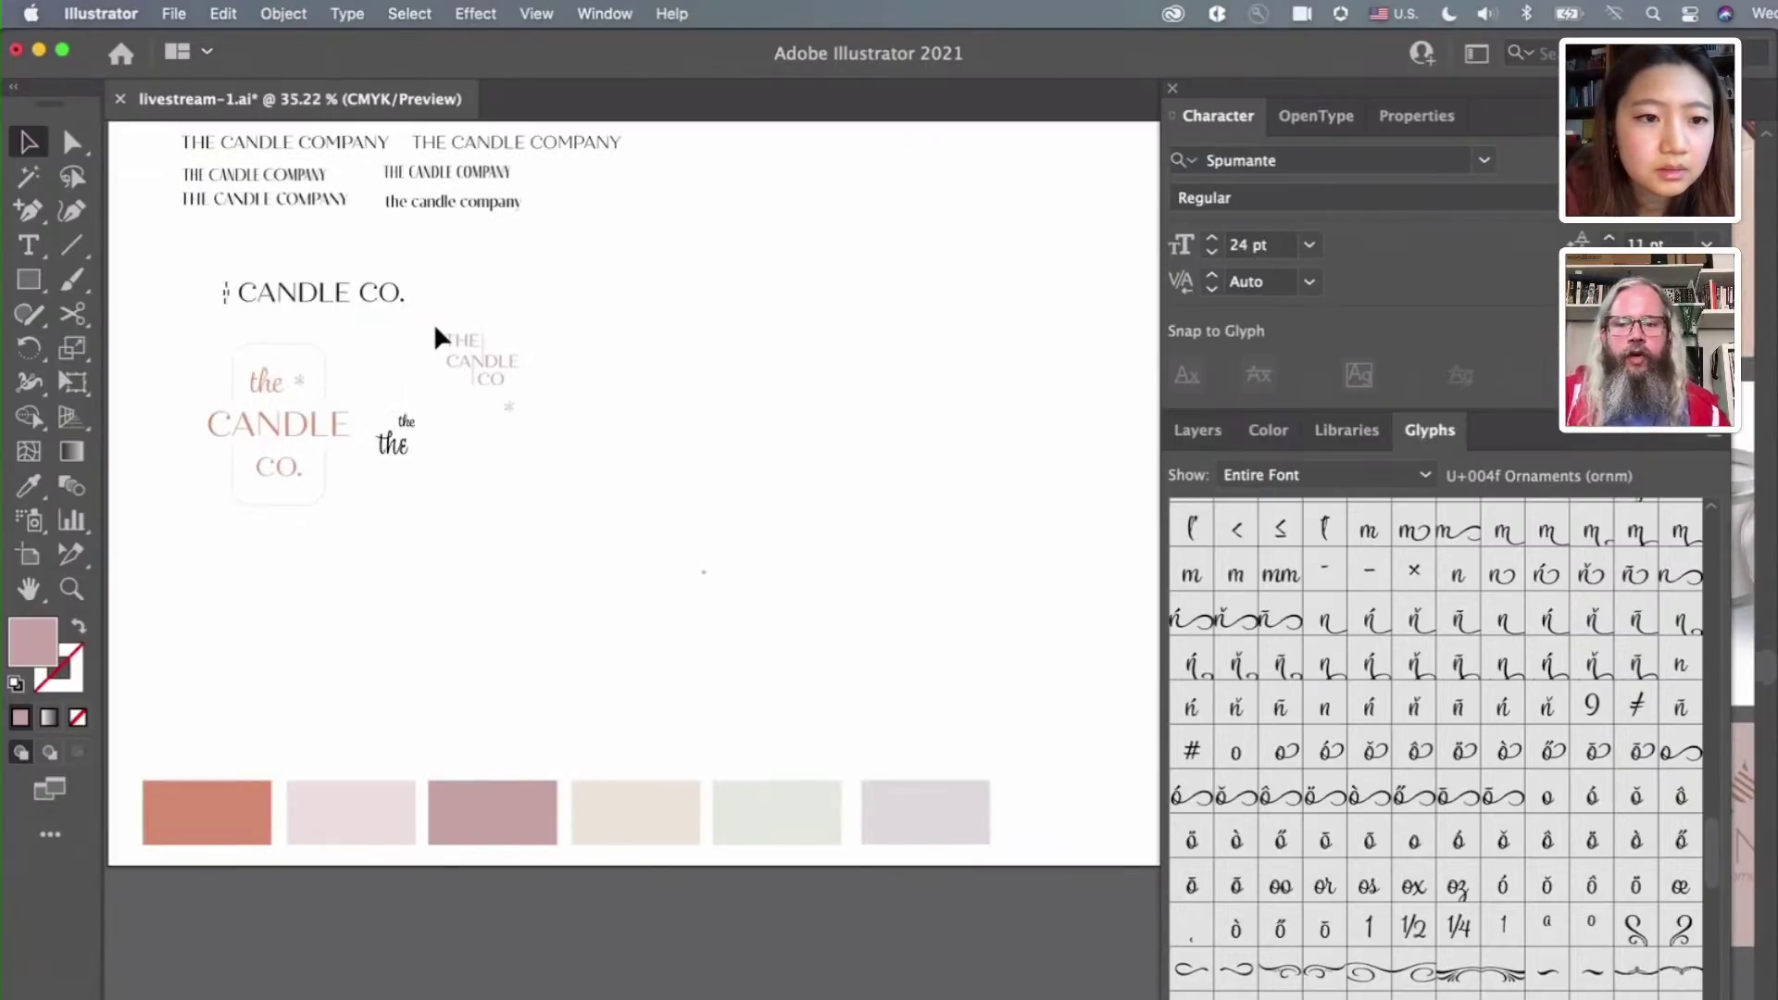
# Recolour the stacked THE CANDLE CO lettering in the terracotta swatch colour using the Eyedropper
pyautogui.click(522, 389)
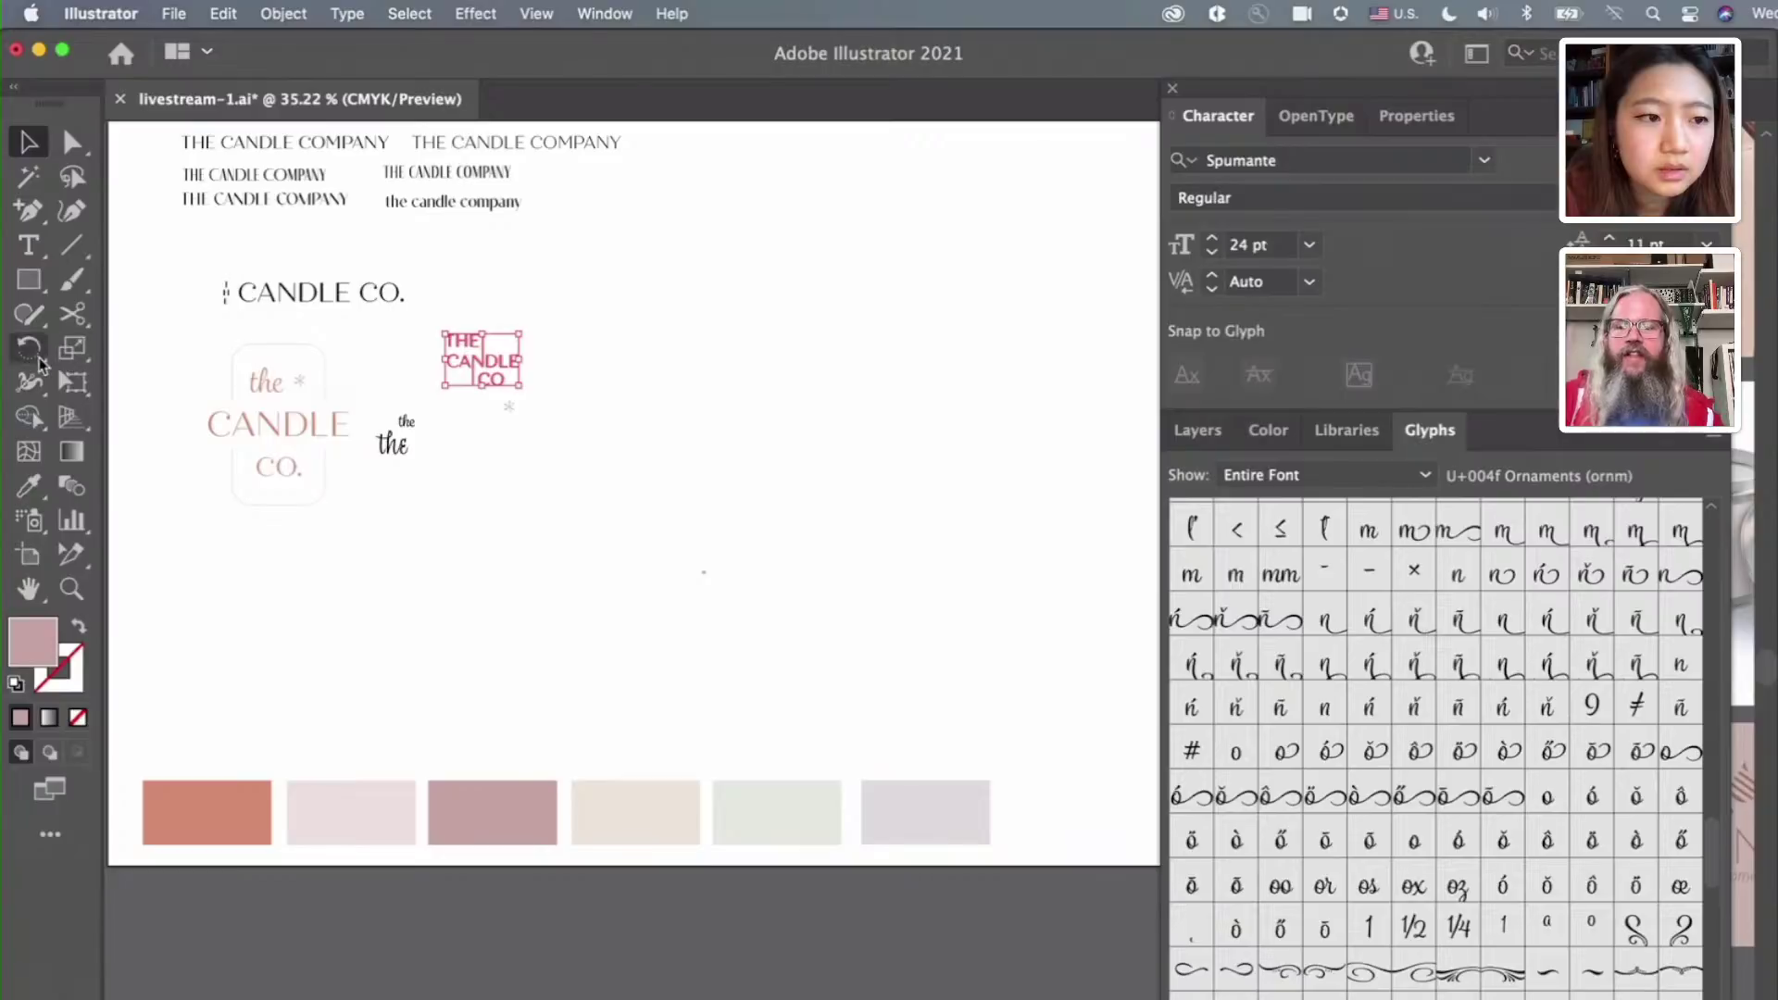
pyautogui.click(28, 486)
pyautogui.click(261, 806)
pyautogui.click(28, 142)
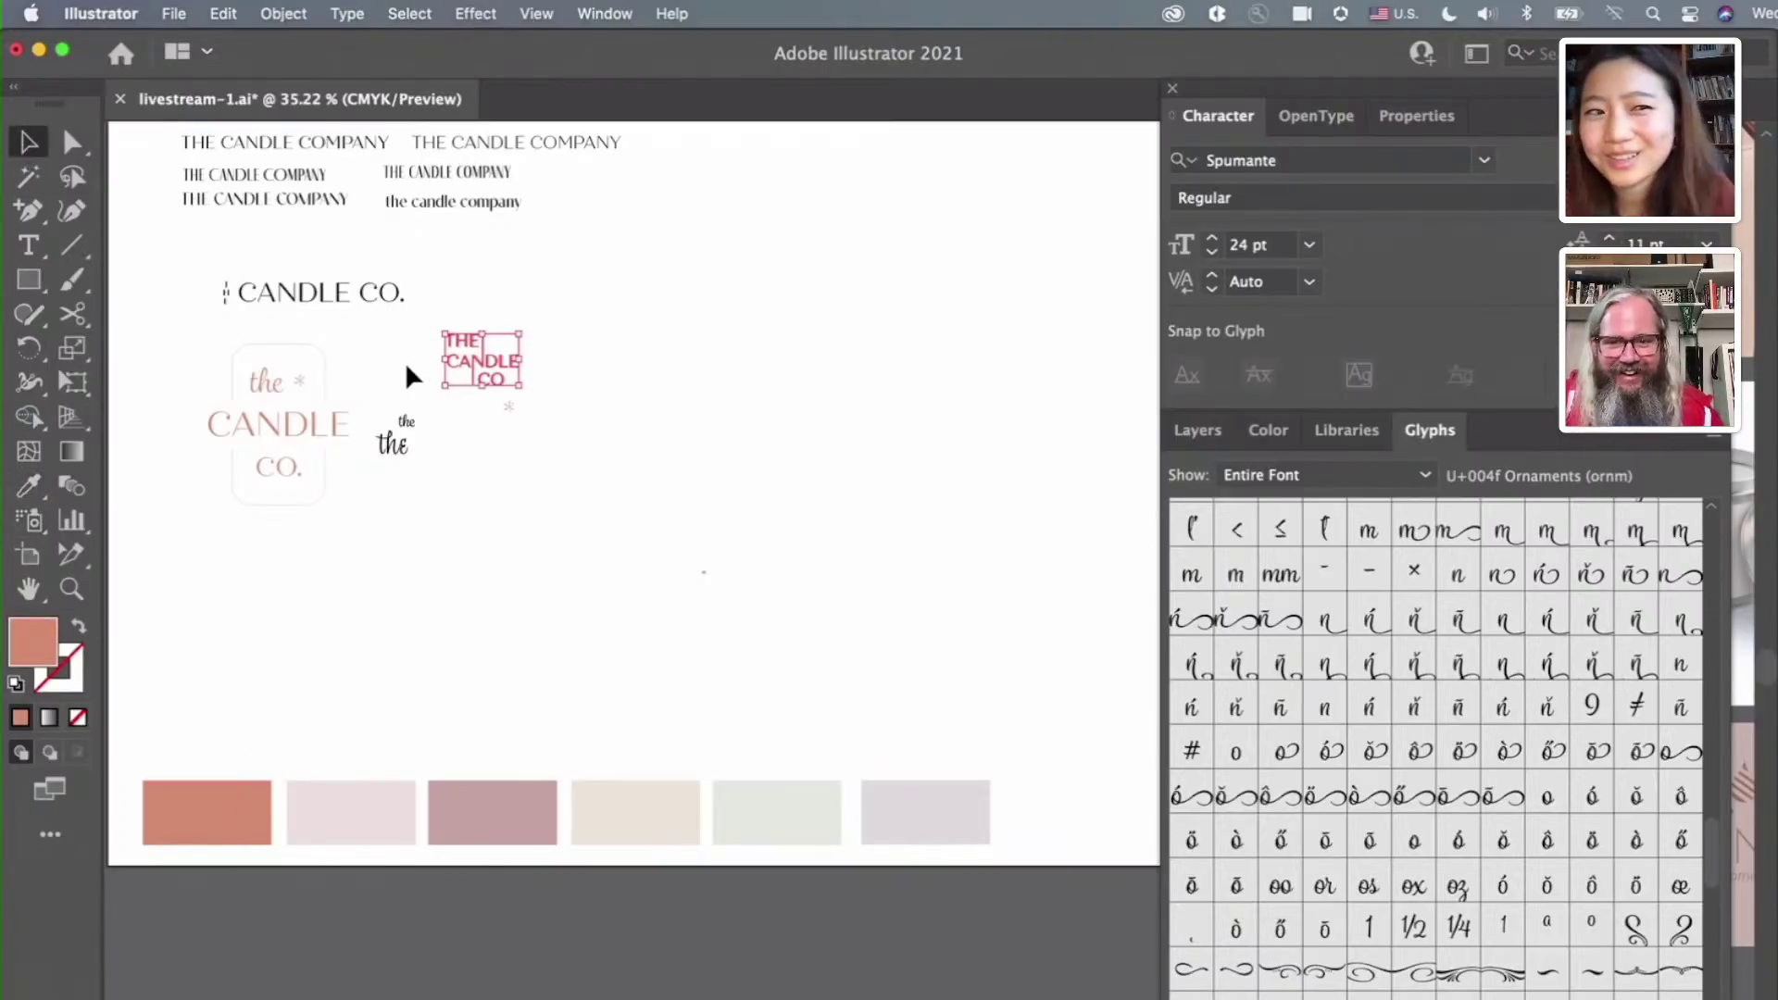
pyautogui.scroll(5, 405, 365)
pyautogui.click(407, 366)
pyautogui.scroll(2, 514, 442)
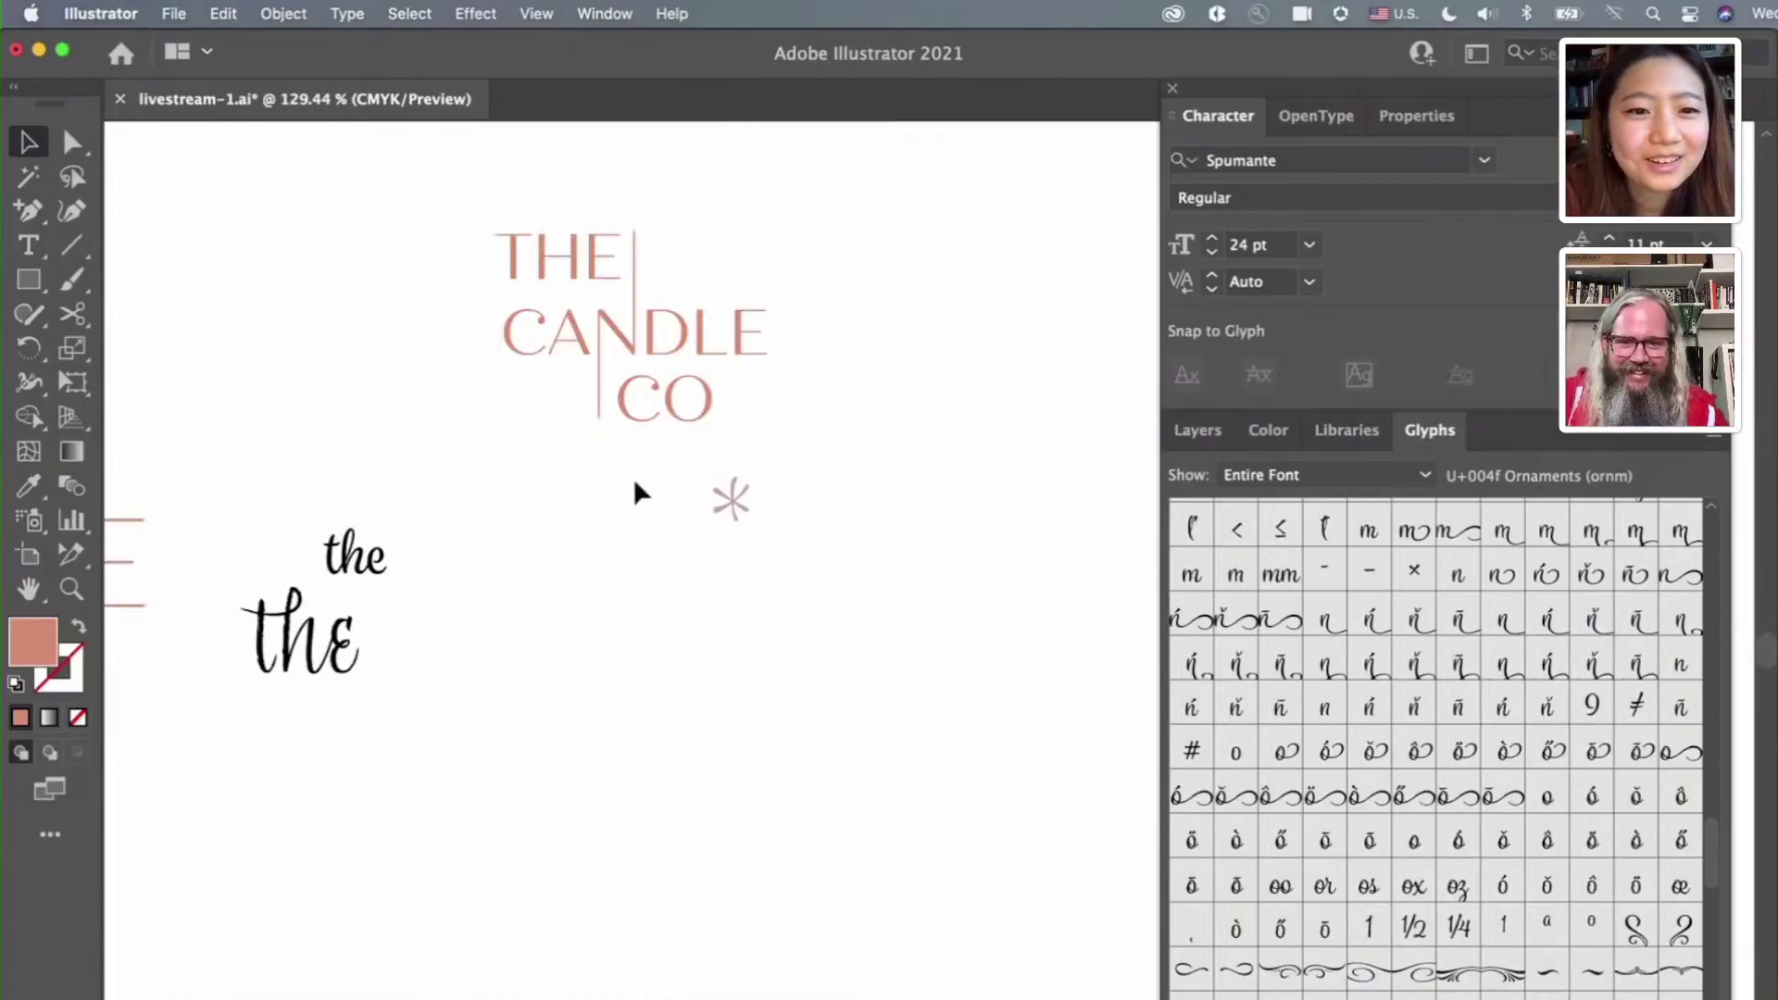
# Move the asterisk from below CO up beside THE, right of the N's raised stem in the stacked logo
pyautogui.click(691, 248)
pyautogui.scroll(1, 690, 247)
pyautogui.moveTo(731, 202); pyautogui.dragTo(691, 260)
pyautogui.click(852, 470)
pyautogui.scroll(-2, 852, 469)
pyautogui.hscroll(3, 852, 470)
pyautogui.scroll(2, 852, 470)
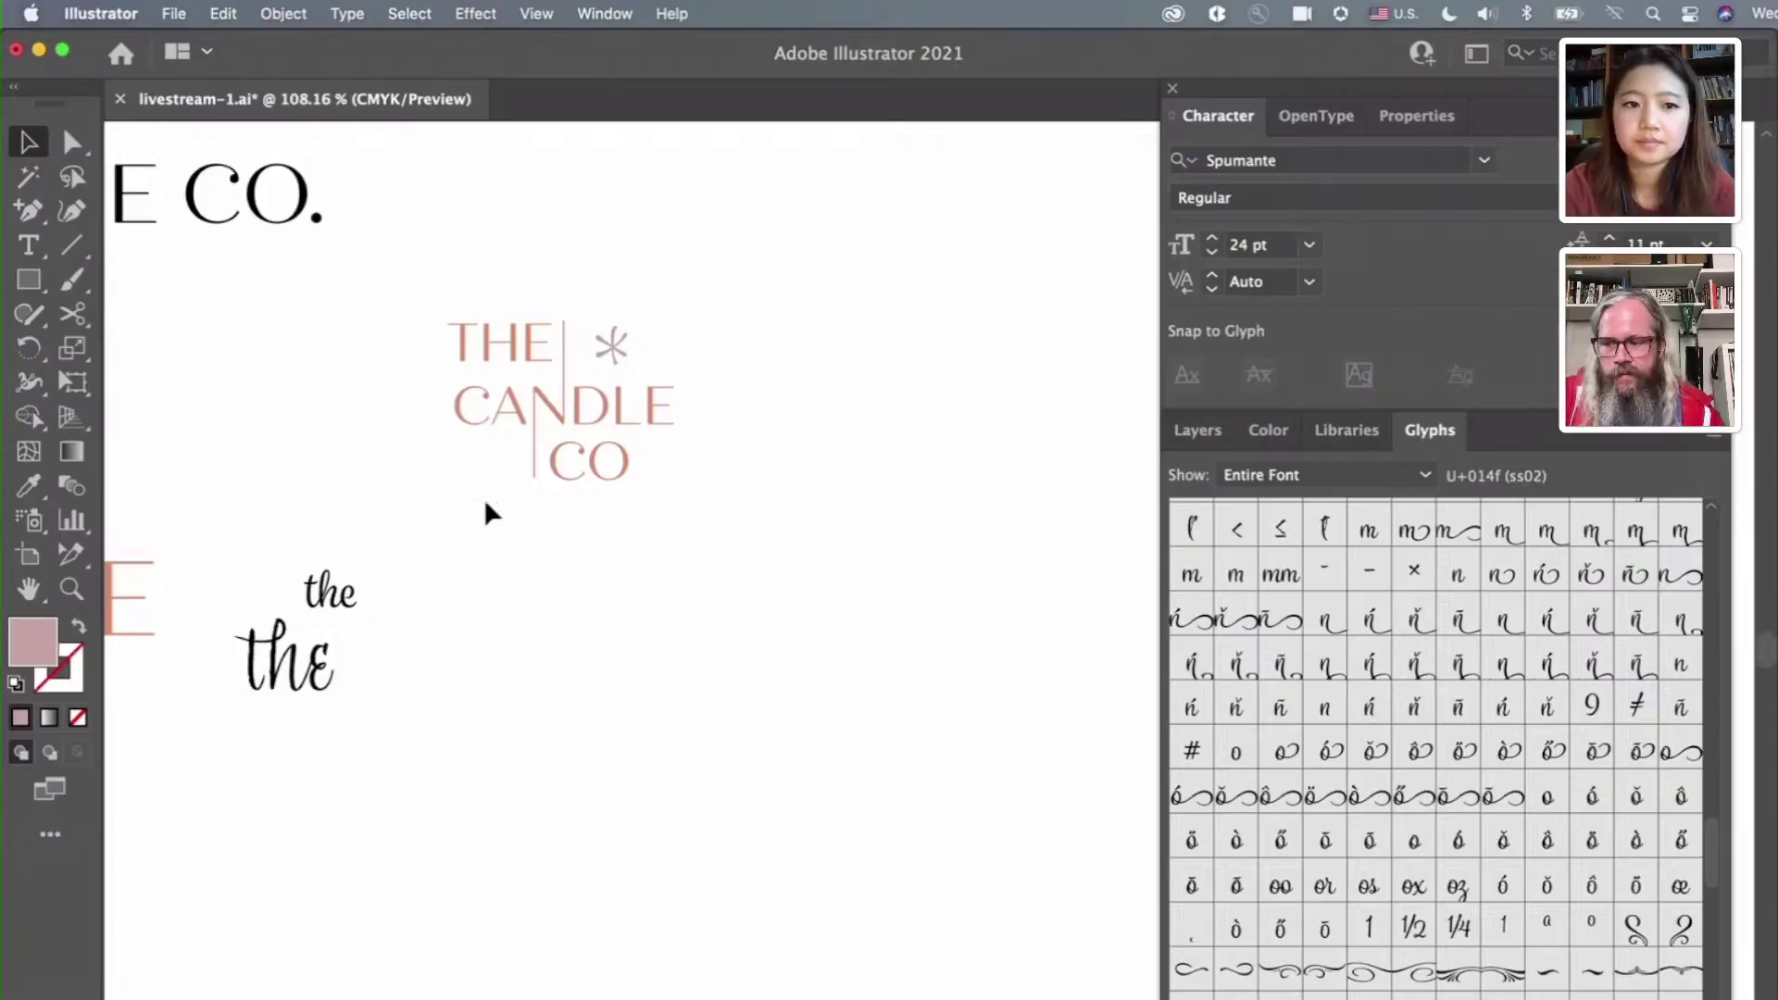
# Duplicate the stacked logo together with its asterisk and place the copy directly below the original
pyautogui.moveTo(391, 265); pyautogui.dragTo(830, 553)
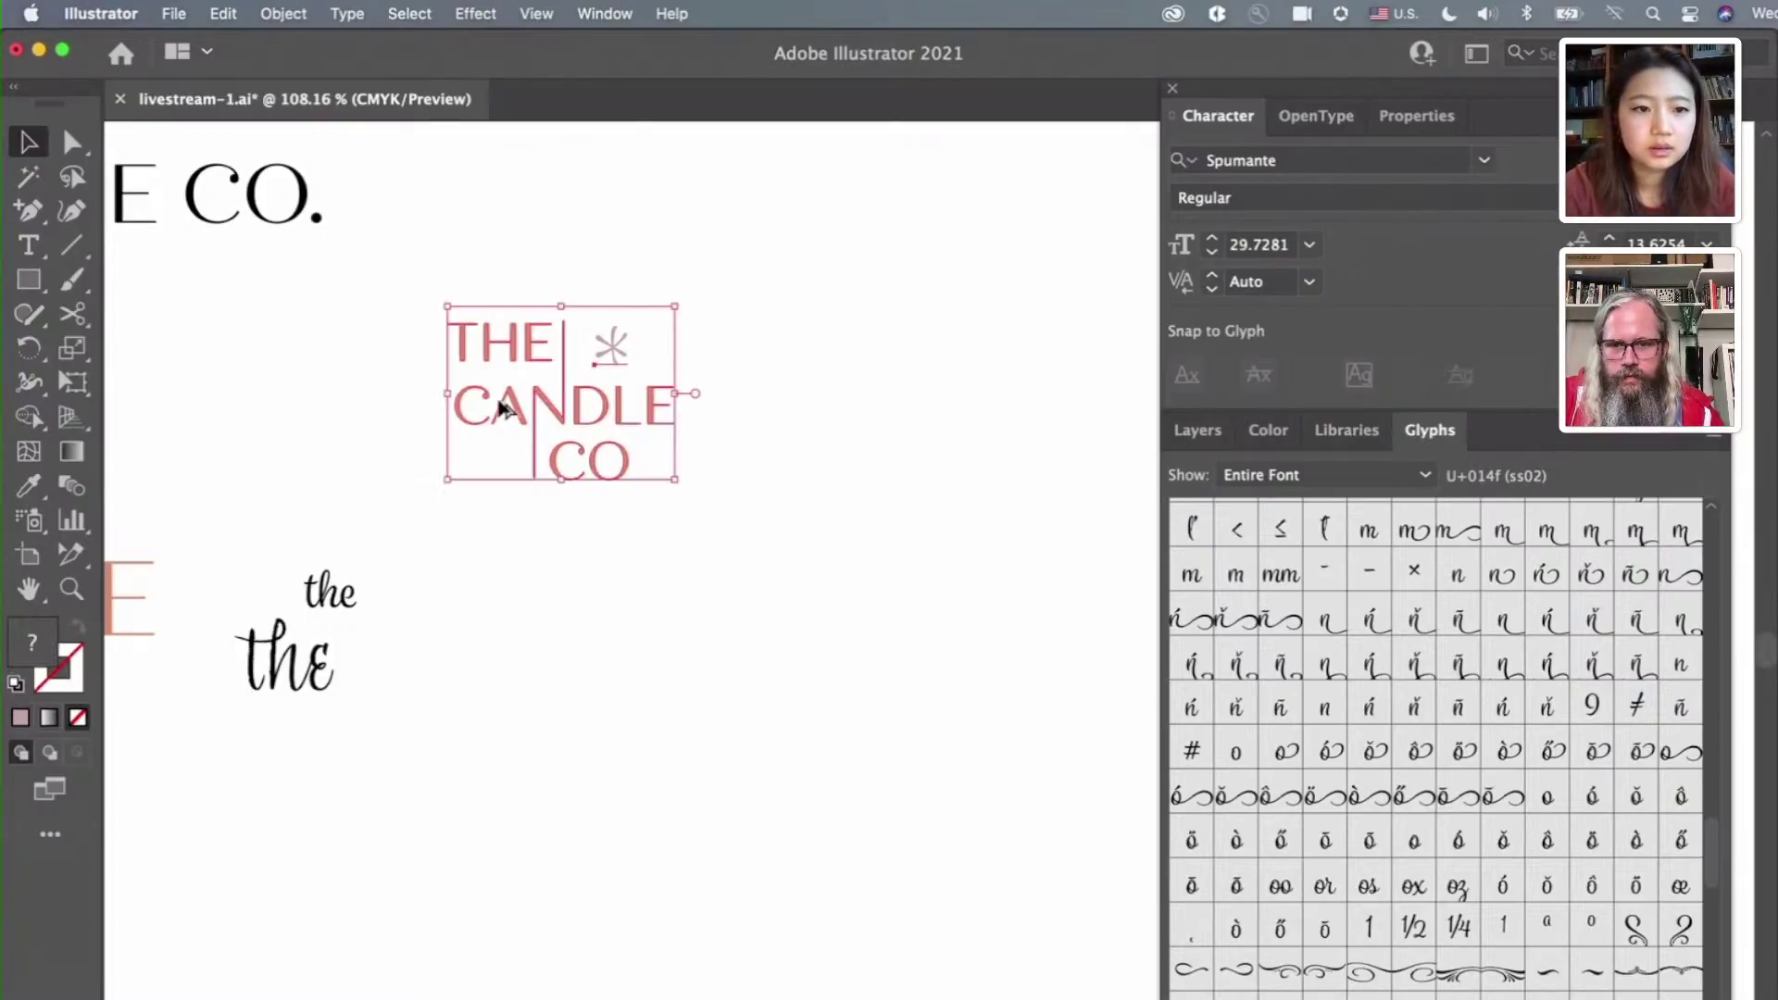
pyautogui.moveTo(464, 404); pyautogui.dragTo(465, 671)
pyautogui.click(608, 861)
pyautogui.scroll(-3, 576, 782)
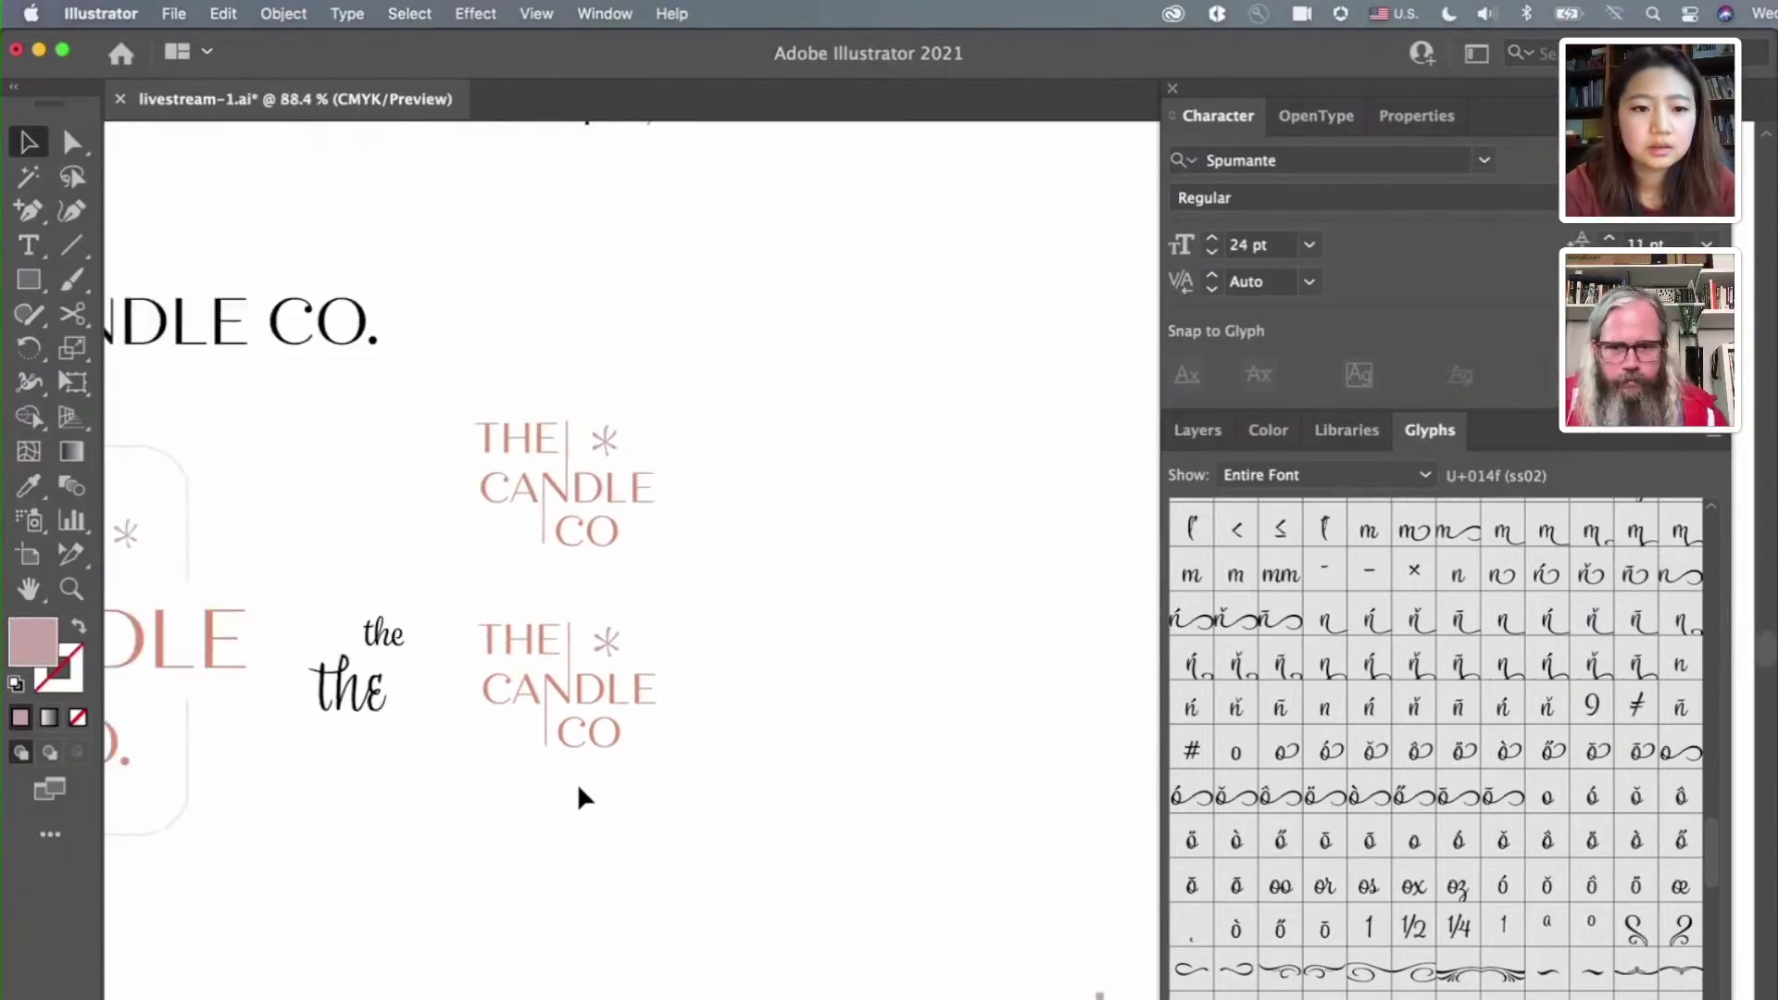
pyautogui.hscroll(-2, 576, 781)
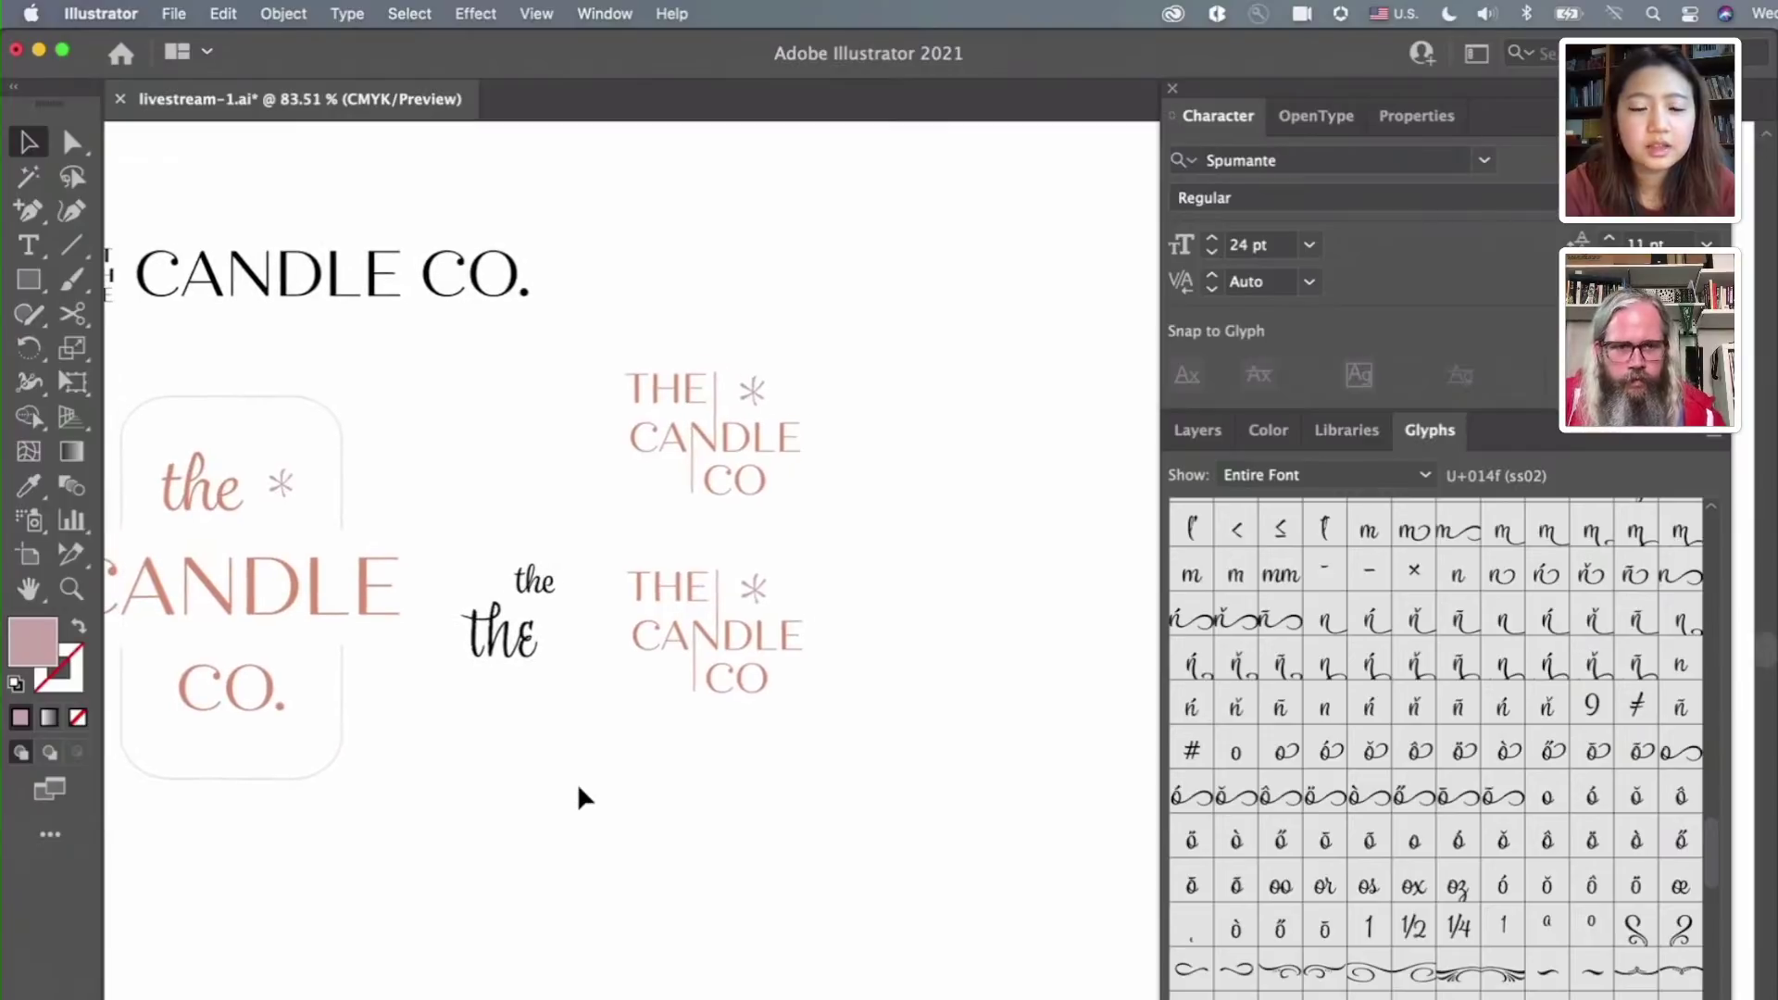
pyautogui.scroll(4, 780, 590)
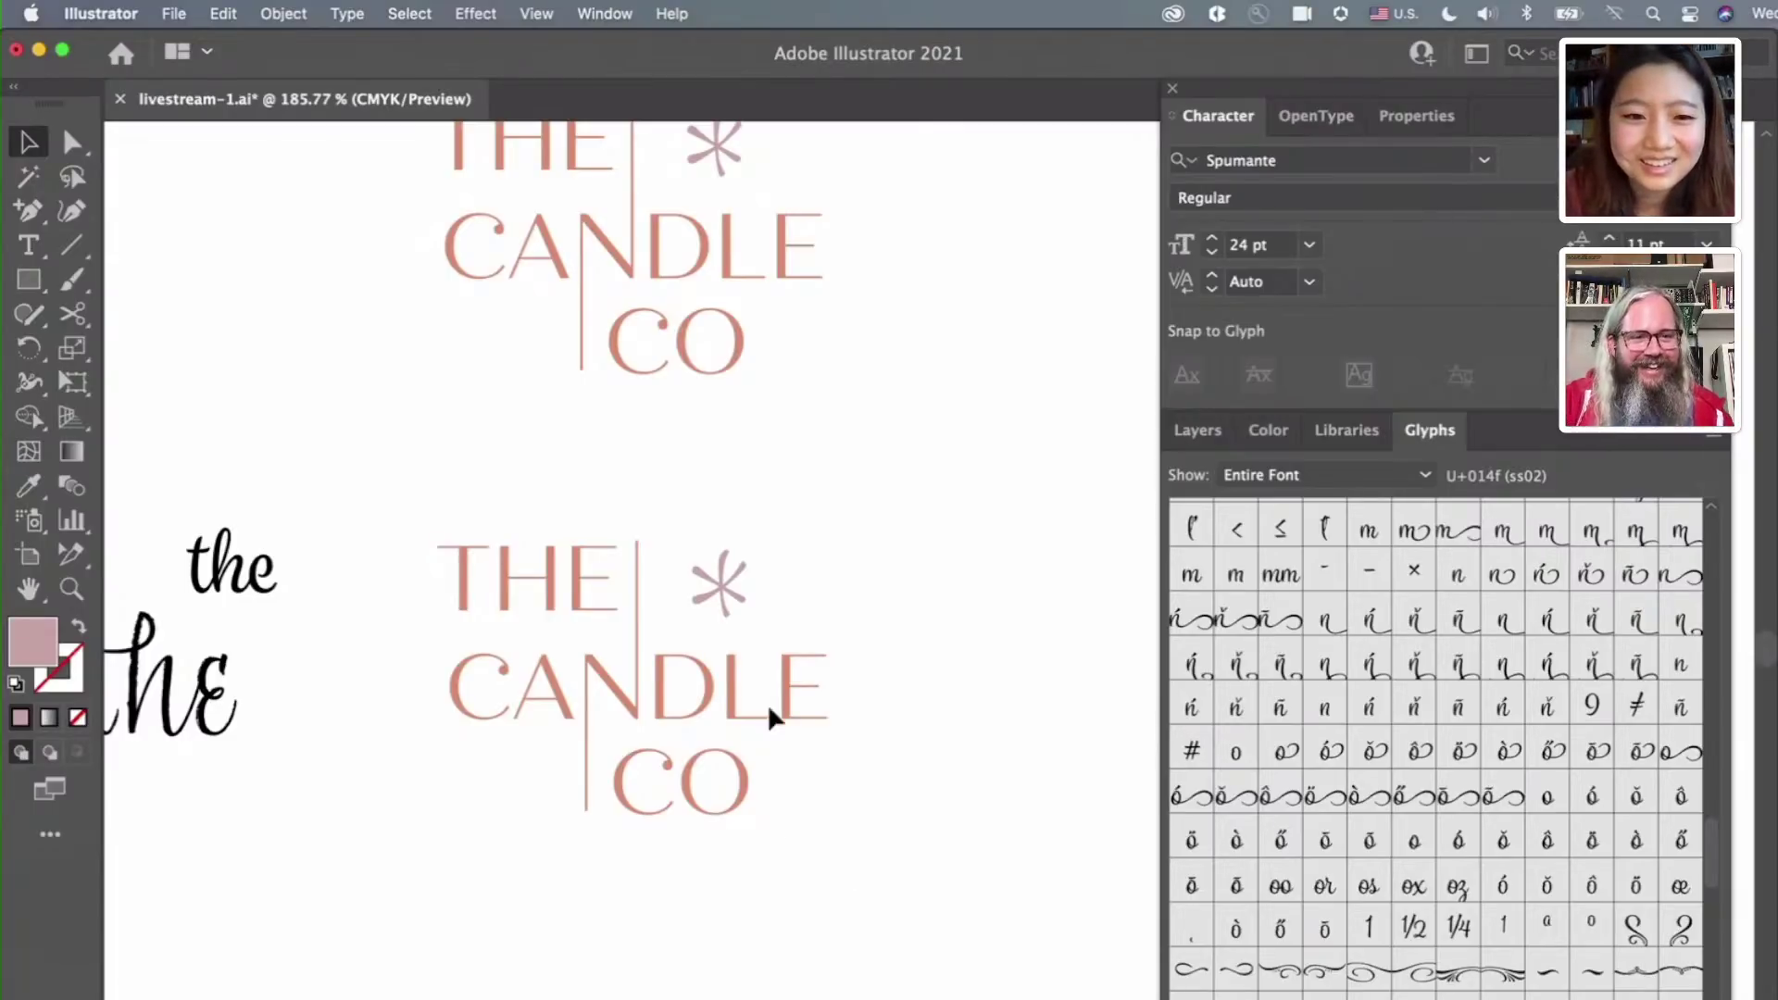
# Enlarge the asterisk in the lower stacked logo to about 82.79 pt and position it over the CANDLE lettering
pyautogui.click(719, 581)
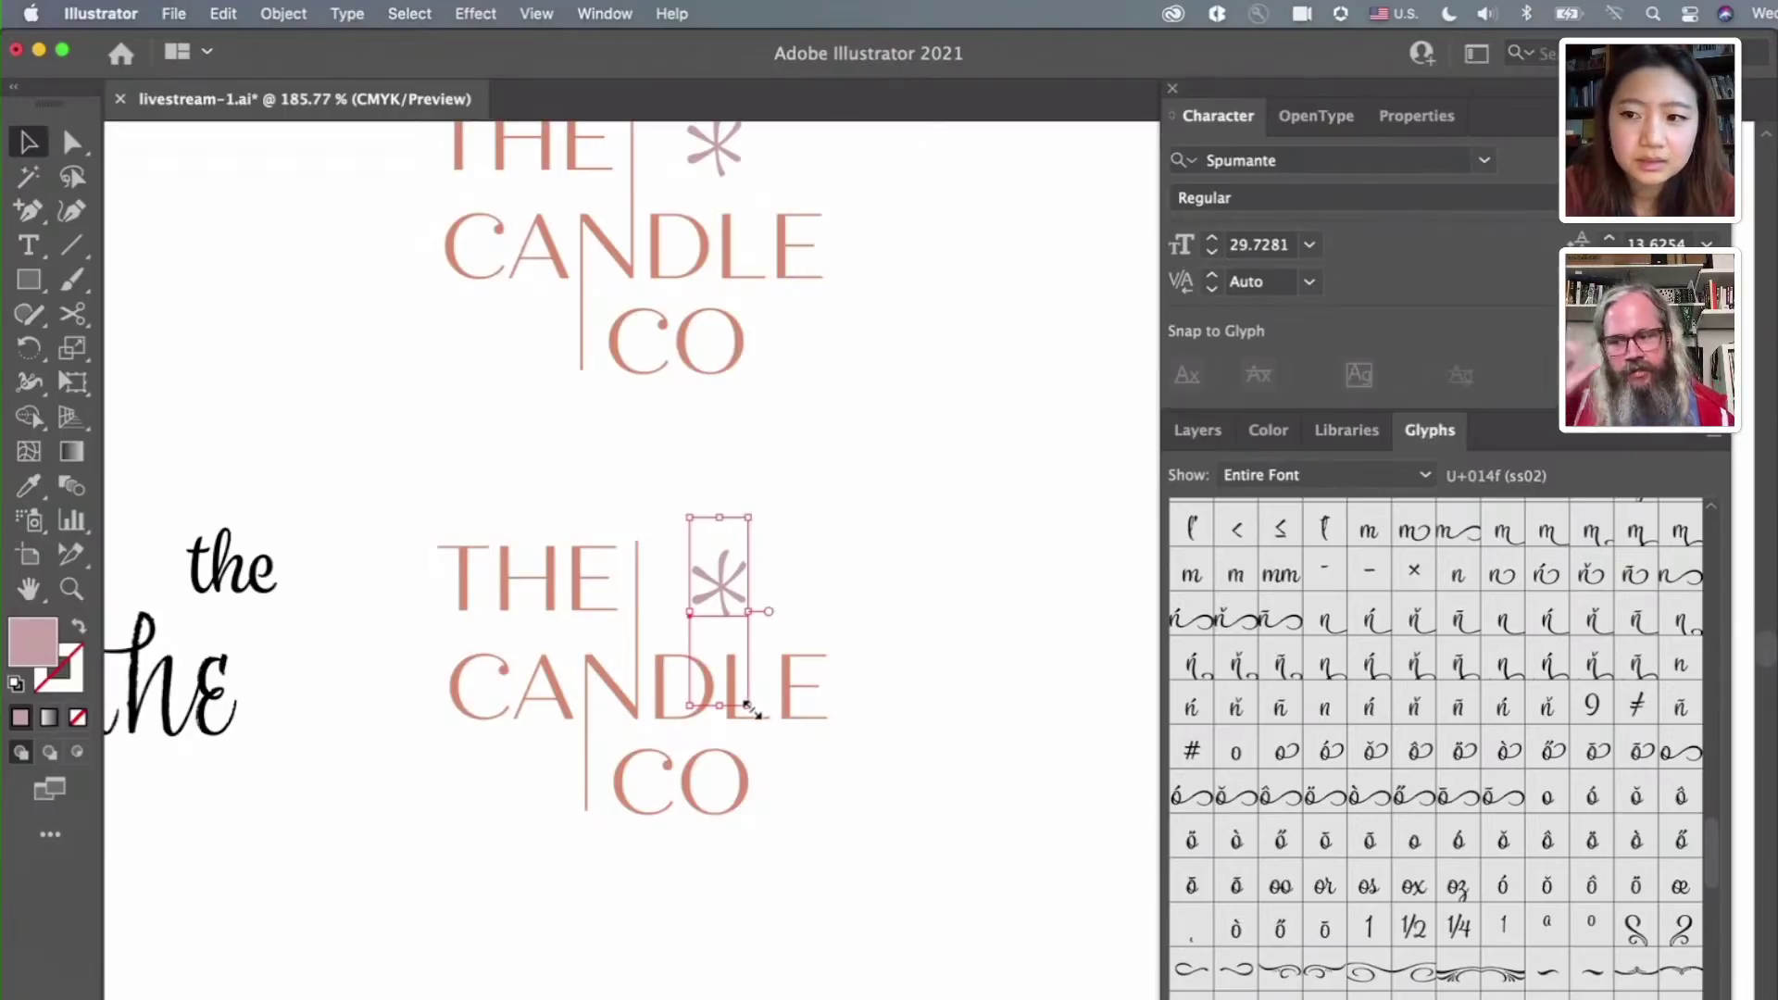
pyautogui.moveTo(748, 706); pyautogui.dragTo(841, 813)
pyautogui.moveTo(781, 703); pyautogui.dragTo(693, 674)
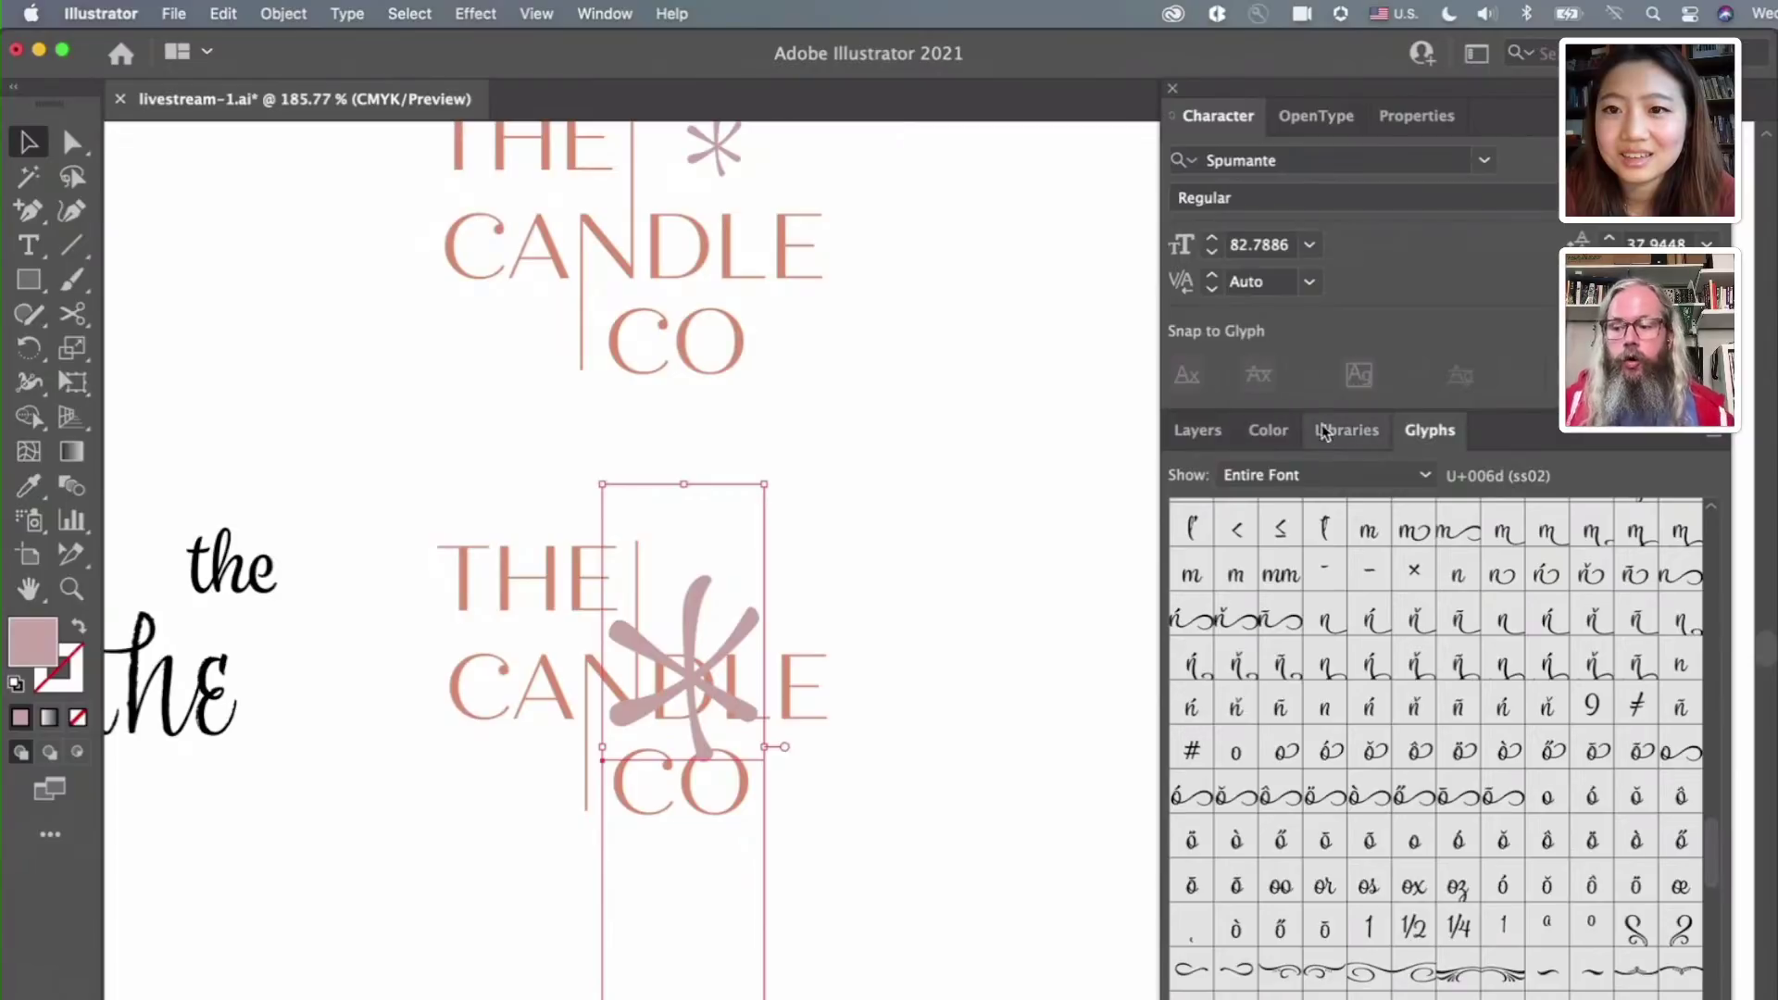
pyautogui.click(1386, 118)
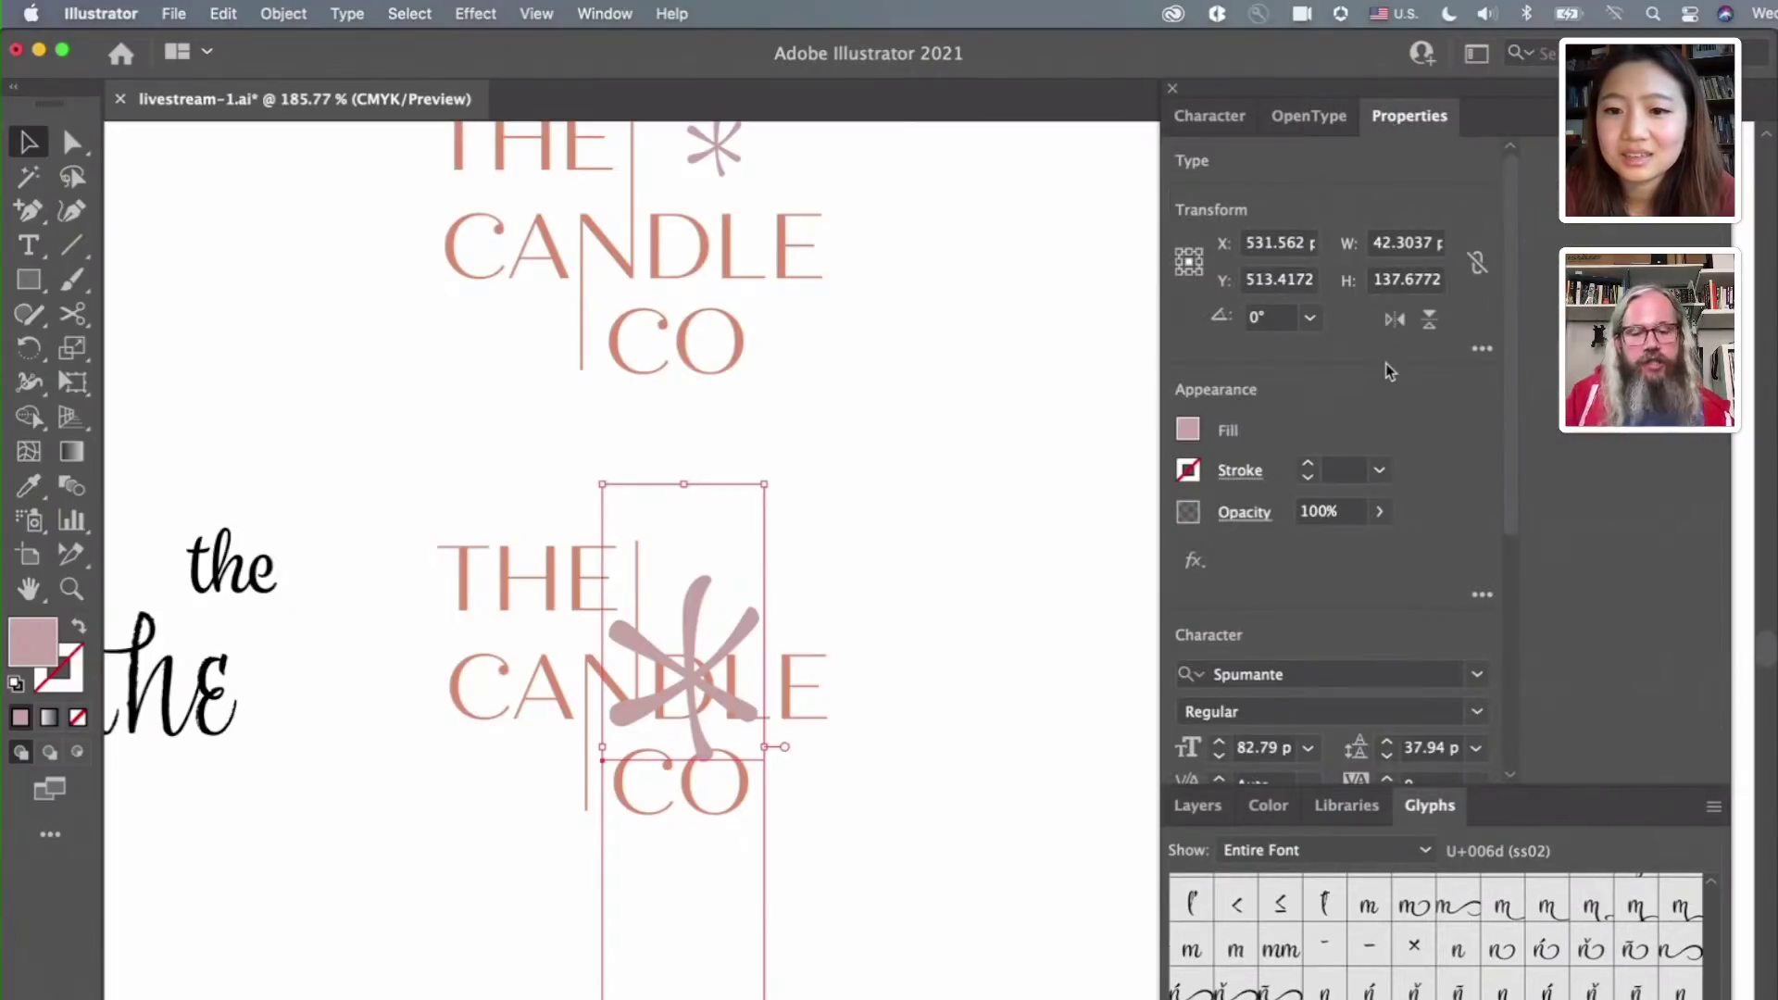
pyautogui.press('Up')
pyautogui.press('Up')
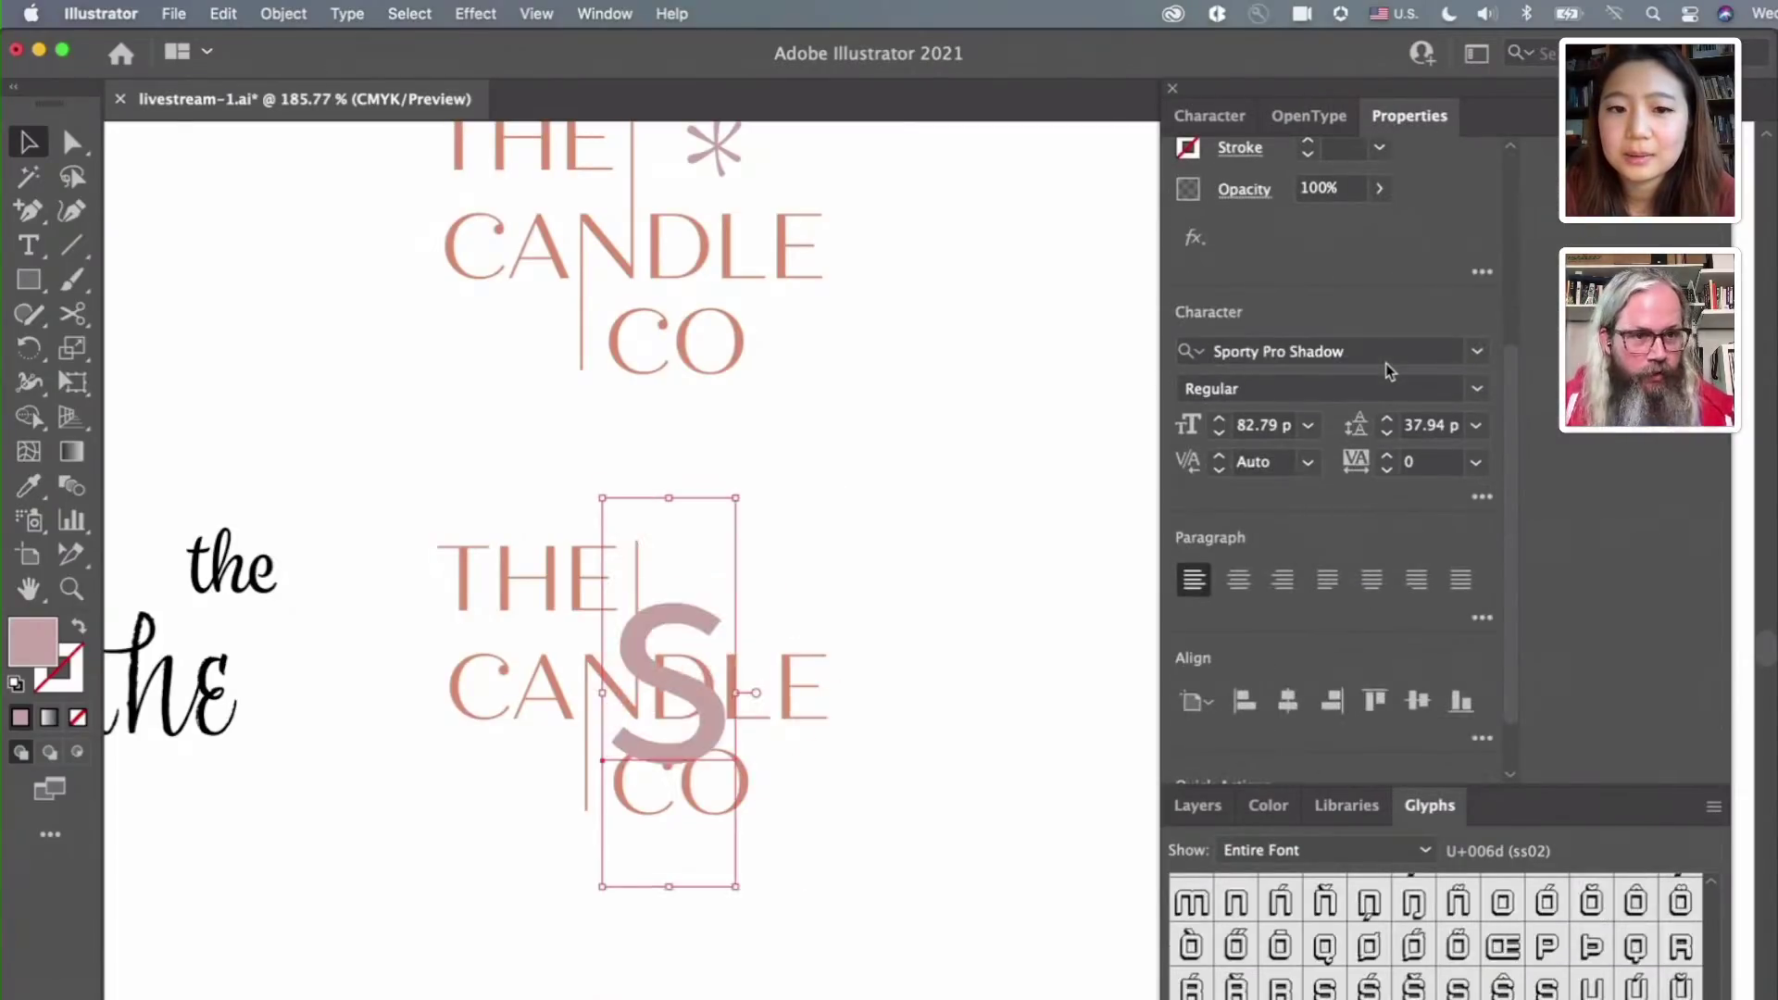
pyautogui.press('Down')
pyautogui.press('Down')
pyautogui.press('Down')
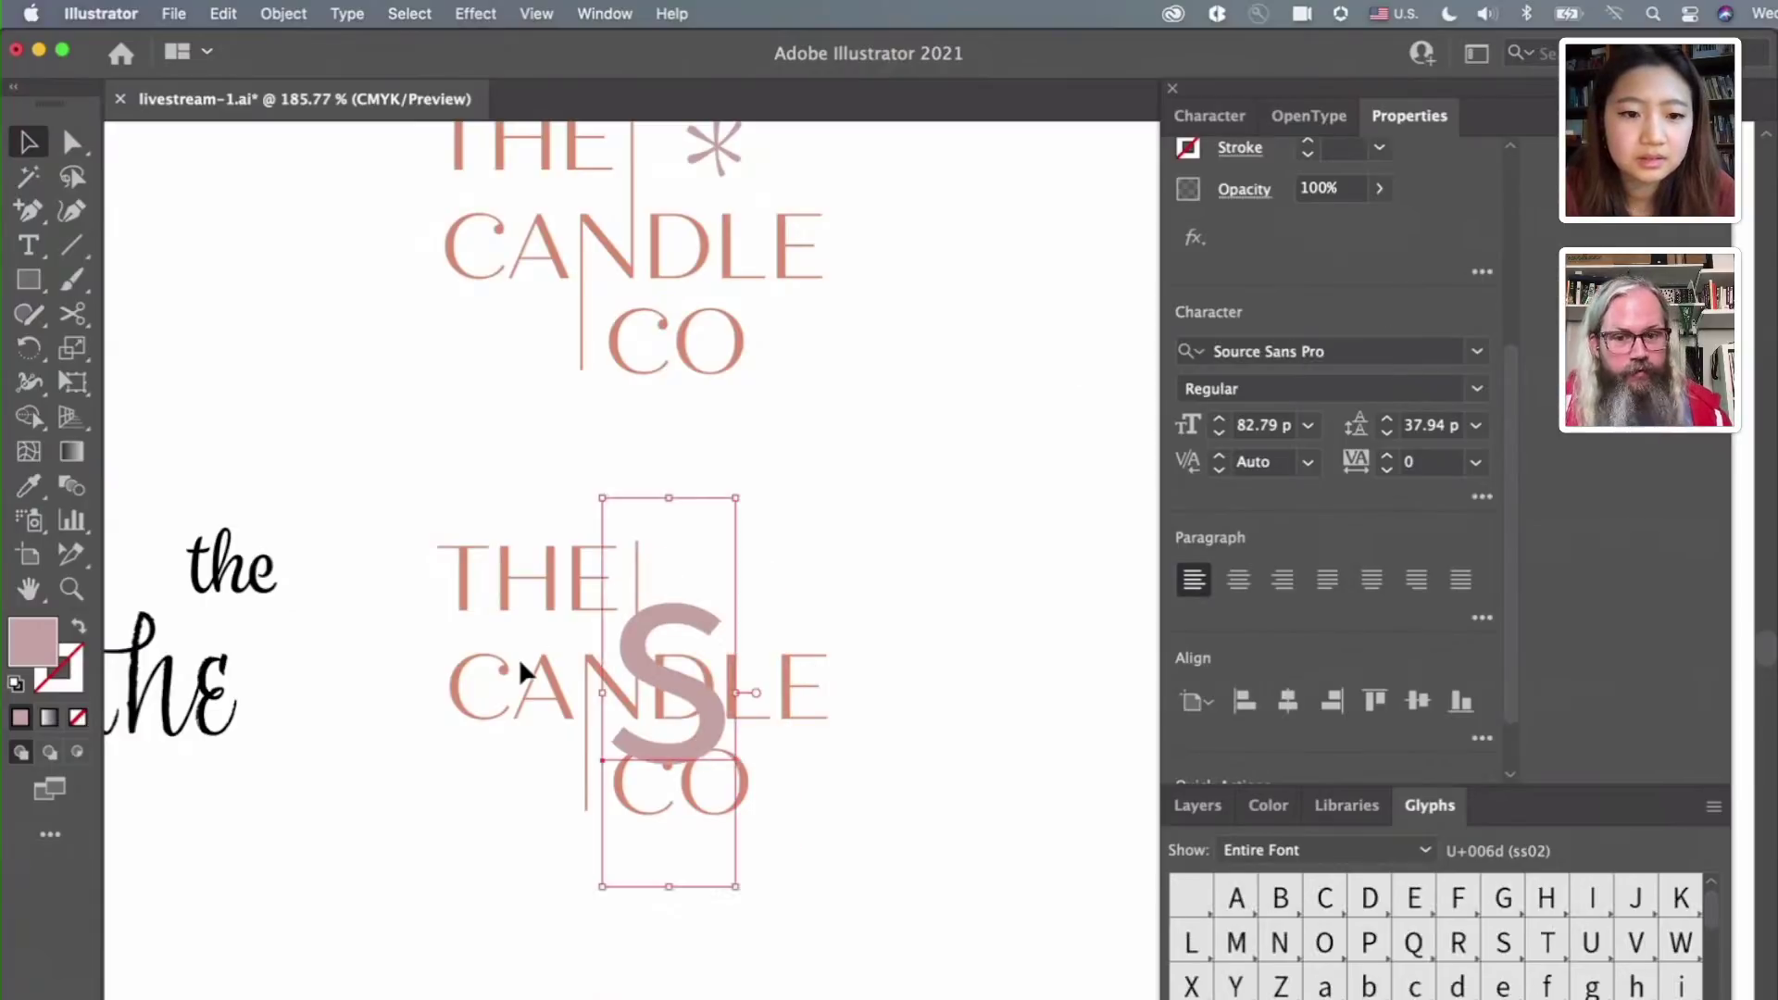
pyautogui.press('Escape')
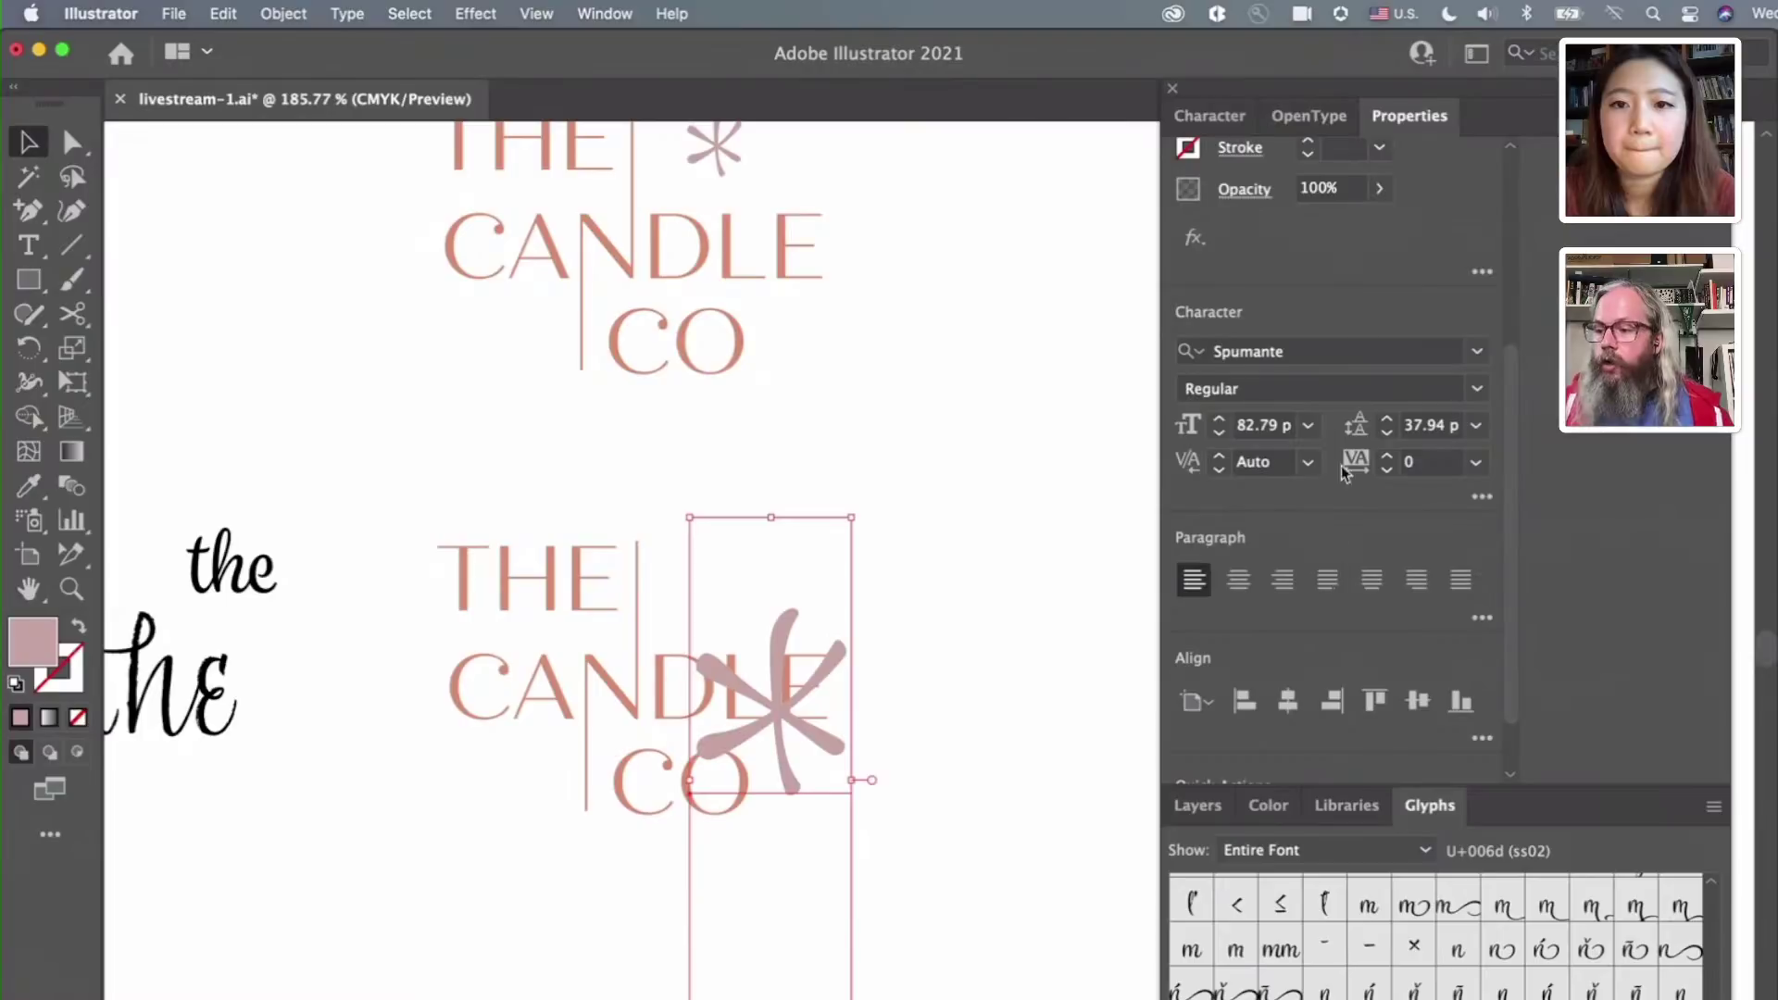
# Reduce the large asterisk's opacity to 23% and shift it up and left over the DL of CANDLE
pyautogui.click(1379, 188)
pyautogui.moveTo(1372, 236); pyautogui.dragTo(1295, 242)
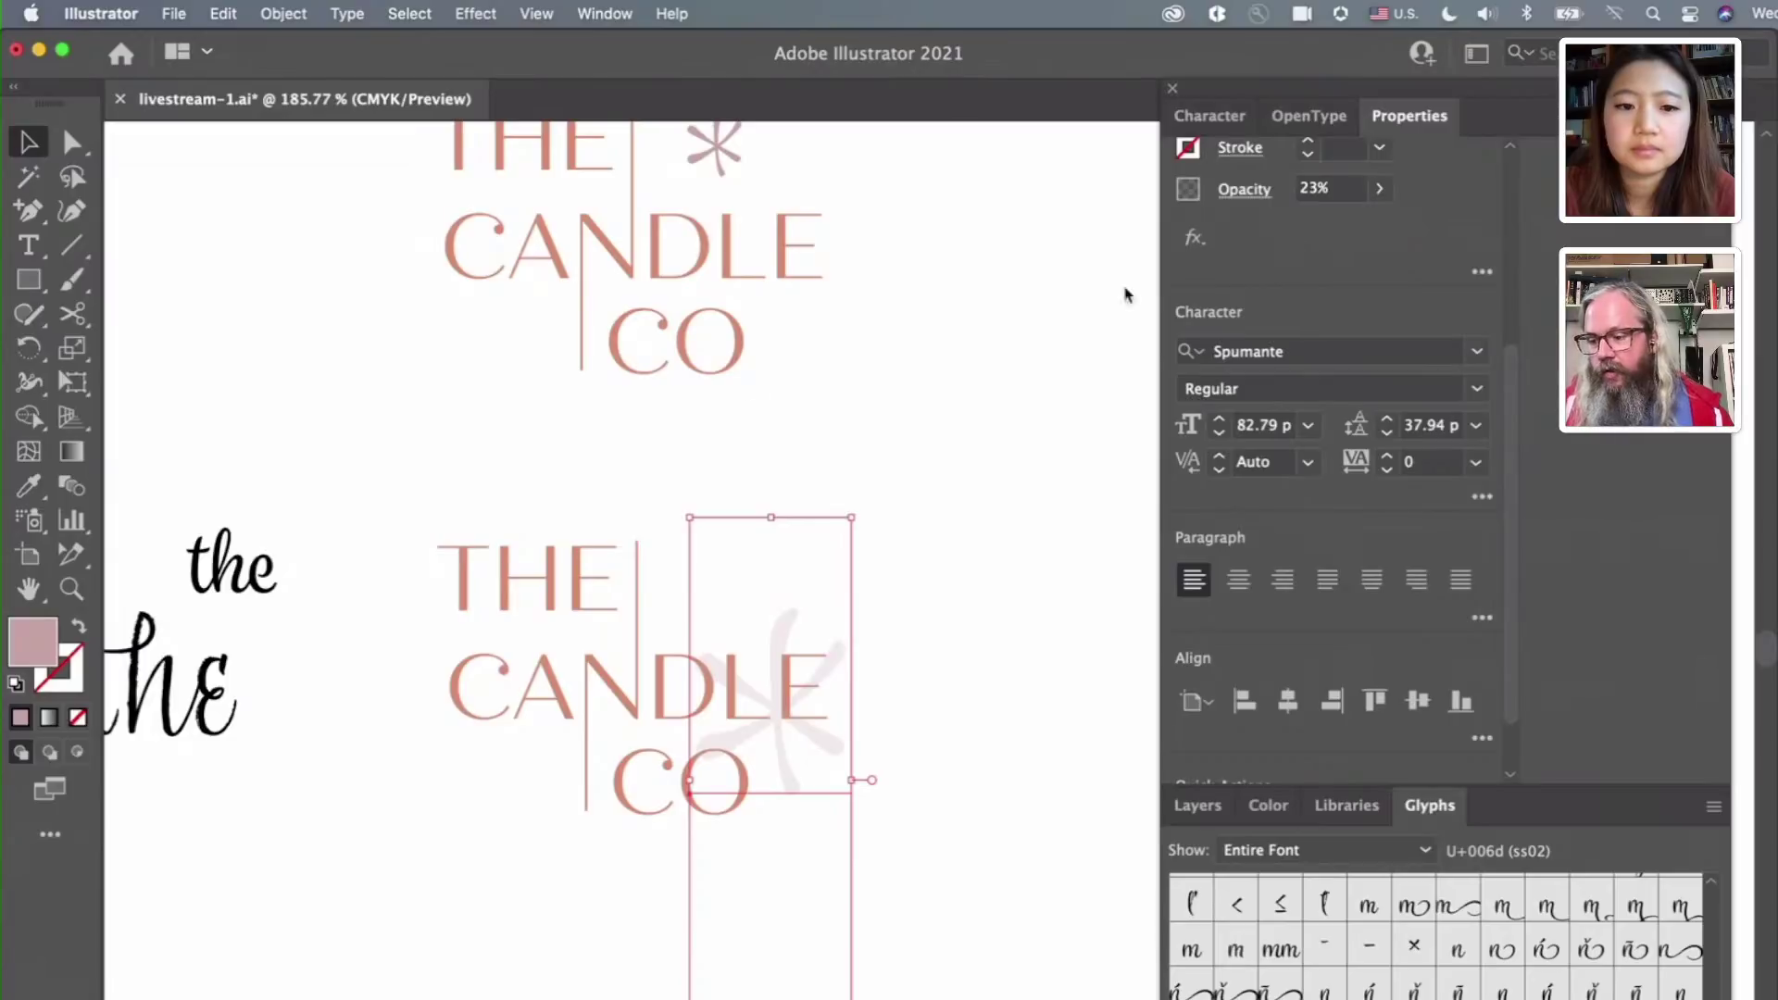
pyautogui.click(247, 319)
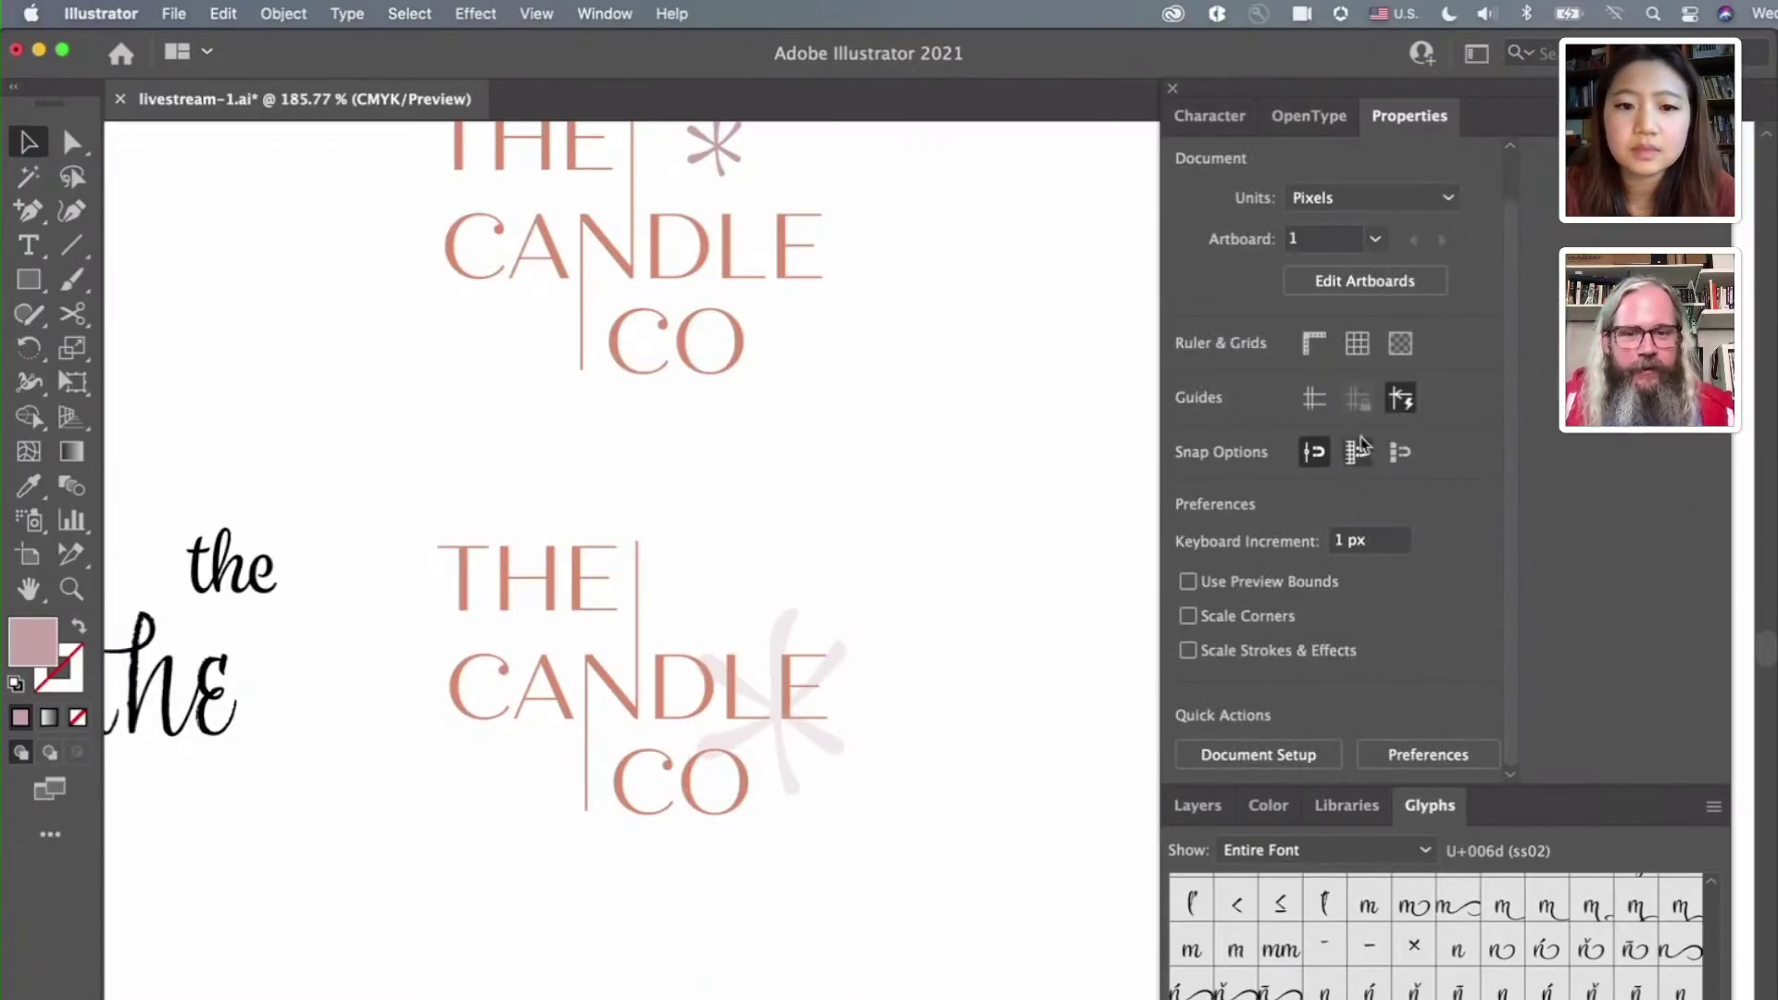
pyautogui.moveTo(786, 623); pyautogui.dragTo(737, 593)
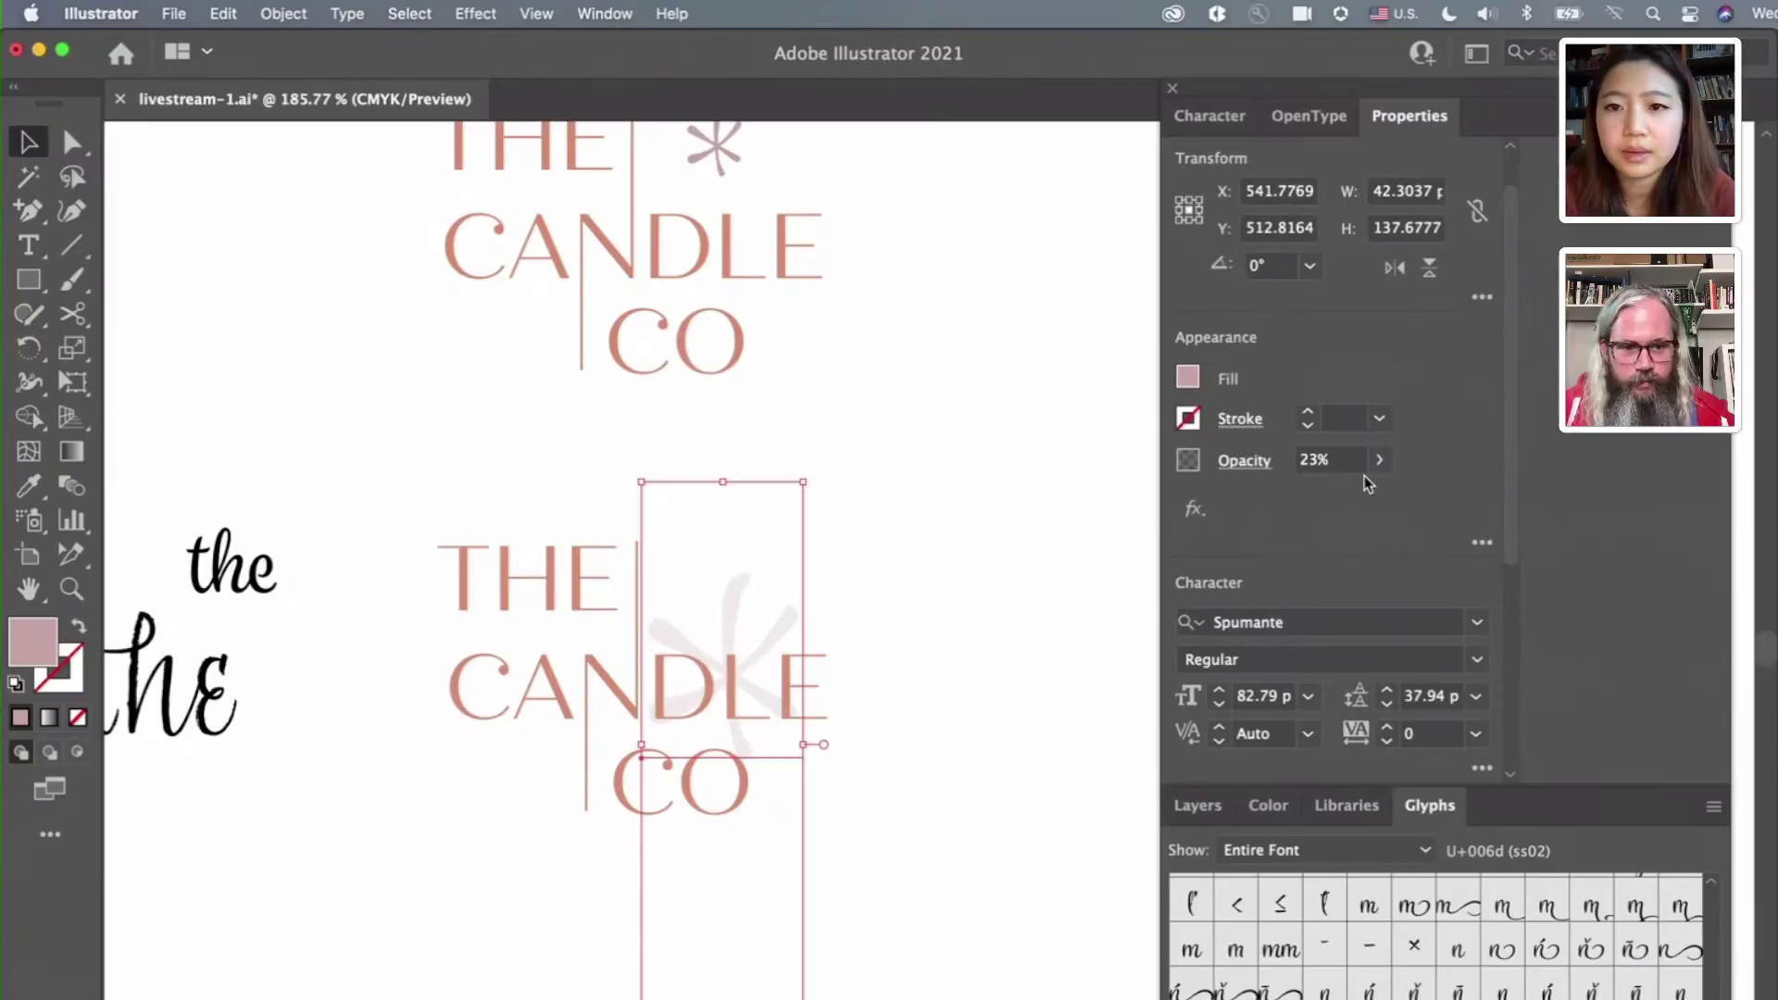
pyautogui.click(1197, 804)
pyautogui.click(1033, 790)
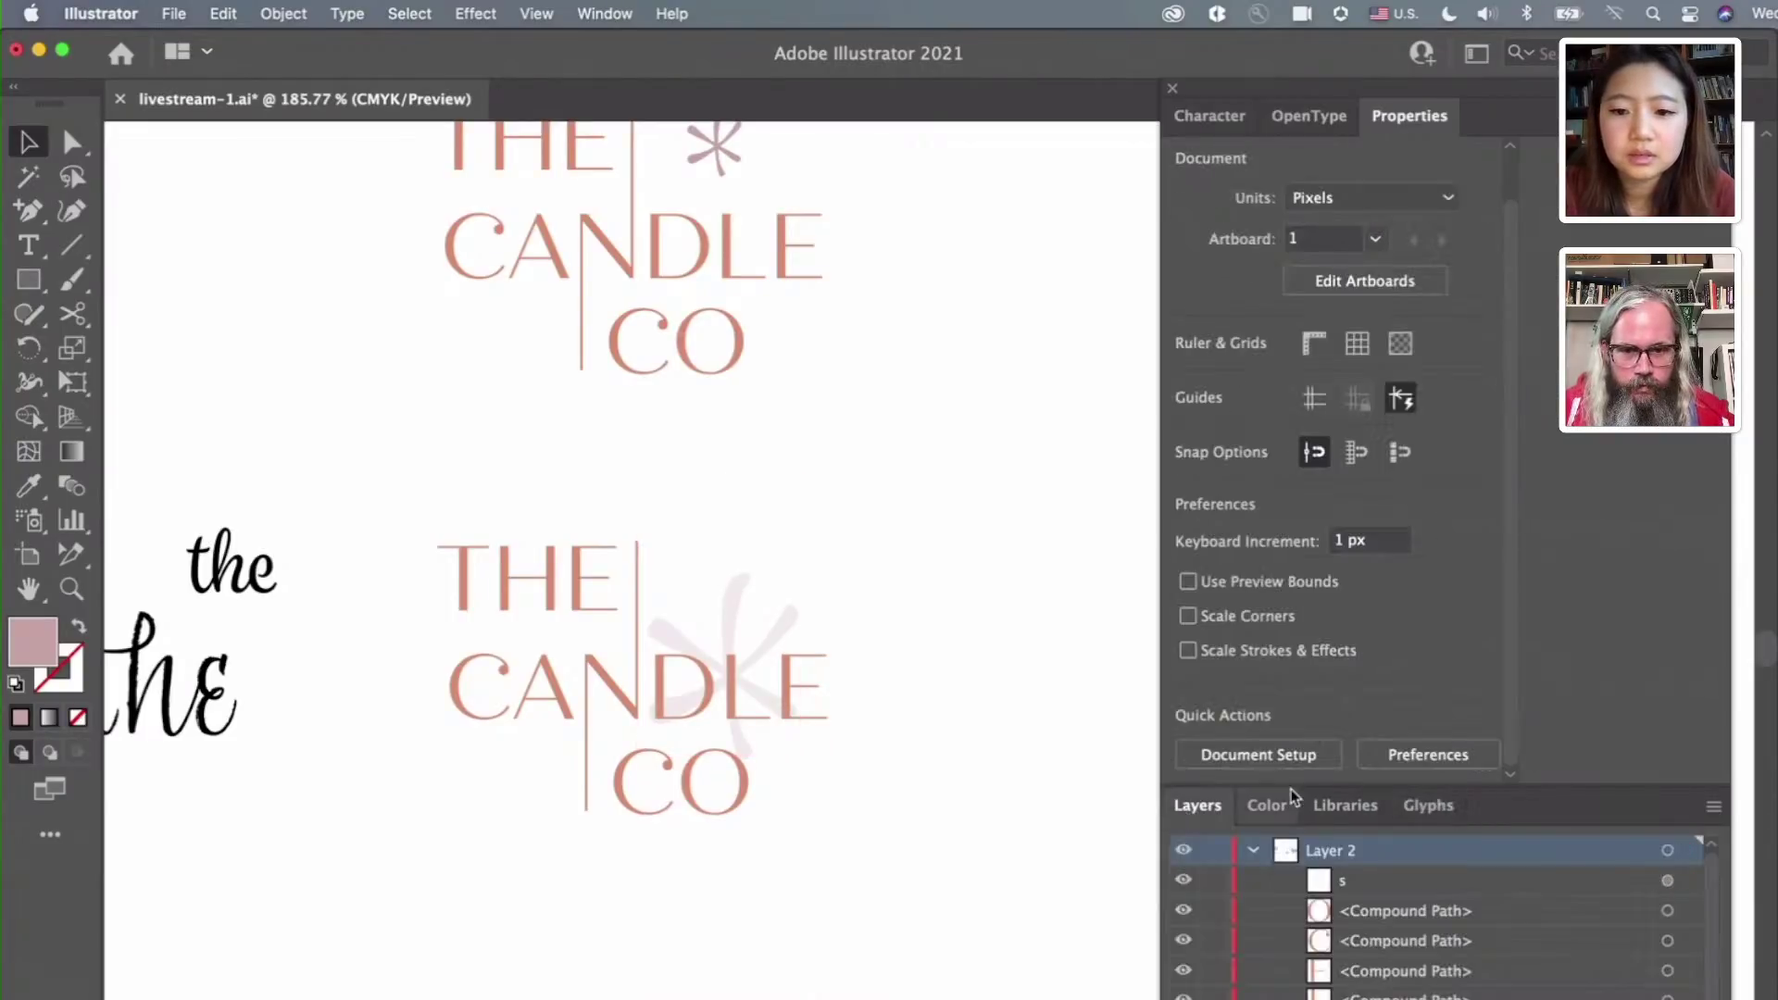
pyautogui.click(1426, 805)
pyautogui.click(672, 637)
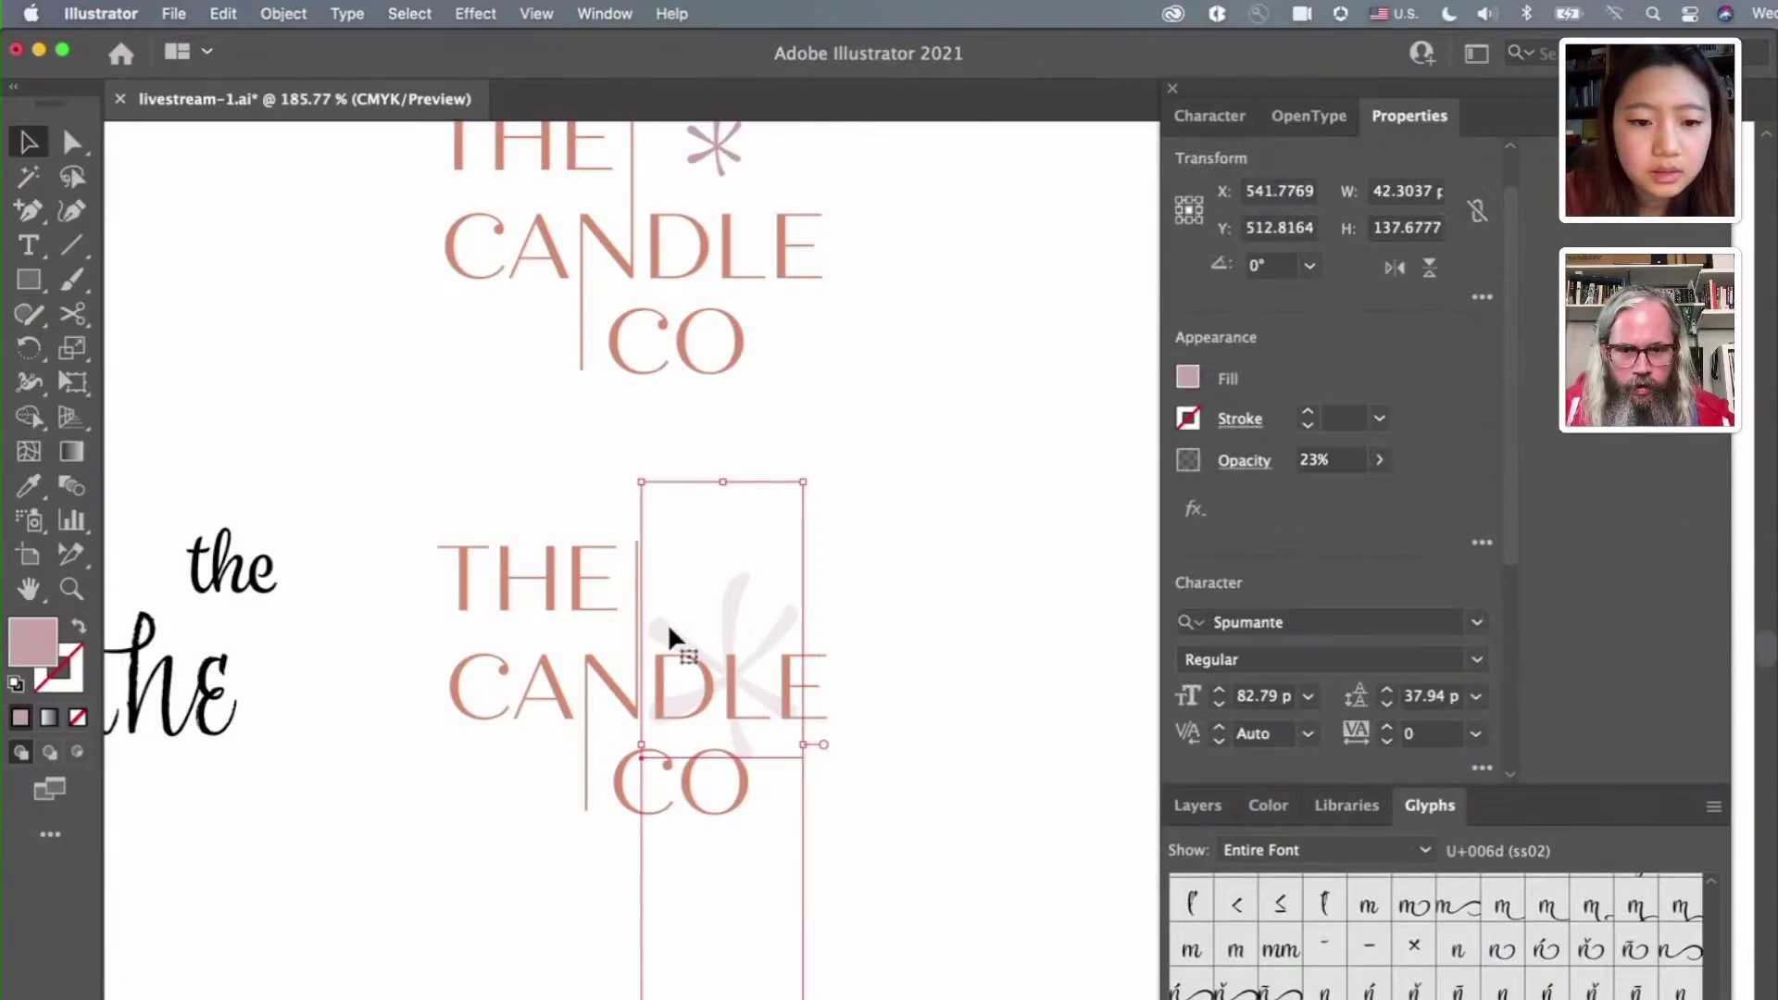
pyautogui.rightClick(680, 653)
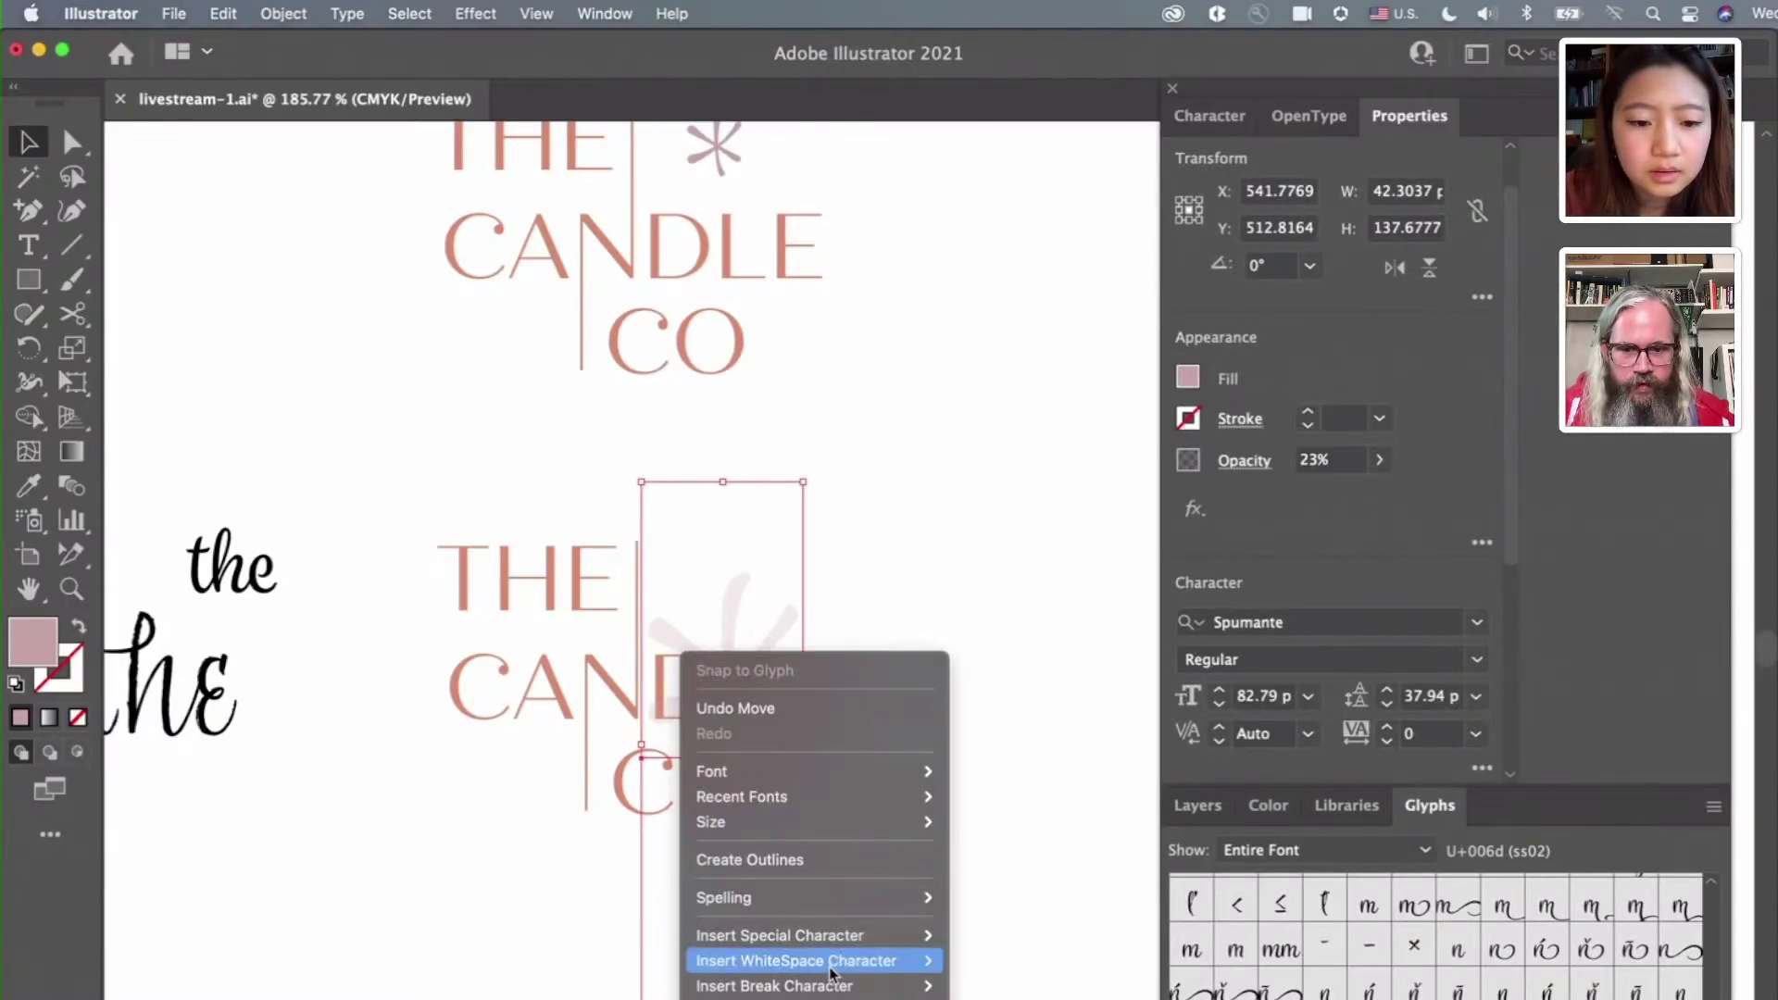
pyautogui.moveTo(759, 996)
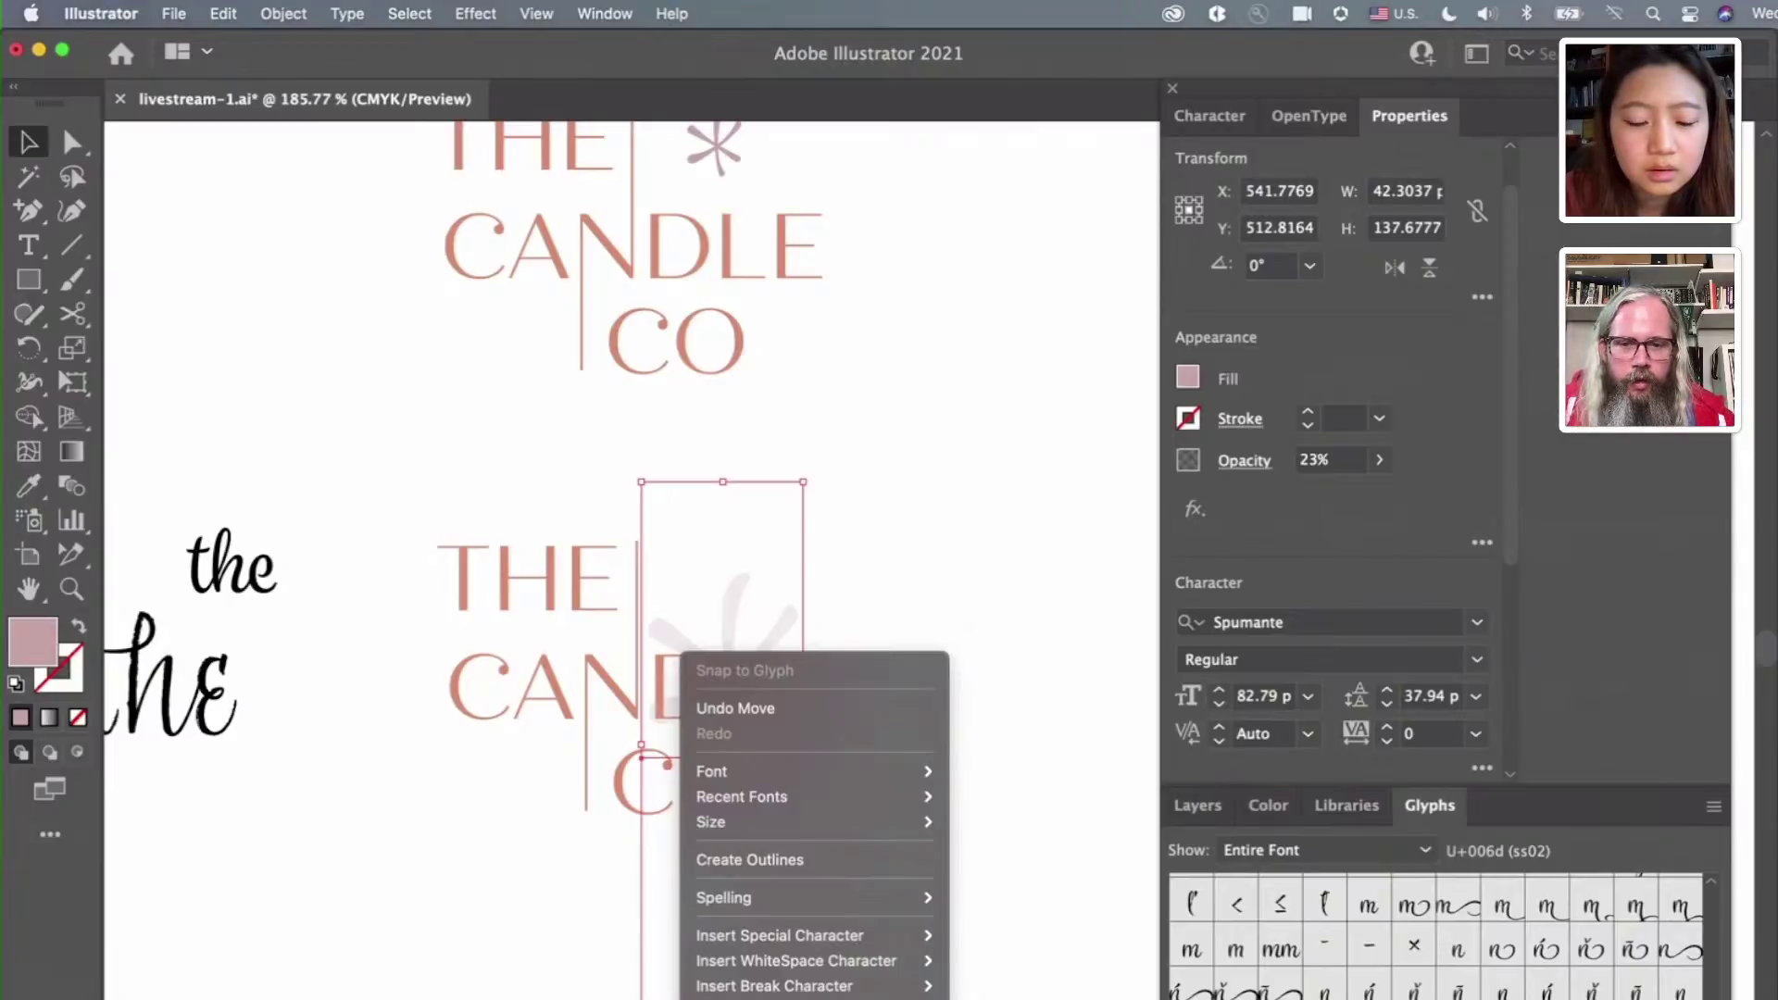
pyautogui.press('Escape')
pyautogui.click(944, 738)
pyautogui.scroll(-3, 935, 731)
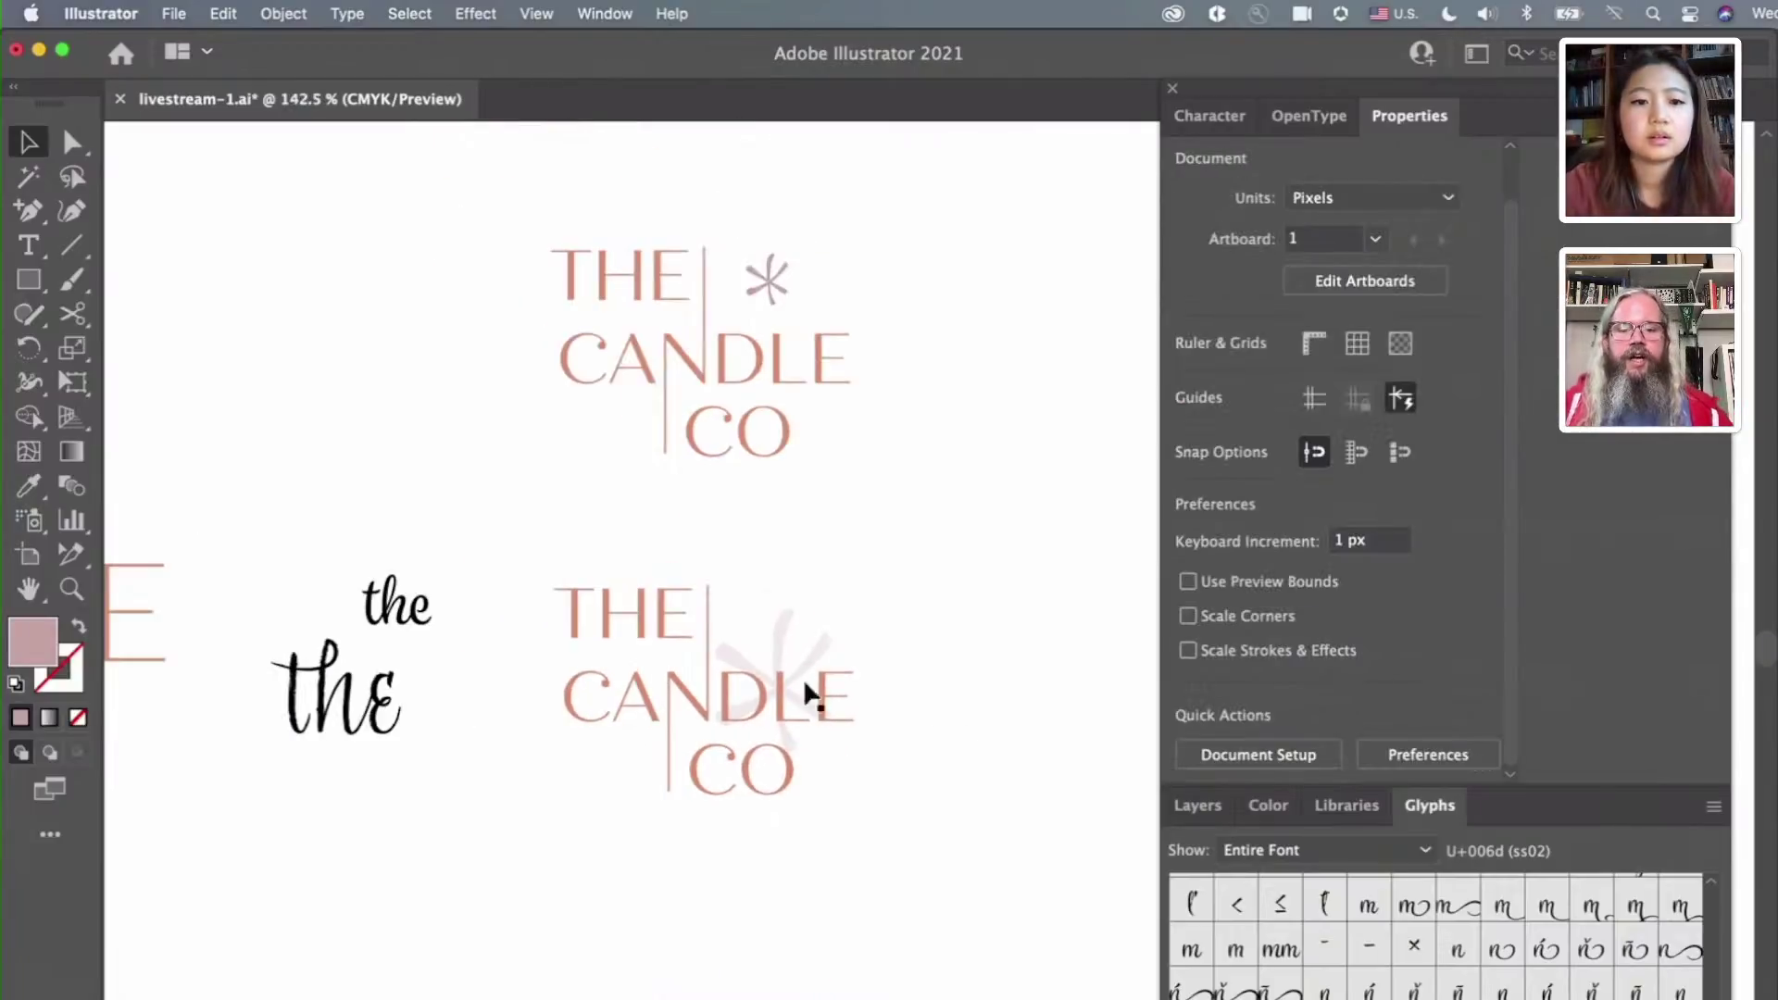
# Move the faint asterisk left so it overlaps the N's raised stem, and enlarge it slightly
pyautogui.click(678, 645)
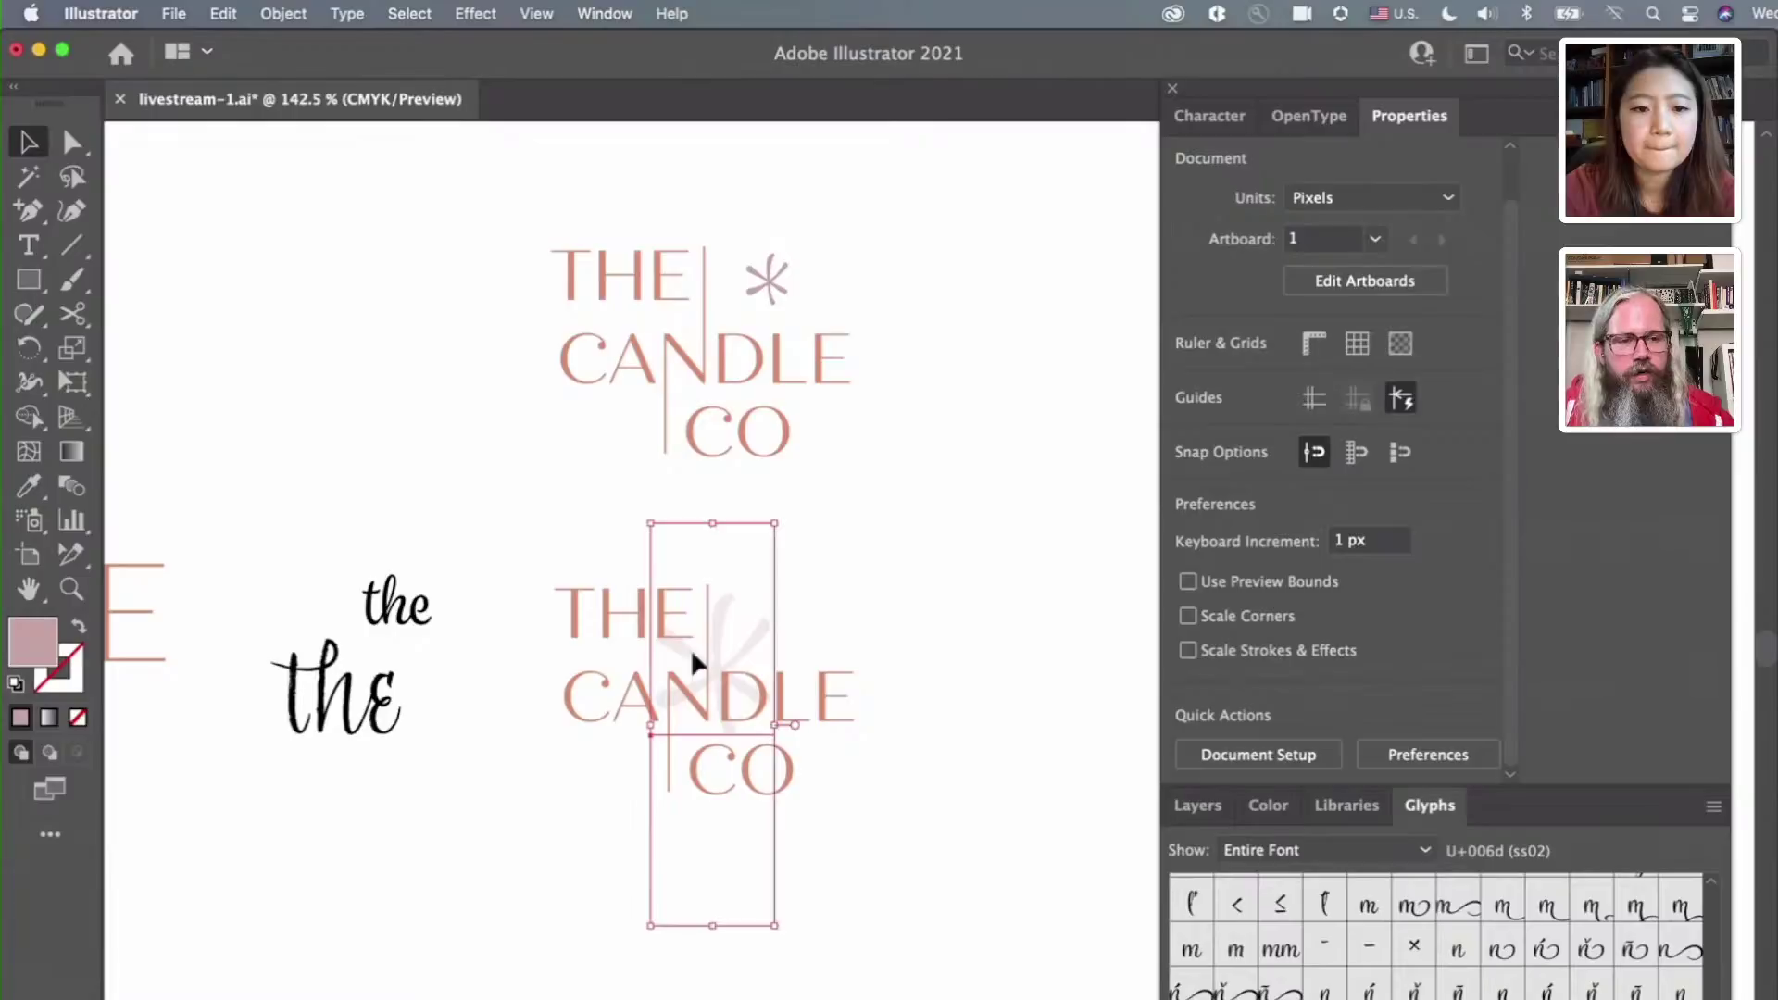
pyautogui.click(740, 847)
pyautogui.press('t')
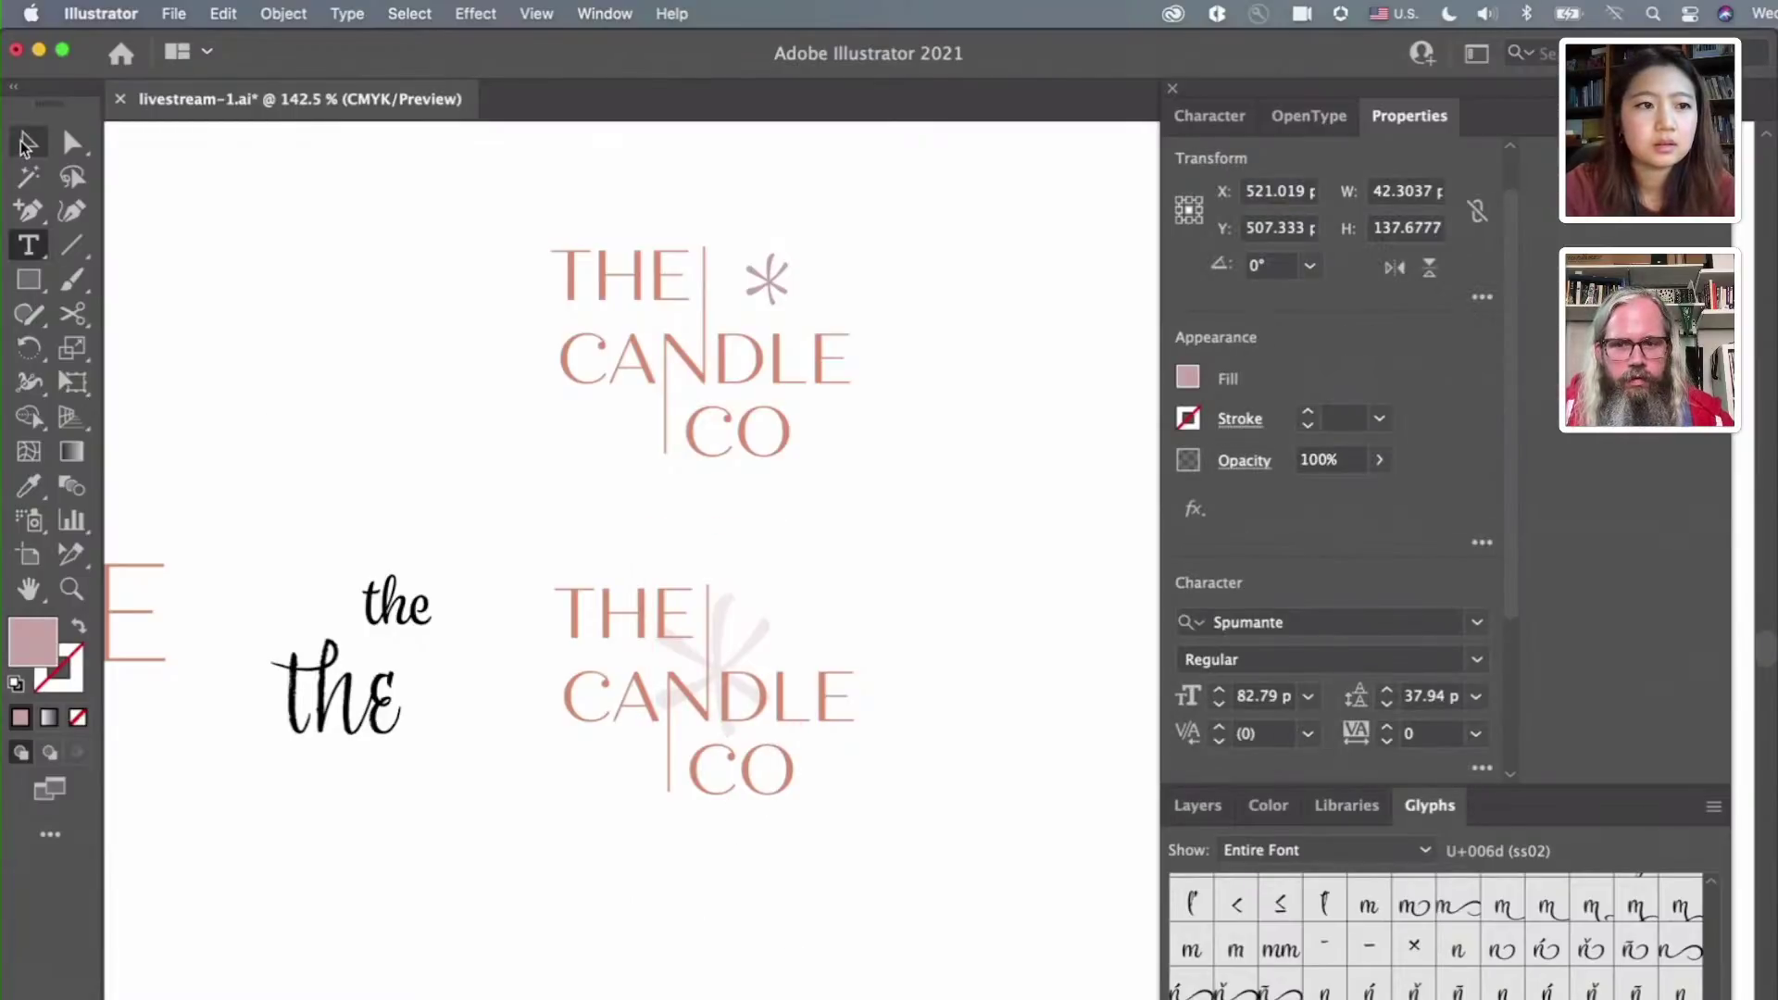
pyautogui.click(25, 144)
pyautogui.moveTo(776, 922); pyautogui.dragTo(842, 969)
pyautogui.click(953, 833)
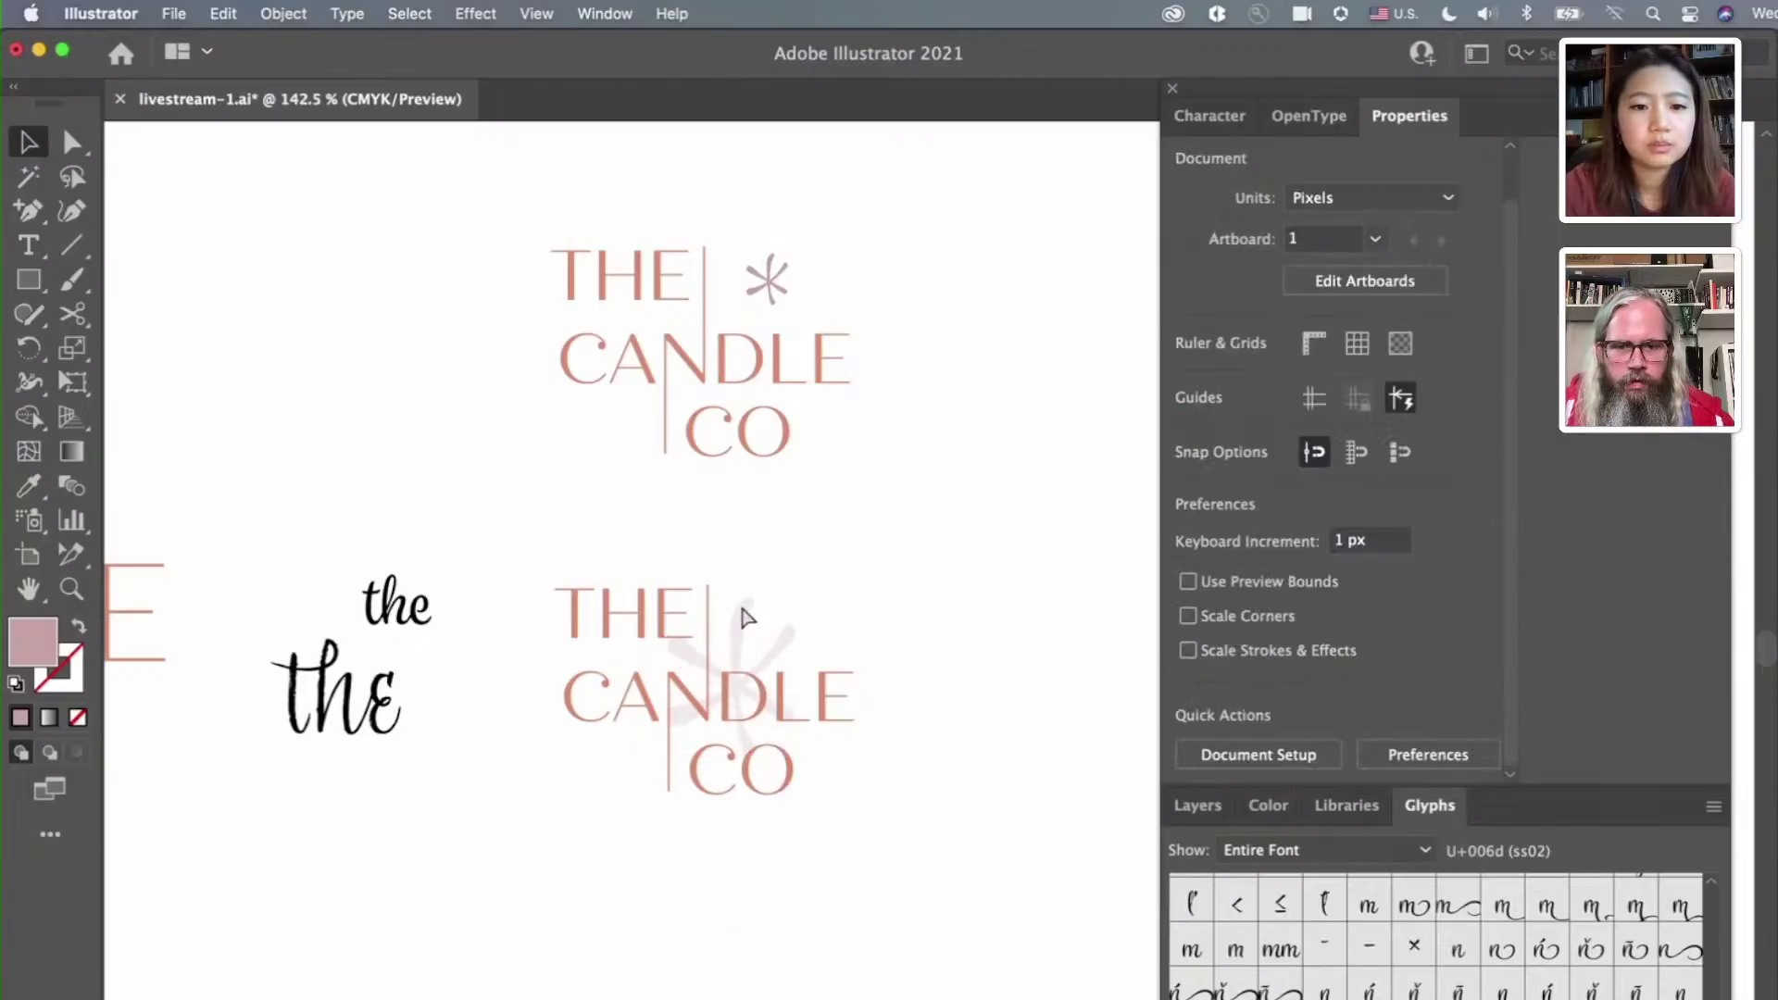
pyautogui.click(745, 607)
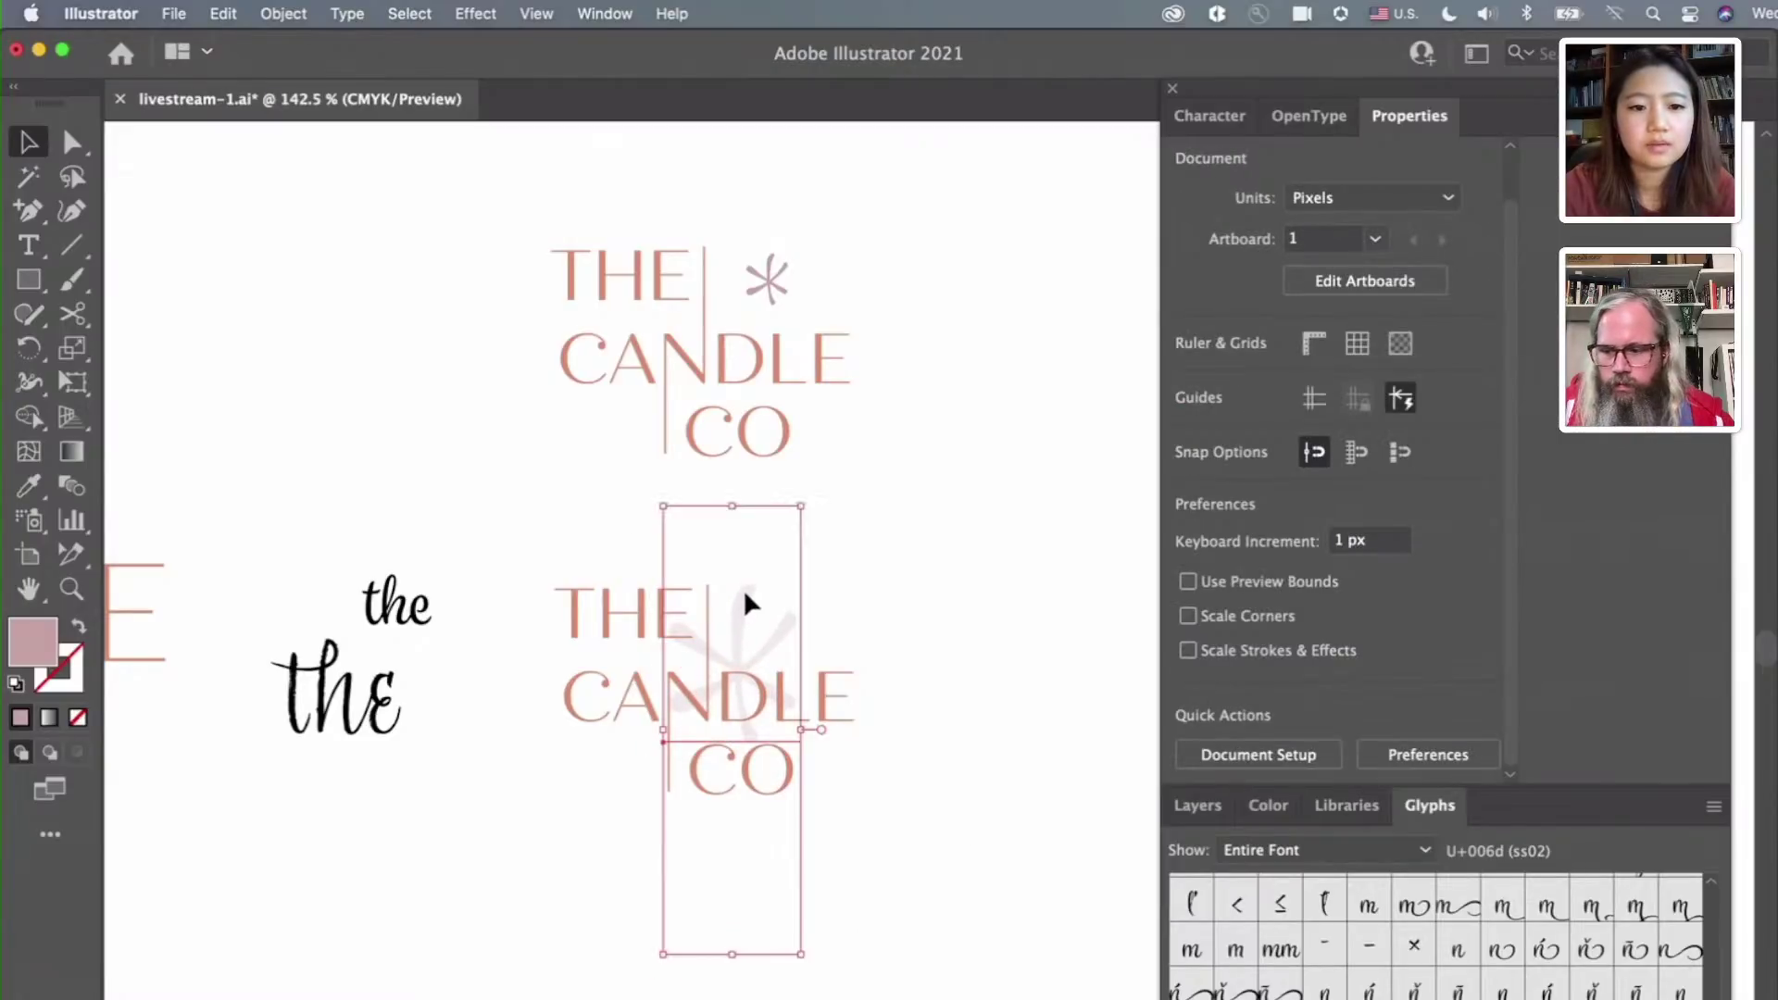
pyautogui.click(942, 665)
pyautogui.scroll(-4, 942, 664)
pyautogui.scroll(2, 954, 744)
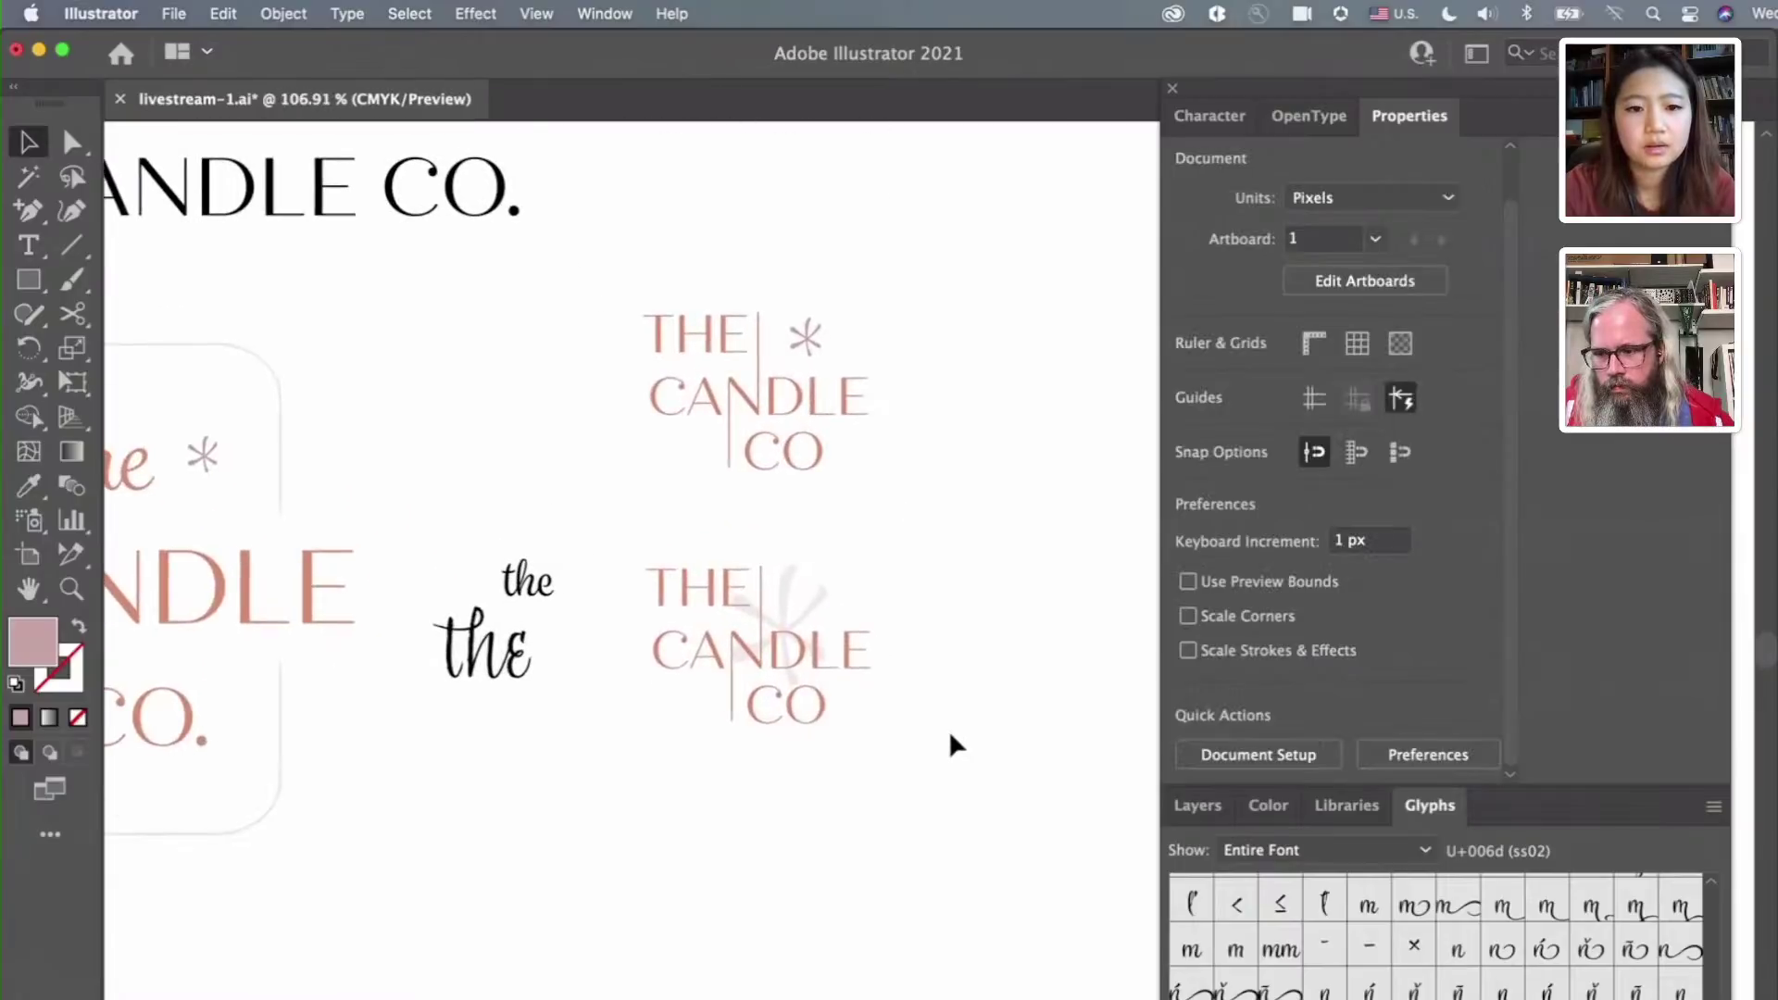
pyautogui.scroll(2, 954, 744)
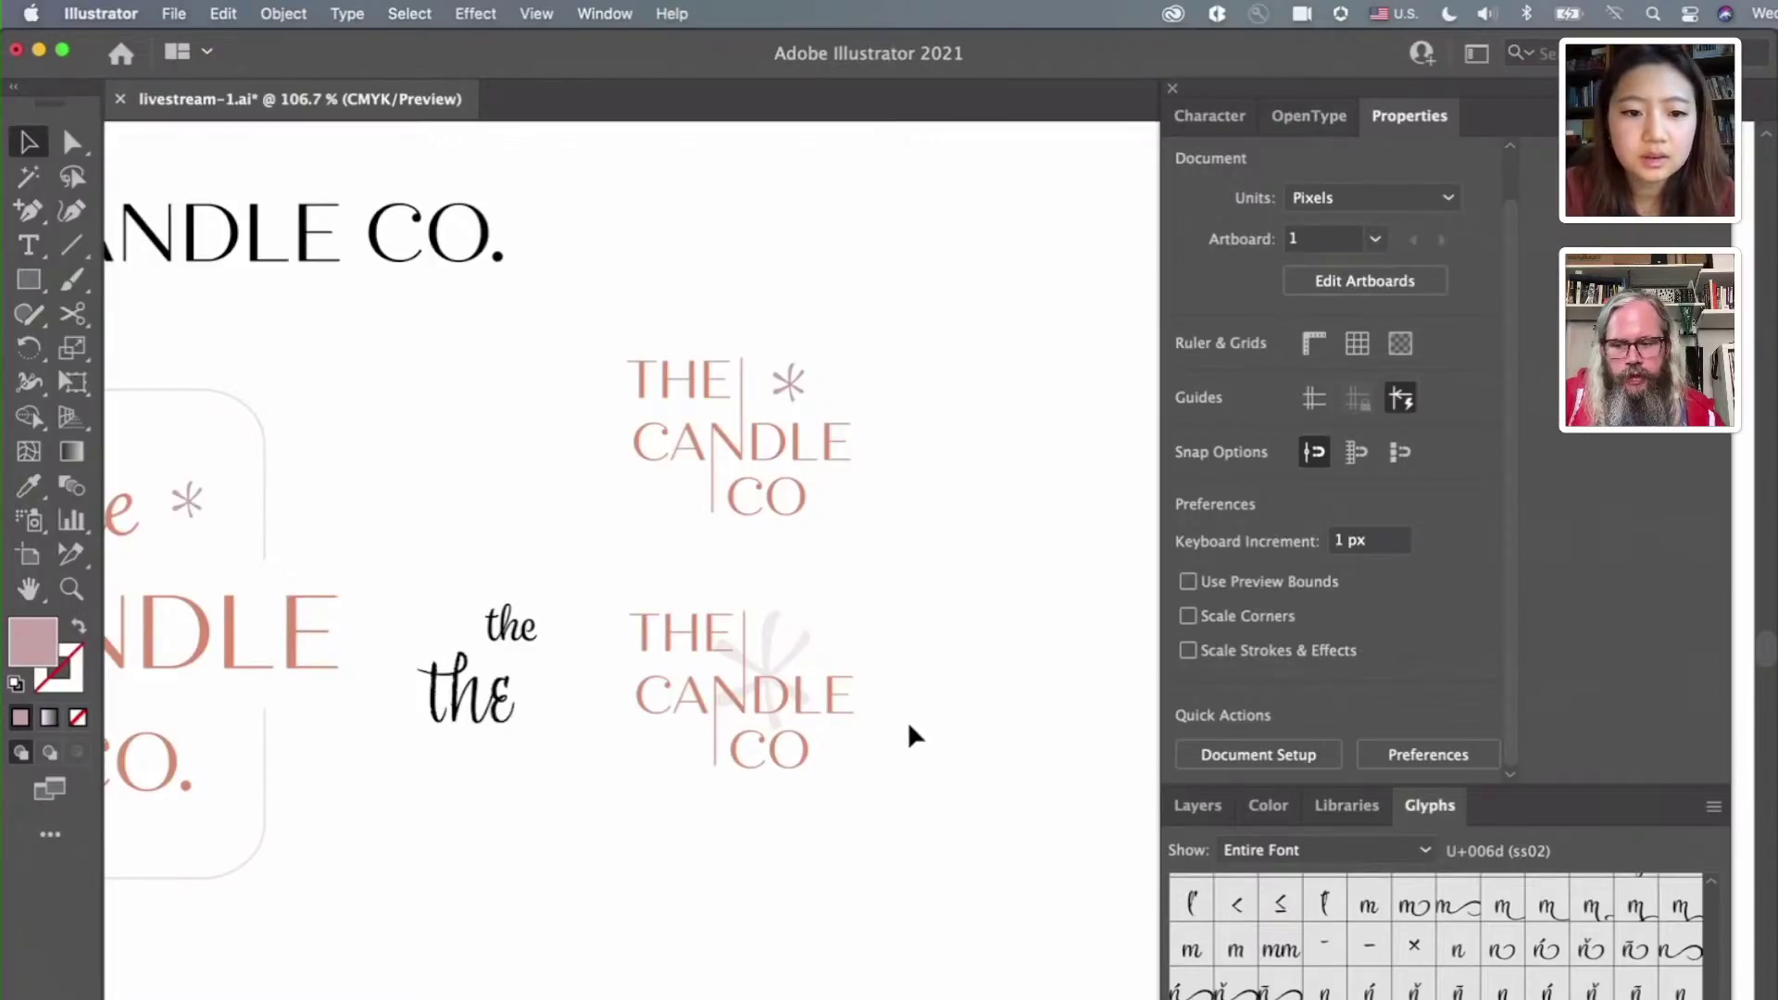
# Try to convert the lower stacked logo and its faint asterisk to outlines
pyautogui.moveTo(942, 805); pyautogui.dragTo(615, 587)
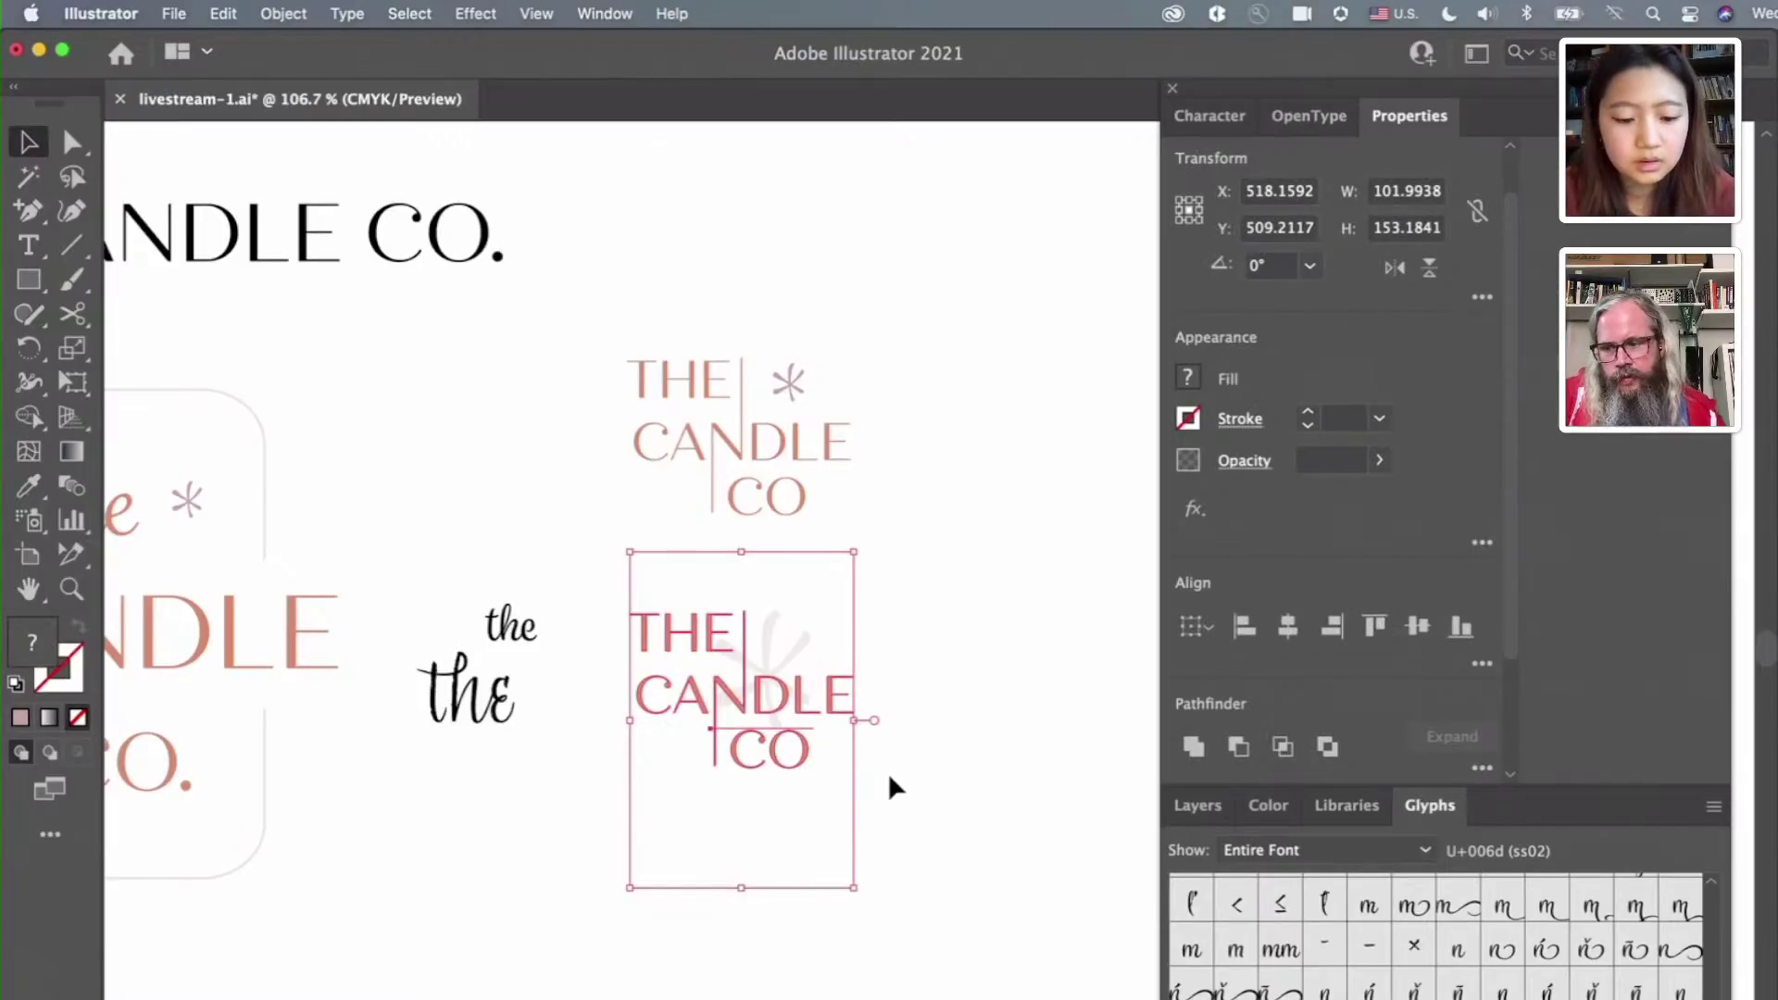
pyautogui.press('super+shift+o')
pyautogui.moveTo(936, 776); pyautogui.dragTo(567, 562)
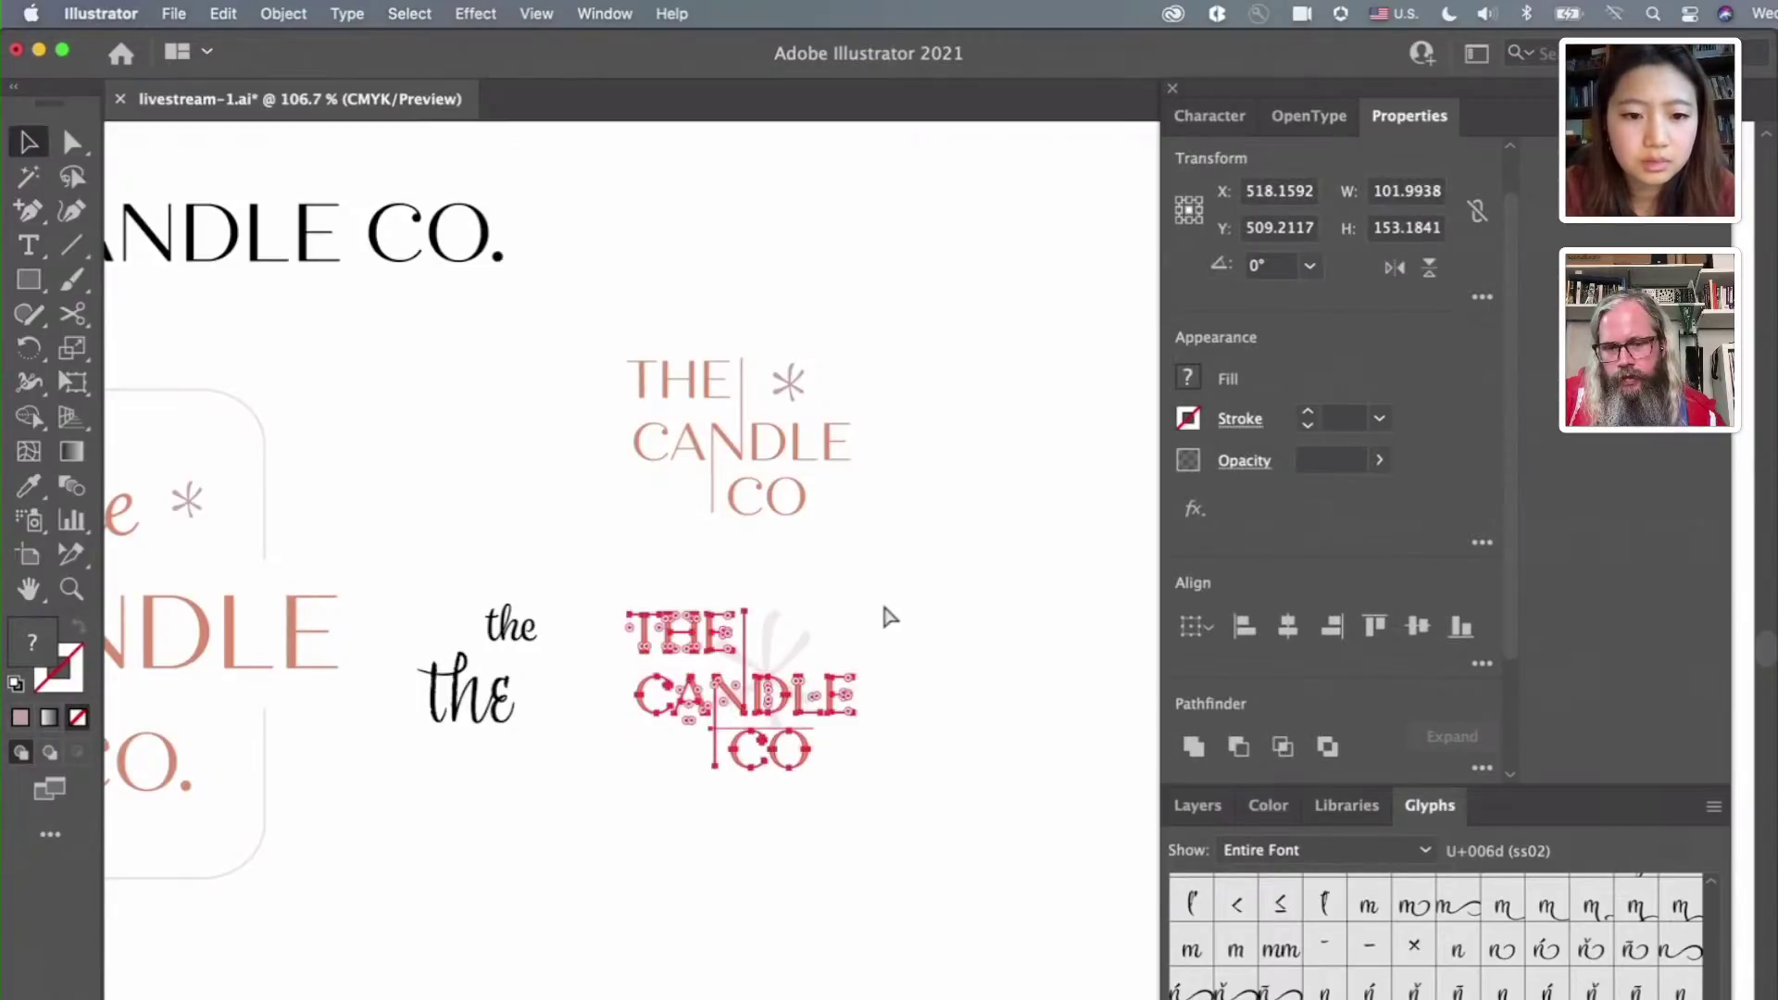
pyautogui.click(920, 643)
pyautogui.scroll(-2, 921, 646)
pyautogui.scroll(-2, 920, 642)
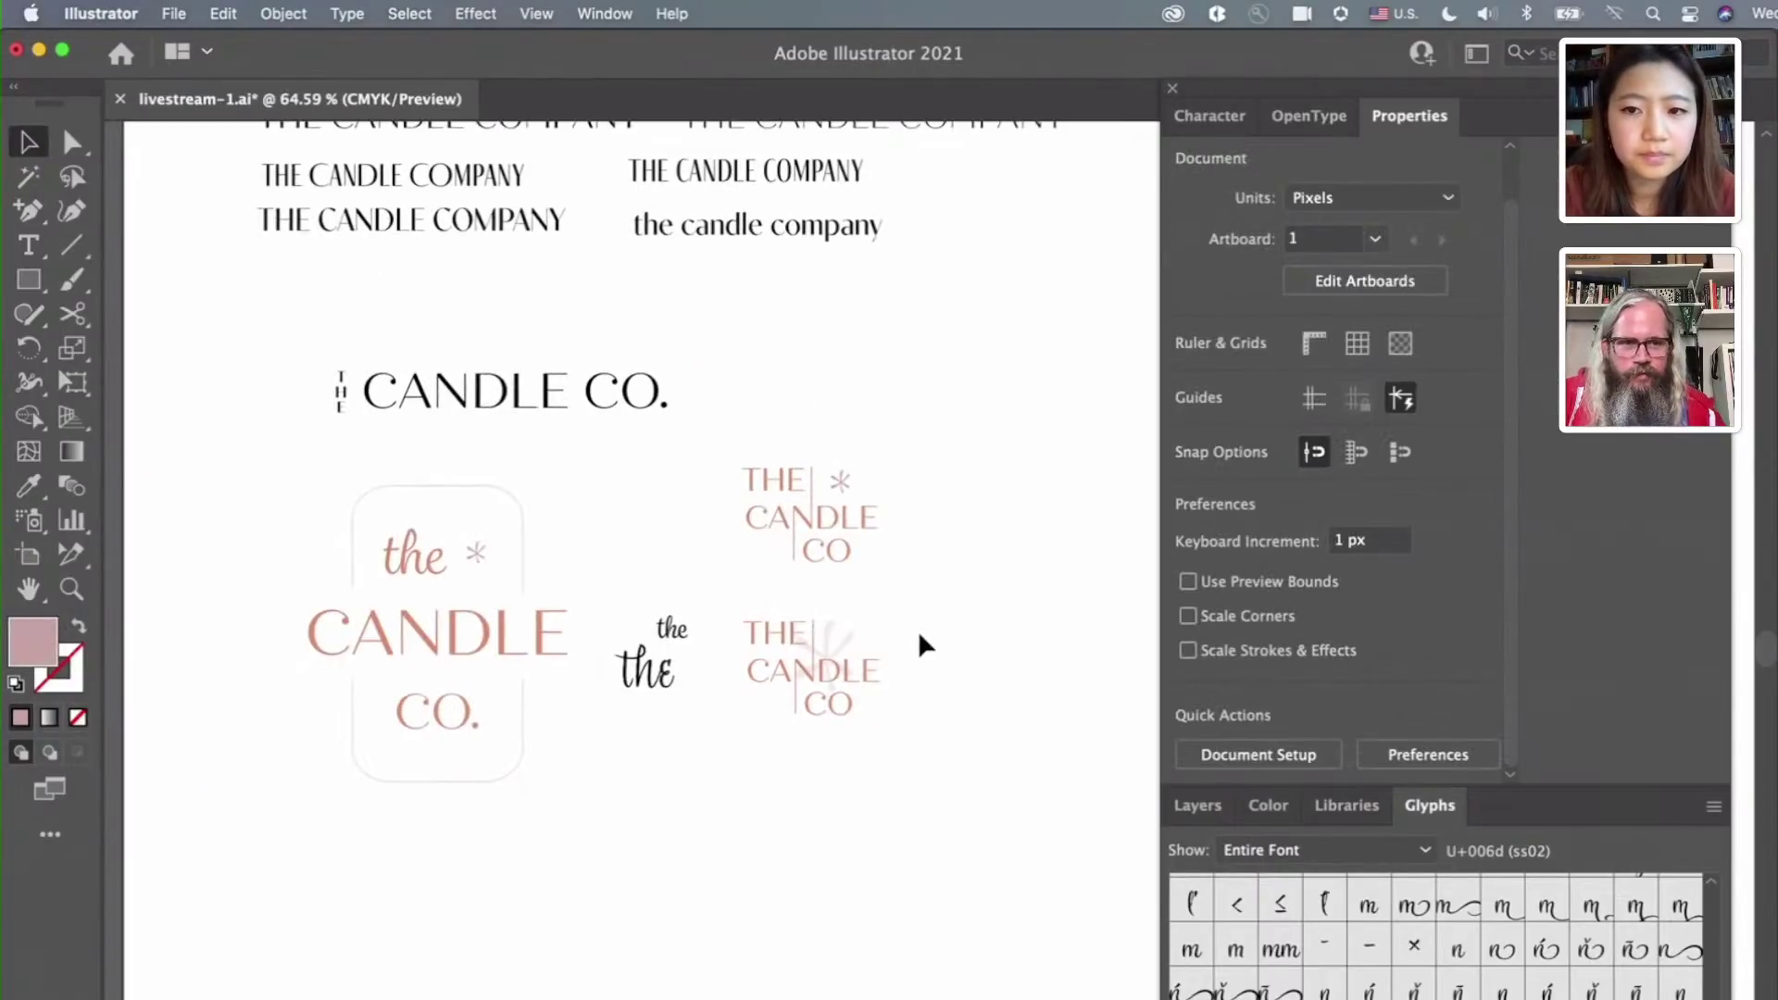
pyautogui.click(837, 634)
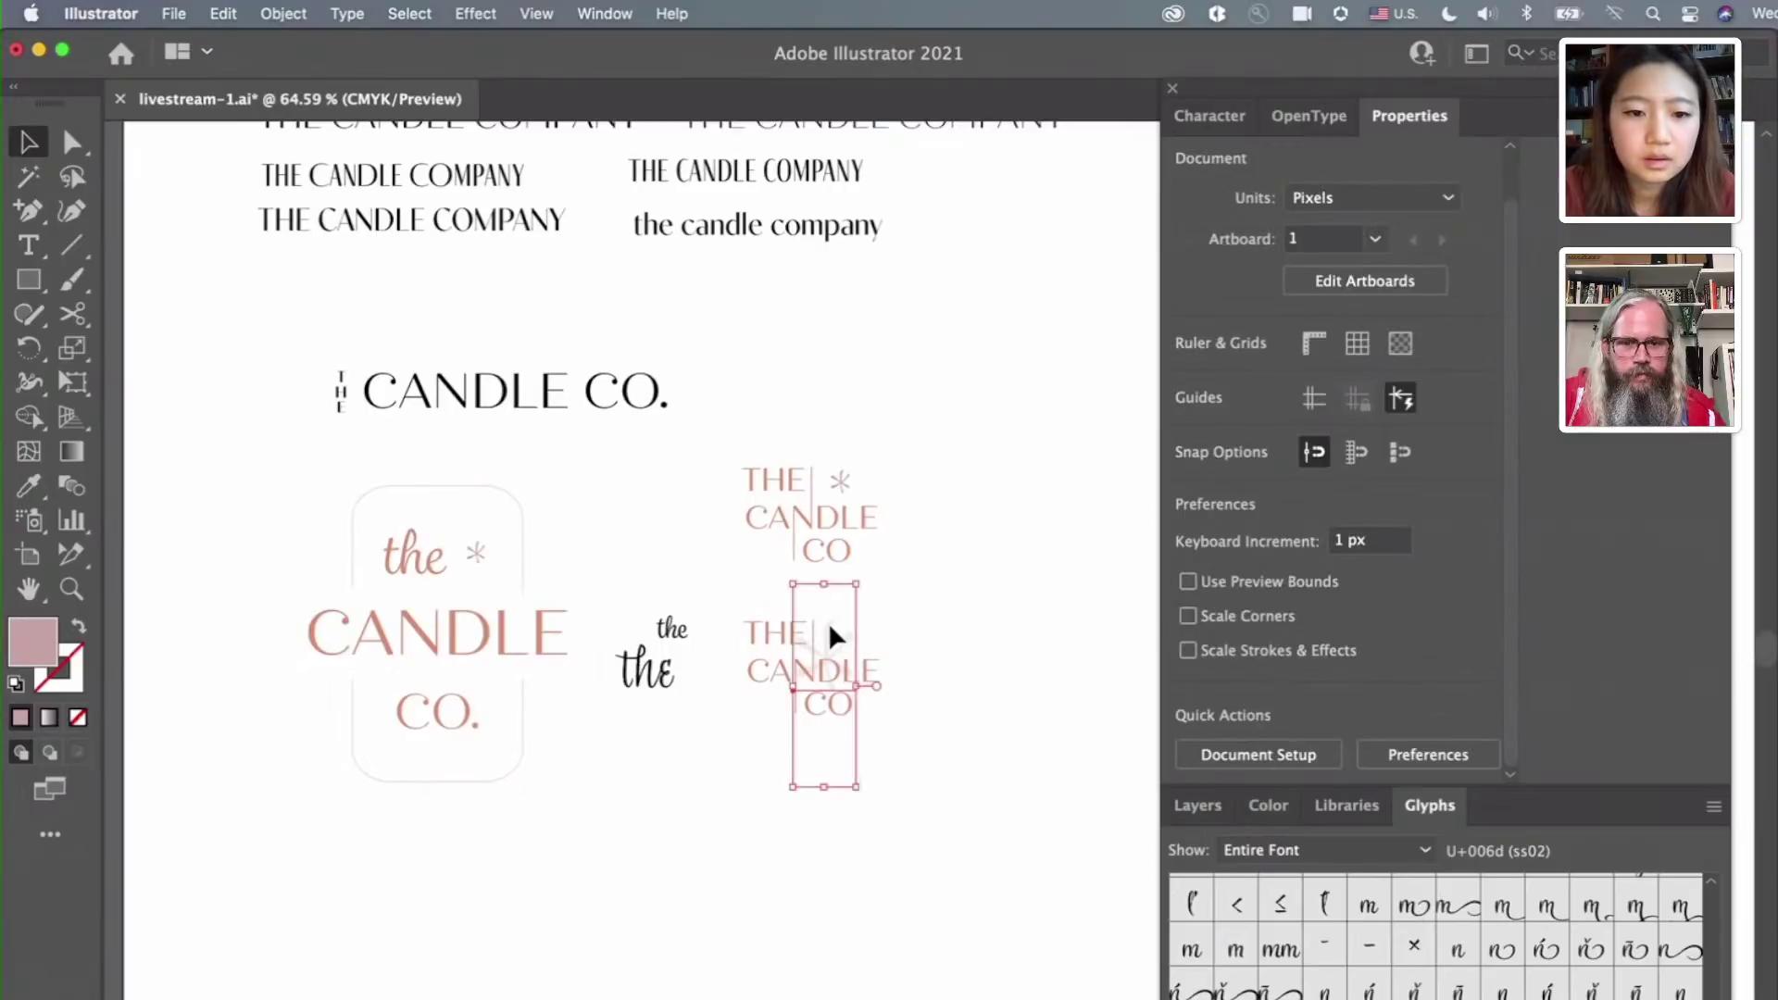
pyautogui.moveTo(739, 612); pyautogui.dragTo(915, 757)
pyautogui.click(942, 758)
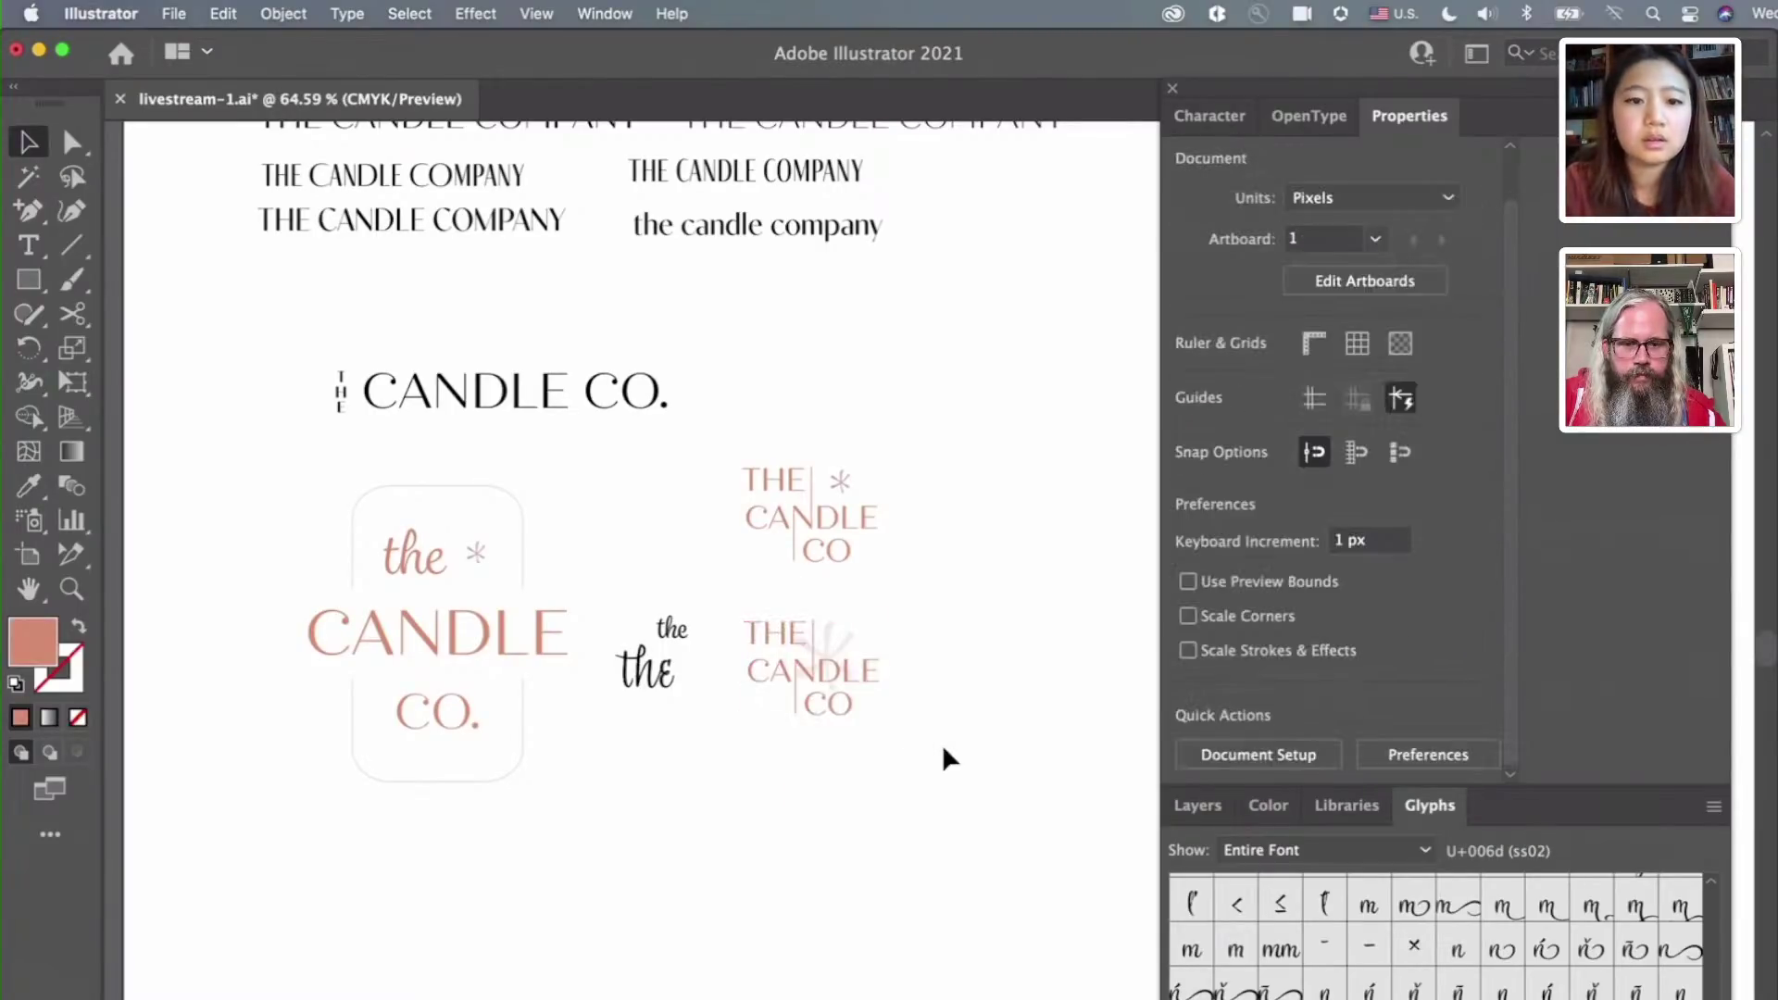
# Switch to Photoshop with the amber candle jar label mockup
pyautogui.press('super+Tab')
pyautogui.press('super+Tab')
pyautogui.press('super+Tab')
pyautogui.press('super+Tab')
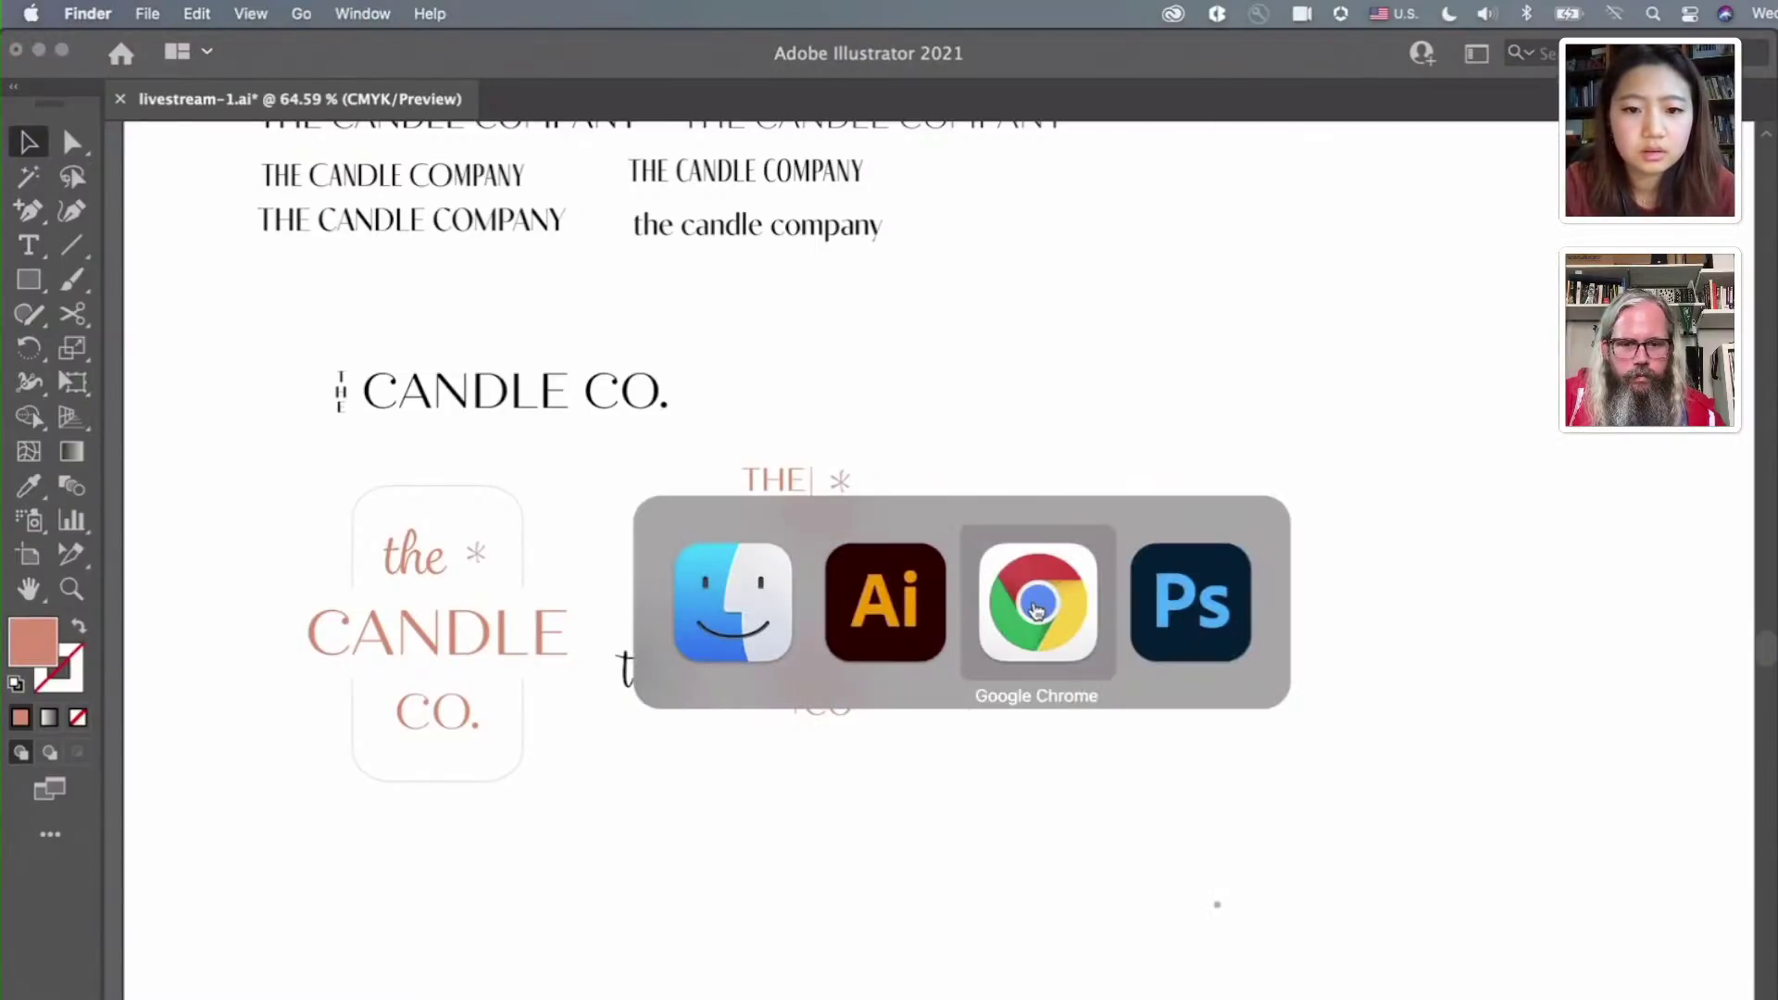
pyautogui.press('super+Tab')
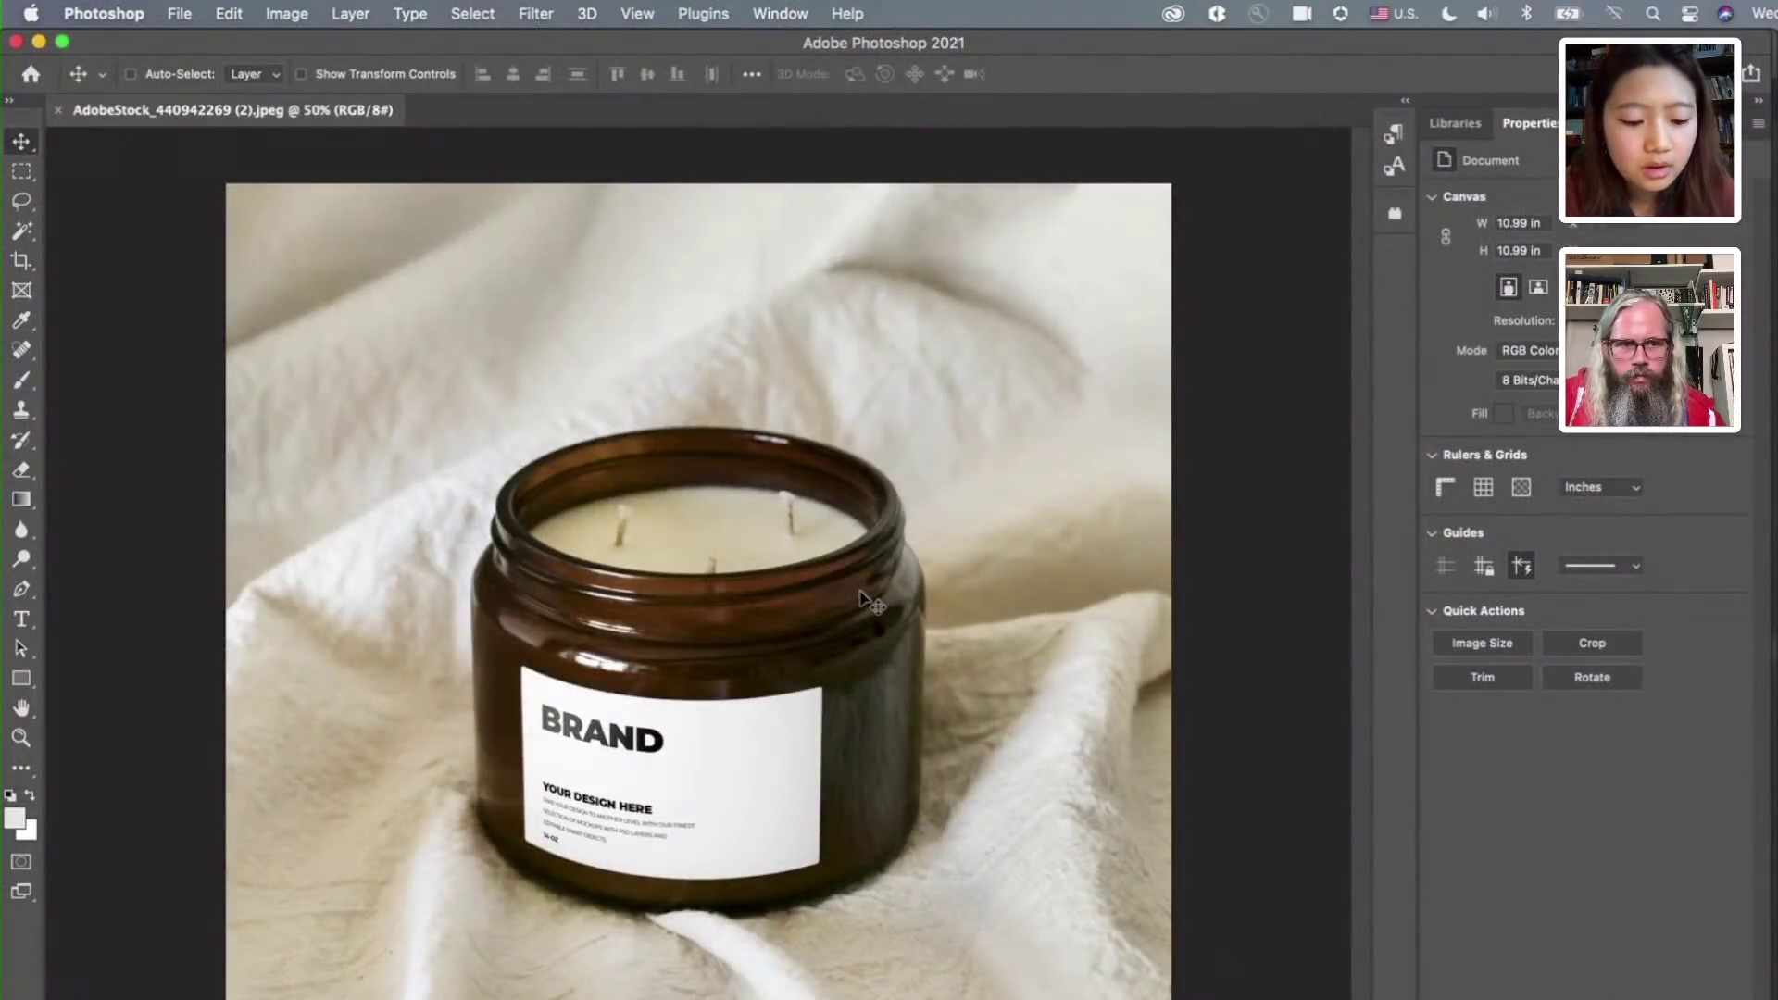
# Switch to Chrome, search Adobe Stock for "candle designs", and browse the results for candle imagery and mockups
pyautogui.press('super+Tab')
pyautogui.press('super+Tab')
pyautogui.press('super+Tab')
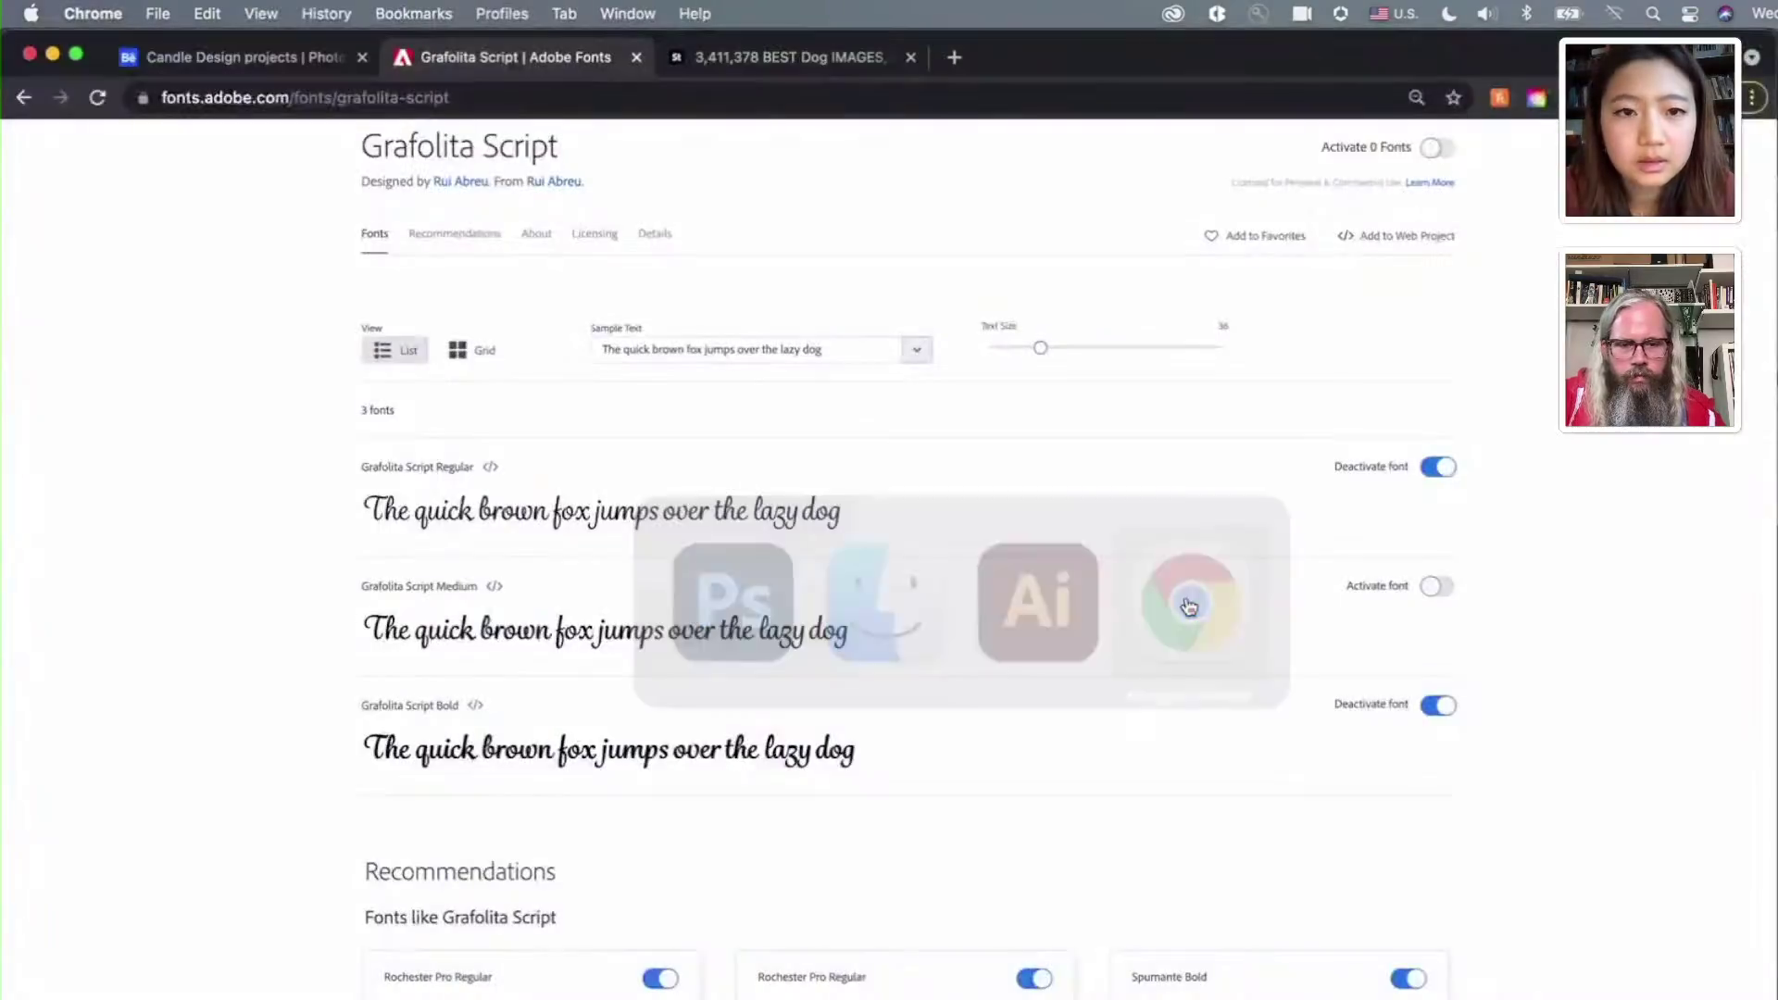
pyautogui.click(820, 54)
pyautogui.click(517, 213)
pyautogui.press('super+a')
pyautogui.write('candle designs')
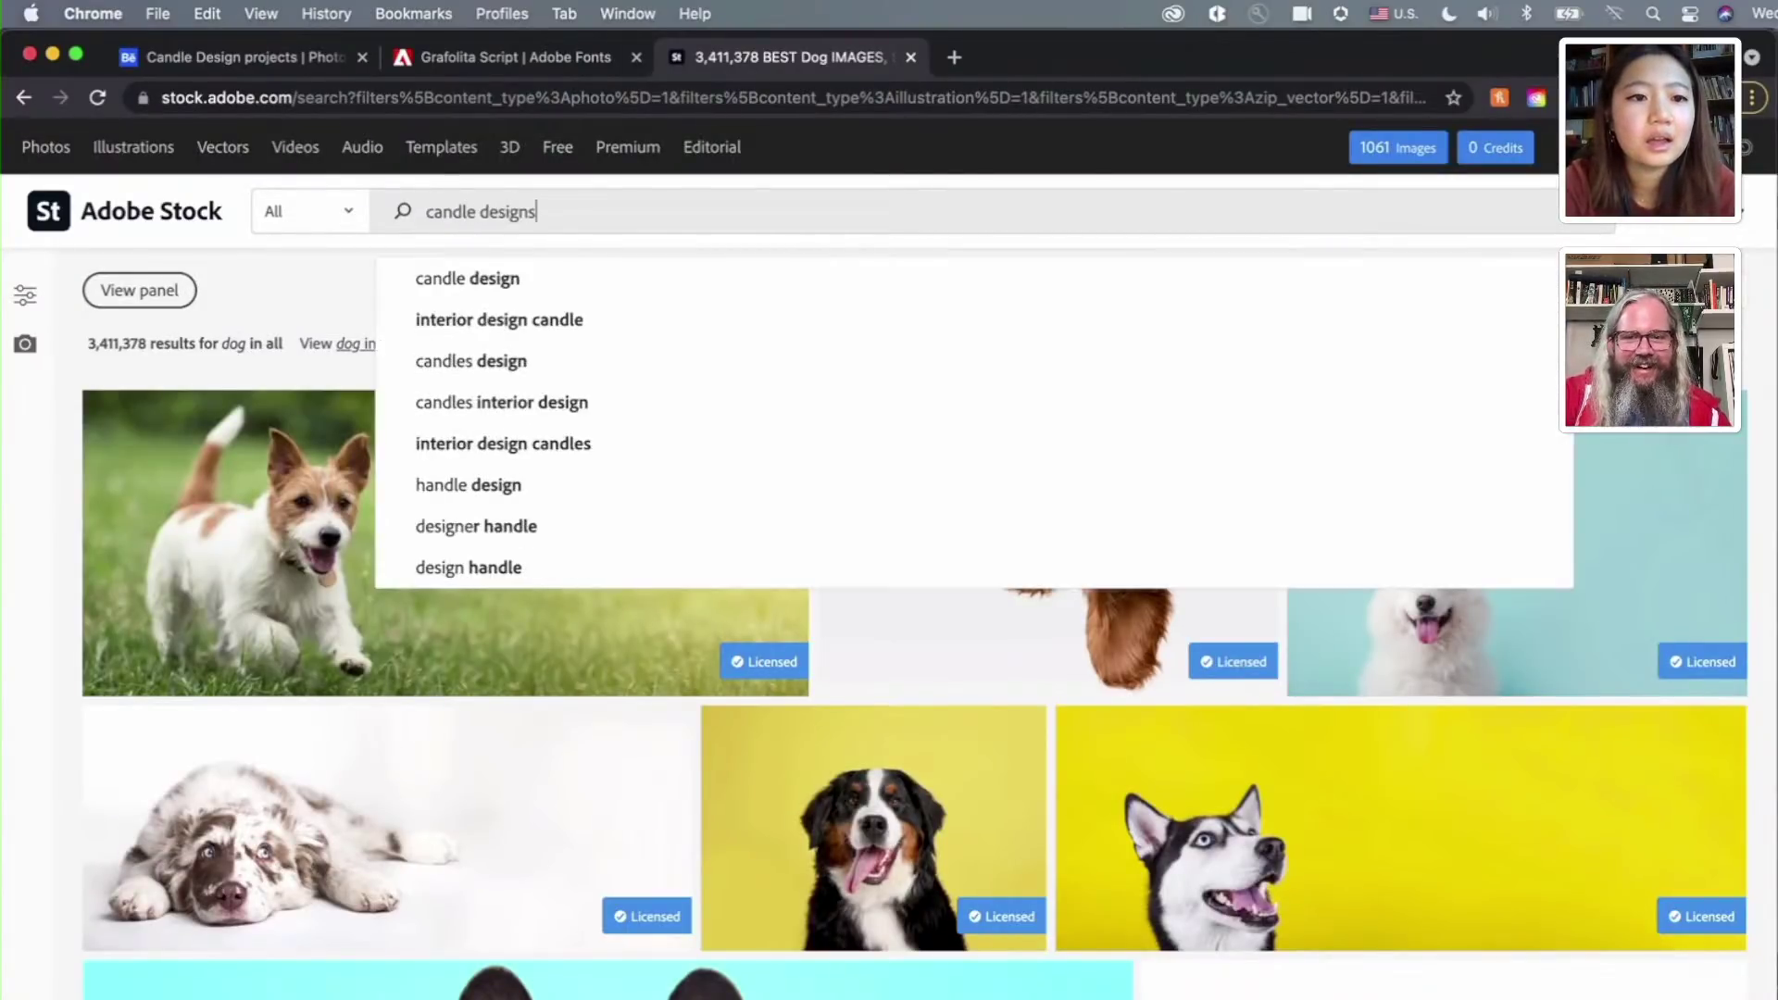
pyautogui.press('Return')
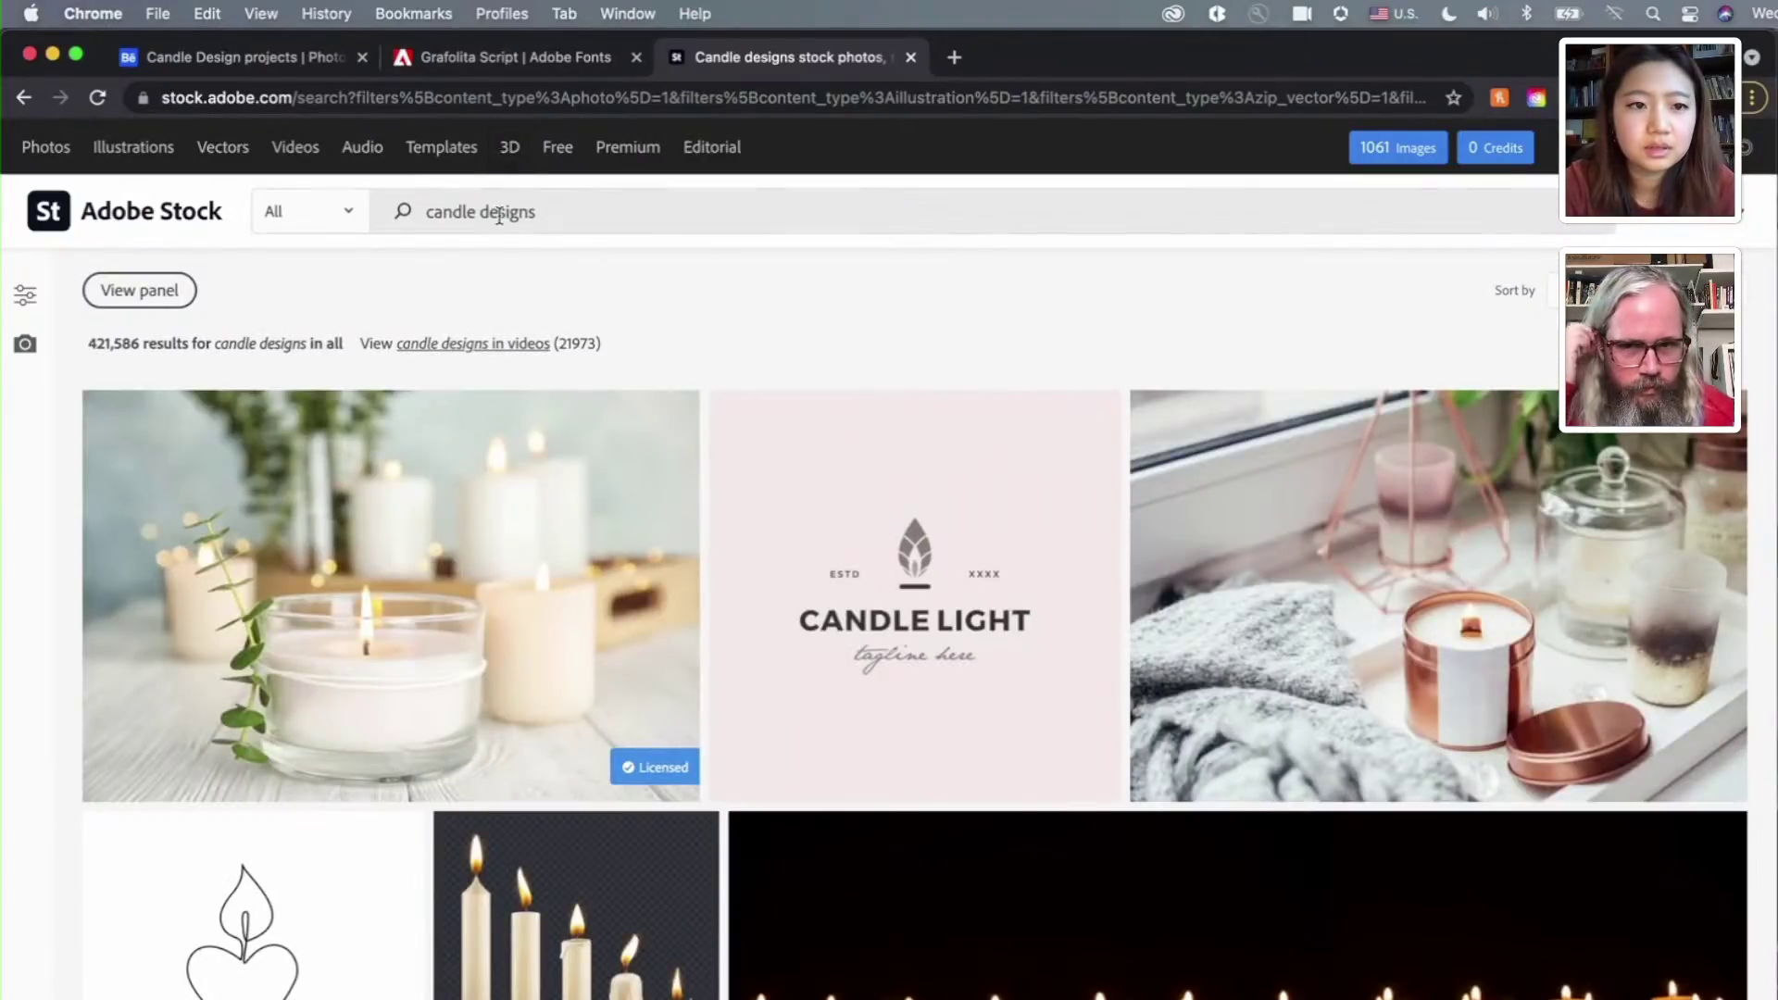
pyautogui.scroll(-10, 600, 597)
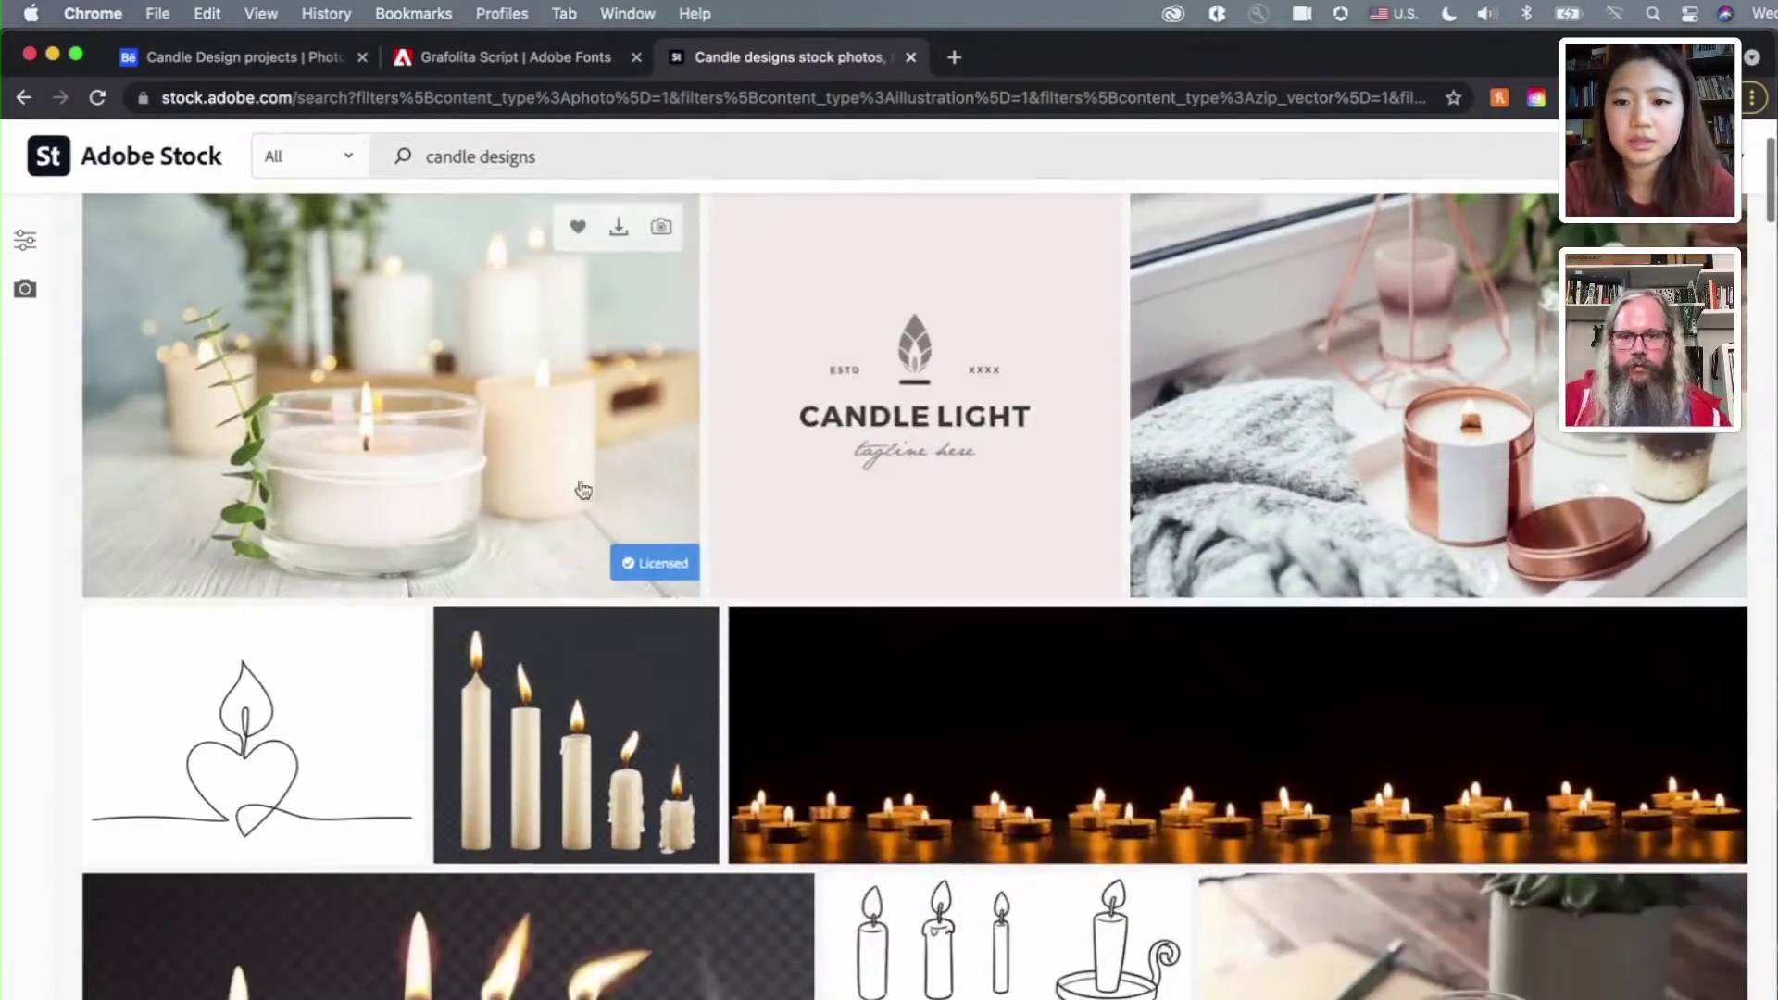
pyautogui.scroll(-3, 600, 598)
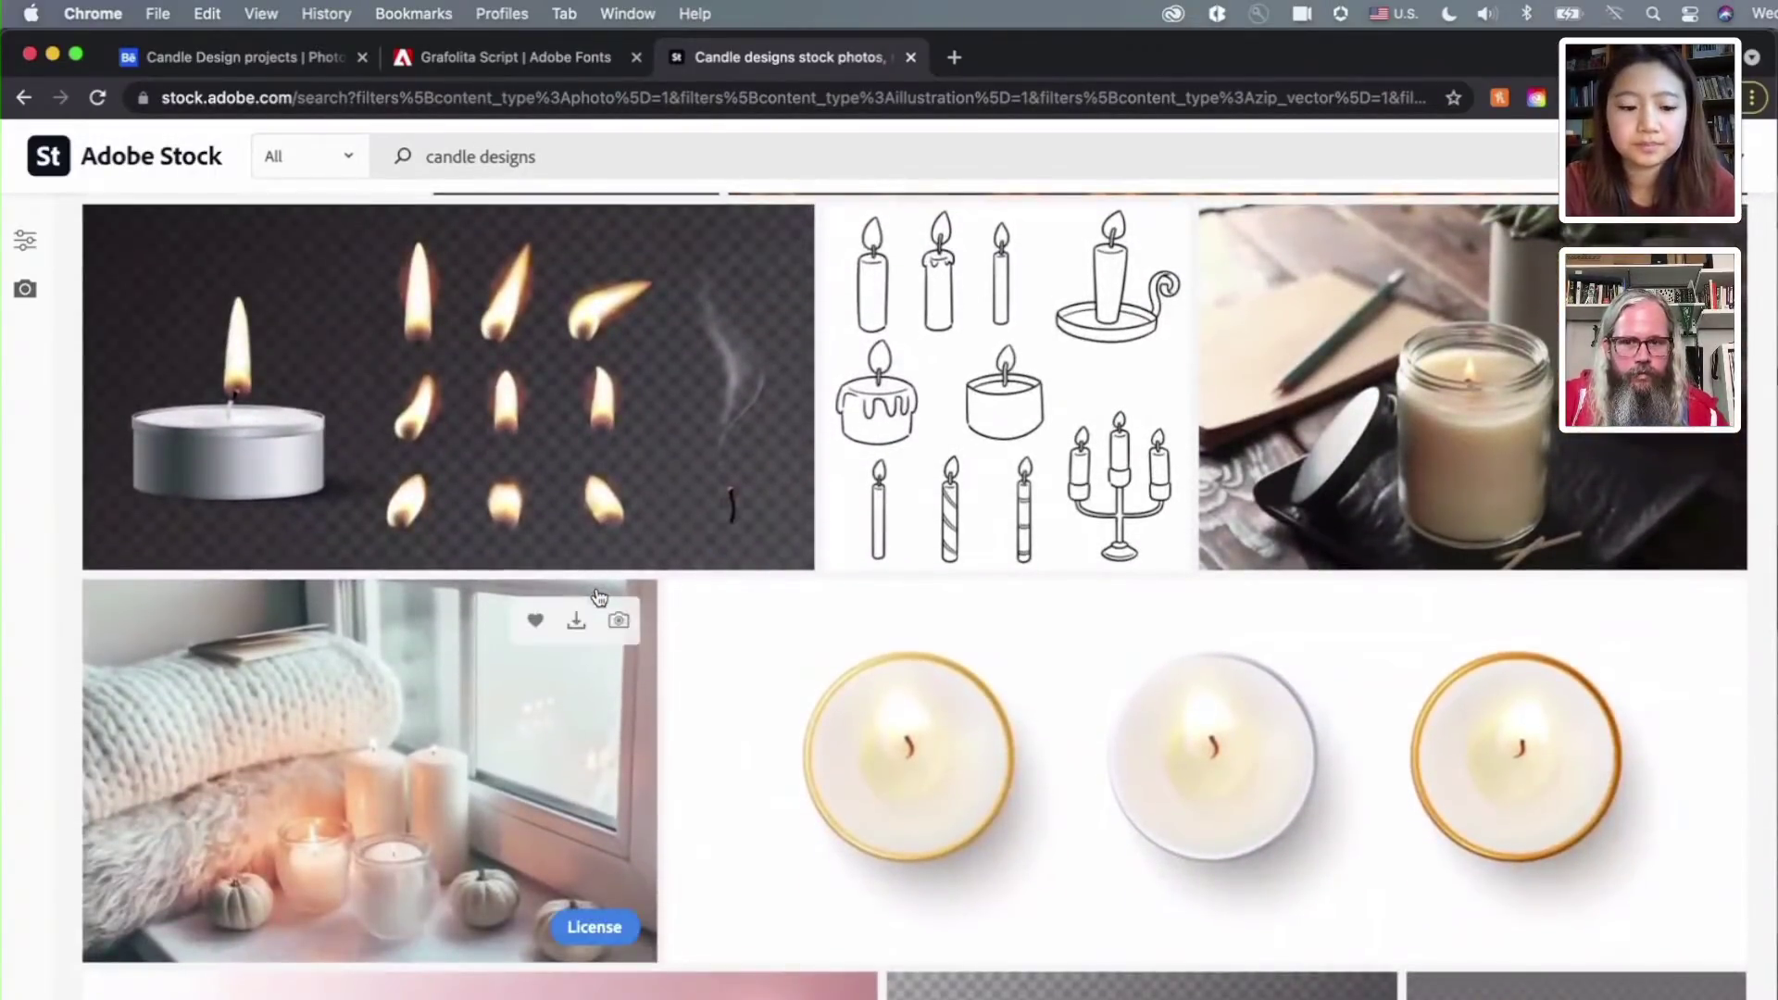
# Switch back to Photoshop and lasso around the BRAND heading and placeholder text on the jar's white label
pyautogui.press('super+Tab')
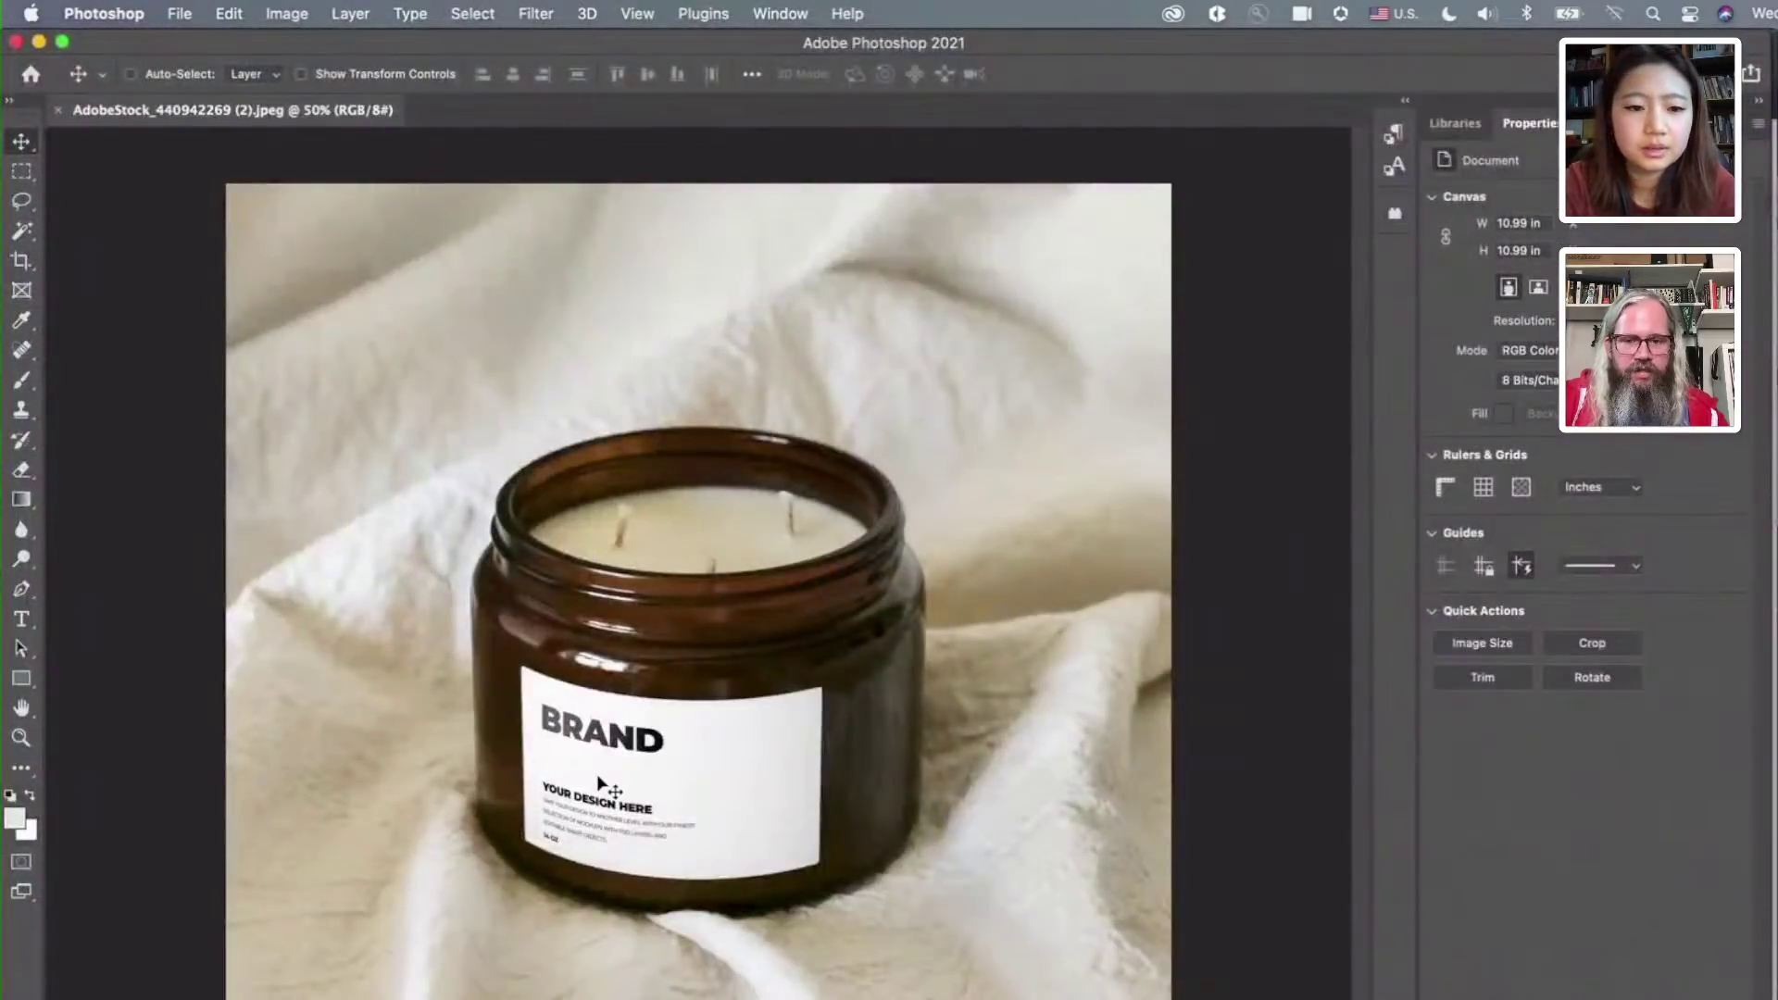
pyautogui.scroll(3, 606, 787)
pyautogui.scroll(-2, 597, 819)
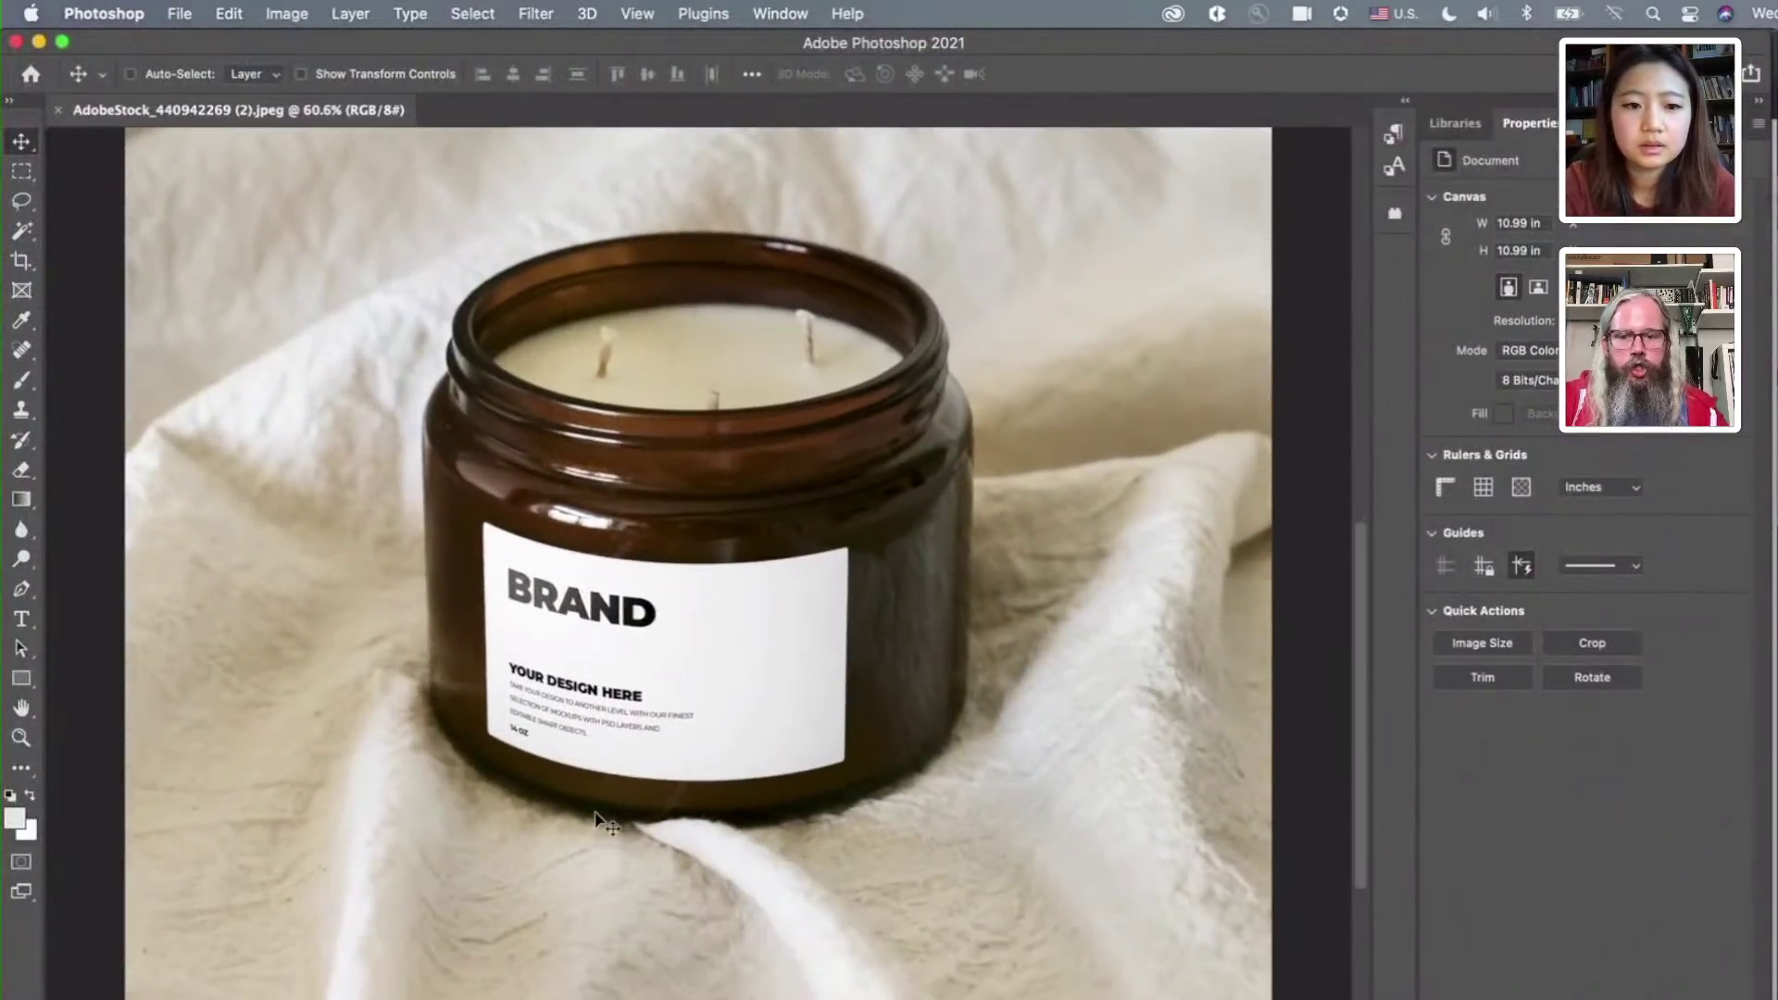
pyautogui.scroll(1, 597, 819)
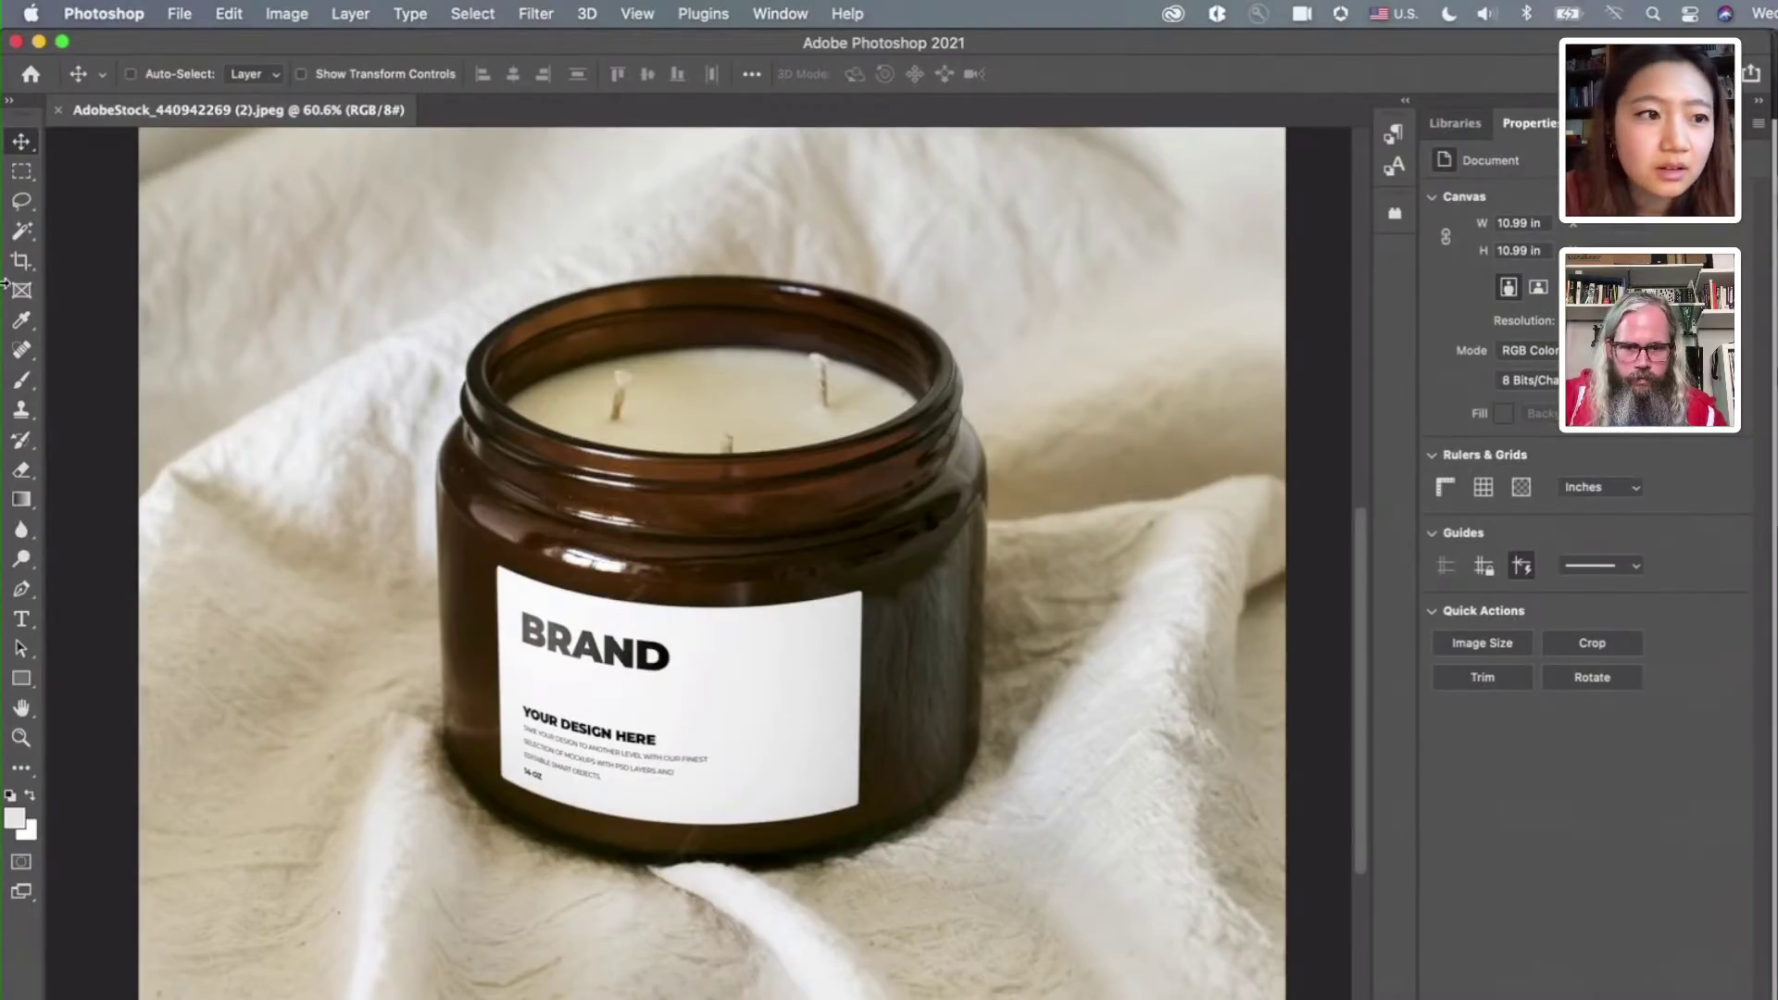
pyautogui.click(22, 203)
pyautogui.rightClick(22, 203)
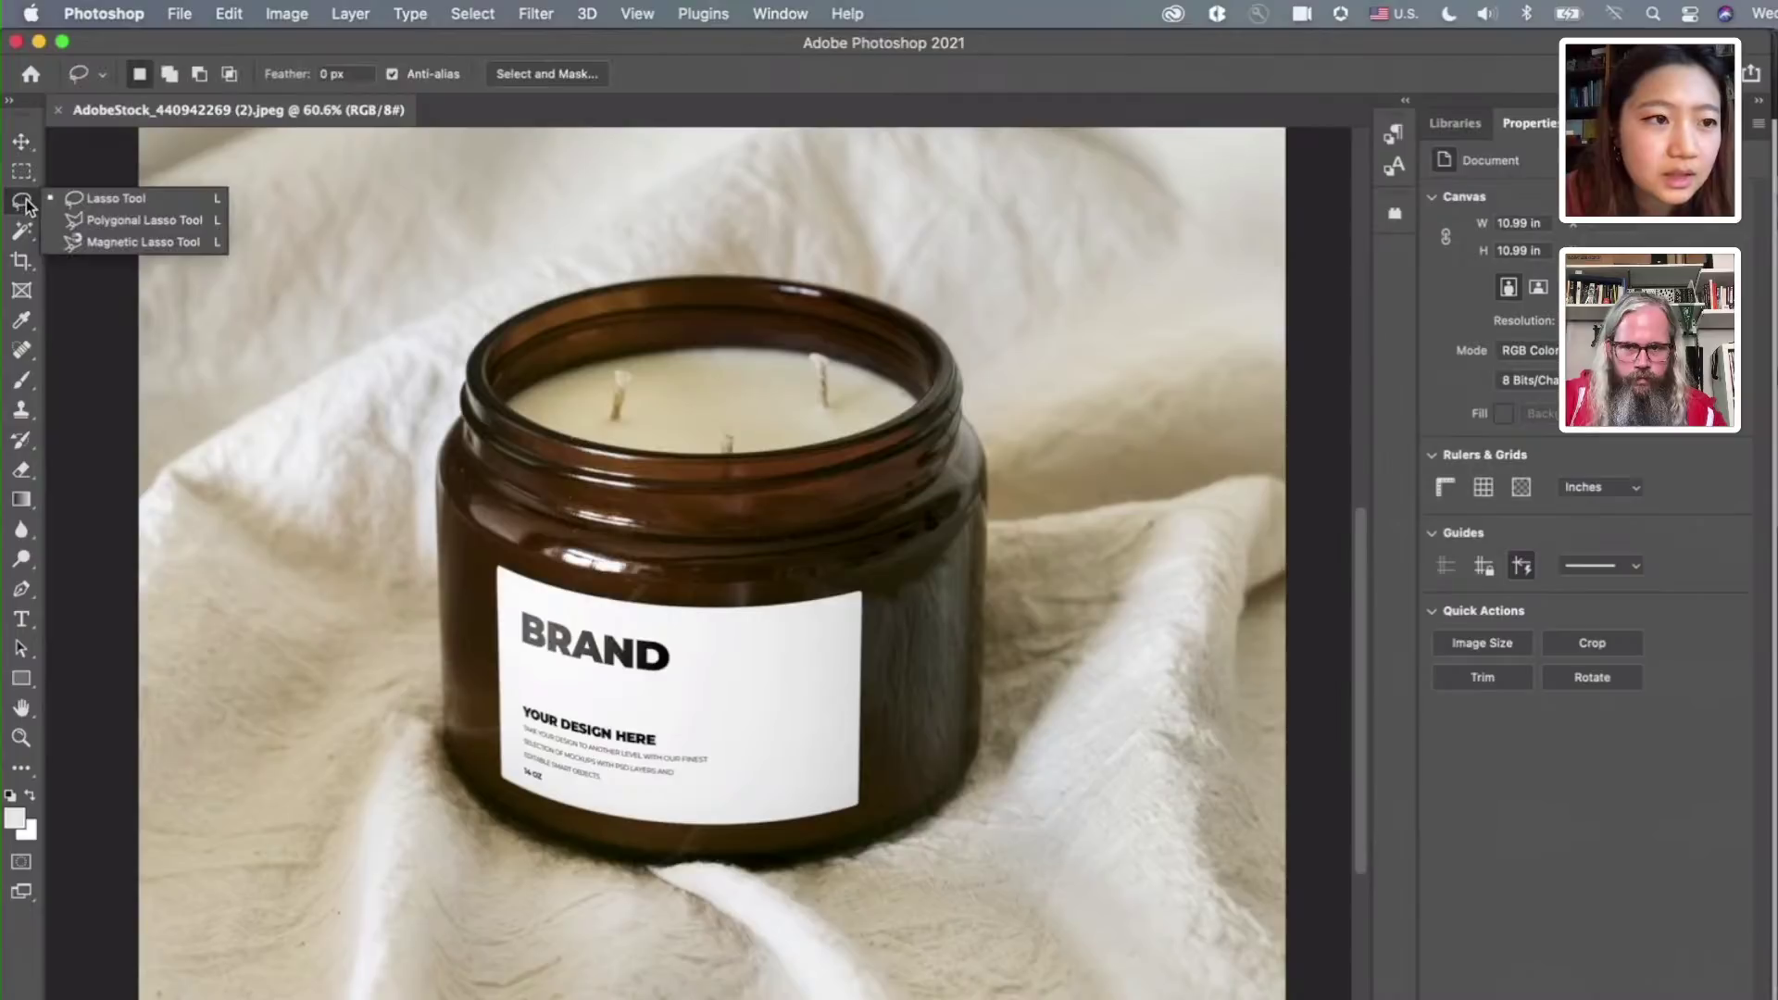
pyautogui.click(25, 206)
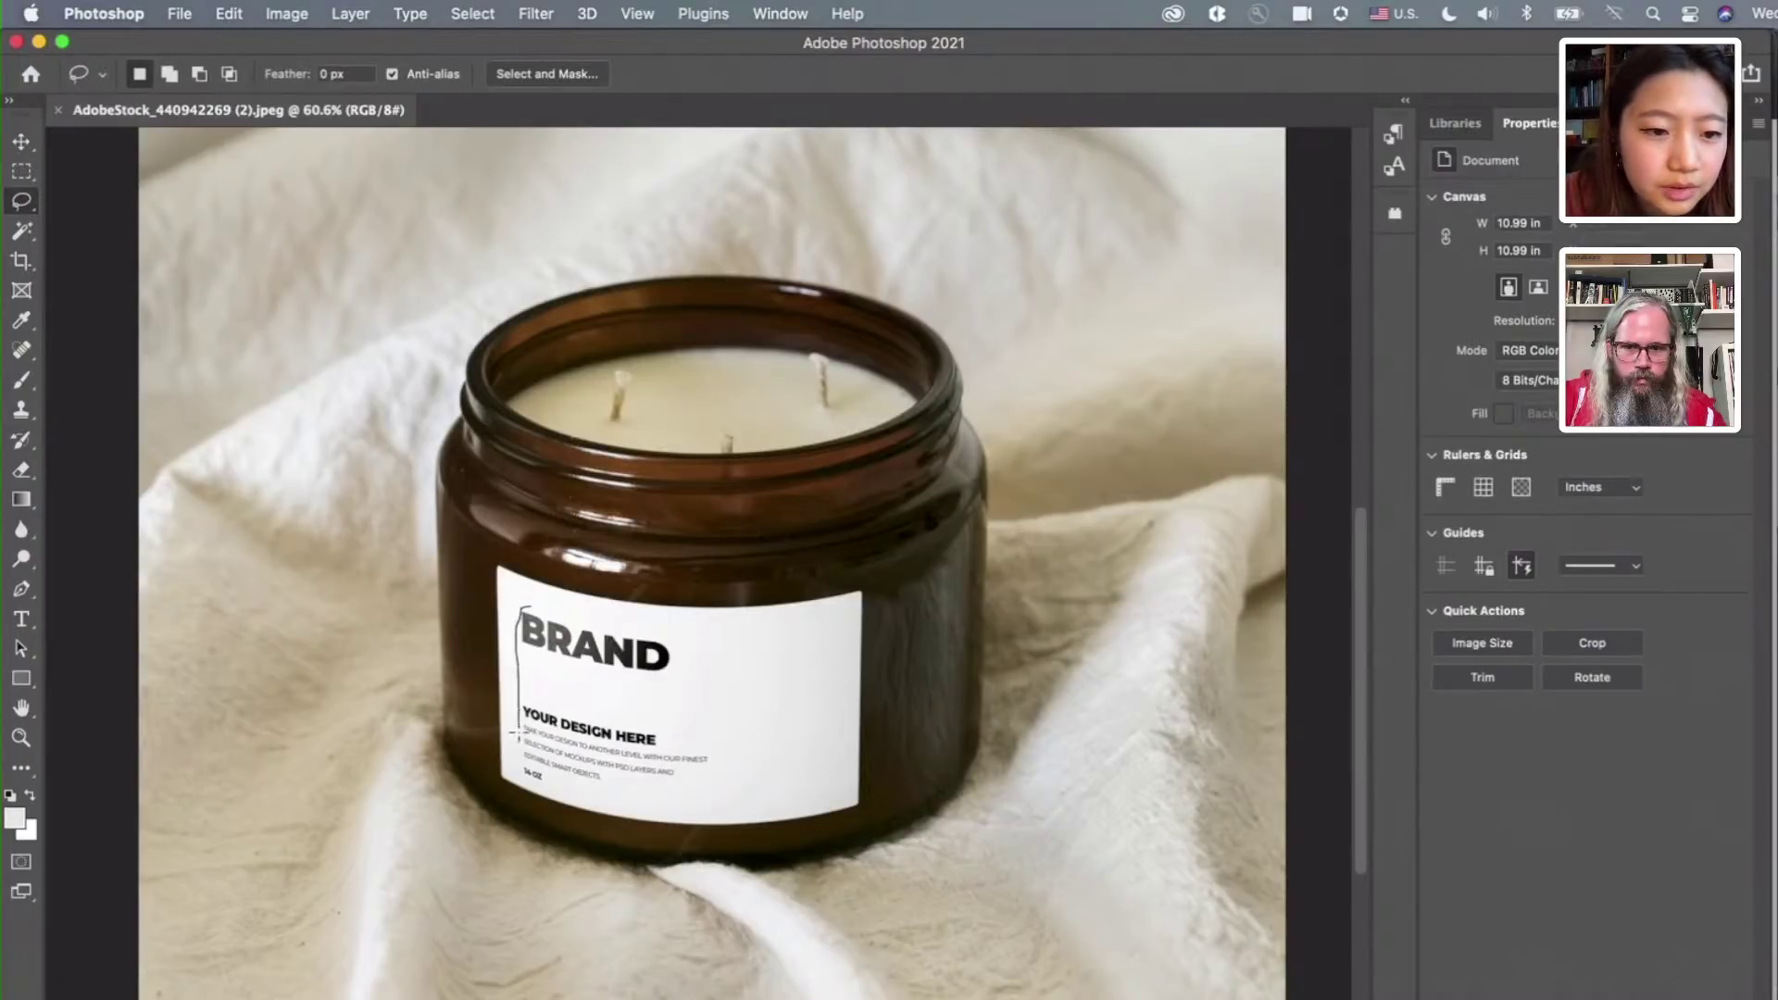
pyautogui.moveTo(522, 781)
pyautogui.mouseDown()
pyautogui.moveTo(690, 781)
pyautogui.moveTo(715, 762)
pyautogui.moveTo(659, 629)
pyautogui.moveTo(523, 608)
pyautogui.mouseUp()
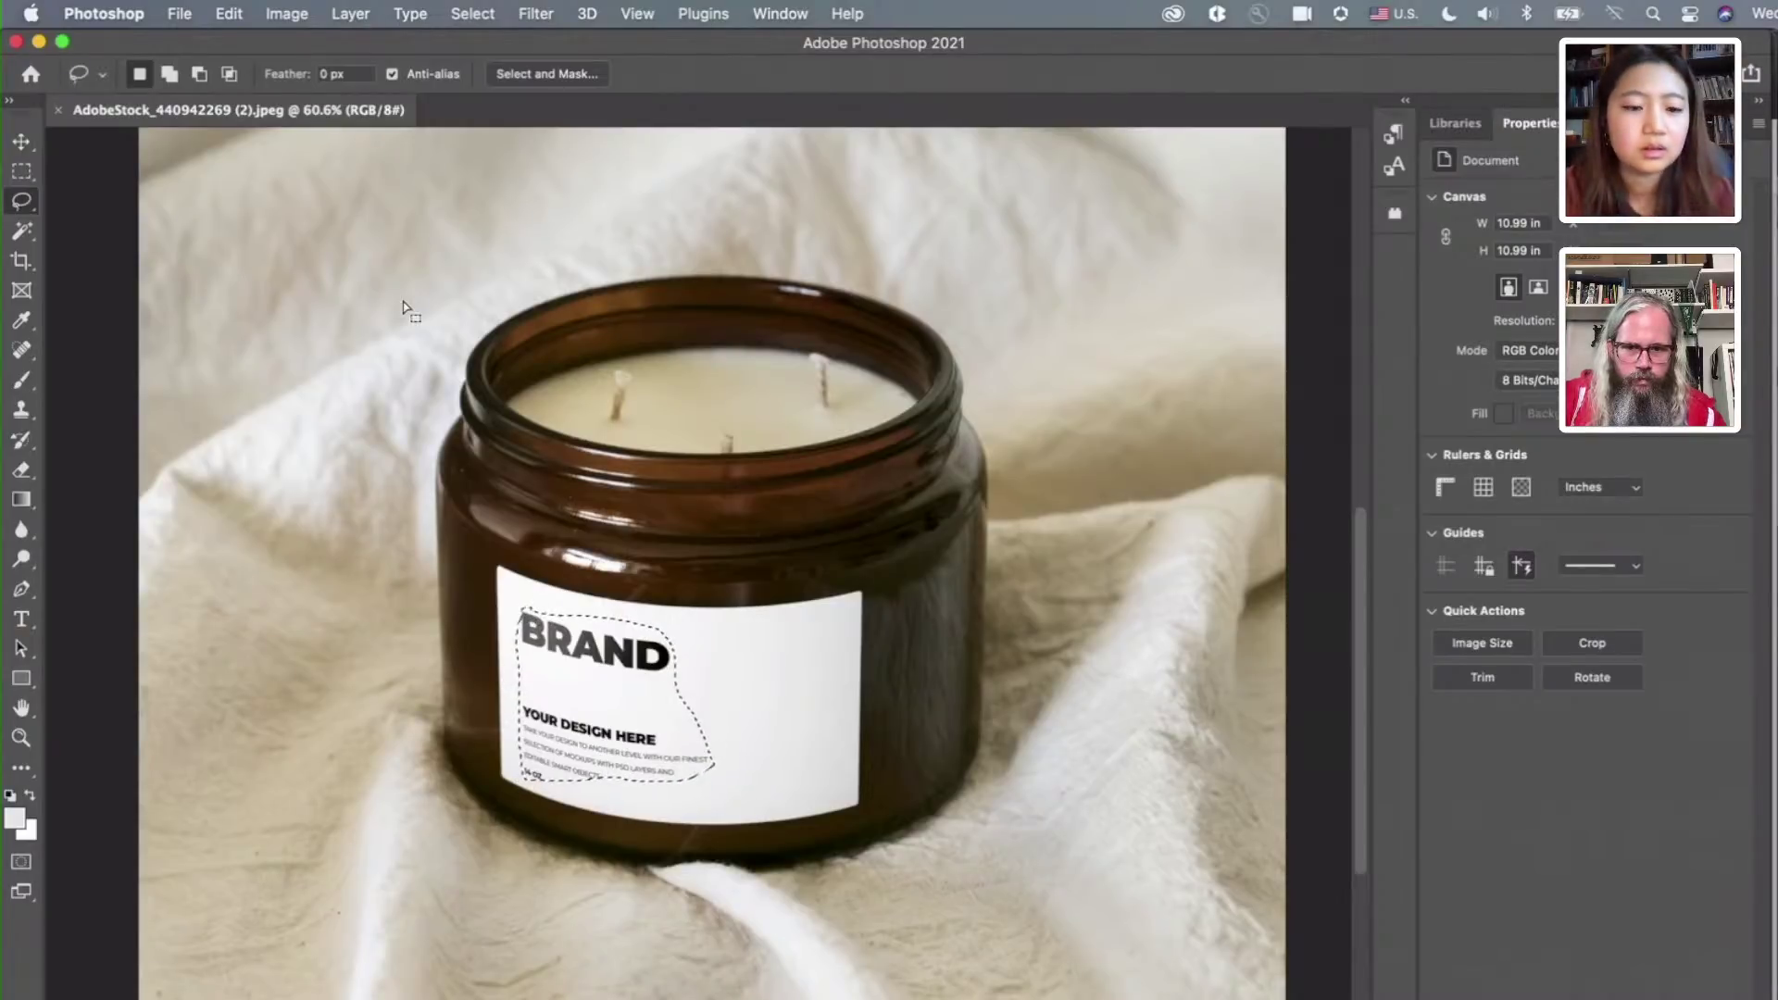
# Remove the selected label text with Content-Aware Fill, output to a new layer, and clear the selection
pyautogui.click(225, 13)
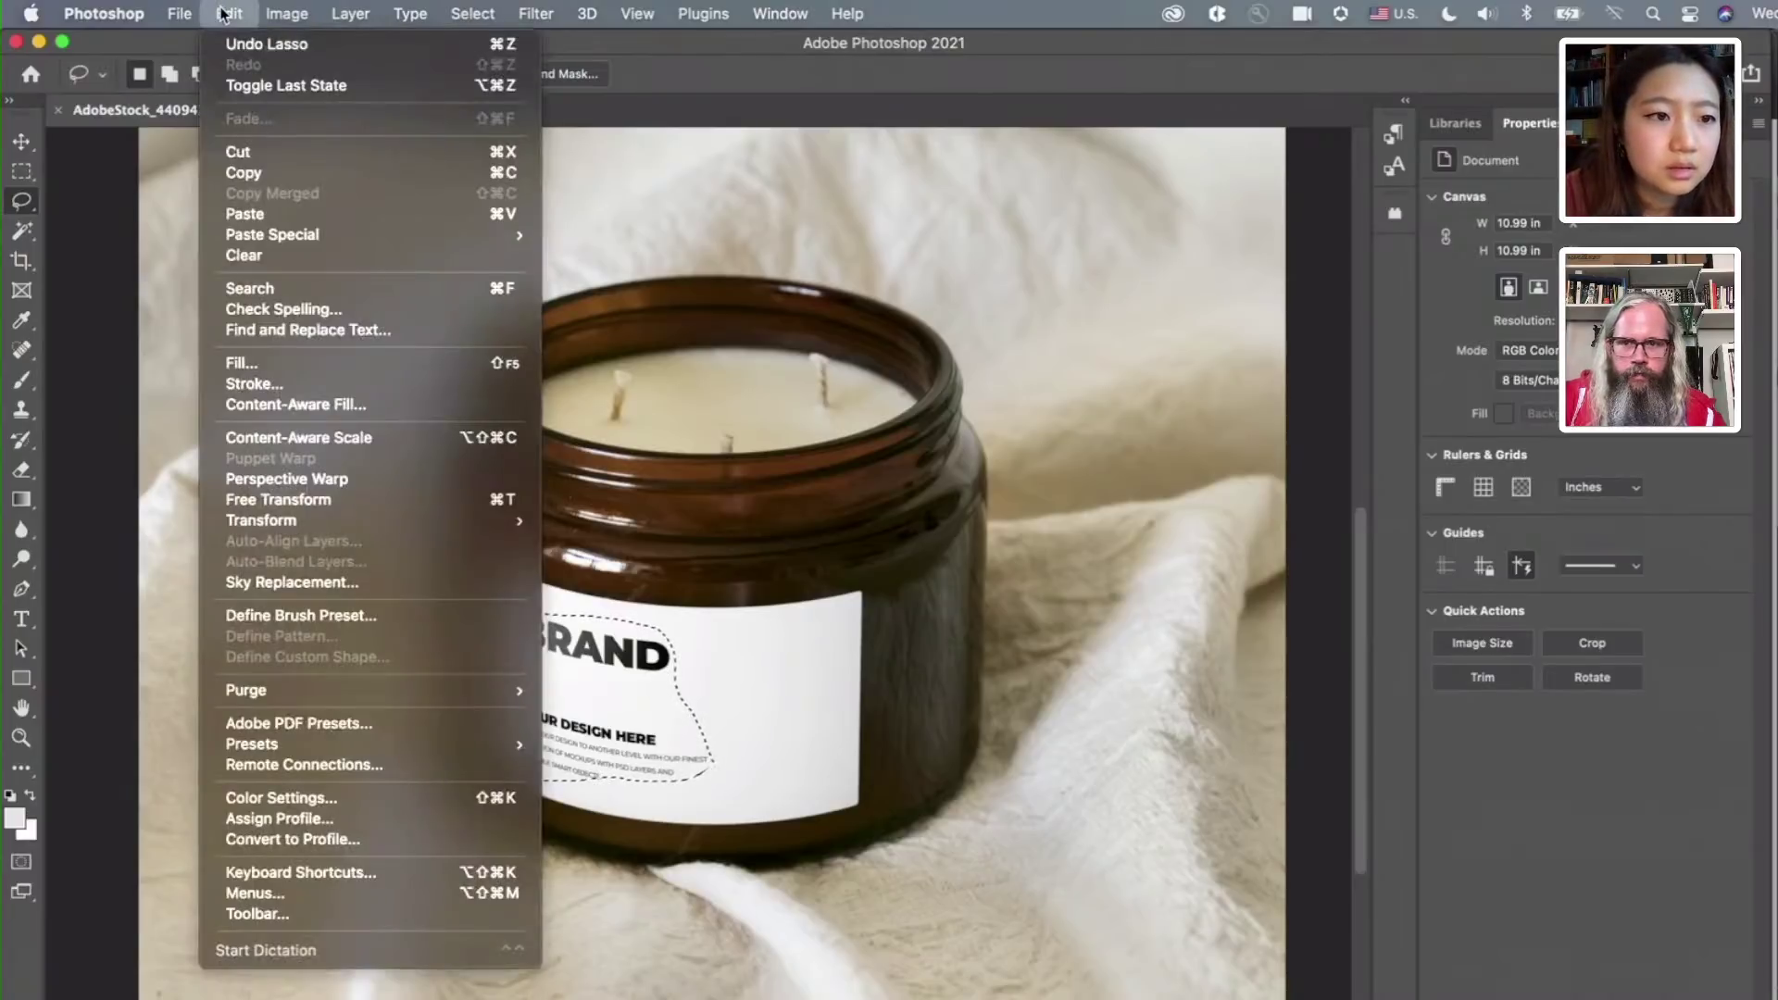
pyautogui.click(329, 405)
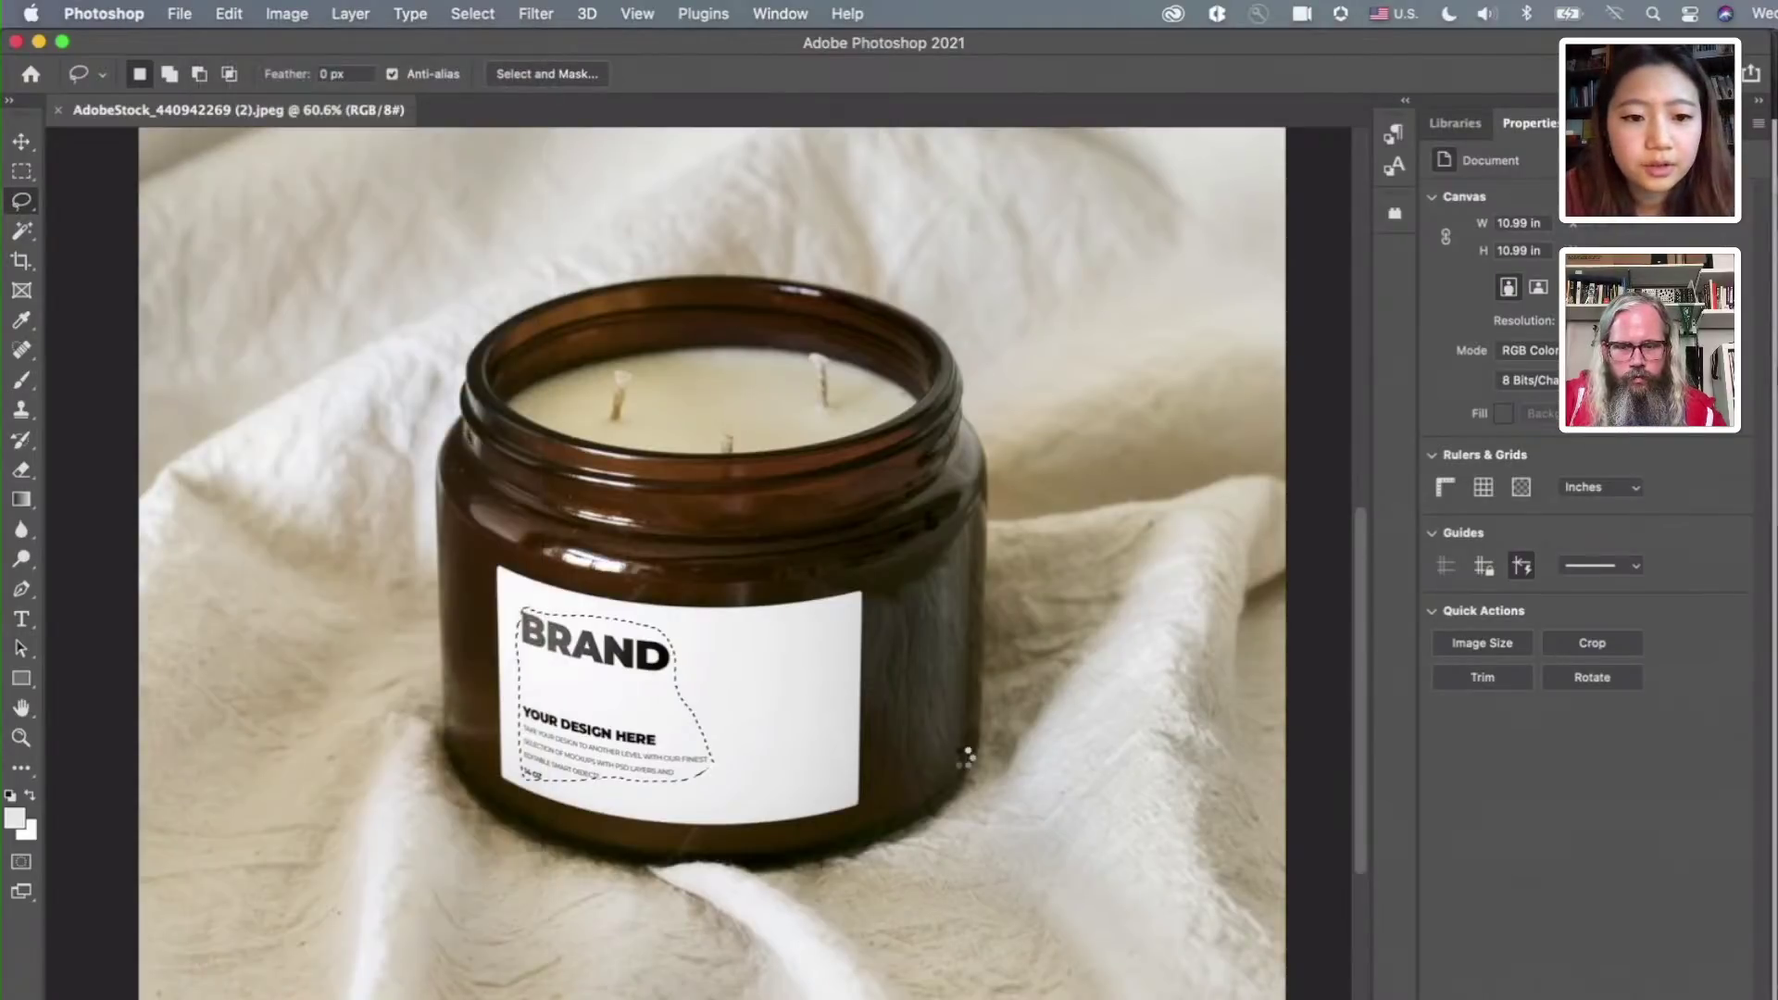
pyautogui.scroll(2, 1007, 780)
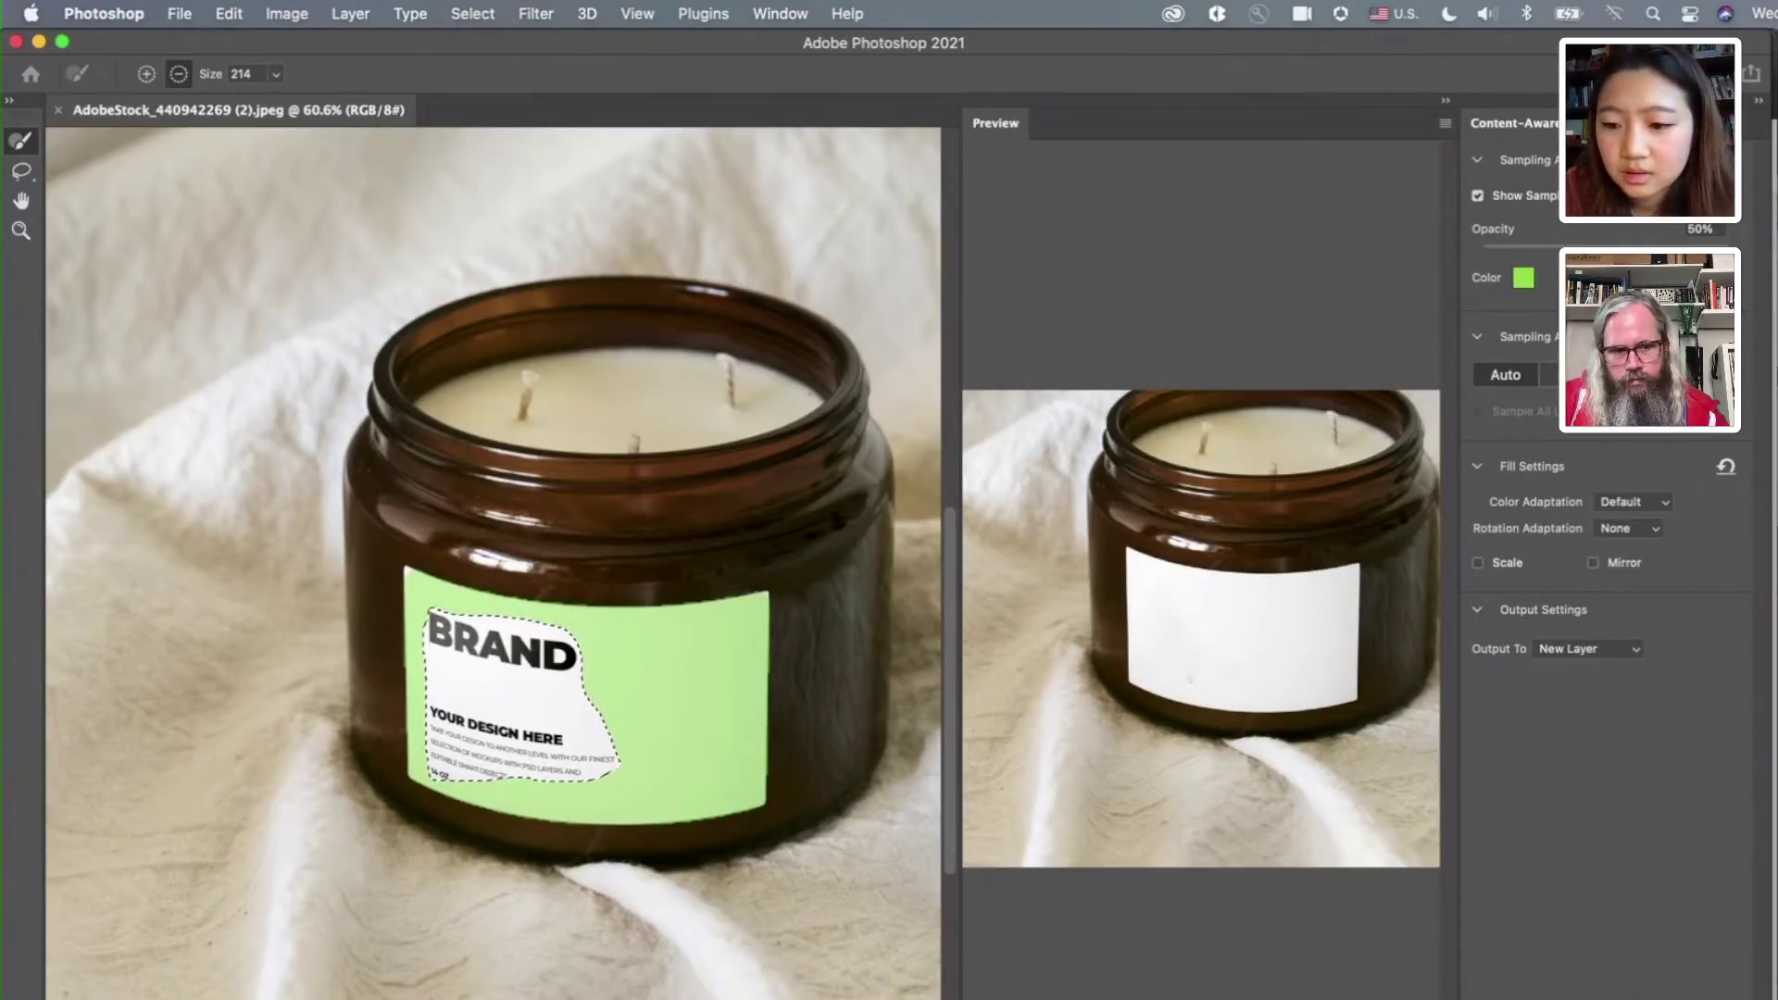
pyautogui.press('Return')
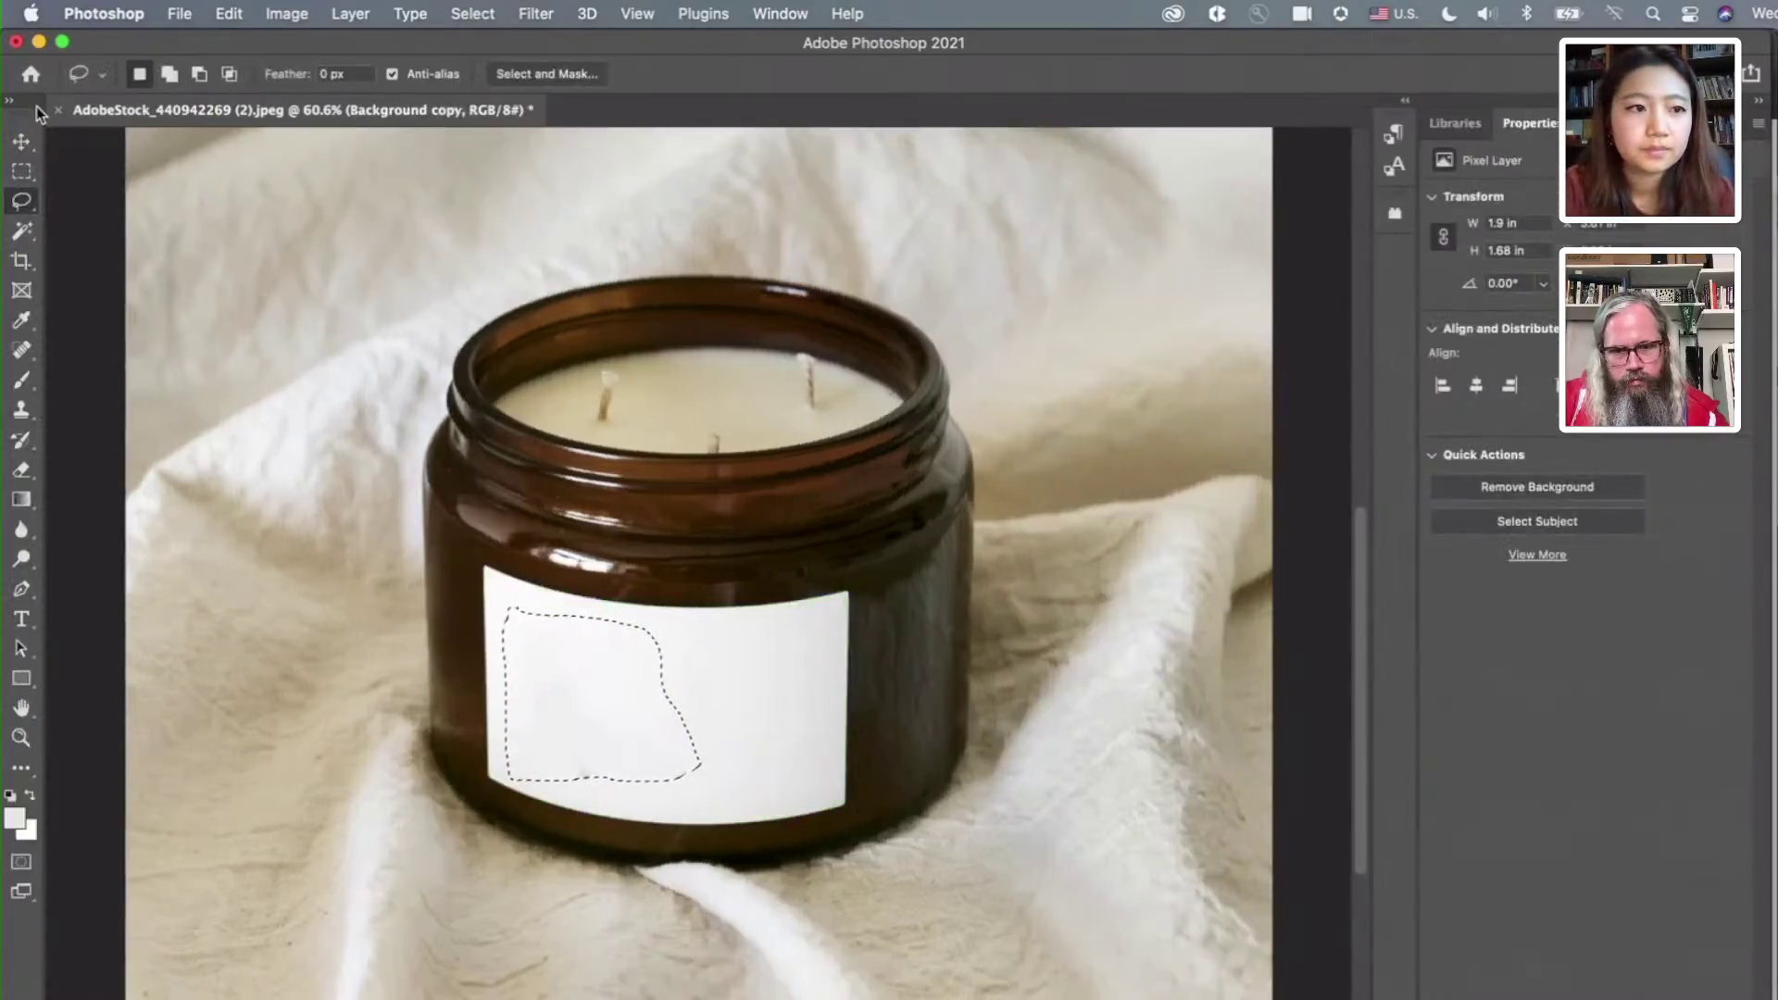
pyautogui.click(278, 450)
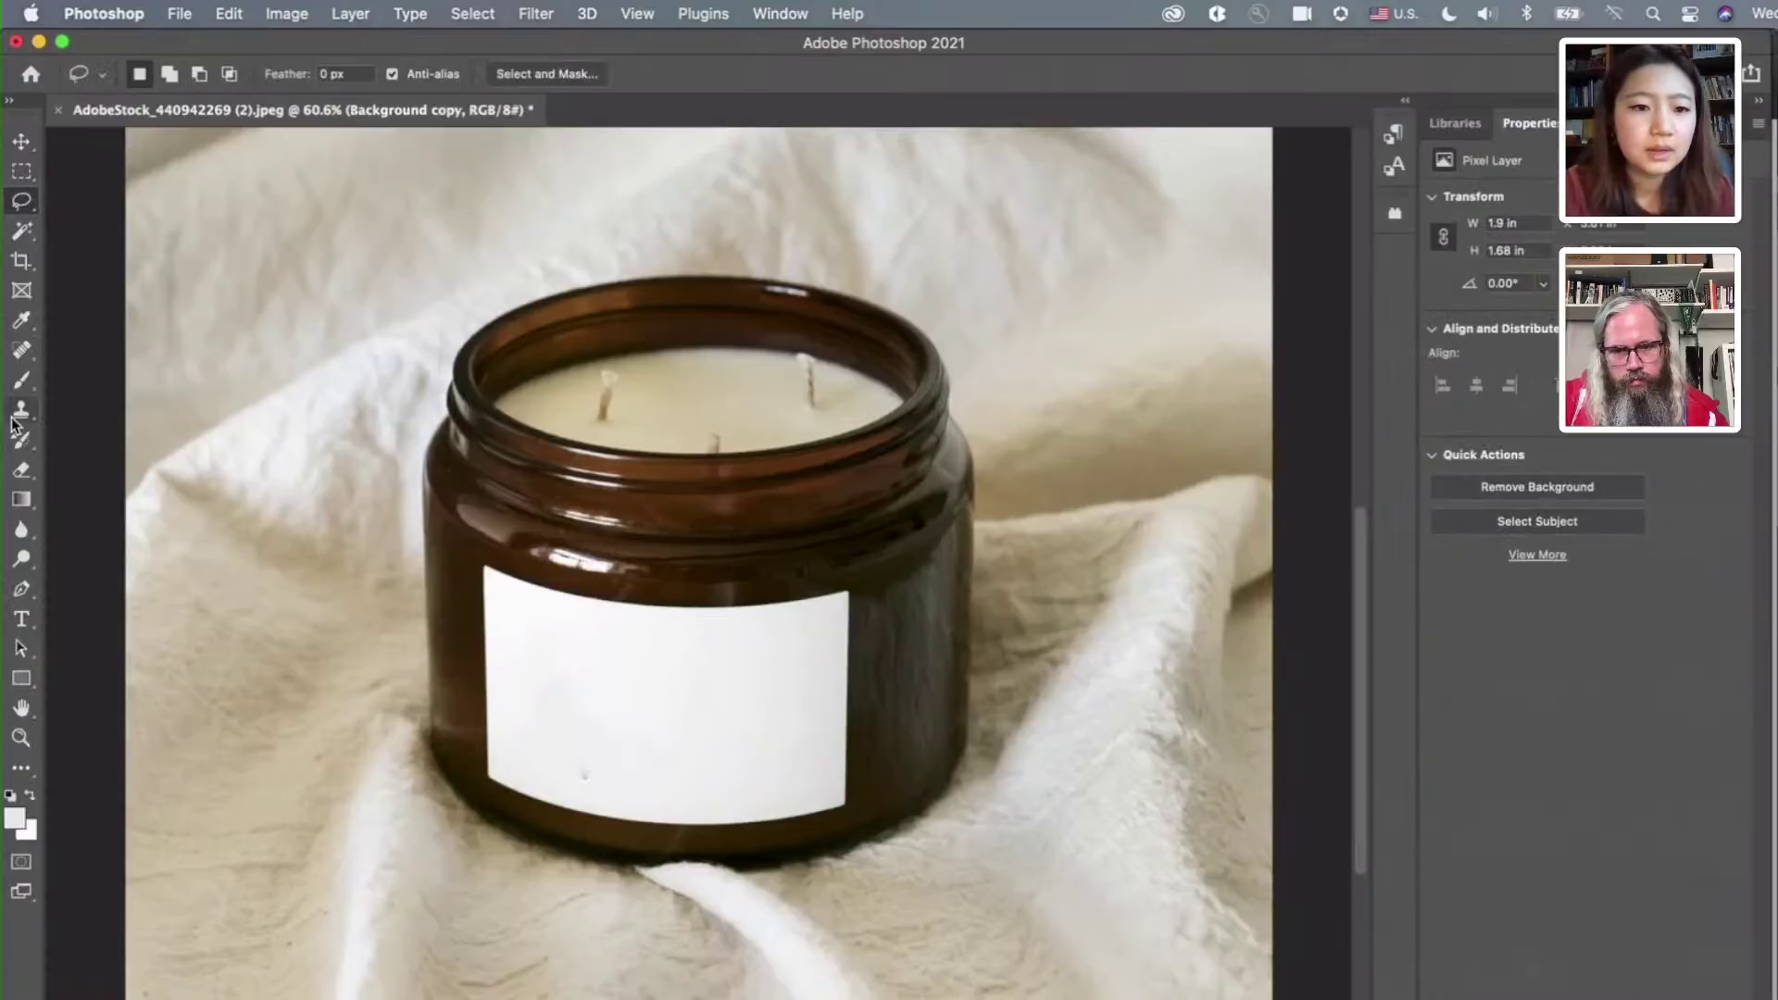
# Try pasting the stacked logo as pixels, moving it onto the blank label and enlarging it
pyautogui.click(23, 144)
pyautogui.press('super+v')
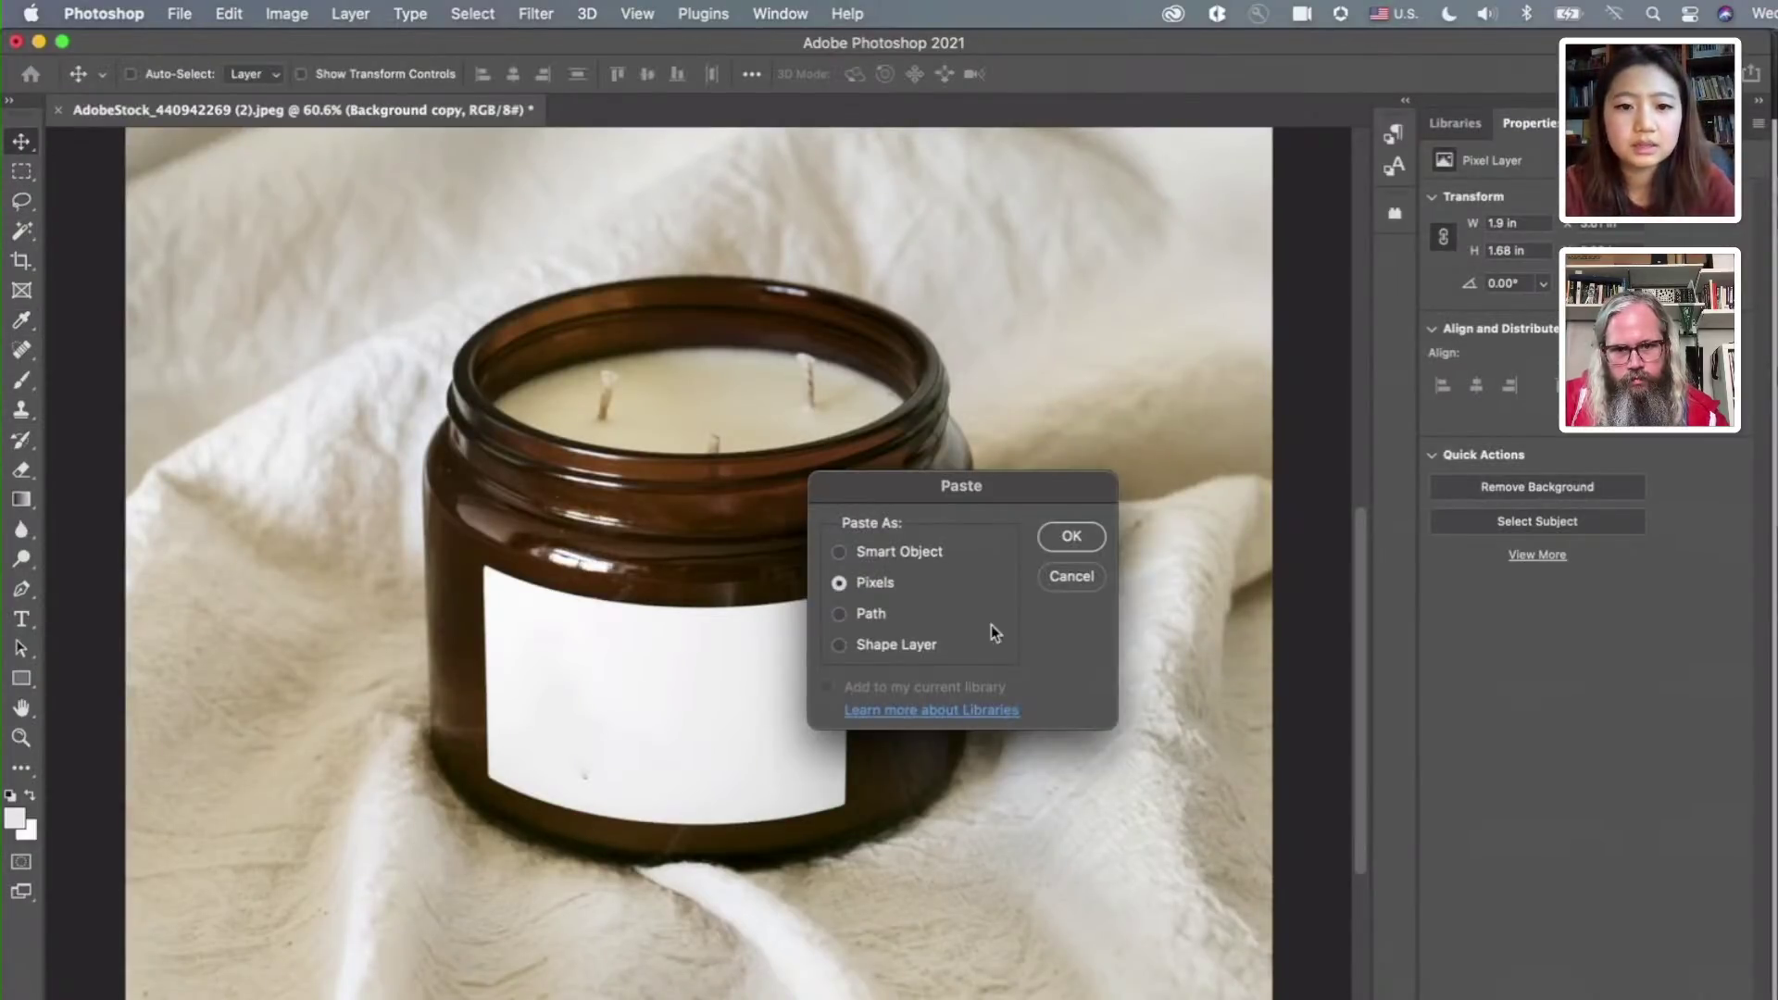
pyautogui.click(1072, 538)
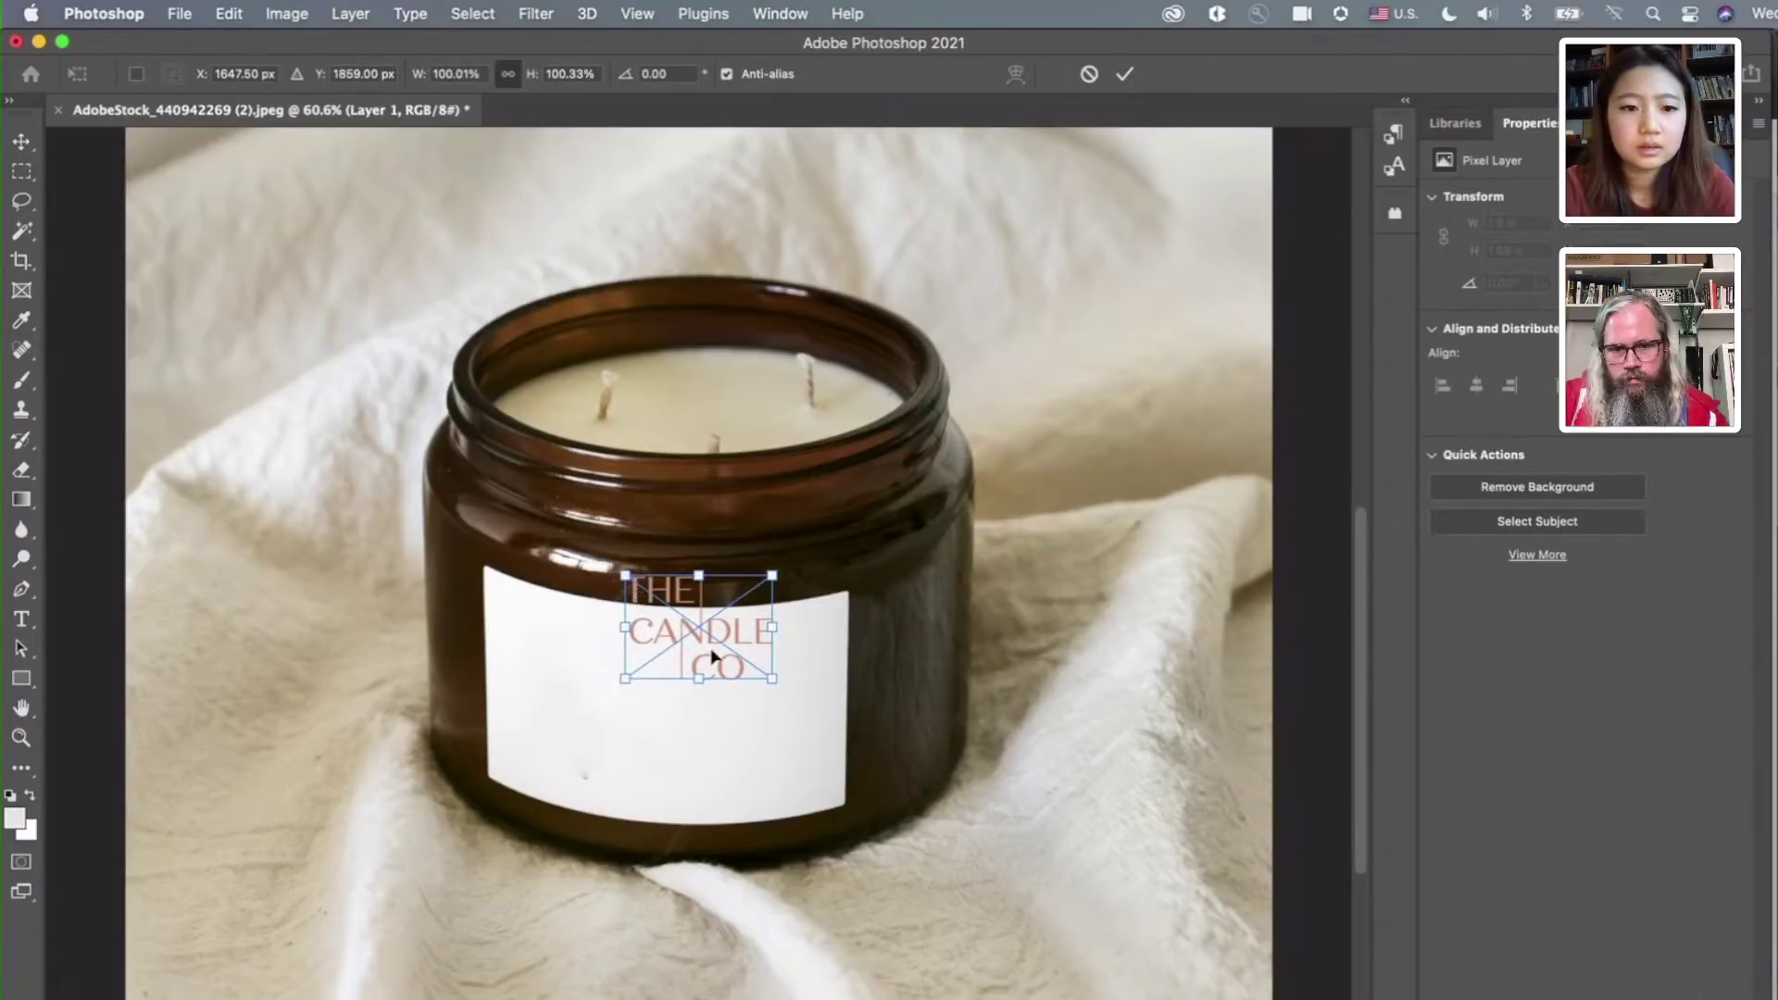
pyautogui.moveTo(705, 637); pyautogui.dragTo(661, 703)
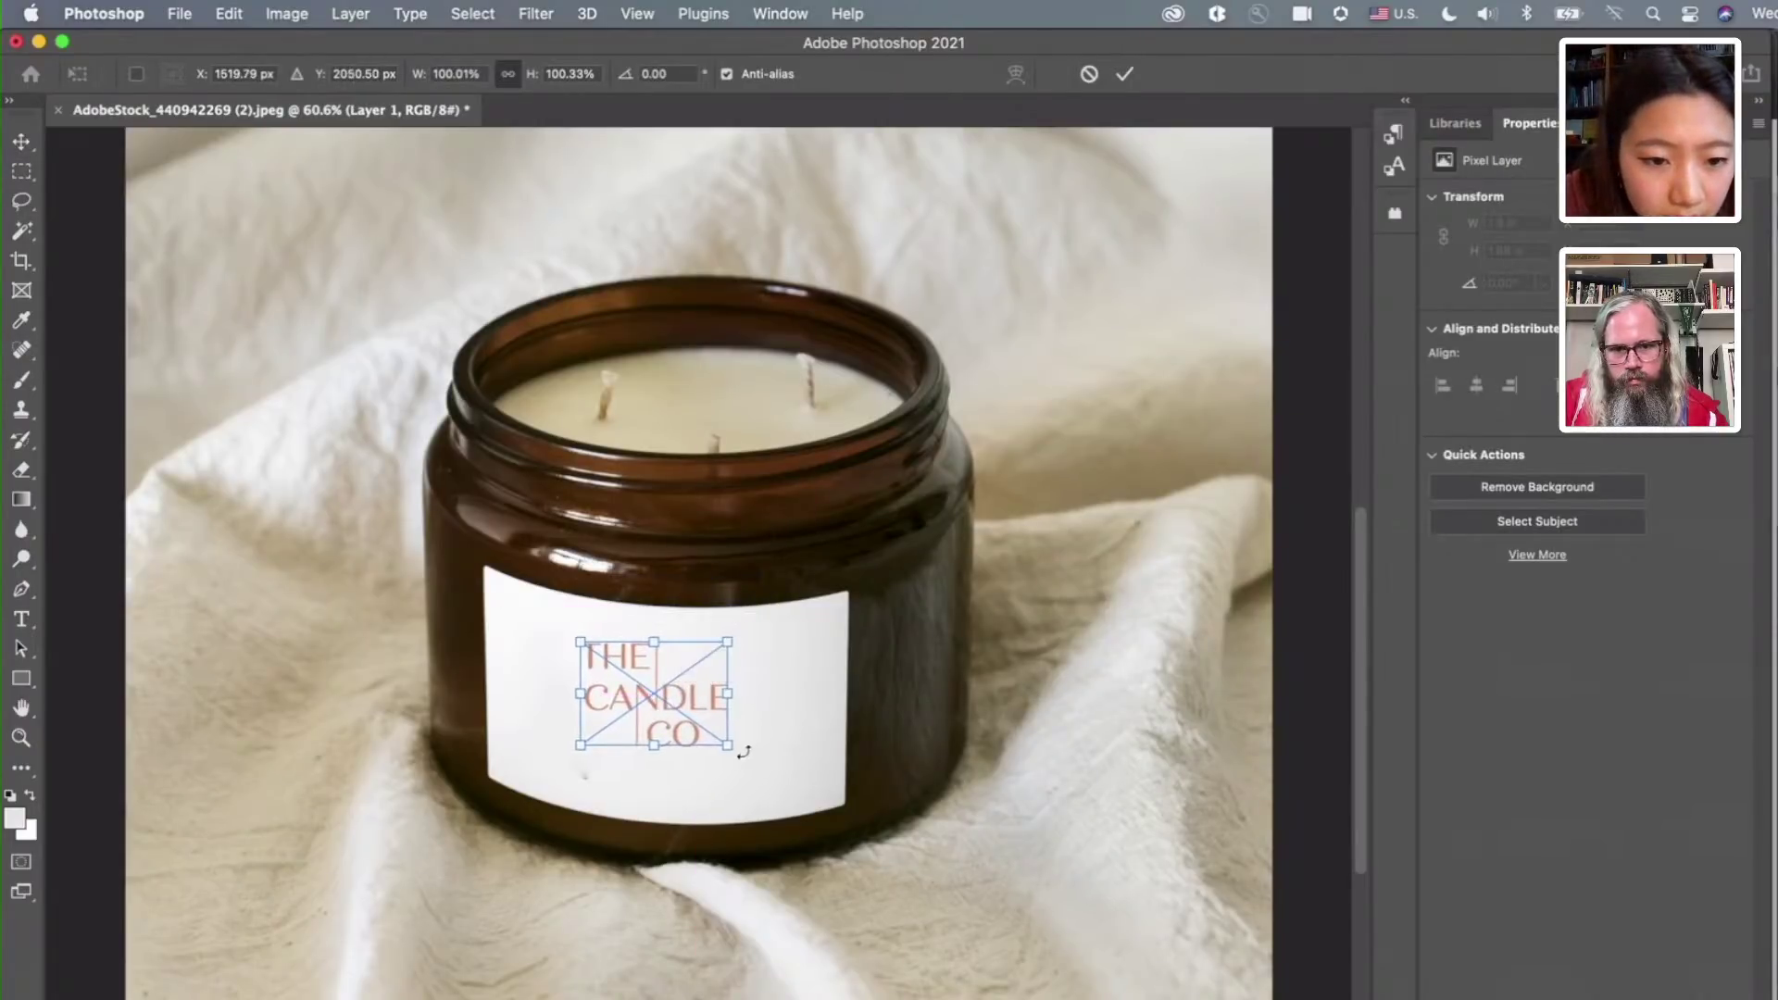
pyautogui.moveTo(733, 752); pyautogui.dragTo(800, 827)
pyautogui.press('super+z')
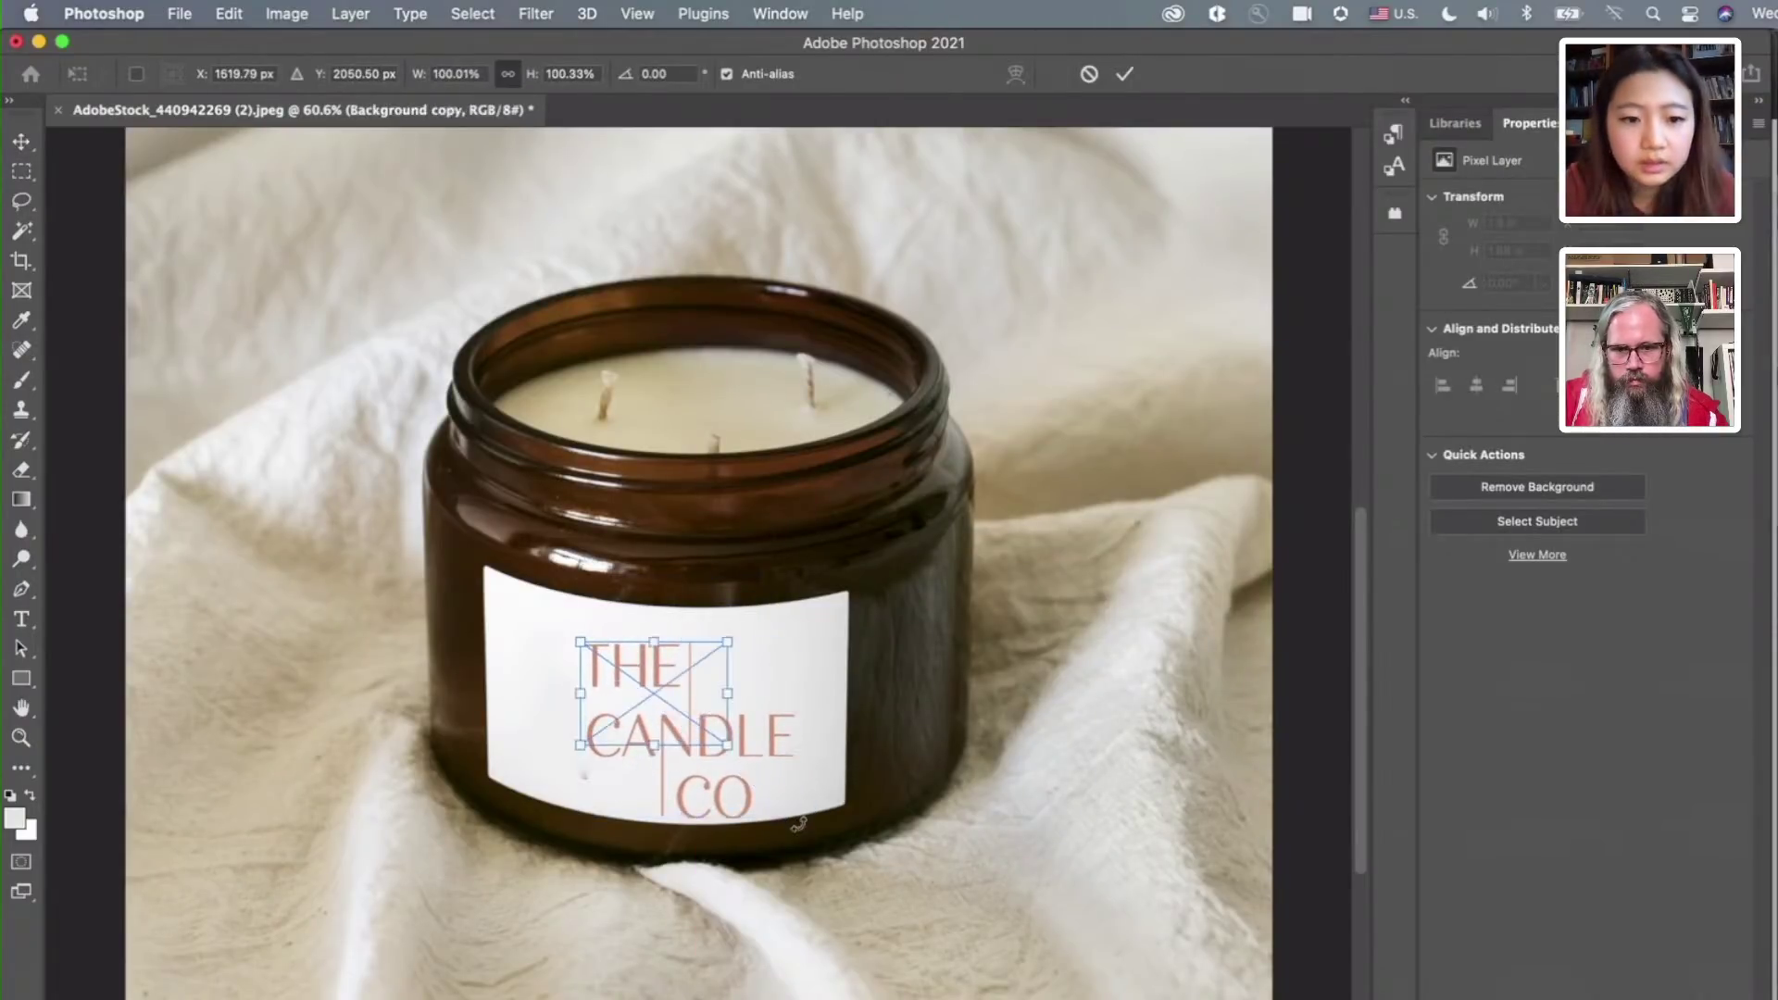
# Switch to Illustrator and convert the faint asterisk behind the lower stacked THE CANDLE CO logo to outlines
pyautogui.press('super+Tab')
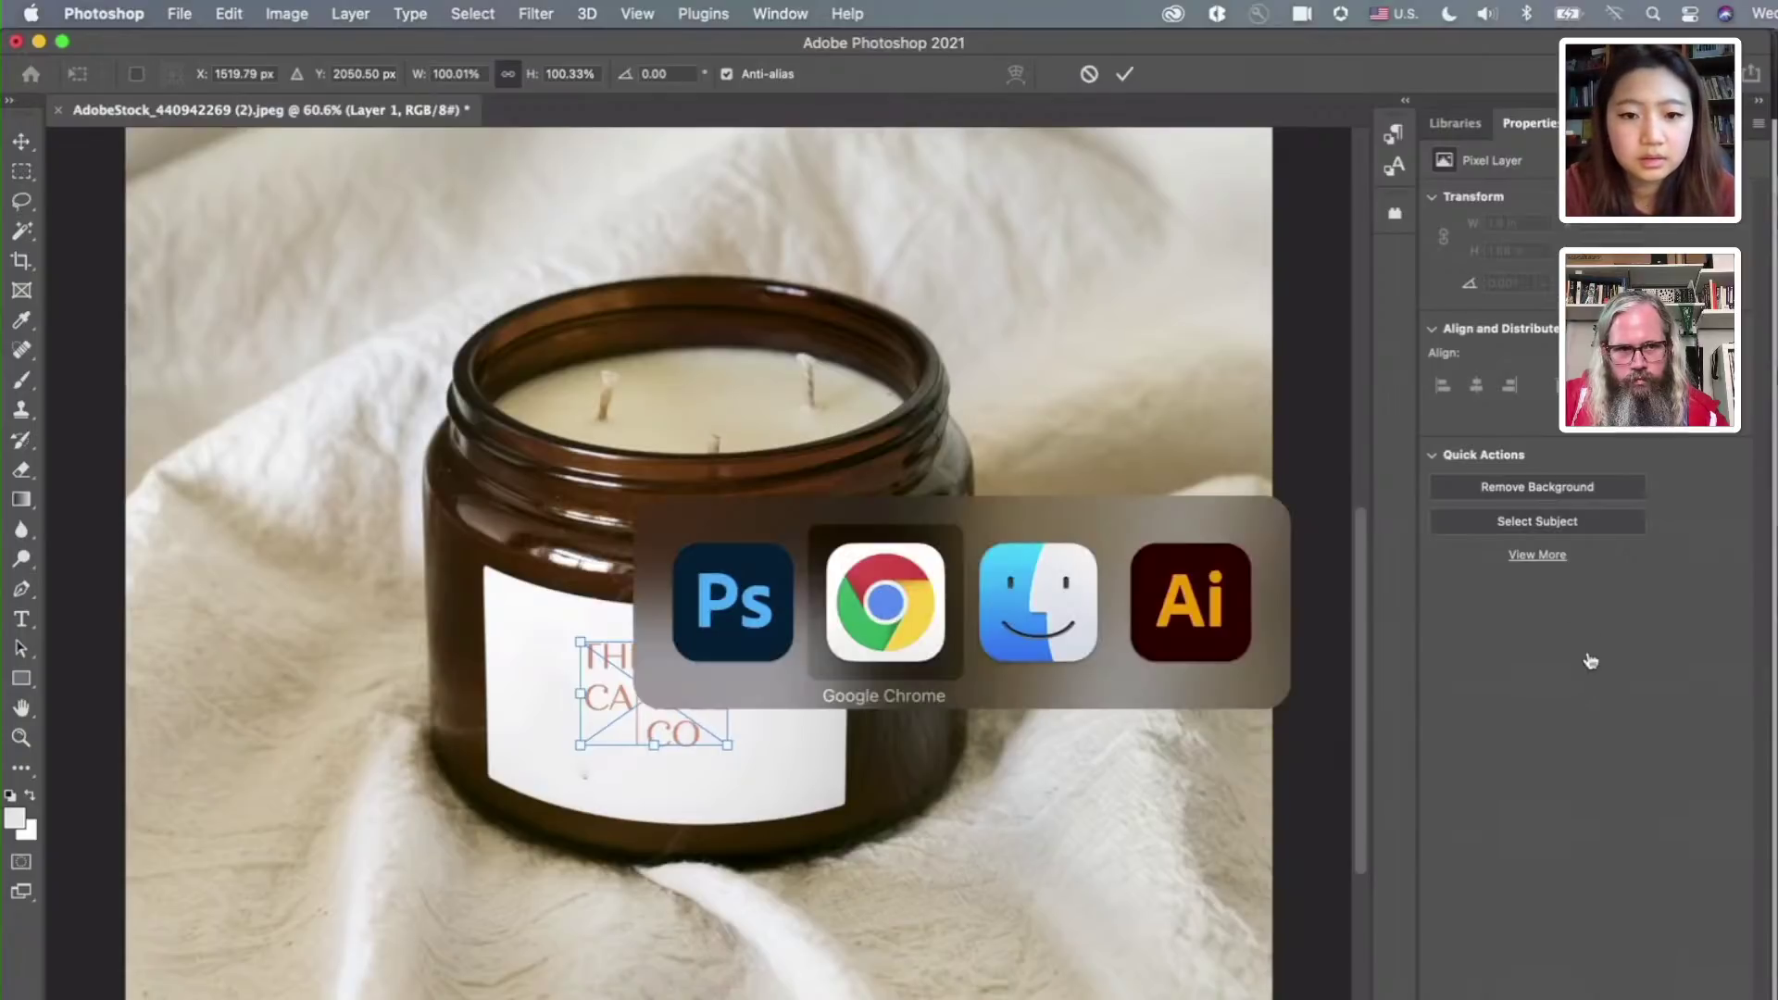
pyautogui.click(1190, 602)
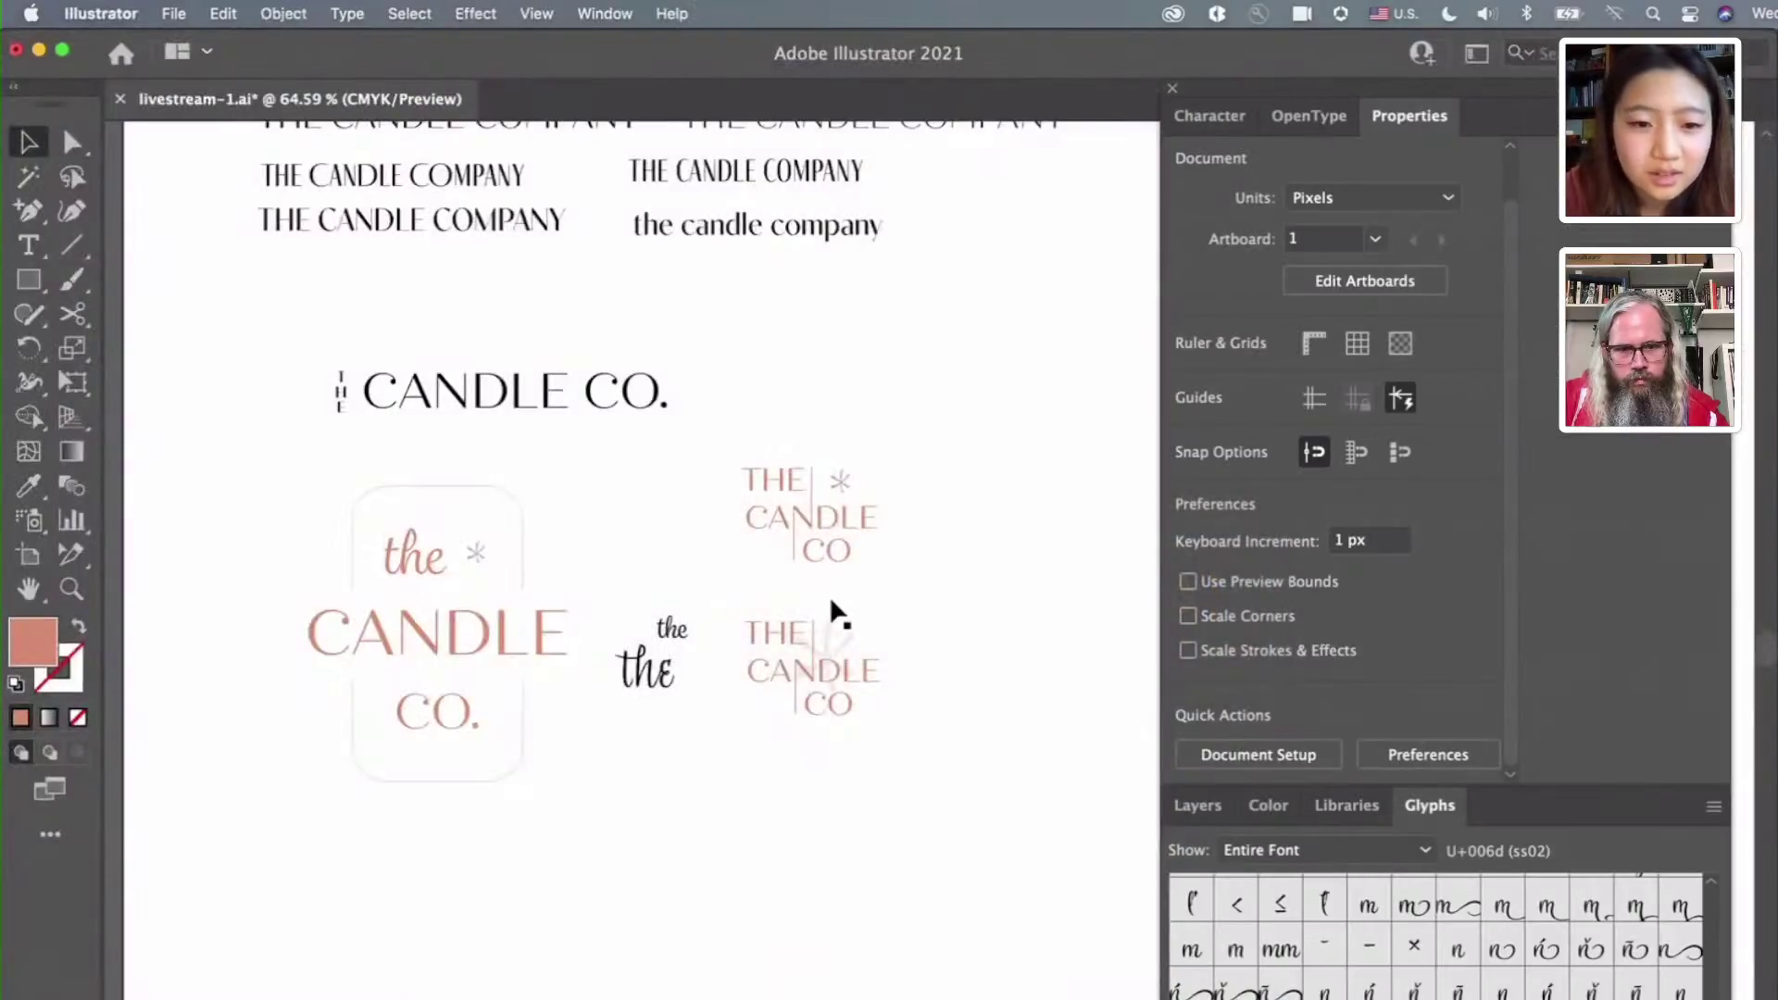
pyautogui.scroll(1, 838, 613)
pyautogui.click(833, 665)
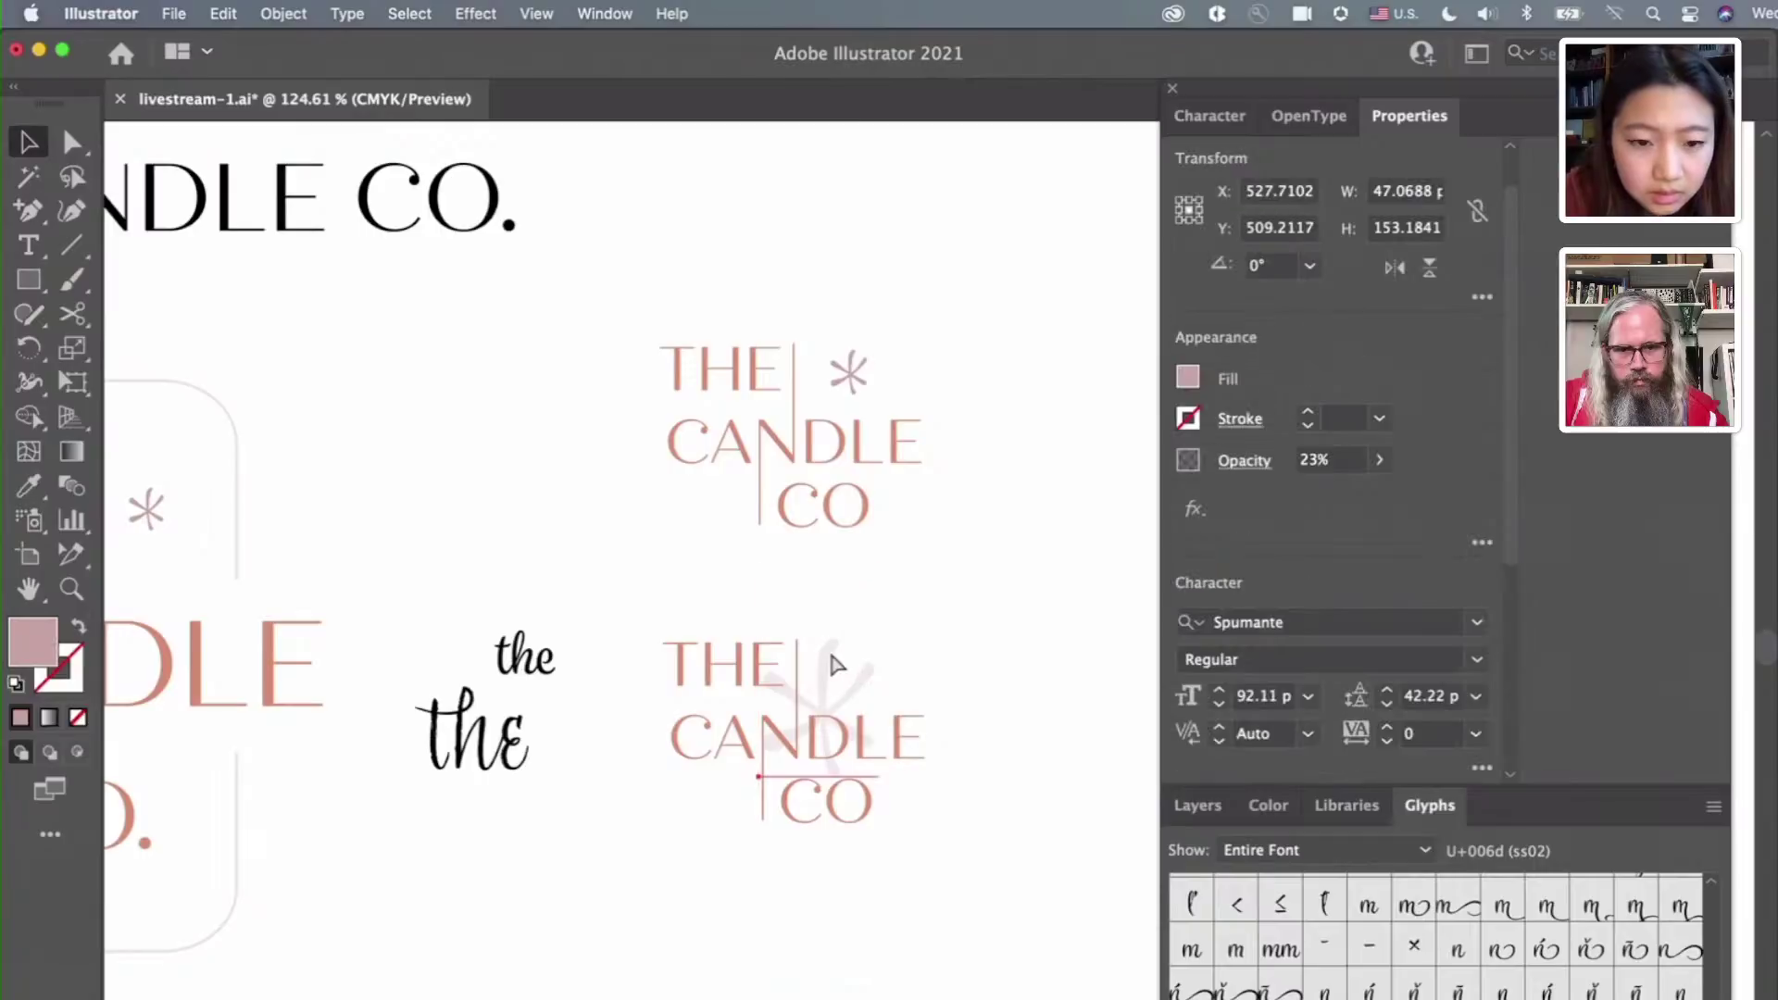
pyautogui.rightClick(833, 663)
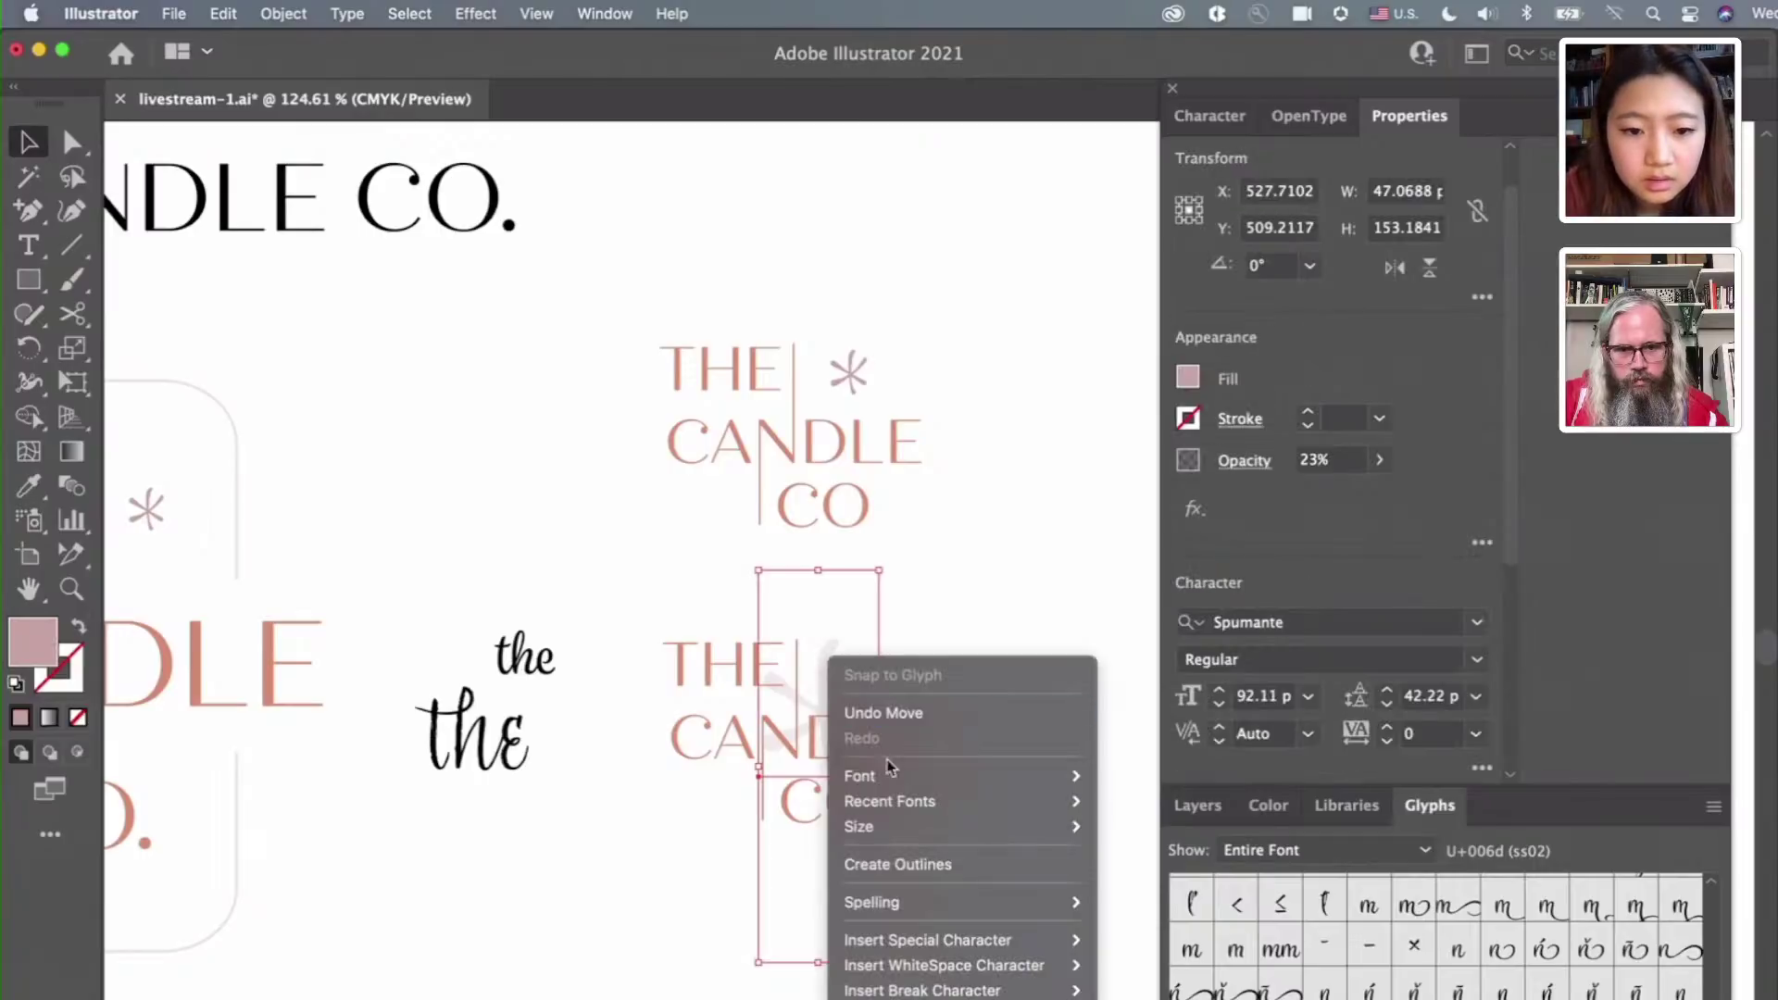
pyautogui.moveTo(894, 780)
pyautogui.click(880, 864)
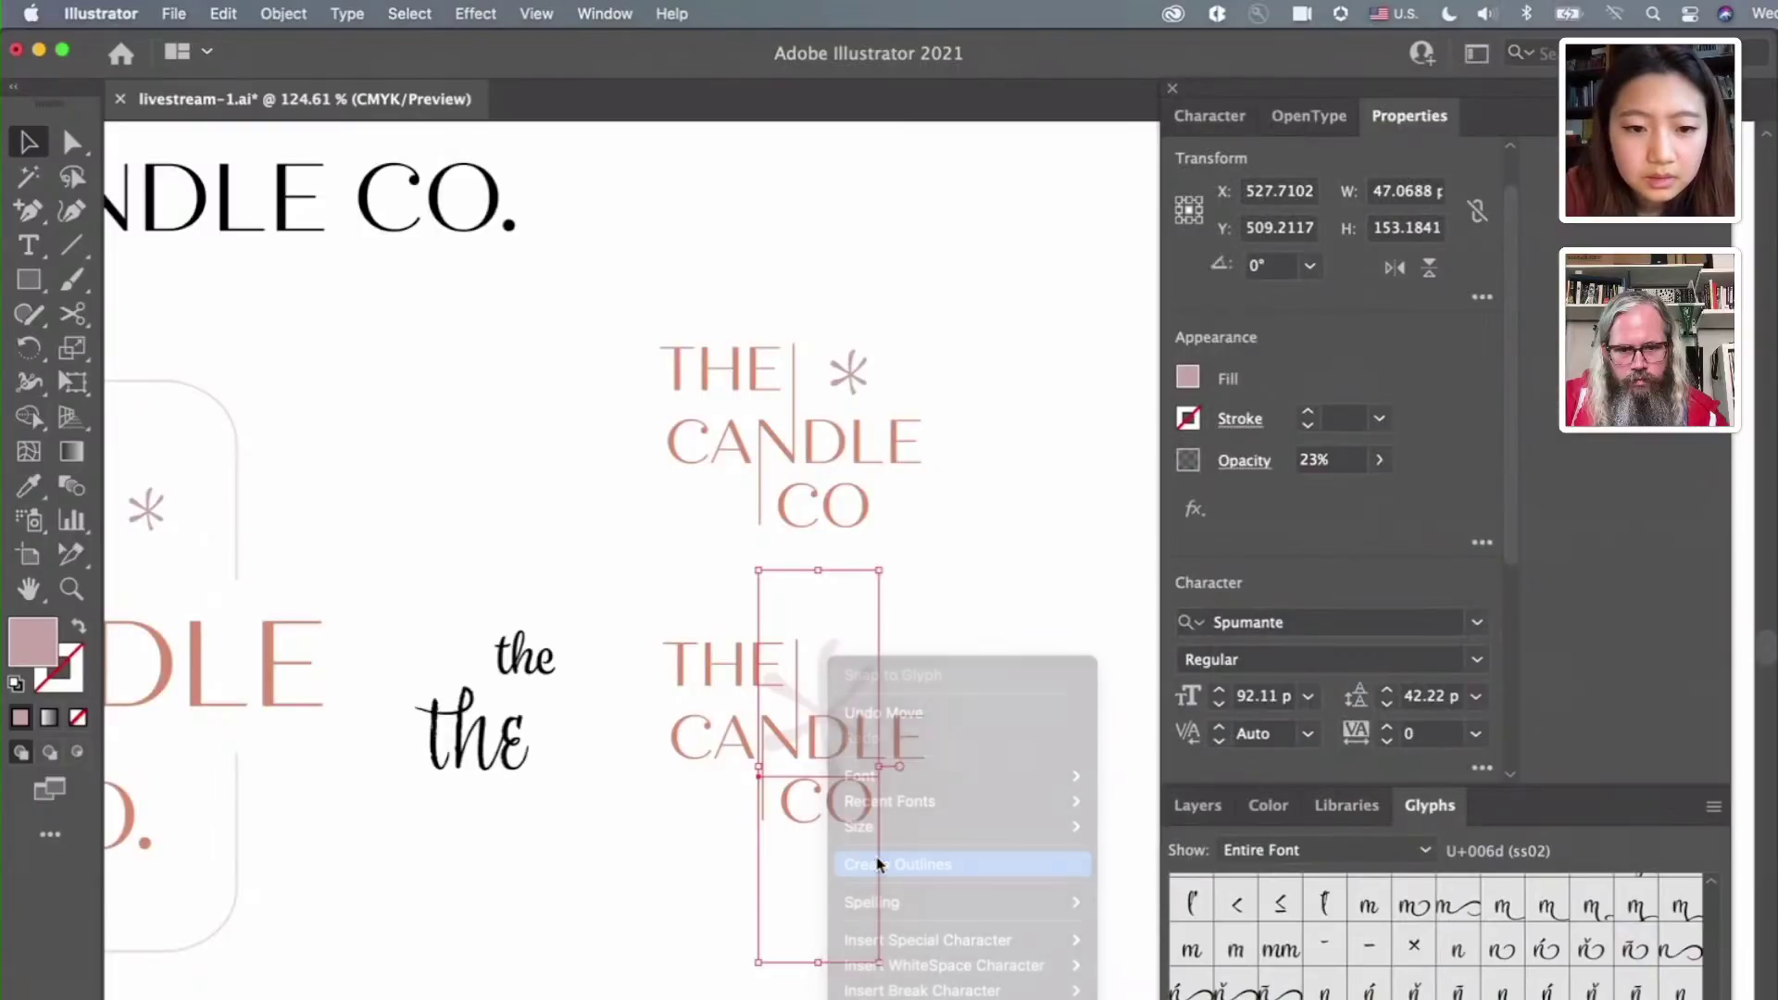
# Group the lower stacked logo with its outlined asterisk and copy the group
pyautogui.moveTo(1010, 868); pyautogui.dragTo(627, 603)
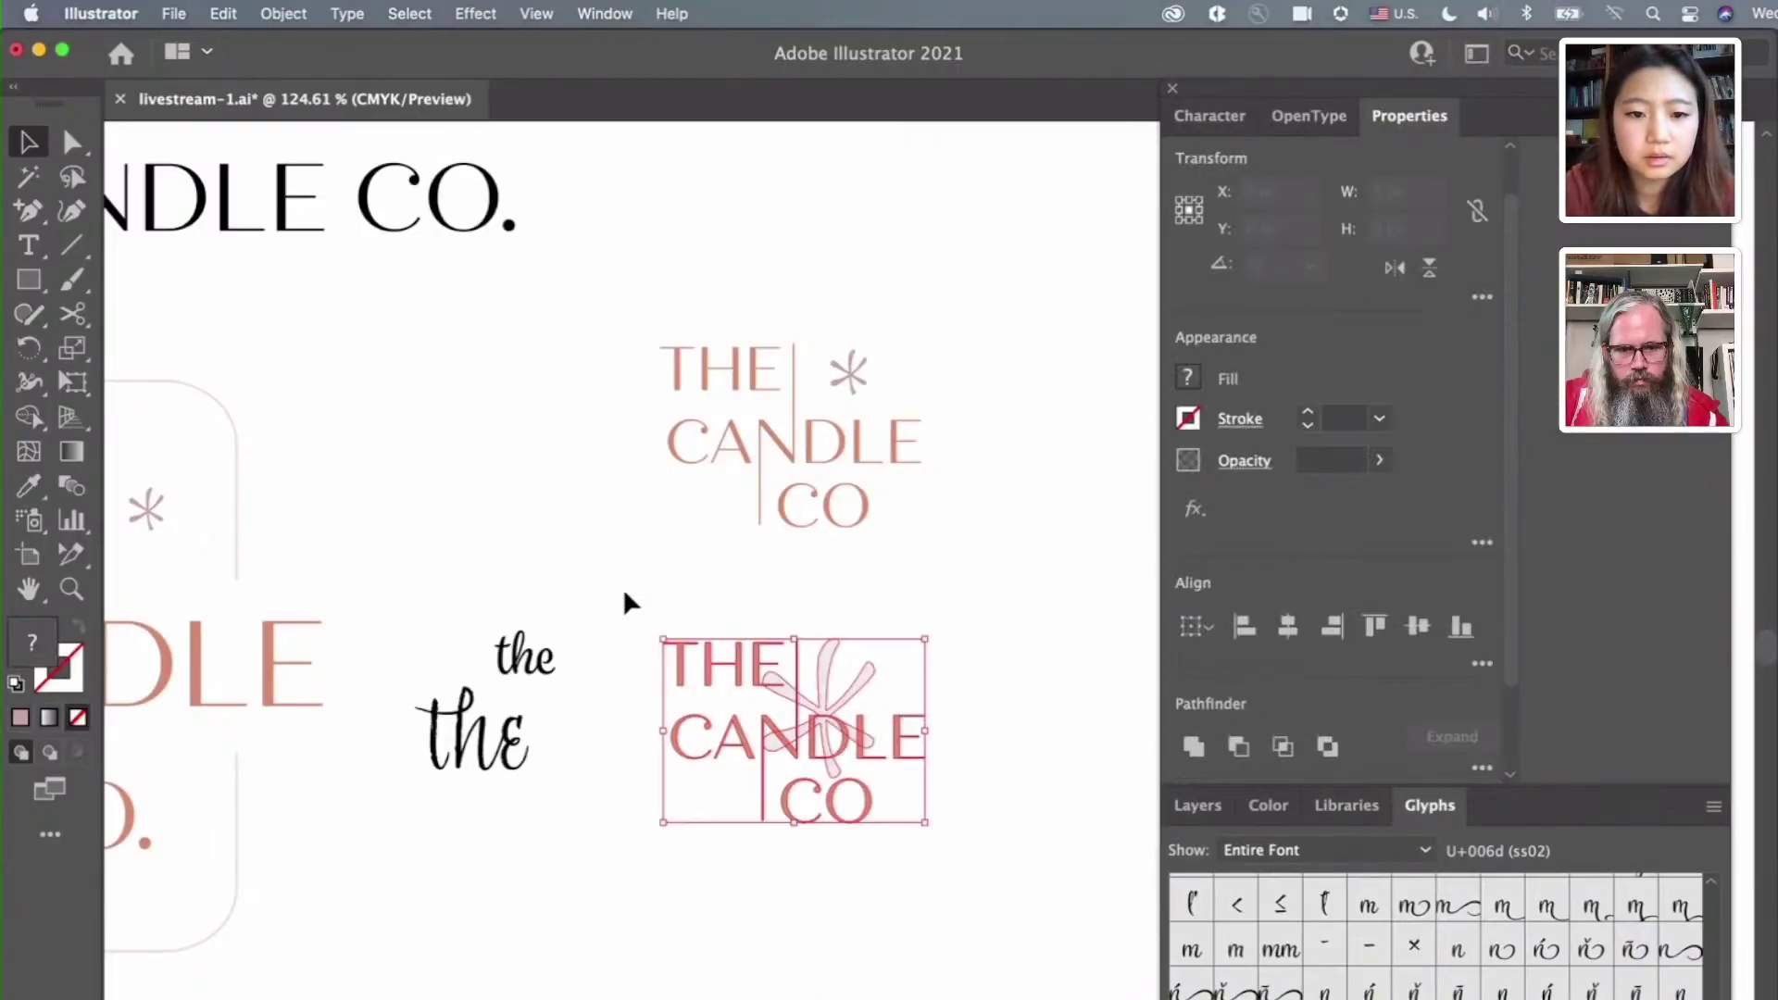
pyautogui.press('super+g')
pyautogui.press('super+Tab')
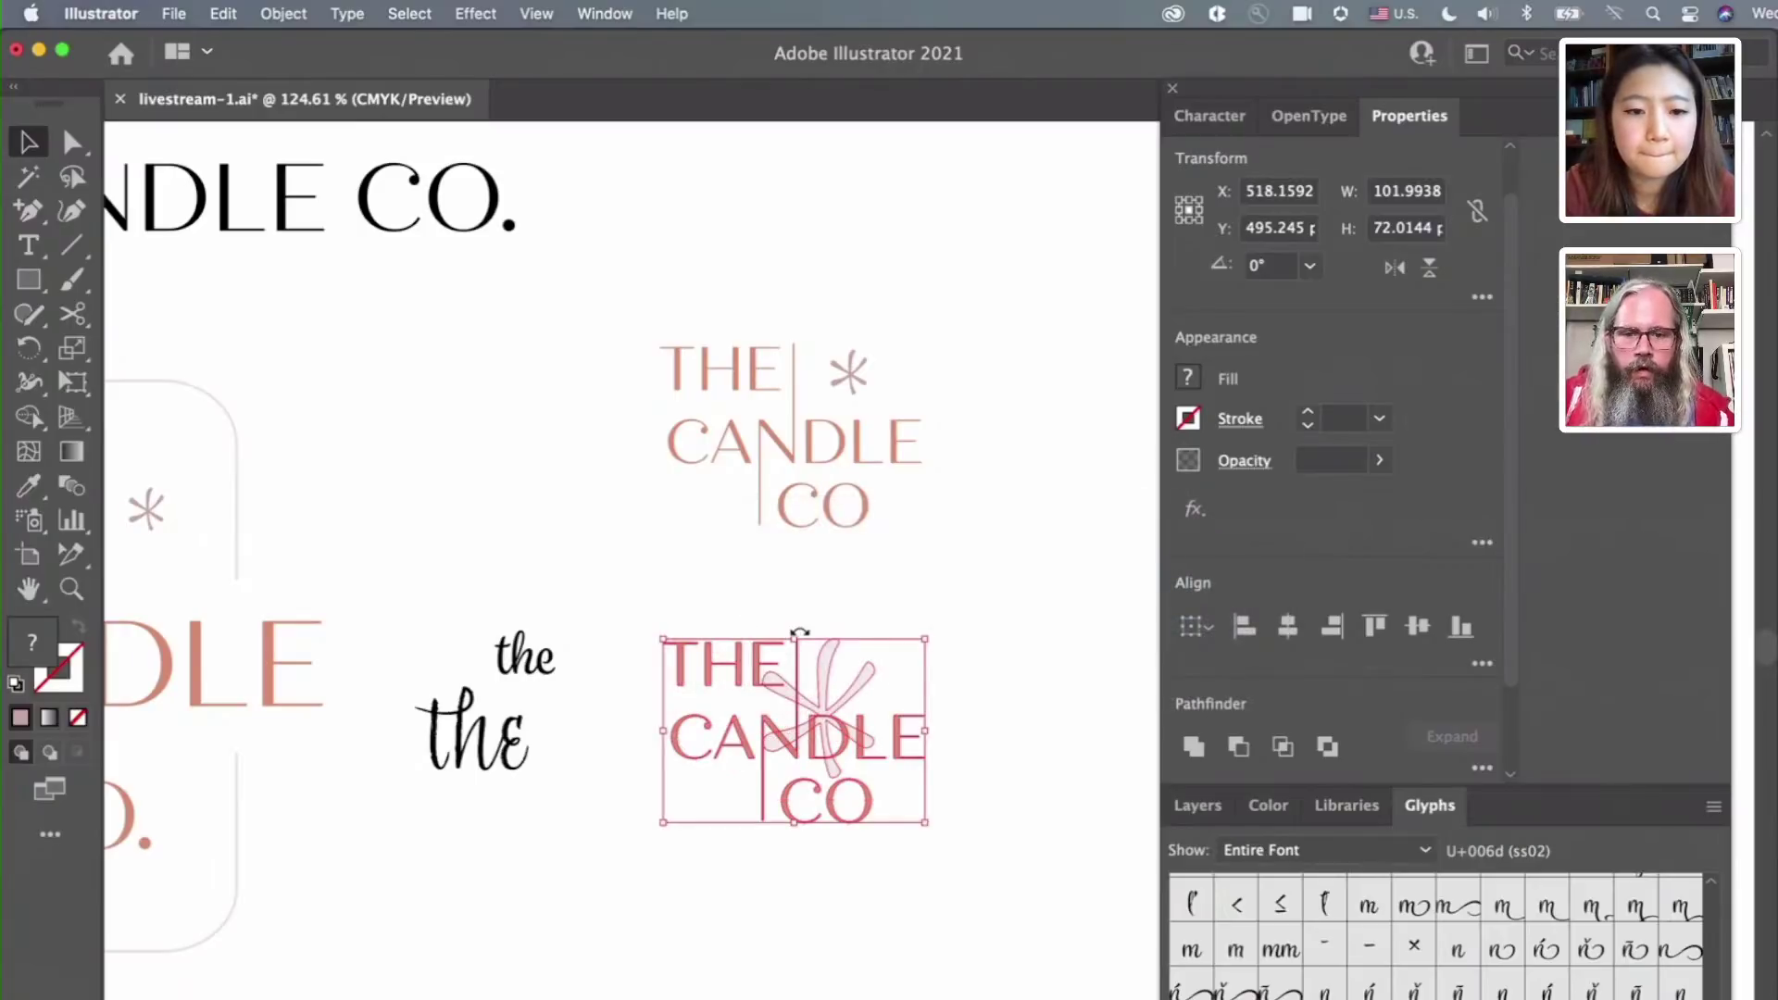
pyautogui.press('super+z')
# Switch to Photoshop, undo the earlier logo paste, and paste the copied logo with its asterisk as pixels
pyautogui.press('super+Tab')
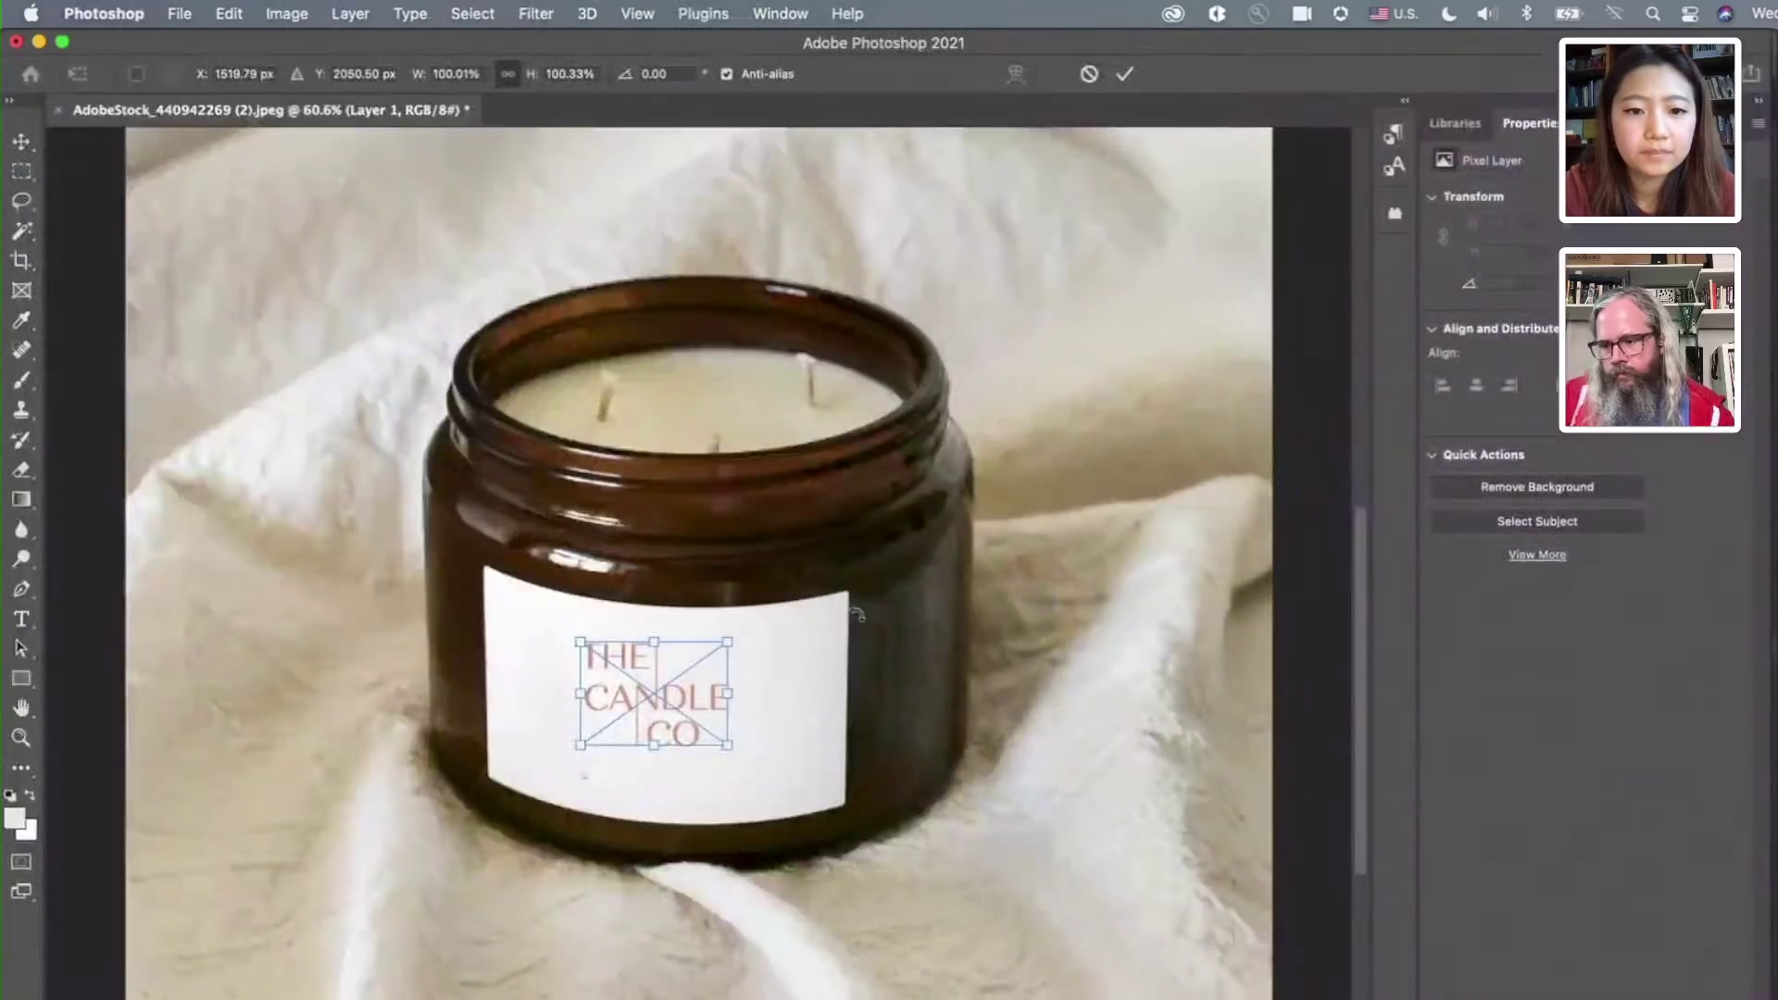
pyautogui.press('super+z')
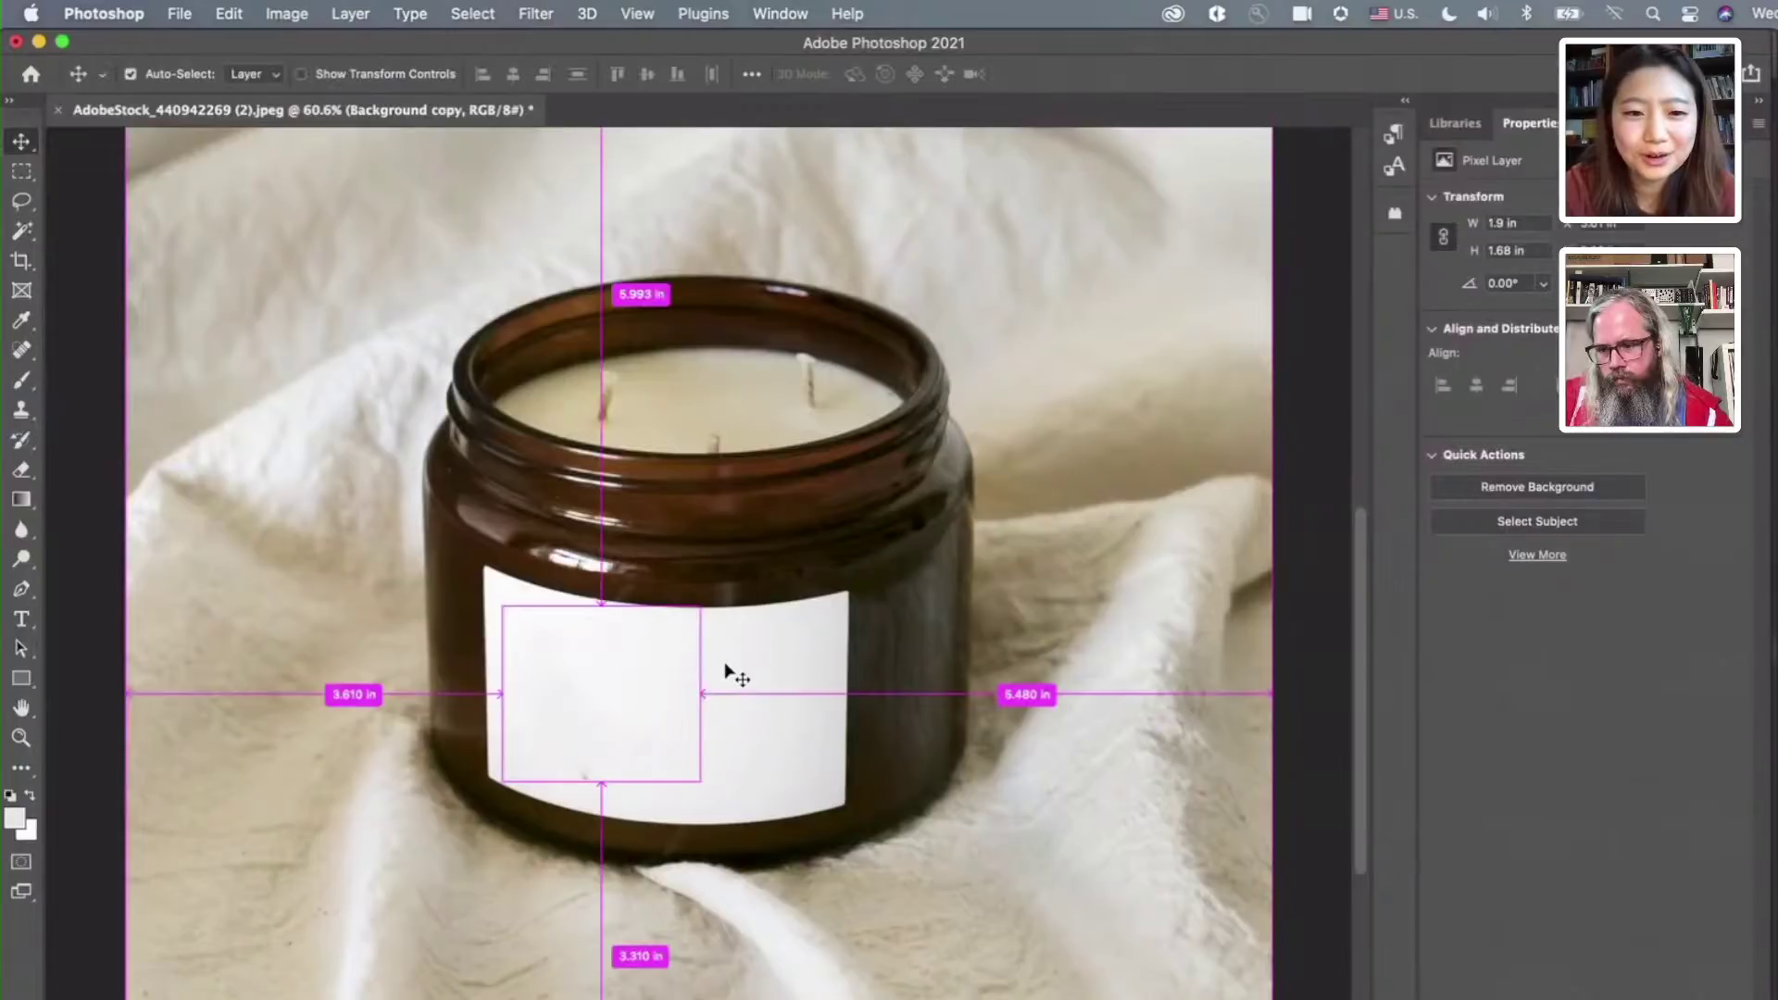
pyautogui.press('super+v')
pyautogui.click(1071, 536)
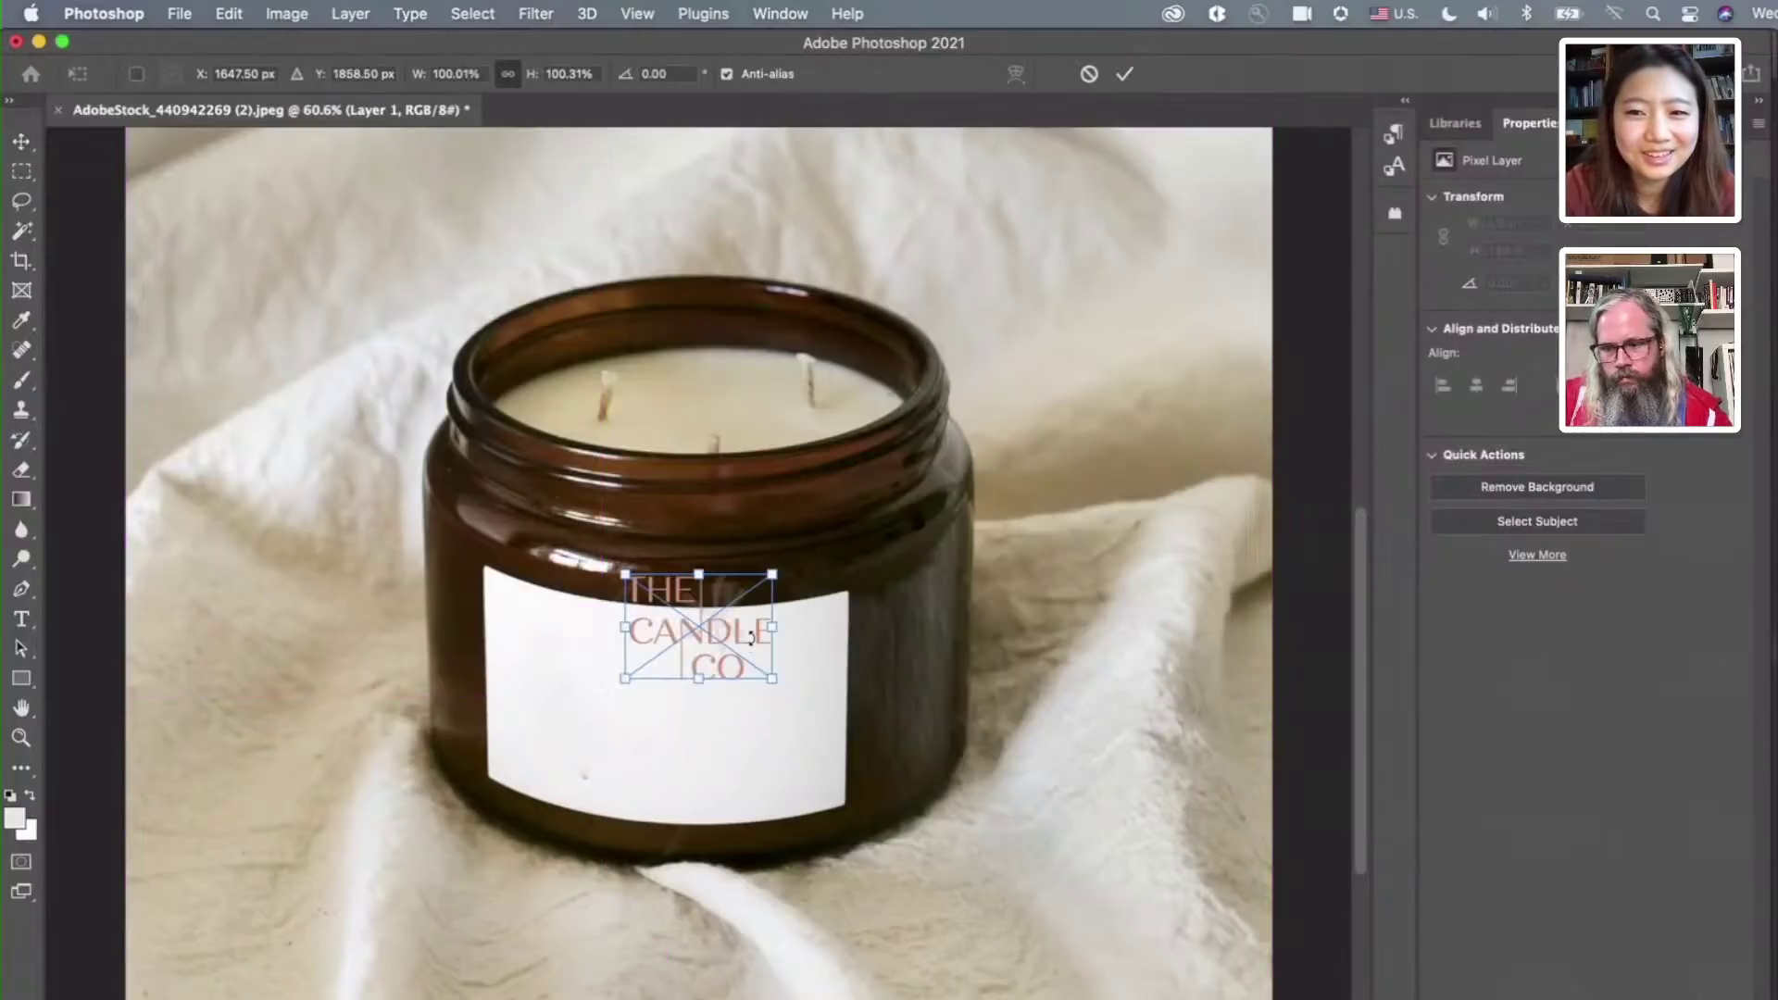
# Scale the pasted logo proportionally to about 164% and position it centrally on the jar's blank label
pyautogui.moveTo(776, 681); pyautogui.dragTo(865, 798)
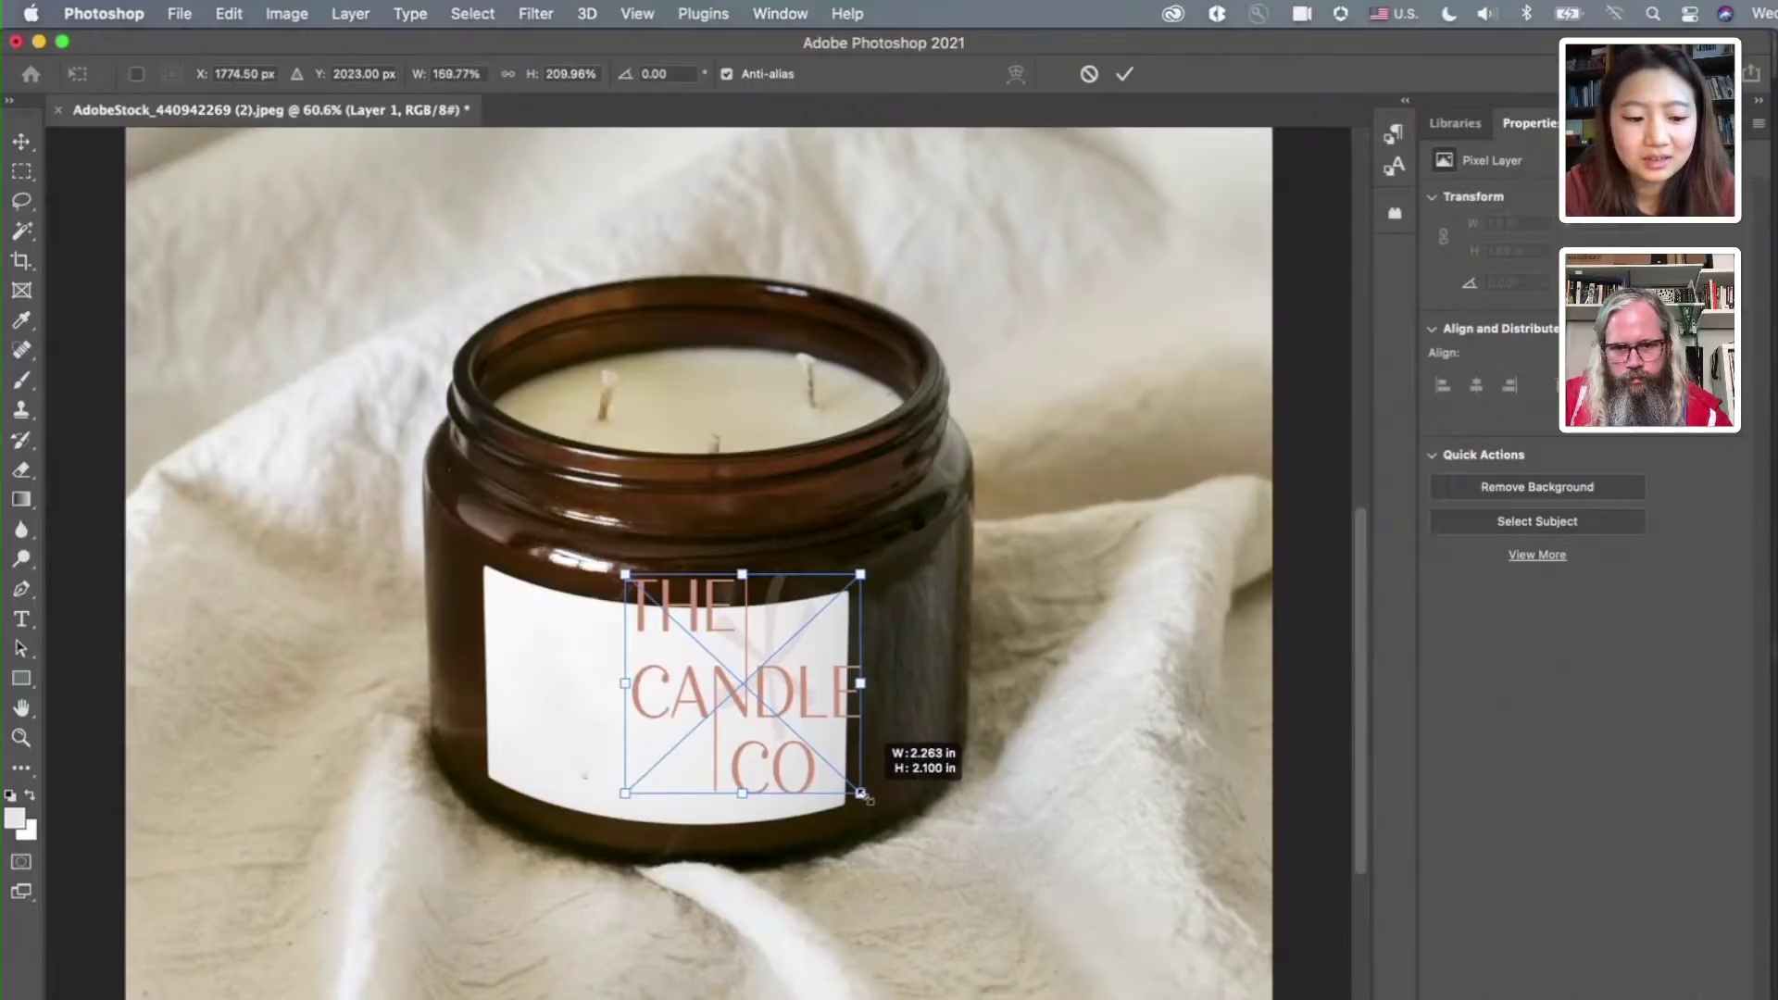
pyautogui.press('super+z')
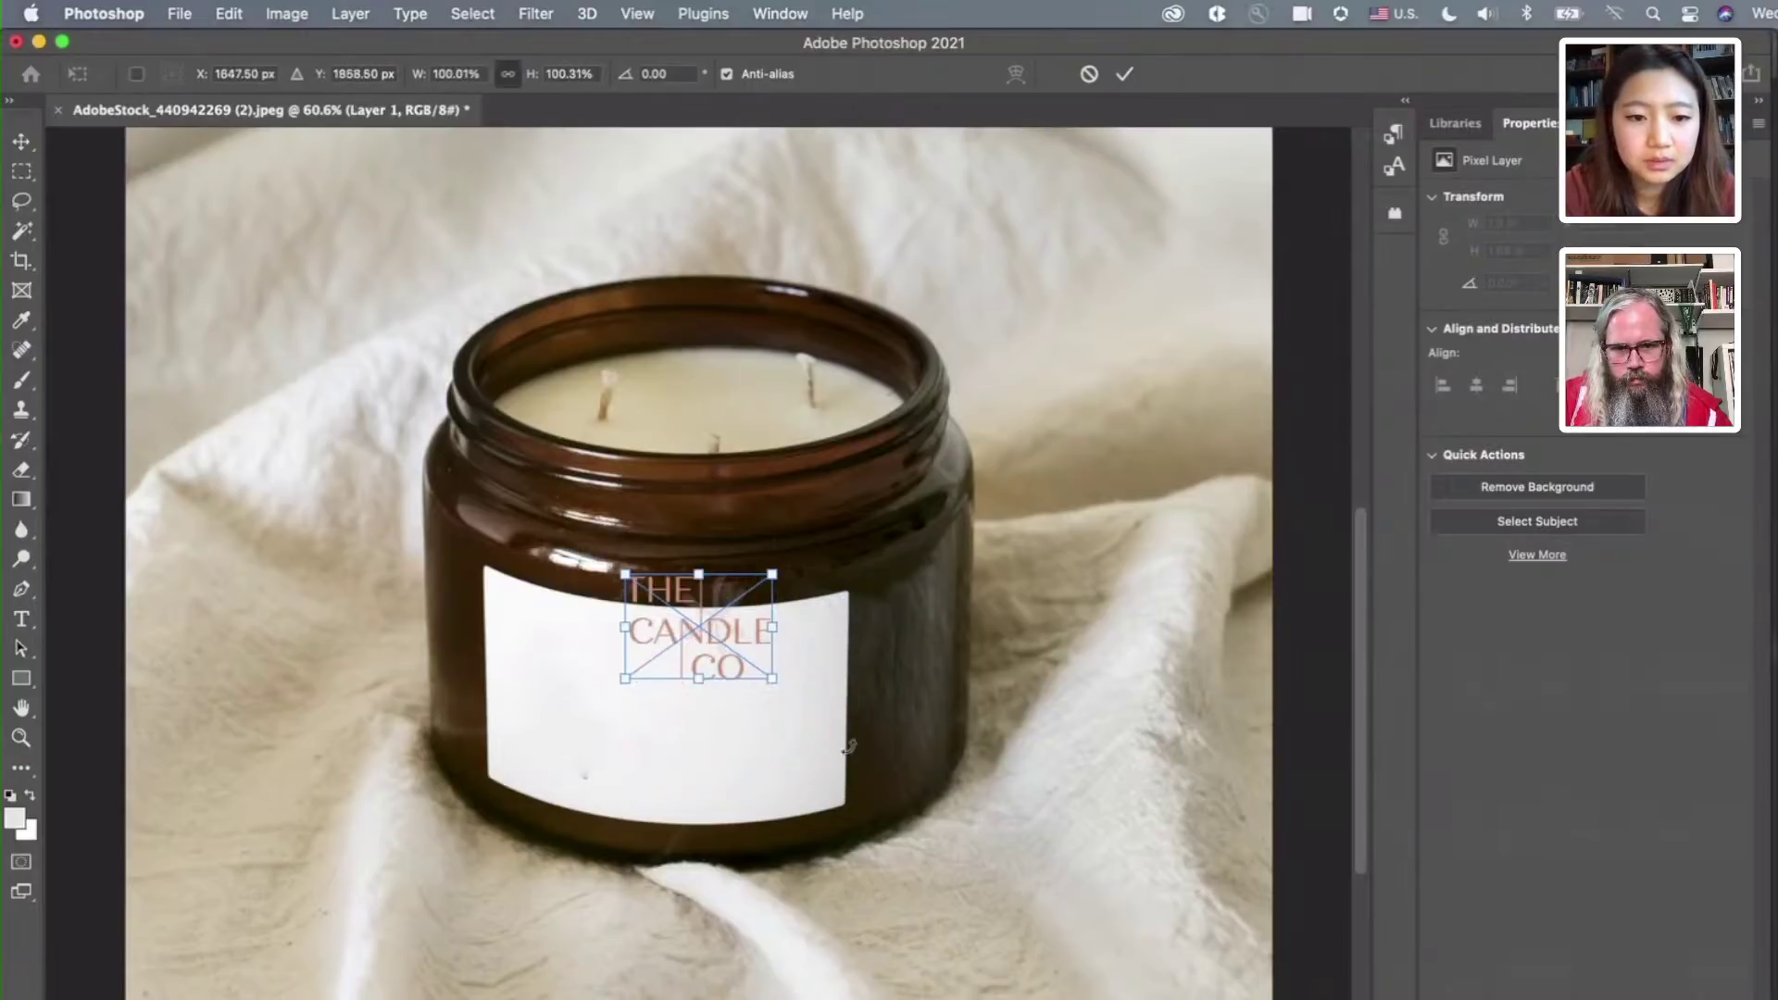
pyautogui.moveTo(769, 682); pyautogui.dragTo(840, 745)
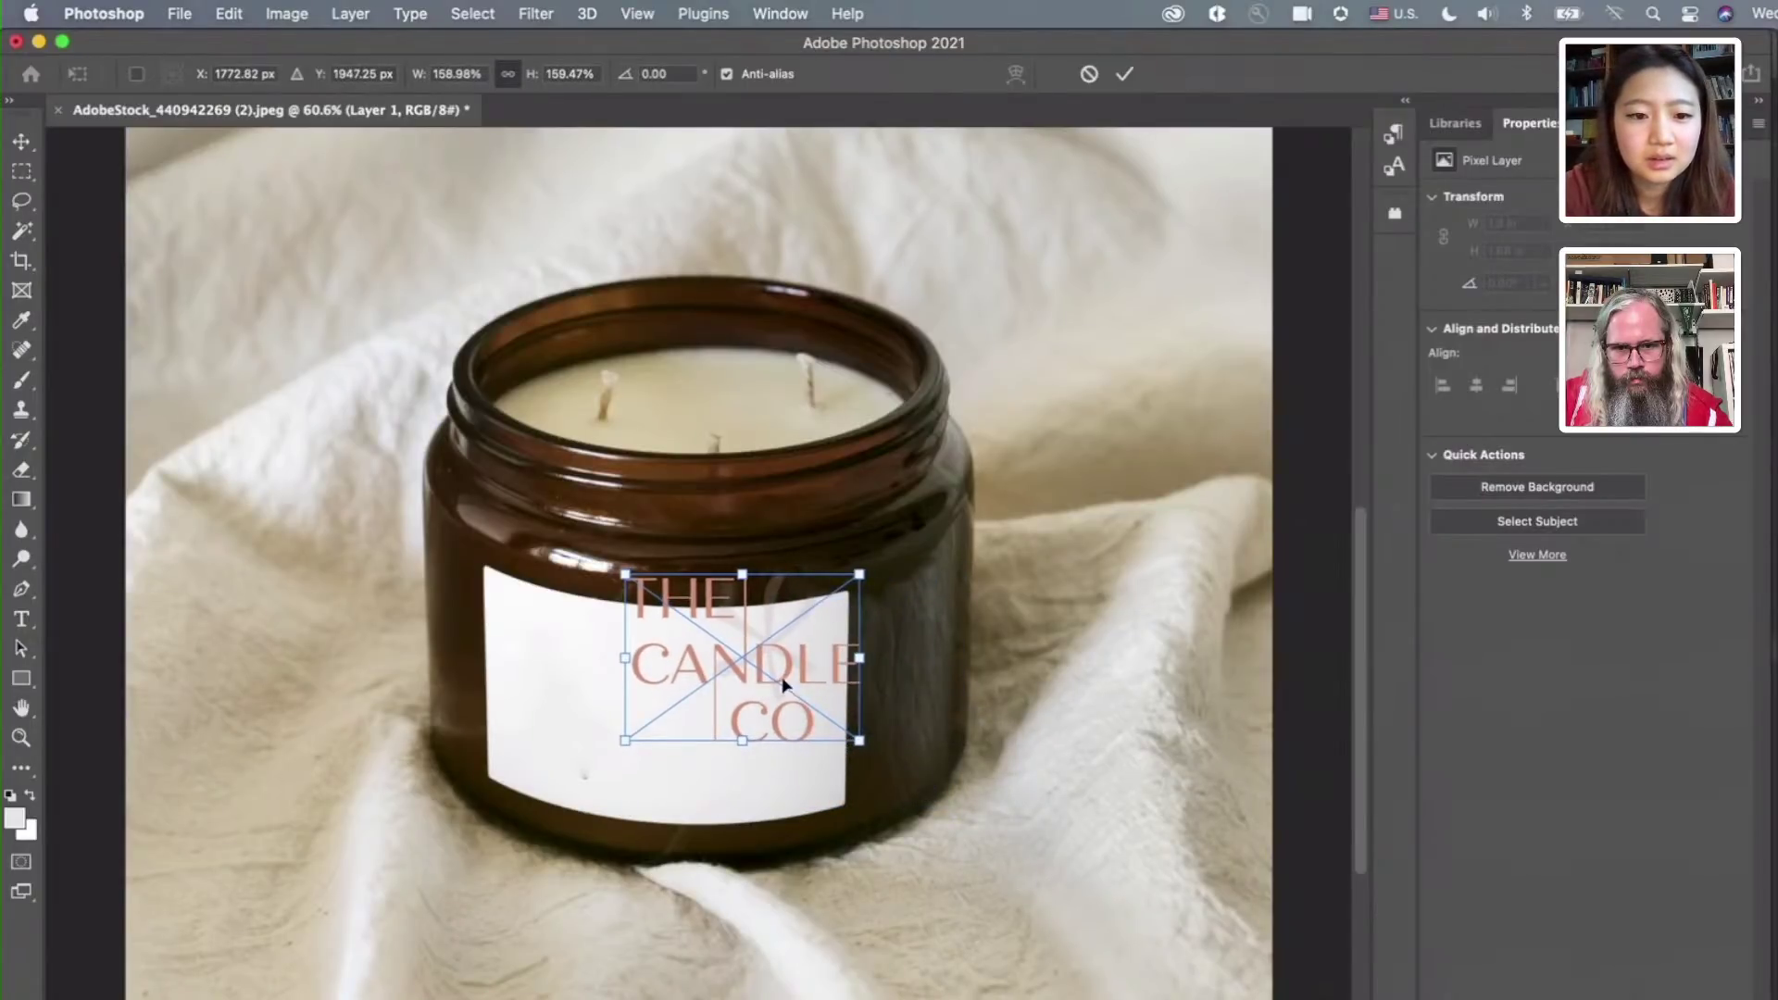
pyautogui.moveTo(785, 682); pyautogui.dragTo(702, 735)
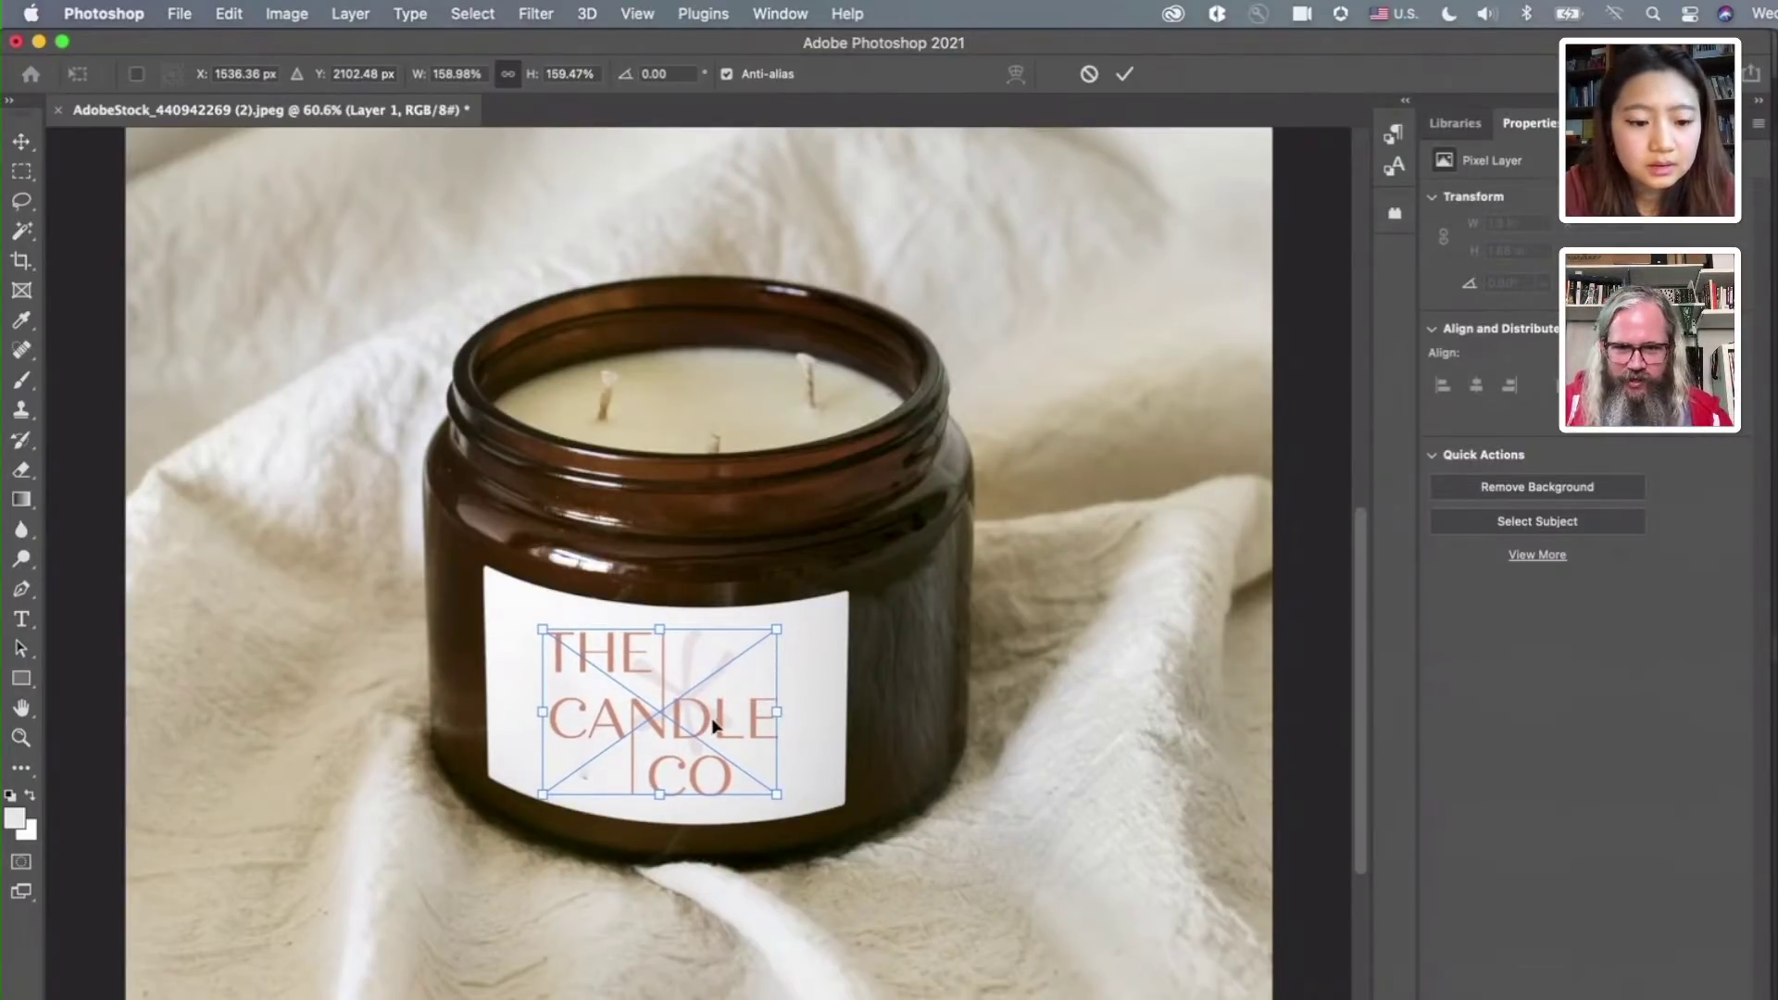
pyautogui.moveTo(715, 725); pyautogui.dragTo(798, 670)
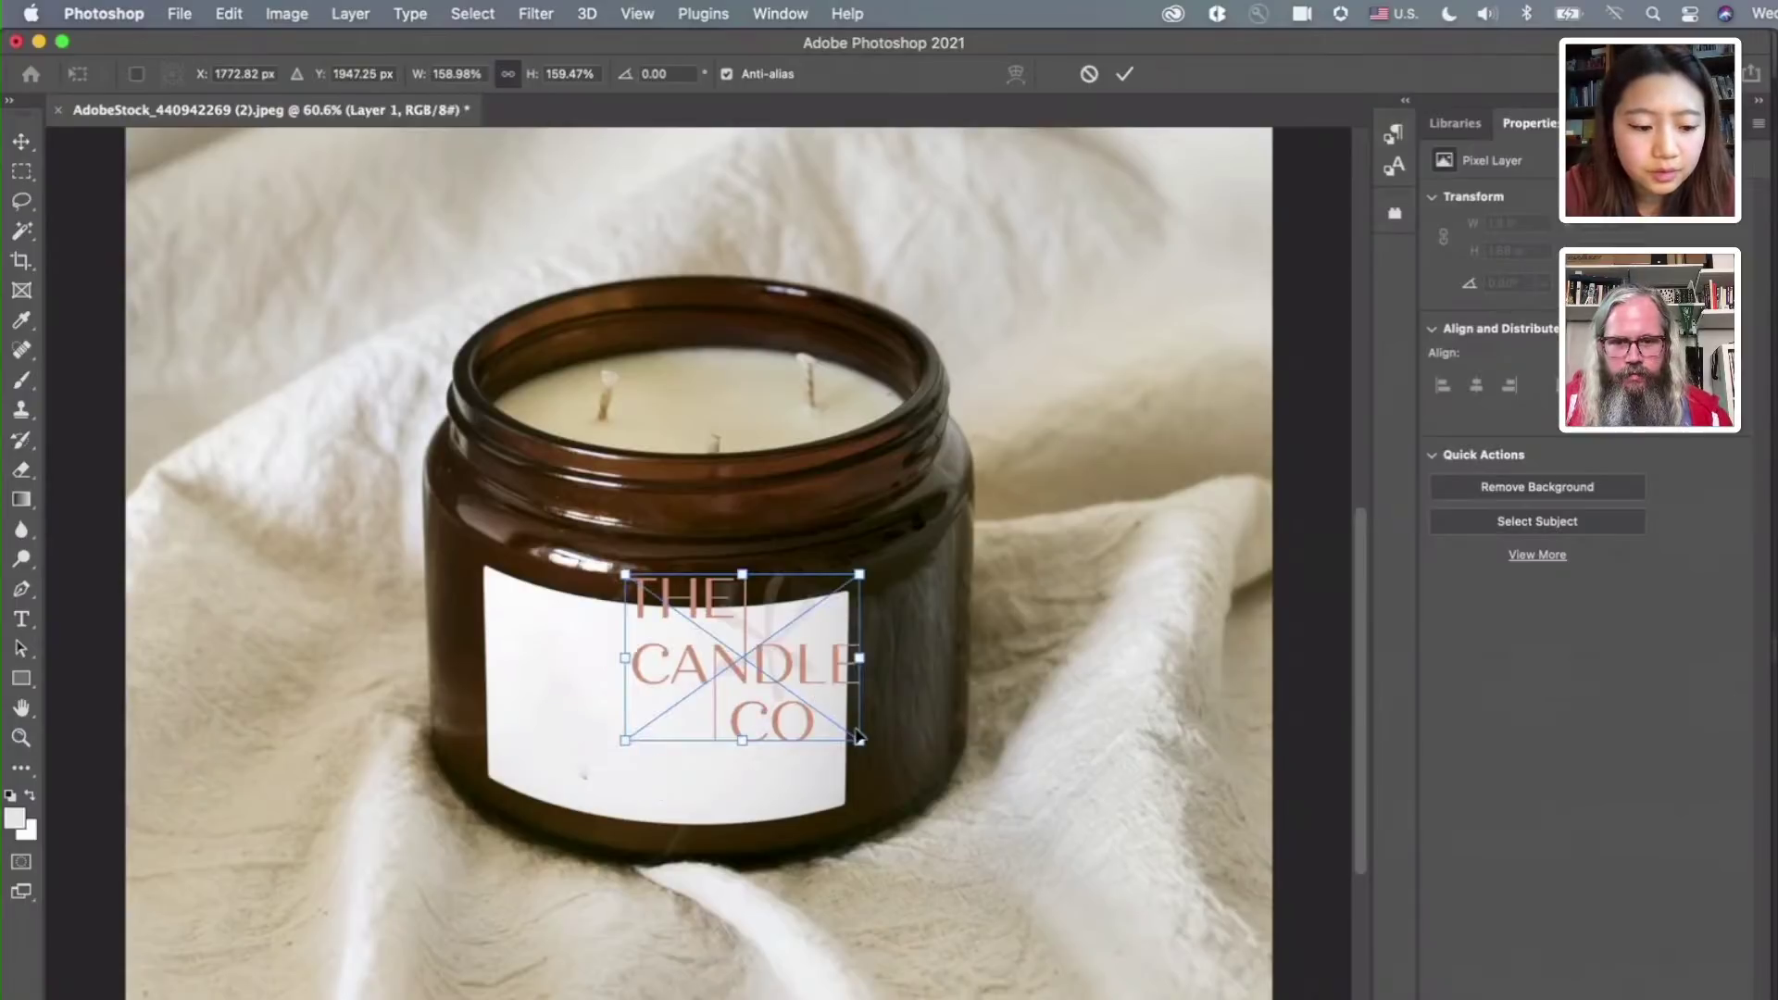
pyautogui.moveTo(860, 740)
pyautogui.mouseDown()
pyautogui.moveTo(975, 819)
pyautogui.moveTo(914, 759)
pyautogui.moveTo(773, 699)
pyautogui.moveTo(974, 827)
pyautogui.moveTo(873, 769)
pyautogui.moveTo(867, 746)
pyautogui.mouseUp()
pyautogui.moveTo(798, 668); pyautogui.dragTo(709, 722)
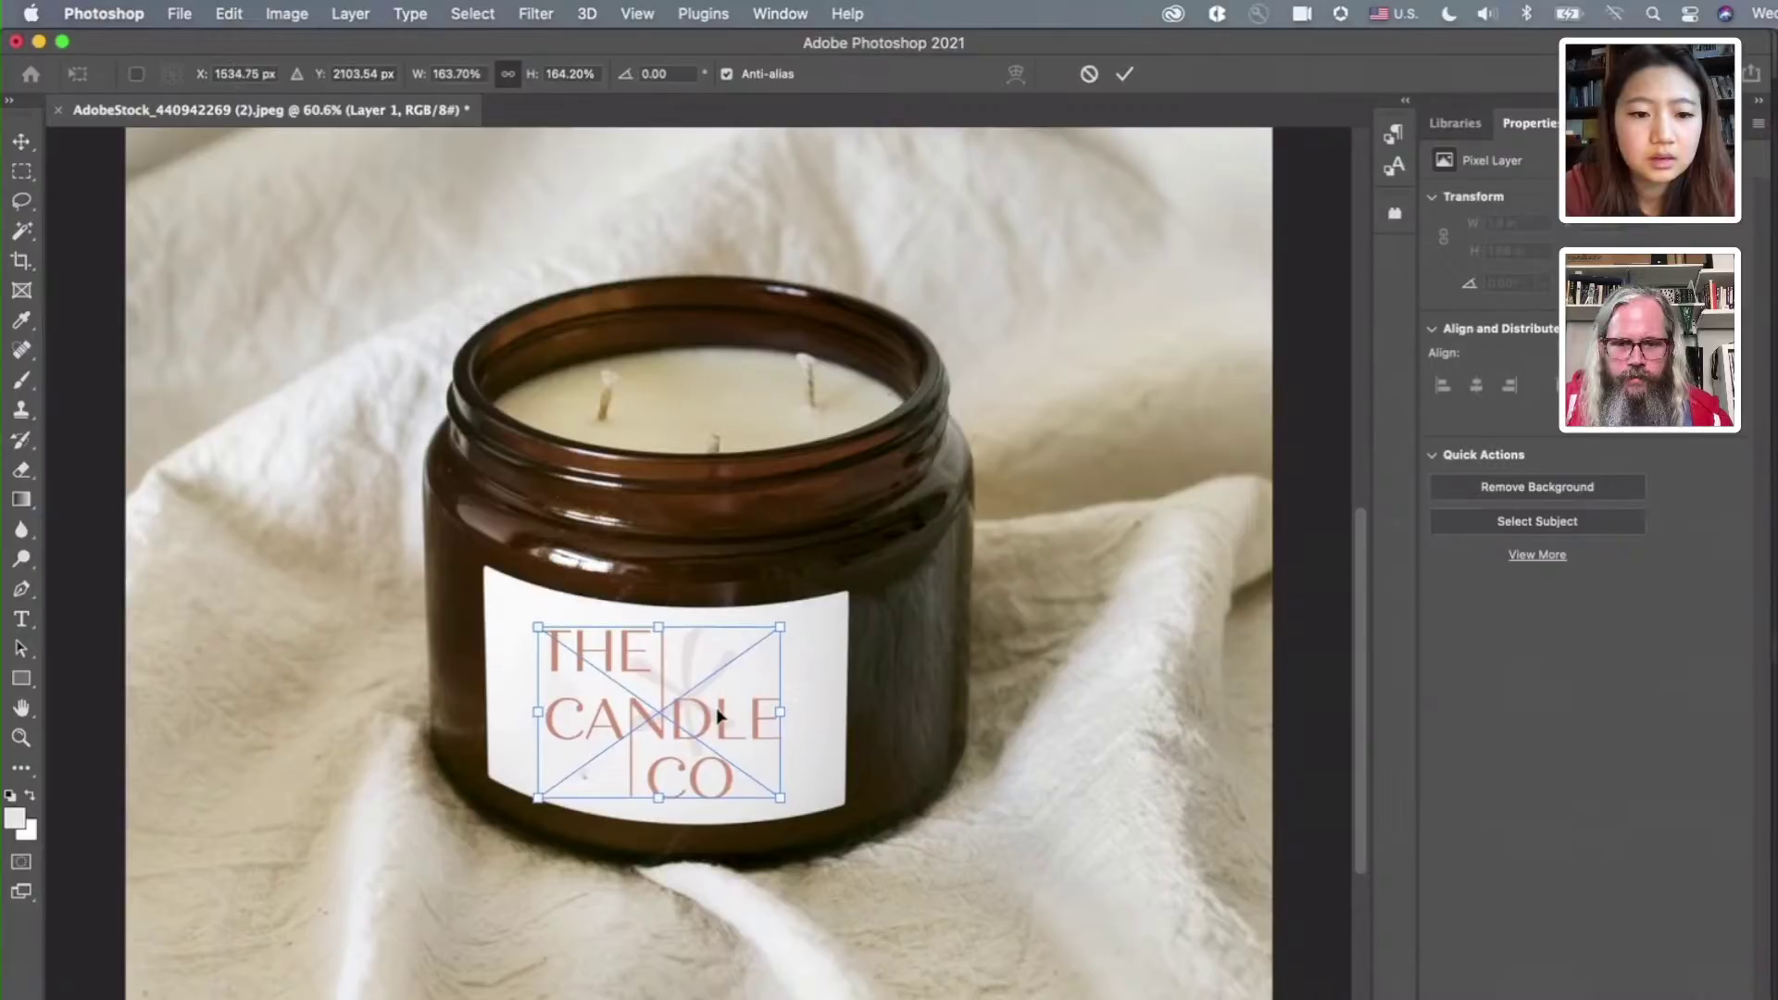
pyautogui.press('Return')
# Warp the logo with the Arc style at a bend of -12 and shift it slightly left on the label
pyautogui.scroll(1, 723, 718)
pyautogui.hscroll(-1, 723, 718)
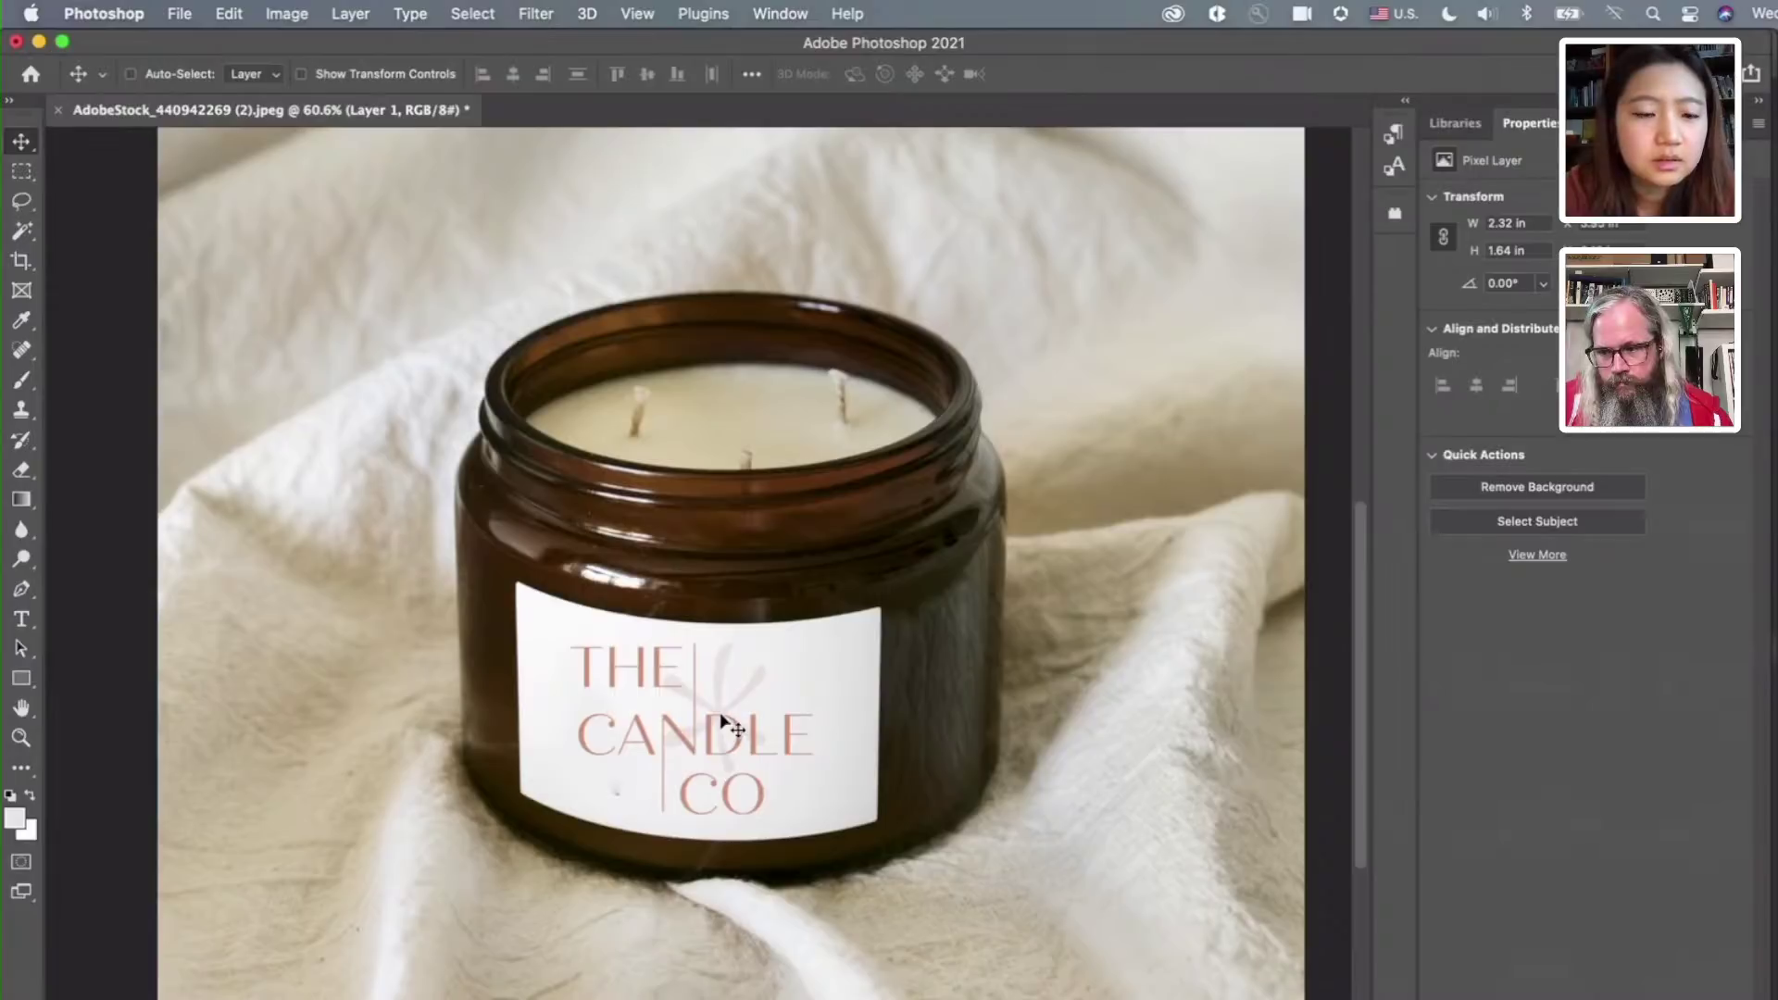
pyautogui.click(229, 13)
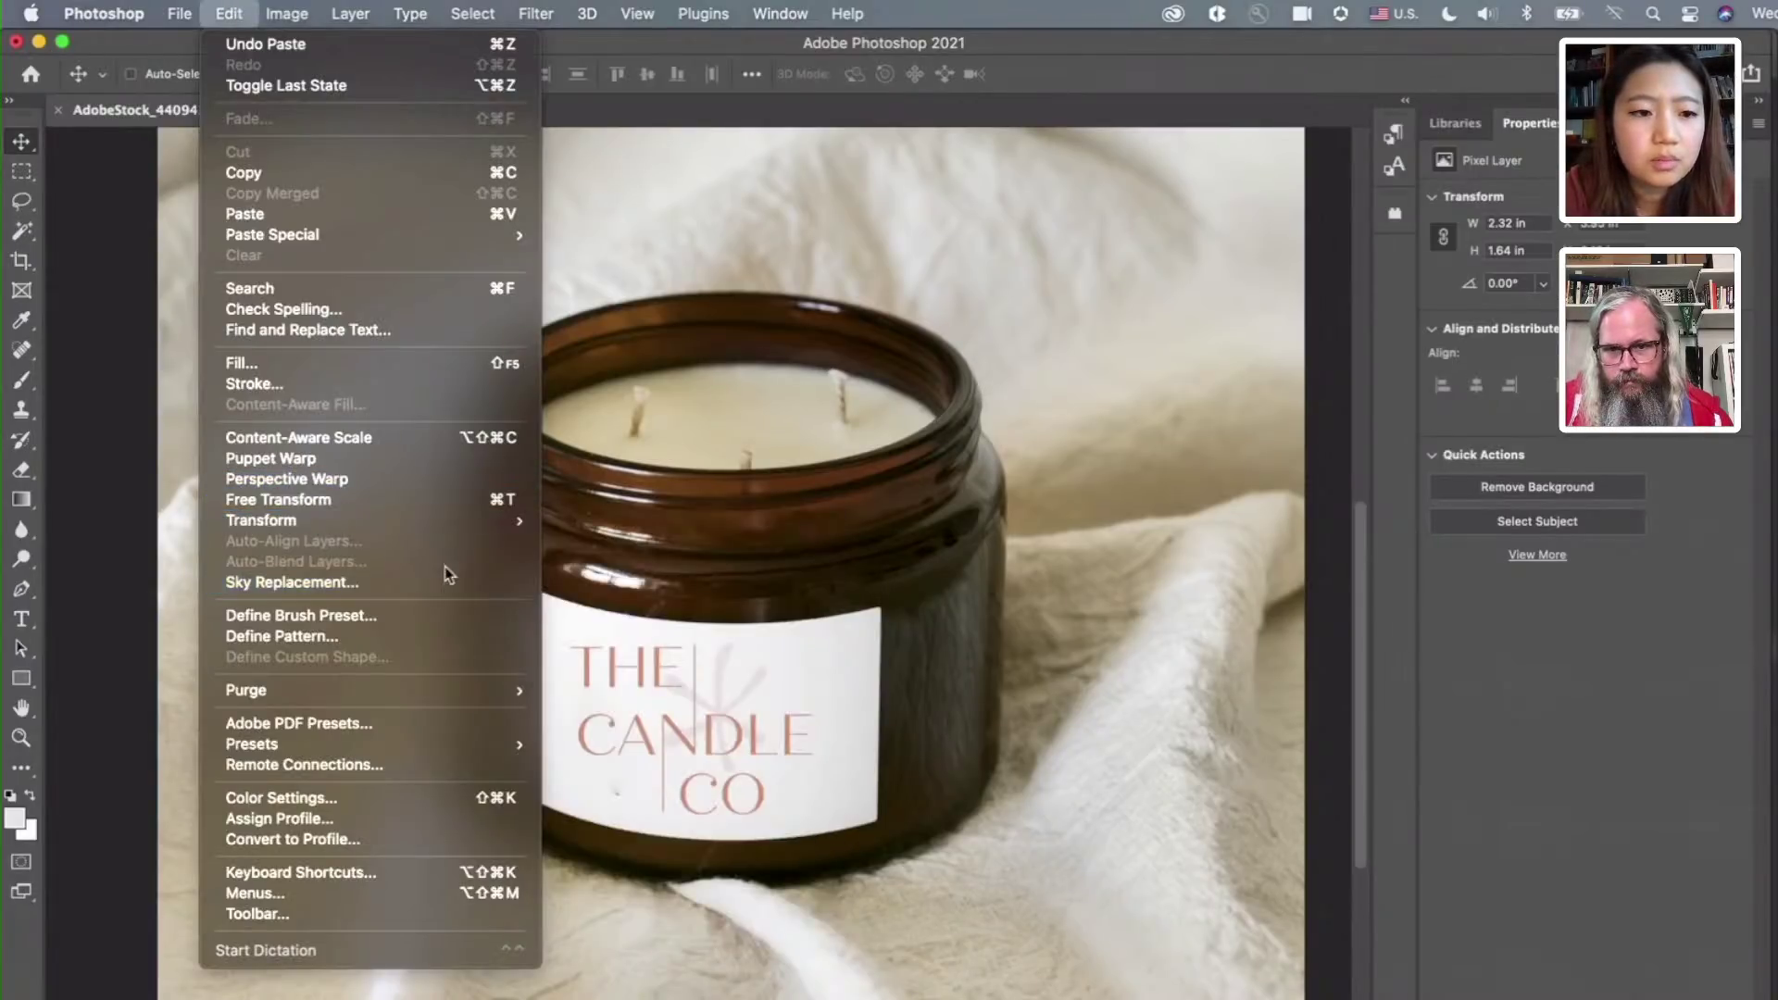
pyautogui.moveTo(449, 520)
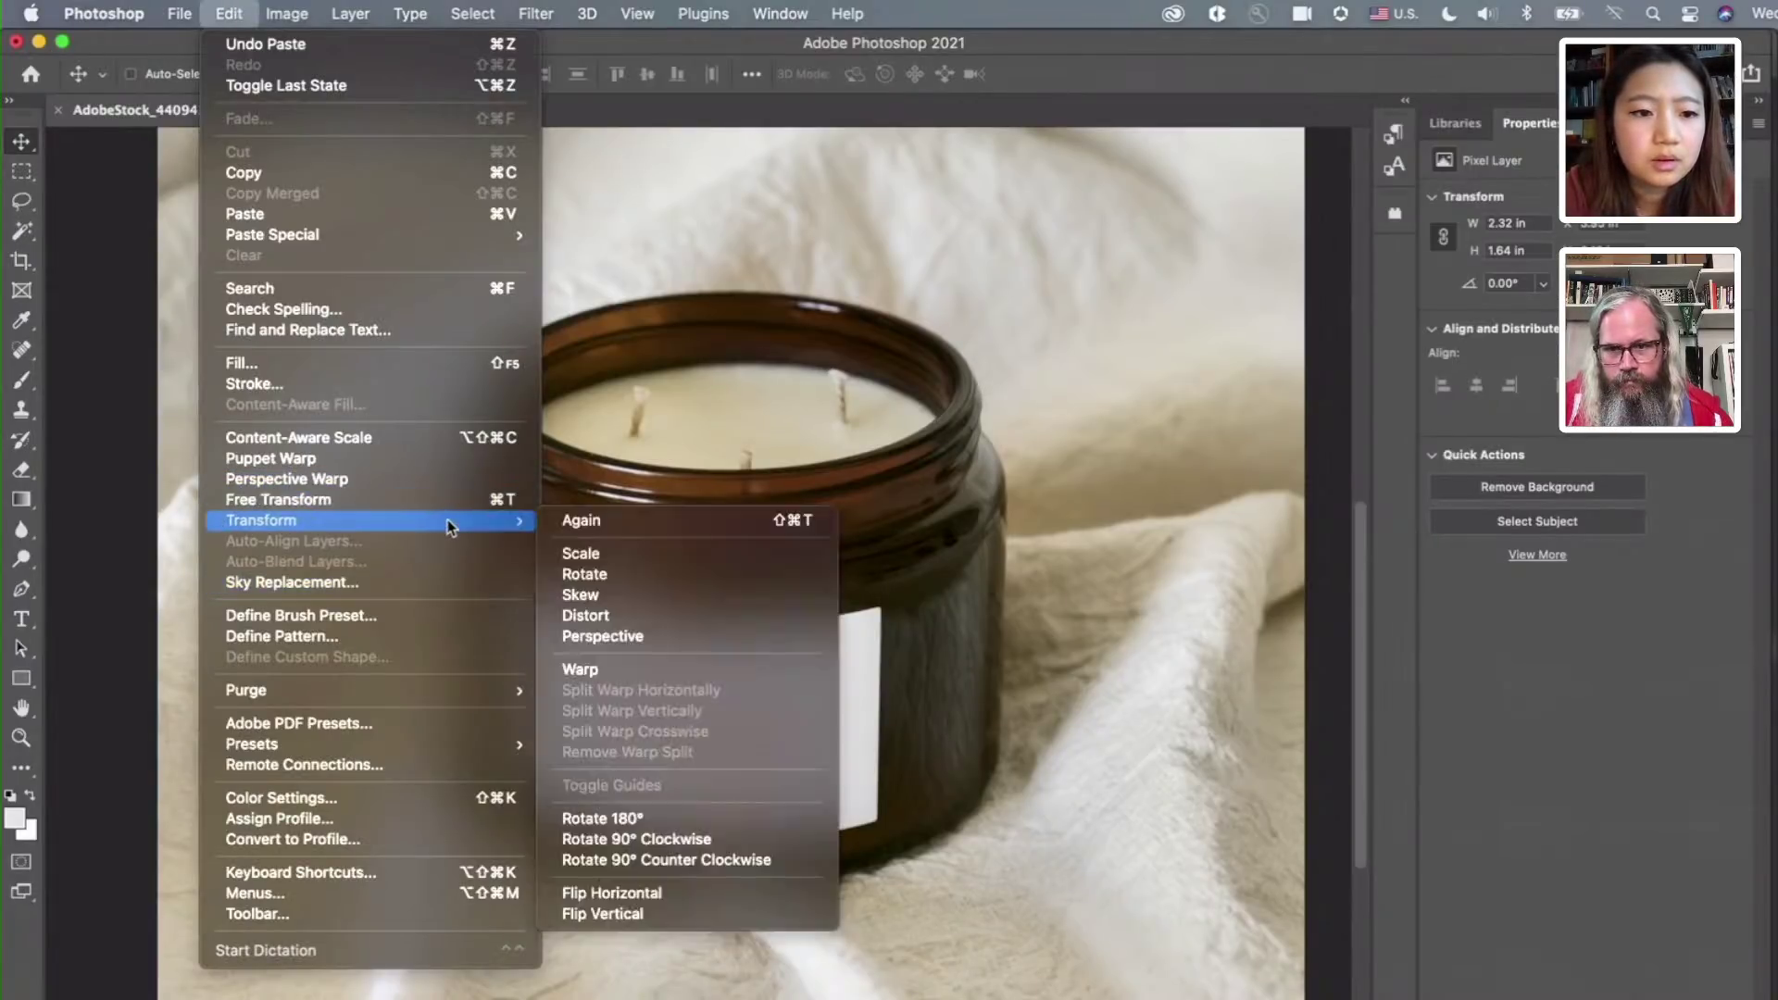
pyautogui.click(615, 670)
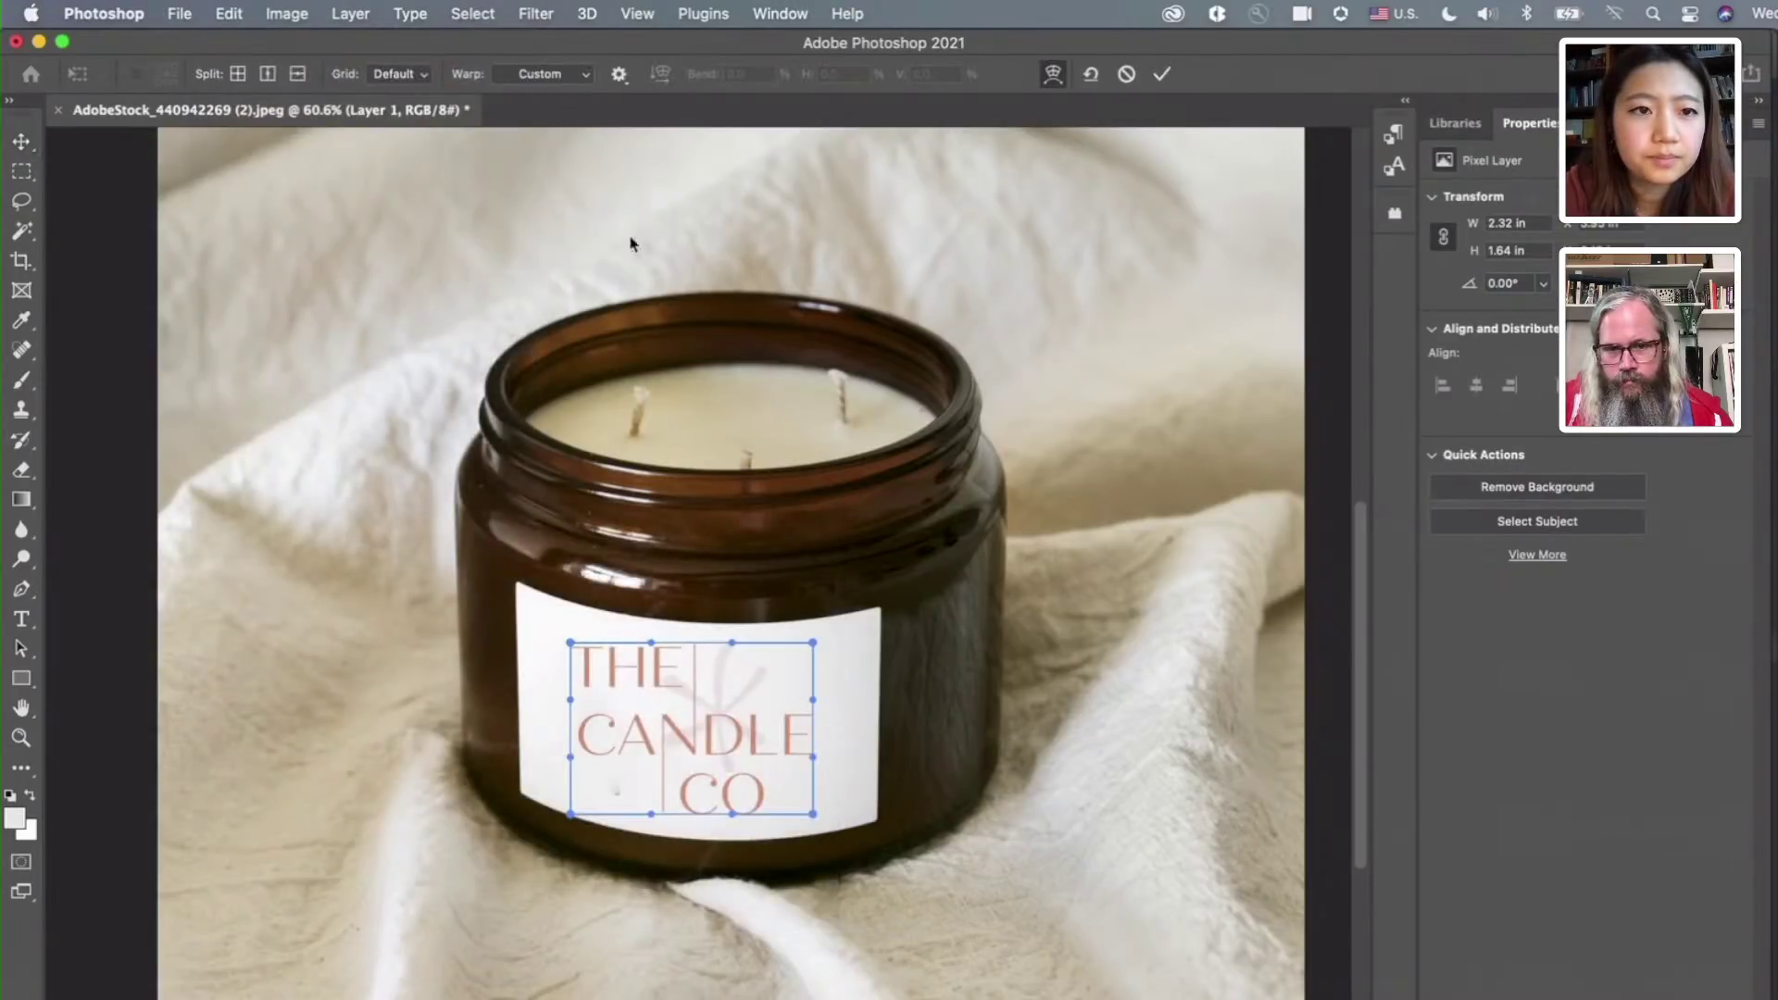
pyautogui.click(574, 76)
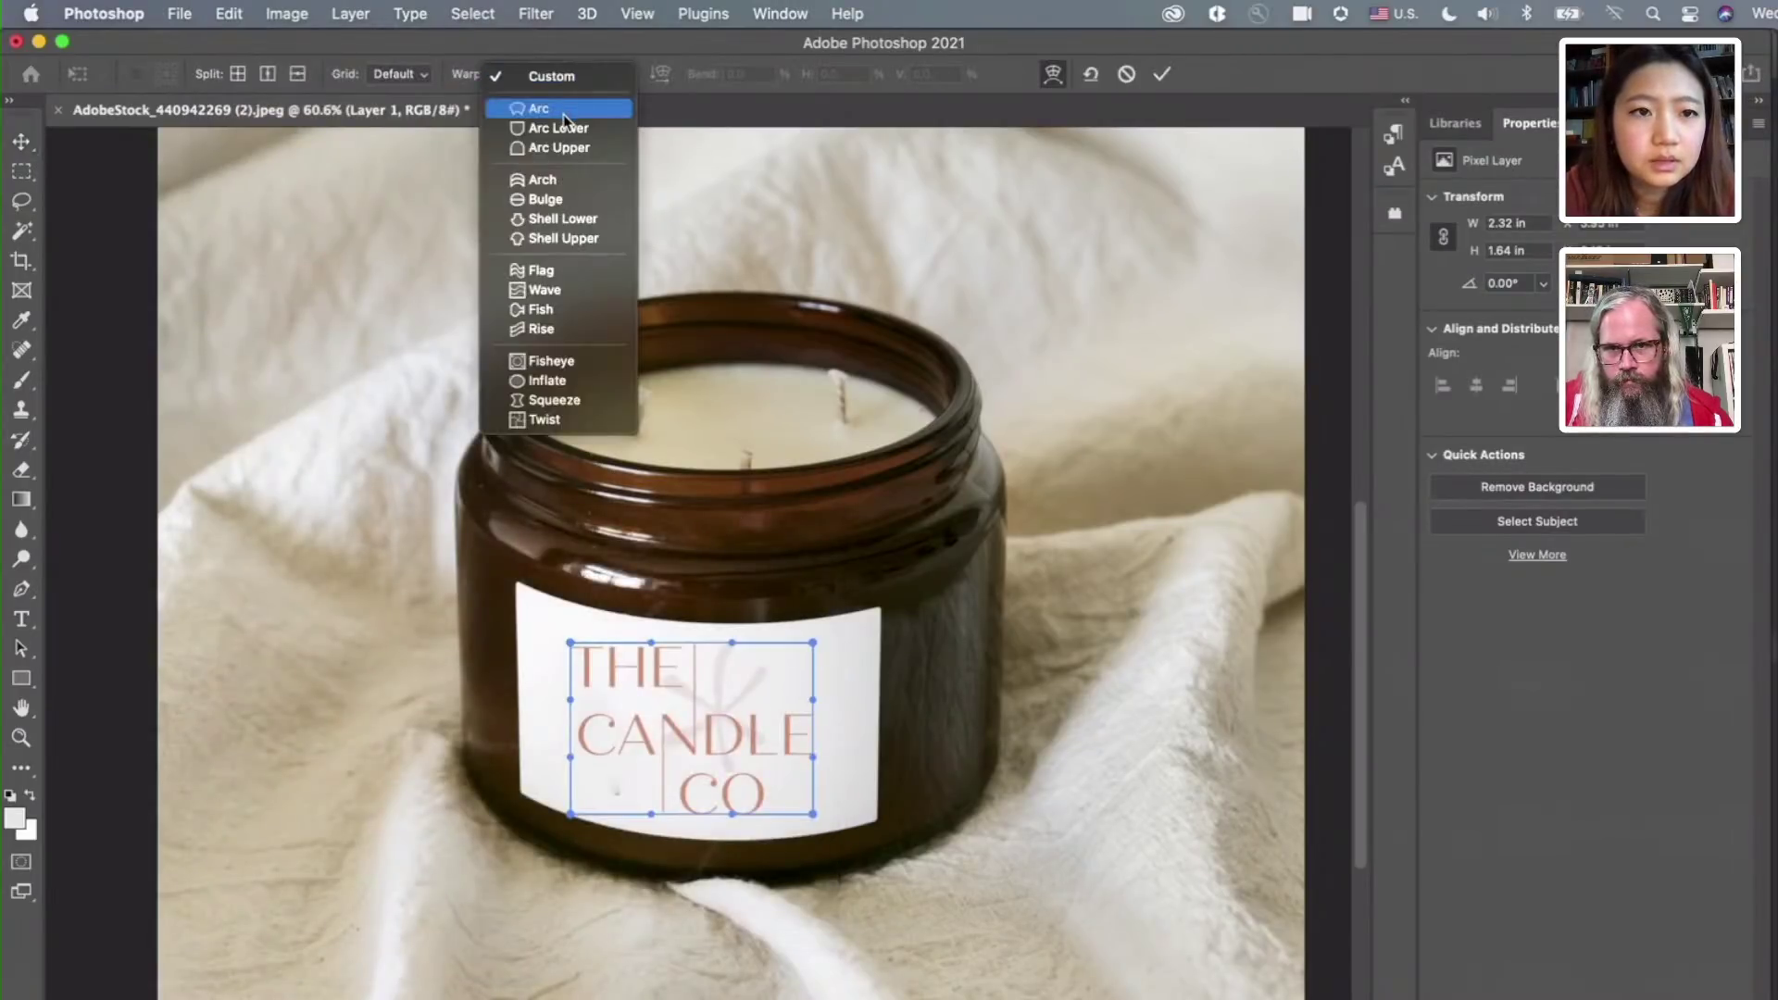
pyautogui.click(563, 112)
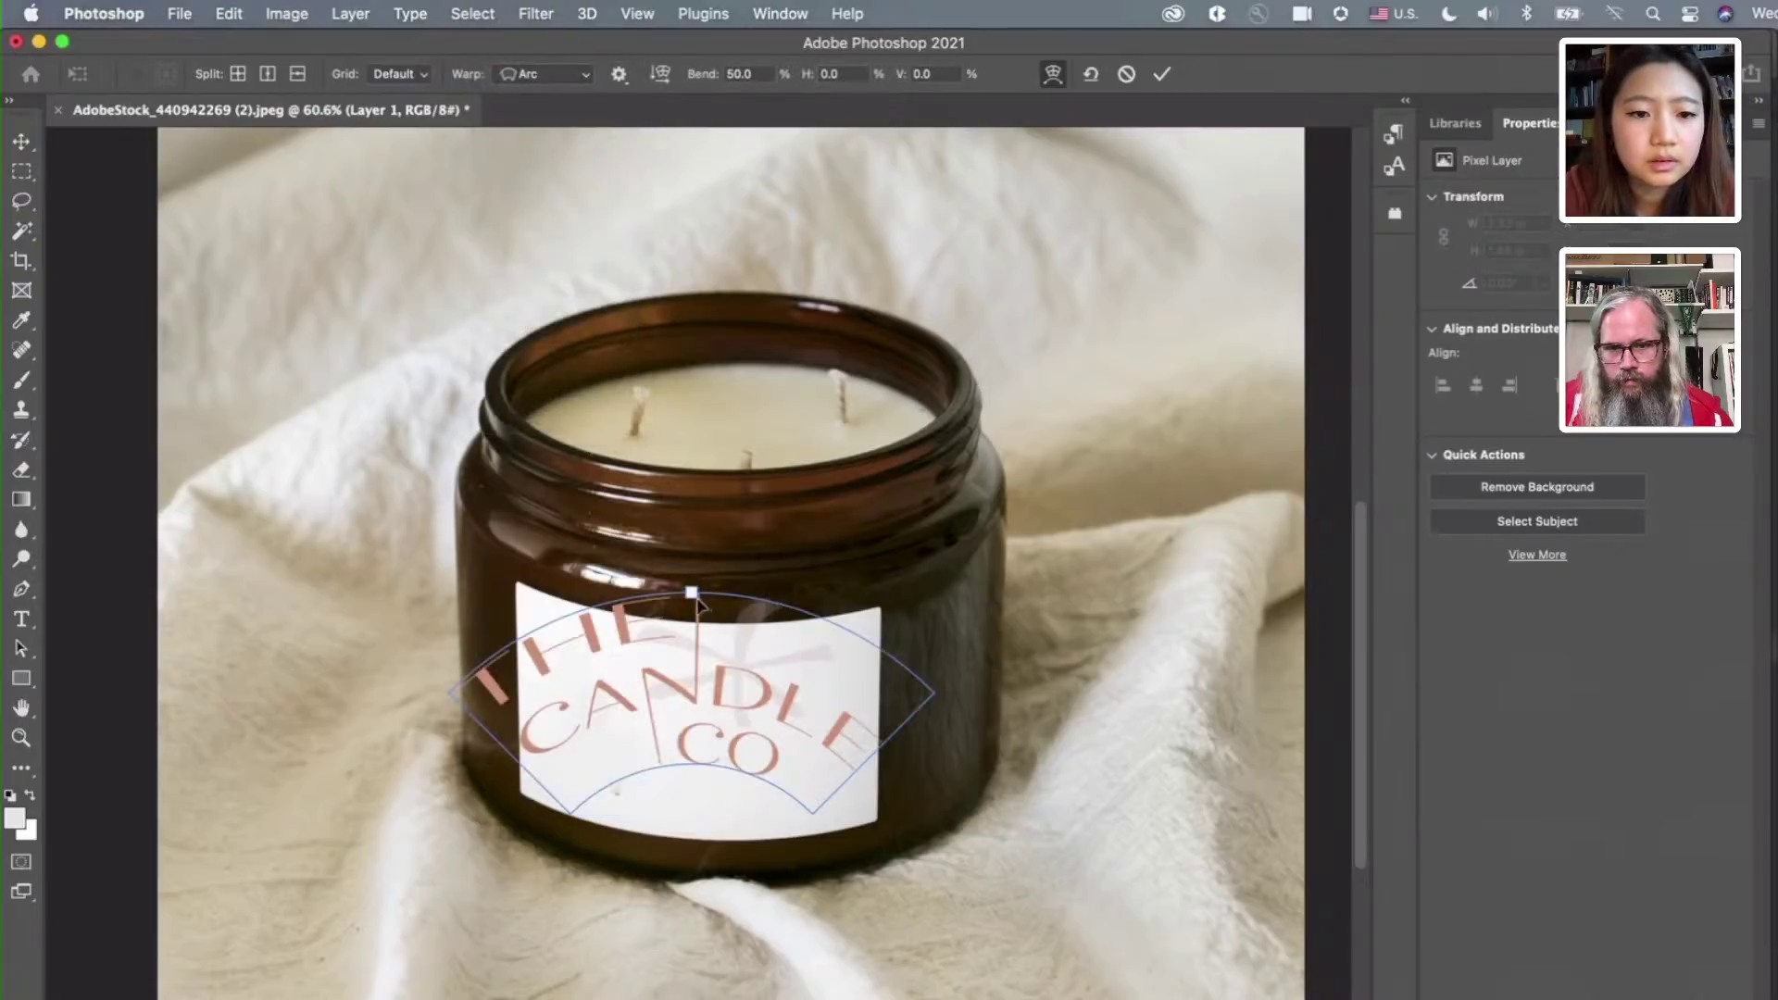
pyautogui.moveTo(693, 594); pyautogui.dragTo(673, 677)
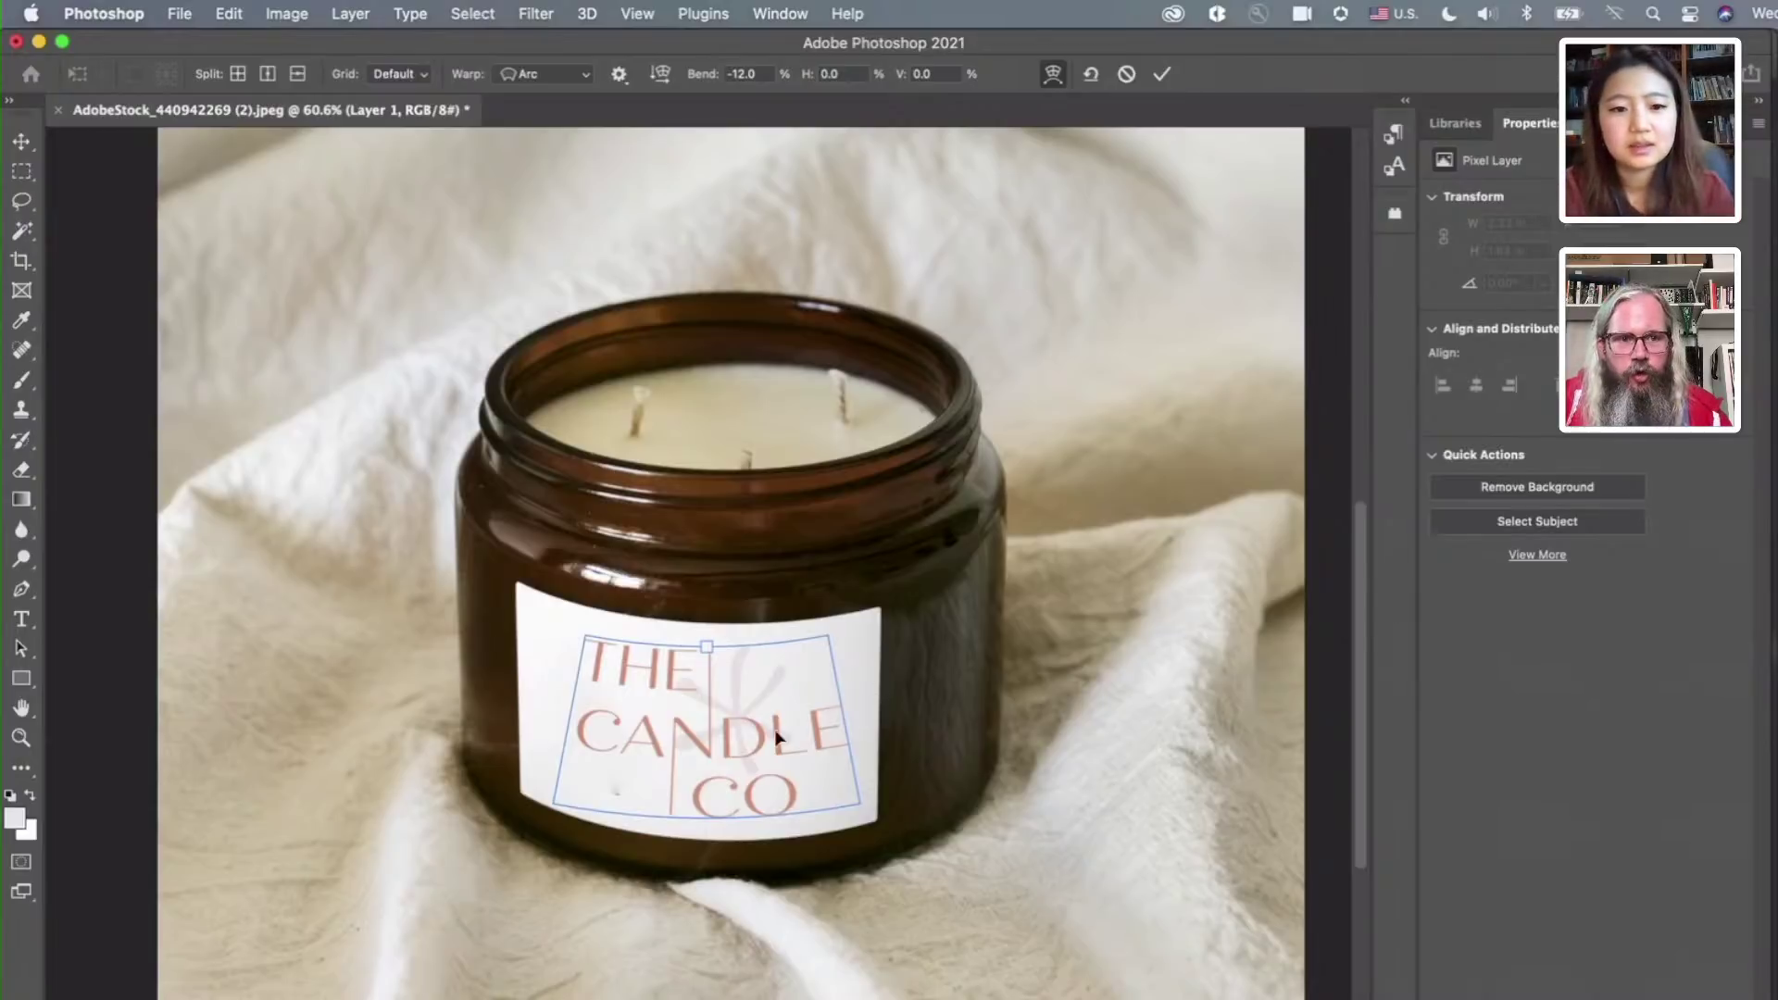
pyautogui.moveTo(745, 726); pyautogui.dragTo(736, 725)
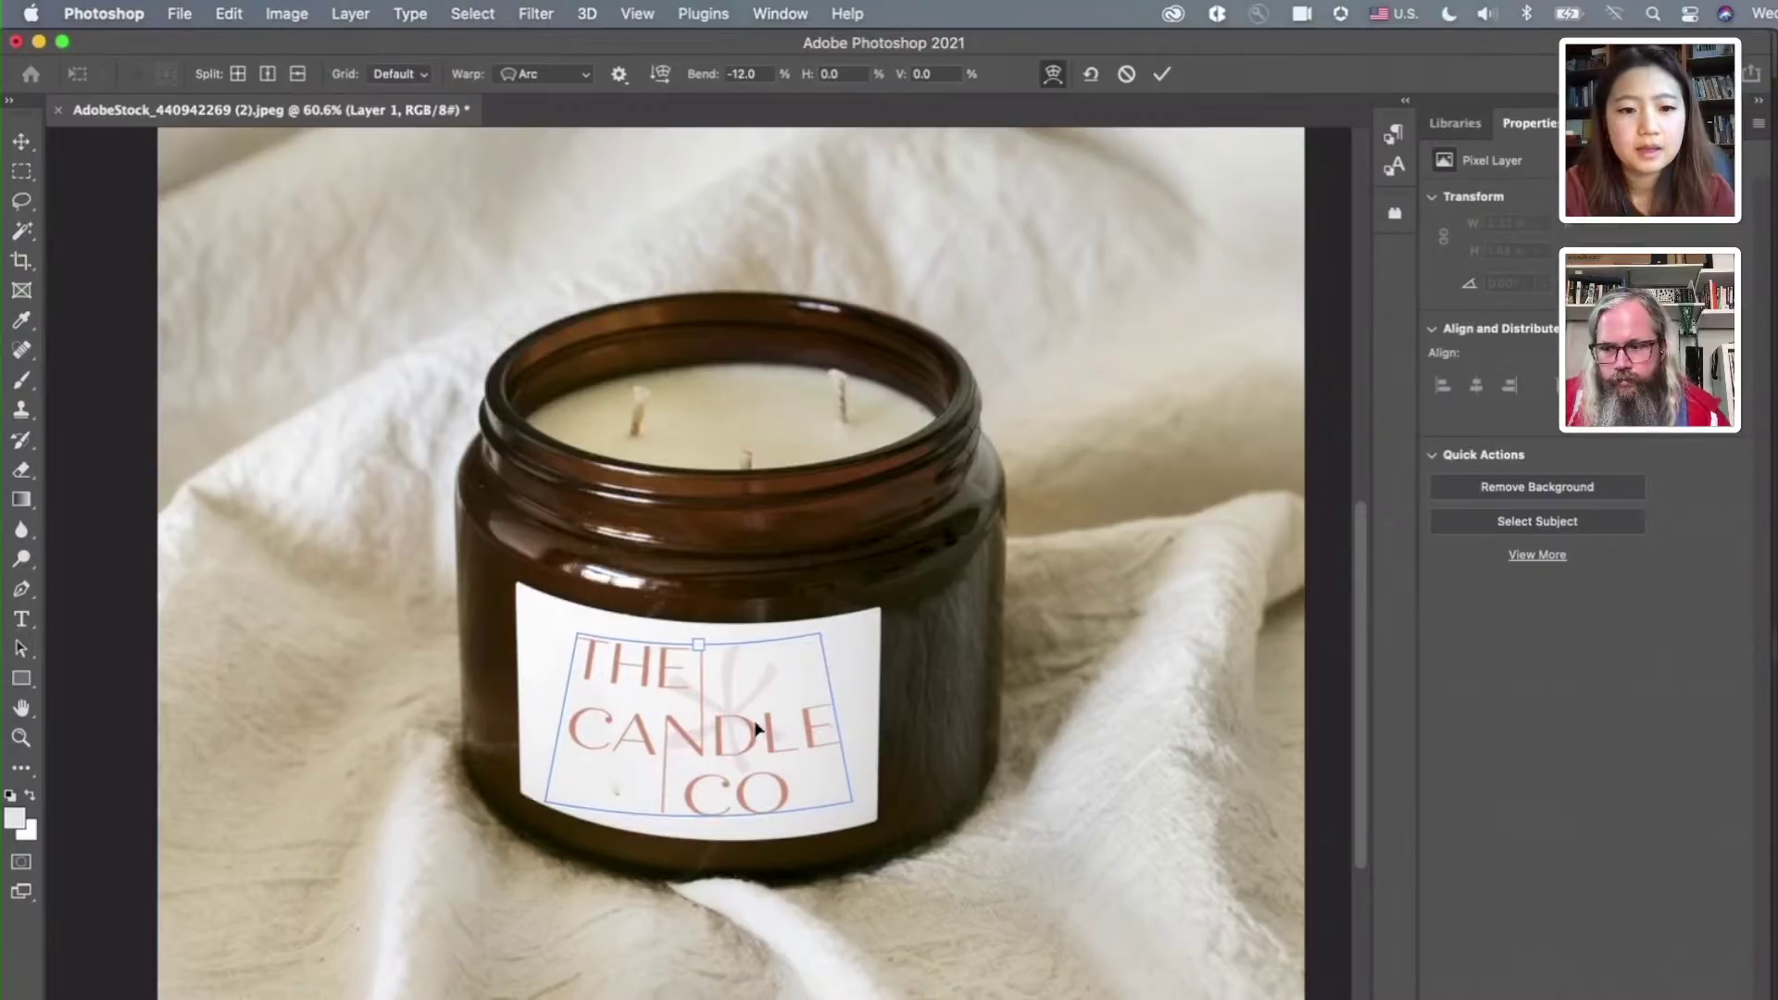
pyautogui.press('Return')
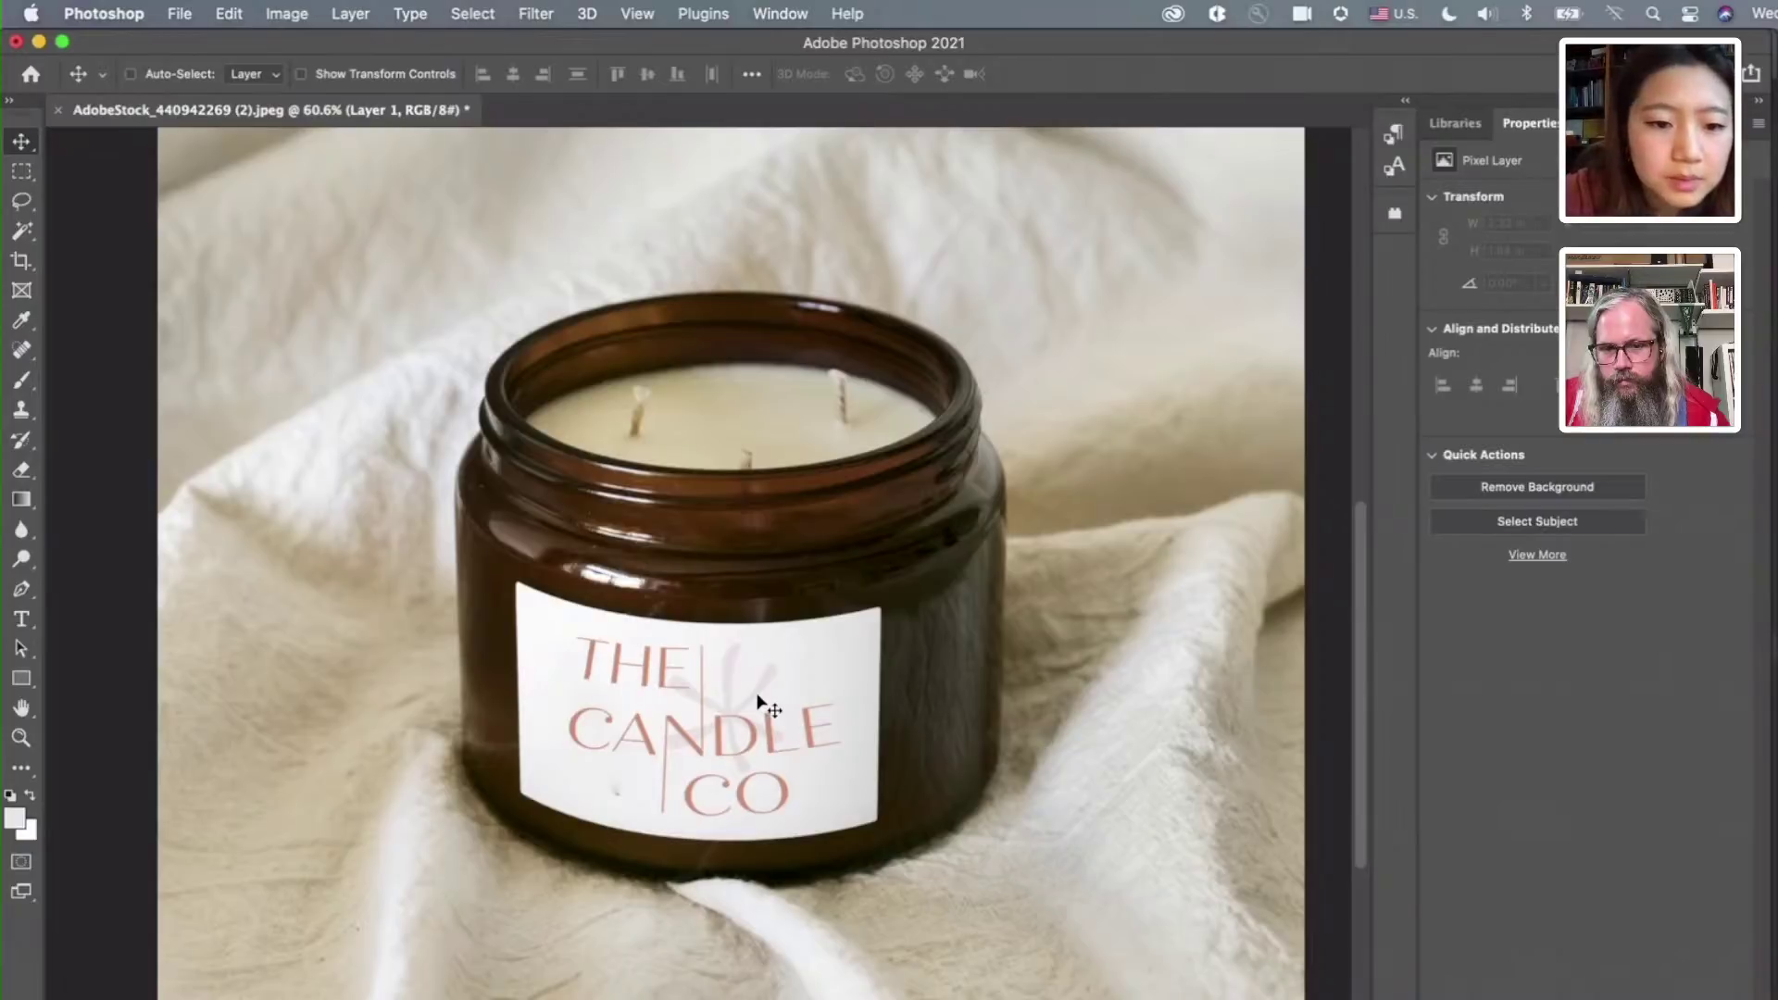
# Rotate the warped logo slightly clockwise with Free Transform and nudge it a little lower on the label
pyautogui.click(228, 13)
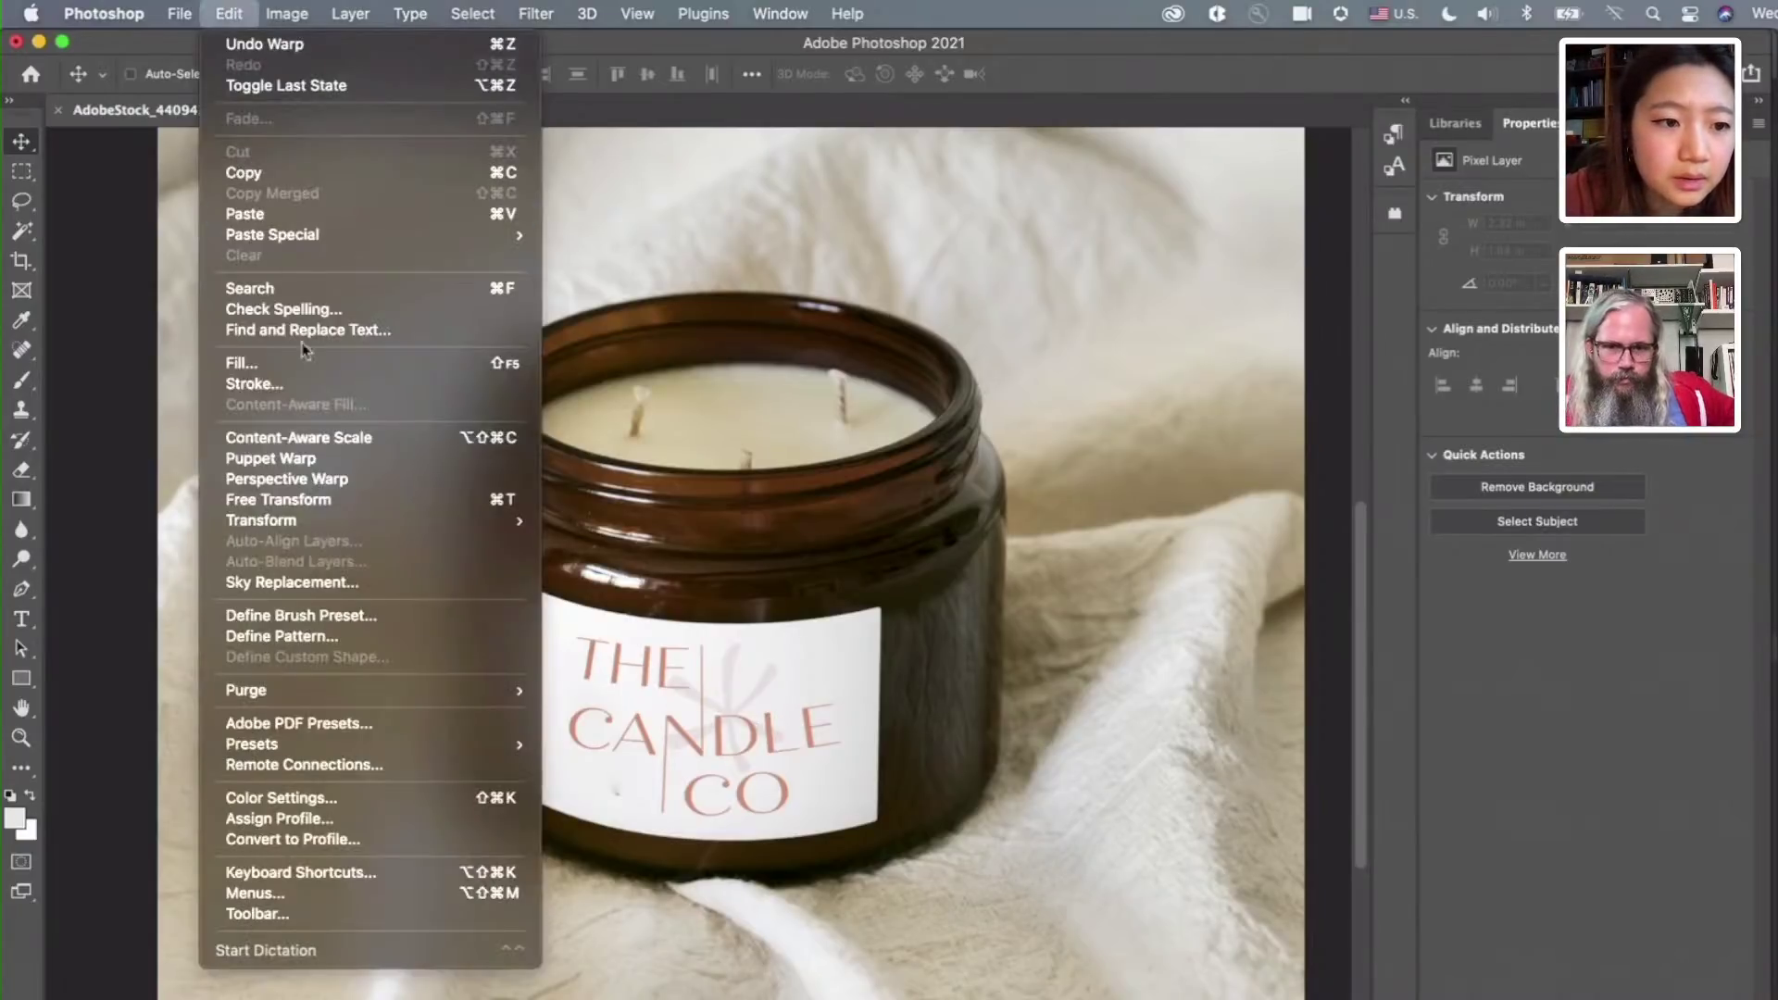
pyautogui.click(342, 501)
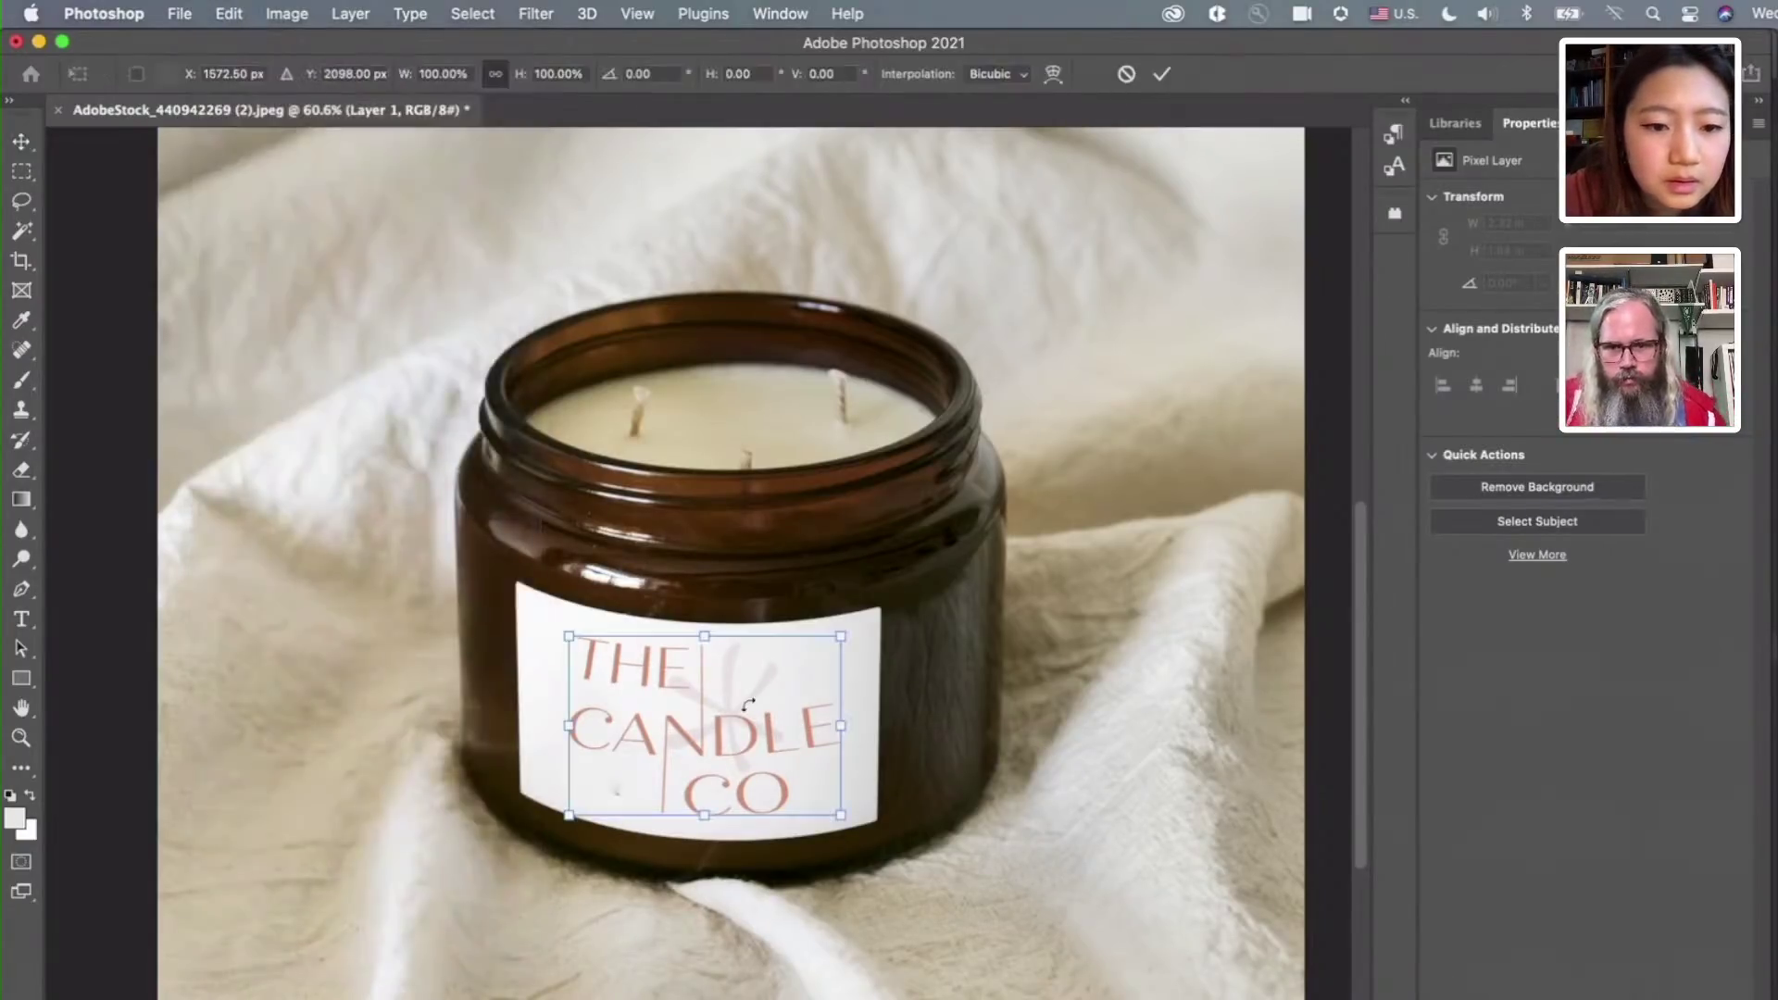
pyautogui.moveTo(857, 819); pyautogui.dragTo(851, 827)
pyautogui.click(22, 141)
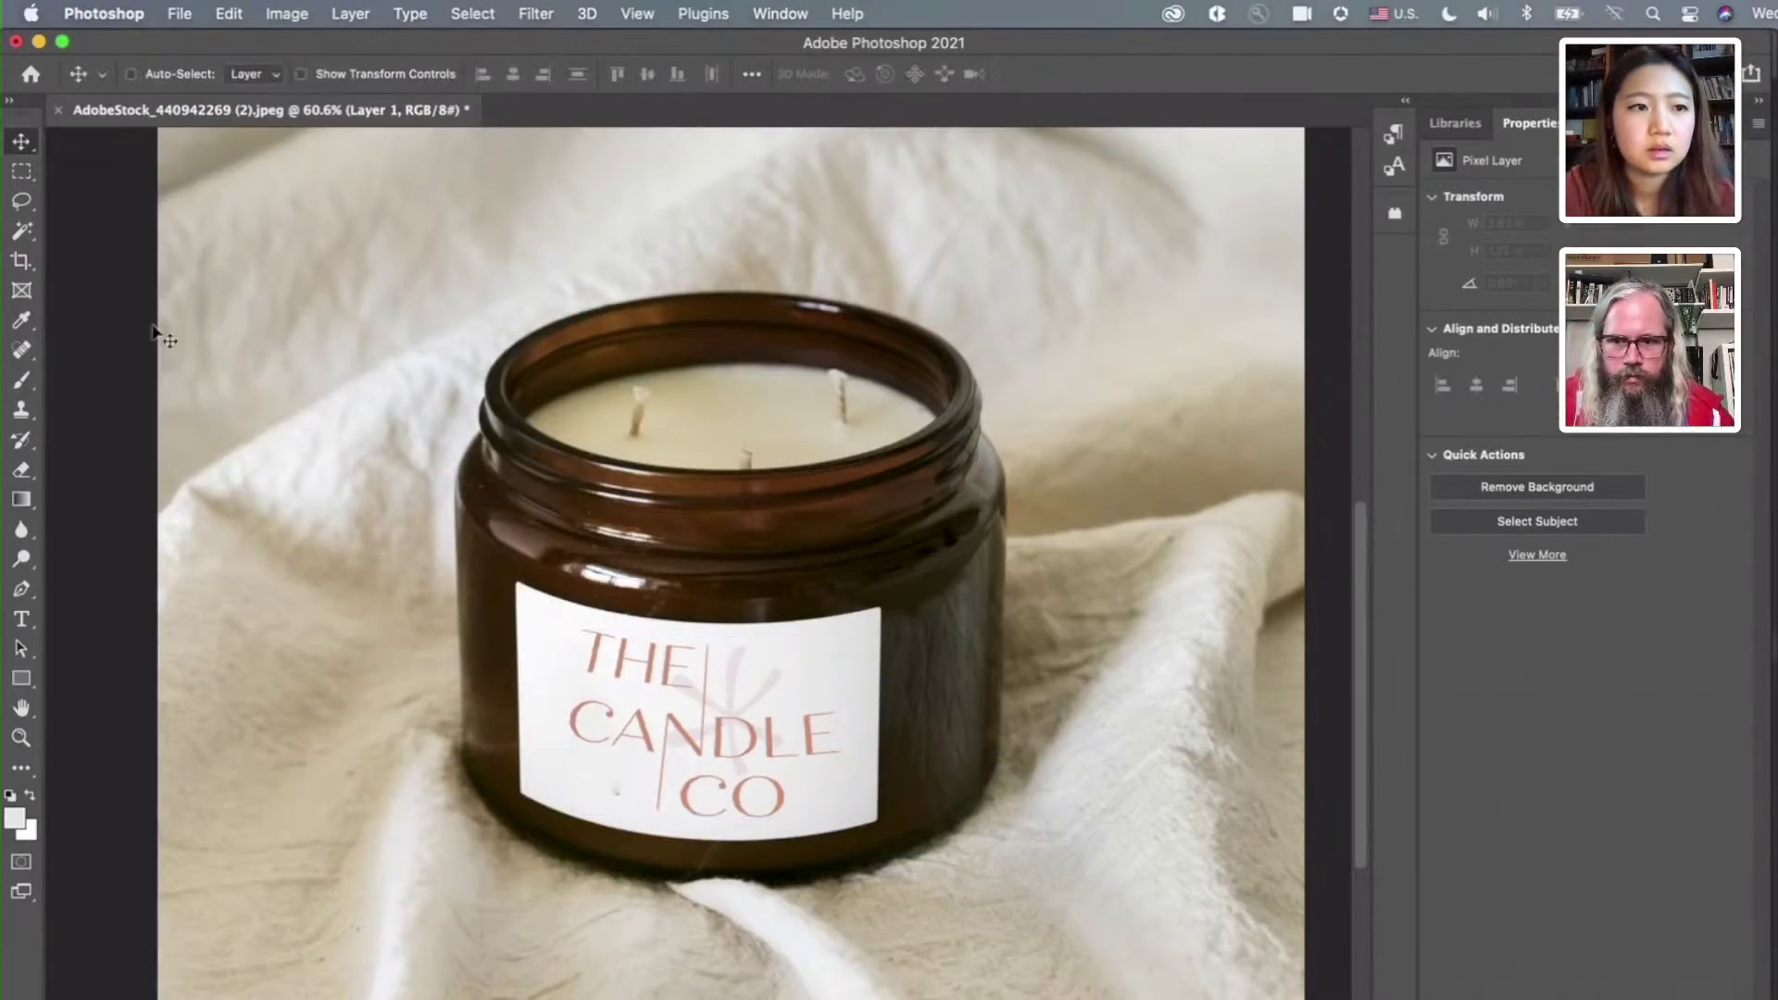
pyautogui.scroll(-1, 459, 711)
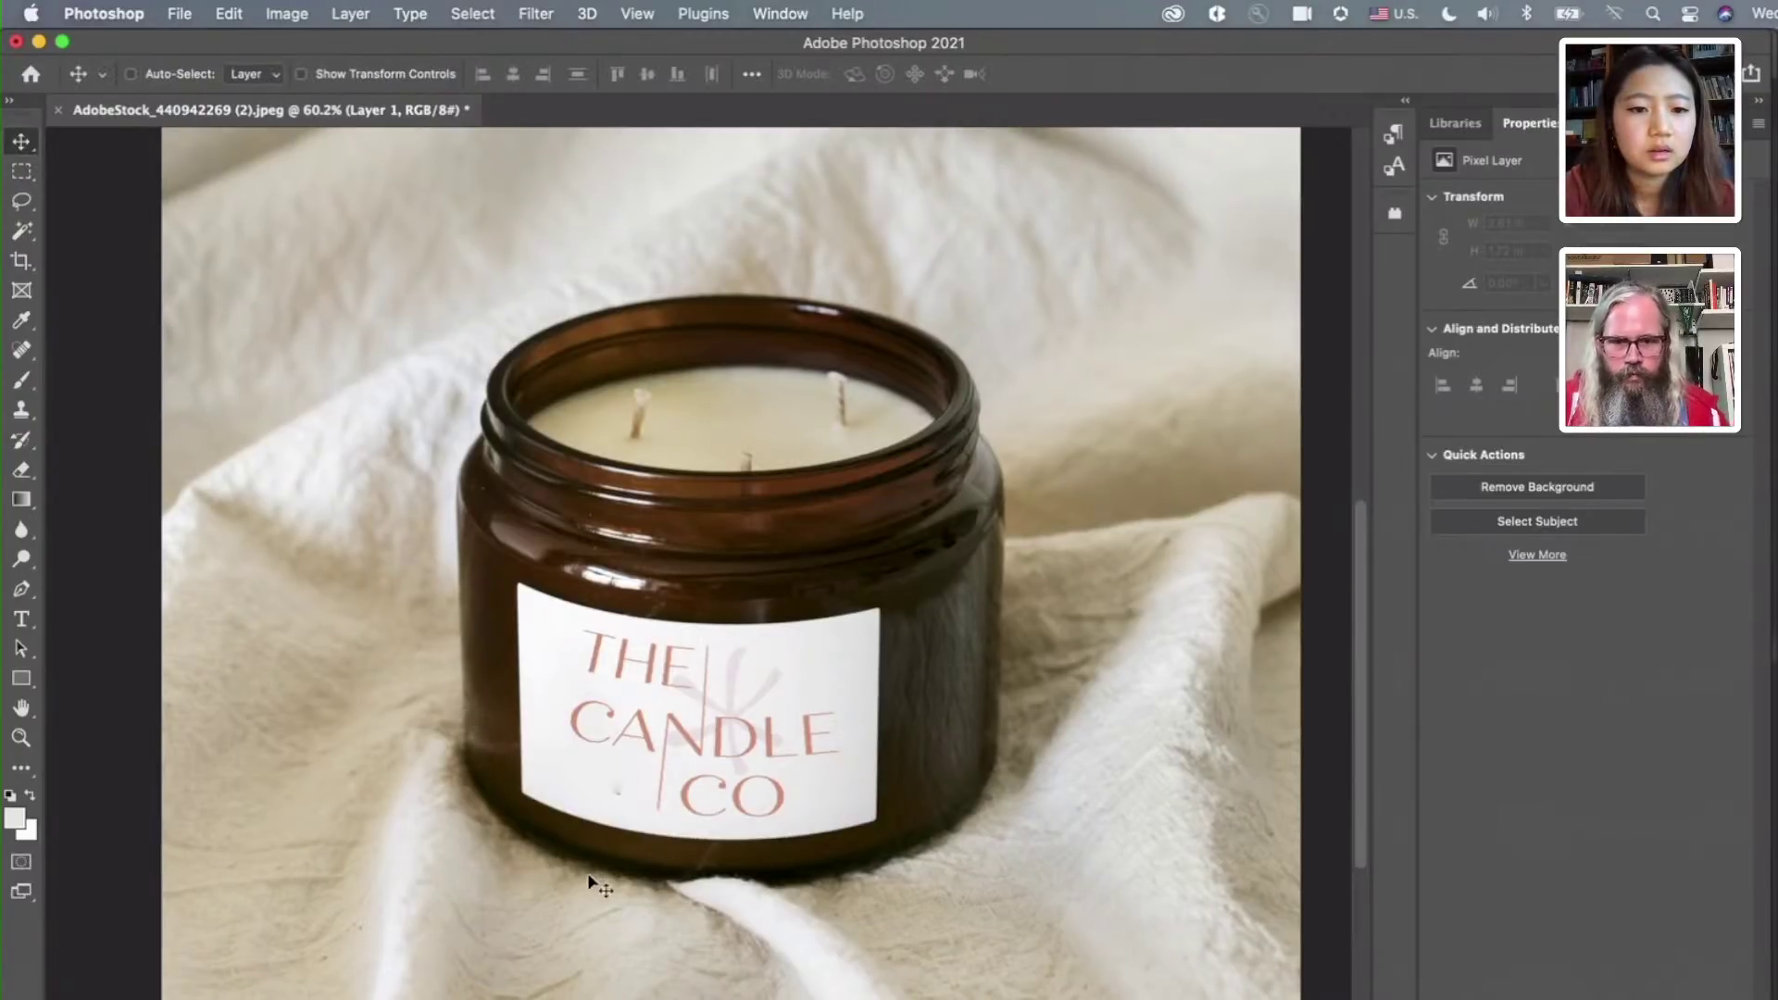
pyautogui.moveTo(649, 678); pyautogui.dragTo(649, 683)
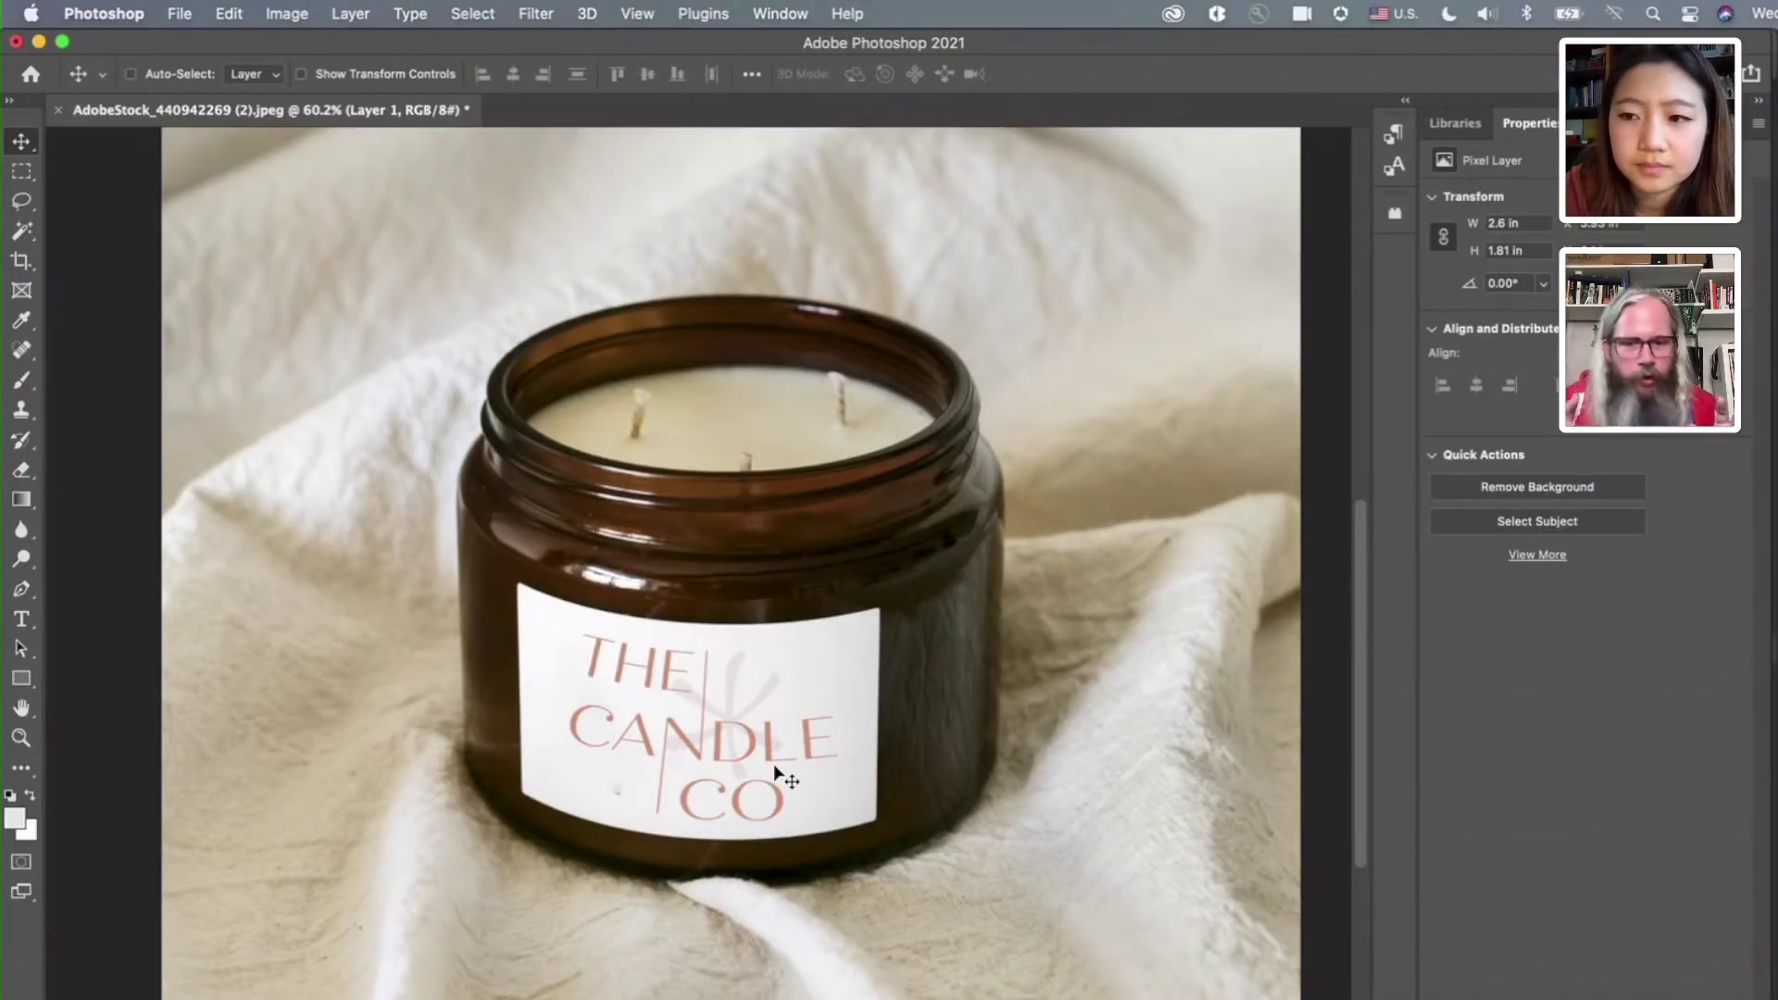
pyautogui.scroll(-3, 774, 763)
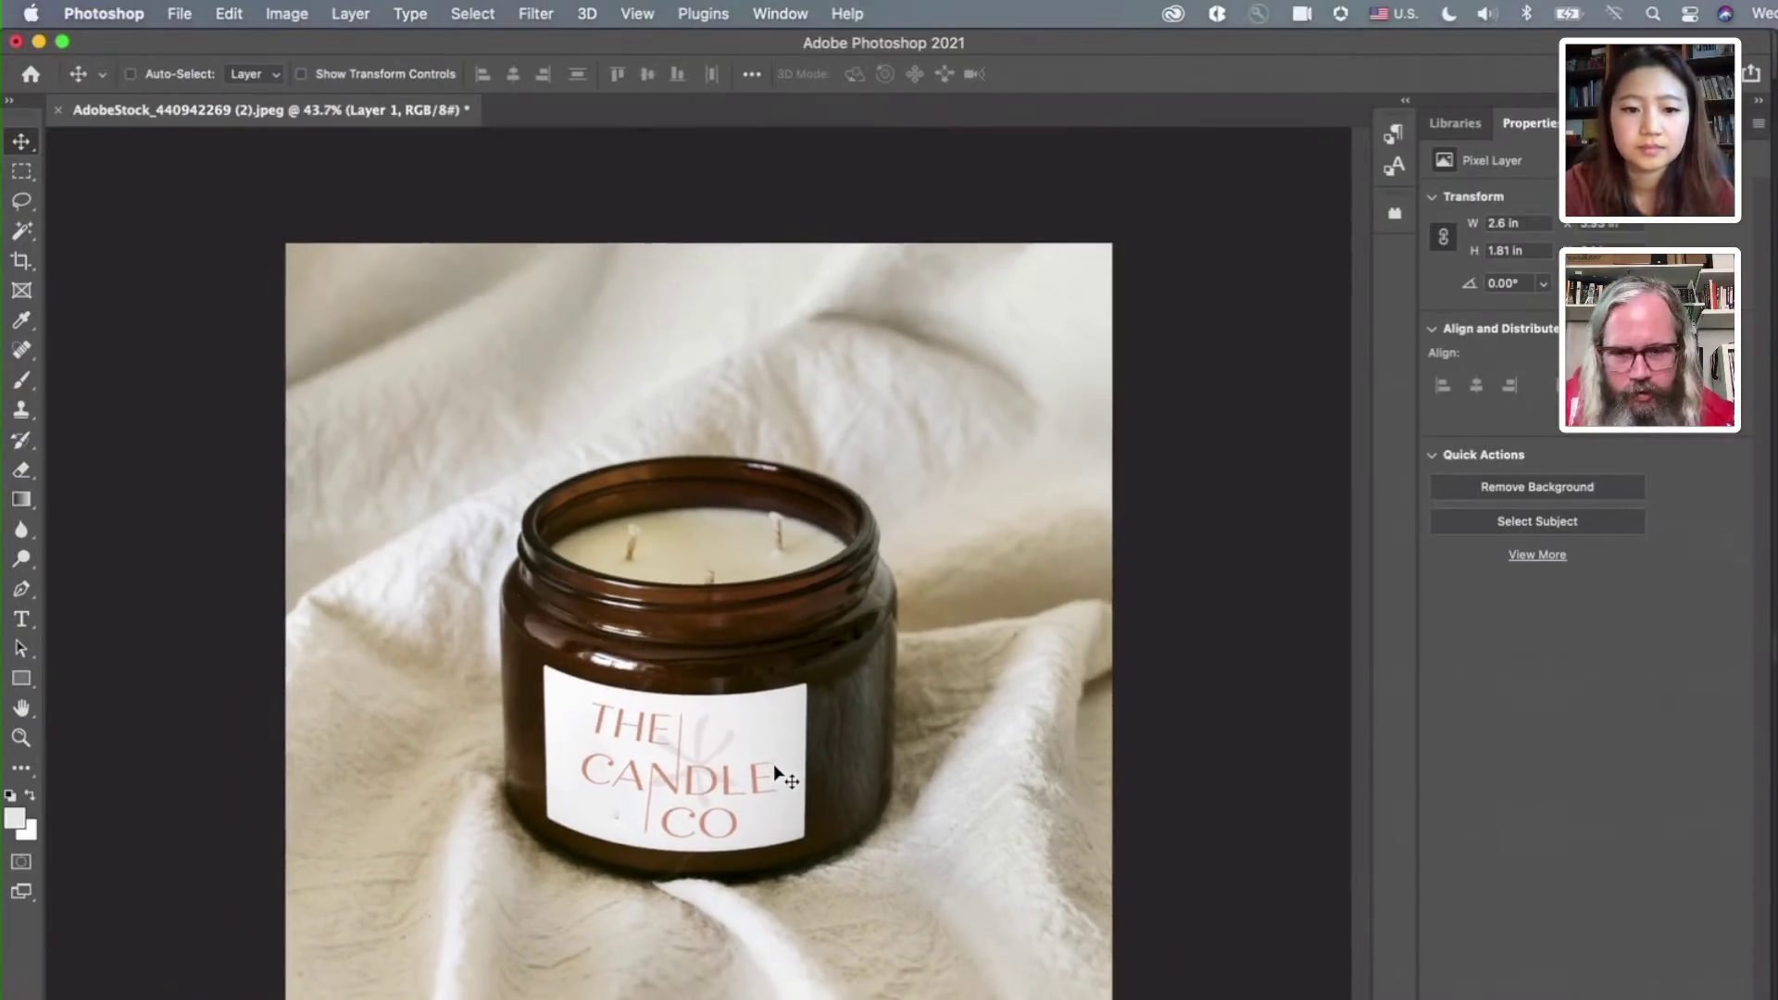
pyautogui.scroll(-2, 775, 763)
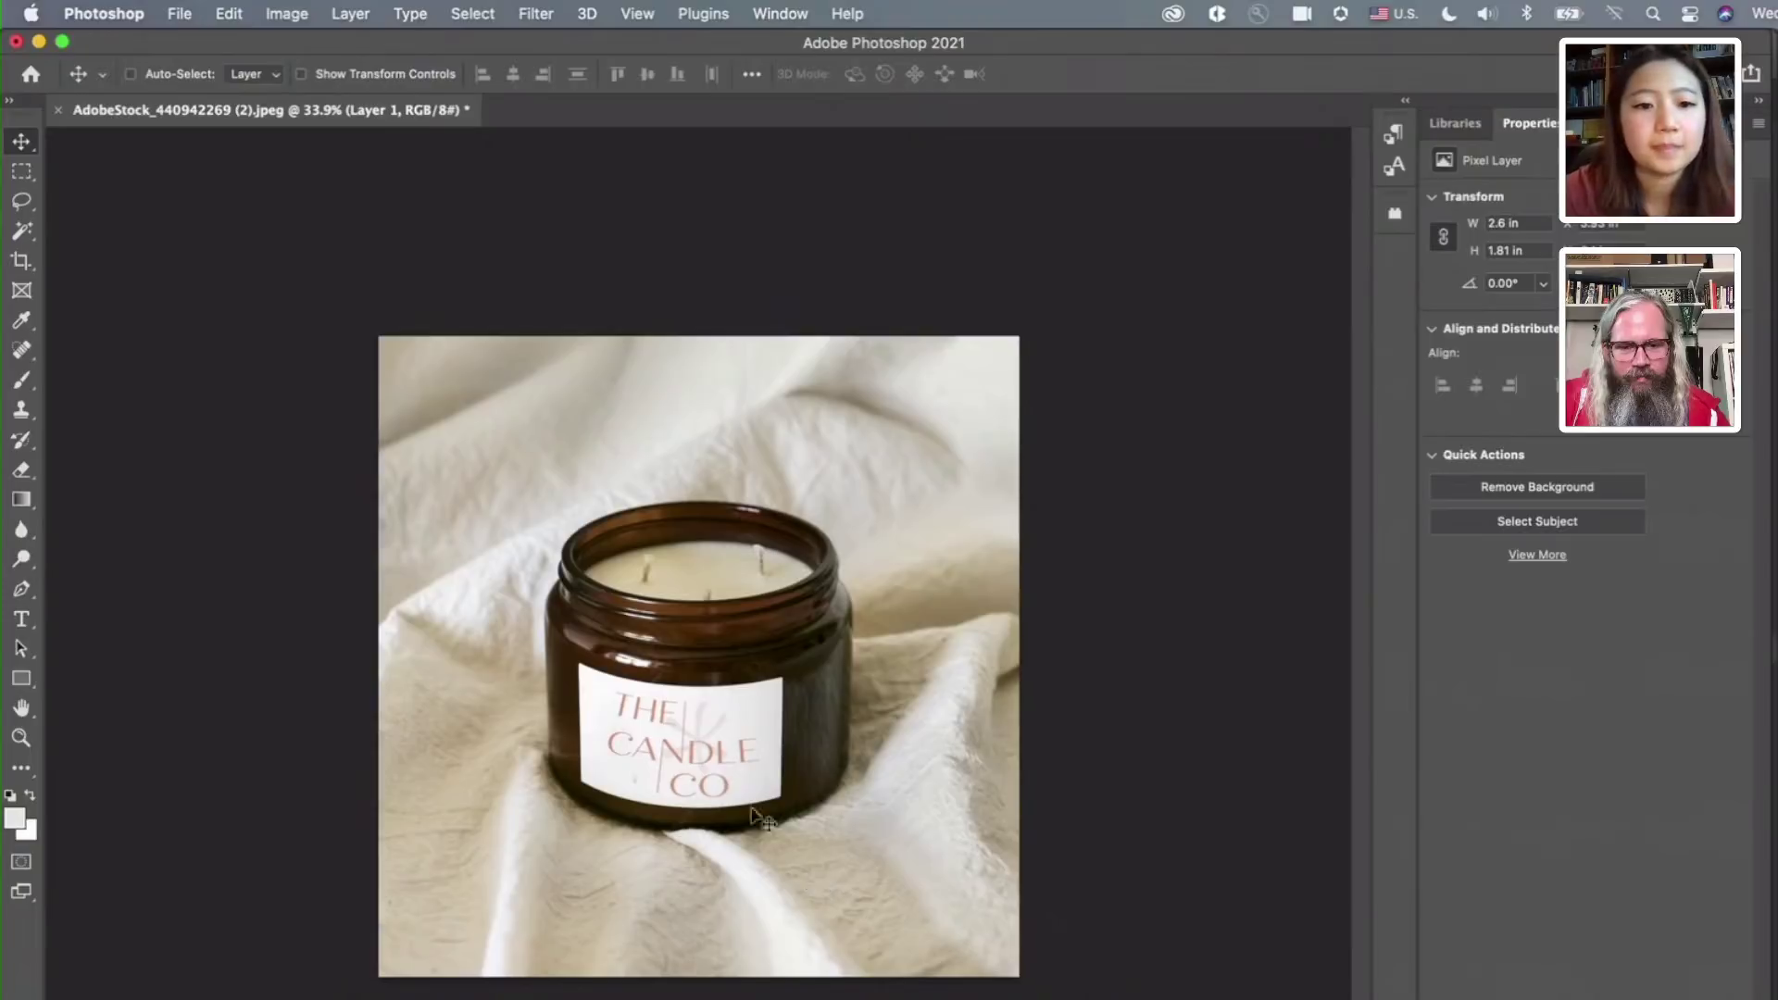
pyautogui.scroll(1, 704, 776)
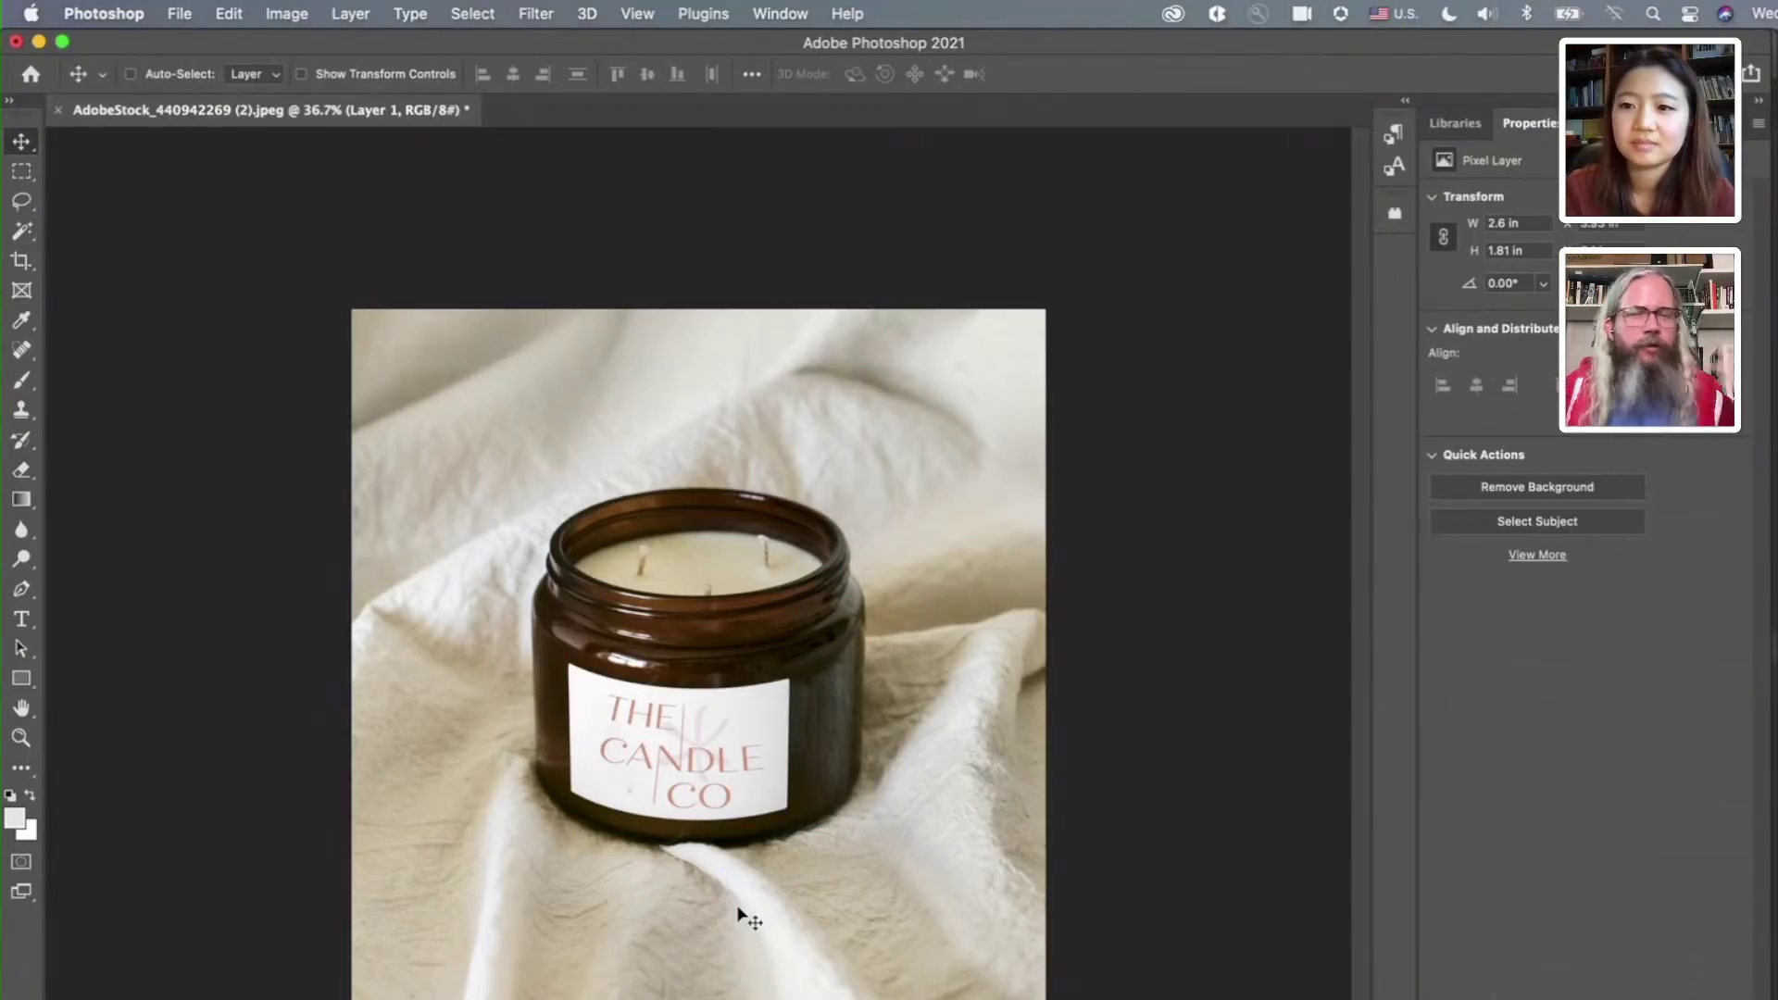
# Switch to Illustrator and nudge the upper stacked logo's asterisk slightly left, closer to the vertical line beside THE
pyautogui.press('super+Tab')
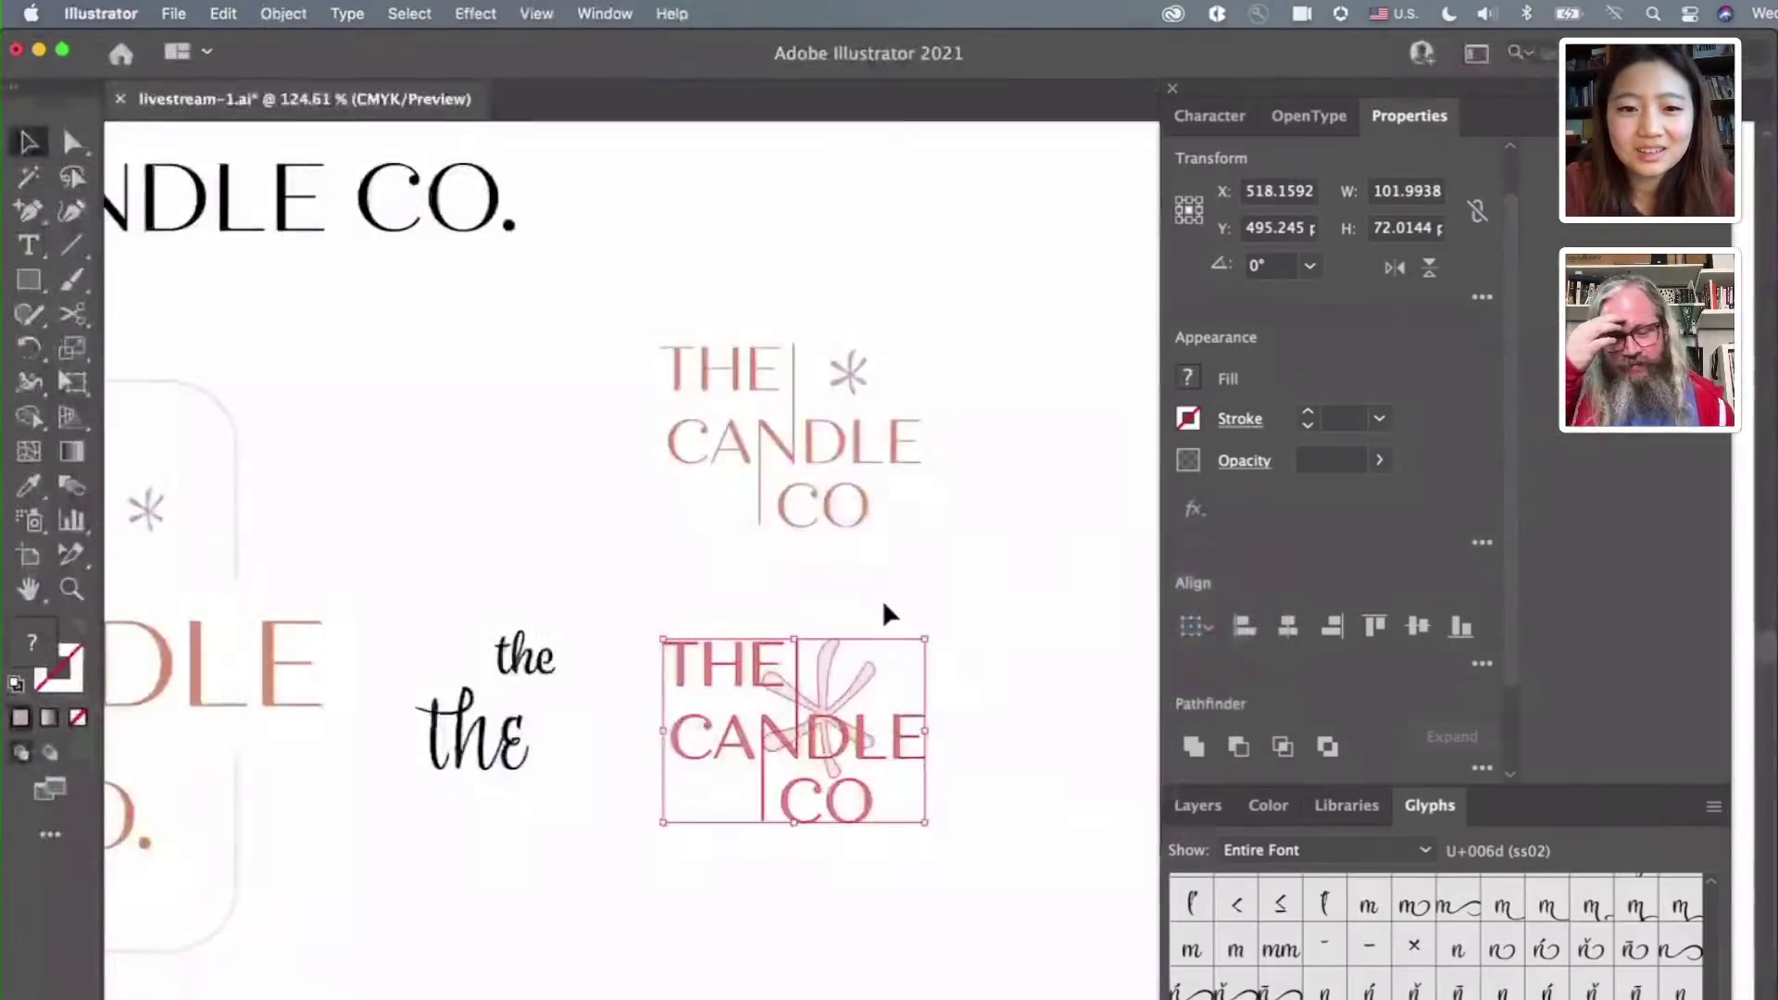
pyautogui.click(945, 585)
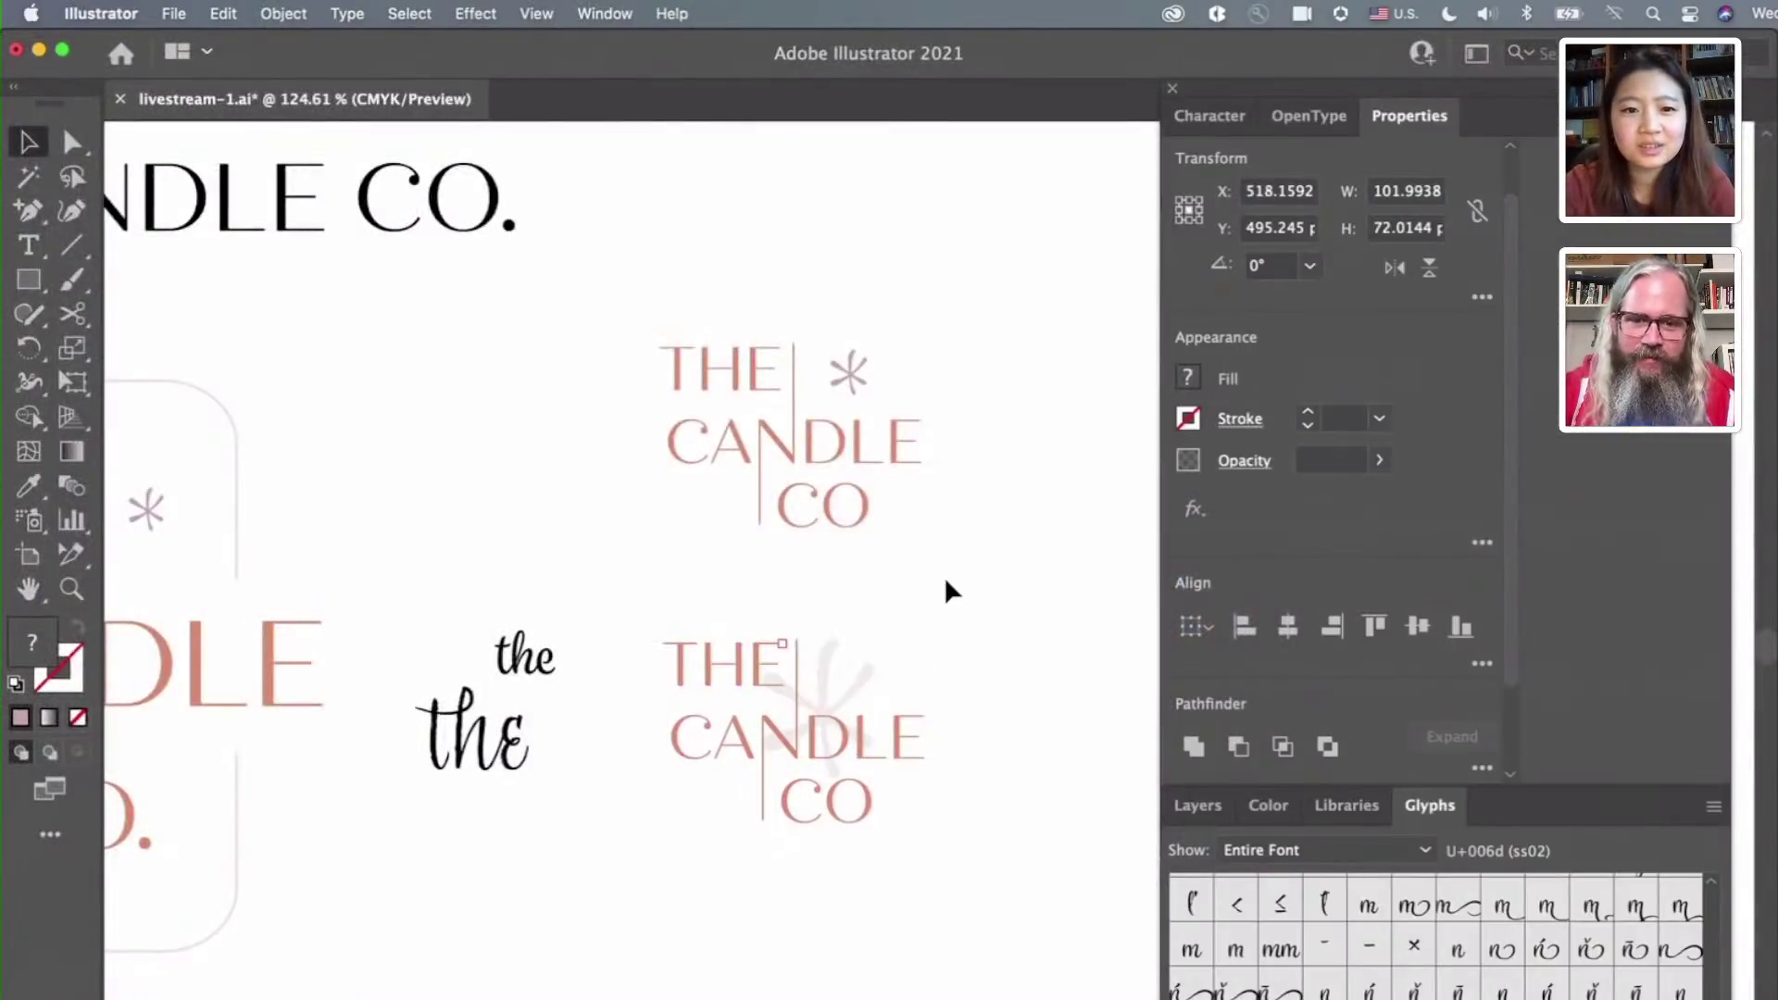
pyautogui.click(839, 379)
pyautogui.click(970, 644)
pyautogui.click(826, 683)
pyautogui.click(889, 637)
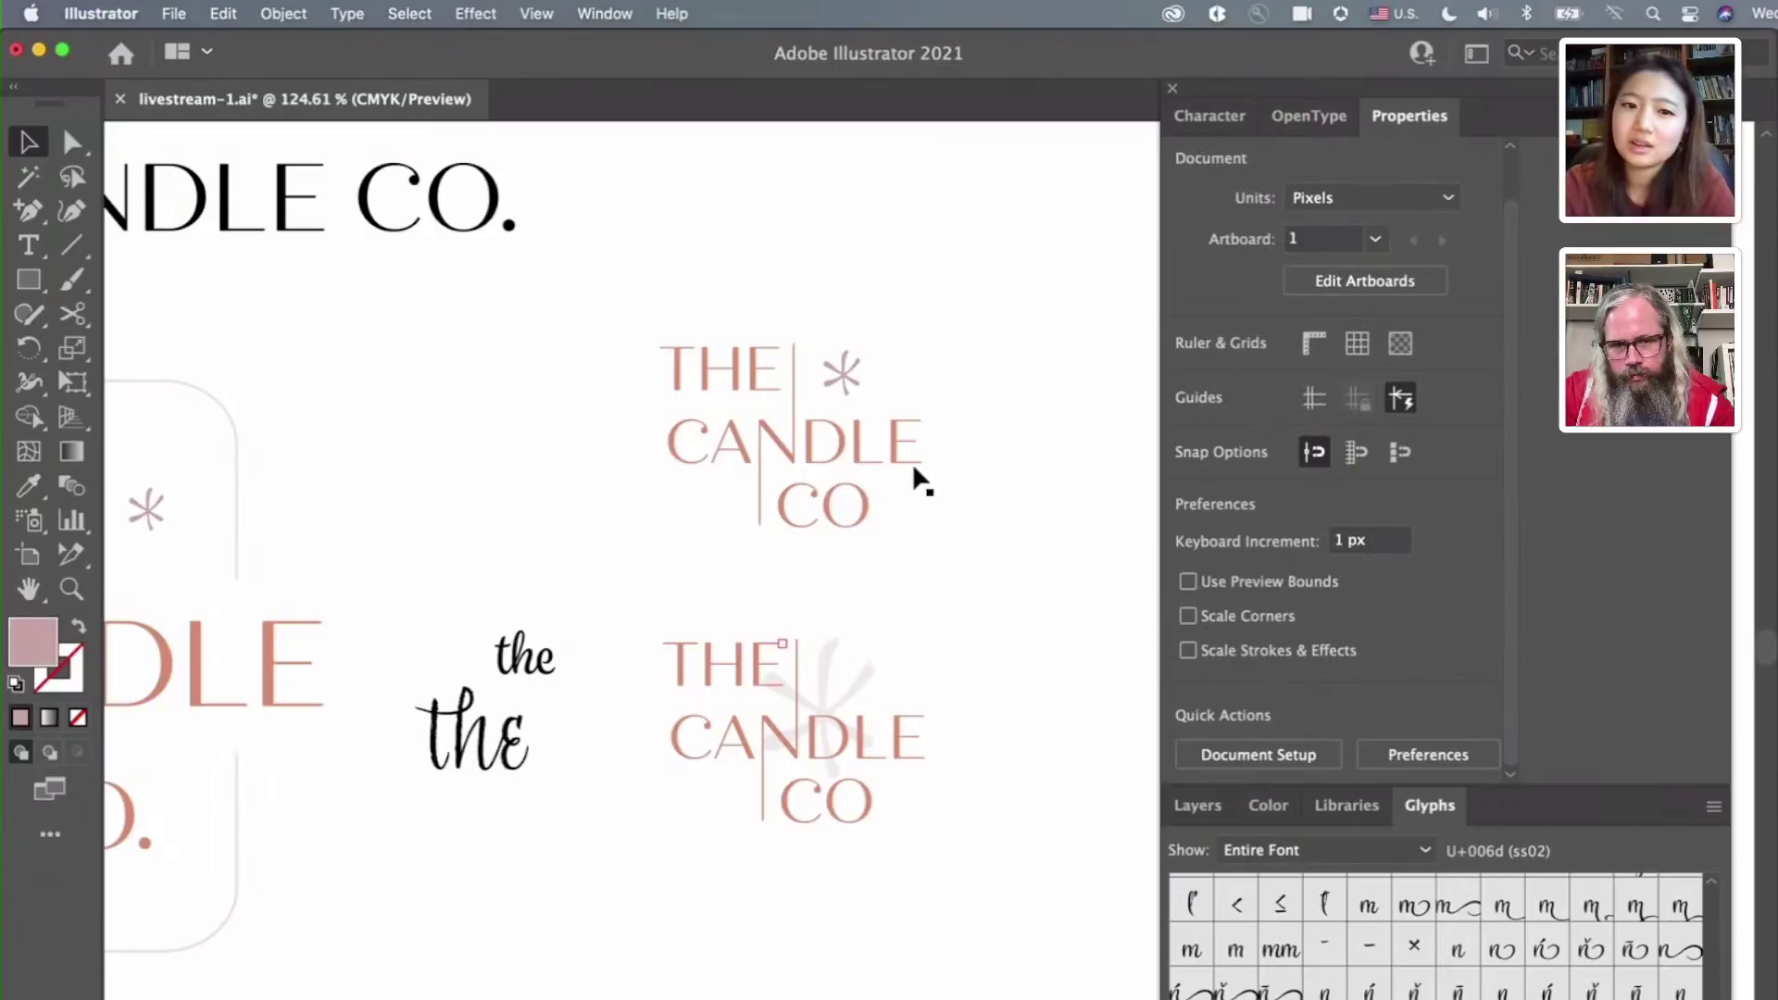
pyautogui.scroll(2, 837, 377)
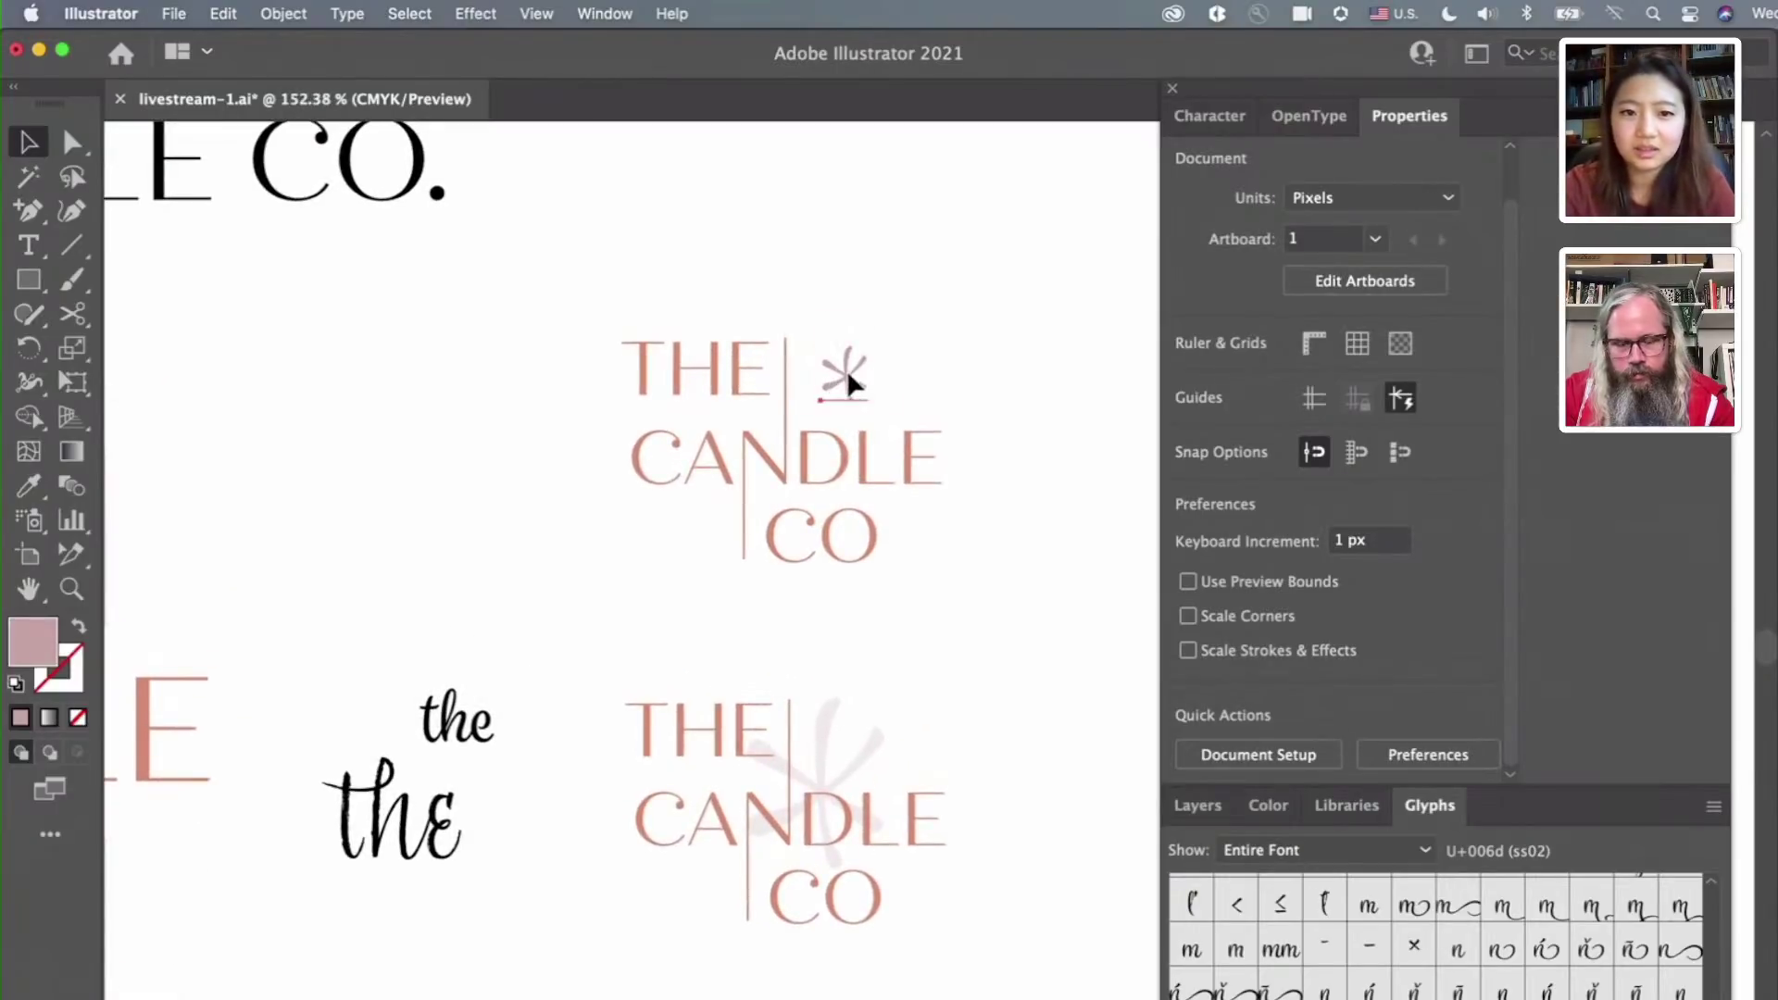
pyautogui.click(847, 377)
pyautogui.moveTo(821, 373); pyautogui.dragTo(817, 373)
pyautogui.click(974, 387)
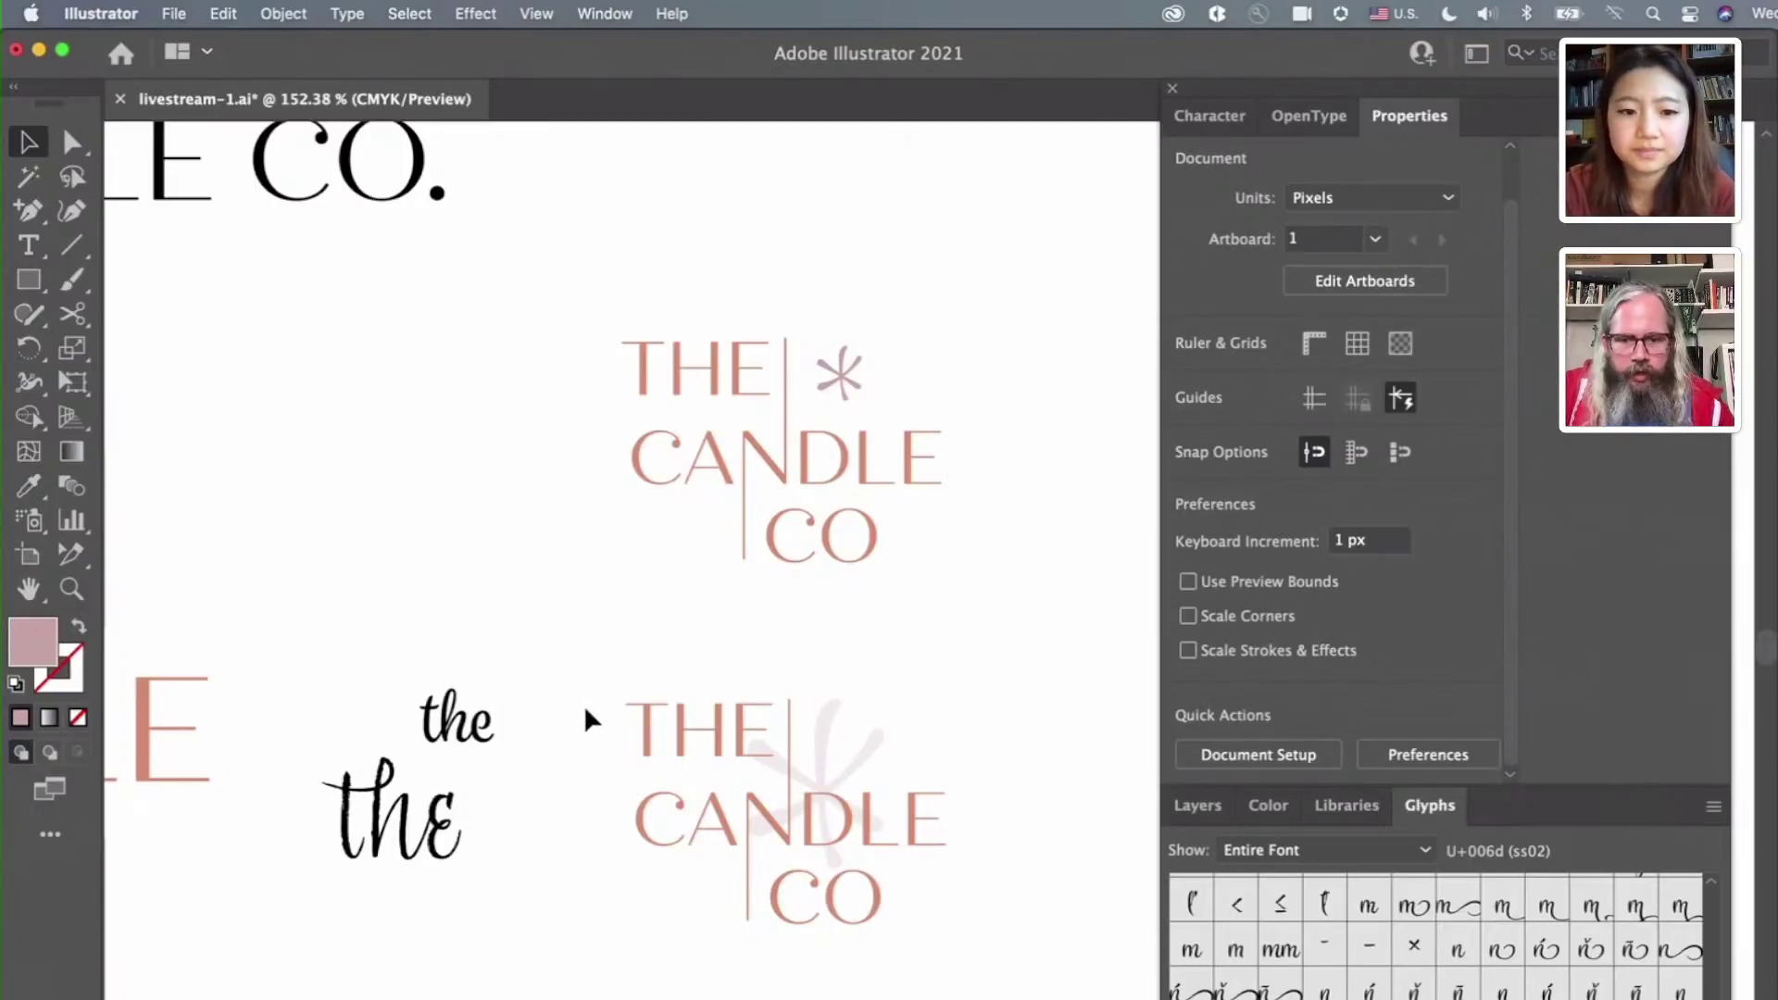
# Recolour the letters and vertical lines of the lower stacked logo to the darker terracotta ba6a4a, excluding the faint asterisk
pyautogui.moveTo(607, 701); pyautogui.dragTo(744, 771)
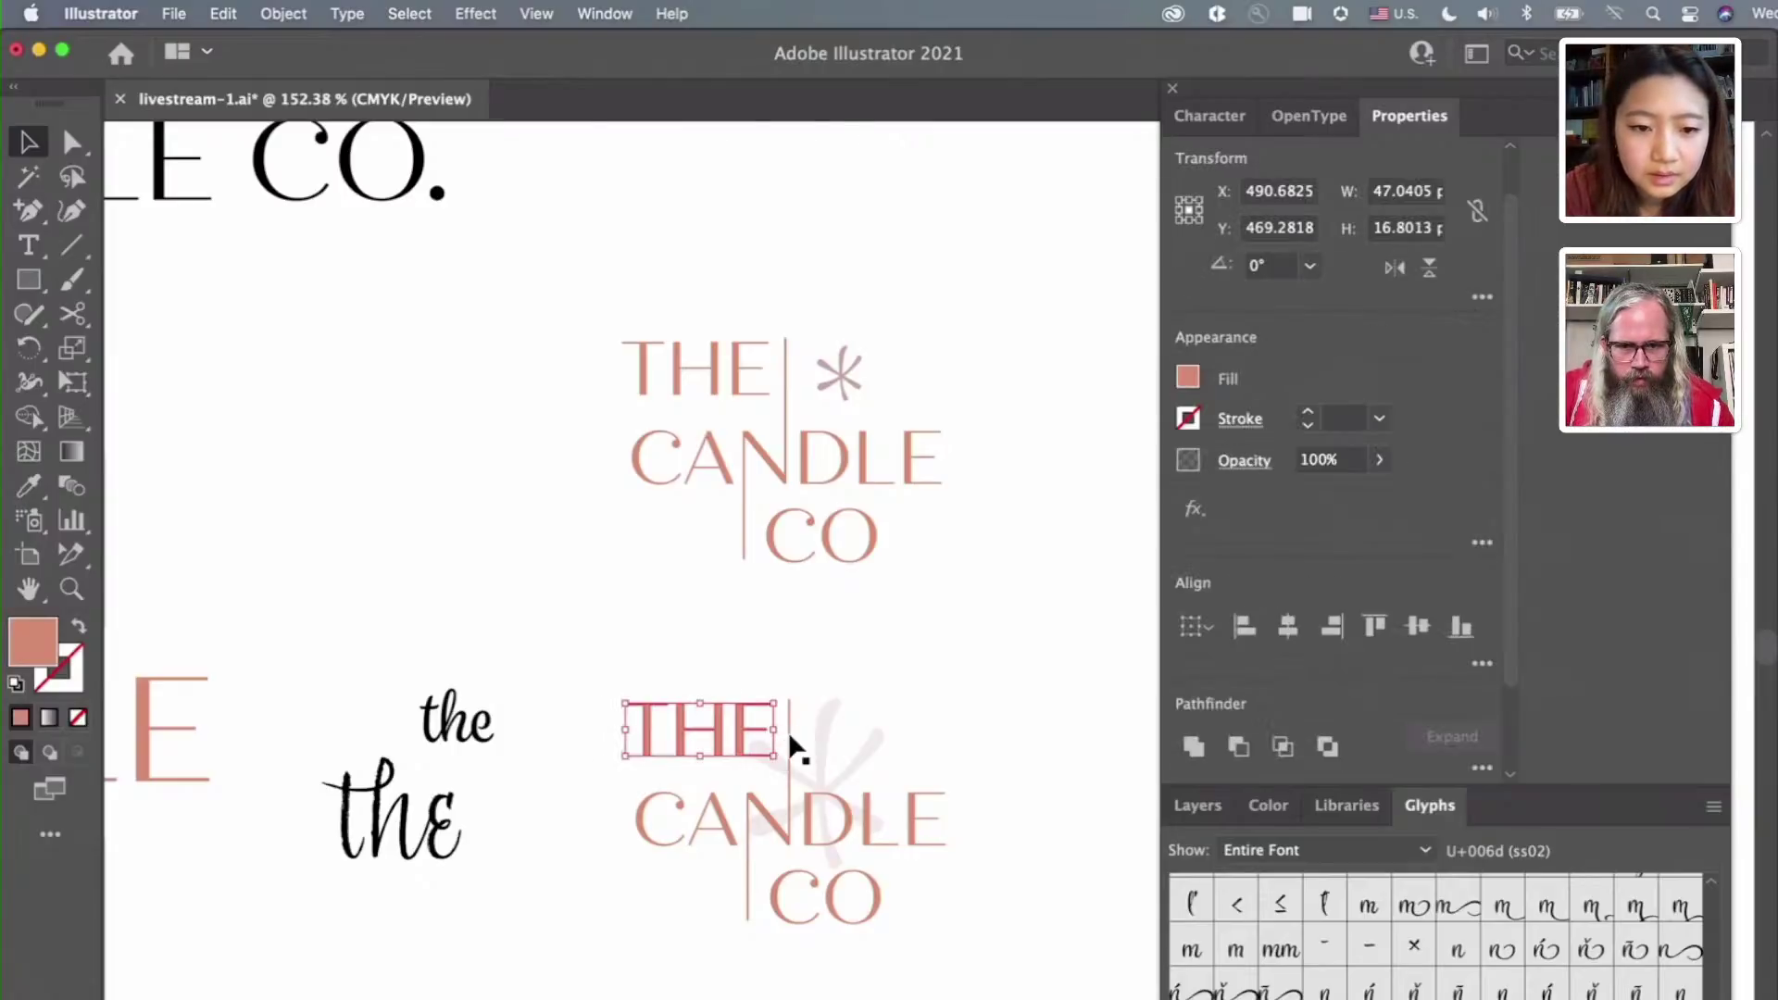
pyautogui.moveTo(607, 831); pyautogui.dragTo(741, 839)
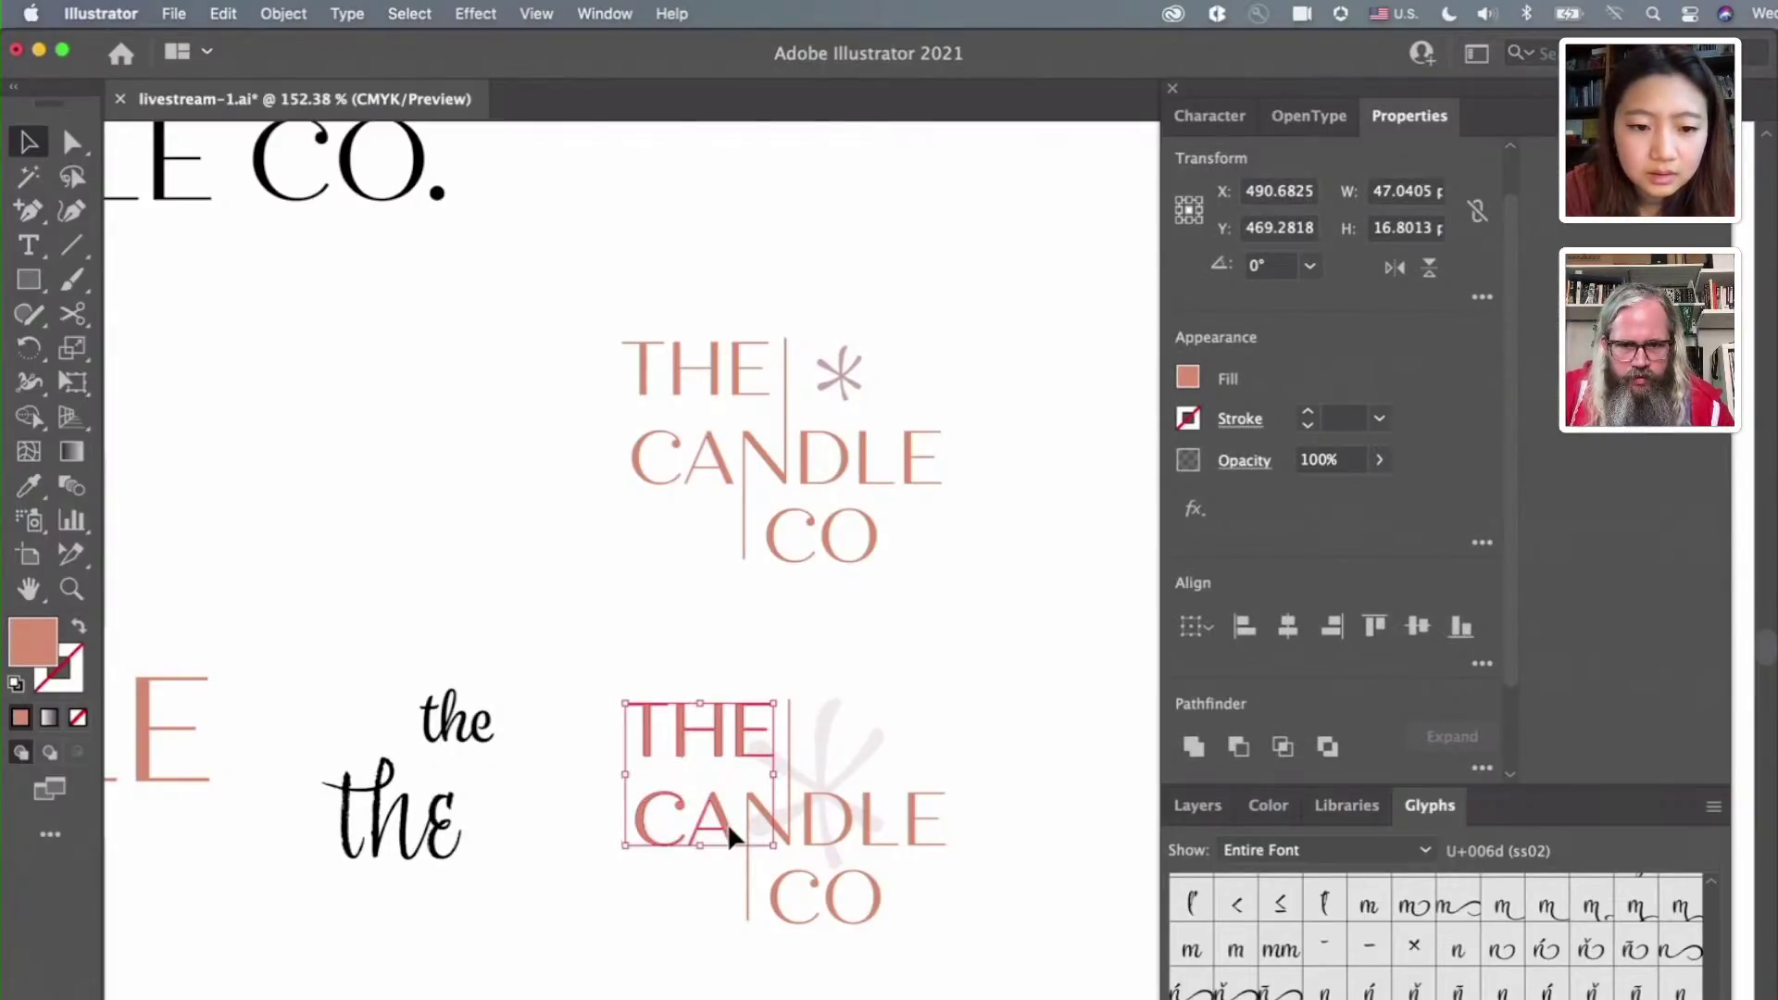
pyautogui.keyDown('shift'); pyautogui.click(752, 810); pyautogui.keyUp('shift')
pyautogui.keyDown('shift'); pyautogui.click(847, 827); pyautogui.keyUp('shift')
pyautogui.keyDown('shift'); pyautogui.click(866, 821); pyautogui.keyUp('shift')
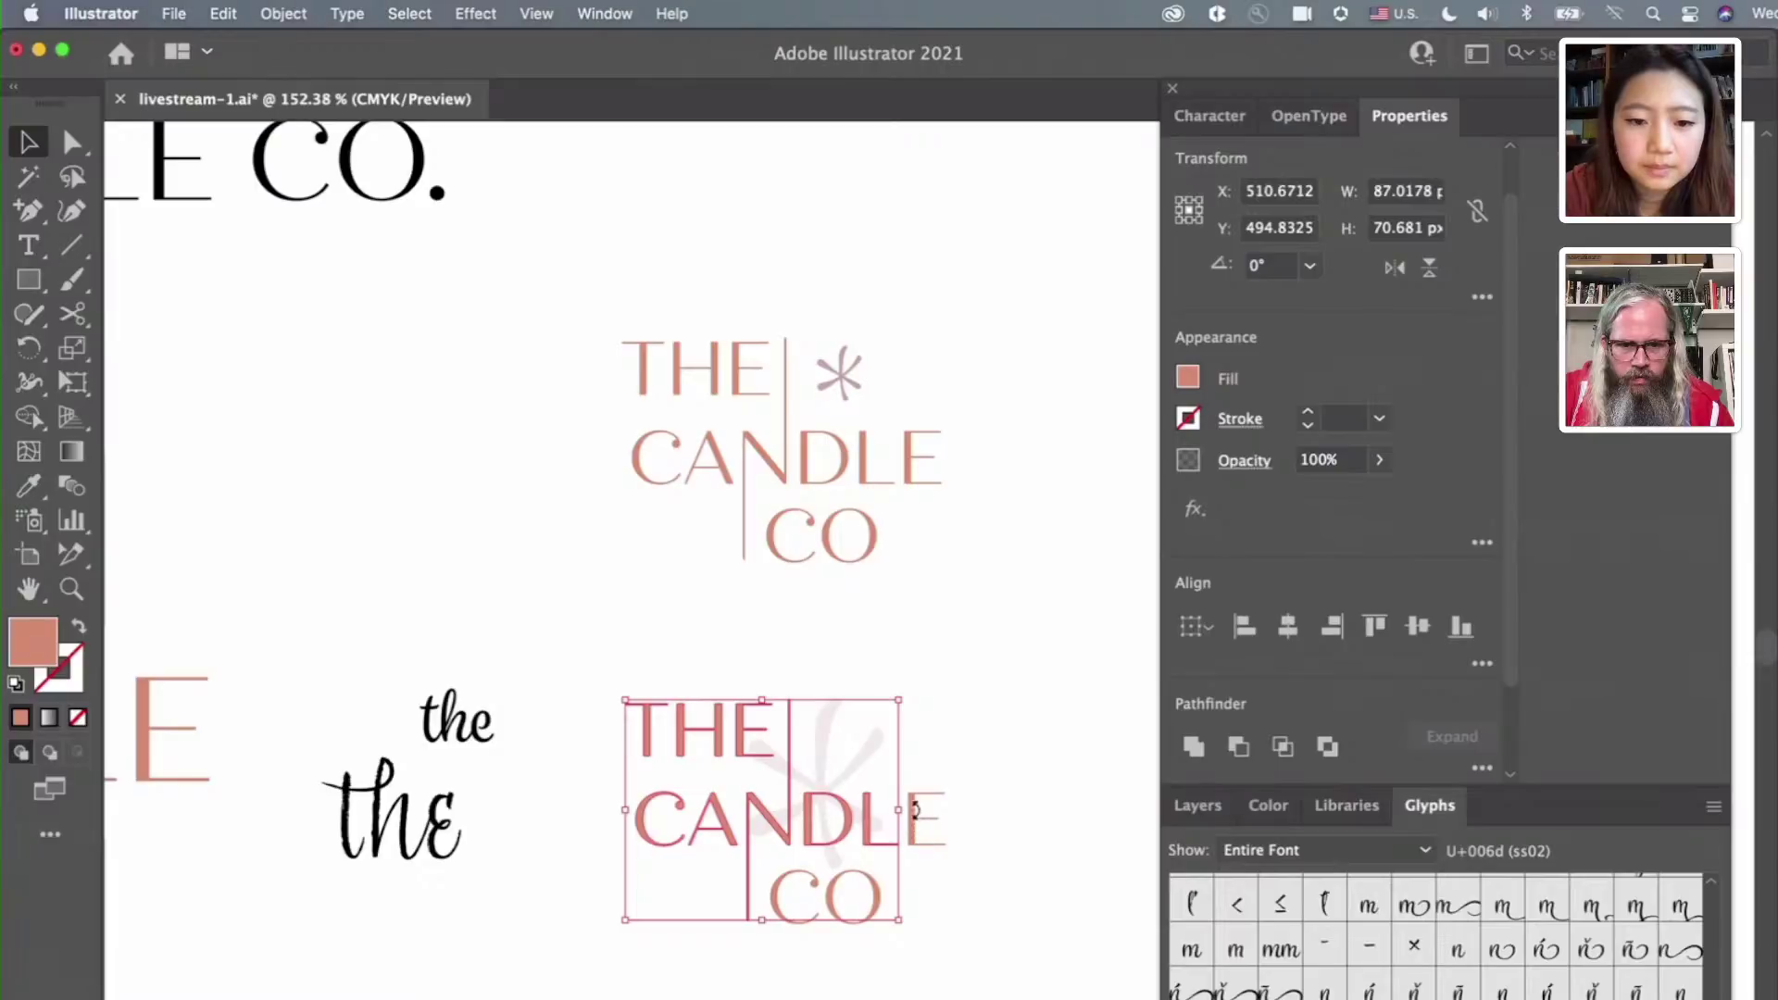
pyautogui.keyDown('shift'); pyautogui.click(792, 903); pyautogui.keyUp('shift')
pyautogui.keyDown('shift'); pyautogui.click(914, 842); pyautogui.keyUp('shift')
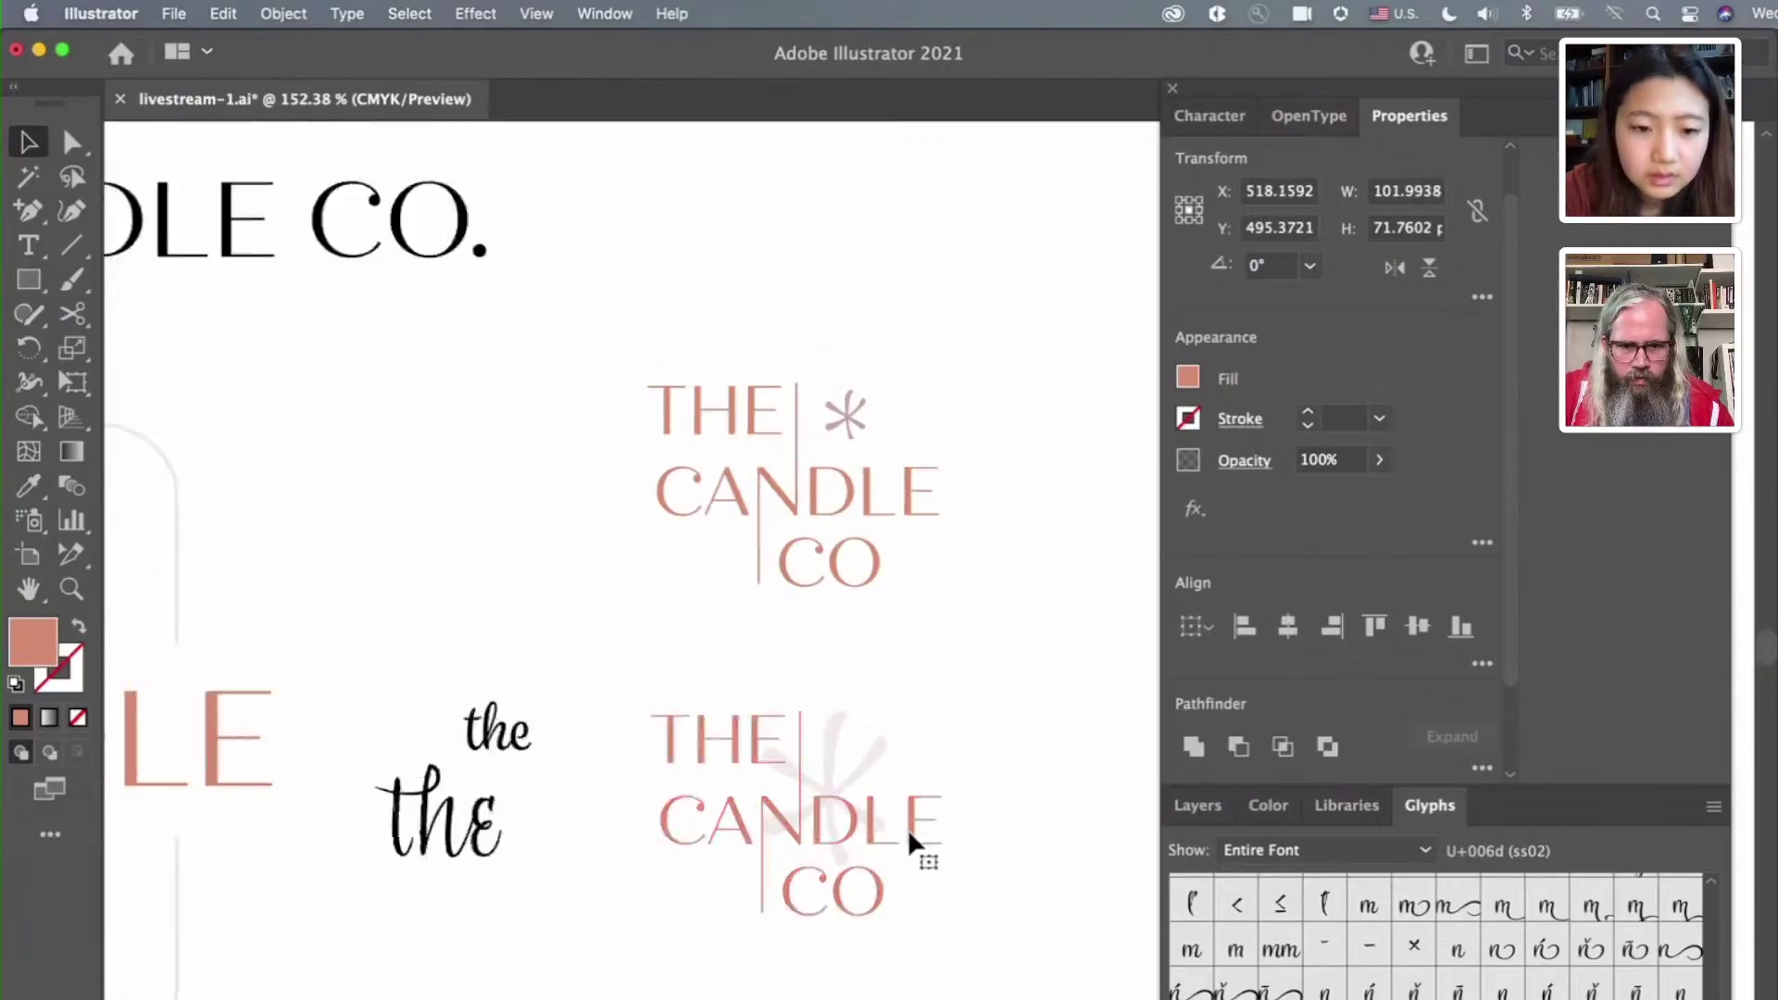
pyautogui.press('super+0')
pyautogui.doubleClick(32, 641)
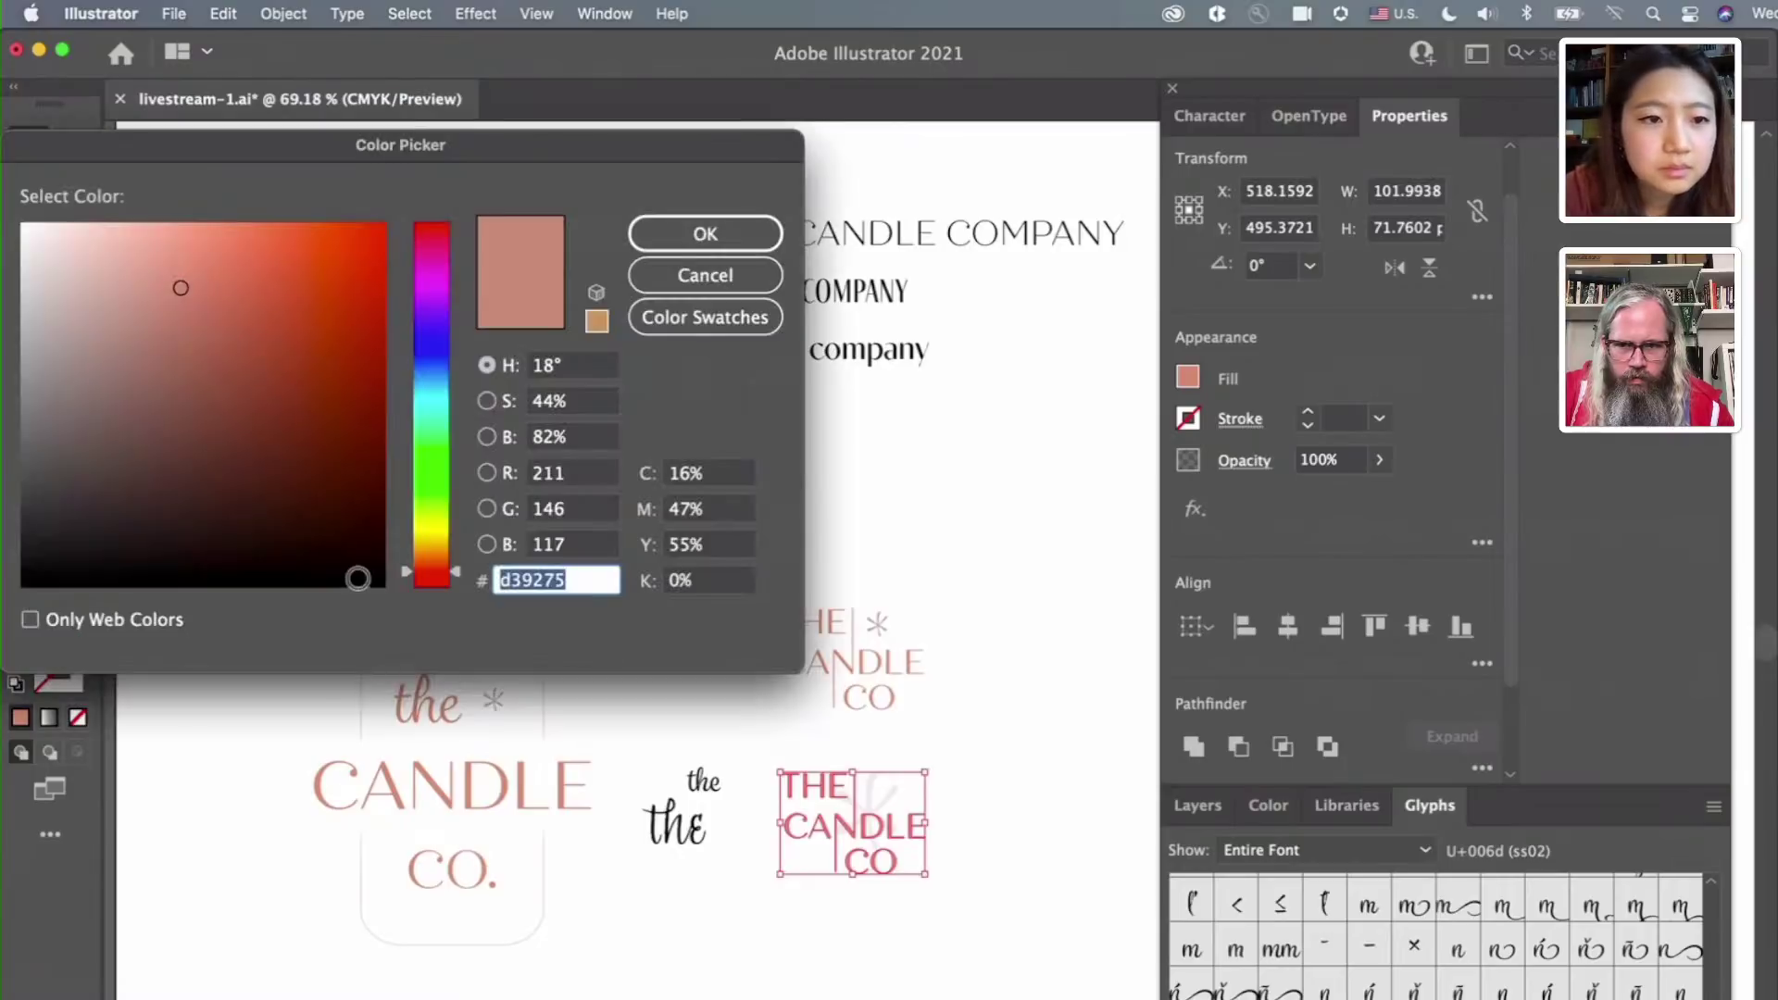
pyautogui.moveTo(183, 288)
pyautogui.mouseDown()
pyautogui.moveTo(247, 293)
pyautogui.moveTo(197, 317)
pyautogui.moveTo(240, 320)
pyautogui.mouseUp()
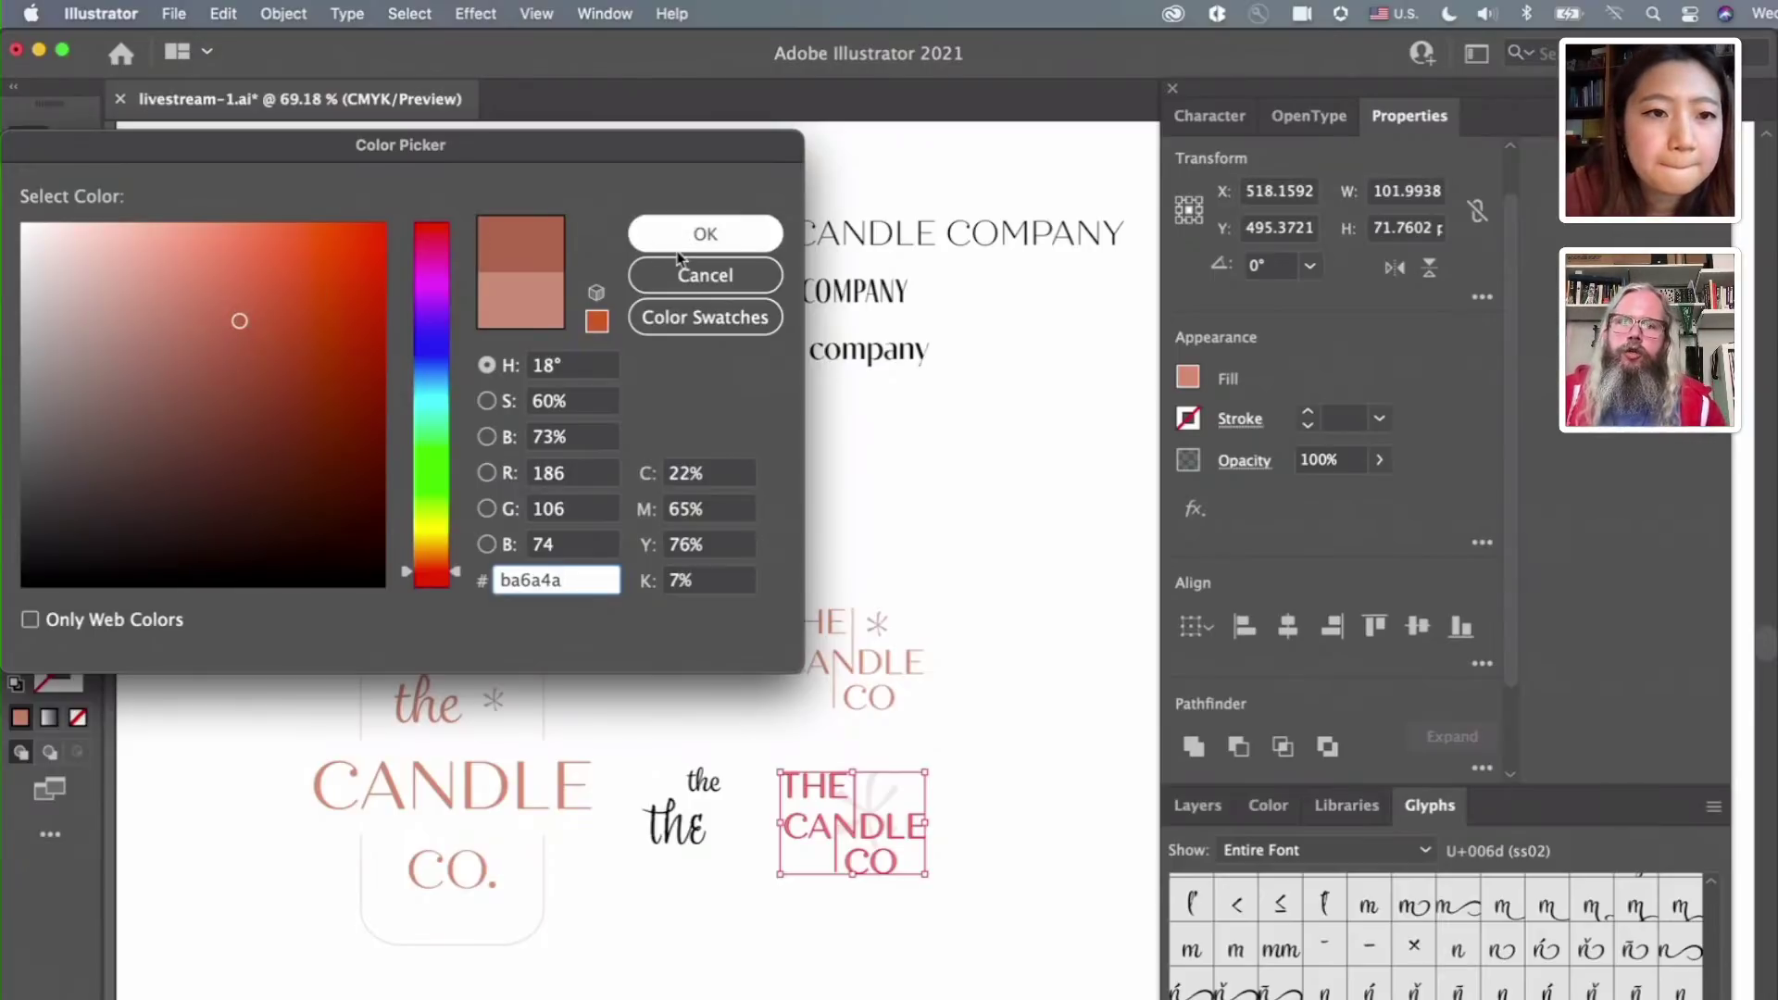
pyautogui.click(707, 235)
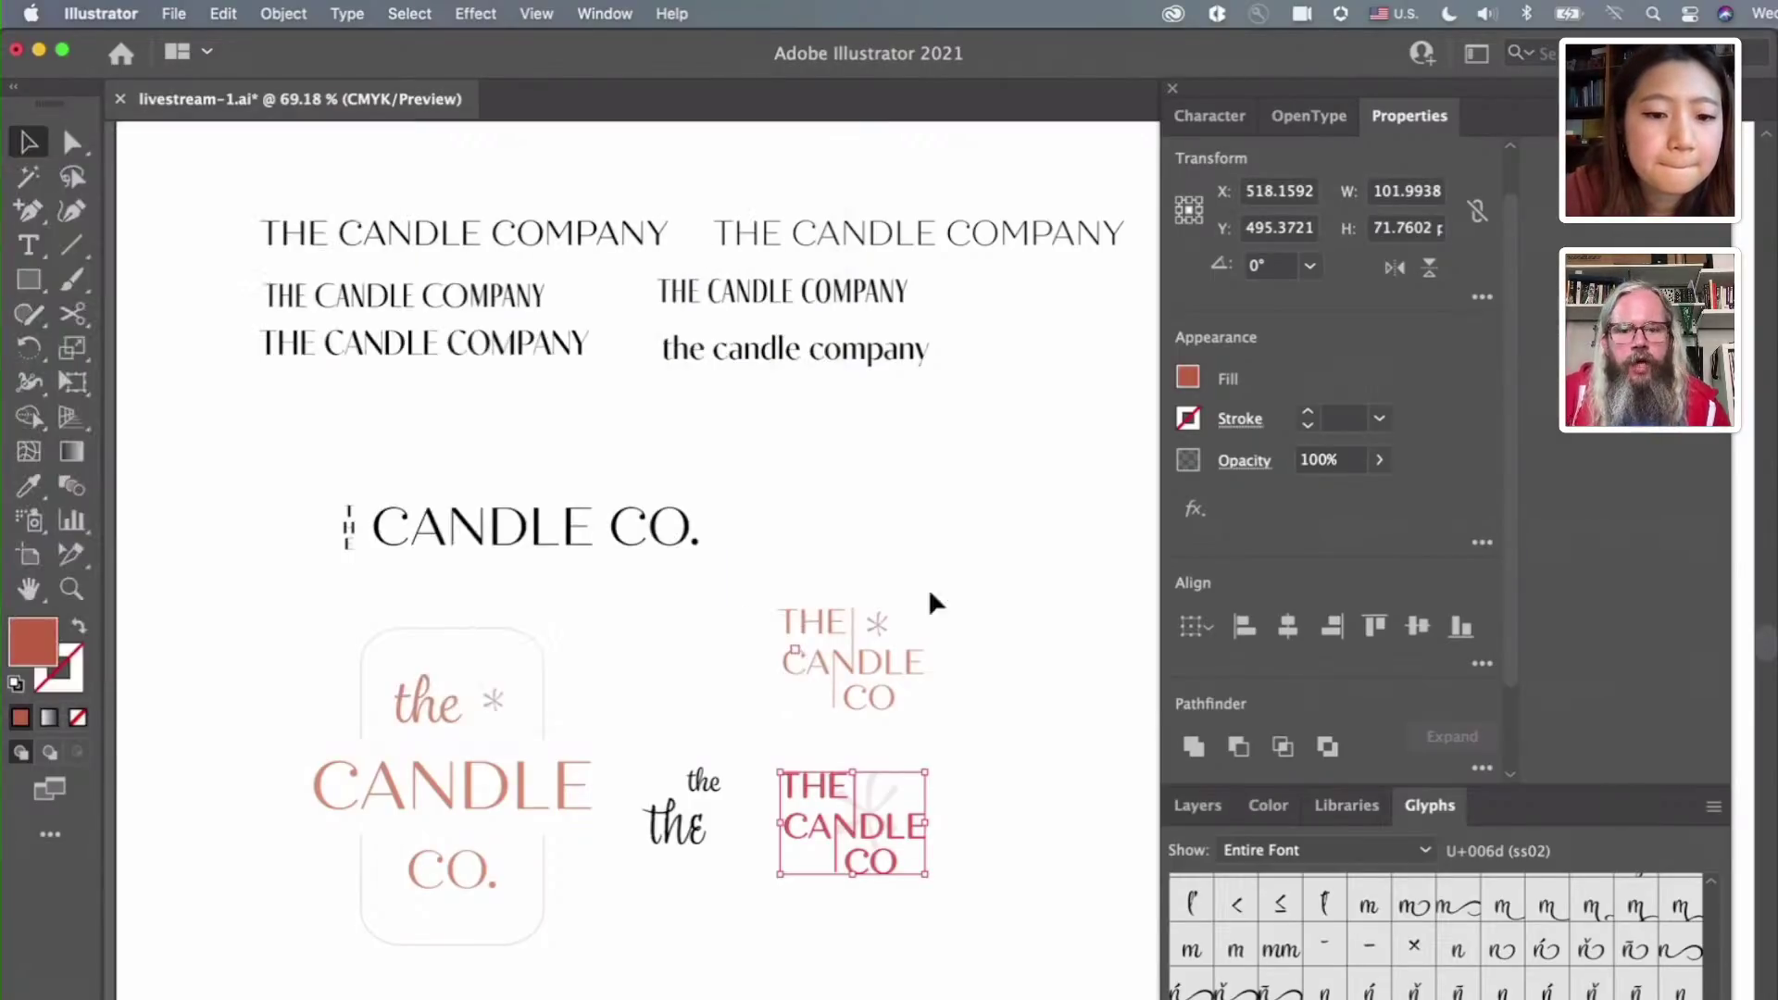
# Recolour the faint asterisk behind the lower stacked logo to the deeper dusty pink bc8e8a
pyautogui.click(1064, 909)
pyautogui.scroll(3, 956, 881)
pyautogui.scroll(2, 956, 876)
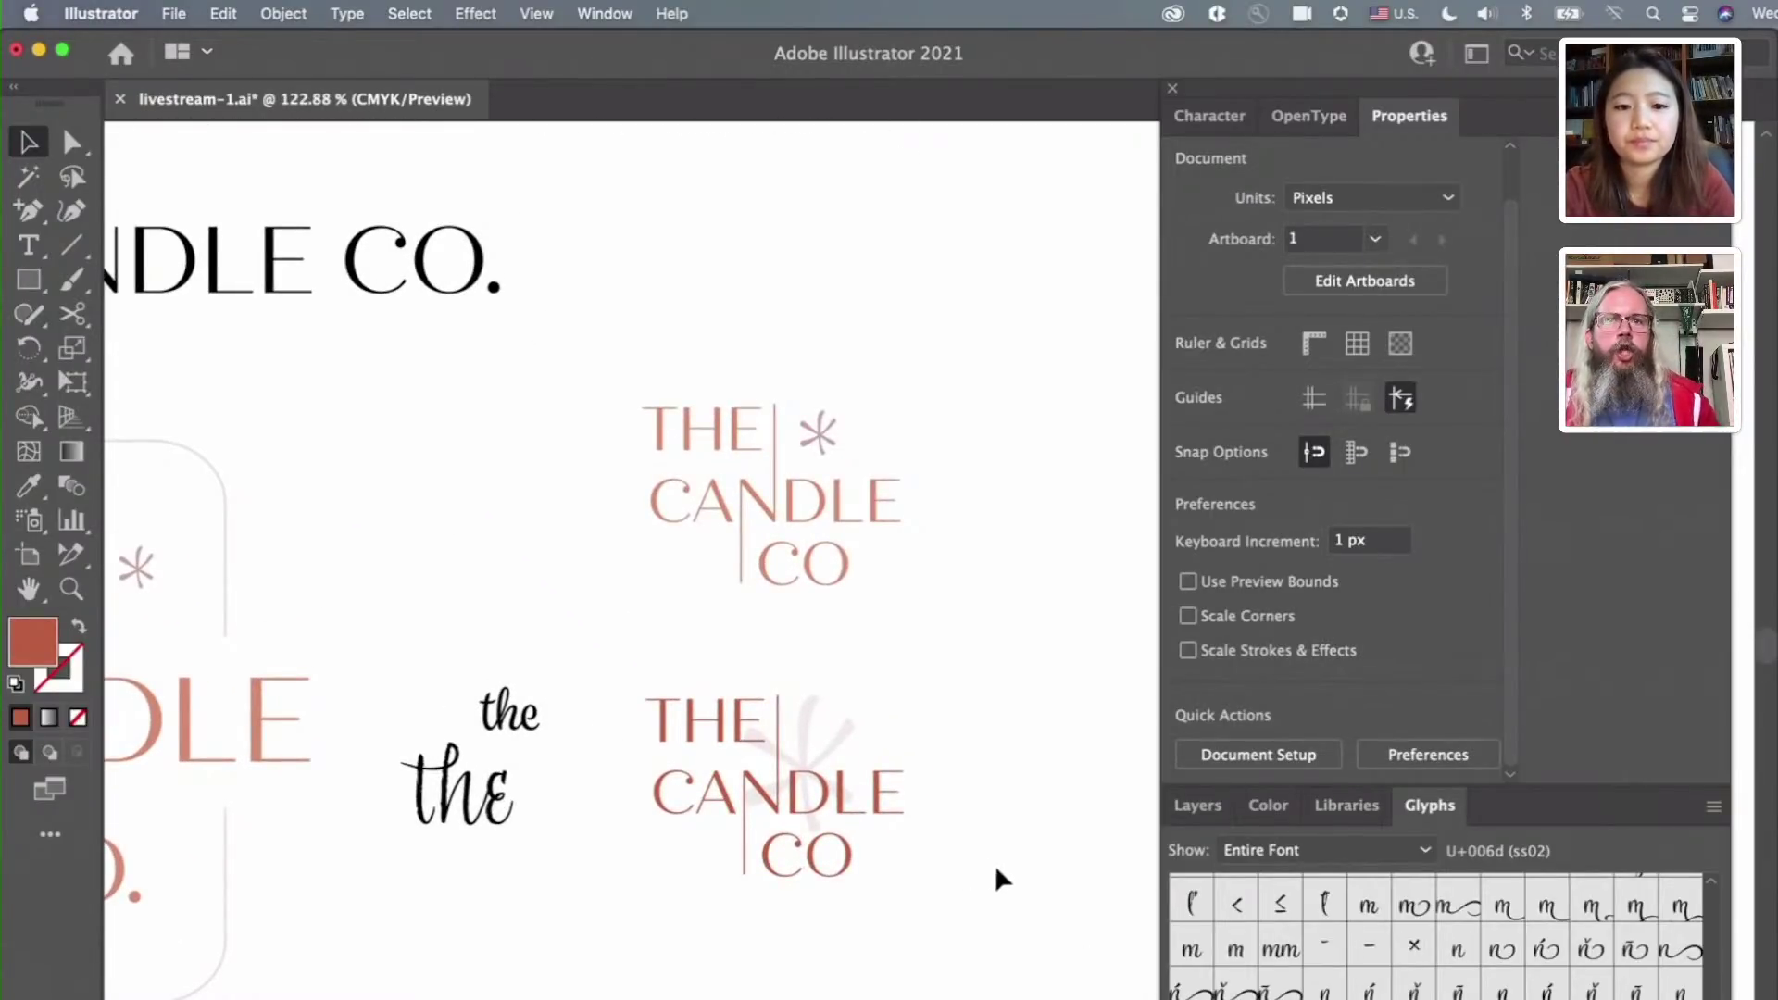
pyautogui.click(805, 740)
pyautogui.scroll(-5, 805, 744)
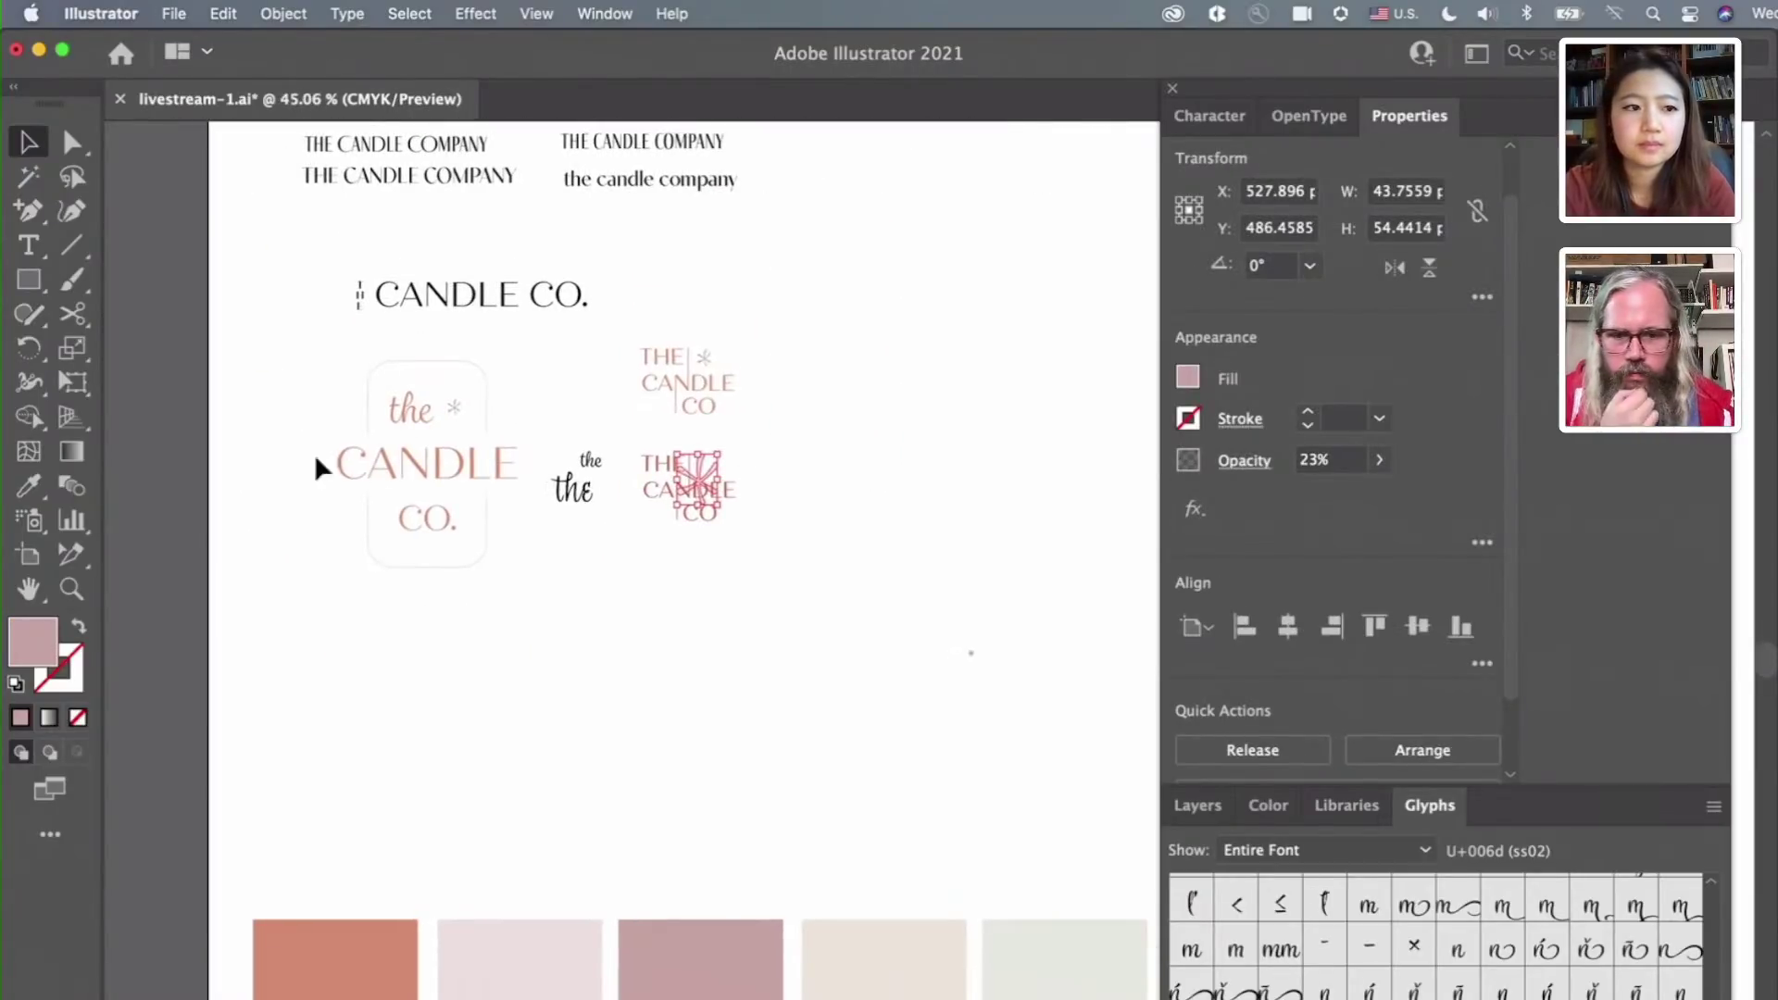
pyautogui.doubleClick(32, 642)
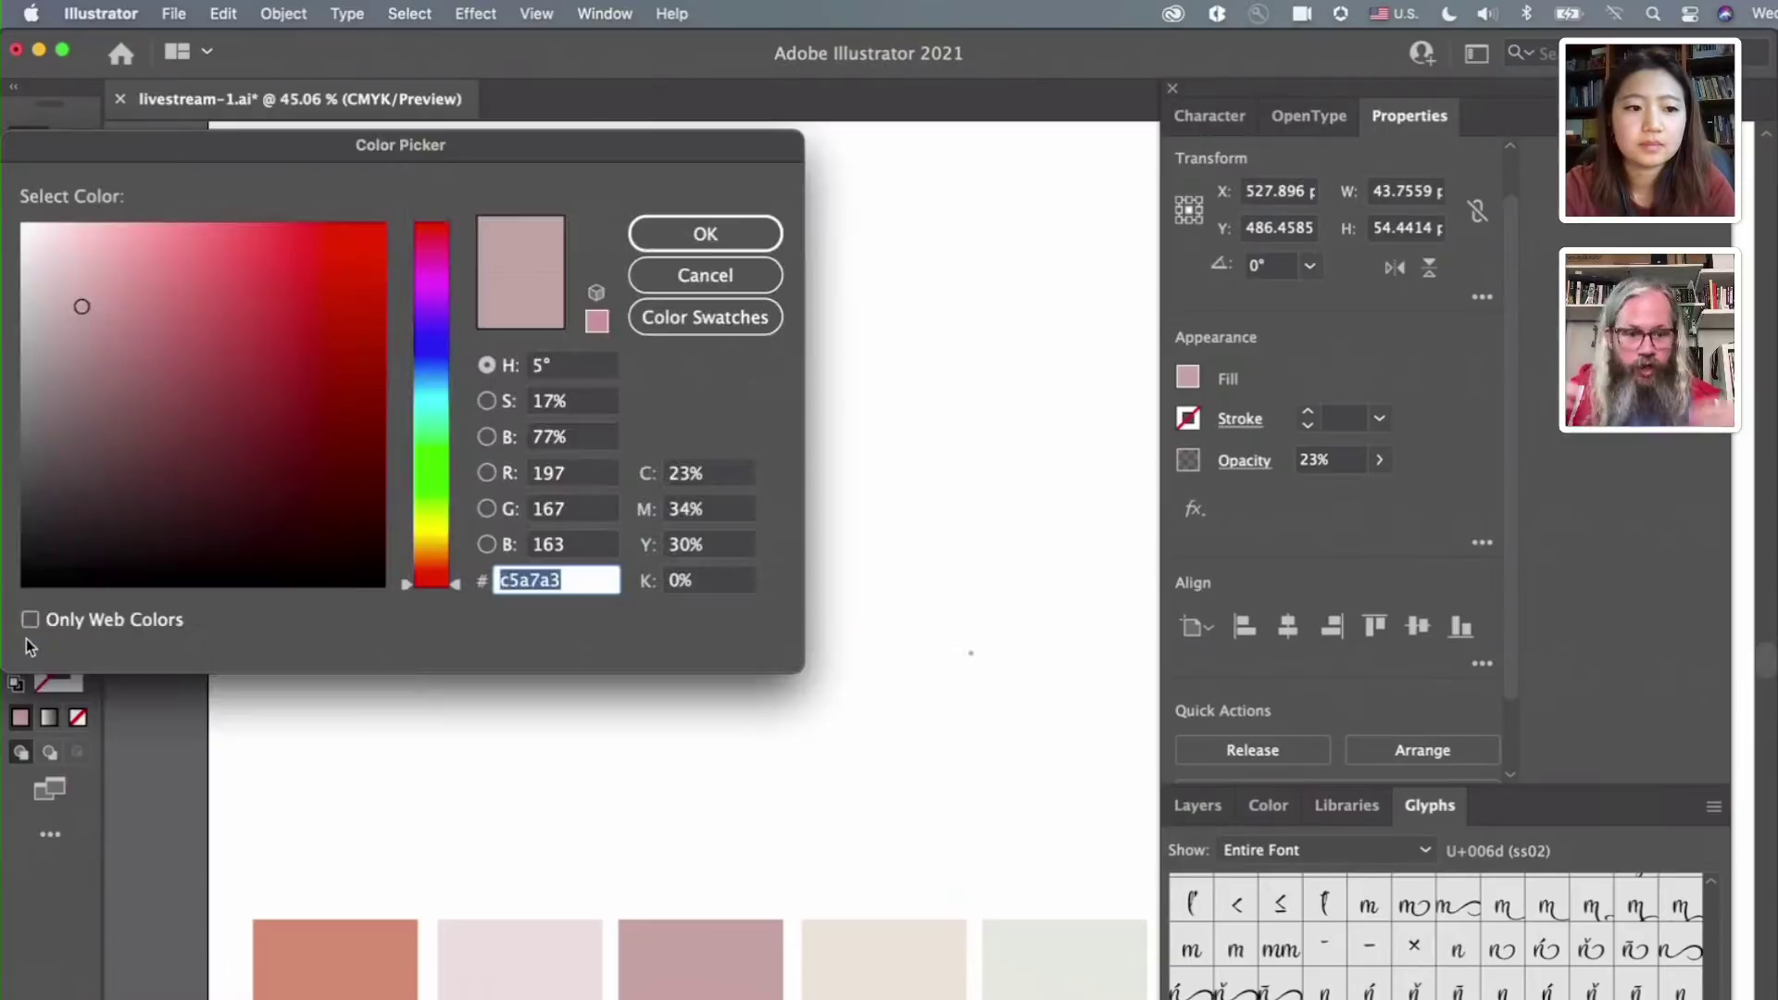
pyautogui.moveTo(80, 309); pyautogui.dragTo(117, 317)
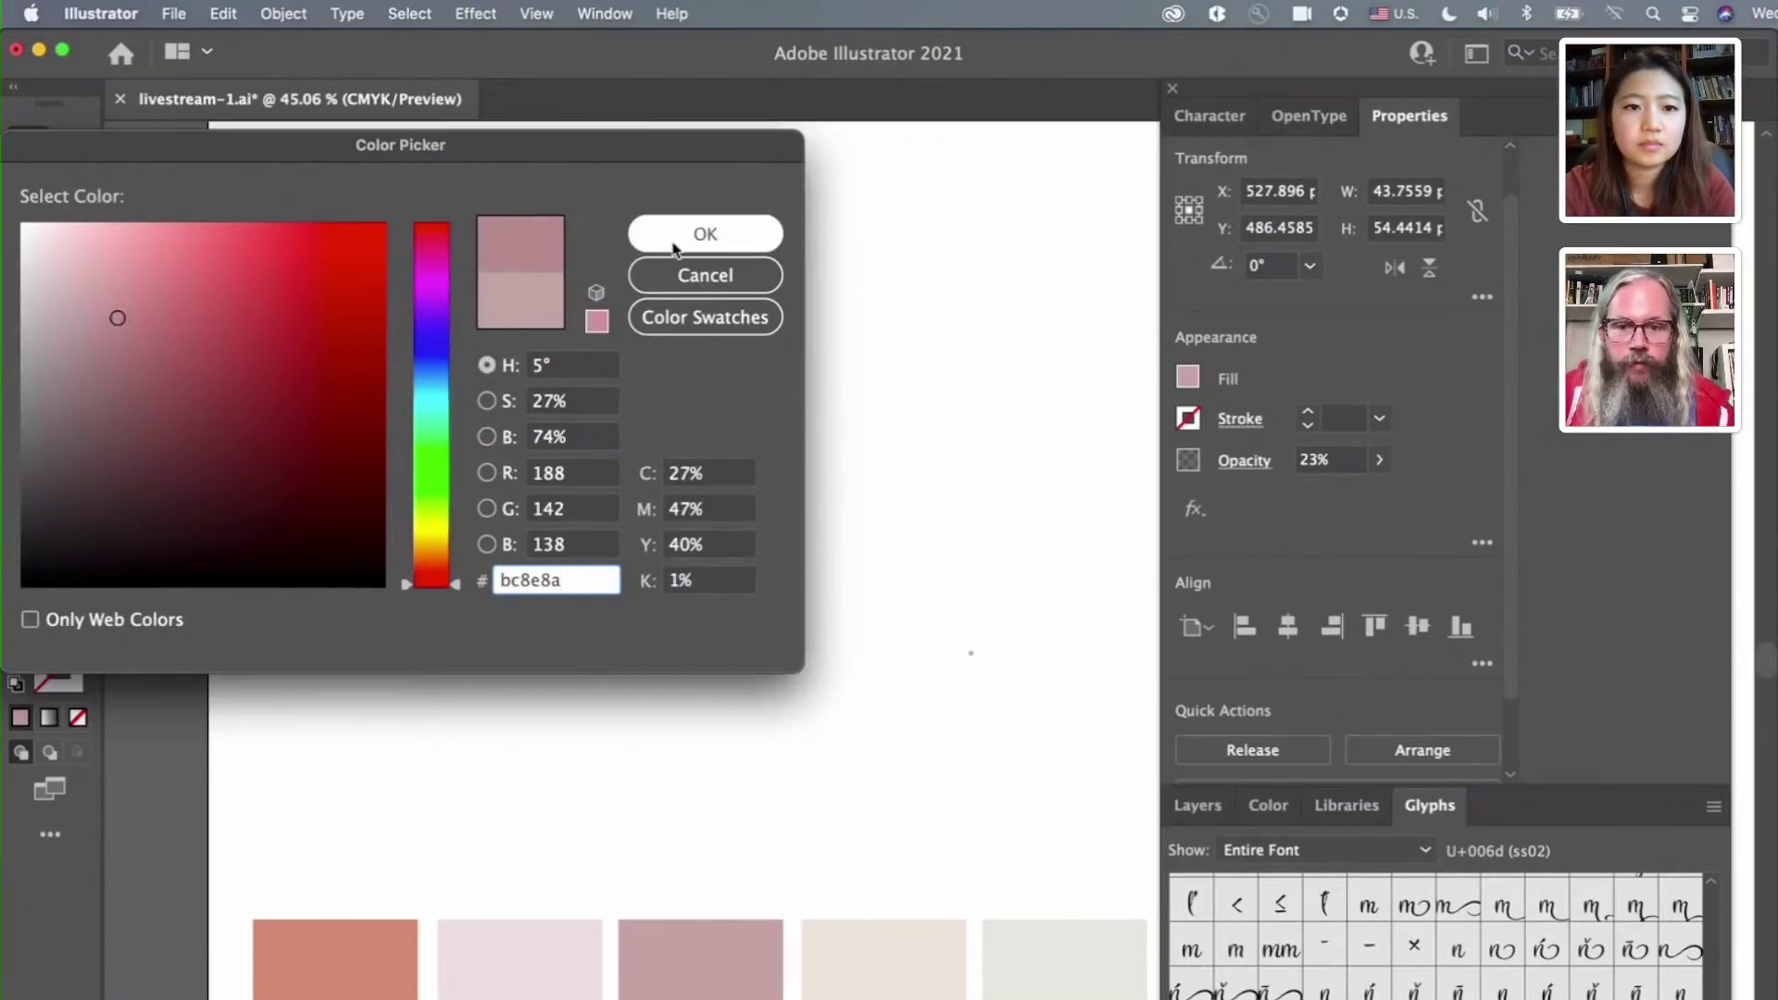
pyautogui.click(705, 233)
pyautogui.click(926, 417)
pyautogui.scroll(1, 785, 512)
pyautogui.scroll(2, 785, 512)
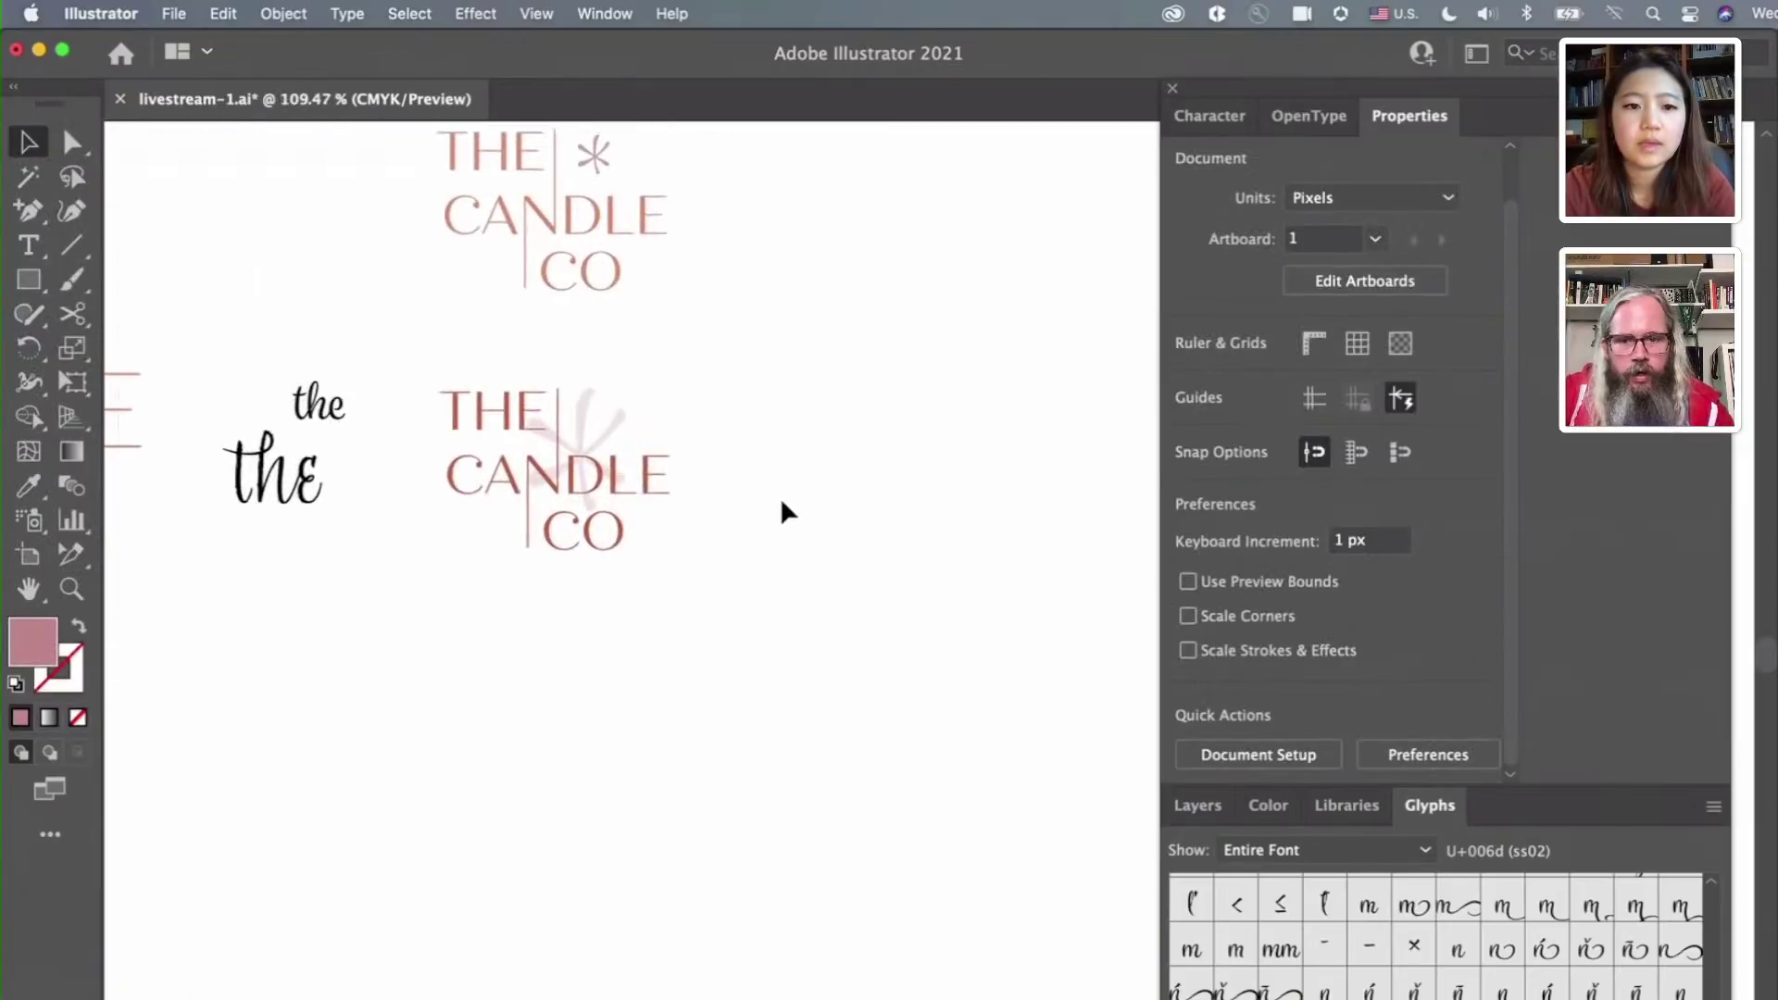
pyautogui.scroll(1, 488, 436)
pyautogui.scroll(1, 488, 436)
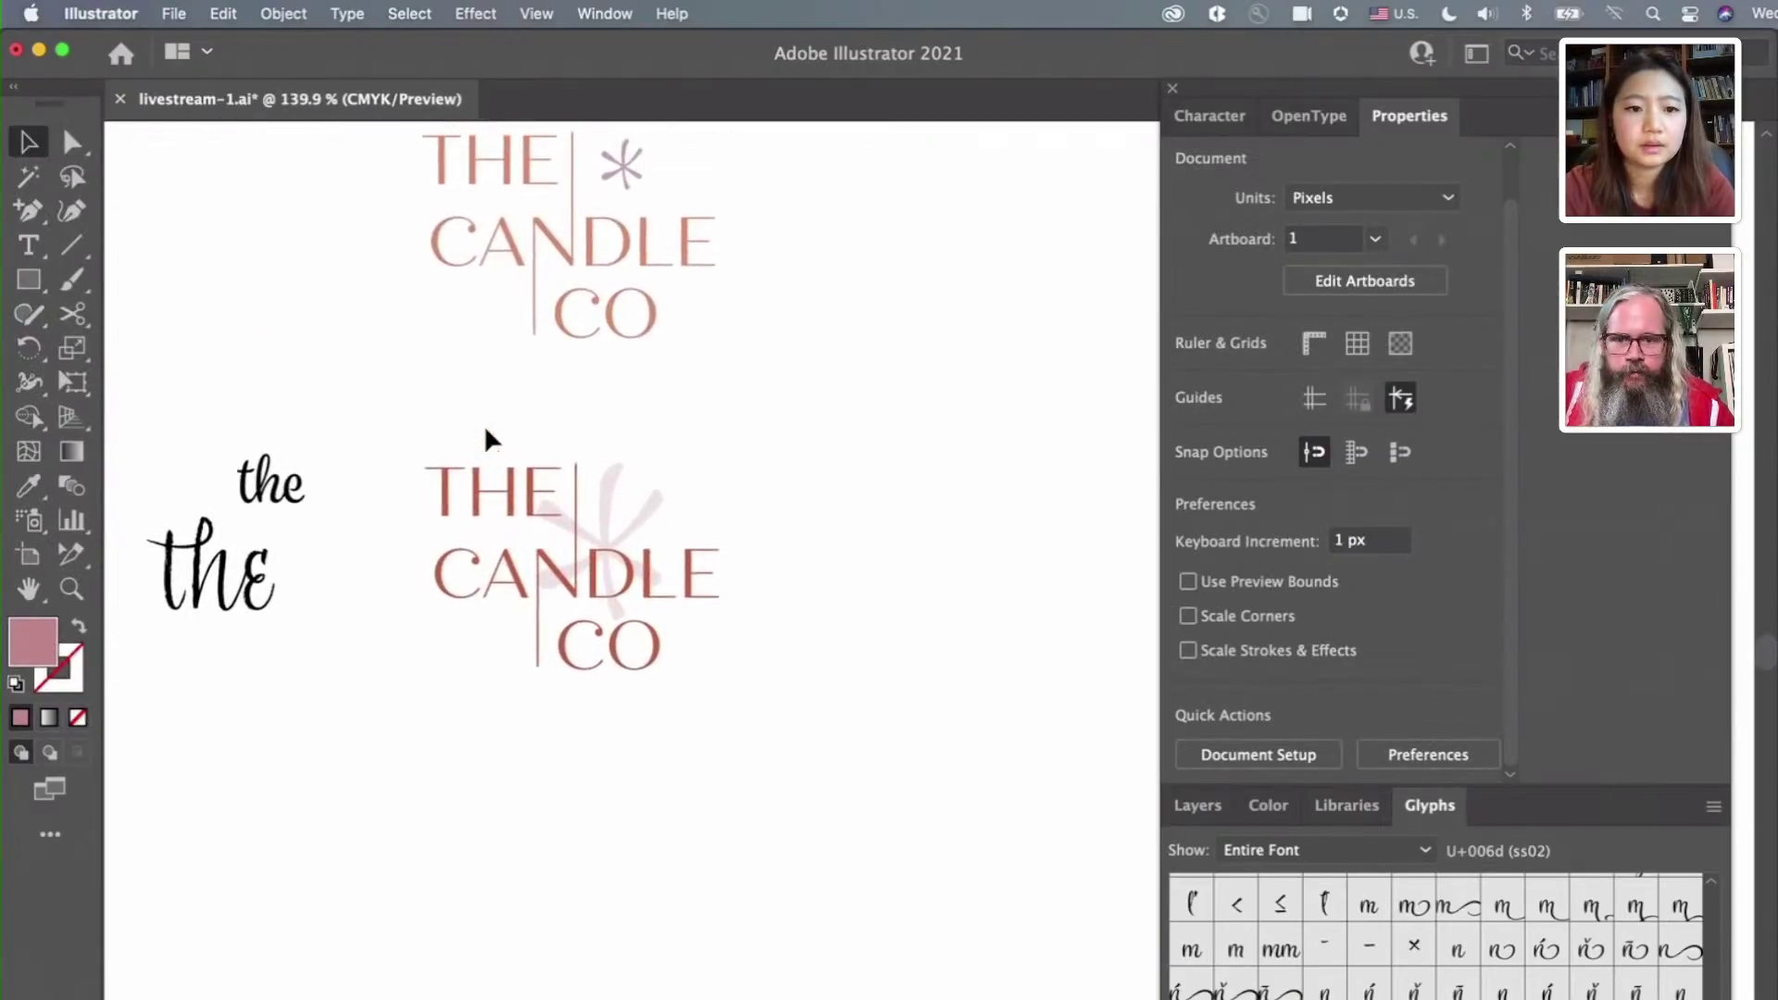
# Copy the recoloured lower stacked logo, switch to Photoshop, delete the old logo layer and paste the new one as a Smart Object
pyautogui.moveTo(372, 416); pyautogui.dragTo(754, 754)
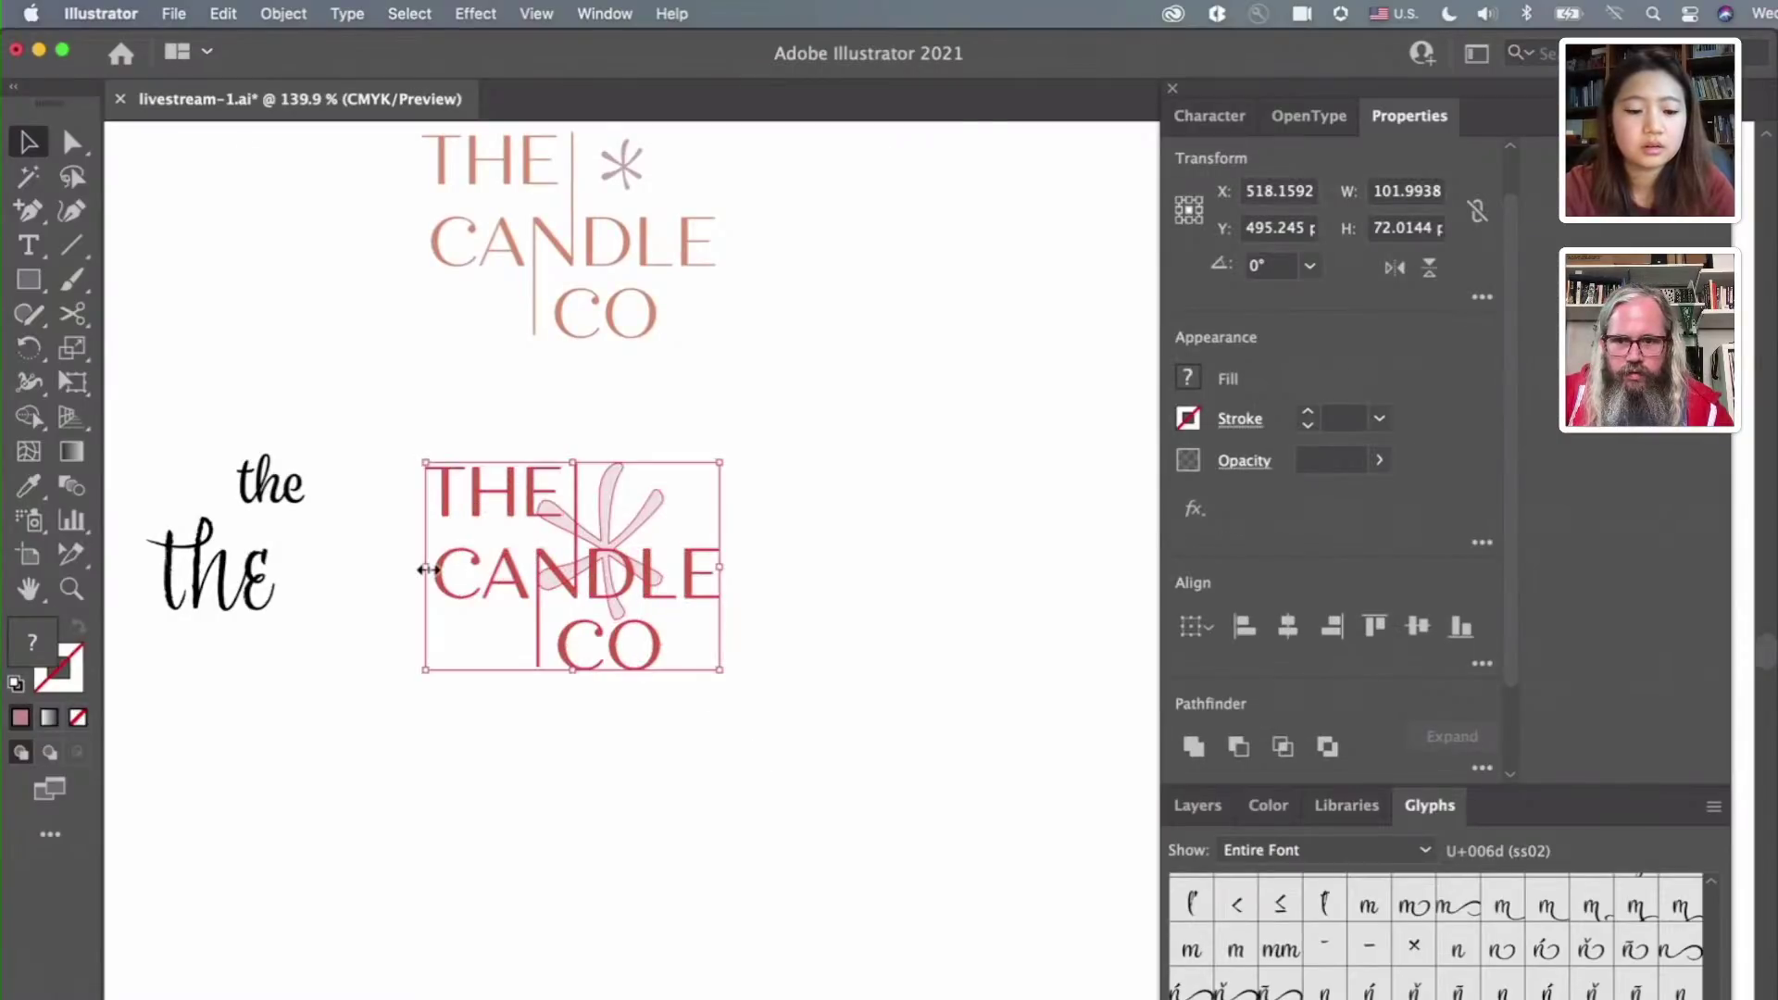
pyautogui.press('super+shift+o')
pyautogui.press('super+Tab')
pyautogui.click(889, 623)
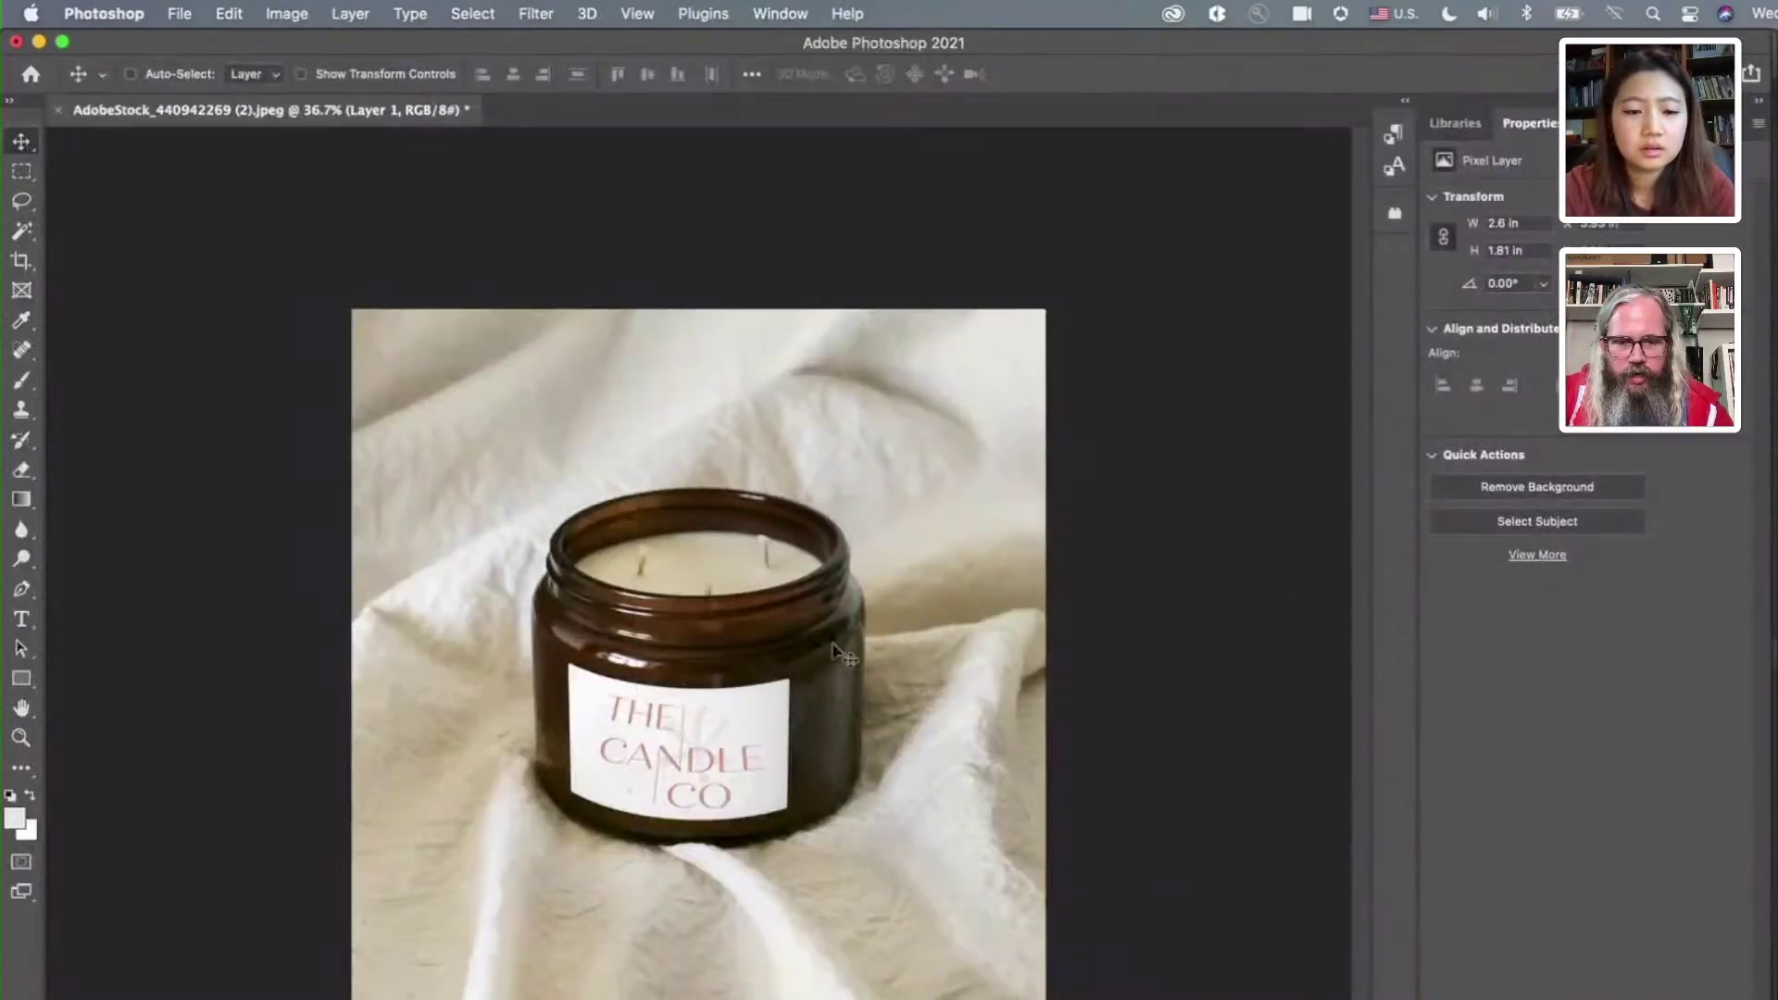
pyautogui.press('BackSpace')
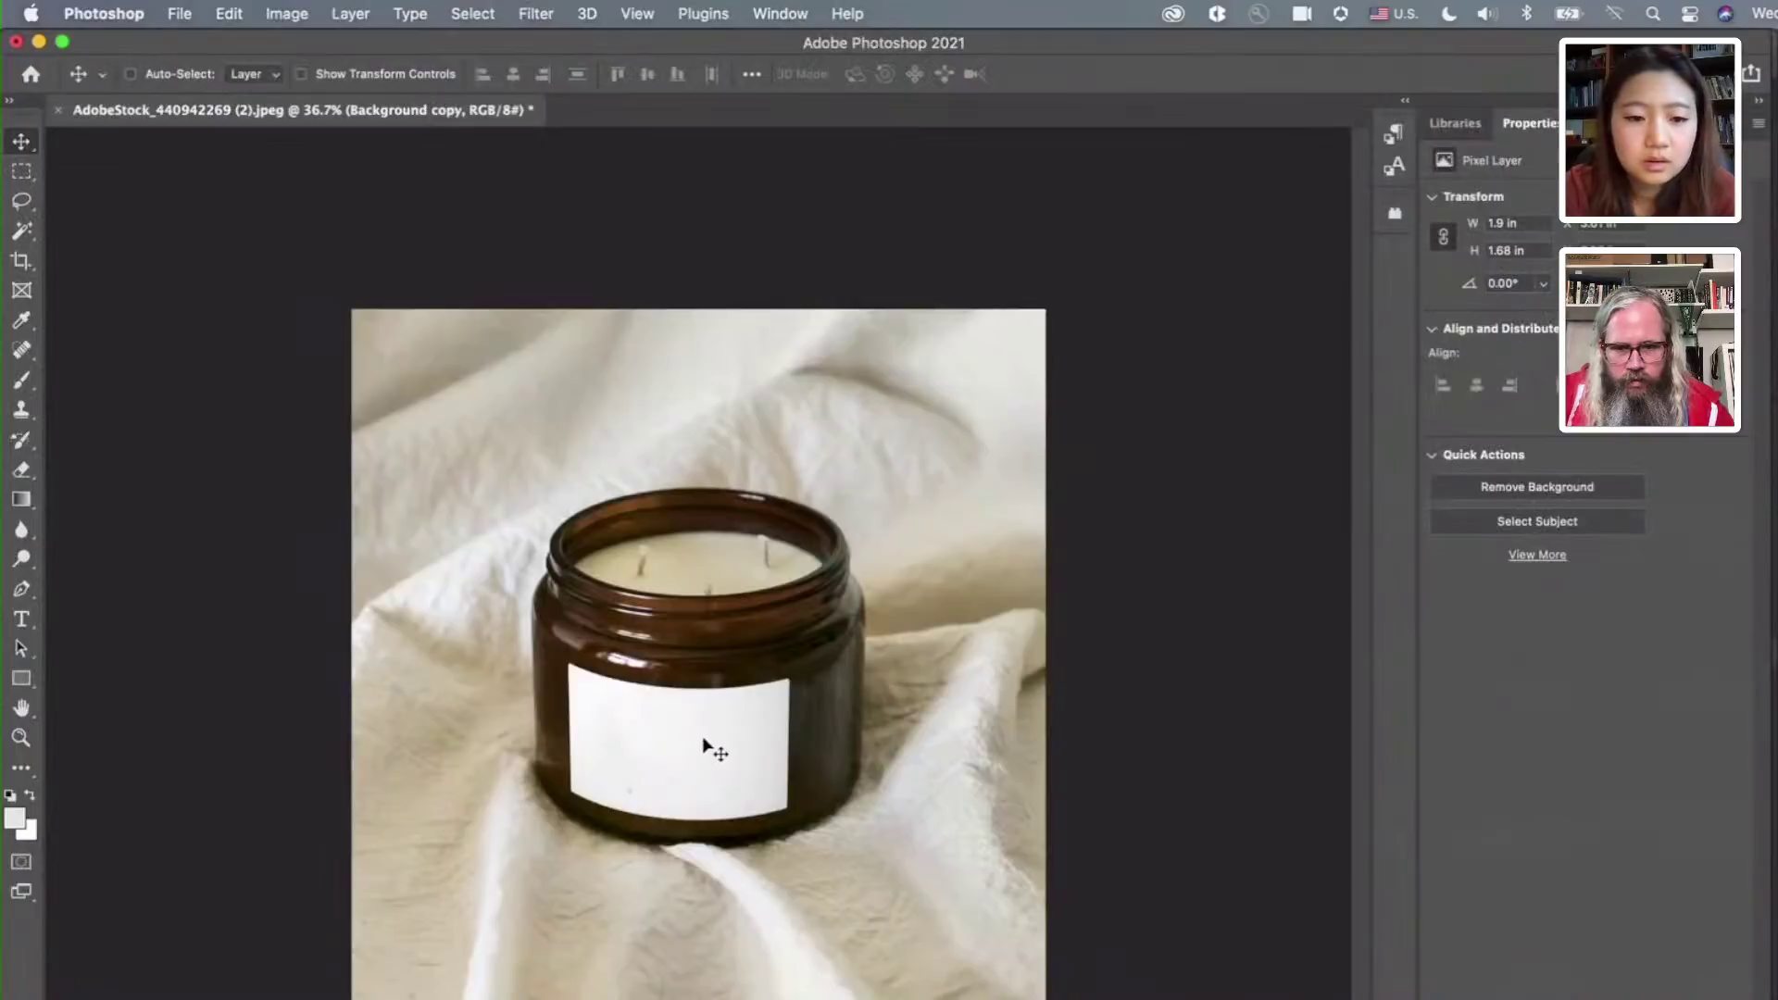
pyautogui.press('super+v')
pyautogui.click(840, 553)
pyautogui.click(1071, 539)
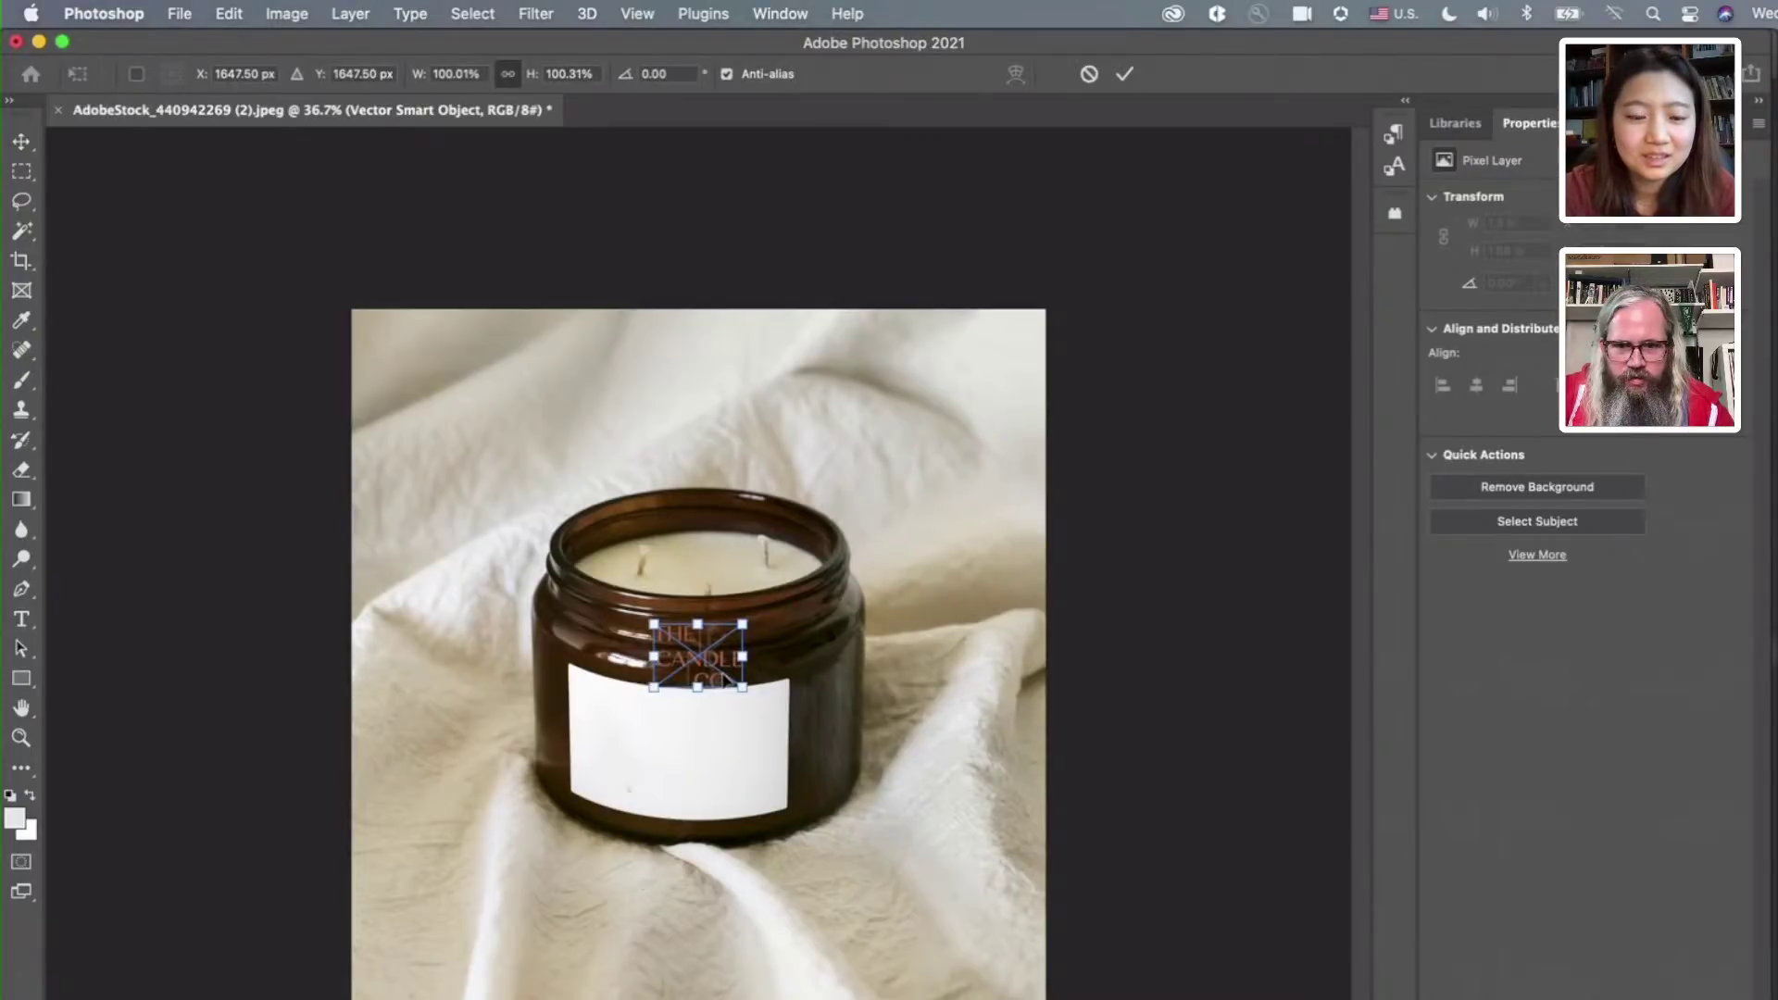
# Enlarge the pasted logo, centre it on the candle jar's white label and commit the placement
pyautogui.moveTo(746, 689); pyautogui.dragTo(829, 749)
pyautogui.moveTo(771, 700); pyautogui.dragTo(706, 764)
pyautogui.moveTo(768, 688); pyautogui.dragTo(685, 738)
pyautogui.press('Escape')
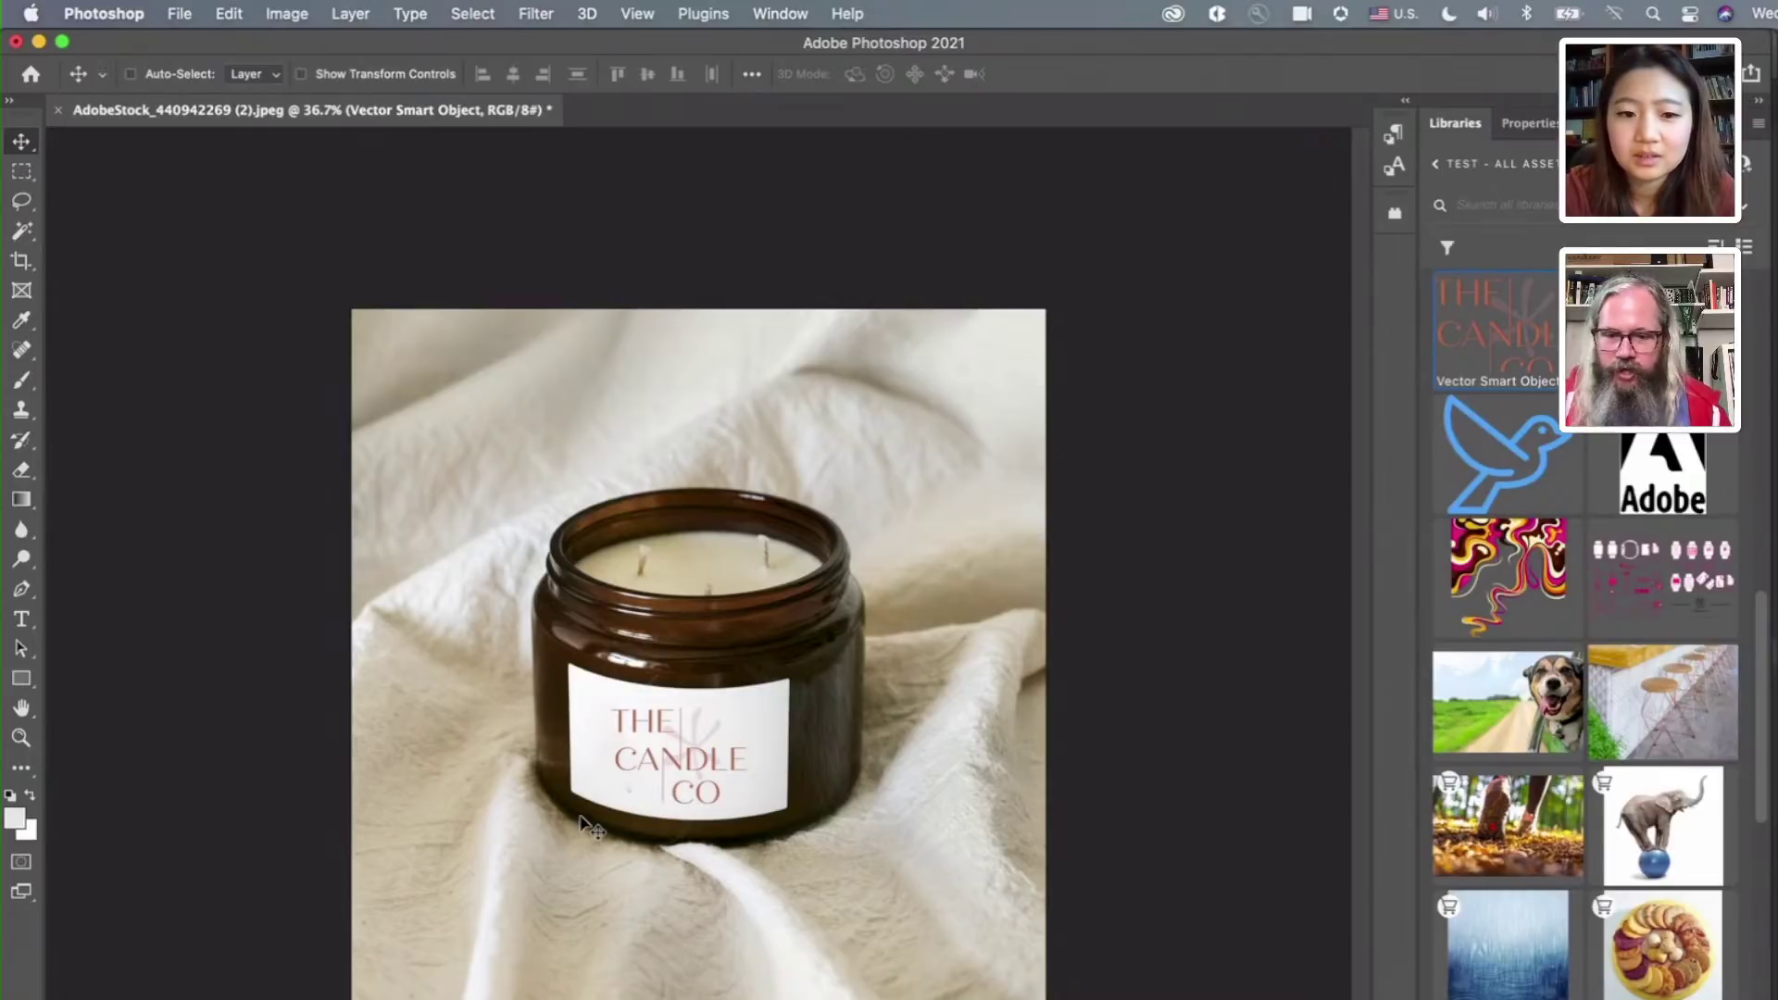
pyautogui.scroll(2, 585, 827)
pyautogui.scroll(2, 585, 827)
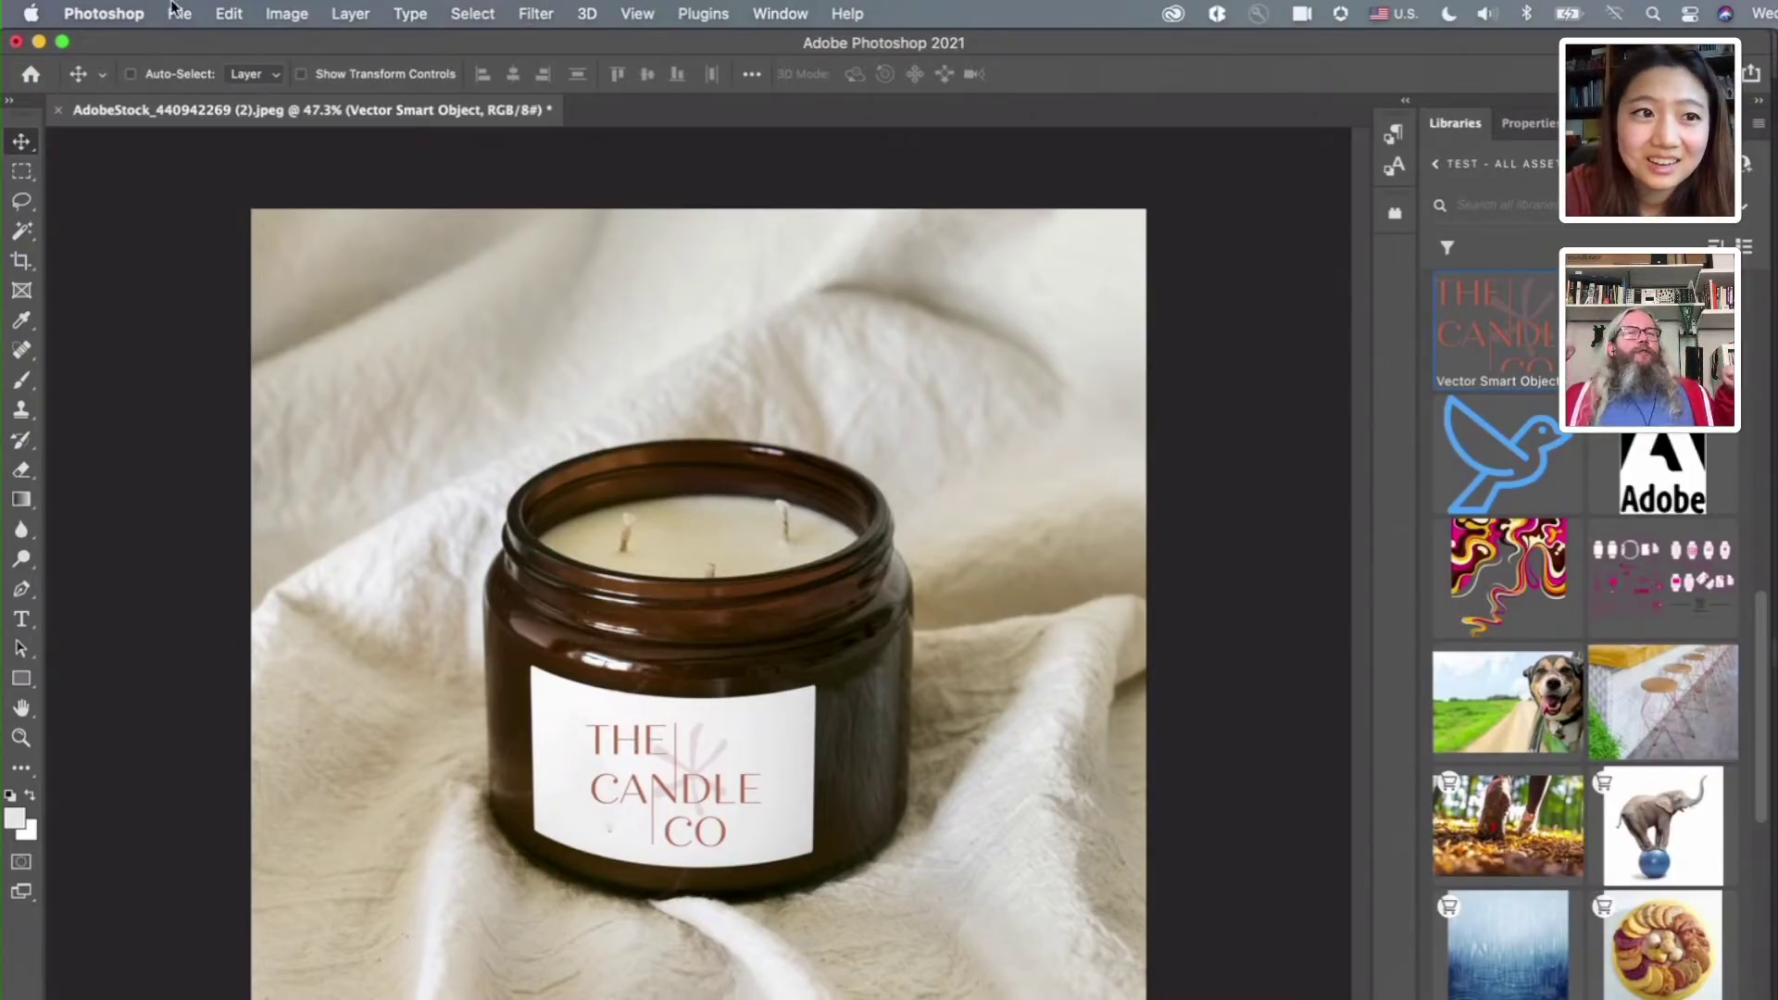
pyautogui.click(228, 13)
pyautogui.moveTo(376, 526)
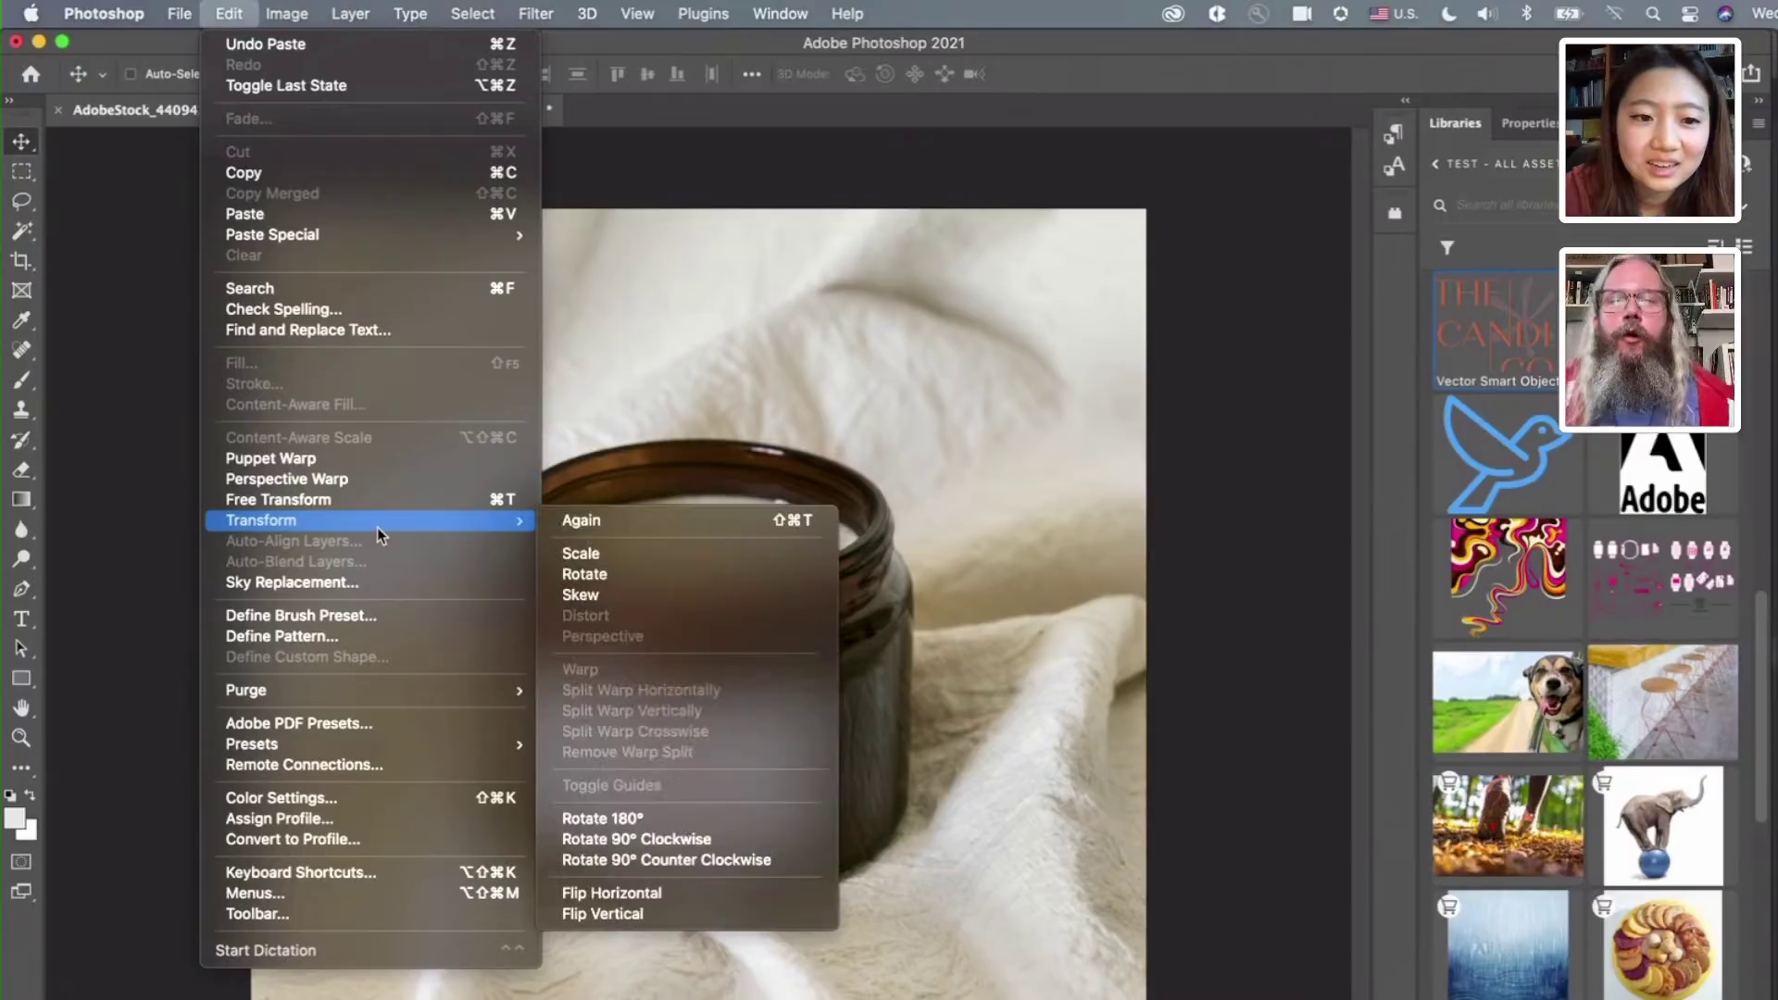
pyautogui.click(969, 603)
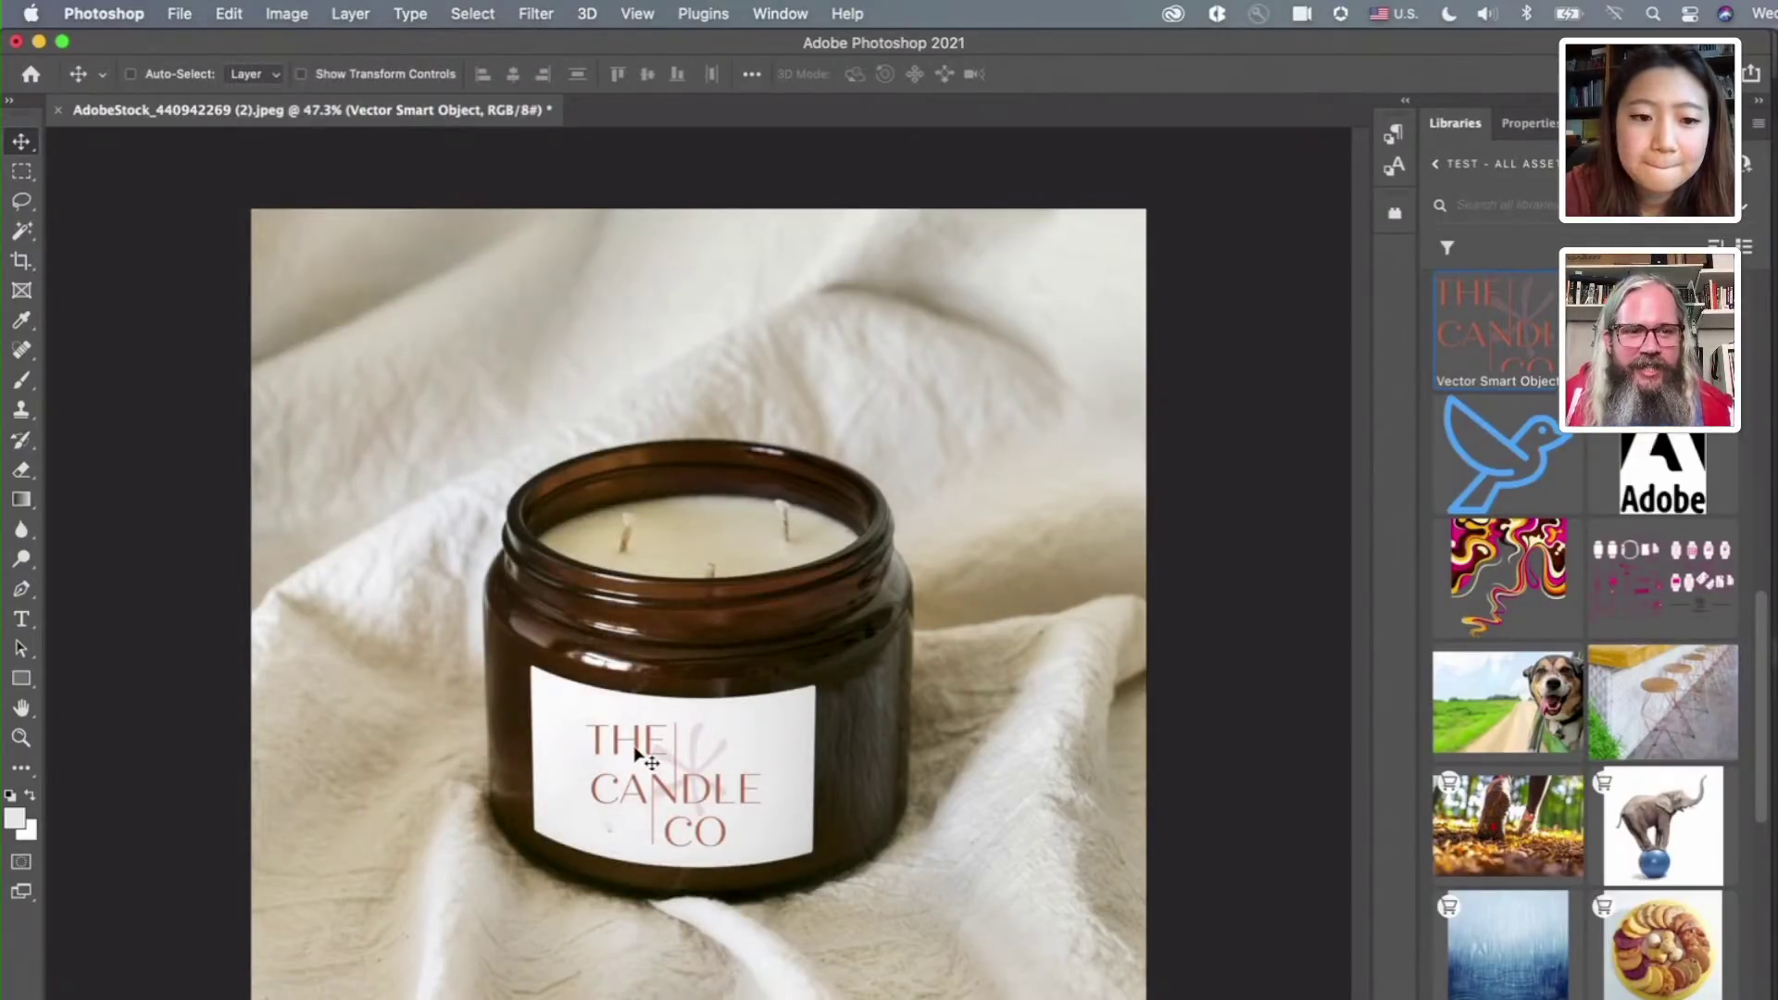
# Nudge the placed logo very slightly on the jar label
pyautogui.moveTo(632, 755); pyautogui.dragTo(635, 752)
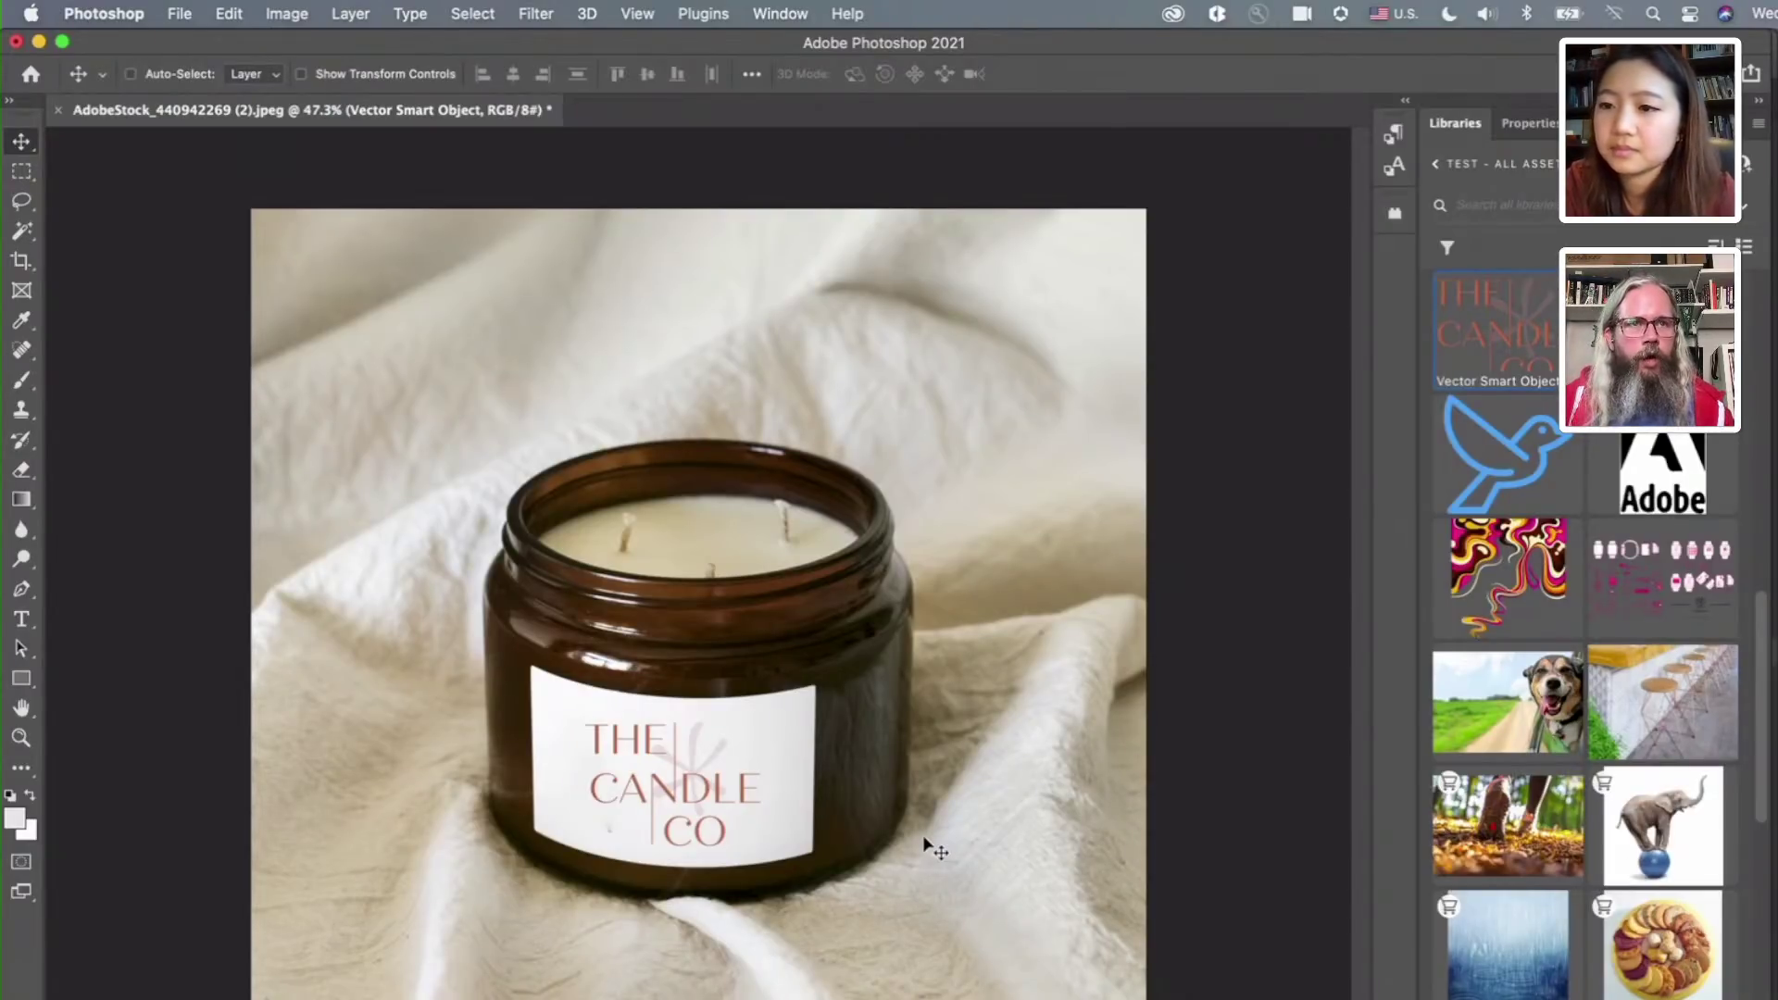
# Switch to Illustrator and examine the candle branding and packaging reference images beside the artboard
pyautogui.press('super+Tab')
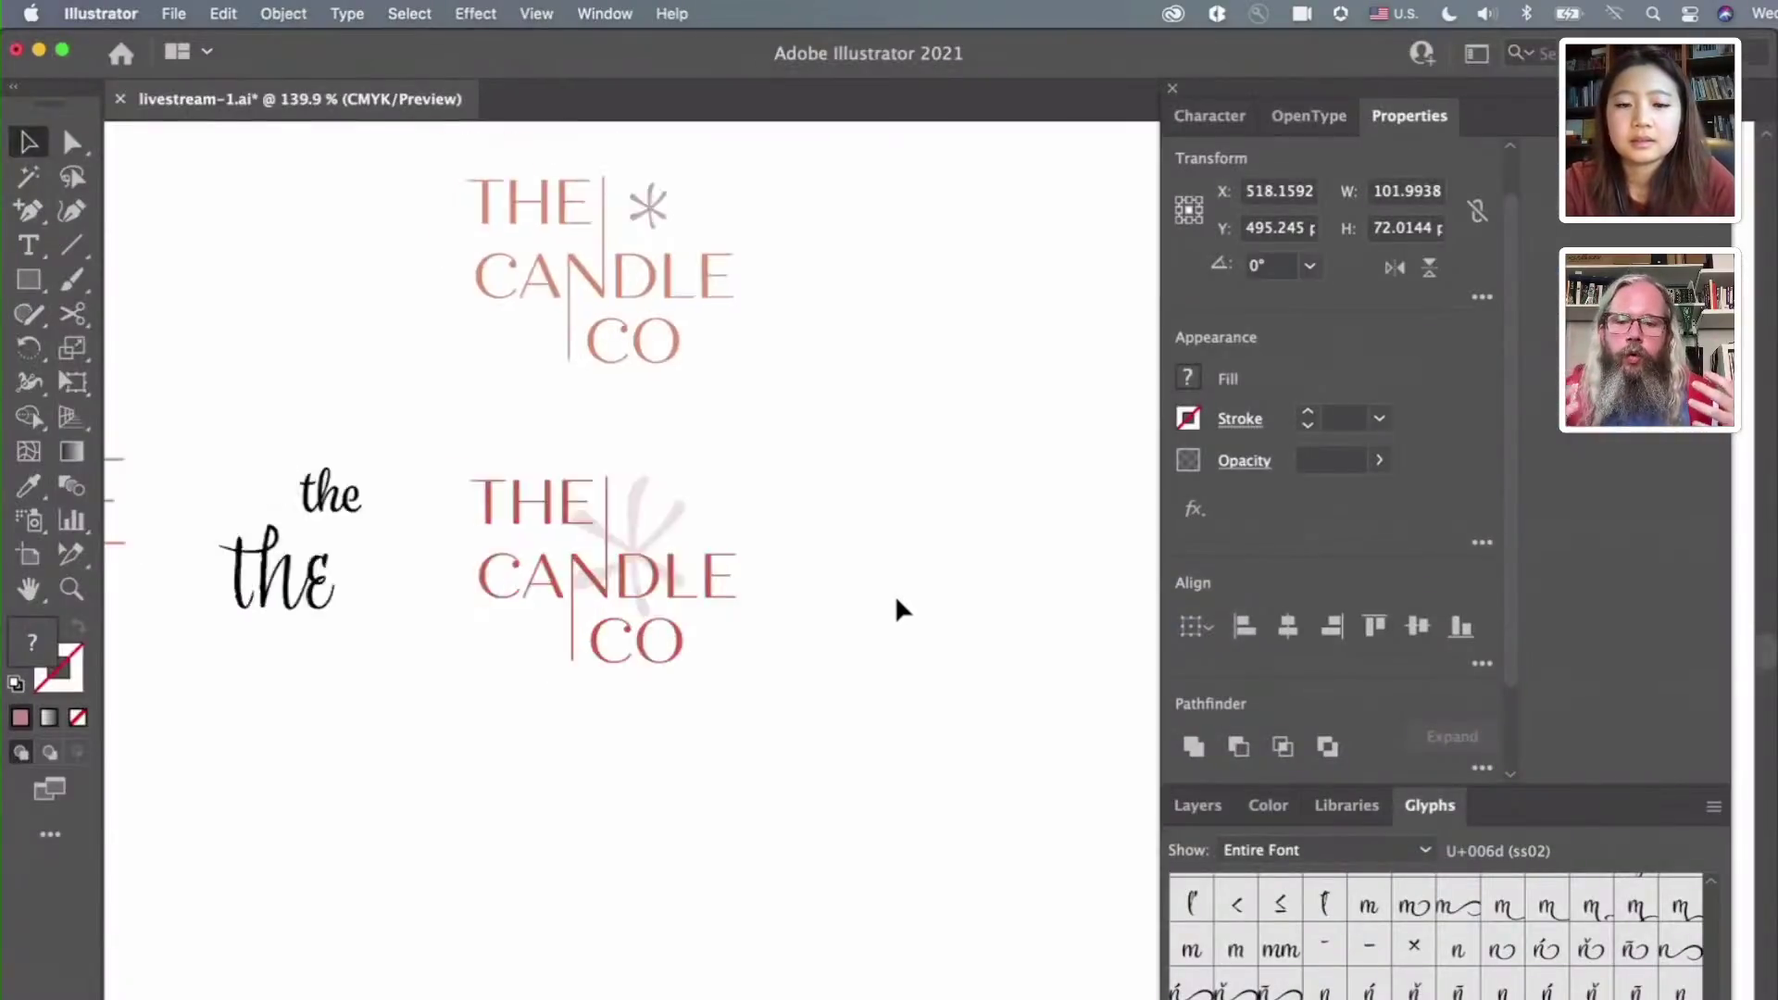
pyautogui.press('super+0')
pyautogui.click(897, 609)
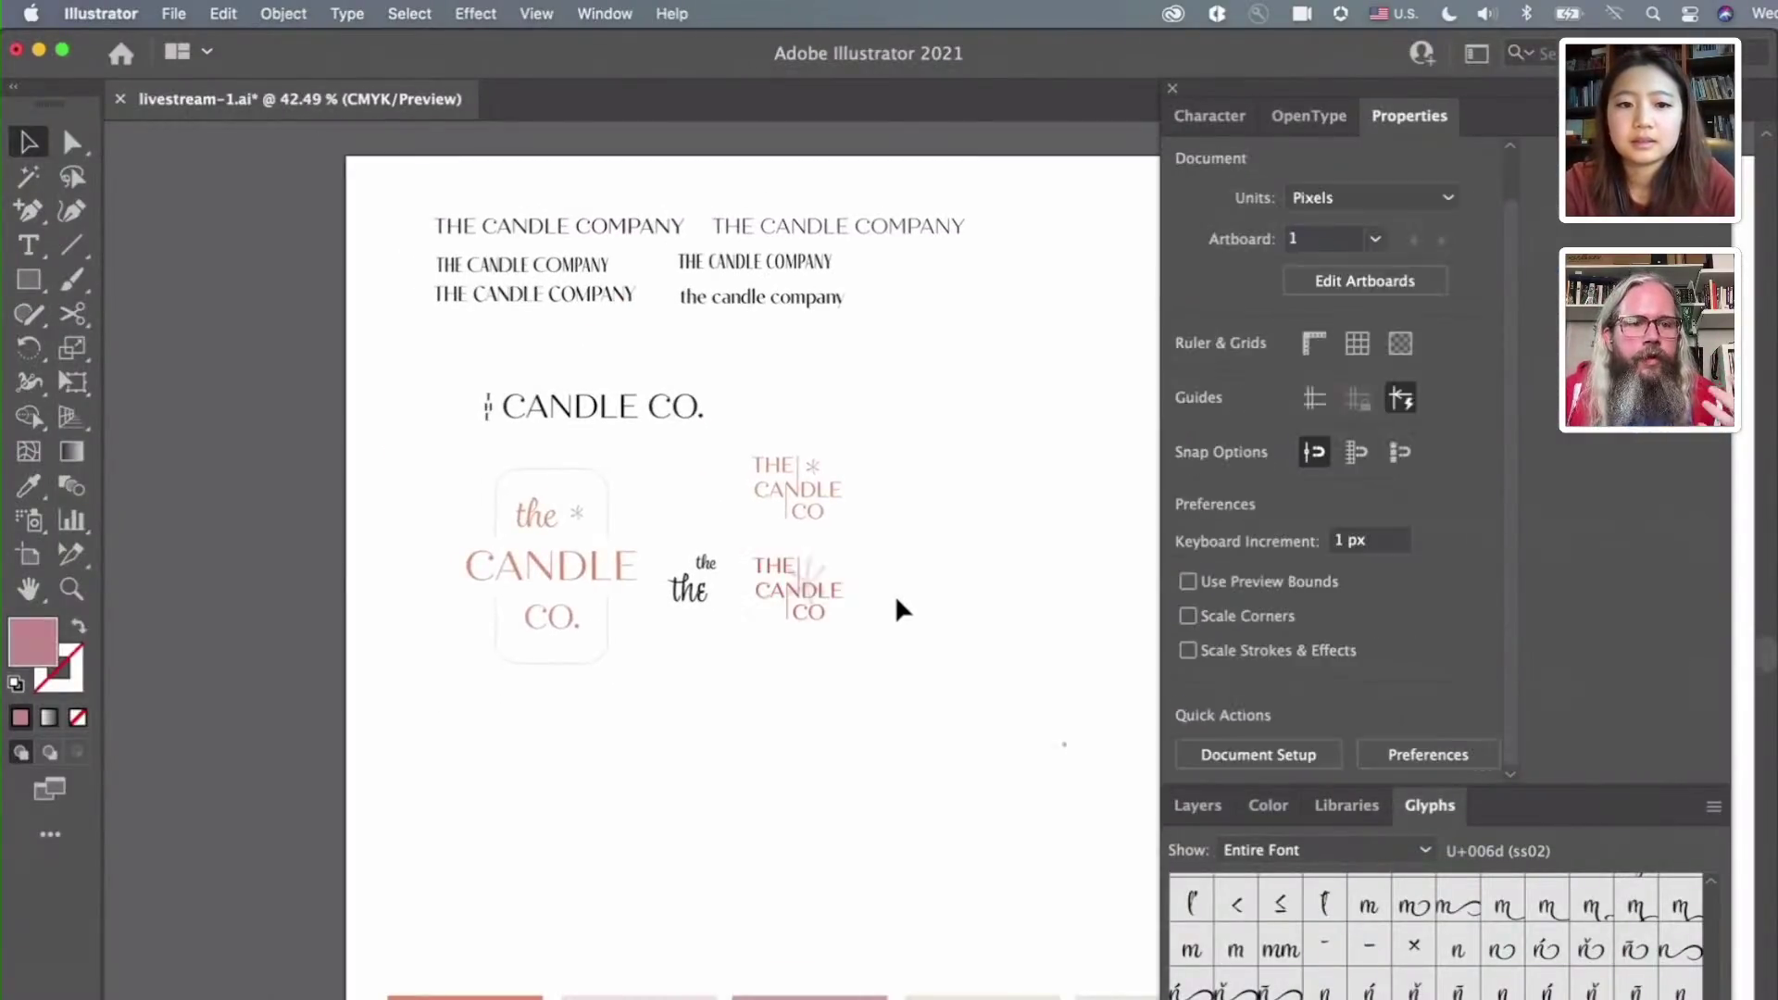
pyautogui.hscroll(3, 897, 609)
pyautogui.hscroll(10, 897, 610)
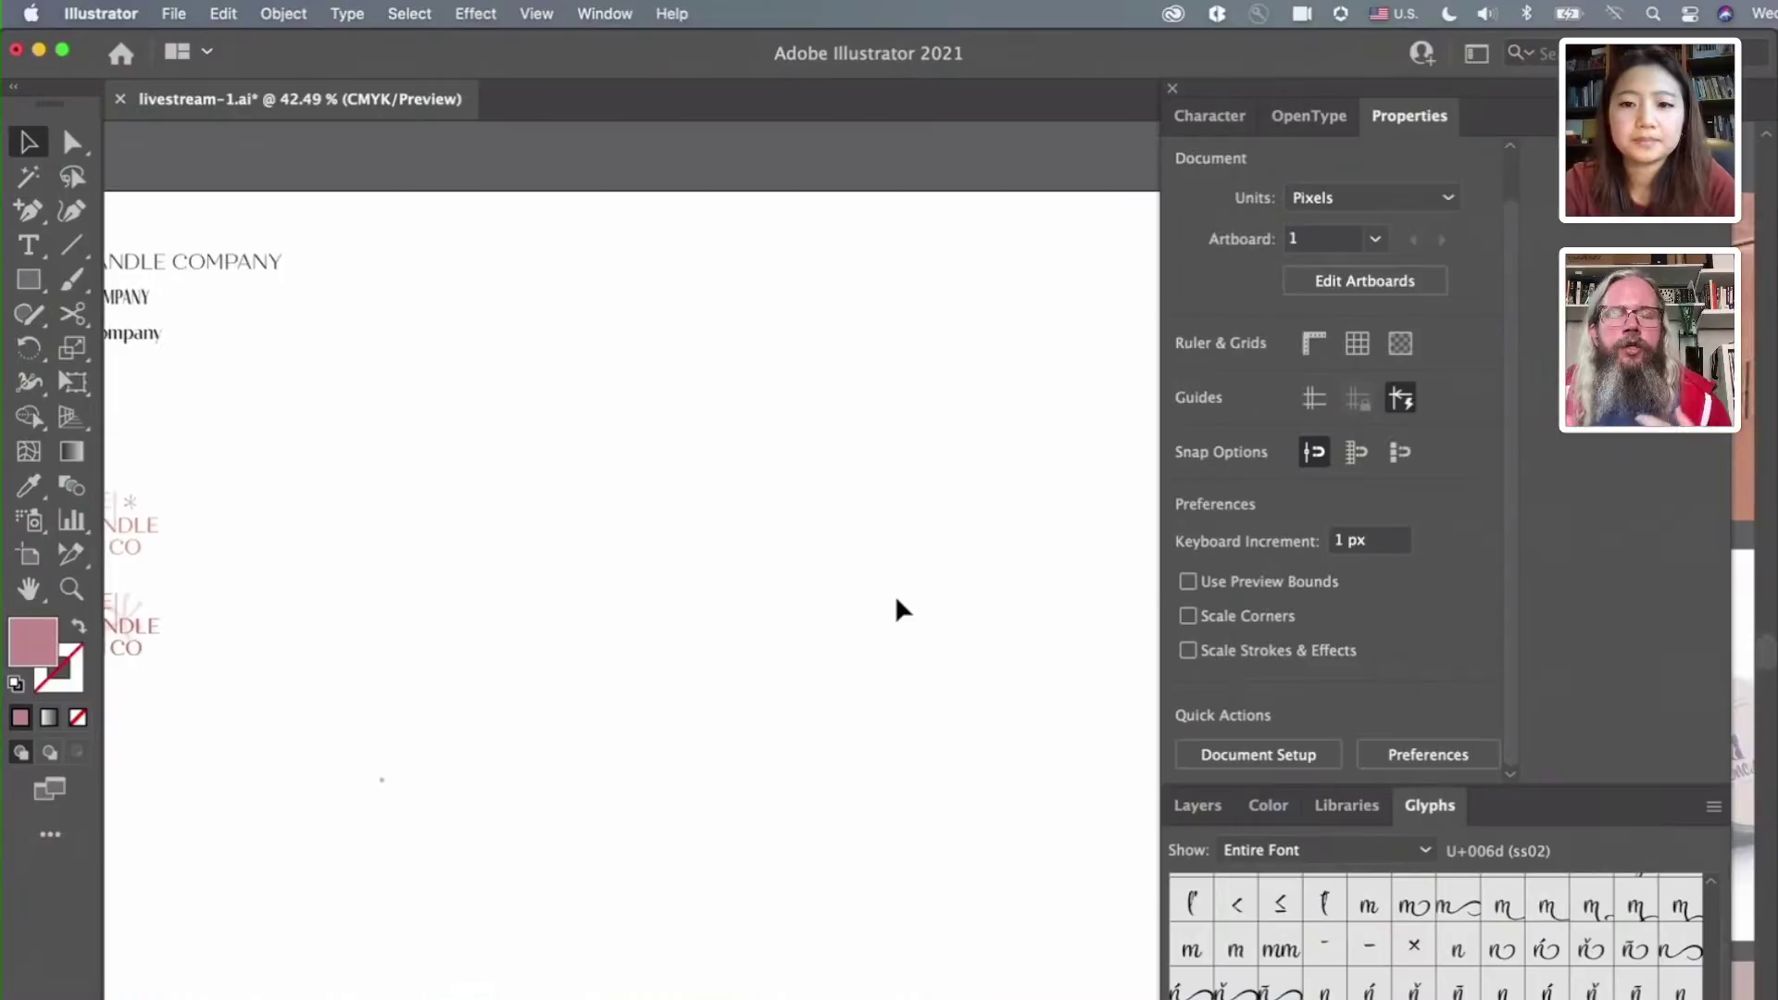
pyautogui.scroll(-5, 896, 610)
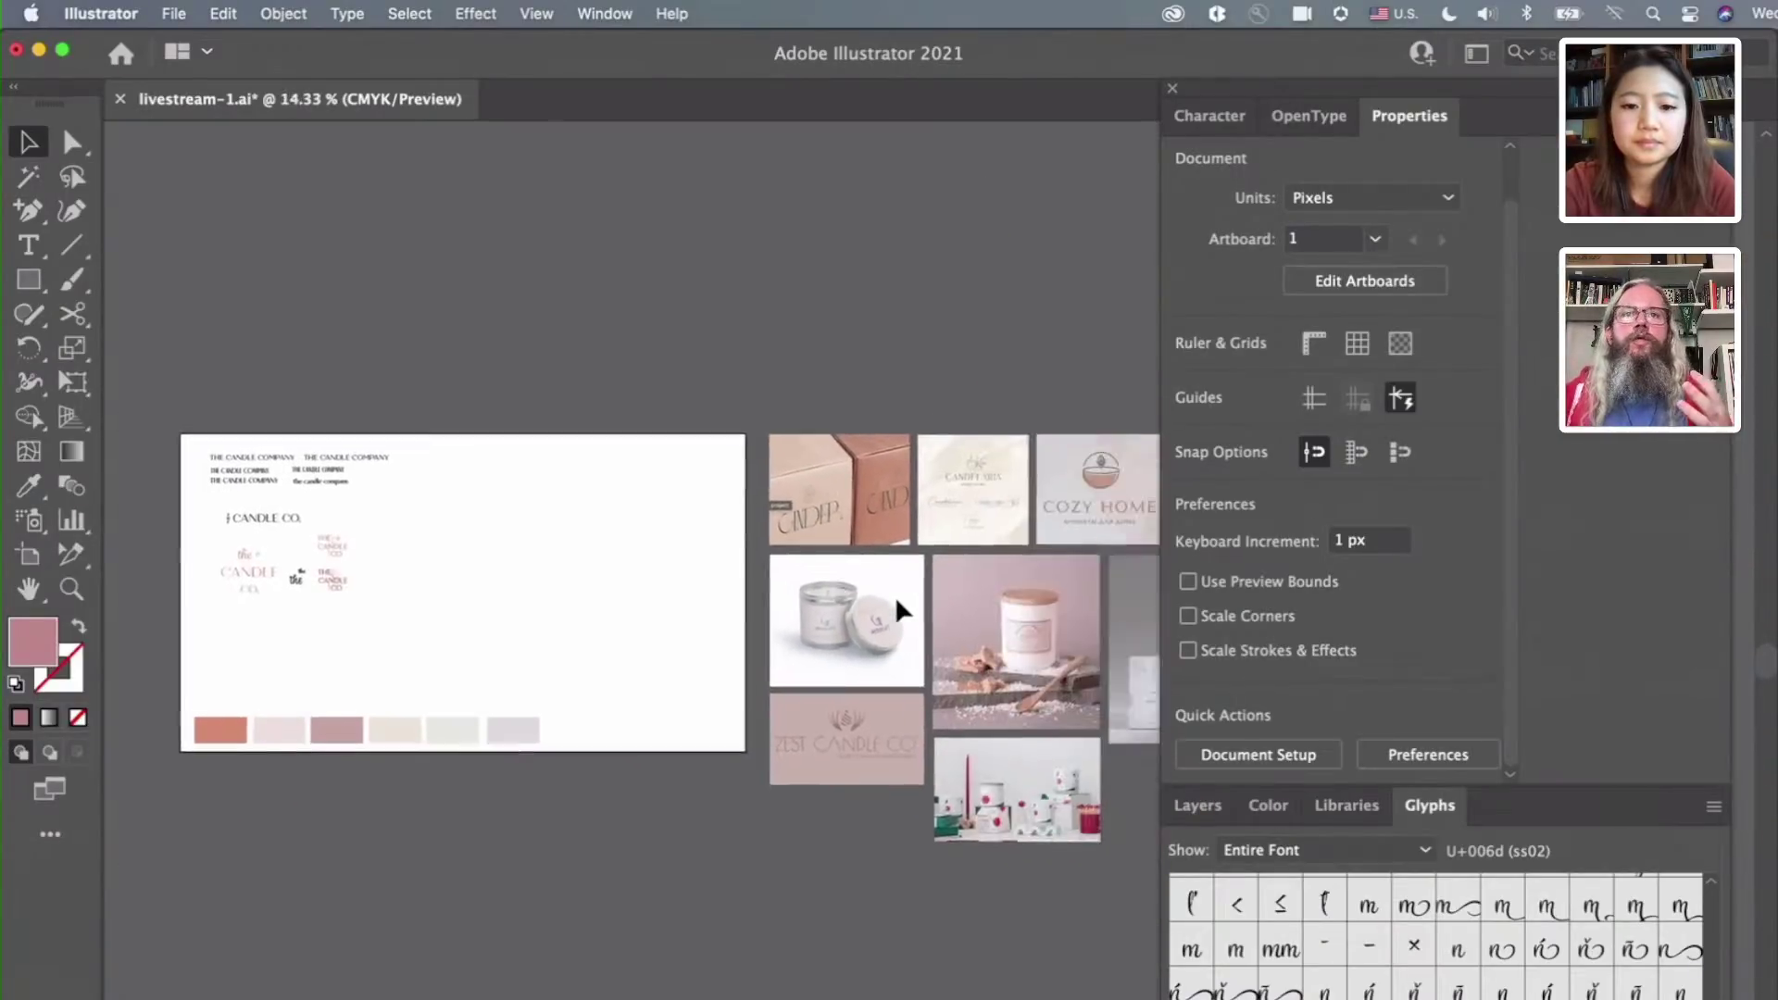
pyautogui.hscroll(2, 896, 609)
pyautogui.scroll(2, 896, 609)
pyautogui.scroll(3, 896, 610)
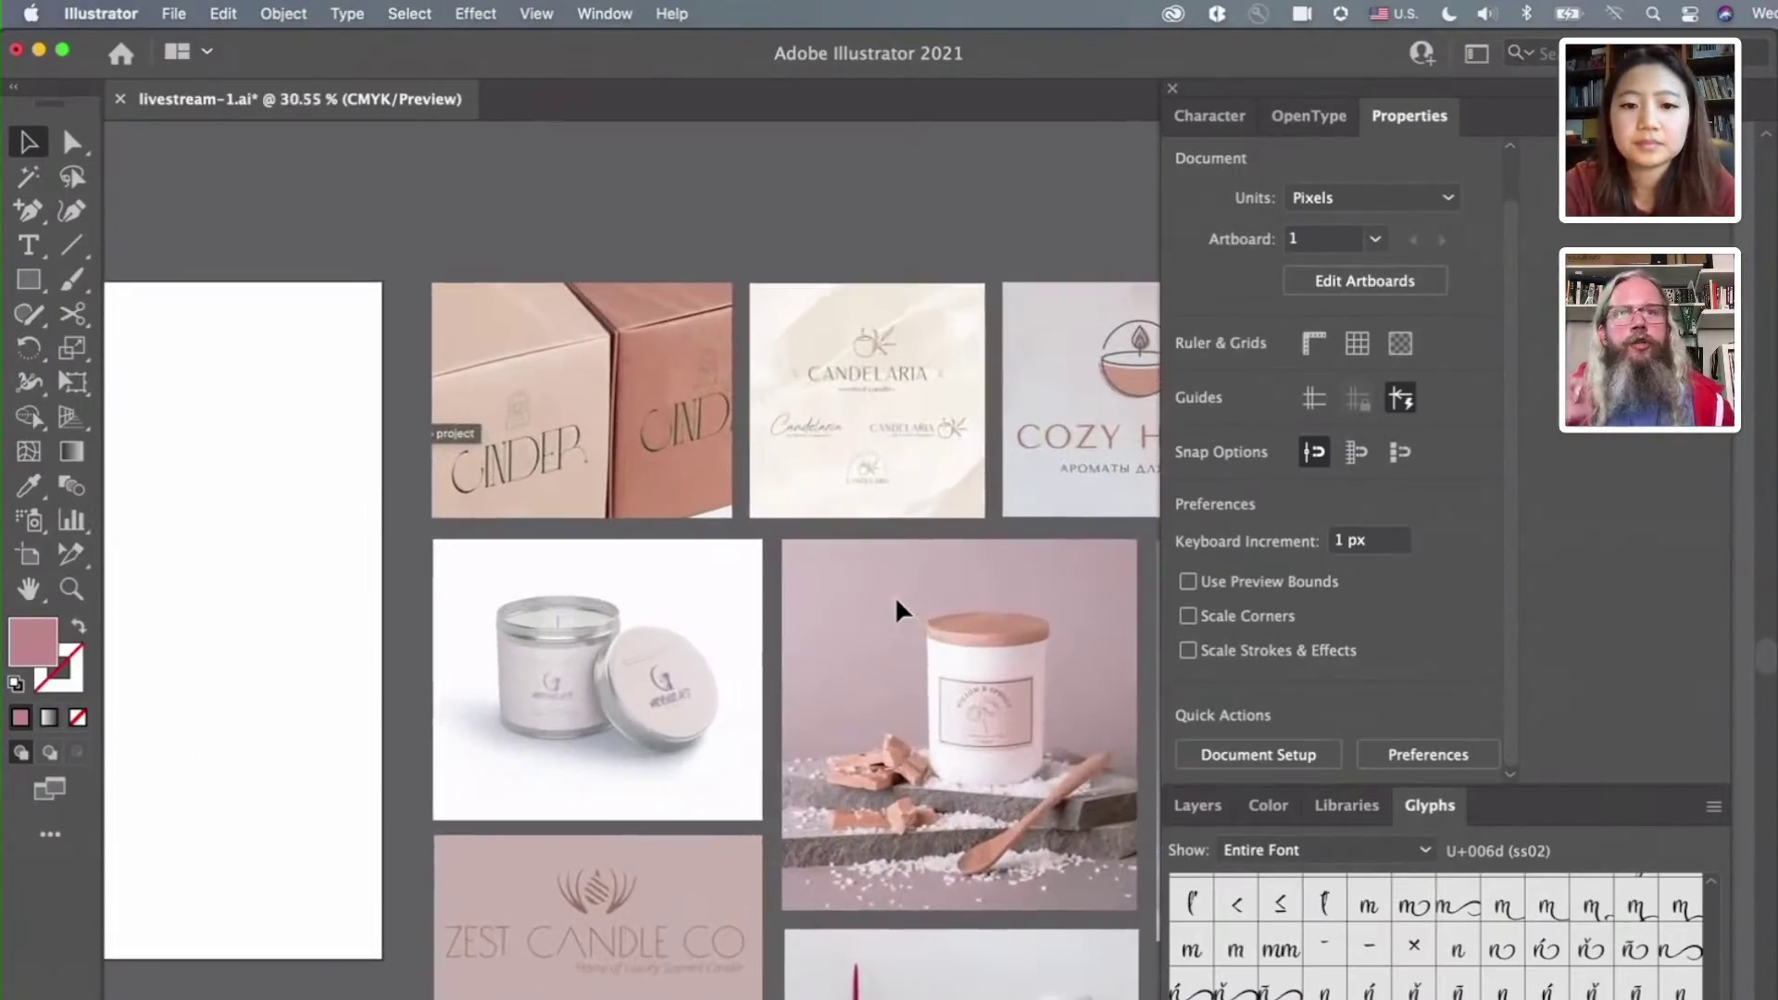
pyautogui.hscroll(1, 896, 609)
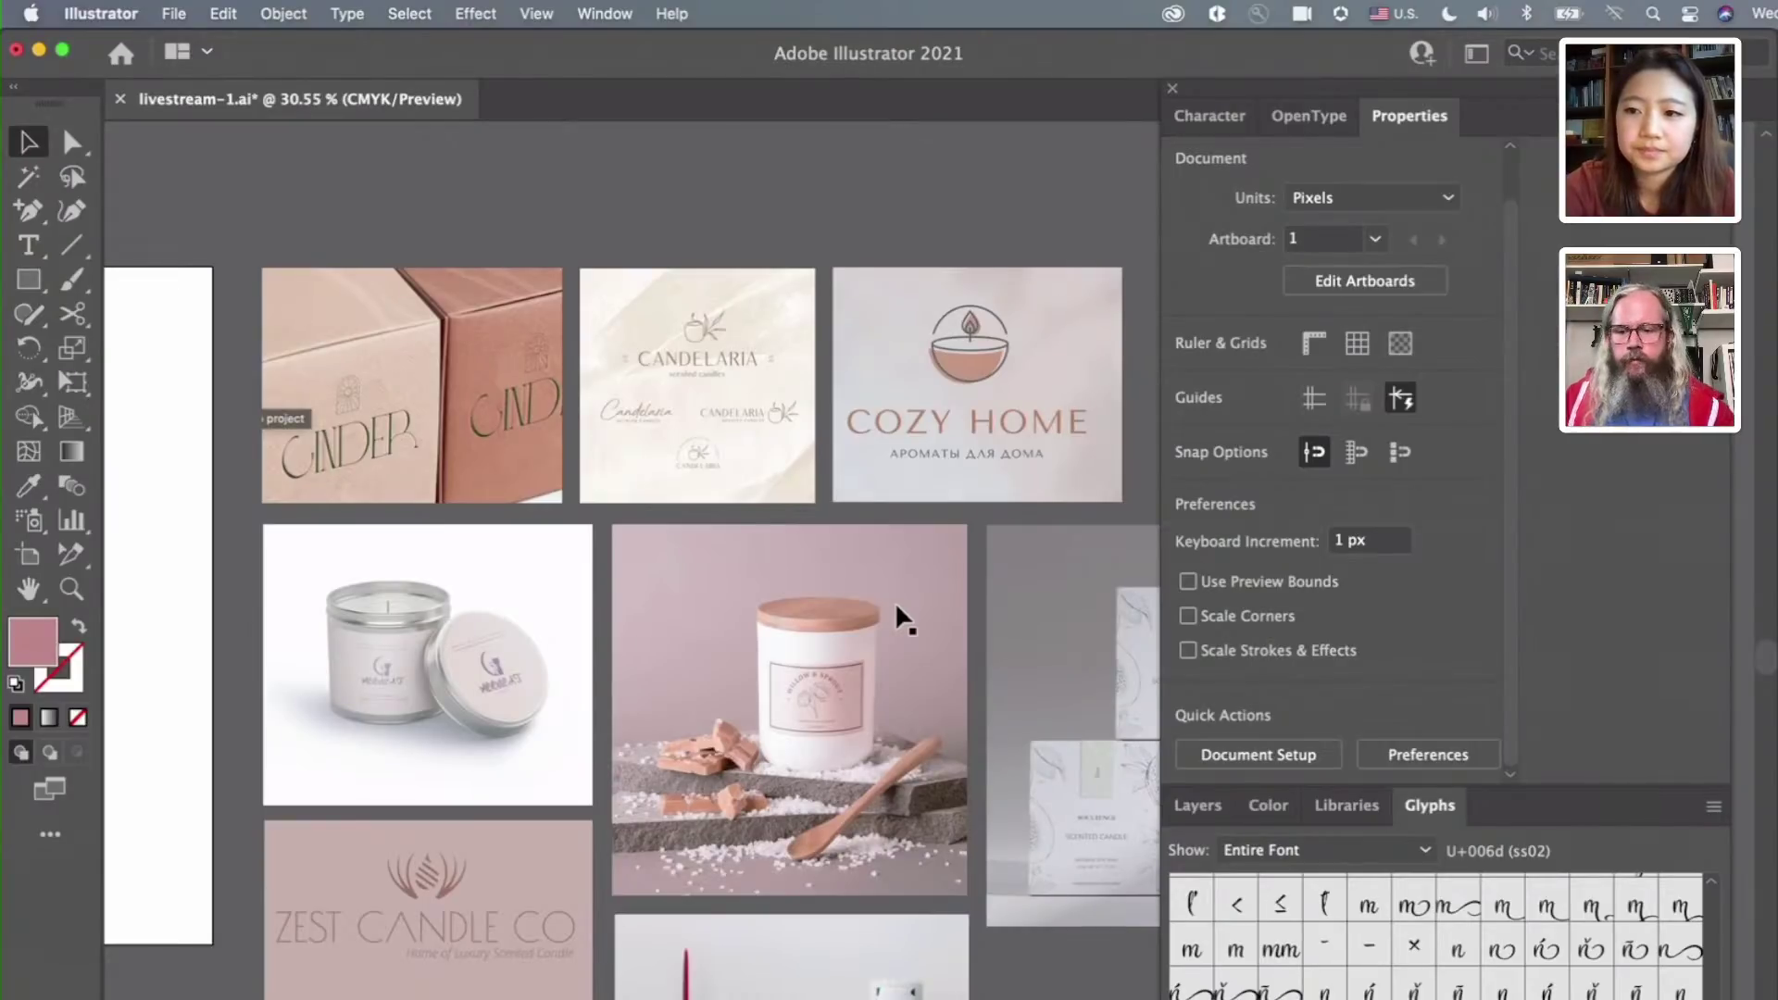
# Return to the artboard and review the wordmark, badge and stacked logo variations
pyautogui.scroll(-2, 896, 610)
pyautogui.hscroll(-3, 898, 611)
pyautogui.hscroll(-2, 898, 619)
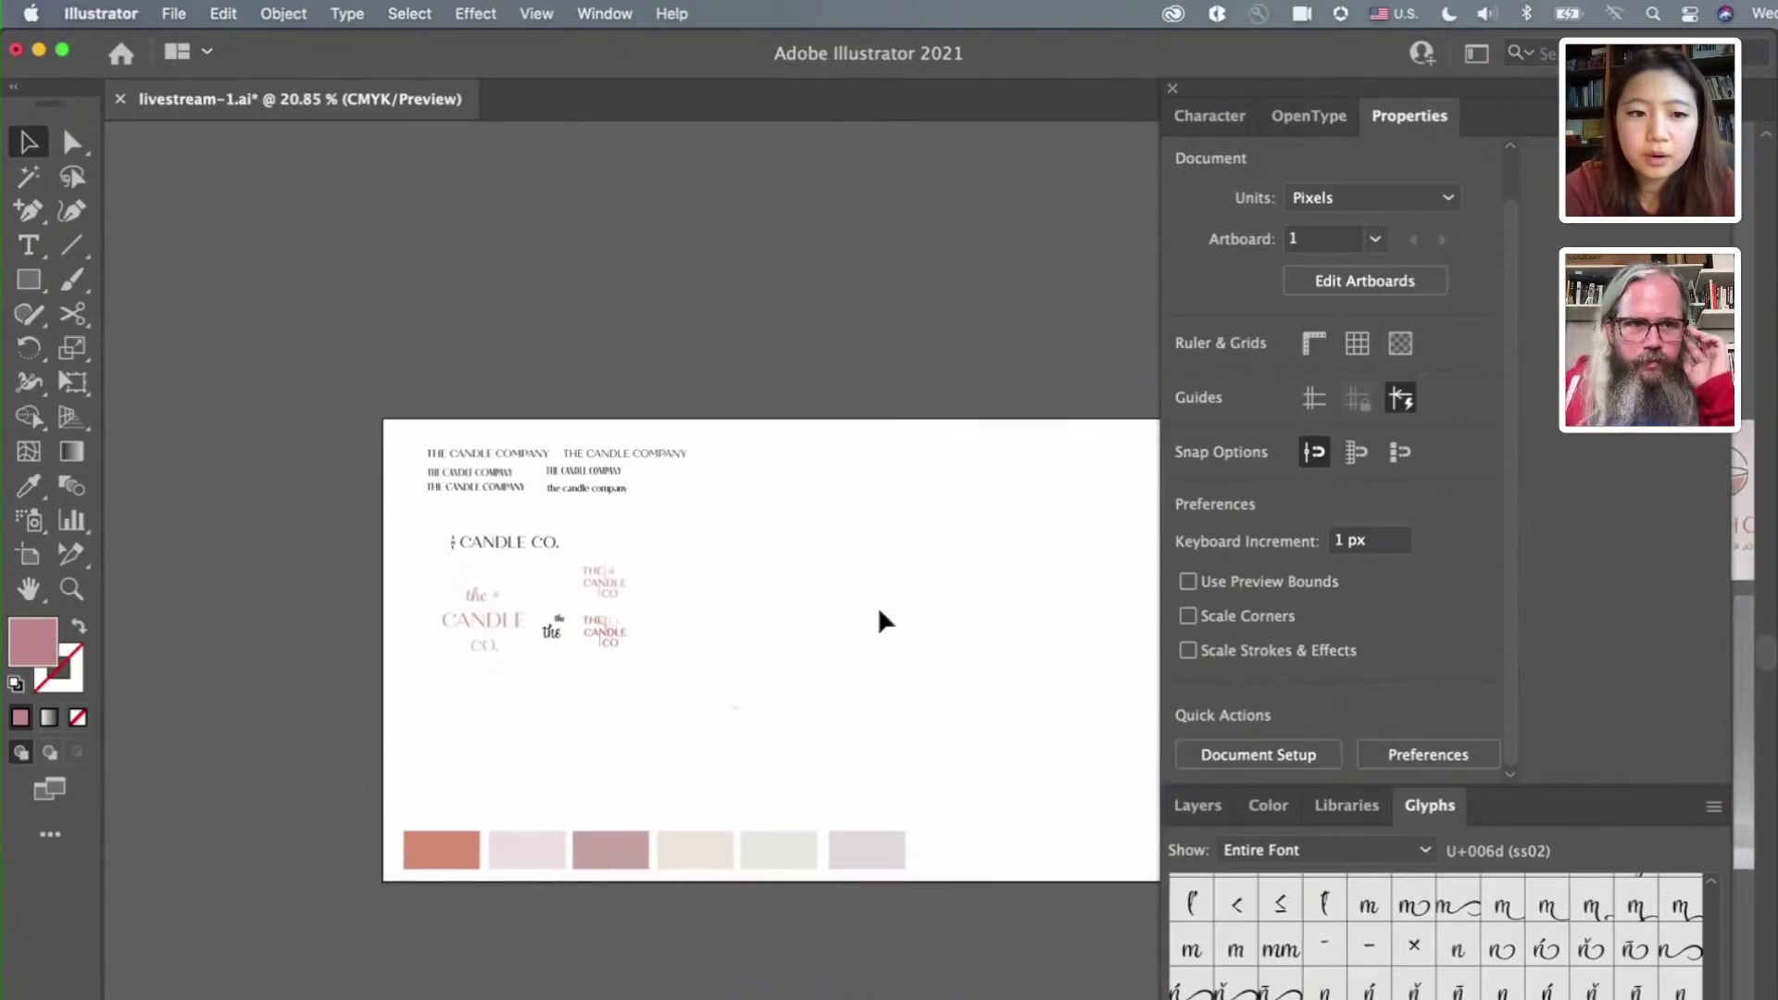
pyautogui.scroll(5, 519, 501)
pyautogui.scroll(2, 525, 503)
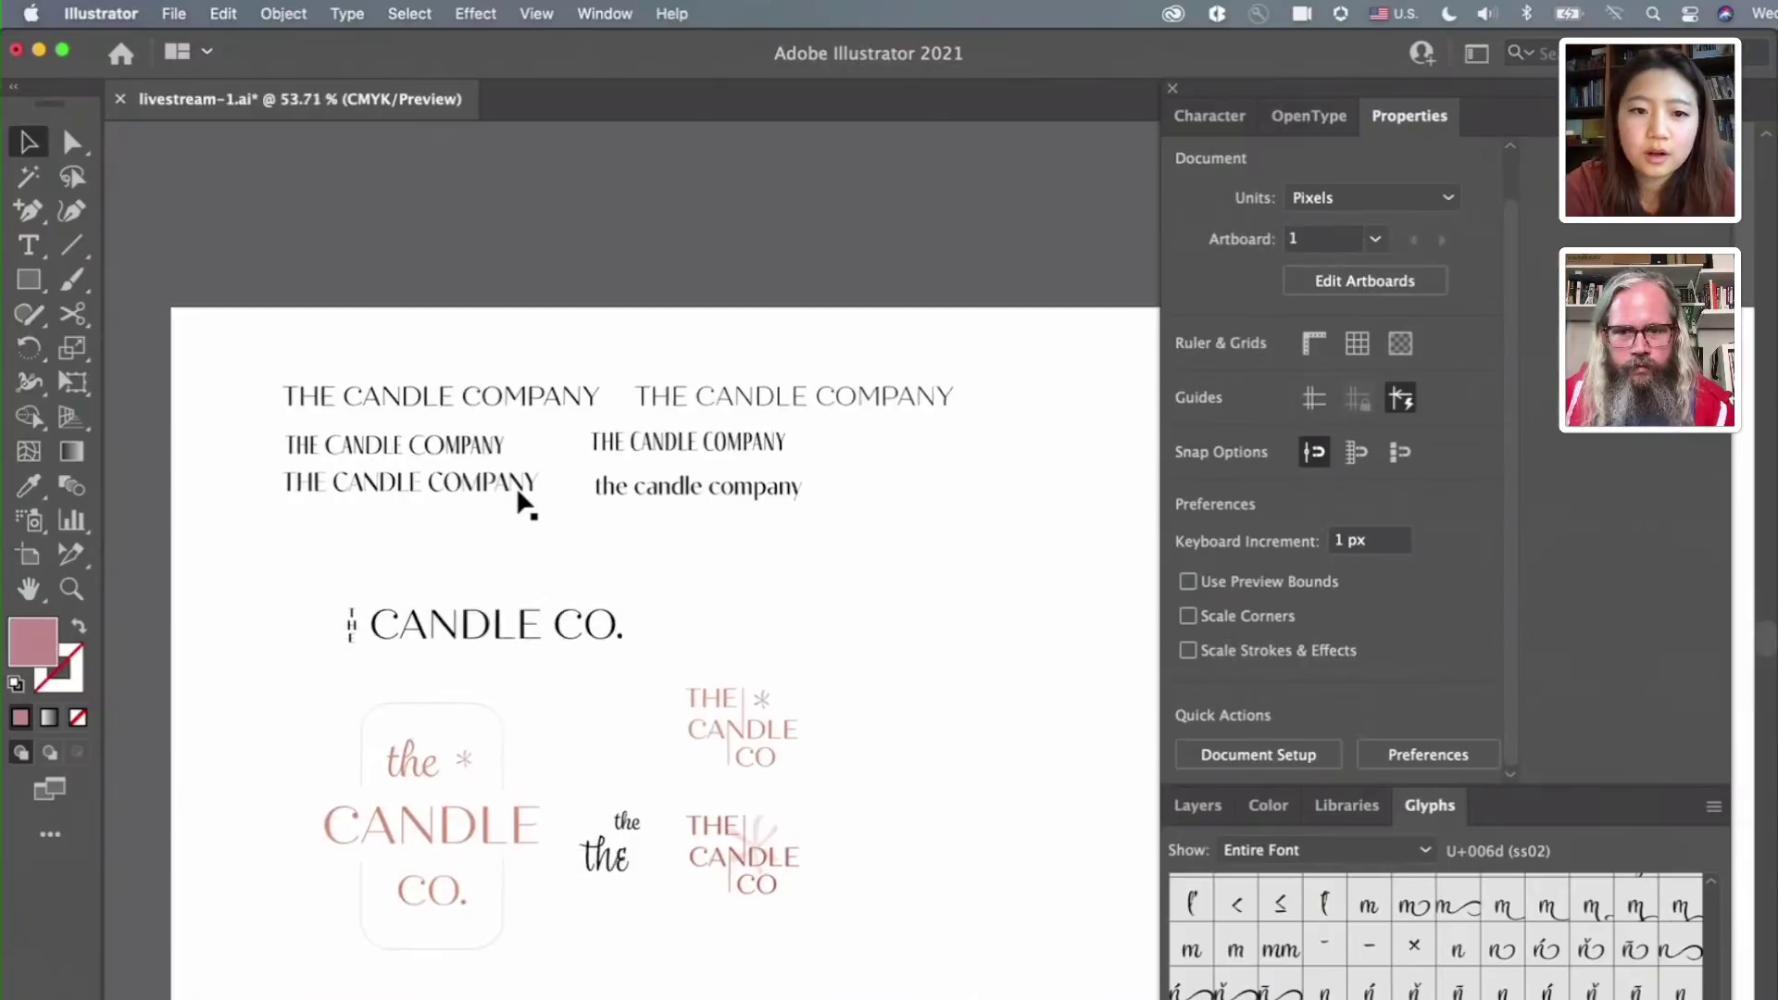
pyautogui.scroll(-1, 536, 865)
pyautogui.scroll(-1, 537, 870)
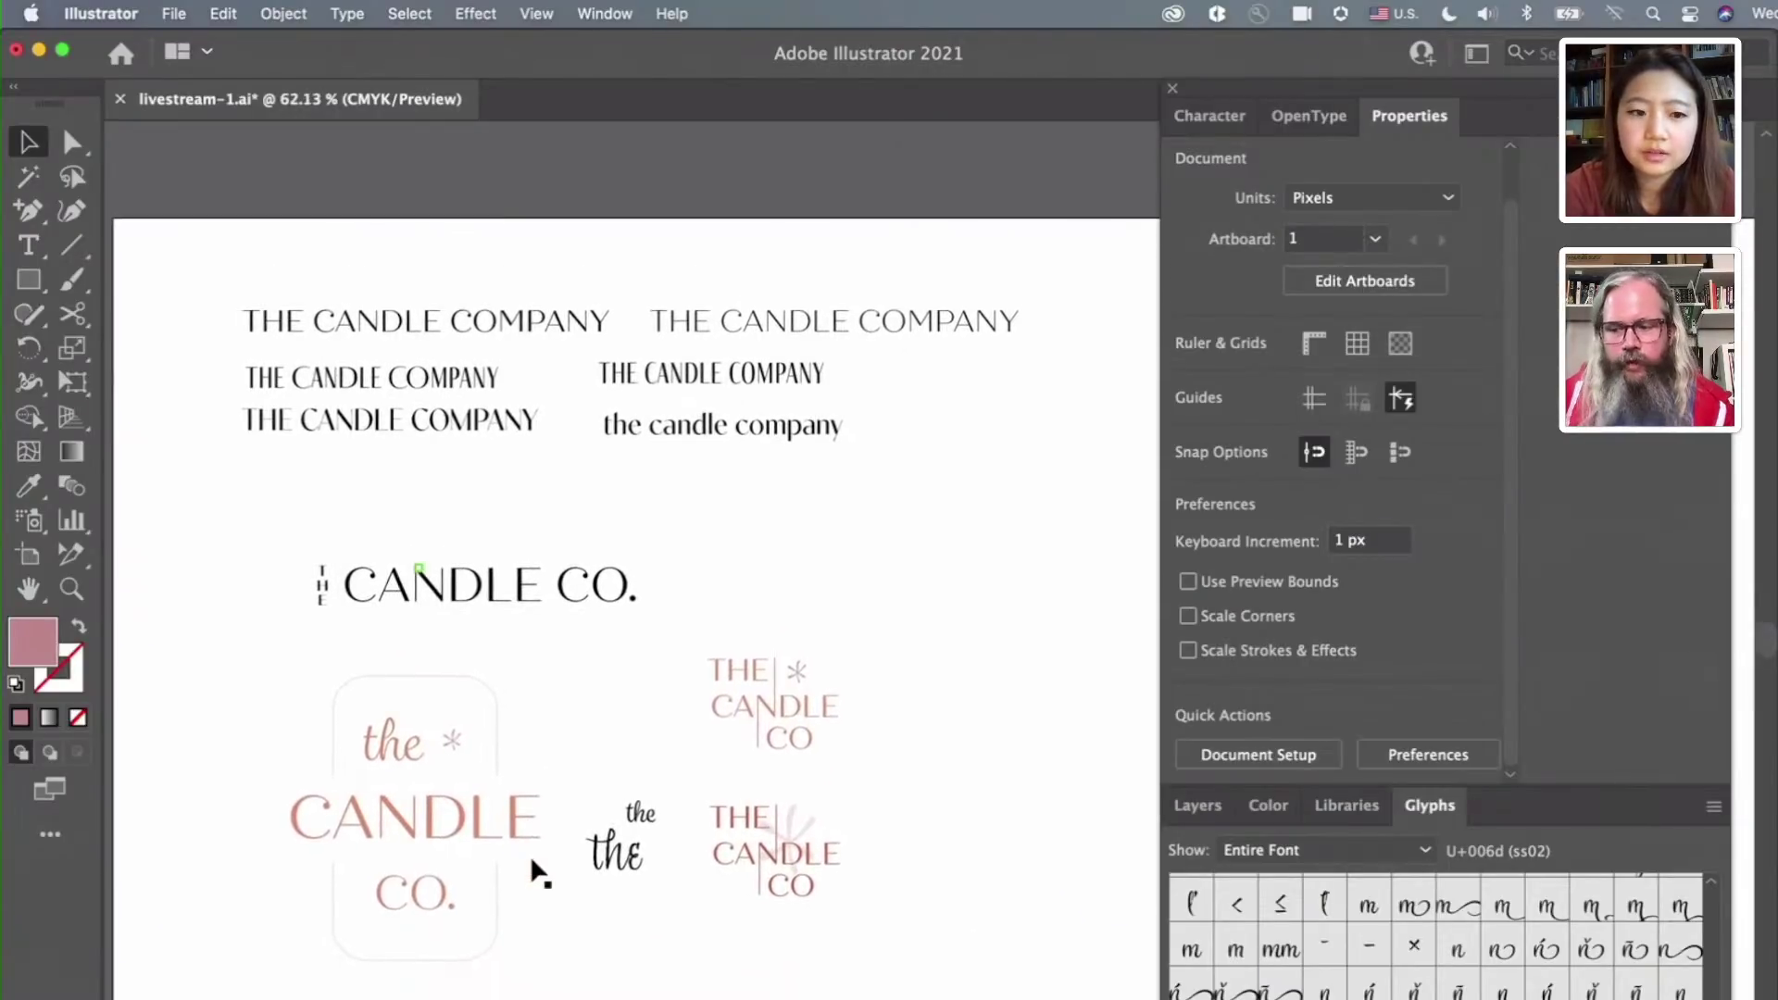